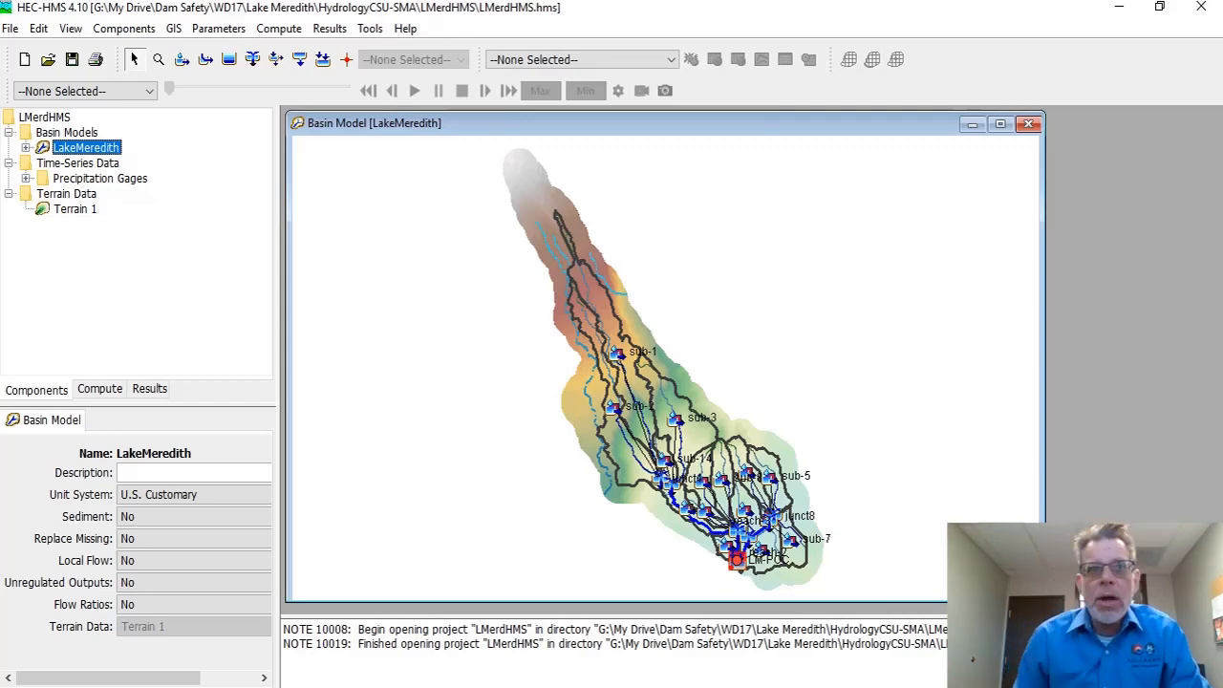
left_click(167, 31)
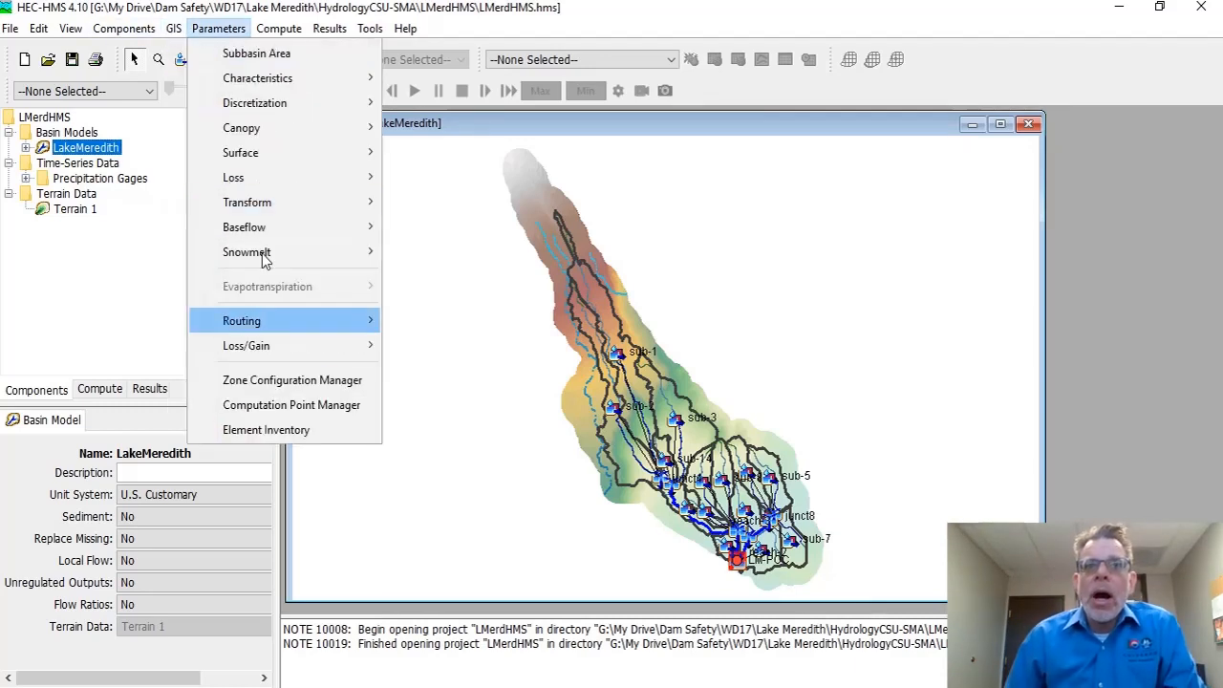
mouse_move(251, 415)
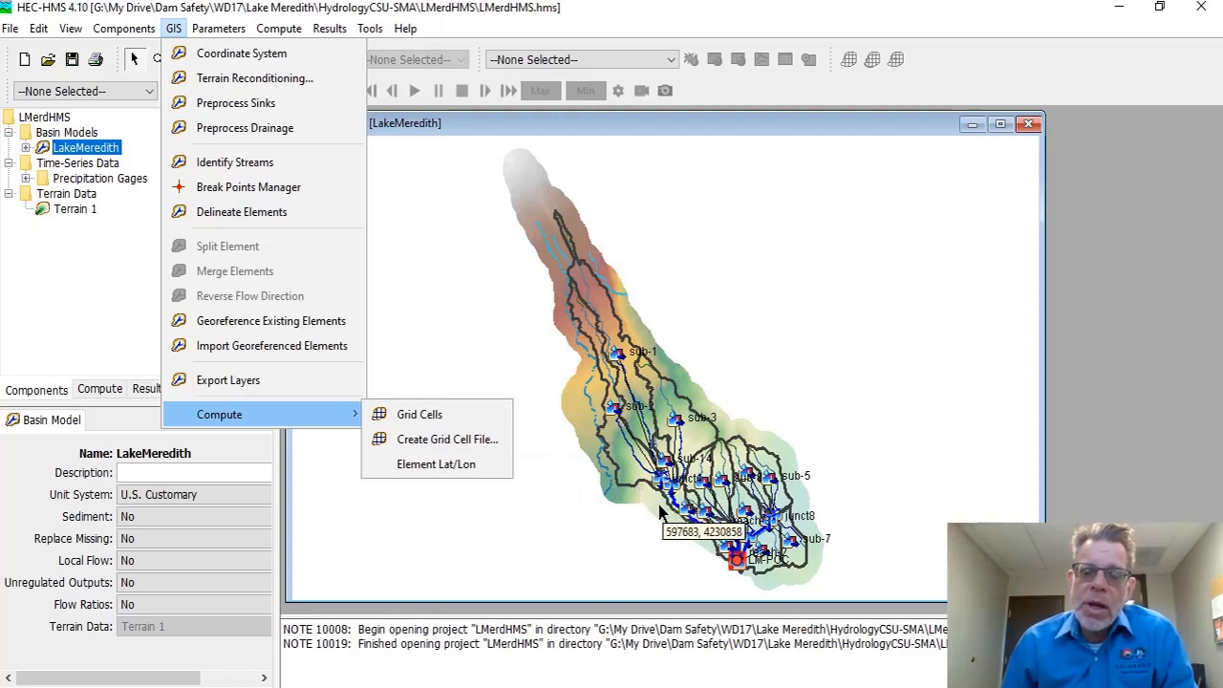
mouse_move(219, 29)
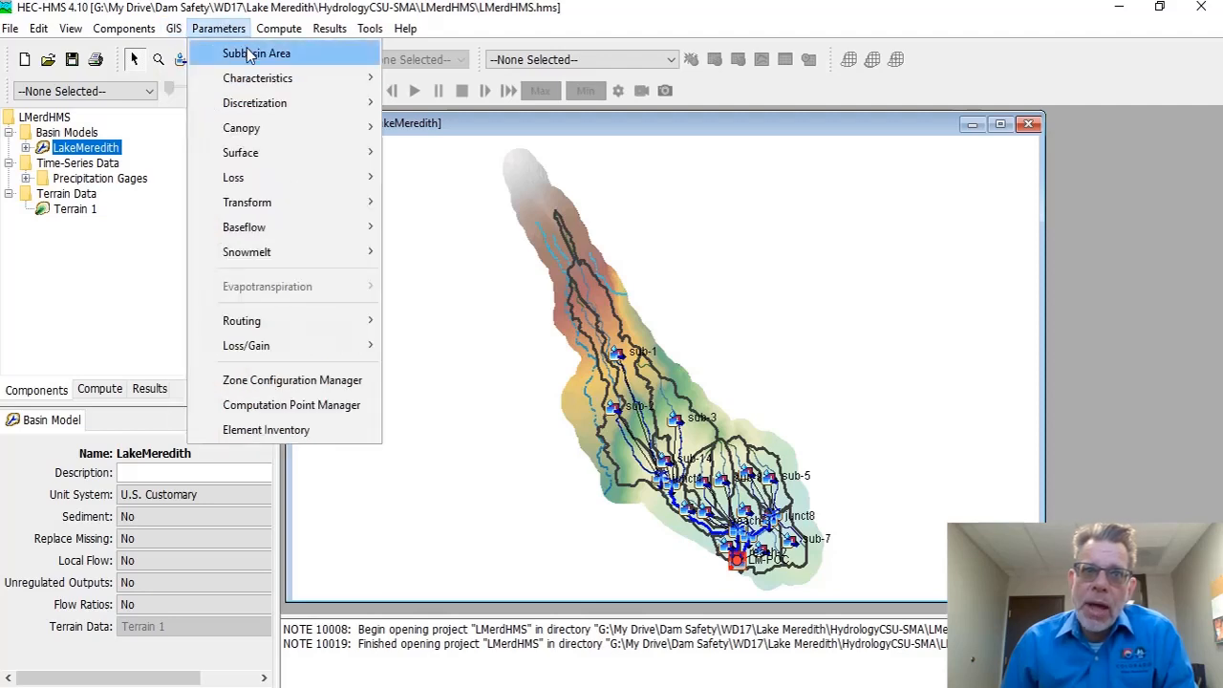
mouse_move(256, 86)
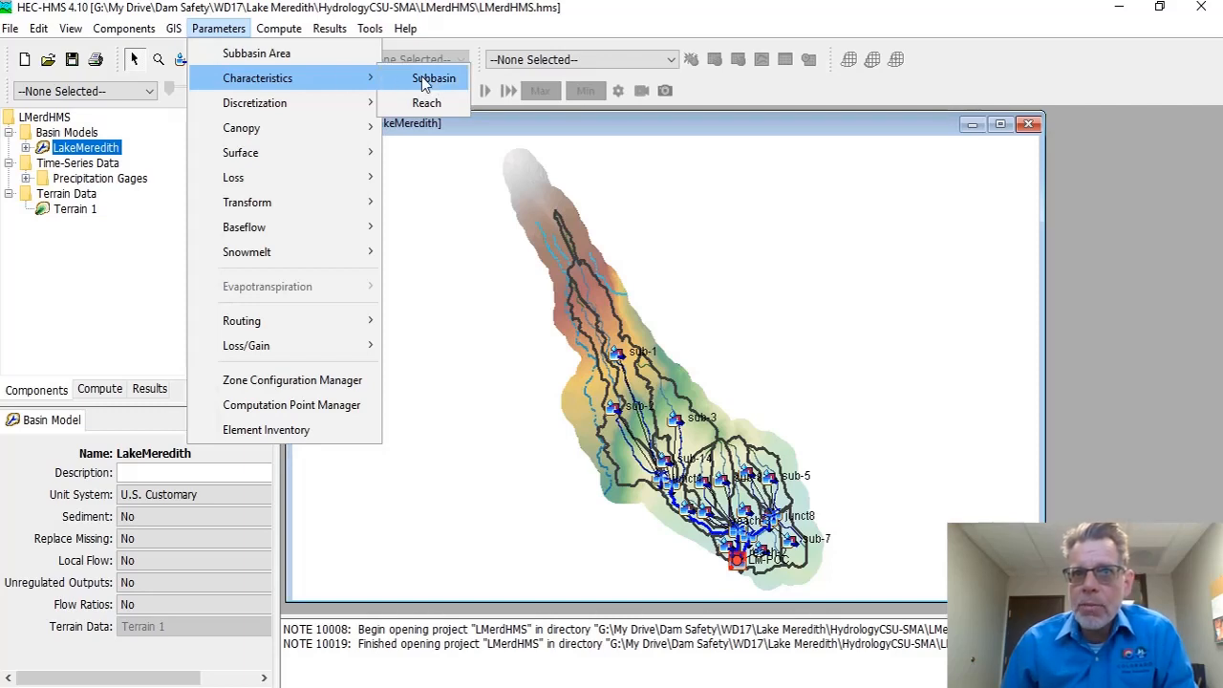
mouse_move(302, 78)
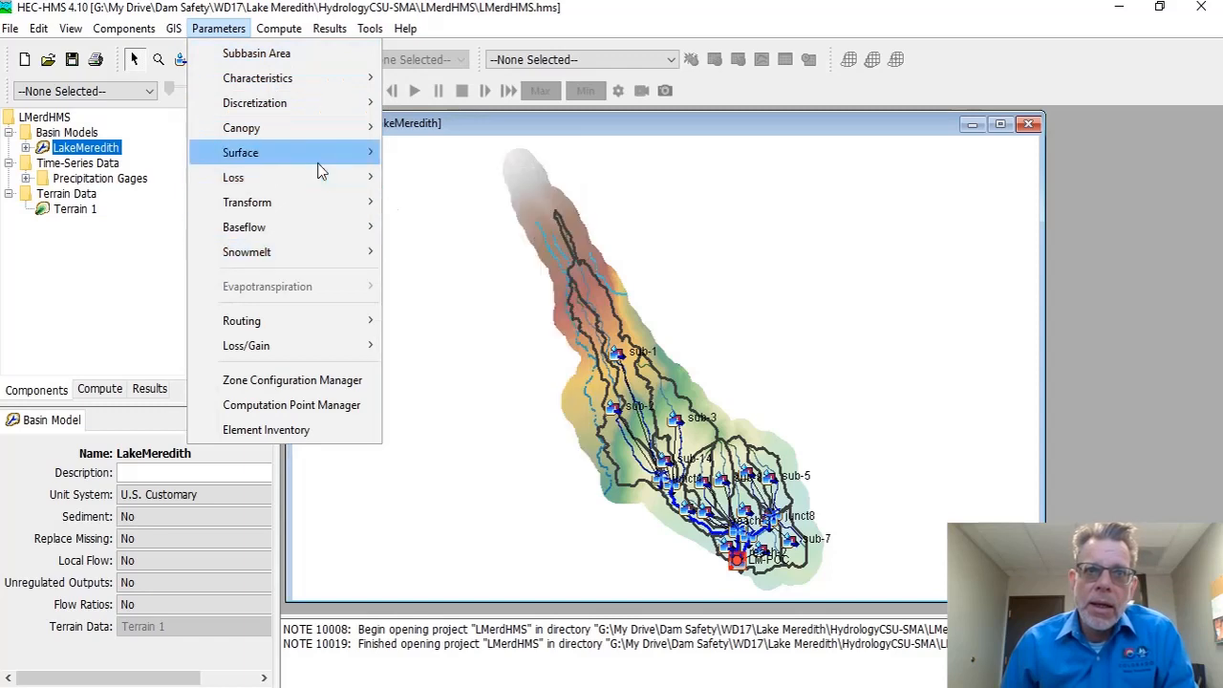
mouse_move(287, 226)
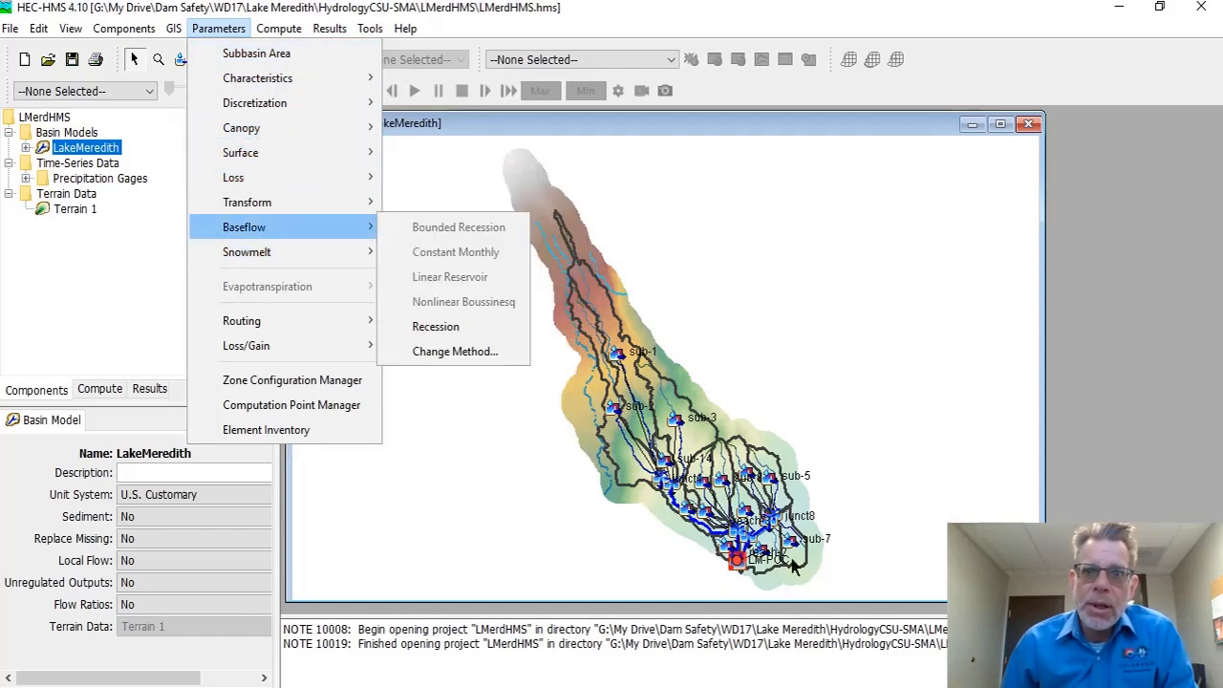
left_click(868, 483)
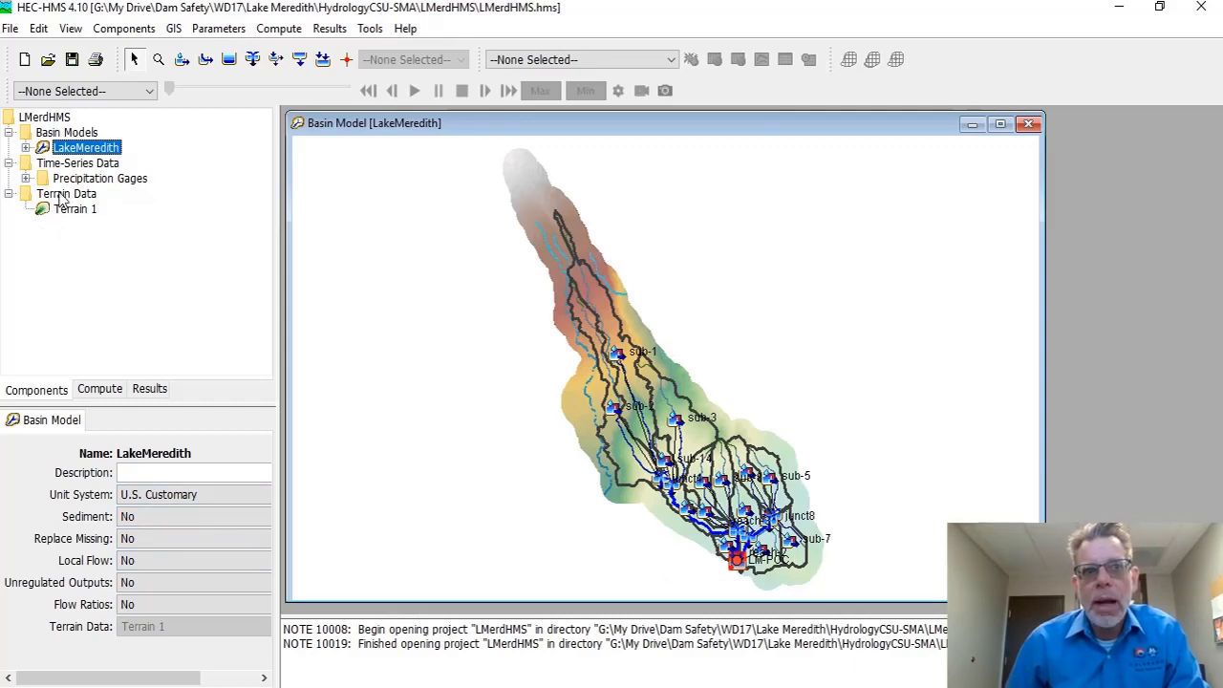
Examine the methods assigned to subbasin sub-1 of the LakeMeredith basin model, including its loss and transform parameters
left_click(26, 148)
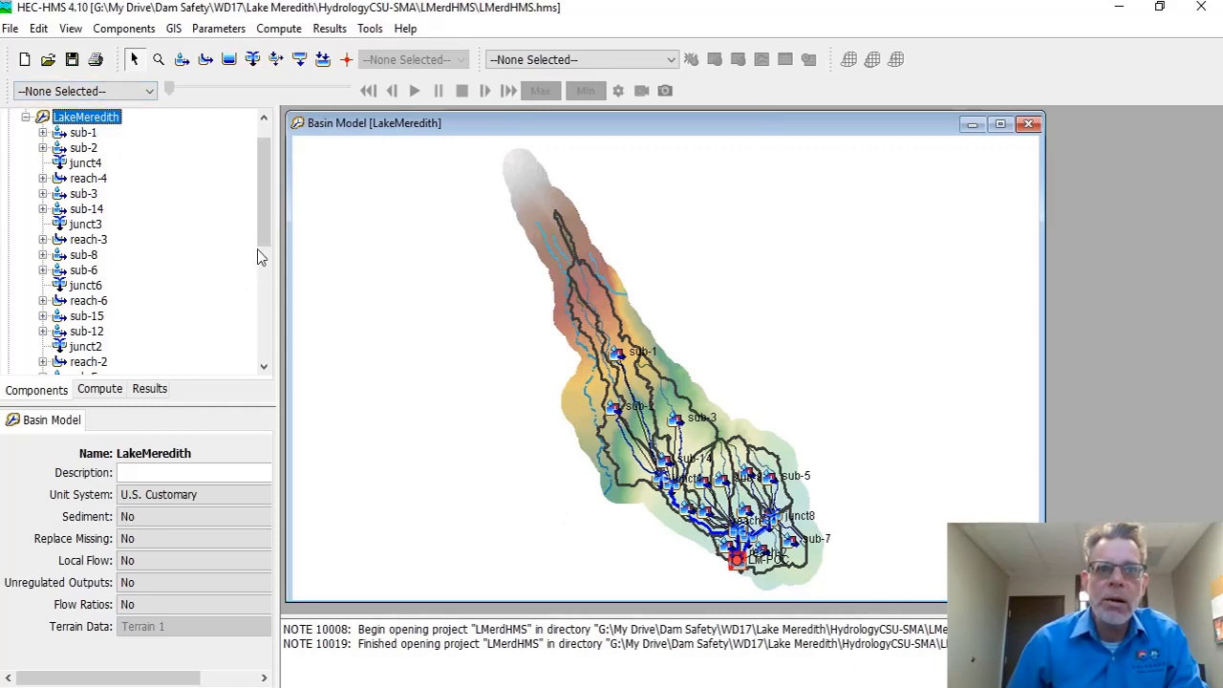
left_click_drag(258, 256, 263, 203)
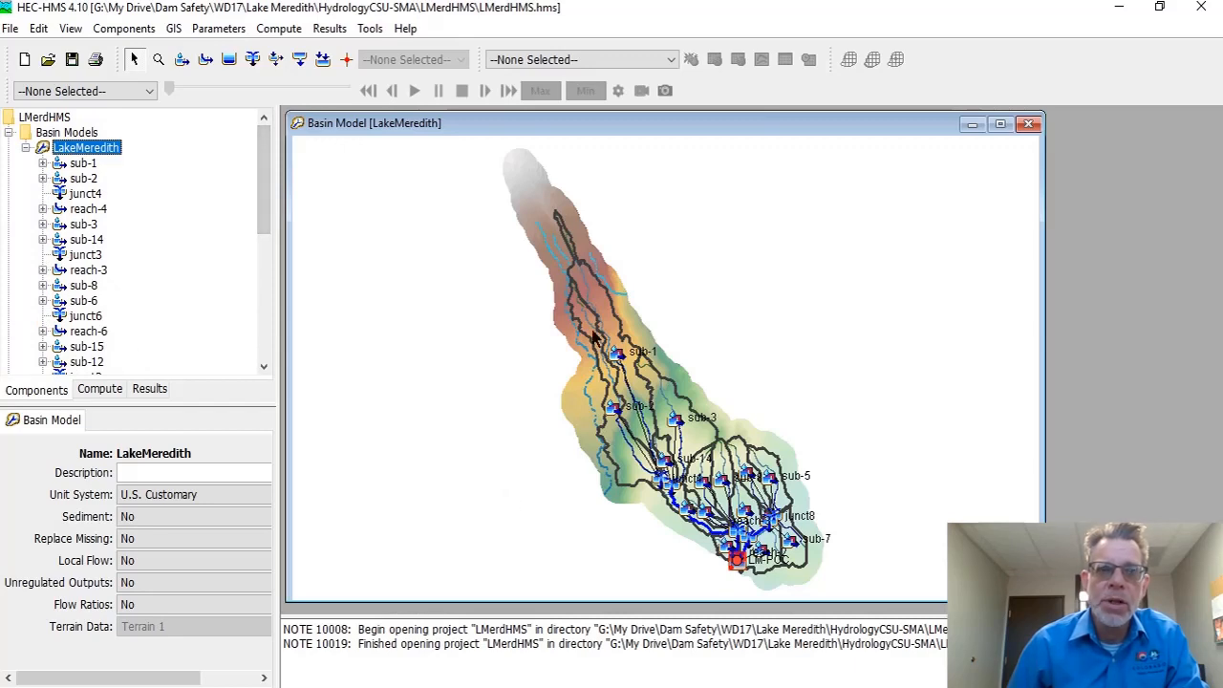
left_click(43, 163)
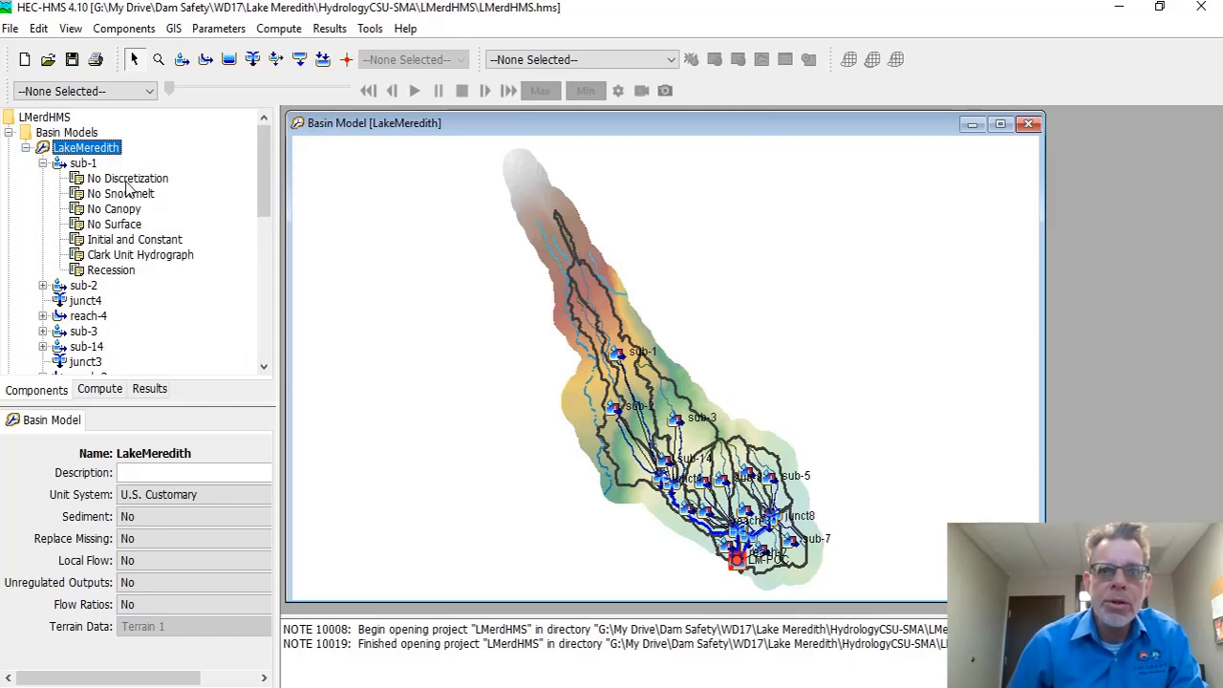
left_click(84, 163)
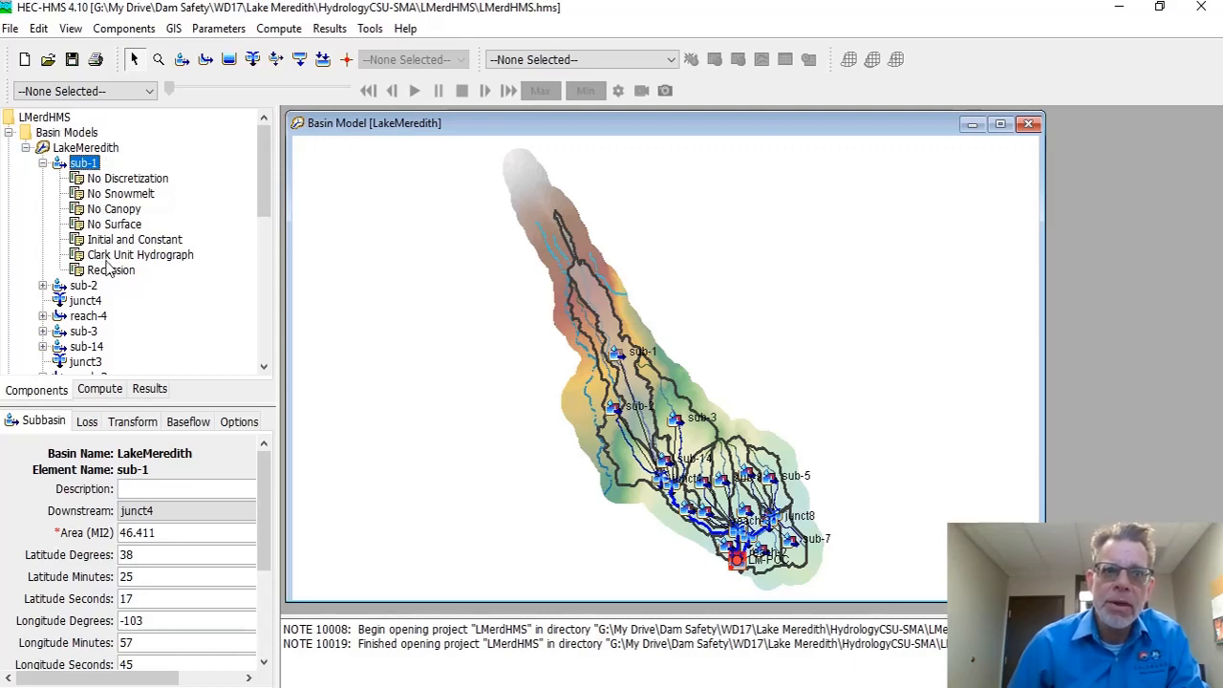
left_click(111, 225)
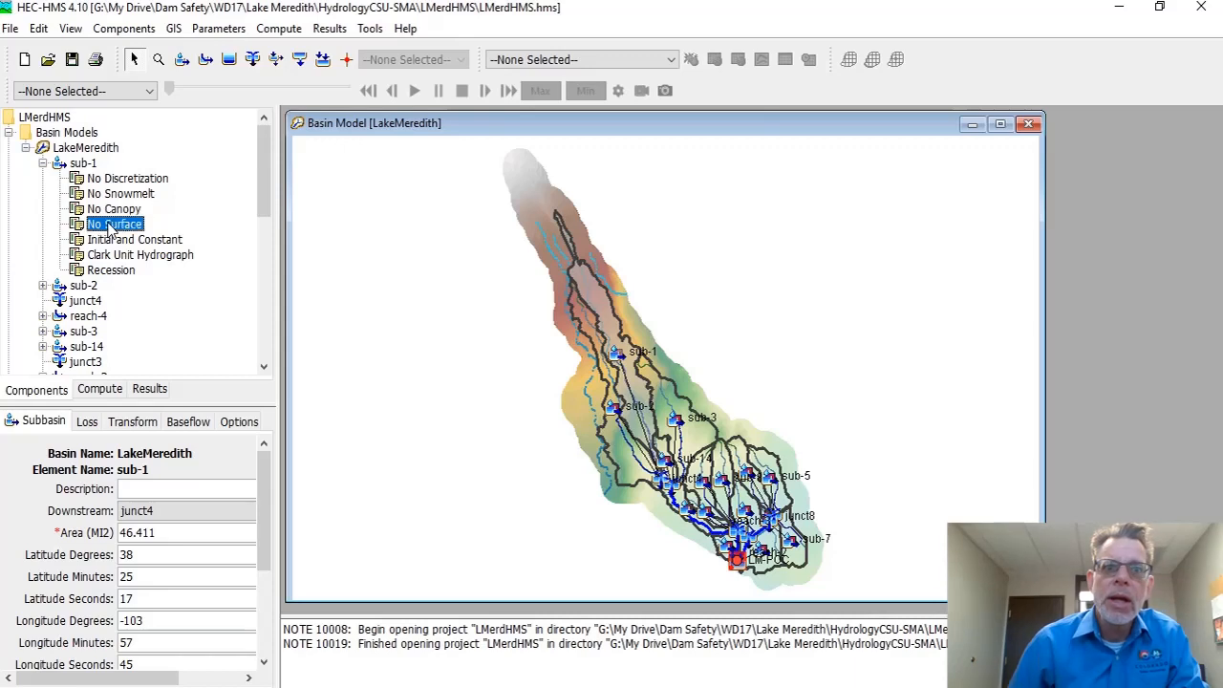
left_click(84, 426)
left_click(128, 424)
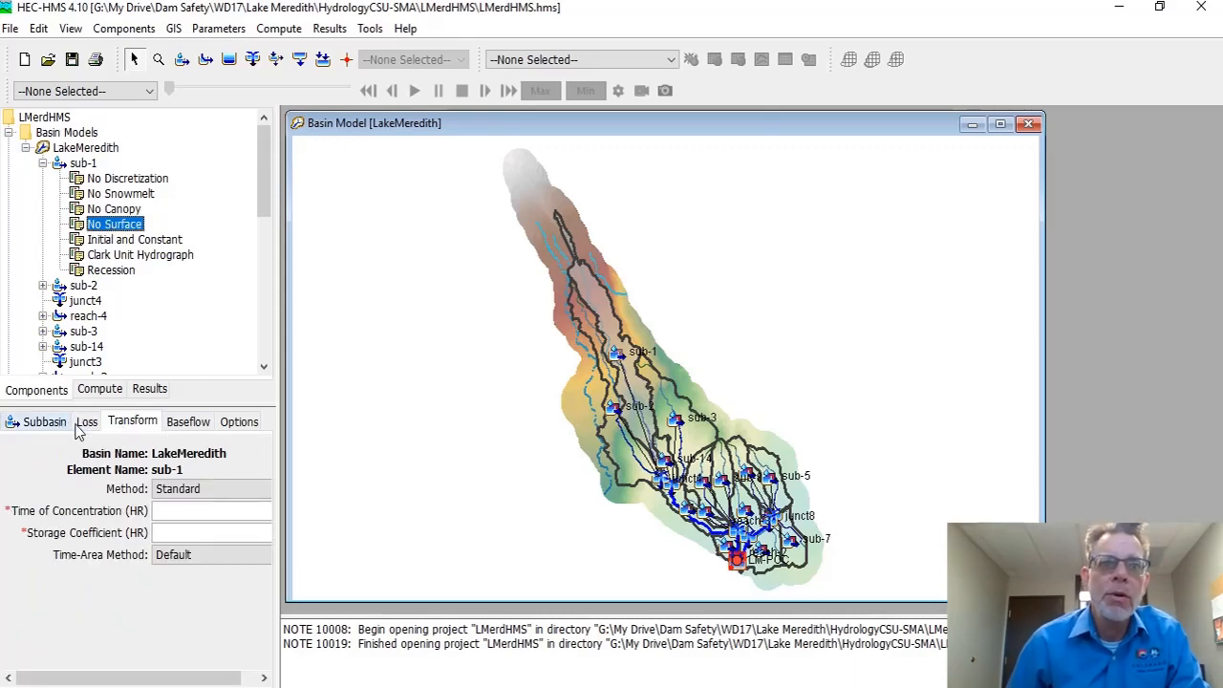
left_click(38, 422)
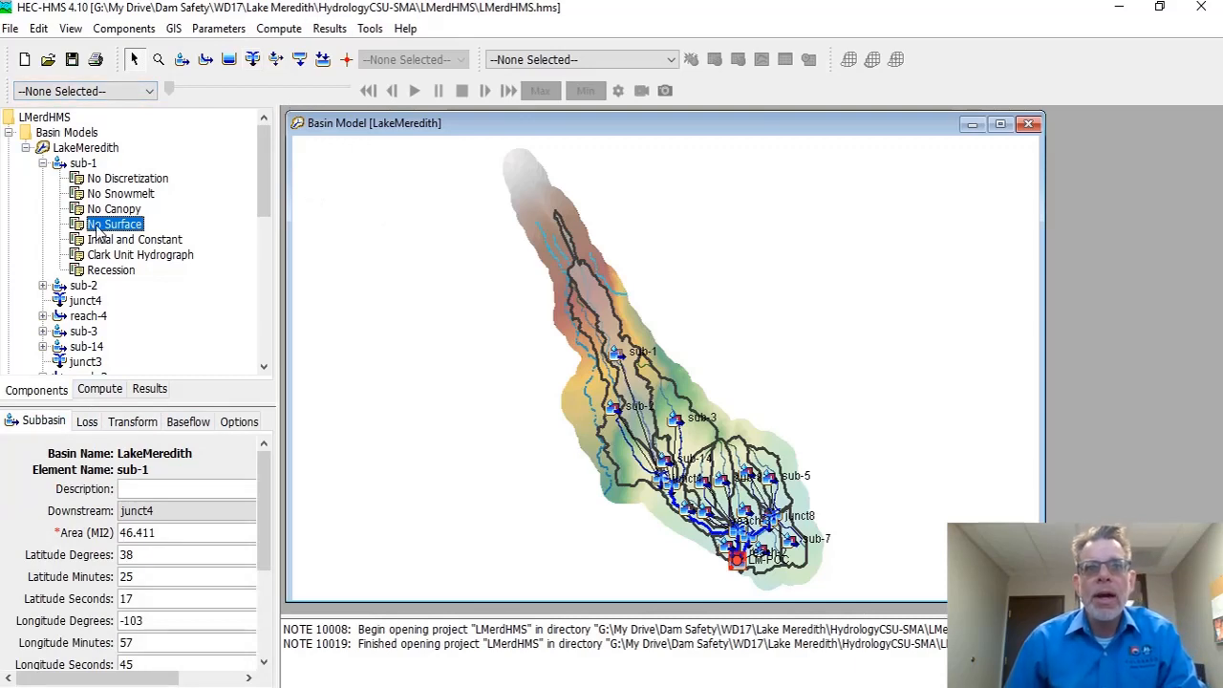
left_click(43, 163)
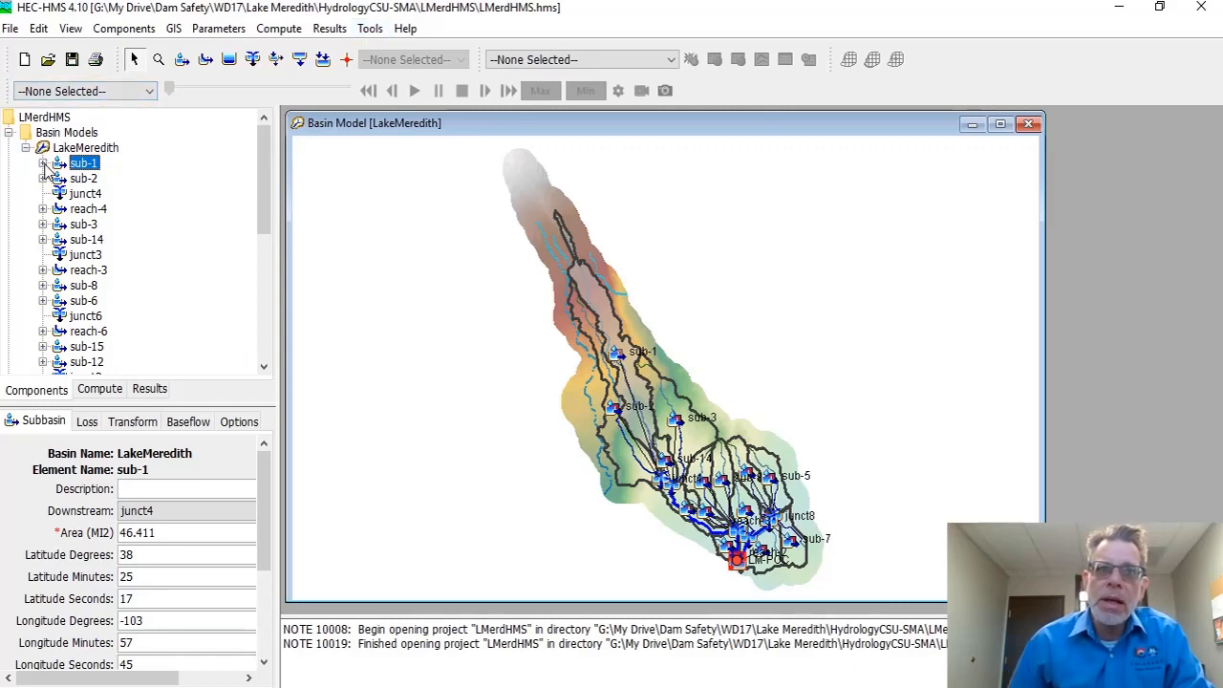
In the program's default settings, set the subbasin canopy to Simple Canopy and the subbasin loss to Soil Moisture Accounting
left_click(371, 29)
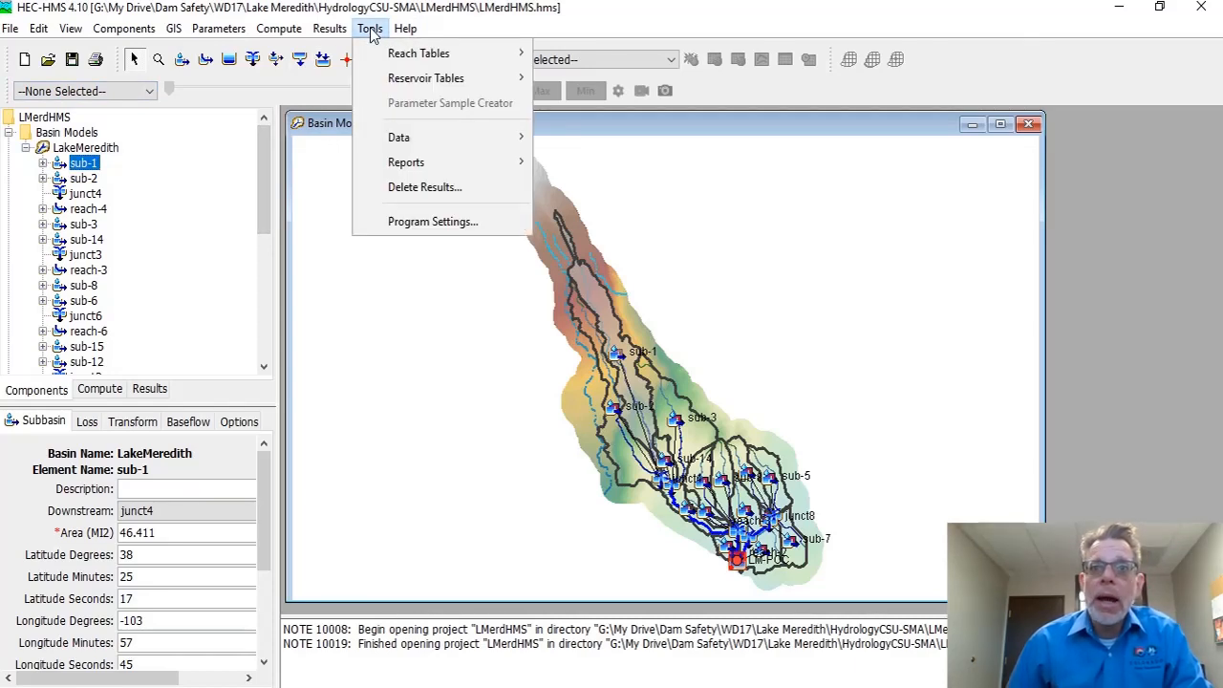
left_click(449, 223)
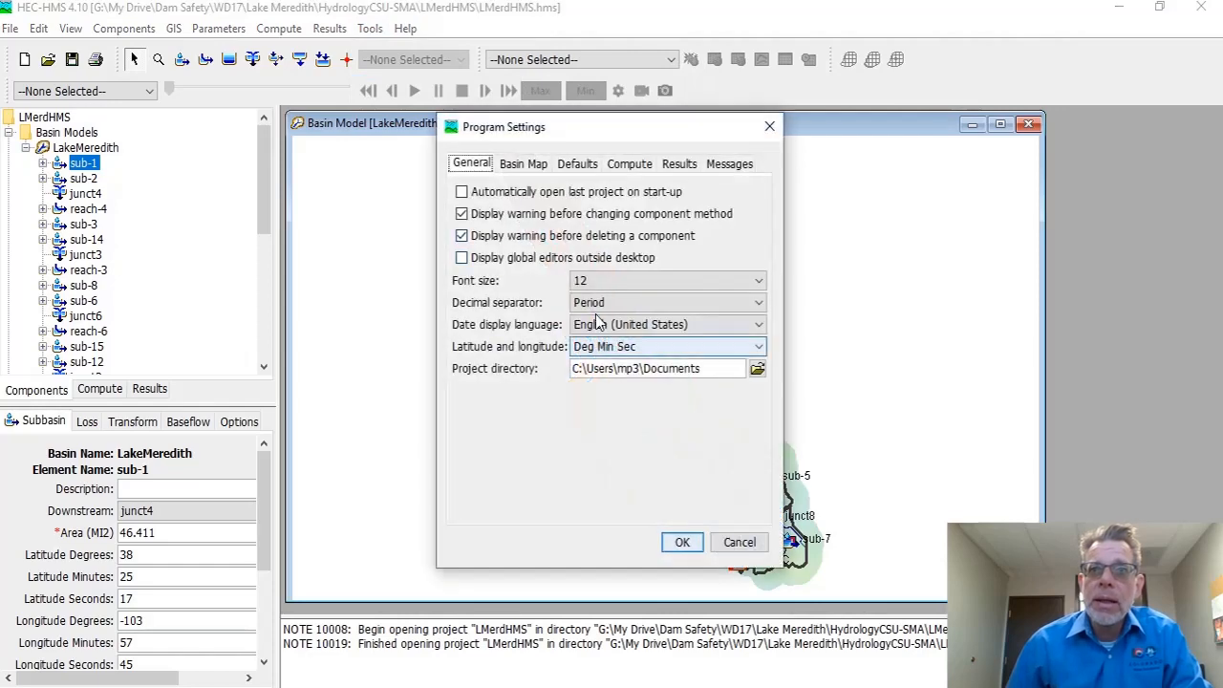
left_click(579, 164)
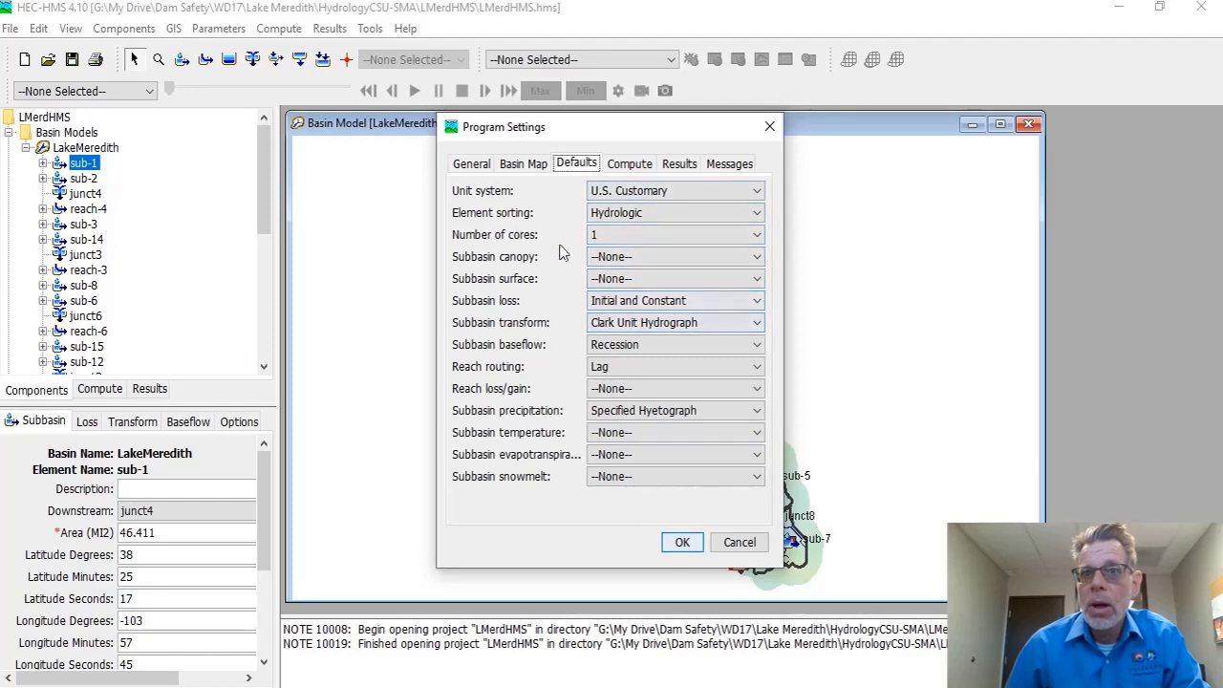
left_click(687, 258)
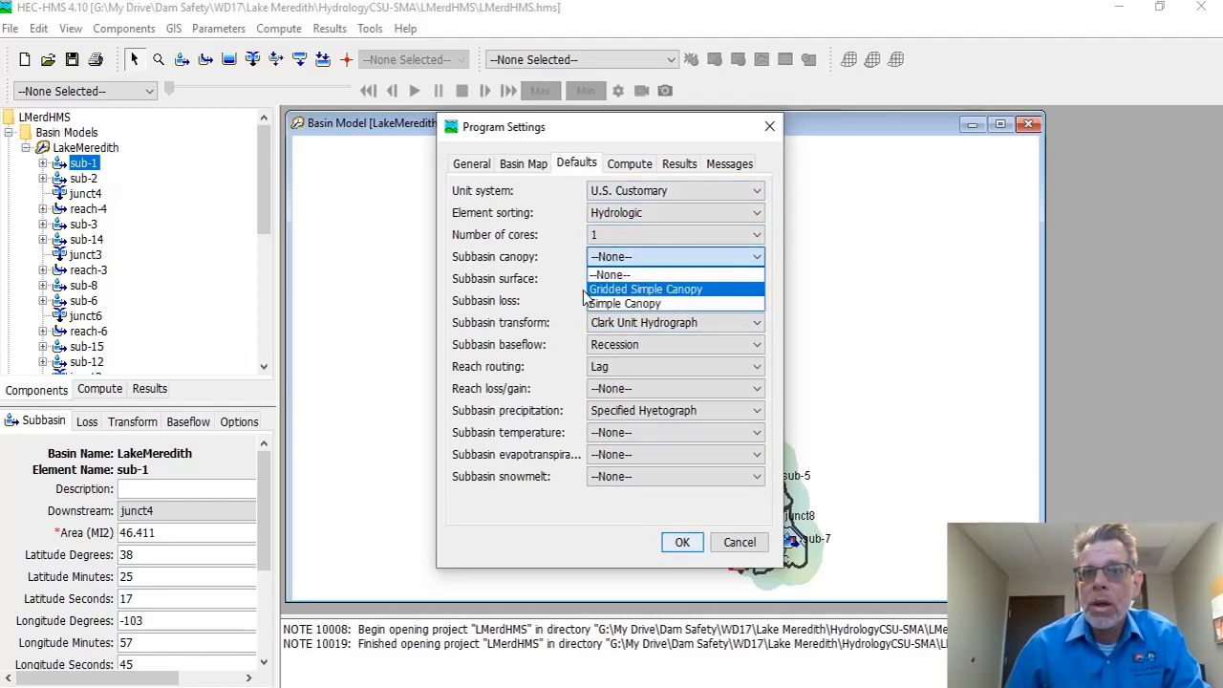
left_click(619, 304)
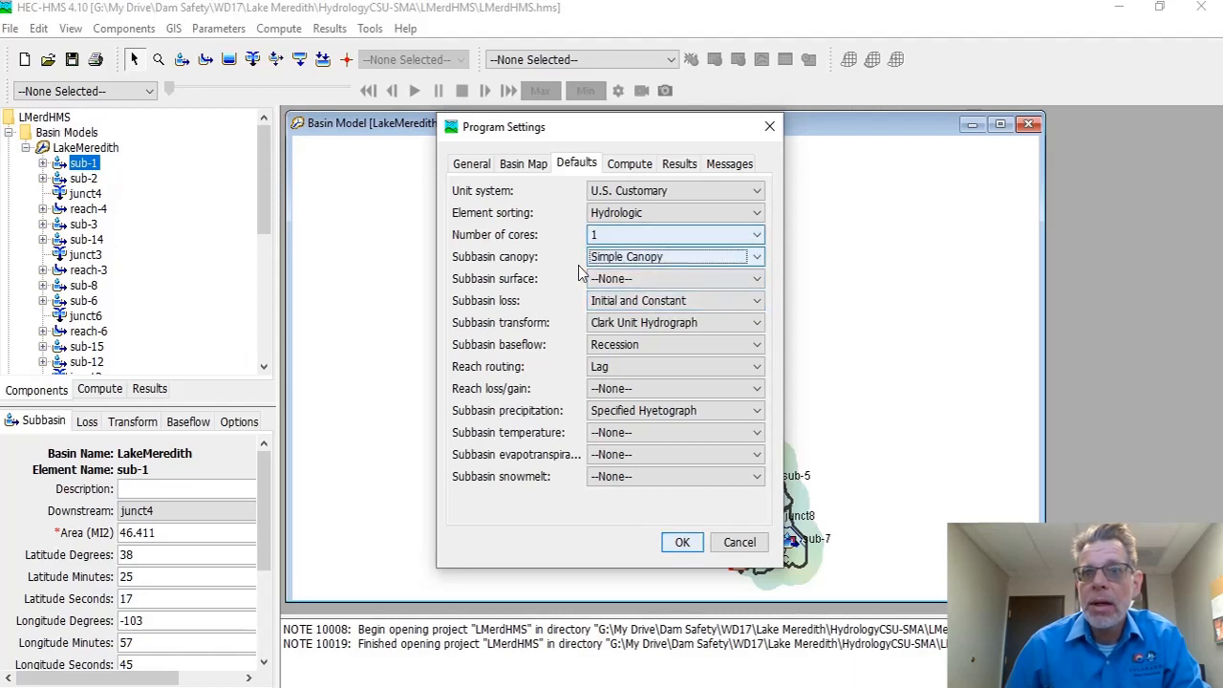
left_click(648, 304)
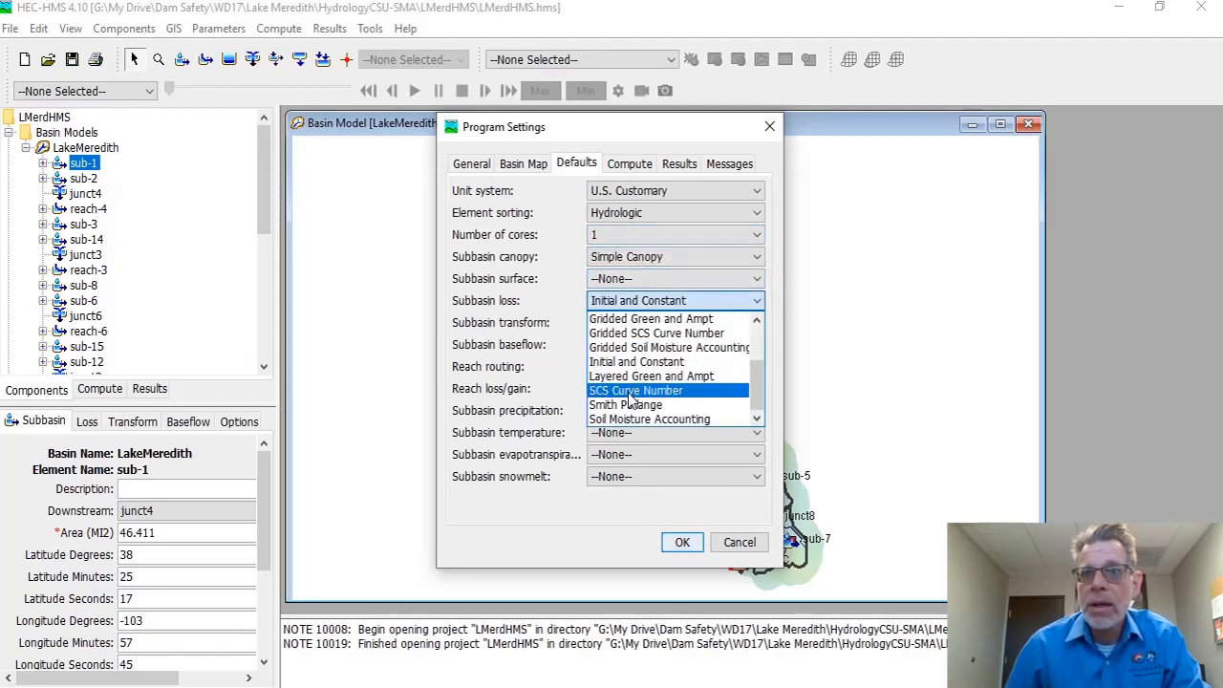
scroll(640, 402, "up", 2)
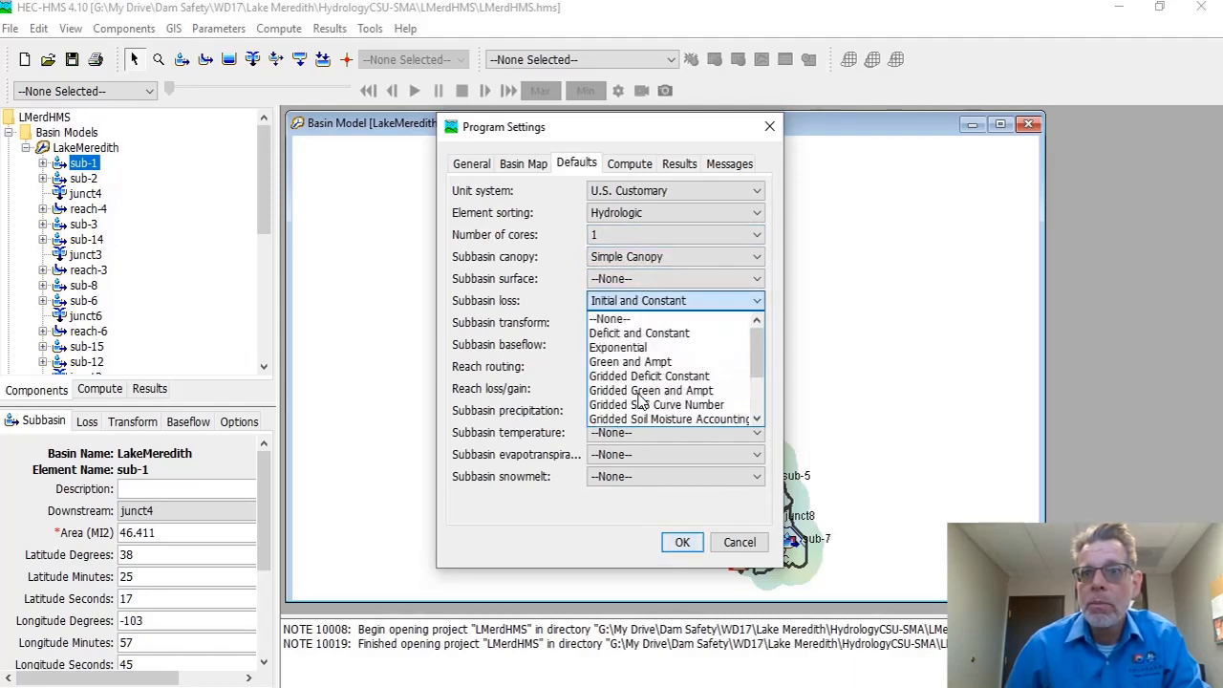
scroll(640, 400, "down", 2)
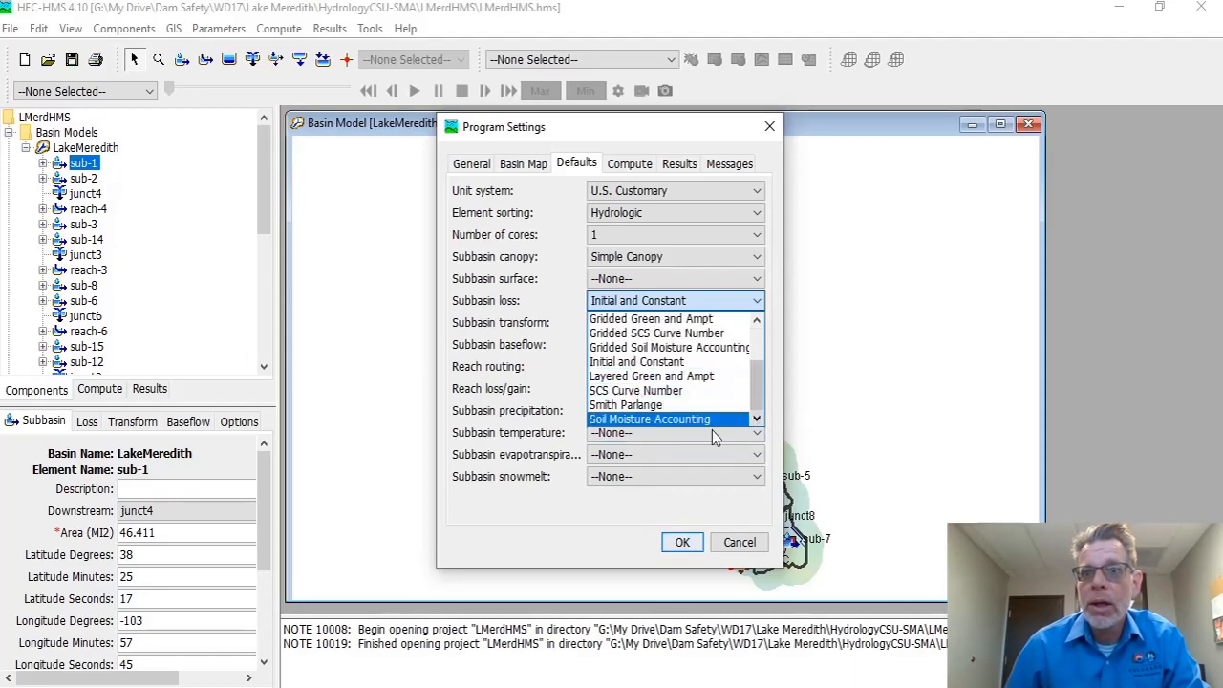
left_click(707, 420)
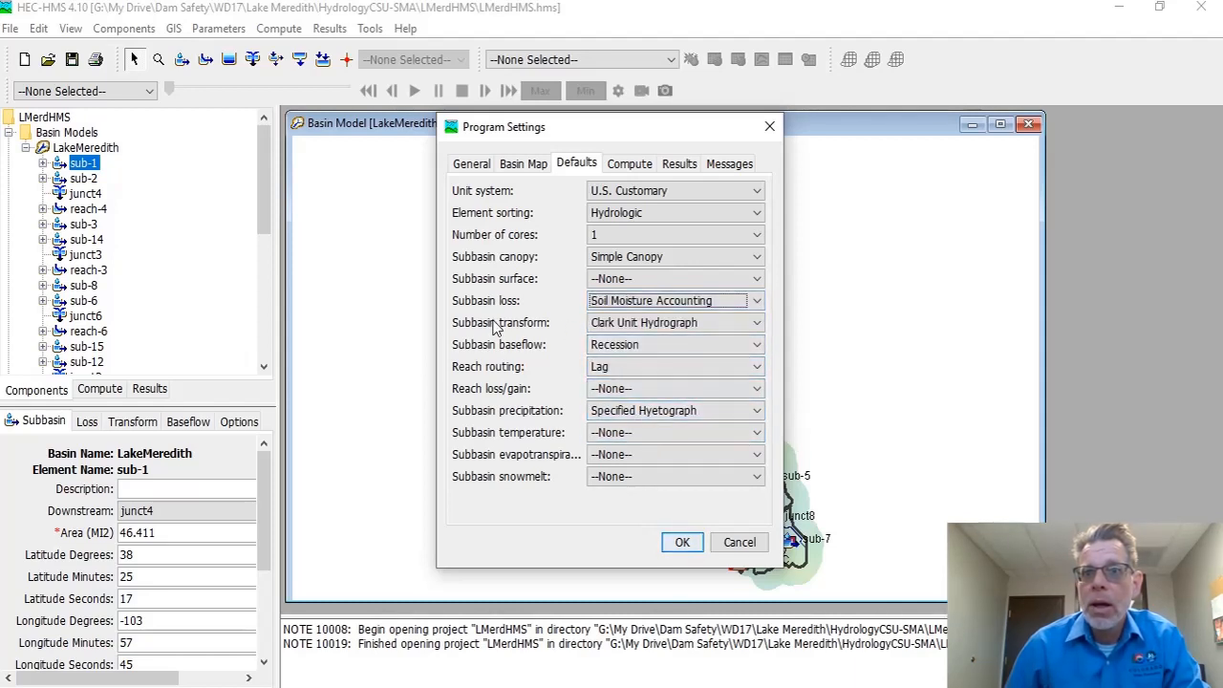
Set the default subbasin baseflow to Linear Reservoir and the default reach routing to Muskingum-Cunge
left_click(693, 348)
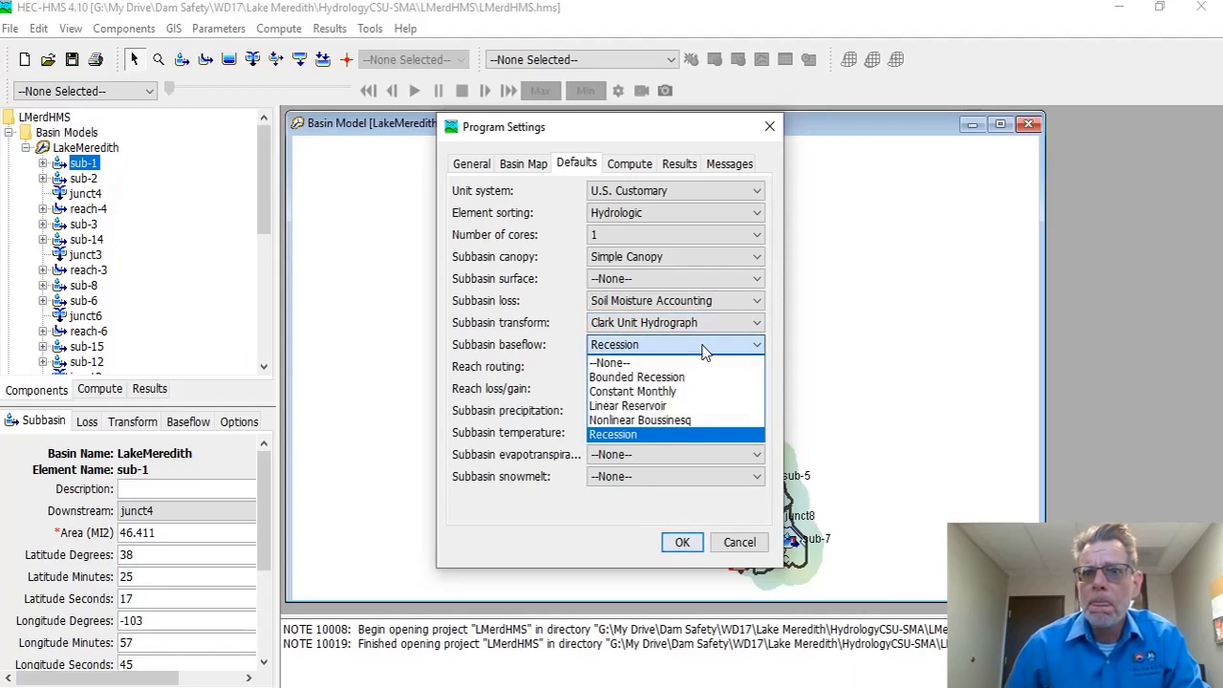
left_click(600, 411)
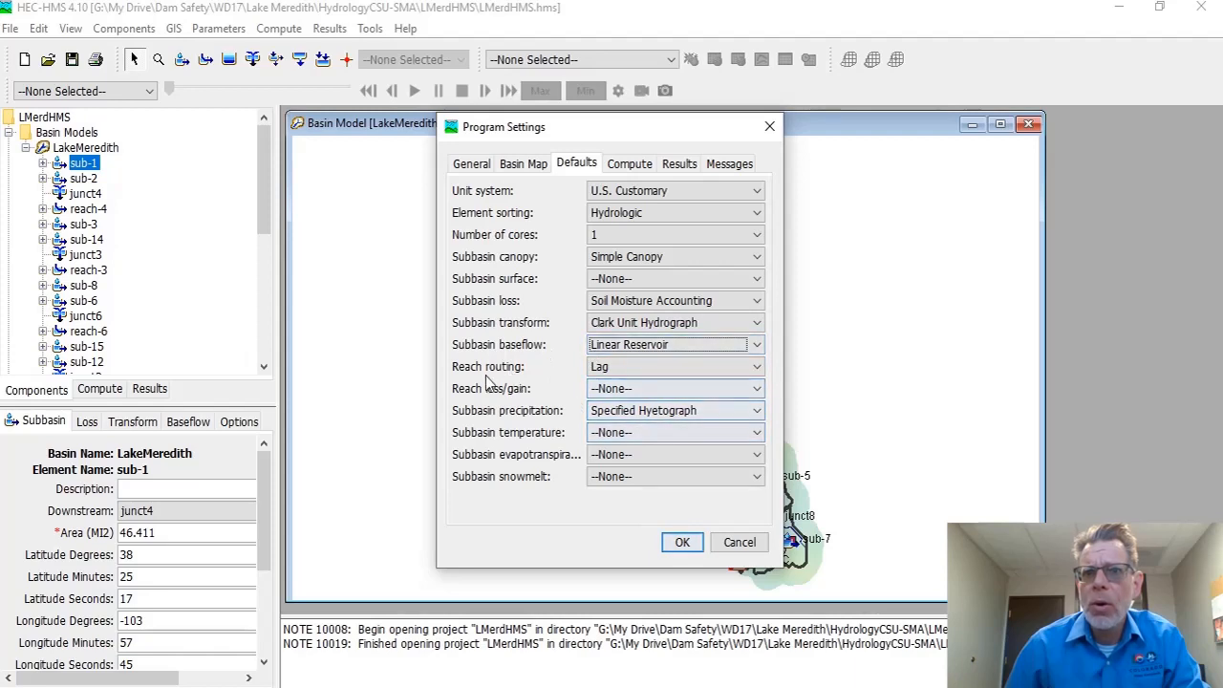
left_click(671, 368)
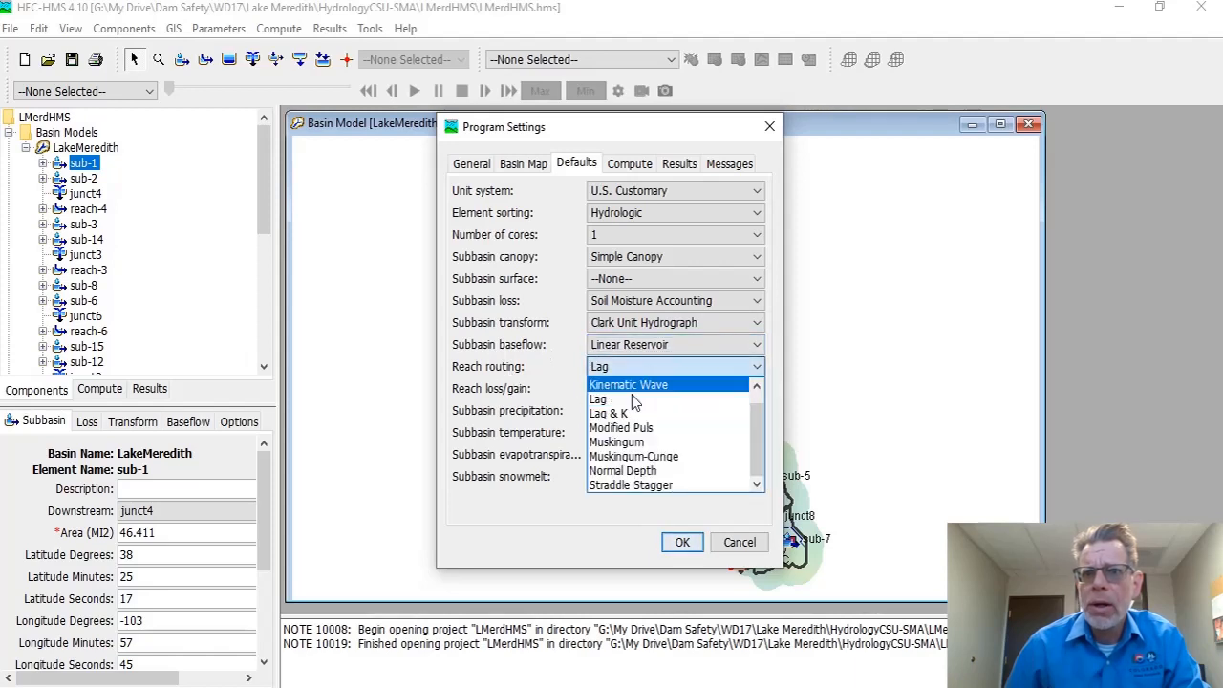
left_click(631, 456)
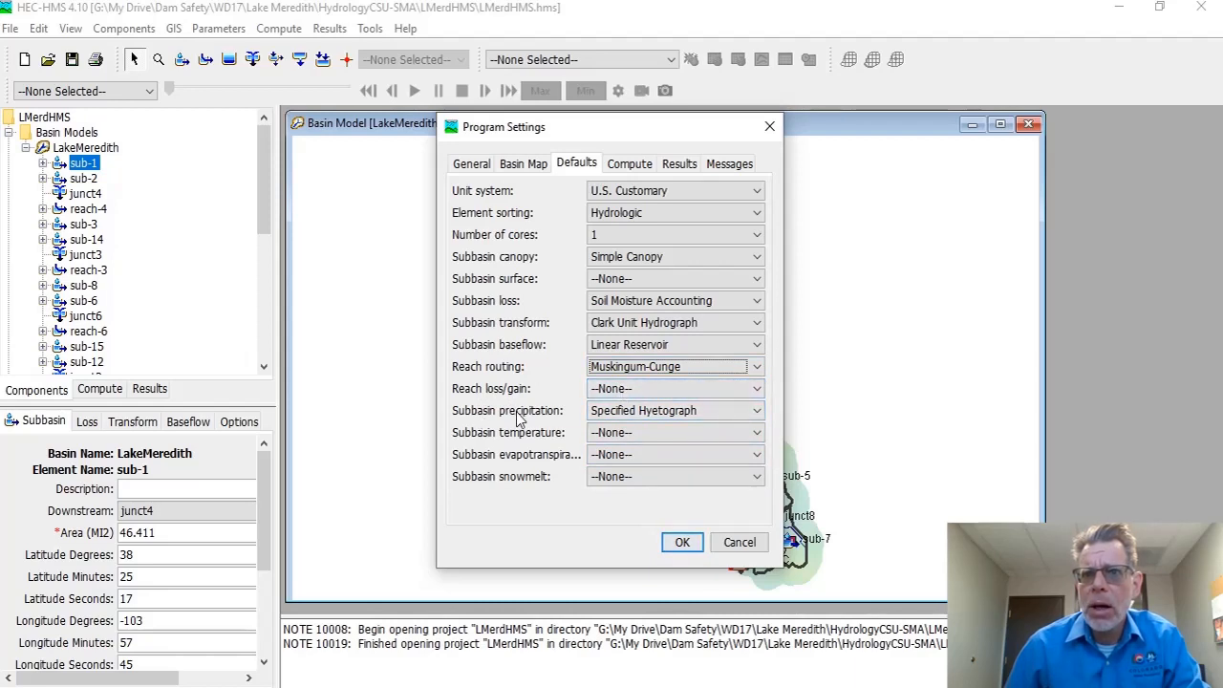
Keep Specified Hyetograph as the default subbasin precipitation and apply the program settings
left_click(707, 411)
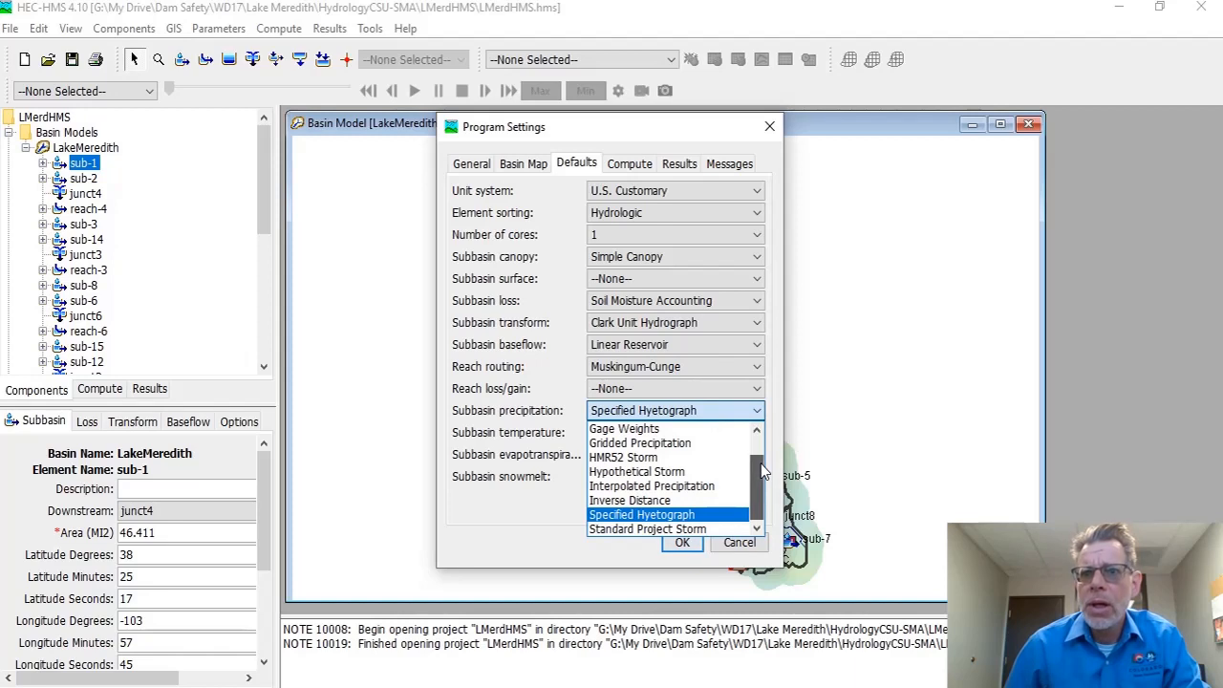
left_click(664, 515)
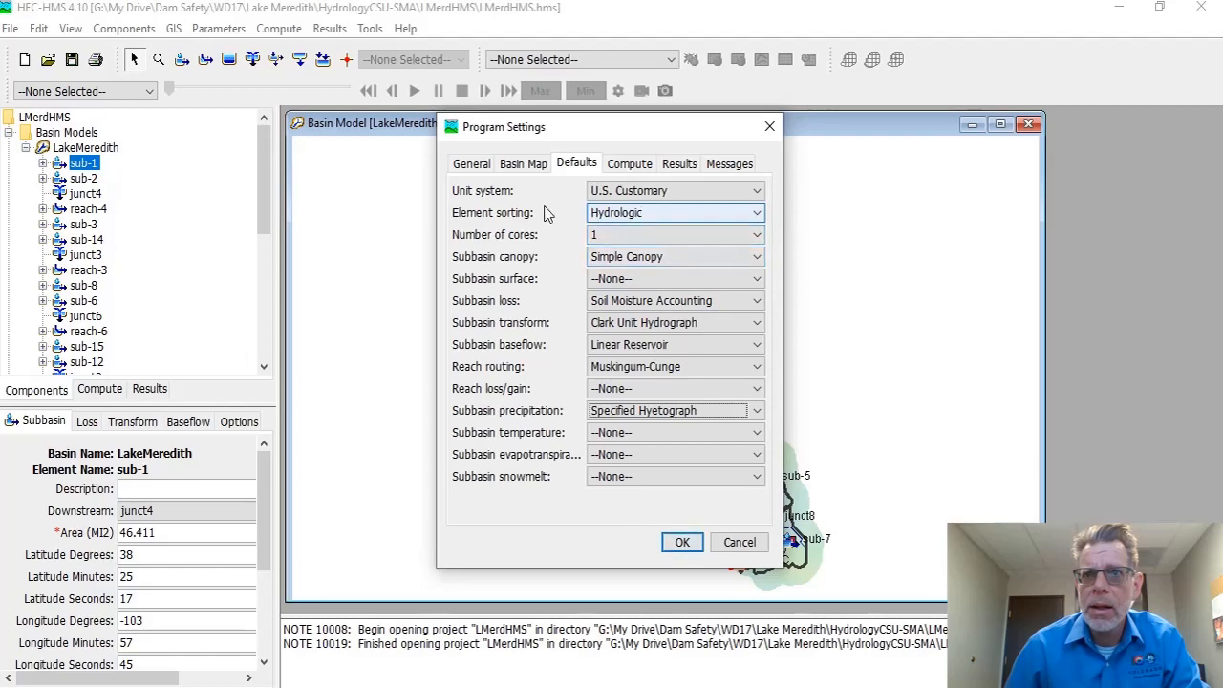
left_click(683, 542)
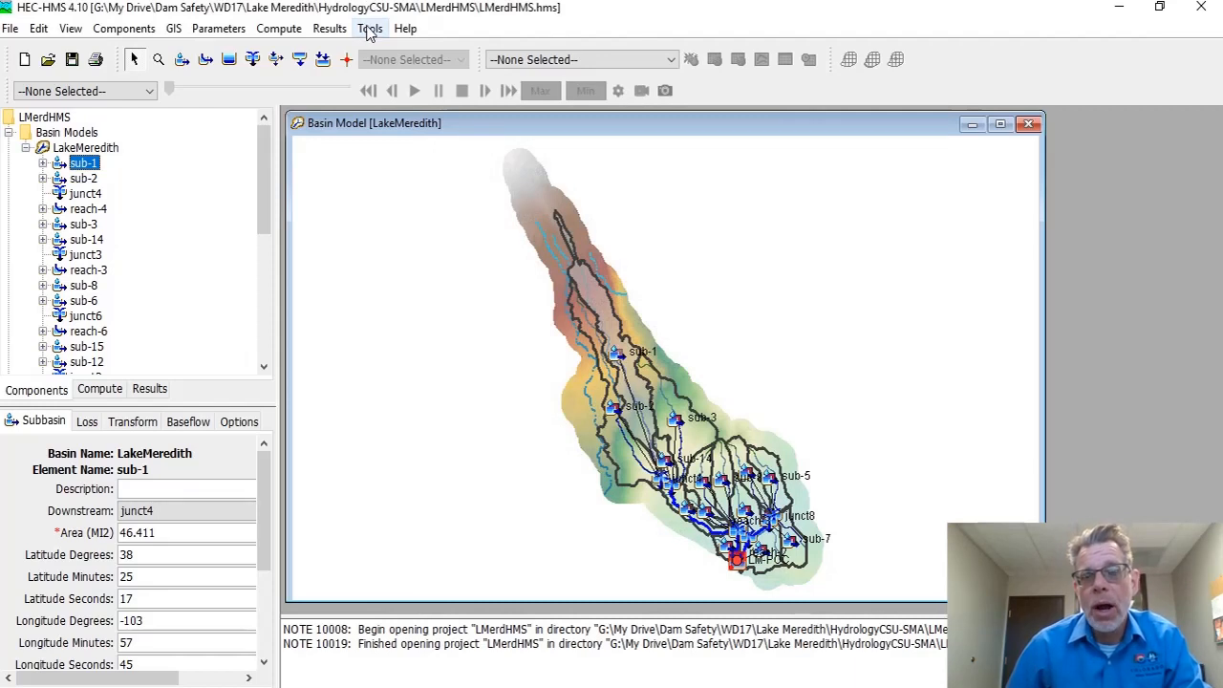
Check the methods assigned to sub-1 and look through the project components down to the time-series and terrain data
left_click(366, 30)
mouse_move(405, 28)
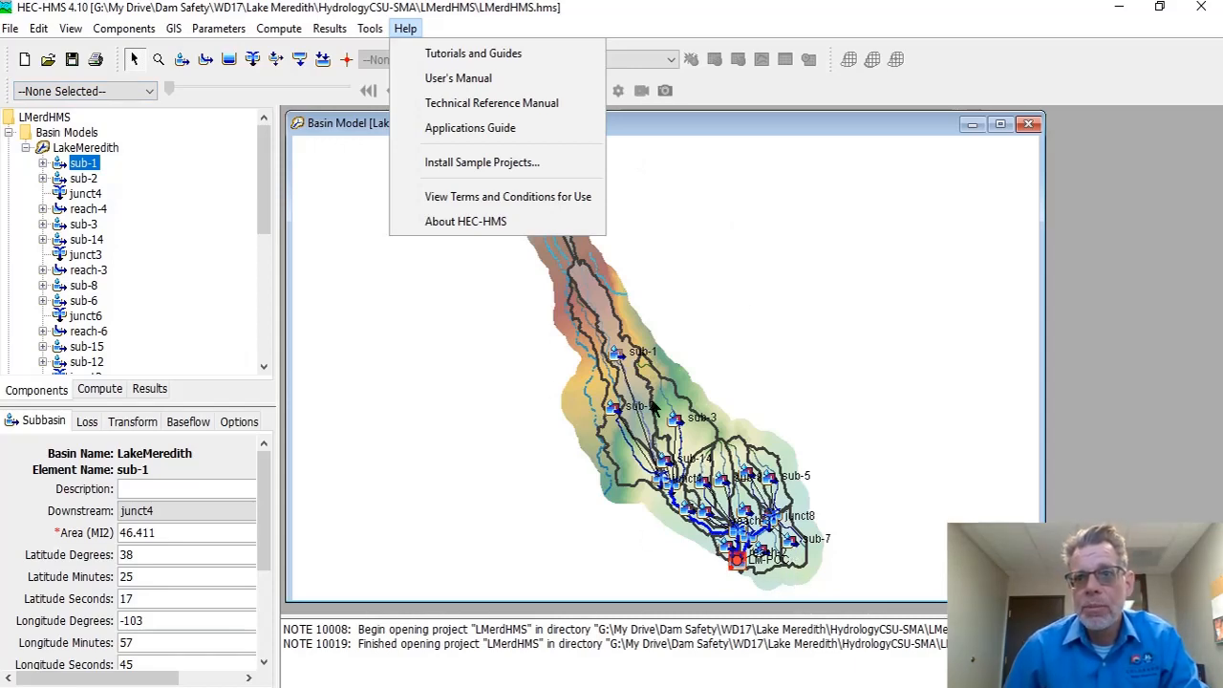
left_click(44, 163)
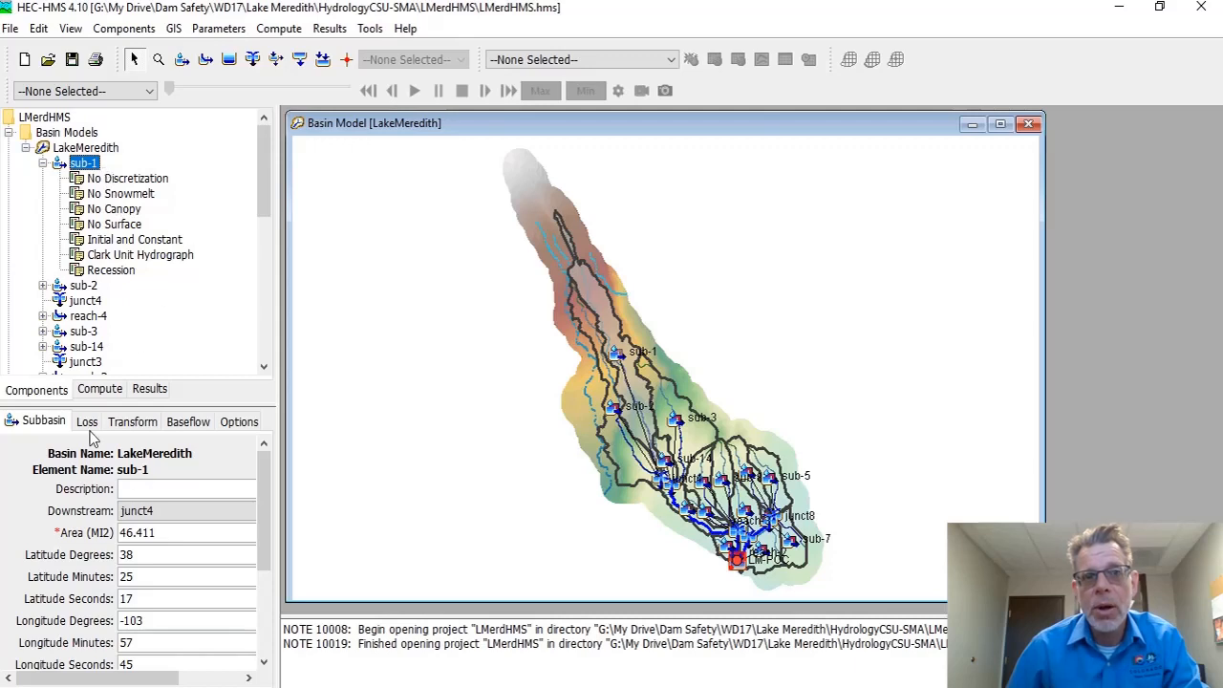
left_click(43, 163)
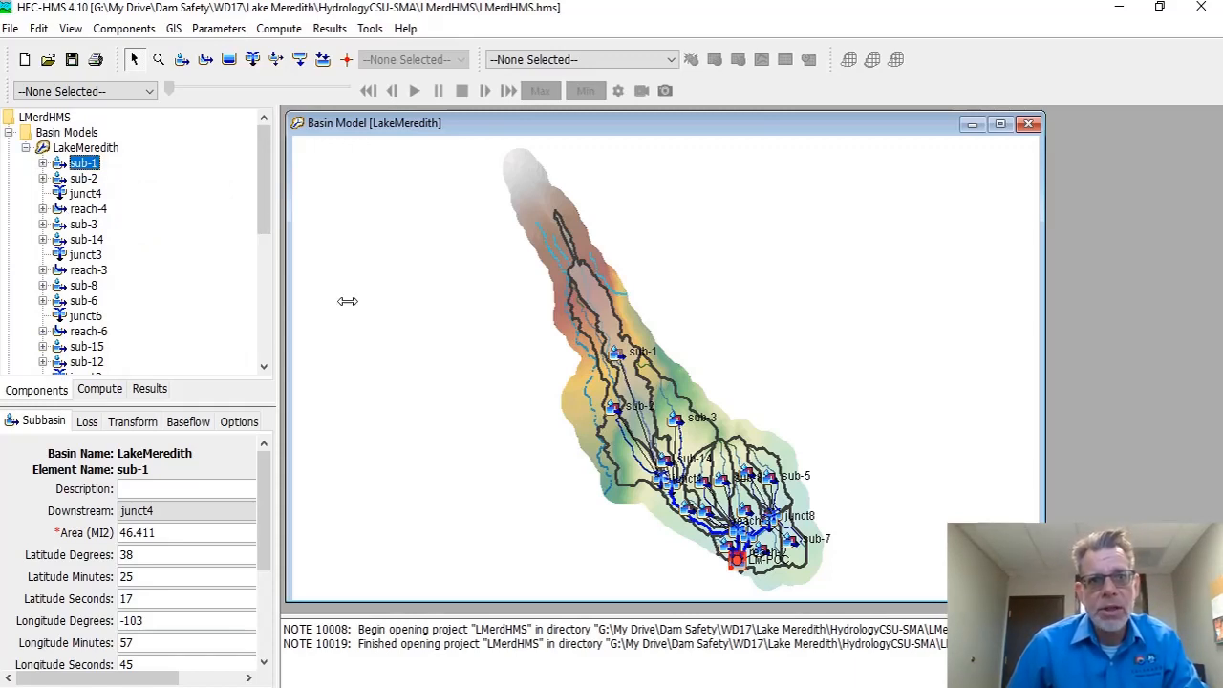
left_click_drag(260, 213, 260, 344)
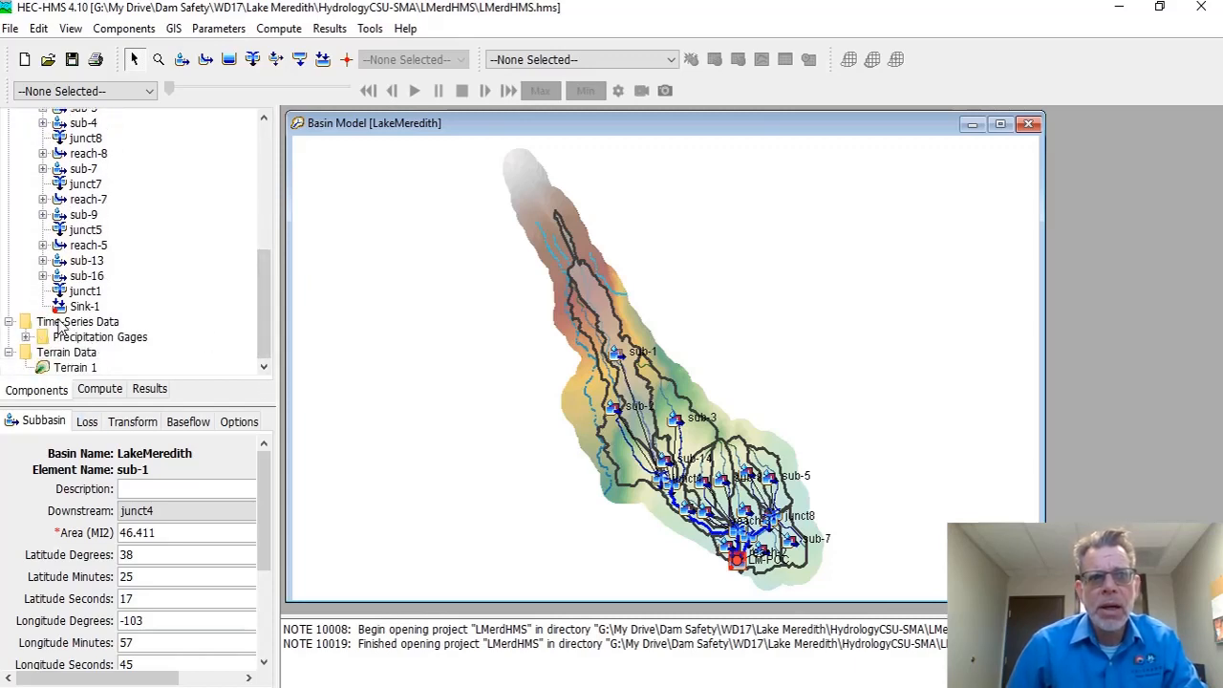
Expand the precipitation gages, collapse the LakeMeredith basin model, and examine the gages under Time-Series Data
left_click(26, 336)
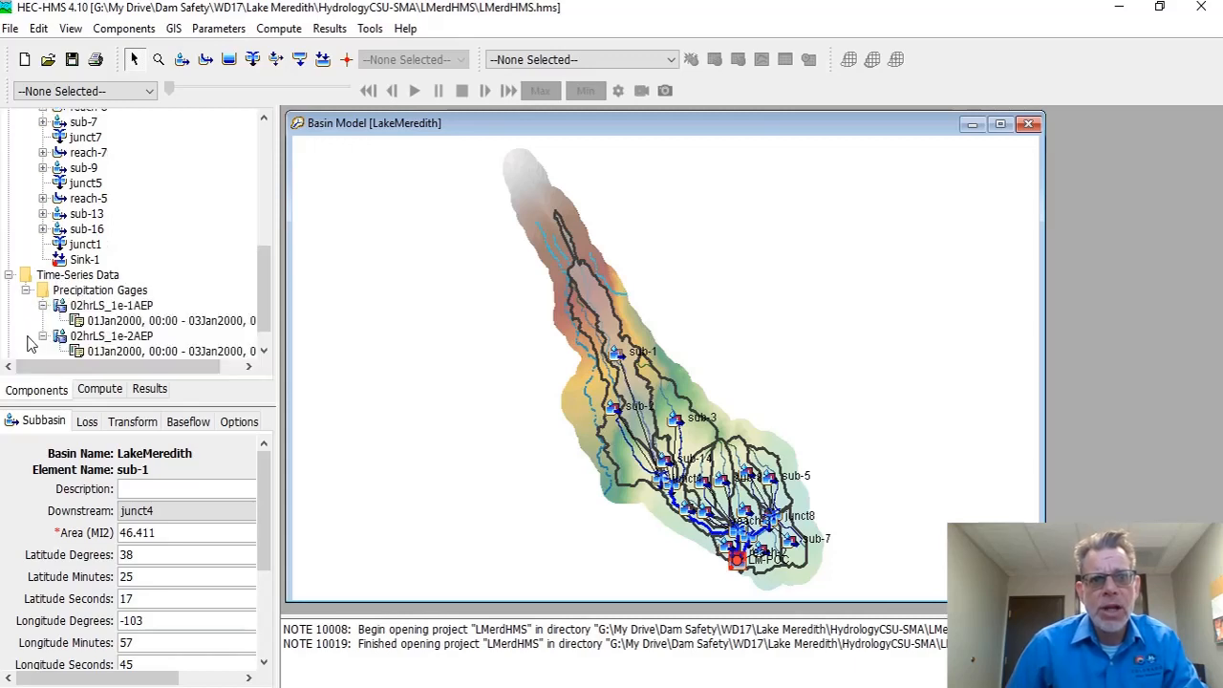
left_click_drag(266, 277, 287, 156)
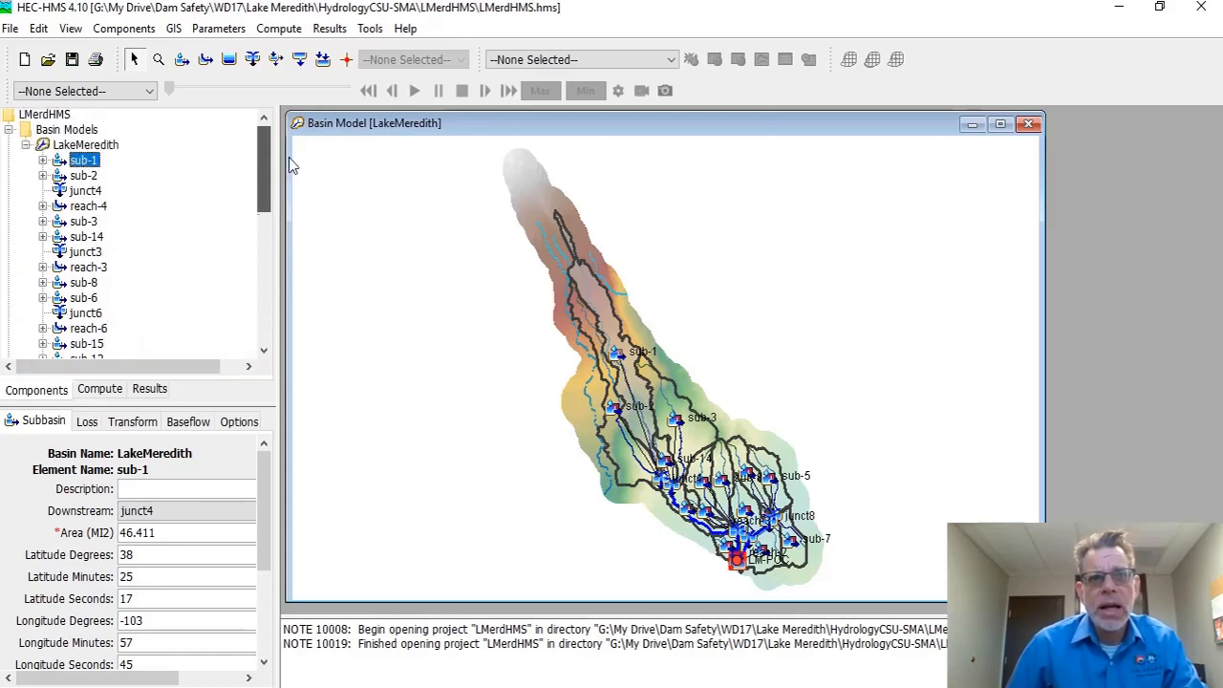
left_click(123, 28)
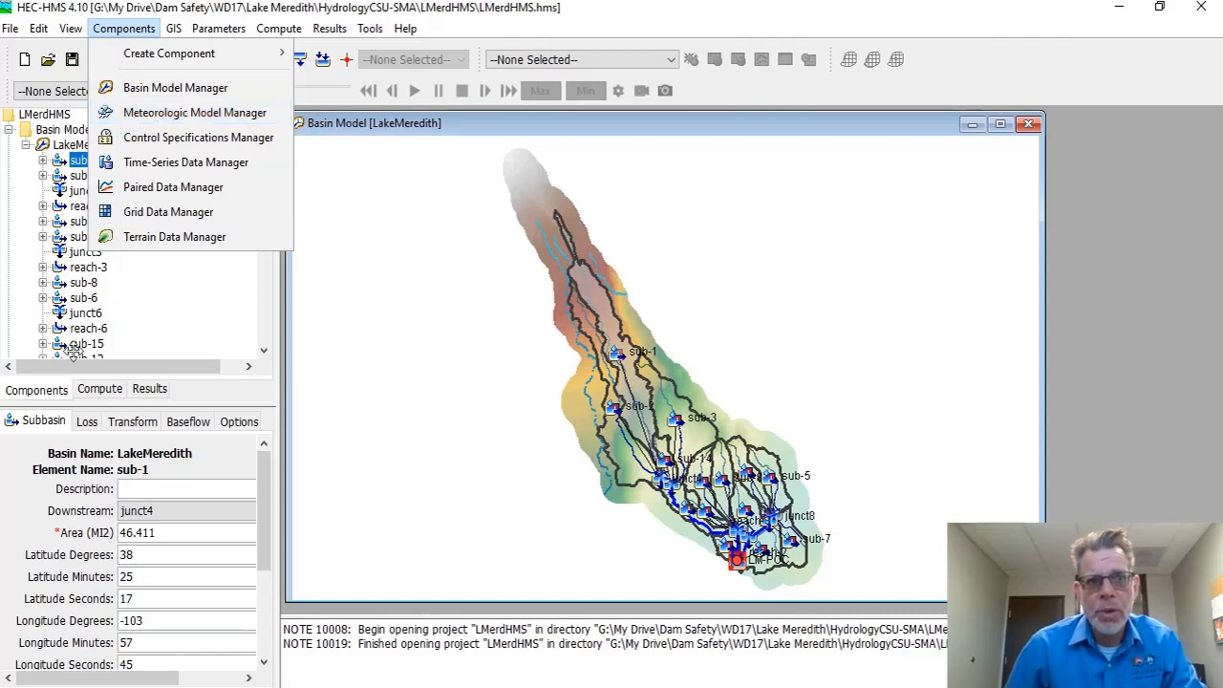
left_click(178, 368)
left_click(26, 144)
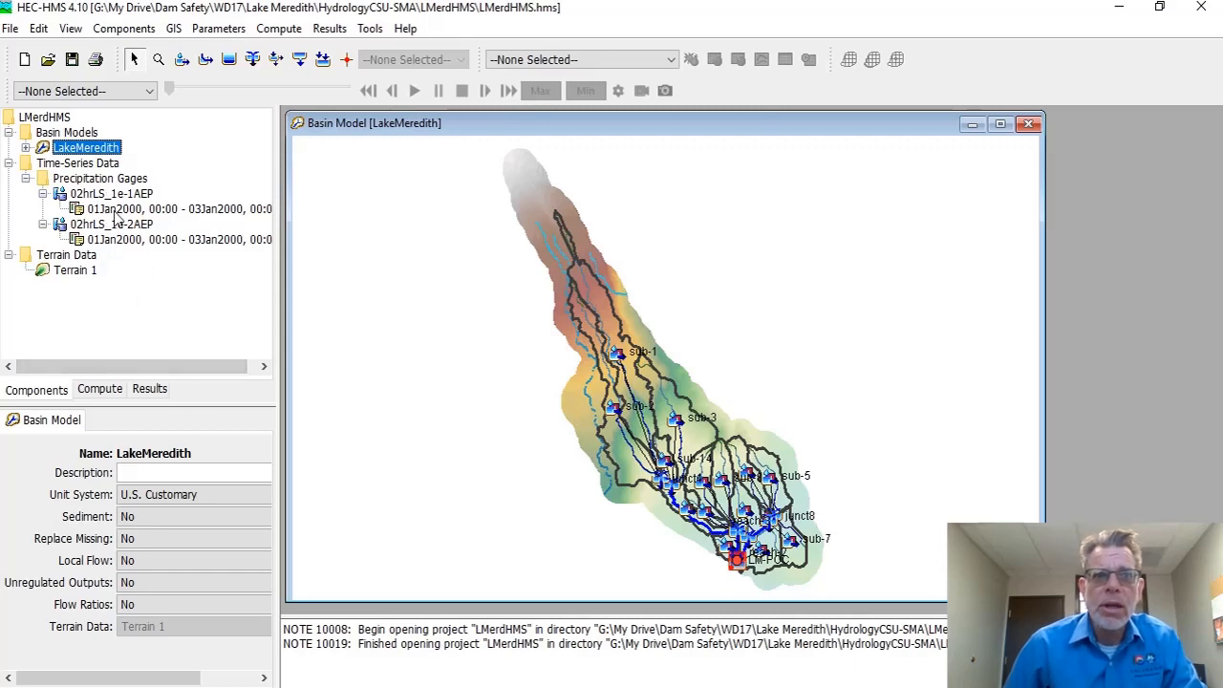
left_click(119, 182)
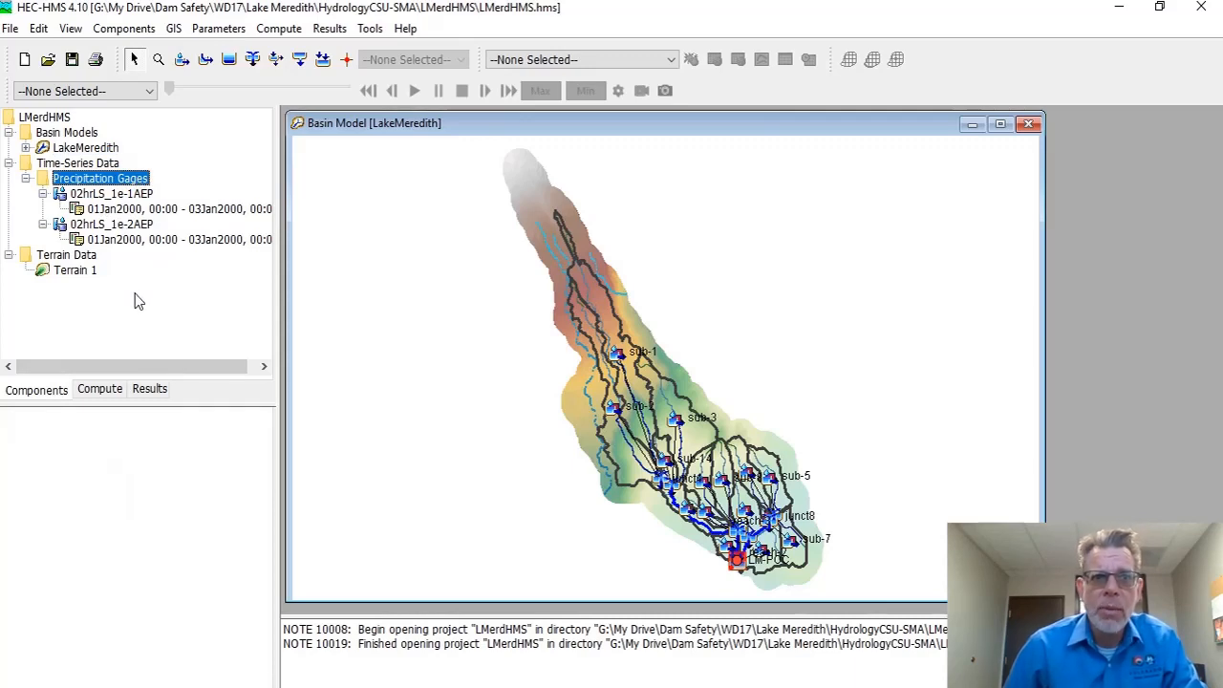
left_click(145, 195)
left_click(143, 182)
left_click(145, 195)
left_click(143, 183)
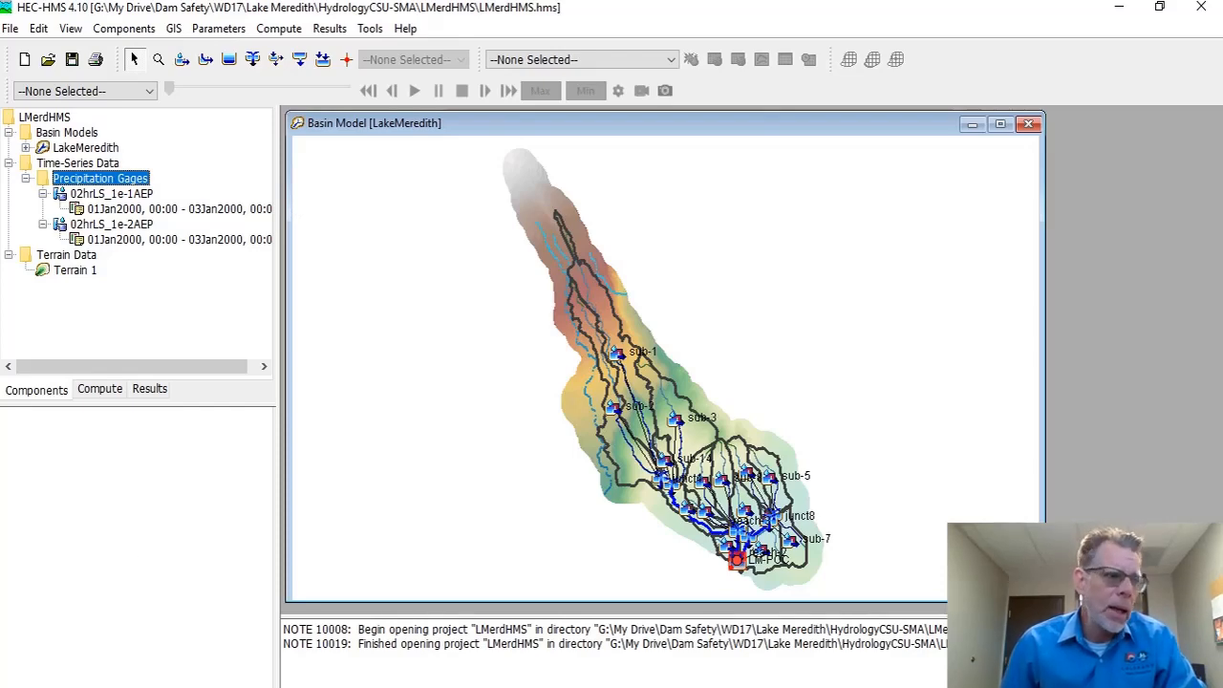
Switch to the hydrology guidelines PDF in Adobe Acrobat and read section 7.3.1 with Table 8 on REPS design storm time intervals
key("alt+Tab")
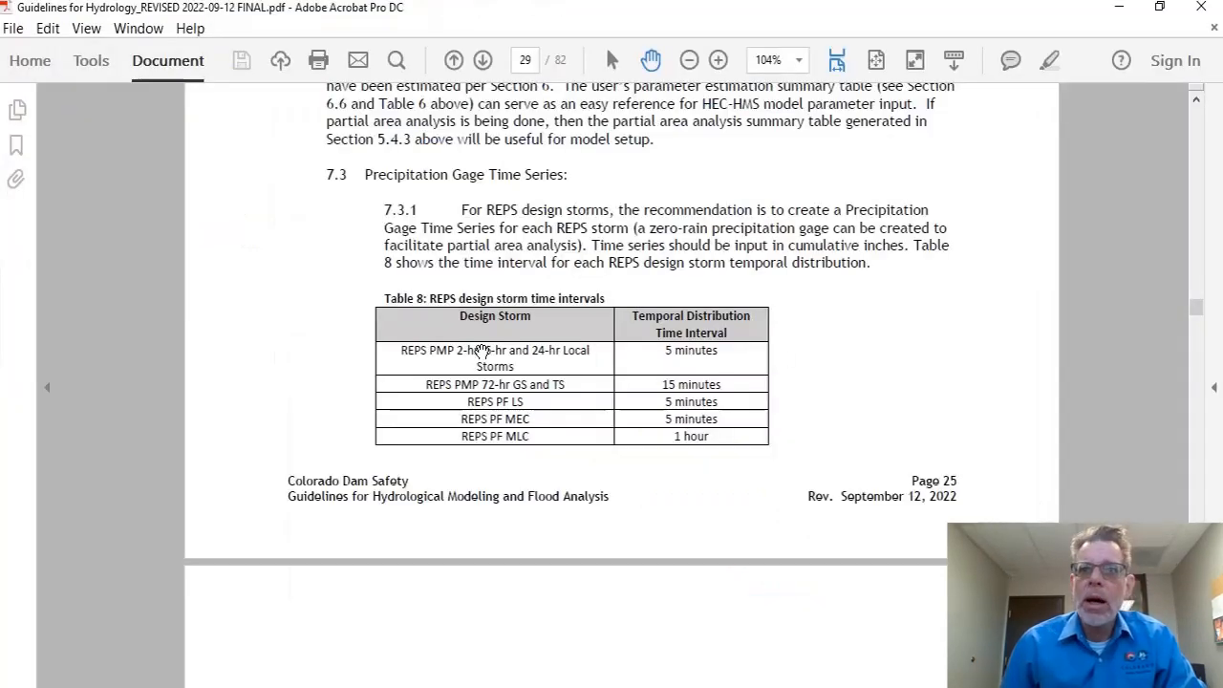
scroll(481, 346, "up", 1)
scroll(482, 346, "up", 1)
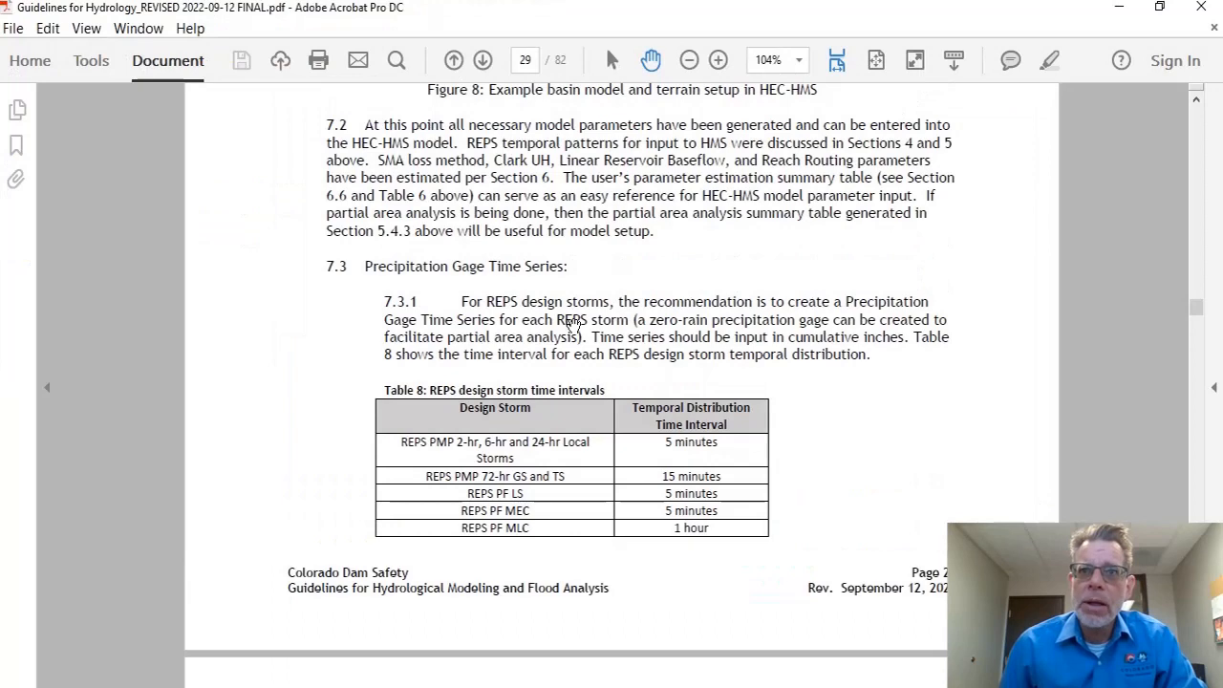
left_click(689, 60)
left_click(719, 59)
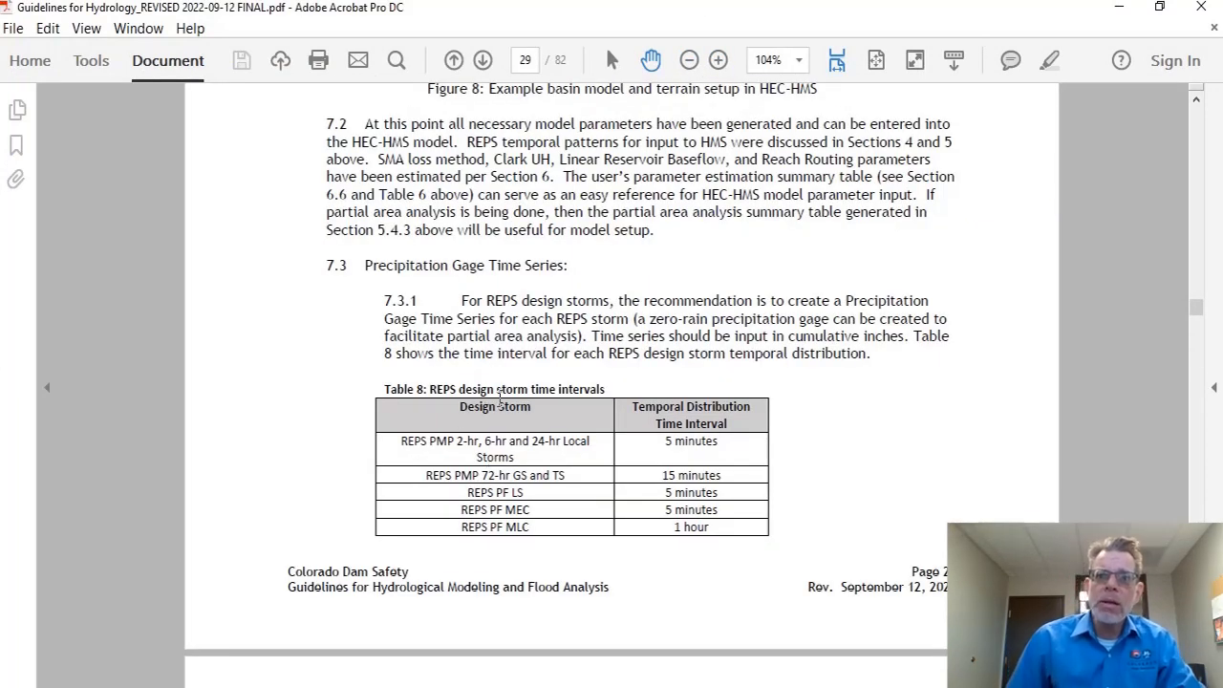
scroll(576, 507, "down", 5)
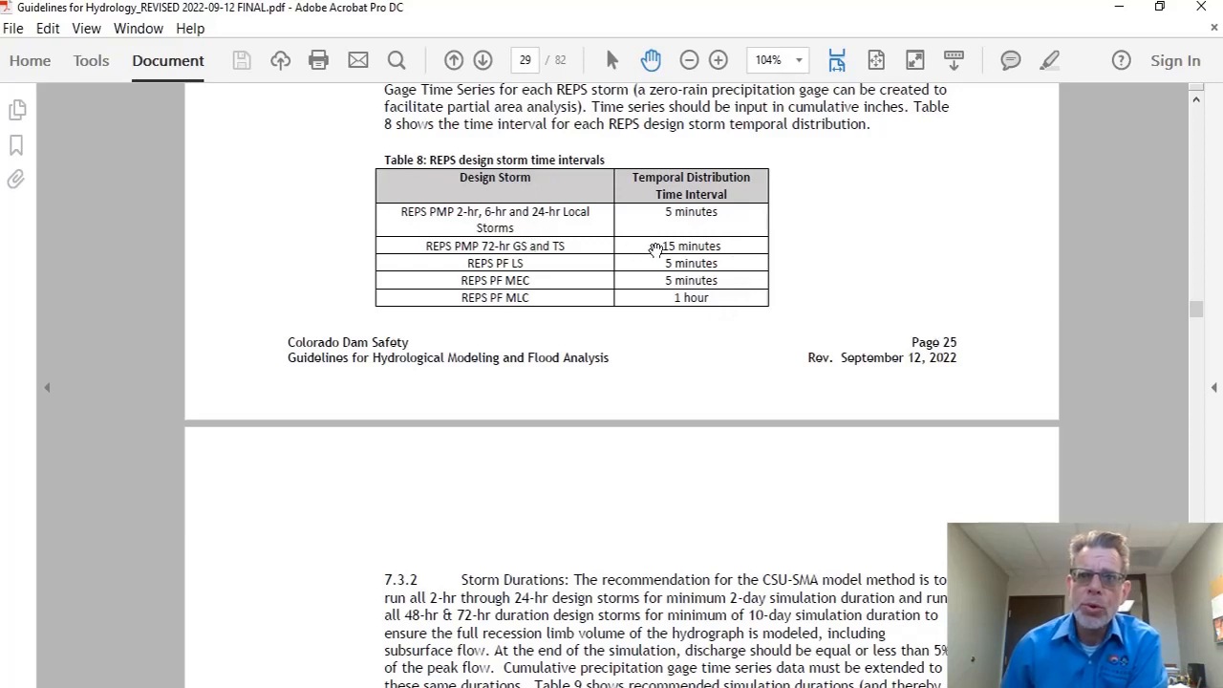
scroll(493, 298, "down", 1)
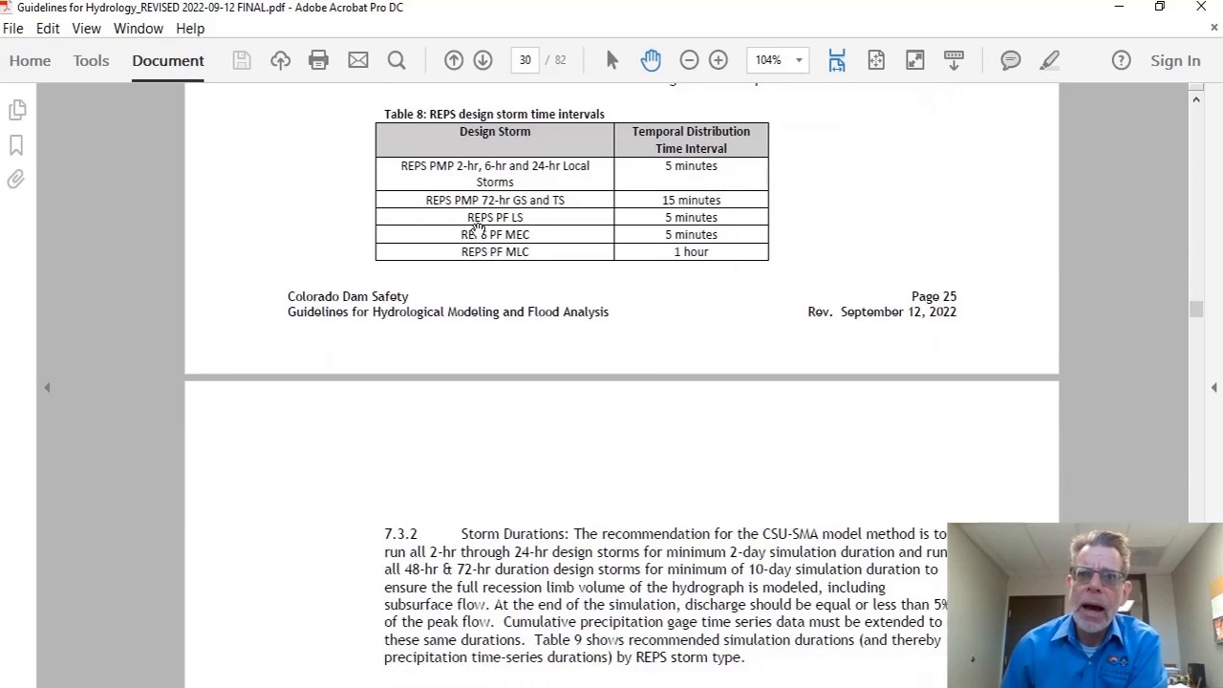
left_click_drag(467, 214, 700, 256)
left_click(550, 237)
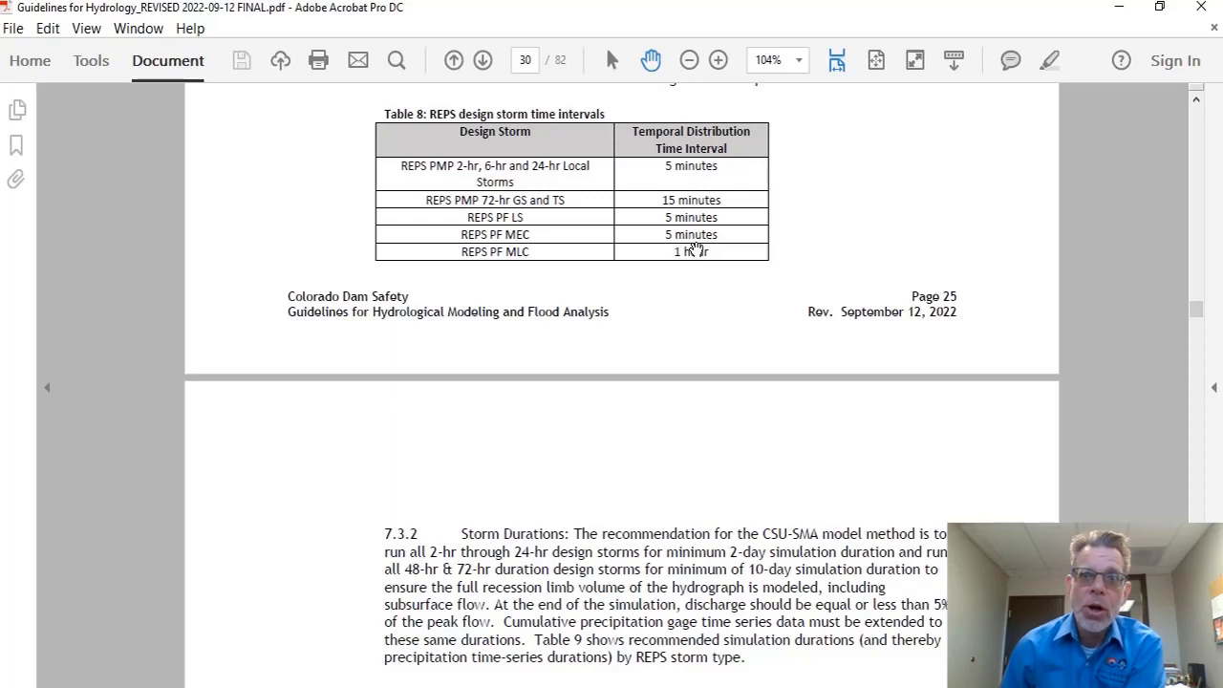
Read section 7.3.2 and Table 9 on recommended simulation durations, including the note about discharge at the end of the simulation
scroll(695, 250, "down", 1)
scroll(694, 248, "down", 6)
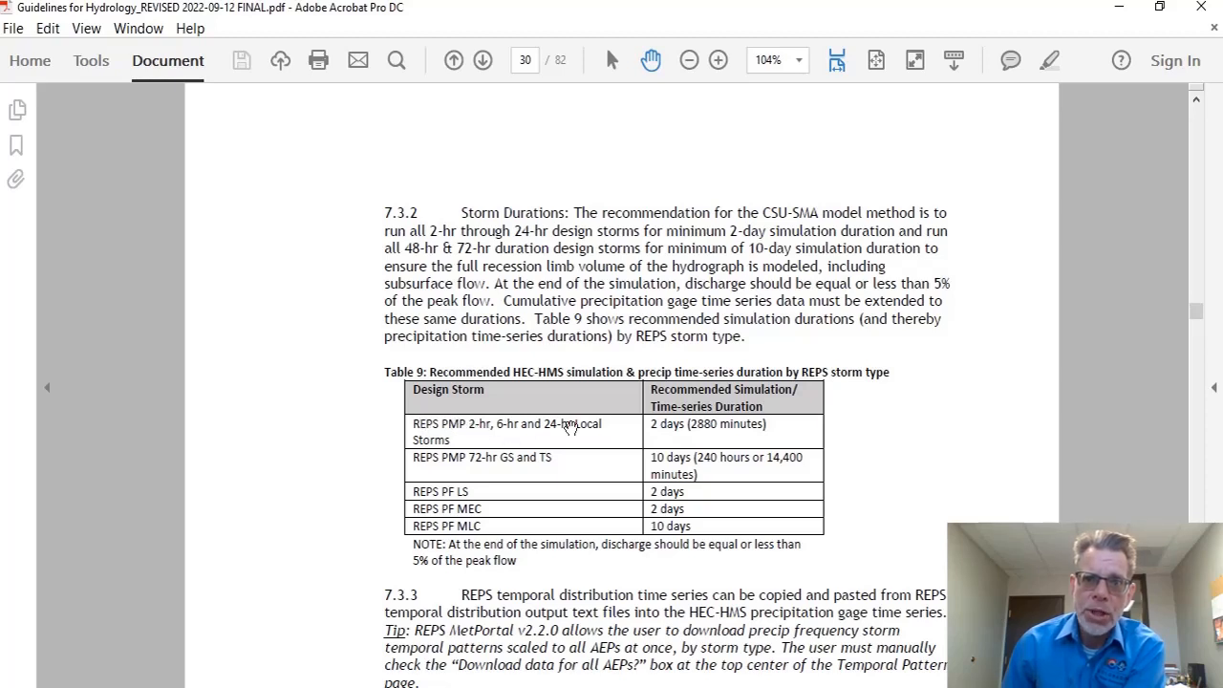
scroll(519, 466, "down", 1)
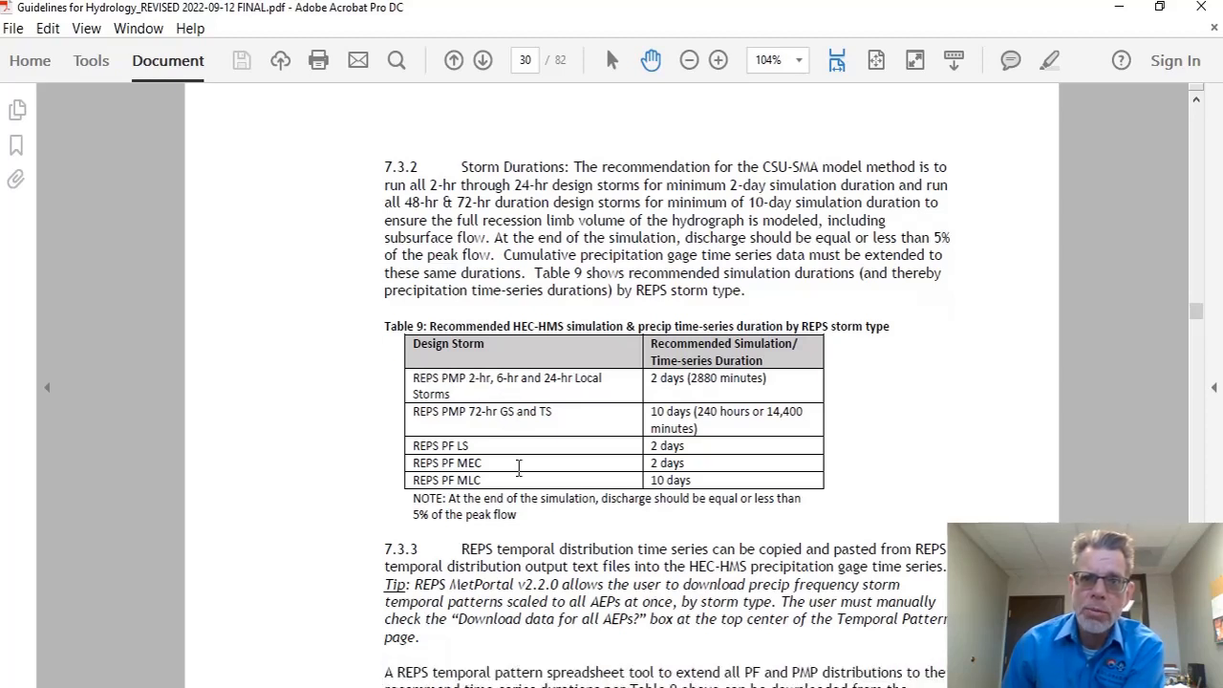
scroll(519, 466, "down", 1)
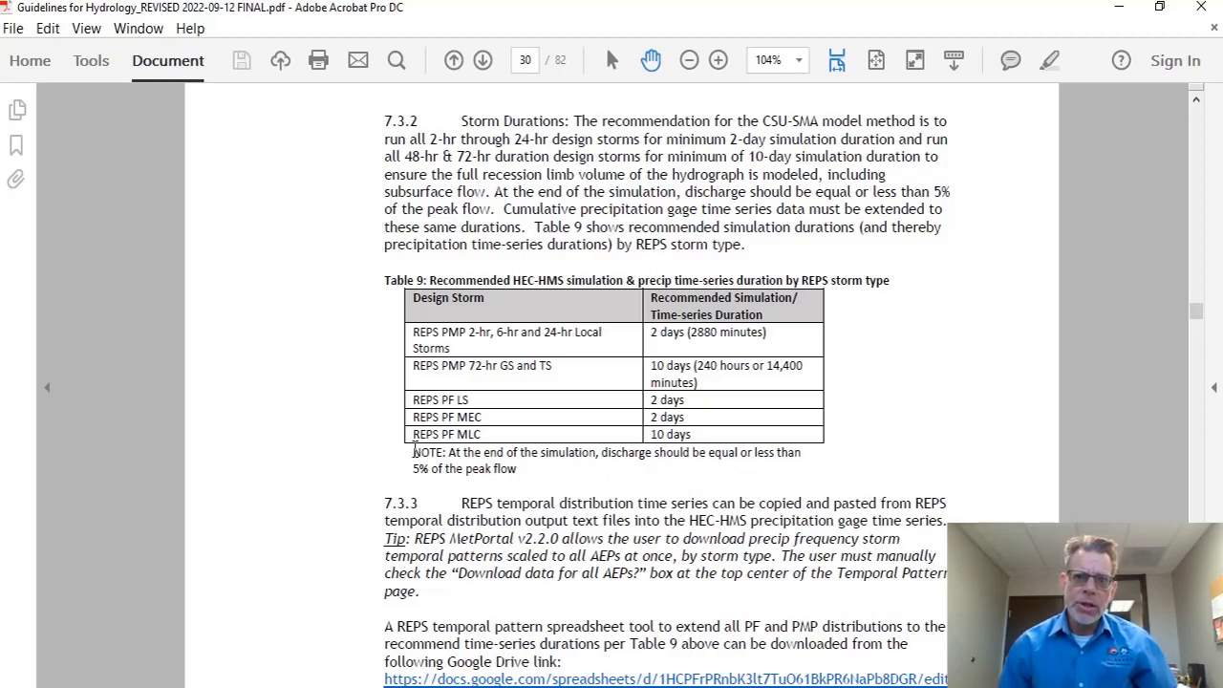
left_click_drag(414, 449, 517, 478)
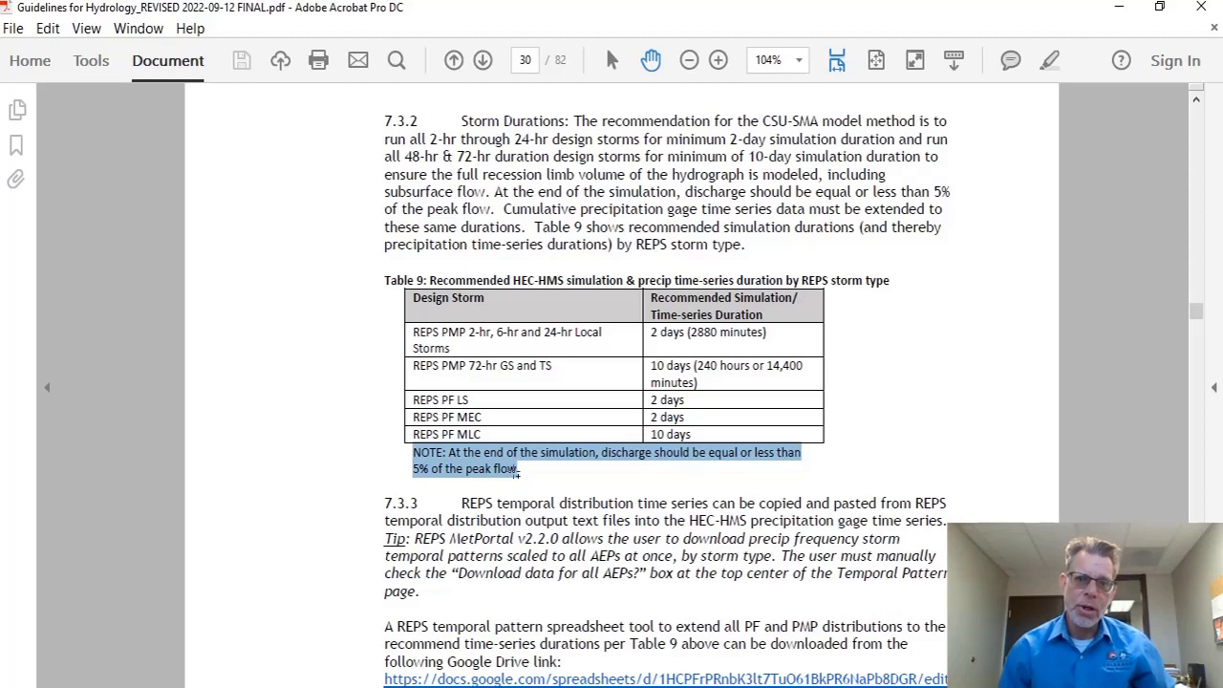
left_click_drag(521, 476, 515, 478)
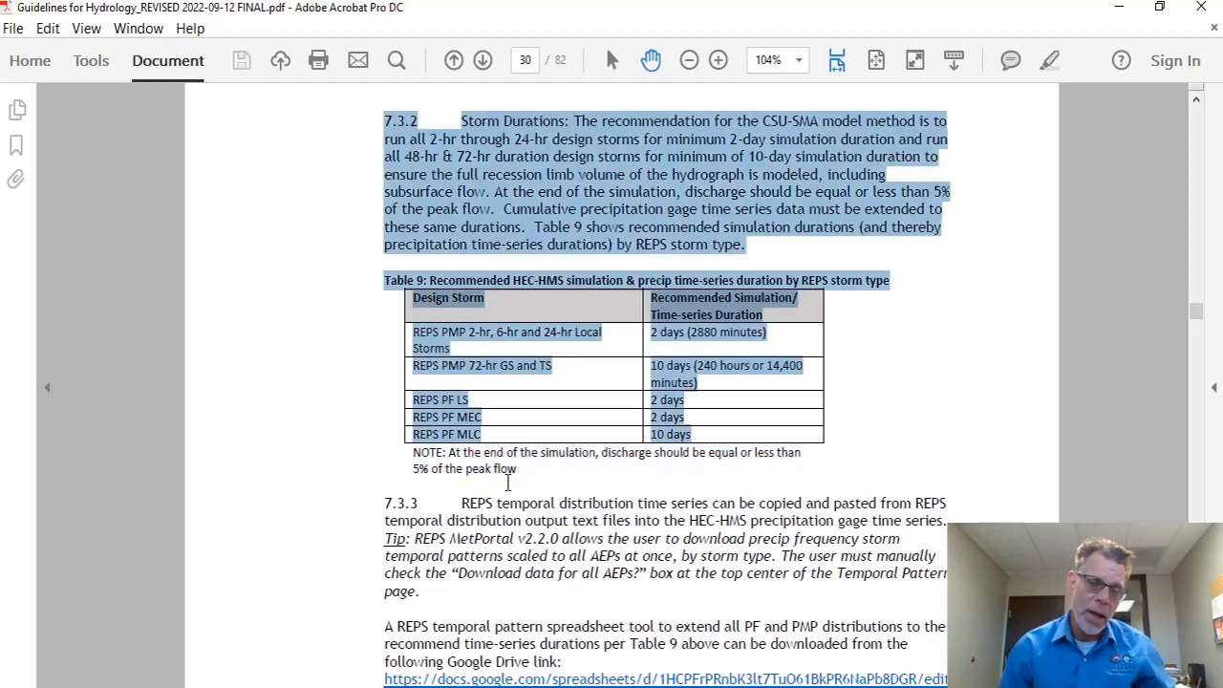
left_click(507, 478)
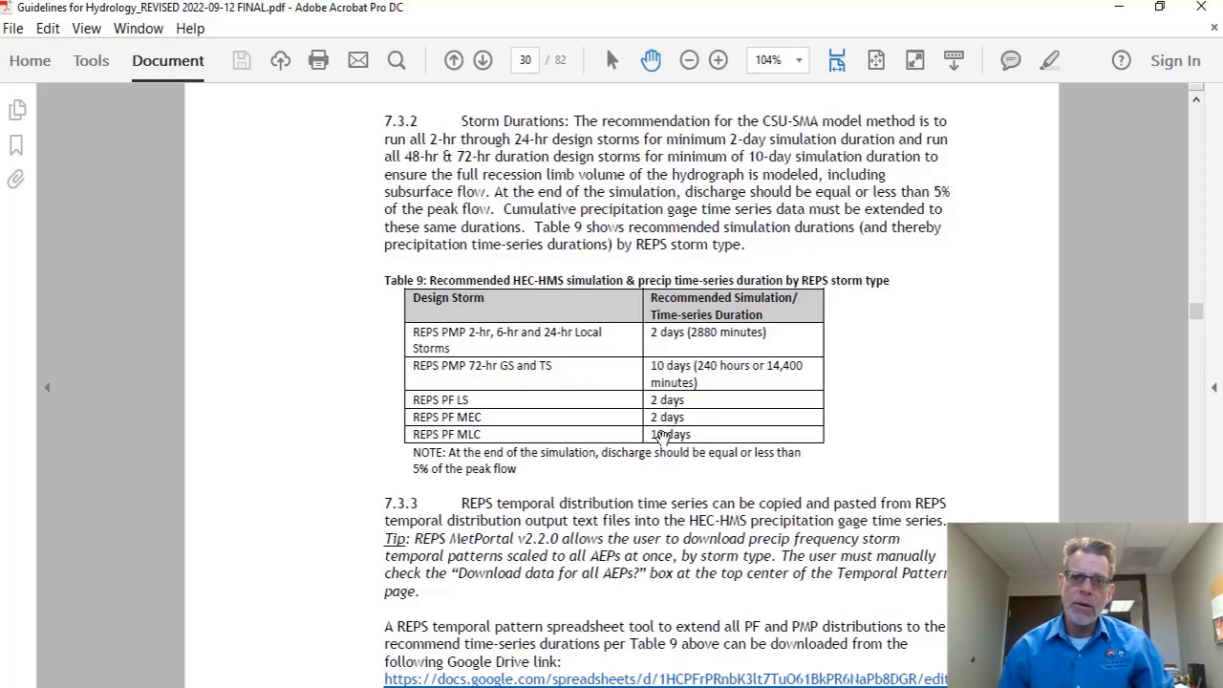
Read section 7.3.3 on temporal distribution time series and its spreadsheet link, rechecking the intervals and durations in Tables 8 and 9
scroll(659, 436, "down", 4)
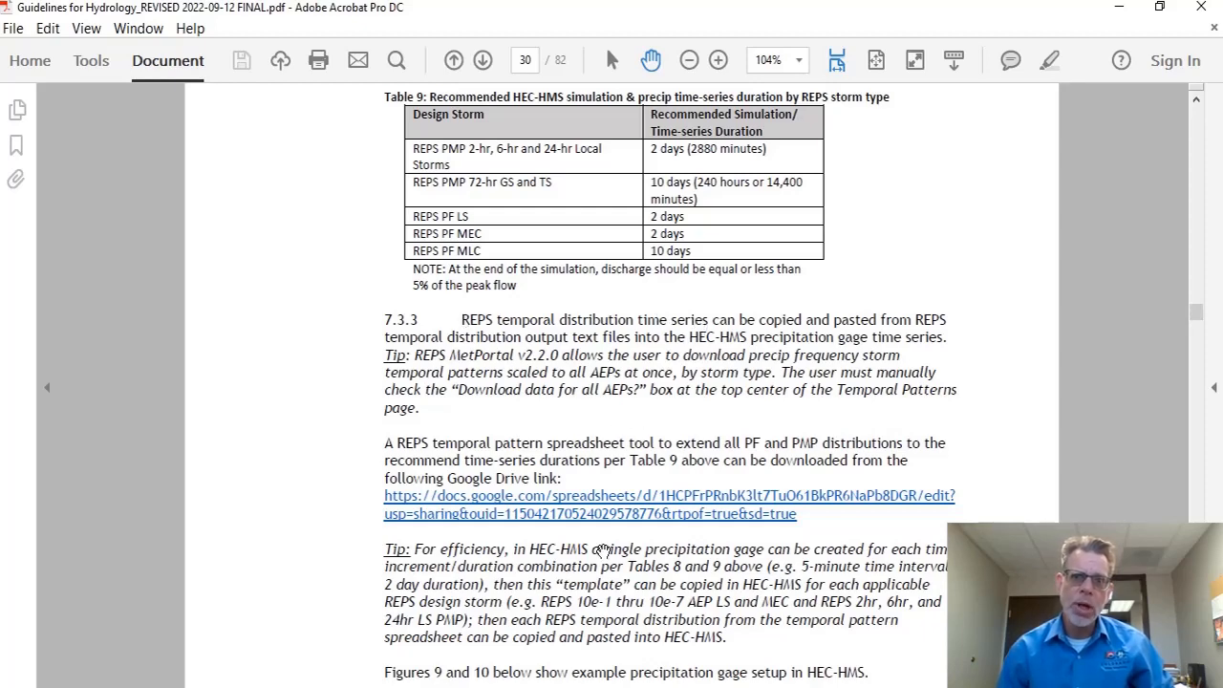
scroll(620, 449, "down", 3)
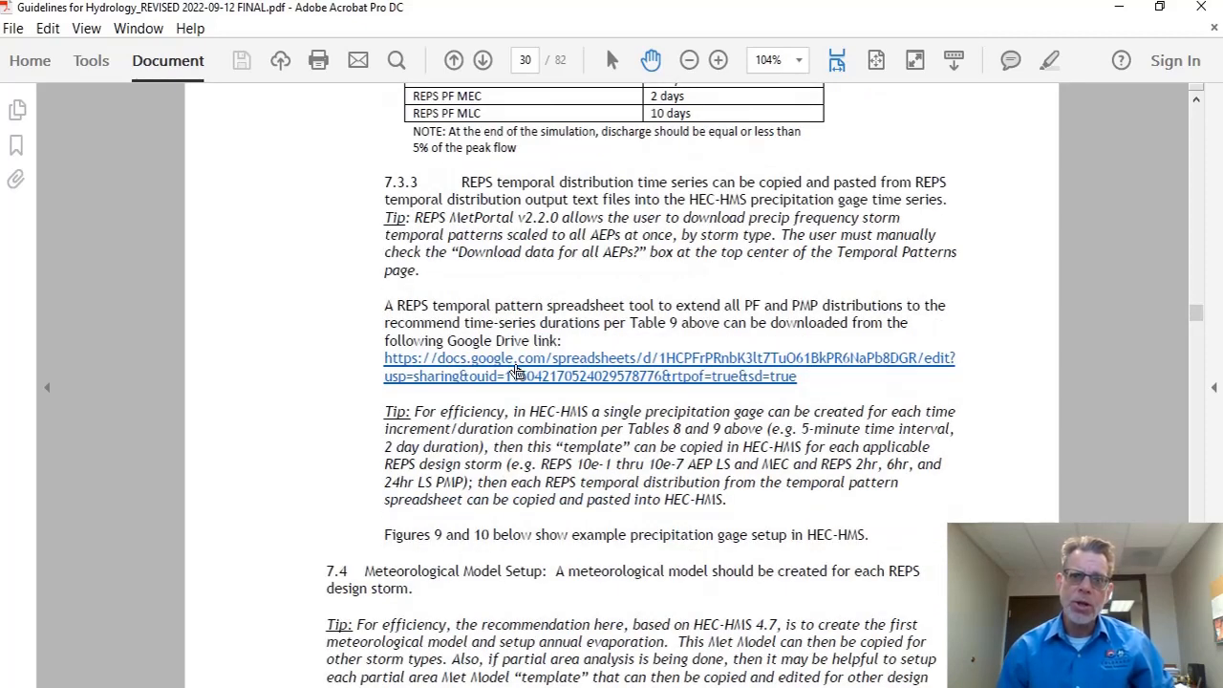
scroll(655, 335, "up", 2)
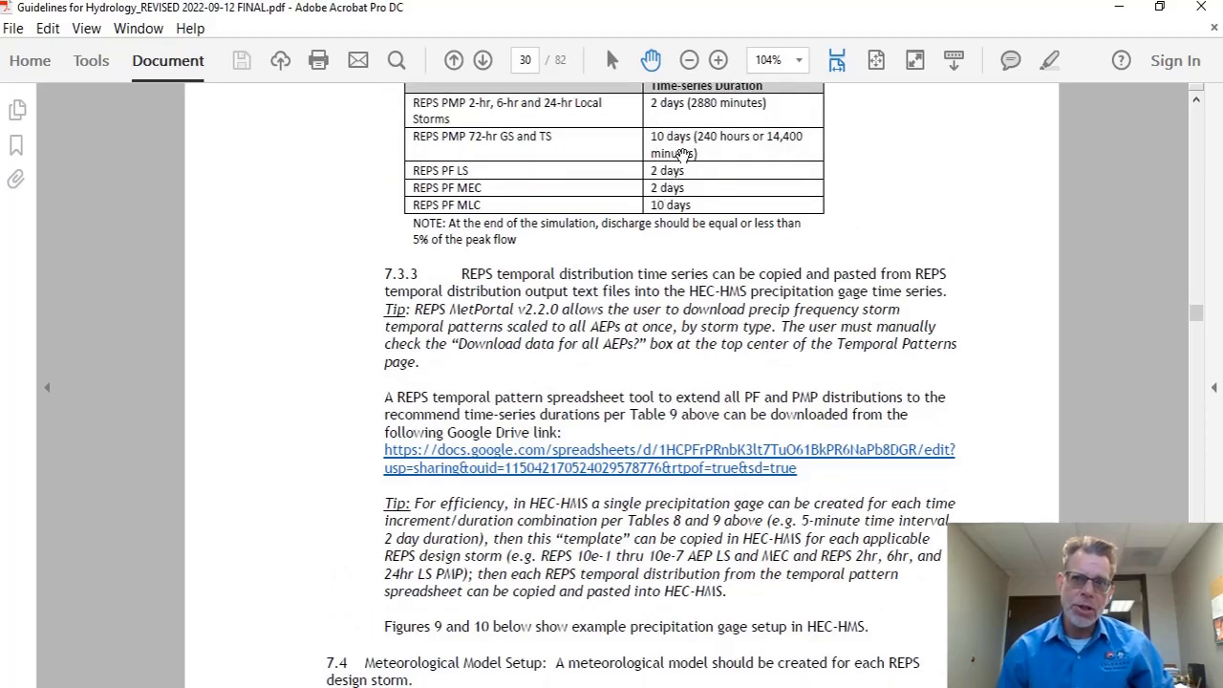
scroll(685, 155, "up", 13)
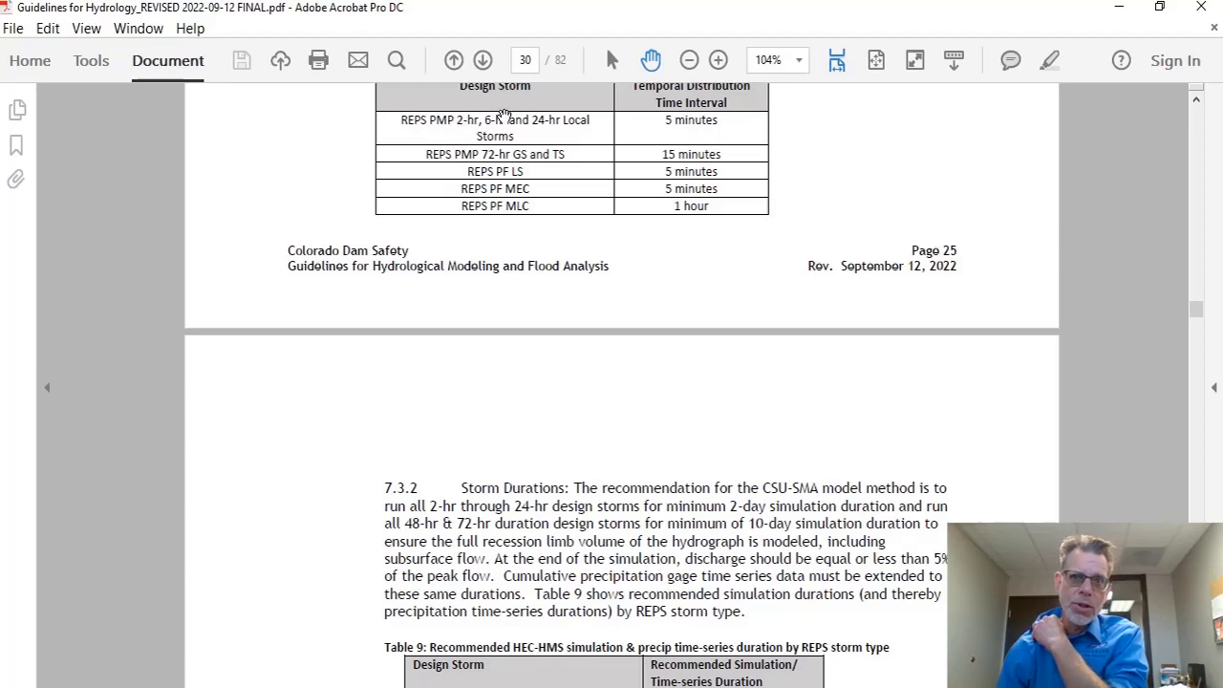
scroll(684, 275, "down", 10)
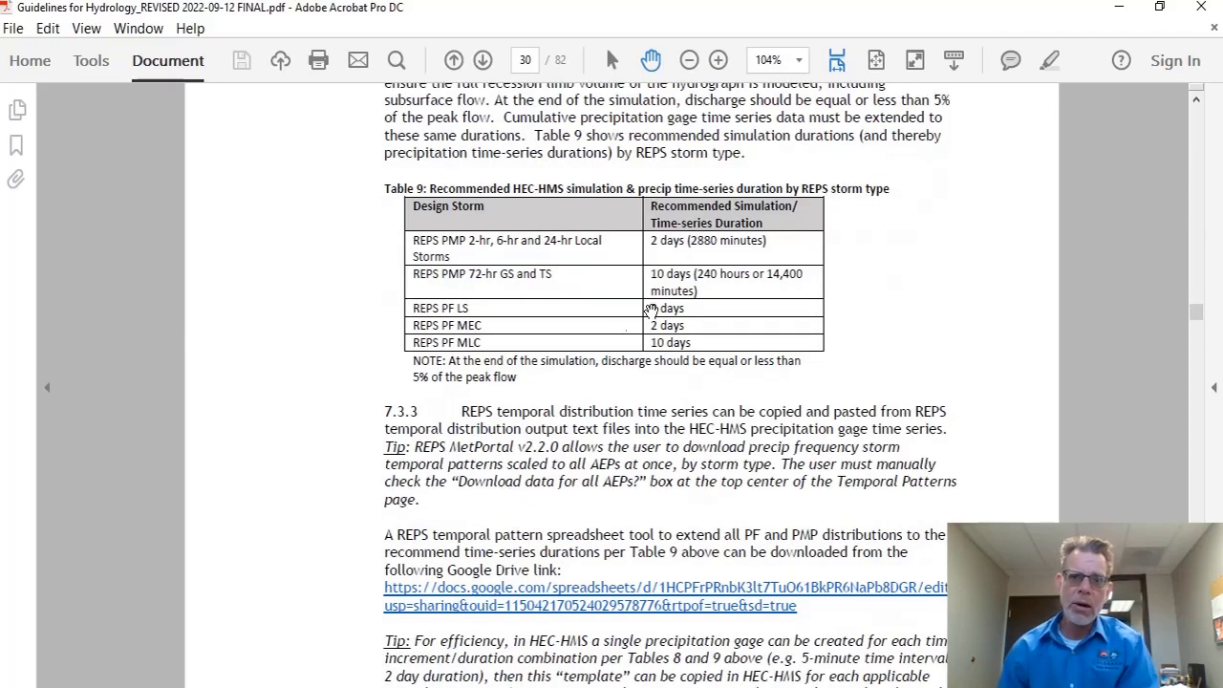
scroll(616, 344, "down", 2)
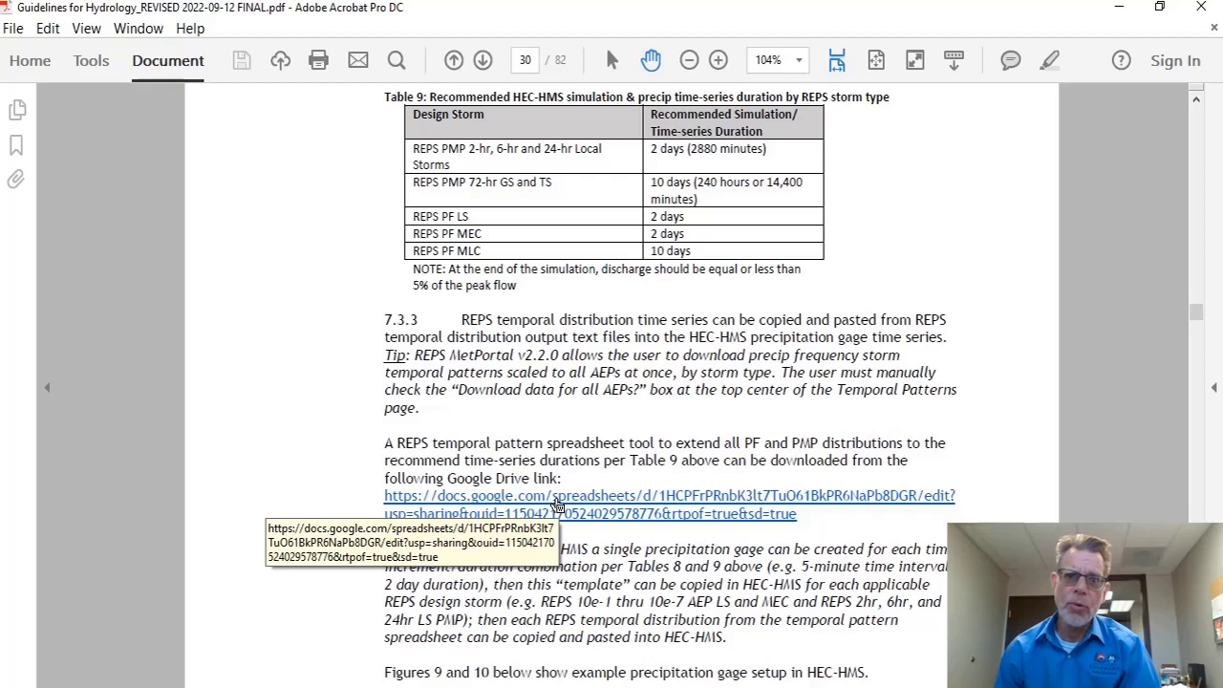
Open the linked Temporal_patterns for HMS spreadsheet in the browser, look over the PF 2hr LS sheet, and close it
key("alt+Tab")
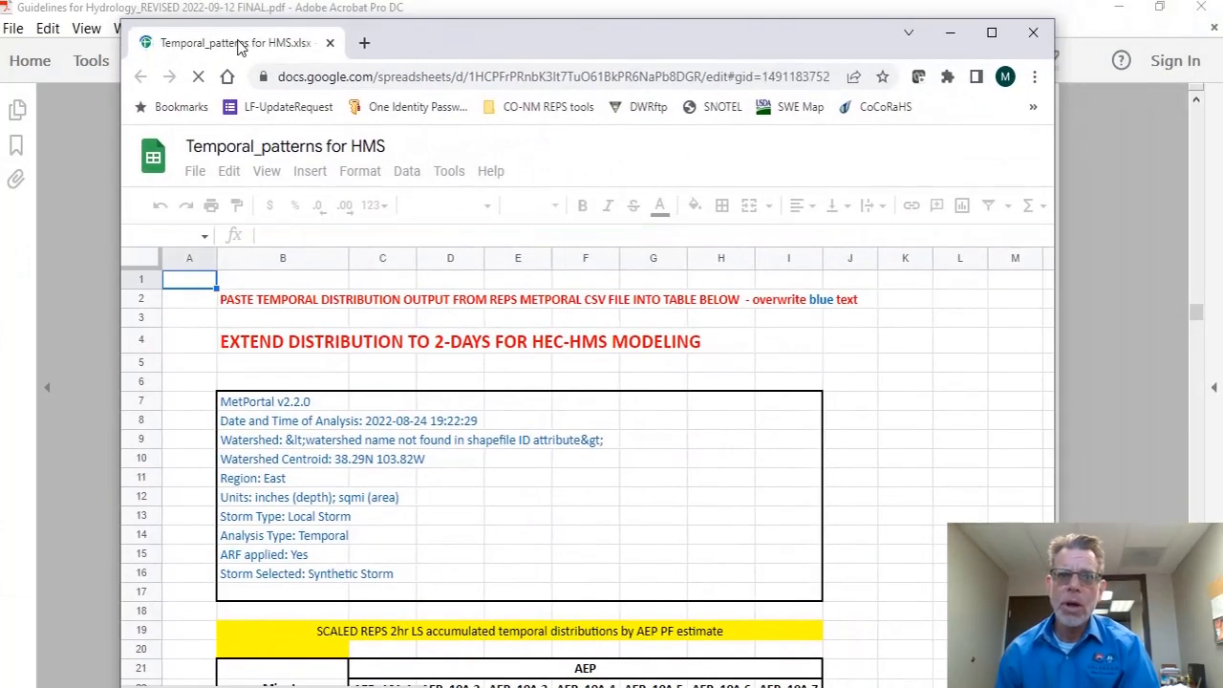
double_click(441, 43)
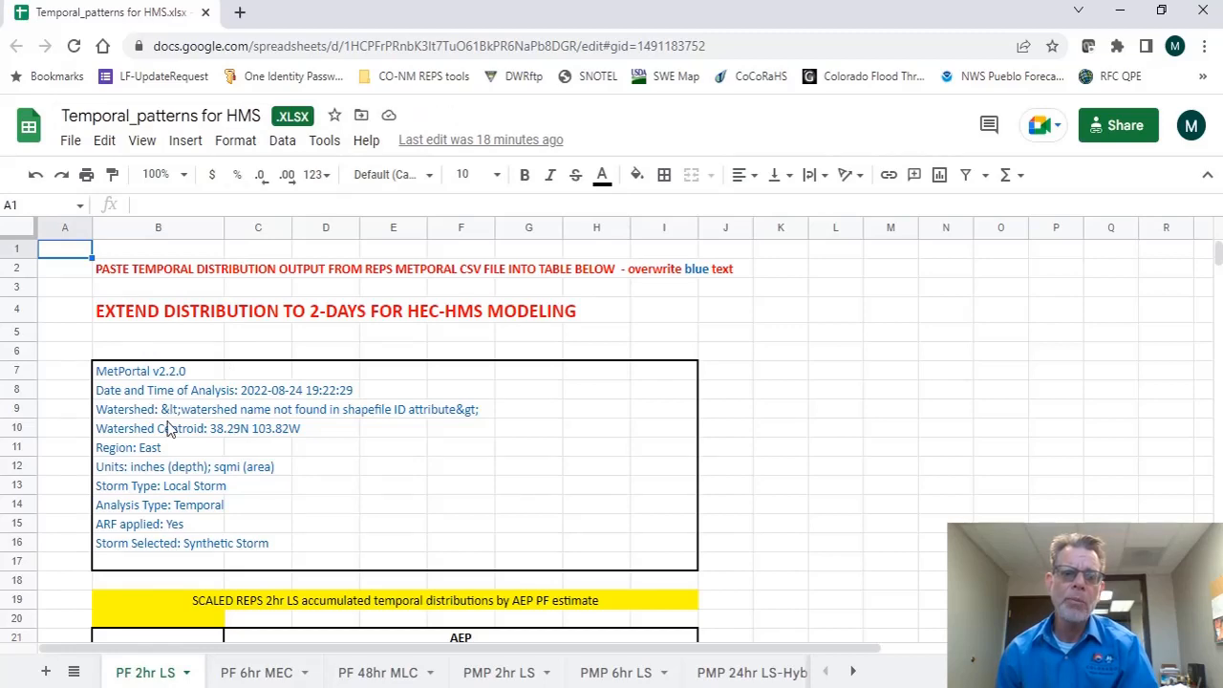
scroll(195, 440, "down", 3)
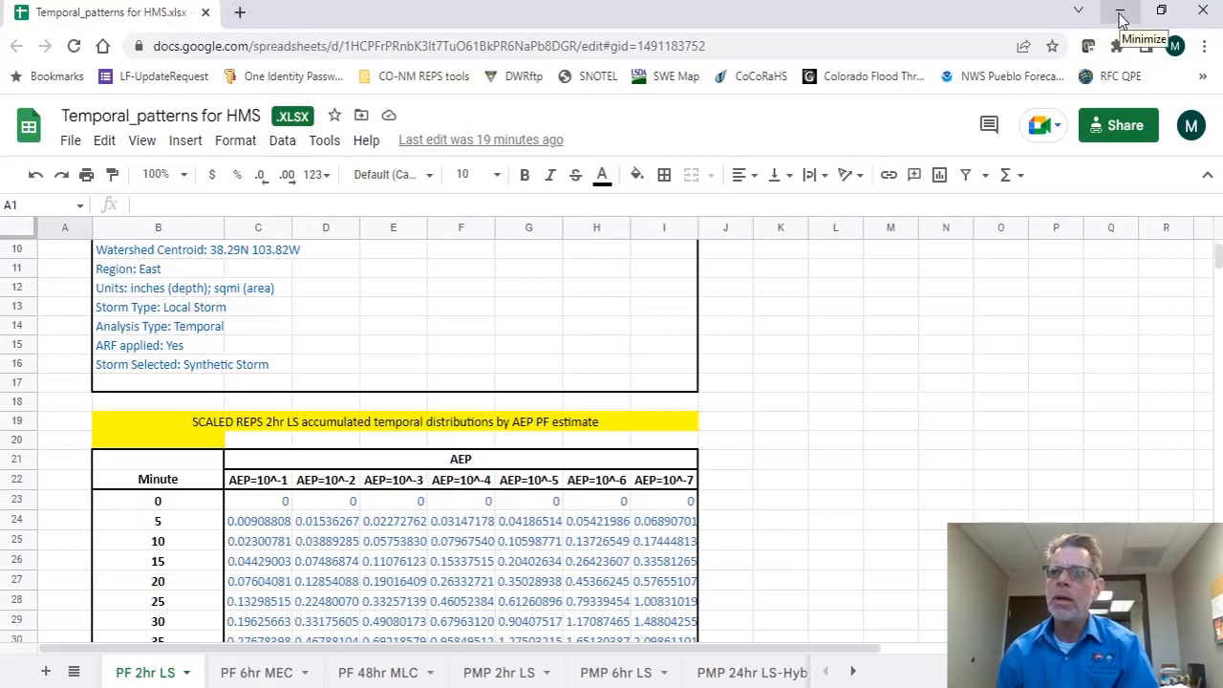
left_click(1202, 17)
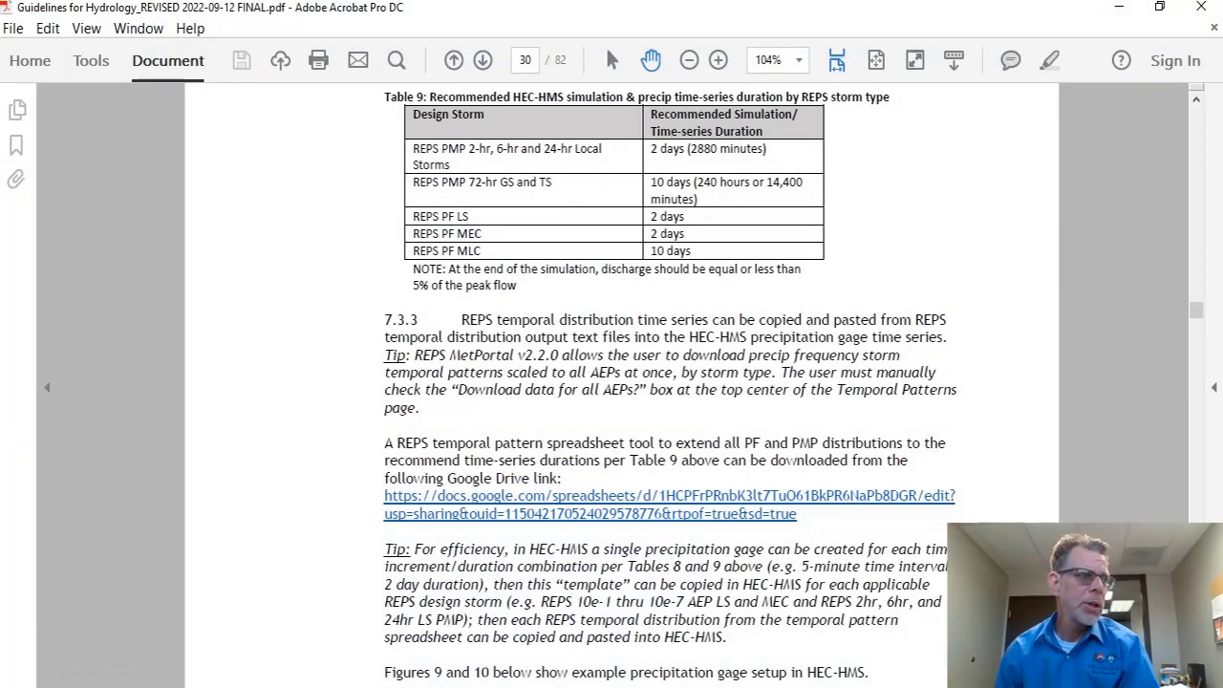
Switch to the Excel copy of Temporal_patterns for HMS.xlsx, maximize it, and review the PF 2hr LS sheet up to its heading
left_click_drag(0, 130, 1126, 76)
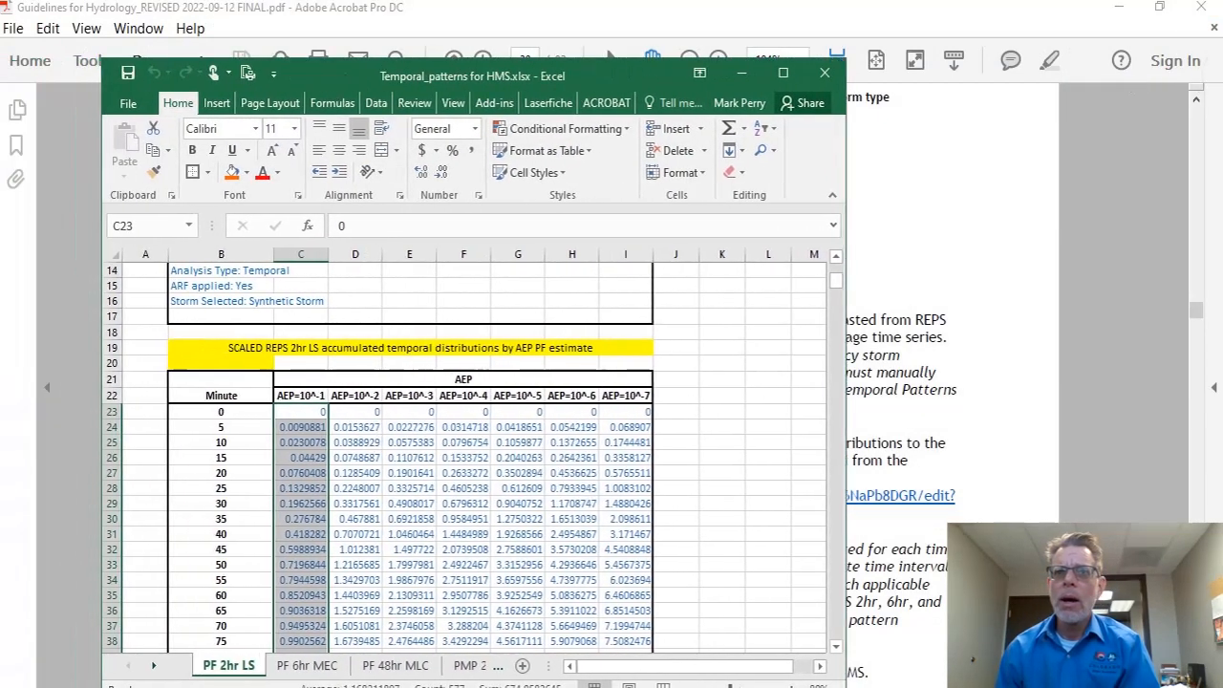
double_click(556, 65)
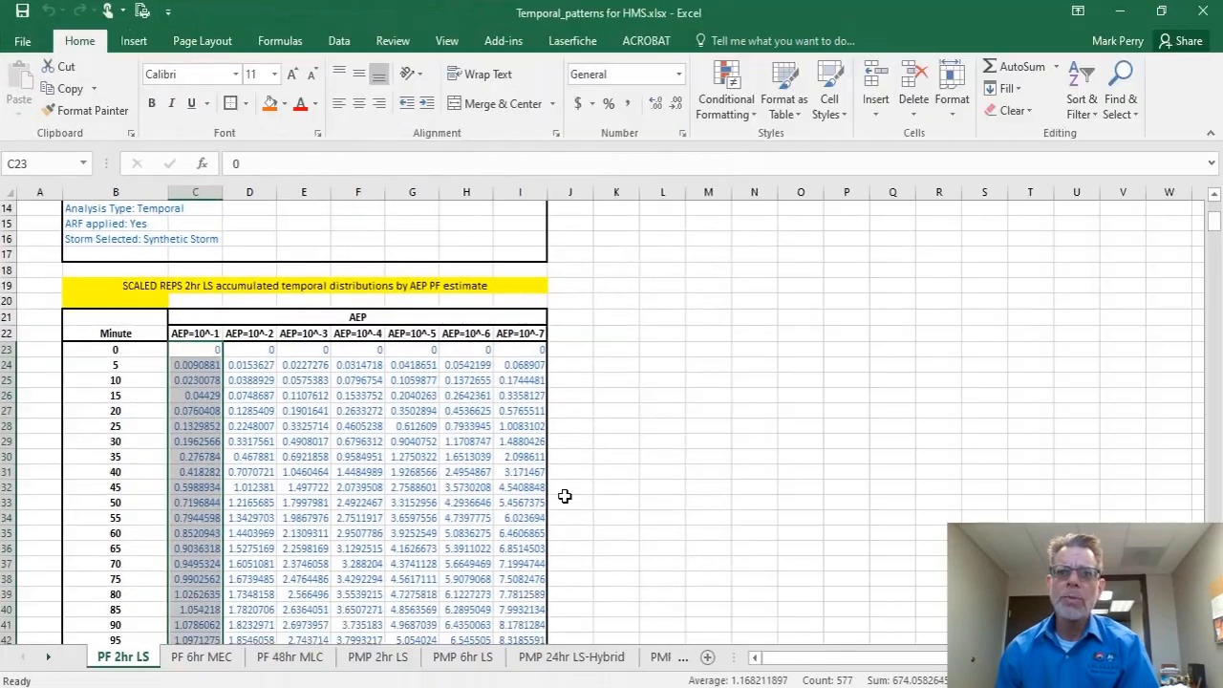
left_click(220, 361)
left_click(210, 352)
scroll(216, 361, "up", 3)
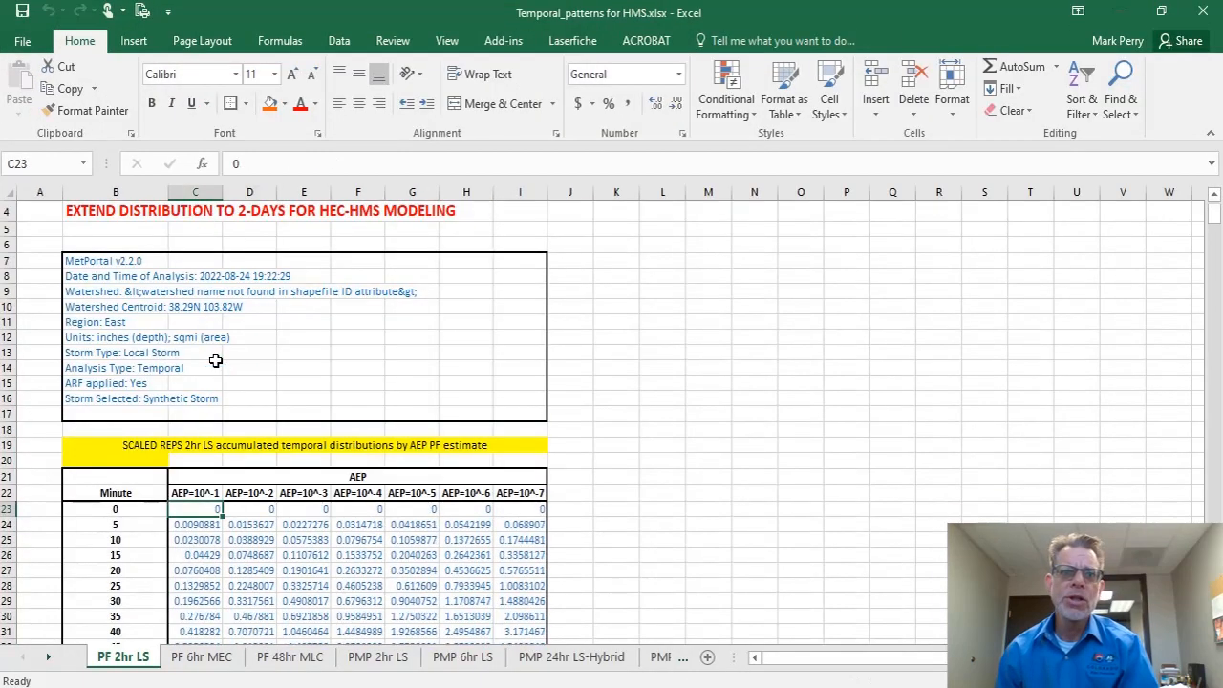
scroll(216, 360, "up", 1)
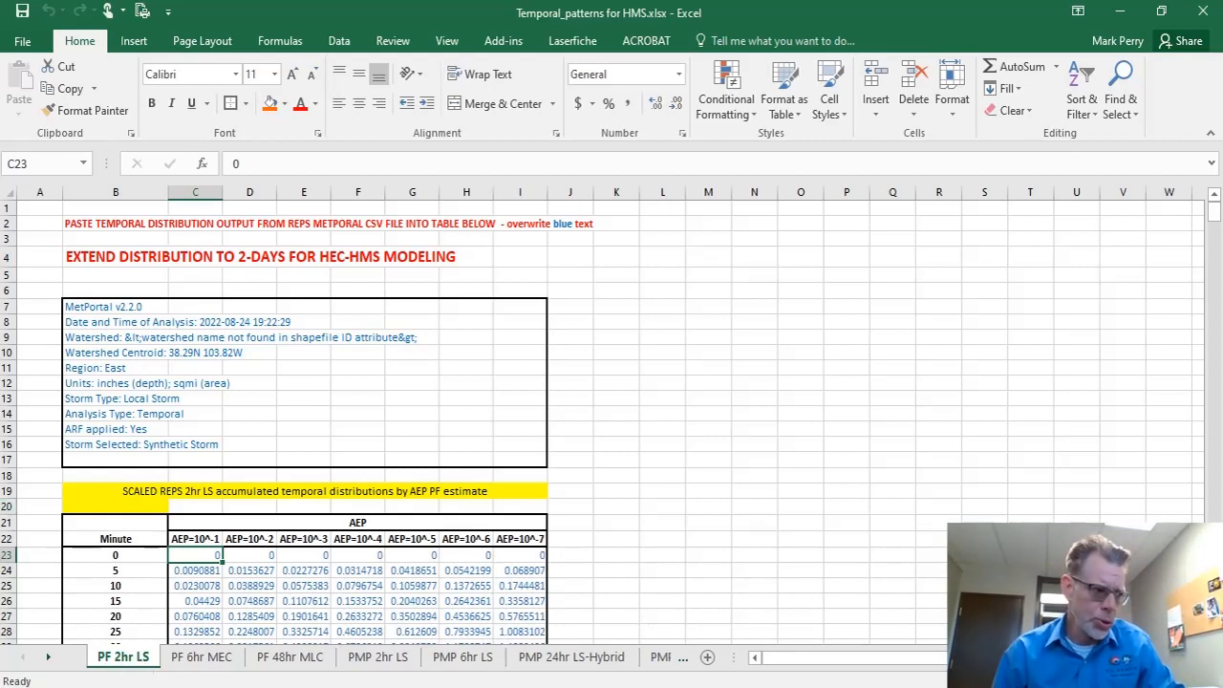
Switch to File Explorer and open Temporal_precip_withheader_2022-08-24-190314.xlsx from LakeMeredith\InputData\REPS_PF\2hrLS
key("alt+Tab")
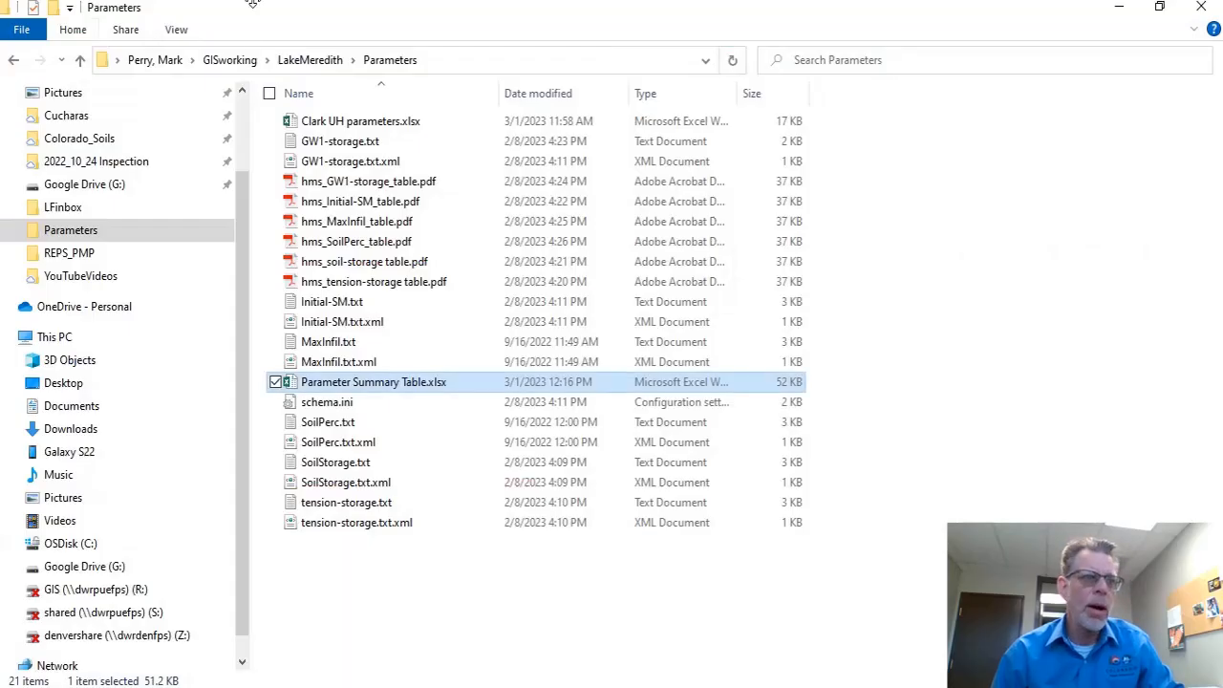
left_click(304, 63)
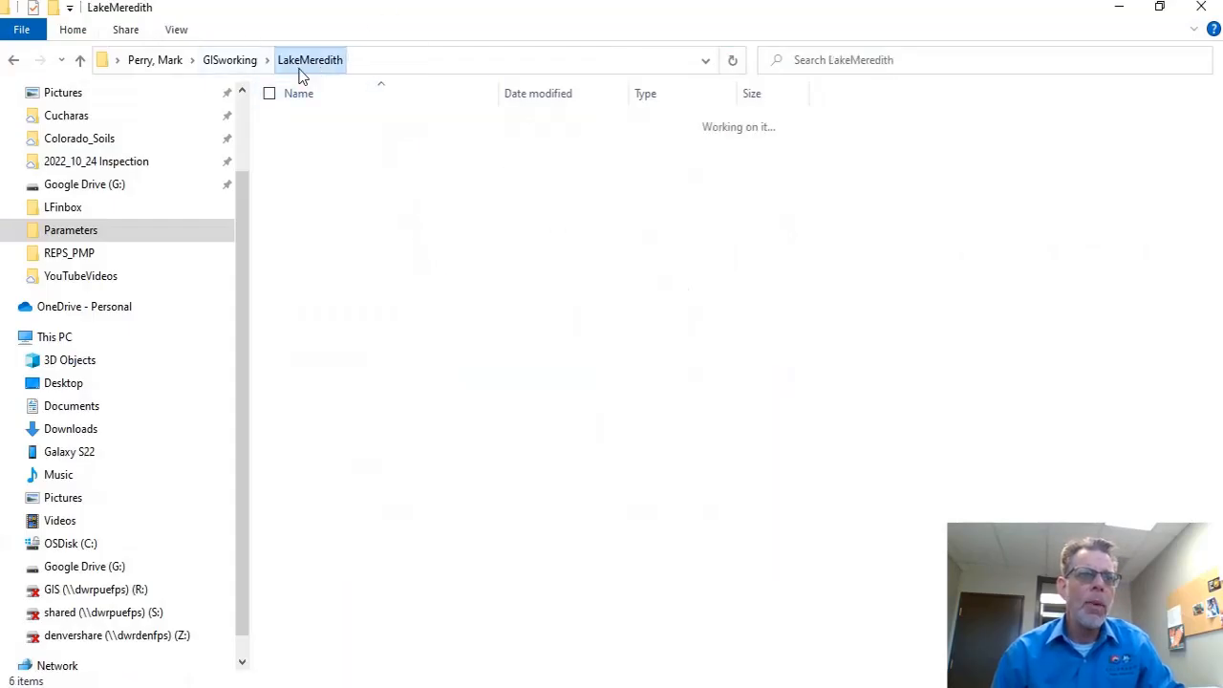
double_click(325, 146)
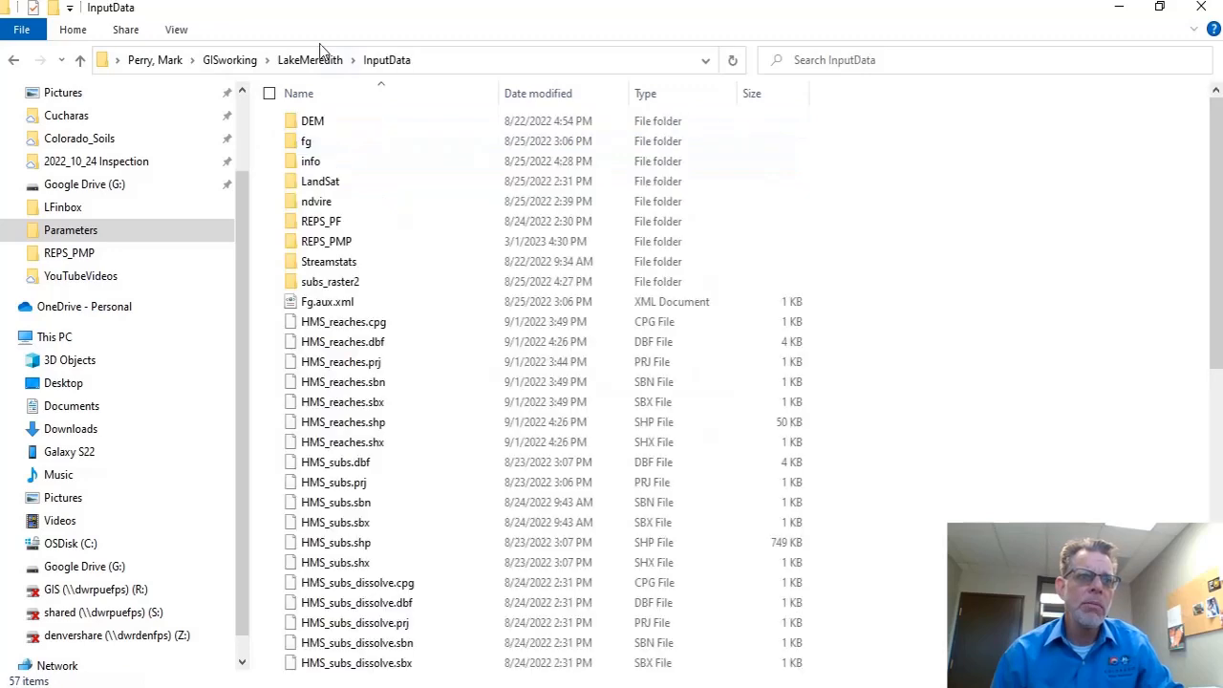
left_click(314, 60)
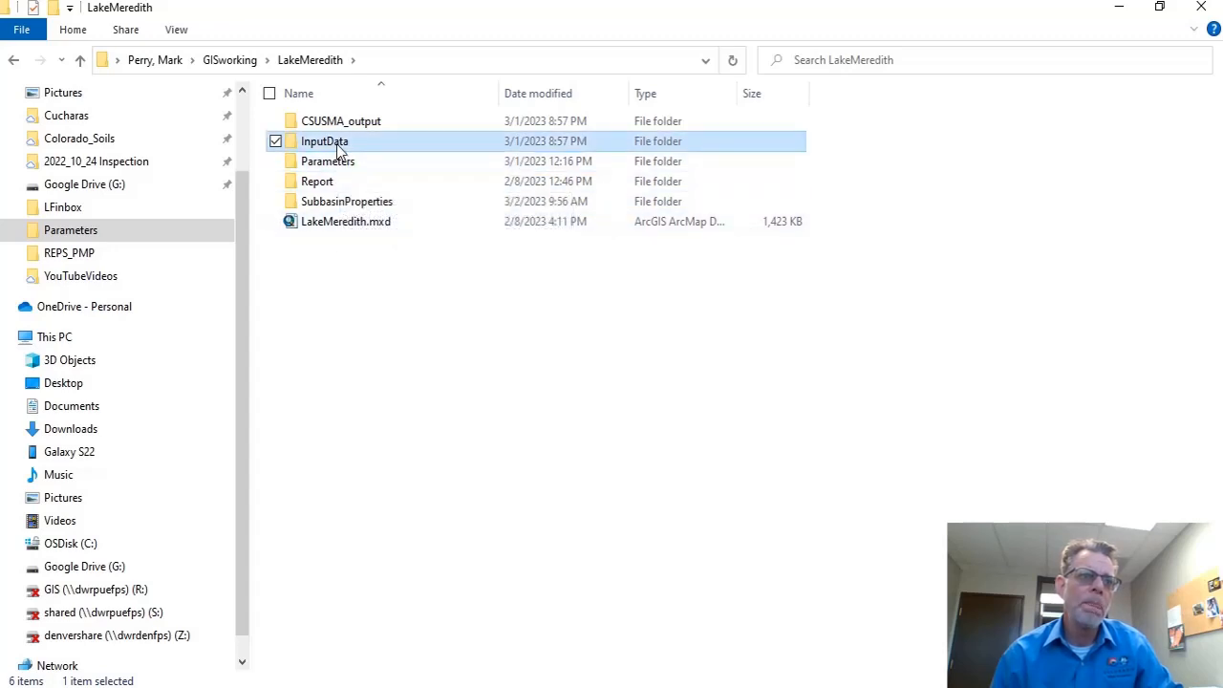
double_click(325, 144)
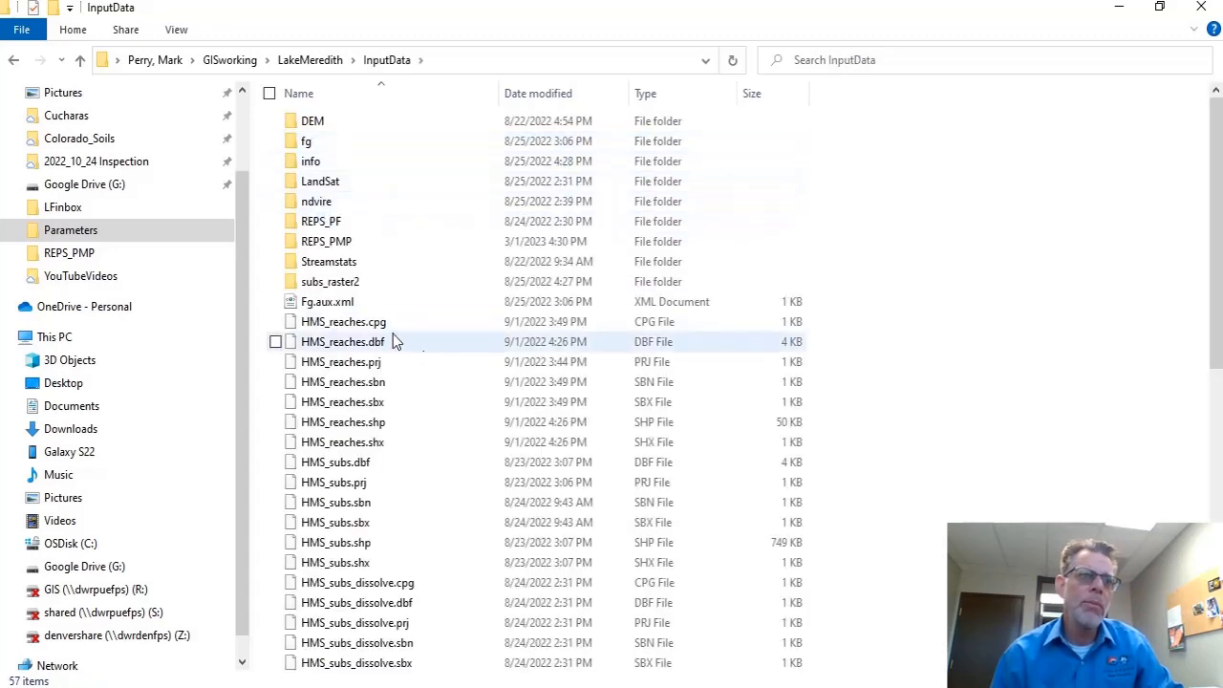
double_click(337, 225)
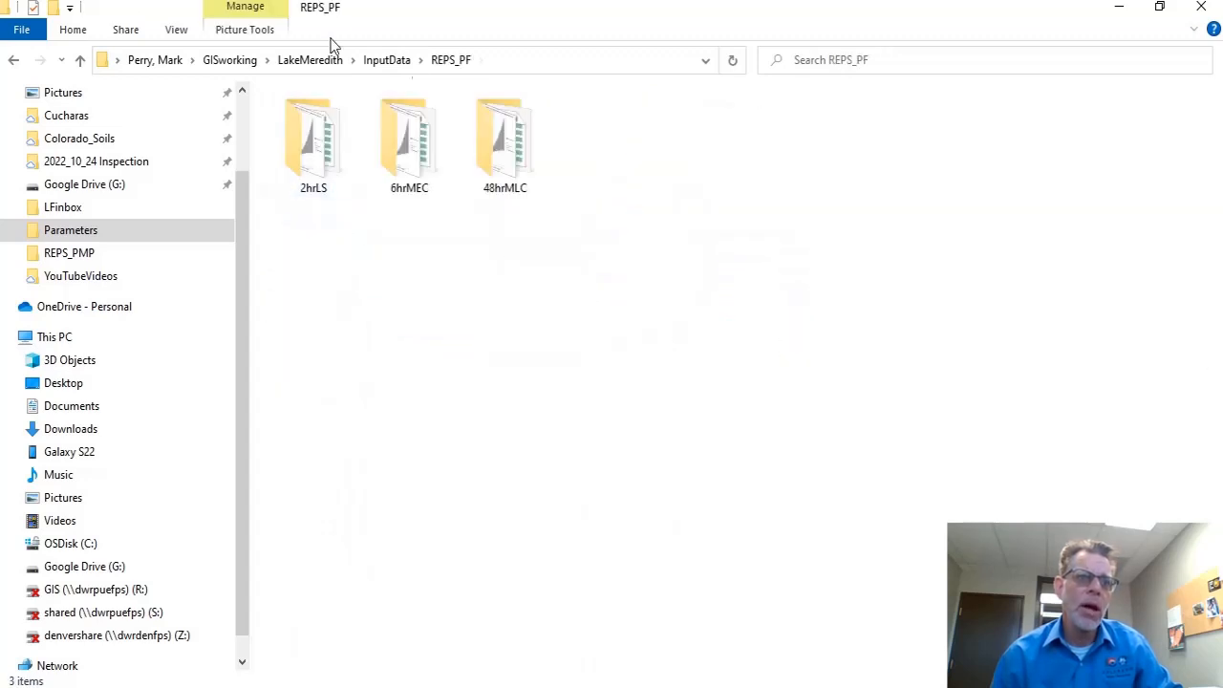
double_click(301, 180)
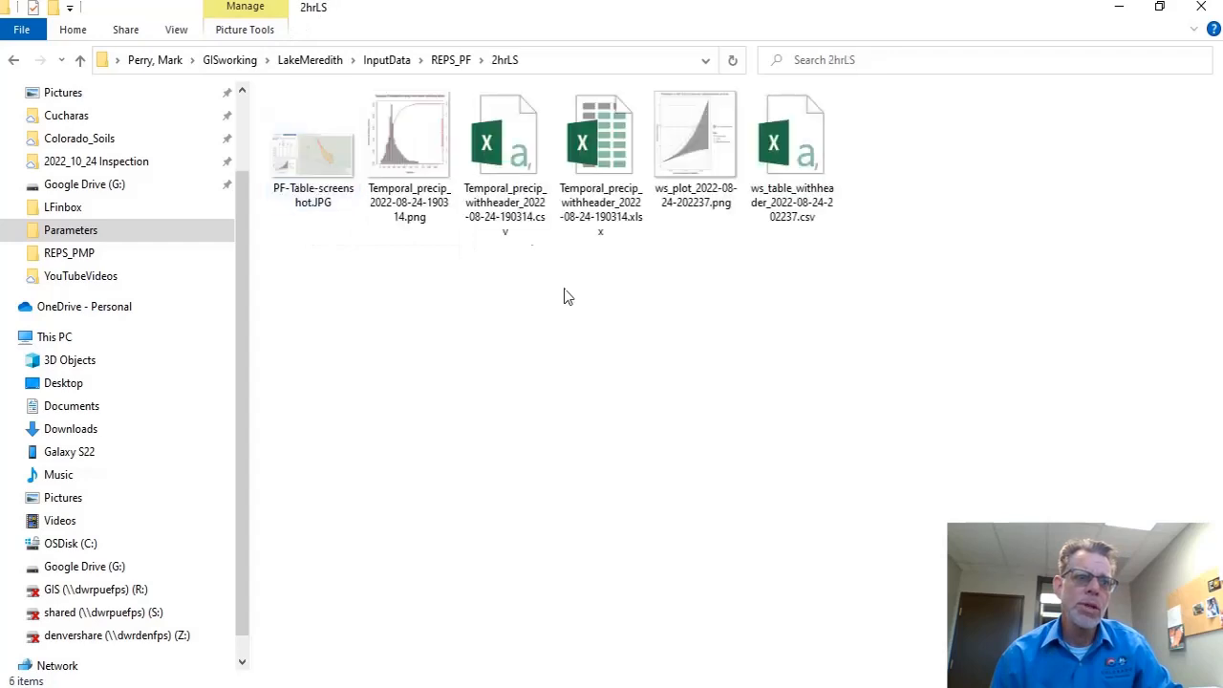
left_click(497, 198)
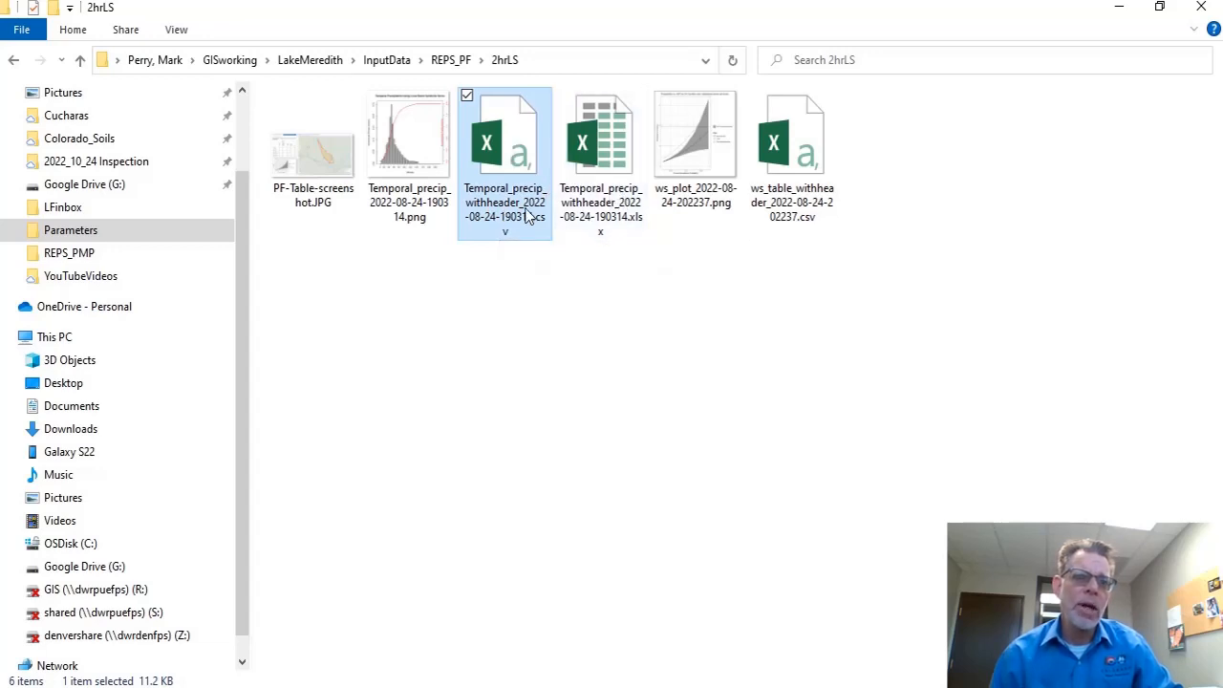
double_click(590, 191)
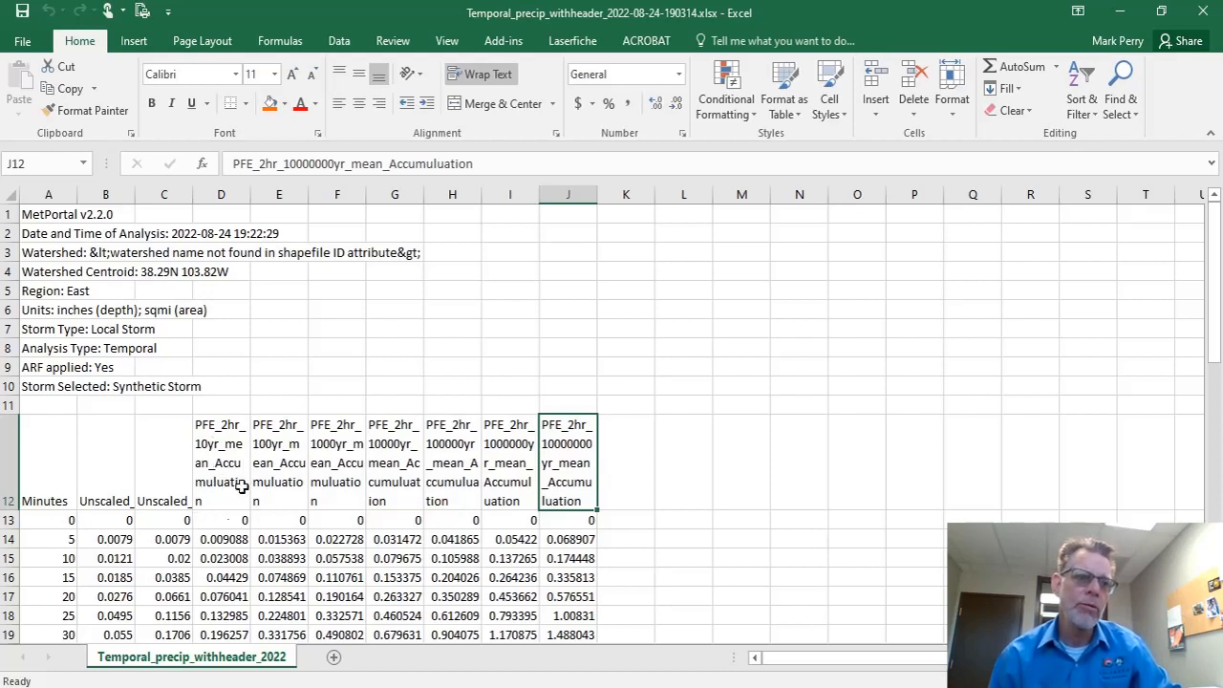
Examine the mean accumulation columns for the 10-year and 100-year 2-hour storms, from their headings to the first values
left_click(221, 464)
left_click(279, 464)
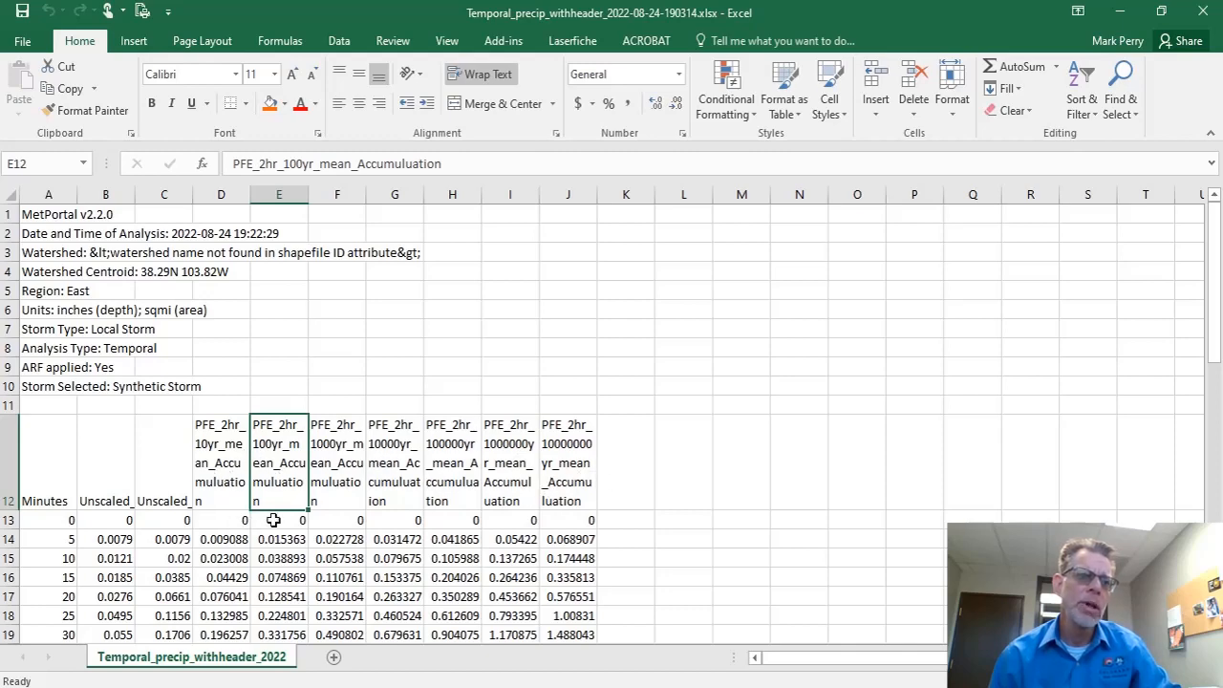
scroll(287, 516, "down", 2)
left_click(247, 443)
left_click(221, 406)
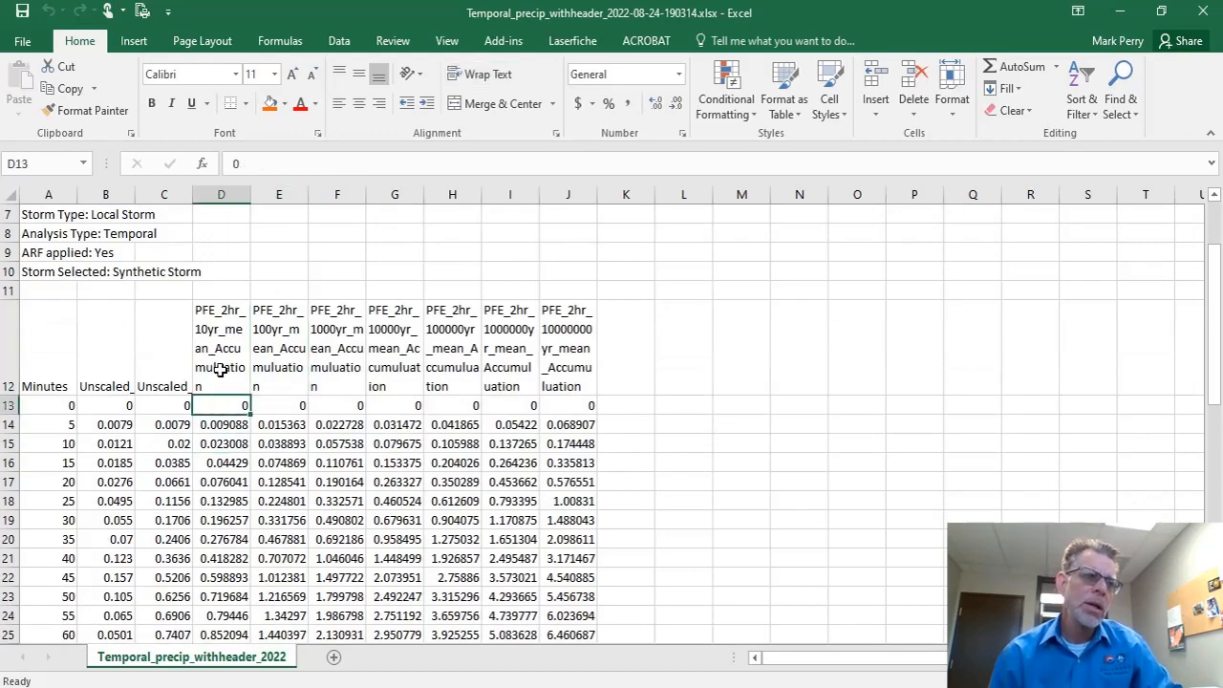
left_click(296, 402)
left_click(225, 424)
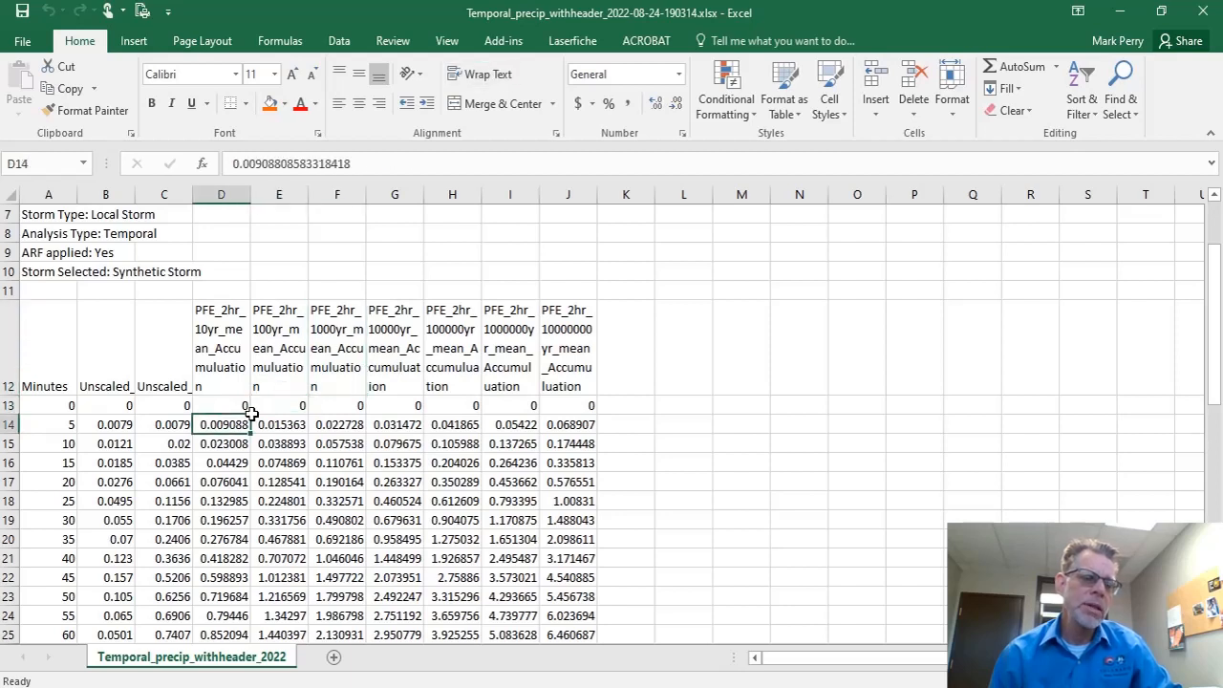
left_click(235, 397)
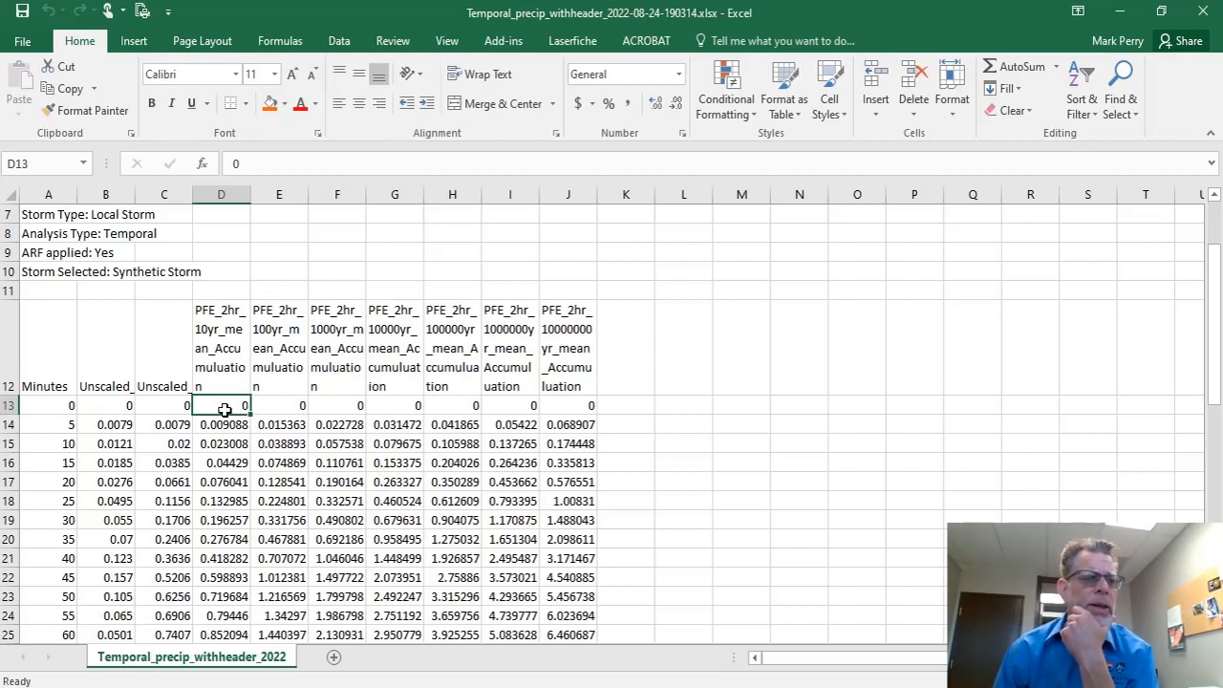
Review the MetPortal header block, the unscaled columns, and the PFE_2hr mean accumulation headings from 10yr to 10000000yr
scroll(176, 363, "up", 2)
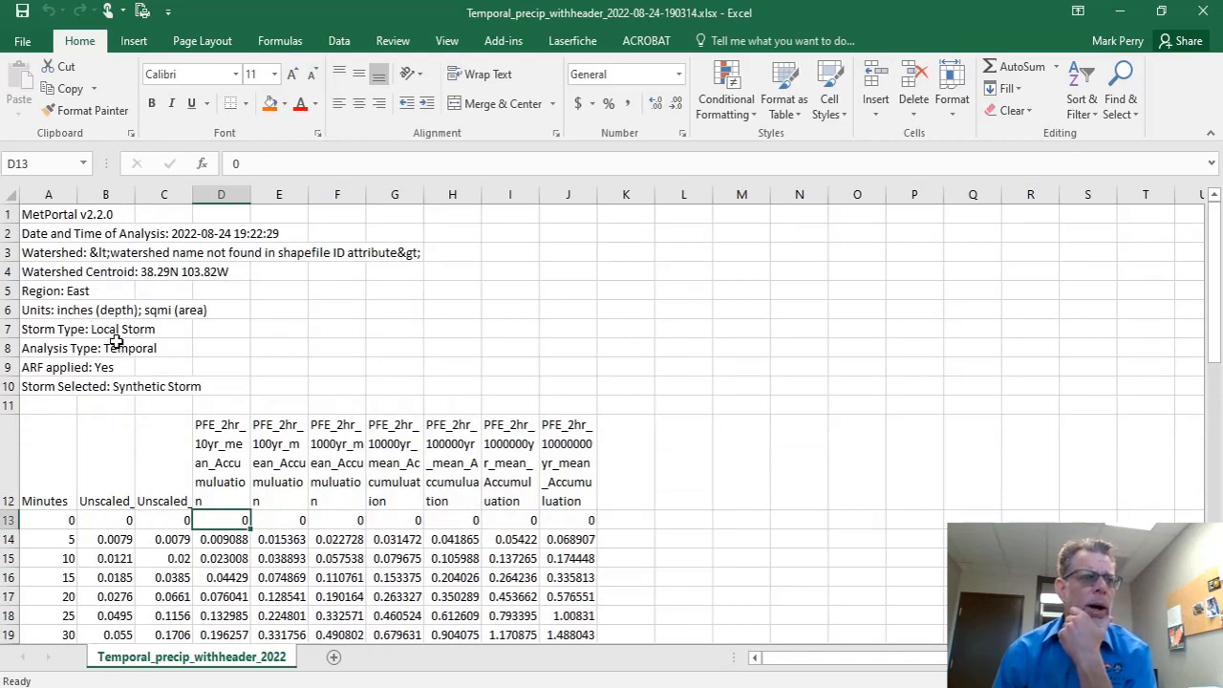
left_click(58, 220)
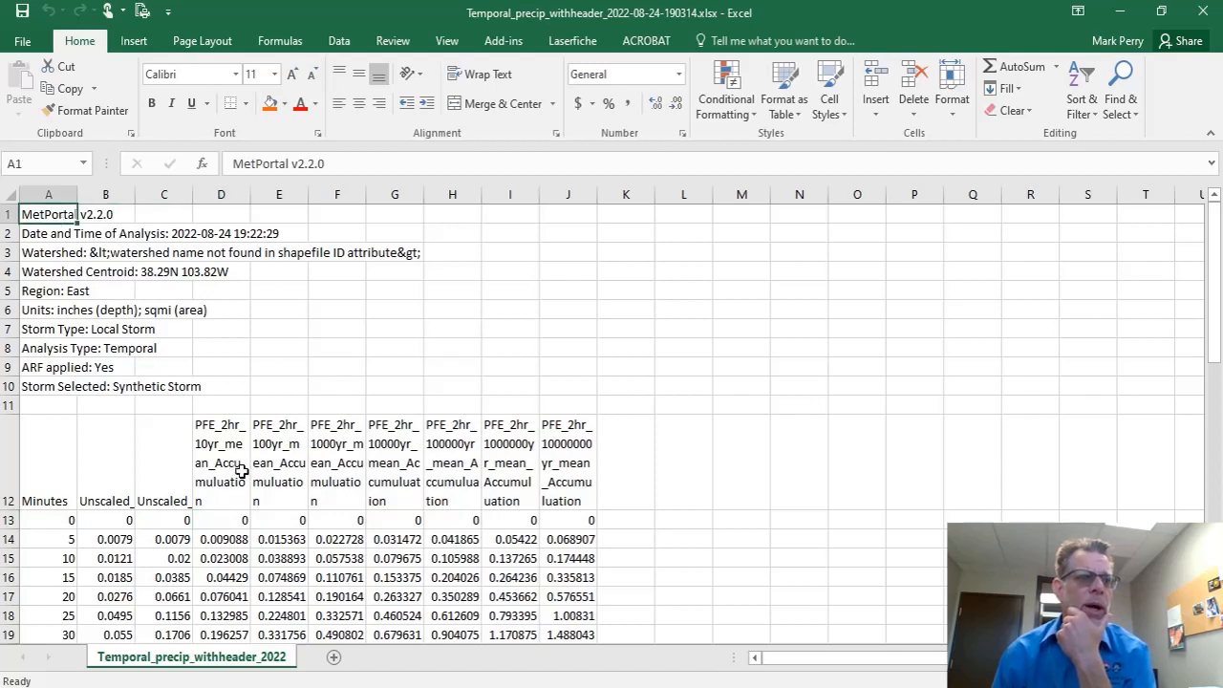
left_click_drag(224, 461, 570, 459)
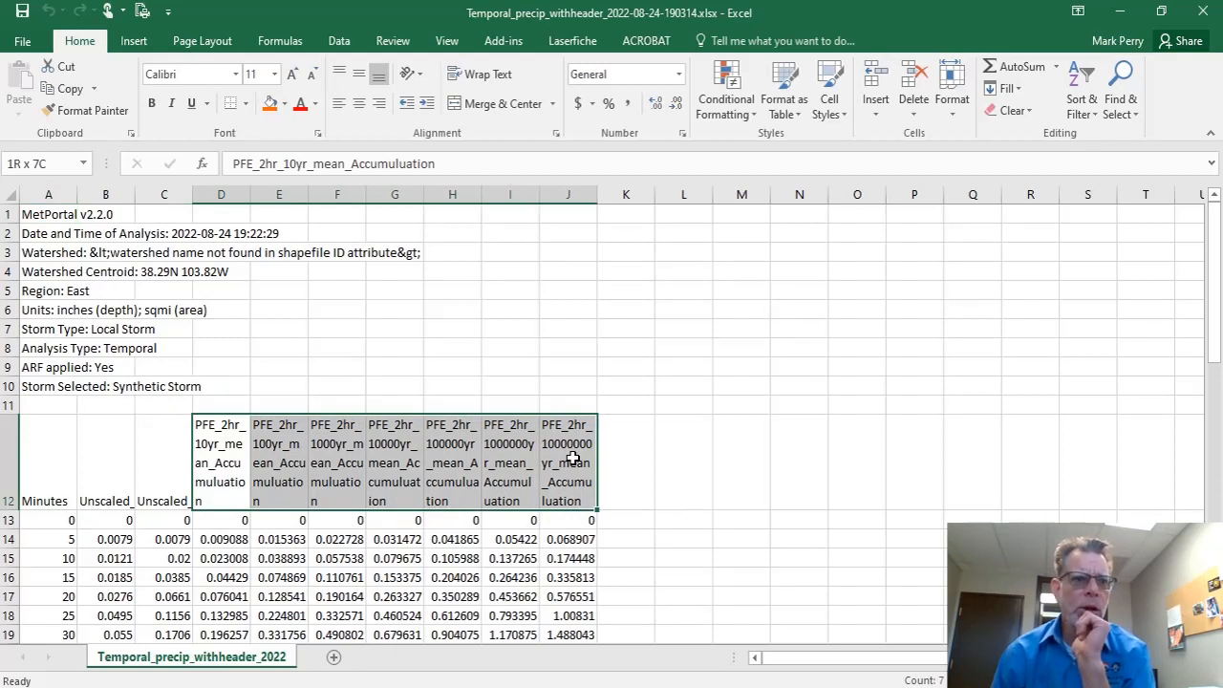
left_click_drag(571, 459, 571, 458)
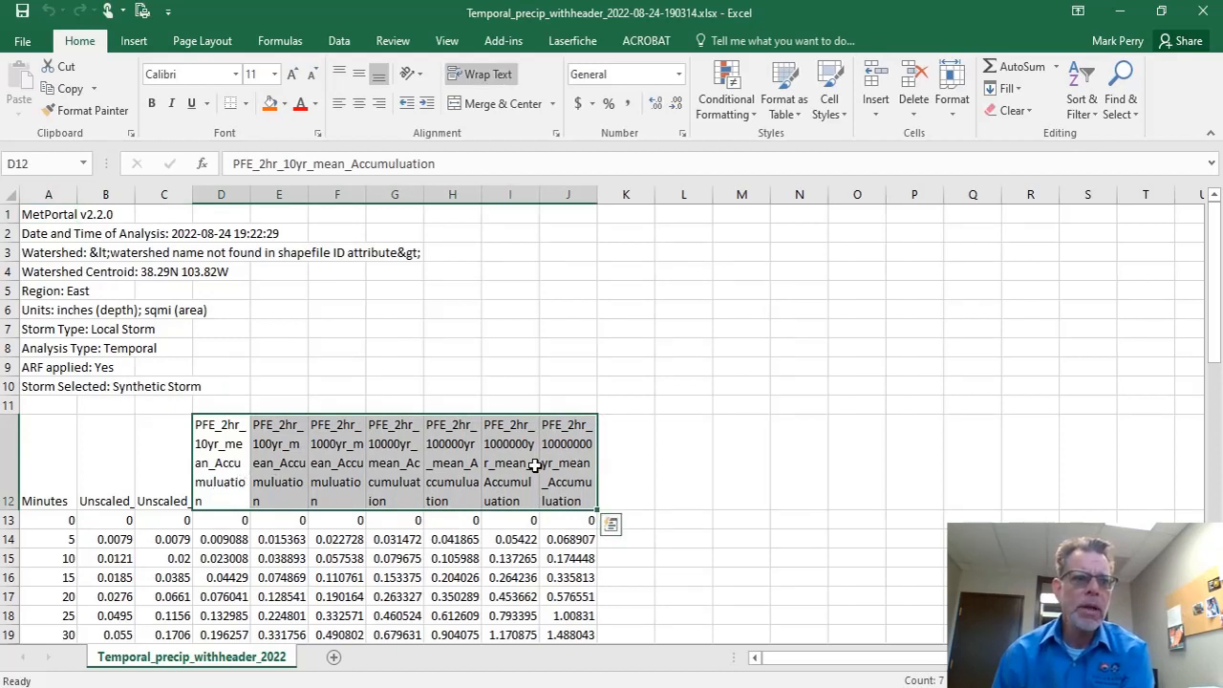
left_click(222, 523)
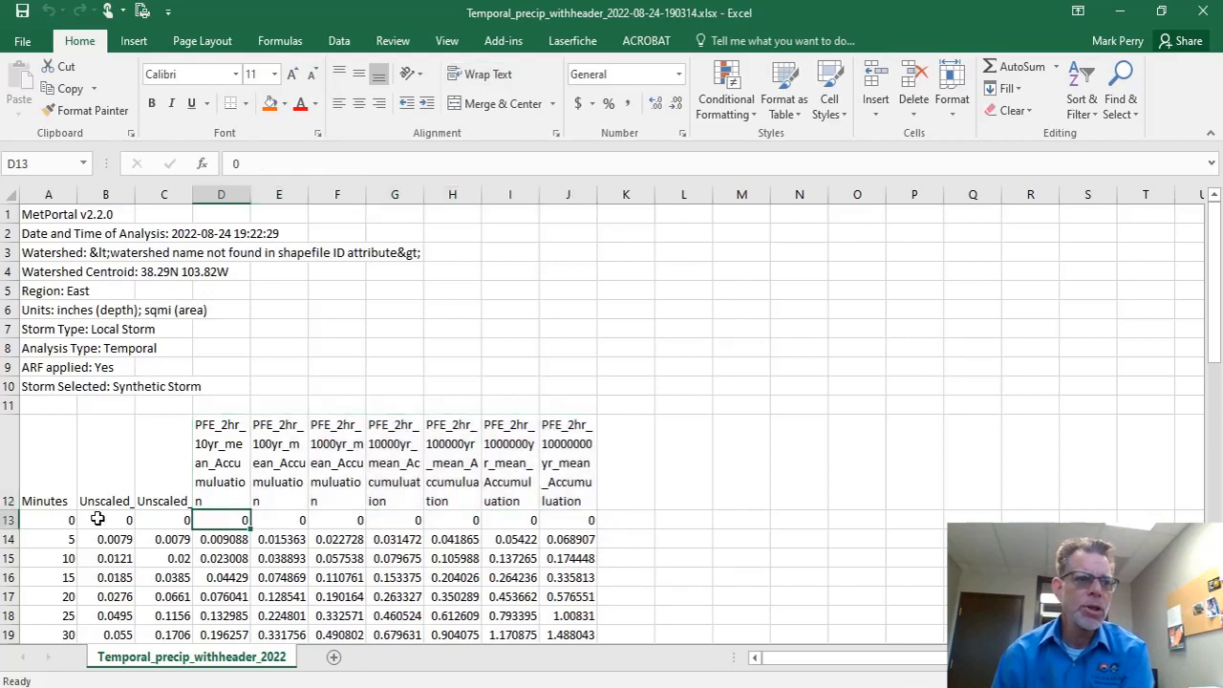
left_click(97, 518)
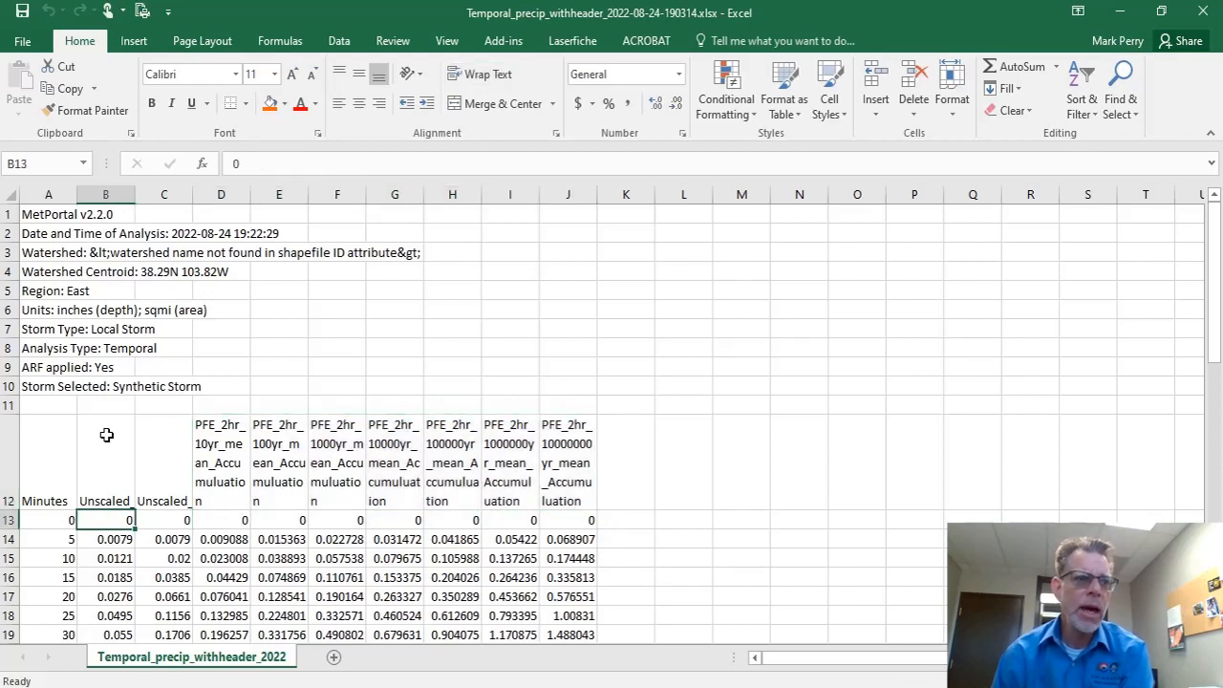
left_click(241, 478)
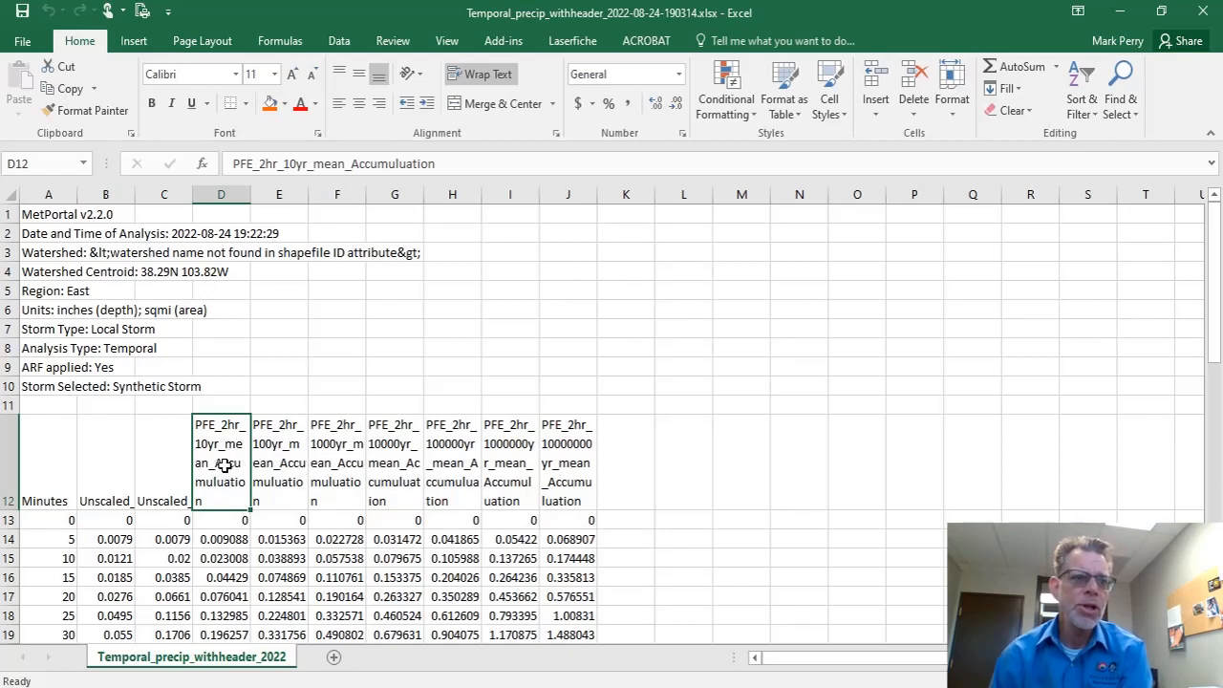
left_click_drag(226, 466, 545, 465)
left_click(215, 457)
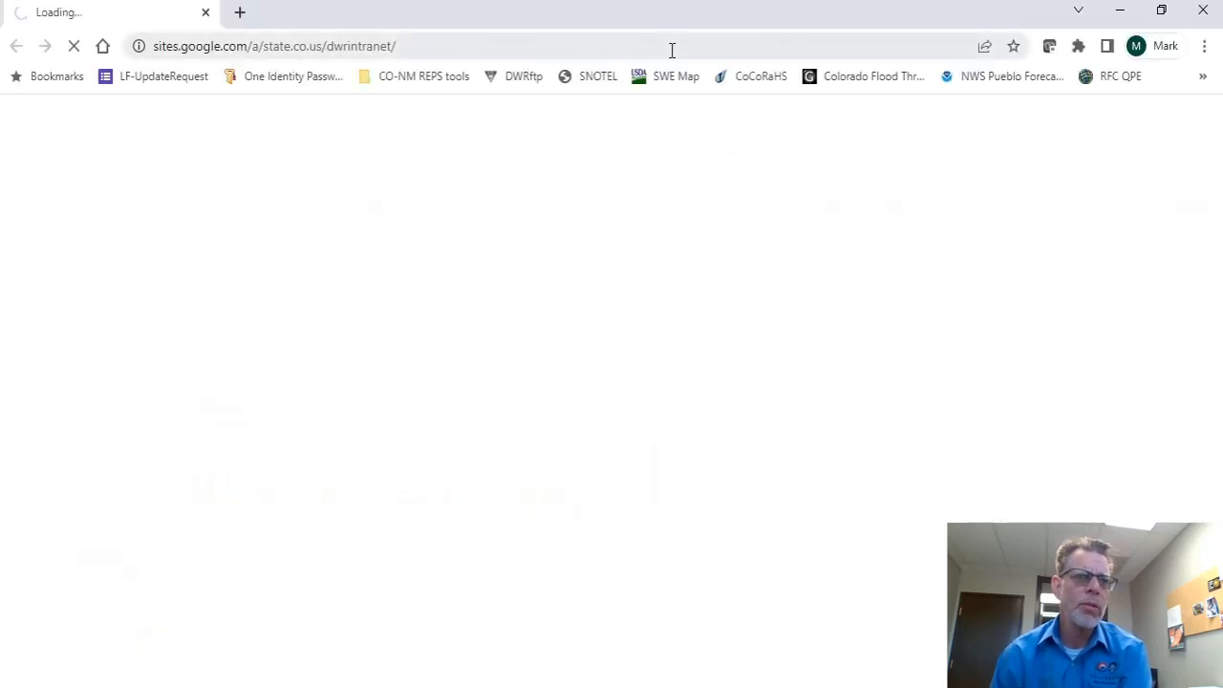
Switch to Chrome, open the bookmarked MetPortal v2.2.0 site from the CO-NM REPS tools, and dismiss its welcome dialog
left_click(411, 77)
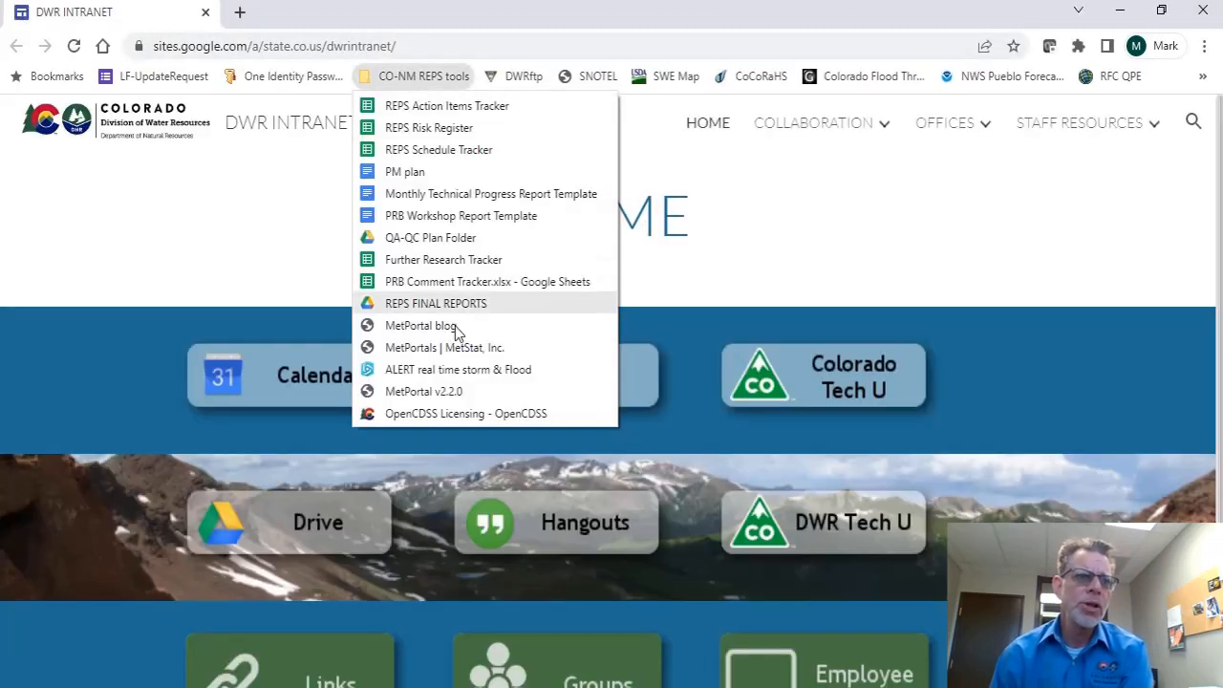
left_click(438, 393)
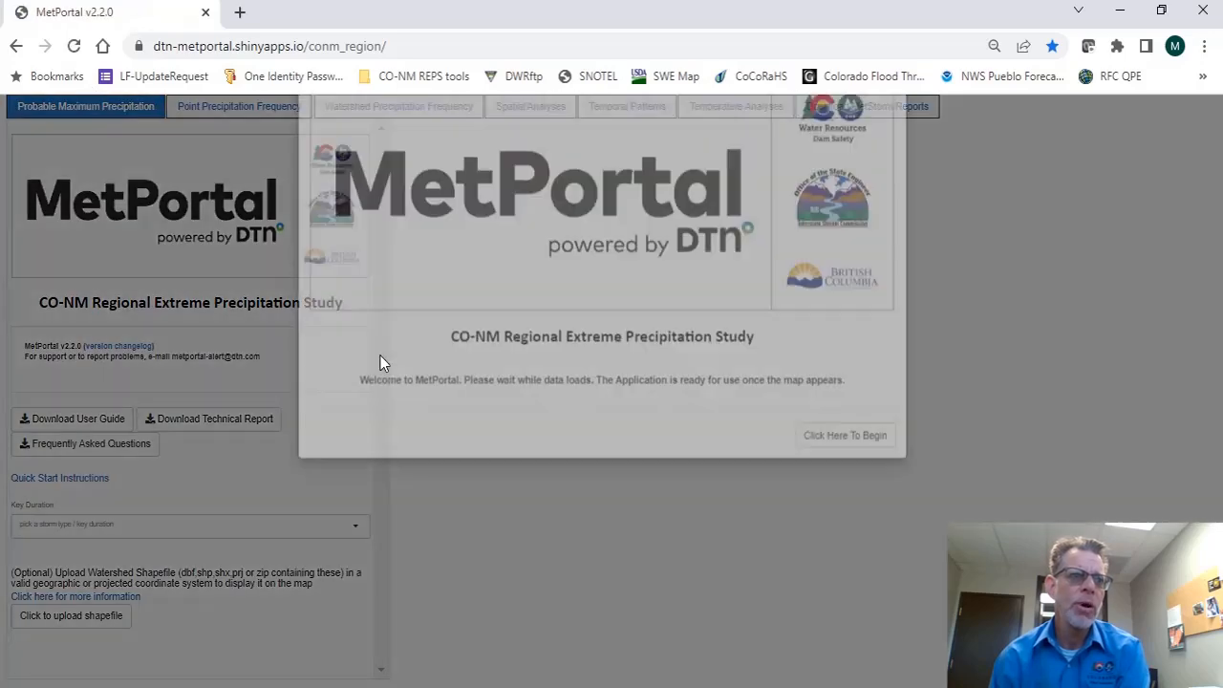
left_click(836, 505)
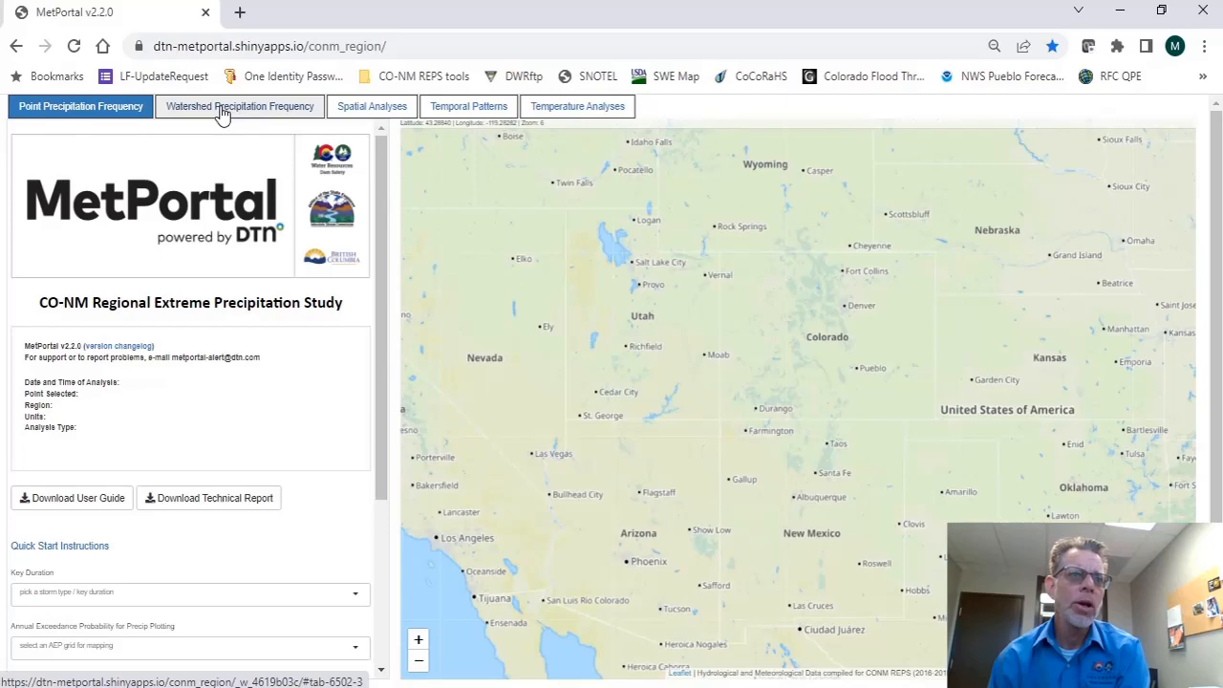
Open the Temporal Patterns analysis and set its key duration to LS: 2hr
left_click(477, 107)
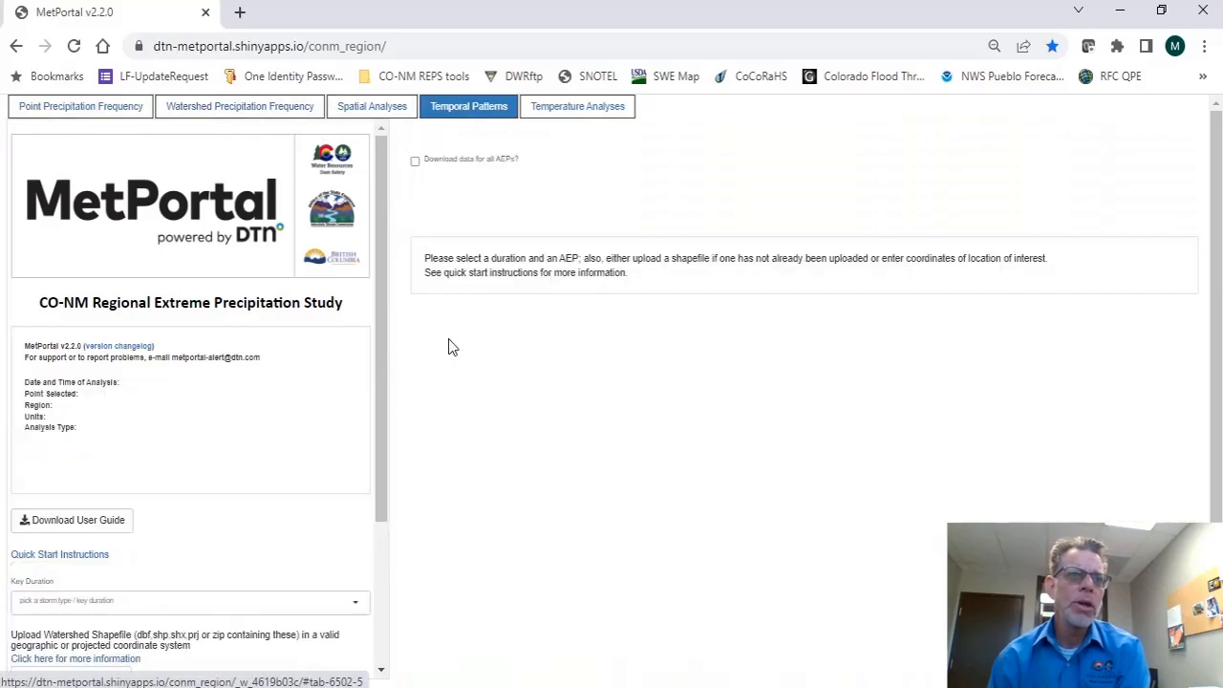
scroll(87, 570, "down", 2)
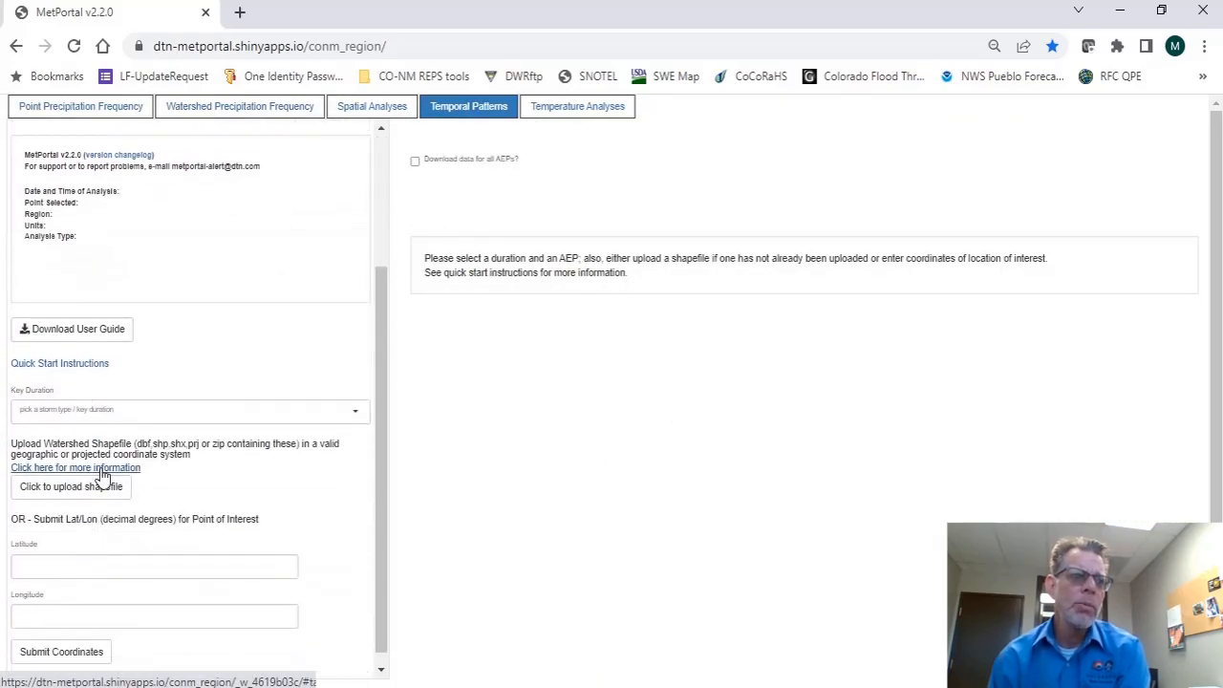
left_click(102, 411)
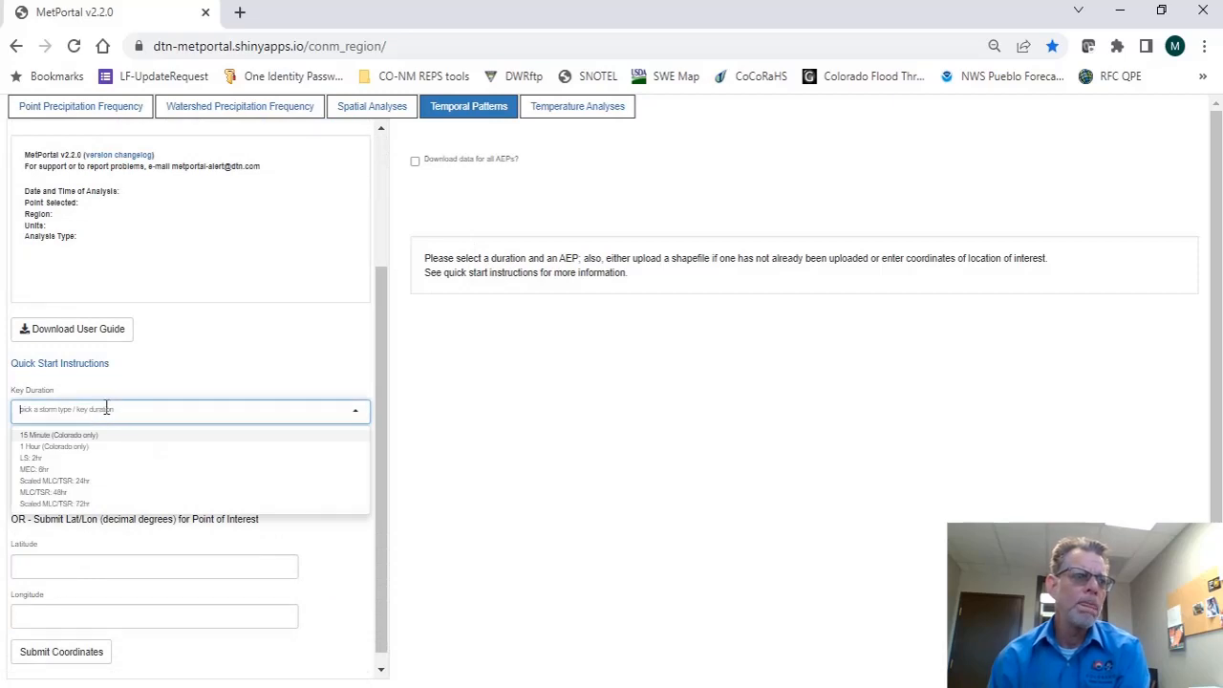
left_click(43, 459)
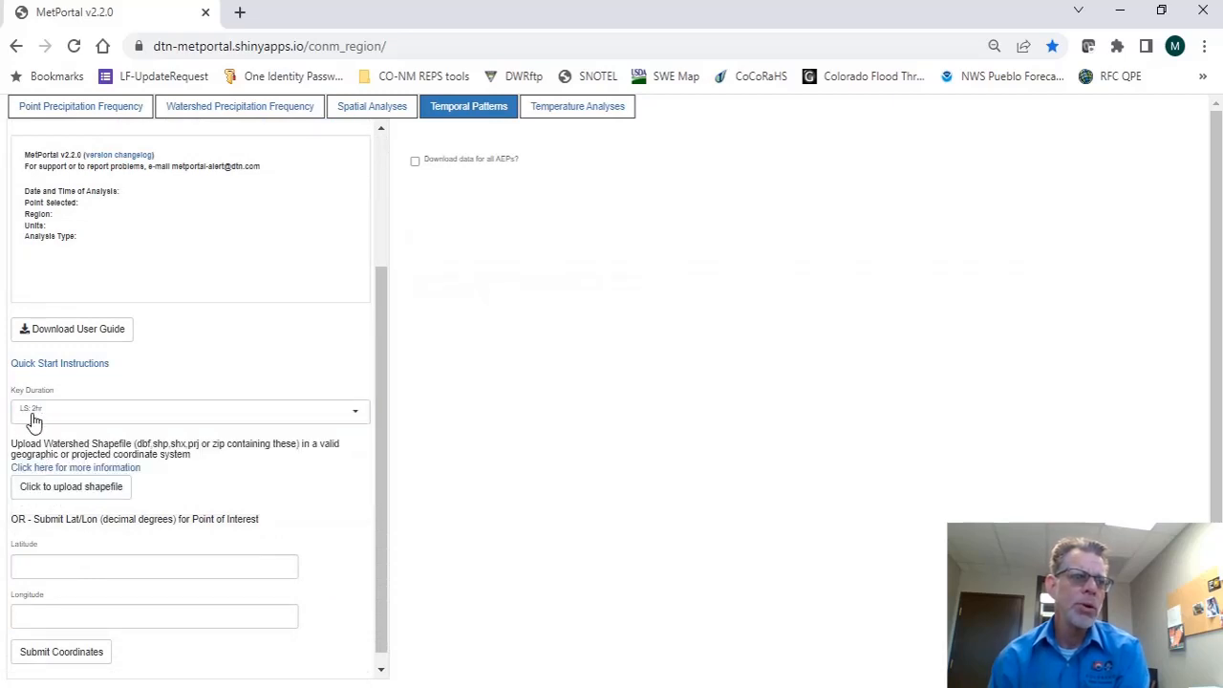
scroll(155, 608, "down", 1)
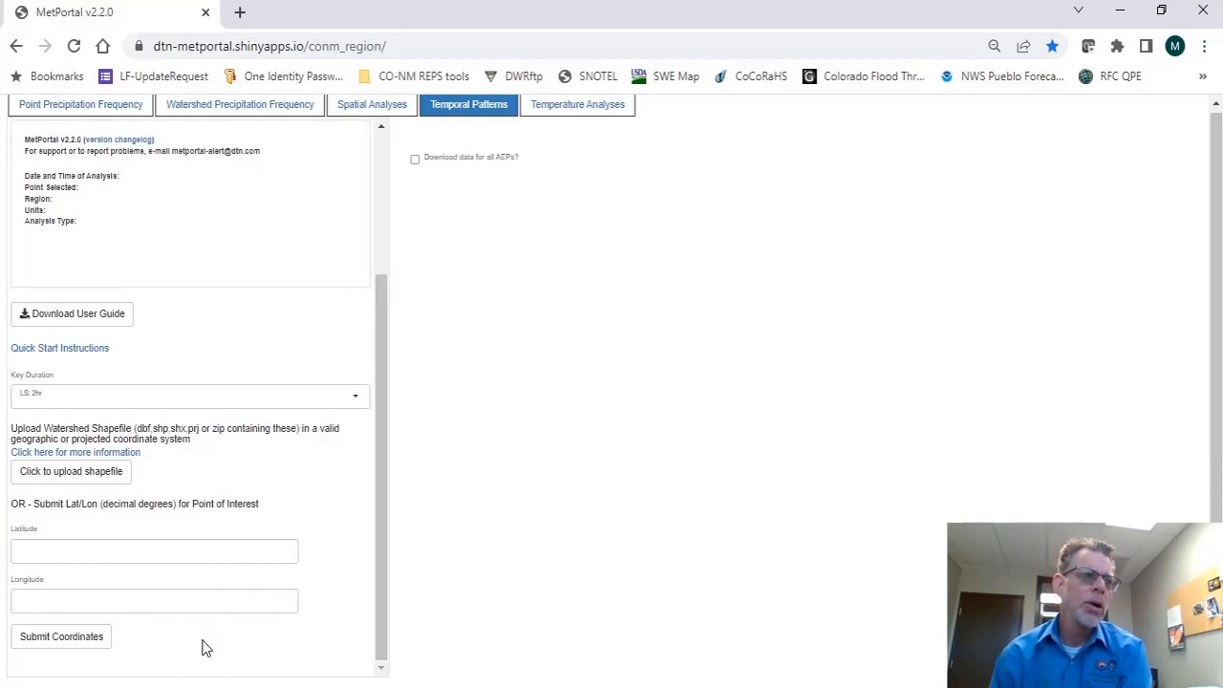
scroll(203, 647, "up", 3)
scroll(203, 647, "down", 3)
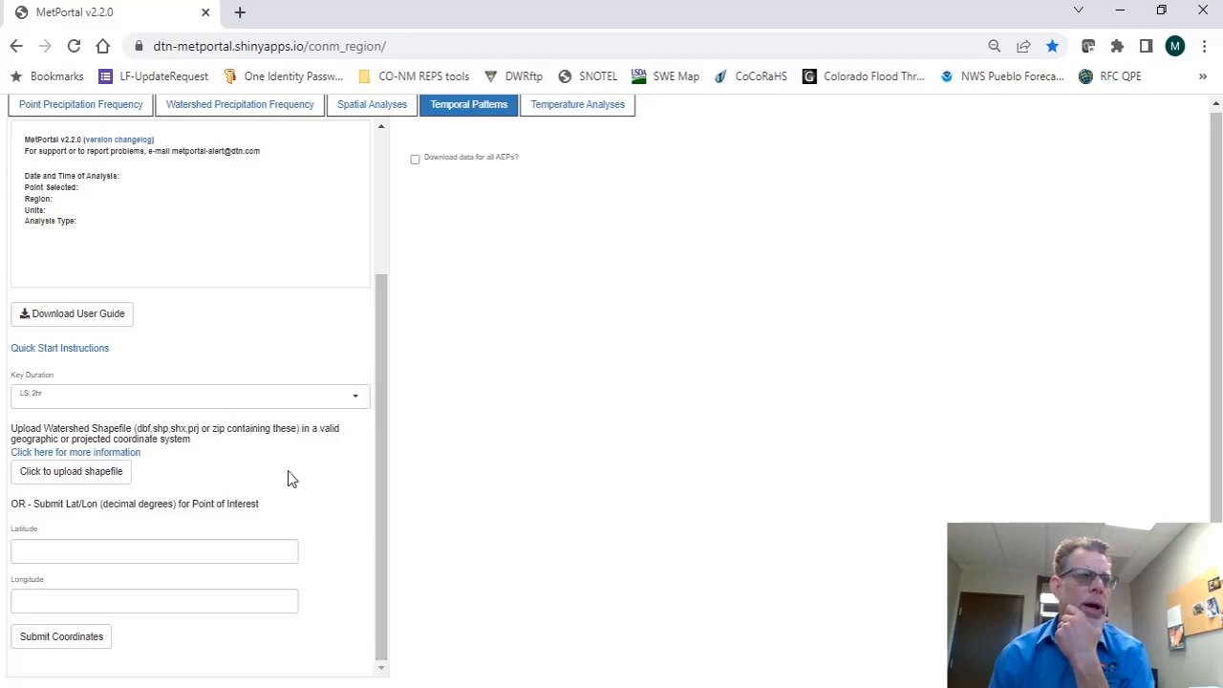
Upload the globalwatershed .dbf, .prj, .shp and .shx files from the layers folder of !JimmyCamp1965floodstudy's StreamStats_atgage
left_click(84, 480)
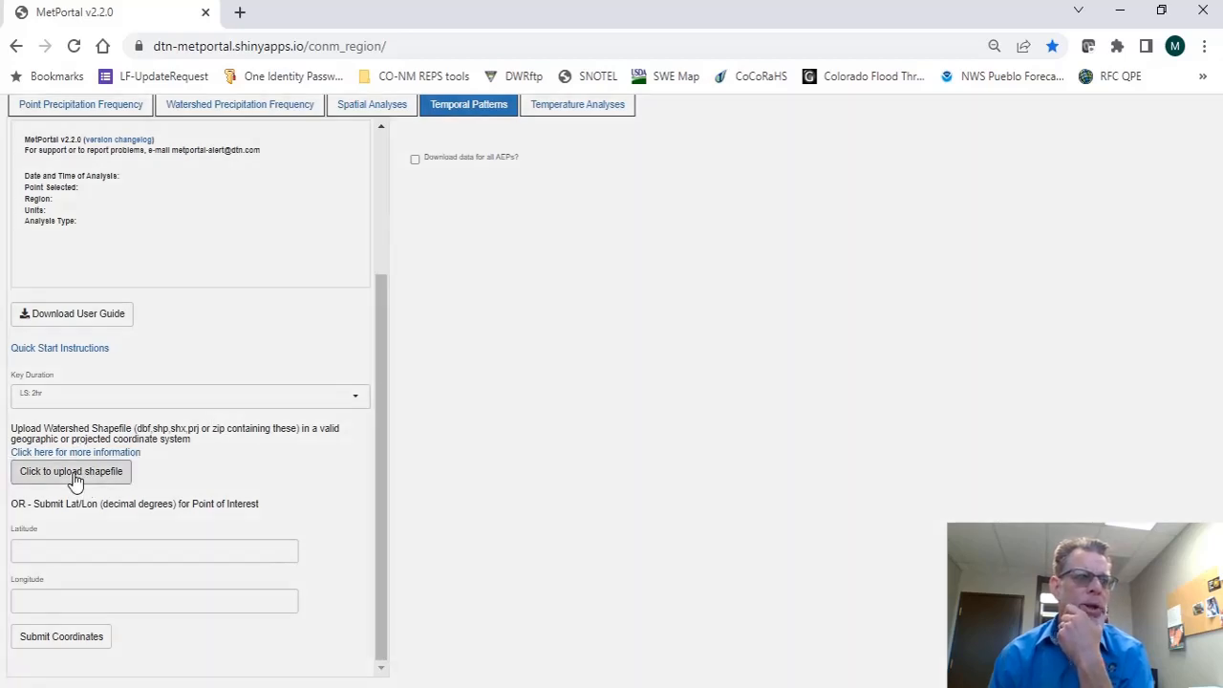
left_click(433, 176)
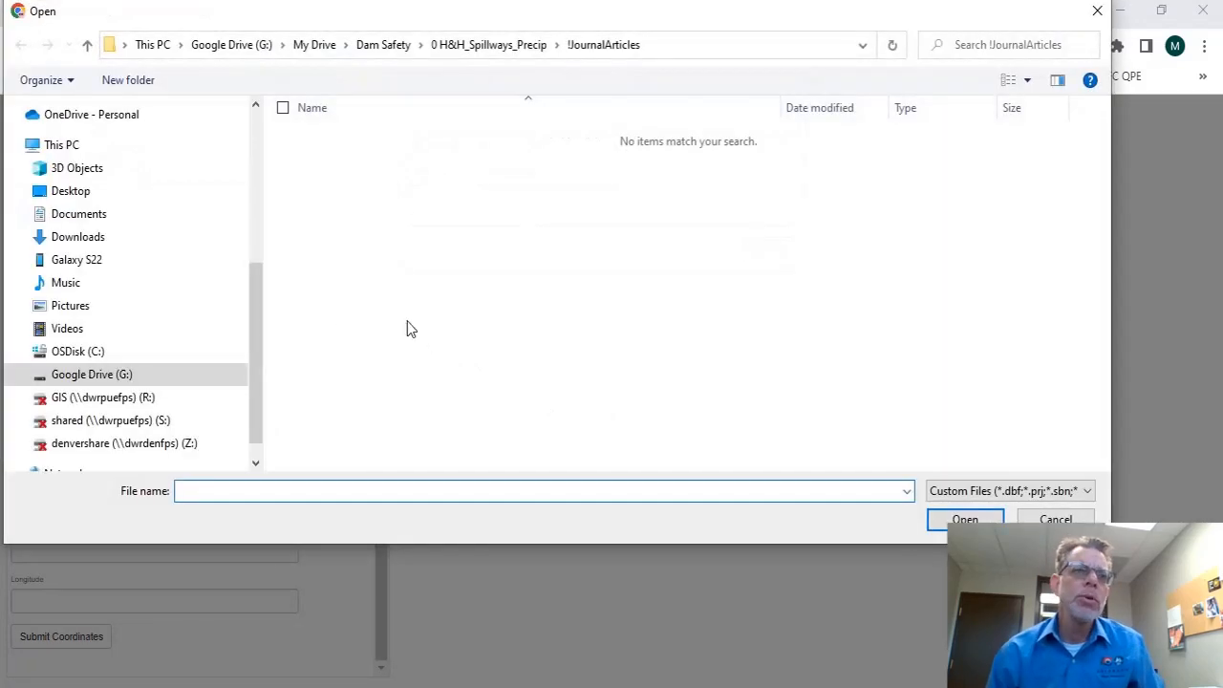
left_click(473, 45)
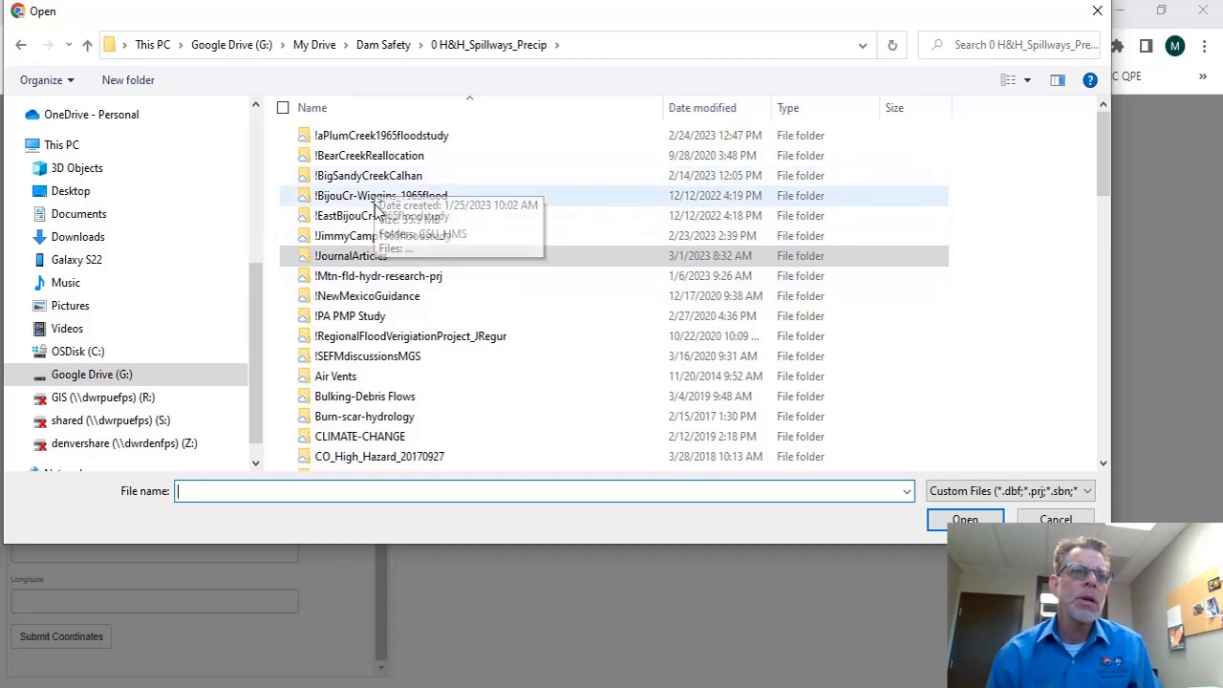
double_click(415, 239)
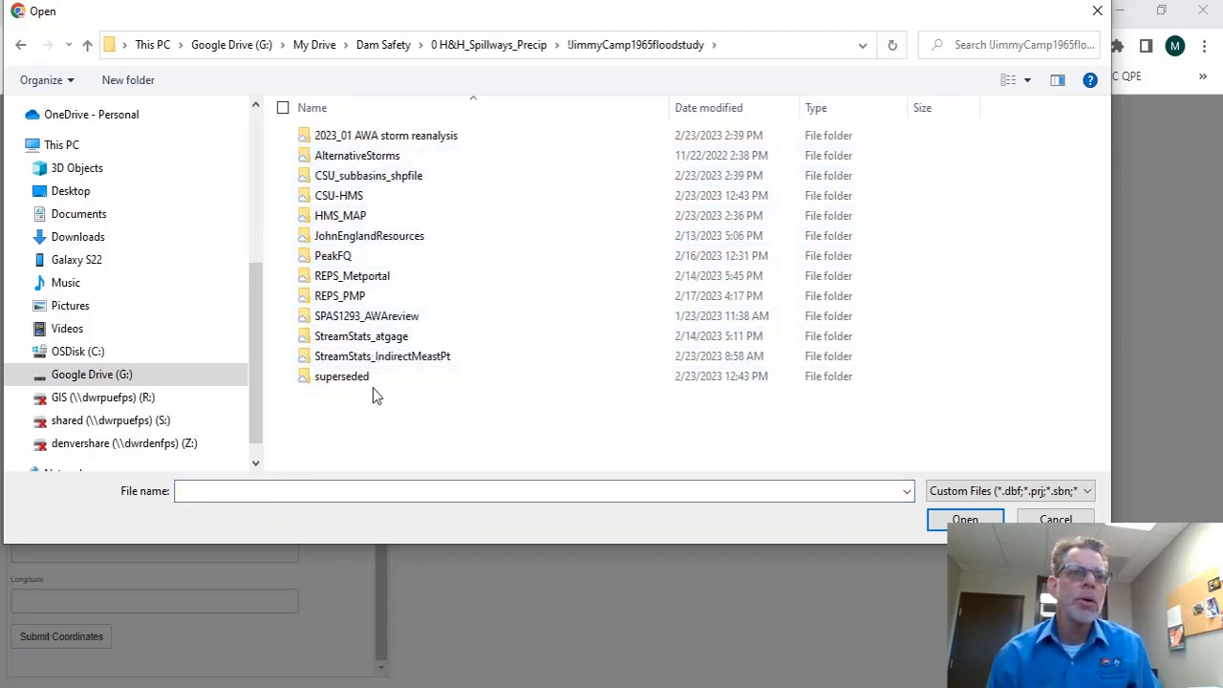
double_click(343, 339)
left_click(349, 148)
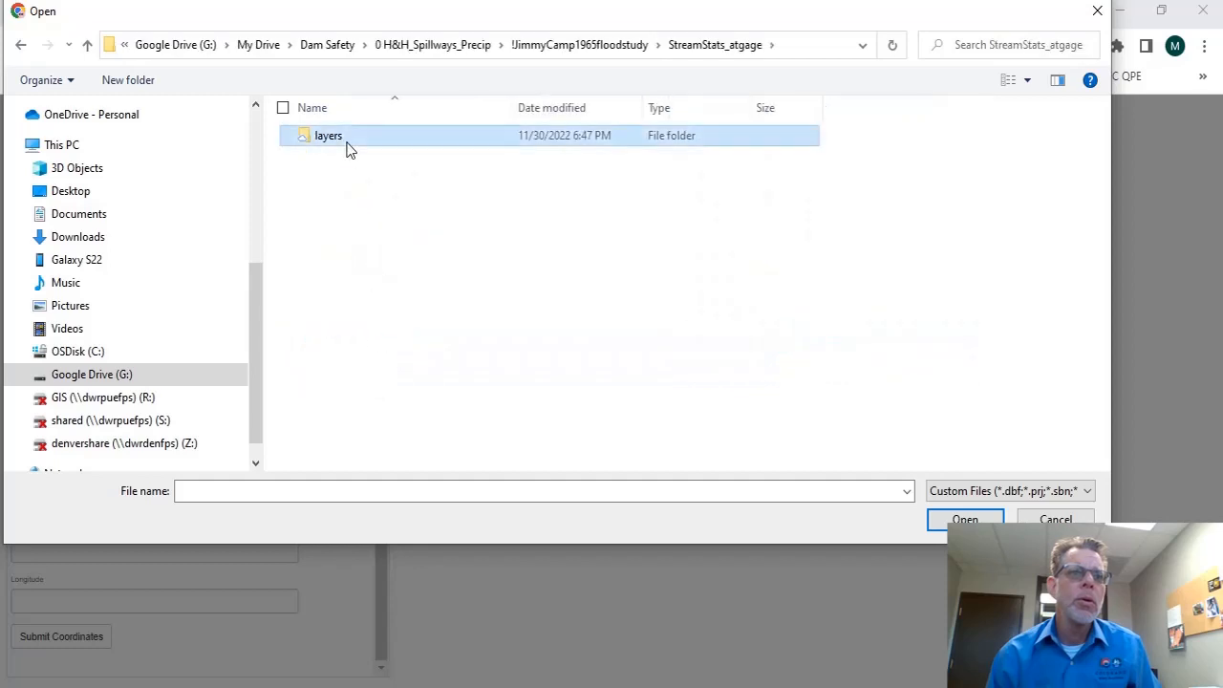
double_click(349, 144)
left_click(352, 145)
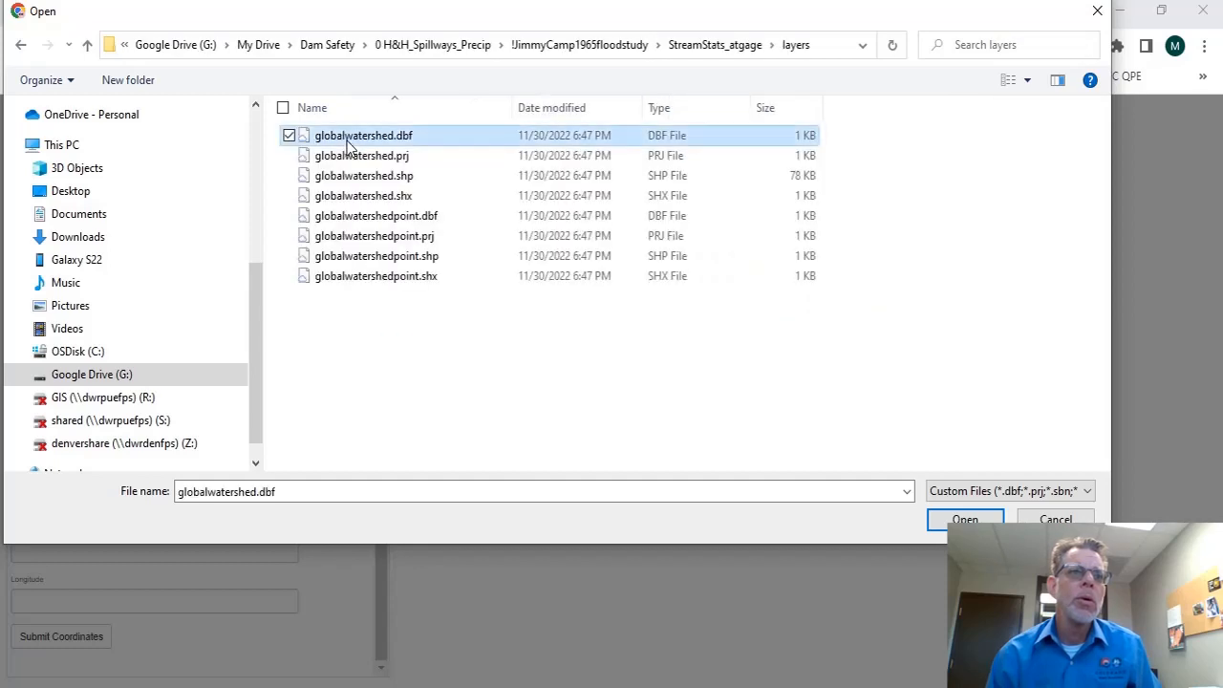
left_click(371, 200, "shift")
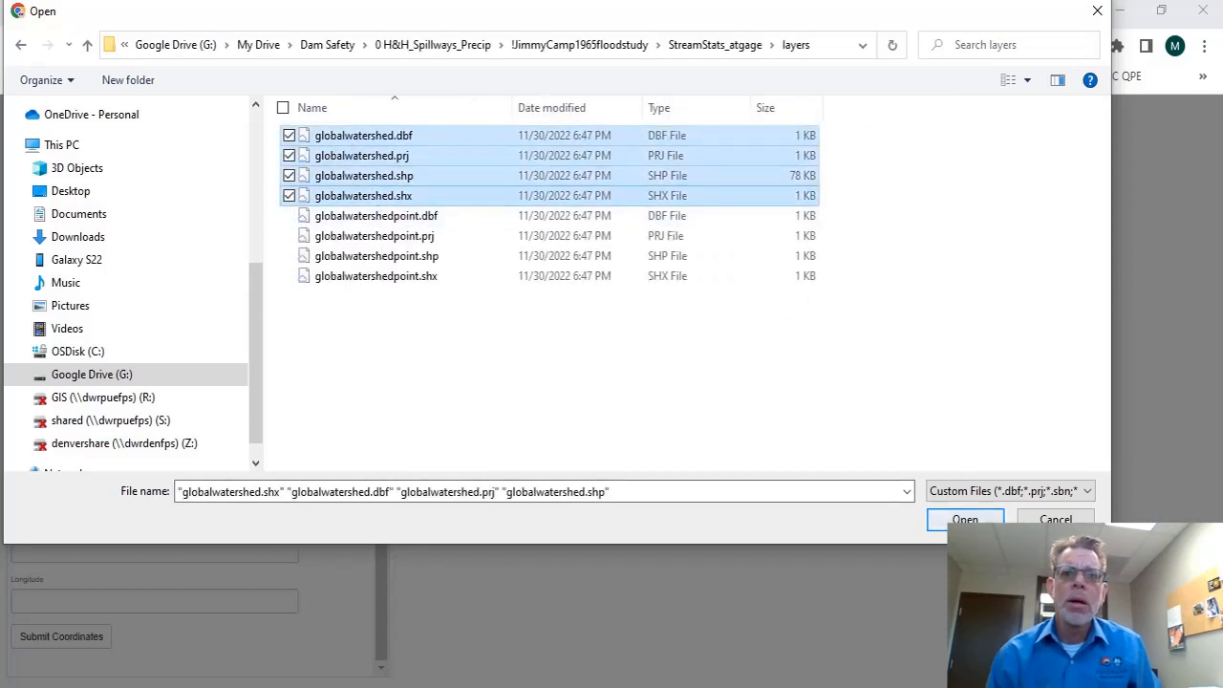
left_click(965, 519)
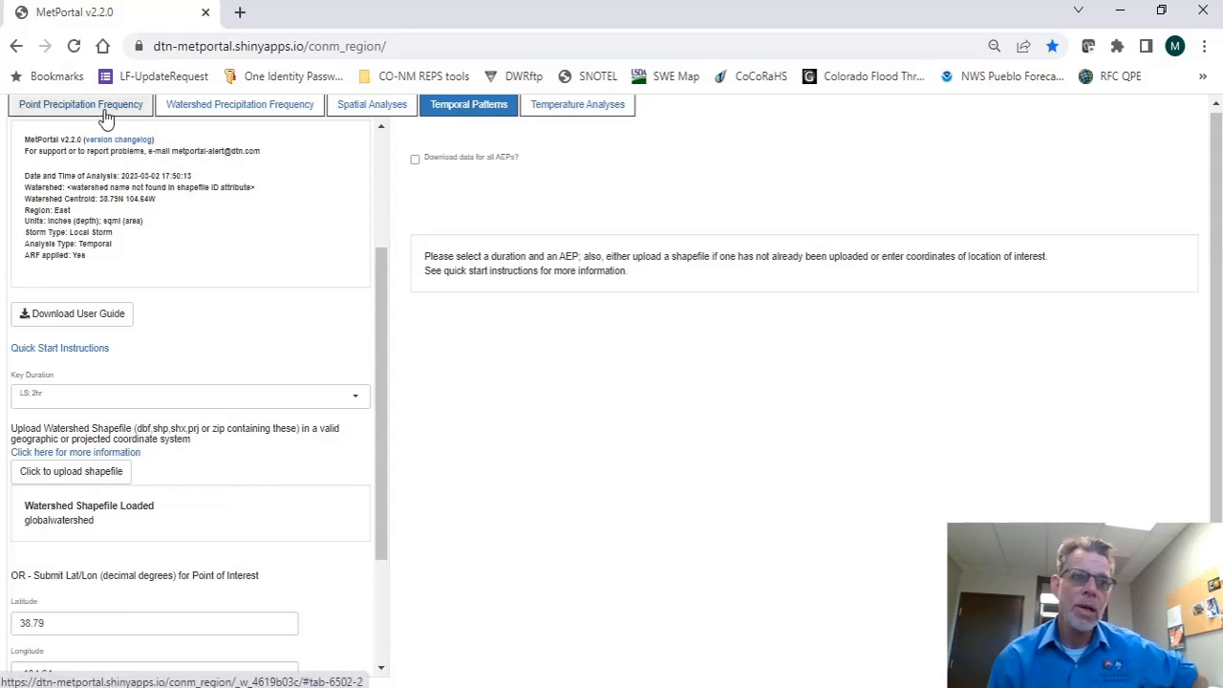
Inspect the uploaded watershed boundary near Colorado Springs on the Watershed Precipitation Frequency map
left_click(234, 107)
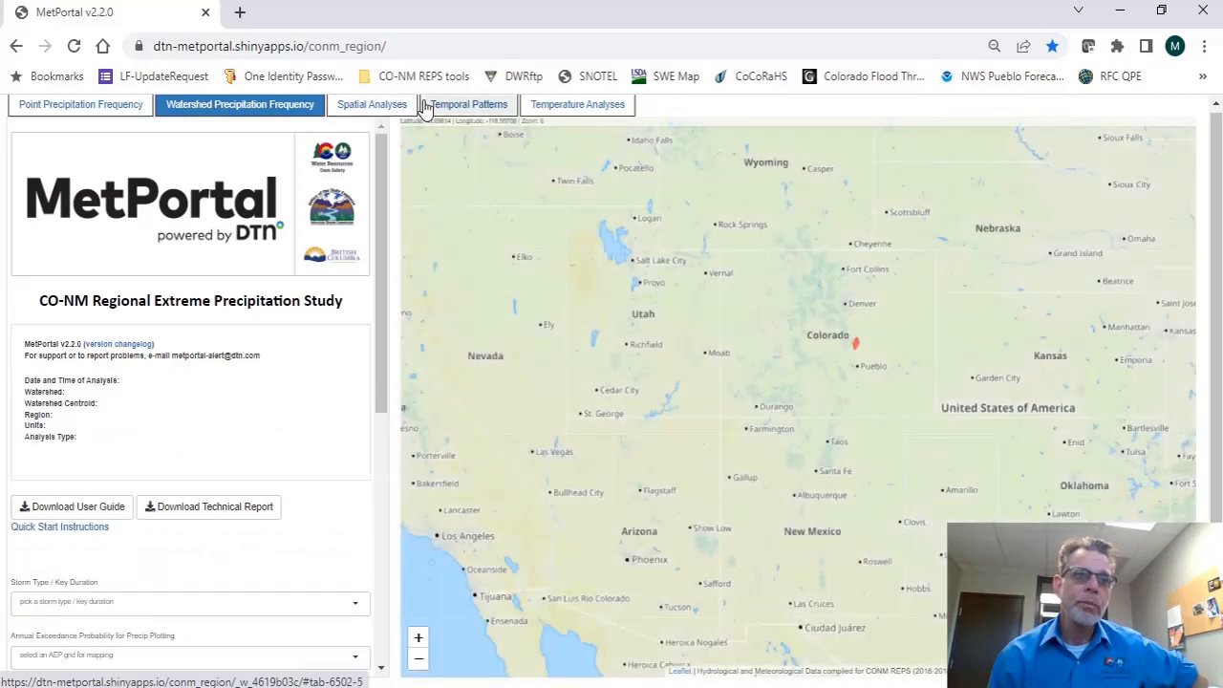
left_click(392, 107)
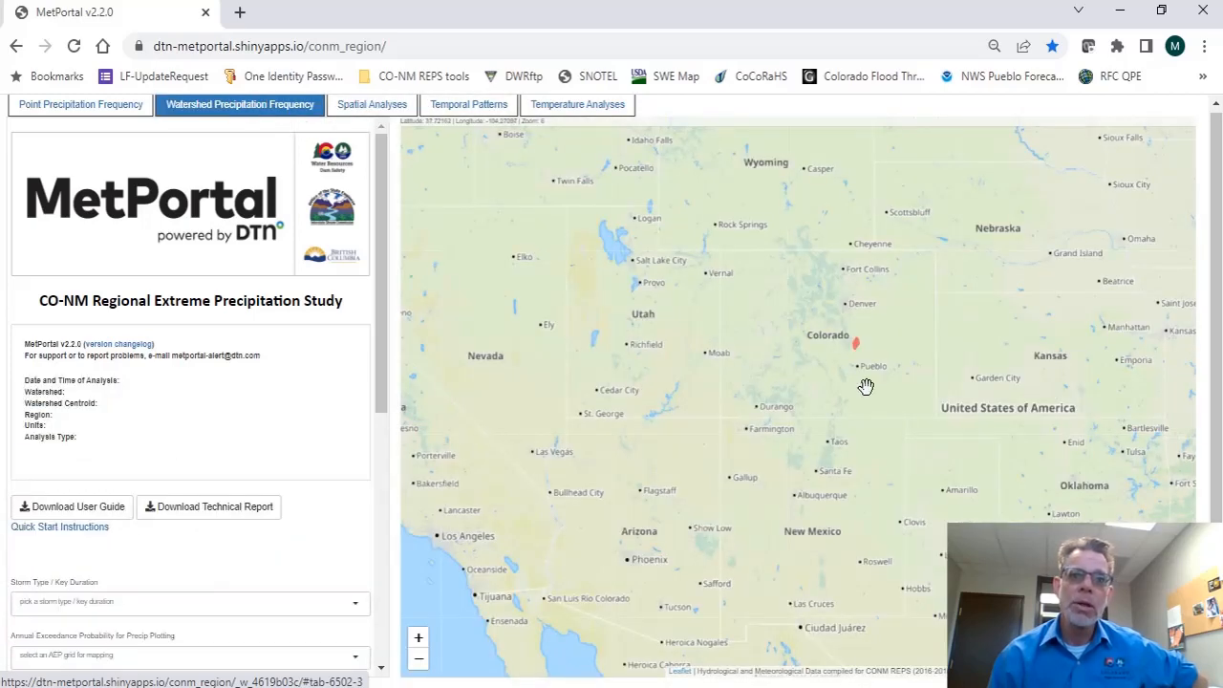
scroll(864, 362, "up", 2)
scroll(868, 421, "up", 2)
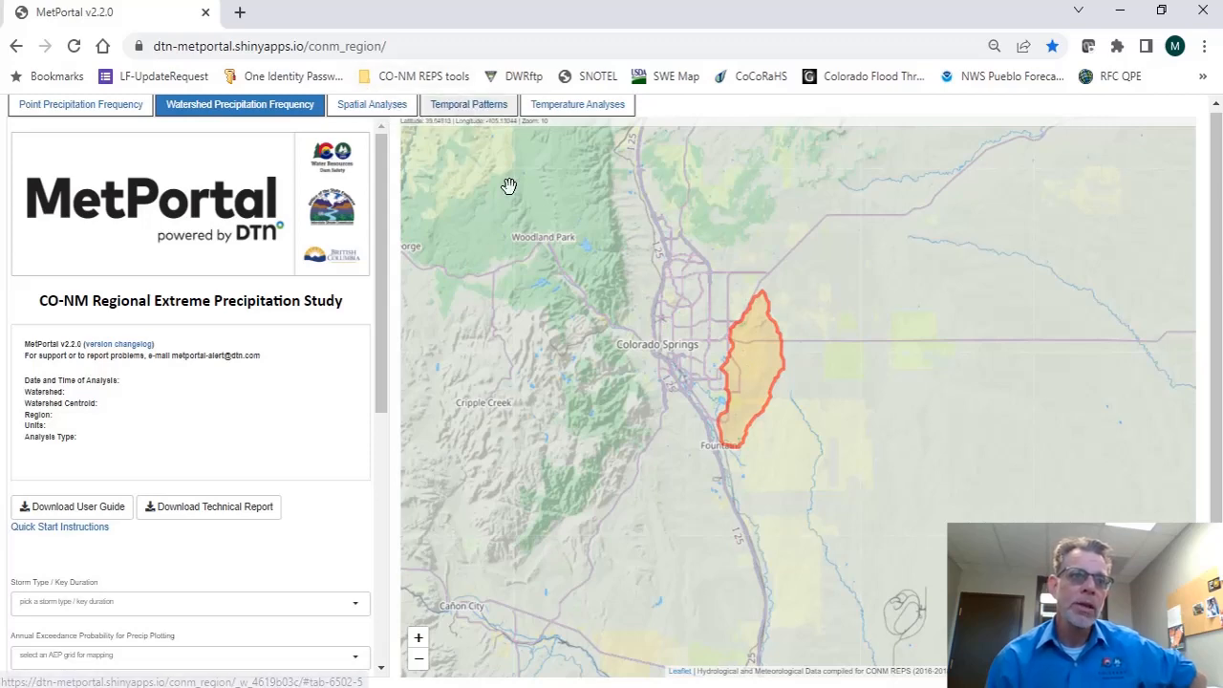
Return to the Temporal Patterns analysis, set the storm of interest to Synthetic Storm, and enable data download for all AEPs
left_click(460, 111)
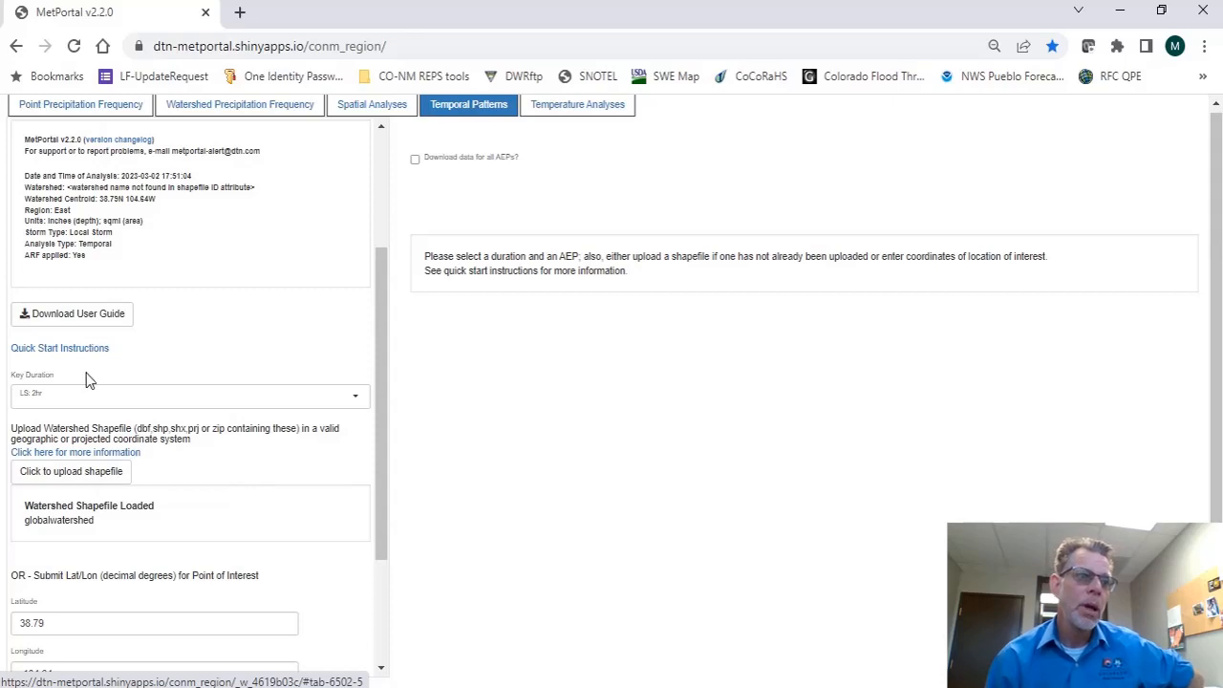
scroll(150, 445, "down", 2)
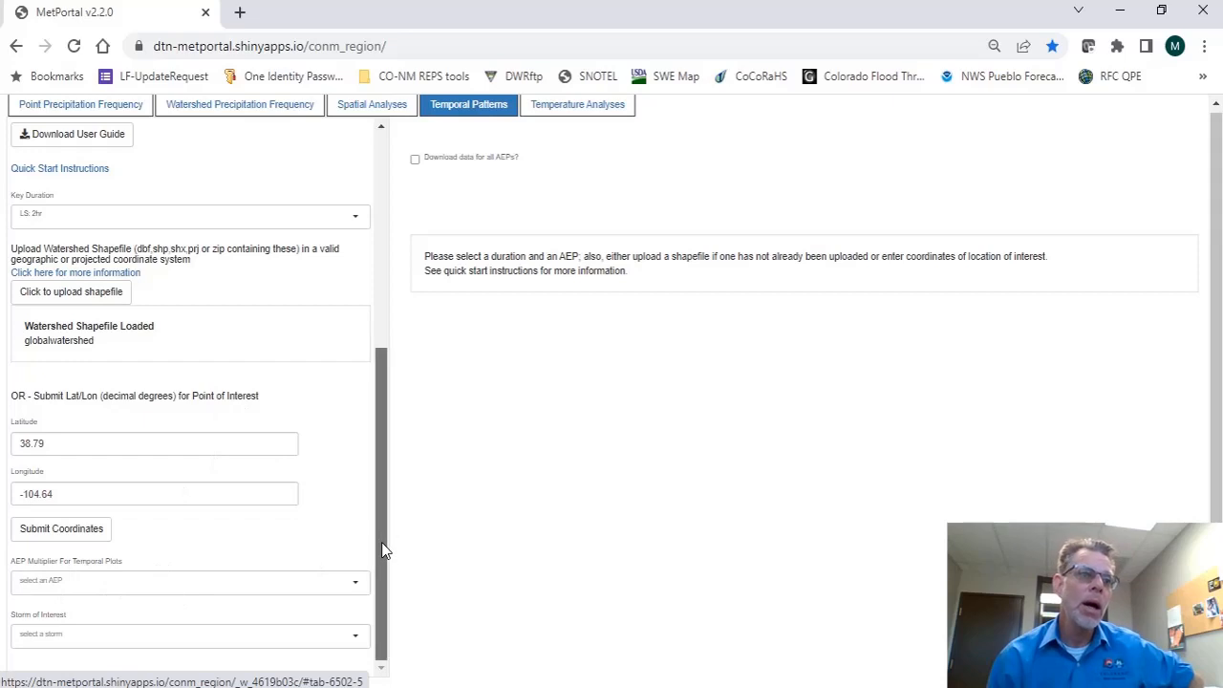
left_click(57, 635)
scroll(63, 640, "down", 1)
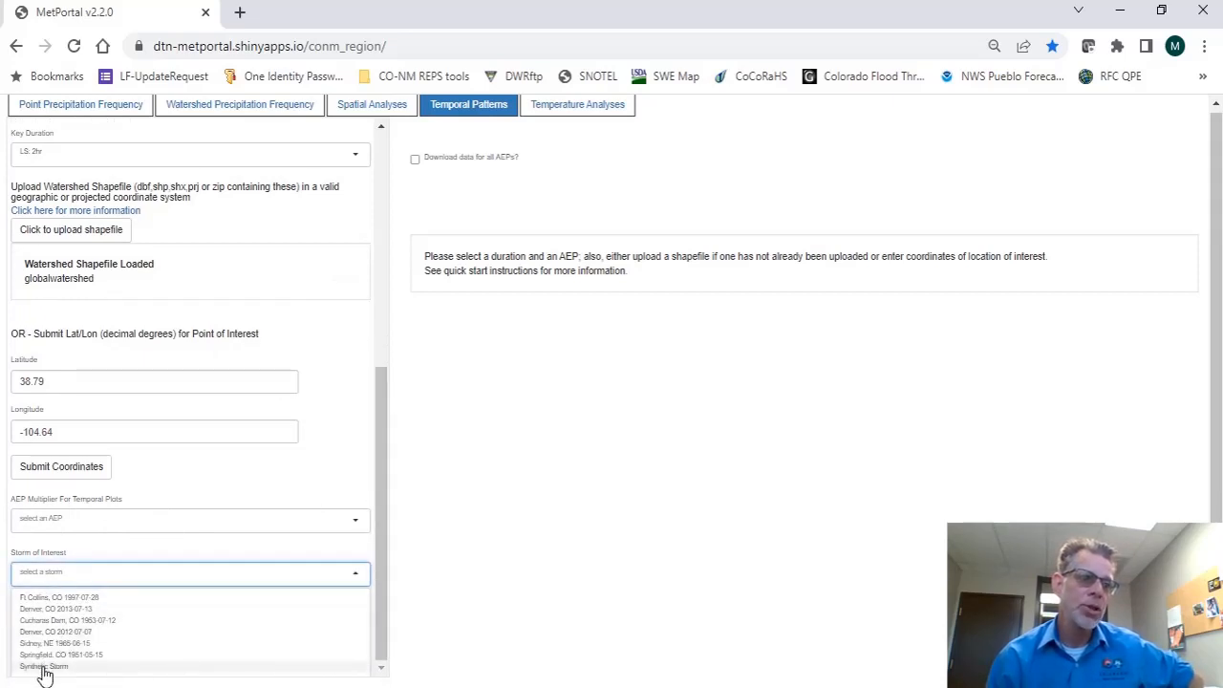
left_click(44, 666)
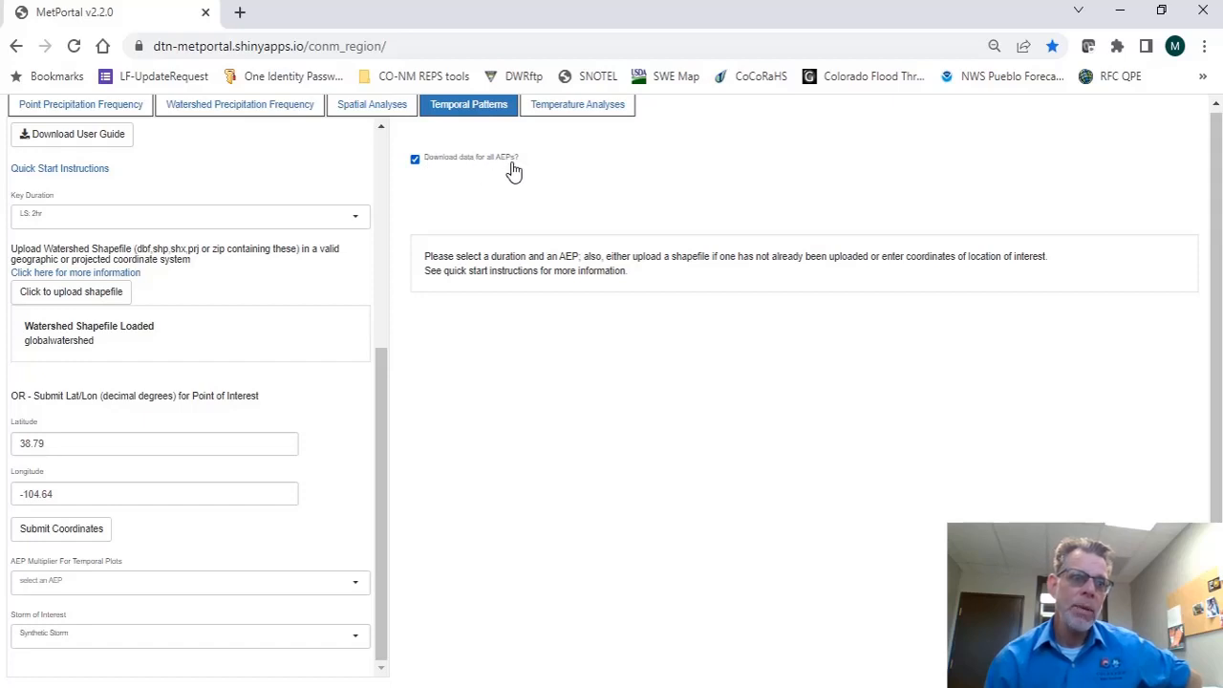
Set the AEP multiplier for the temporal plots to AEP=1:100
scroll(223, 328, "up", 2)
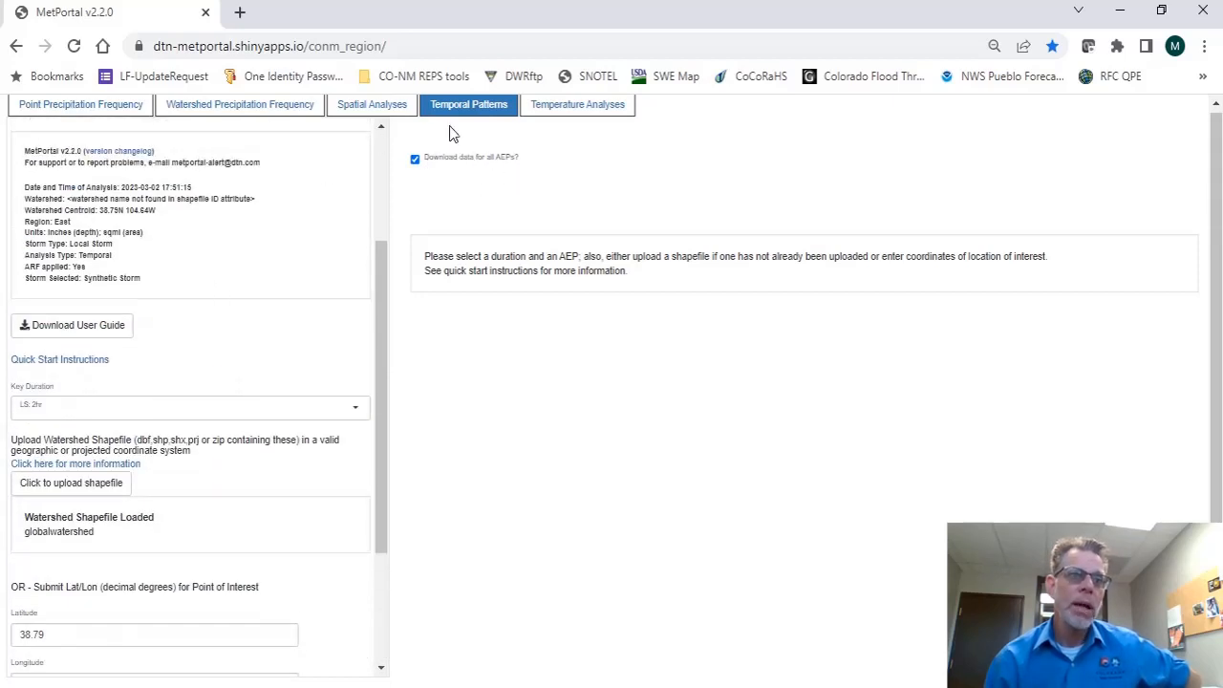
scroll(211, 349, "up", 2)
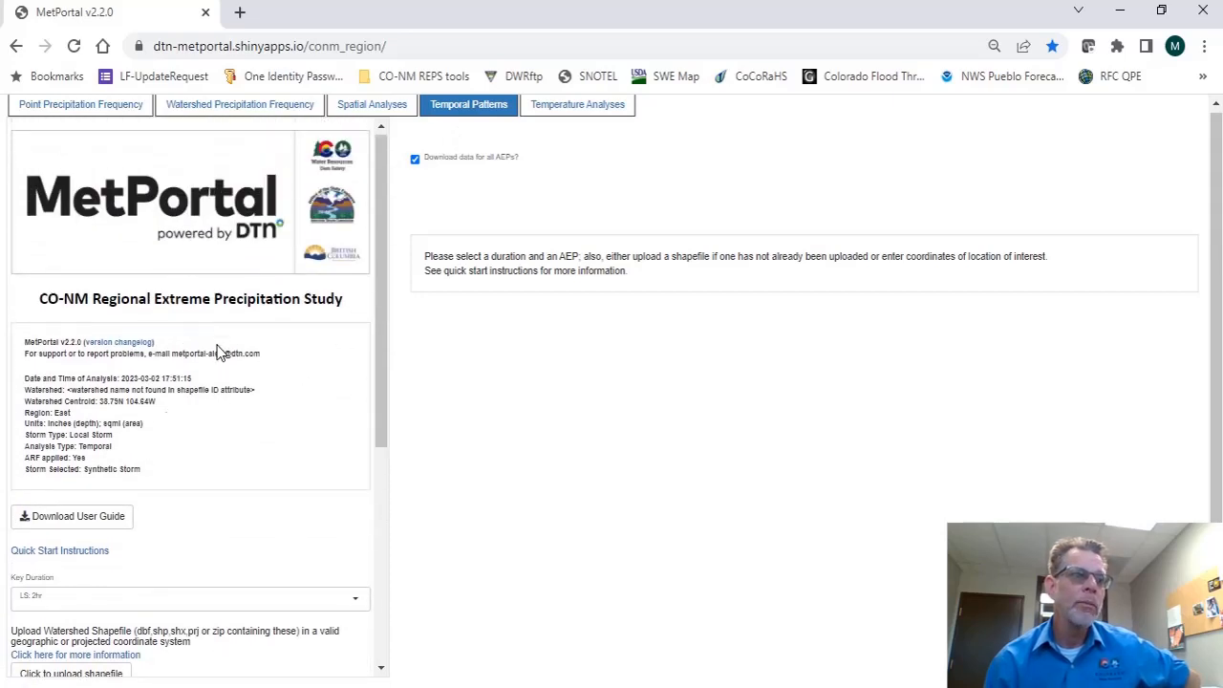
scroll(163, 465, "down", 4)
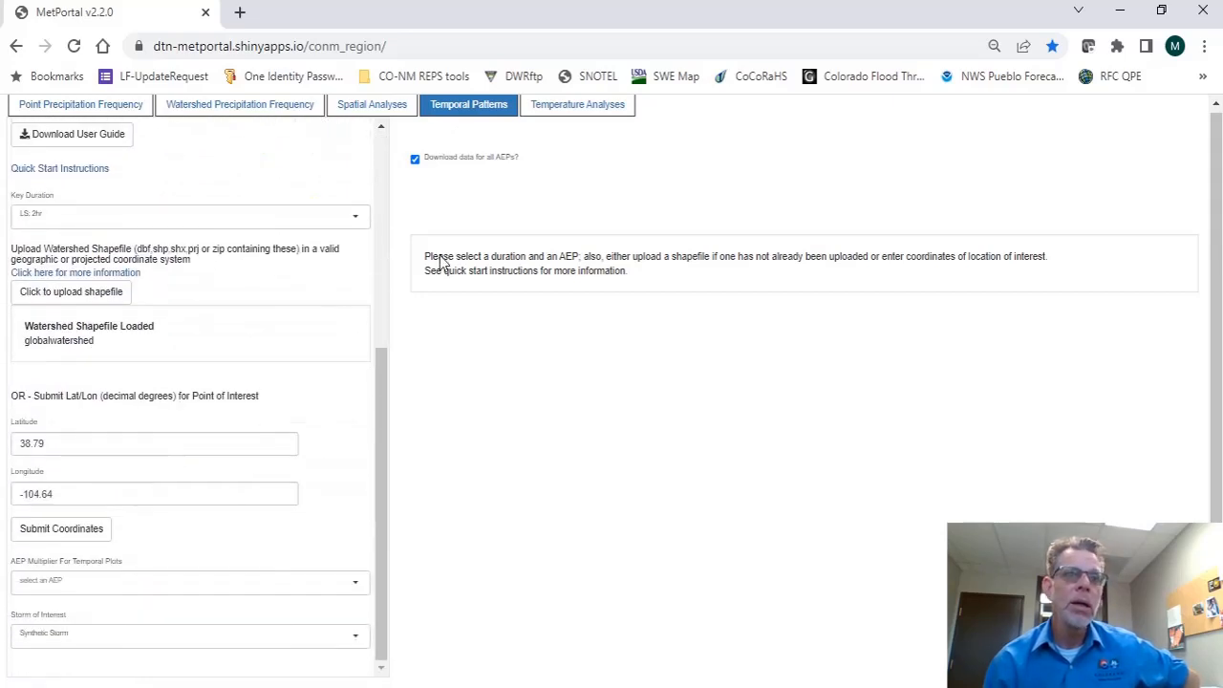
left_click(179, 579)
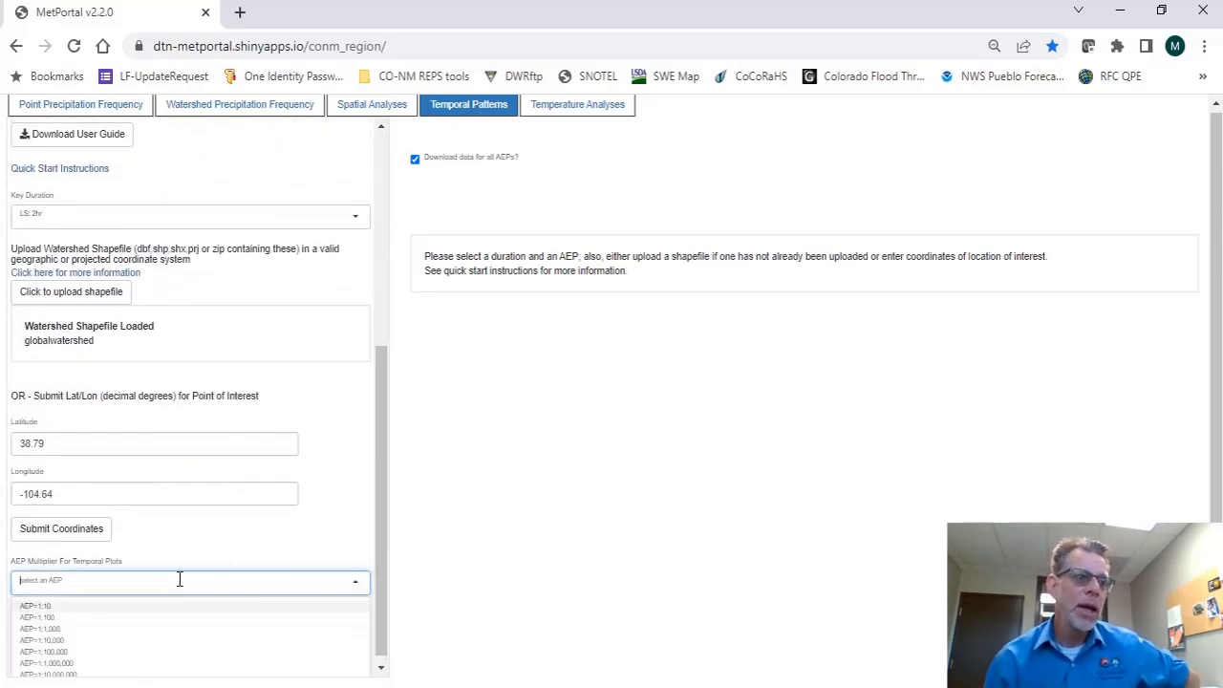
left_click(84, 619)
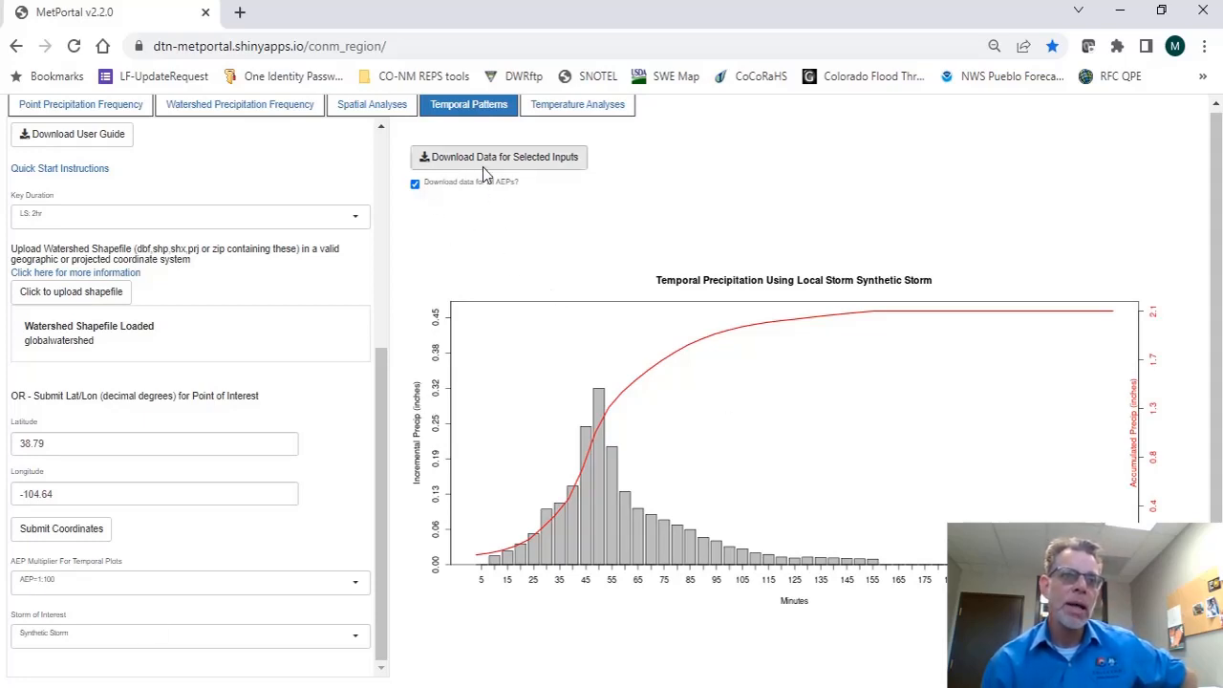
Download the data for the selected inputs and open the Temporal_precip_withheader CSV from the downloaded zip
left_click(445, 165)
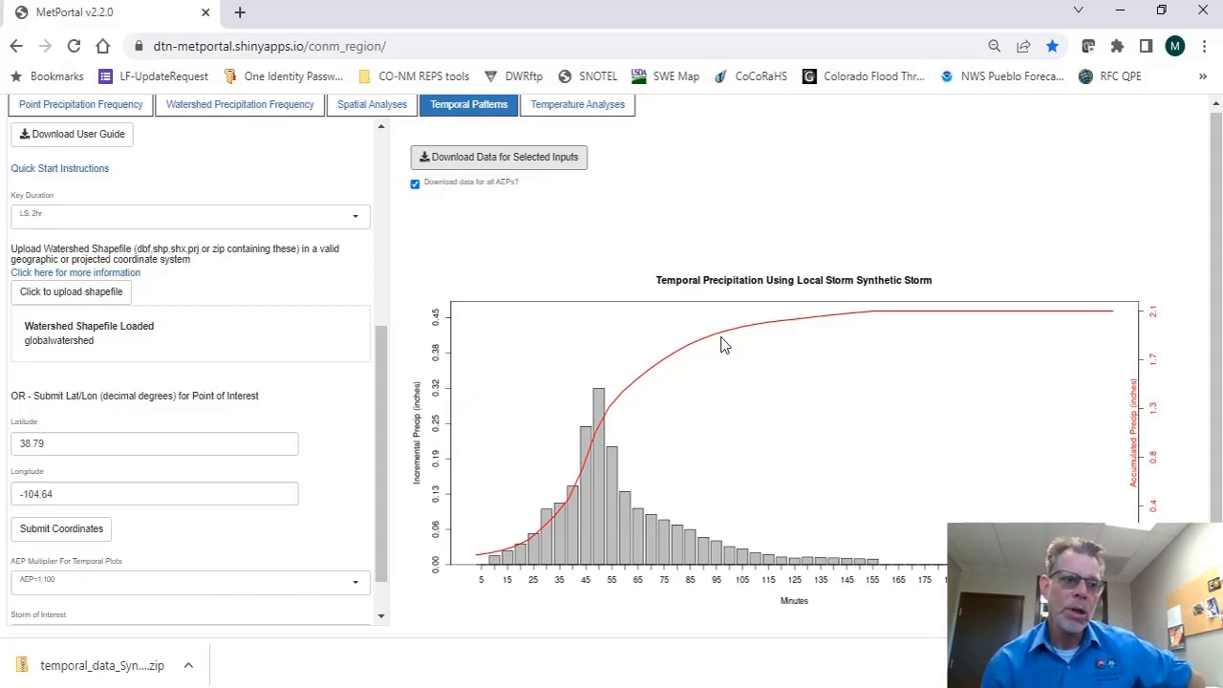
left_click(96, 669)
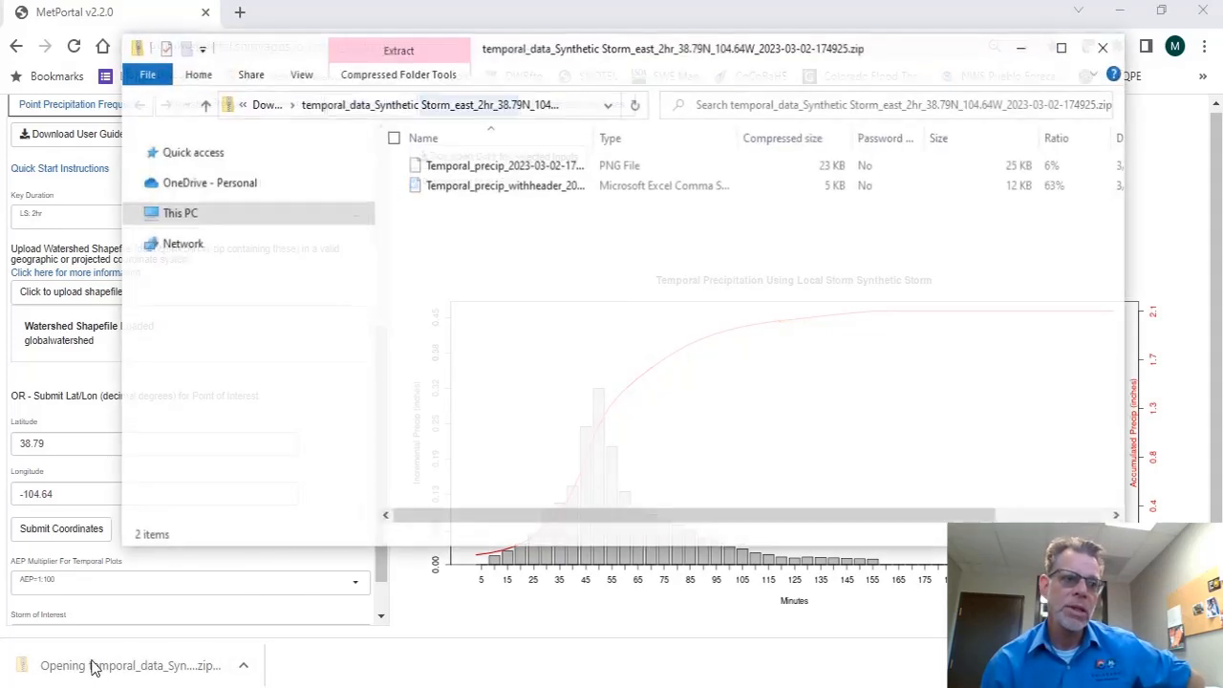
double_click(501, 187)
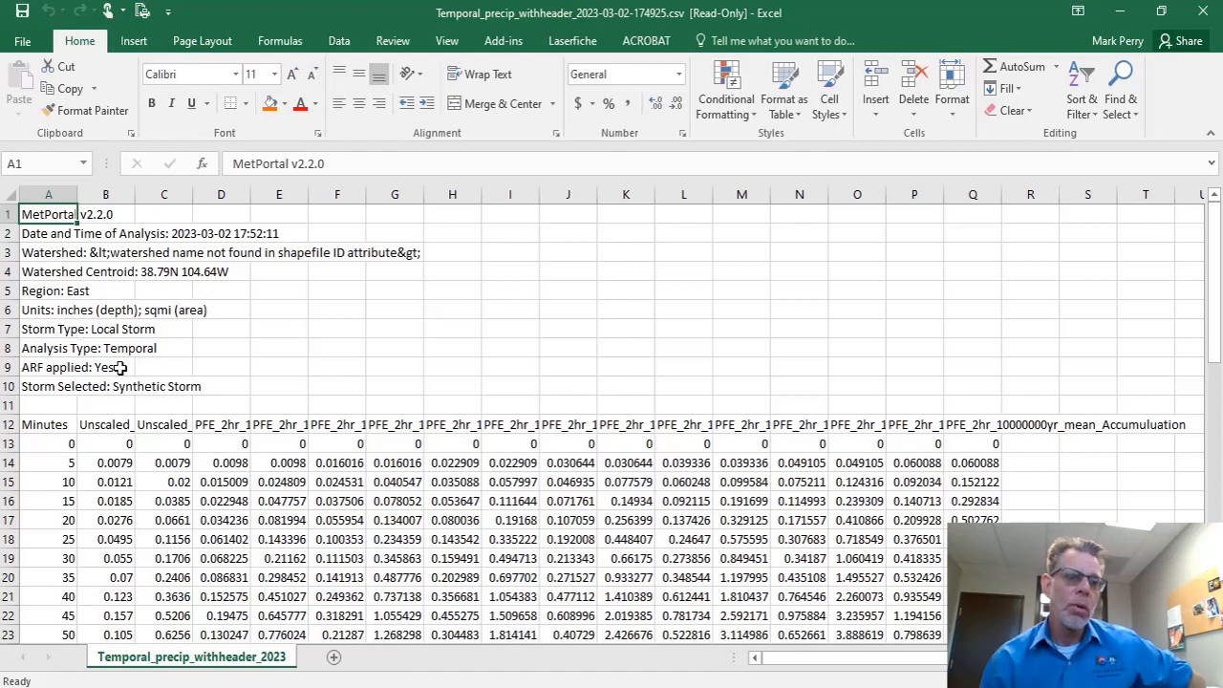
Widen column D and check the PFE_2hr headings at the 10yr and 10000000yr ends of the table
left_click_drag(249, 199, 302, 199)
left_click(264, 441)
left_click(308, 425)
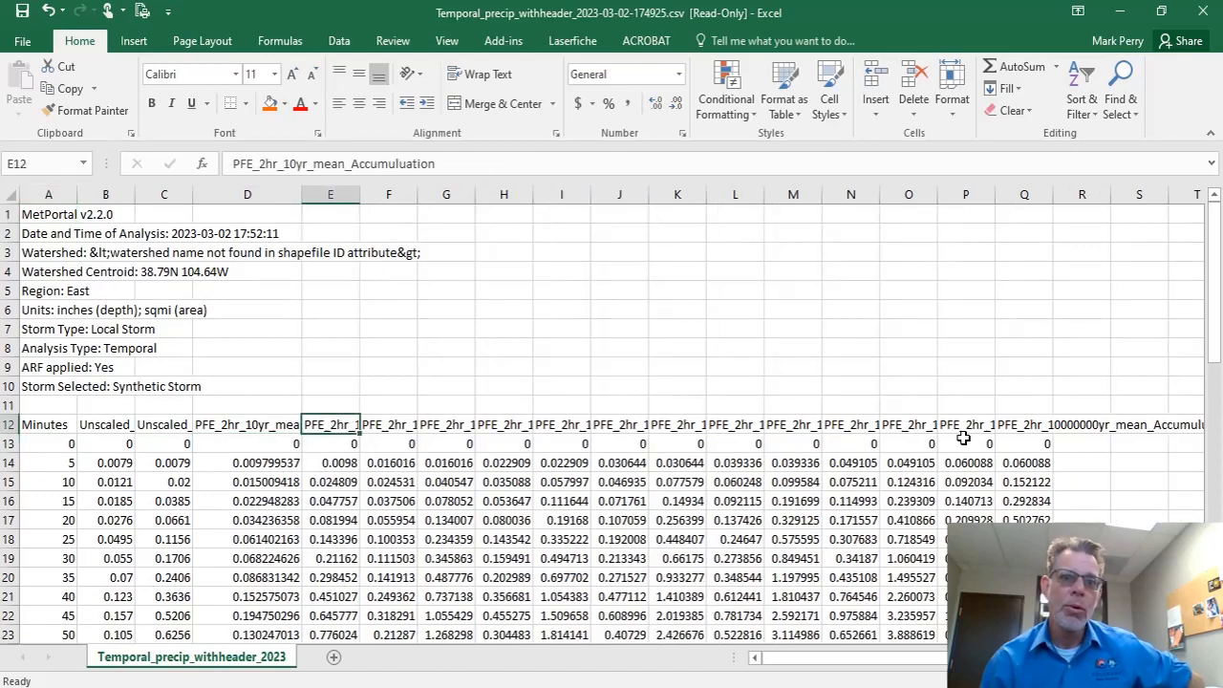
left_click(1035, 420)
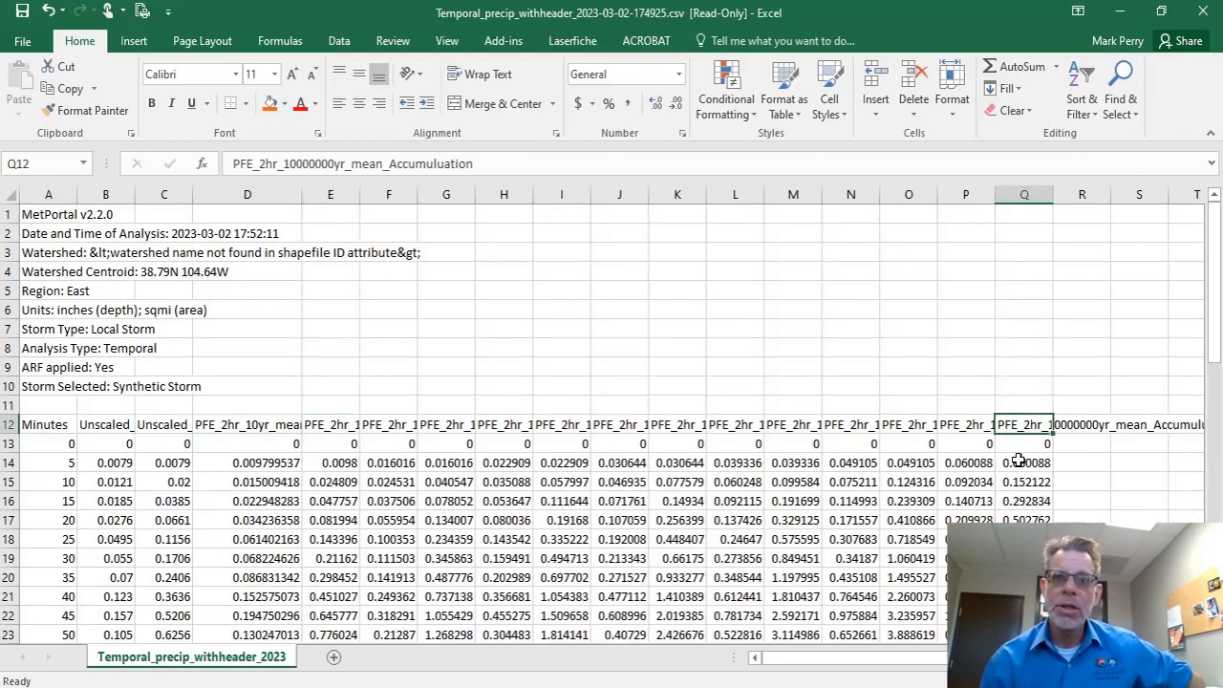
Widen column P to compare the 10000000yr increments and accumulation headings, narrow it again, and check the headings down to 10000yr
left_click(968, 196)
left_click_drag(996, 197, 1136, 199)
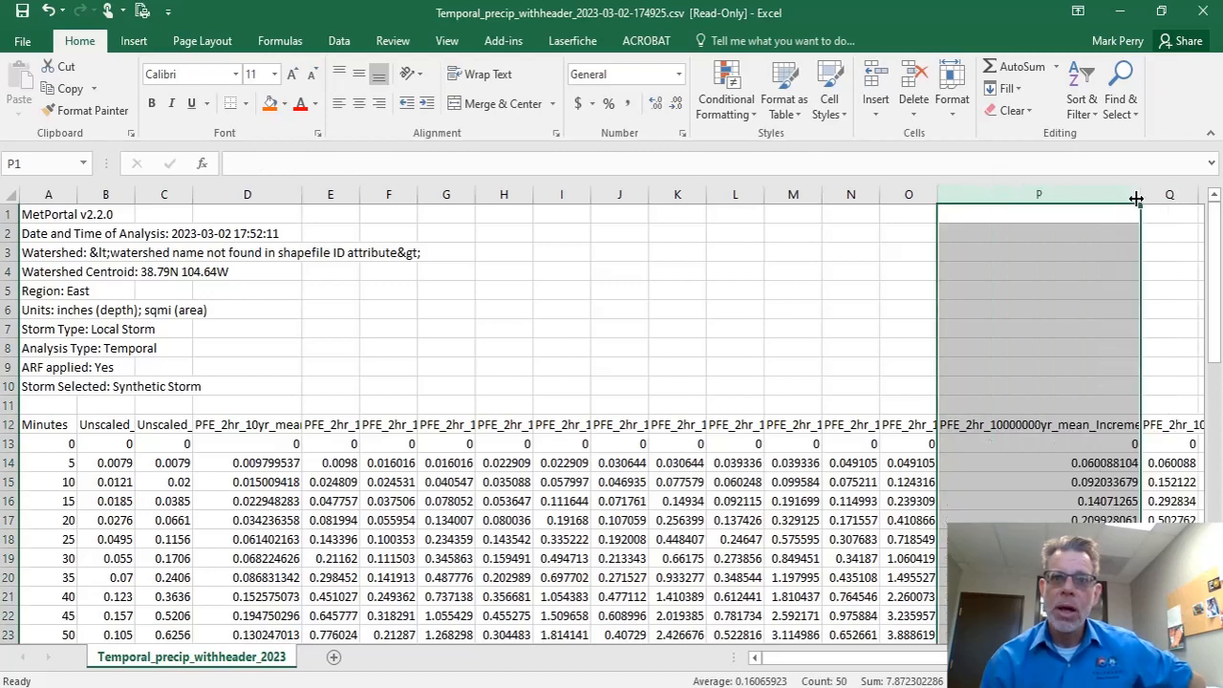
left_click(1089, 426)
left_click(1147, 432)
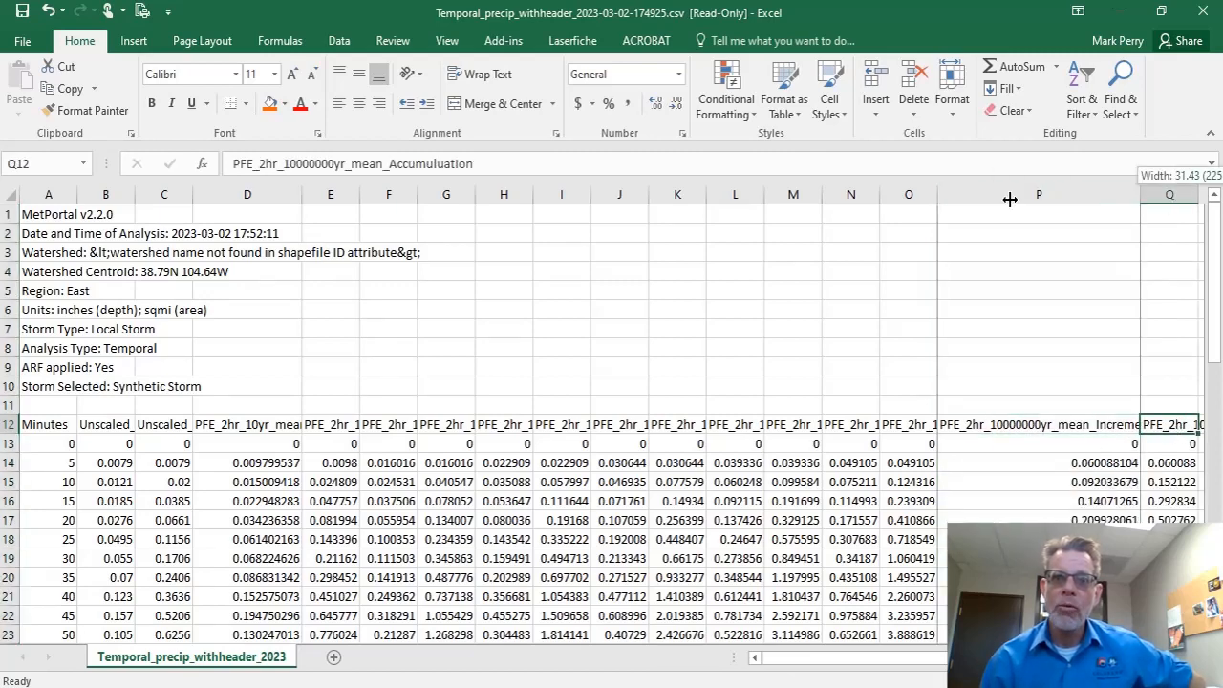
key("ctrl+z")
left_click(865, 426)
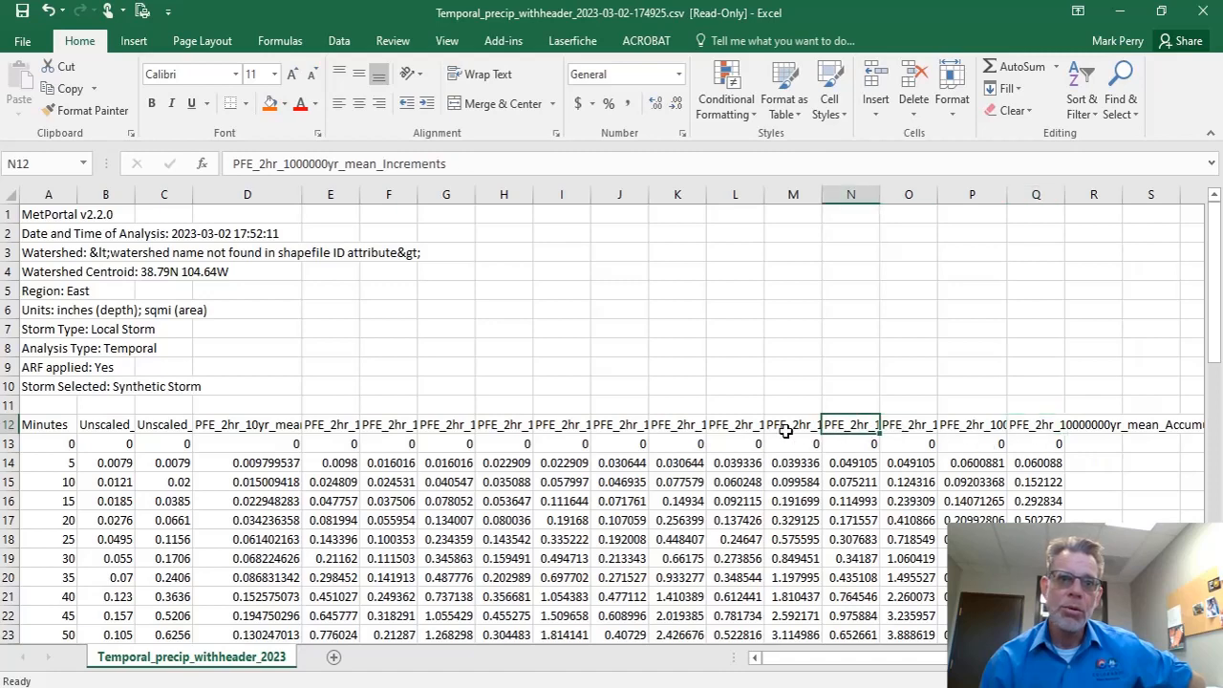
left_click(736, 427)
left_click(633, 426)
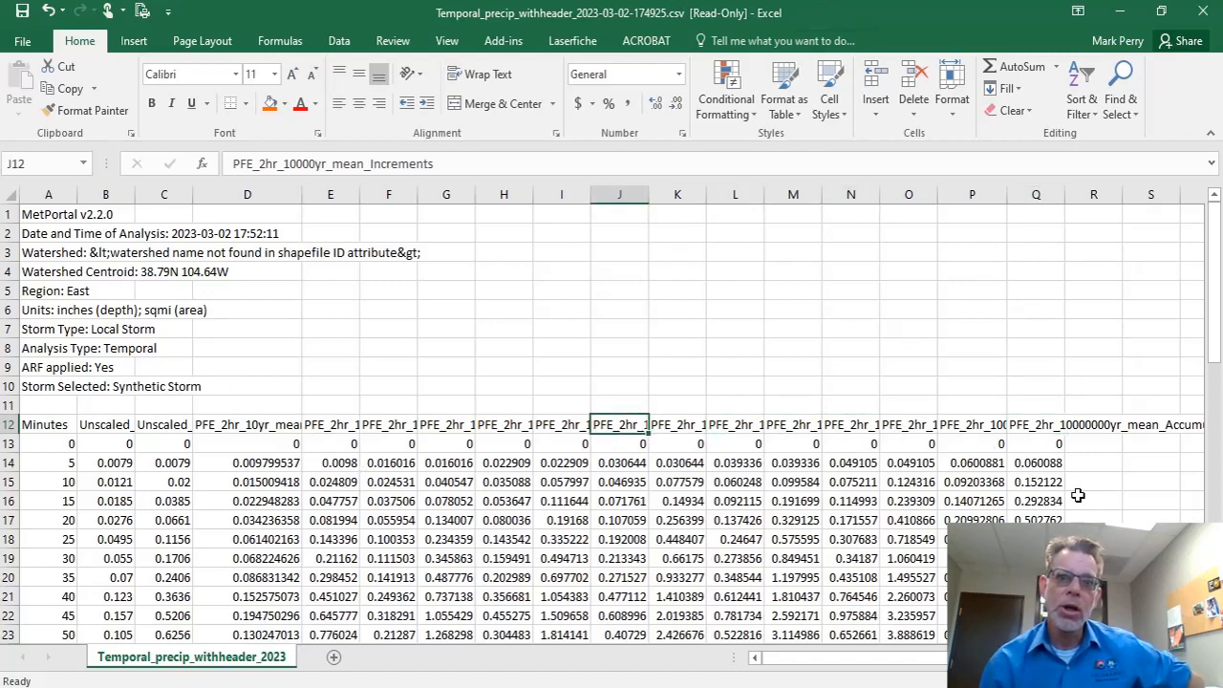
Close the downloaded CSV without saving and clear the other windows to get back to Temporal_patterns for HMS.xlsx
left_click(1203, 12)
left_click(609, 377)
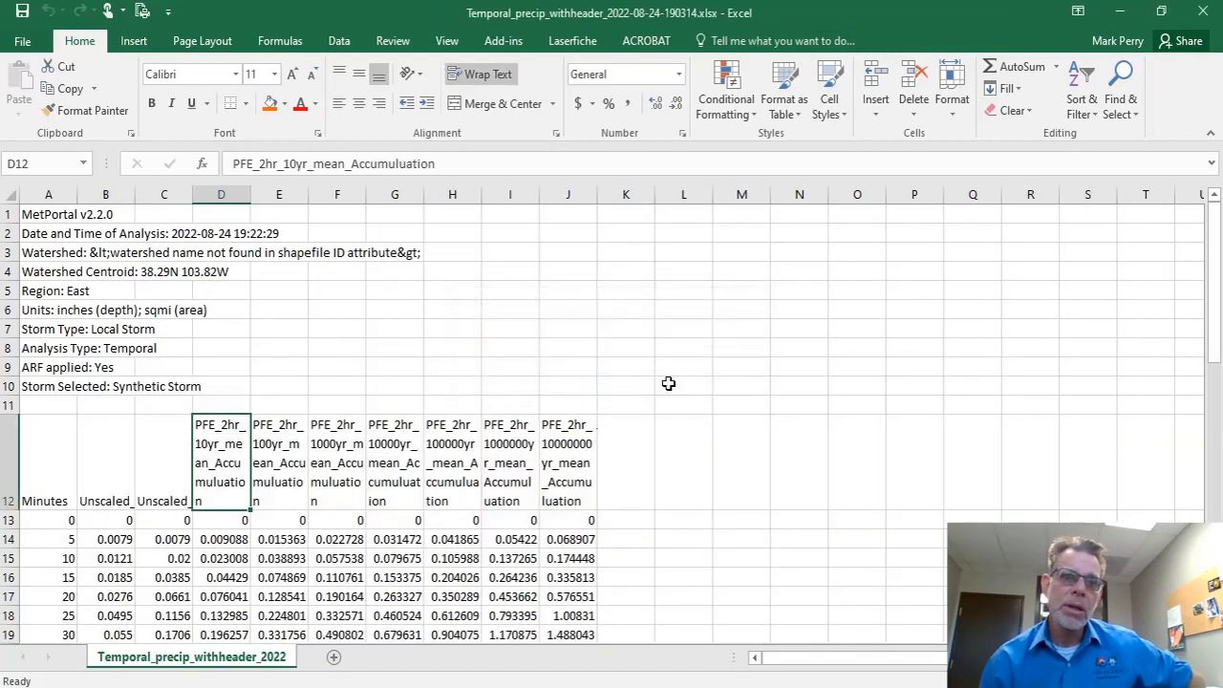
left_click(1185, 15)
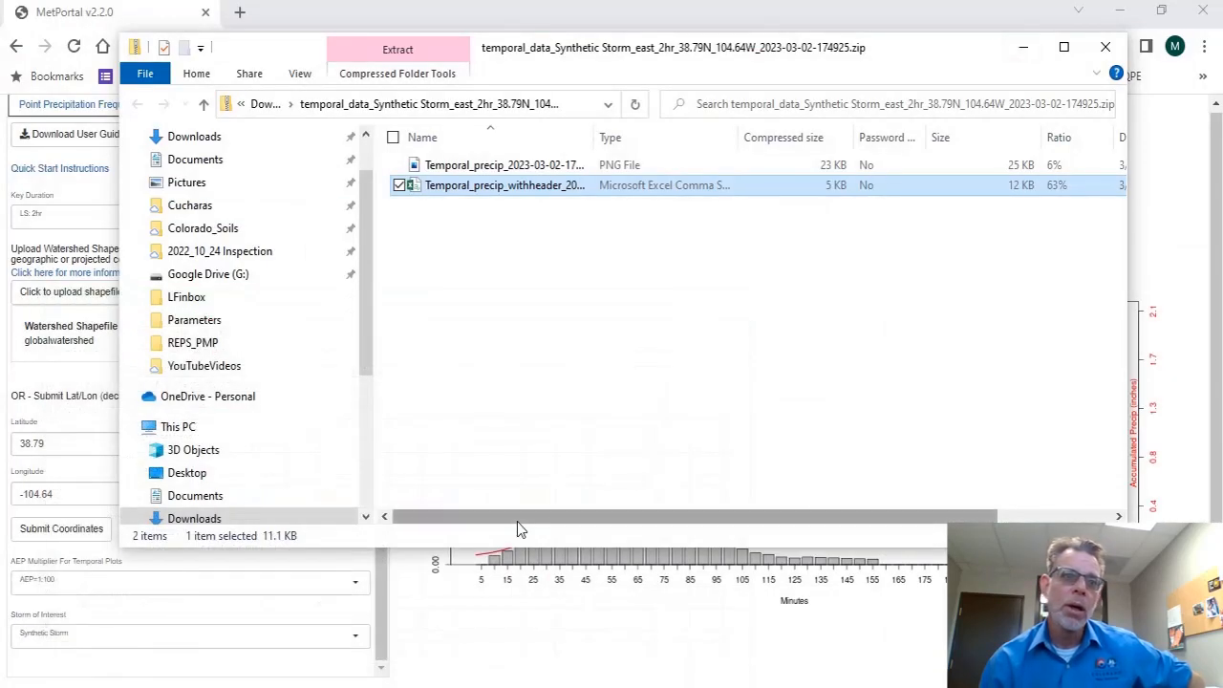
left_click(1014, 40)
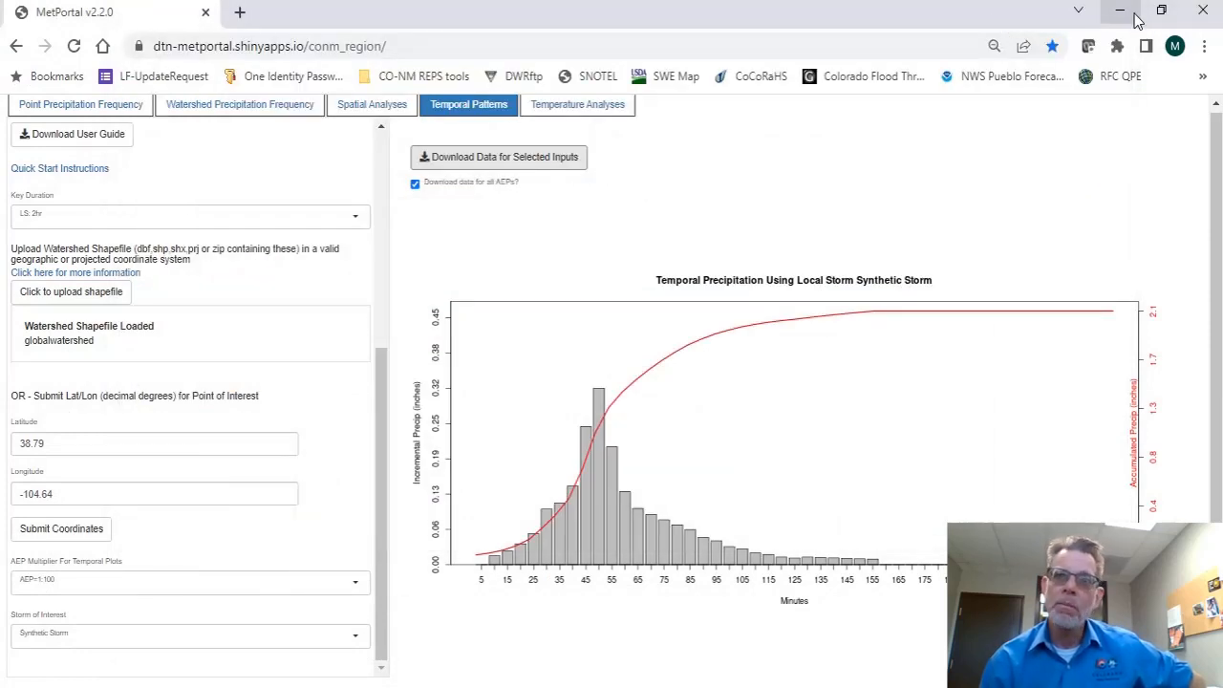
left_click(1202, 15)
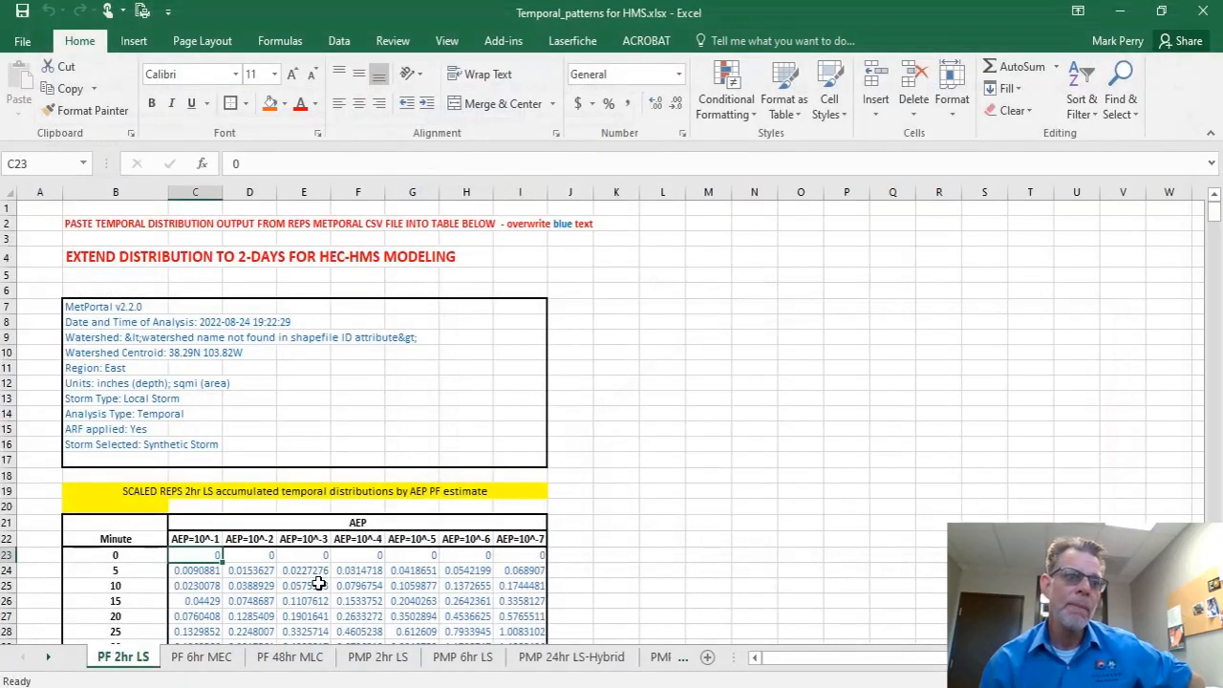
Copy the accumulation values D13:J61, 10yr through 10000000yr, from the Temporal_precip_withheader_2022-08-24-190314.xlsx workbook
scroll(318, 585, "down", 2)
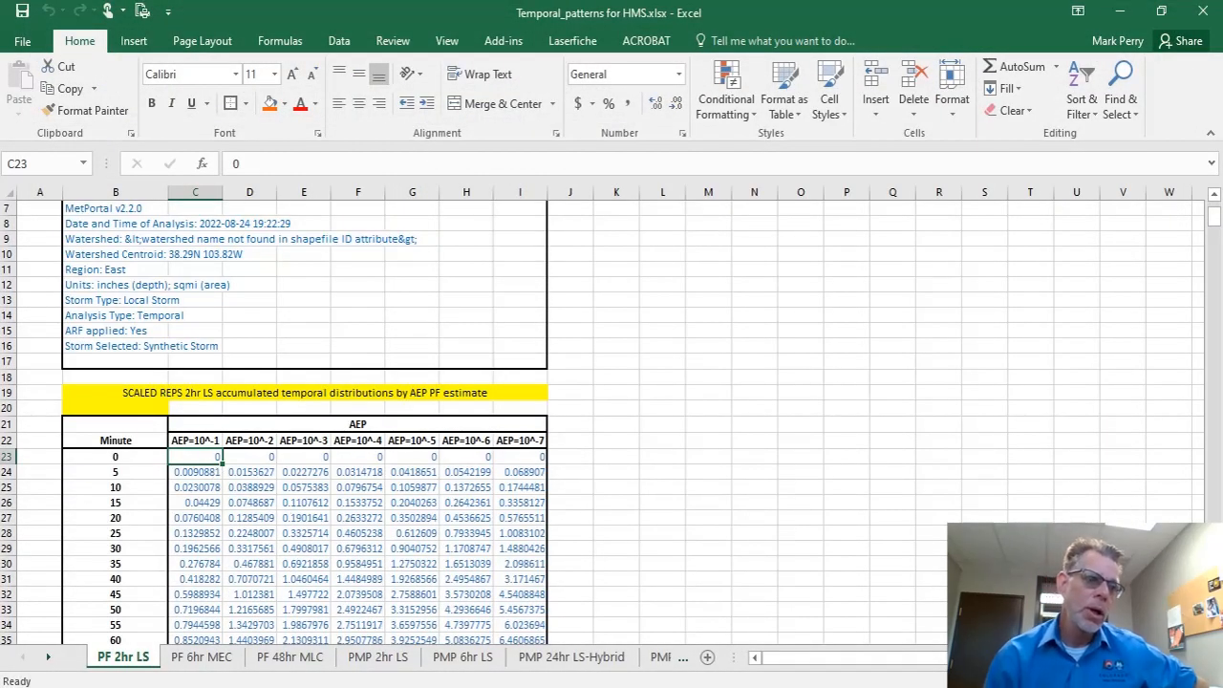
mouse_move(83, 680)
left_click(382, 650)
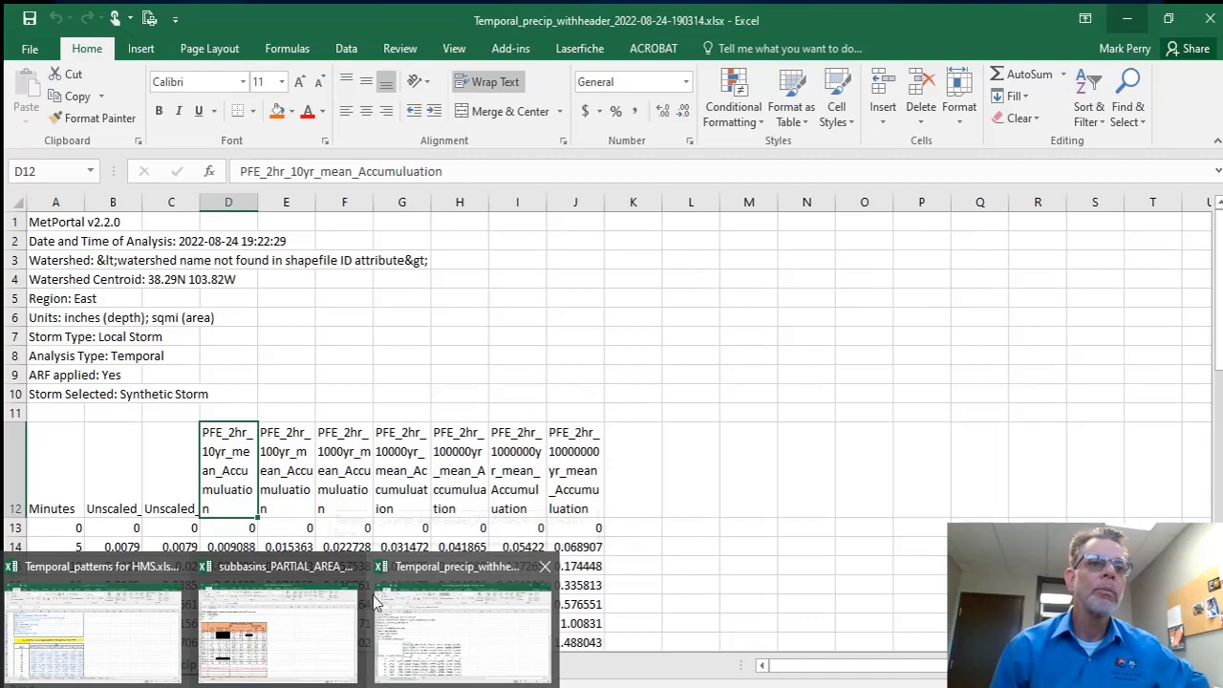
left_click(378, 604)
left_click(231, 522)
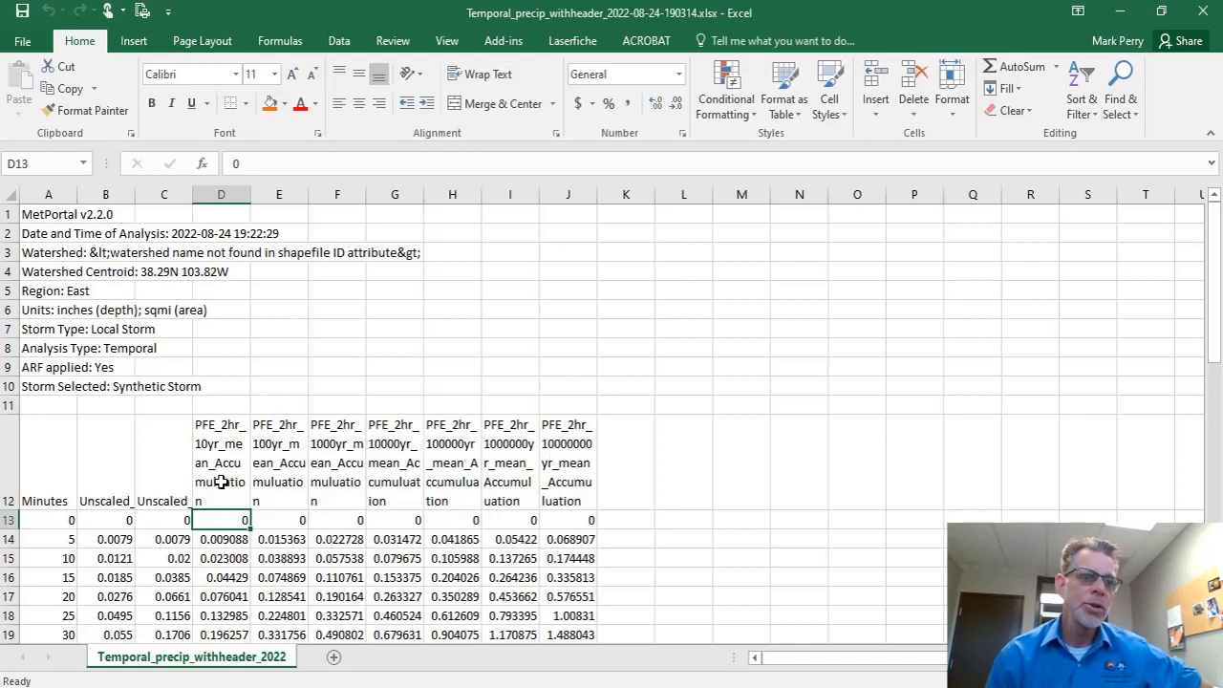
left_click_drag(230, 522, 545, 617)
right_click(493, 520)
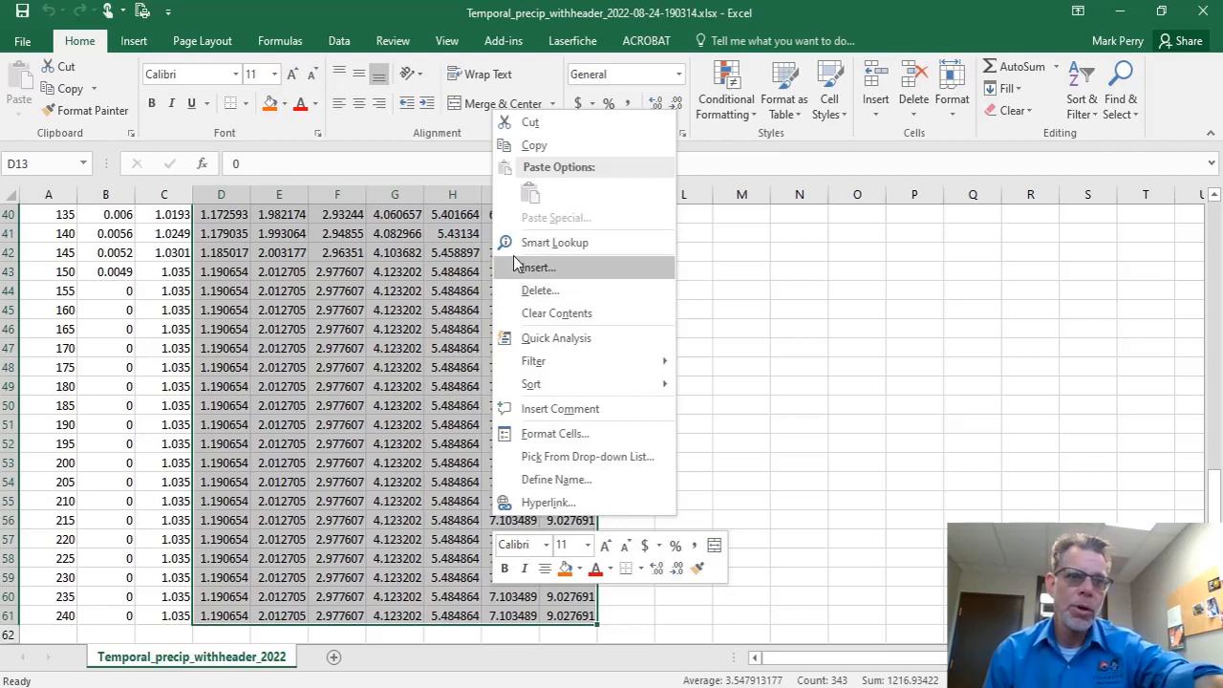
left_click(546, 146)
scroll(485, 271, "up", 11)
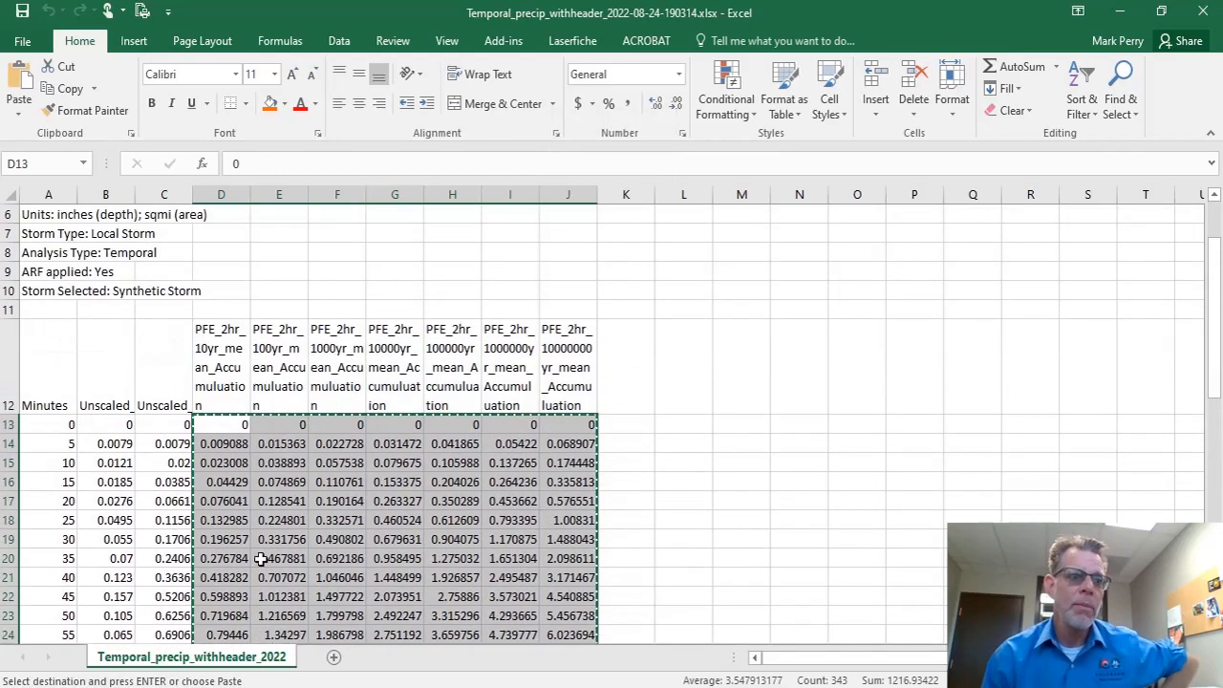
Paste the copied accumulations as values into the PF 2hr LS table of Temporal_patterns for HMS.xlsx, starting at C23
left_click(84, 686)
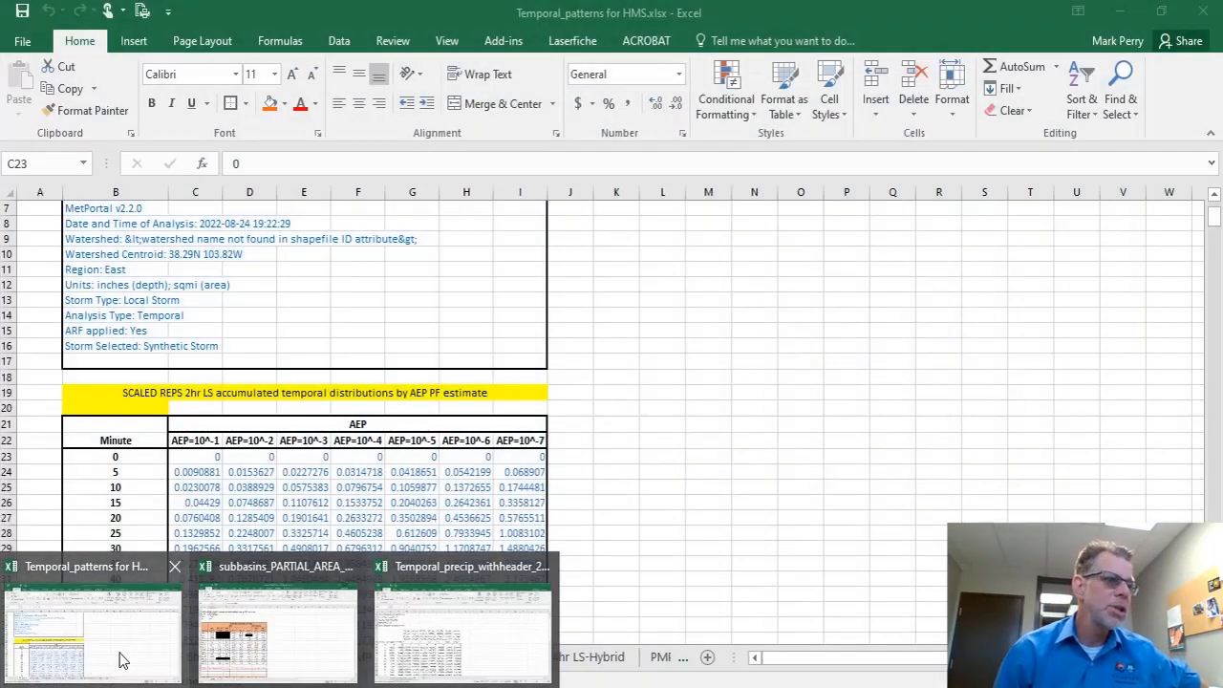
left_click(124, 659)
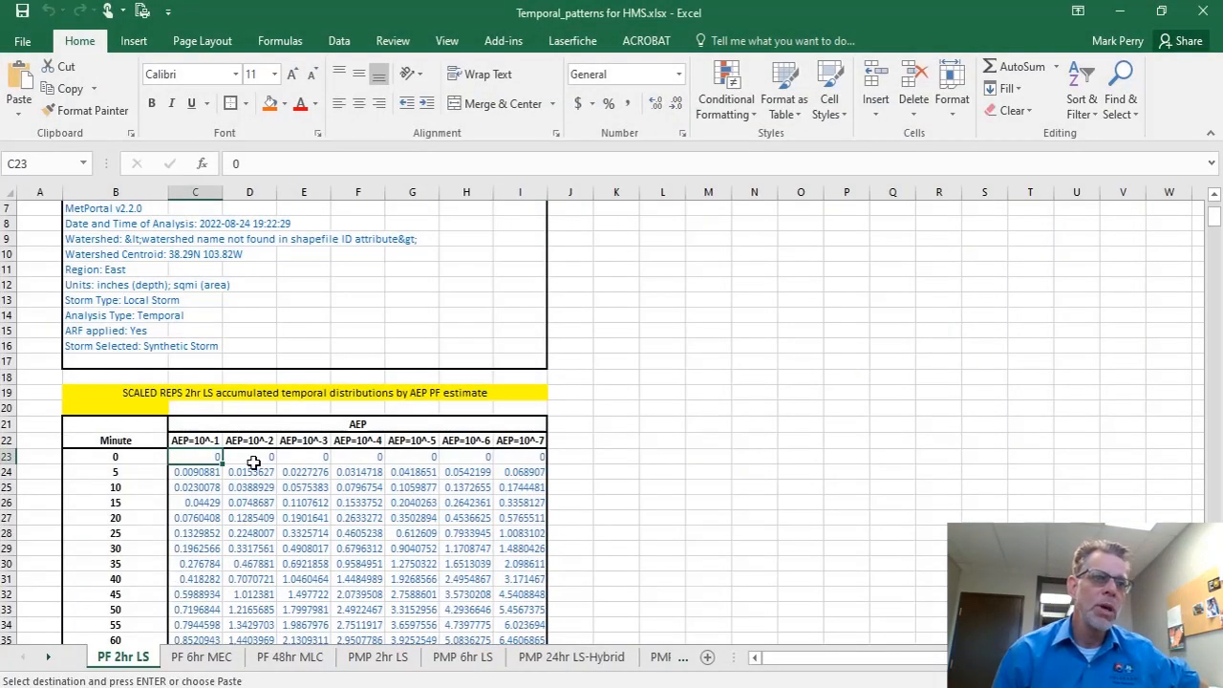
scroll(251, 387, "down", 2)
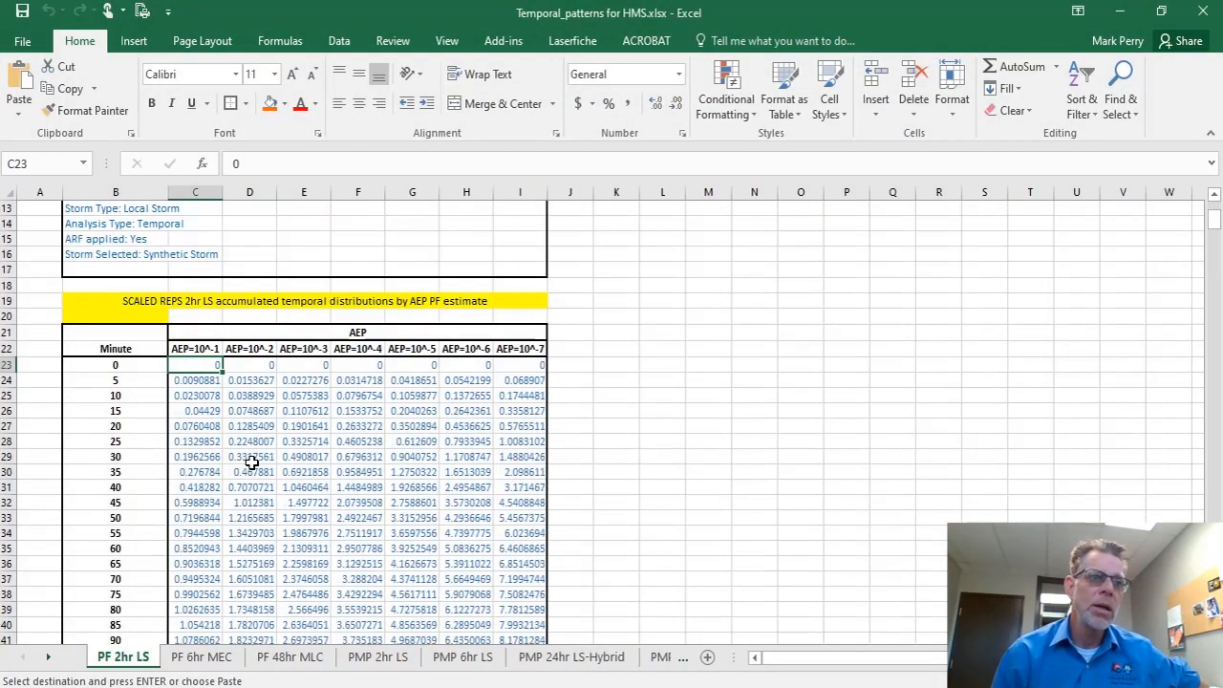
left_click(205, 380)
left_click(194, 367)
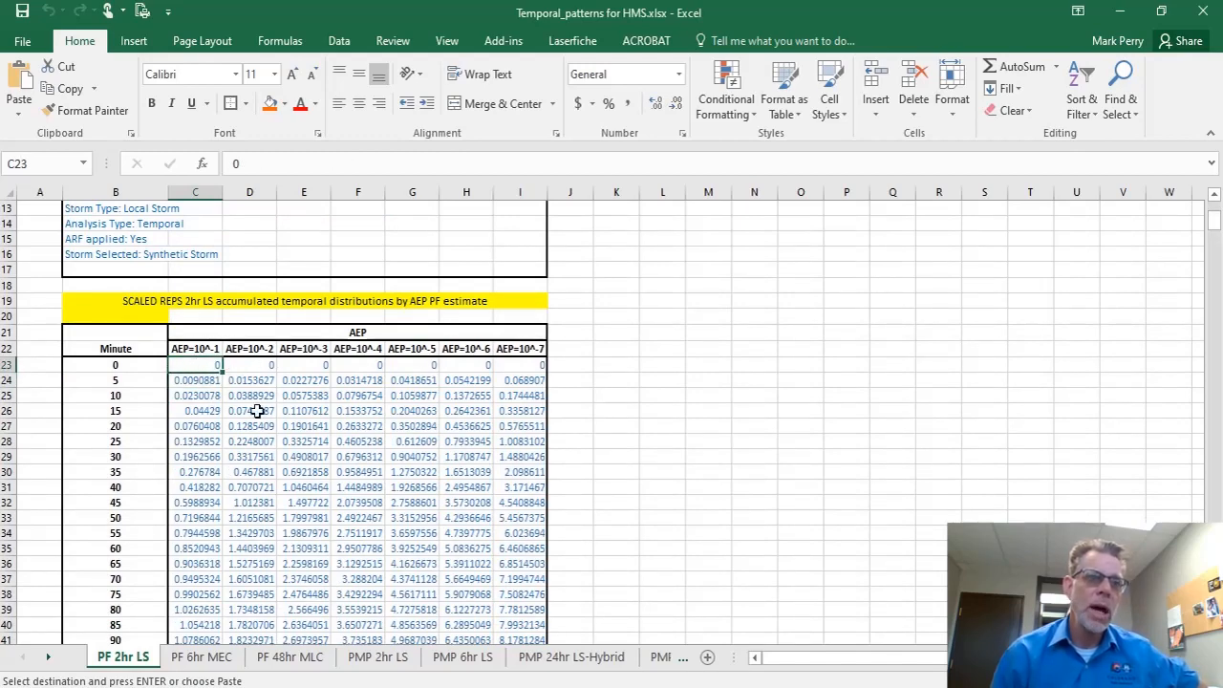
scroll(515, 227, "up", 4)
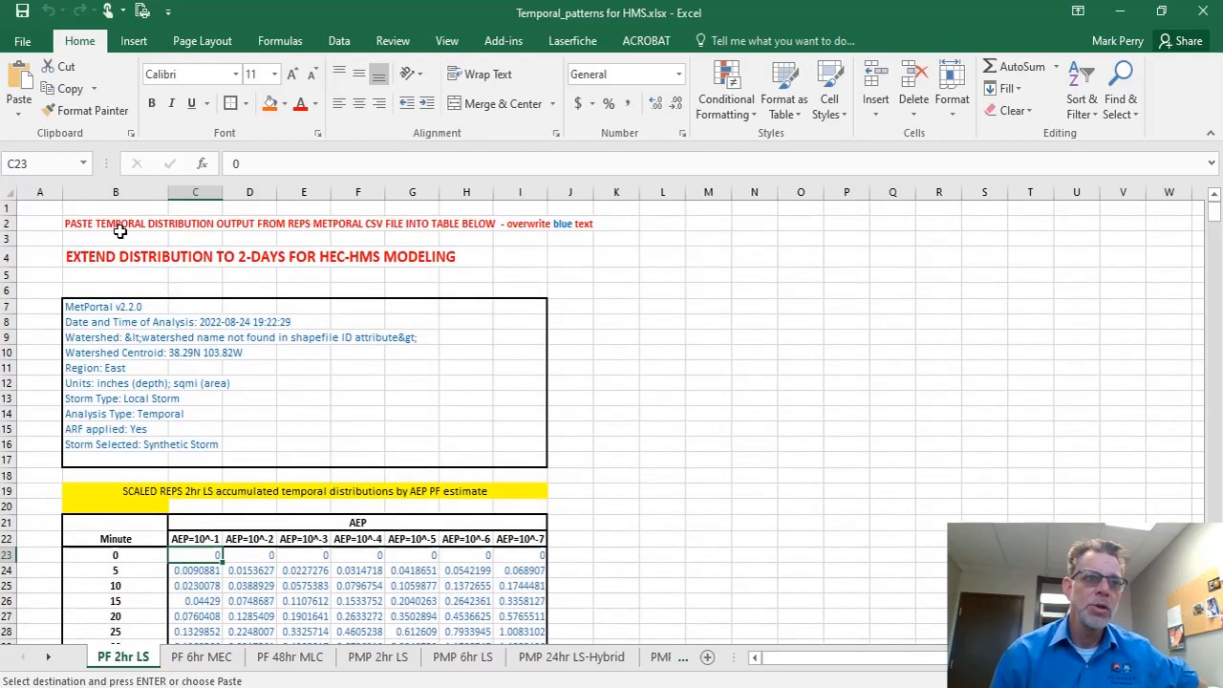
scroll(99, 511, "down", 4)
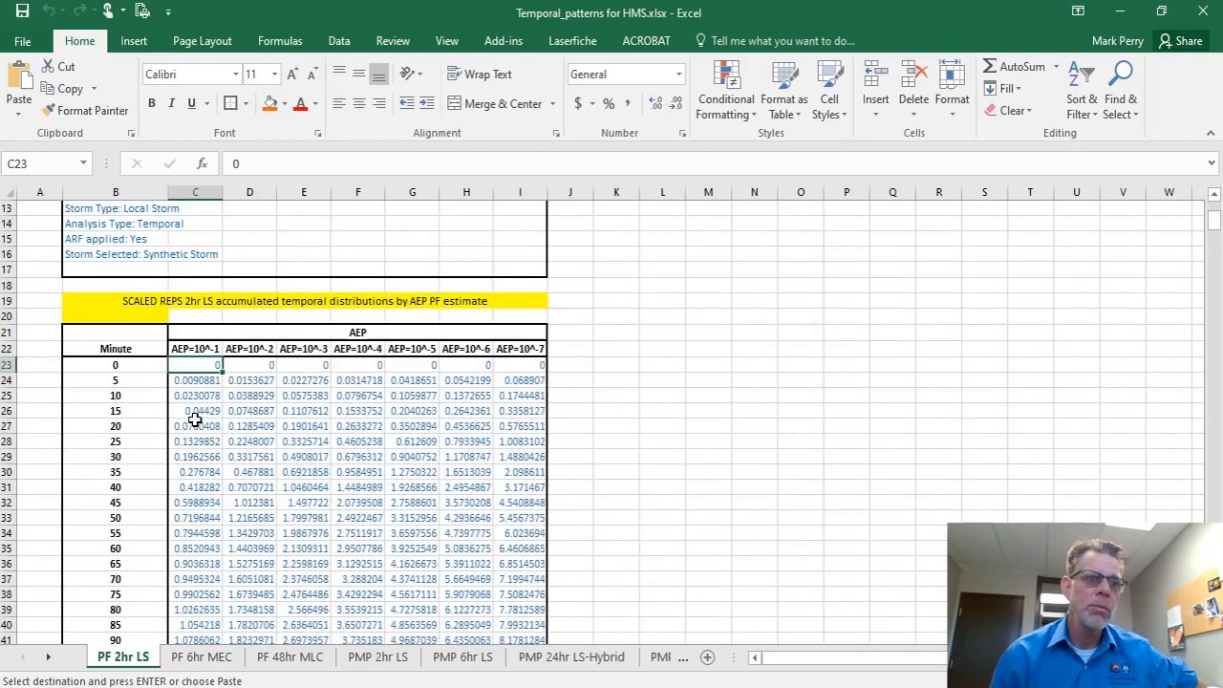
right_click(195, 369)
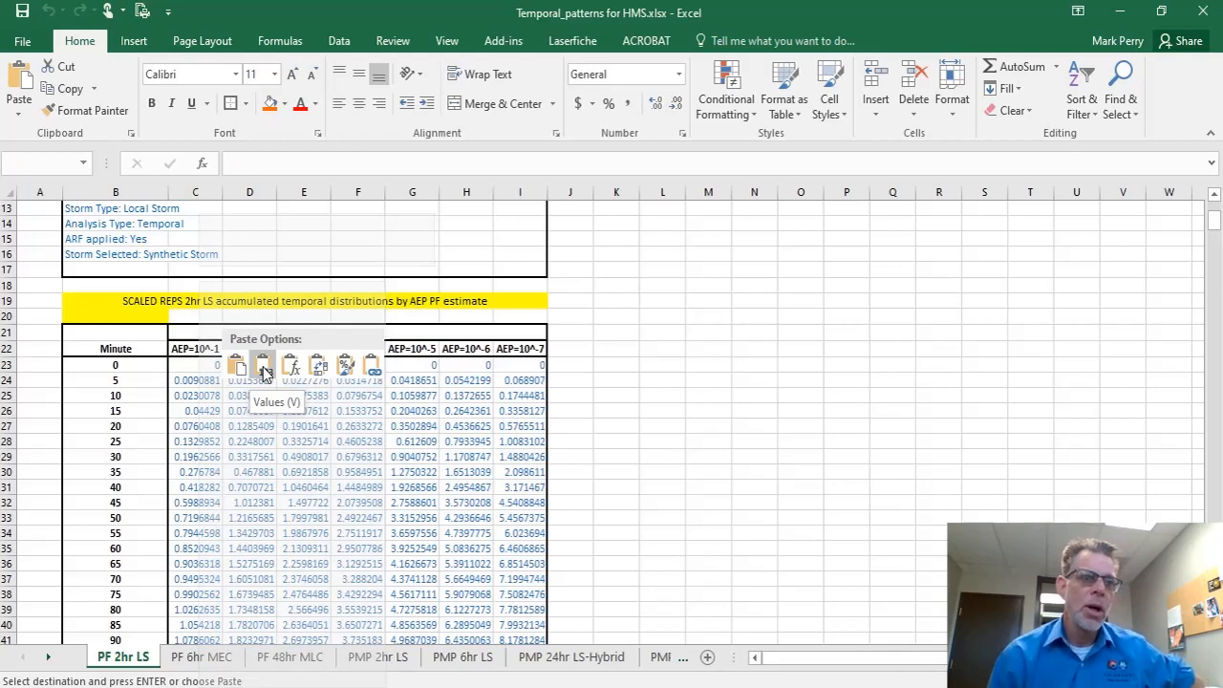
left_click(265, 373)
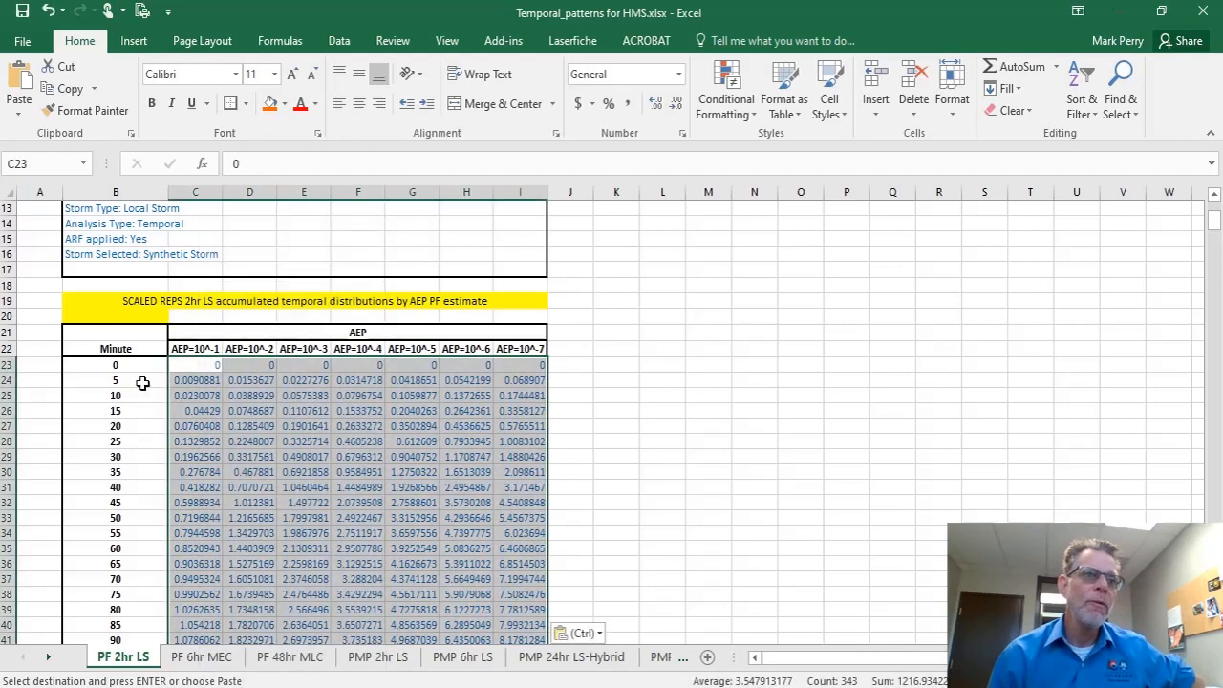
Review the pasted PF 2hr LS table at the 120-minute key duration and the extended rows beyond 240 minutes
scroll(183, 414, "down", 8)
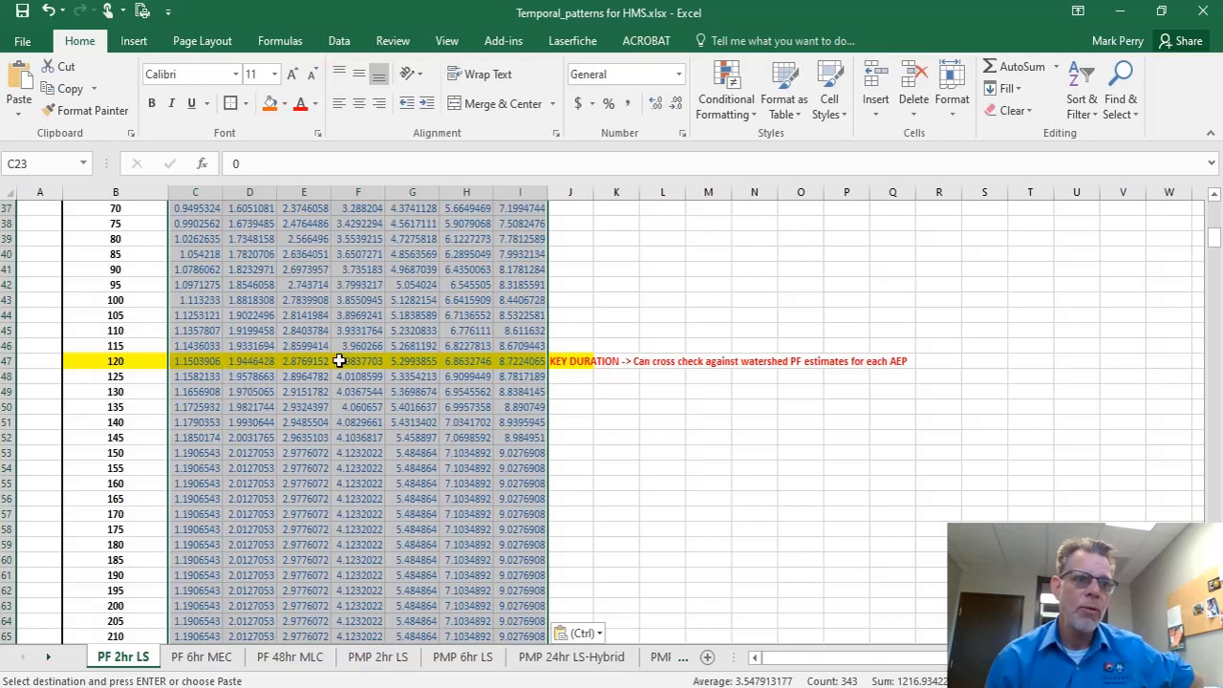
scroll(461, 429, "down", 7)
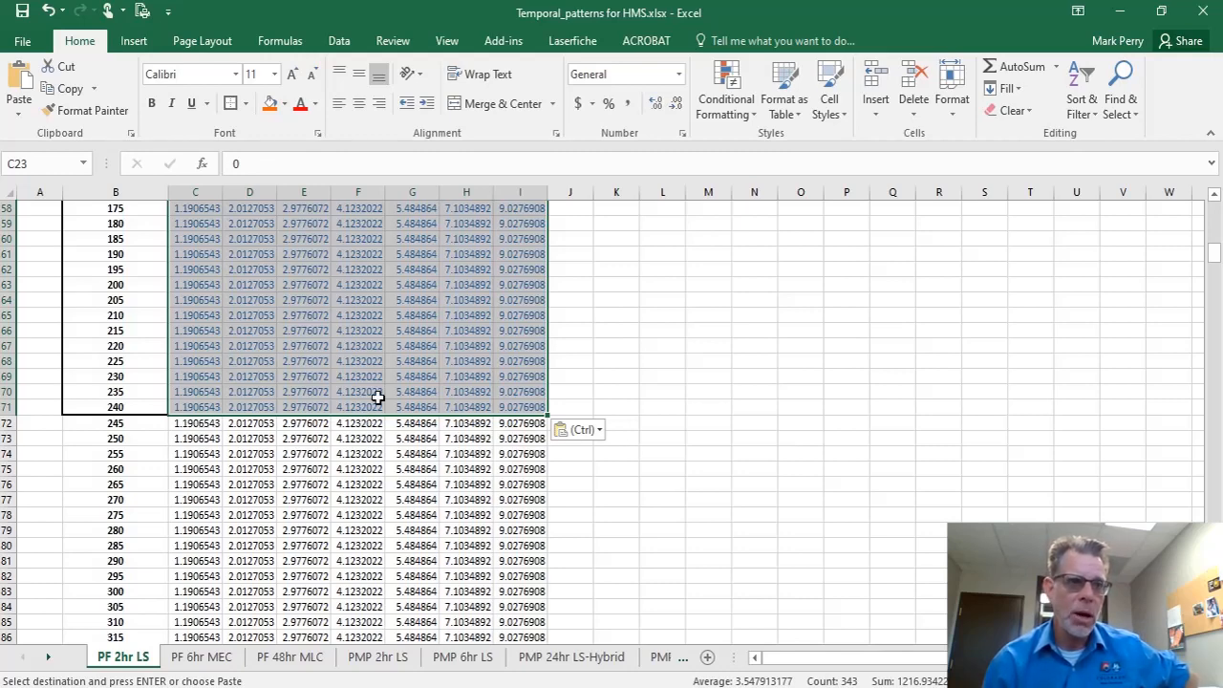
scroll(219, 475, "down", 20)
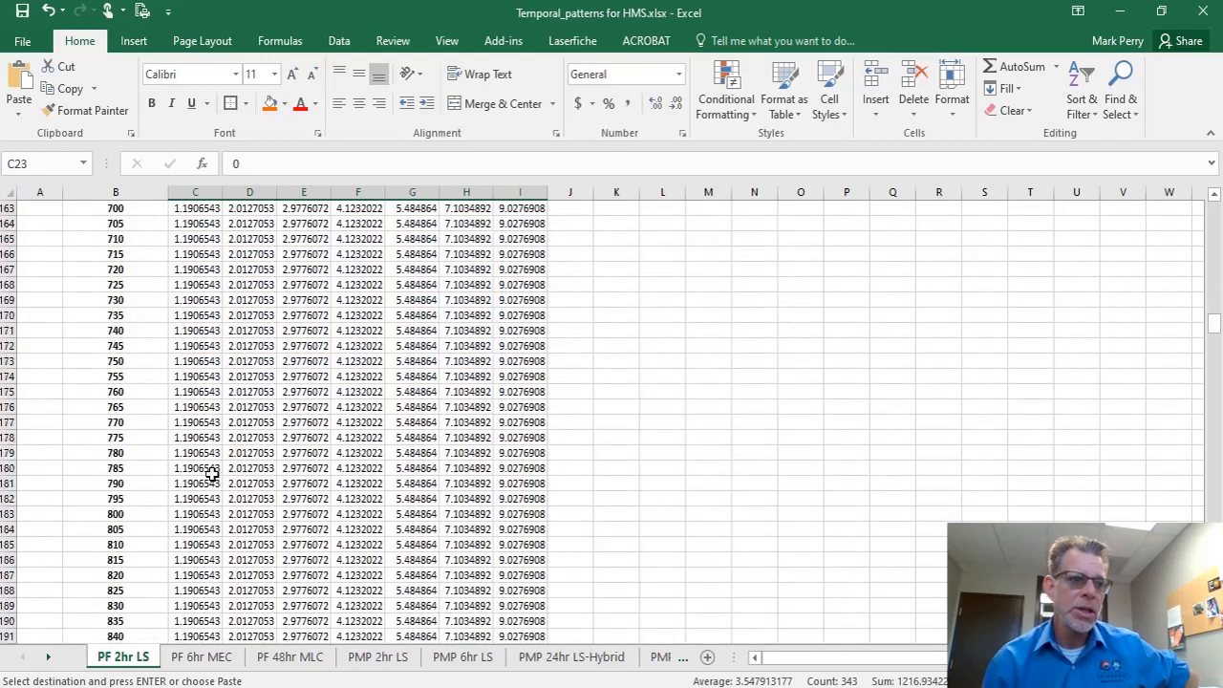
scroll(208, 475, "down", 20)
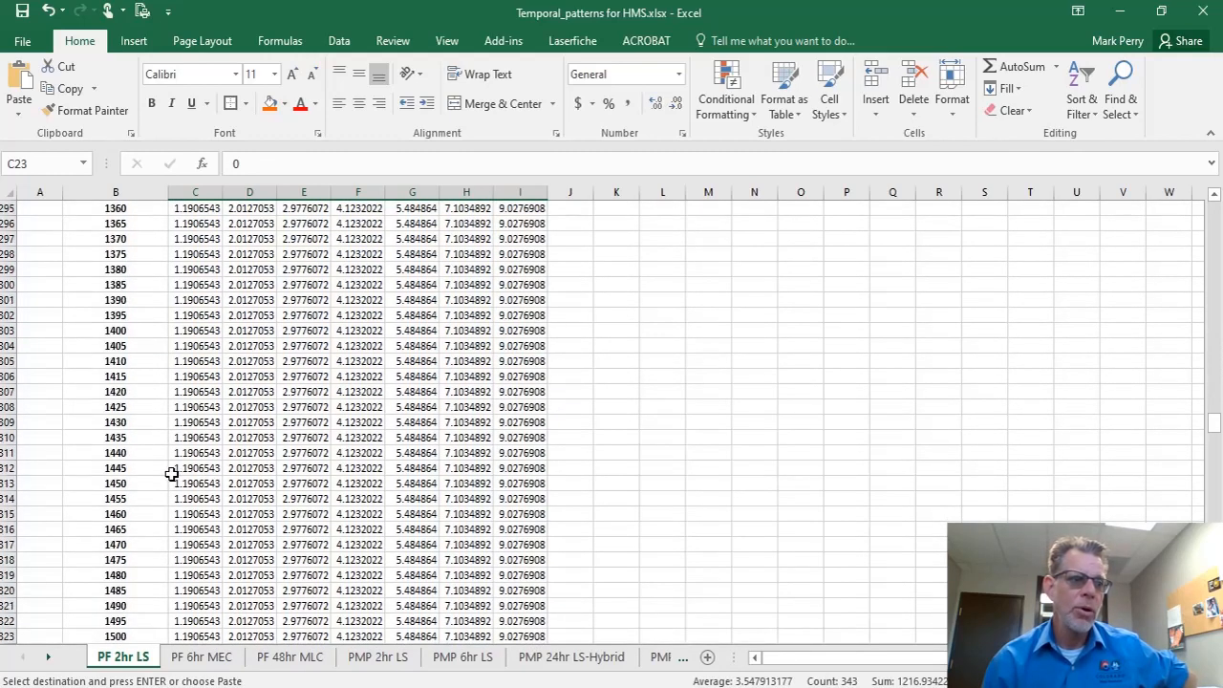
left_click_drag(1204, 429, 1212, 205)
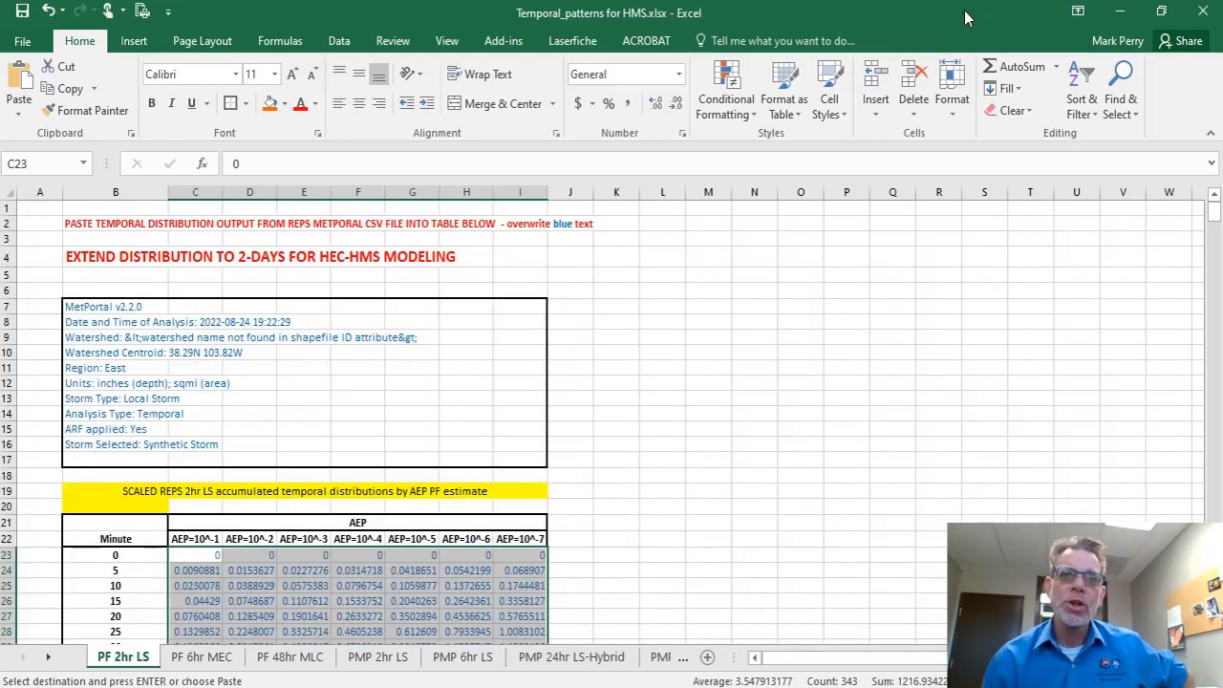
Close the Temporal_precip_withheader workbook without keeping the clipboard data, and minimize the 2hrLS folder window
key("alt+Tab")
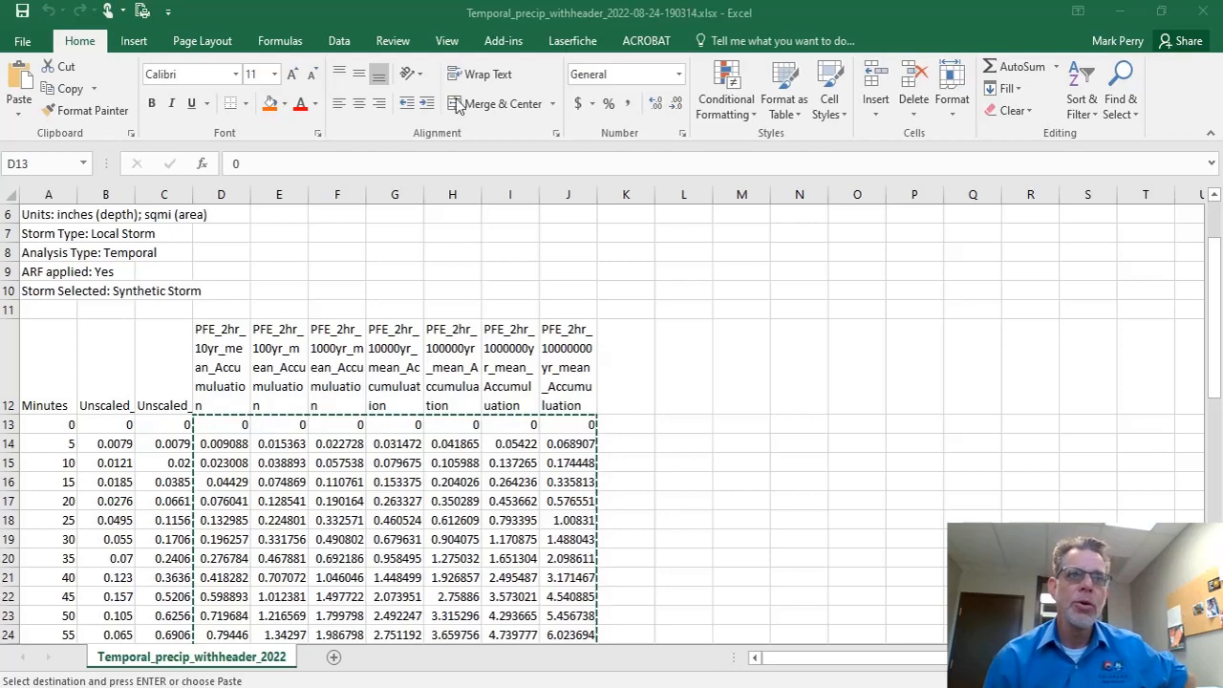
key("ctrl+v")
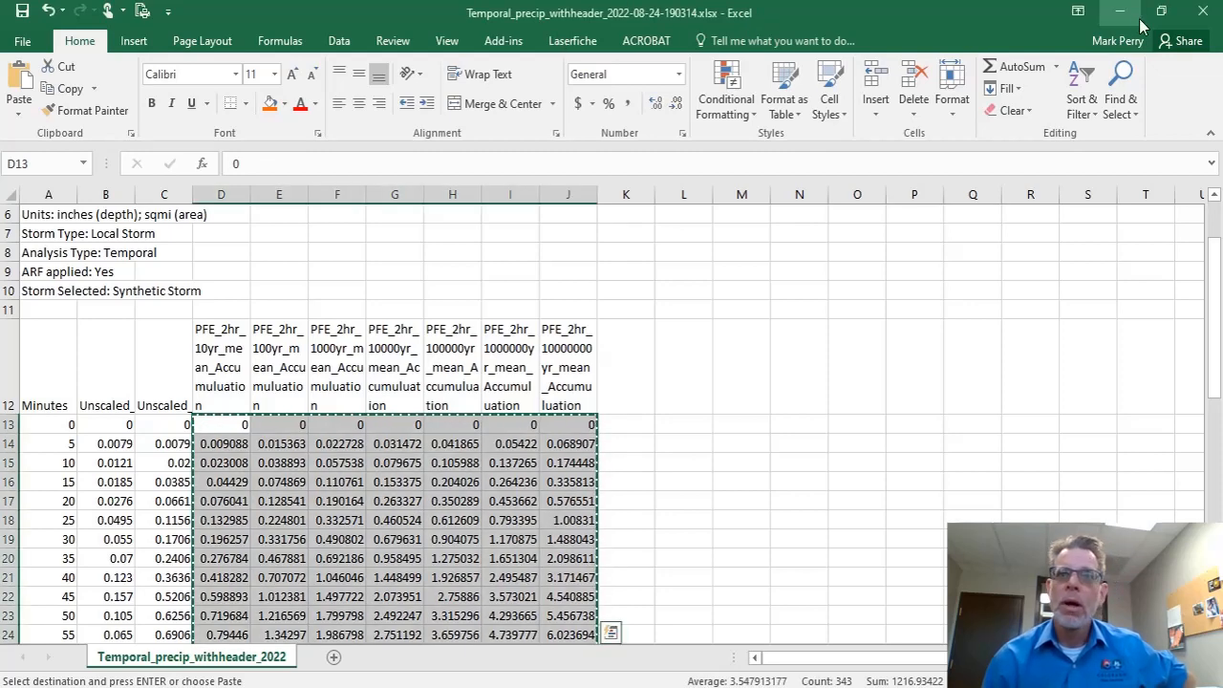
left_click(1202, 17)
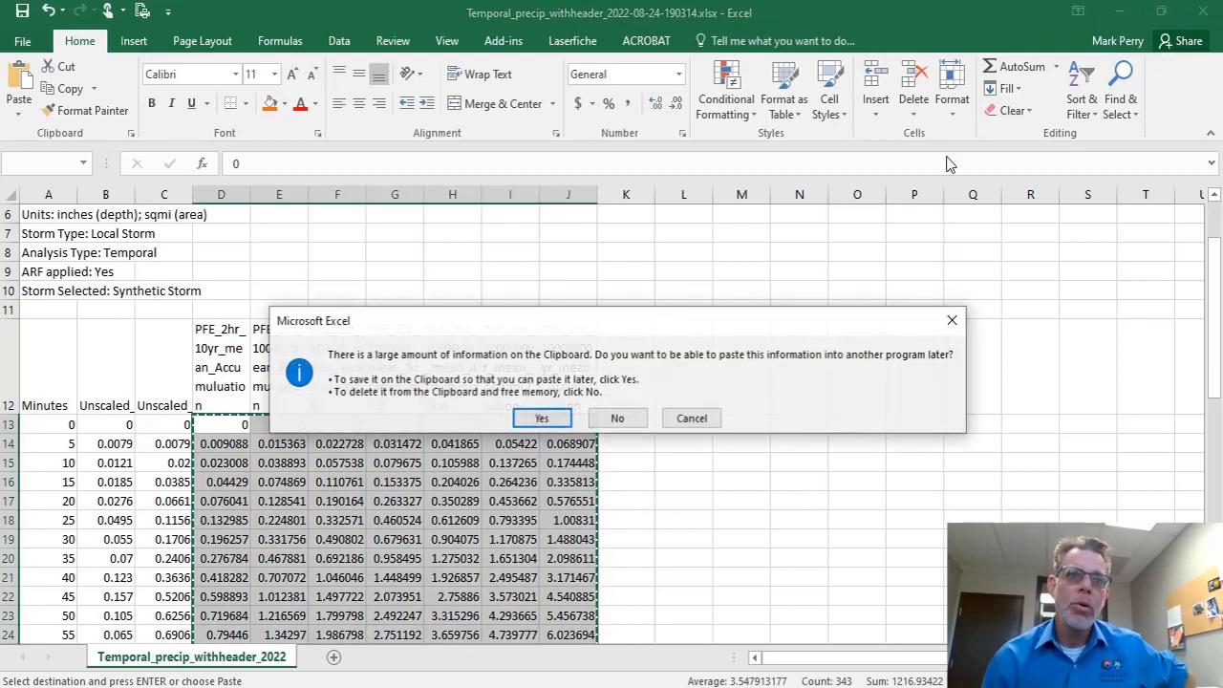
left_click(613, 418)
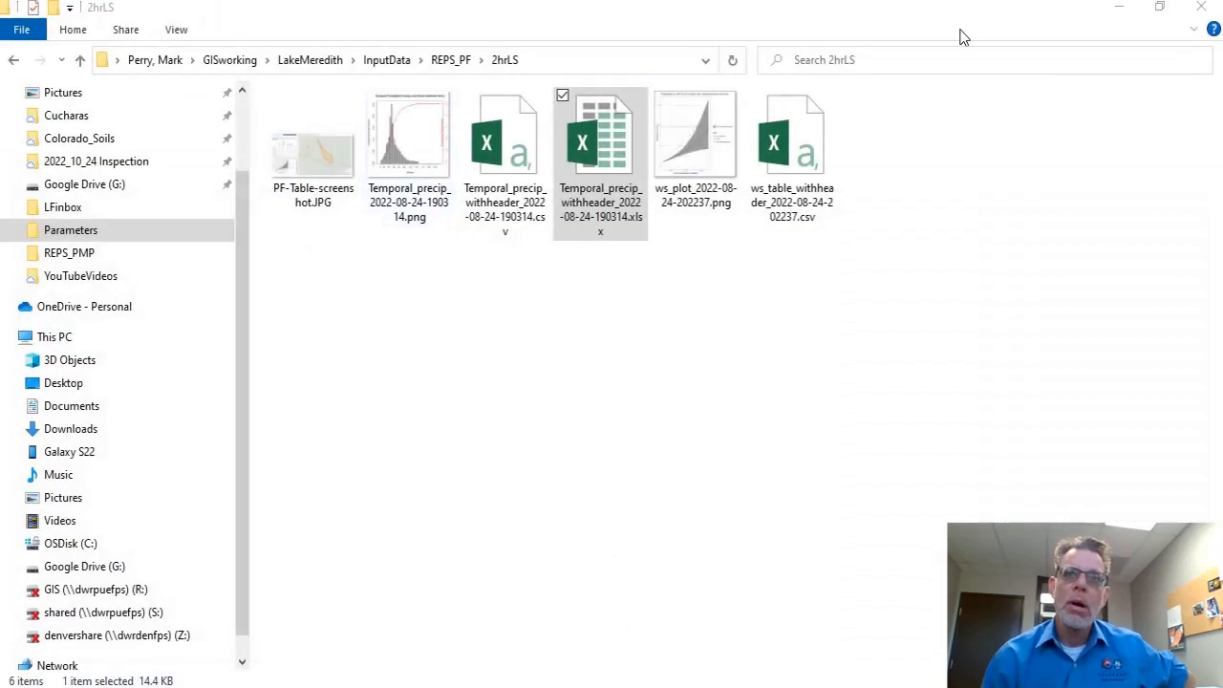
left_click(1120, 7)
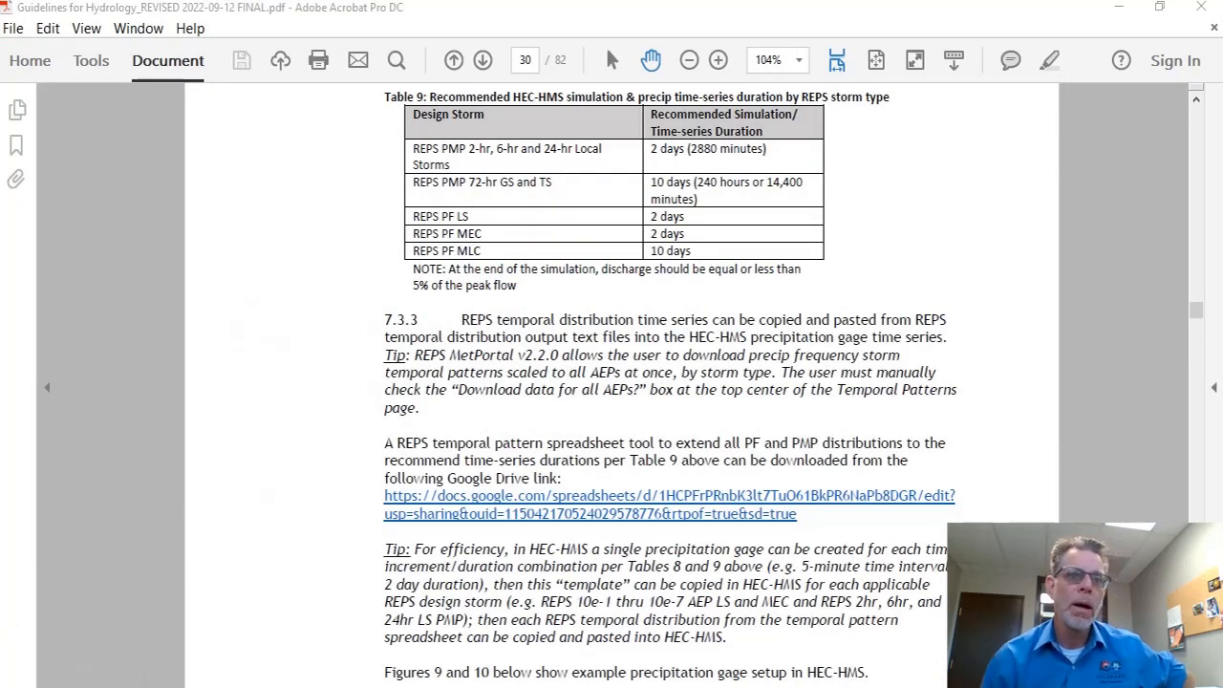
Read the hydrology guidelines on Tables 8 and 9 and the precipitation gage template tip, highlighting the sentence about Figures 9 and 10
scroll(506, 457, "down", 5)
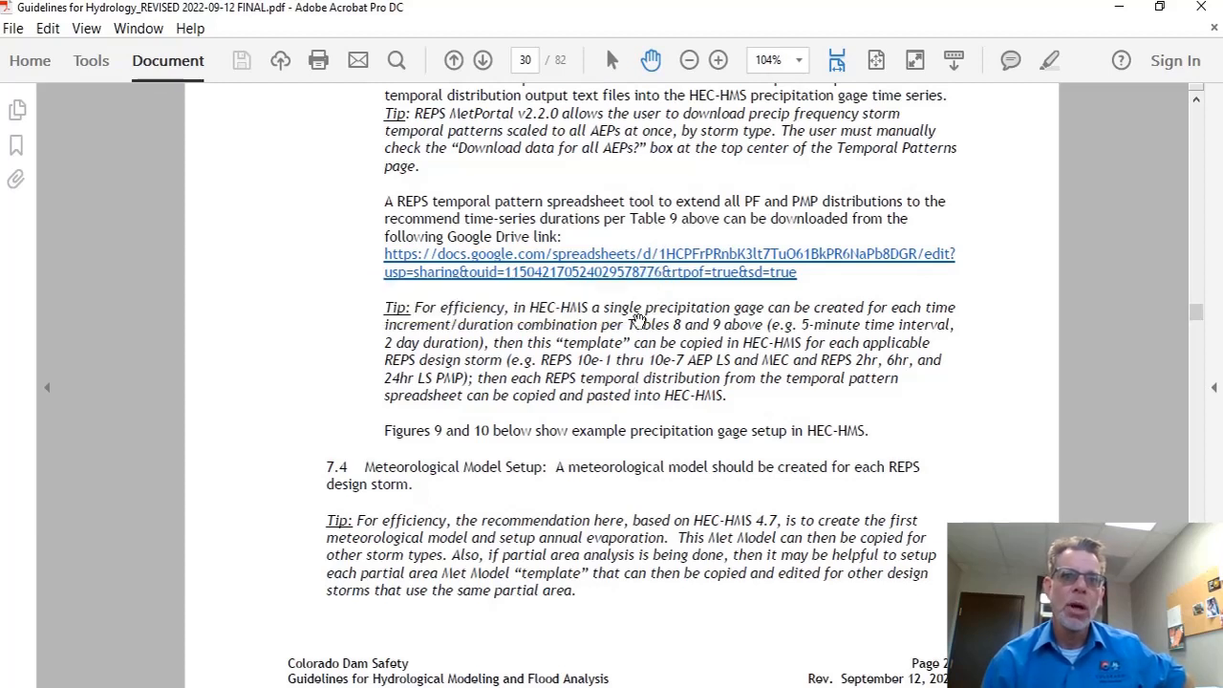
scroll(562, 459, "down", 2)
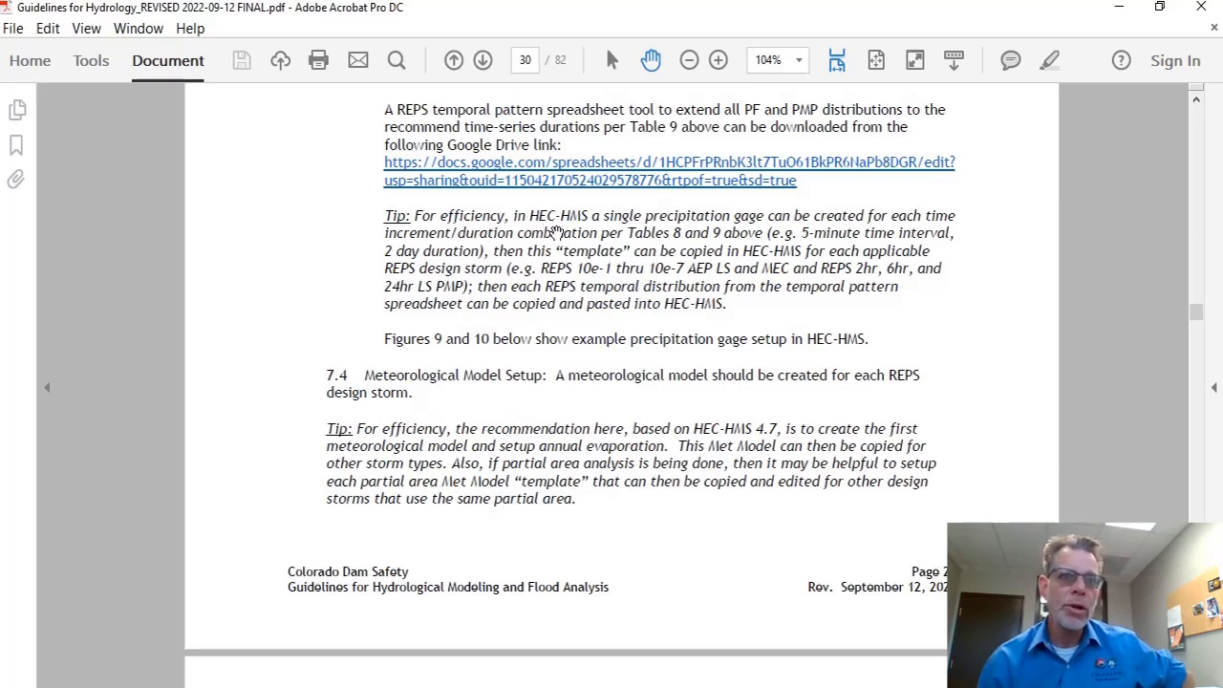
scroll(602, 296, "up", 4)
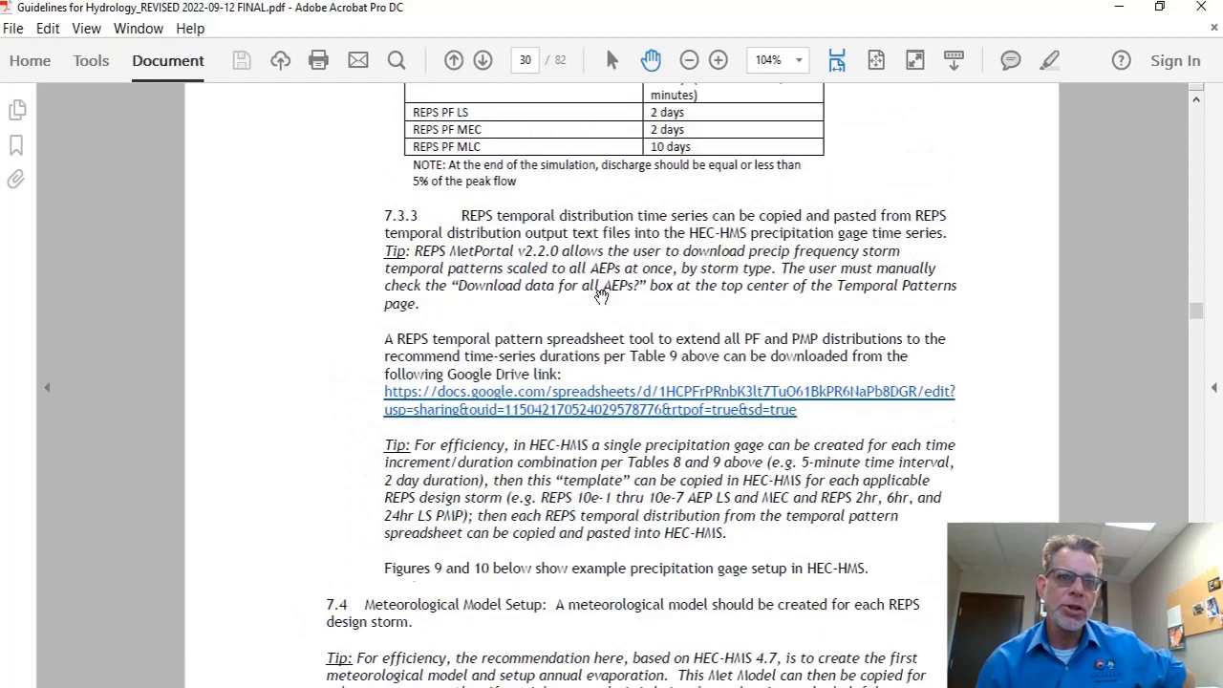
scroll(601, 296, "up", 15)
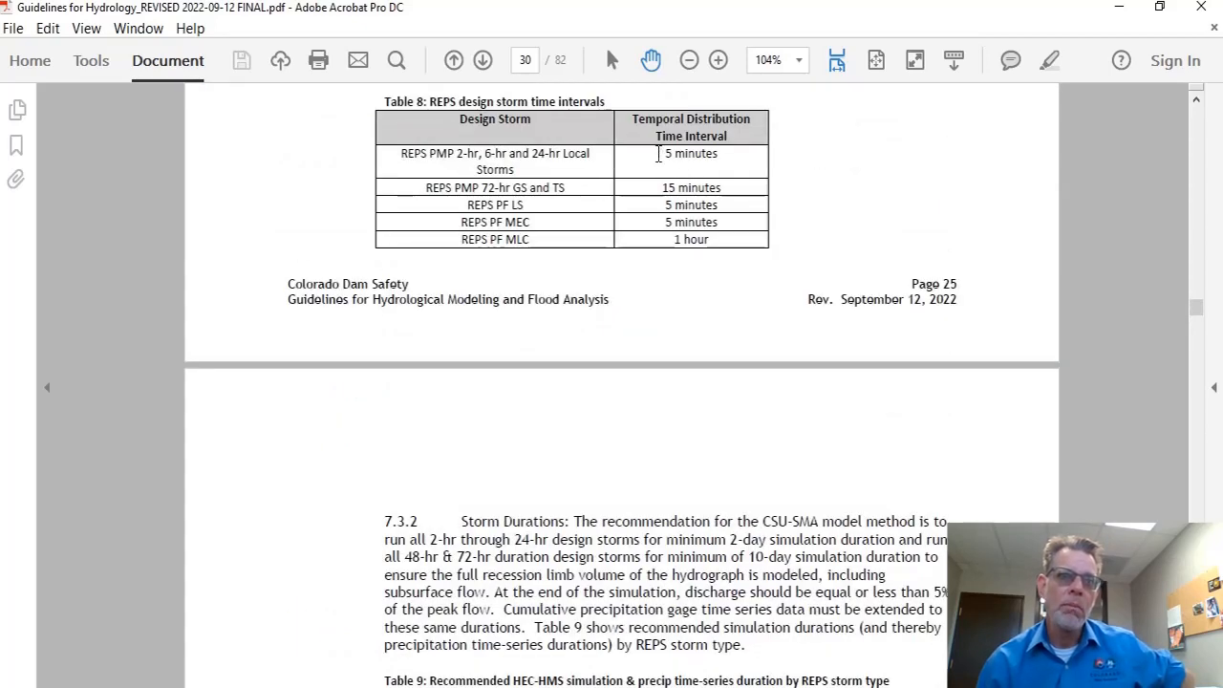
scroll(657, 318, "down", 5)
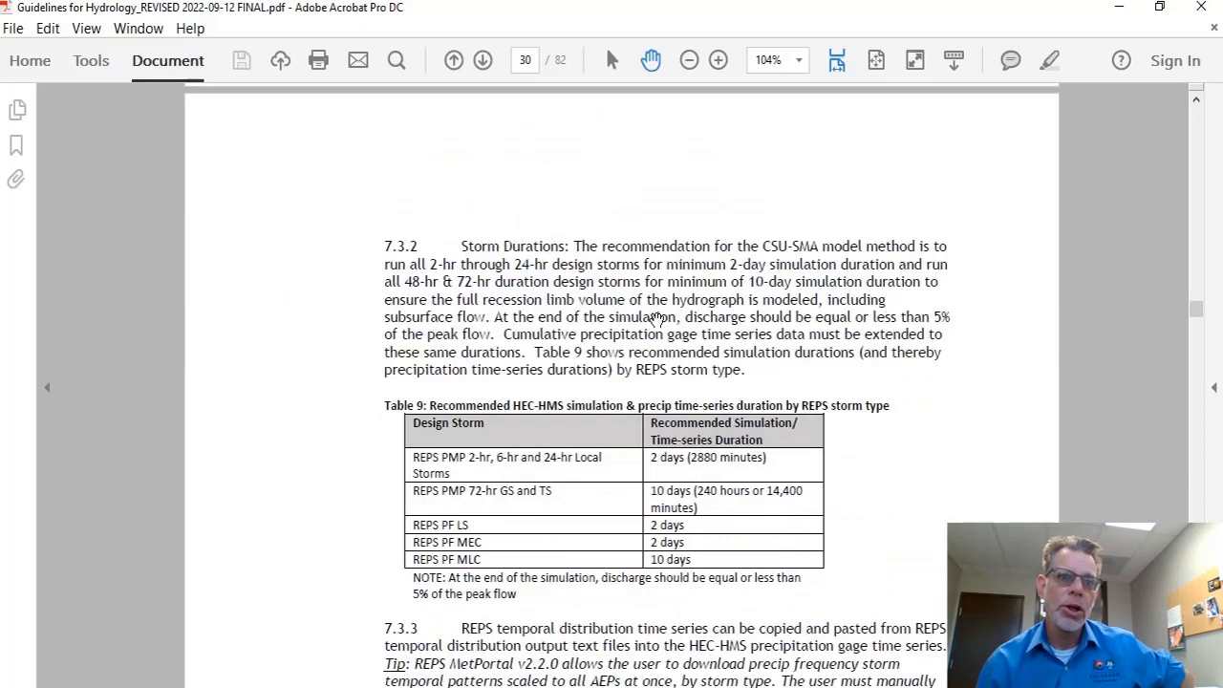
scroll(658, 318, "down", 11)
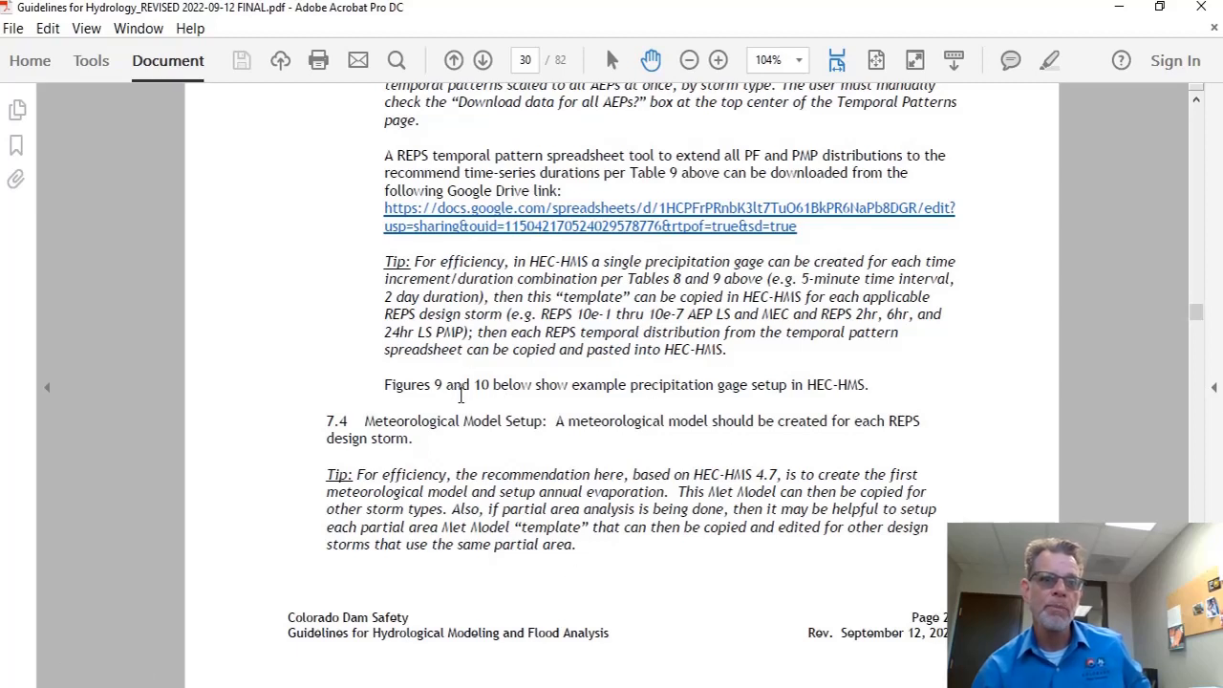
left_click_drag(415, 384, 848, 385)
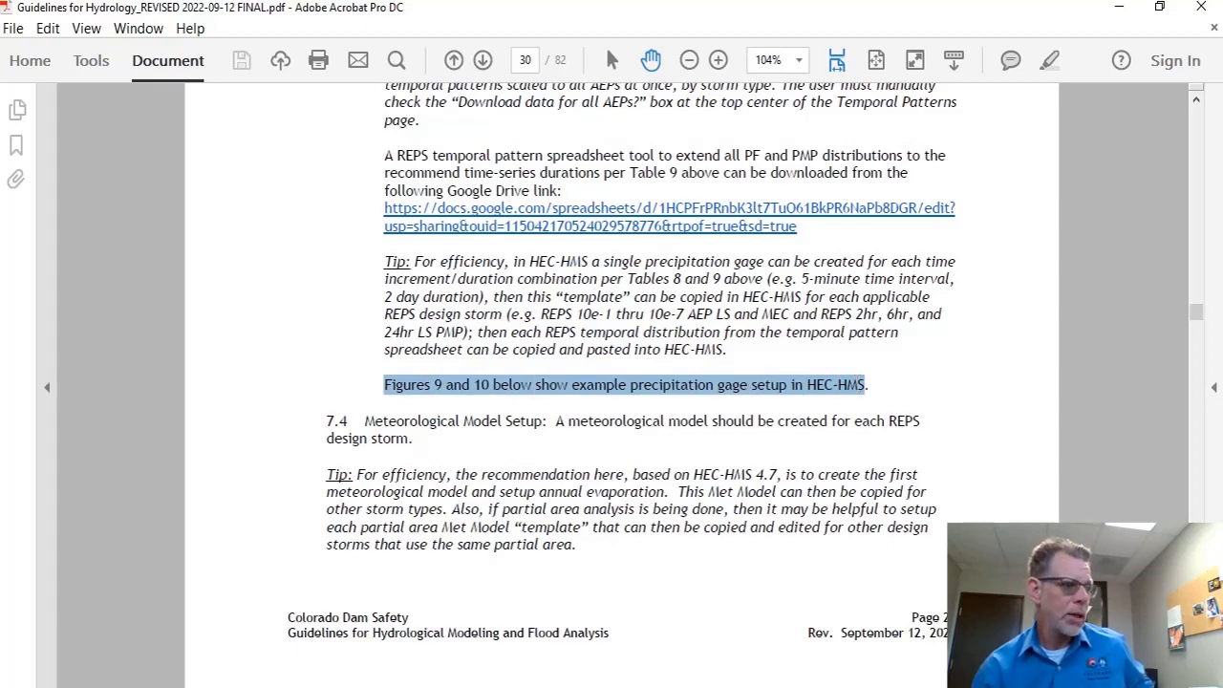
Switch to HEC-HMS and inspect the 02hrLS_1e-1AEP precipitation gage and its time window entry, then select the Precipitation Gages folder
key("alt+Tab")
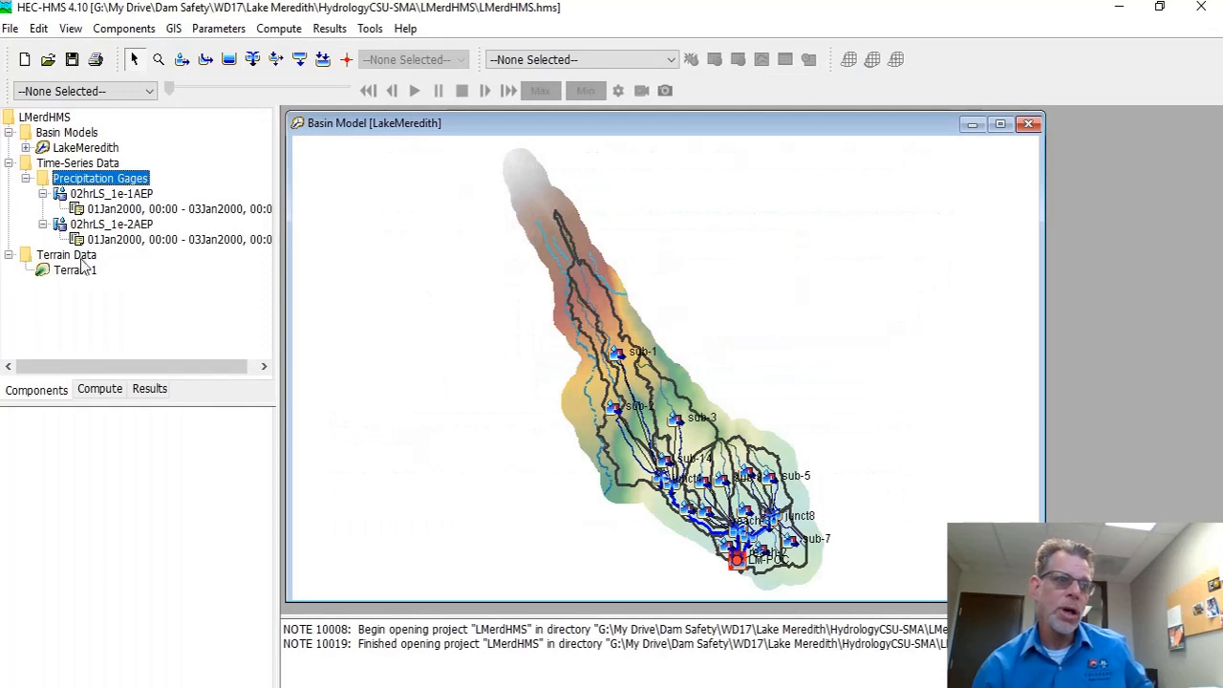
left_click(84, 195)
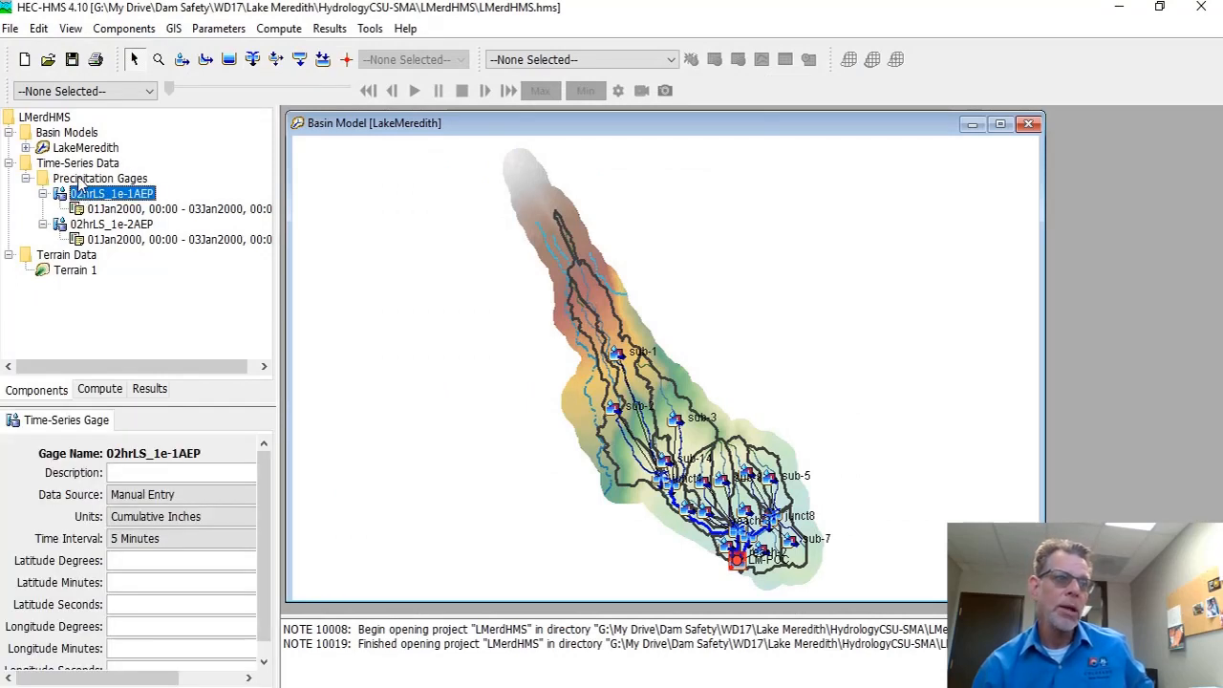
left_click(82, 181)
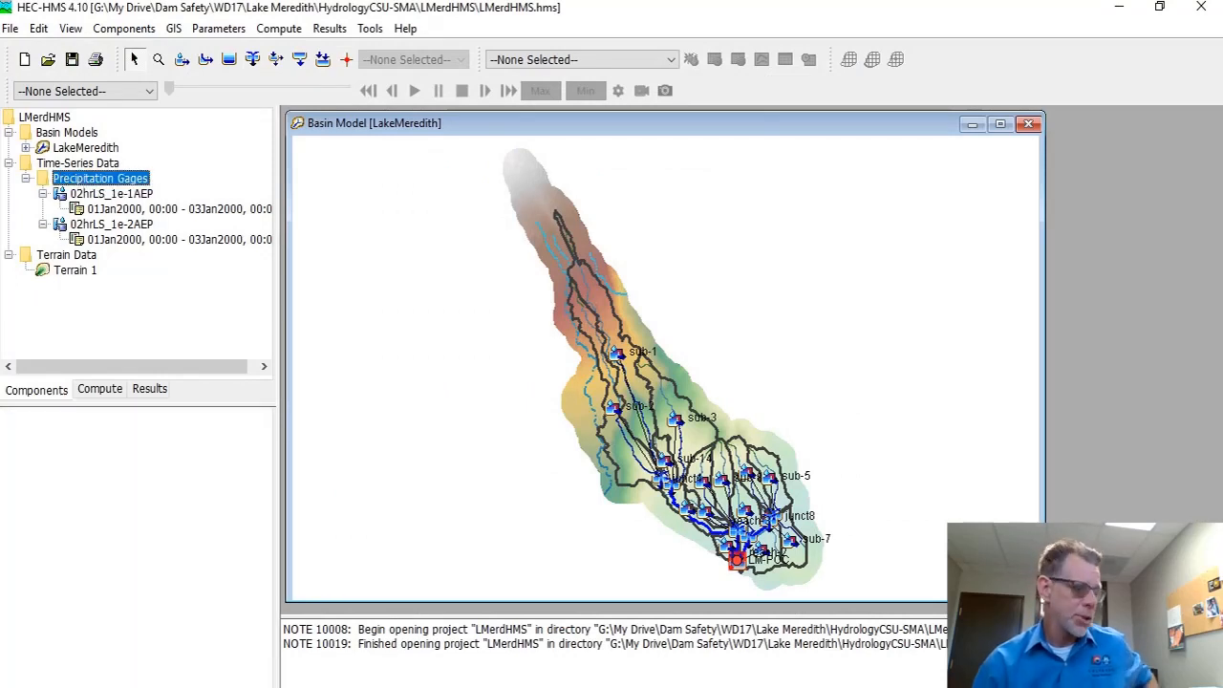
left_click(133, 209)
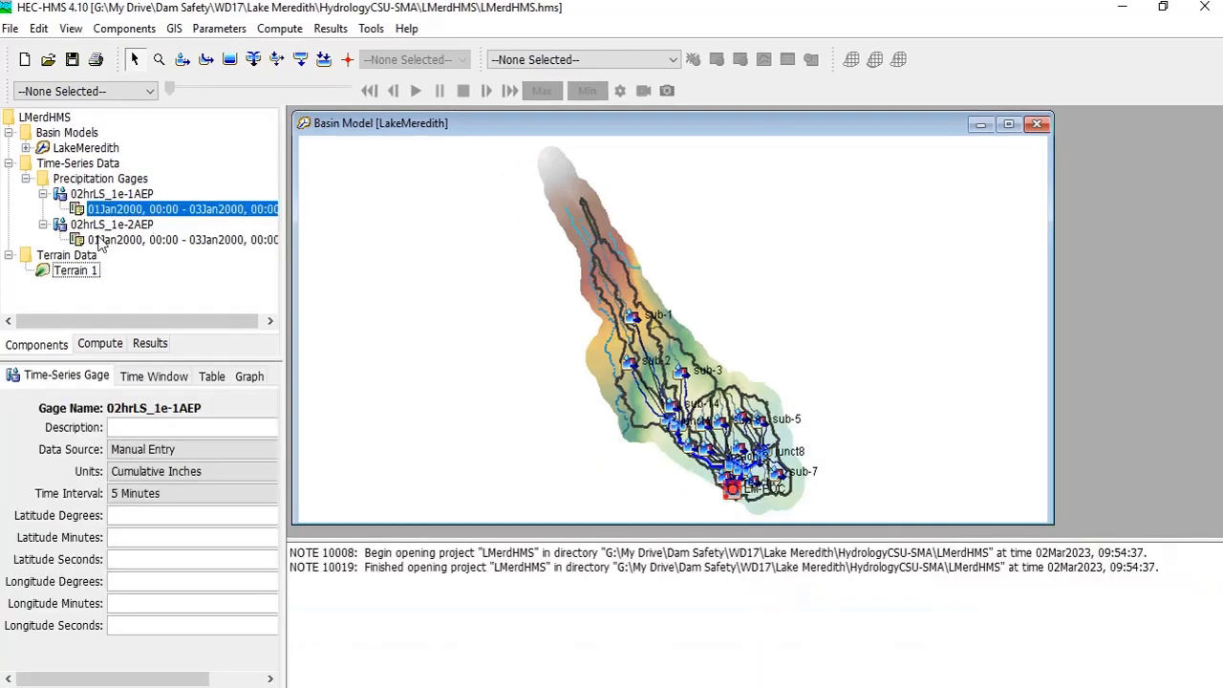
left_click(88, 179)
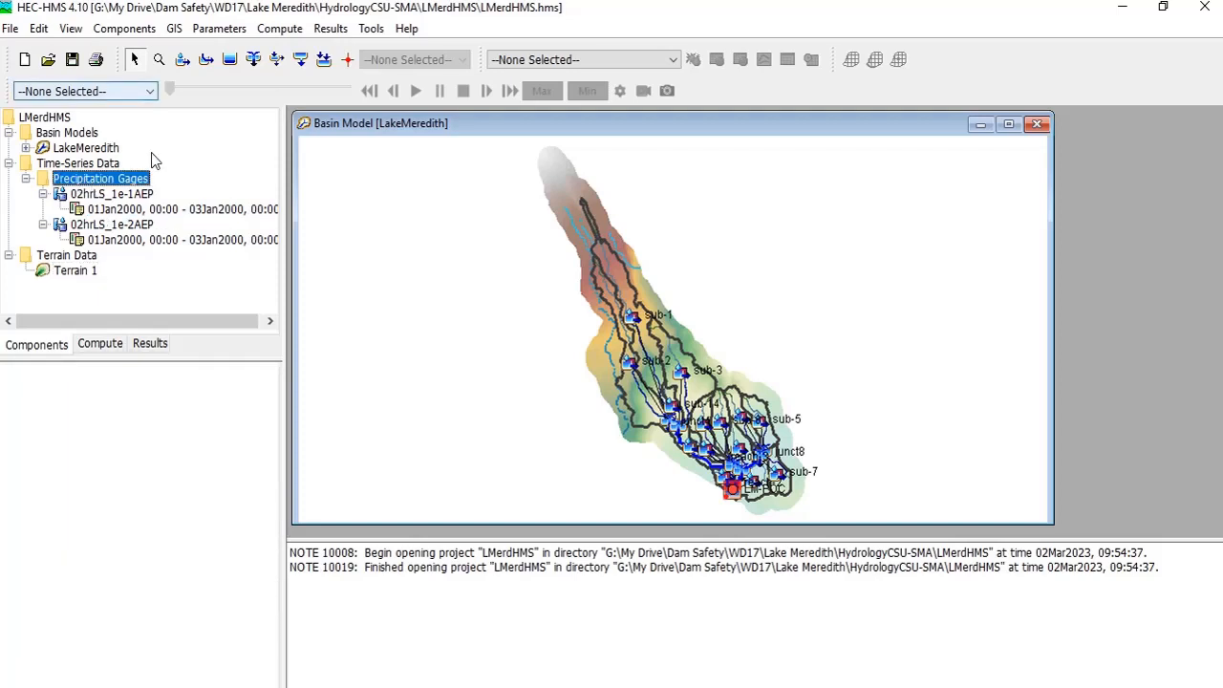
Rename the 02hrLS_1e-1AEP precipitation gage to 02hrLS_10e-1AEP, dismiss the resulting dialog, and expand the renamed gage's entry
left_click(100, 195)
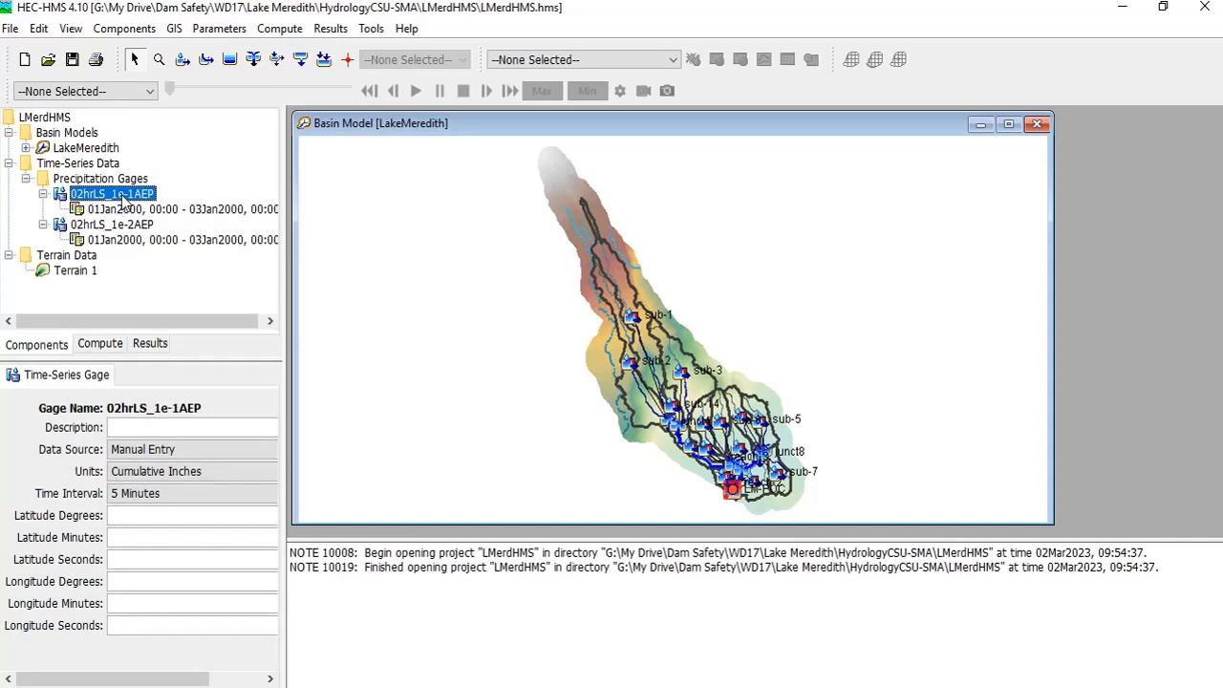
right_click(123, 199)
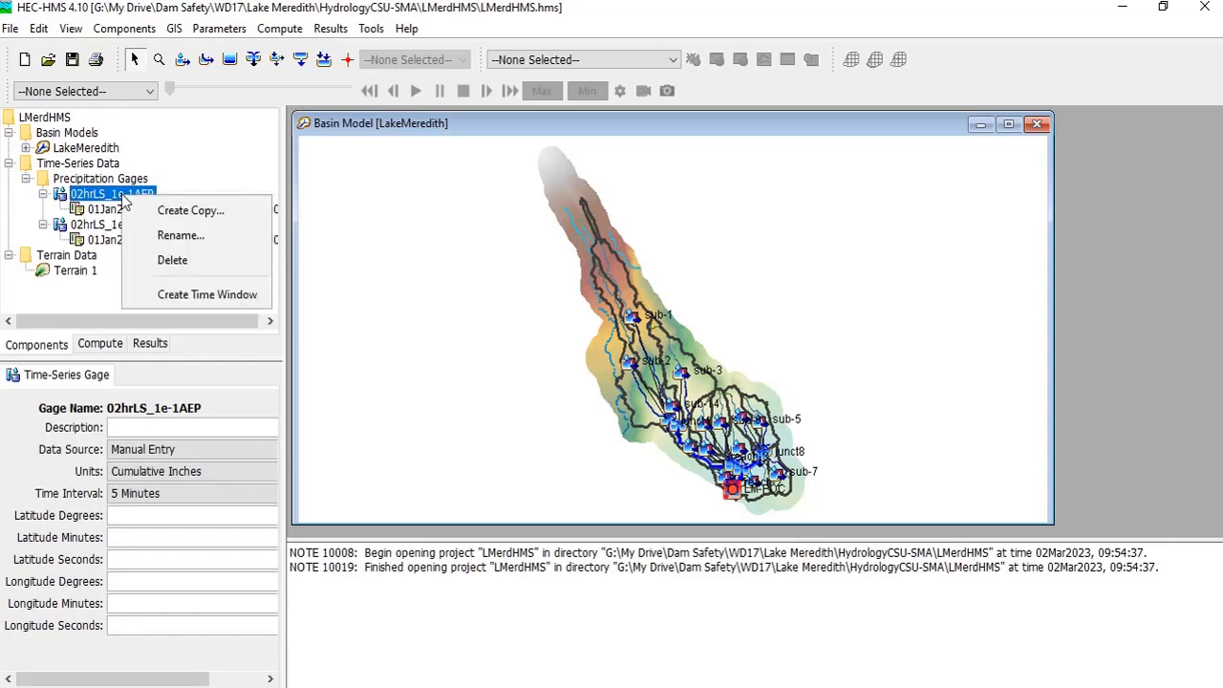
left_click(171, 235)
left_click(117, 194)
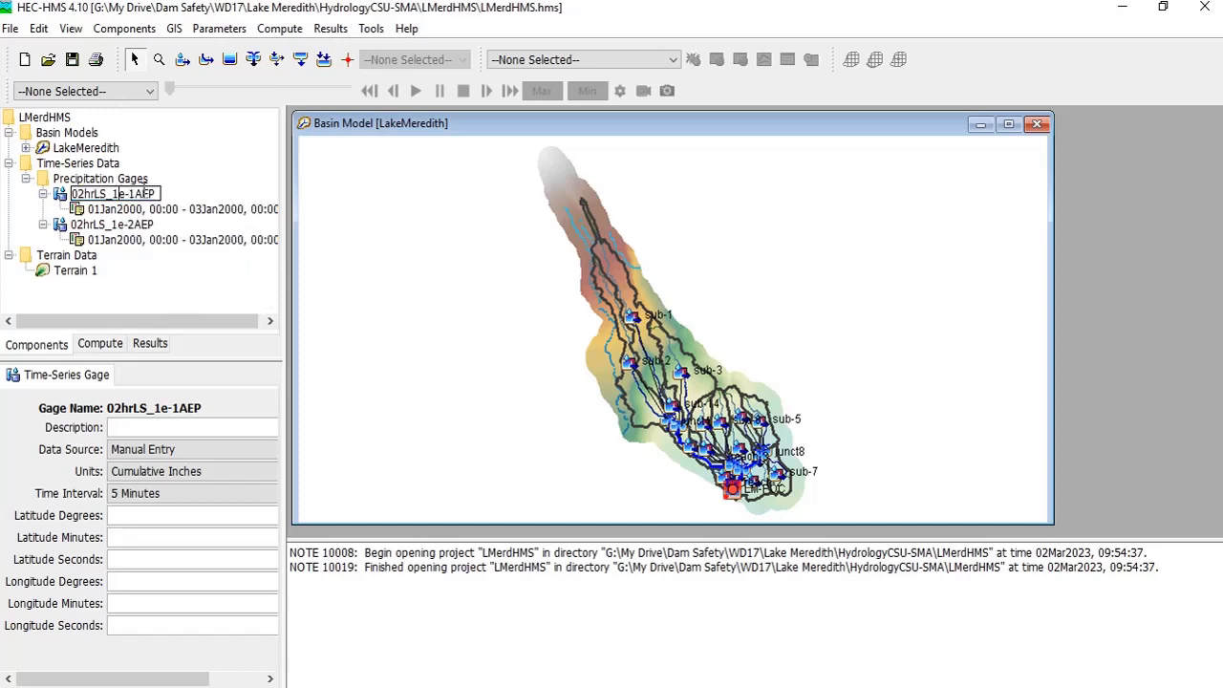
type("0")
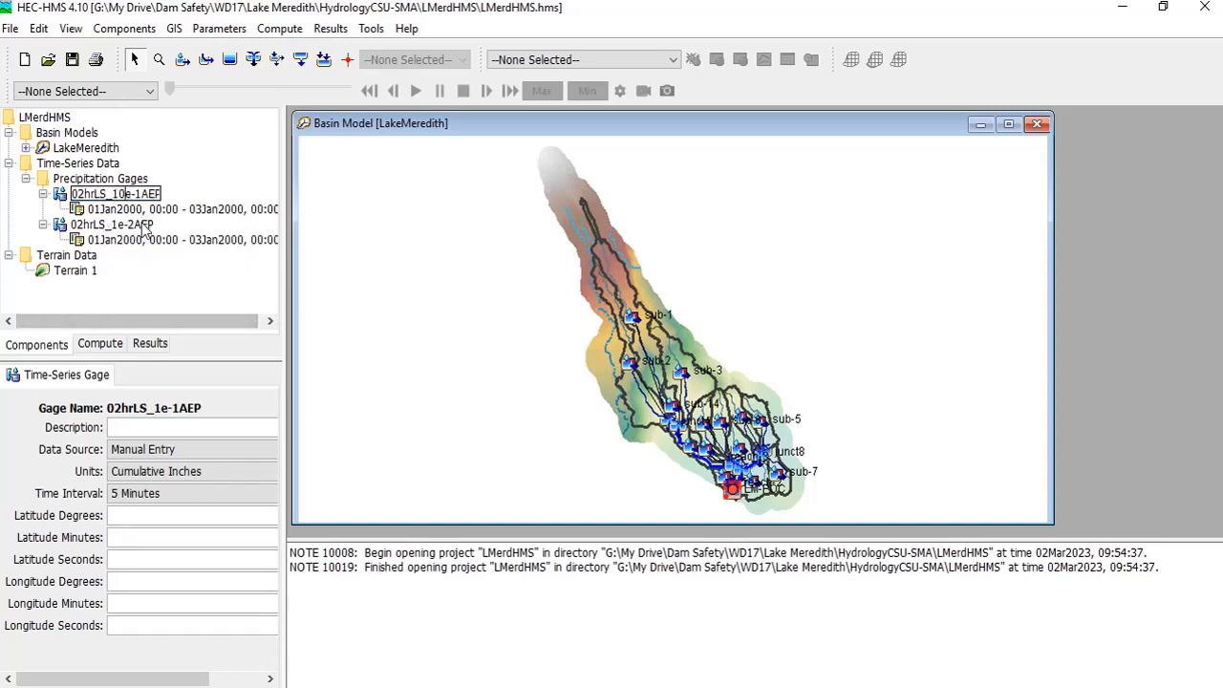
left_click(139, 225)
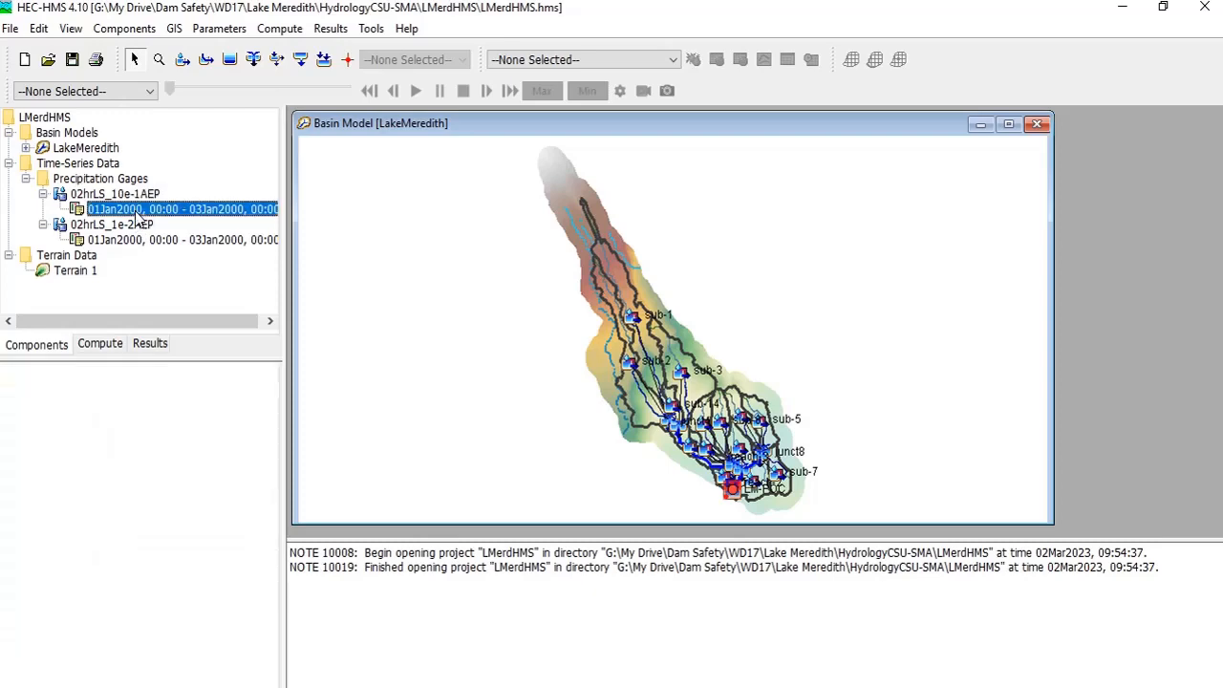
left_click(620, 380)
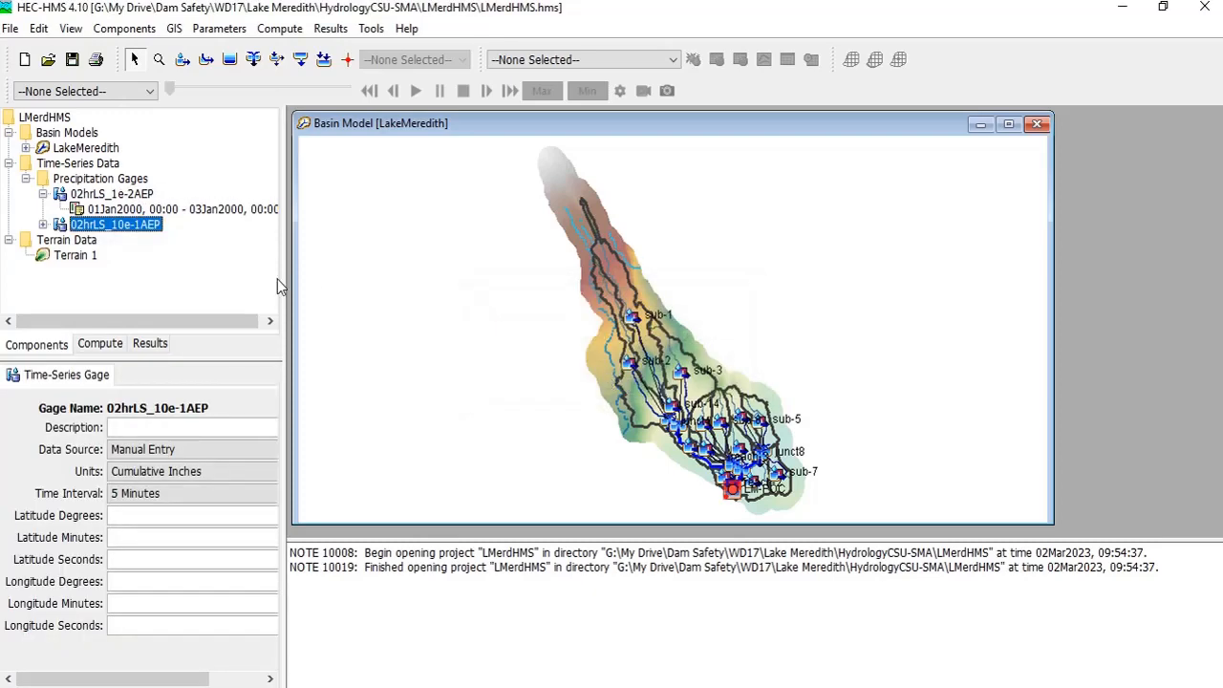
left_click(128, 182)
left_click(135, 195)
left_click(136, 224)
double_click(59, 225)
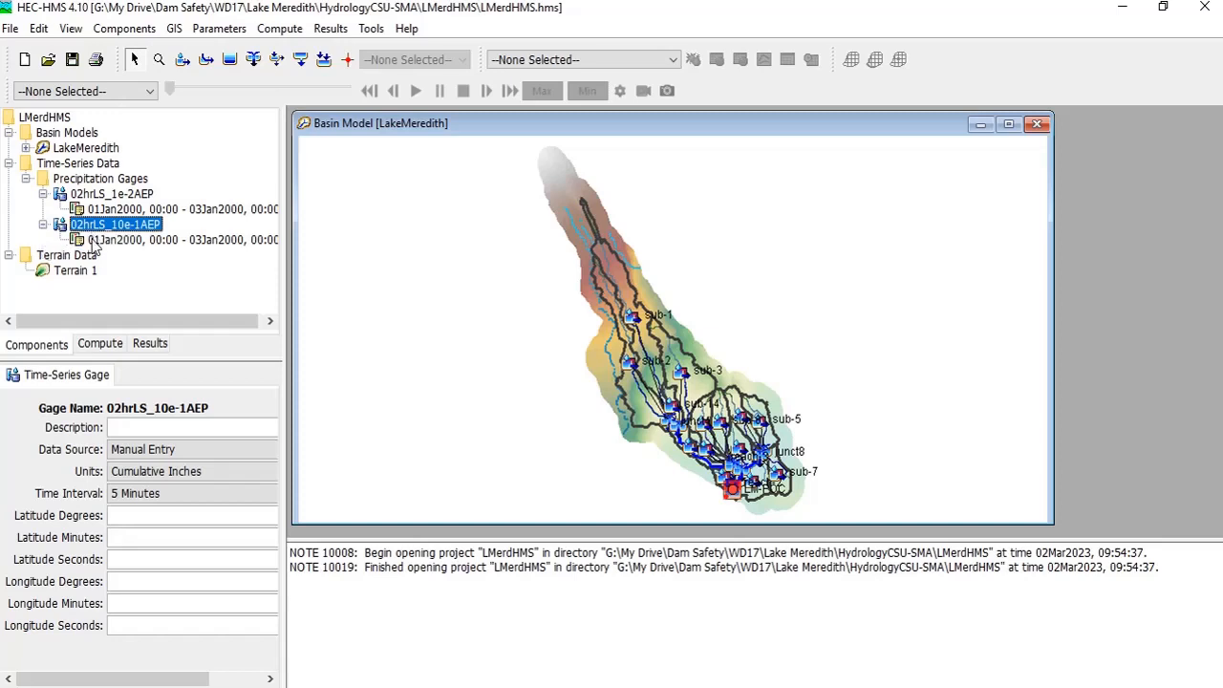
Review the 02hrLS_10e-1AEP gage's data source, units and time interval, its time window, and its precipitation table
left_click(94, 242)
left_click(96, 225)
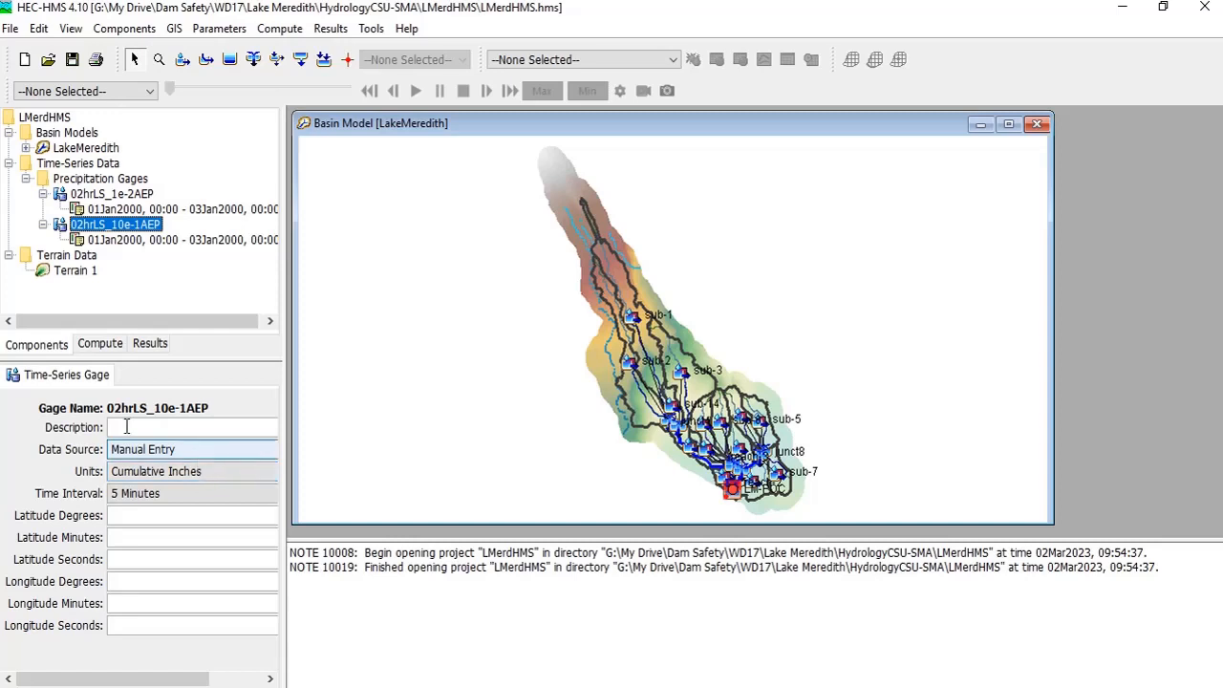
left_click(138, 239)
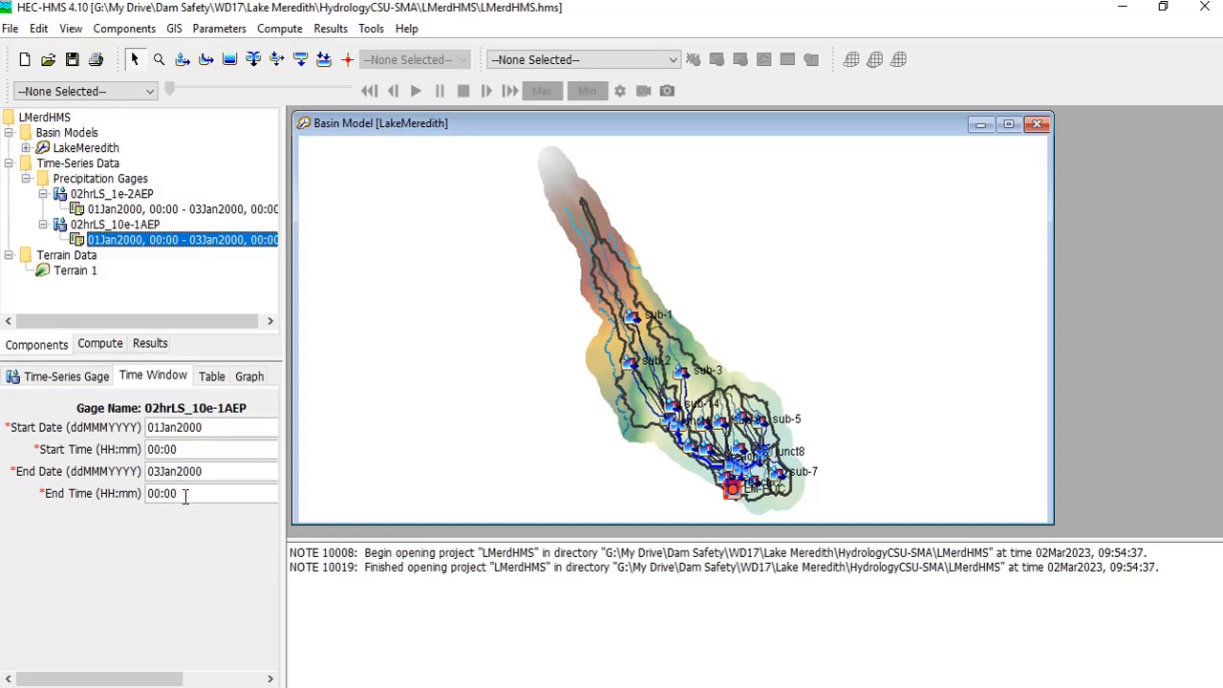
left_click(210, 379)
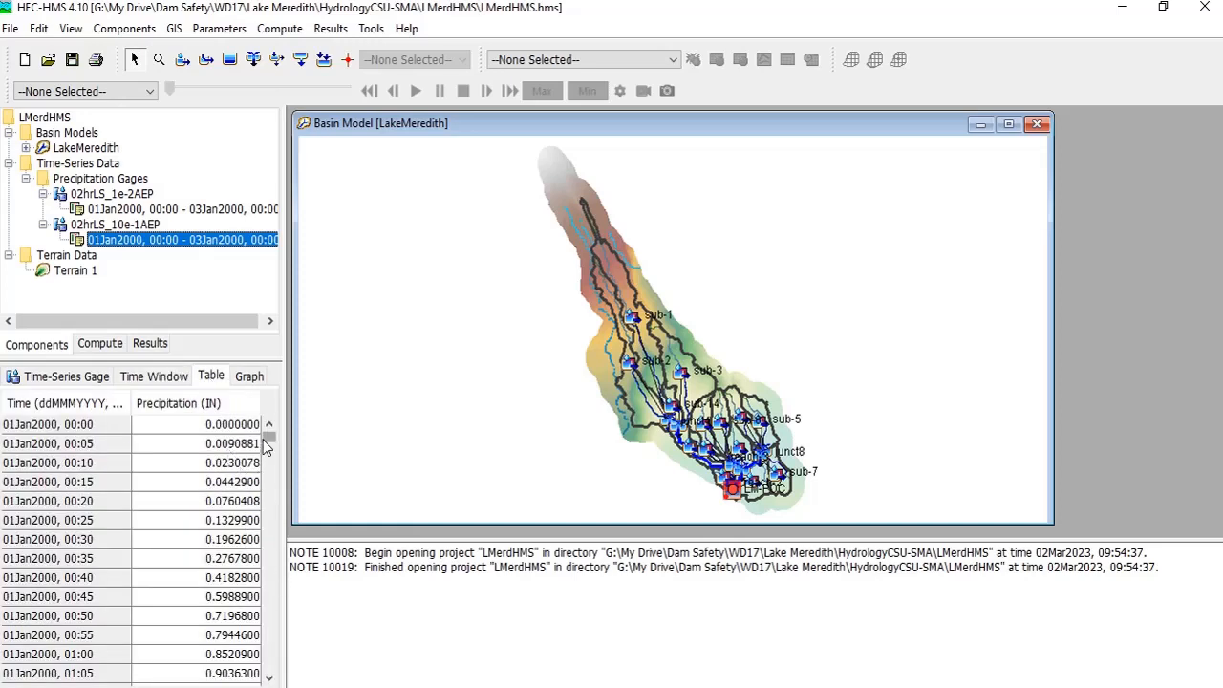
Switch to the Temporal_patterns for HMS workbook in Excel and select the PF 2hr LS AEP=10^-1 values from minute 0 to 2880
left_click(160, 687)
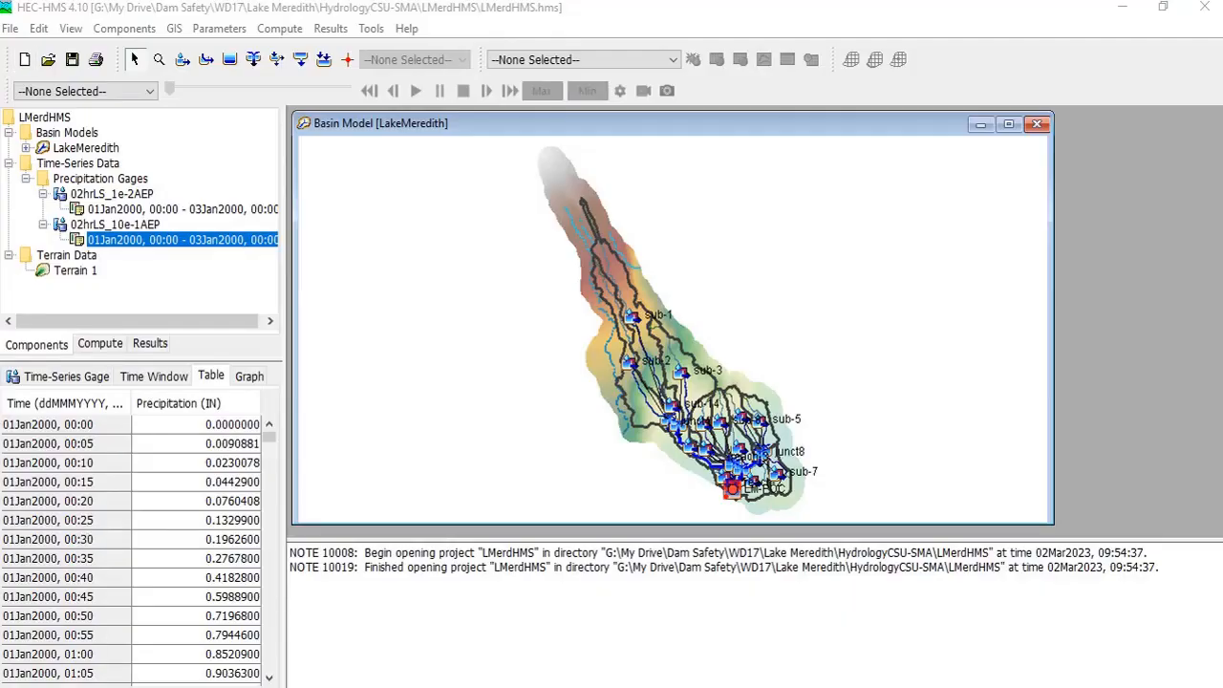
left_click_drag(1222, 43, 532, 28)
double_click(531, 29)
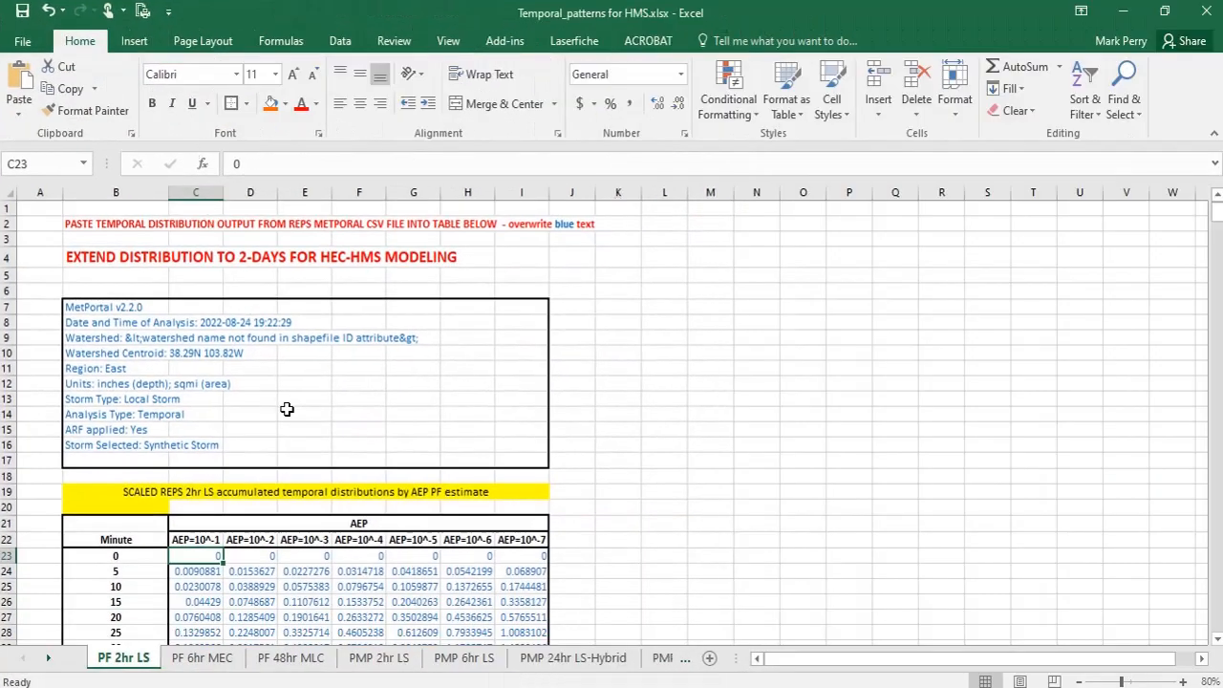
scroll(263, 588, "down", 4)
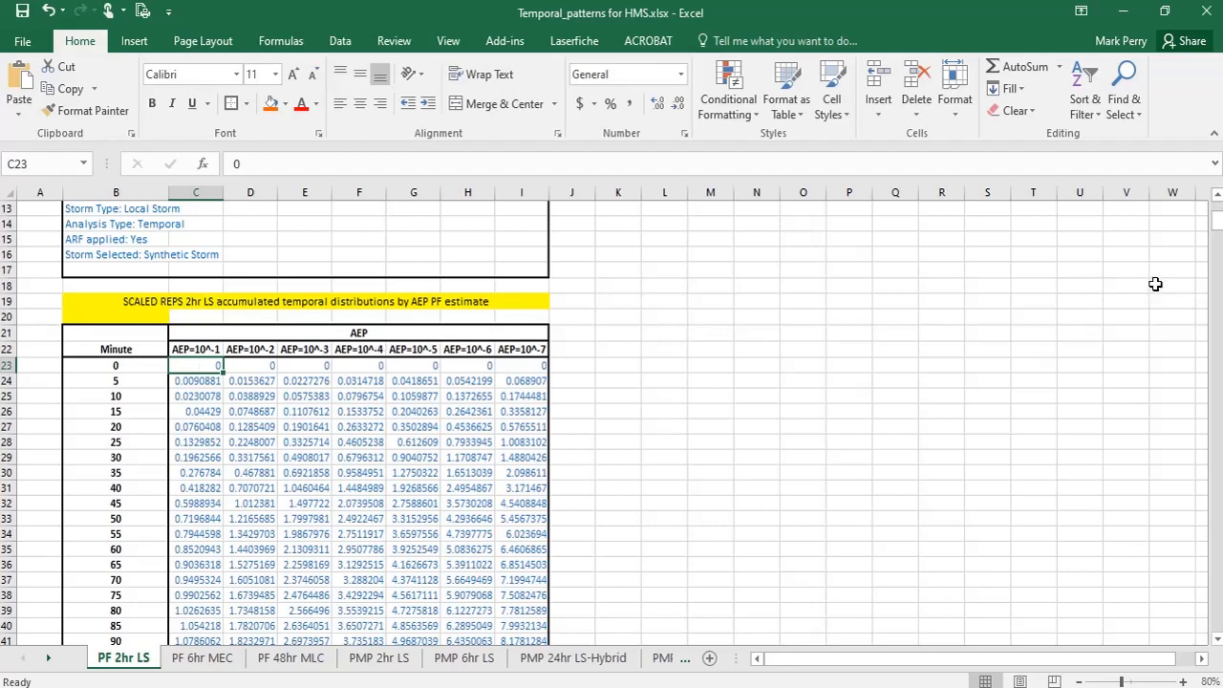
left_click_drag(1216, 222, 1211, 638)
left_click(194, 636, "shift")
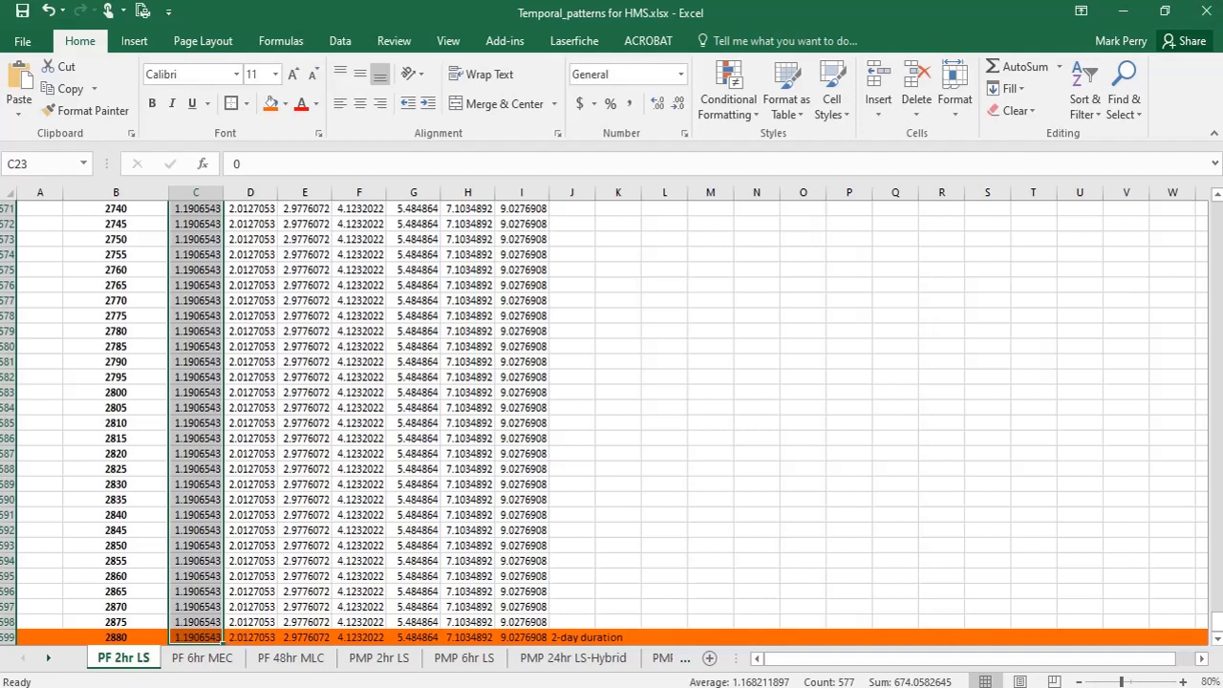
Return to HEC-HMS and examine the cumulative precipitation graph of the 02hrLS_10e-1AEP gage
left_click(1121, 13)
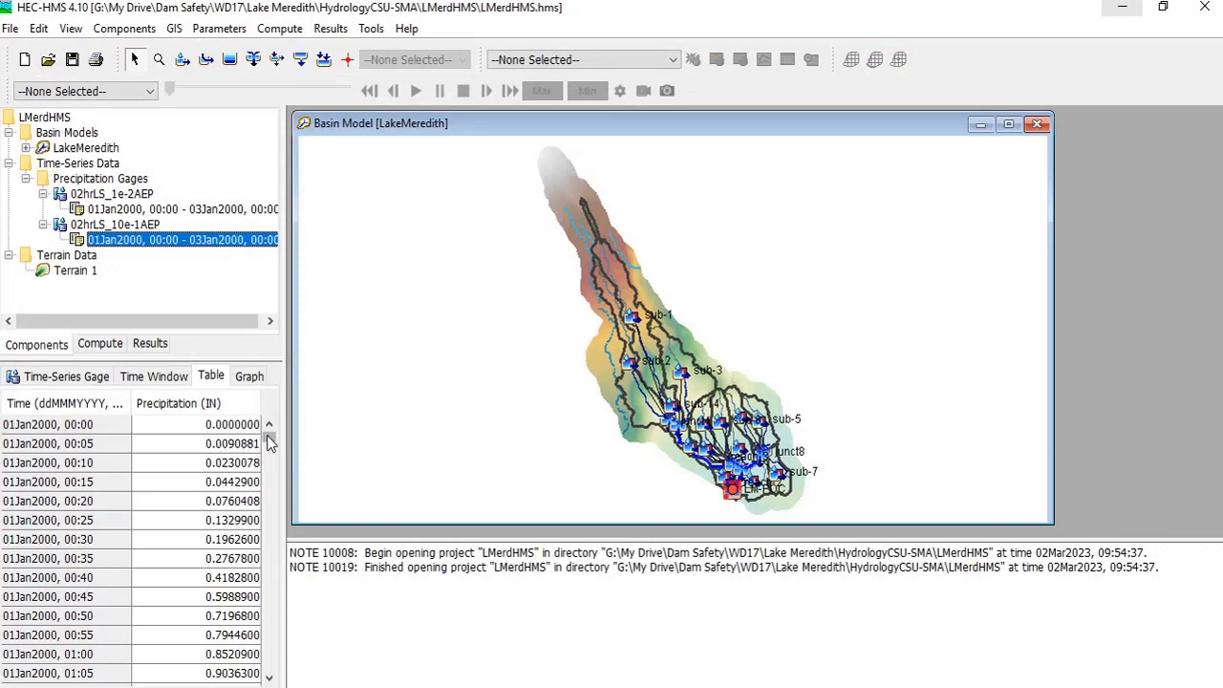
left_click(248, 377)
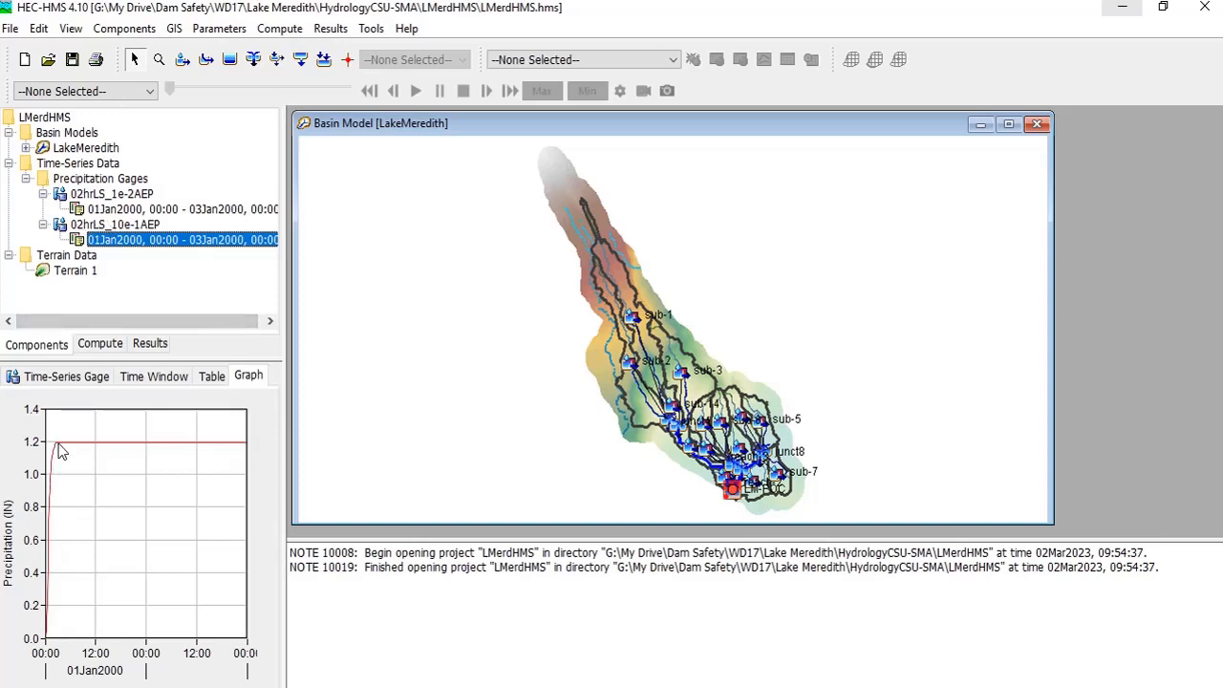
mouse_move(56, 448)
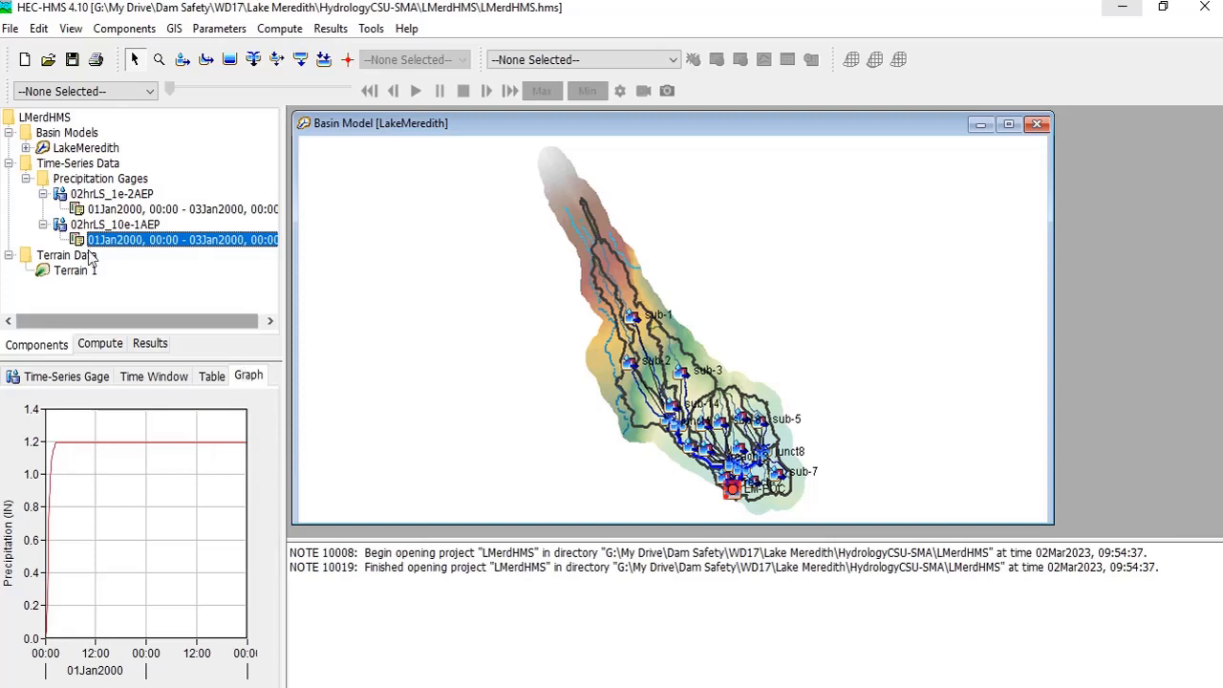
Rename the 02hrLS_1e-2AEP precipitation gage to 02hrLS_10e-2AEP, dismiss the error dialog, and expand the renamed gage's entry
left_click(122, 211)
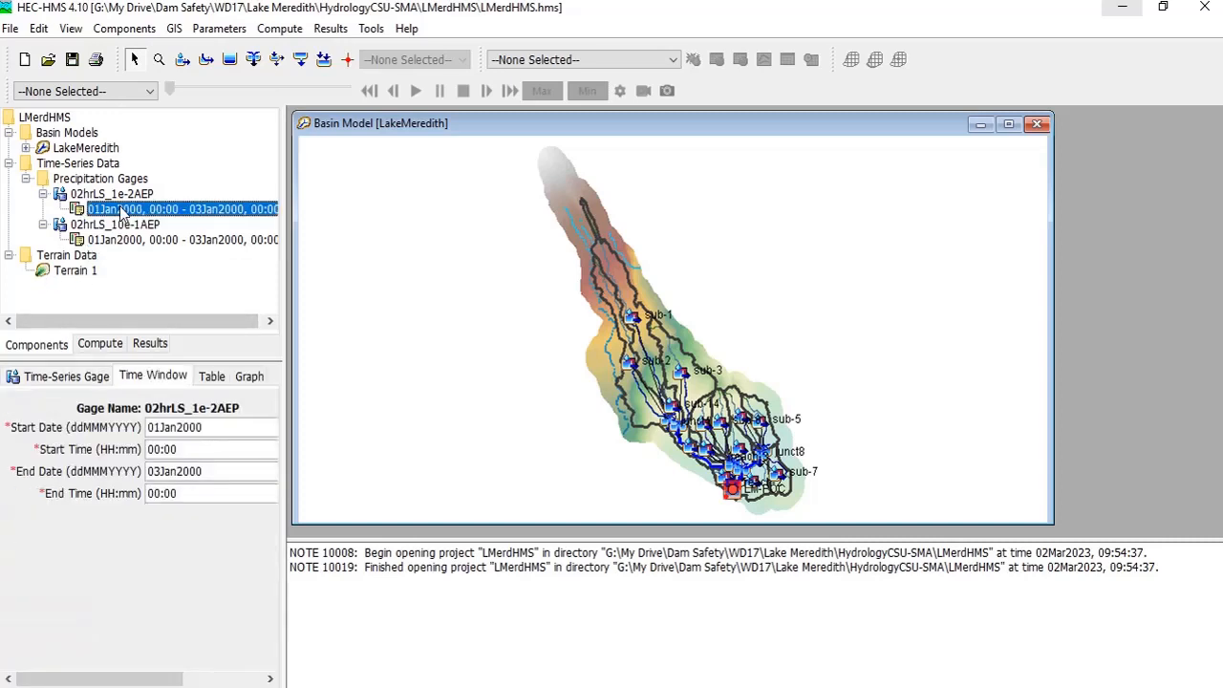
left_click(120, 196)
right_click(119, 196)
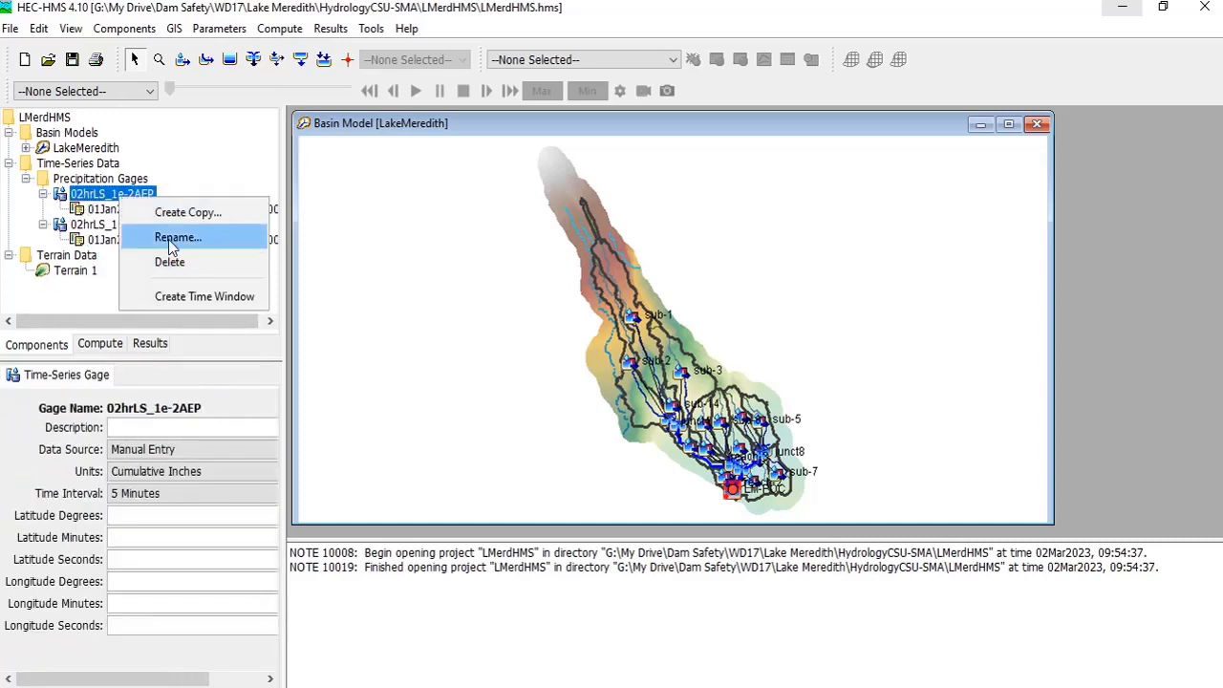
left_click(172, 238)
left_click(117, 194)
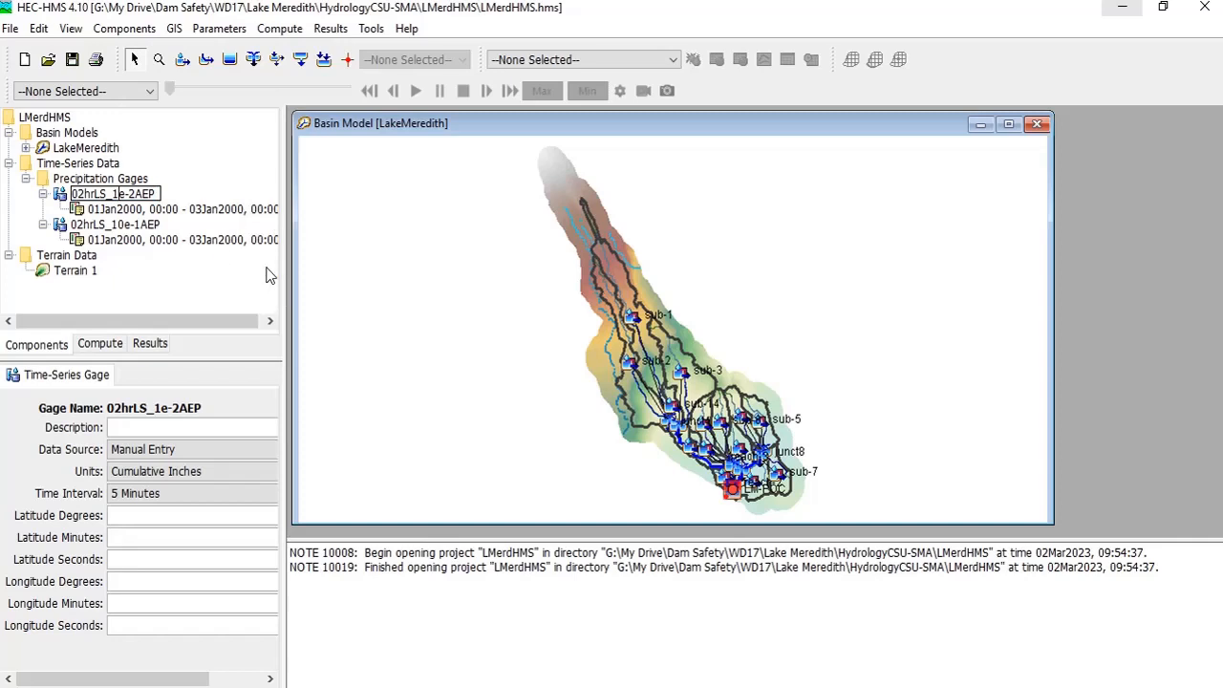
type("0")
key("Return")
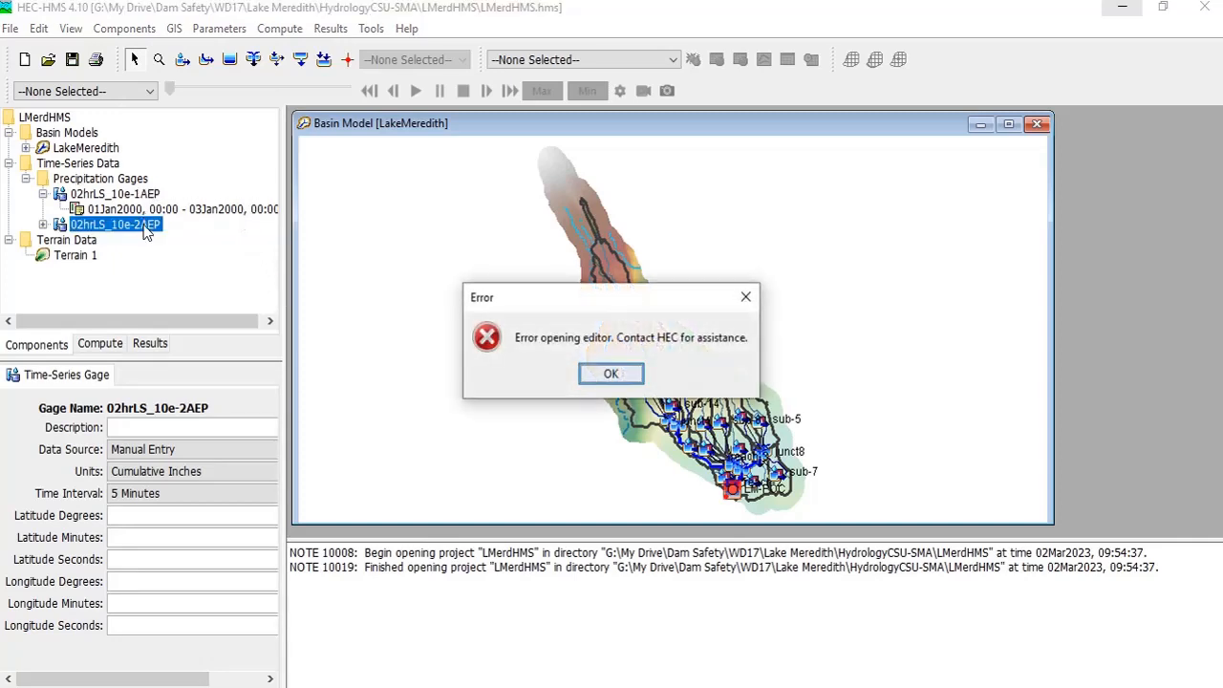
left_click(611, 374)
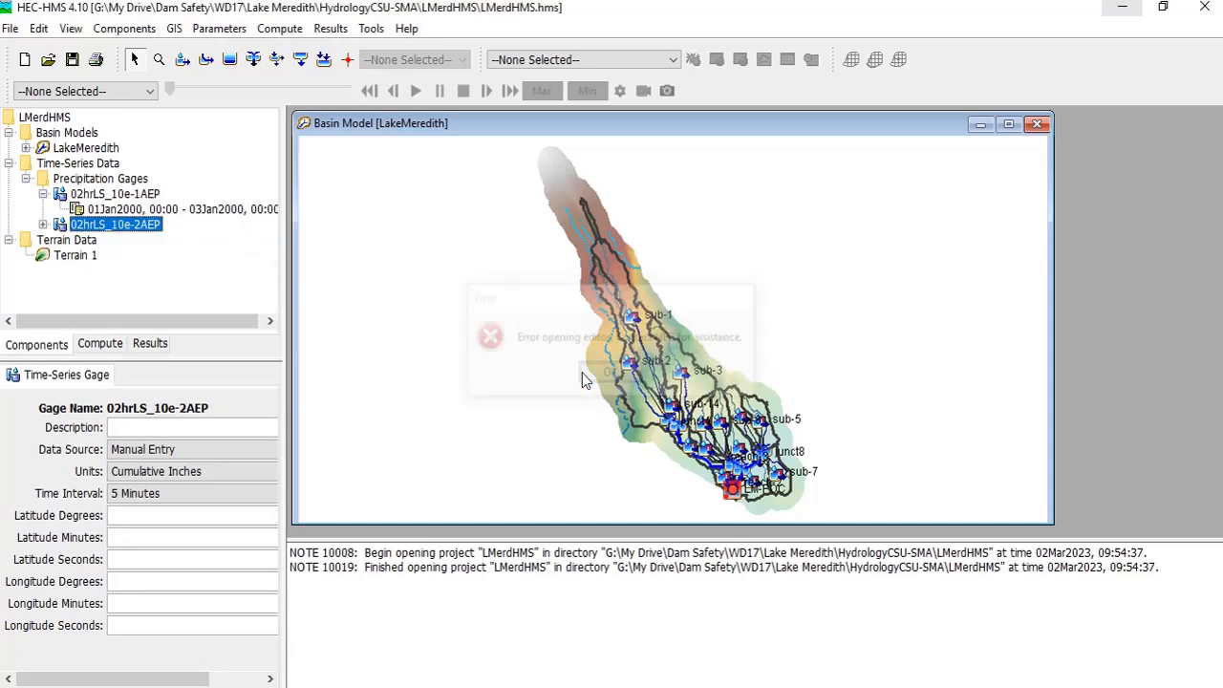
left_click(115, 194)
left_click(119, 223)
left_click(42, 223)
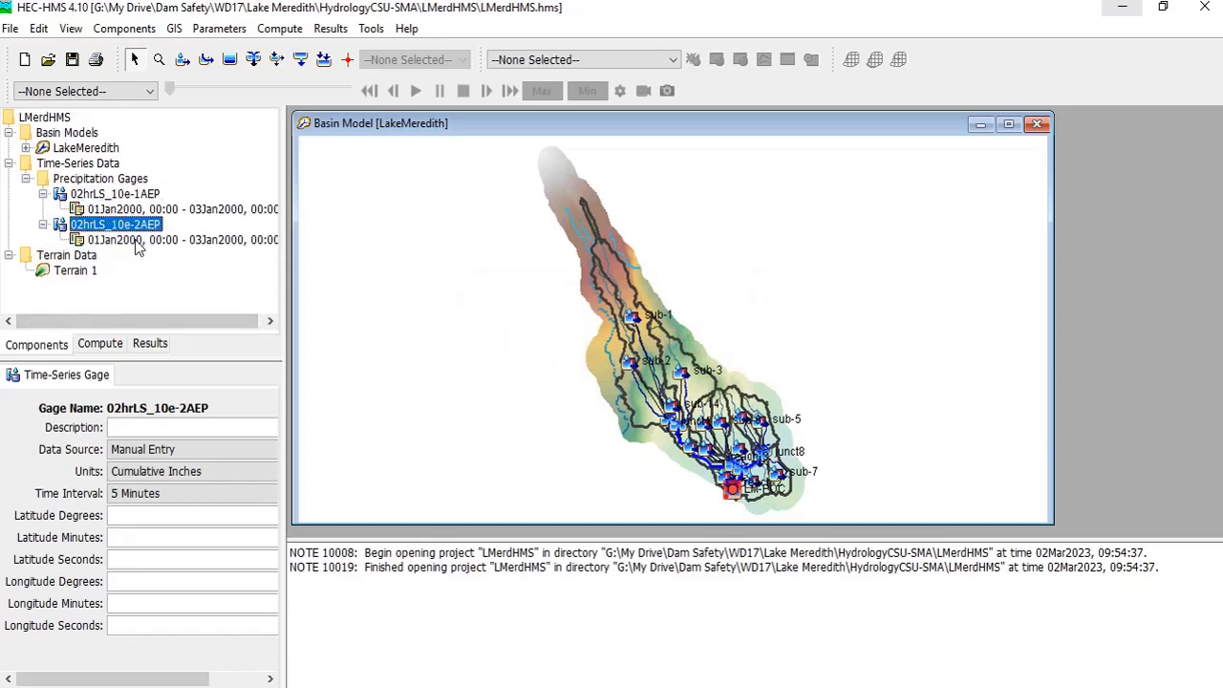
Compare the settings and time windows of the 02hrLS_10e-1AEP and 02hrLS_10e-2AEP gages, and inspect the latter's precipitation table
left_click(127, 196)
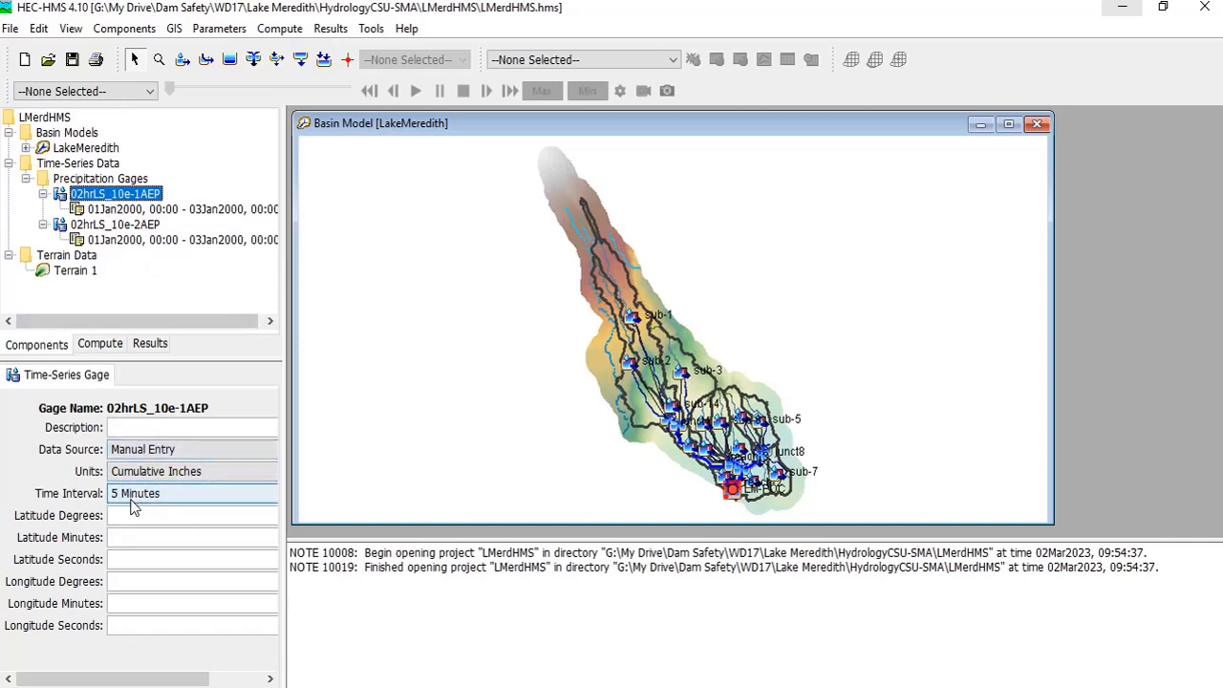
left_click(107, 210)
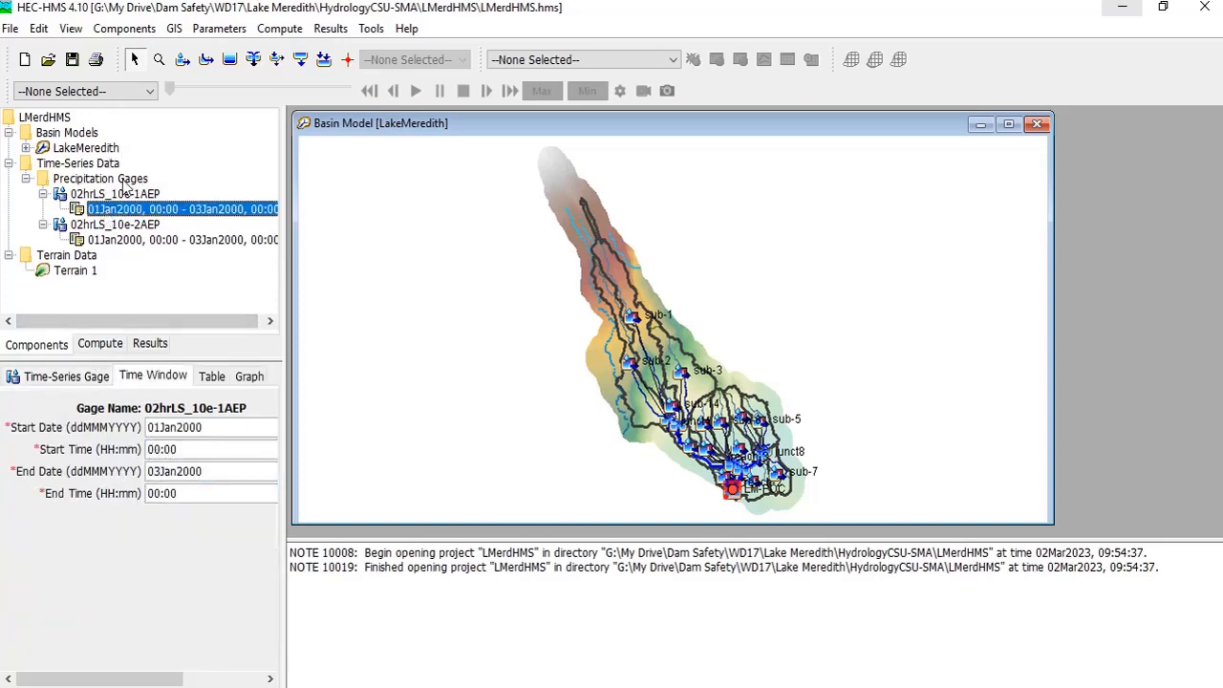
left_click(111, 196)
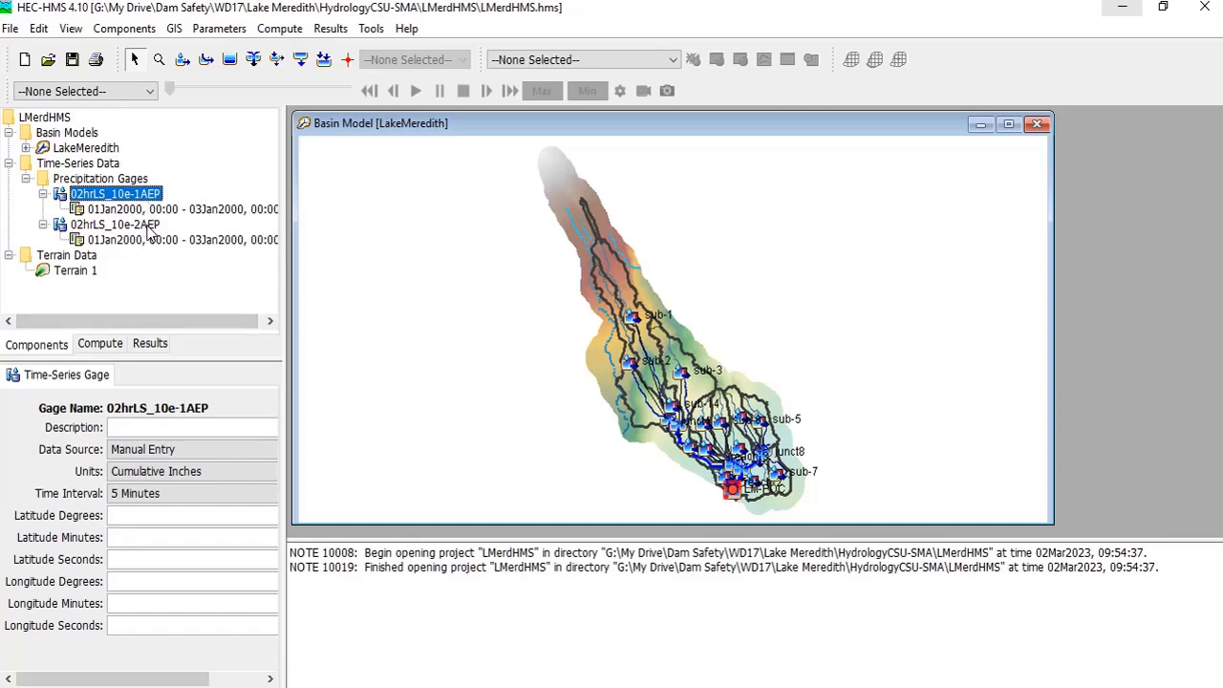
left_click(148, 228)
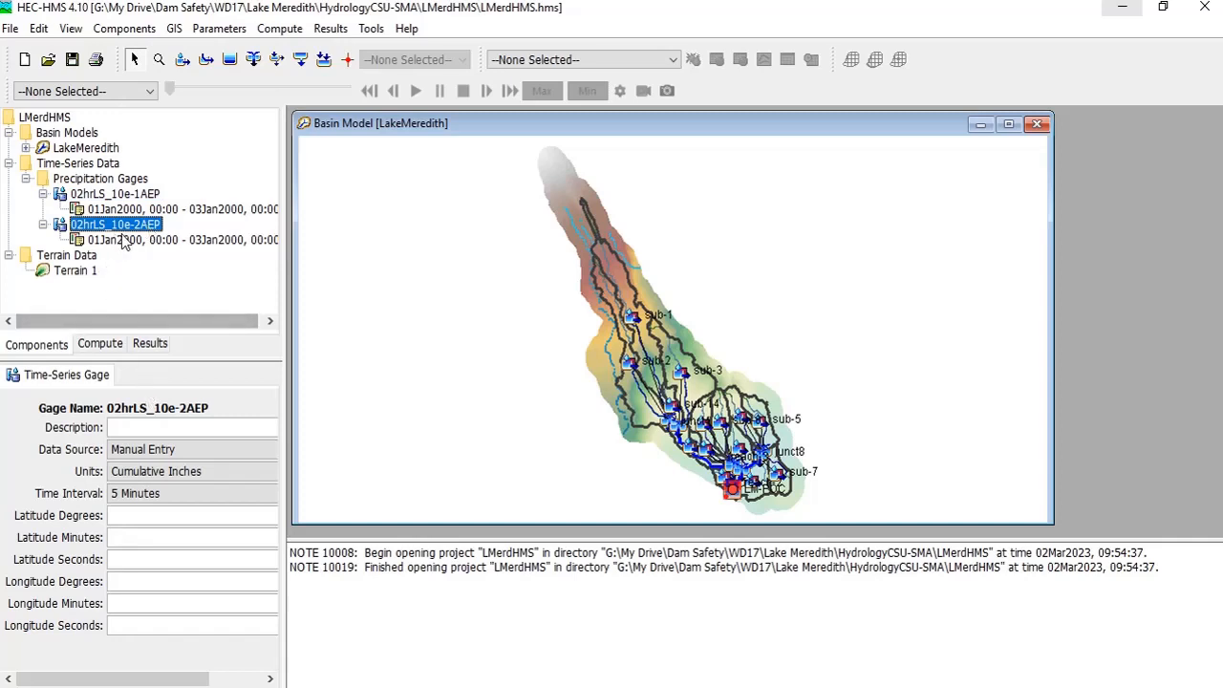
left_click(124, 240)
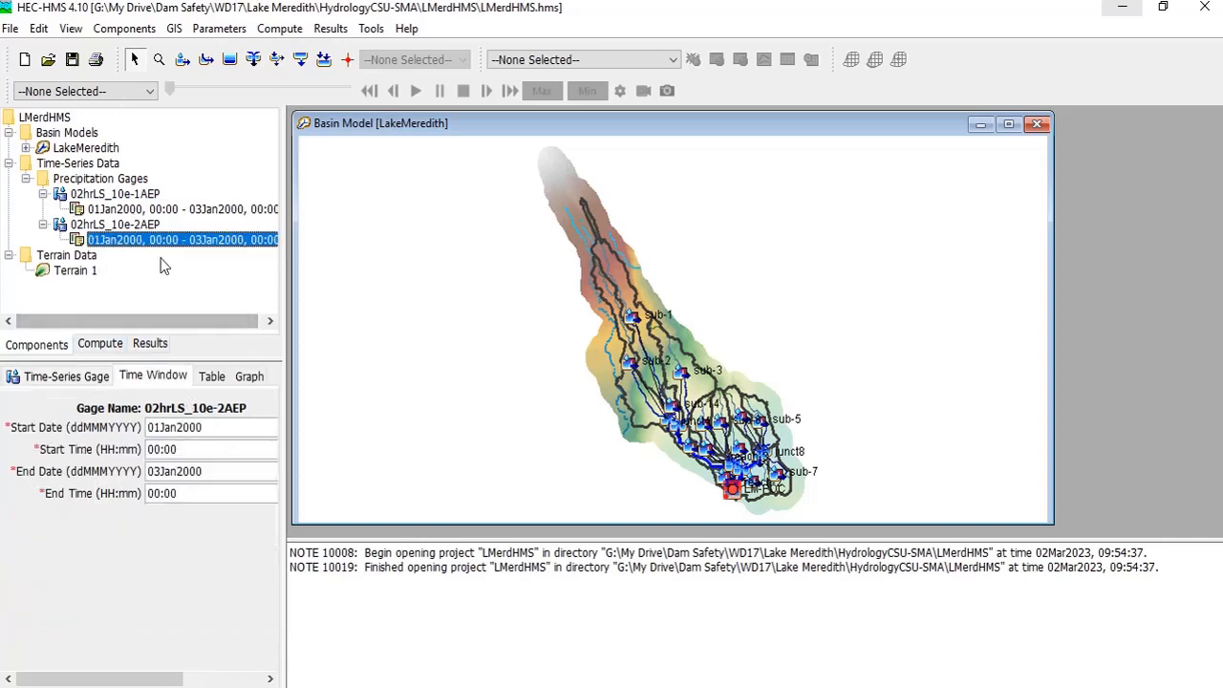
left_click(209, 377)
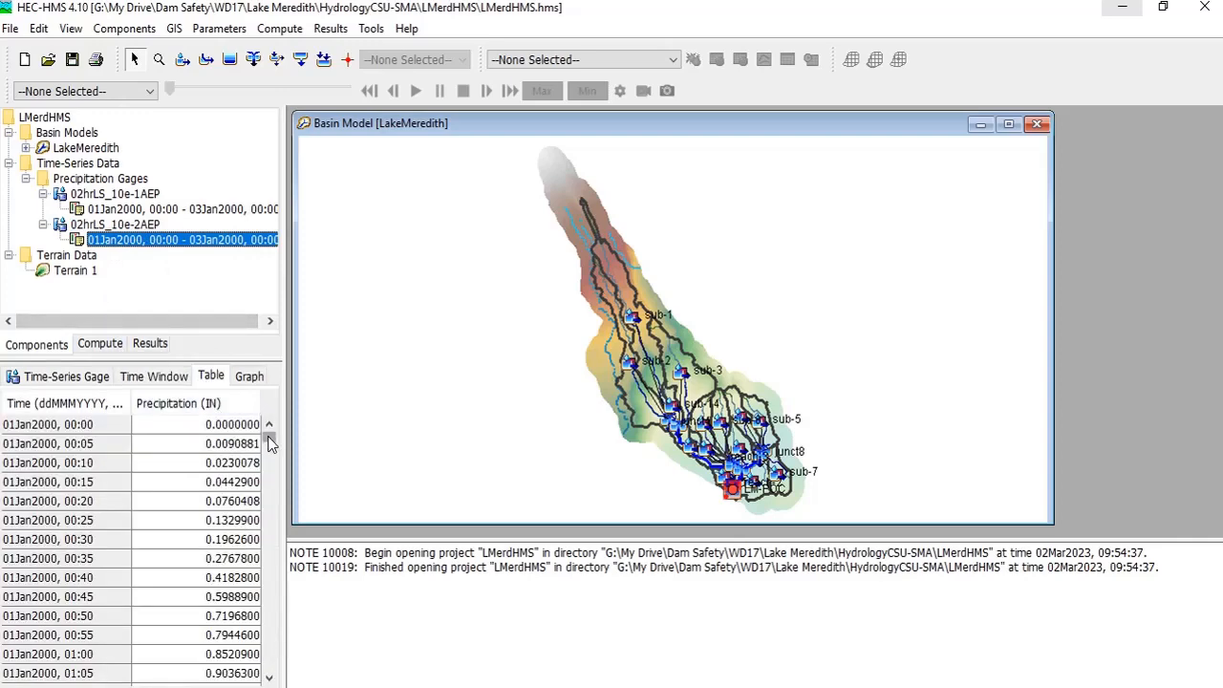
left_click_drag(270, 441, 266, 406)
Copy the 02hrLS_10e-2AEP precipitation gage as 02hrLS_10e-3AEP and expand the new gage's entry
left_click(148, 224)
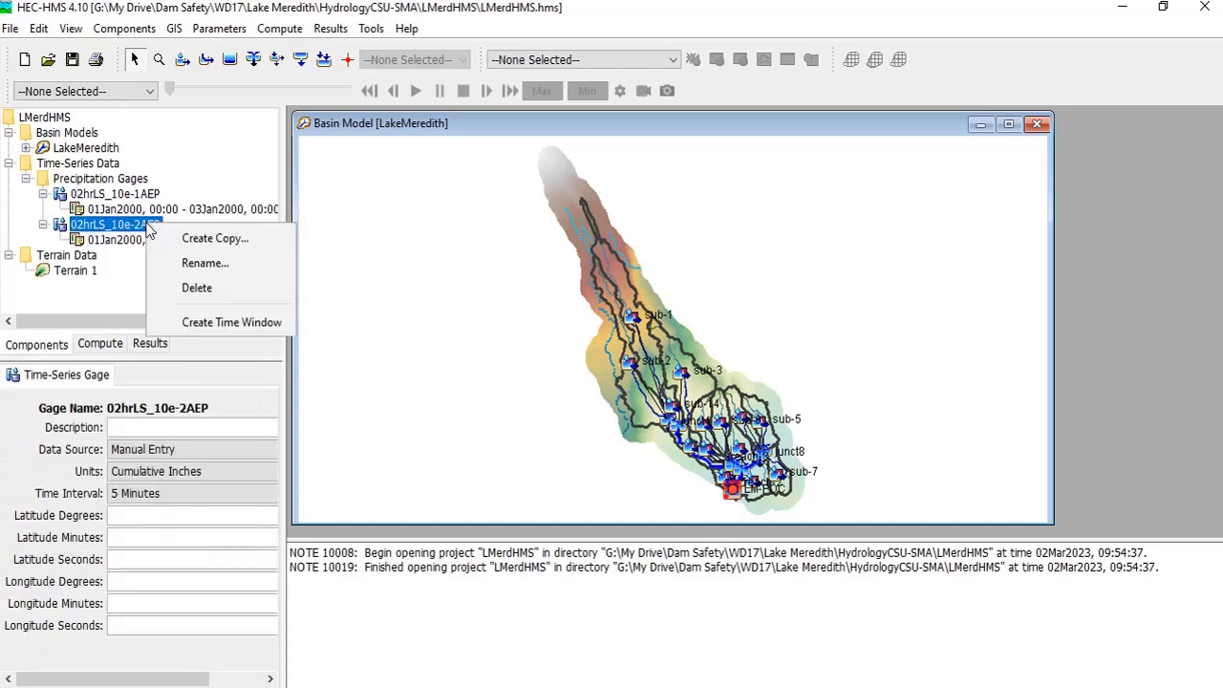
right_click(149, 227)
left_click(201, 244)
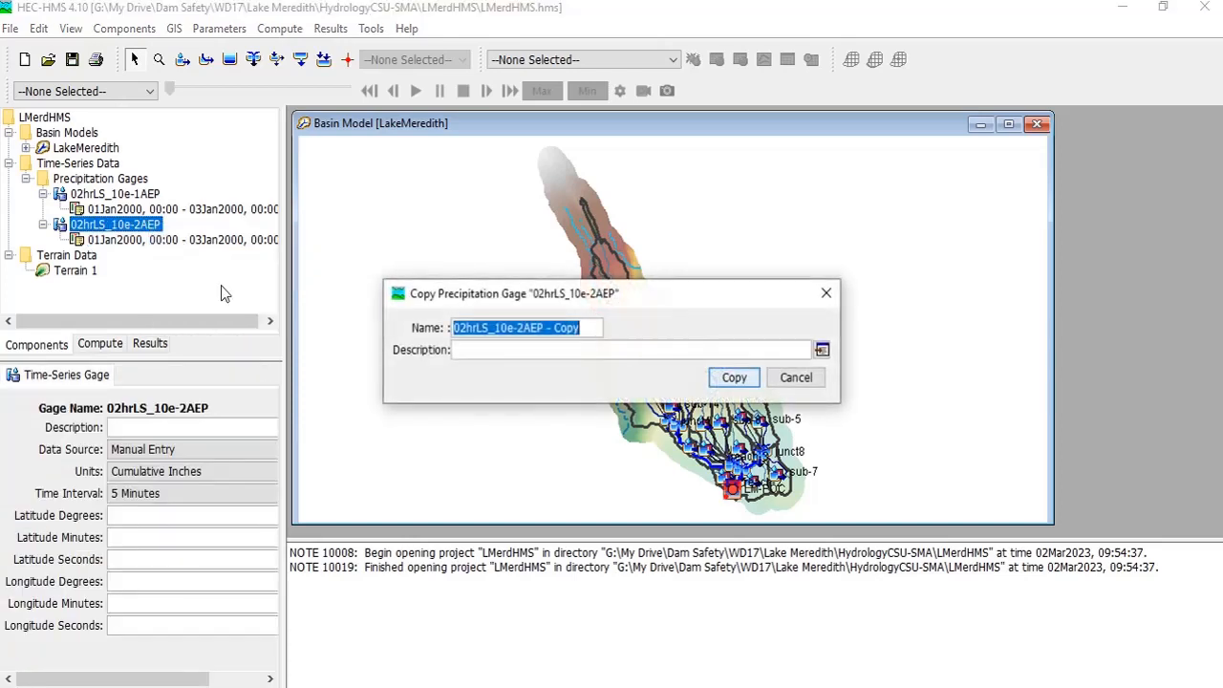
left_click(520, 328)
left_click_drag(520, 328, 592, 328)
type("3")
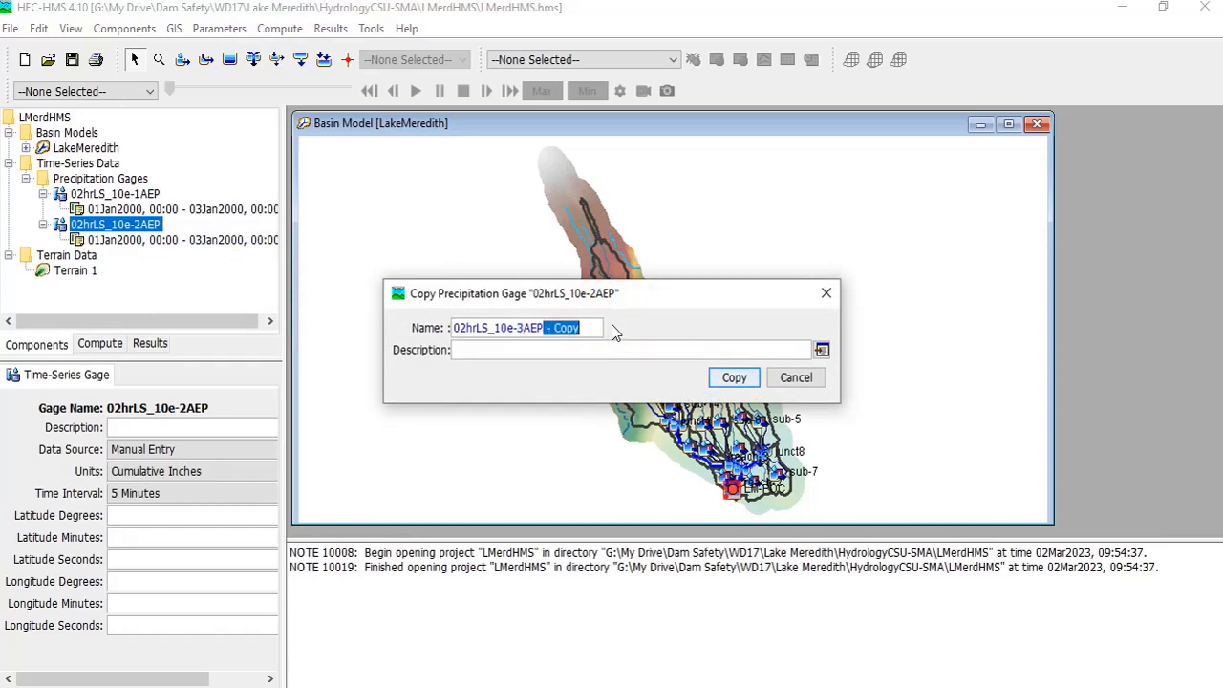
key("BackSpace")
left_click(734, 378)
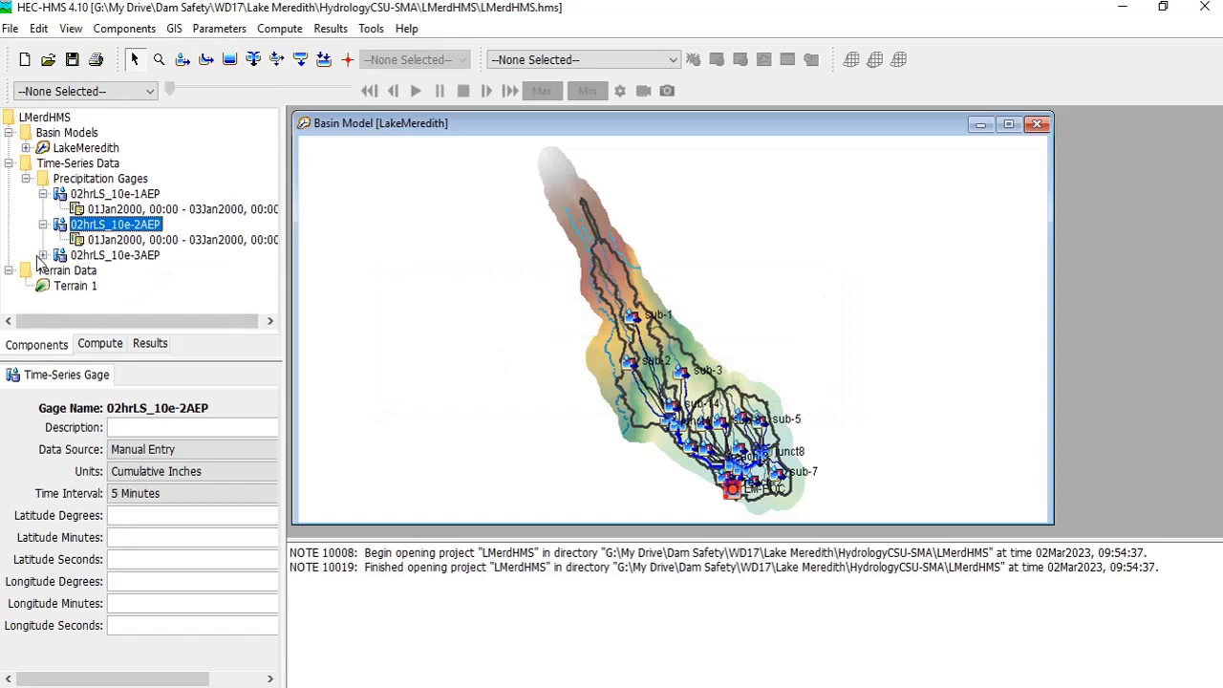
left_click(43, 255)
Copy the 02hrLS_10e-3AEP precipitation gage as 02hrLS_10e-4AEP
right_click(129, 258)
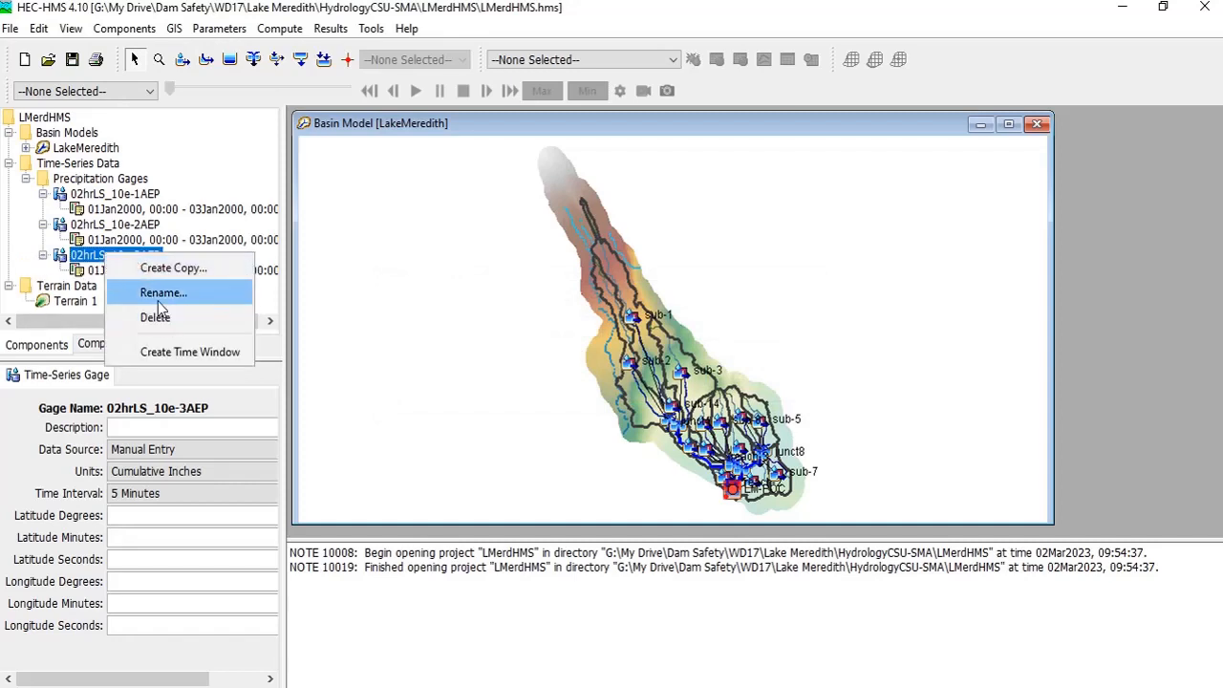
left_click(167, 268)
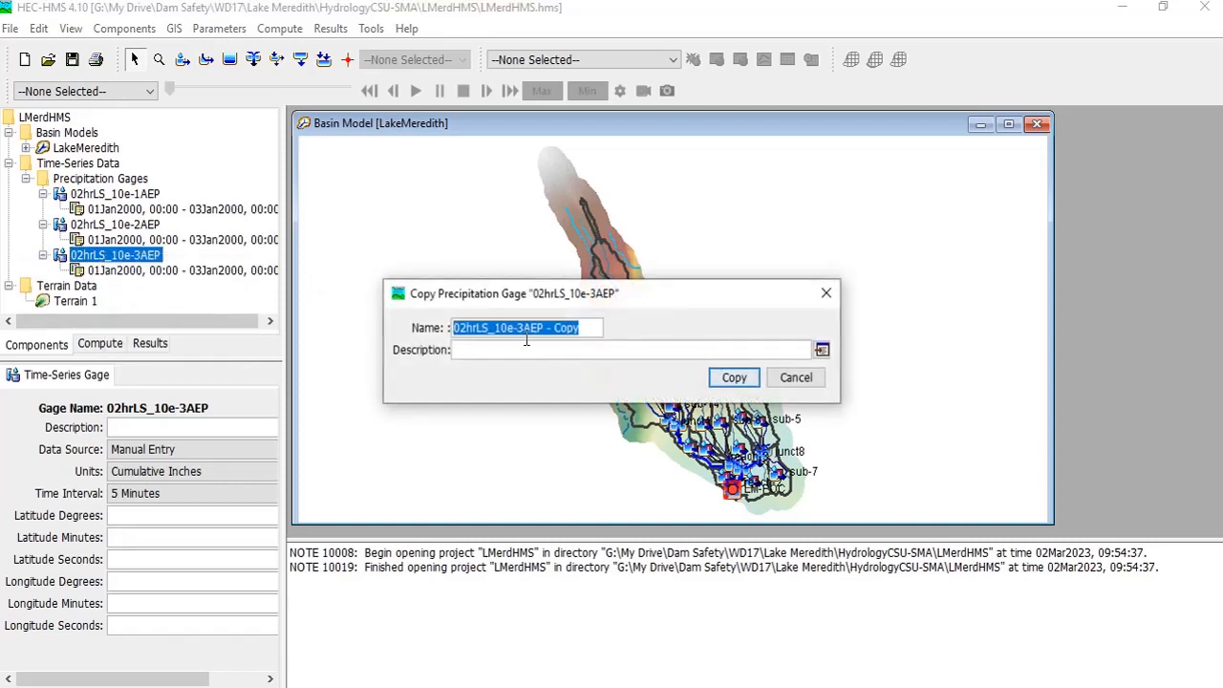
left_click_drag(520, 325, 637, 344)
type("4")
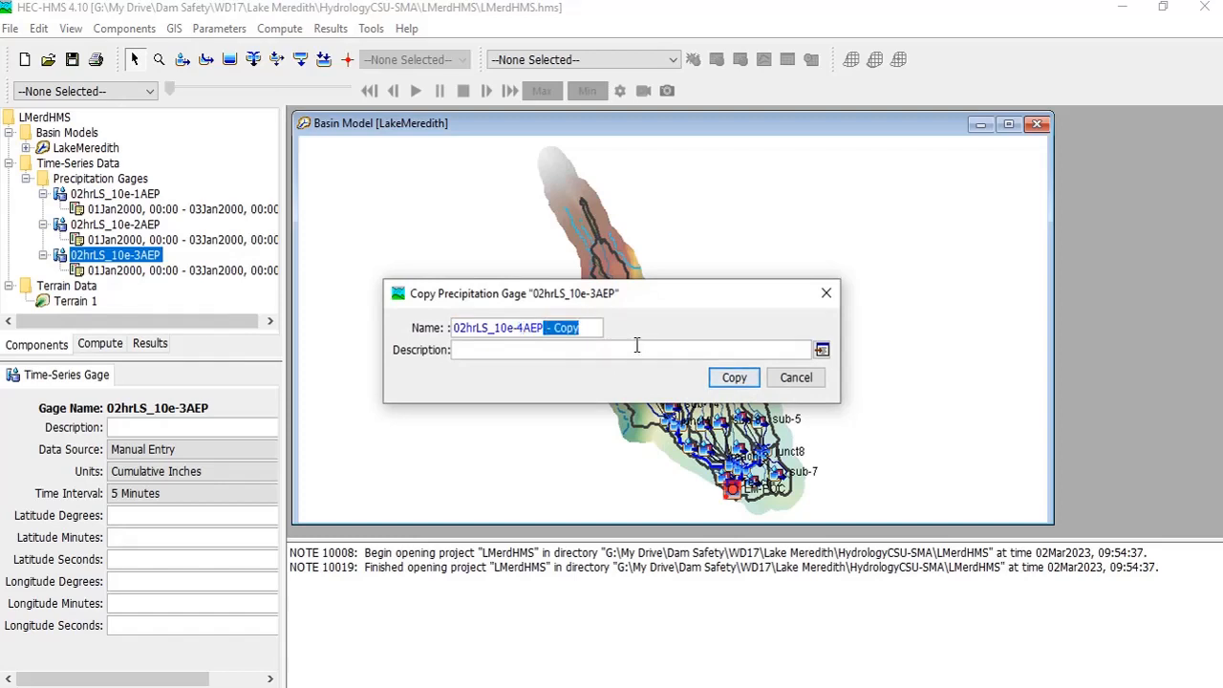
key("BackSpace")
left_click(734, 377)
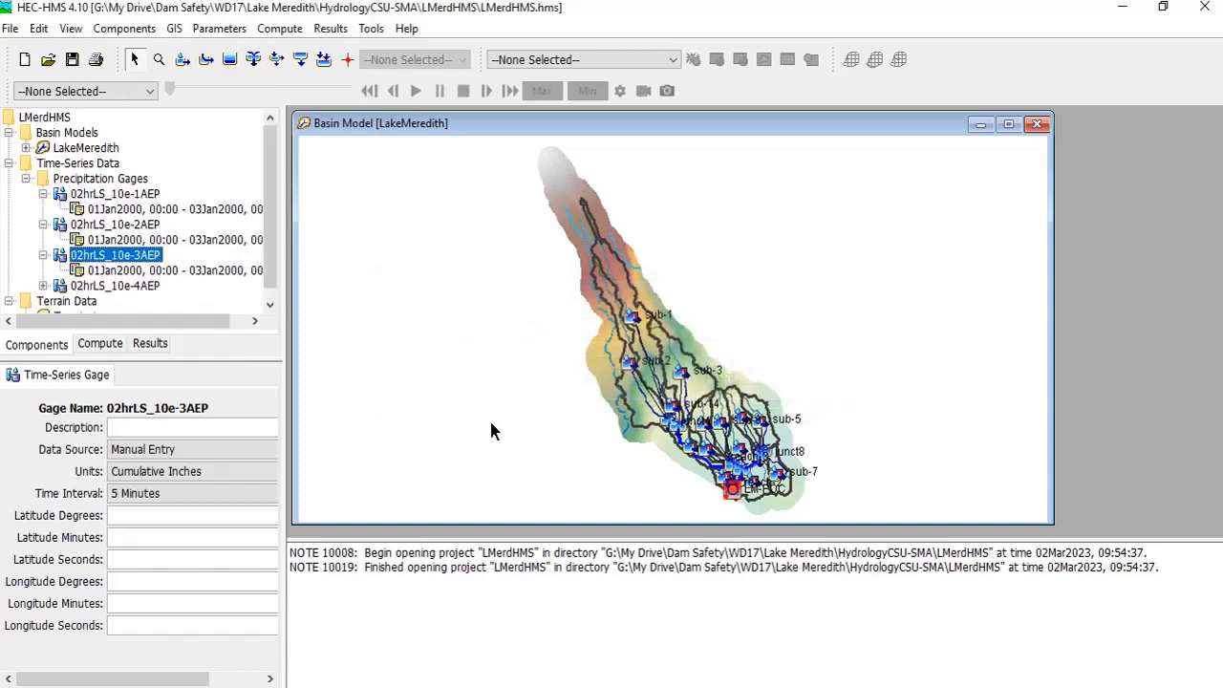
Copy the 02hrLS_10e-3AEP precipitation gage as 06hrMEC_10e-1AEP and expand the new gage's entry
right_click(140, 259)
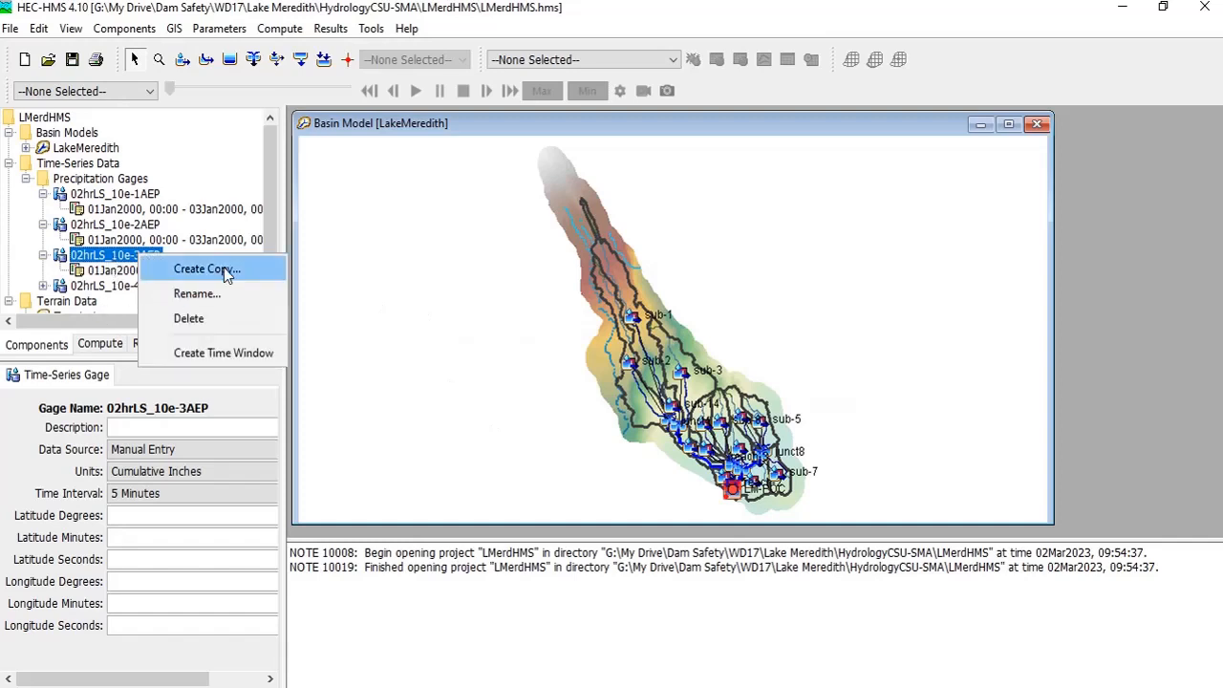
left_click(111, 272)
left_click(107, 256)
right_click(106, 257)
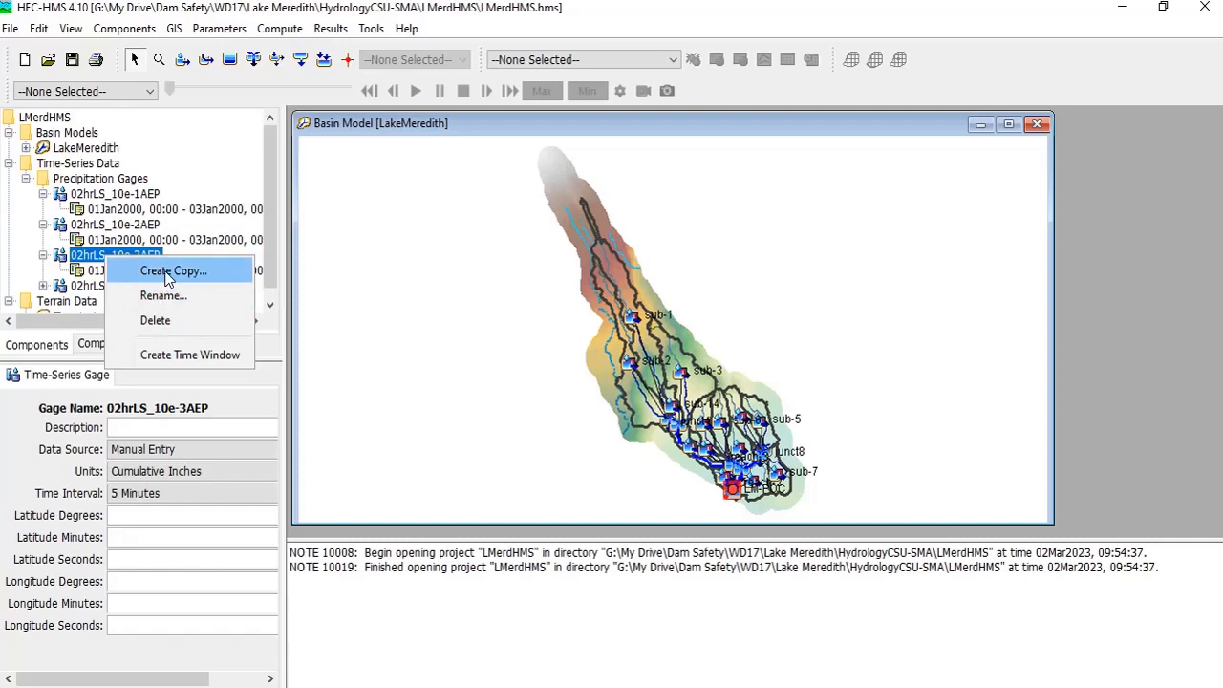
left_click(170, 271)
left_click(482, 328)
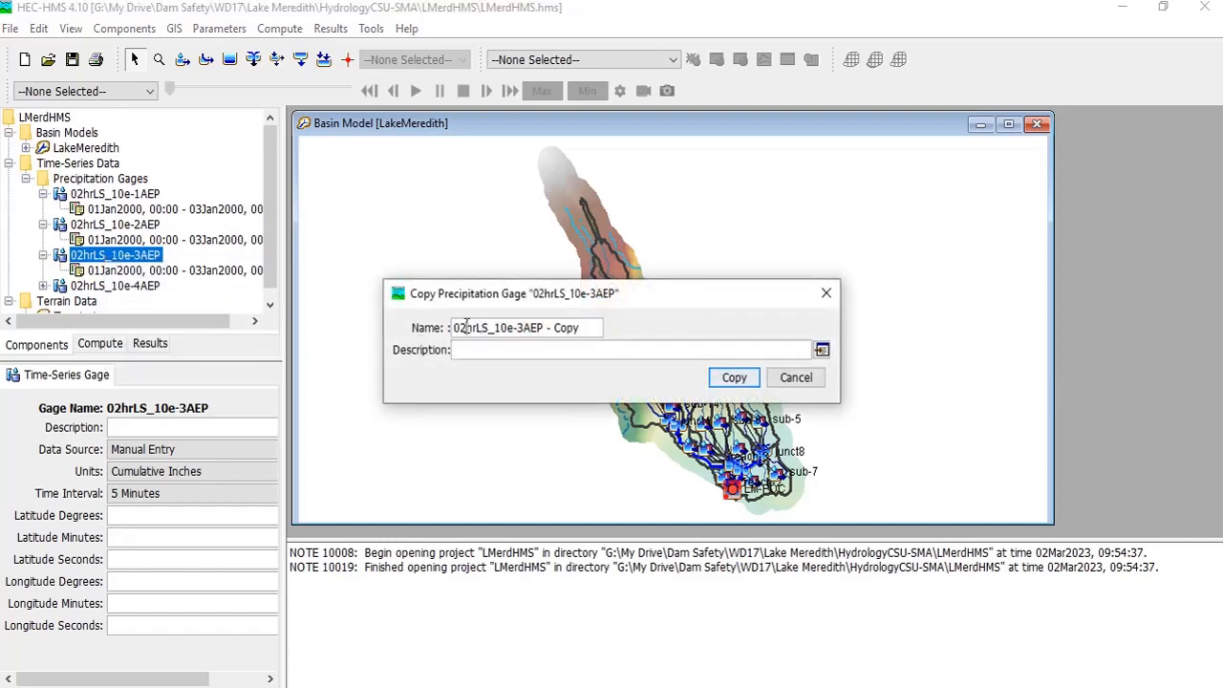
triple_click(459, 328)
left_click(477, 330)
key("Delete")
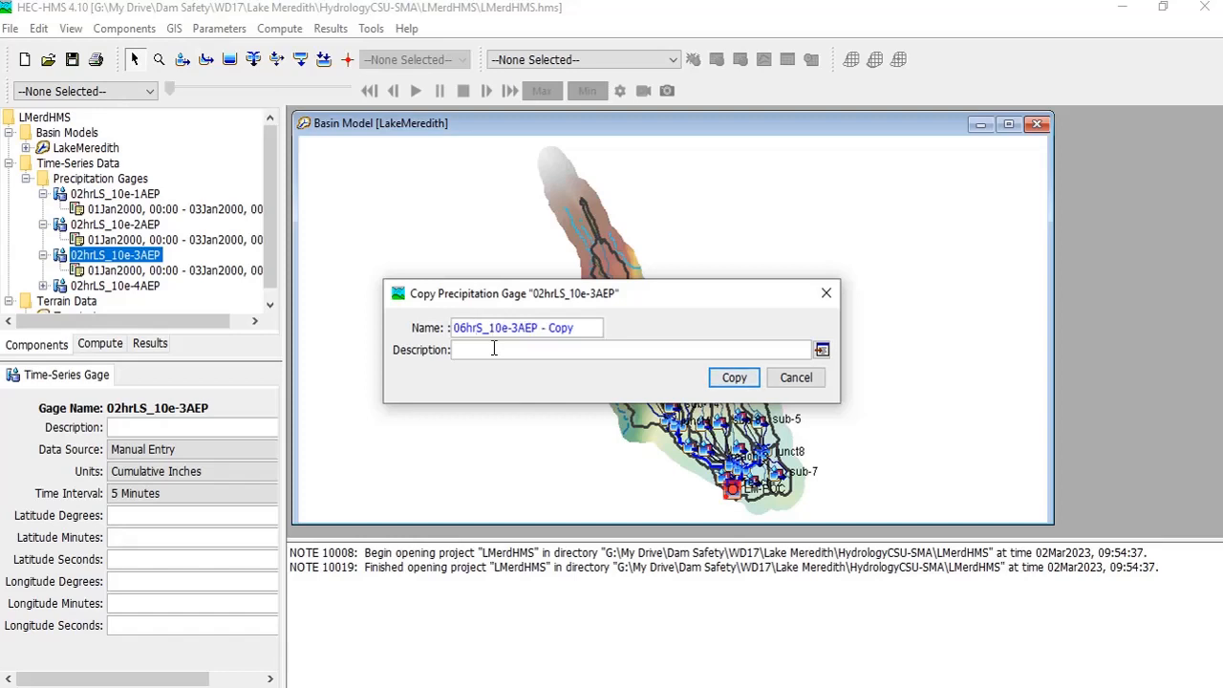
key("Delete")
type("MEC")
key("Right")
key("Right")
key("Delete")
key("Return")
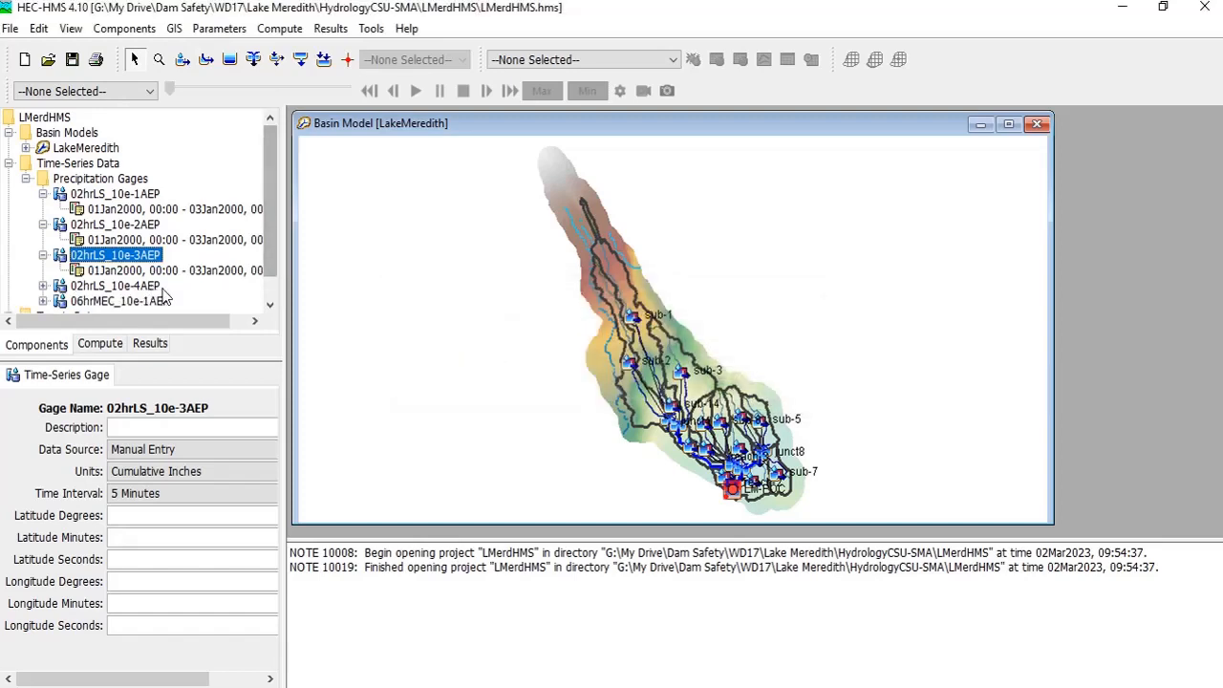
left_click_drag(267, 259, 267, 284)
left_click(43, 275)
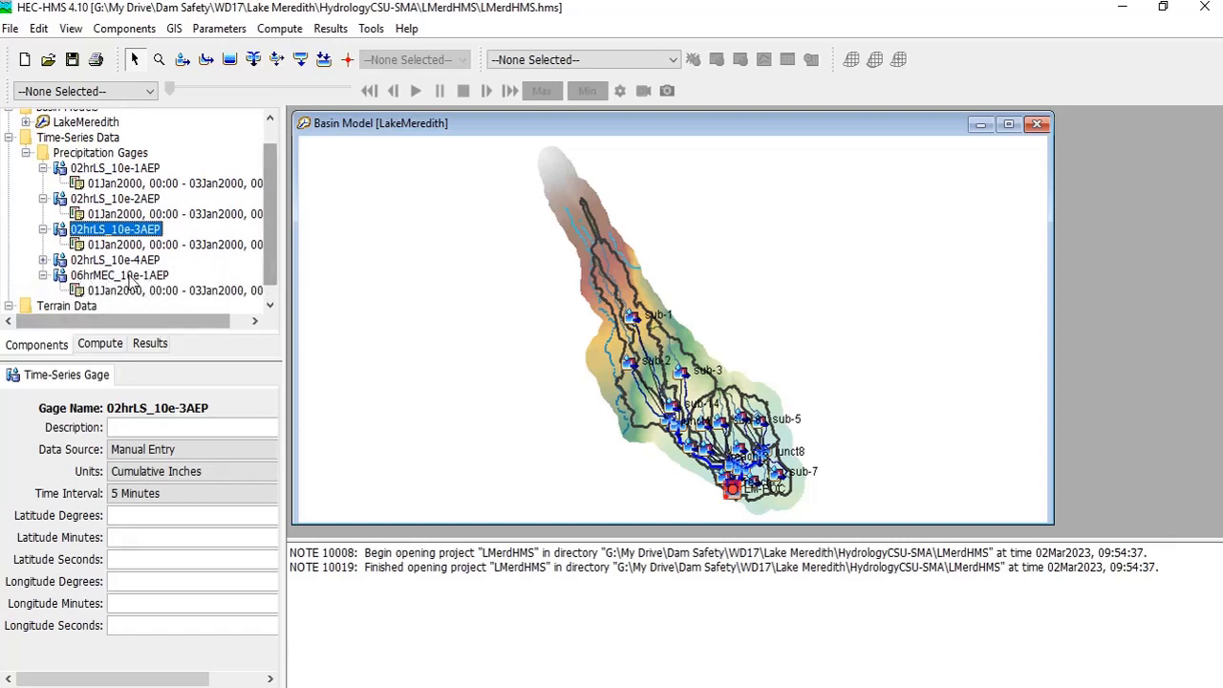
Copy the 02hrLS_10e-3AEP precipitation gage as 02hrLS-PMP
right_click(148, 234)
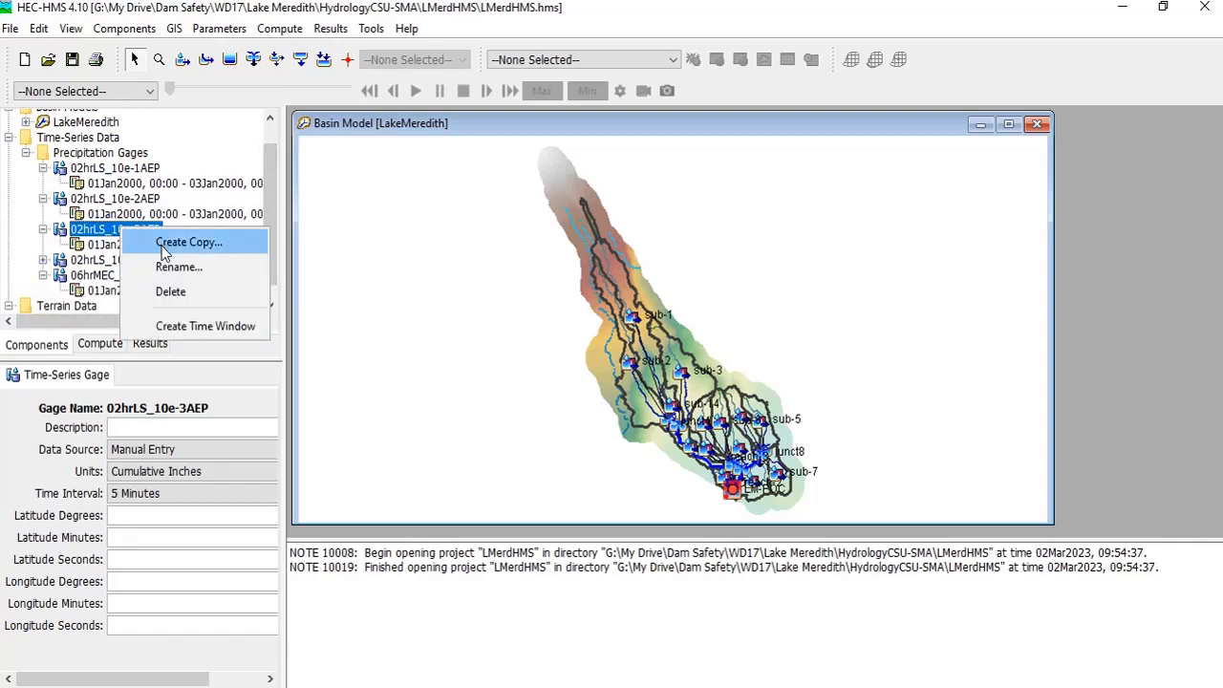
left_click(174, 251)
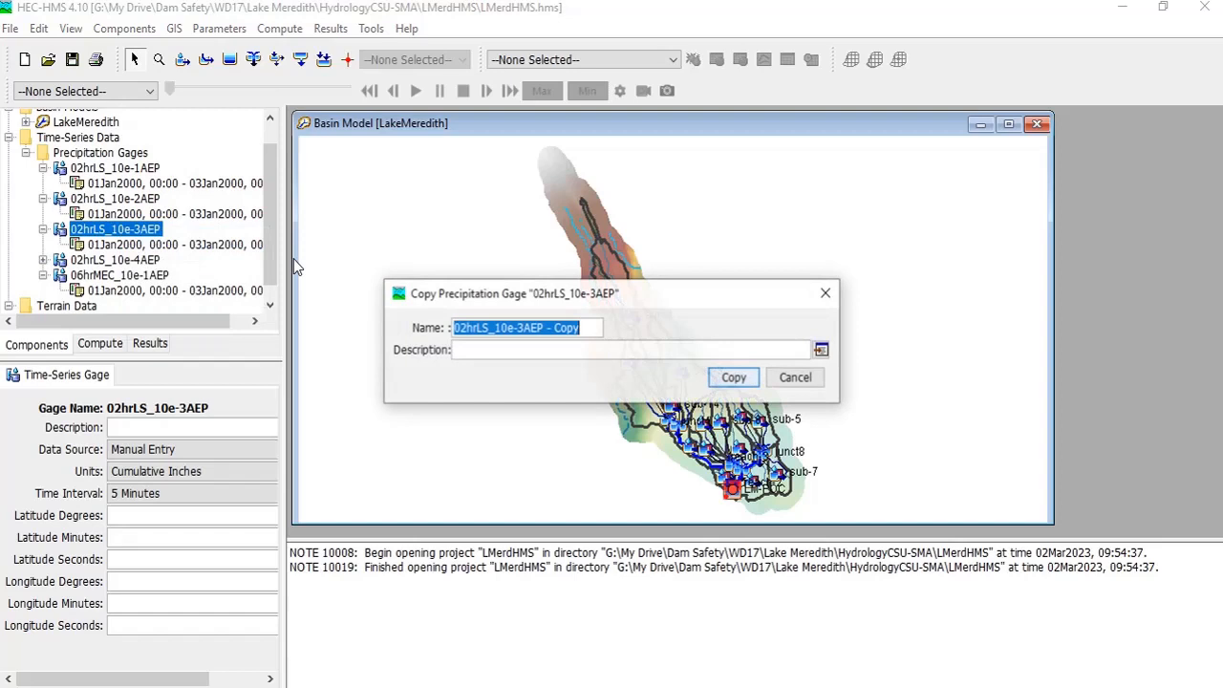
left_click(463, 328)
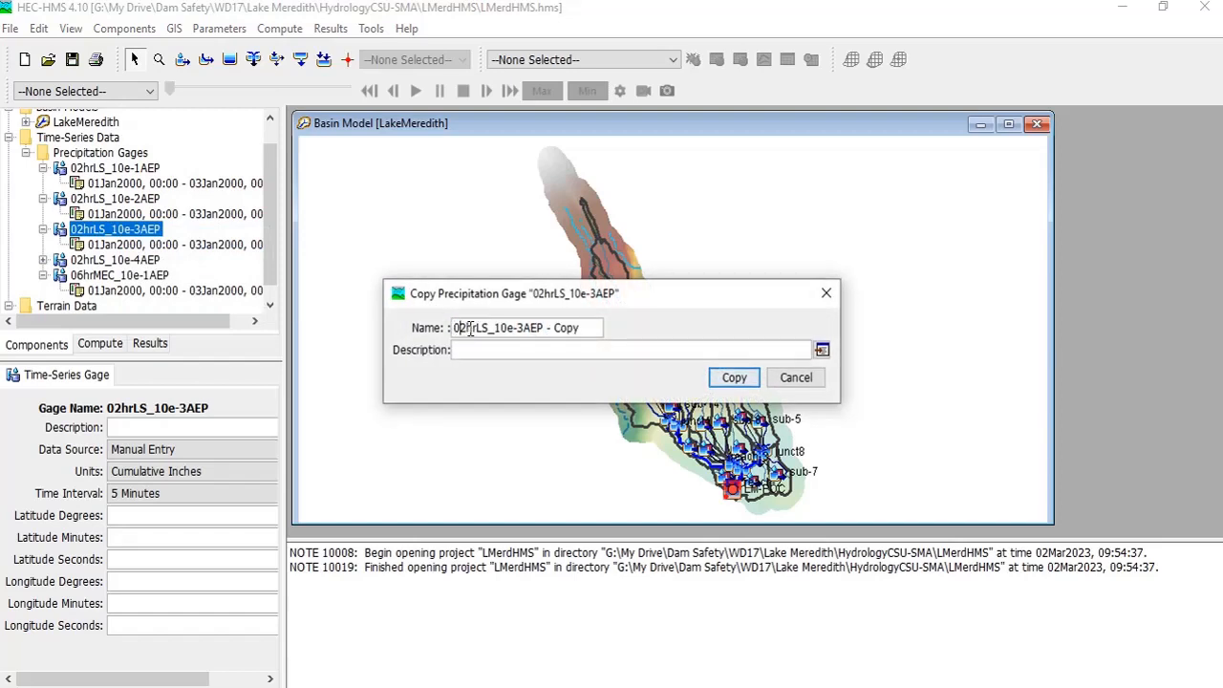
left_click_drag(492, 330, 585, 328)
key("BackSpace")
key("BackSpace")
type("PM")
key("BackSpace")
key("BackSpace")
type("-PMP")
key("Return")
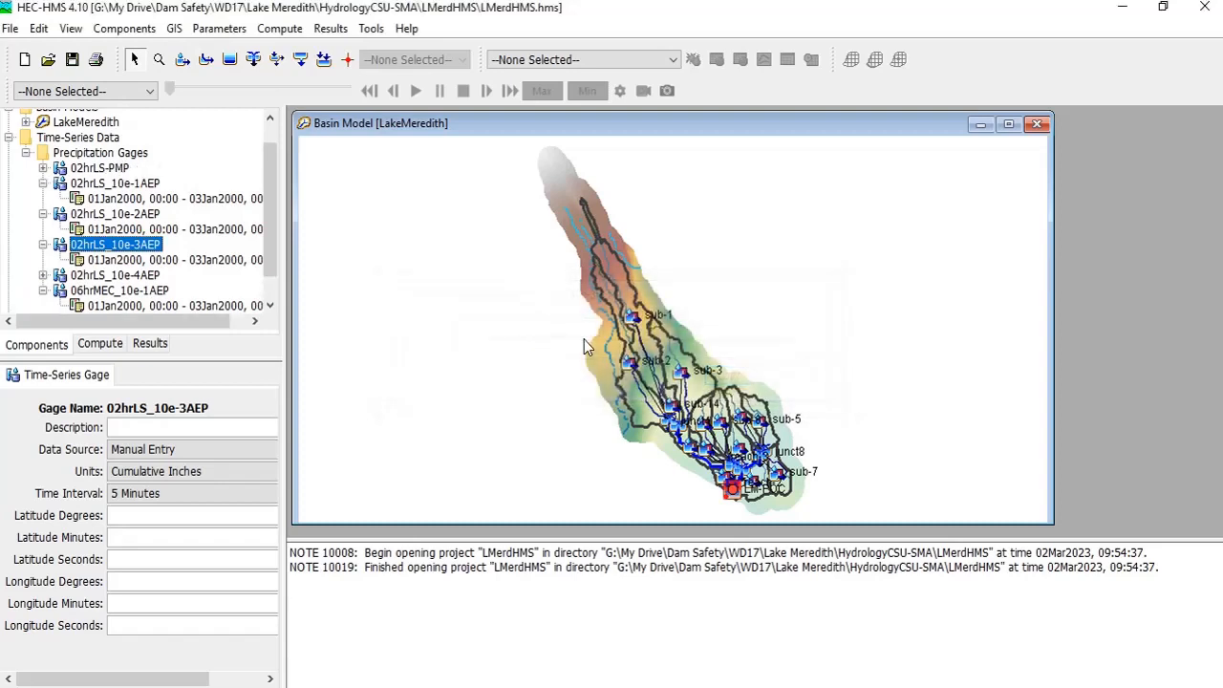
Expand the 02hrLS-PMP gage's entry and rename the gage to PMP02hrLS
right_click(137, 247)
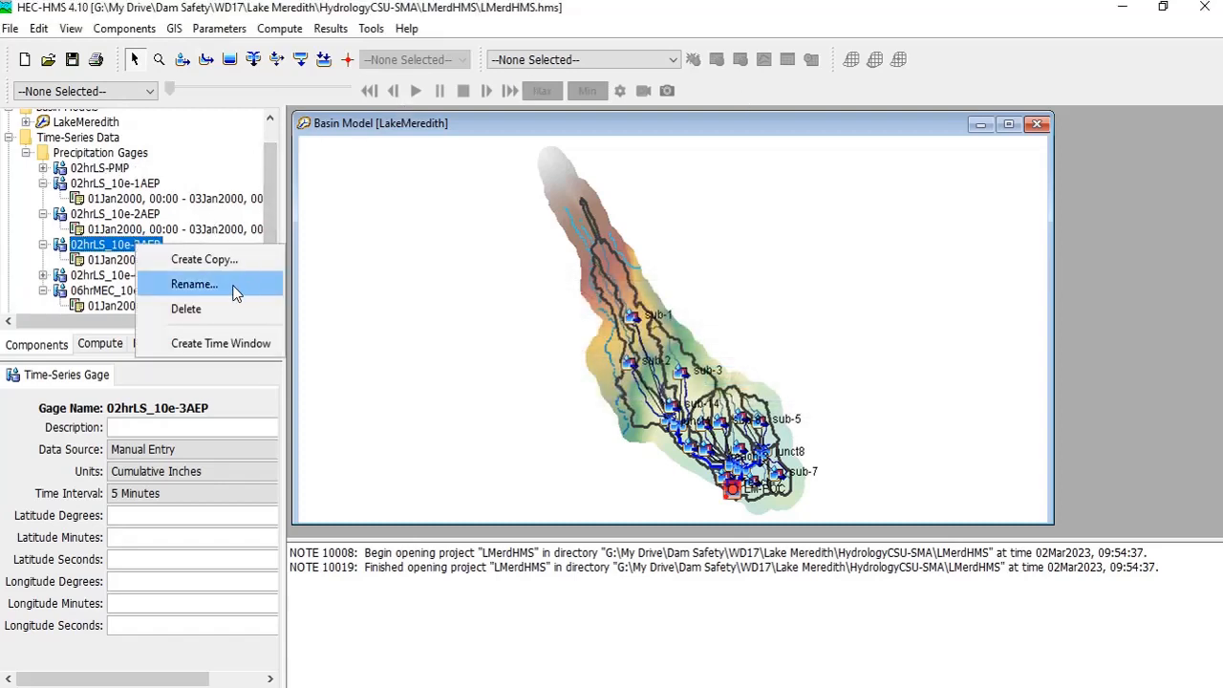
left_click(194, 284)
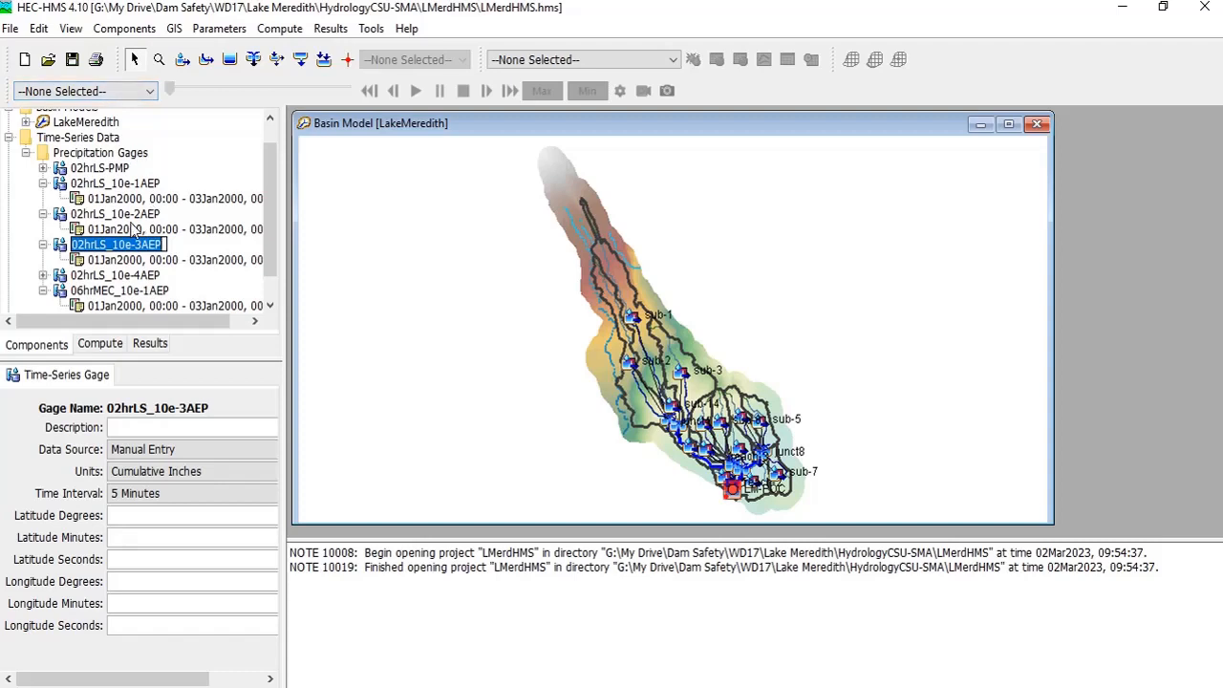
scroll(166, 244, "down", 1)
left_click(99, 138)
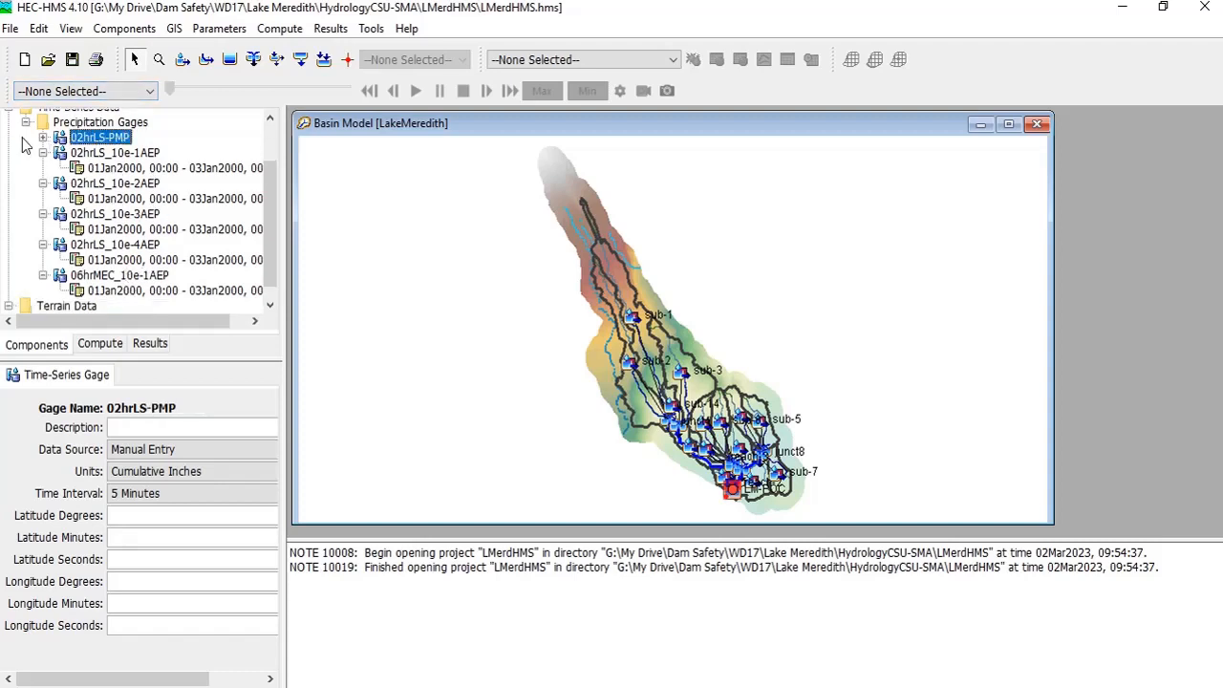
left_click(42, 138)
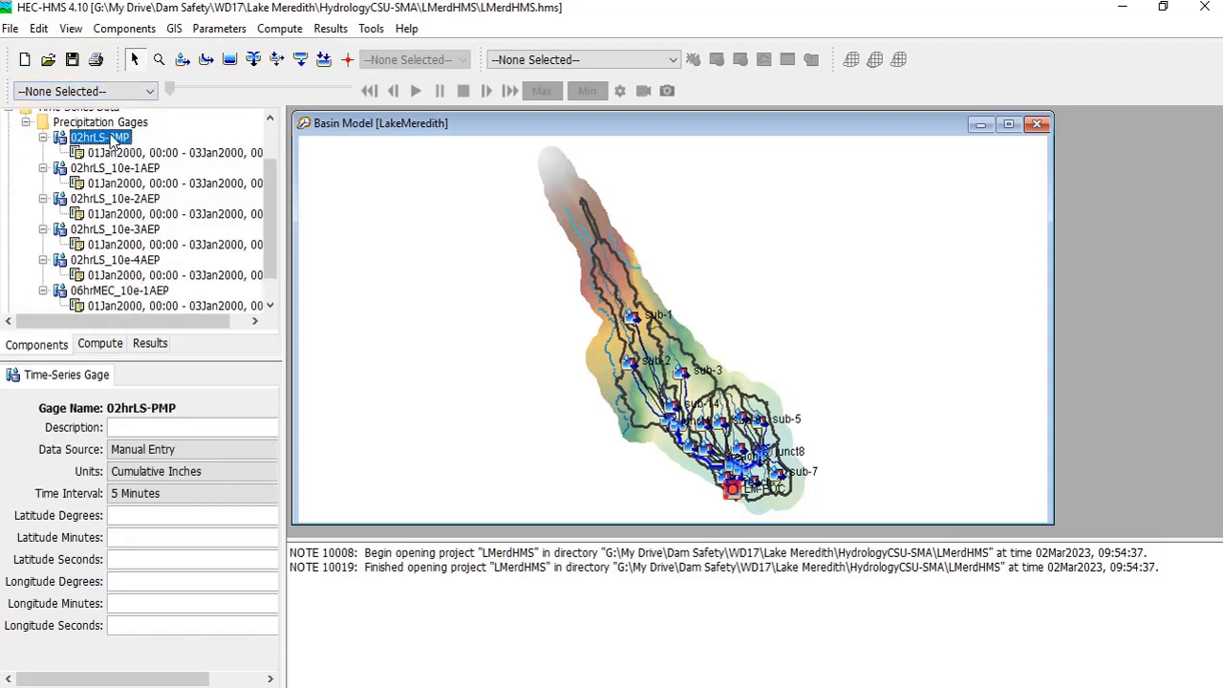
right_click(112, 140)
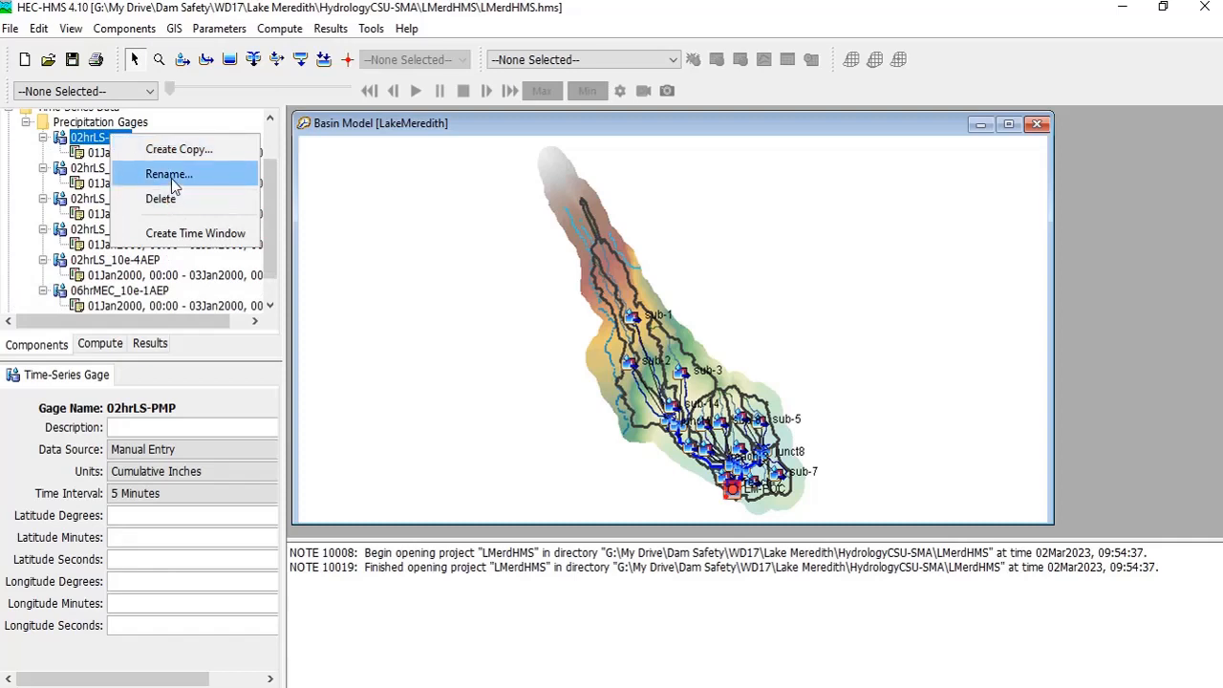
left_click(169, 176)
left_click(72, 139)
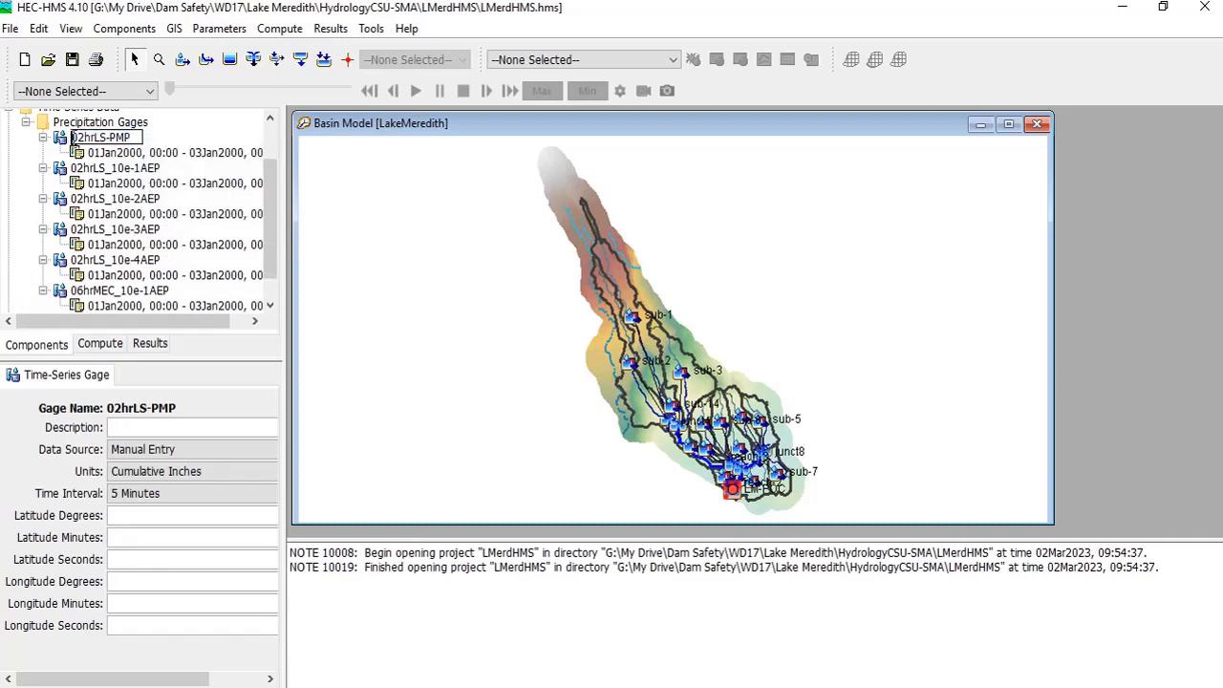
type("PMP")
key("Return")
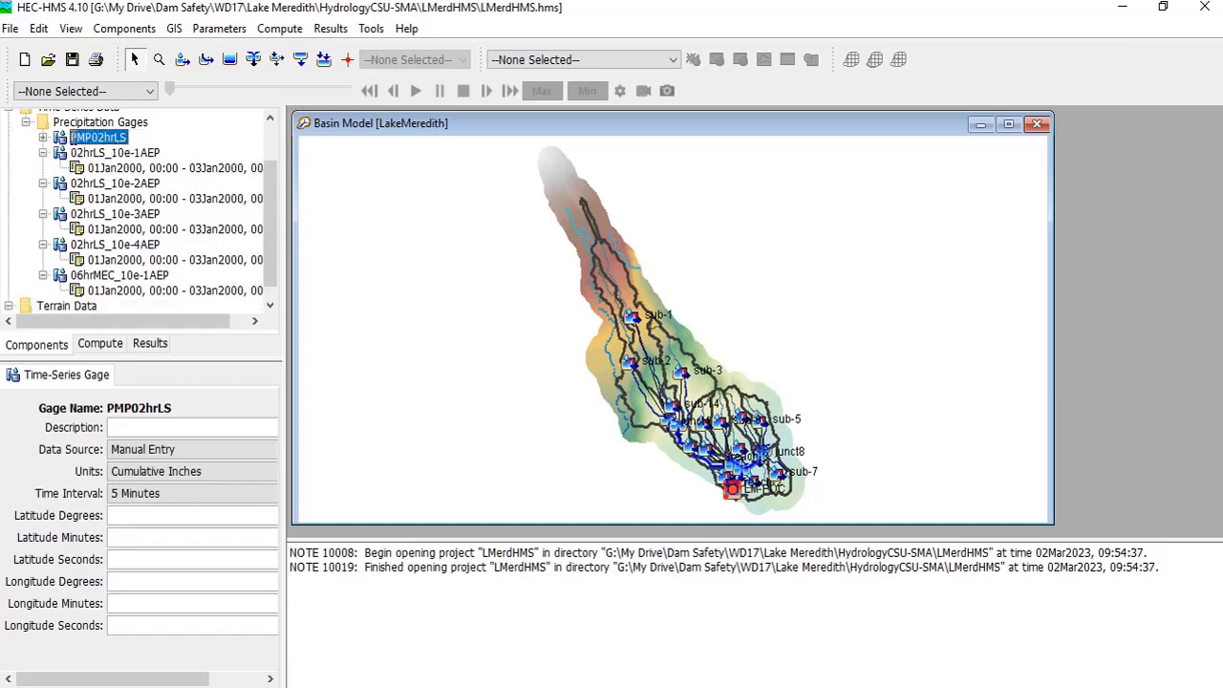
Copy the PMP02hrLS precipitation gage as PMP06hrLS
right_click(86, 140)
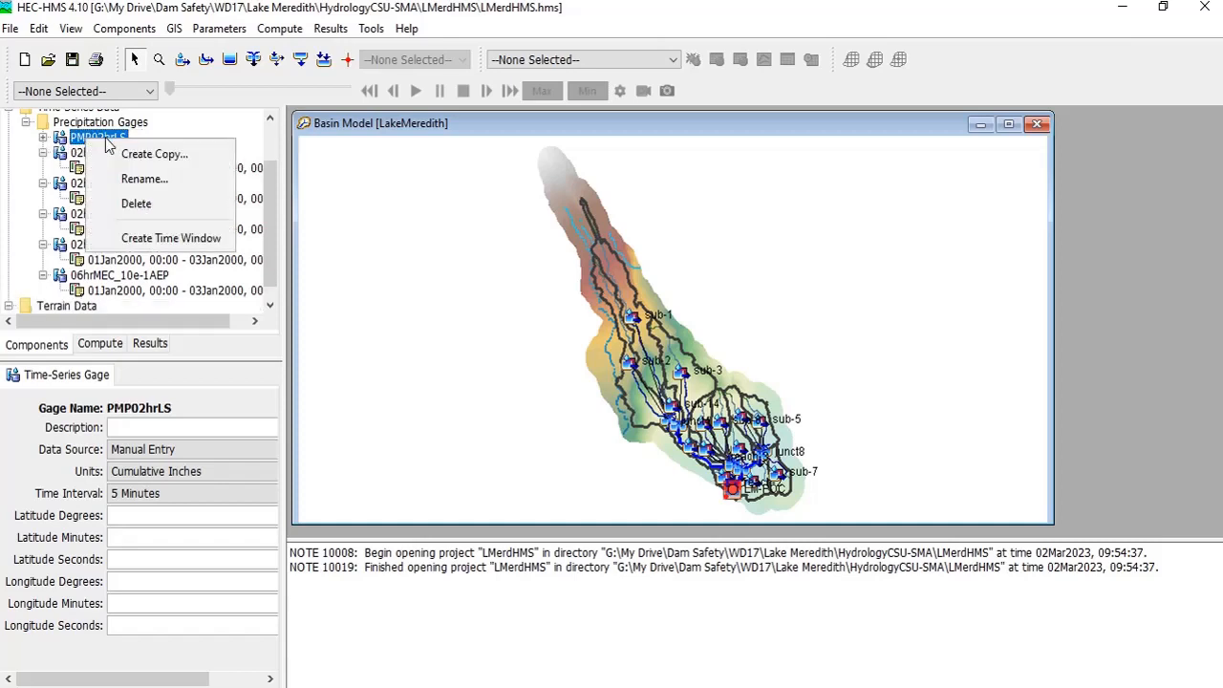
left_click(156, 156)
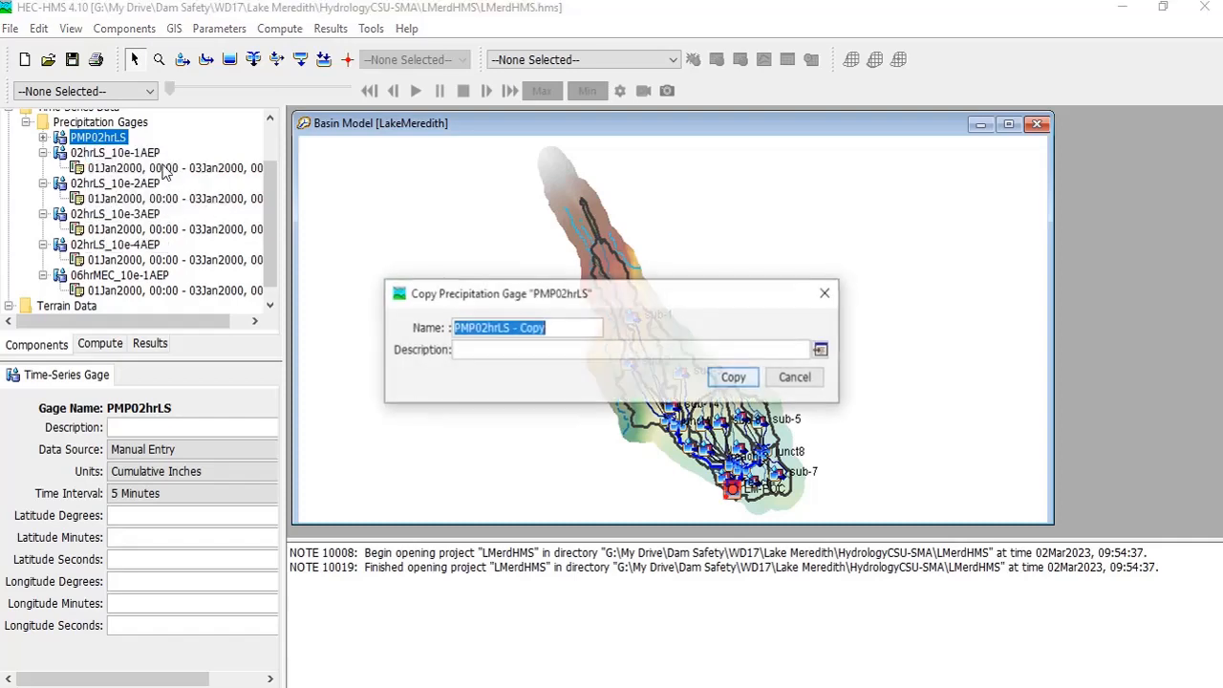
left_click(480, 329)
key("Delete")
type("6")
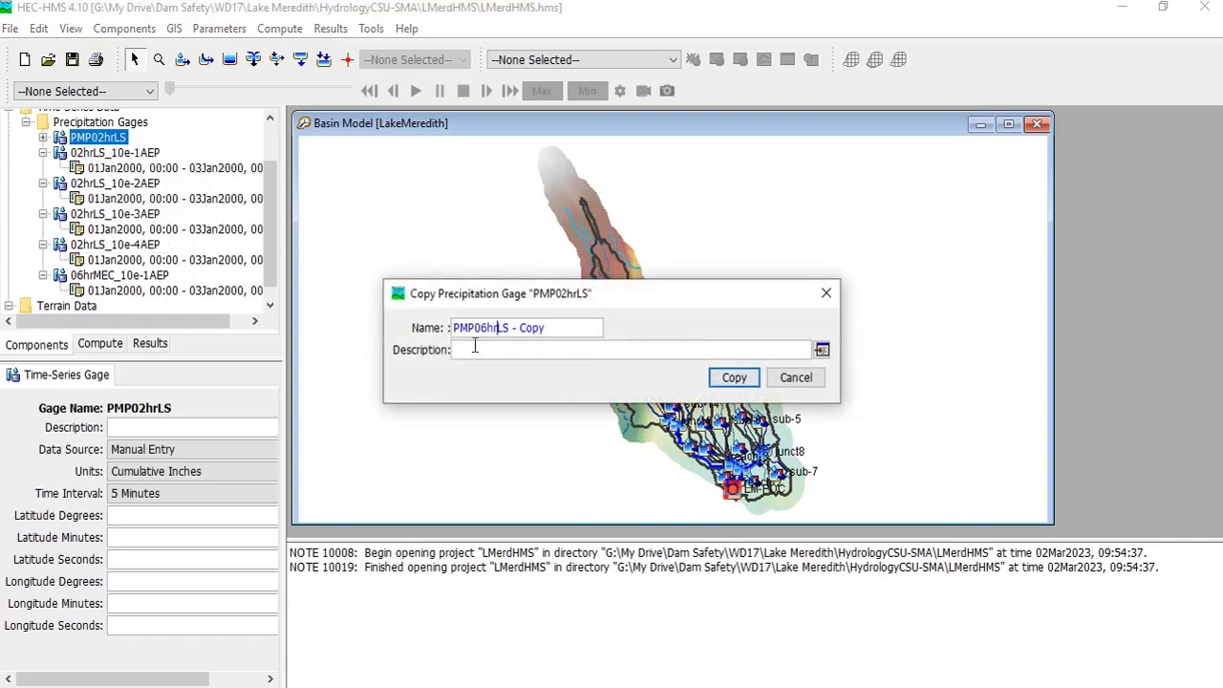
key("End")
key("BackSpace")
key("BackSpace")
key("BackSpace")
key("BackSpace")
key("BackSpace")
key("BackSpace")
key("BackSpace")
key("Return")
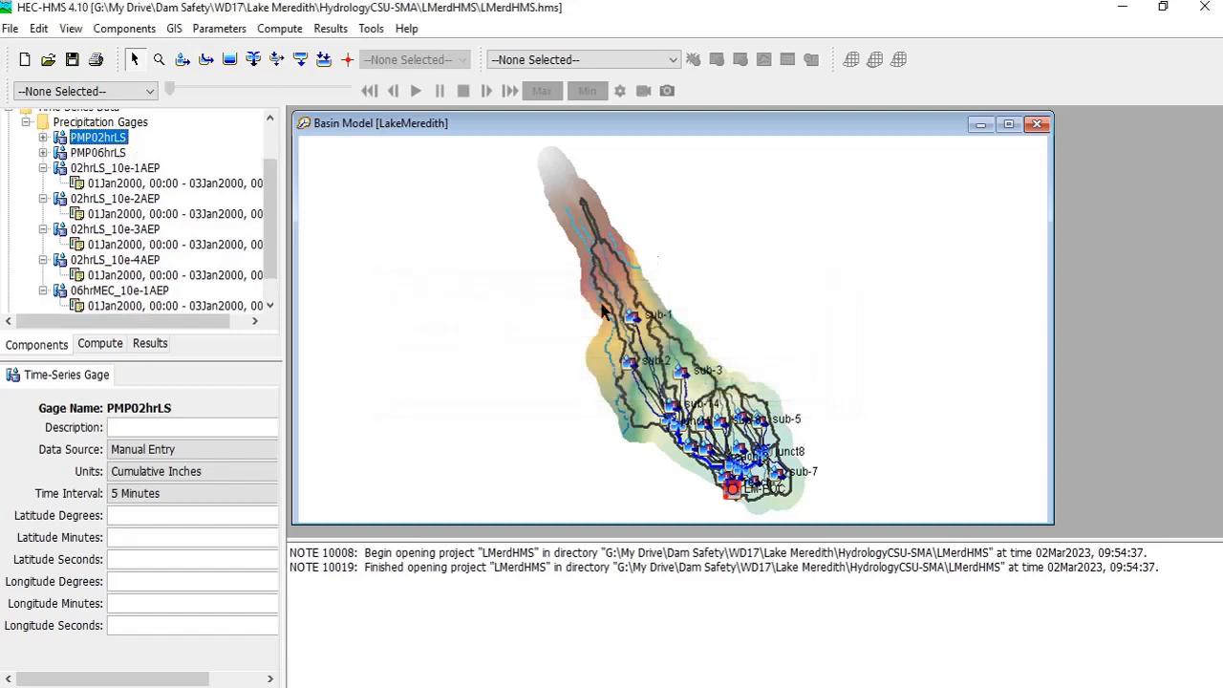
Copy the PMP06hrLS precipitation gage as PMP24hrLS and look over the settings of the three PMP gages
right_click(107, 156)
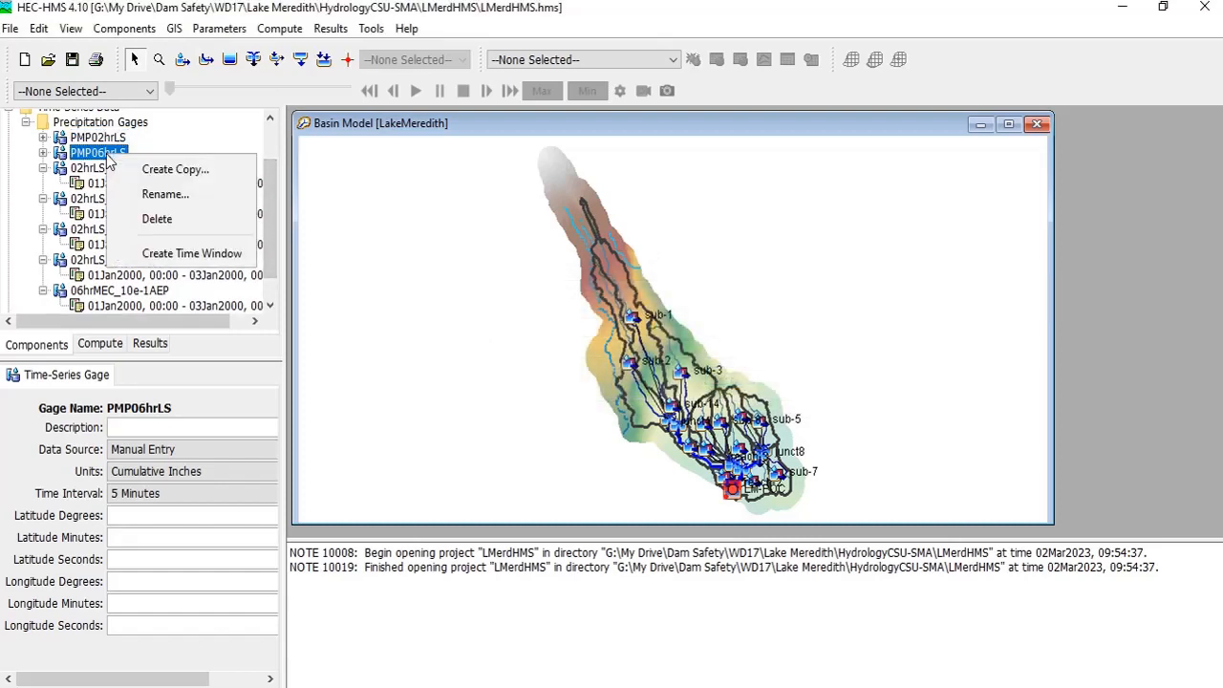
left_click(174, 169)
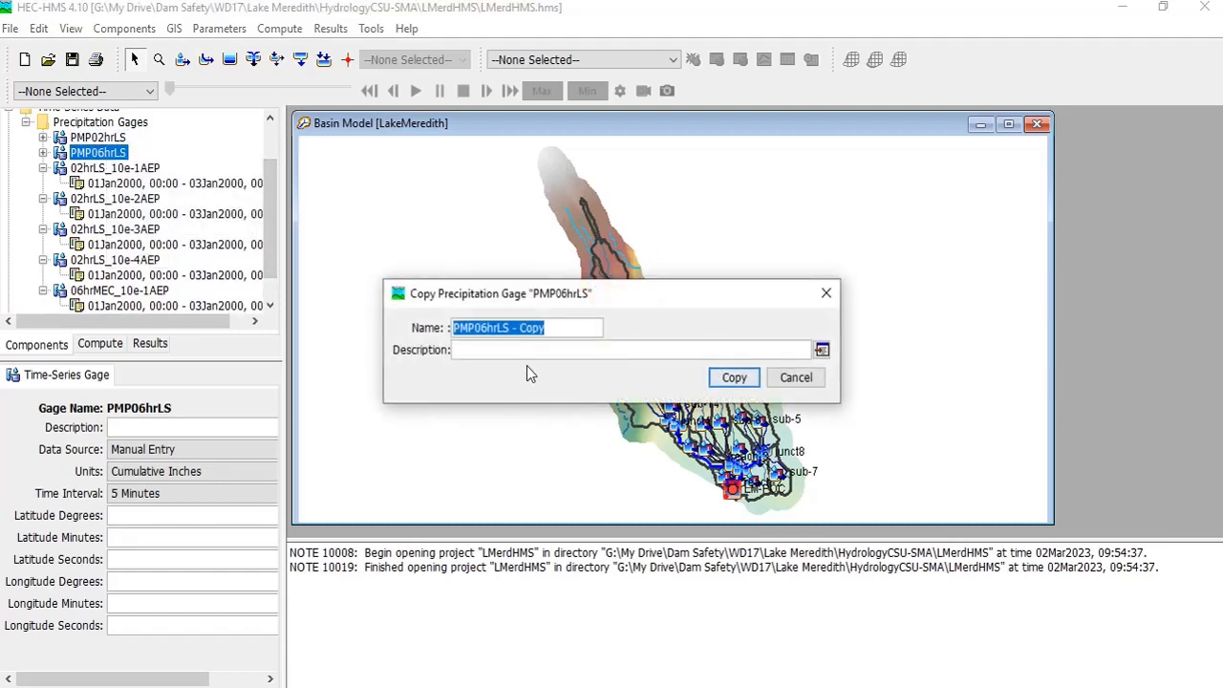
left_click(478, 328)
left_click_drag(475, 327, 488, 328)
type("24")
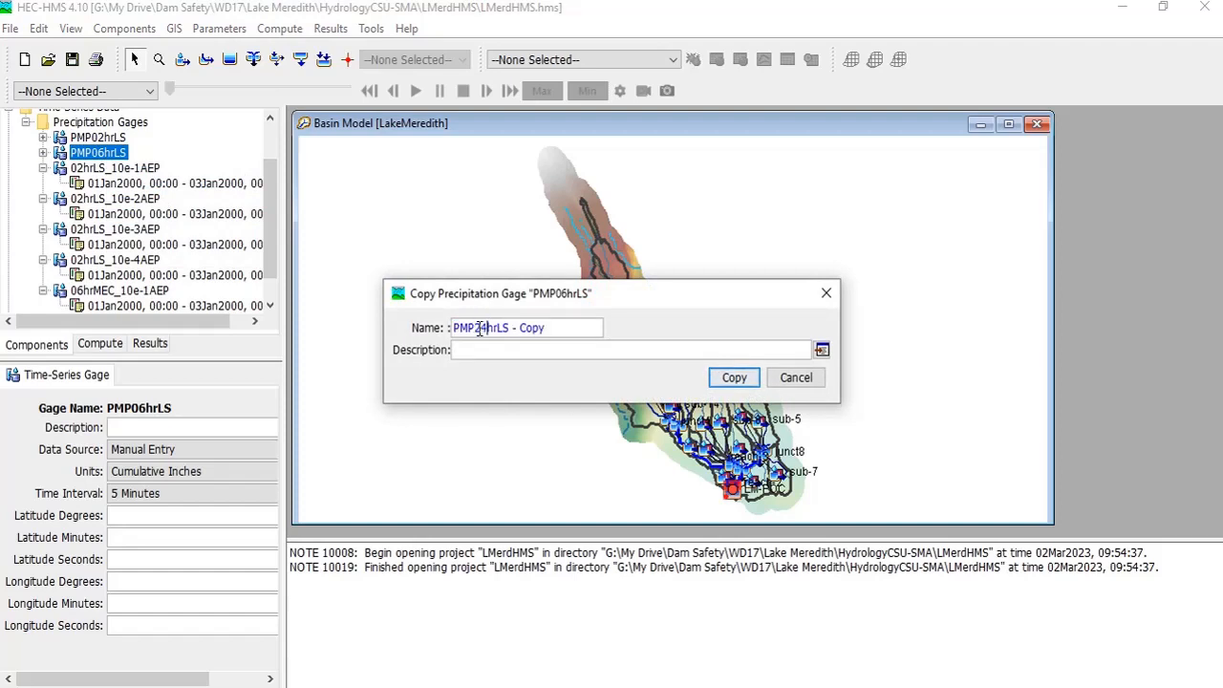
key("Right")
key("Right")
key("Right")
key("Right")
key("Delete")
key("Delete")
key("Delete")
key("Delete")
key("Delete")
key("Delete")
key("Delete")
key("Return")
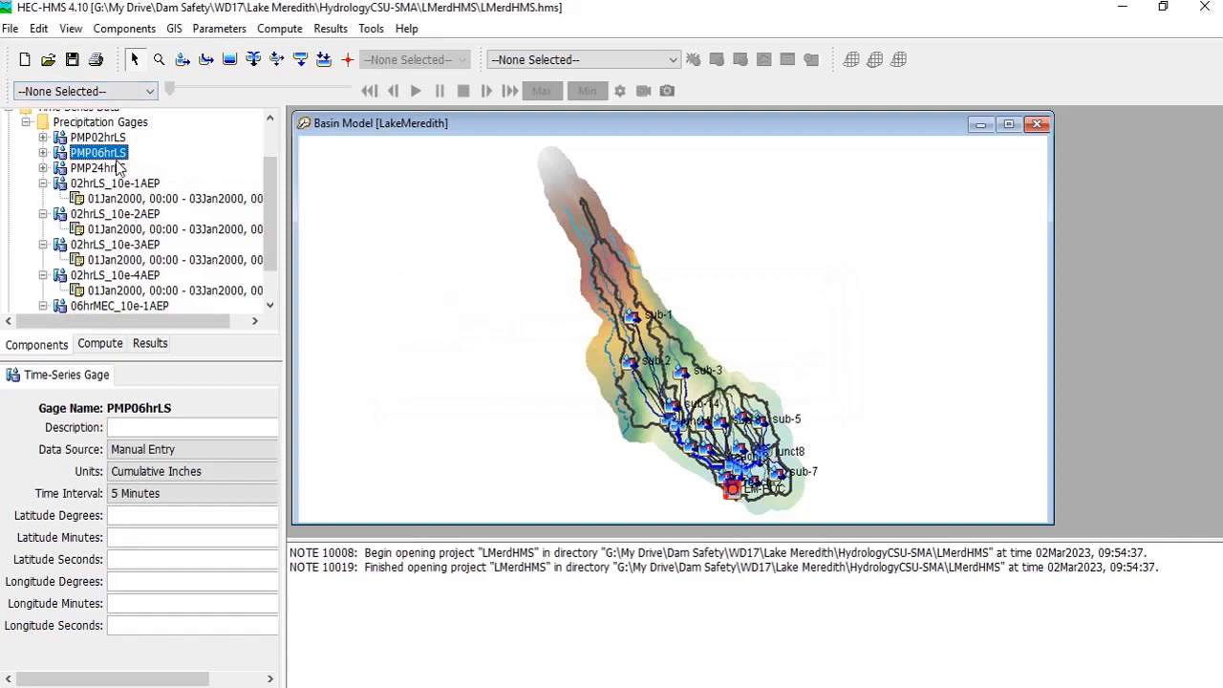
left_click(105, 167)
left_click(105, 154)
left_click(99, 143)
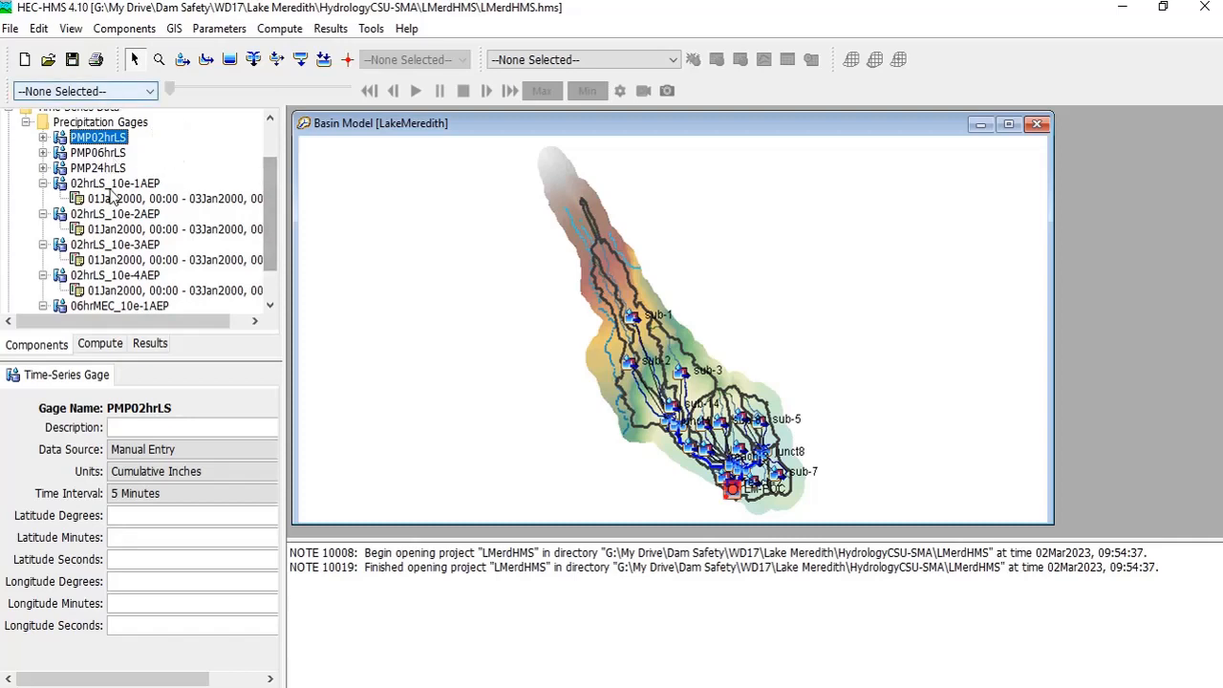
Create a new precipitation gage named 48hrMLC_10e-1AEP in the time-series data manager
left_click(107, 123)
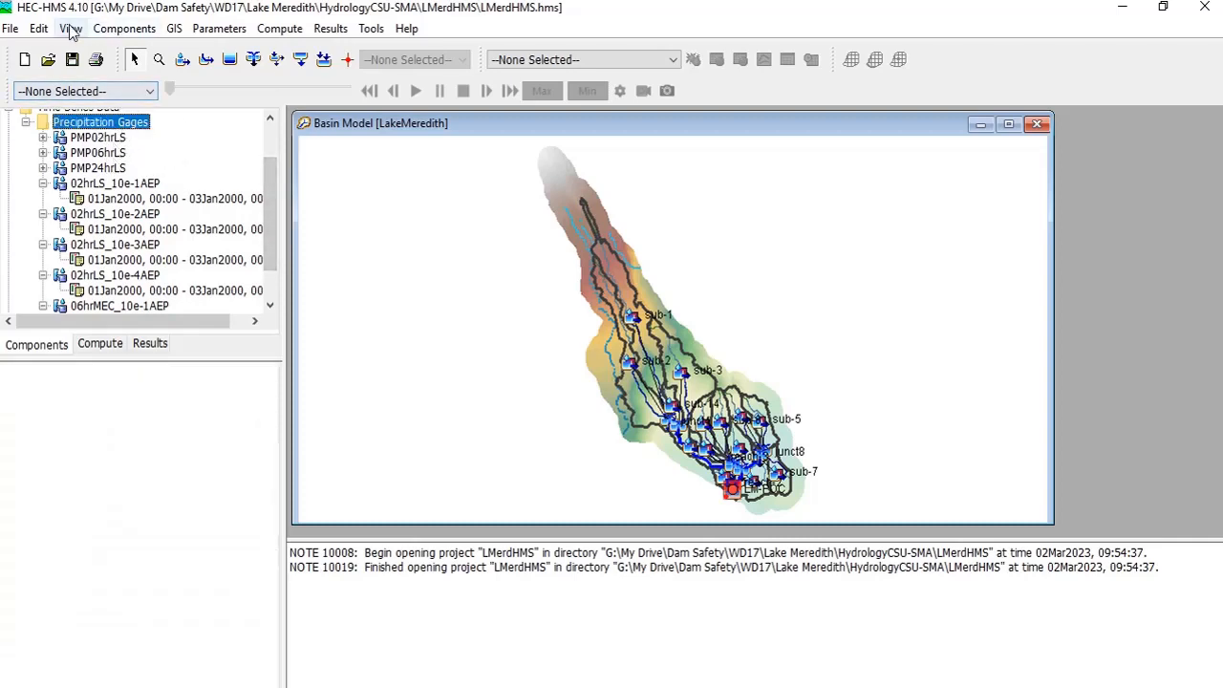
left_click(122, 29)
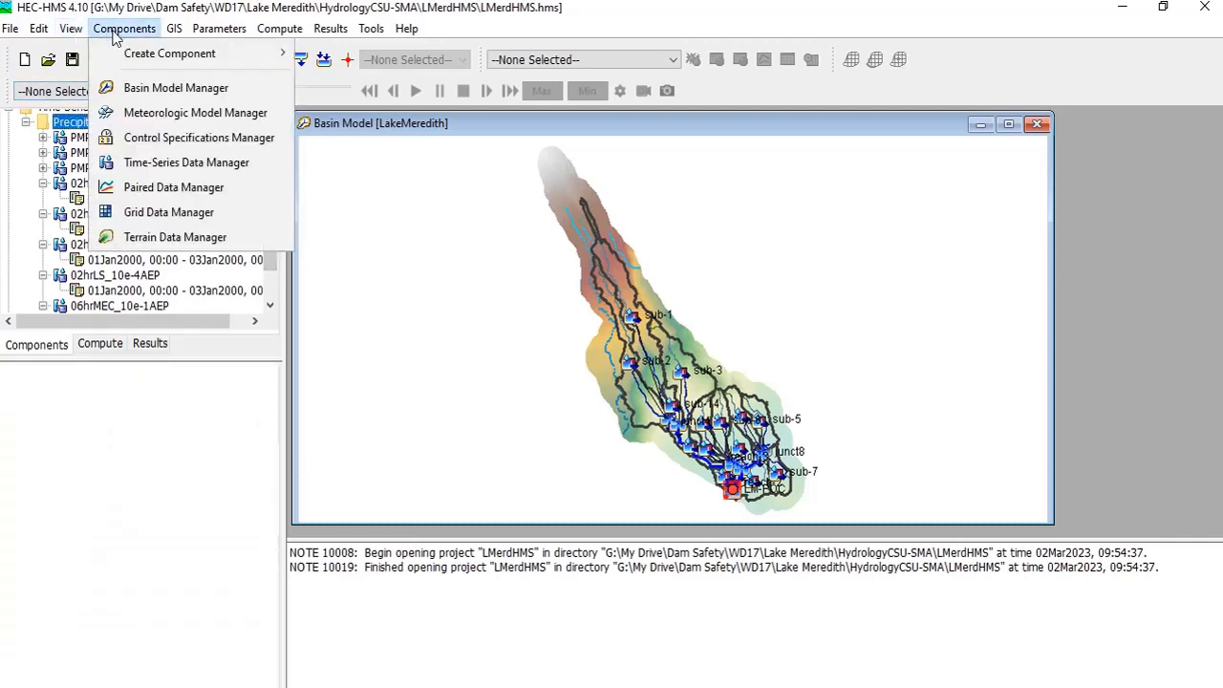
left_click(158, 166)
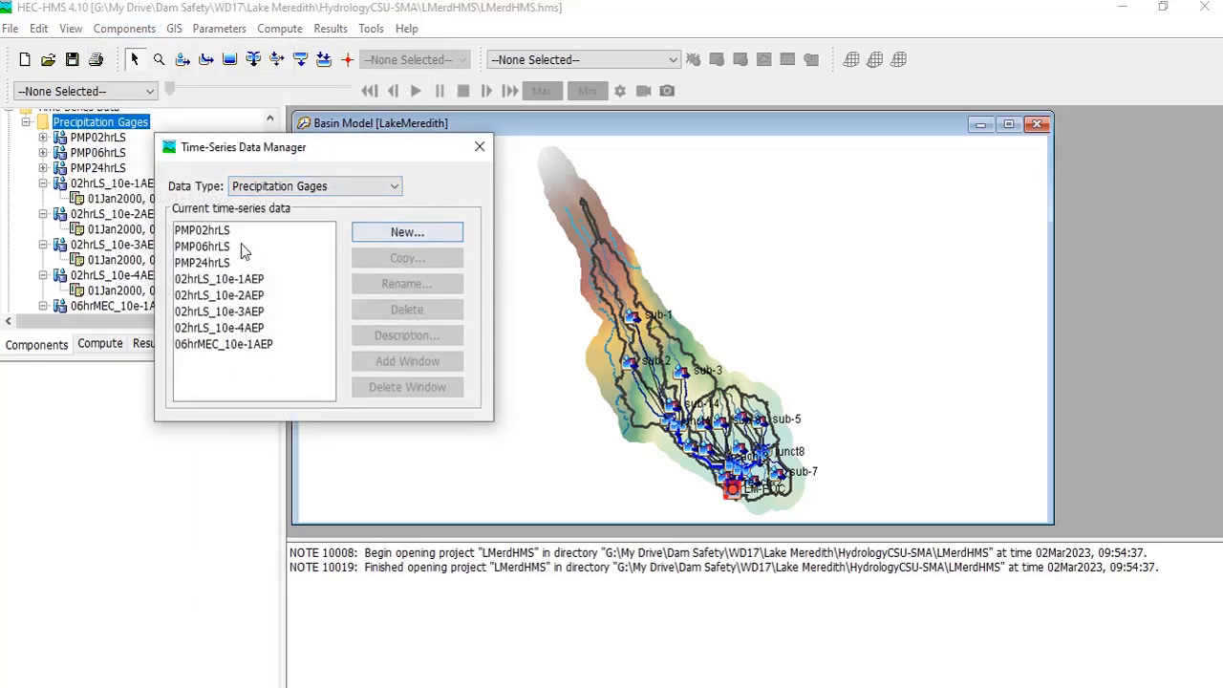
left_click(380, 234)
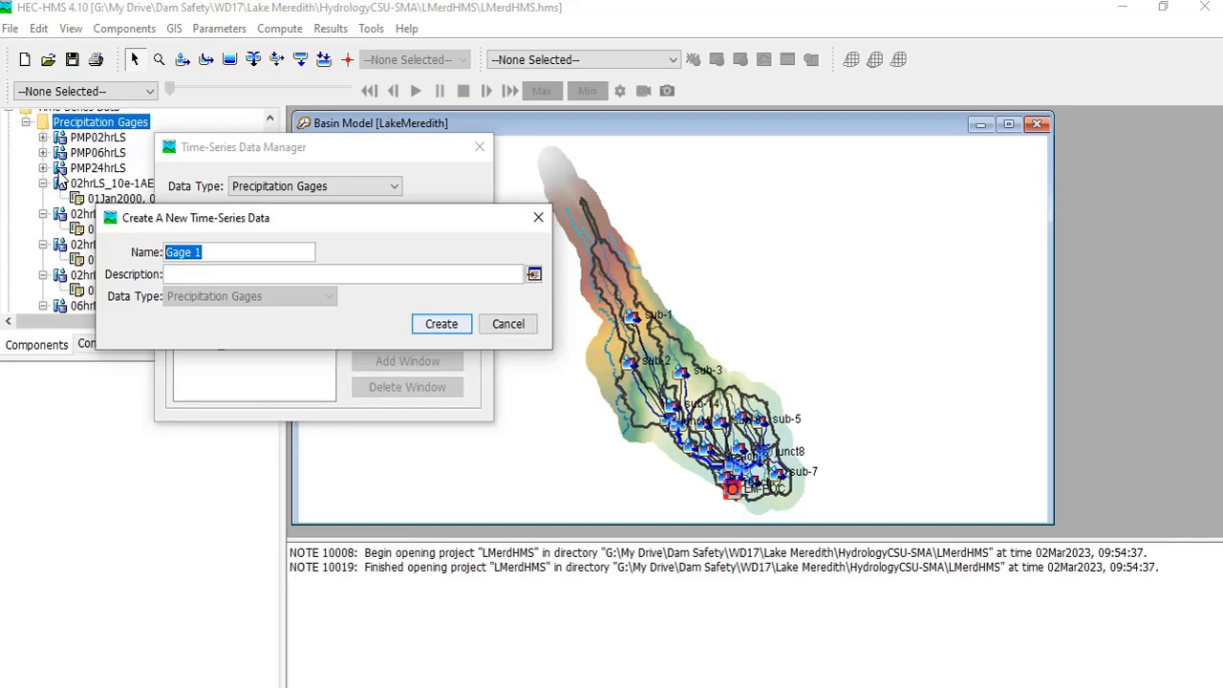
type("48h")
type("rLMC")
key("BackSpace")
key("BackSpace")
type("C")
key("BackSpace")
key("BackSpace")
type("MLC_10e-1AEP")
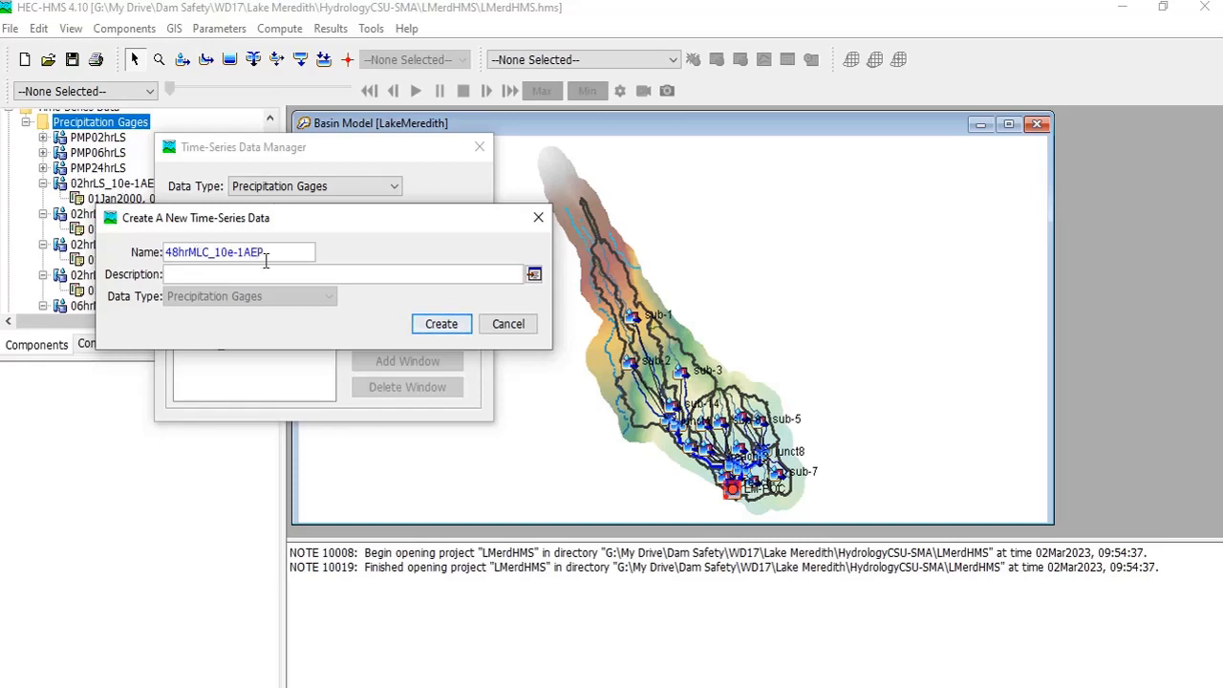
left_click(438, 327)
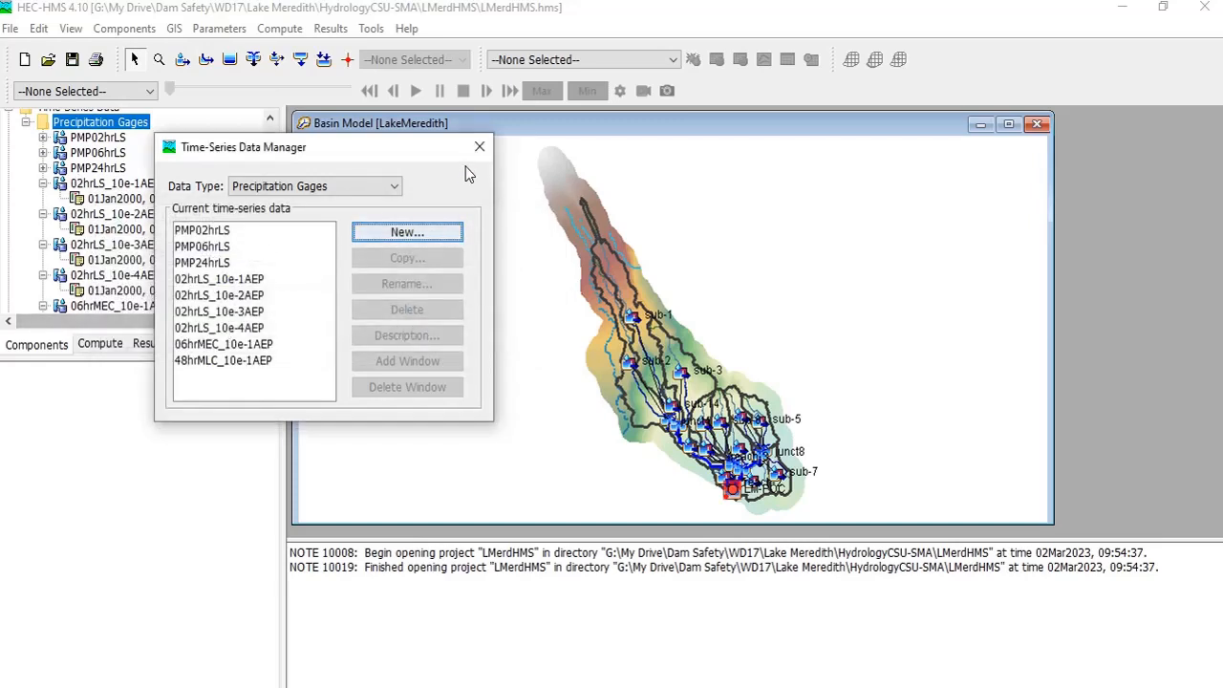
left_click(480, 146)
Collapse the 02hrLS and 06hrMEC gage entries in the tree and expand the 48hrMLC_10e-1AEP gage
left_click(43, 183)
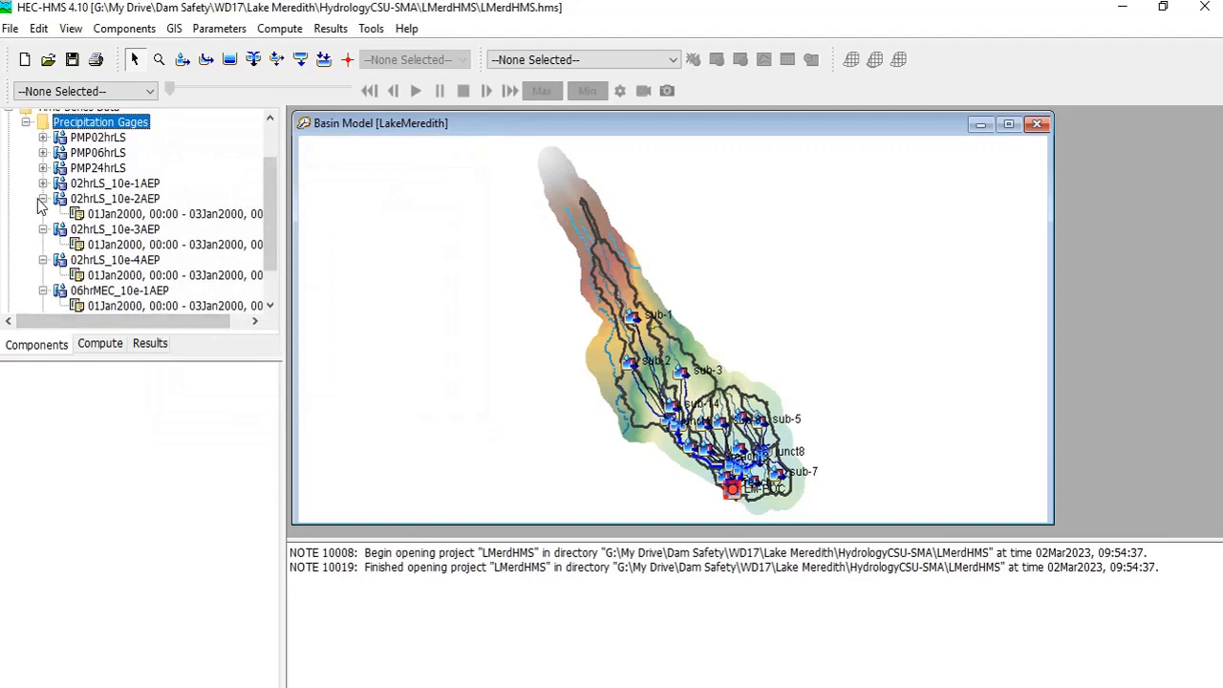
left_click(43, 198)
left_click(43, 213)
left_click(43, 228)
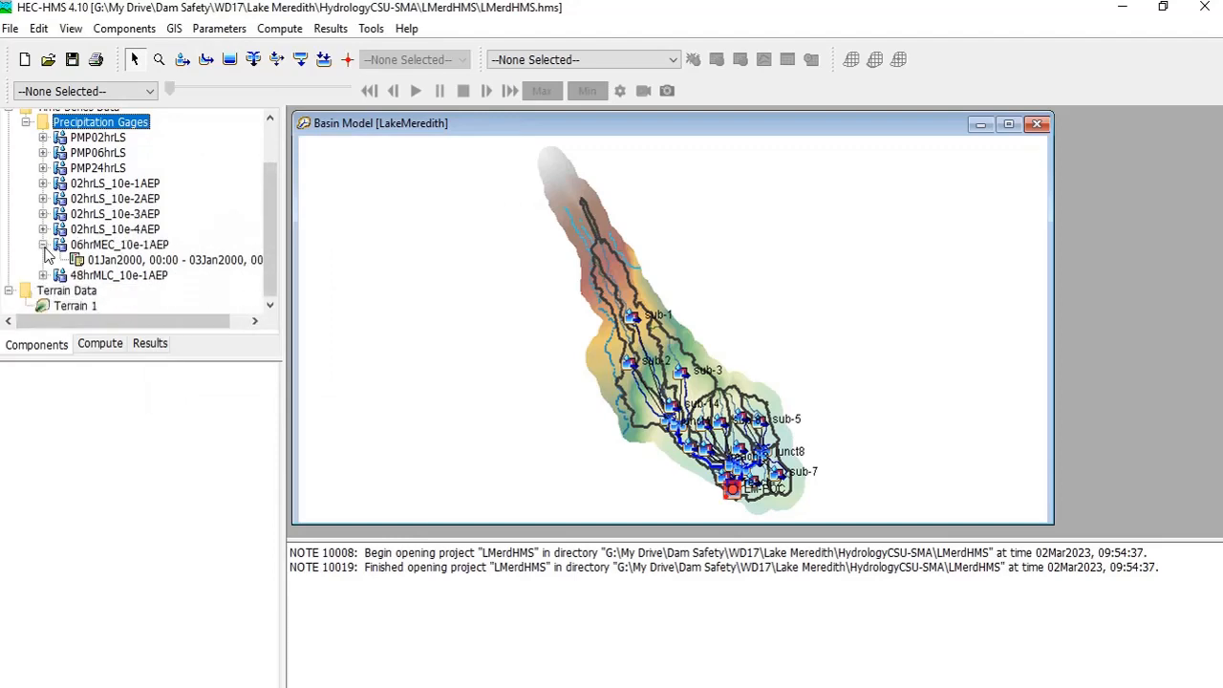
left_click(43, 245)
left_click(43, 290)
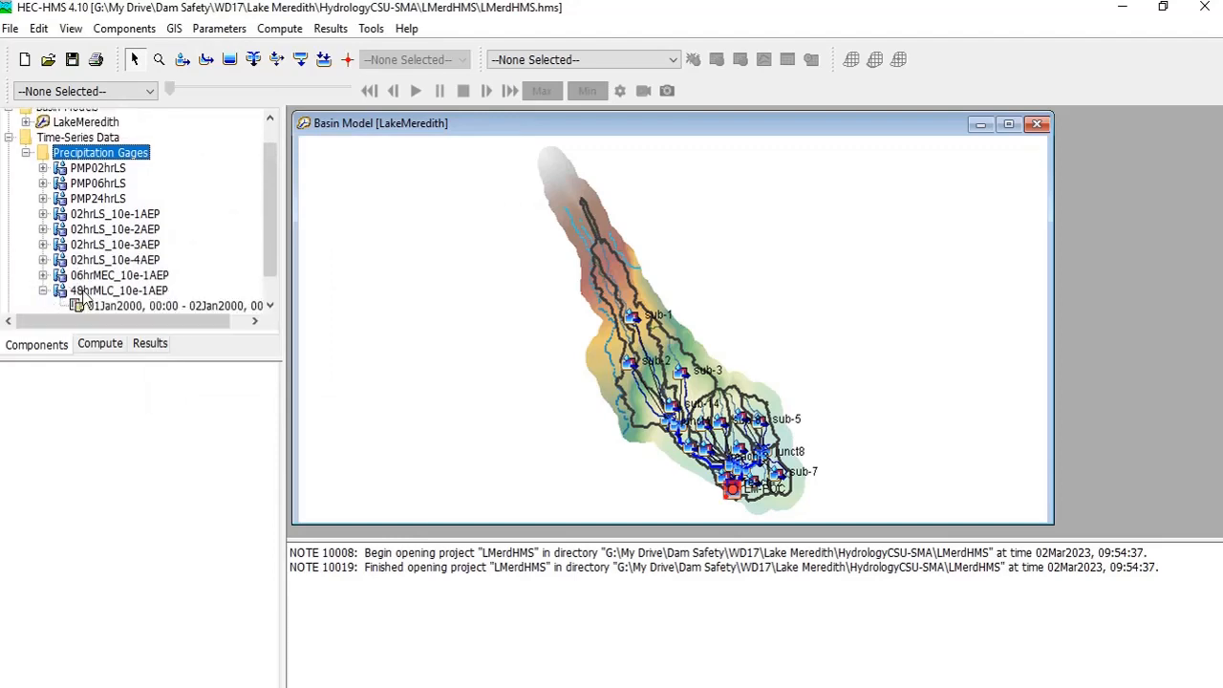
scroll(127, 296, "down", 1)
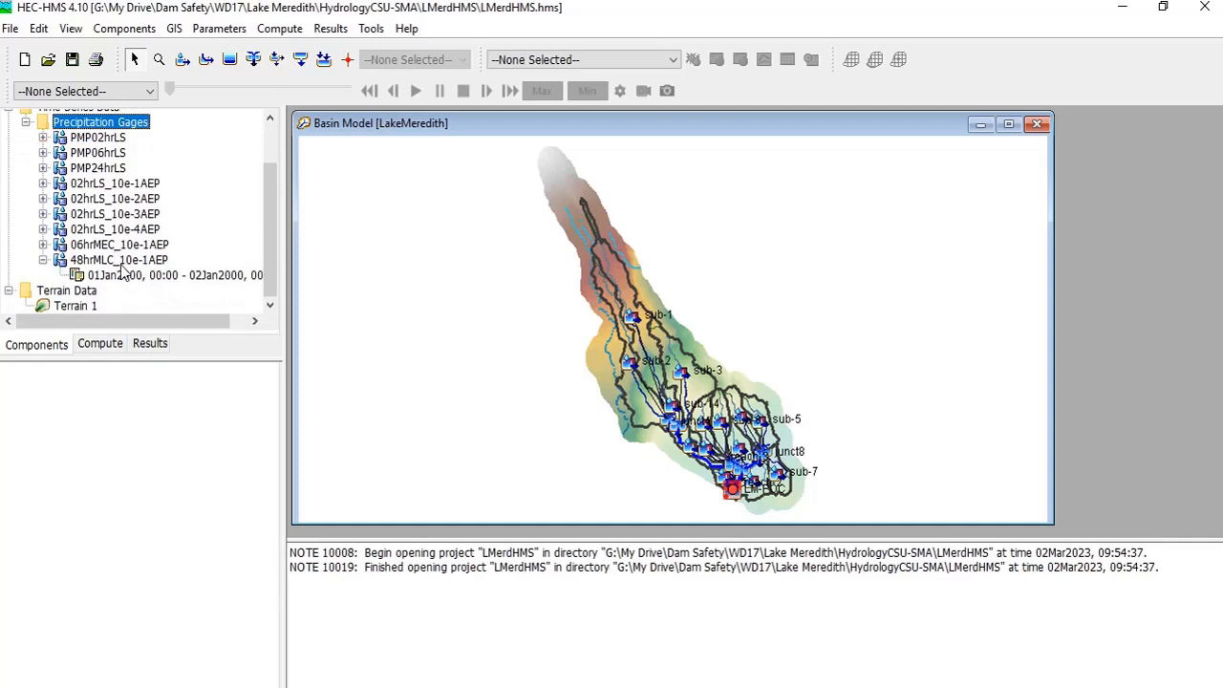
Set the 48hrMLC_10e-1AEP gage's time interval to 1 Hour and its end date to 11Jan2000, and show its precipitation table
left_click(118, 260)
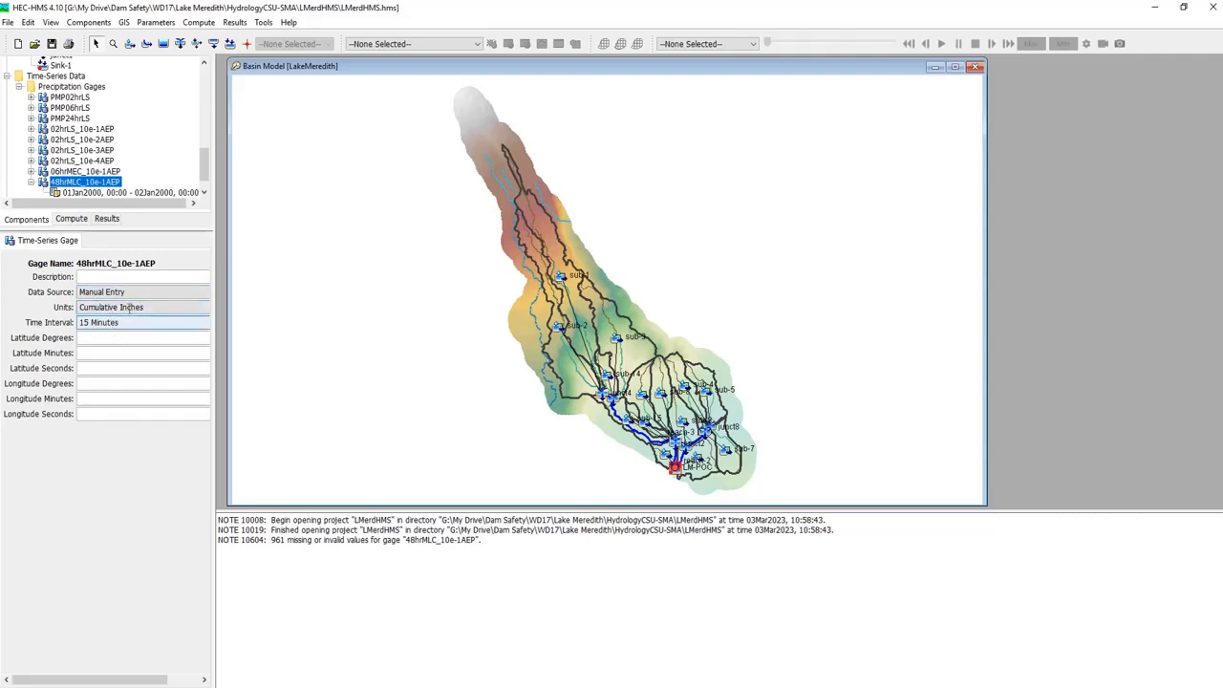
left_click(97, 192)
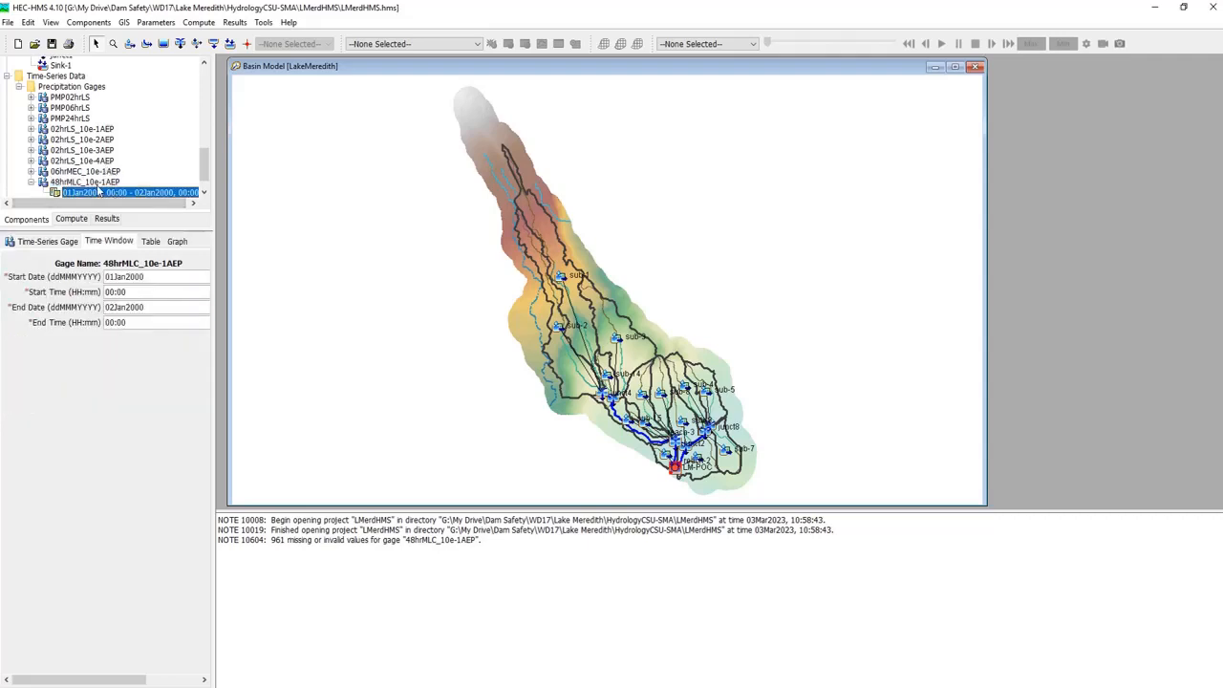
left_click(97, 183)
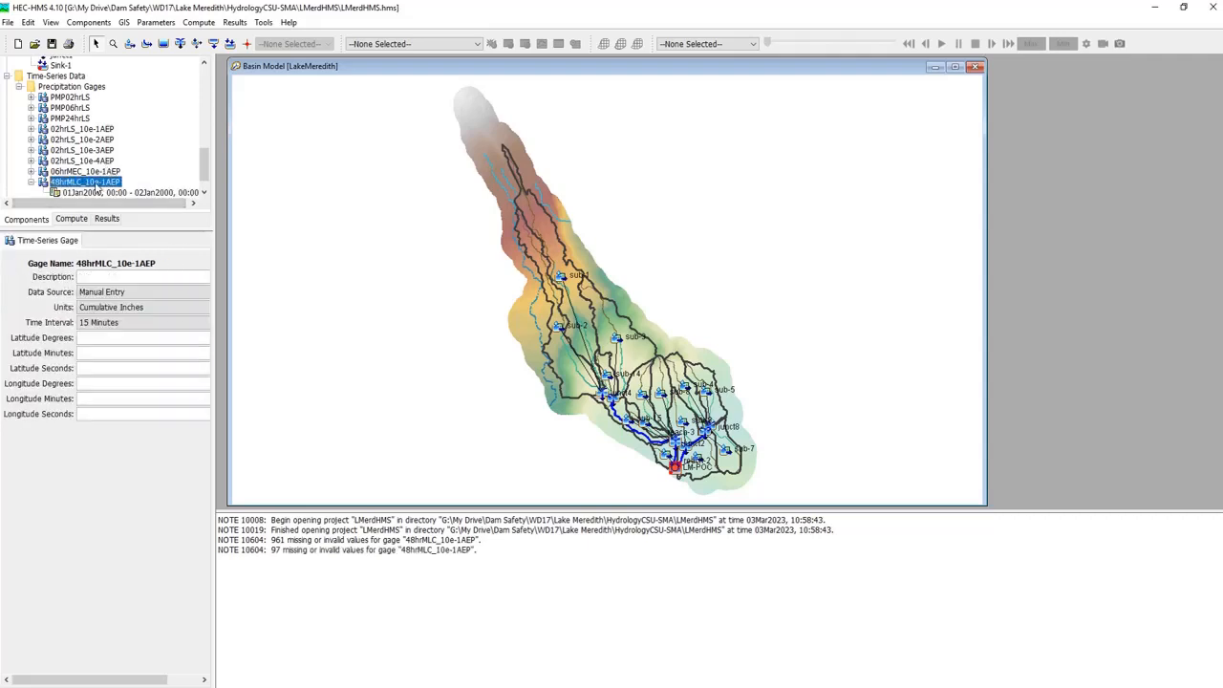
left_click(127, 323)
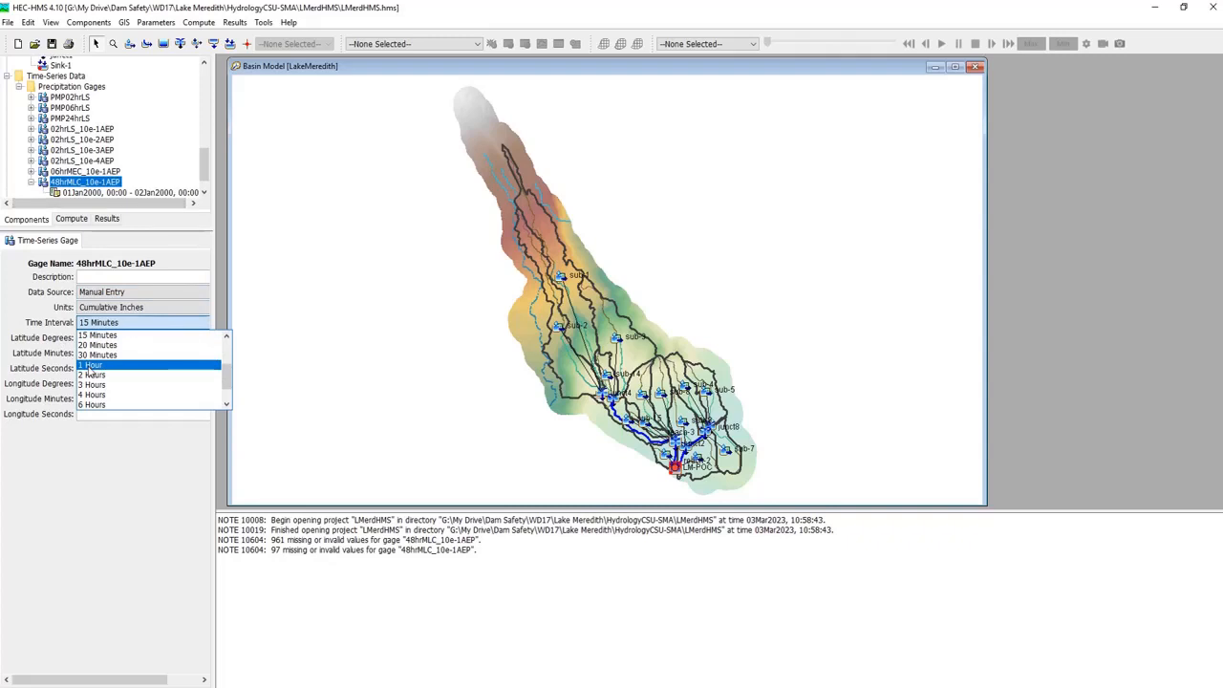
left_click(91, 366)
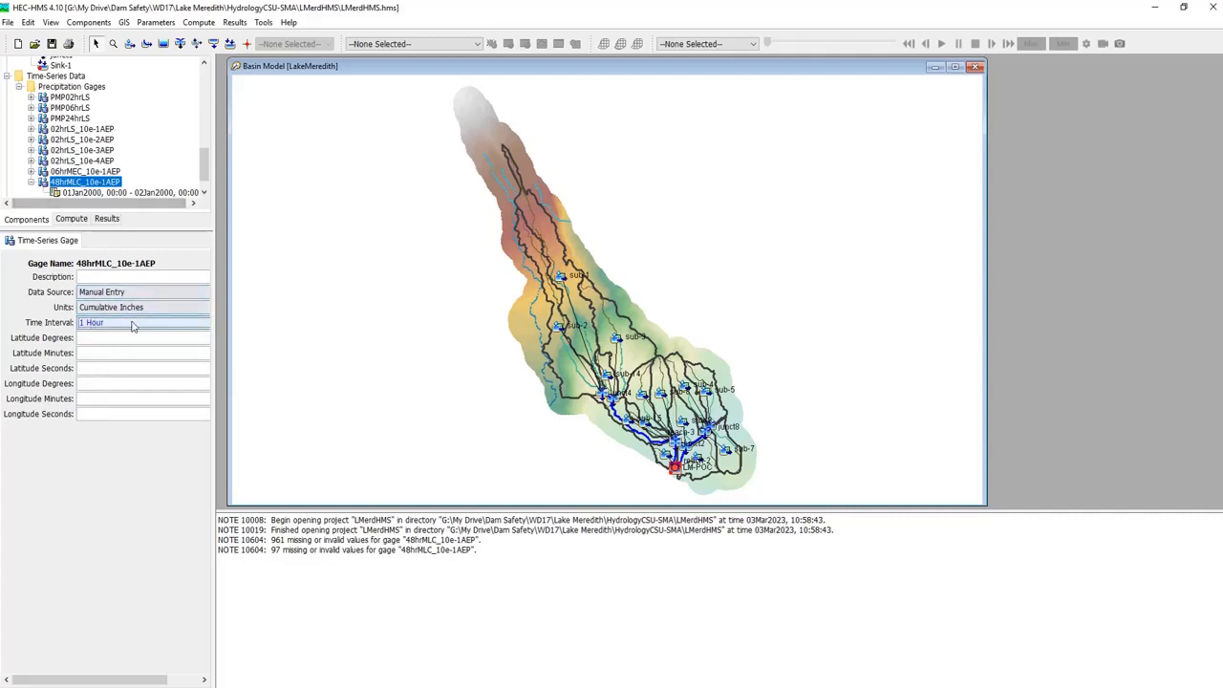
left_click(129, 192)
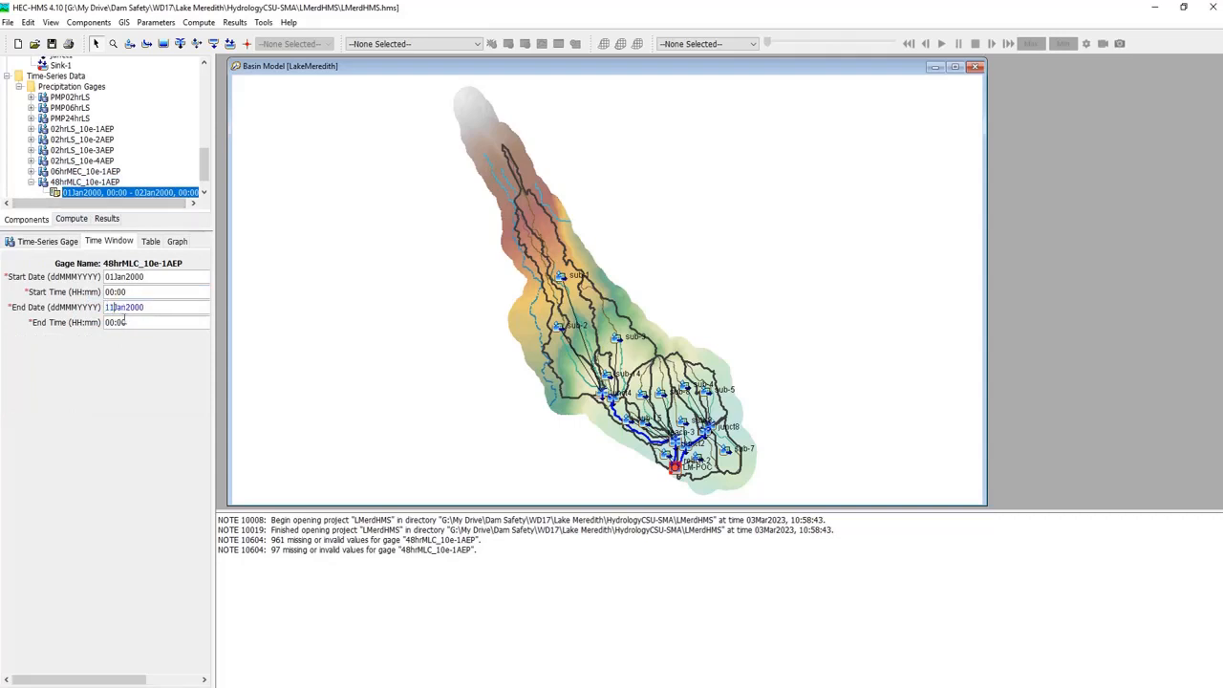
left_click(151, 244)
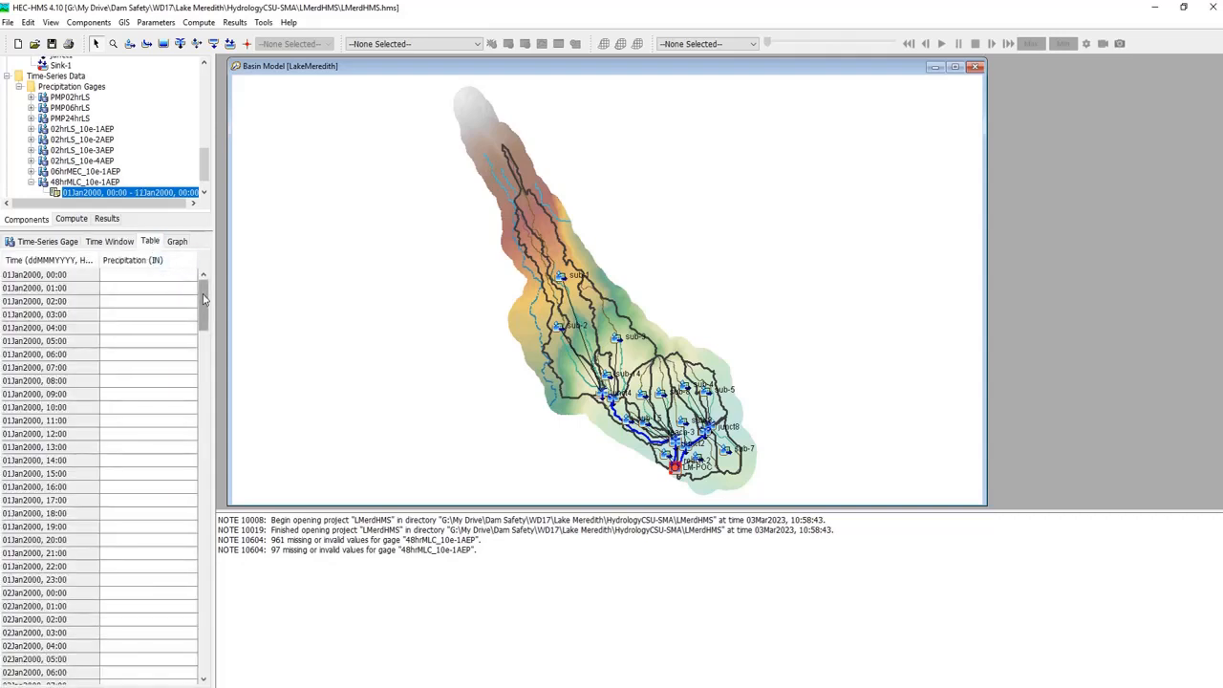
Switch to the Temporal_patterns for HMS workbook in Excel and copy the AEP=10^-1 values for hours 0 to 240 from the PF 48hr MLC sheet
key("alt+Tab")
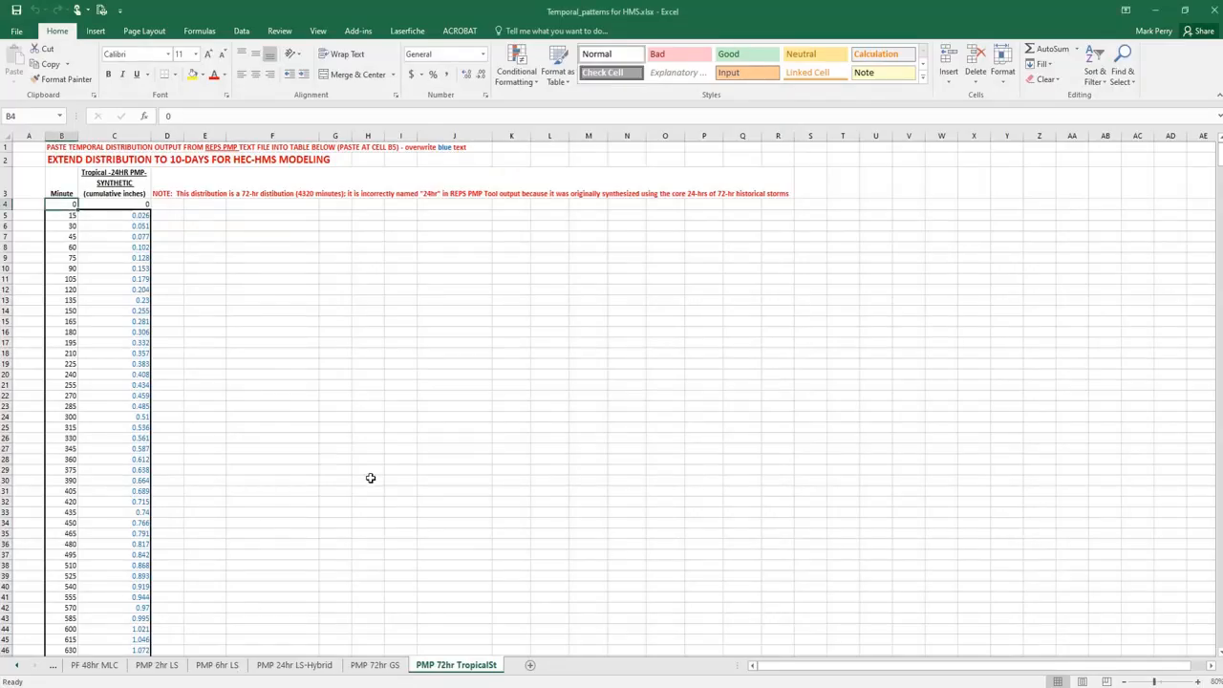
left_click(107, 665)
left_click(147, 389)
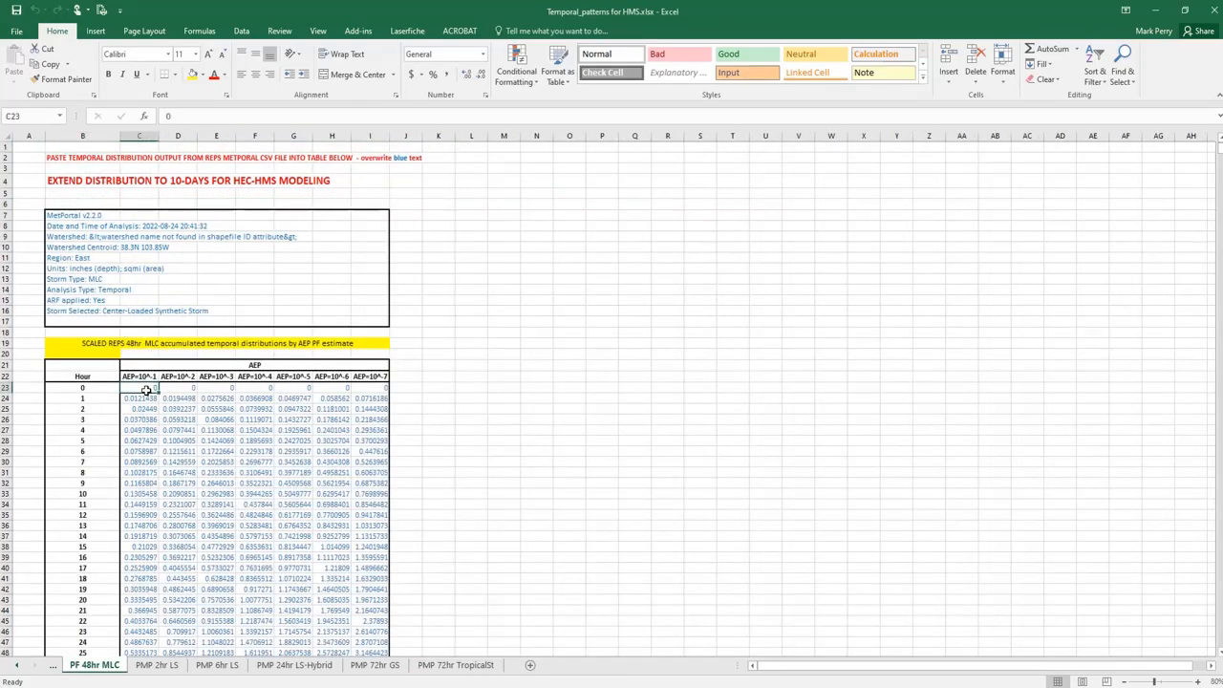
scroll(146, 389, "down", 7)
scroll(319, 538, "down", 20)
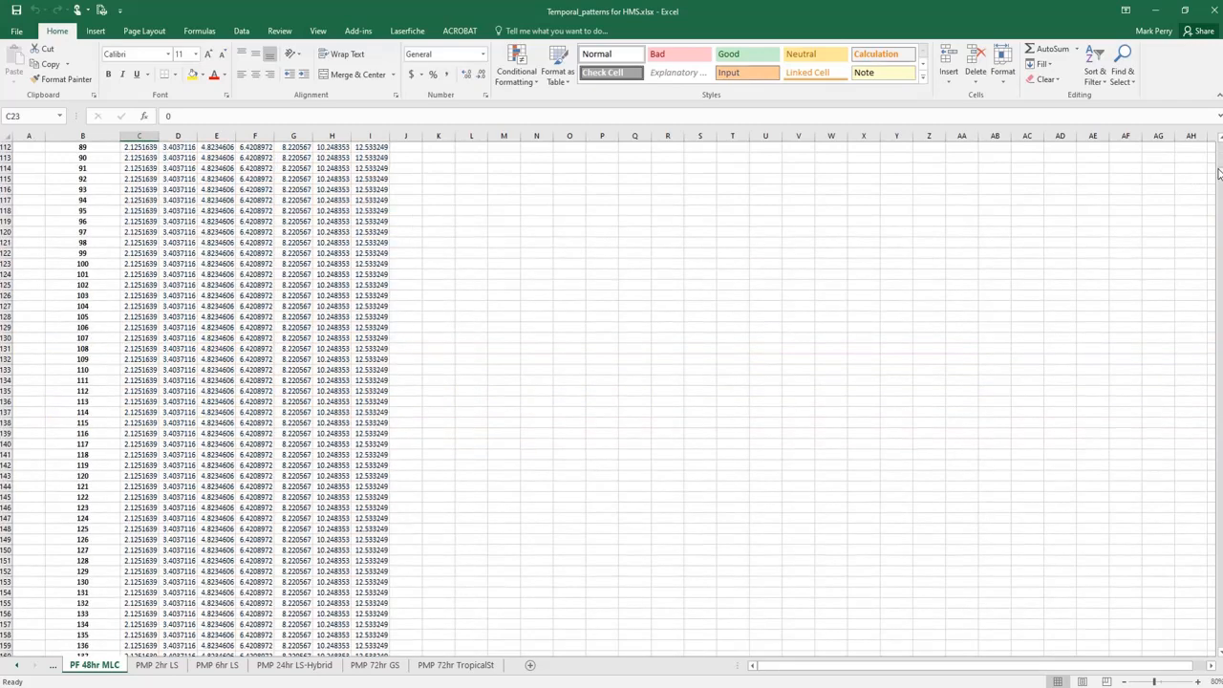
left_click_drag(1218, 173, 1217, 203)
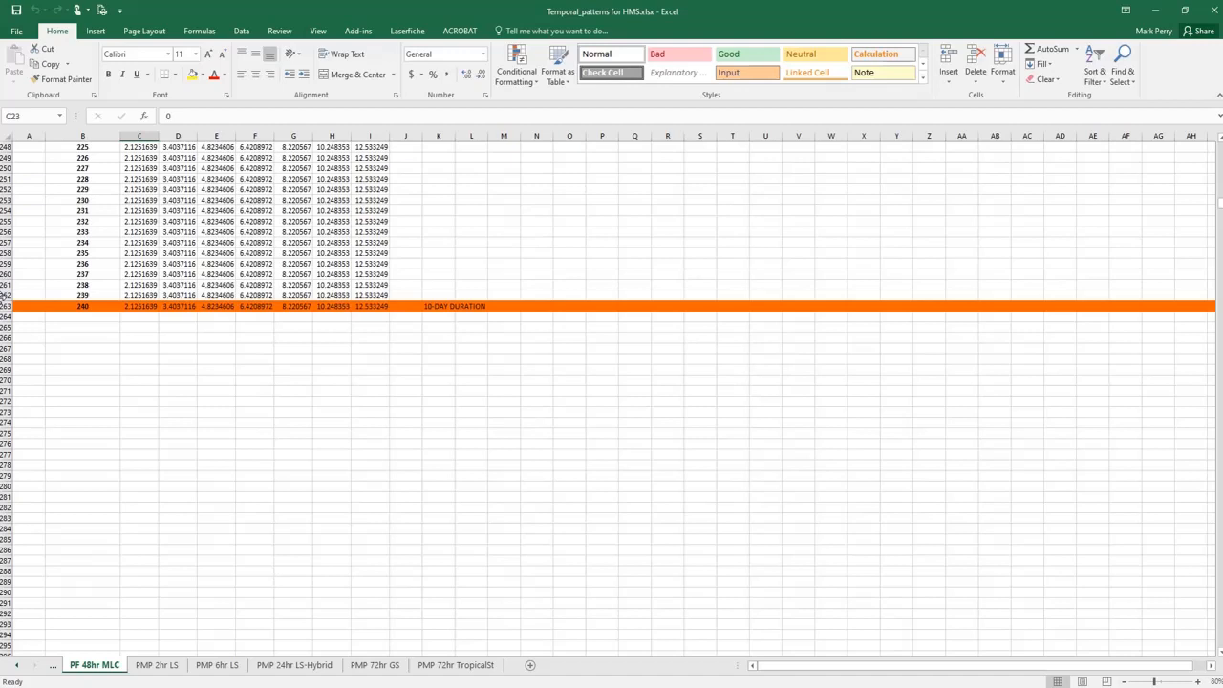
left_click(140, 306, "shift")
right_click(140, 306)
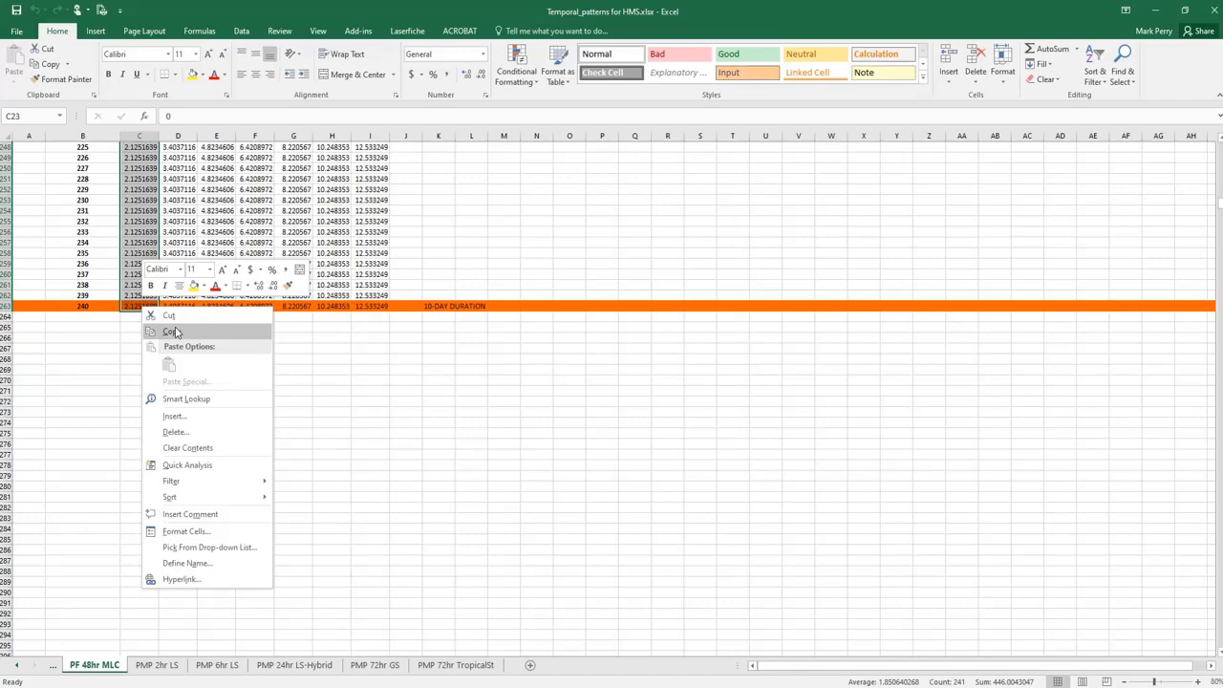
left_click(170, 331)
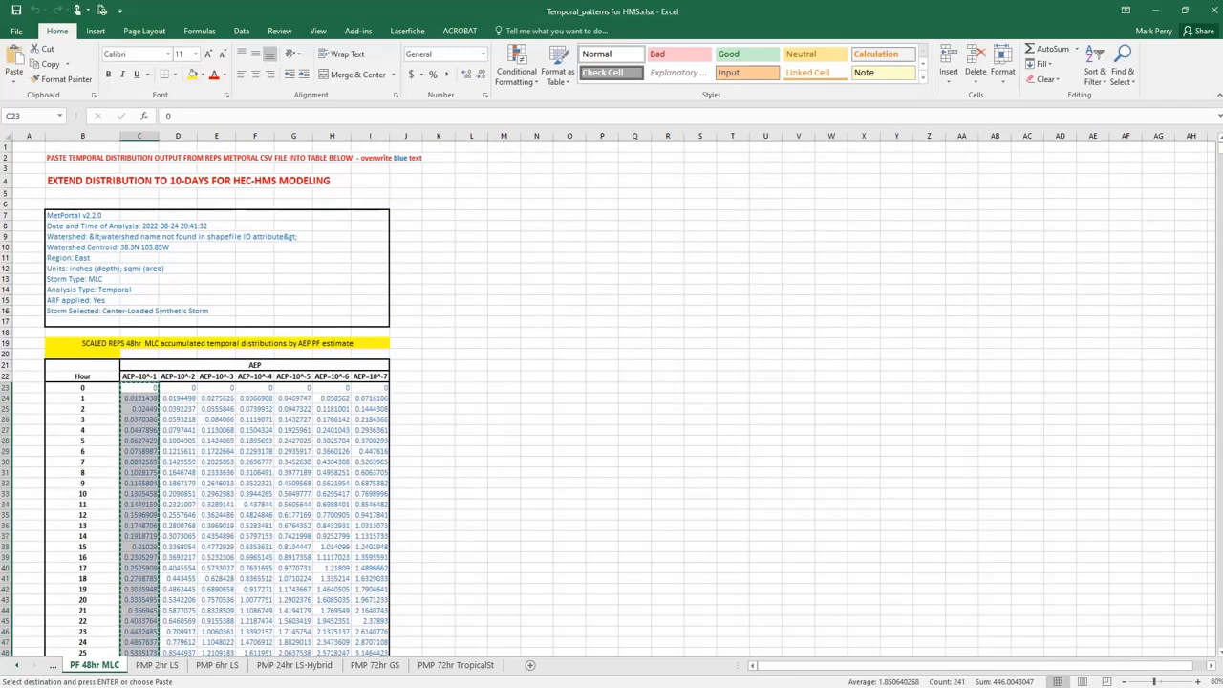
Switch back to HEC-HMS, paste the copied values into the 48hrMLC_10e-1AEP precipitation table from 01Jan2000, 00:00, and view the gage's graph
key("alt+Tab")
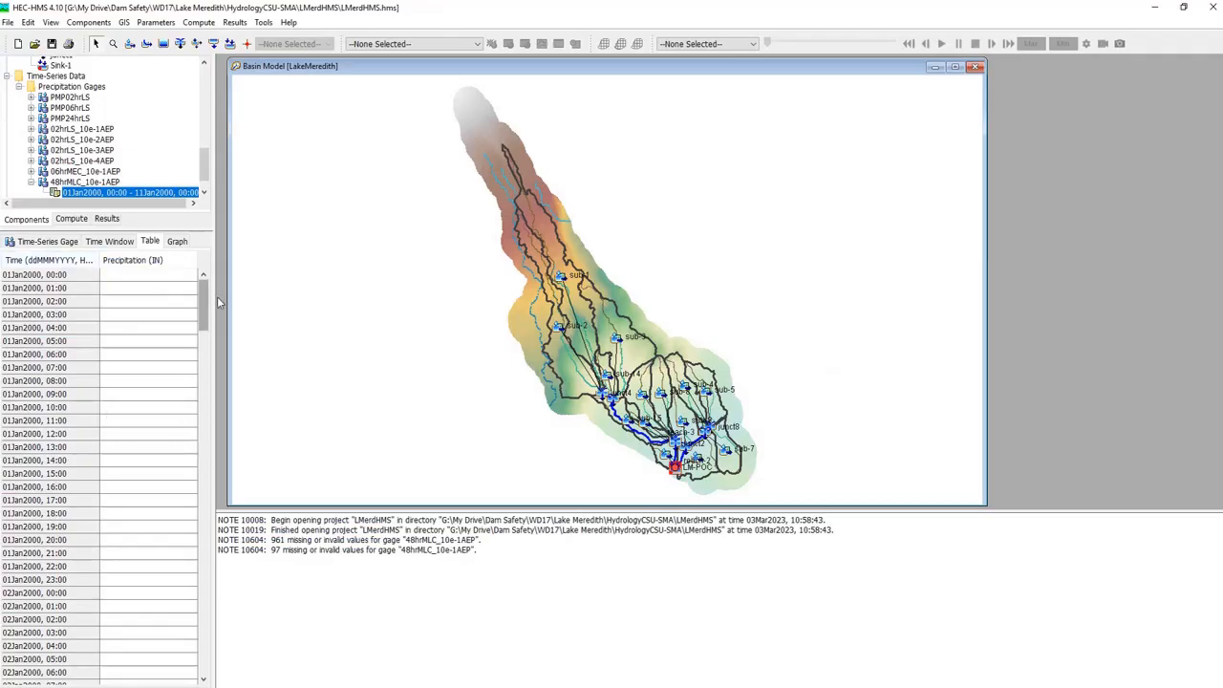
right_click(191, 278)
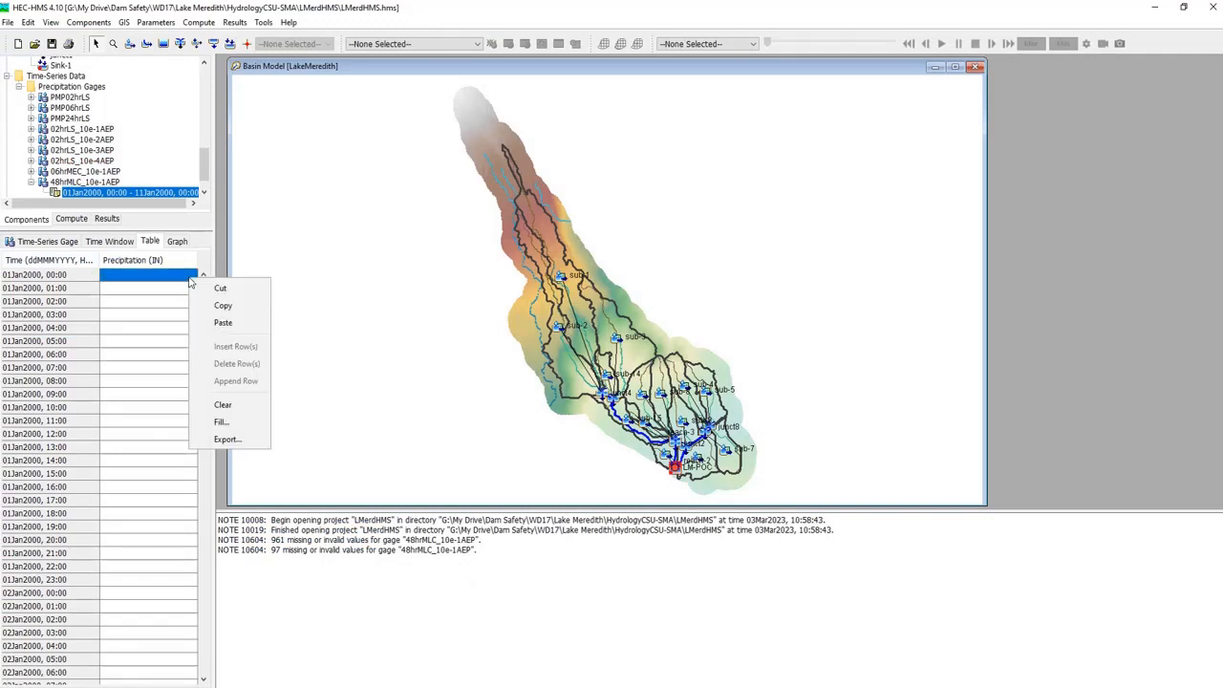
left_click(220, 322)
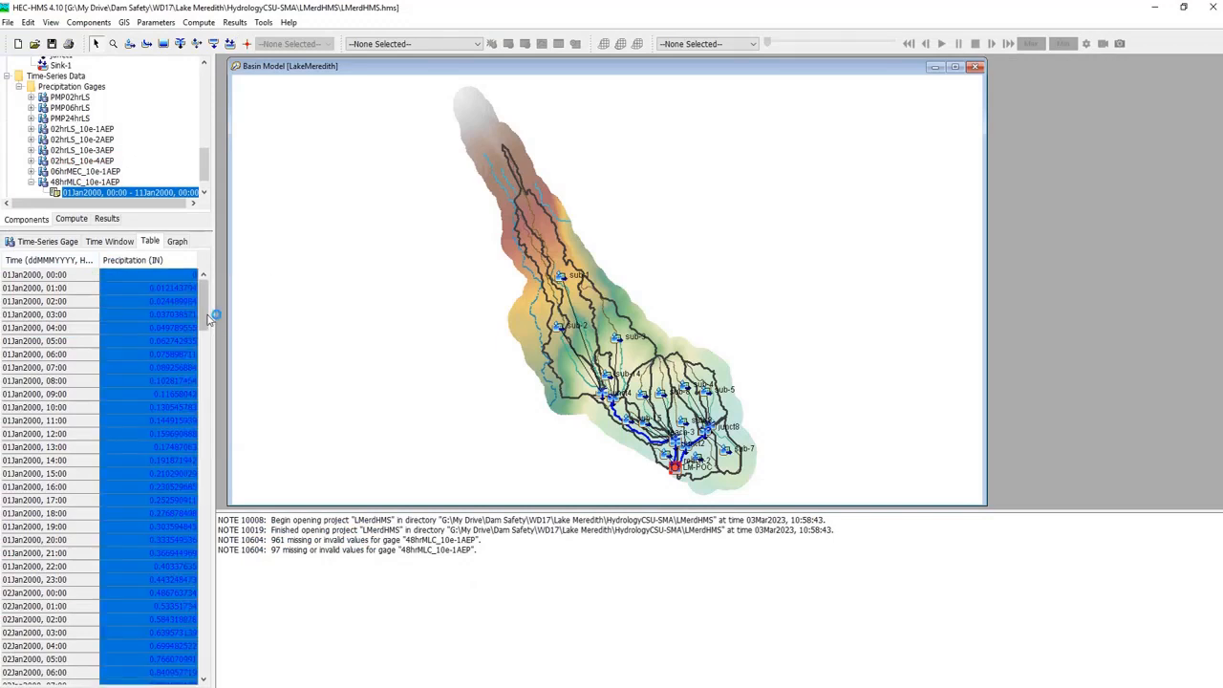
scroll(216, 329, "down", 6)
left_click(177, 241)
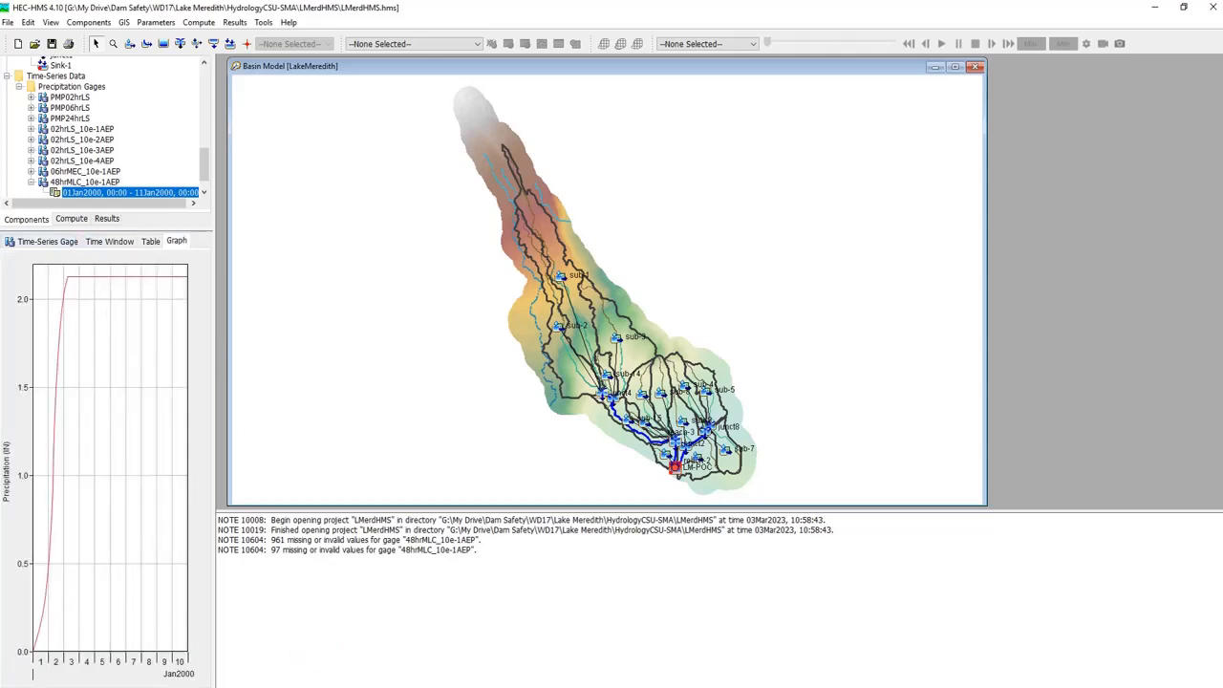
Examine the 48-hour key duration row on the workbook's PF 48hr MLC sheet in Excel, and return to HEC-HMS
key("alt+Tab")
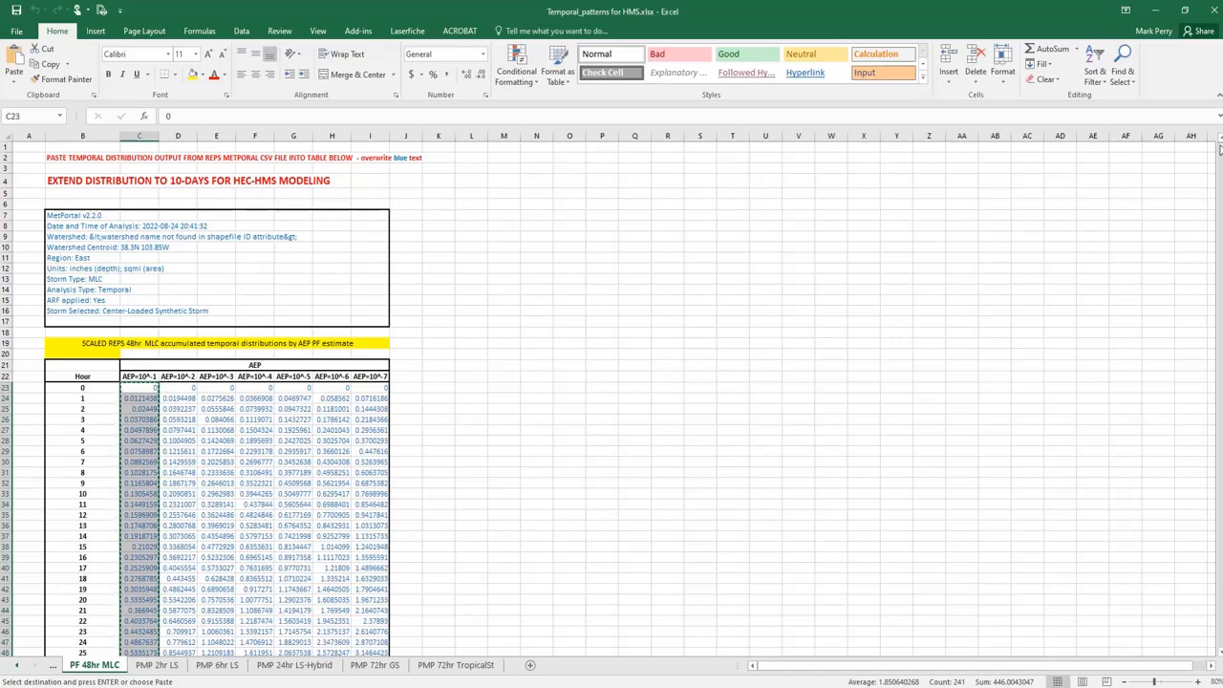
scroll(221, 424, "down", 18)
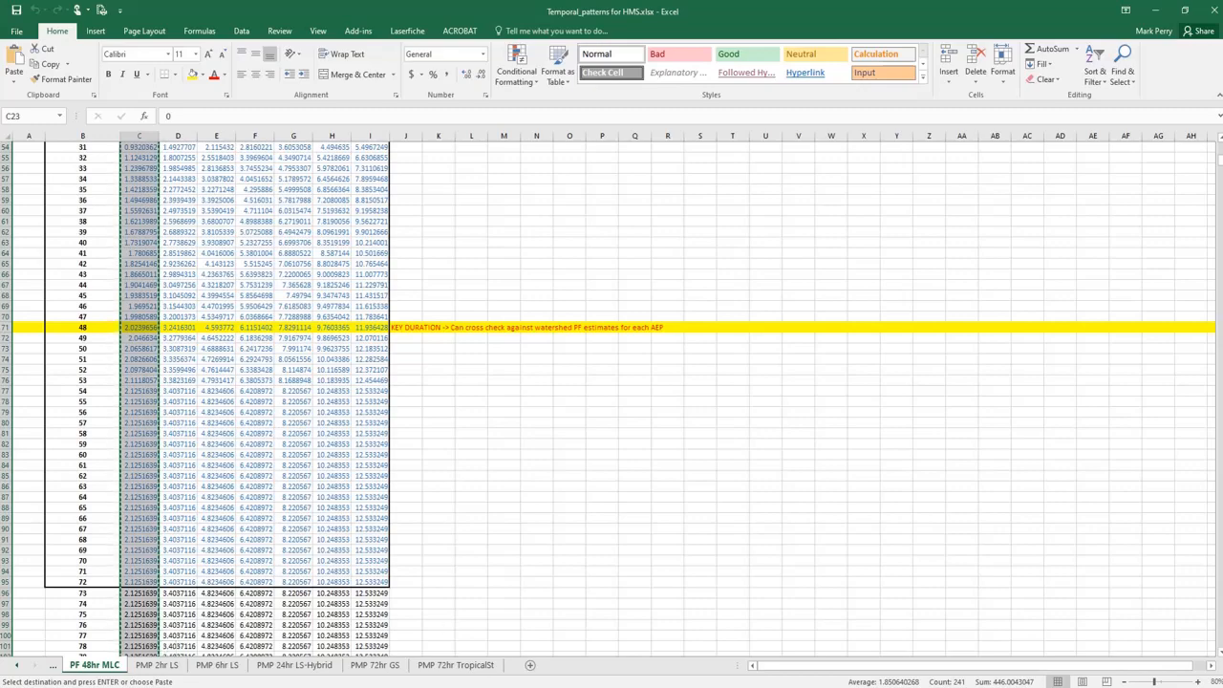
left_click(548, 687)
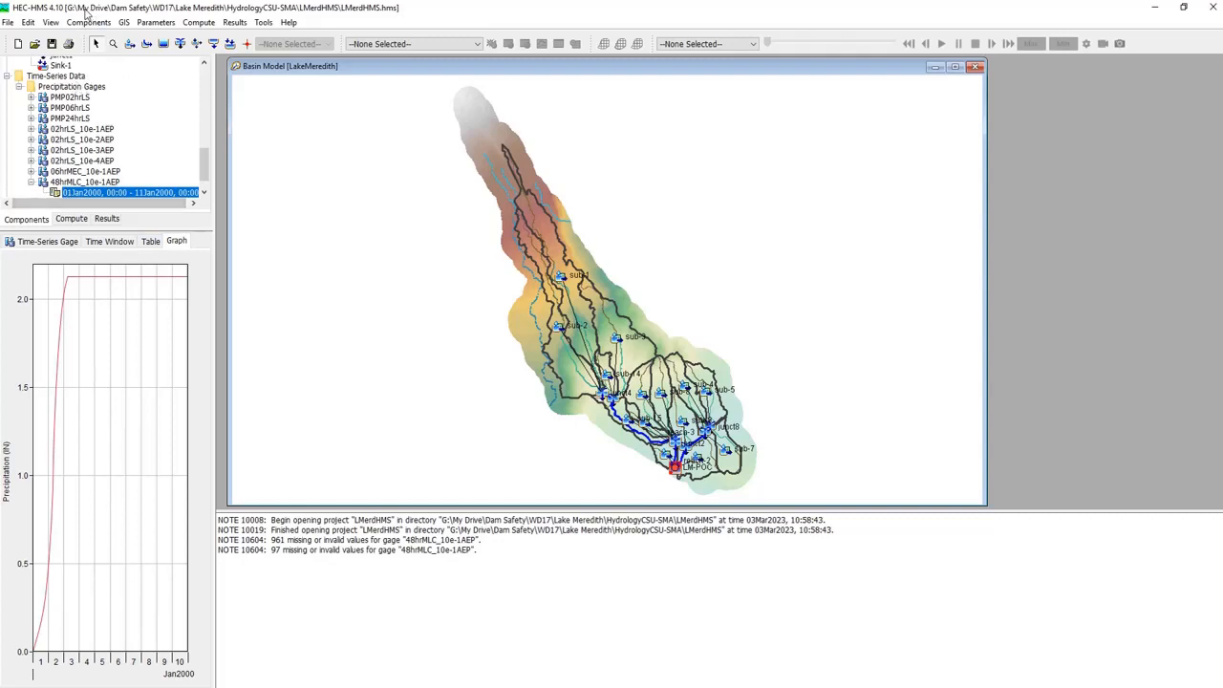
Create a new precipitation gage named PMP72hrGS in the Time-Series Data Manager
left_click(99, 23)
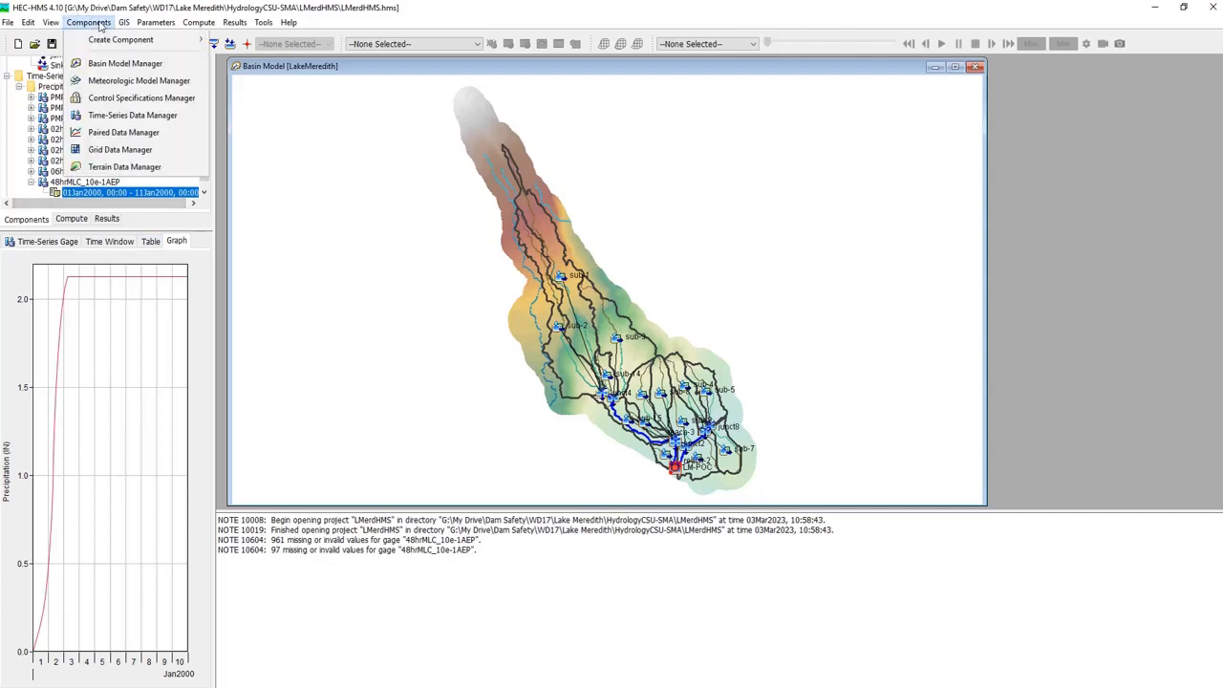
left_click(68, 185)
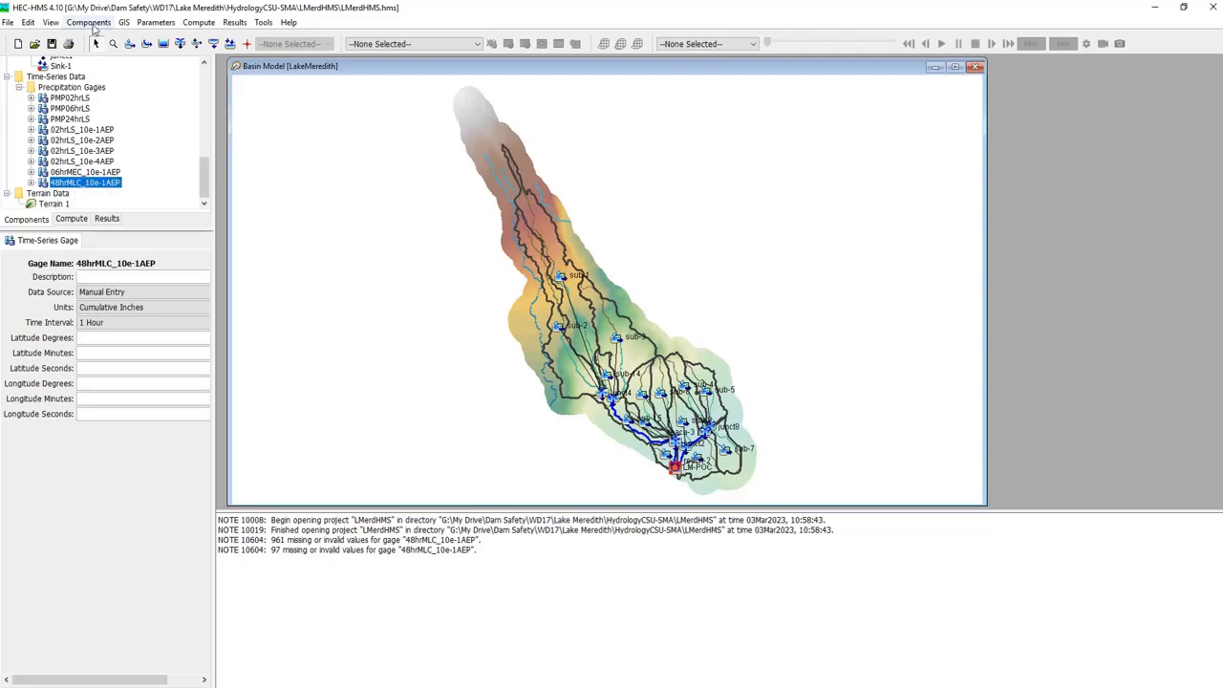
left_click(89, 23)
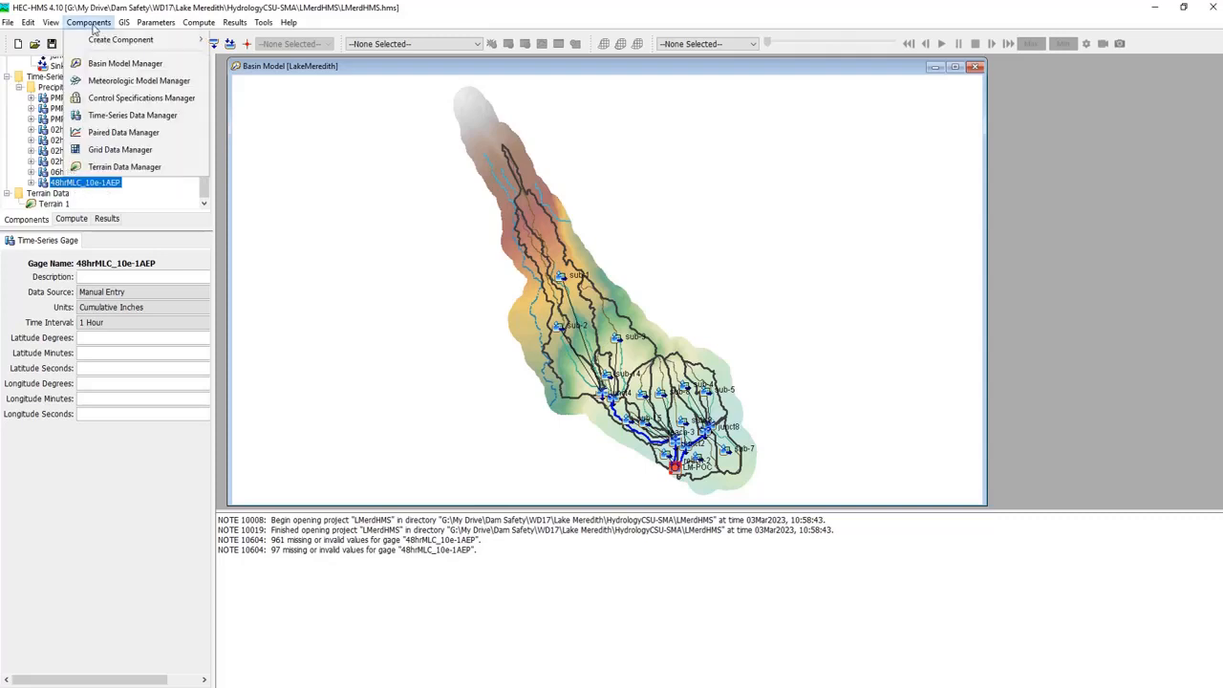
left_click(134, 116)
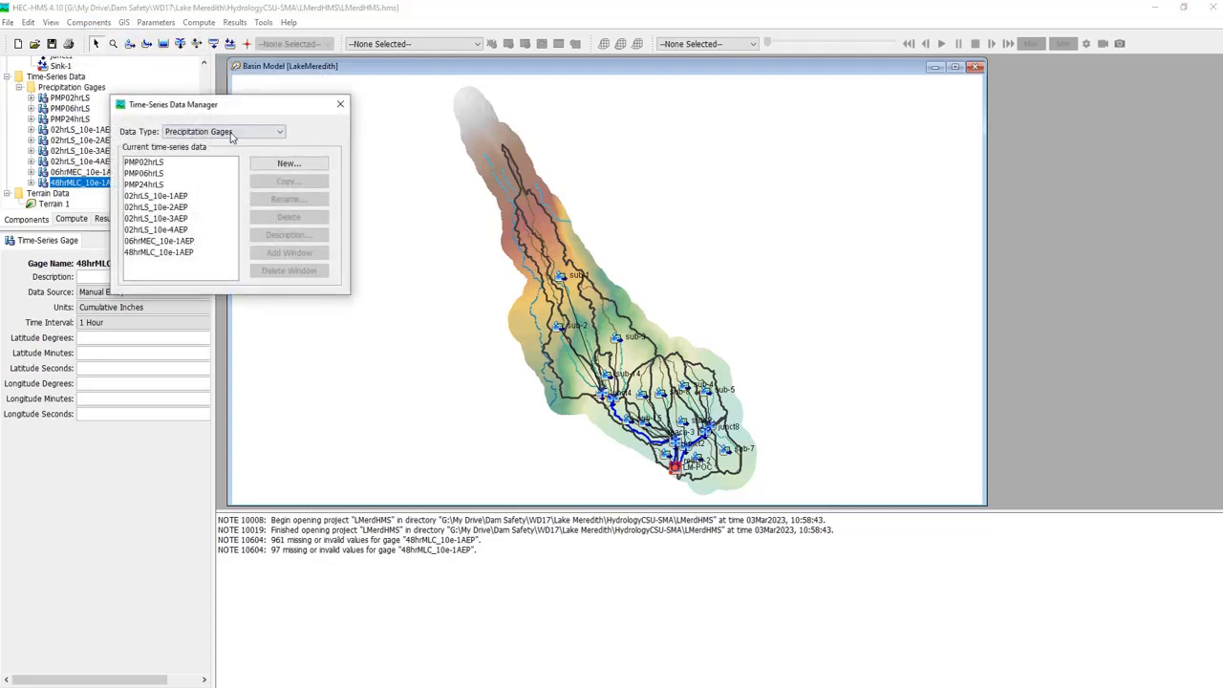
left_click(290, 166)
left_click(288, 164)
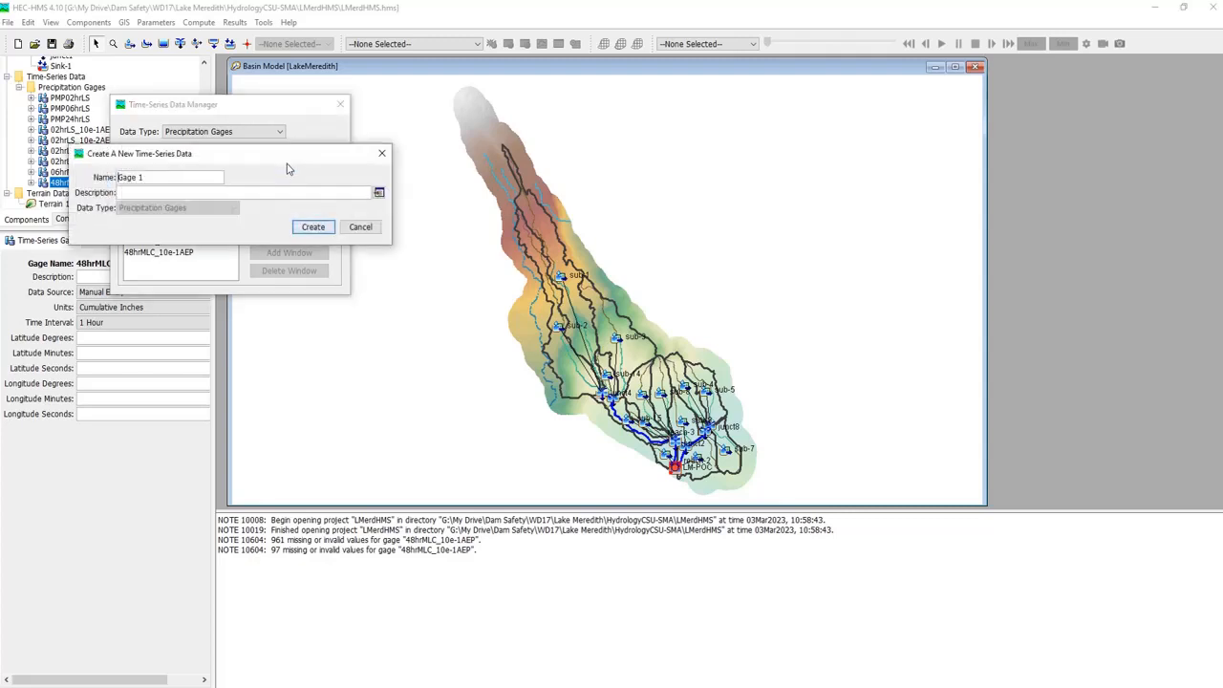
type("PMP-")
key("BackSpace")
type("hrGS")
left_click(313, 228)
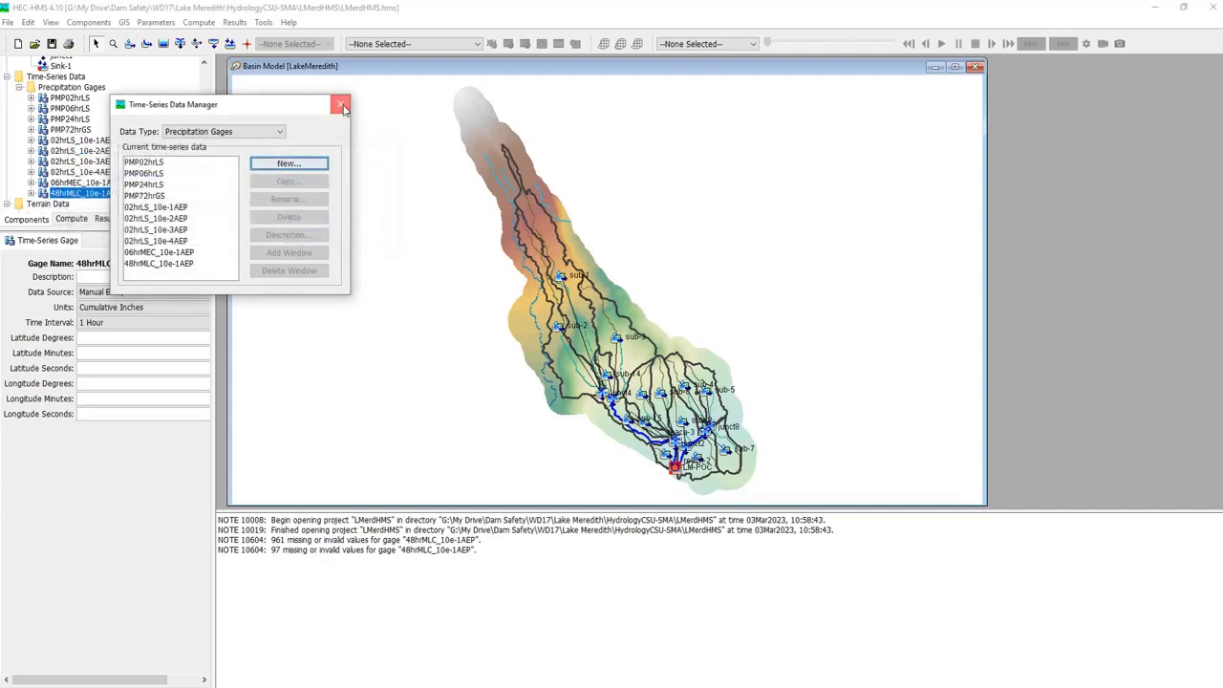
left_click(341, 104)
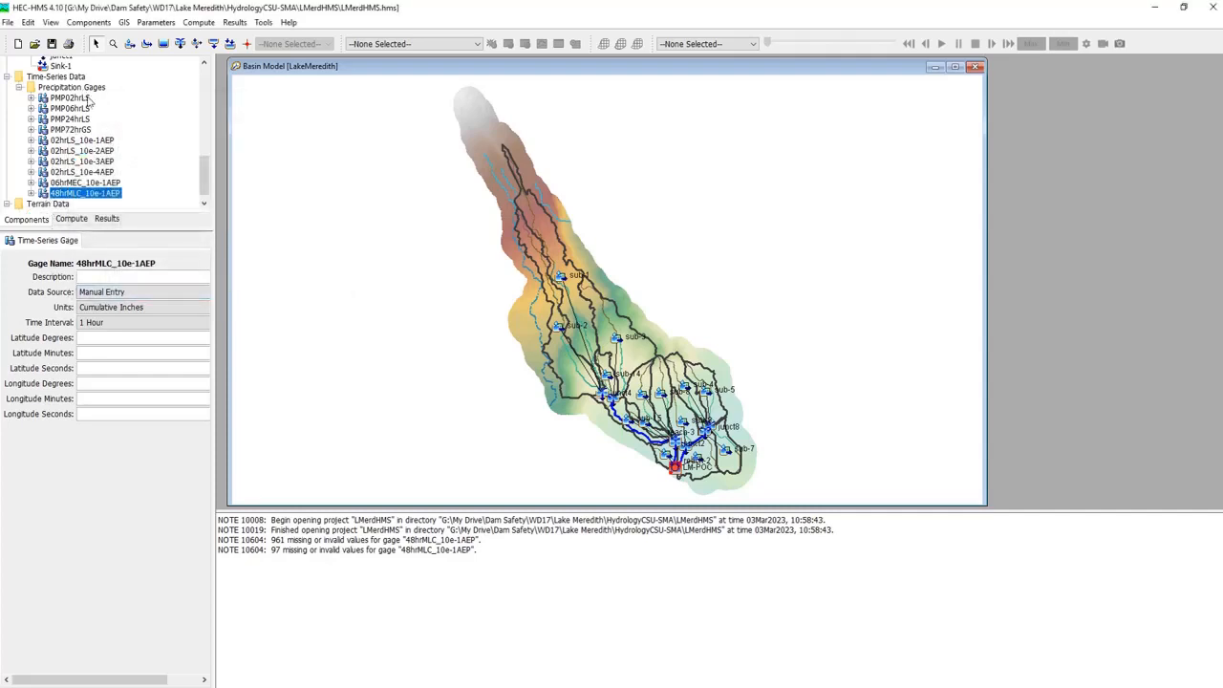
Set the PMP72hrGS gage's units to Cumulative Inches and expand the gage to show its time window
left_click(84, 129)
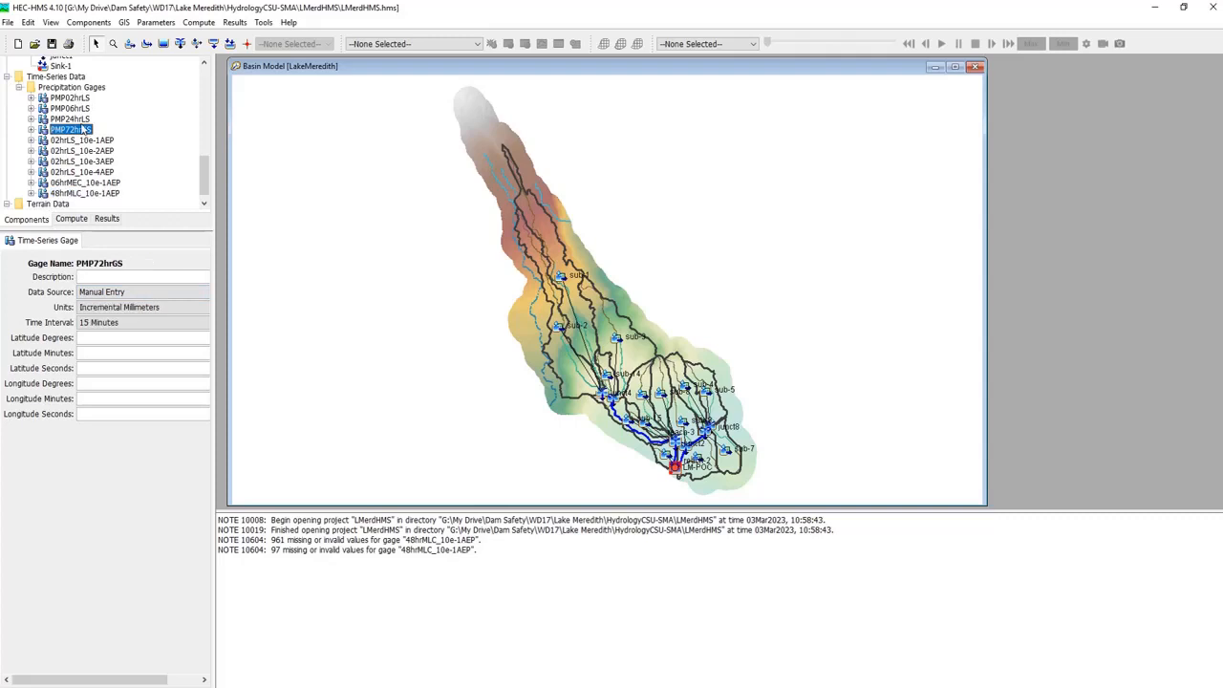
left_click(30, 130)
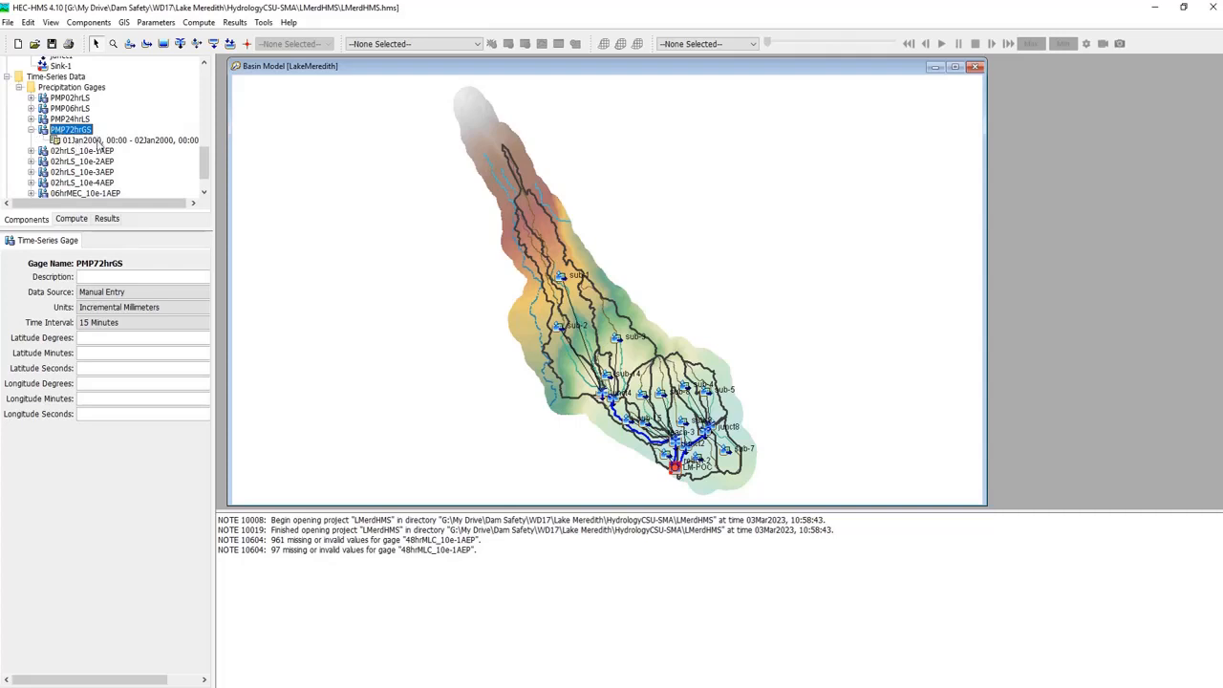
left_click(95, 140)
left_click(65, 131)
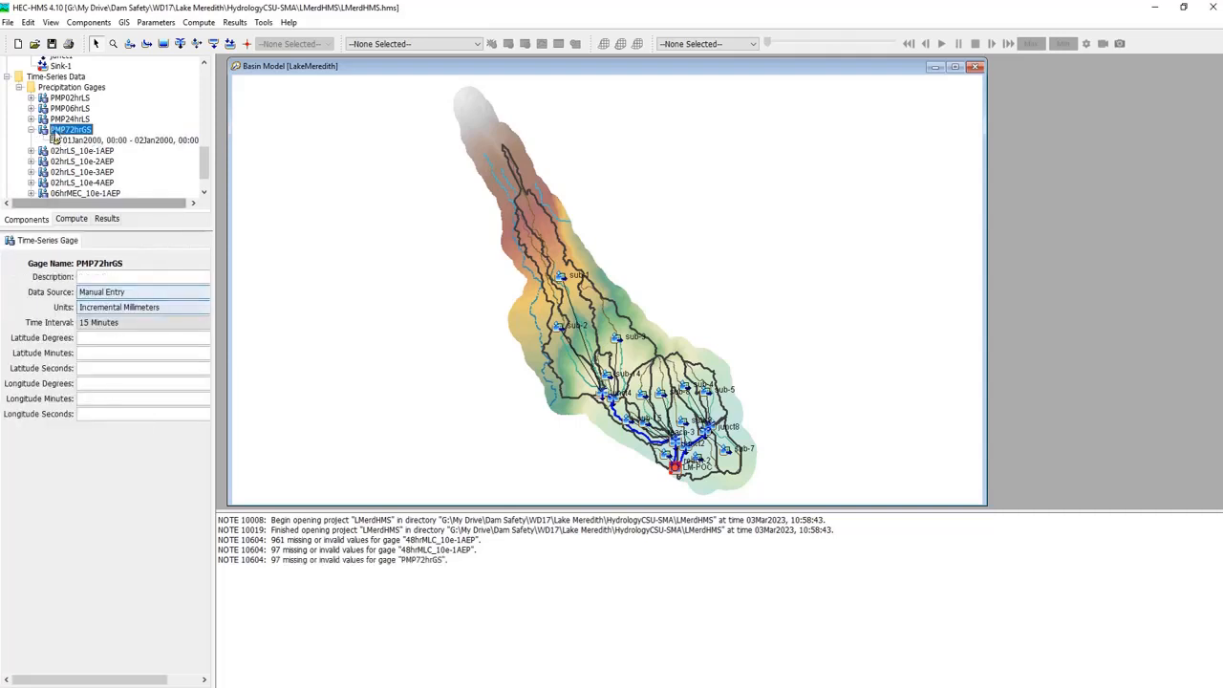
left_click(123, 307)
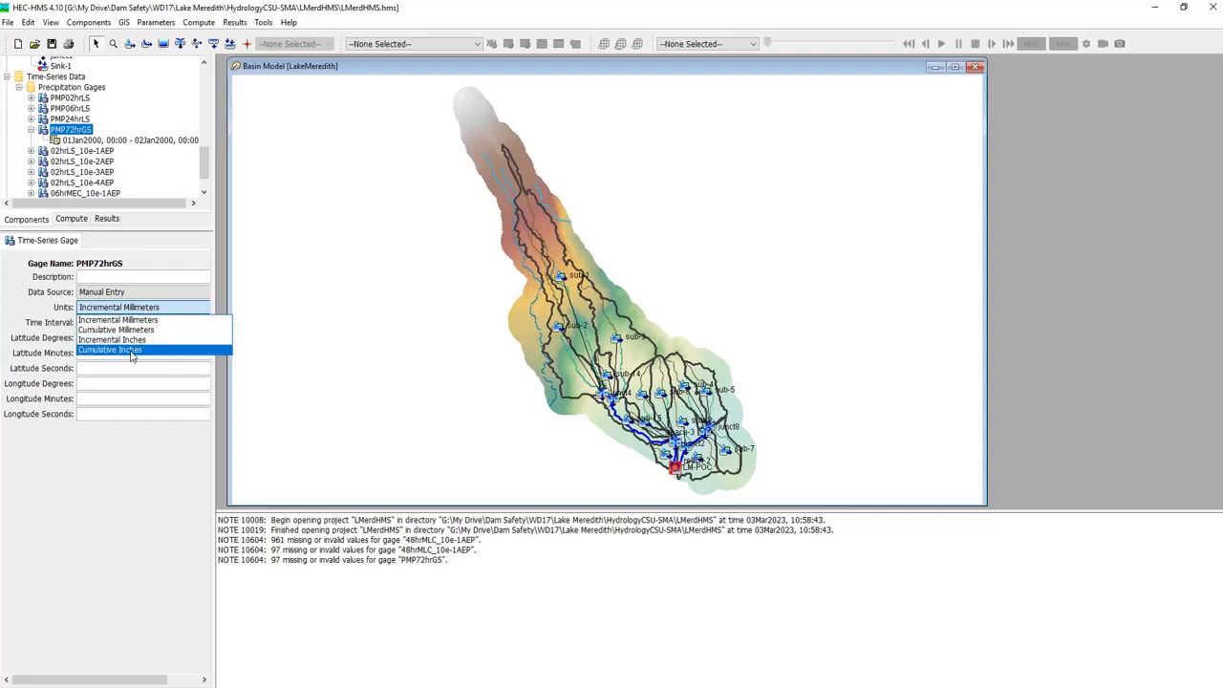
left_click(133, 351)
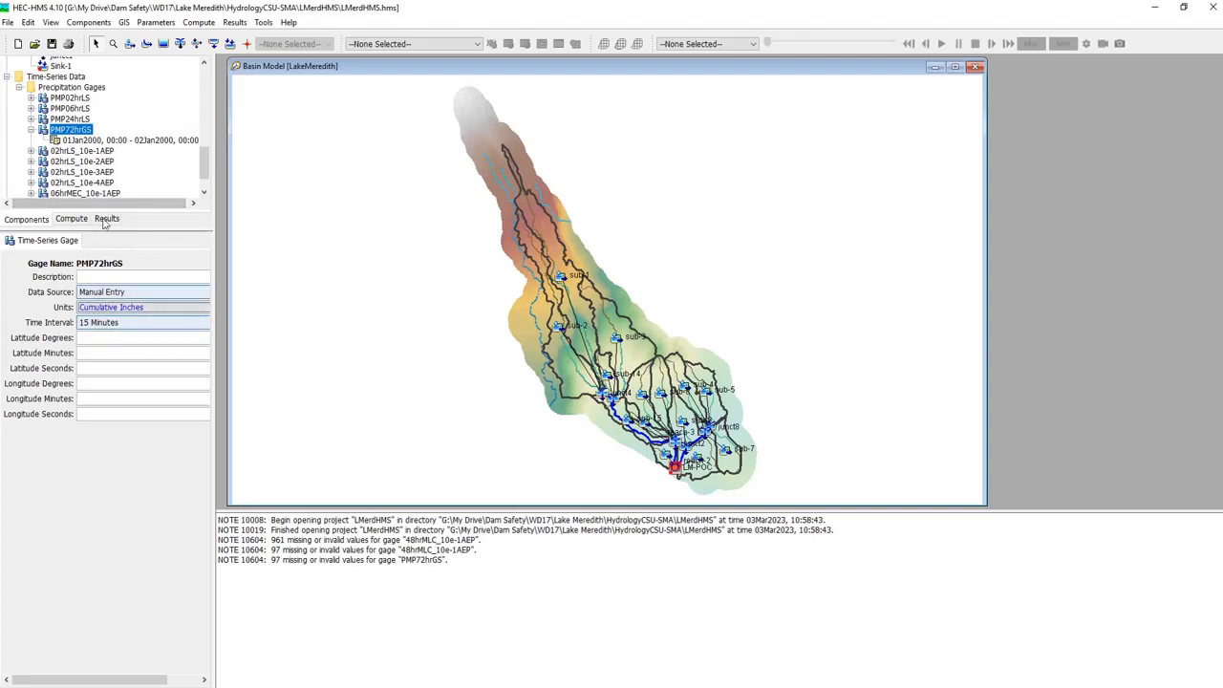
Set the PMP72hrGS gage's end date to 11Jan2000 and show its precipitation table
left_click(102, 141)
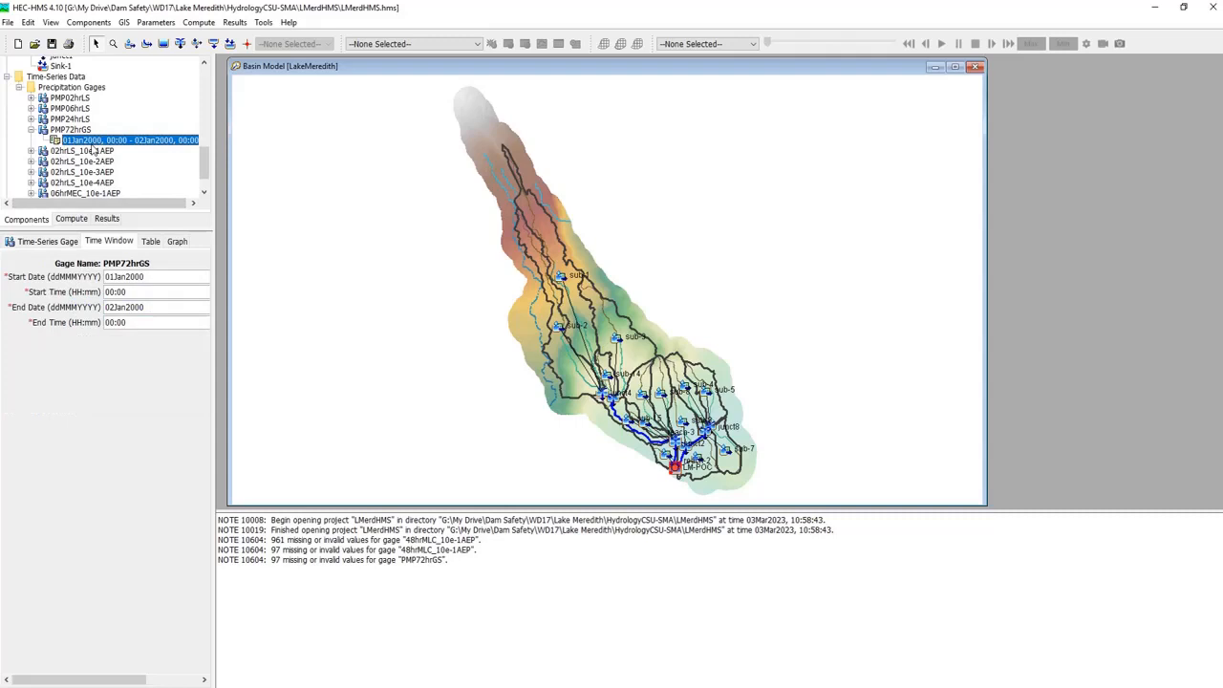
left_click(112, 307)
type("11")
left_click(150, 241)
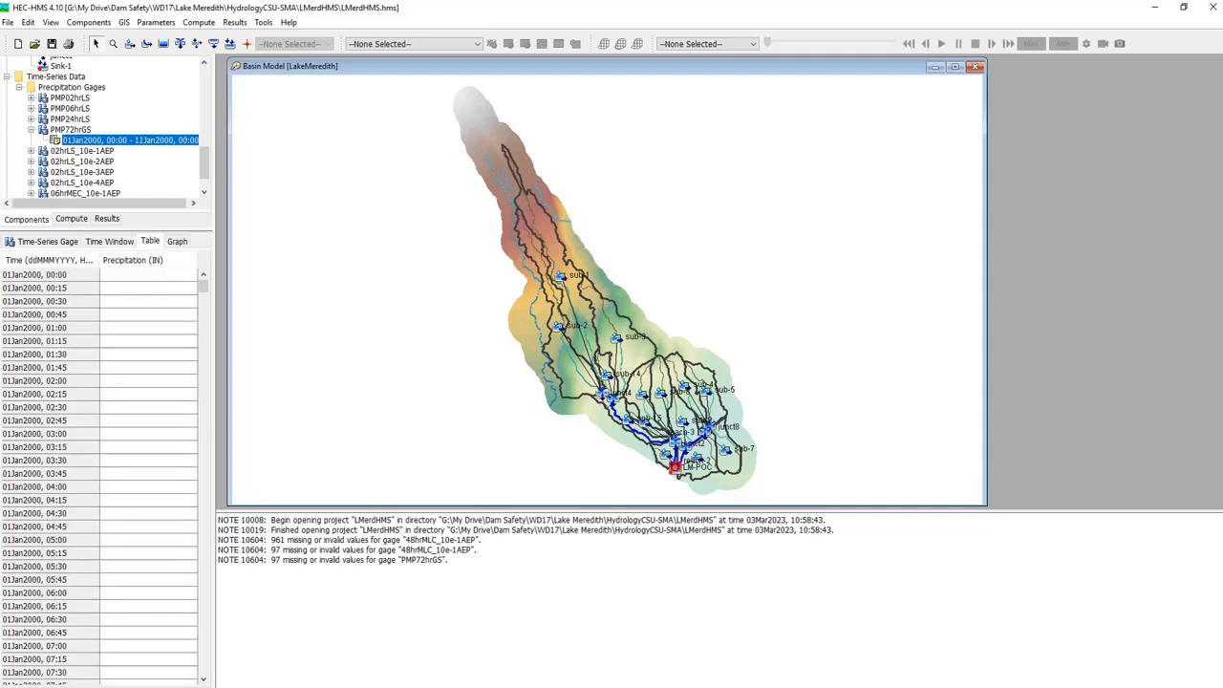
Switch to the Temporal_patterns for HMS workbook in Excel and copy the cumulative inches for minutes 0 to 14400 from the PMP 72hr GS sheet
key("alt+Tab")
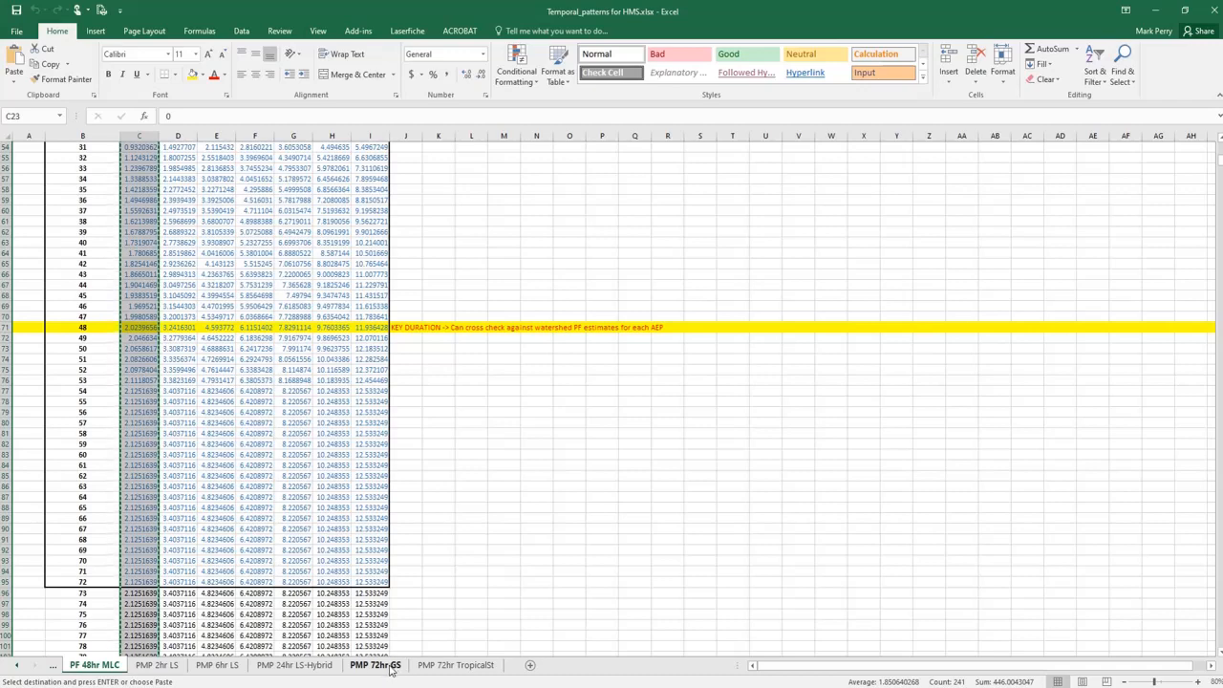
left_click(390, 669)
scroll(144, 353, "up", 16)
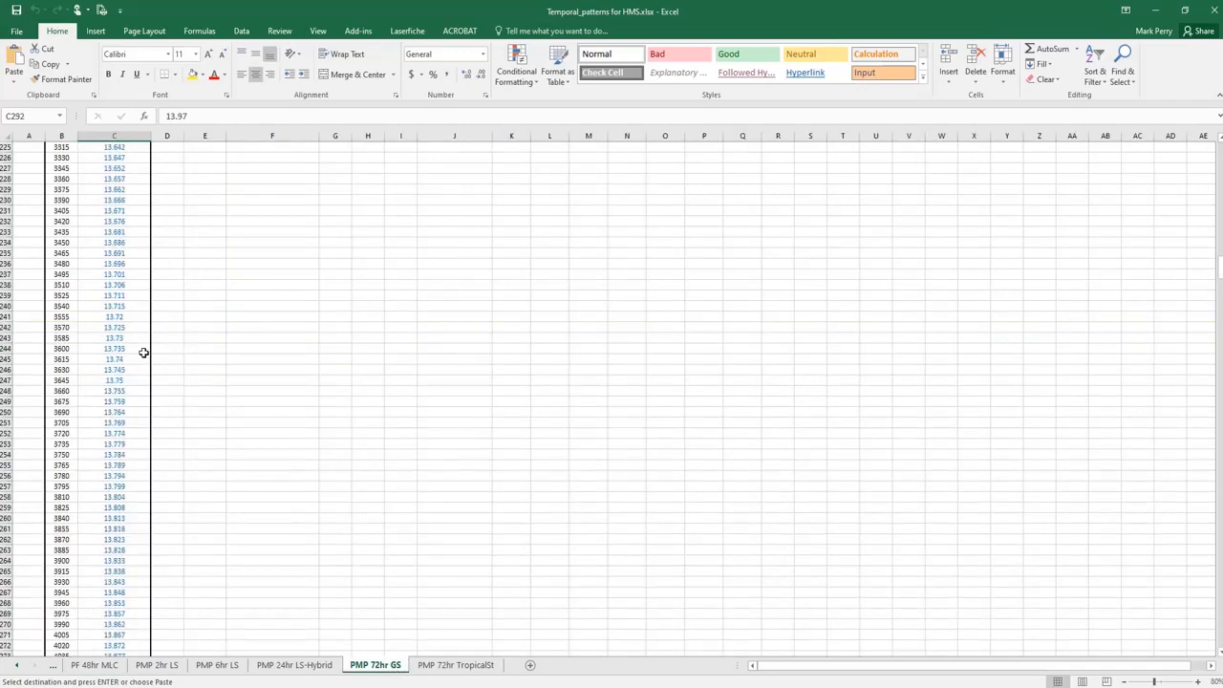
scroll(144, 353, "up", 15)
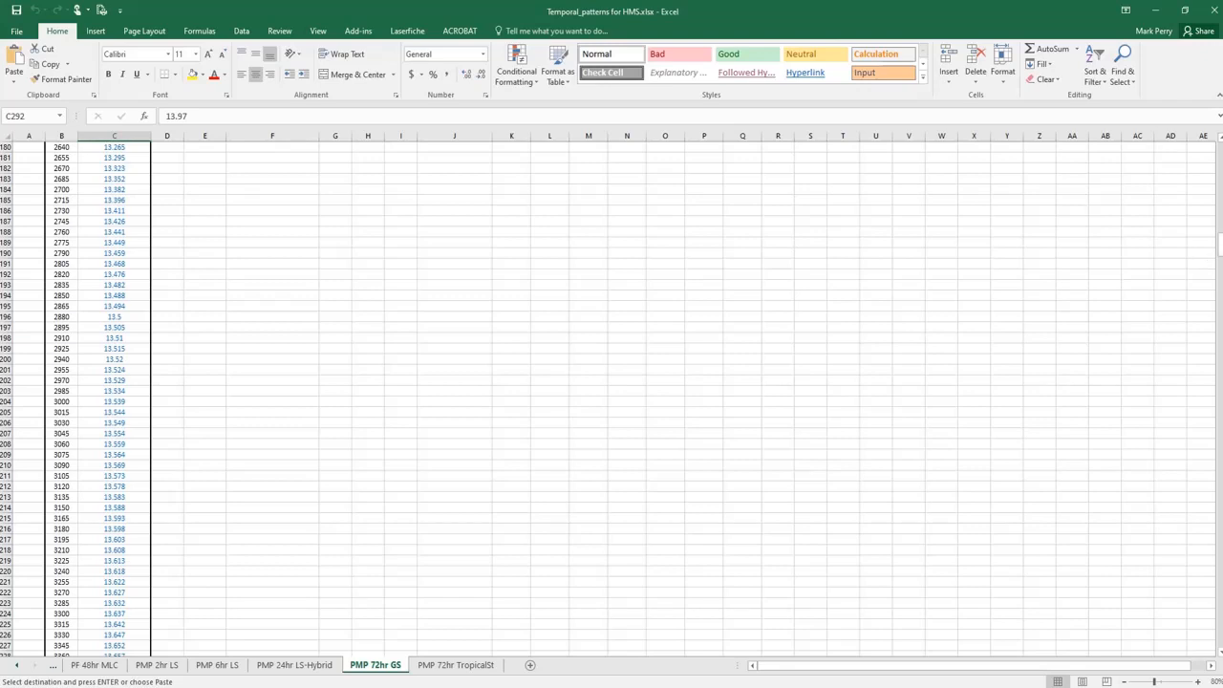
left_click_drag(1220, 251, 1220, 153)
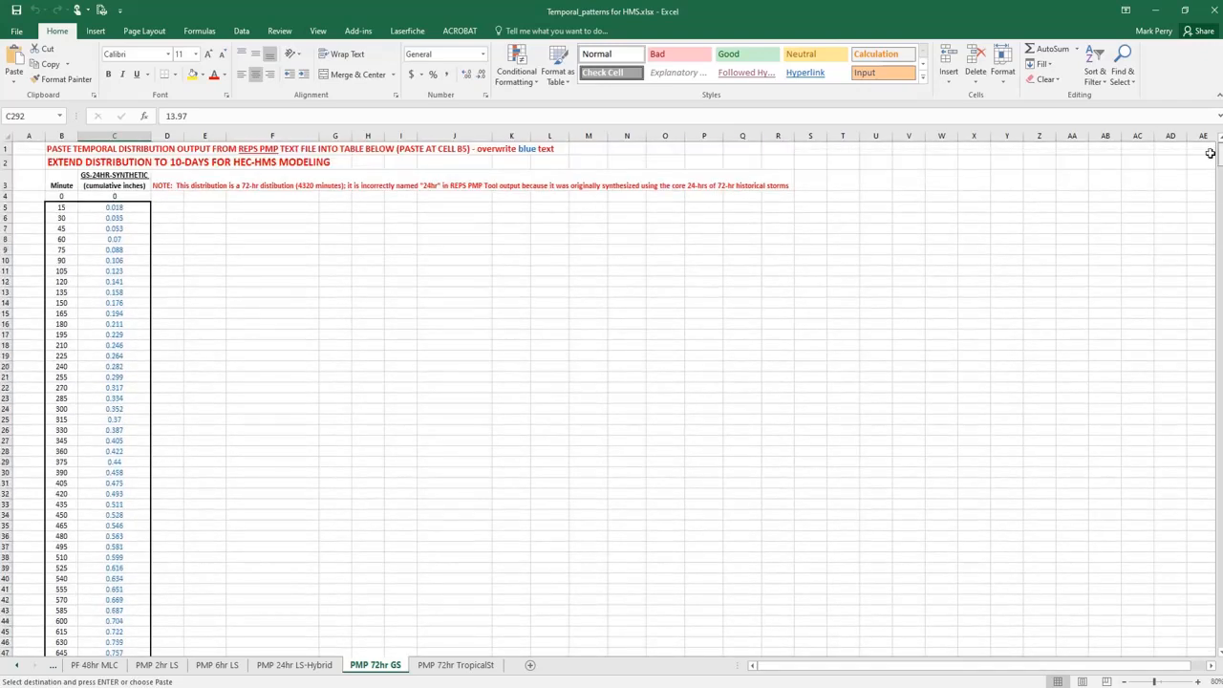
left_click(125, 208)
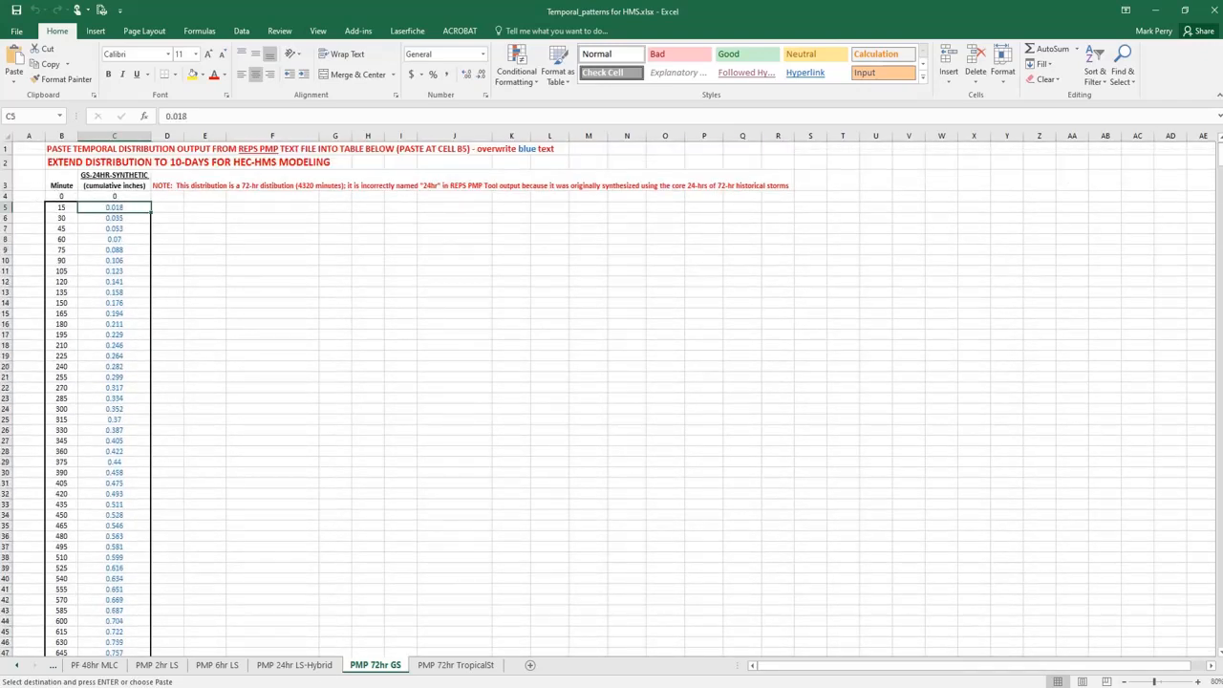
left_click(122, 196)
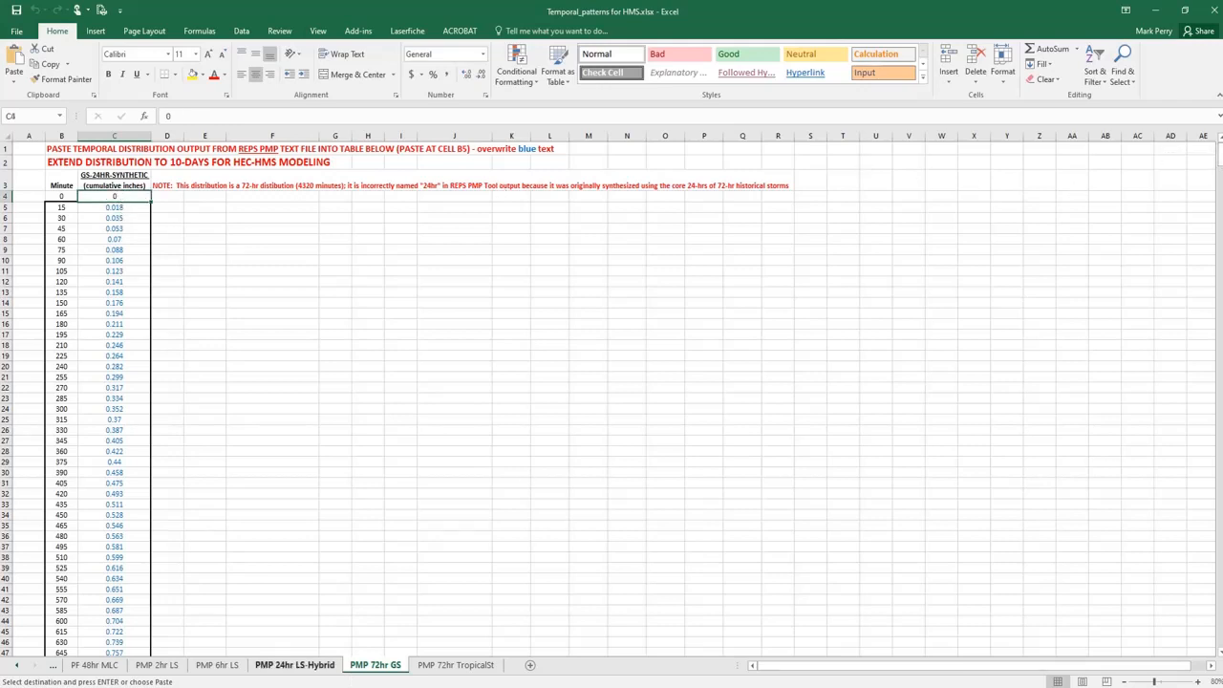
key("alt+Tab")
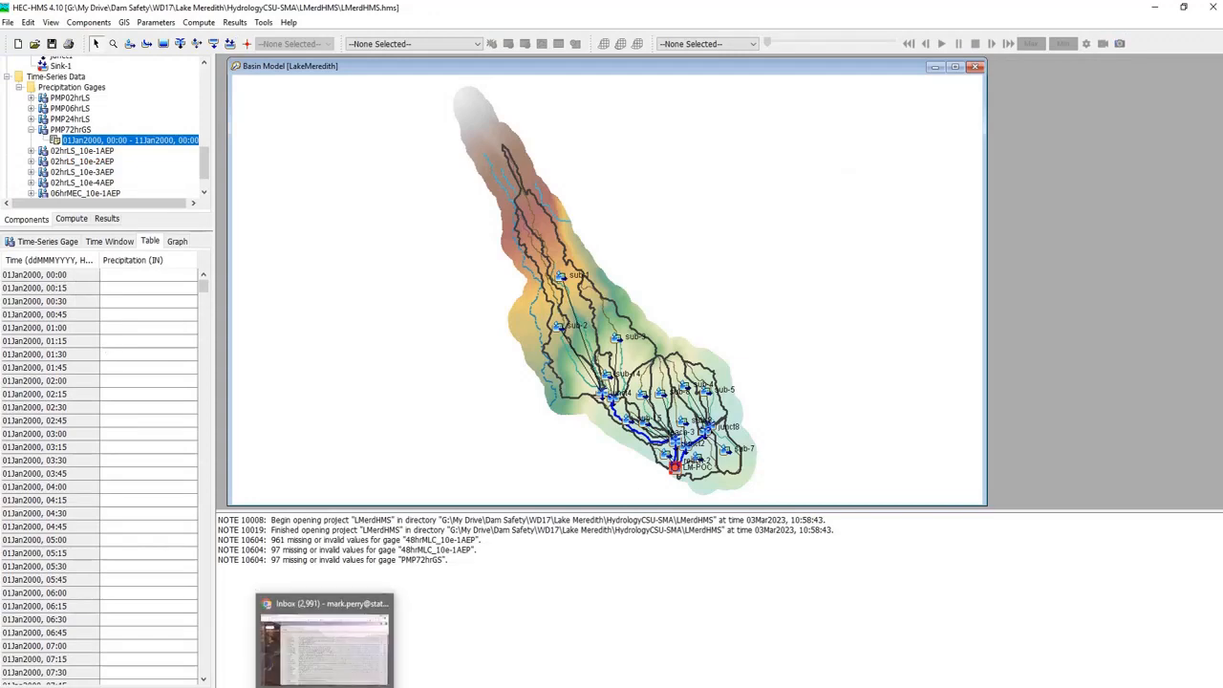
left_click(297, 687)
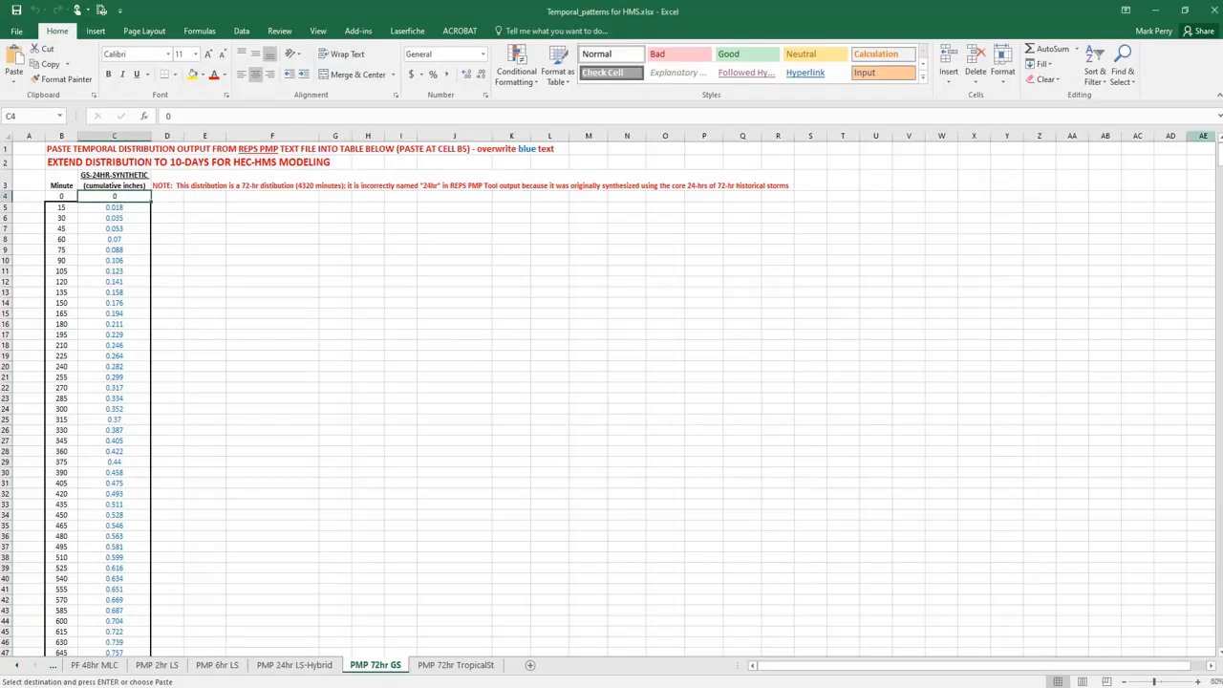
left_click_drag(1221, 159, 1221, 161)
left_click_drag(1217, 367, 1220, 638)
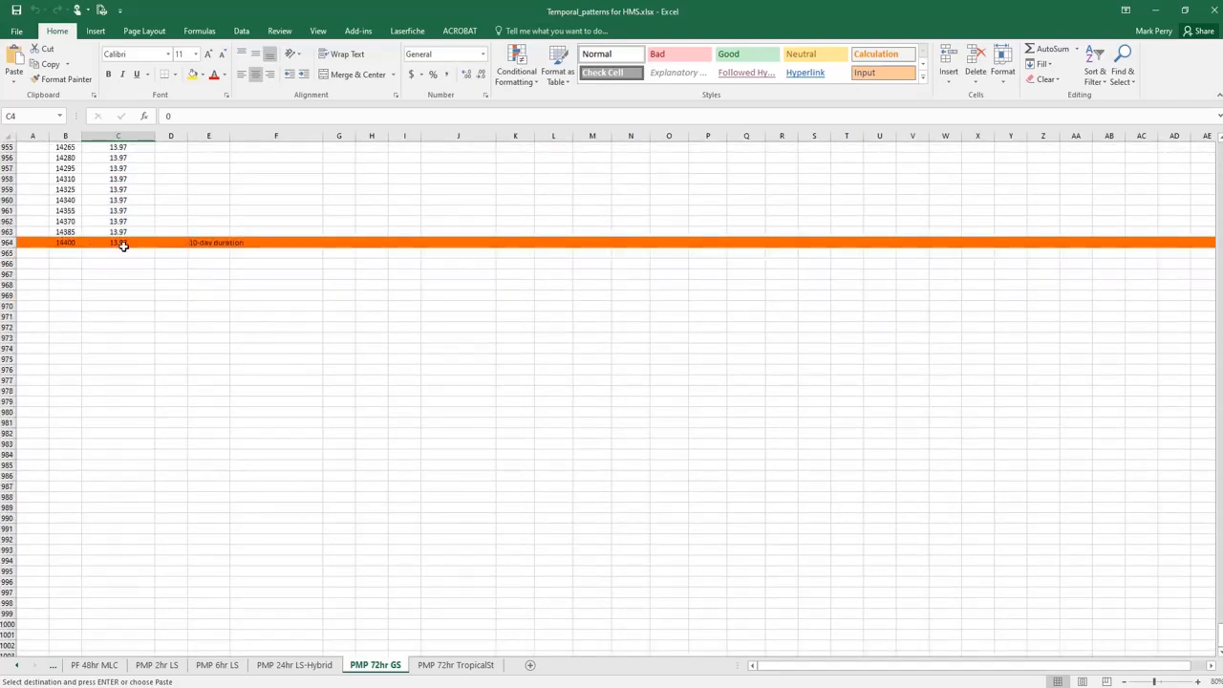
left_click(122, 240, "shift")
right_click(123, 240)
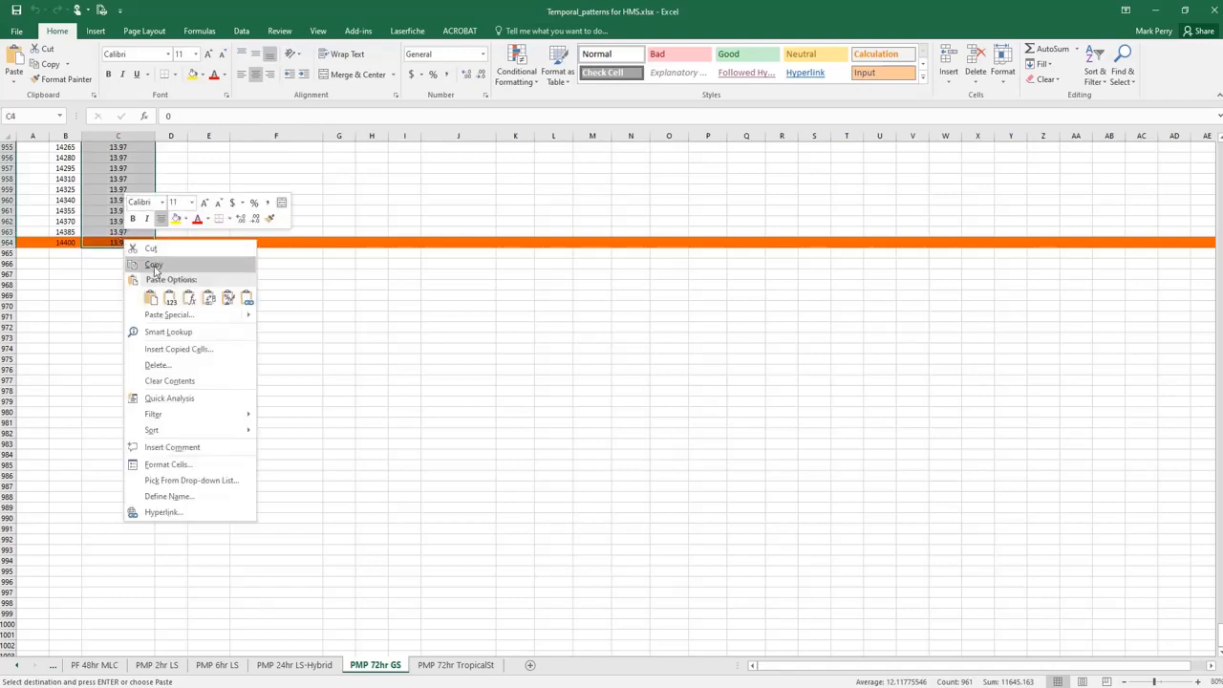
left_click(156, 268)
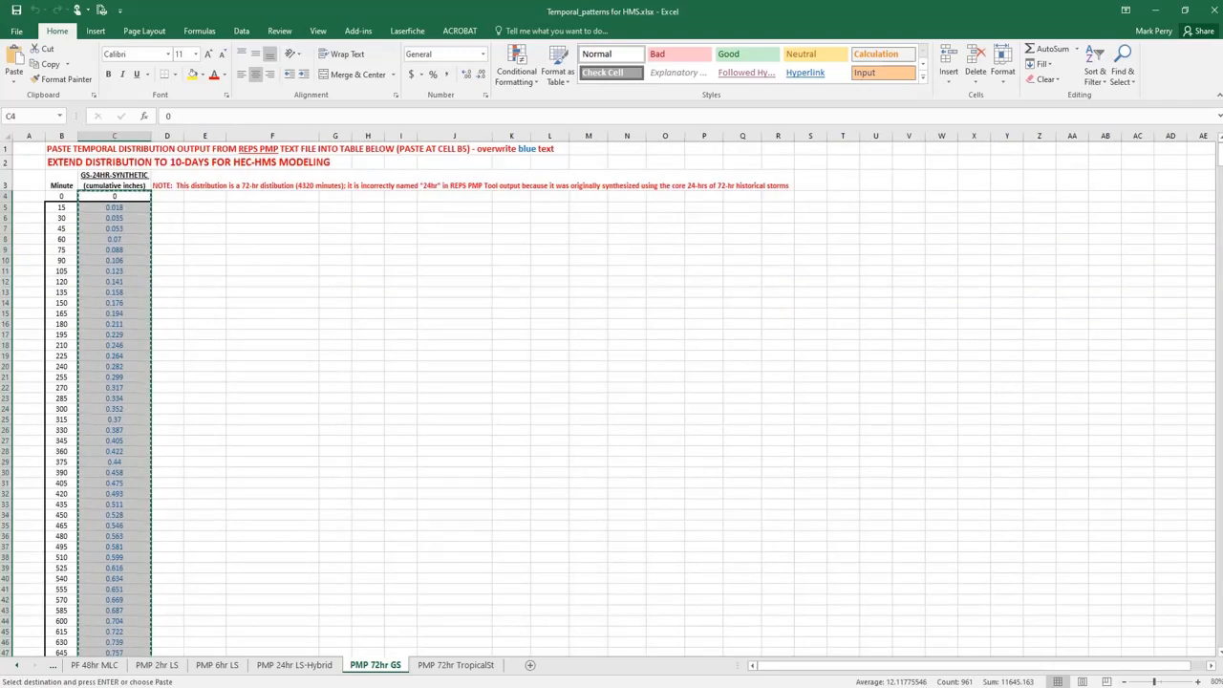
Switch back to HEC-HMS, paste the copied values into the PMP72hrGS precipitation table from 01Jan2000, 00:00, and view the gage's graph
key("alt+Tab")
left_click(156, 277)
right_click(156, 277)
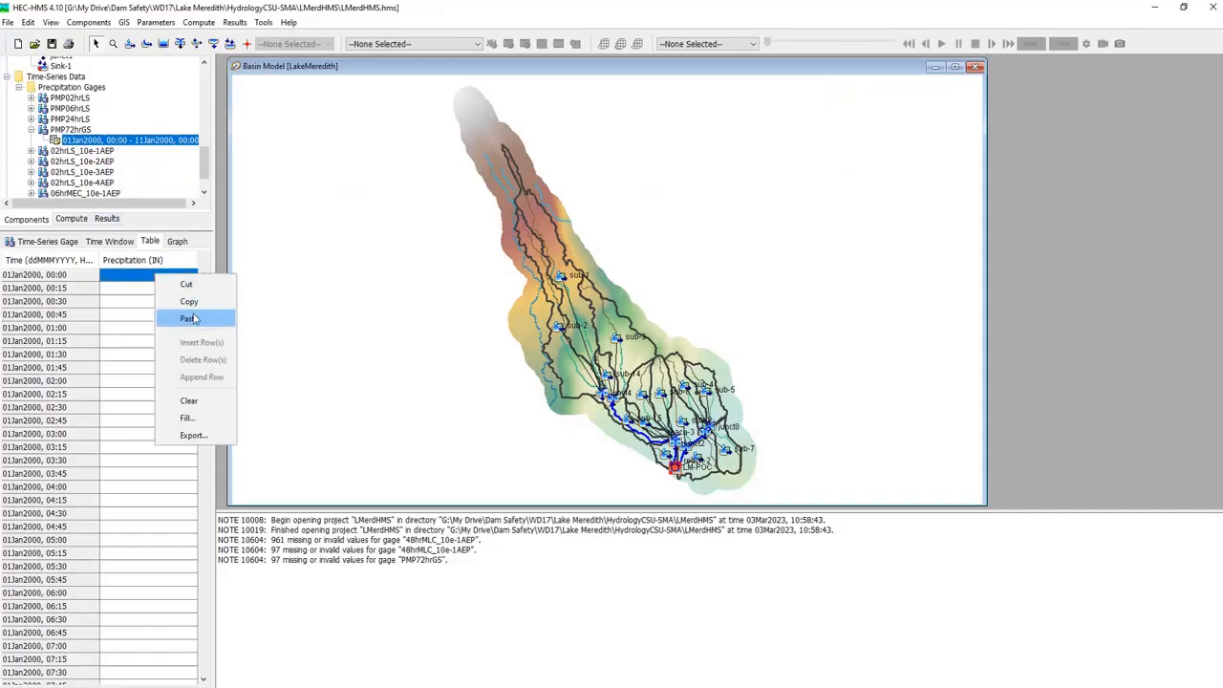
left_click(196, 316)
left_click_drag(203, 296, 241, 684)
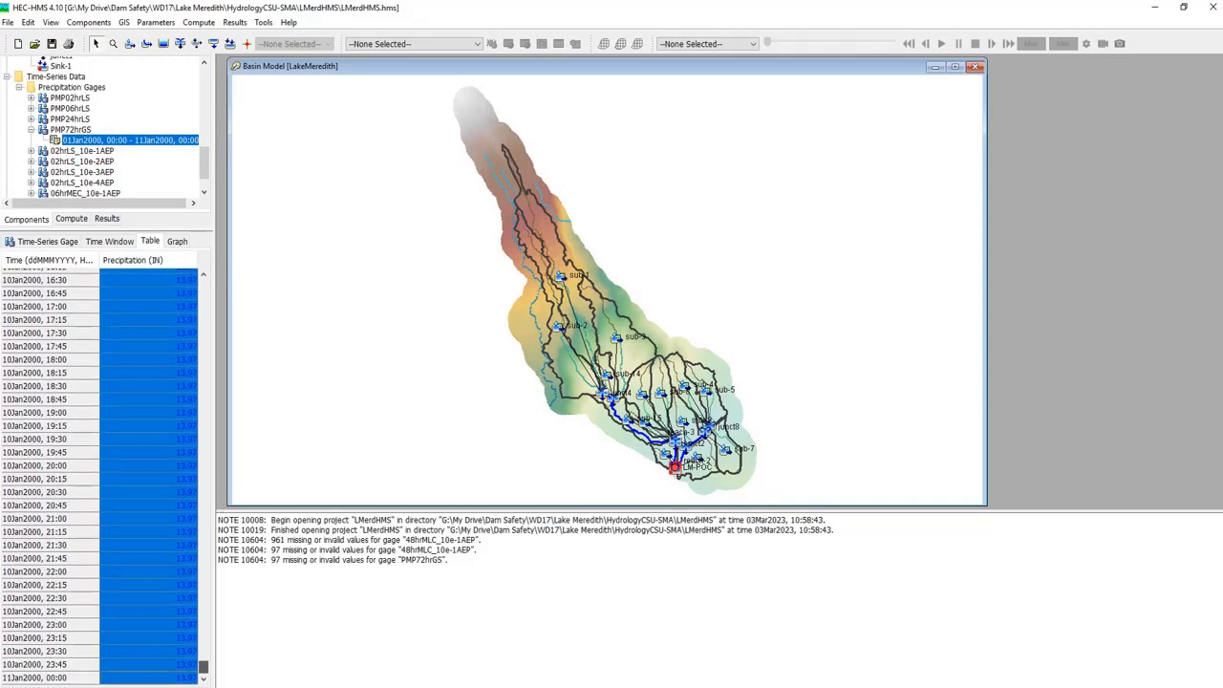
left_click(177, 241)
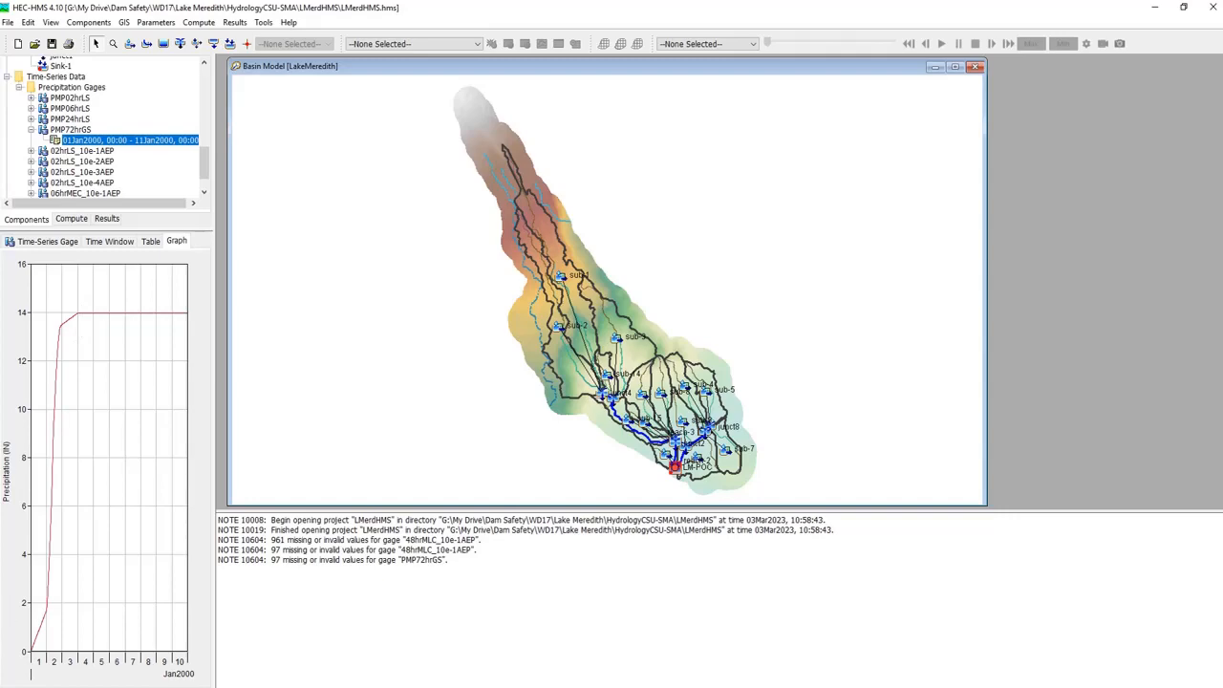
Switch to the Excel workbook and review the GS-24HR-SYNTHETIC column heading and the adjacent note on the PMP 72hr GS sheet
key("alt+Tab")
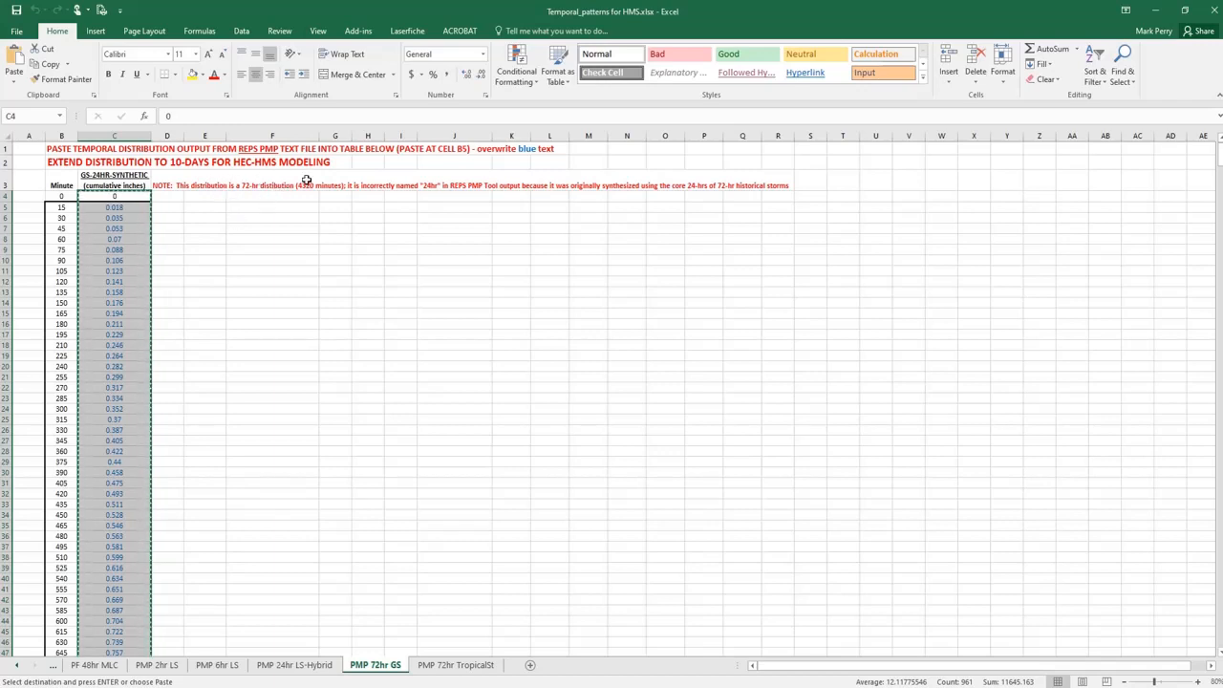
left_click(169, 182)
left_click(105, 181)
left_click(169, 180)
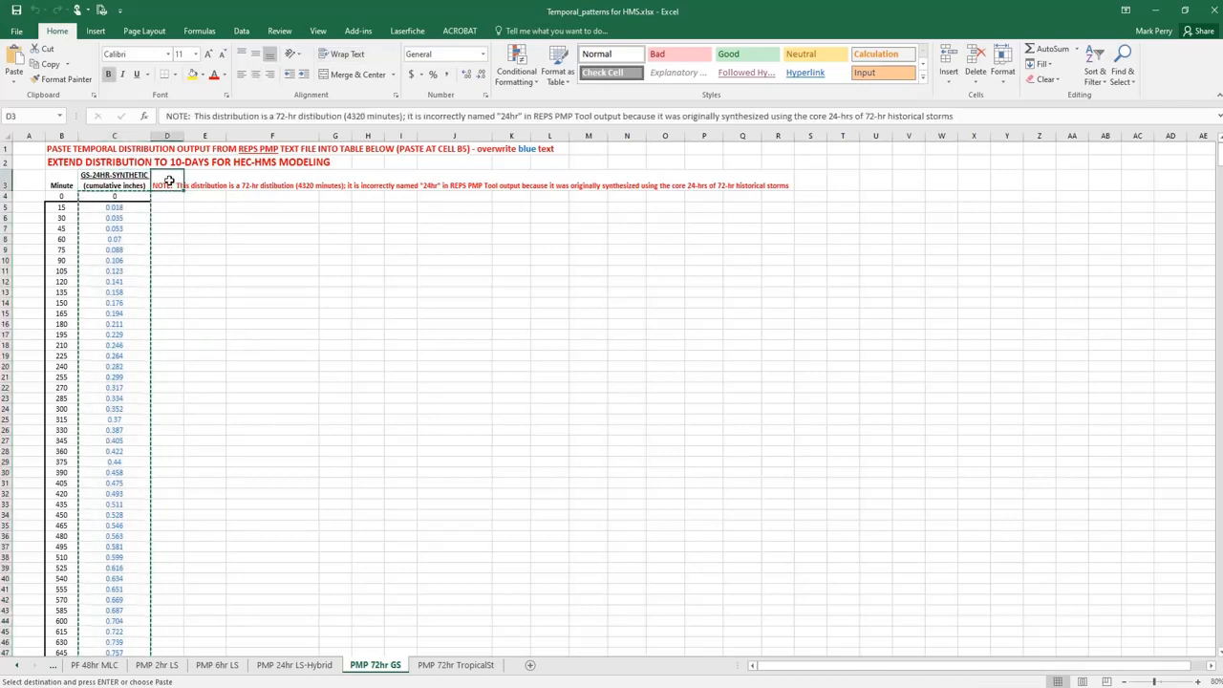
left_click(129, 181)
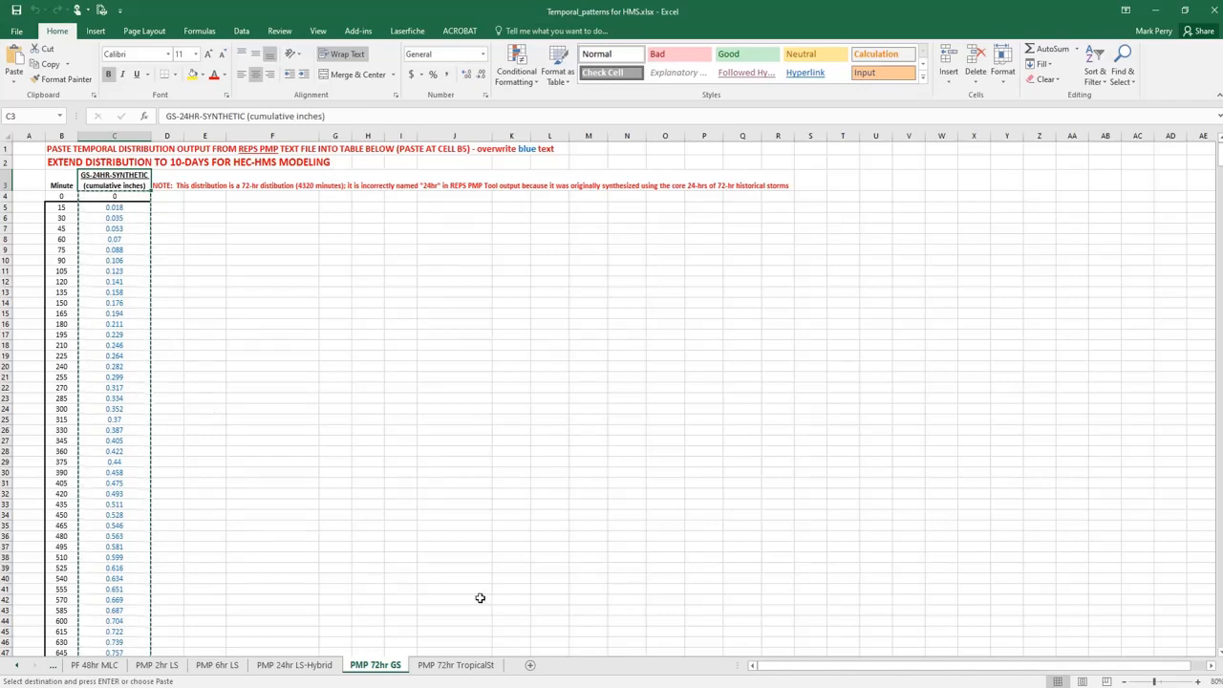
Save the workbook, switch to File Explorer and open the REPS_PMP folder
left_click(16, 10)
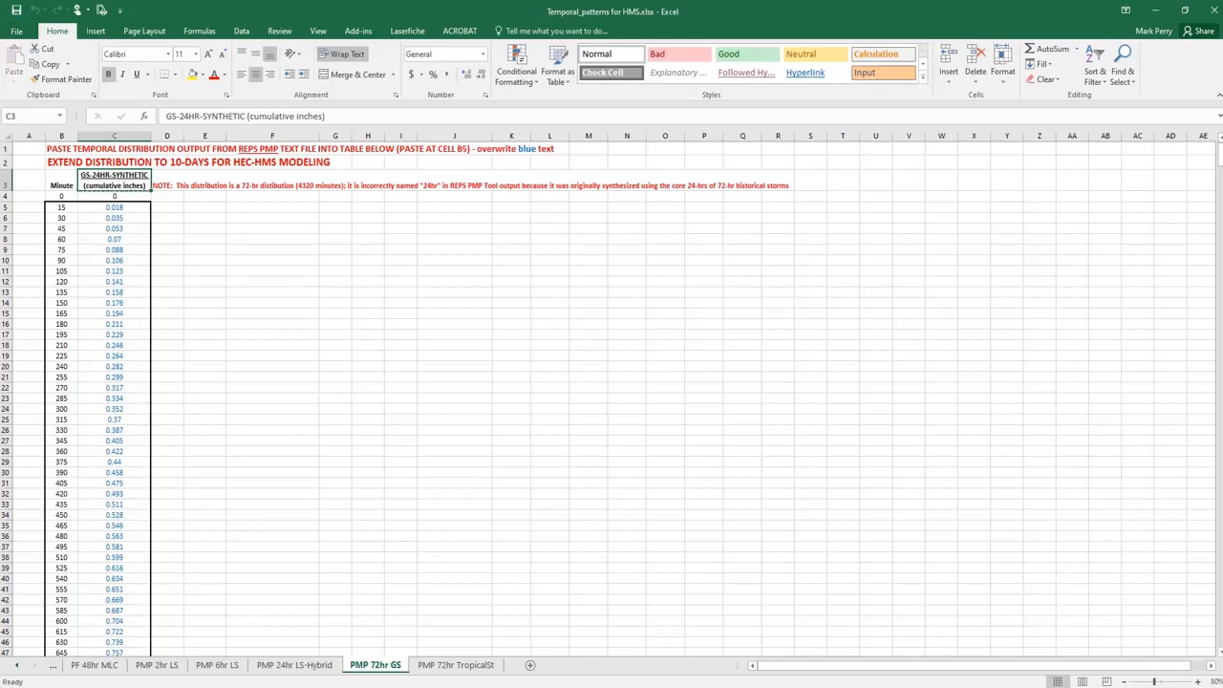
key("alt+Tab")
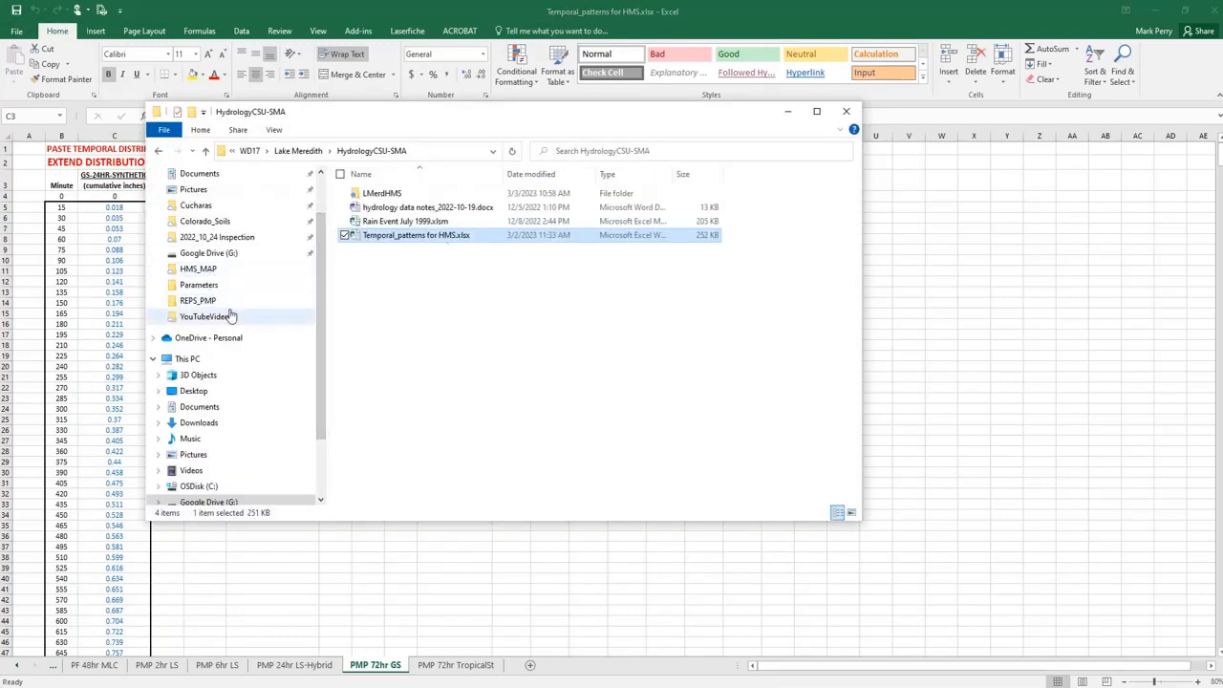
left_click(198, 300)
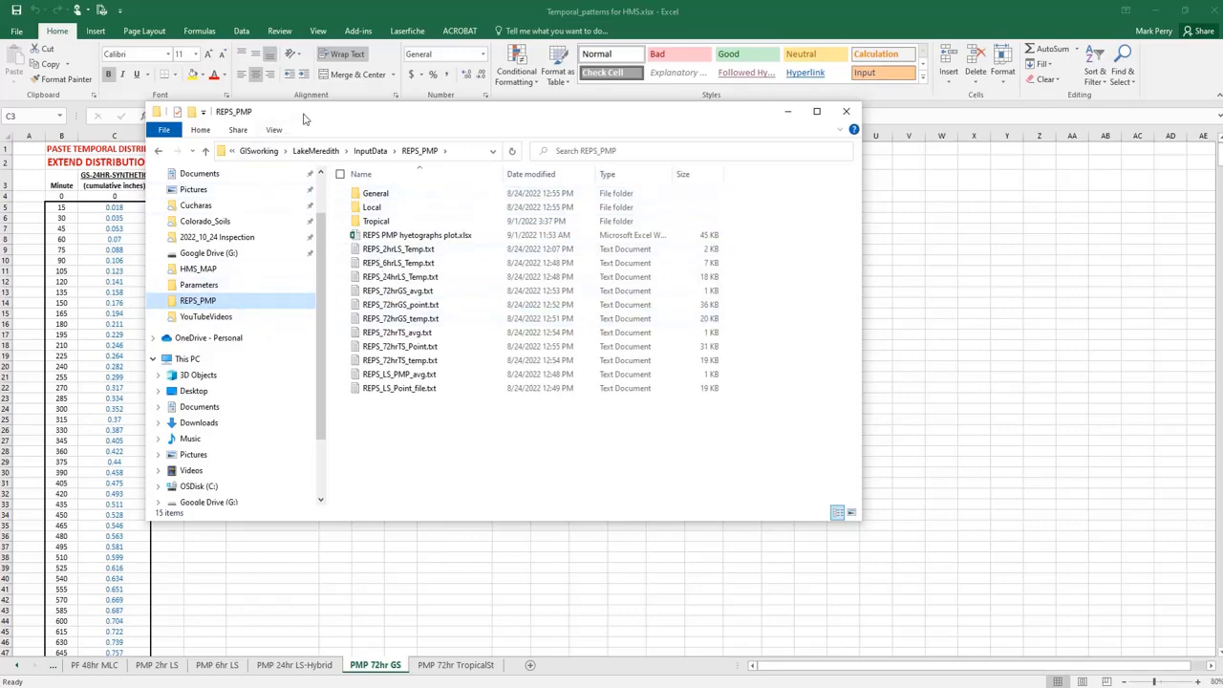
left_click_drag(308, 111, 389, 187)
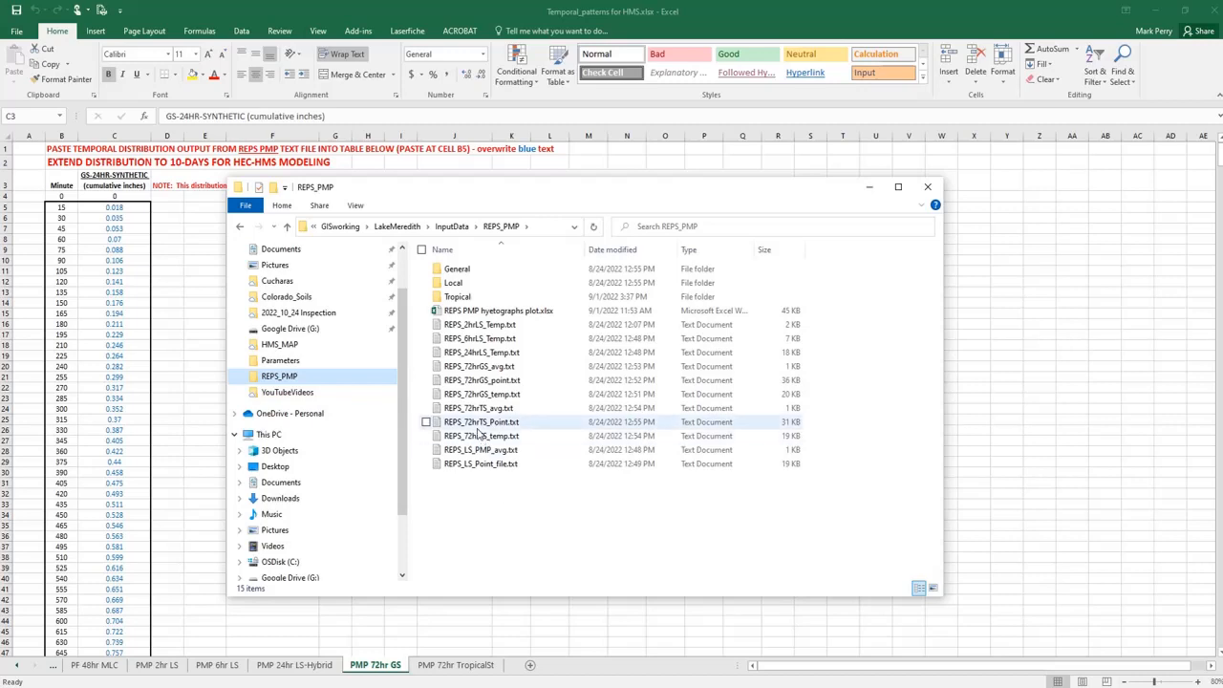
Open REPS_6hrLS_Temp.txt full screen, review its LS_6_hour_Synthetic_East column heading and values, and close the file
double_click(481, 340)
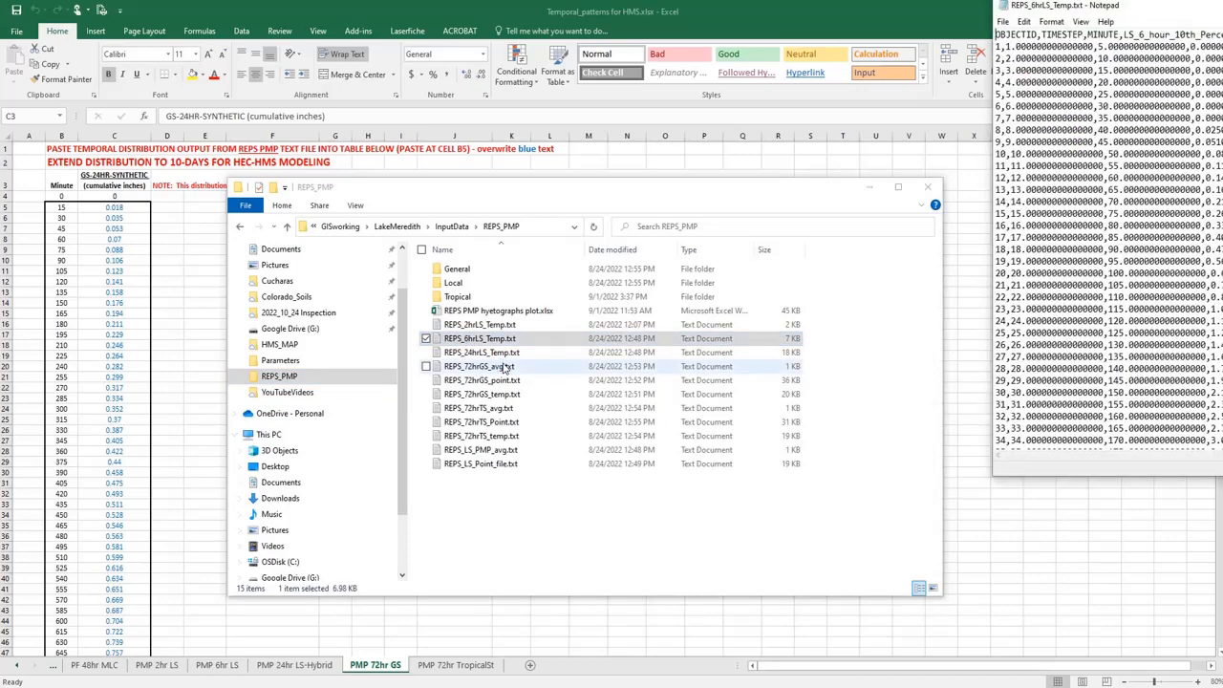
left_click_drag(1180, 8, 301, 50)
double_click(301, 49)
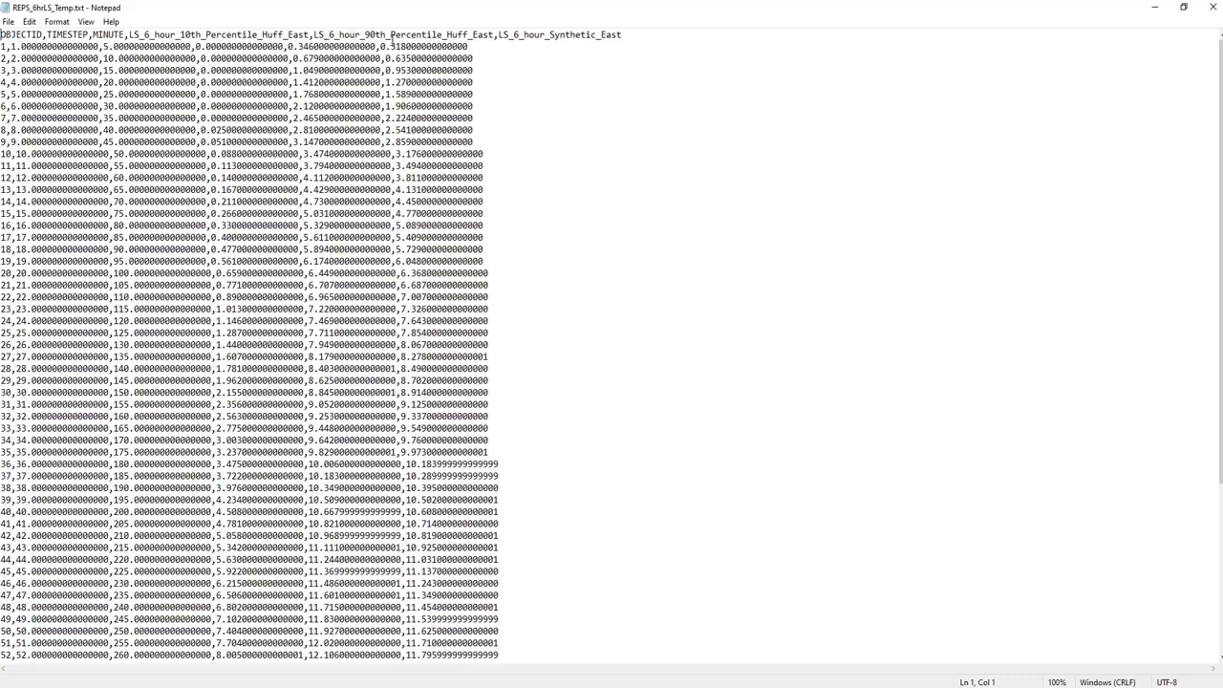
left_click_drag(502, 36, 622, 35)
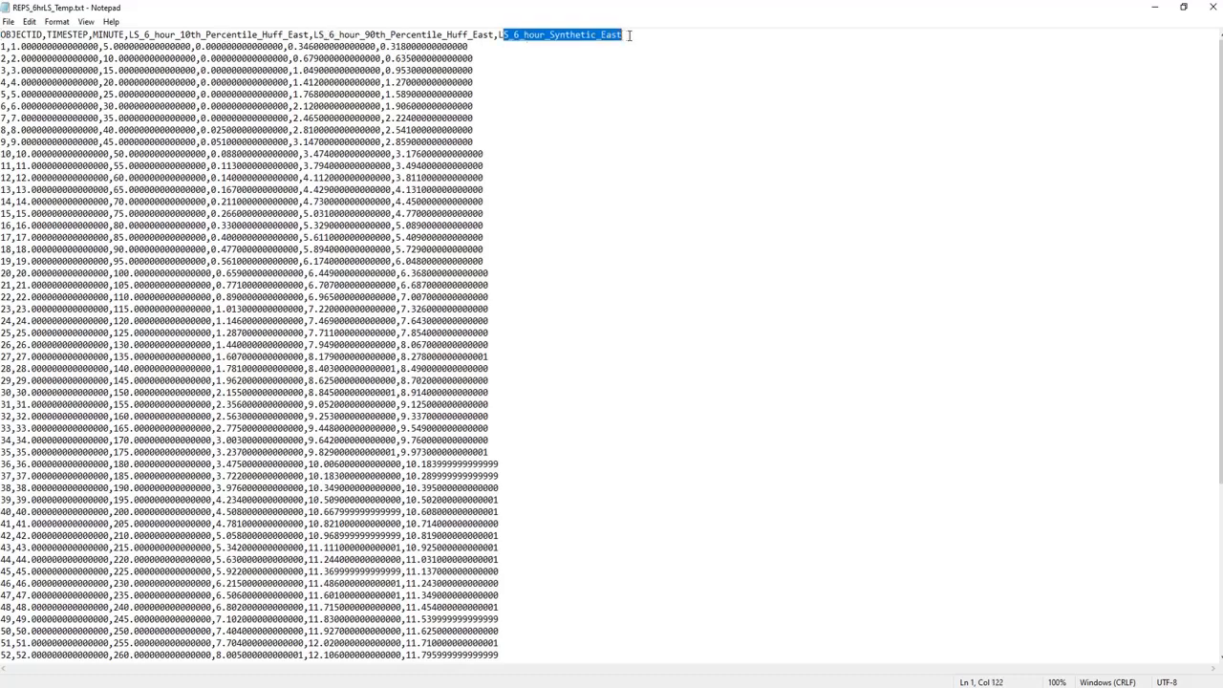
left_click(424, 57)
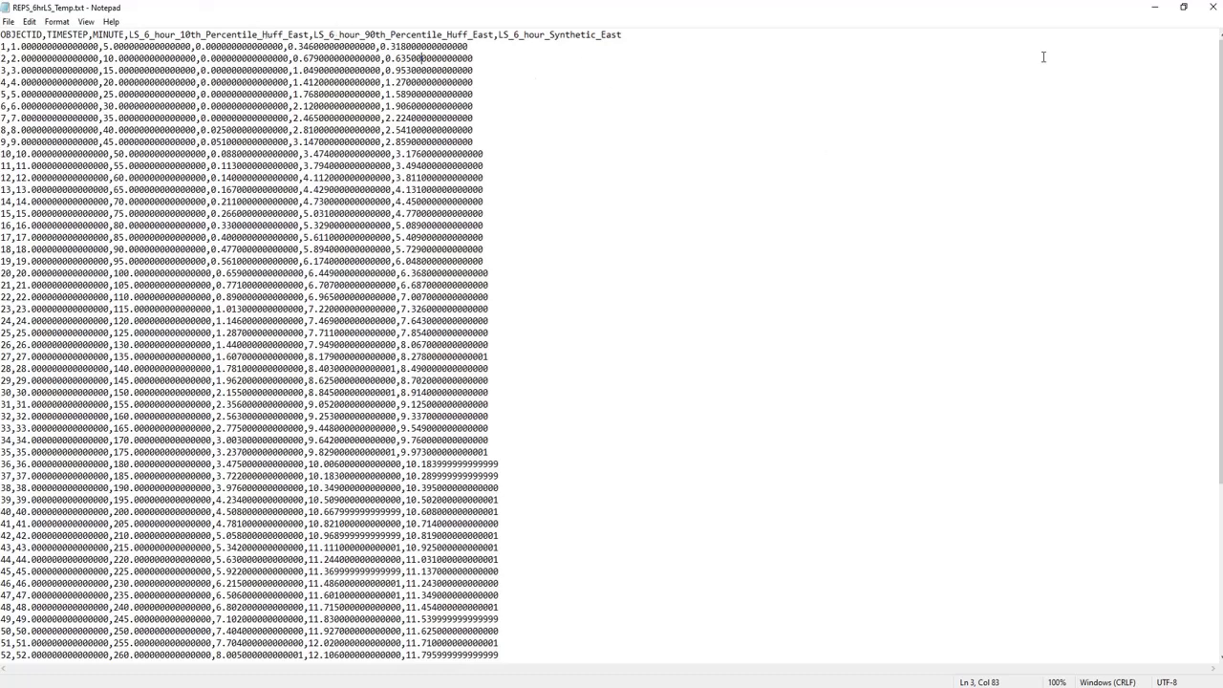
left_click(1212, 13)
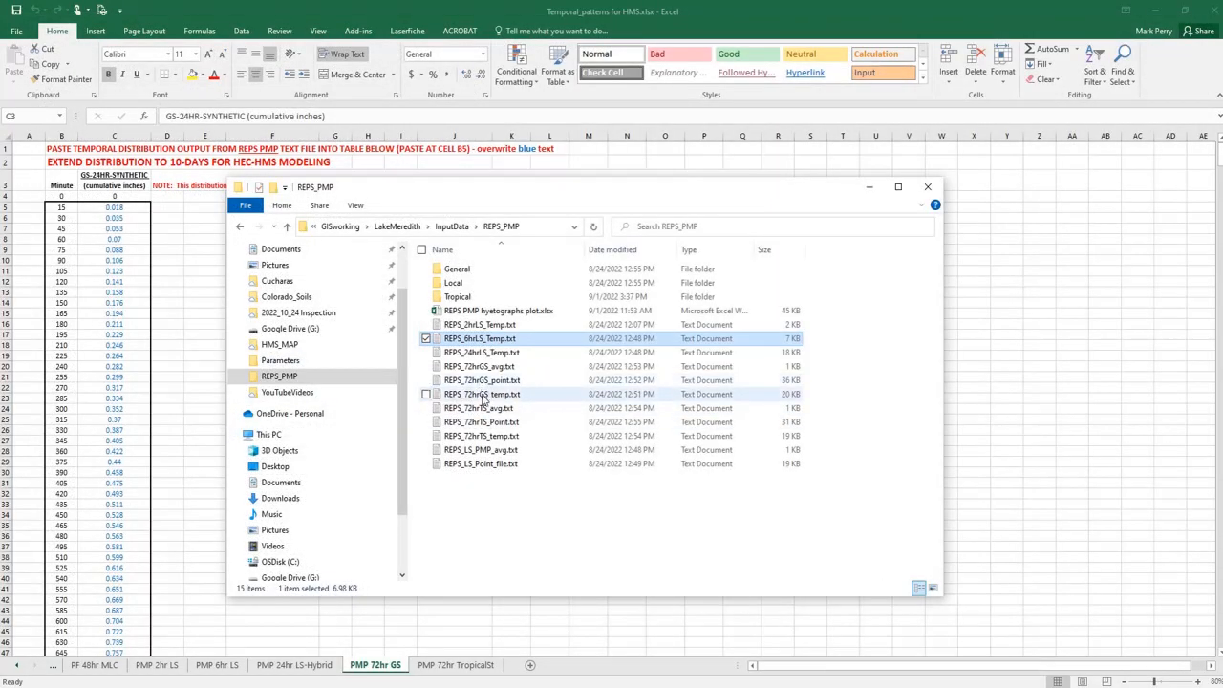
Open REPS_72hrGS_temp.txt, review its column headings and 15-minute values including GS_24_hour_Synthetic_East, and close the file
double_click(482, 395)
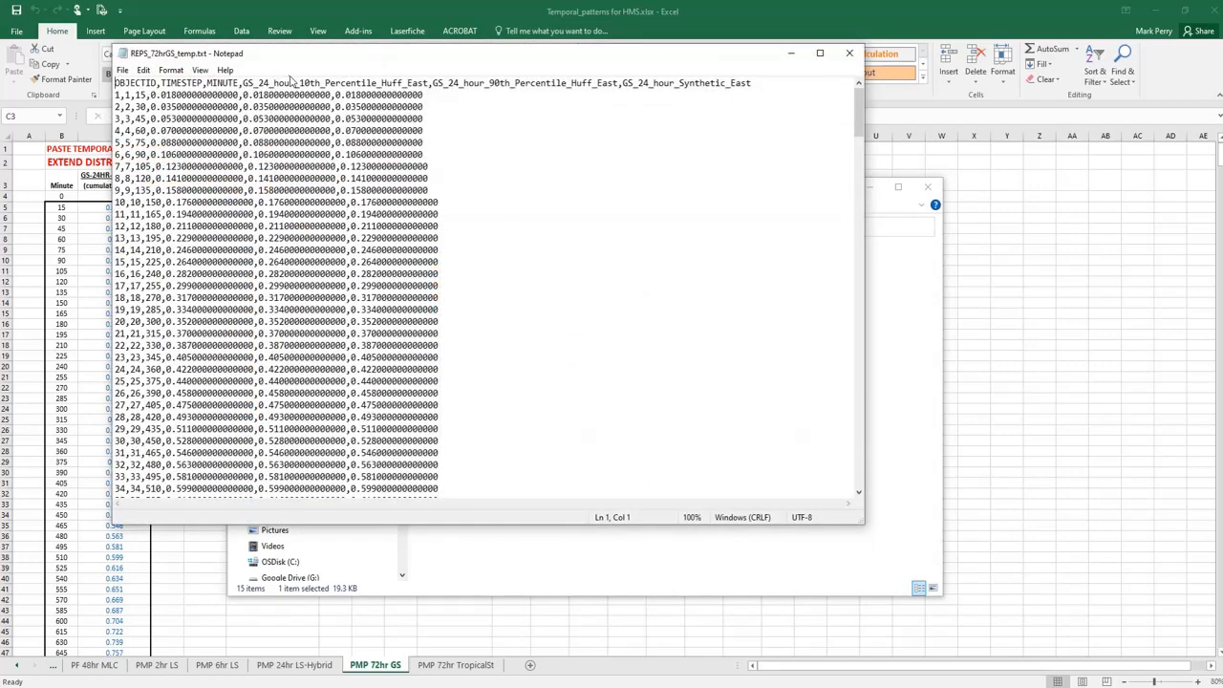
left_click(325, 84)
left_click(203, 97)
left_click(284, 105)
left_click_drag(731, 84, 755, 83)
left_click(409, 131)
left_click(848, 57)
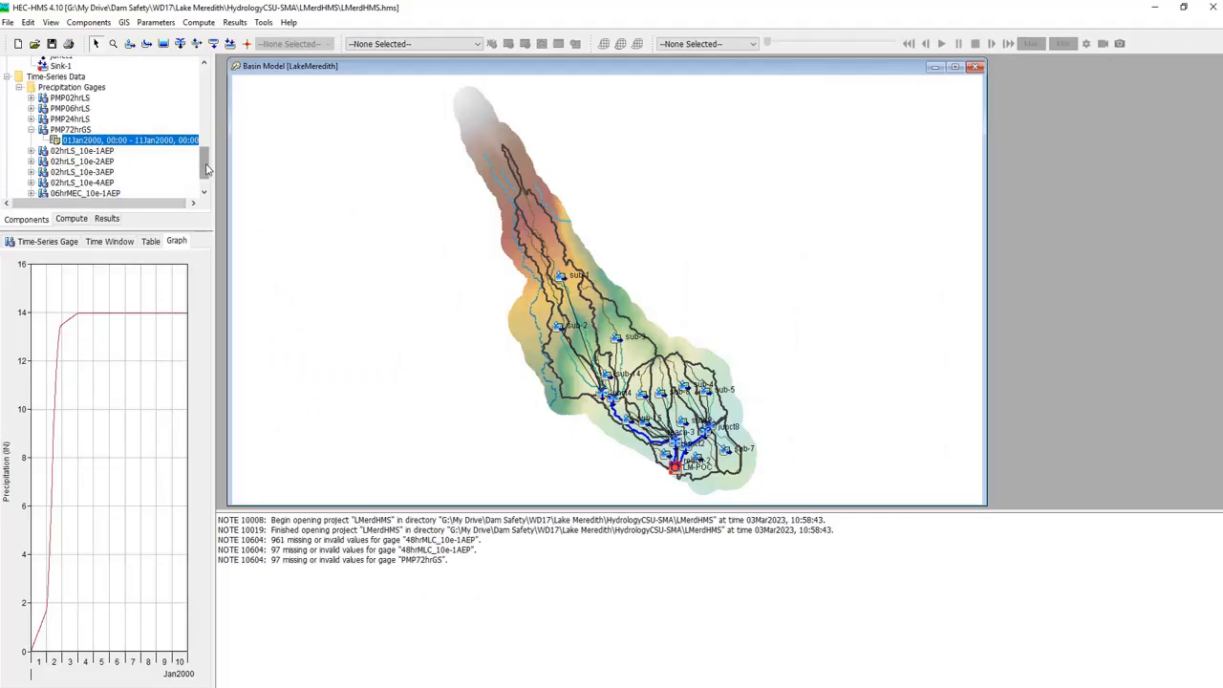
Review the list of PMP and AEP precipitation gages in HEC-HMS and collapse the PMP72hrGS gage
scroll(205, 170, "down", 1)
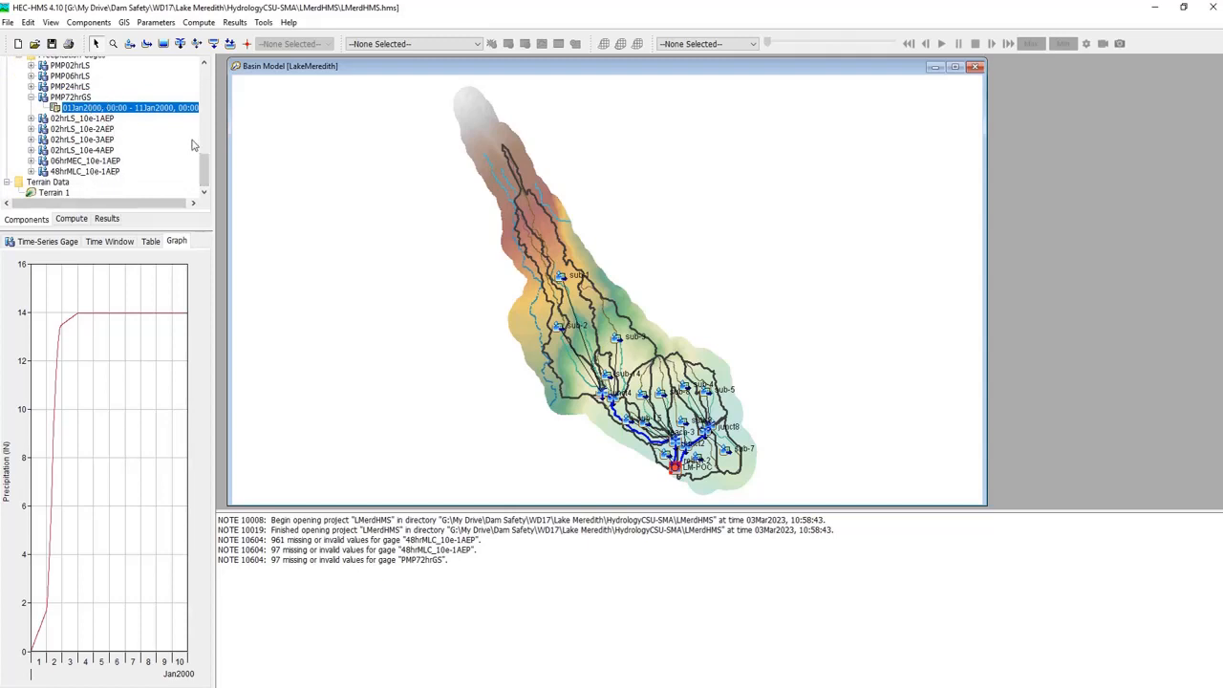
scroll(206, 170, "up", 1)
left_click_drag(206, 170, 206, 179)
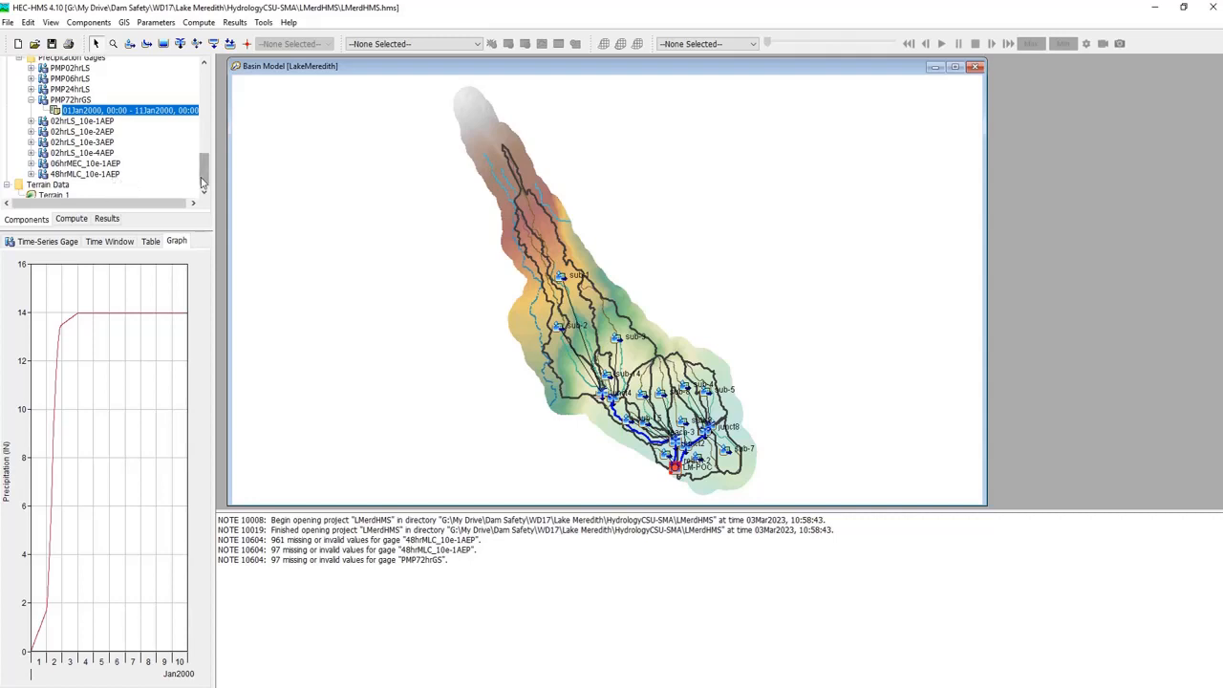
left_click_drag(207, 178, 208, 184)
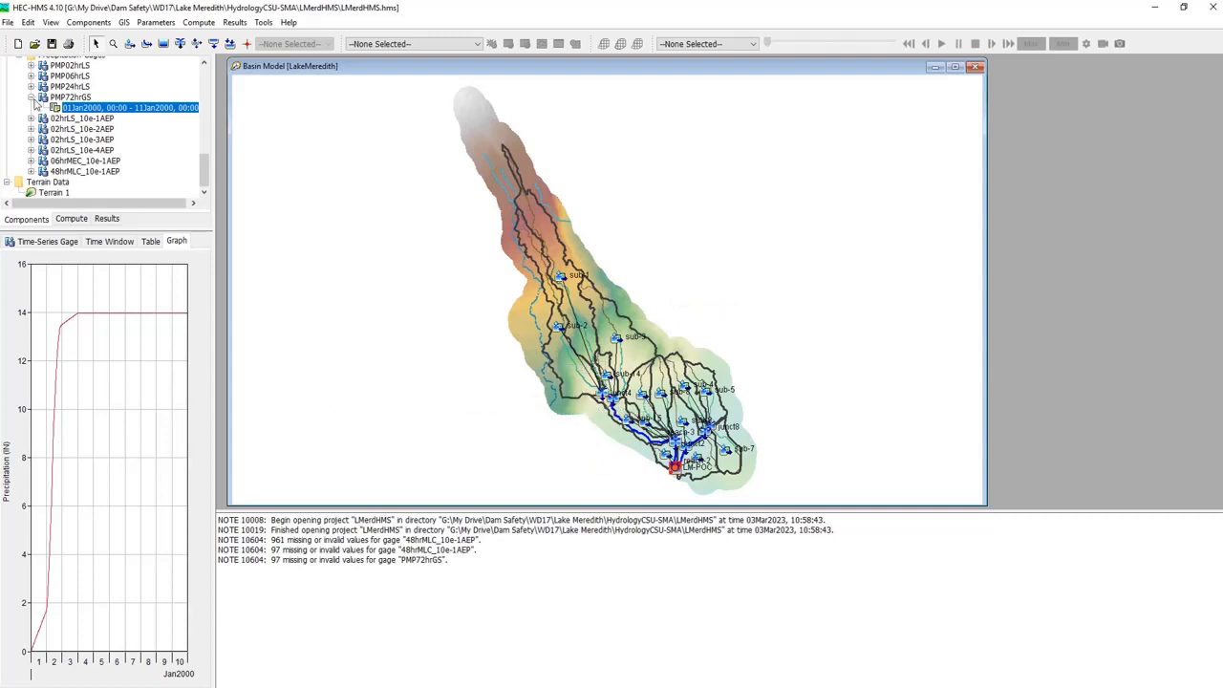
left_click(31, 98)
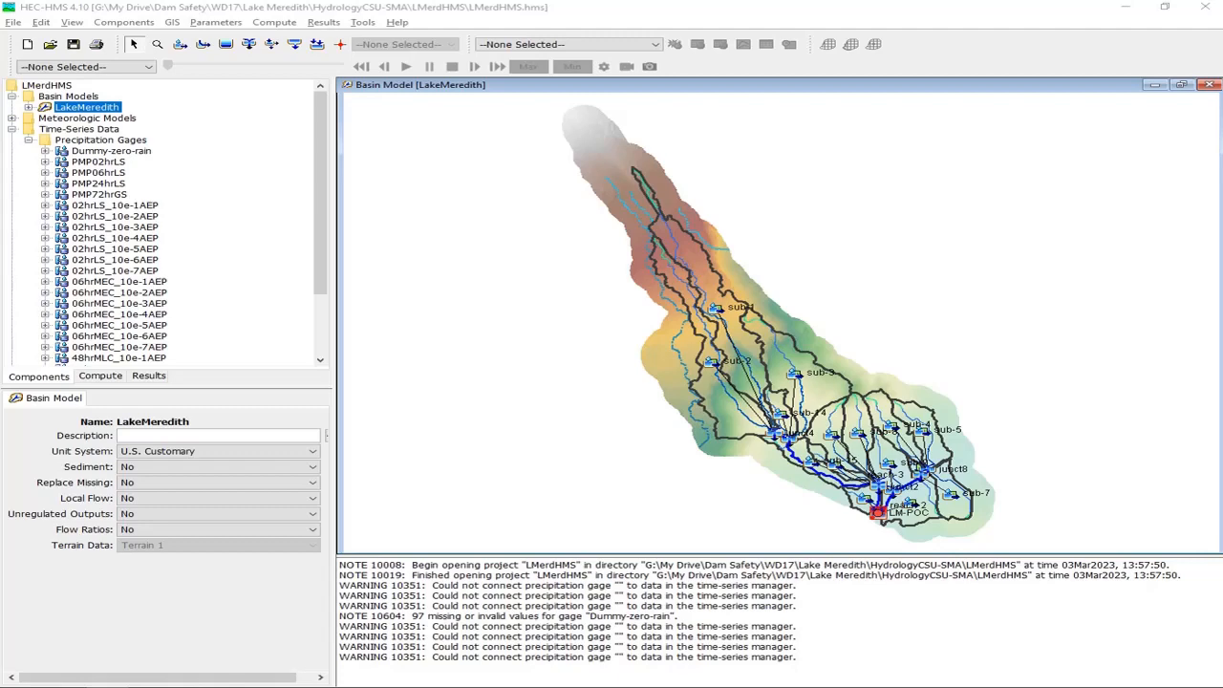
left_click_drag(752, 65, 682, 77)
double_click(682, 77)
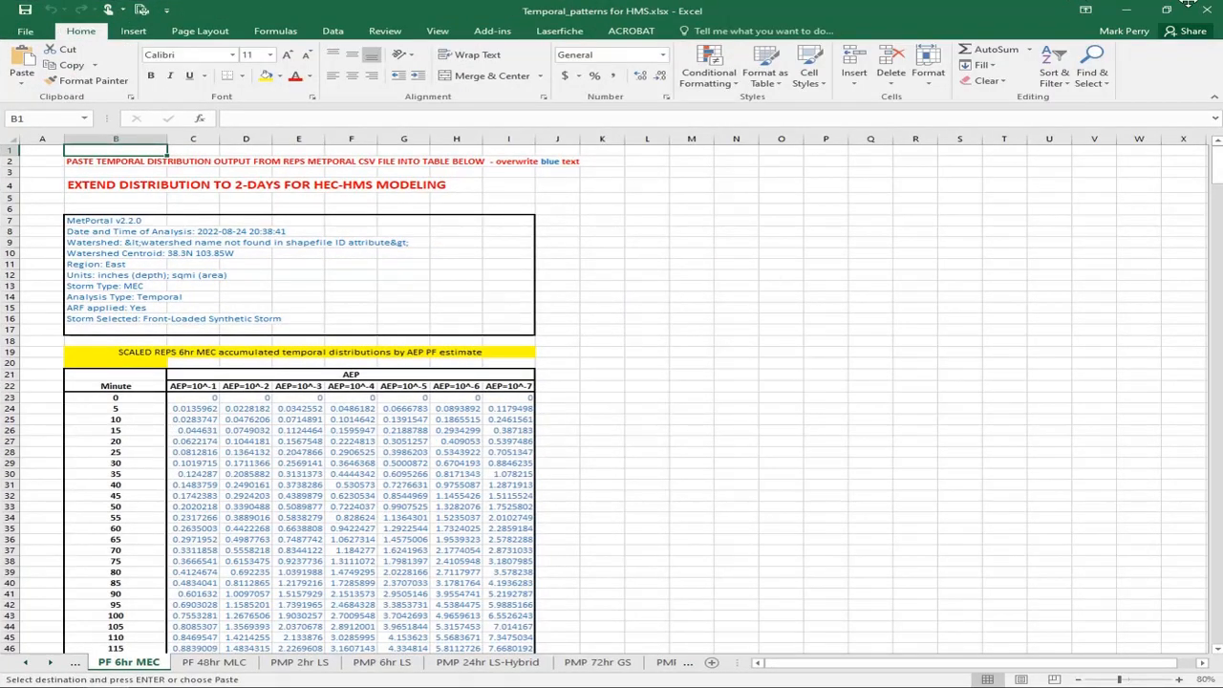
left_click(1123, 11)
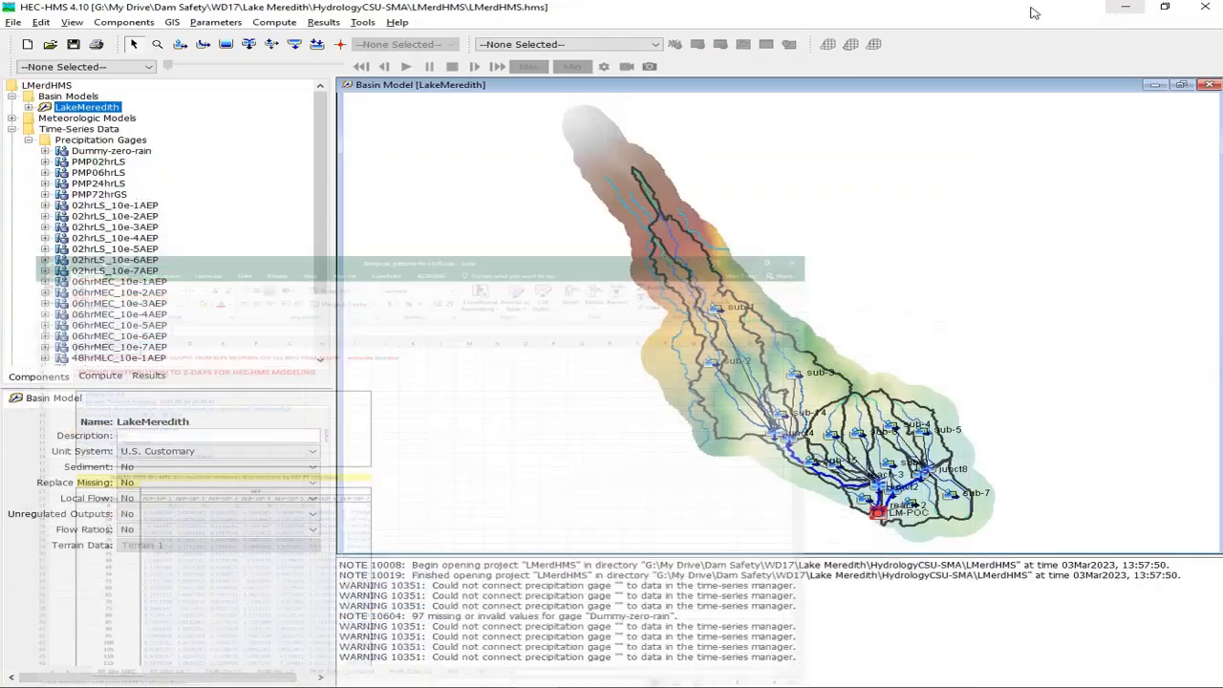
Review the full precipitation gage list and the settings of the 02hrLS_10e-1AEP, PMP02hrLS and PMP72hrGS gages
left_click(126, 206)
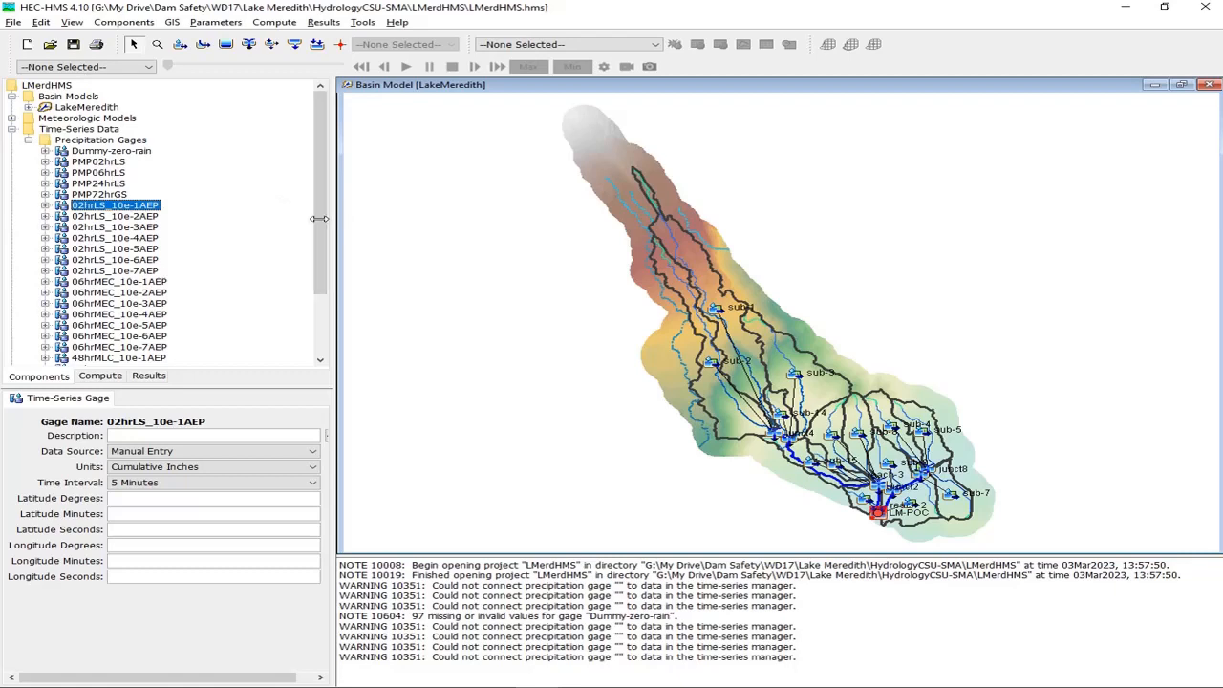
mouse_move(322, 224)
left_mouse_down()
mouse_move(323, 286)
mouse_move(322, 239)
left_mouse_up()
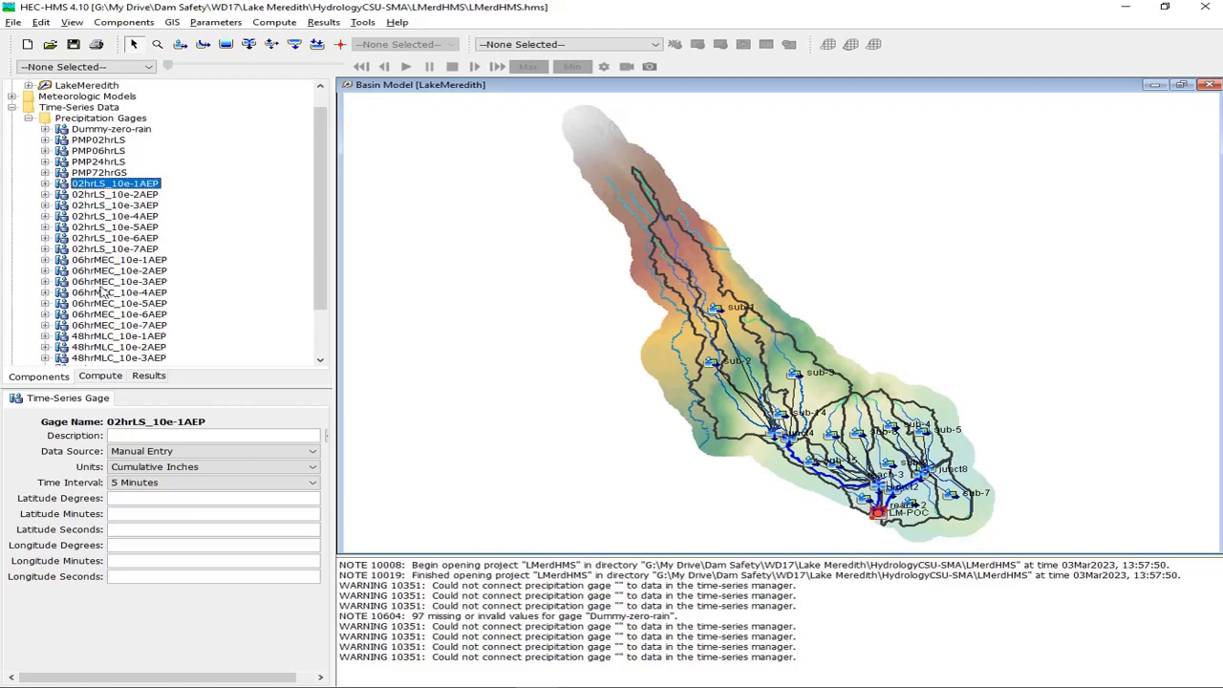
scroll(104, 291, "down", 2)
scroll(100, 230, "up", 3)
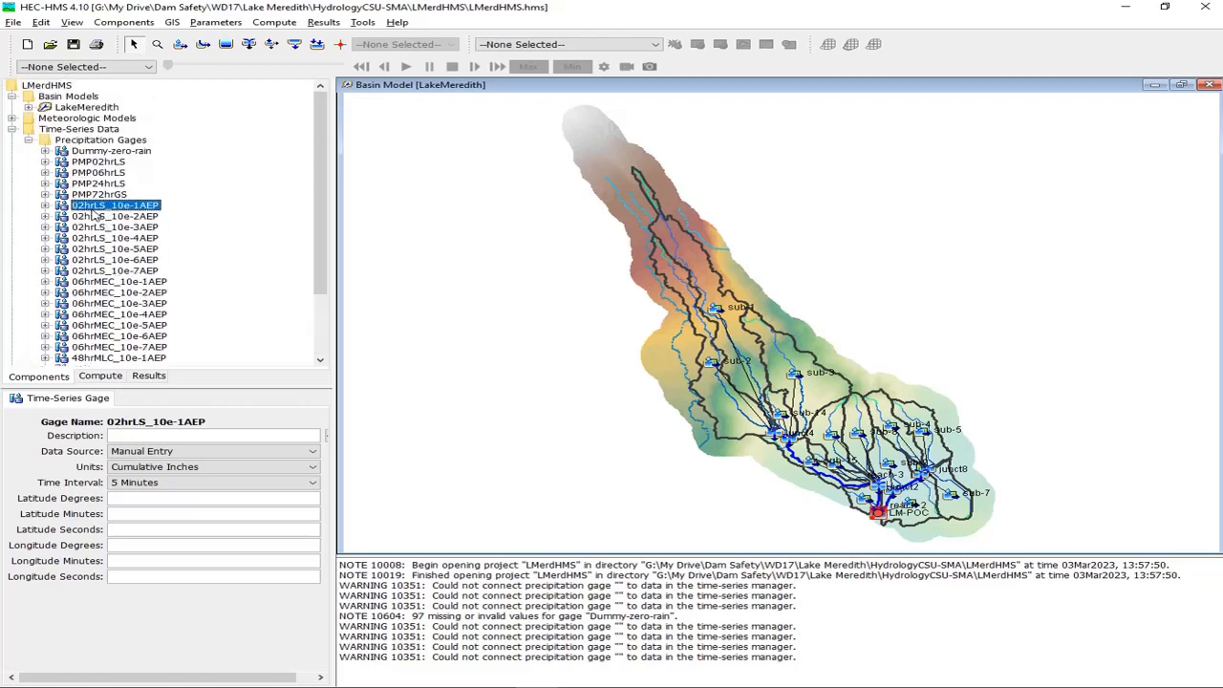
left_click(97, 162)
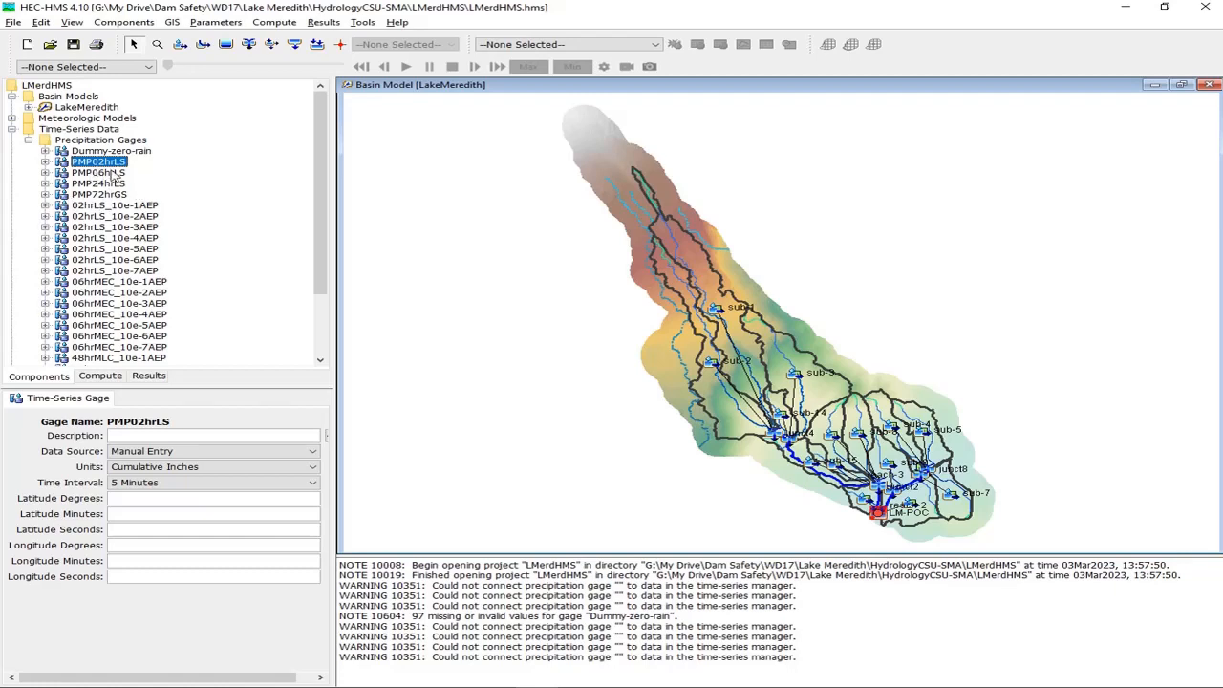
left_click(109, 196)
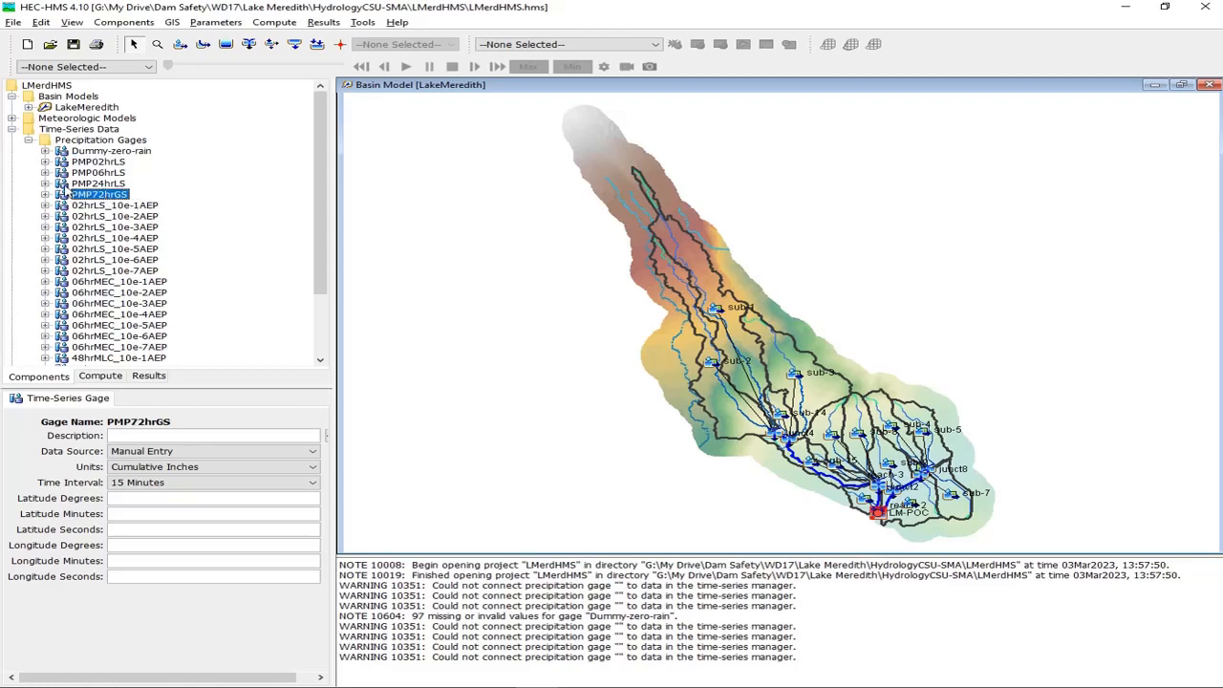
left_click(115, 163)
Review the Dummy-zero-rain gage's settings, its 01Jan2000 to 03Jan2000 time window, its graph and its precipitation table
left_click(113, 151)
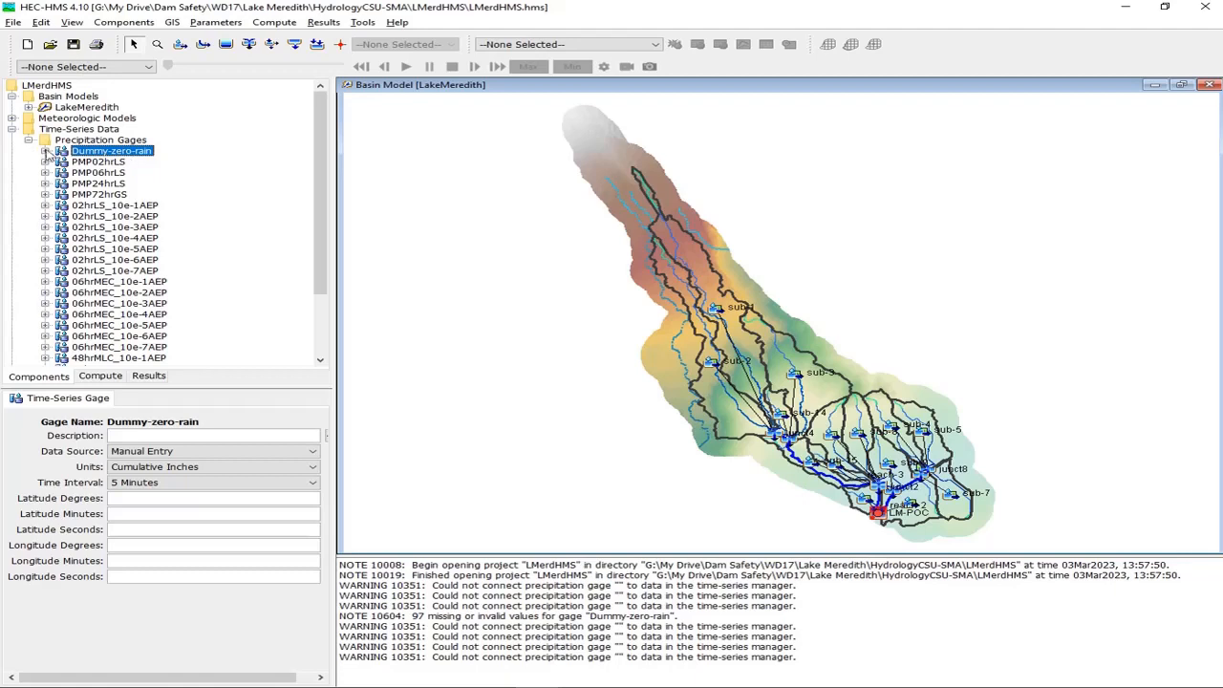
left_click(45, 151)
left_click(132, 163)
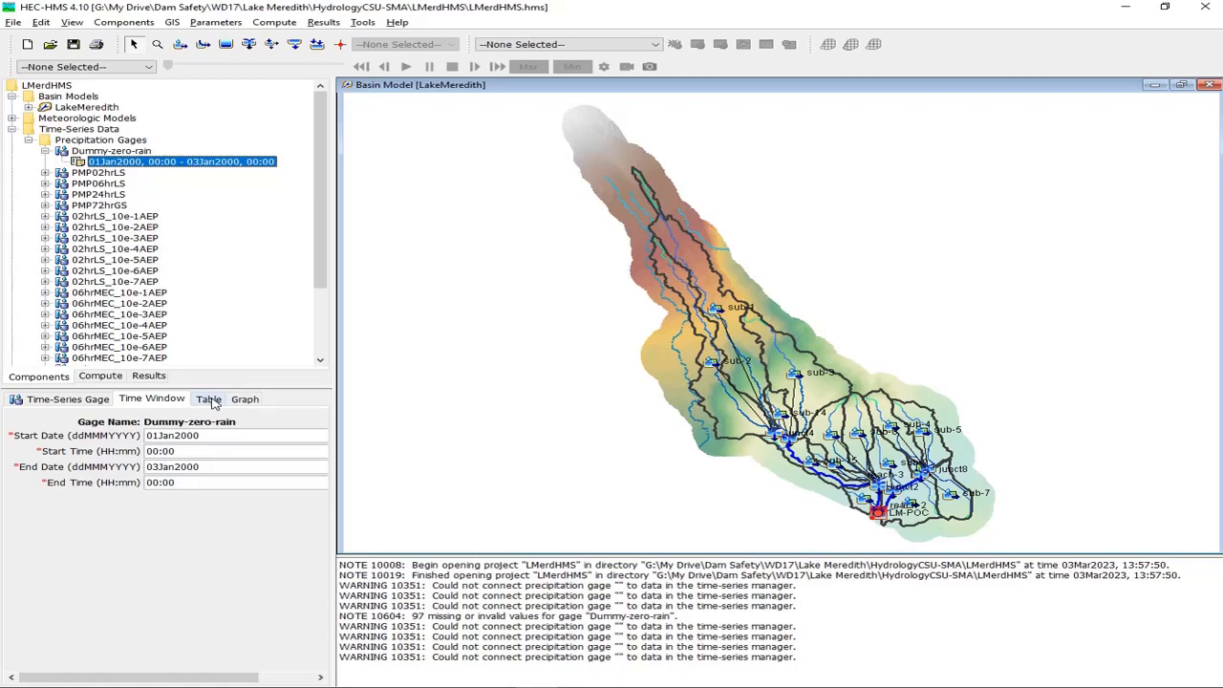
left_click(245, 399)
left_click(208, 402)
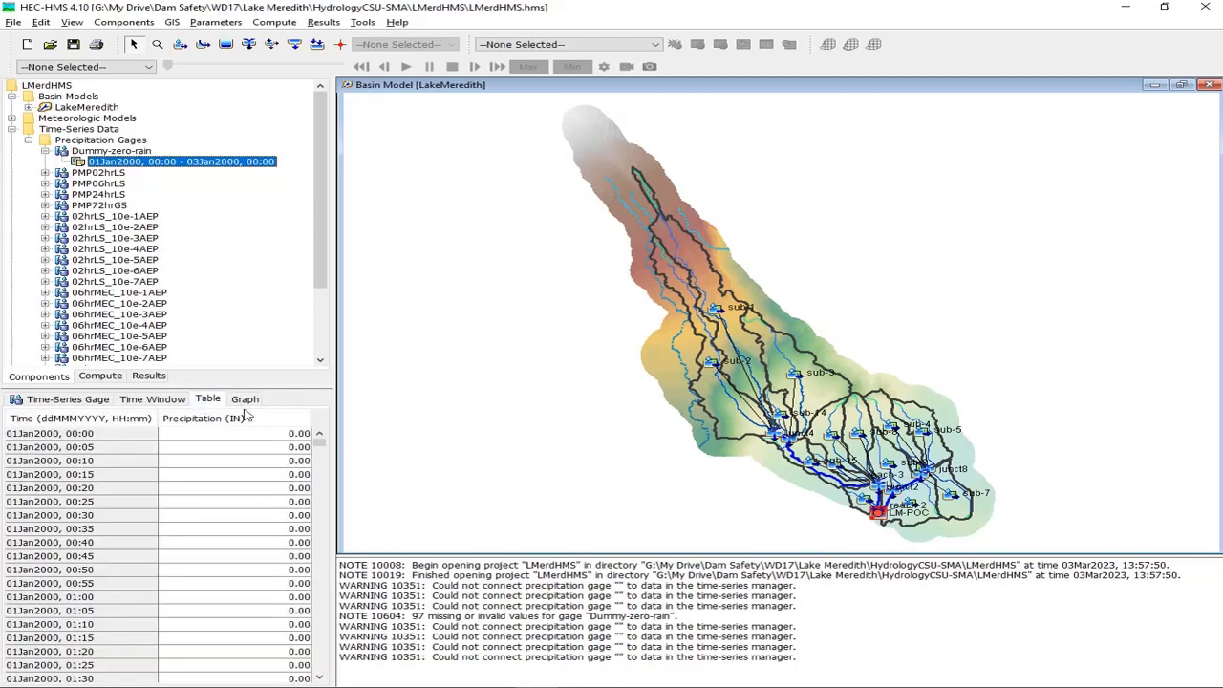
left_click_drag(321, 441, 318, 615)
left_click_drag(297, 494, 292, 445)
Switch to the Temporal_patterns for HMS workbook in Excel and review the rainfall column on the dummy-zero-gage sheet
key("alt+Tab")
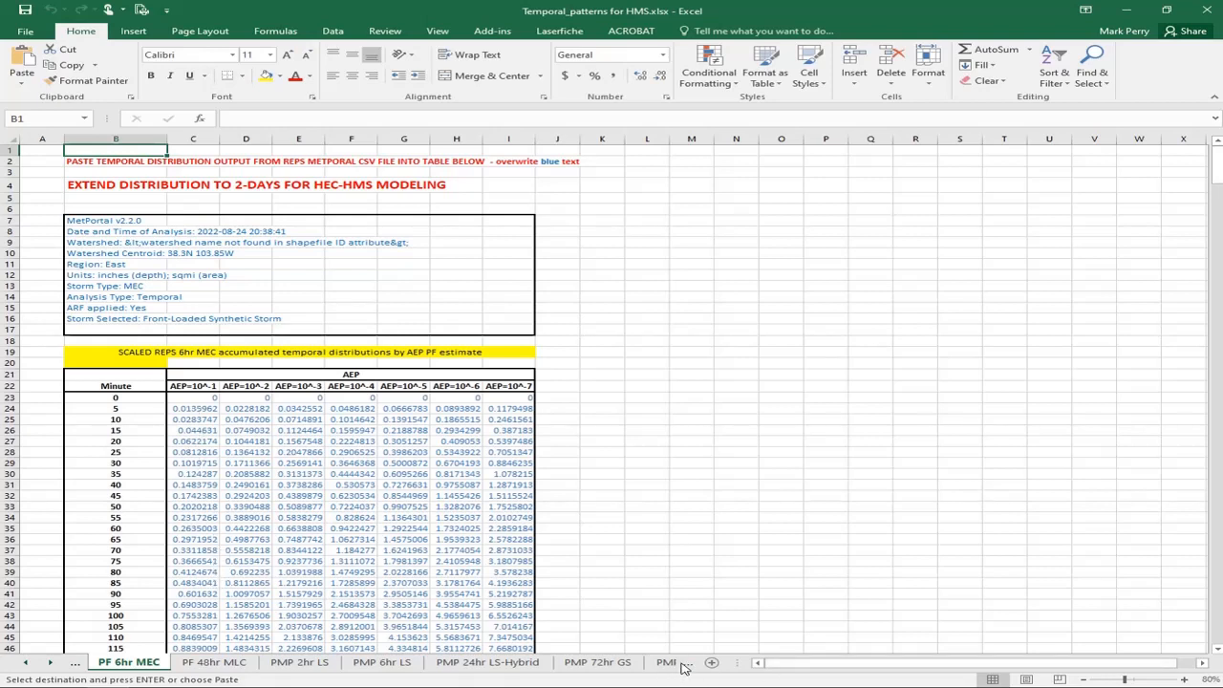
left_click(45, 663)
left_click(45, 663)
left_click(45, 663)
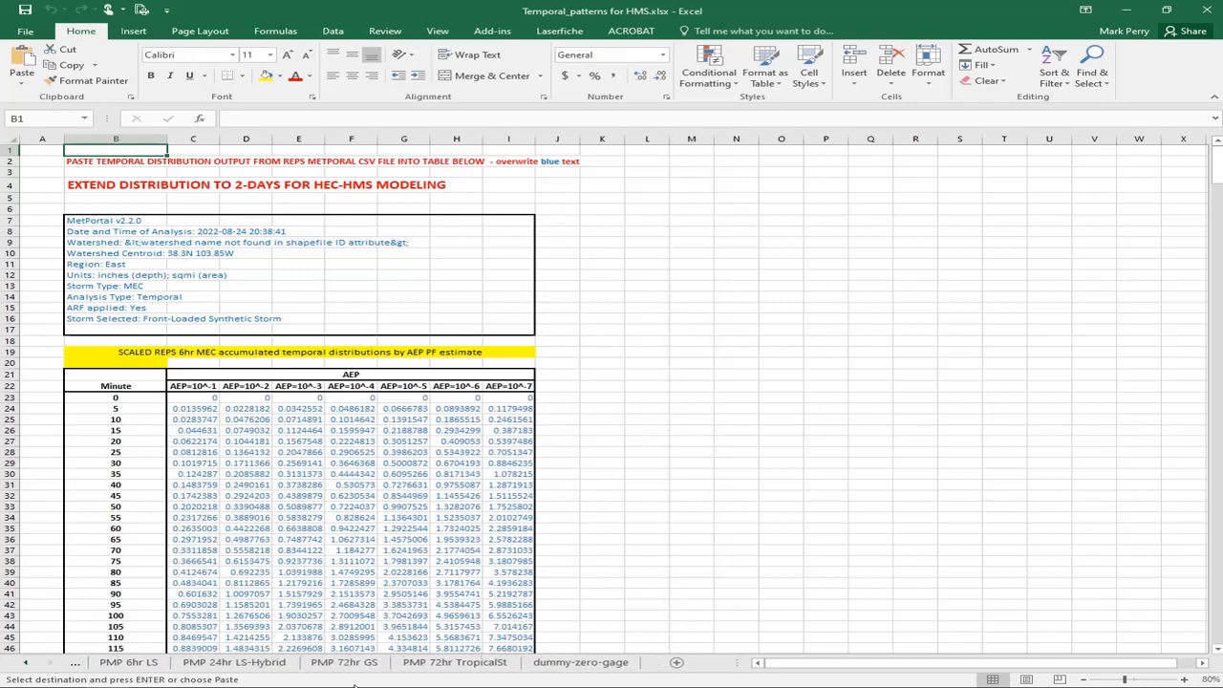
left_click(581, 663)
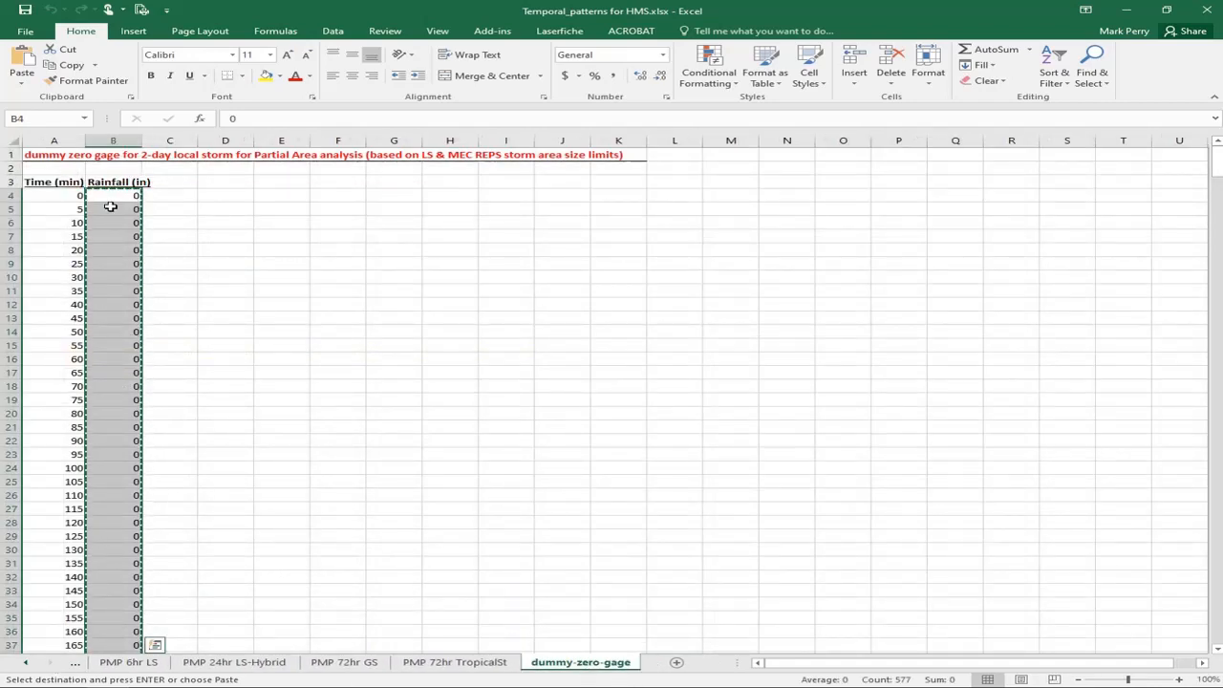
mouse_move(1216, 160)
left_mouse_down()
mouse_move(1218, 631)
mouse_move(1217, 163)
left_mouse_up()
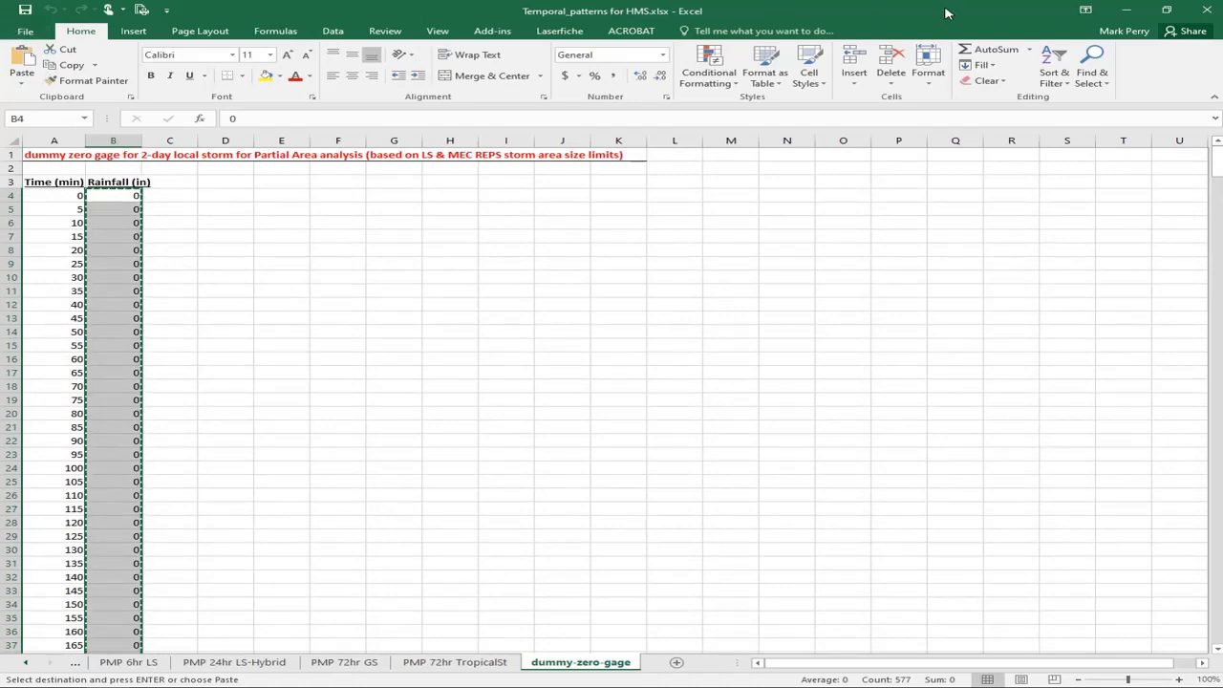
Switch back to HEC-HMS, collapse the Dummy-zero-rain gage and Time-Series Data, and expand the PMP02hrLS meteorologic model
key("alt+Tab")
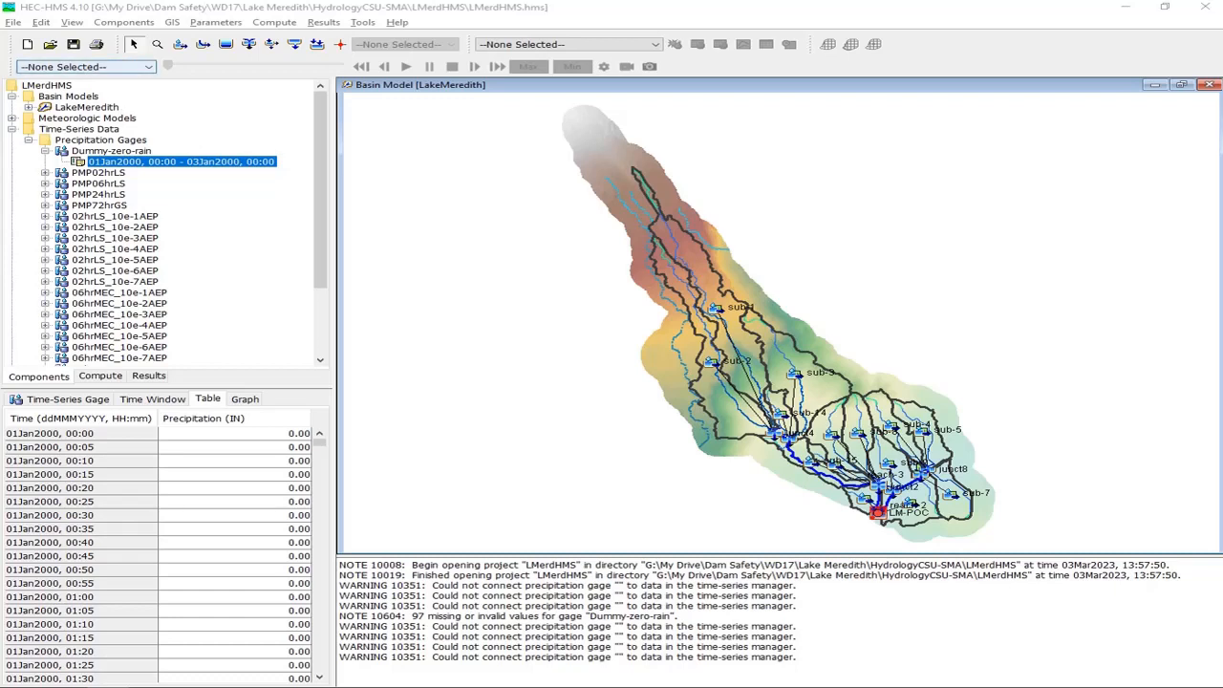
left_click(45, 151)
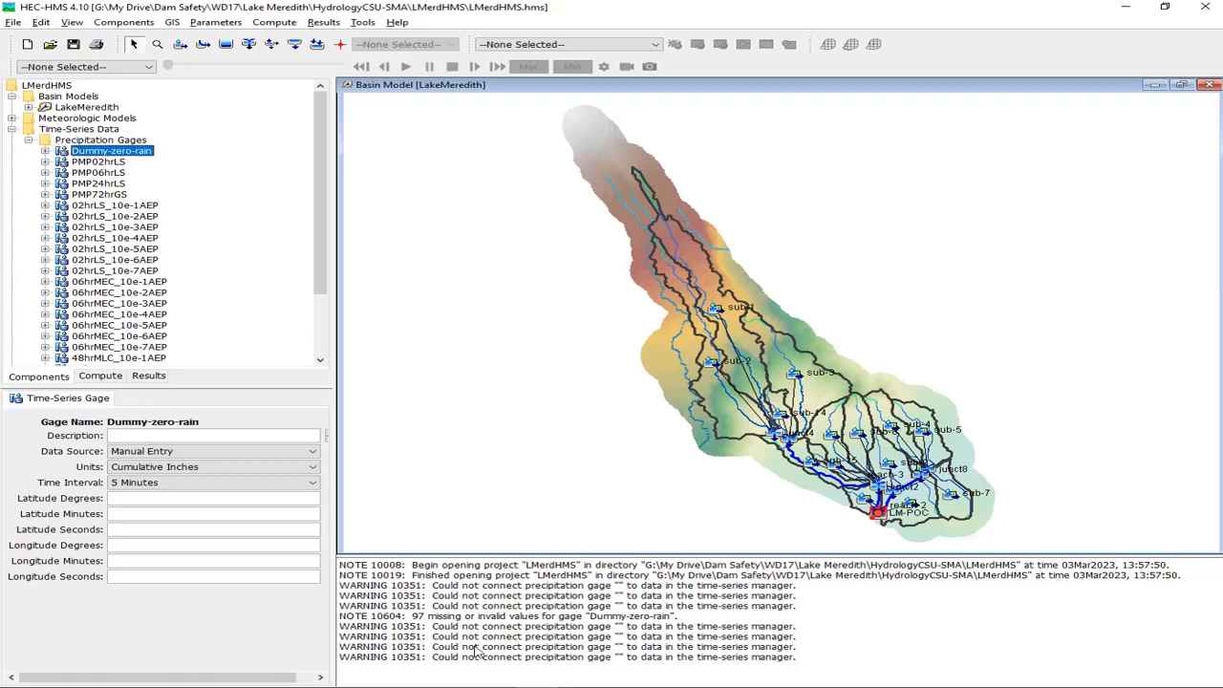
left_click(38, 117)
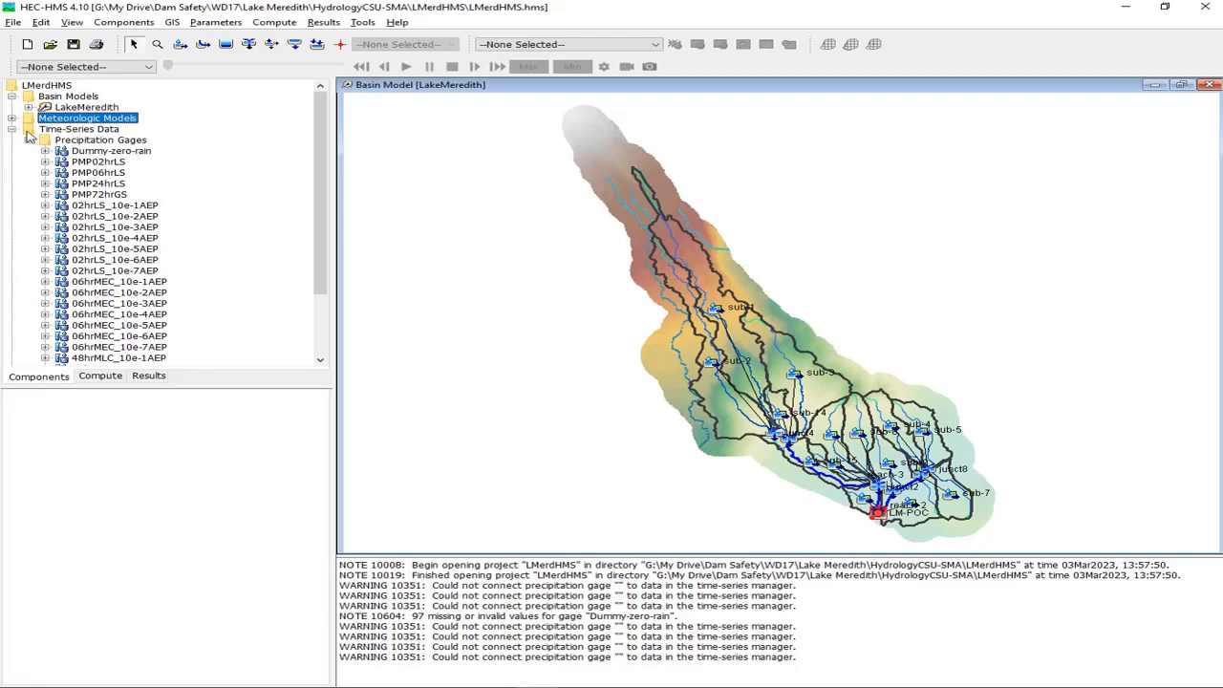
left_click(11, 129)
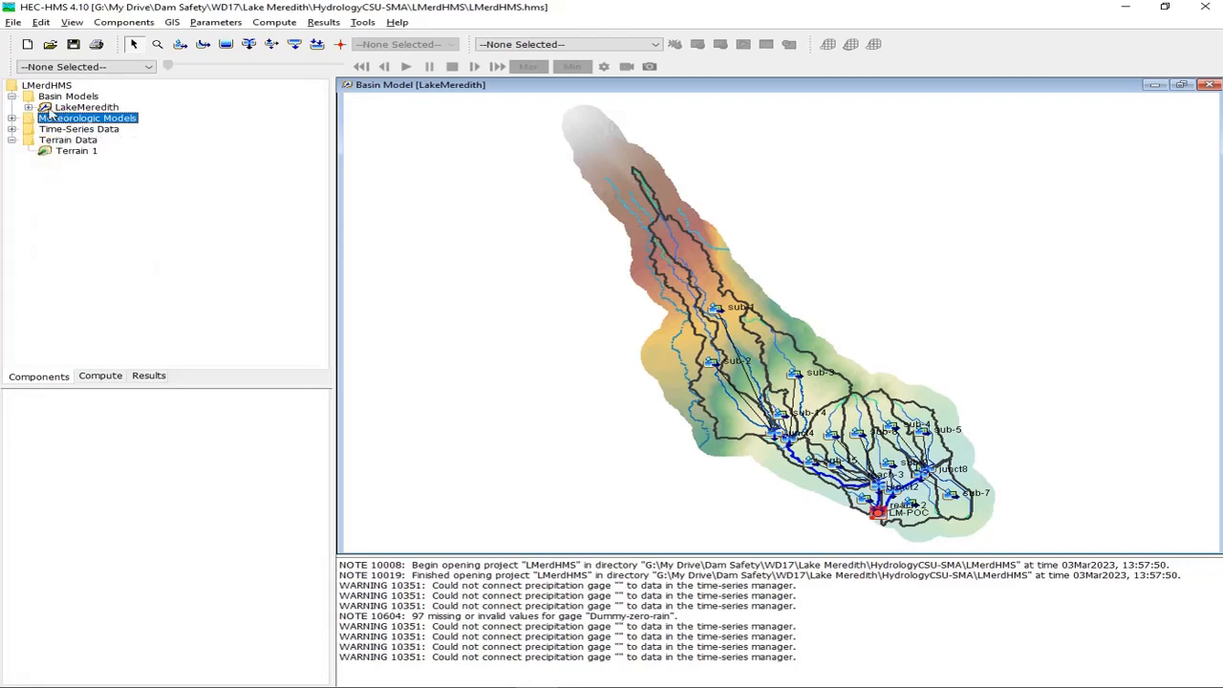
left_click(13, 119)
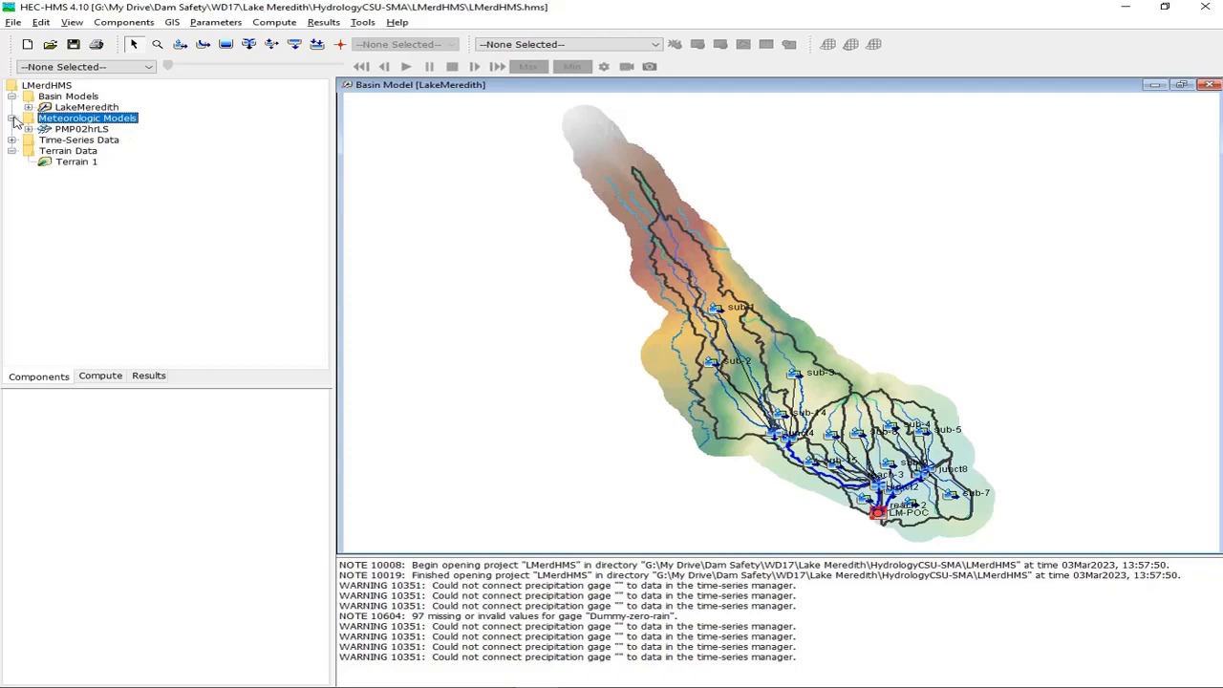
left_click(29, 129)
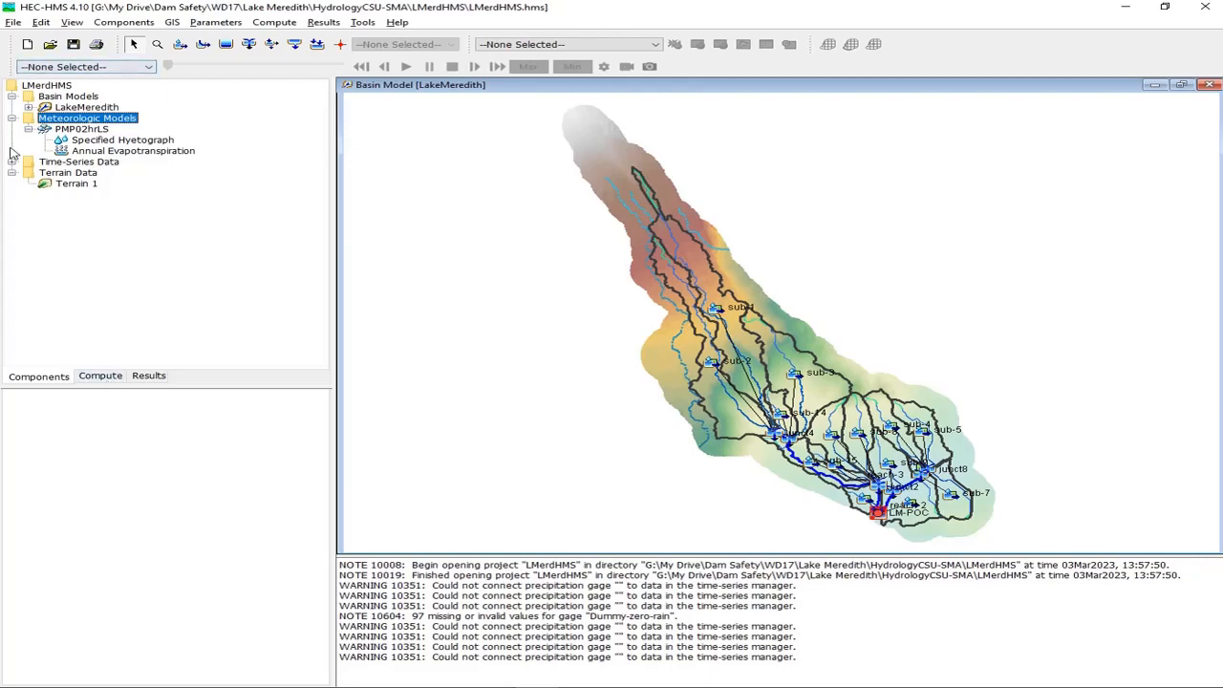
Switch to the Guidelines for Hydrology PDF in Acrobat and read section 7.4 Meteorological Model Setup, highlighting its opening statement
mouse_move(151, 686)
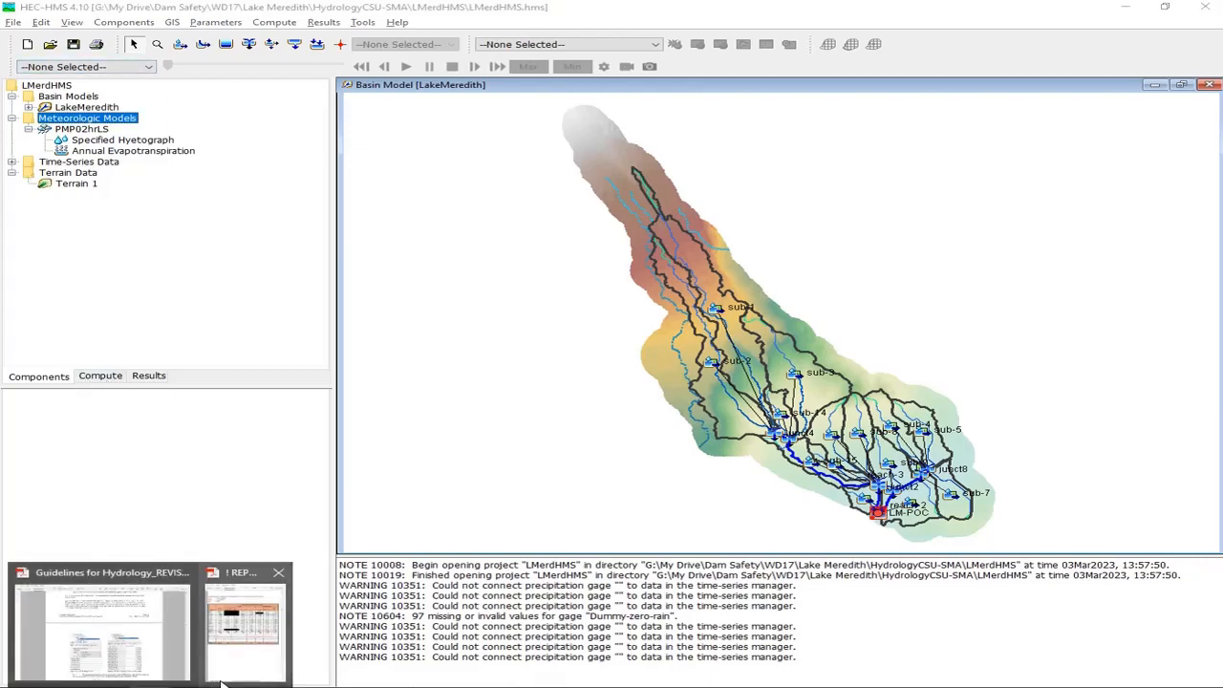
left_click(143, 629)
scroll(403, 233, "up", 3)
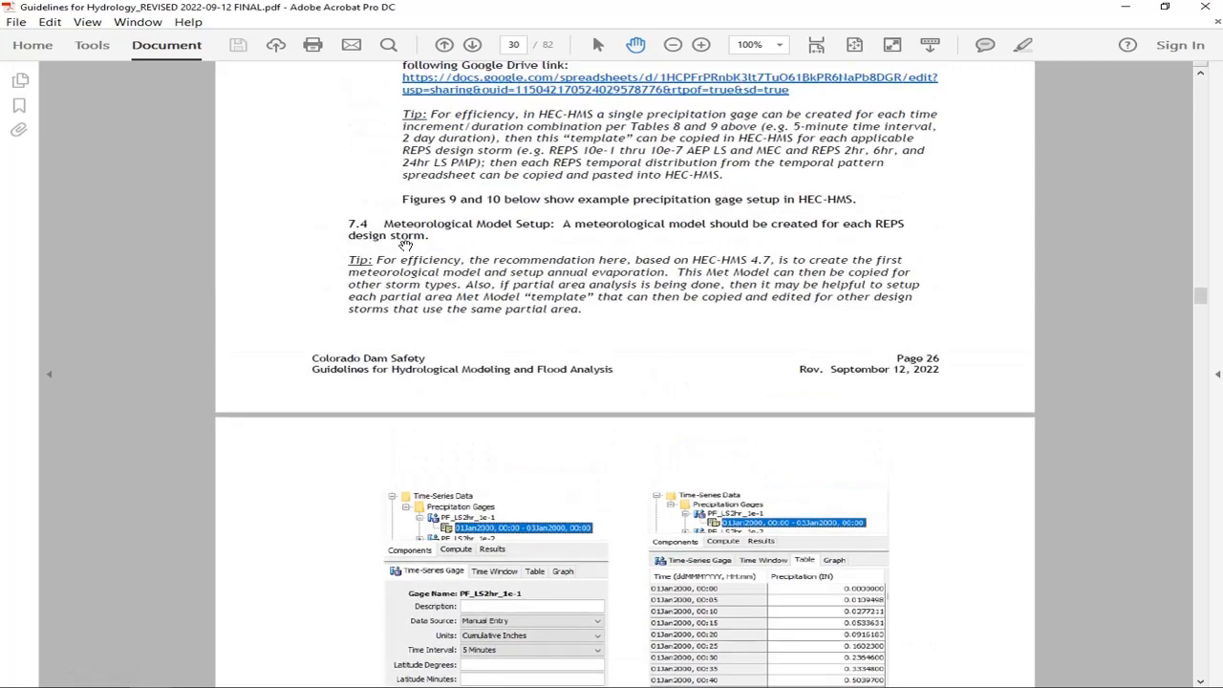
scroll(392, 251, "up", 2)
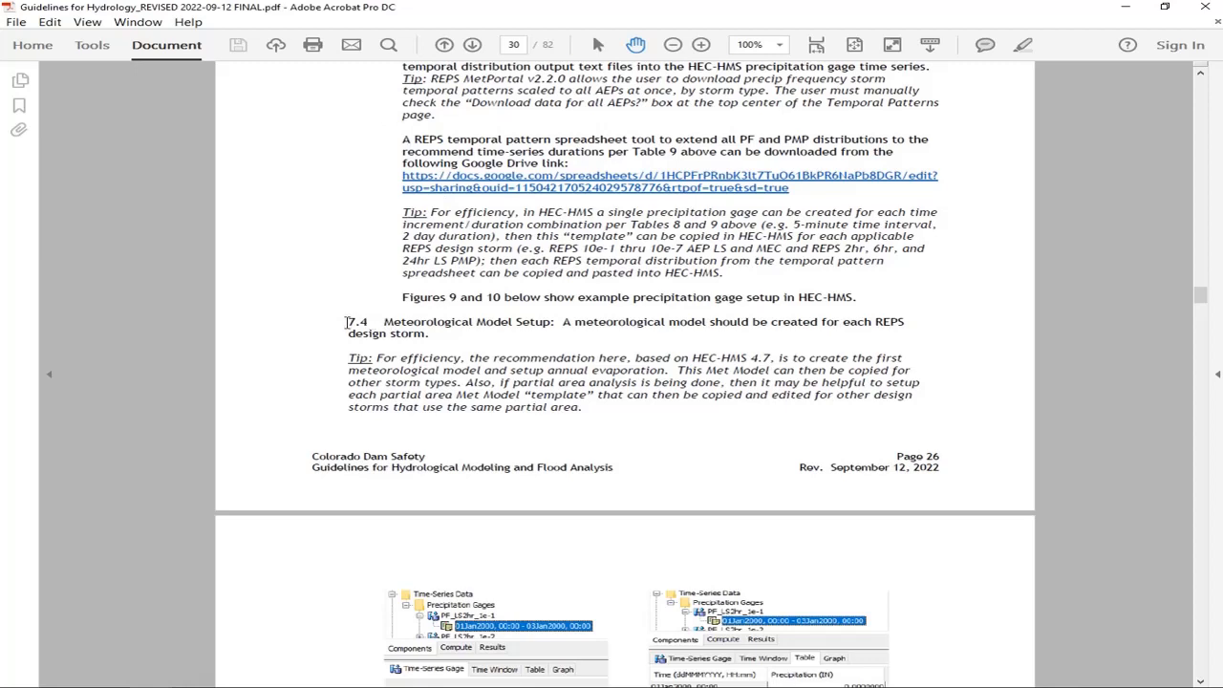
left_click_drag(346, 323, 438, 338)
scroll(438, 339, "down", 3)
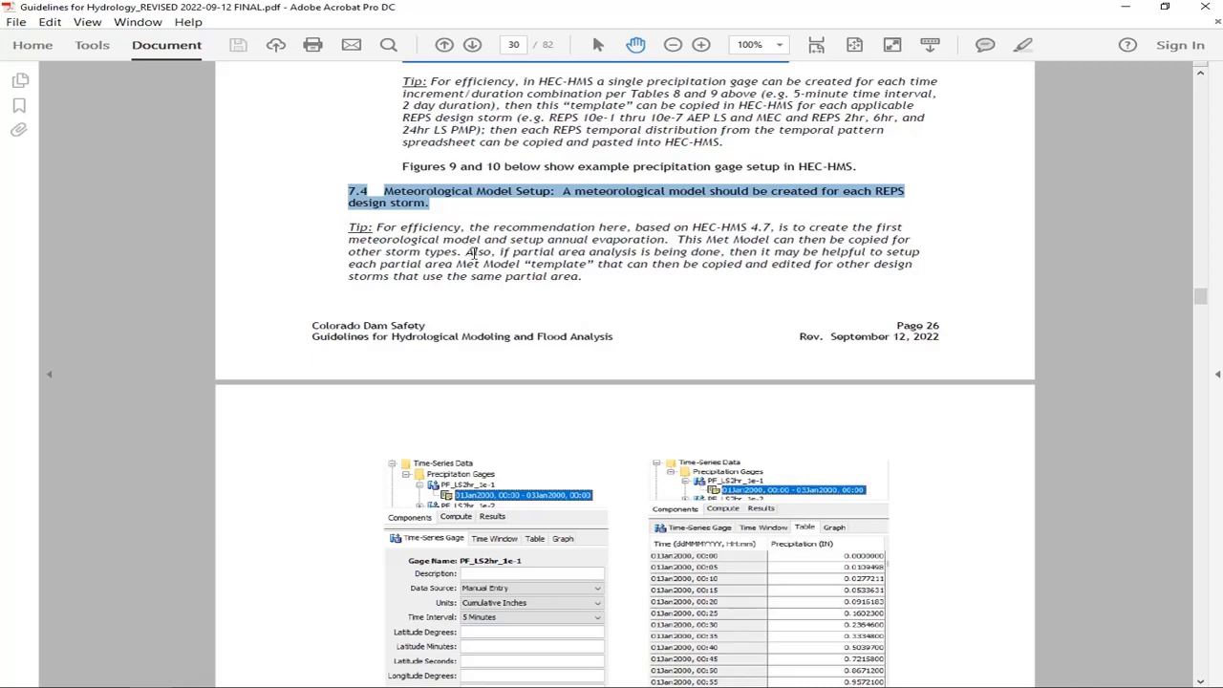
Read section 7.4.1 Evaporation in the guidelines and examine Figure 11's annual evapotranspiration setup
scroll(599, 342, "down", 8)
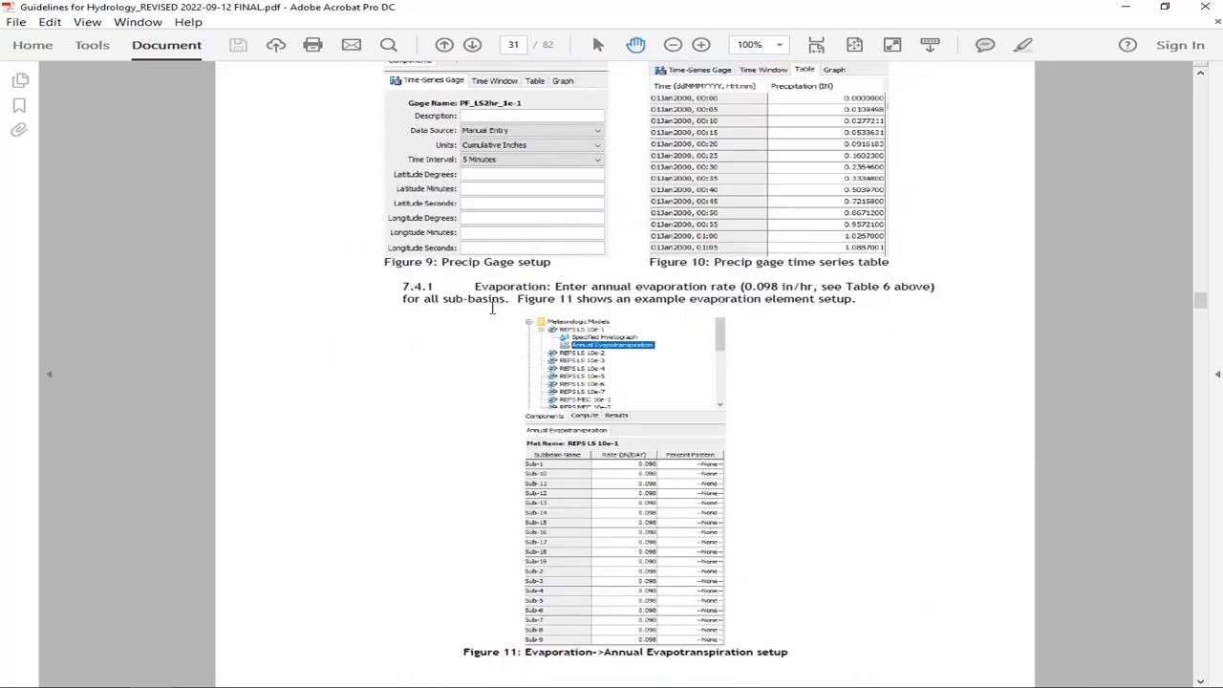
scroll(575, 510, "down", 2)
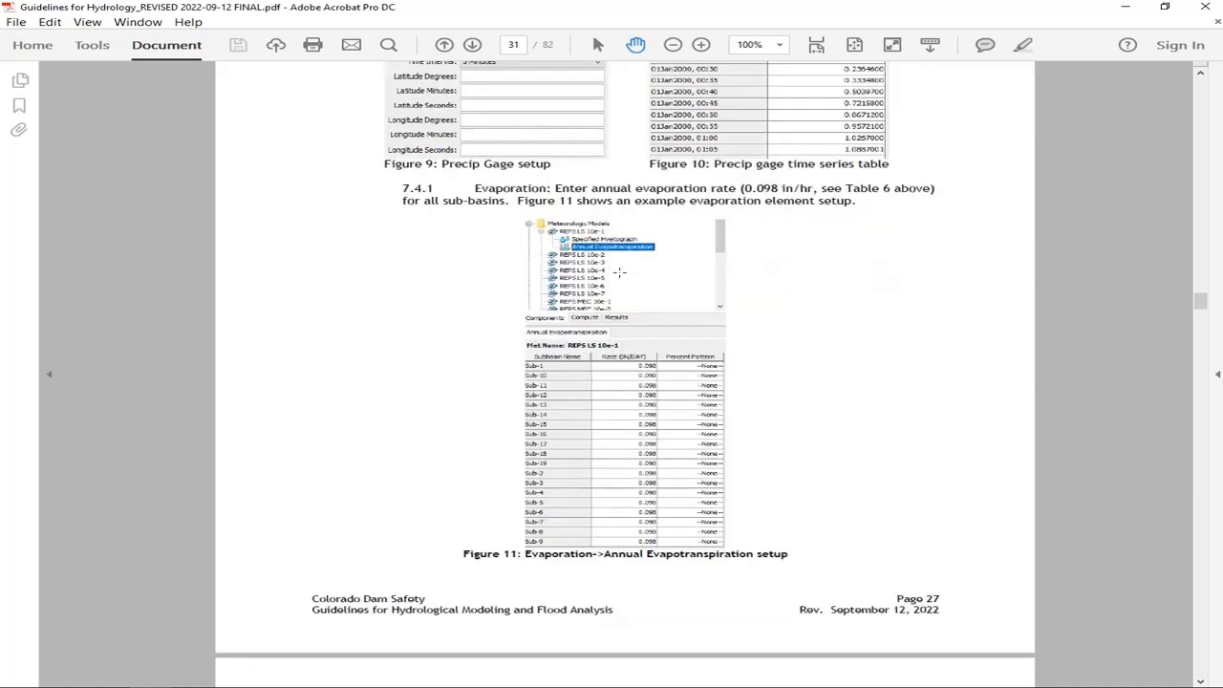
scroll(619, 272, "up", 5)
scroll(666, 315, "down", 6)
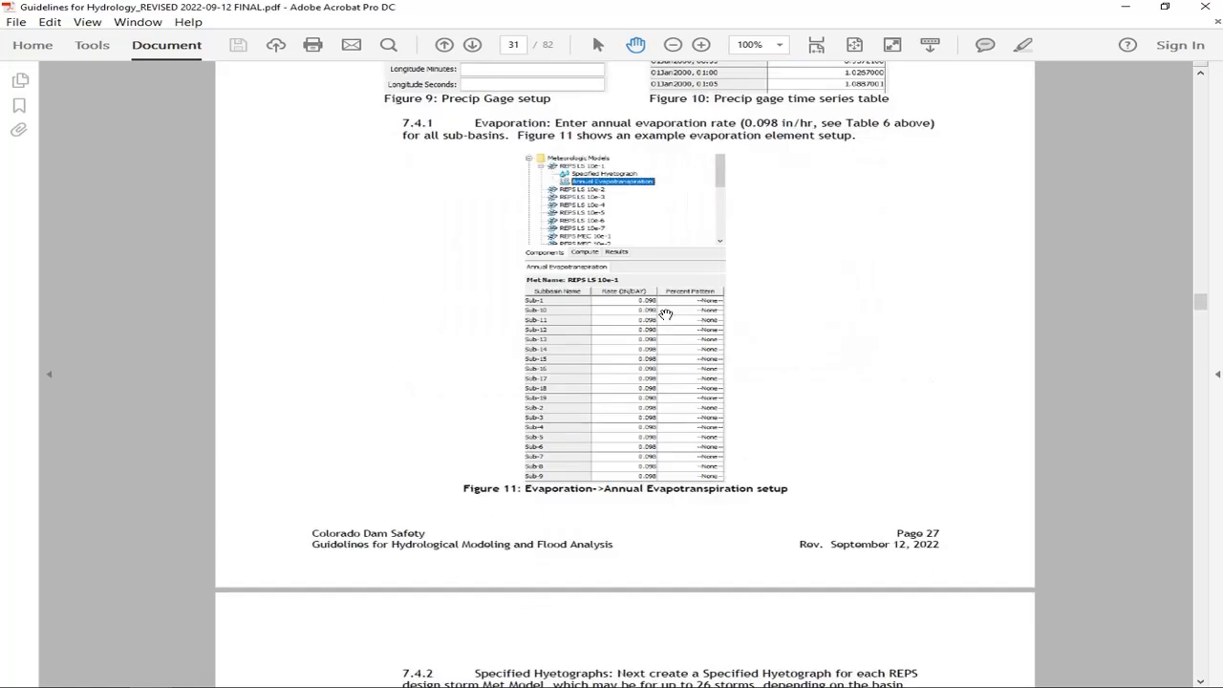
Read section 7.4.2 Specified Hyetographs and examine Figures 12 and 13 at 125% magnification
scroll(666, 314, "down", 6)
scroll(572, 315, "down", 3)
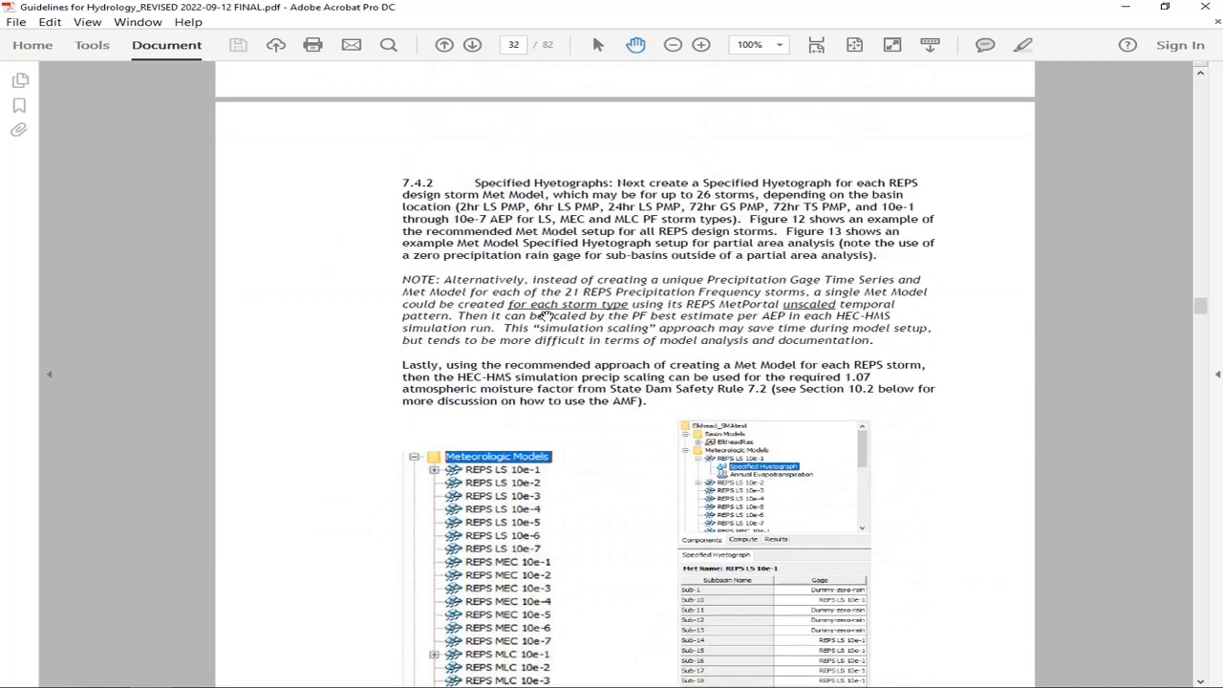
scroll(547, 316, "down", 4)
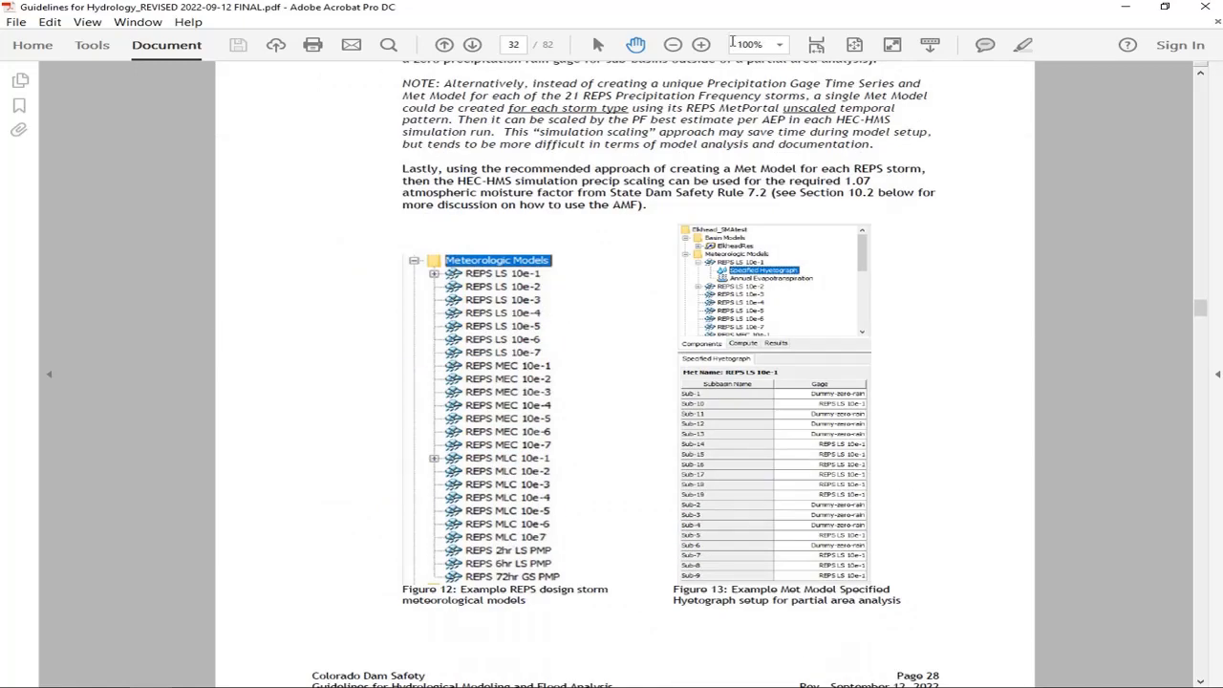
left_click(701, 45)
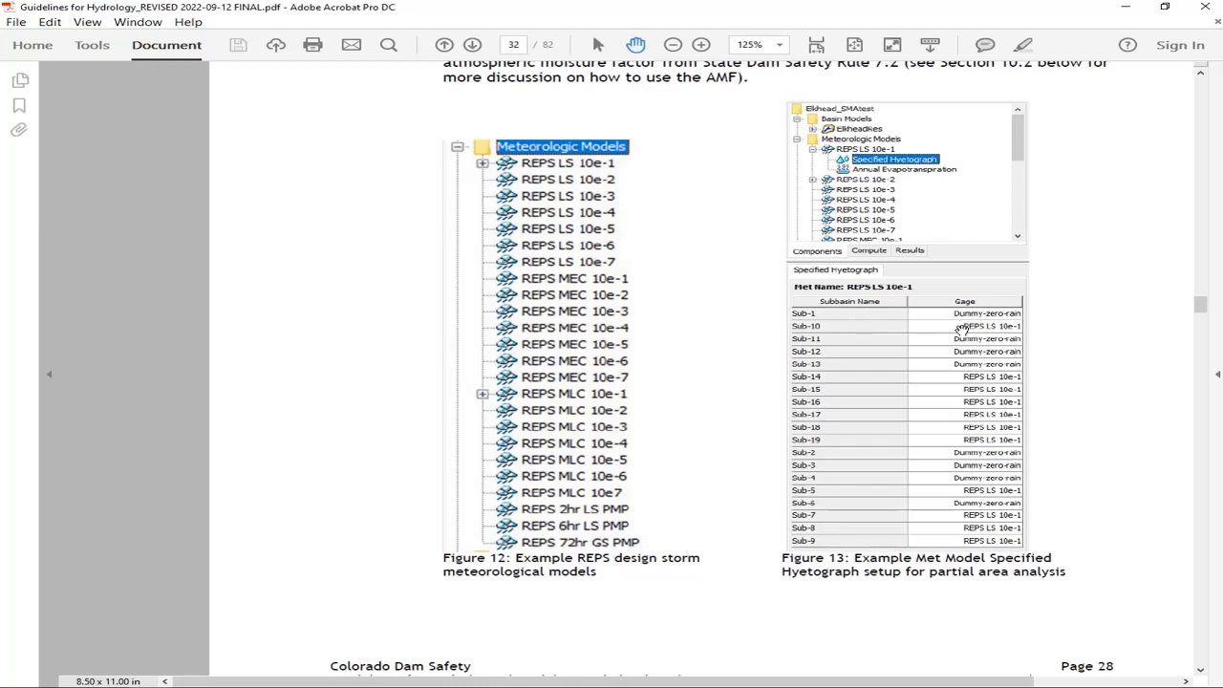
scroll(902, 449, "up", 4)
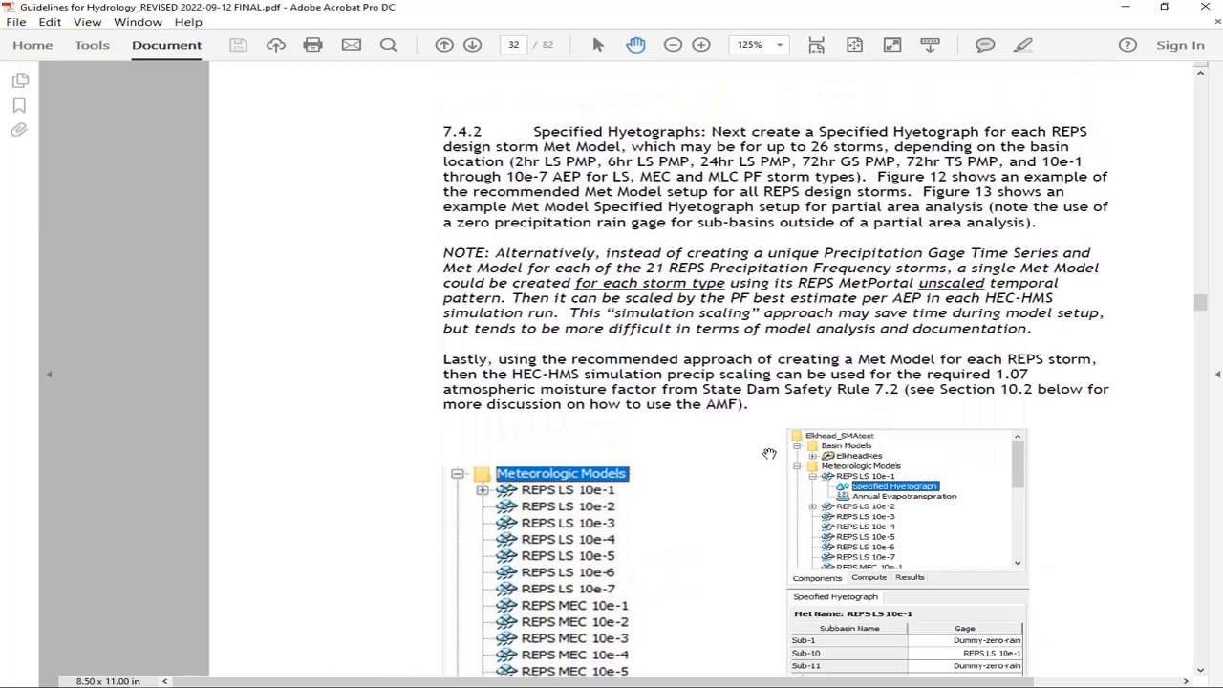
scroll(788, 438, "down", 4)
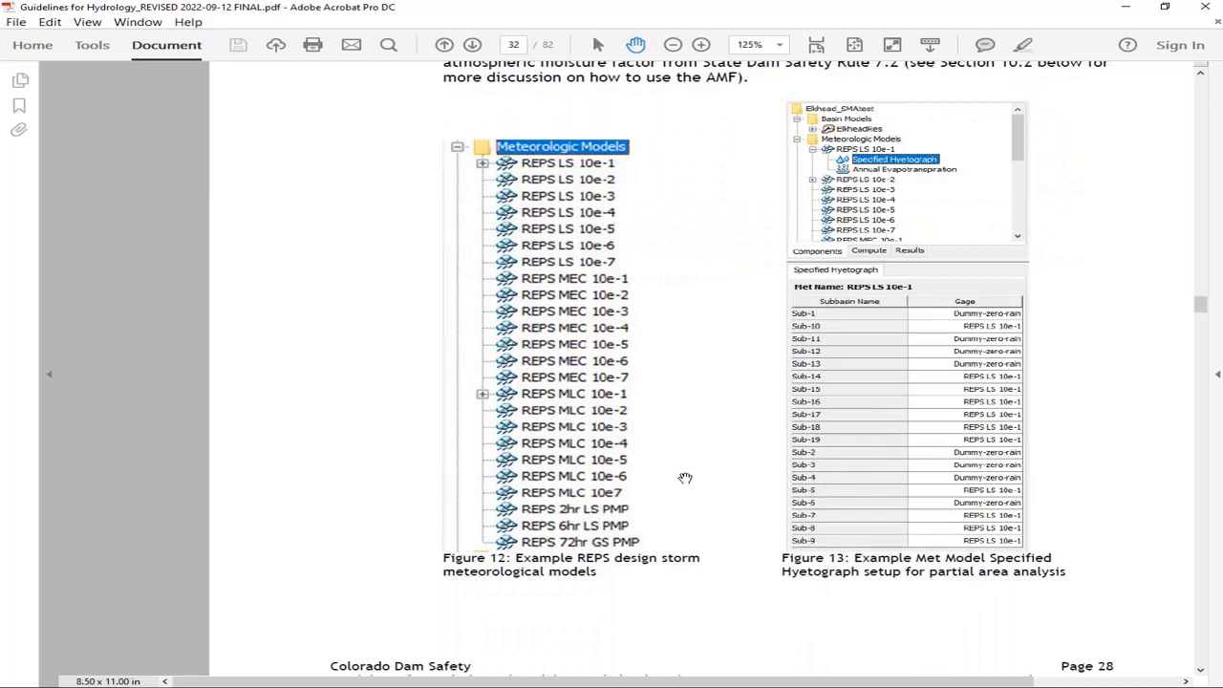
scroll(679, 468, "up", 2)
Reduce the page magnification, reread the section 7.4 tip on copying met models, and return to section 7.4.2 Specified Hyetographs
left_click(673, 45)
scroll(594, 244, "up", 12)
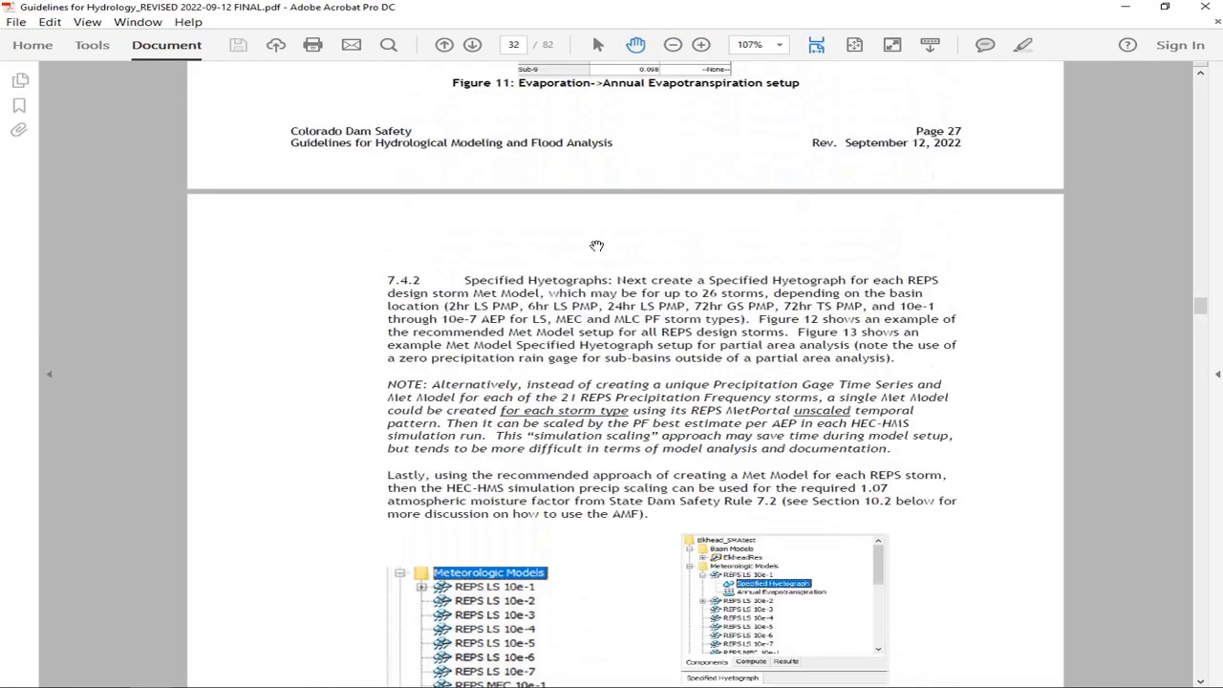
scroll(594, 244, "up", 18)
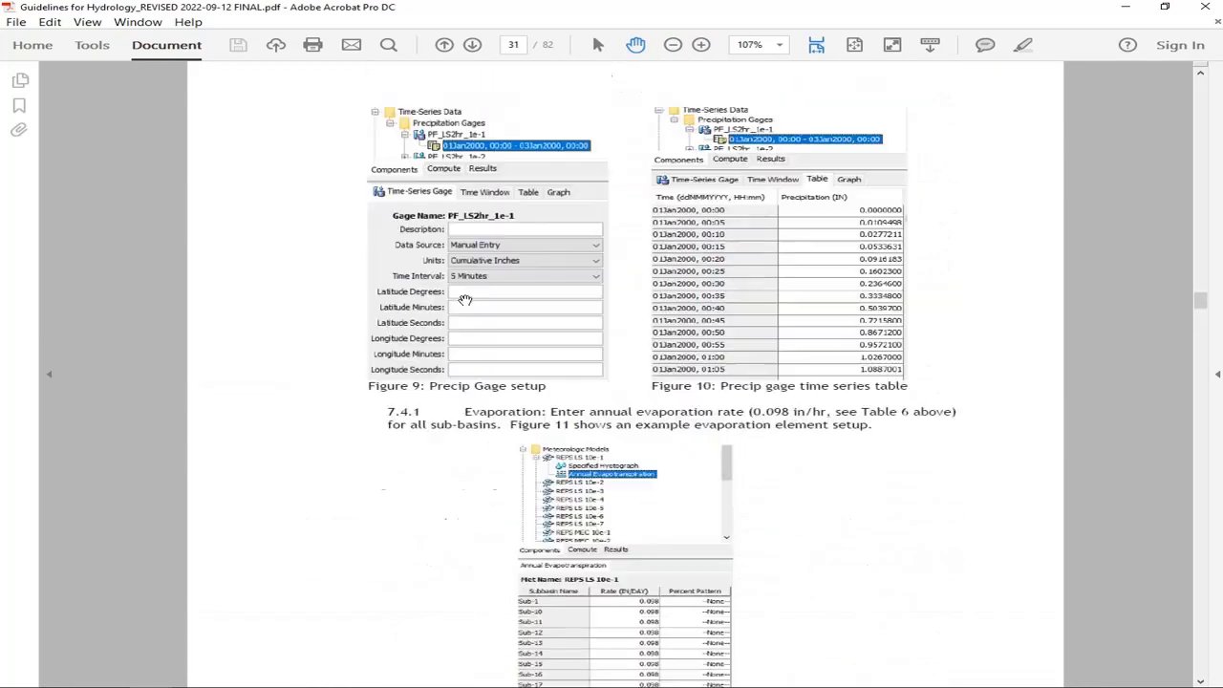
scroll(462, 297, "up", 3)
left_click(454, 289)
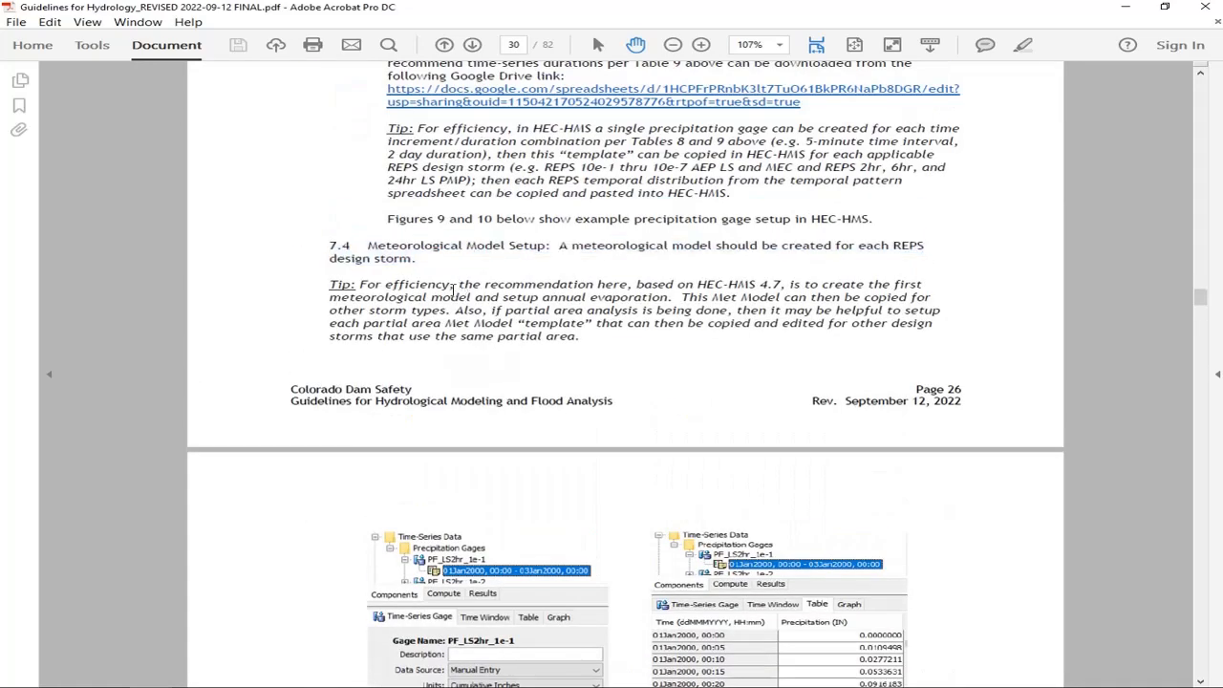
scroll(453, 290, "down", 8)
scroll(449, 287, "up", 6)
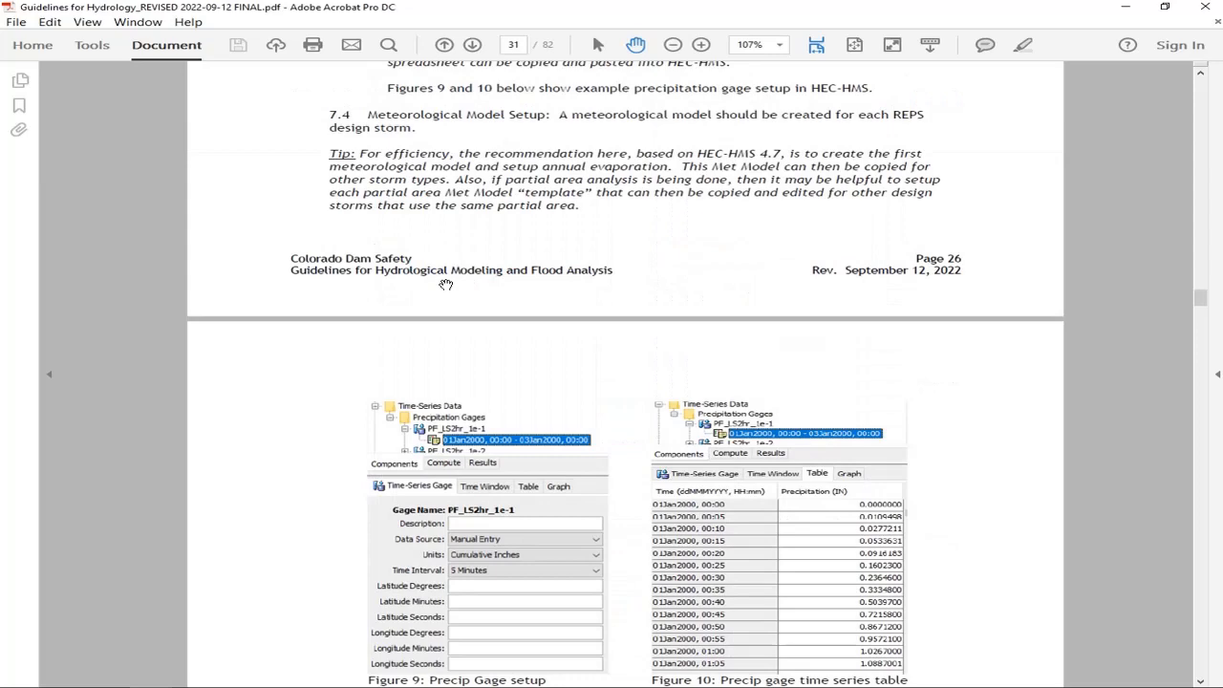
scroll(445, 285, "down", 20)
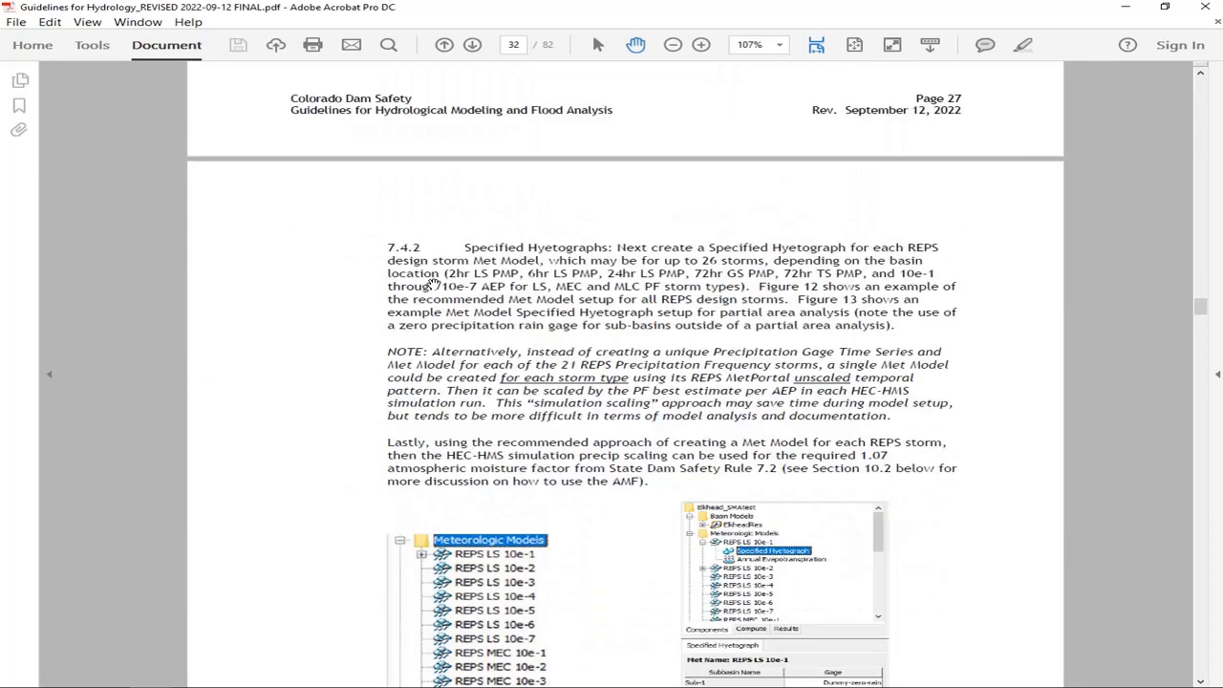
Examine the note in section 7.4.2 about using a single Met Model per storm type instead of unique precipitation gages
scroll(433, 285, "down", 3)
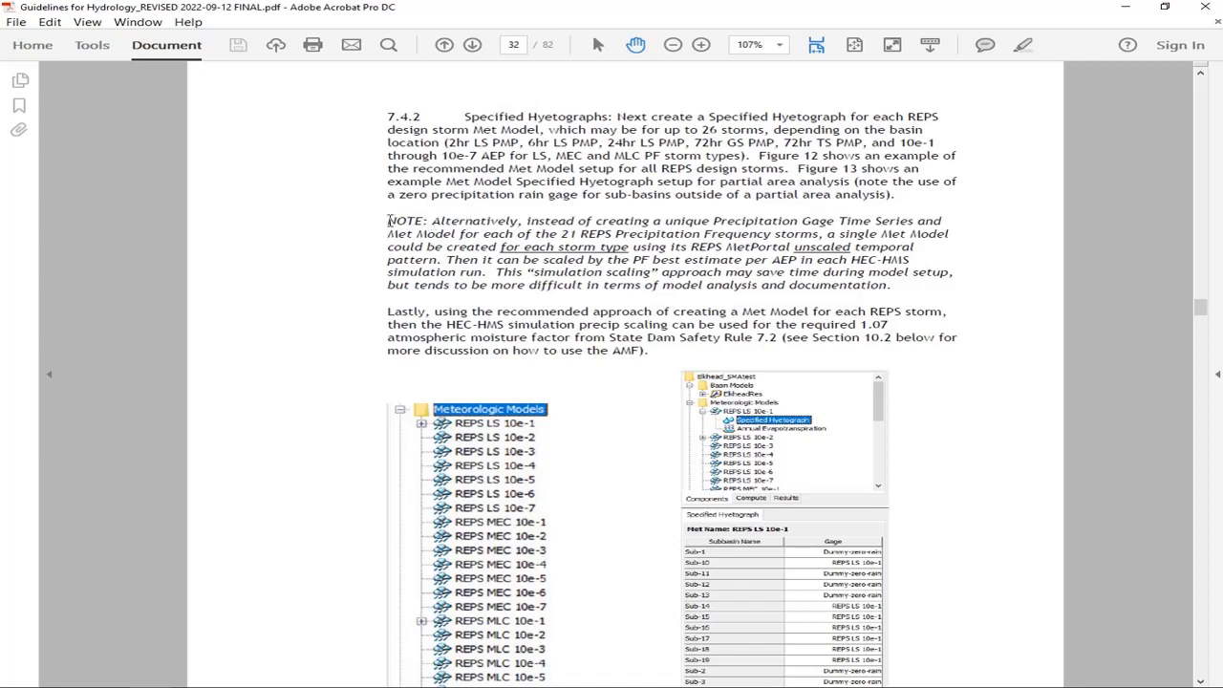
left_click_drag(389, 221, 893, 285)
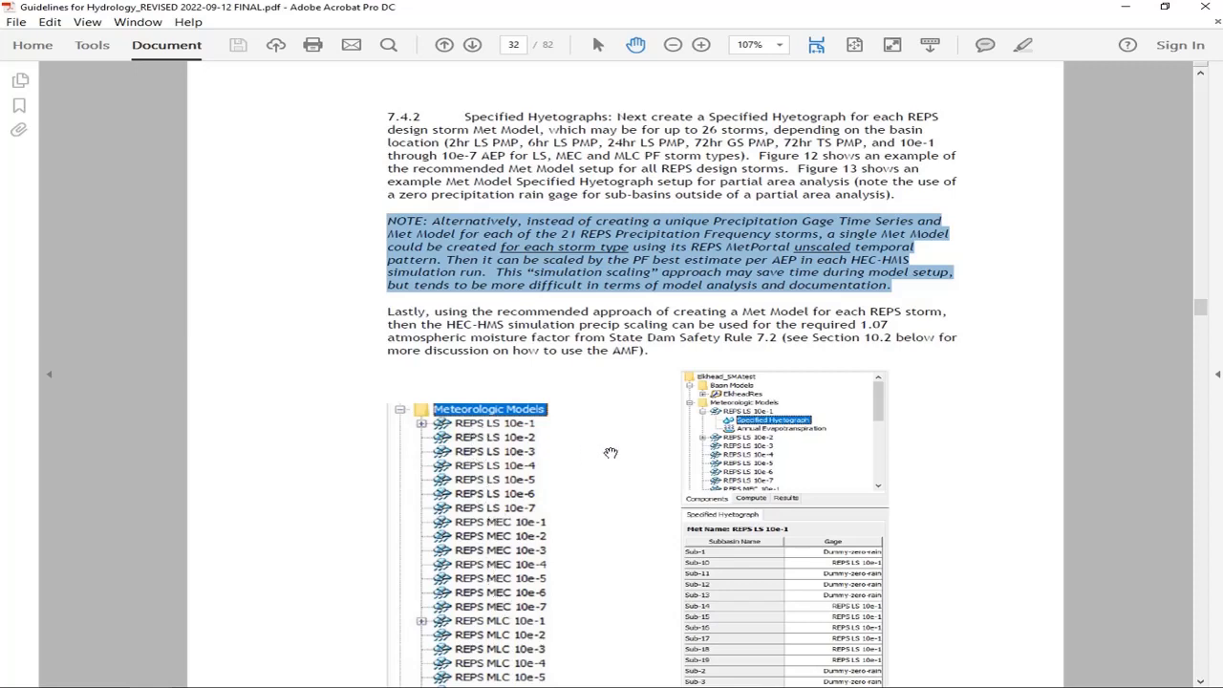
left_click(590, 269)
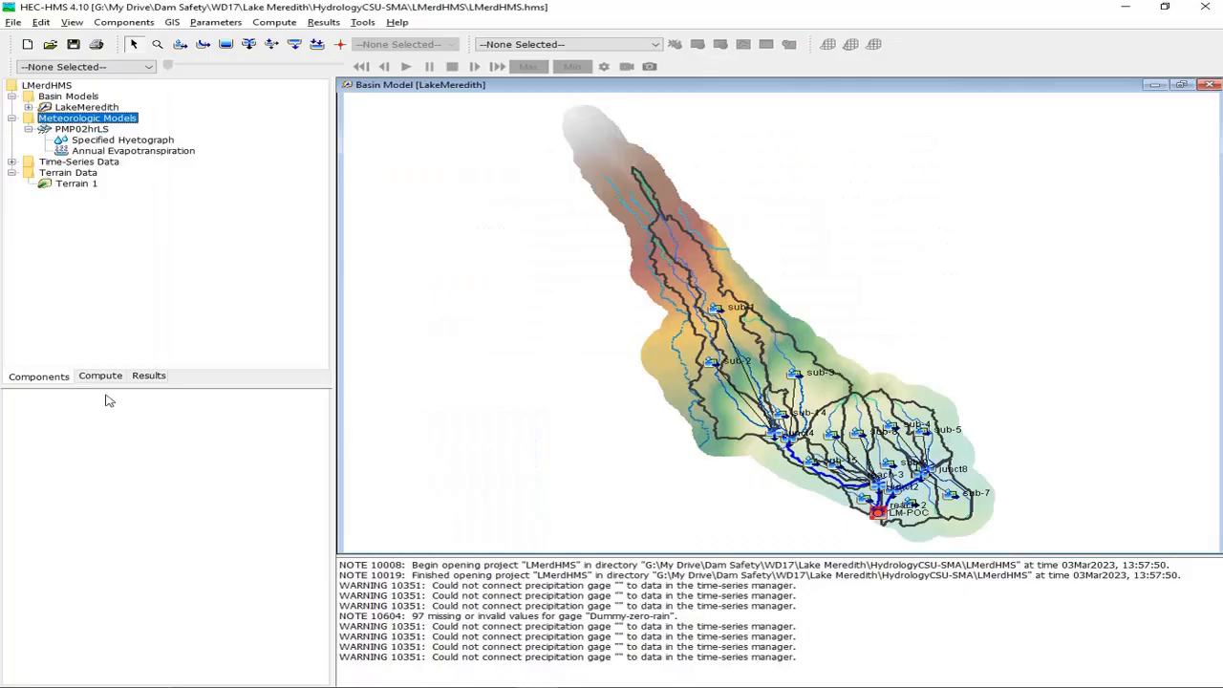
Check the compute components of the LMerdHMS project in HEC-HMS, and return to the hydrology guidelines PDF
left_click(102, 379)
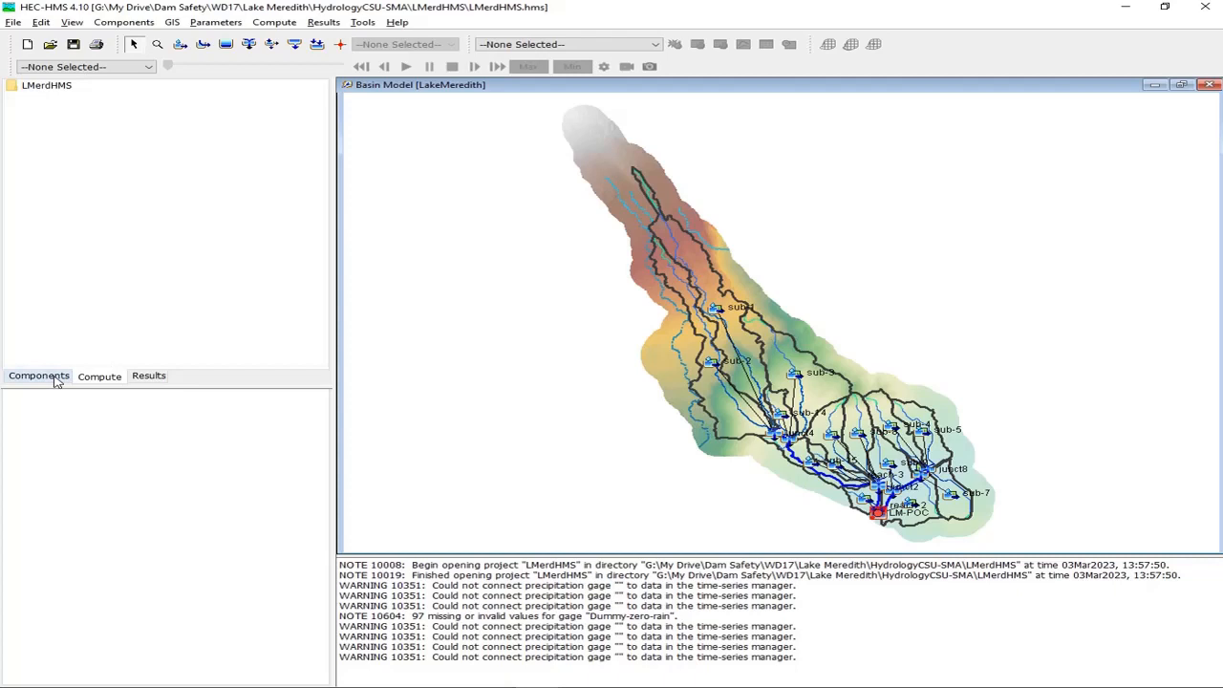
left_click(57, 380)
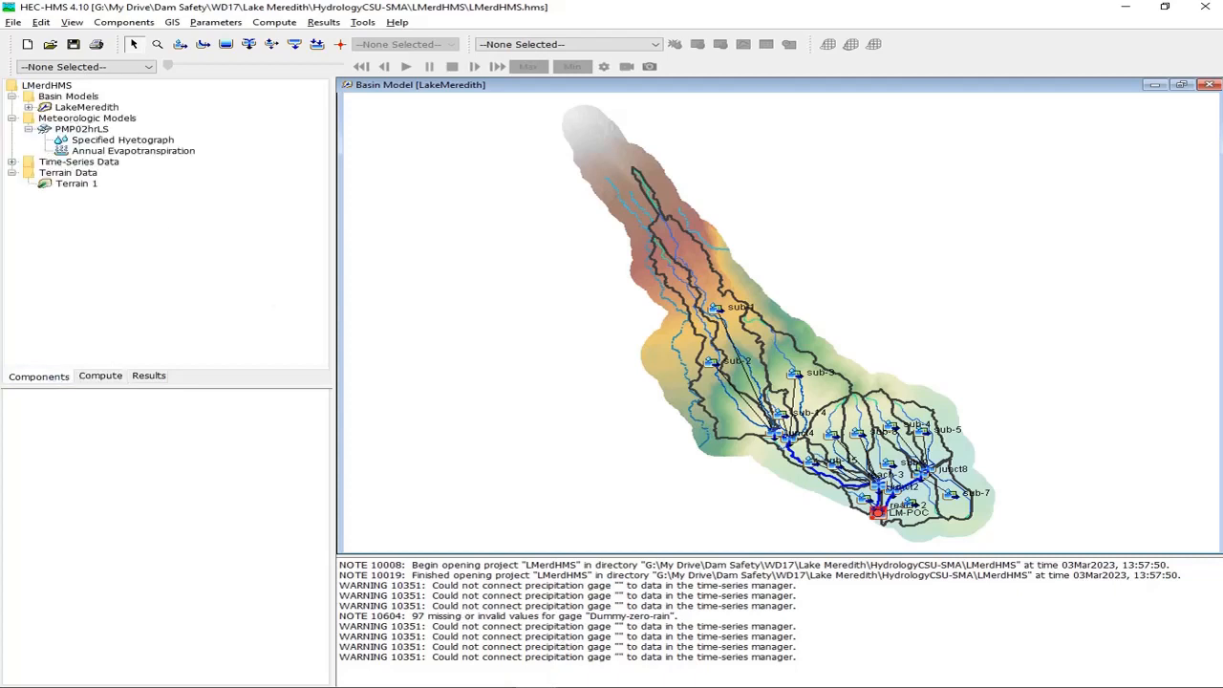
mouse_move(494, 687)
mouse_move(129, 685)
left_click(105, 621)
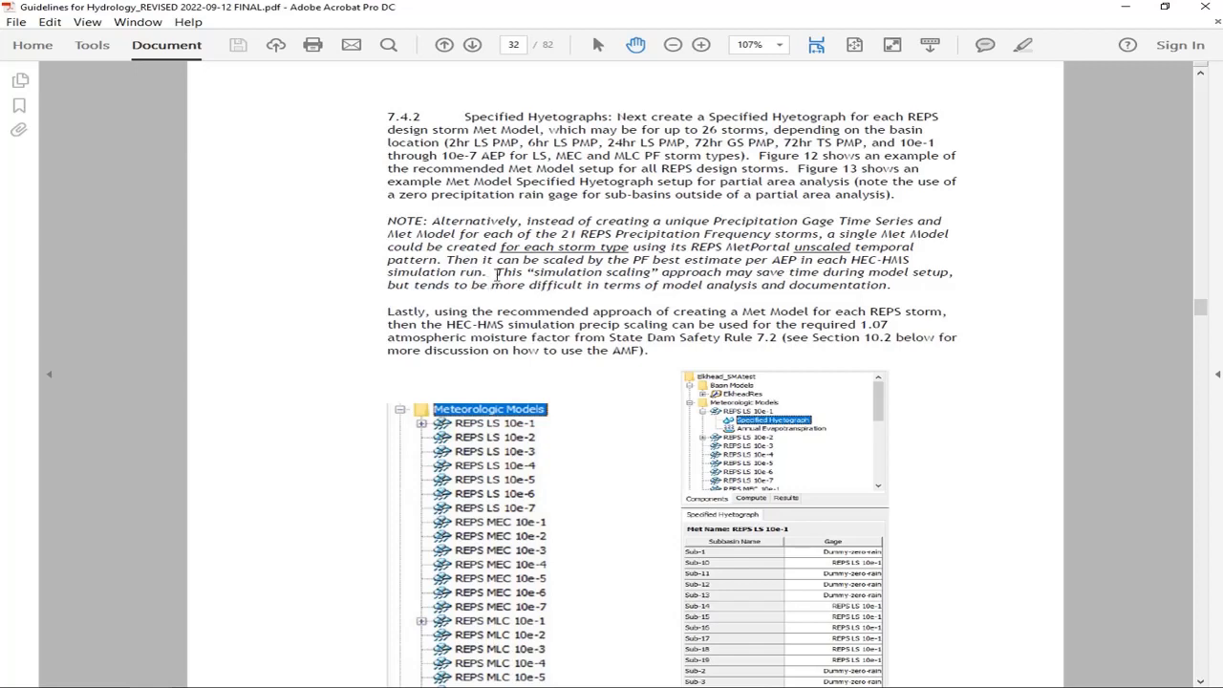
Examine the section 7.4.2 text on the simulation scaling approach and the required 1.07 atmospheric moisture factor
left_click_drag(496, 275, 660, 273)
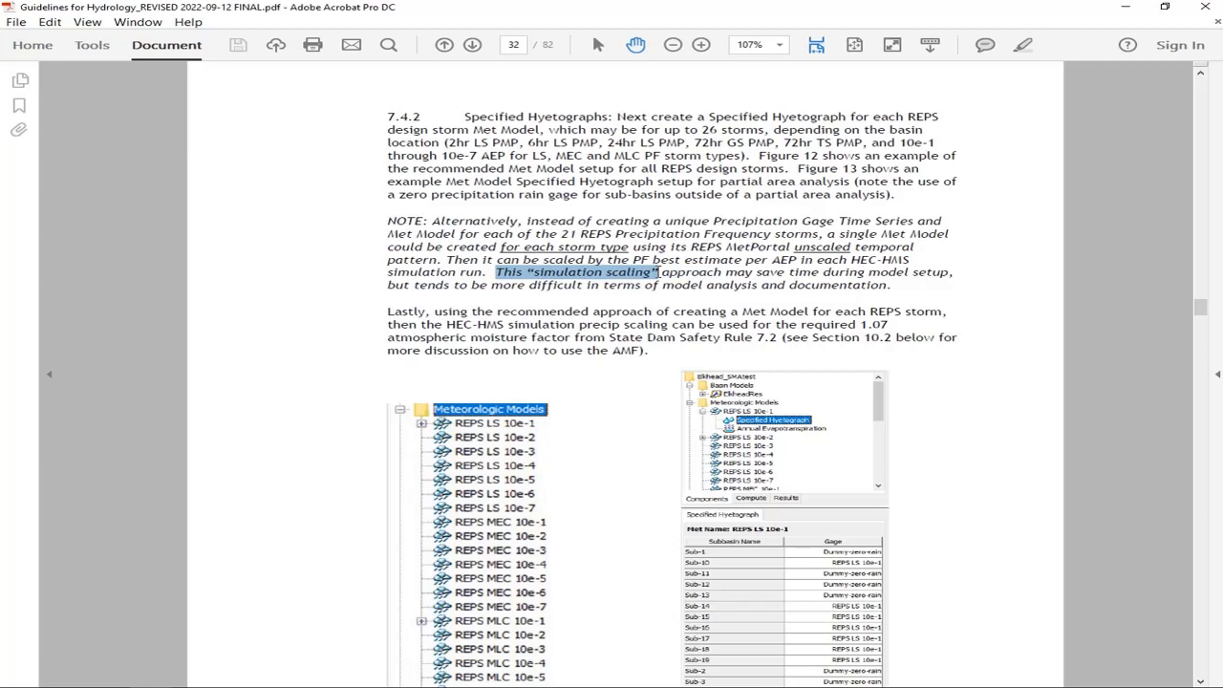
left_click_drag(659, 273, 831, 291)
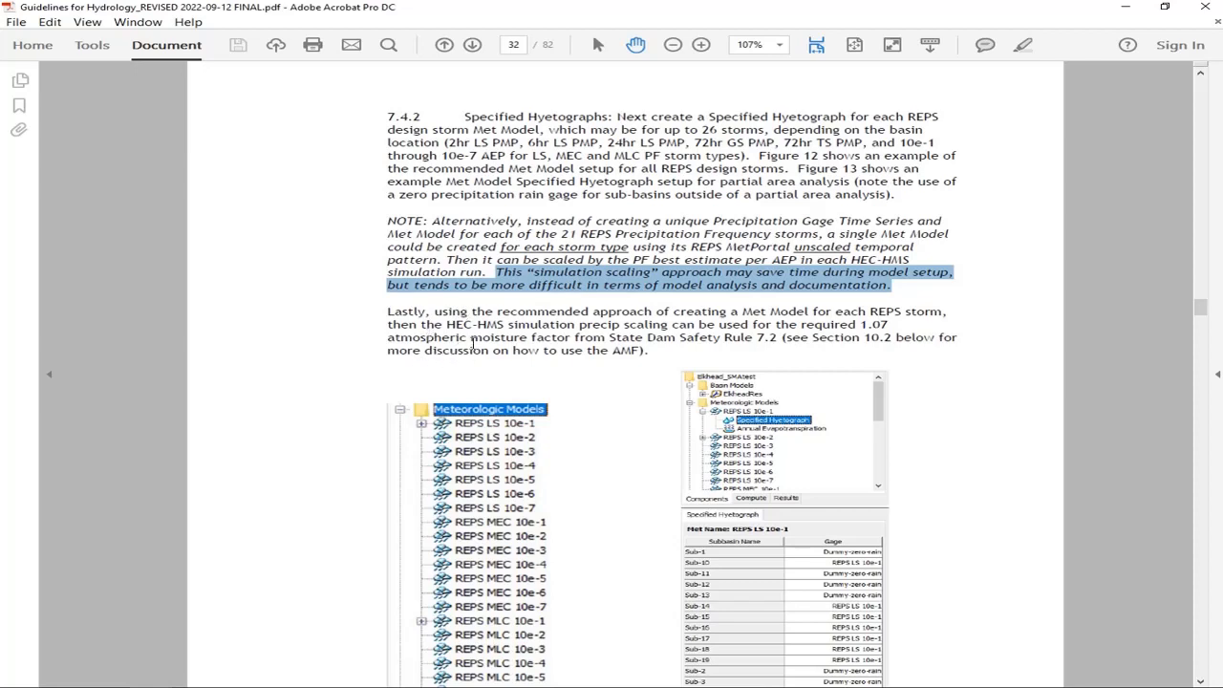
left_click(406, 316)
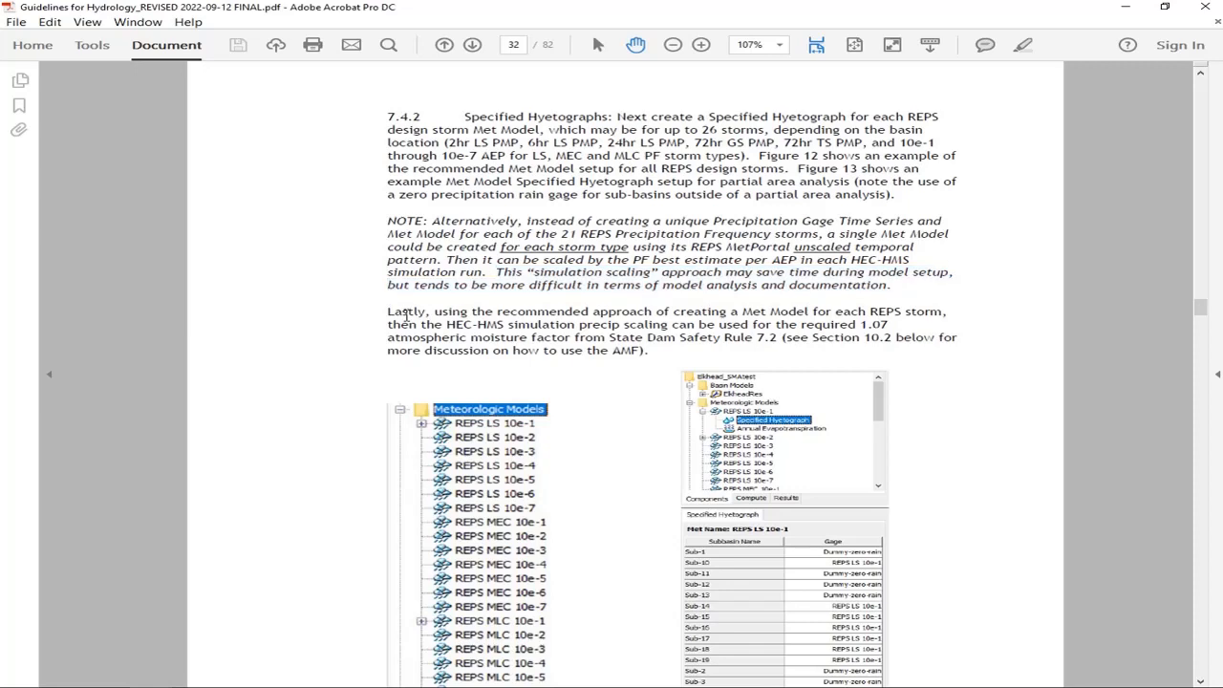
left_click_drag(389, 316, 880, 326)
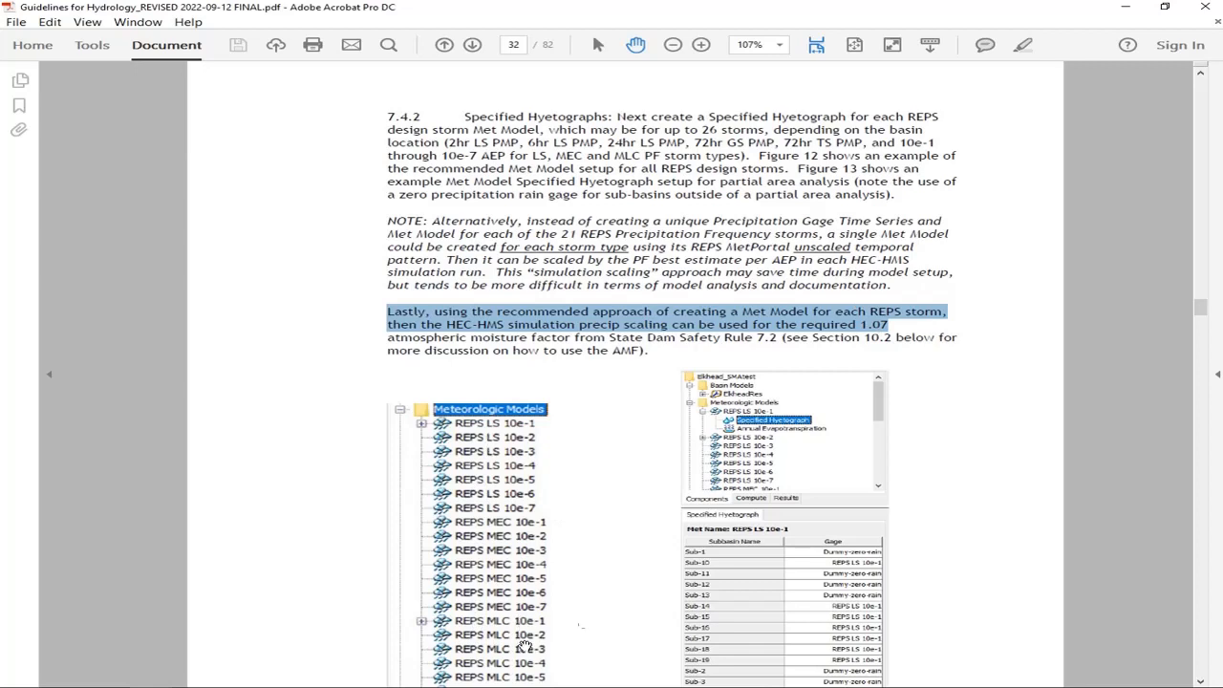
left_click(570, 353)
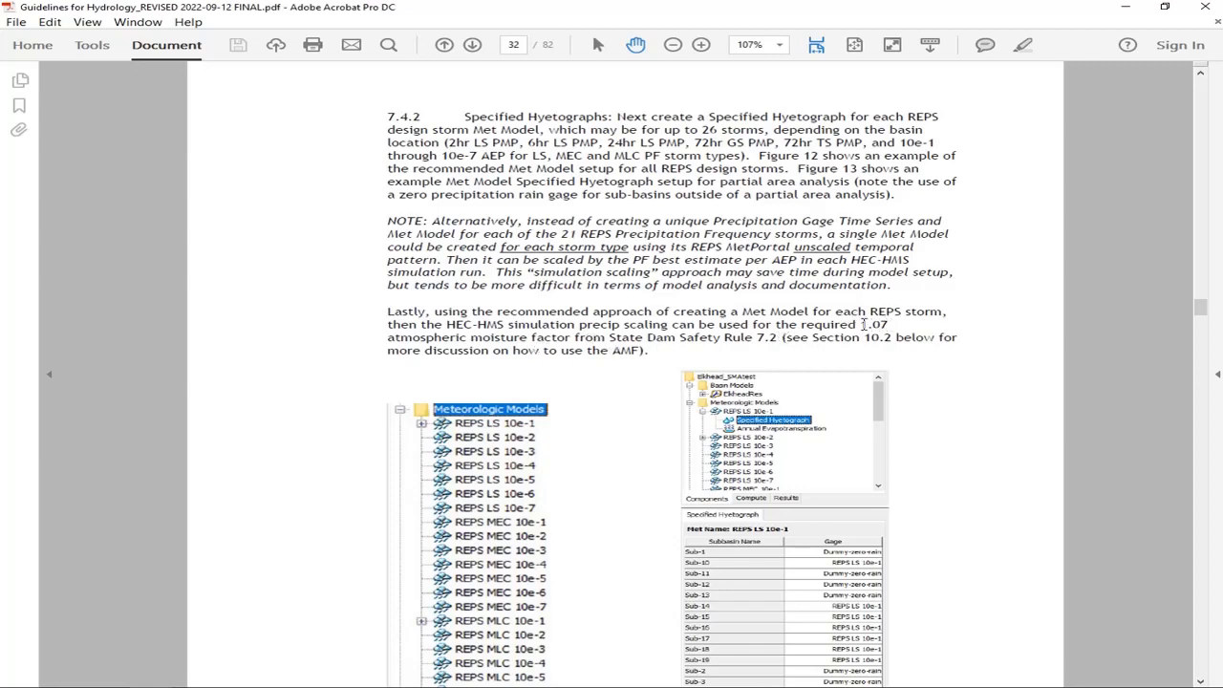
left_click_drag(861, 324, 669, 360)
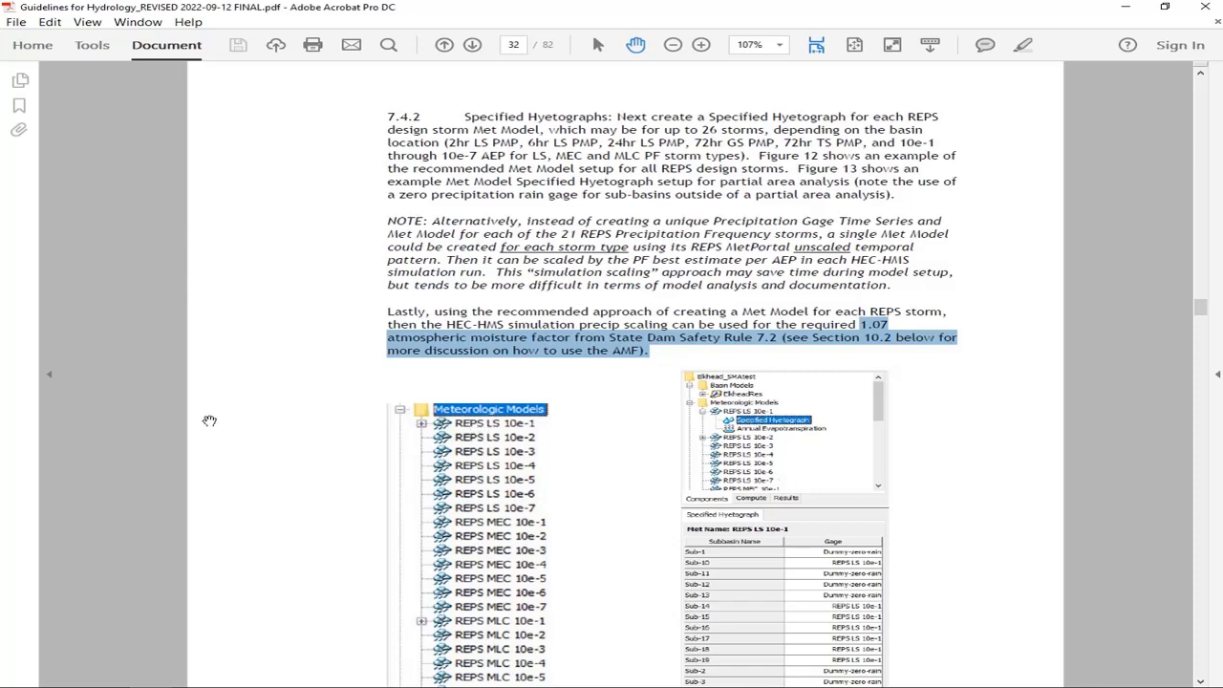
Switch to HEC-HMS and view the settings of the PMP02hrLS meteorologic model
left_click(1129, 8)
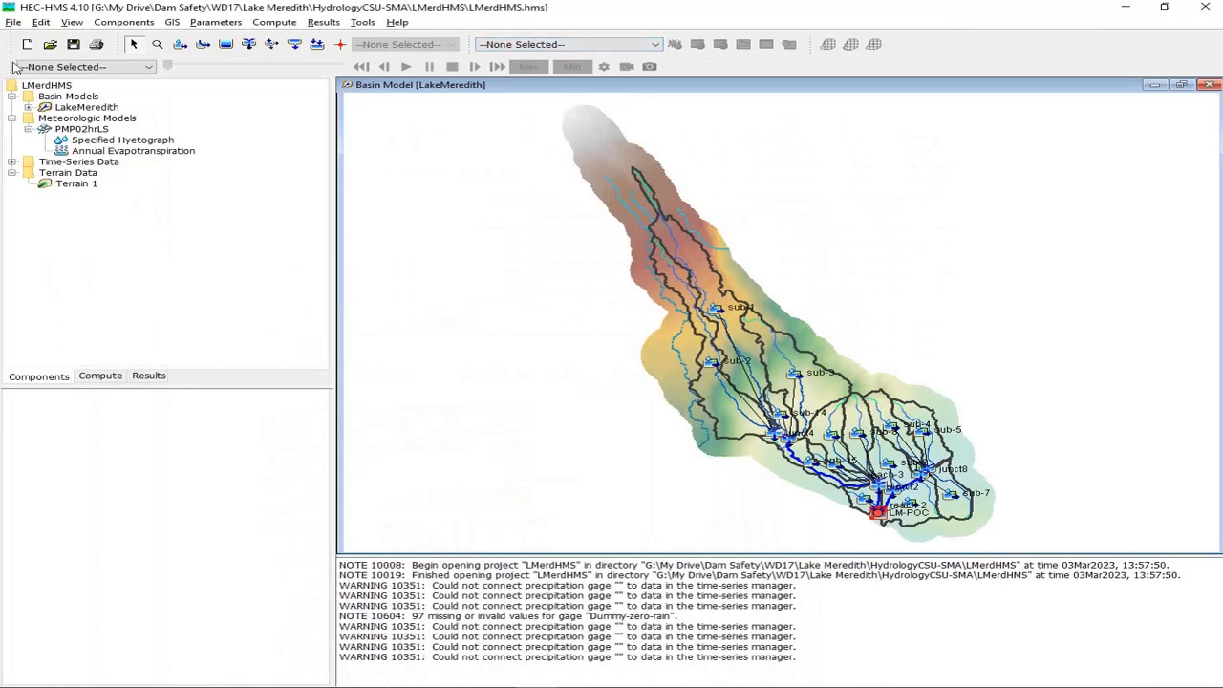
left_click(54, 119)
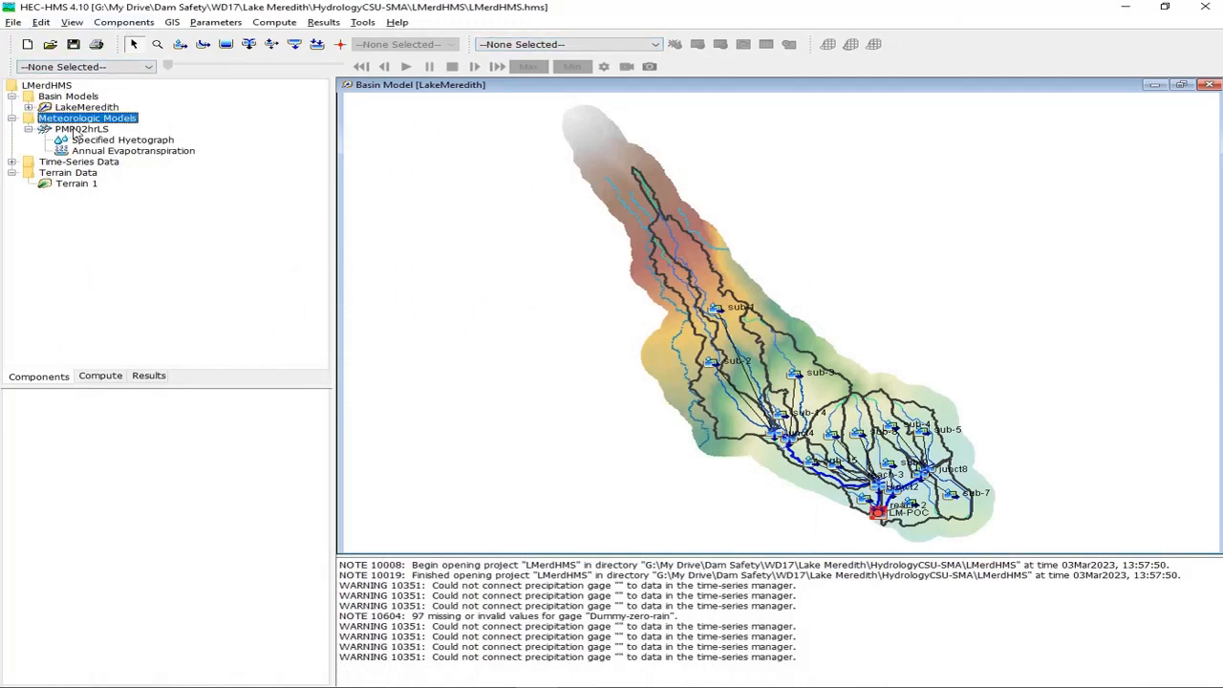
left_click(76, 130)
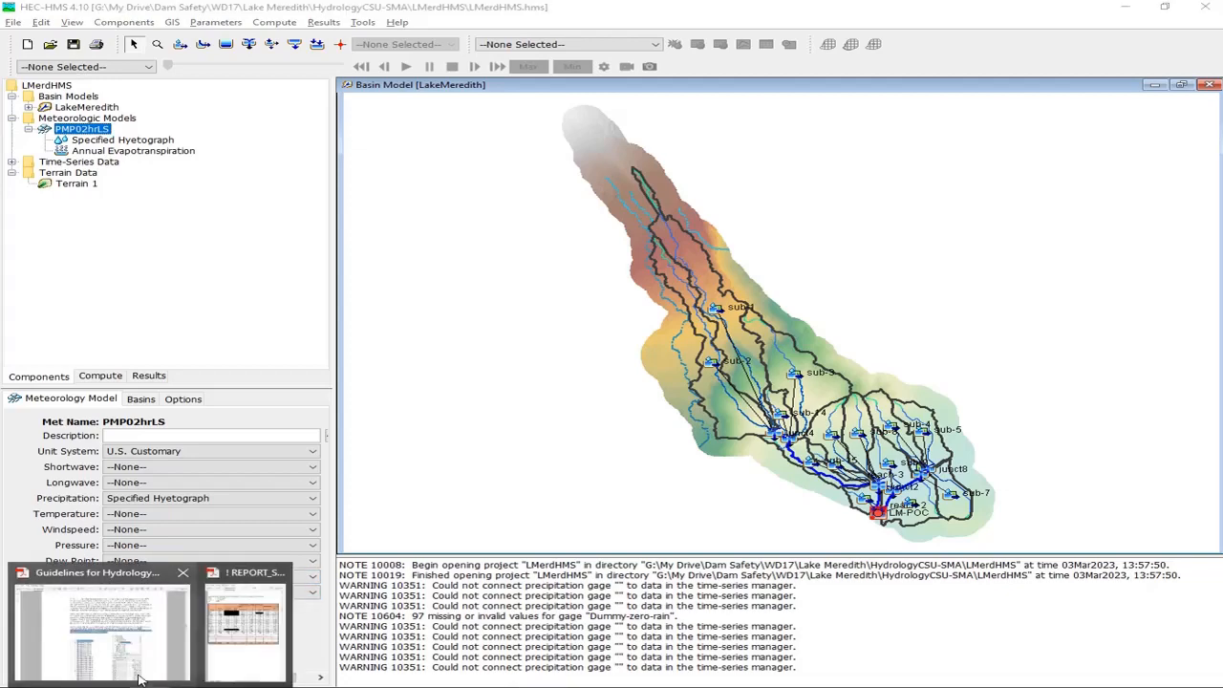
Switch to the guidelines PDF and examine Table 6's Meteorological Model entries for the specified hyetograph and the recommended annual evapotranspiration rate
left_click(139, 678)
scroll(462, 513, "up", 2)
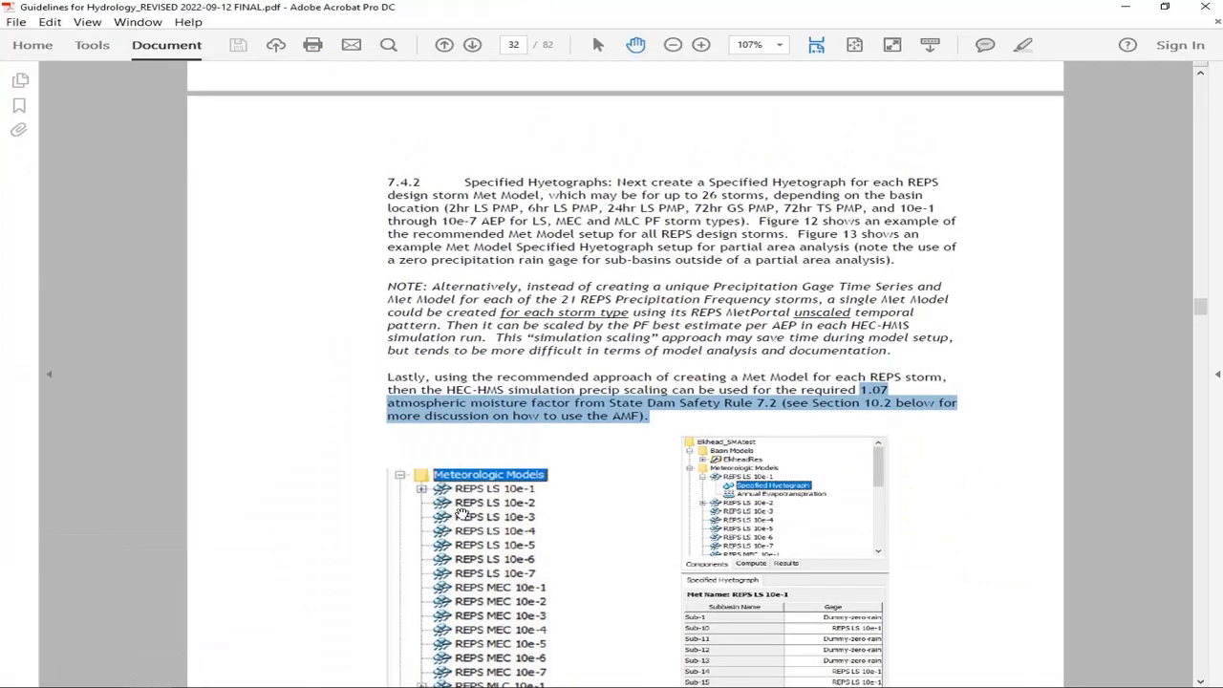
left_click(461, 513)
scroll(461, 513, "up", 20)
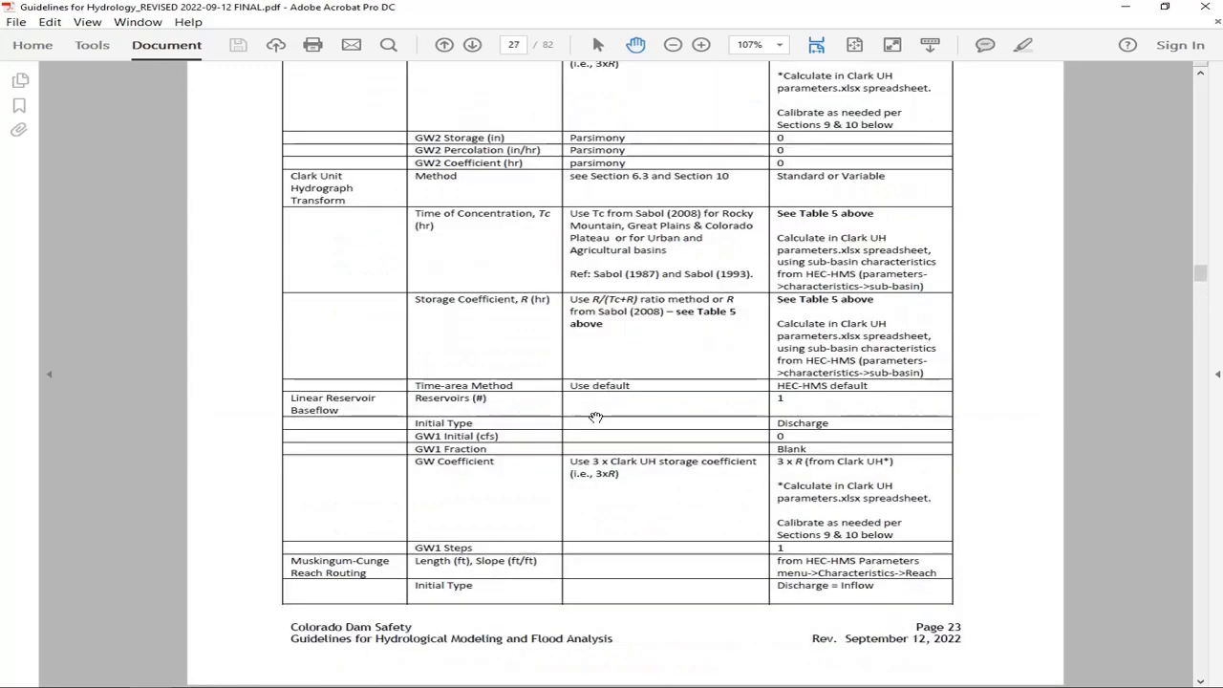
scroll(596, 418, "up", 20)
scroll(584, 404, "down", 8)
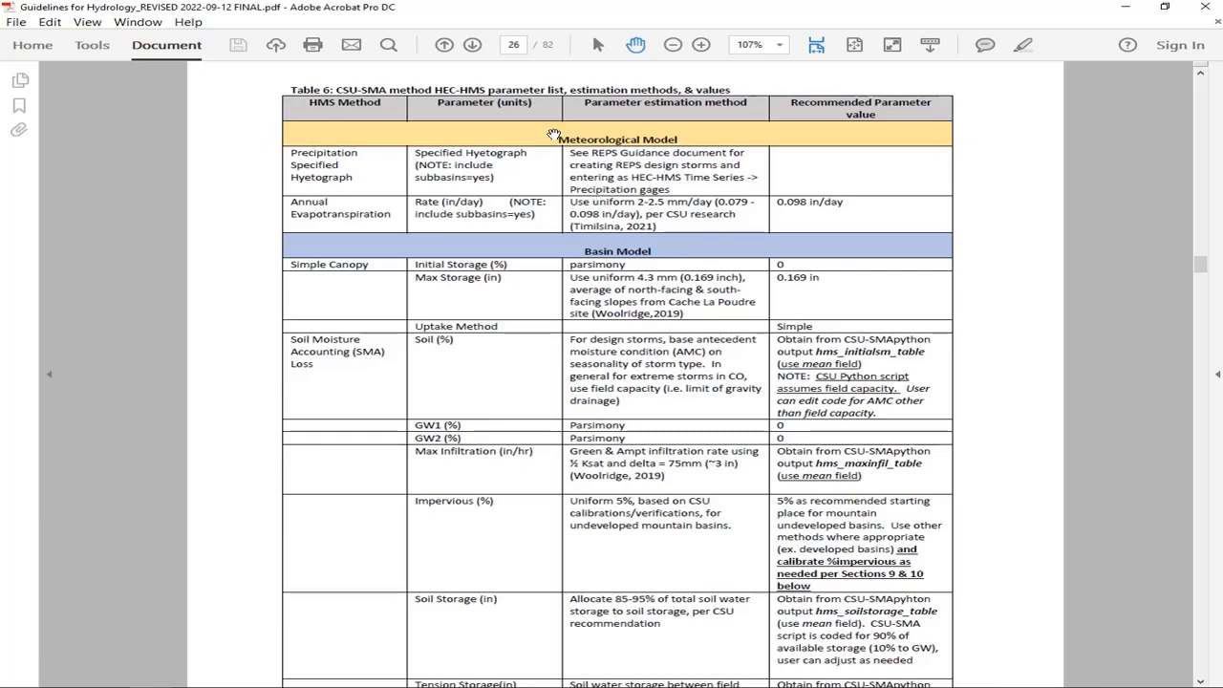
left_click_drag(560, 139, 681, 140)
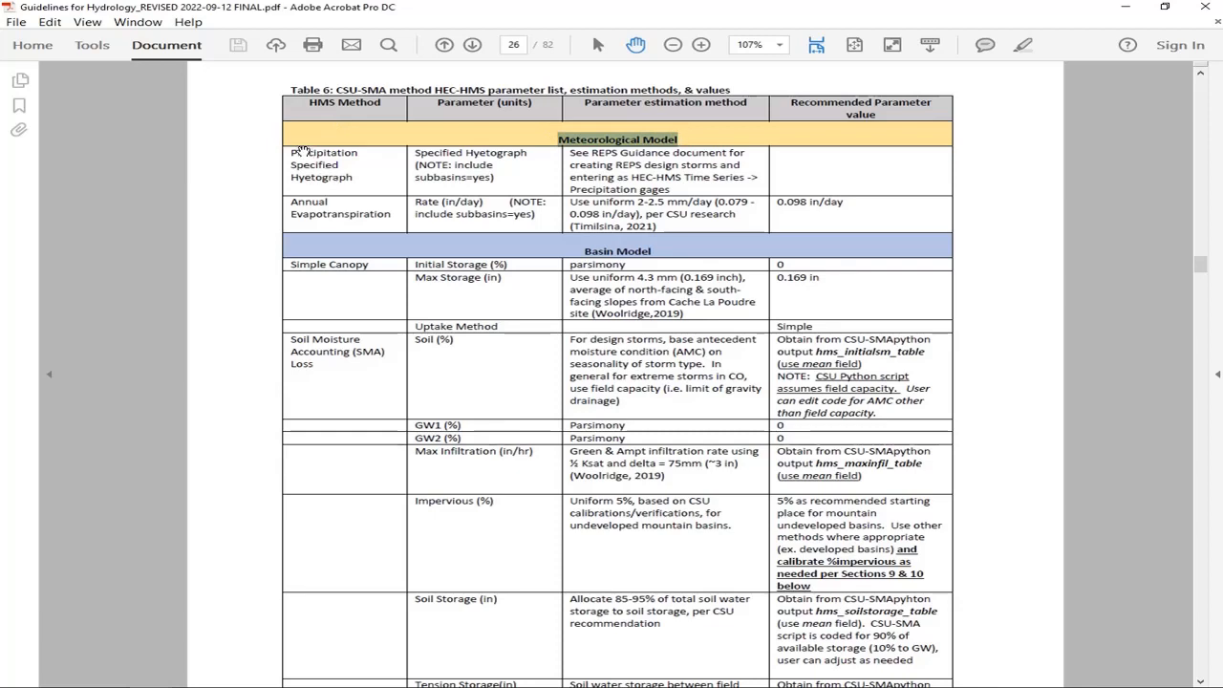
left_click_drag(292, 151, 353, 182)
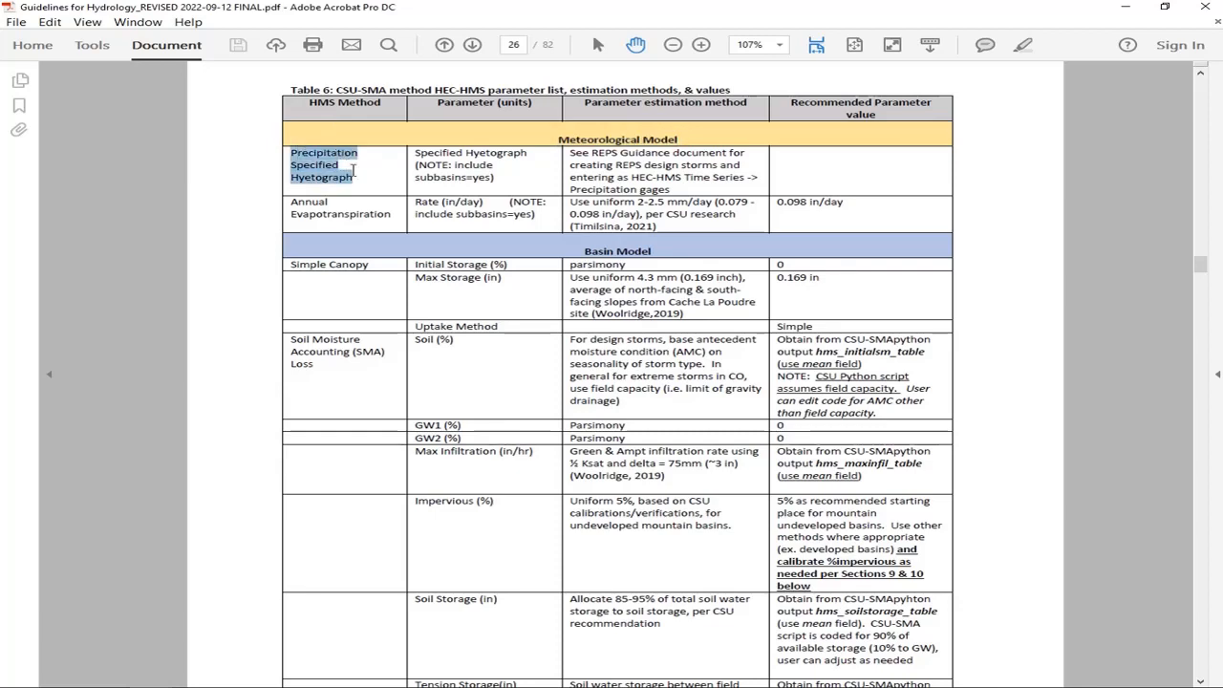
left_click_drag(296, 208, 386, 212)
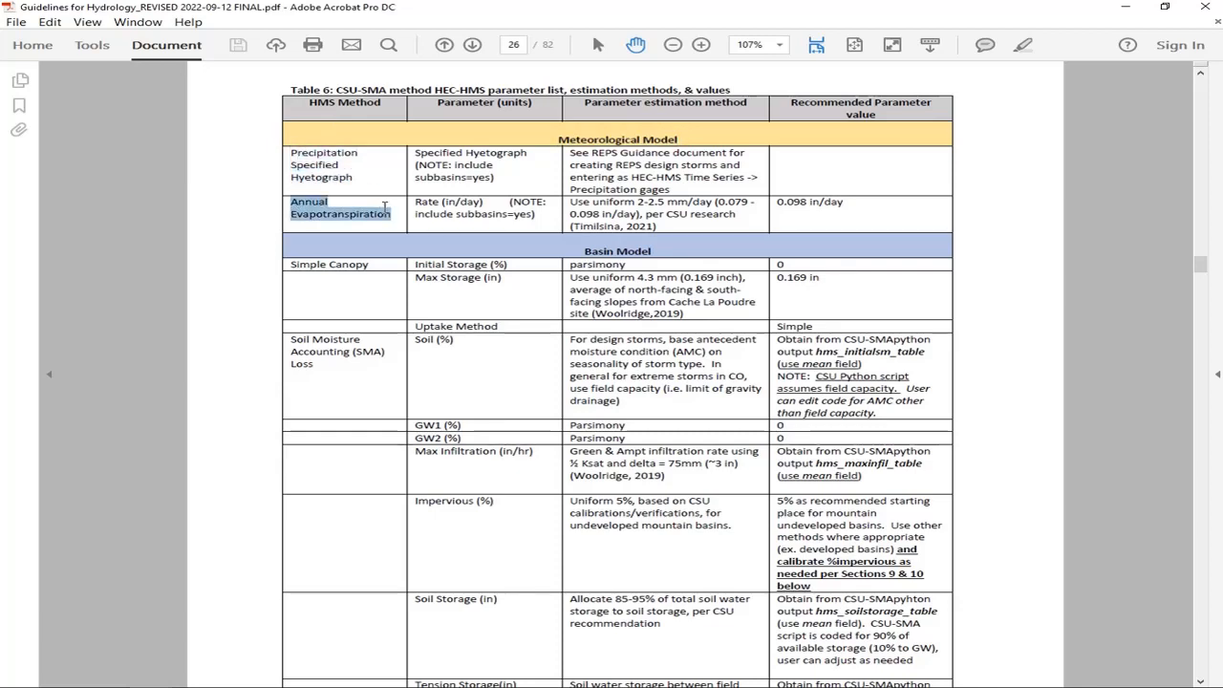
left_click(784, 200)
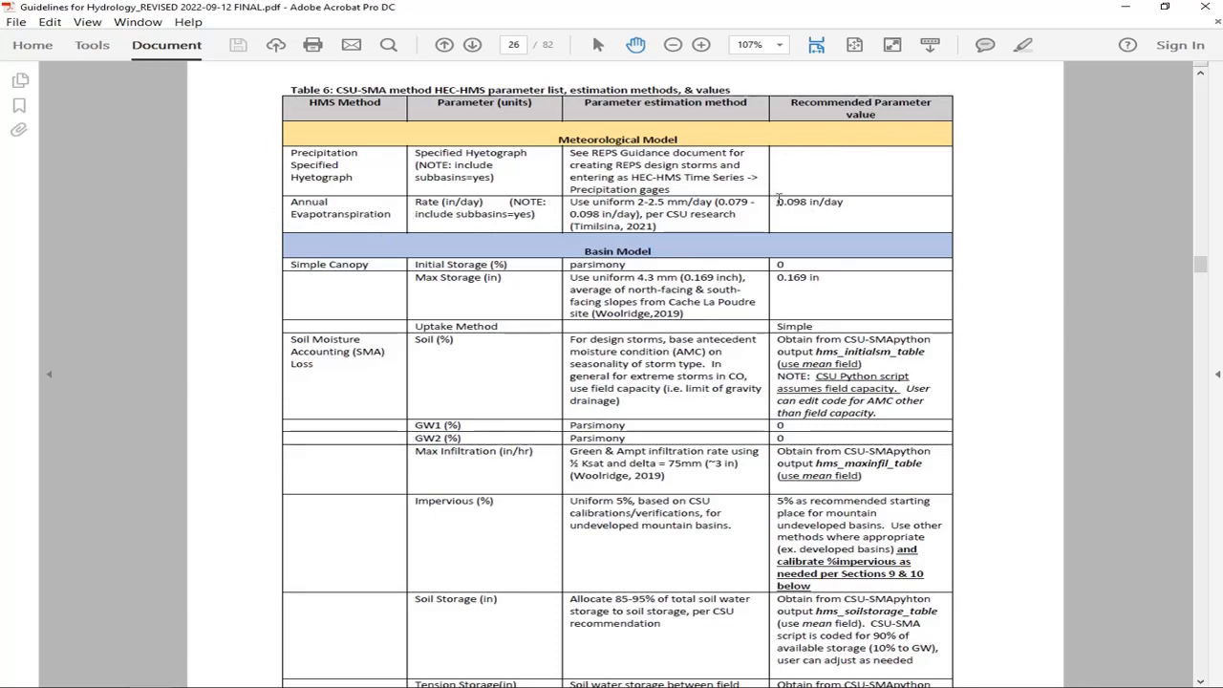
left_click_drag(778, 201, 834, 197)
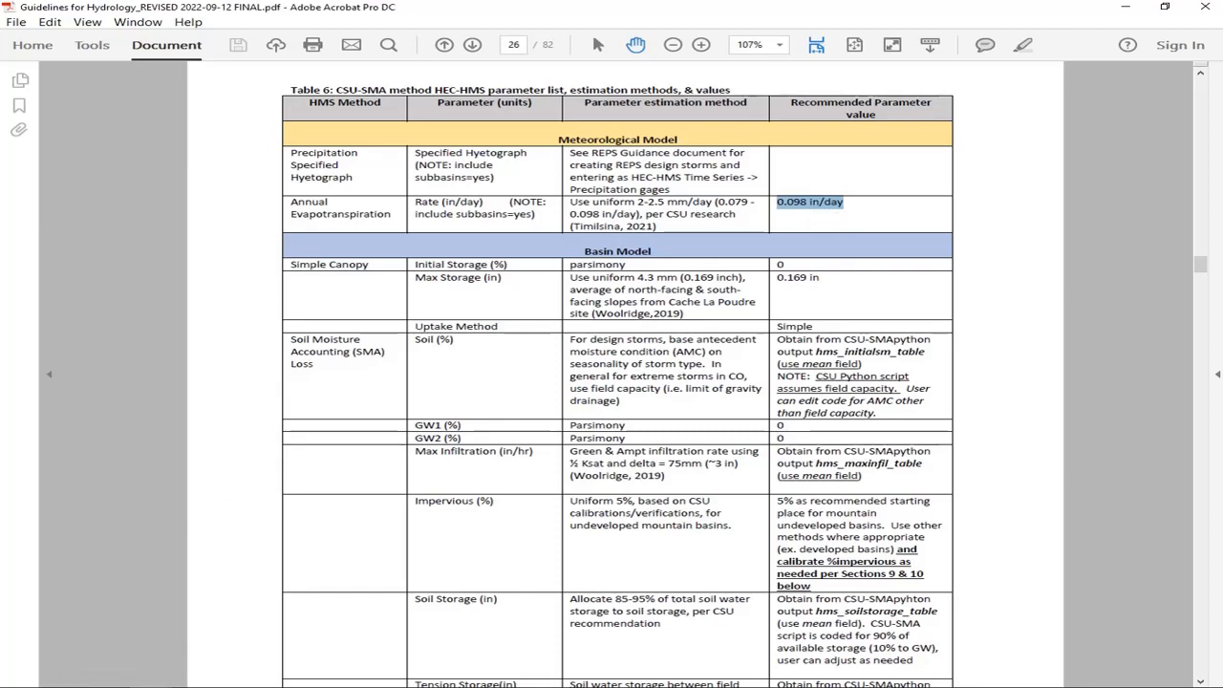
Switch to HEC-HMS and check the sub-basins' annual evapotranspiration rates in the PMP02hrLS model
key("alt+Tab")
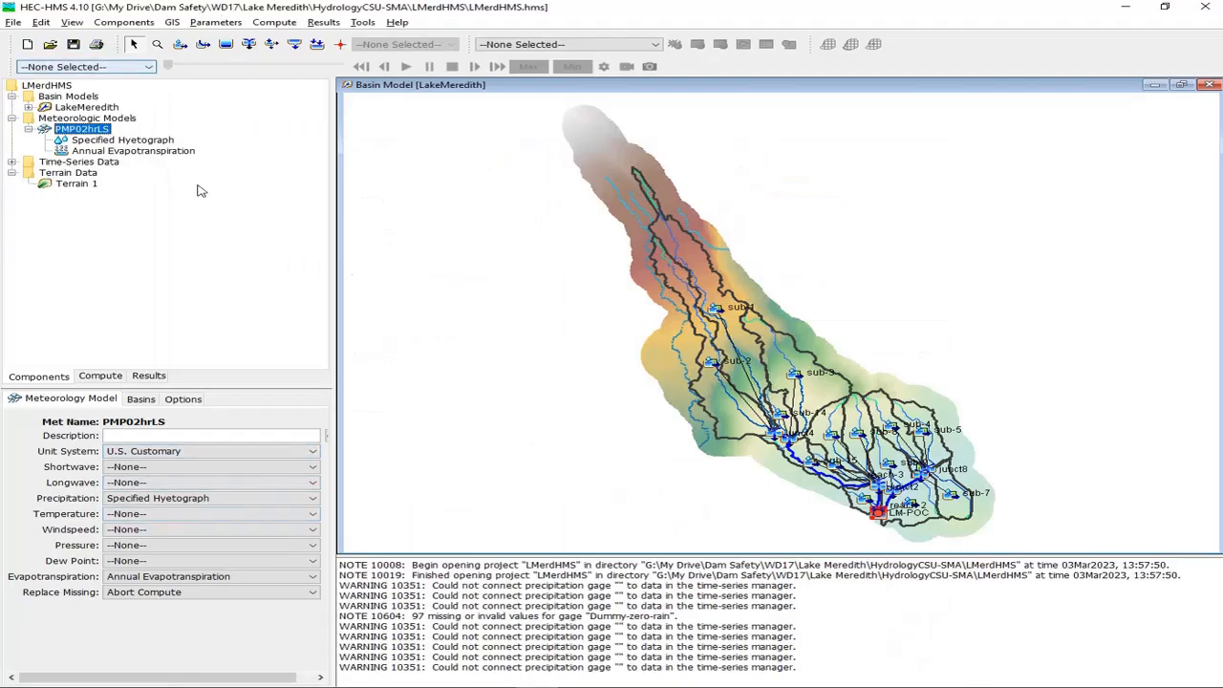
left_click(120, 153)
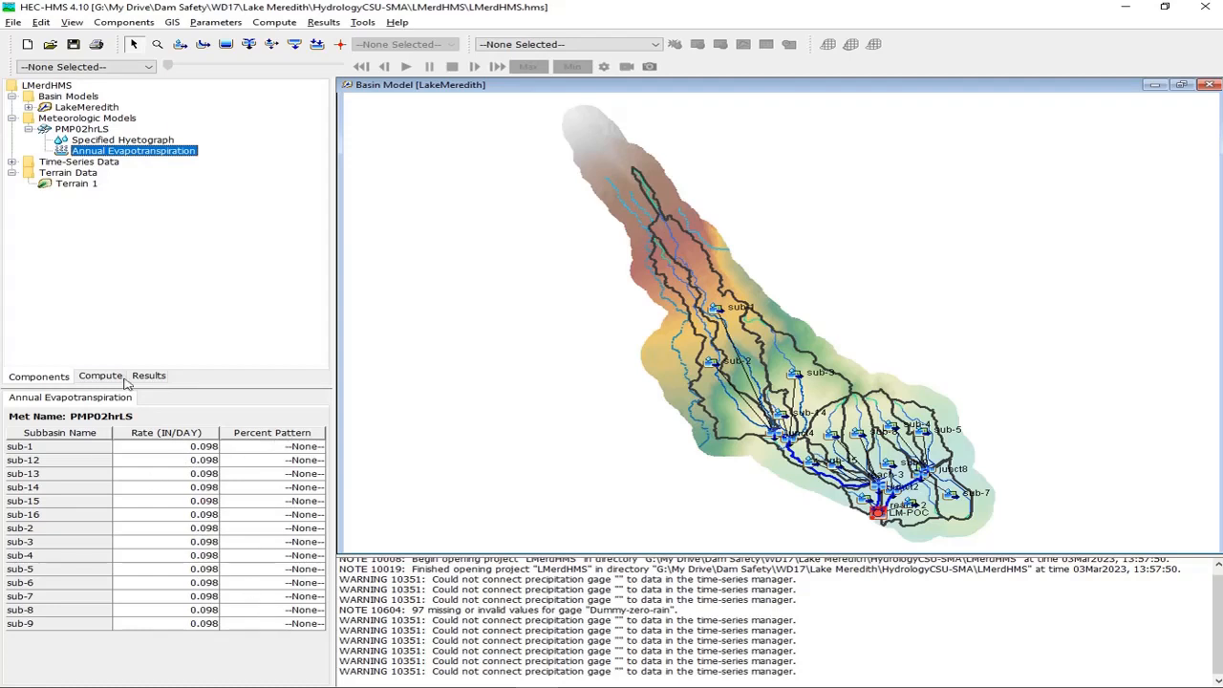
In the PMP02hrLS specified hyetograph, assign the Dummy-zero-rain gage to sub-1, sub-2, sub-3 and sub-14
left_click(114, 142)
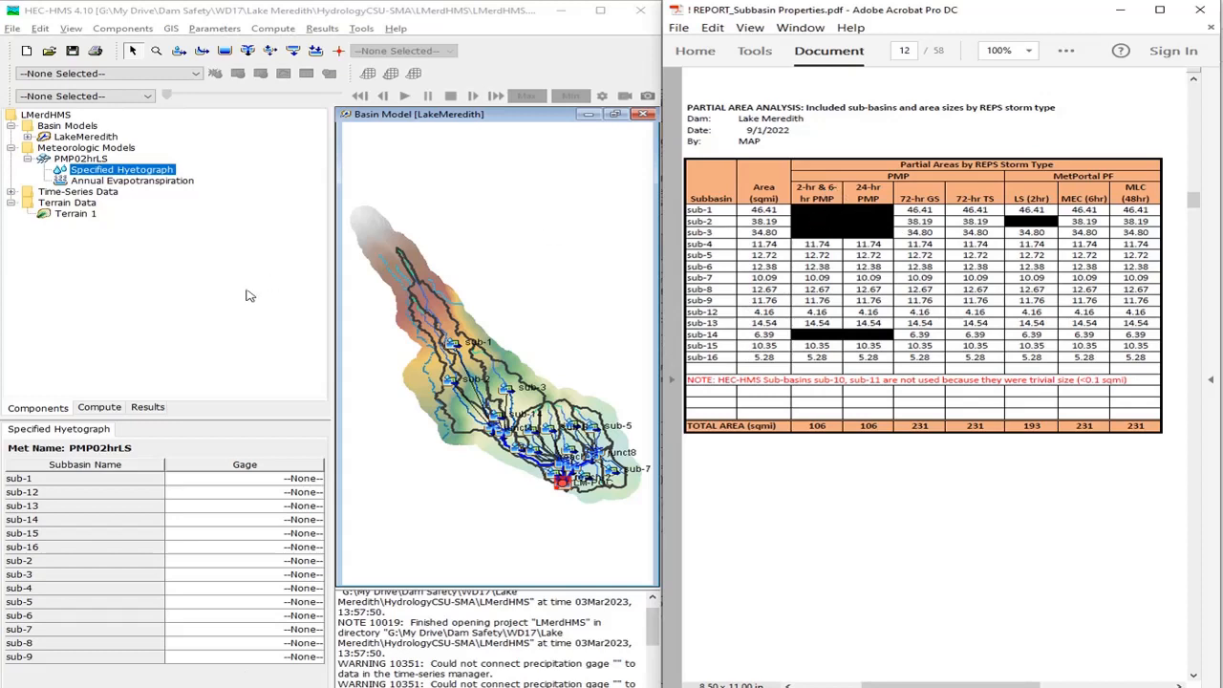
left_click(287, 479)
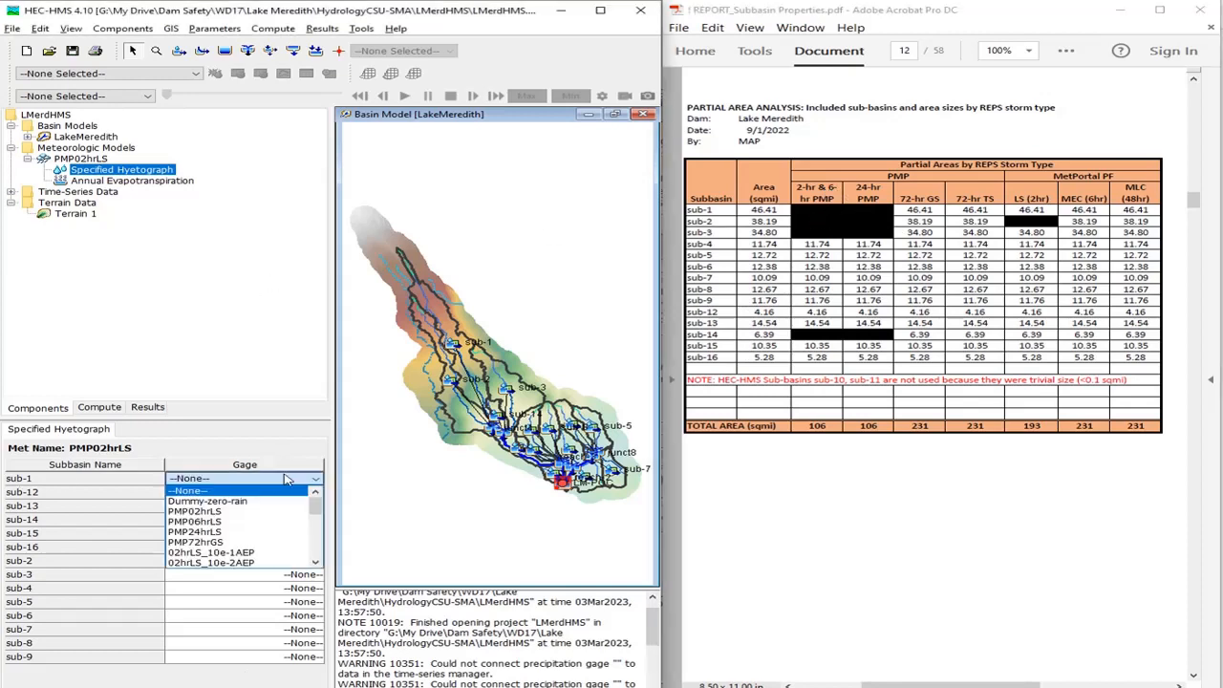
left_click(227, 499)
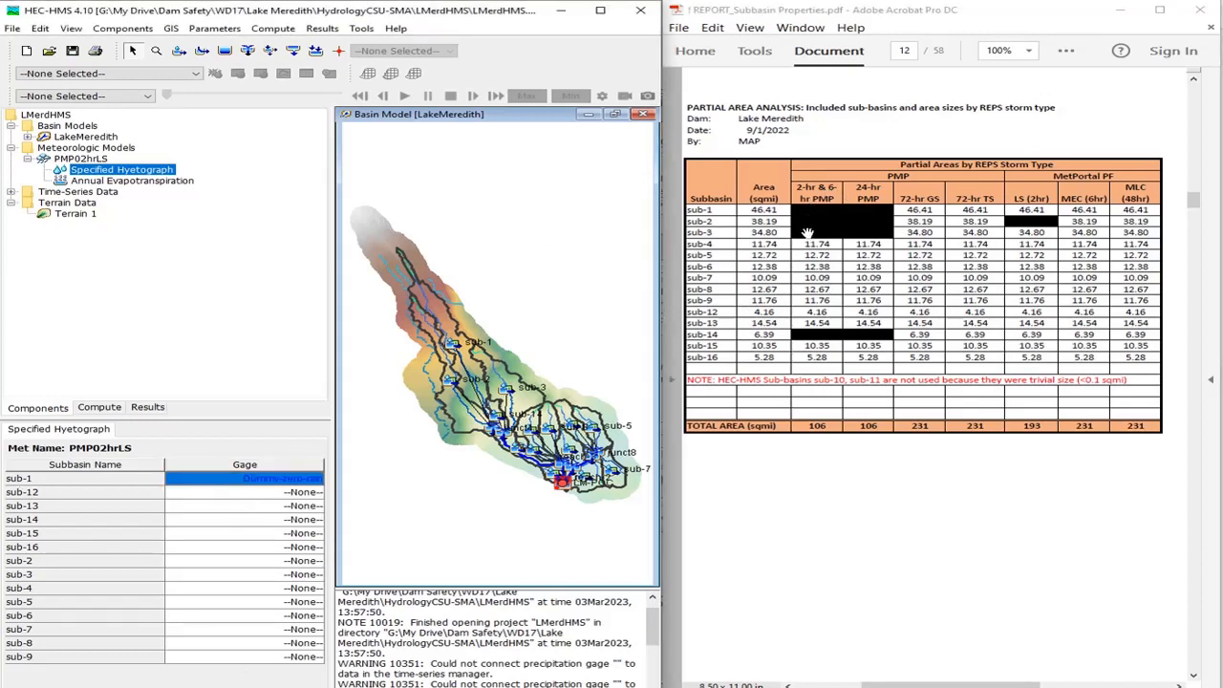
left_click(260, 562)
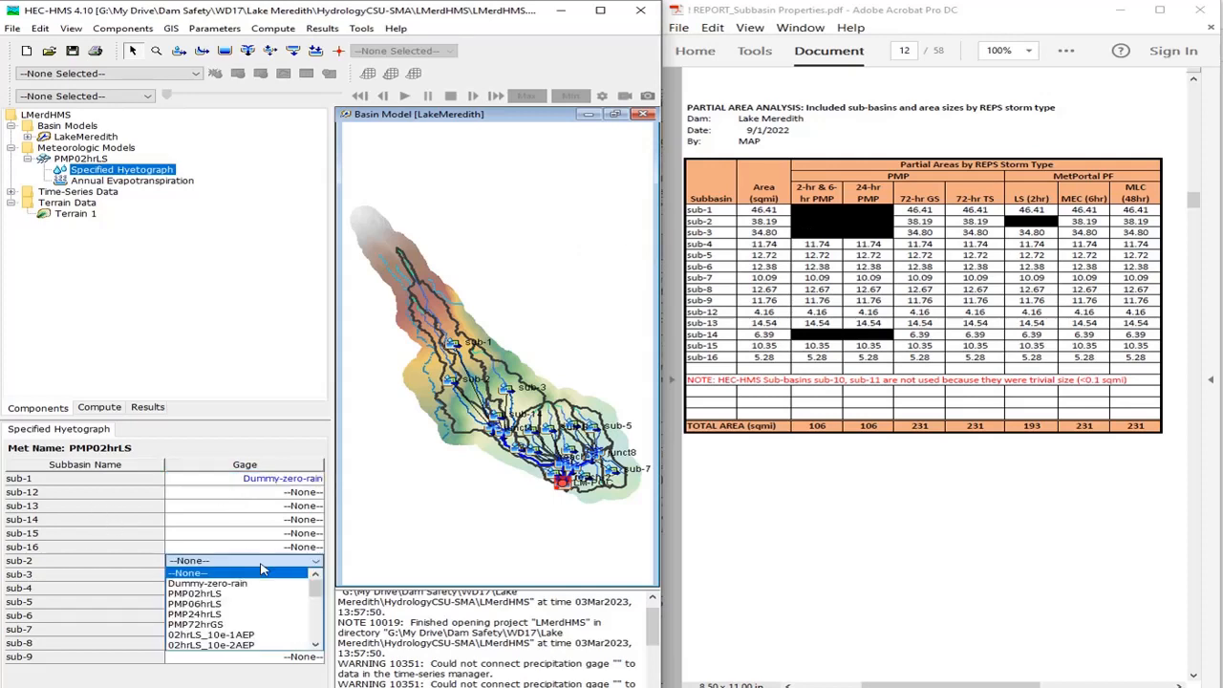
left_click(239, 584)
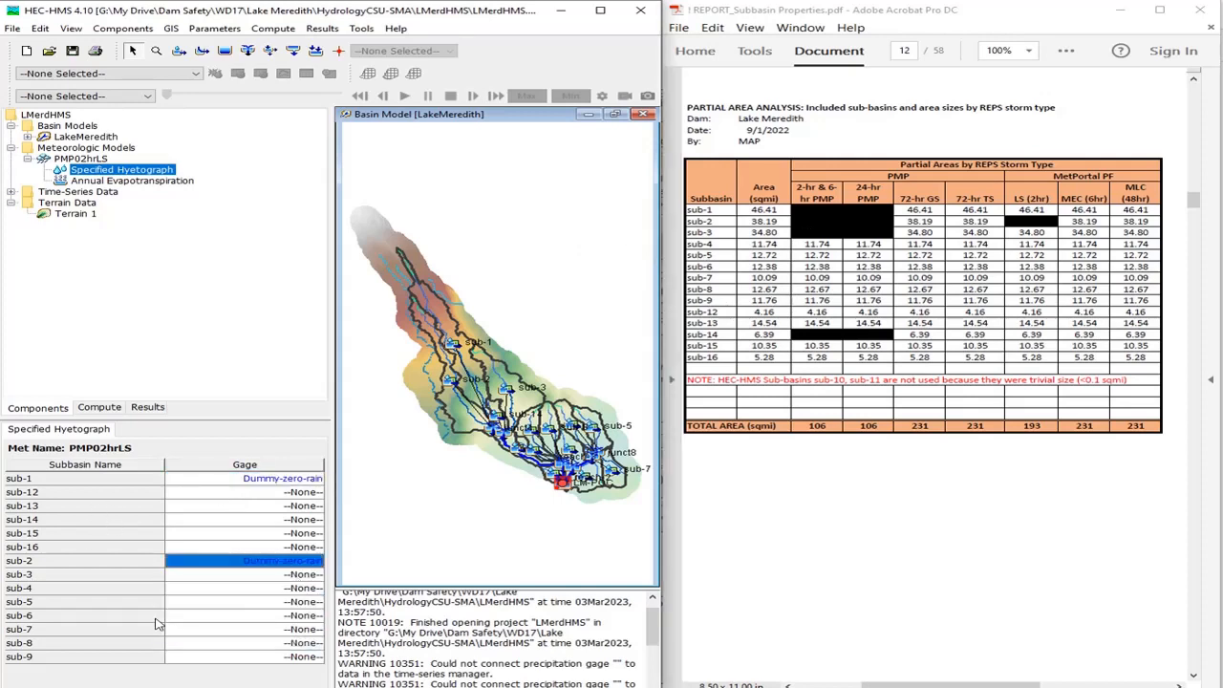
left_click(221, 574)
left_click(225, 600)
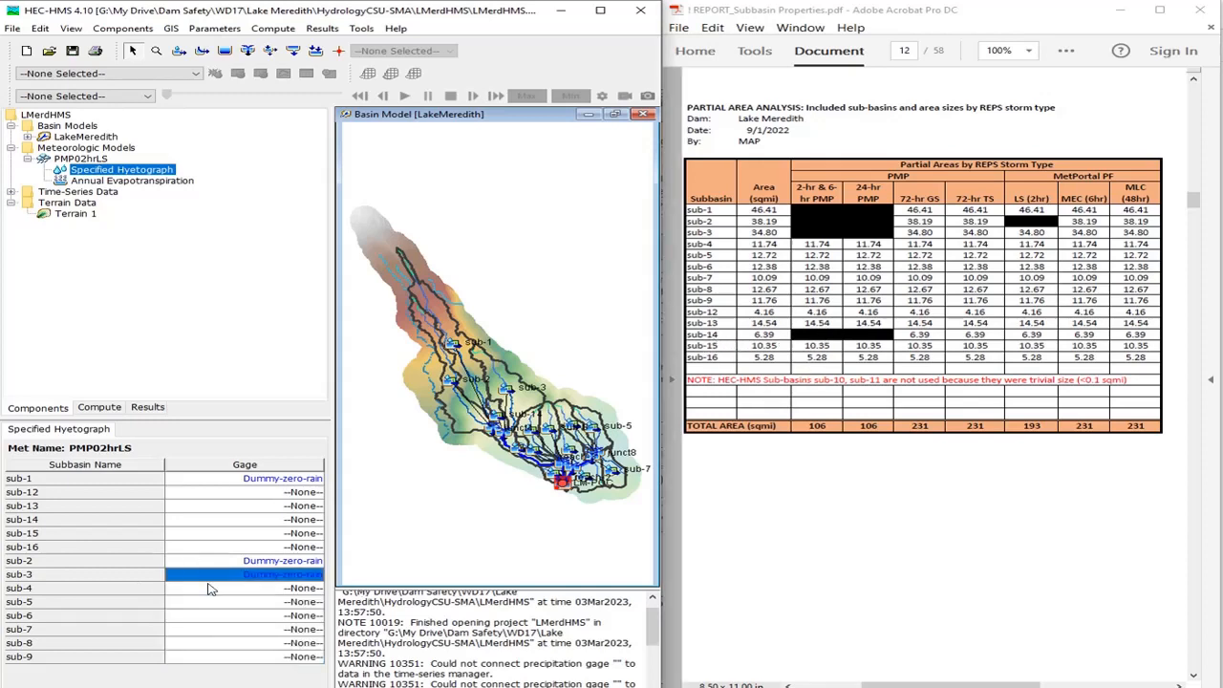
left_click(277, 524)
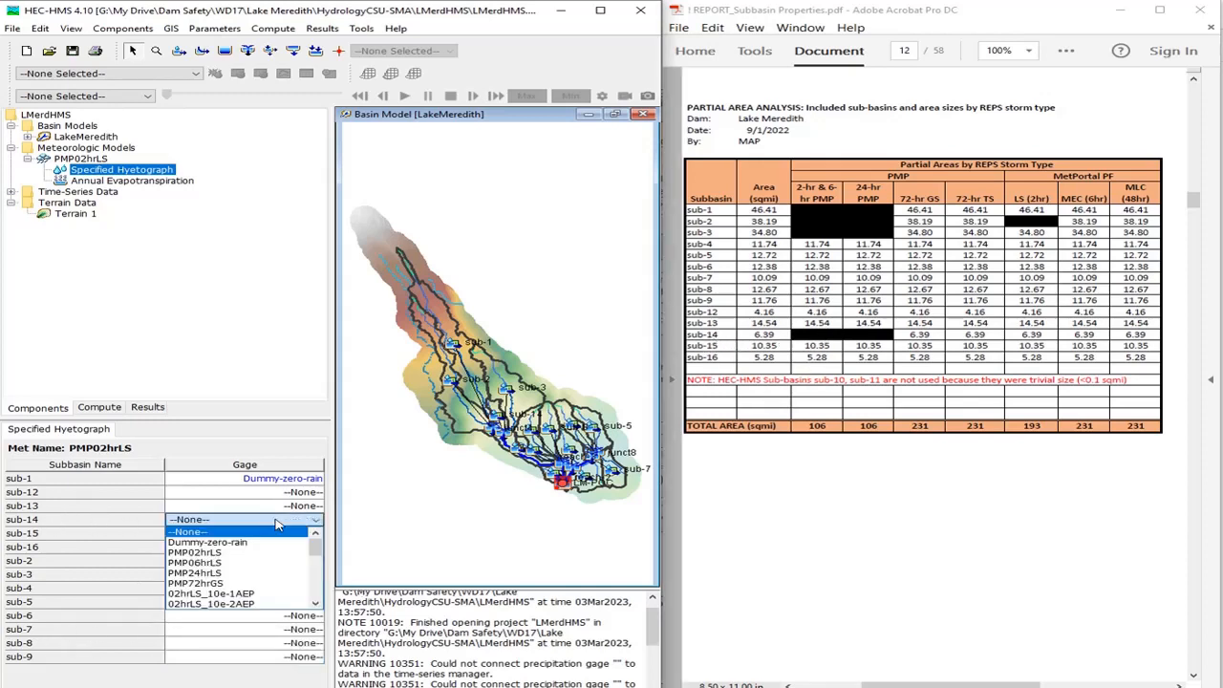
left_click(254, 543)
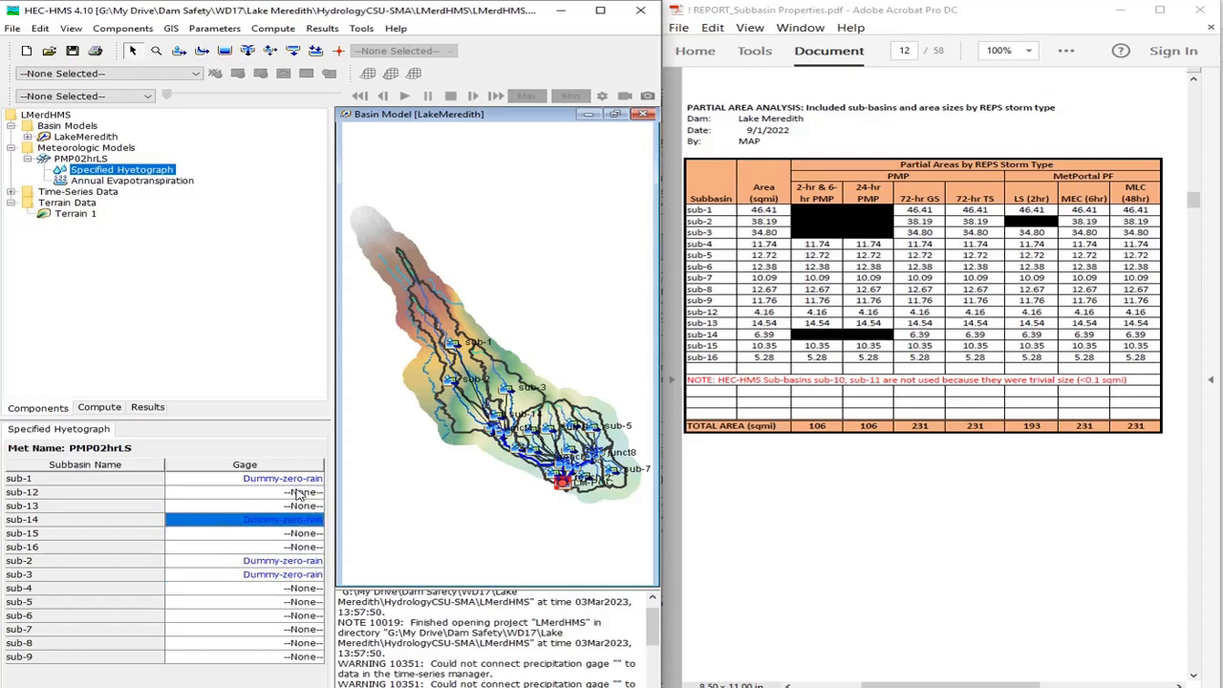
In the PMP02hrLS specified hyetograph, assign the PMP02hrLS gage to sub-12, sub-13, sub-15 and sub-16
left_click(300, 493)
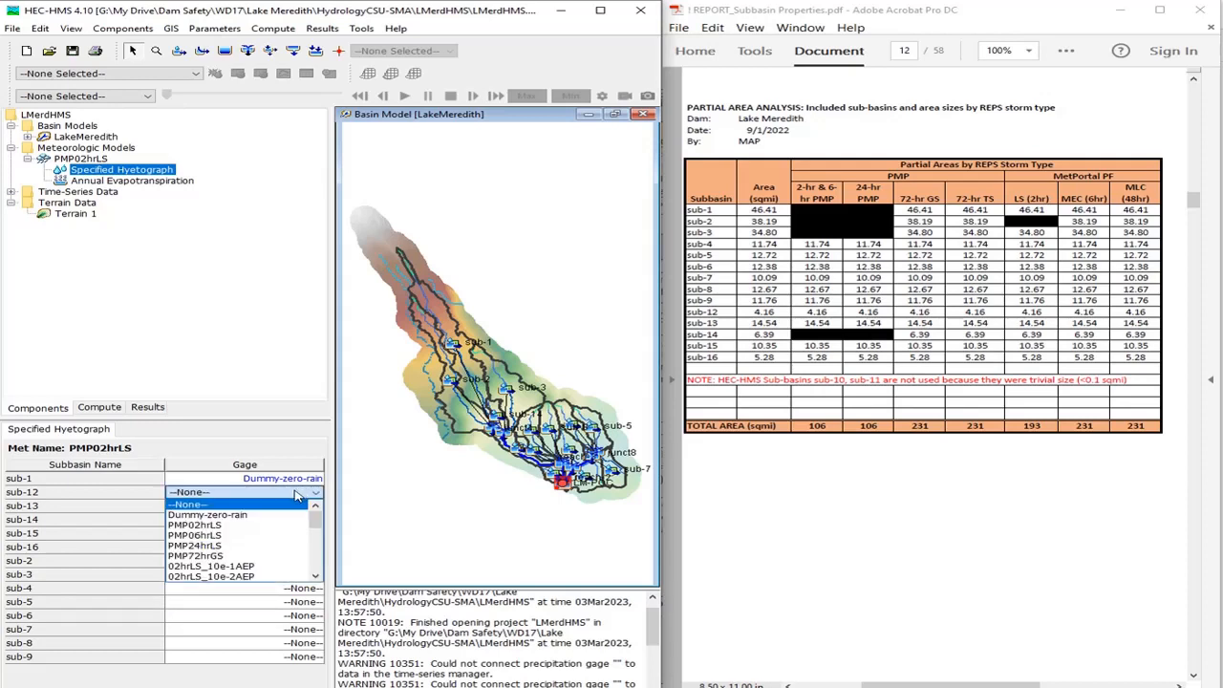
left_click(196, 526)
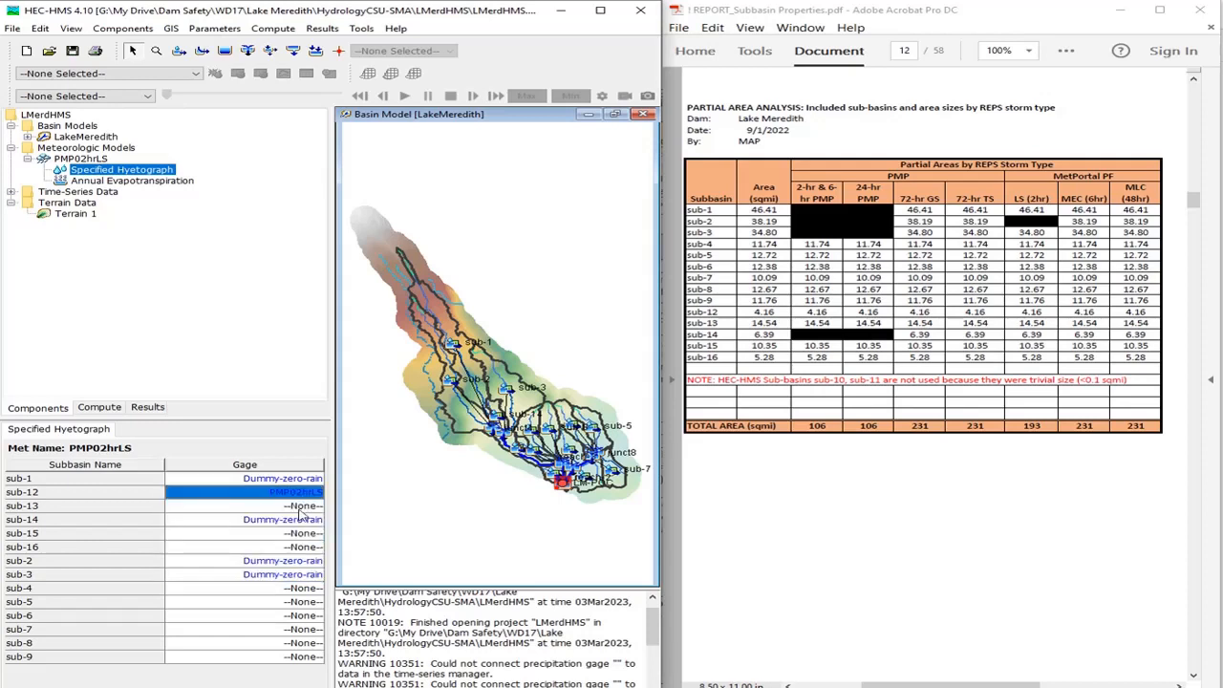
left_click(304, 506)
left_click(239, 541)
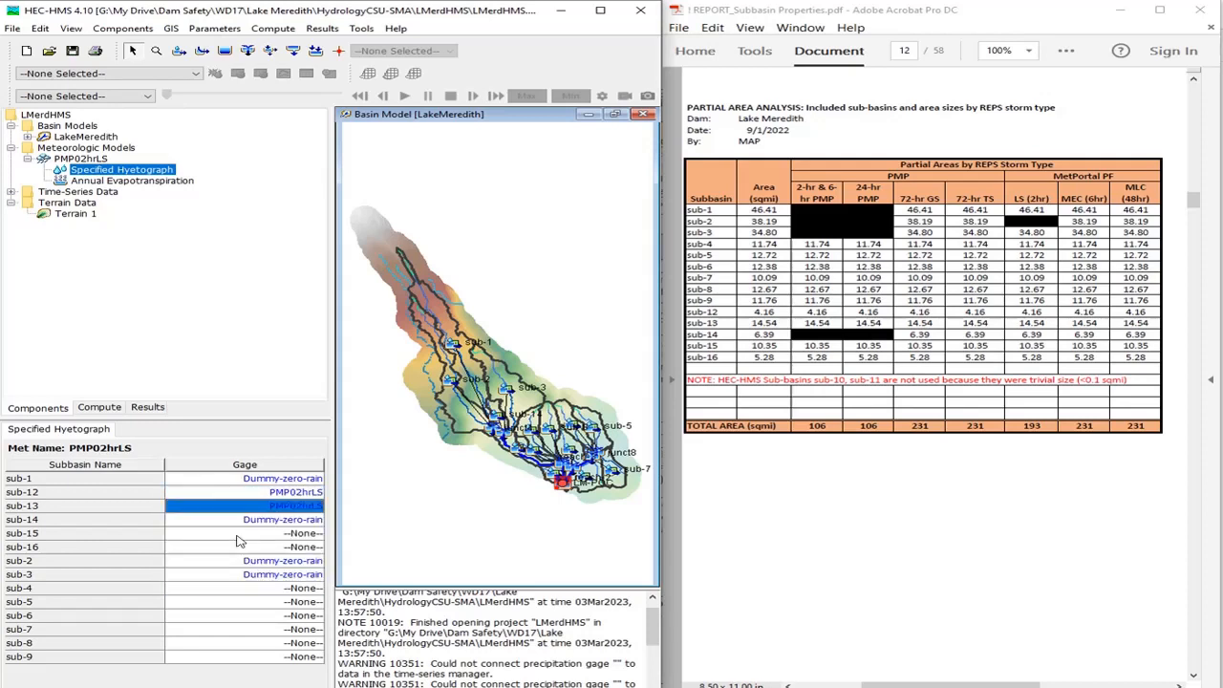
left_click(299, 535)
left_click(283, 567)
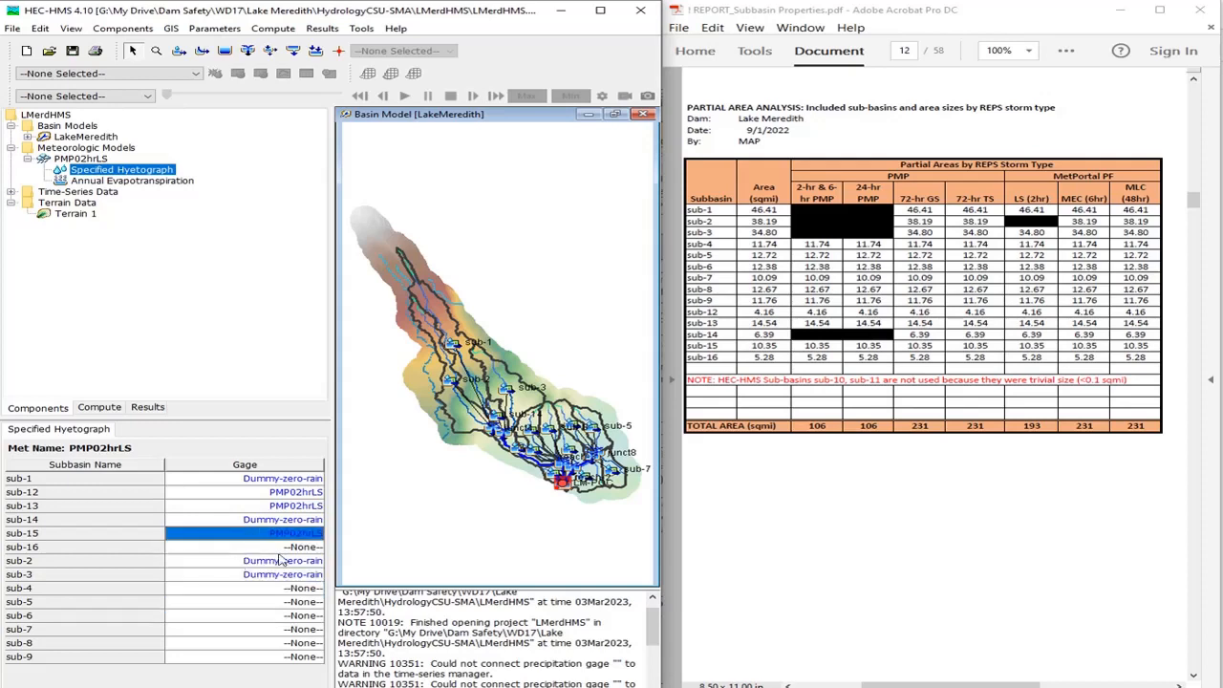
left_click(280, 552)
left_click(253, 581)
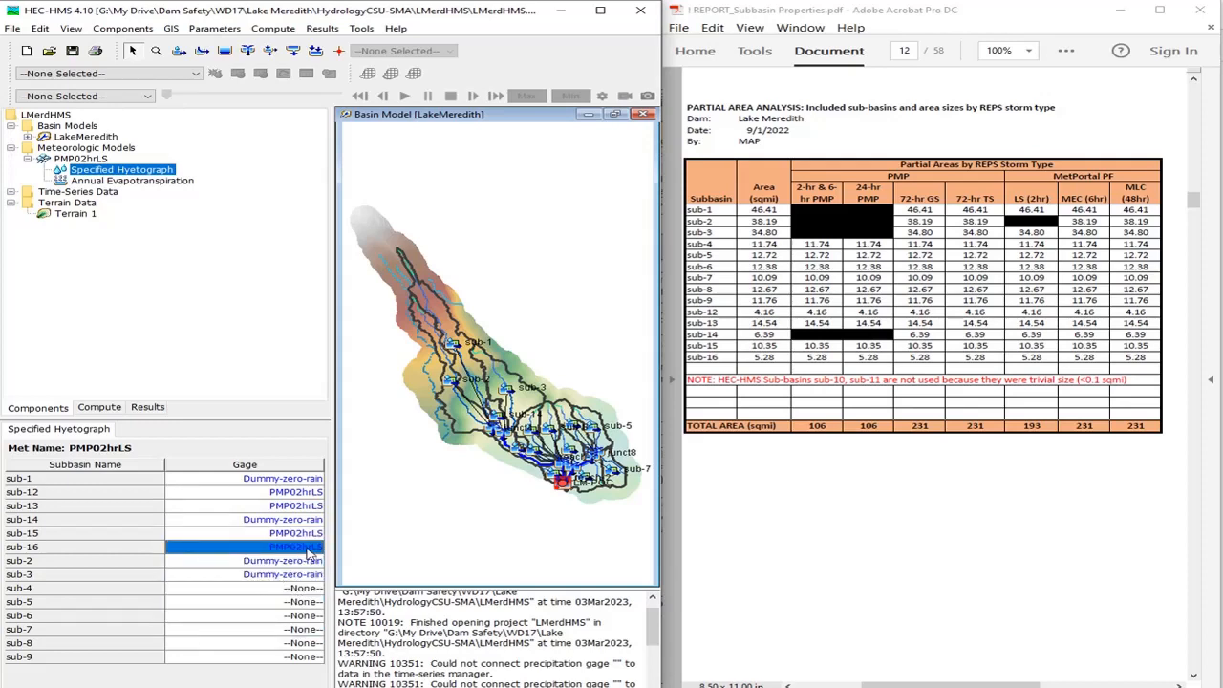
Assign the PMP02hrLS gage to sub-4, sub-5, sub-6, sub-7, sub-8 and sub-9 in the same hyetograph
left_click(302, 589)
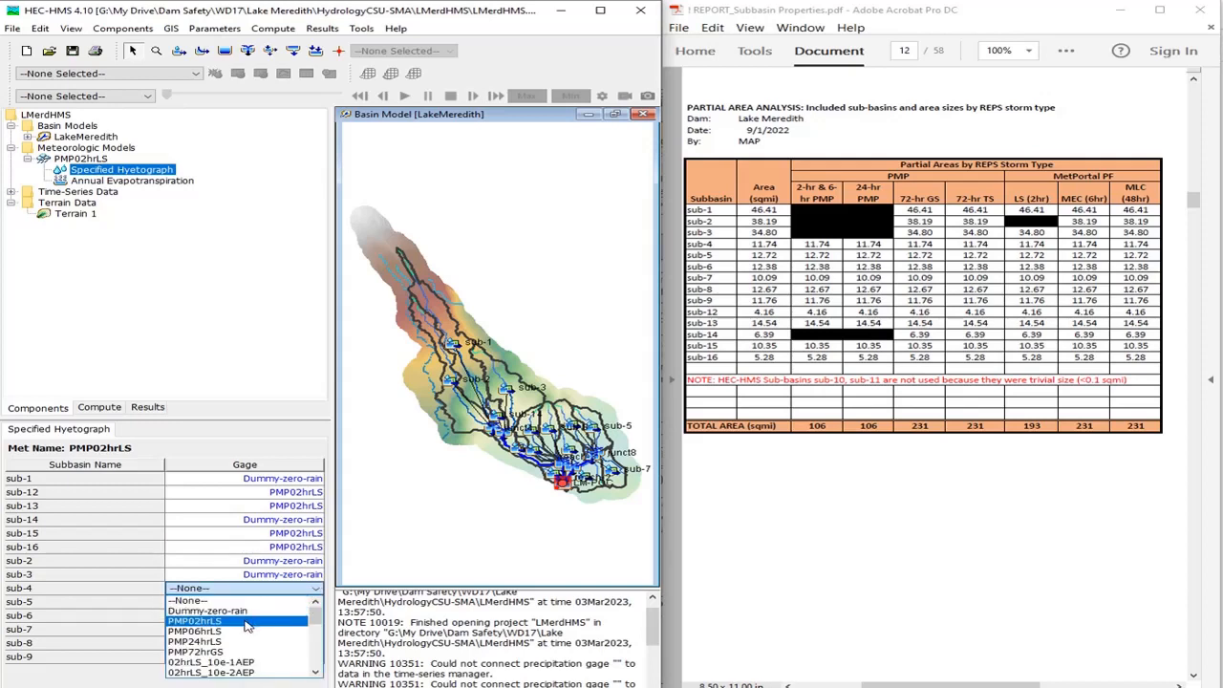
left_click(247, 623)
left_click(292, 602)
left_click(247, 634)
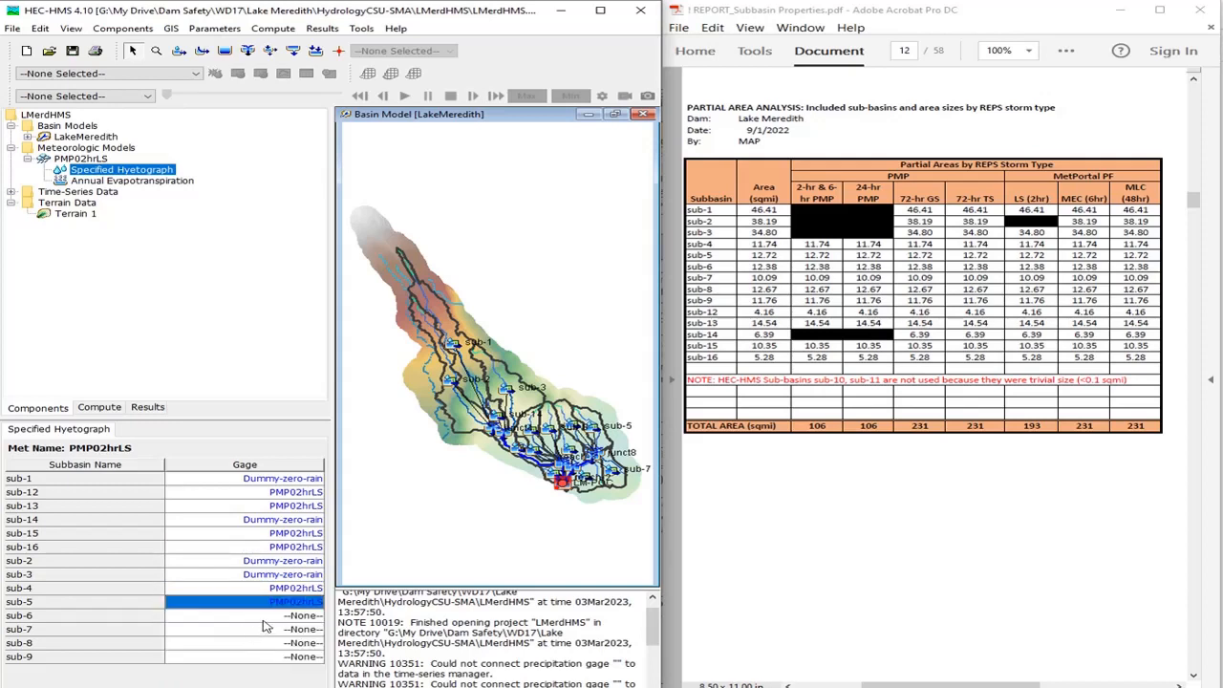
left_click(266, 618)
left_click(202, 552)
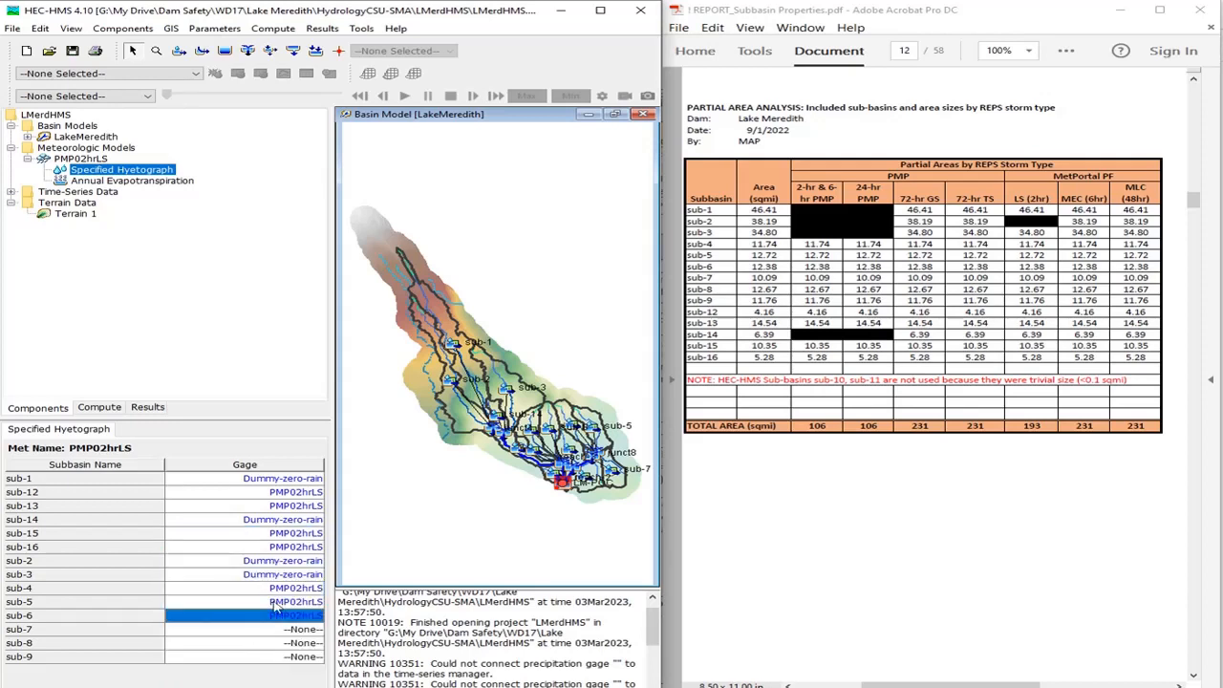
left_click(279, 629)
left_click(263, 618)
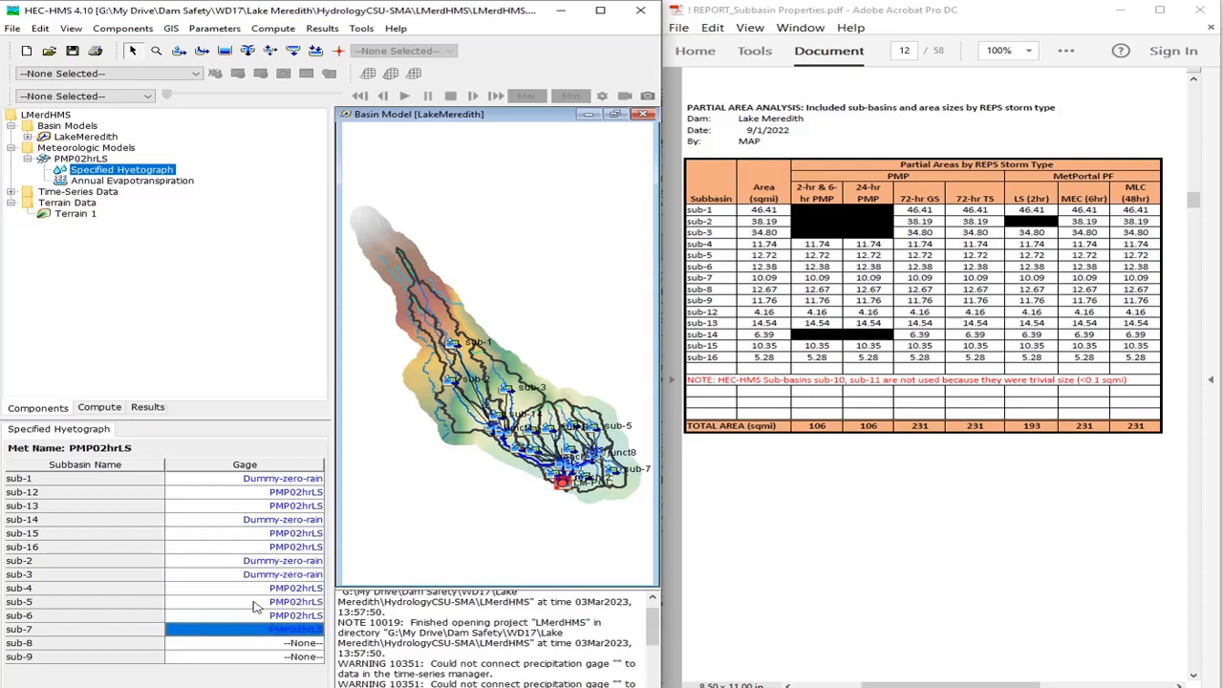
left_click(268, 642)
left_click(235, 581)
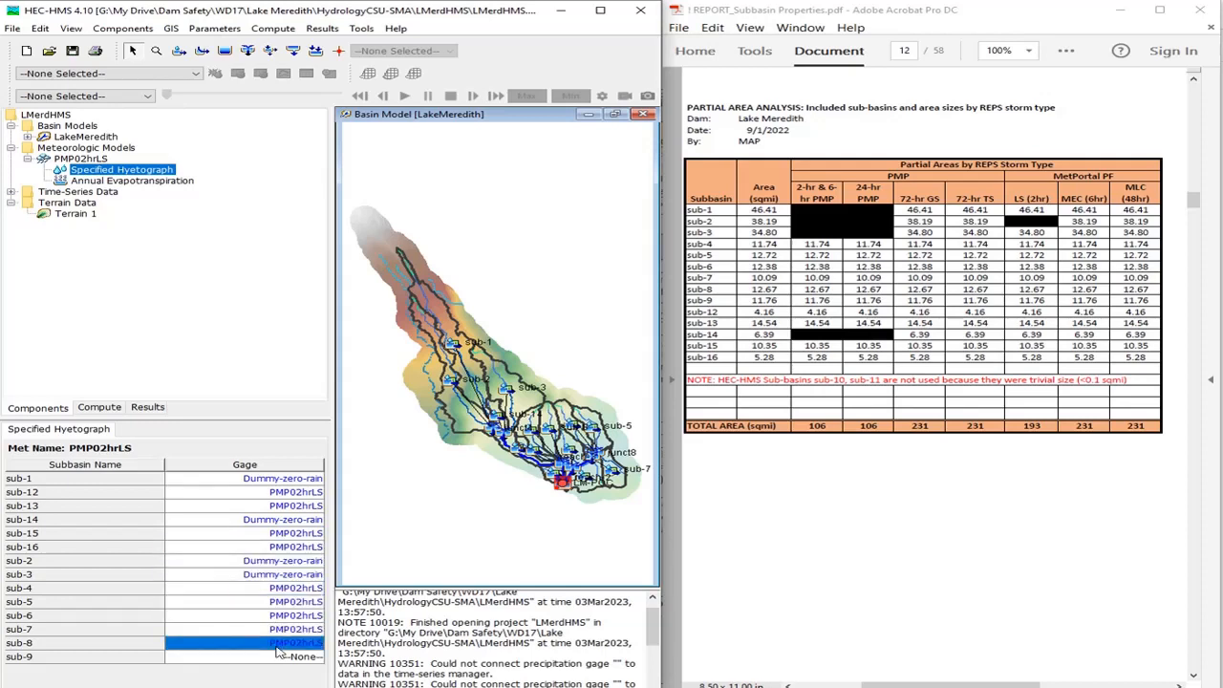
left_click(281, 657)
left_click(212, 594)
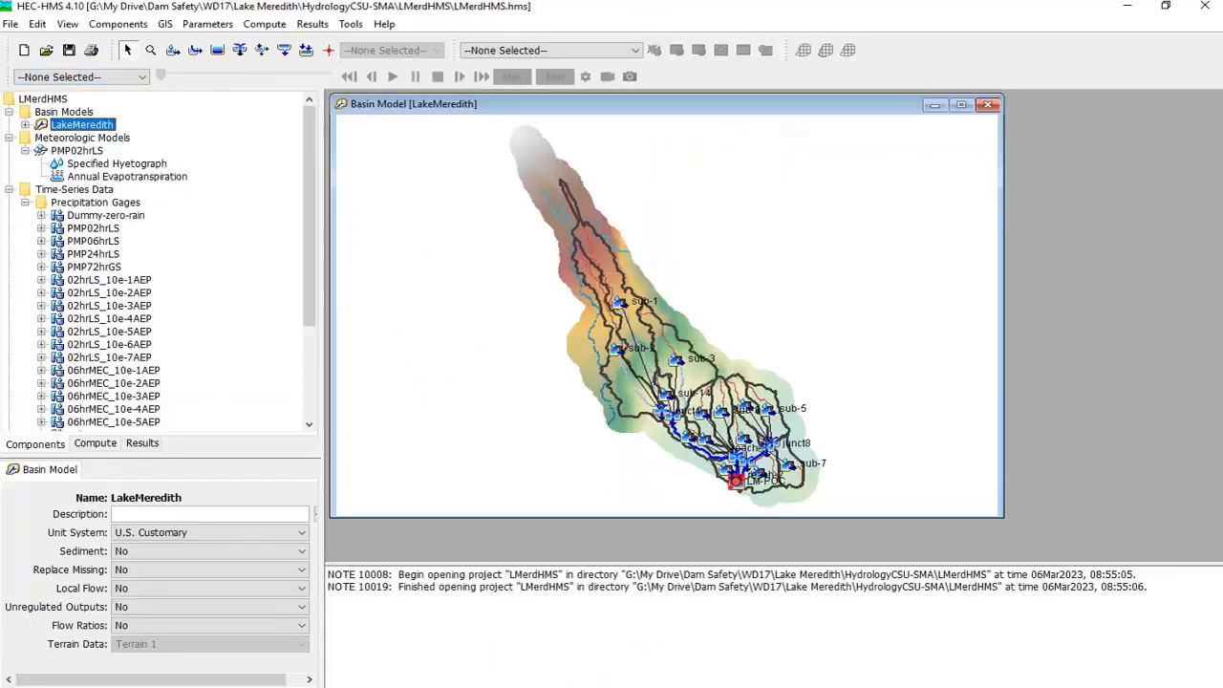
Open the PMP02hrLS model's specified hyetograph and enlarge its table to review every sub-basin's gage assignment
left_click(80, 151)
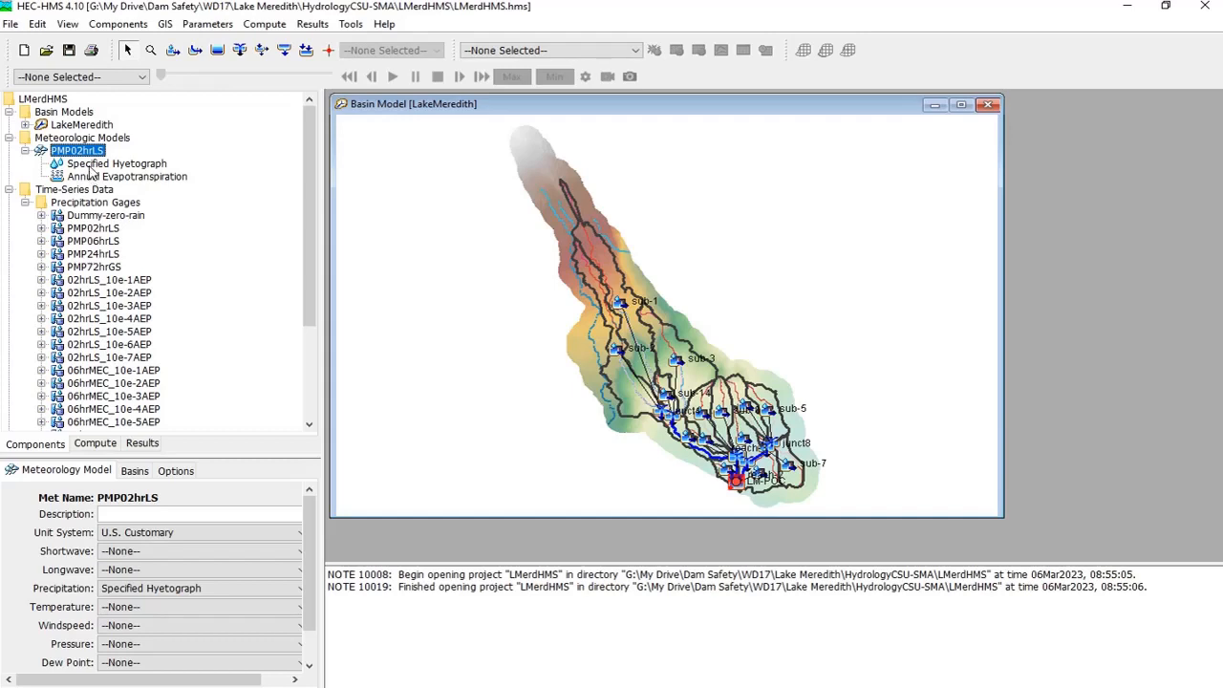
left_click(91, 165)
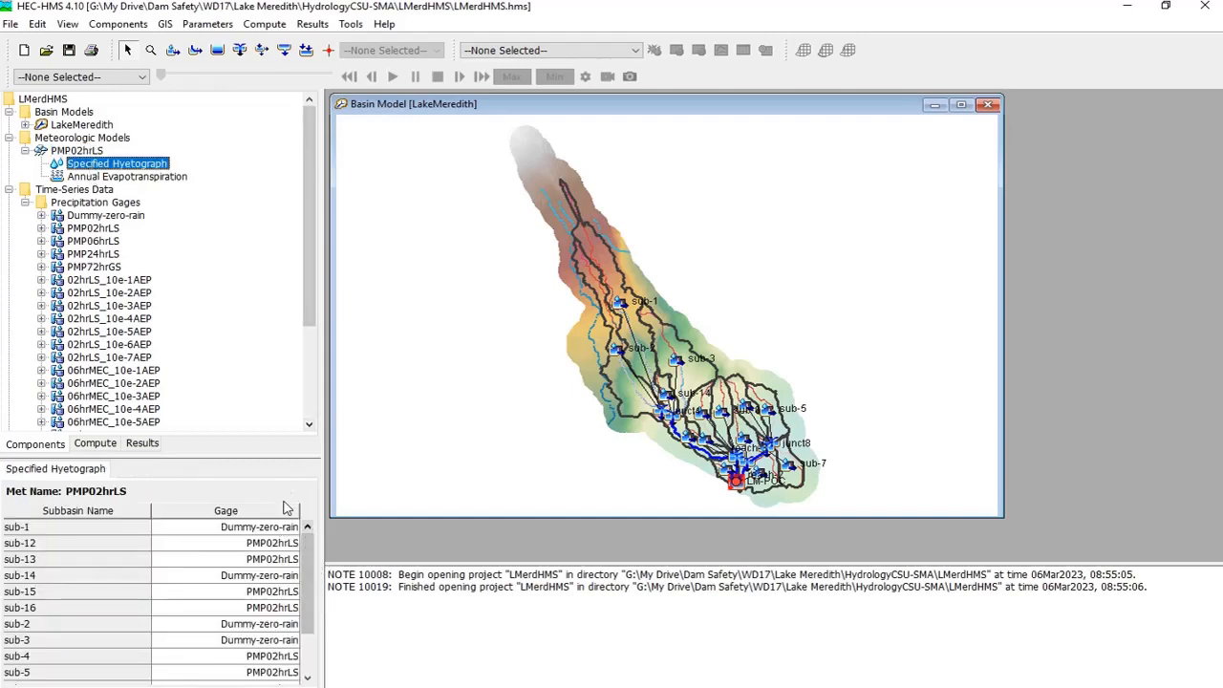
left_click_drag(283, 434, 285, 299)
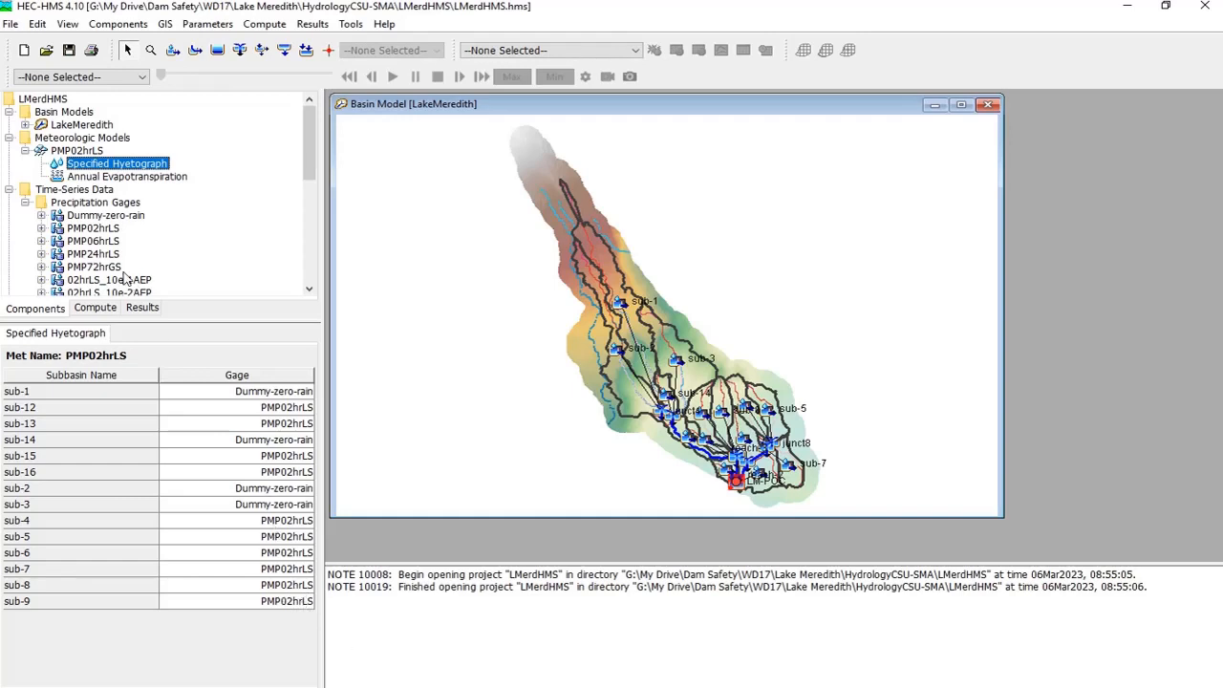
Switch to the Subbasin Properties PDF, maximize it, and examine the partial area map for the REPS LS PMP
right_click(93, 153)
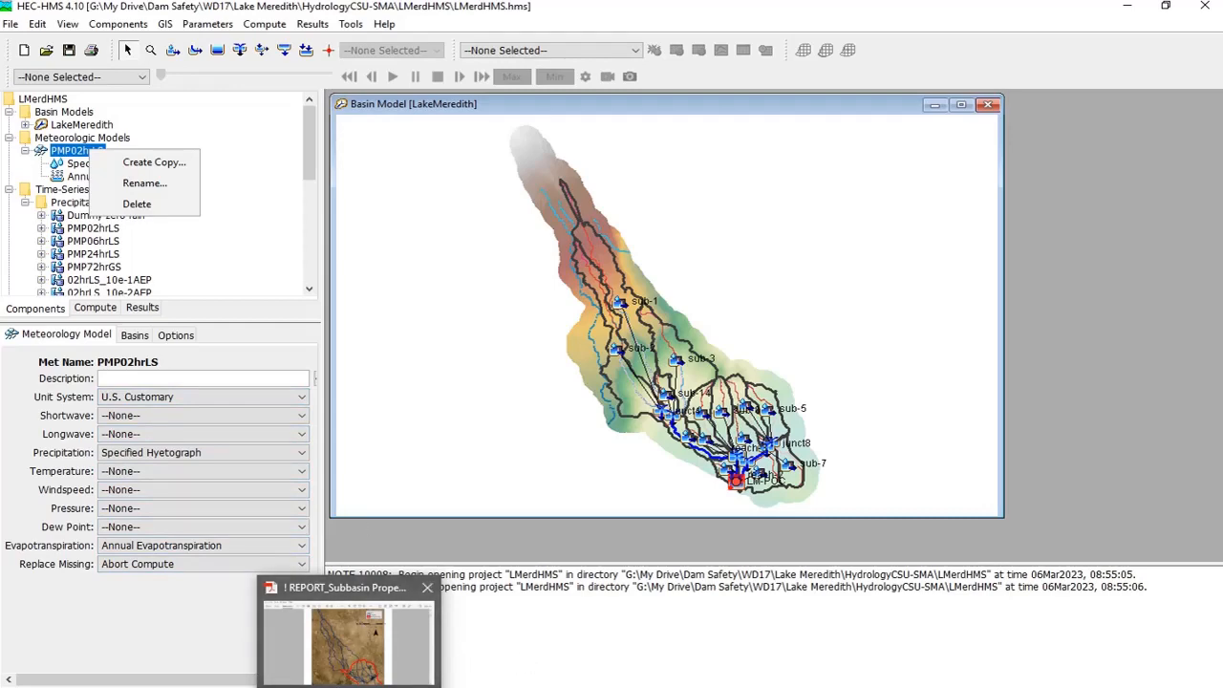
left_click(349, 650)
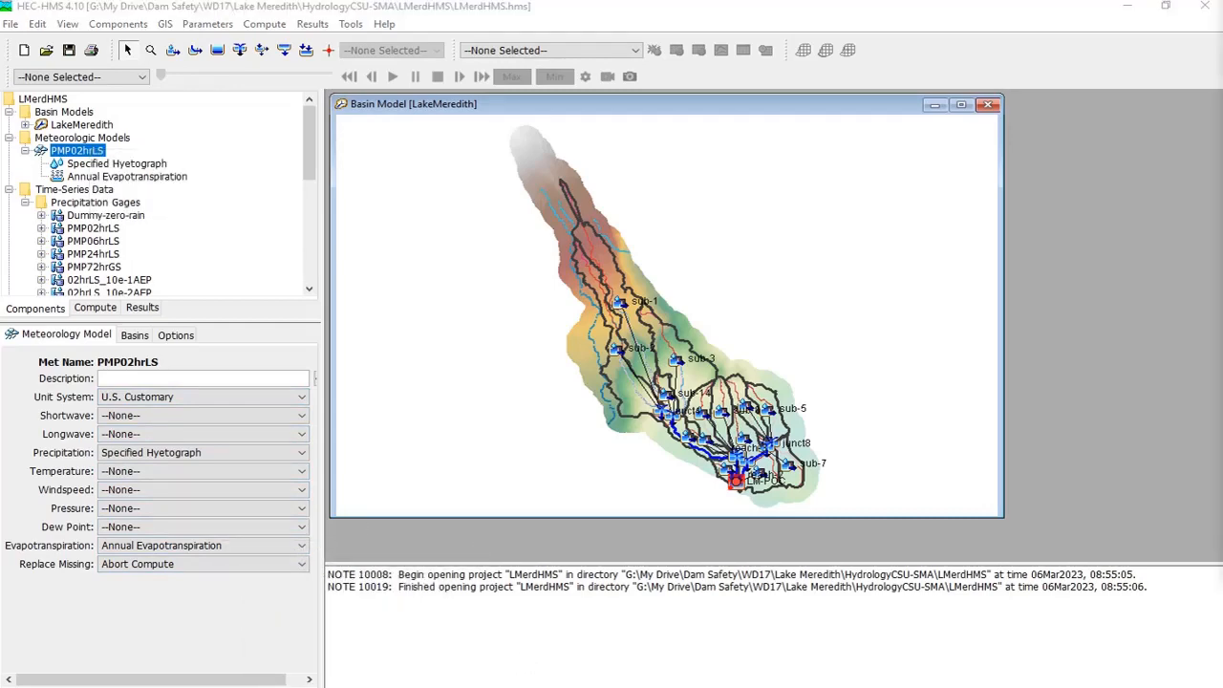
left_click_drag(1222, 13, 451, 101)
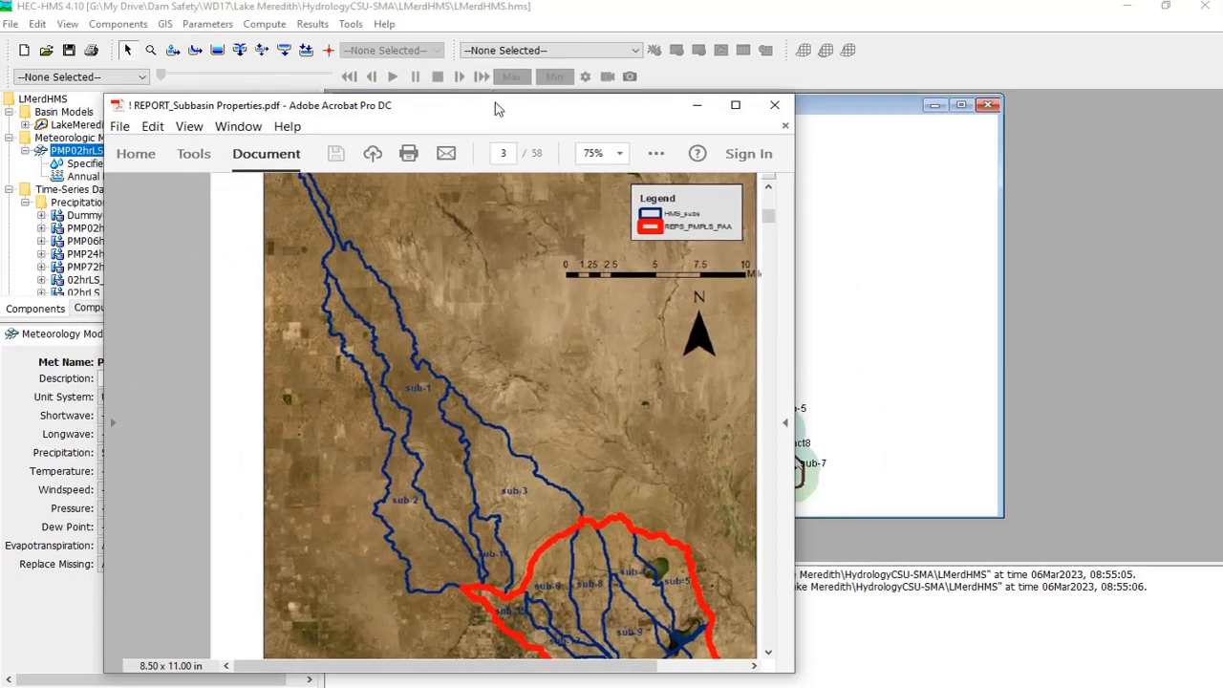
double_click(495, 107)
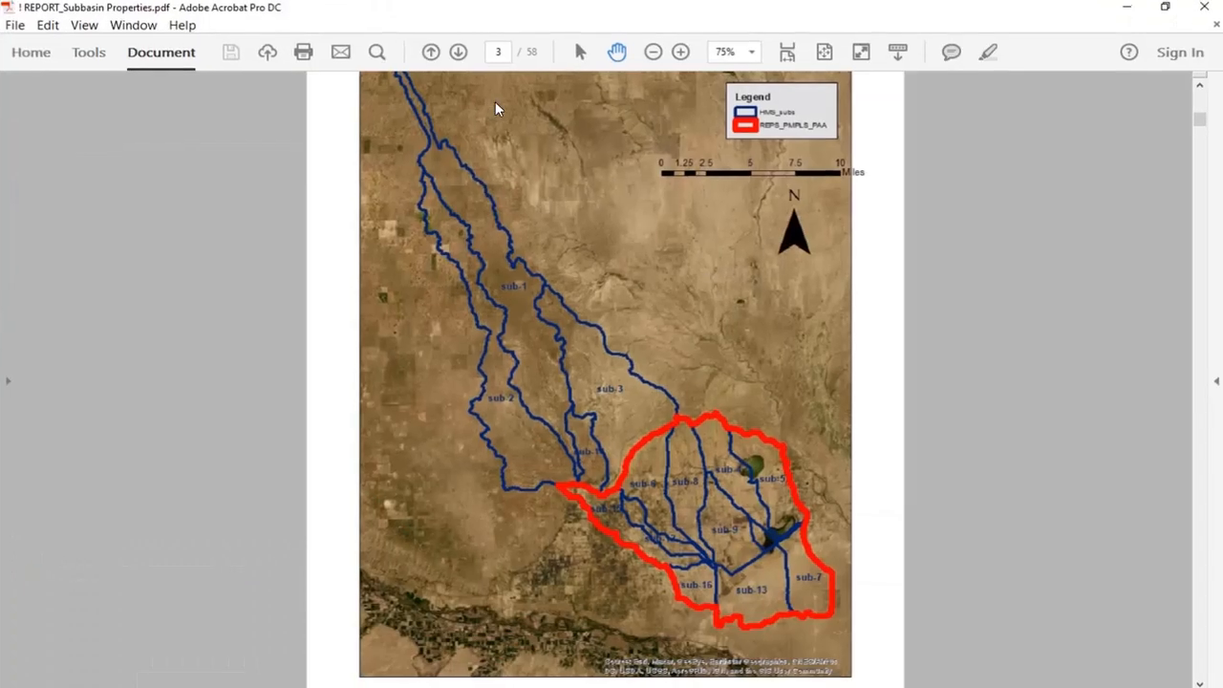
scroll(781, 627, "down", 1)
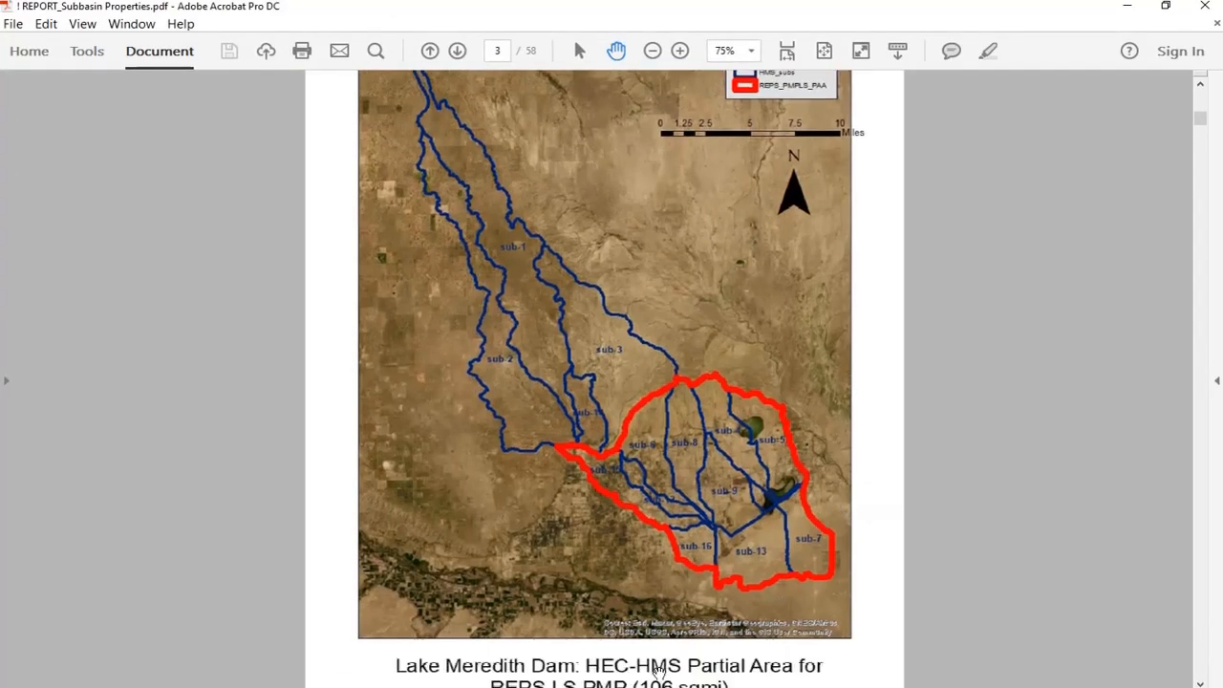
scroll(563, 662, "down", 1)
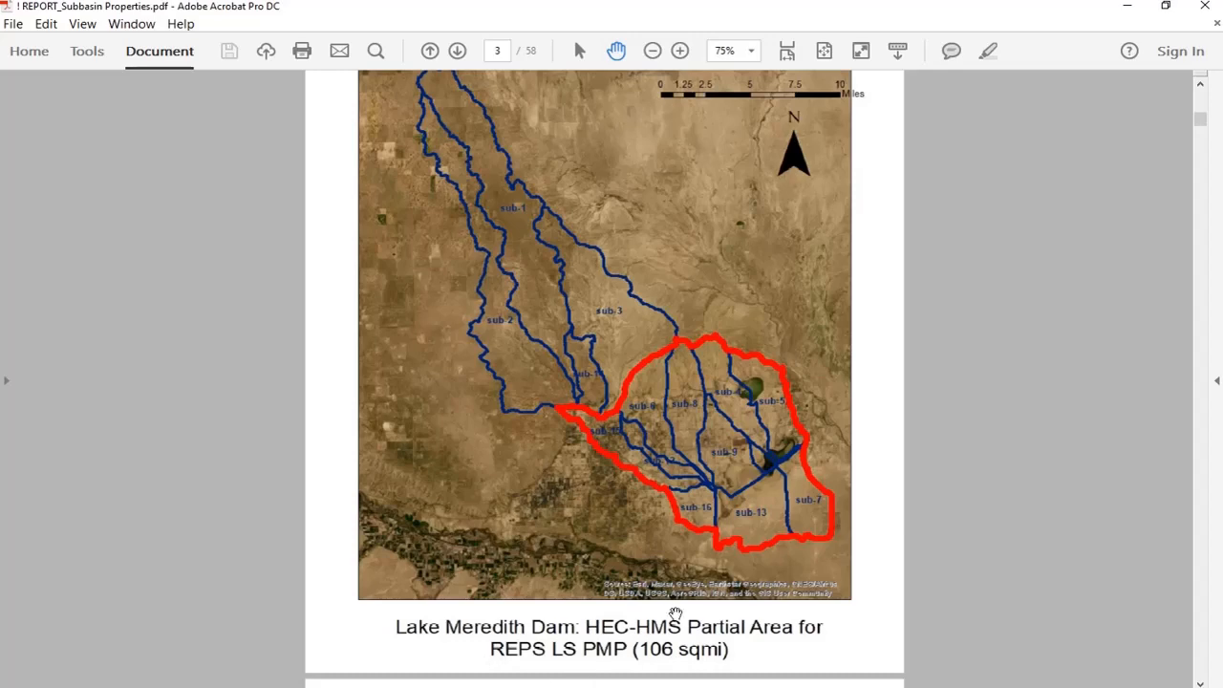
Compare the full-basin map for REPS GS & TS PMP and MEC & MLC PF with the LS PMP partial area map
scroll(586, 459, "up", 5)
scroll(586, 458, "up", 13)
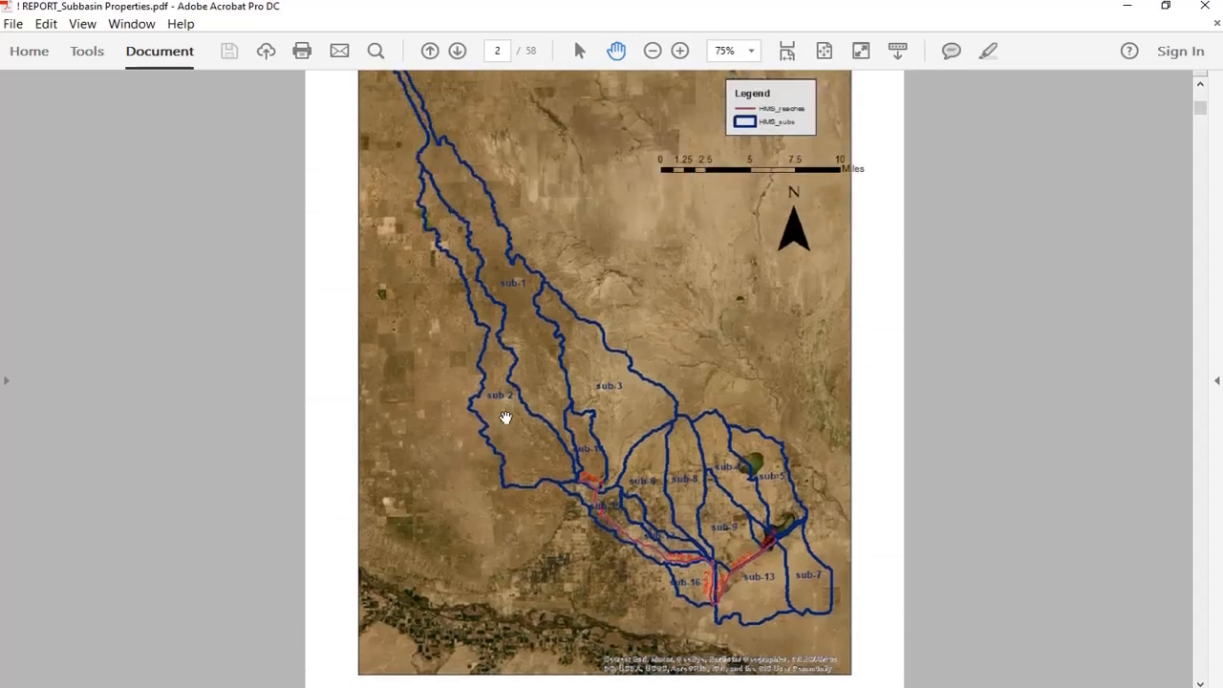
scroll(779, 462, "down", 3)
scroll(756, 465, "up", 10)
scroll(743, 451, "up", 1)
scroll(708, 432, "down", 20)
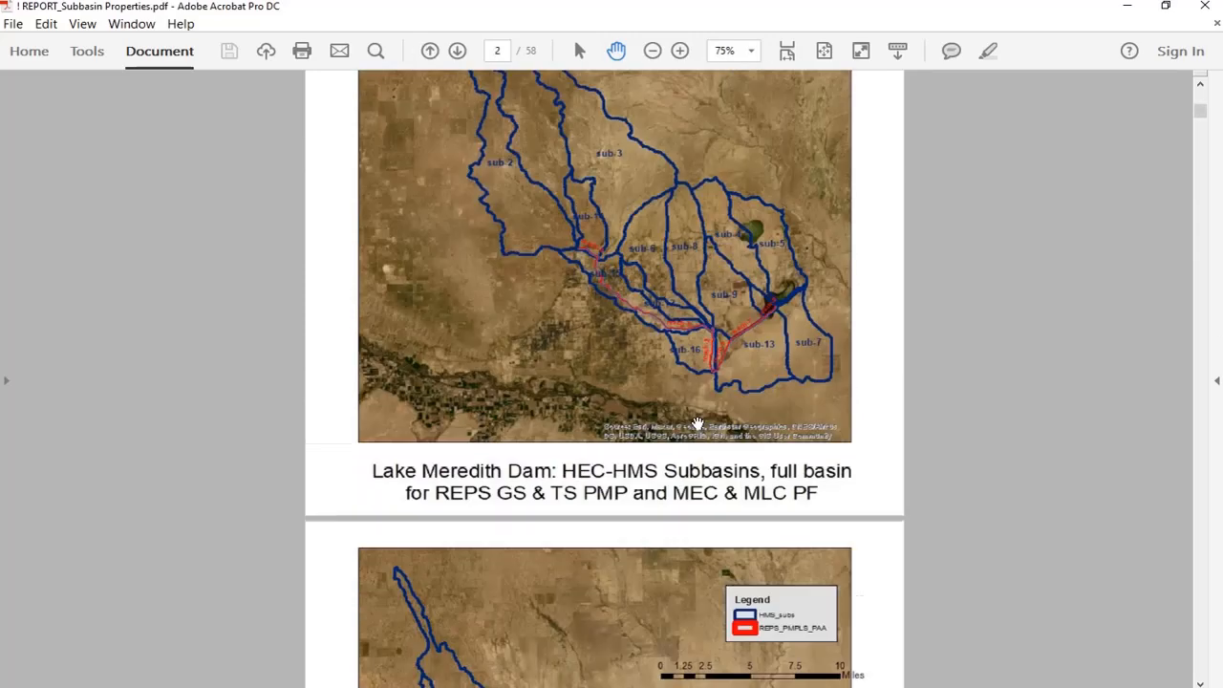
scroll(695, 420, "down", 2)
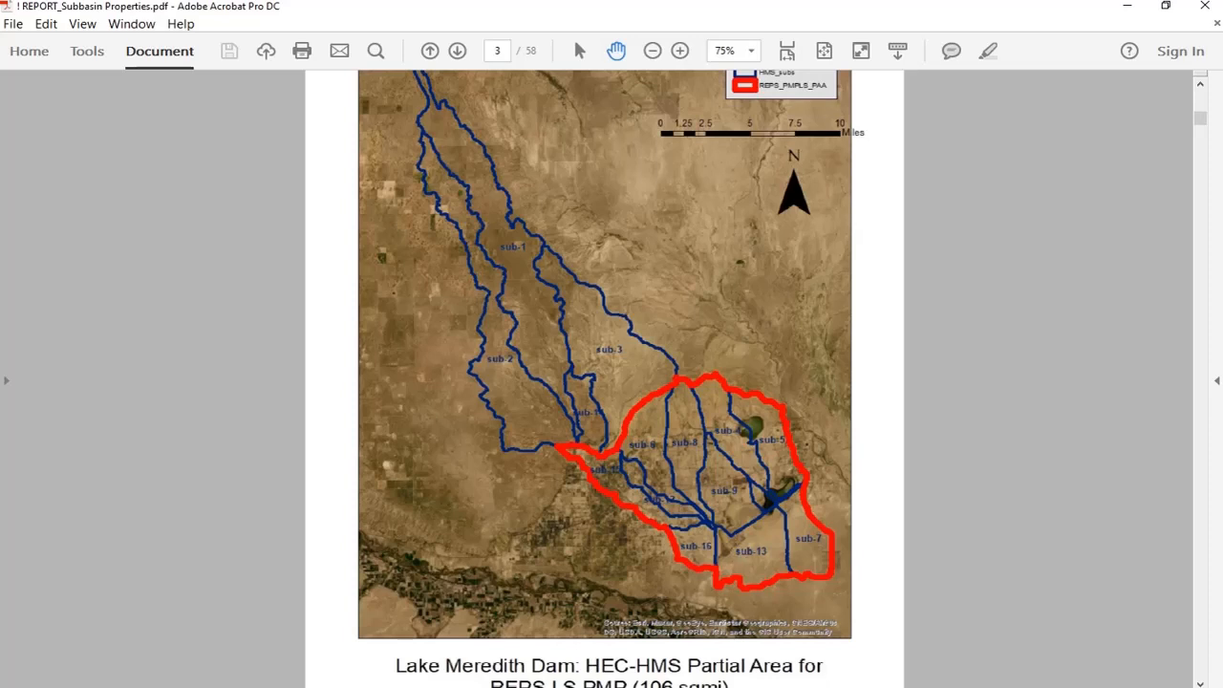
scroll(642, 673, "down", 1)
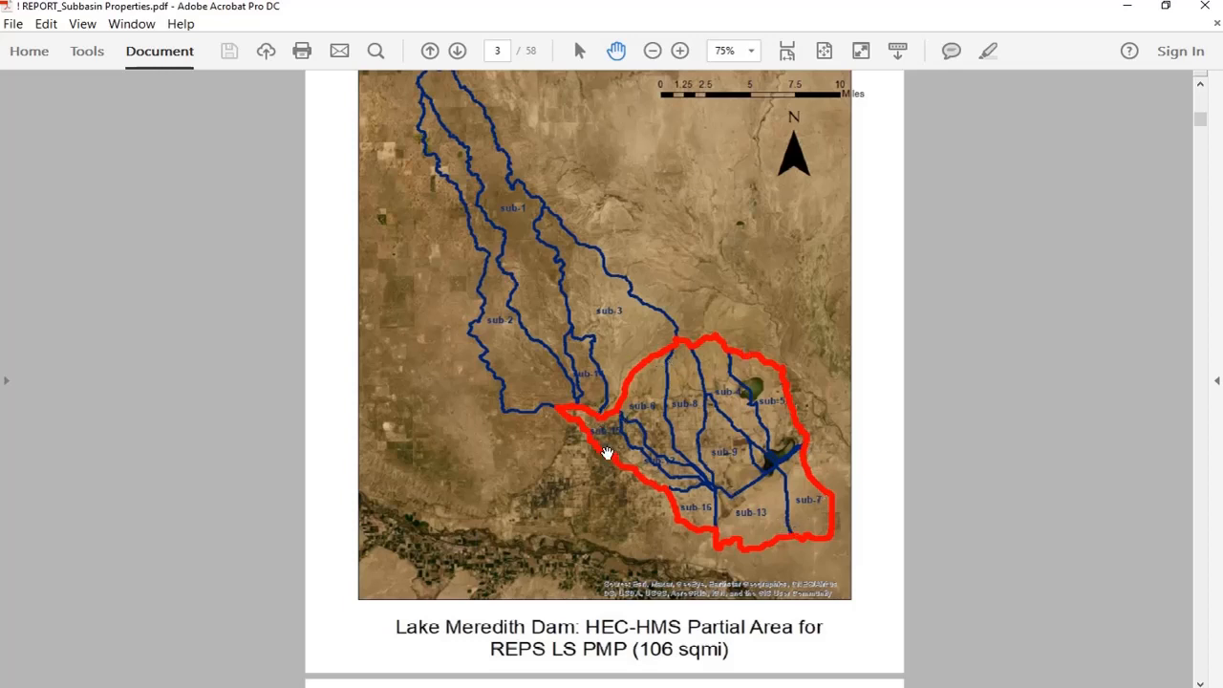
Switch to HEC-HMS and copy the PMP02hrLS meteorologic model under the name PMP06hrLS
left_click(1118, 10)
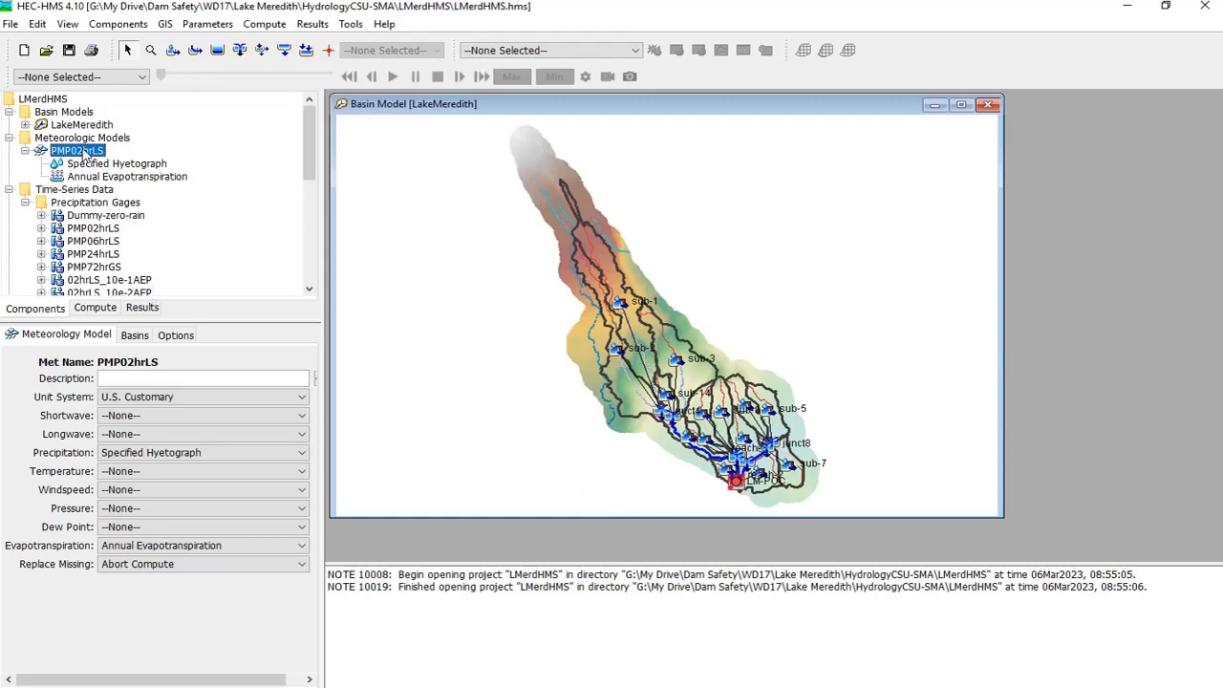
left_click(117, 164)
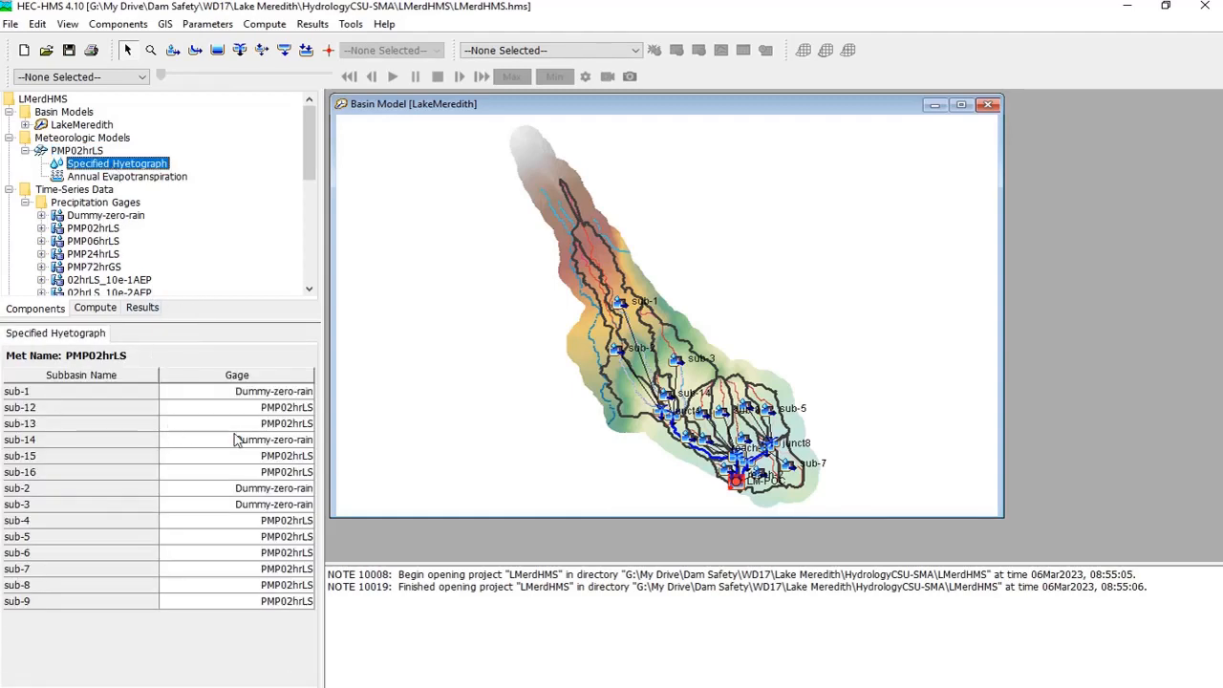
left_click(82, 151)
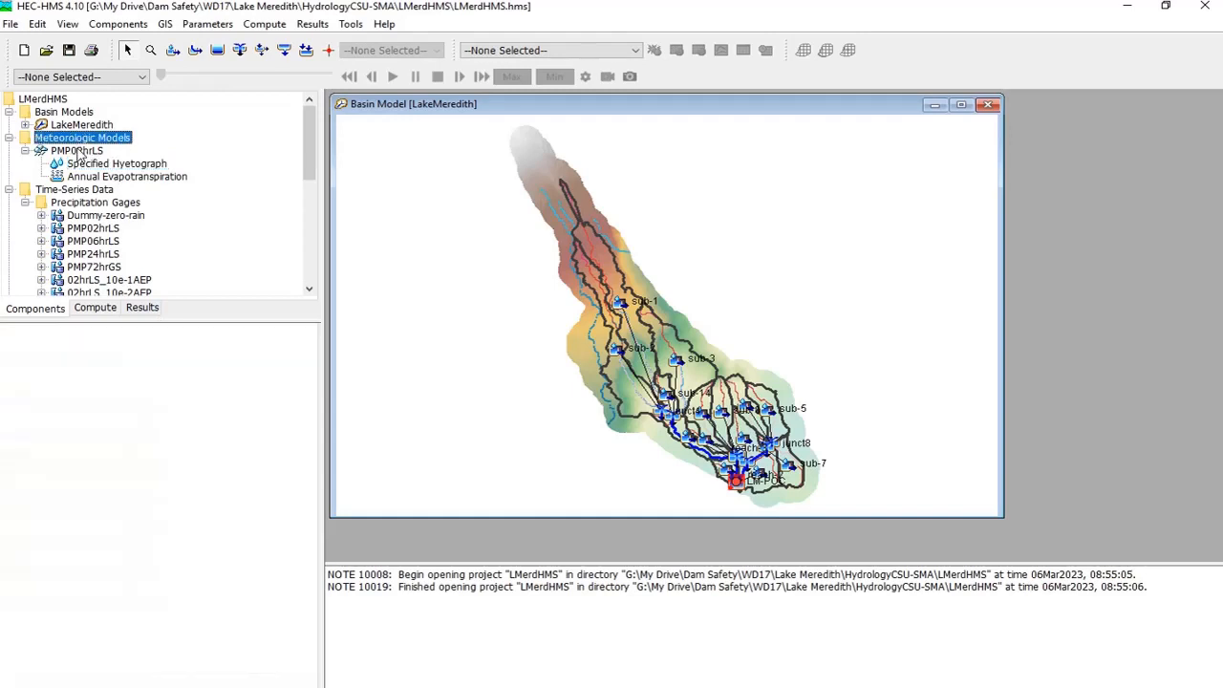
right_click(106, 151)
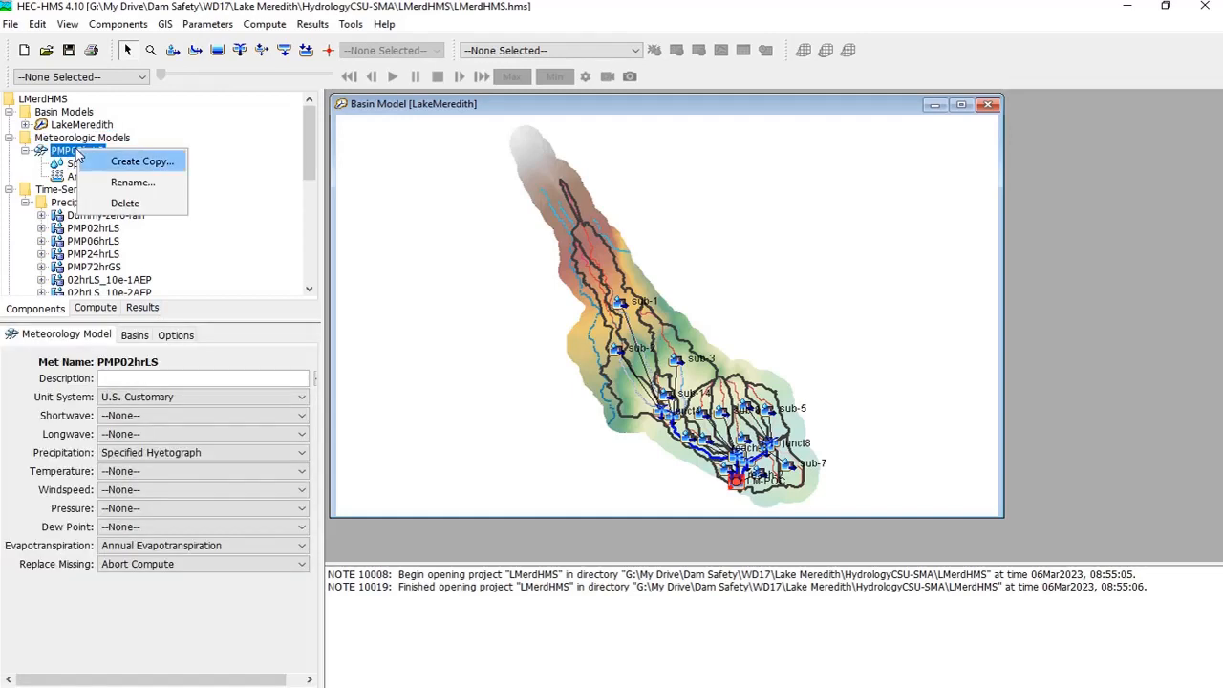
left_click(125, 163)
left_click(490, 330)
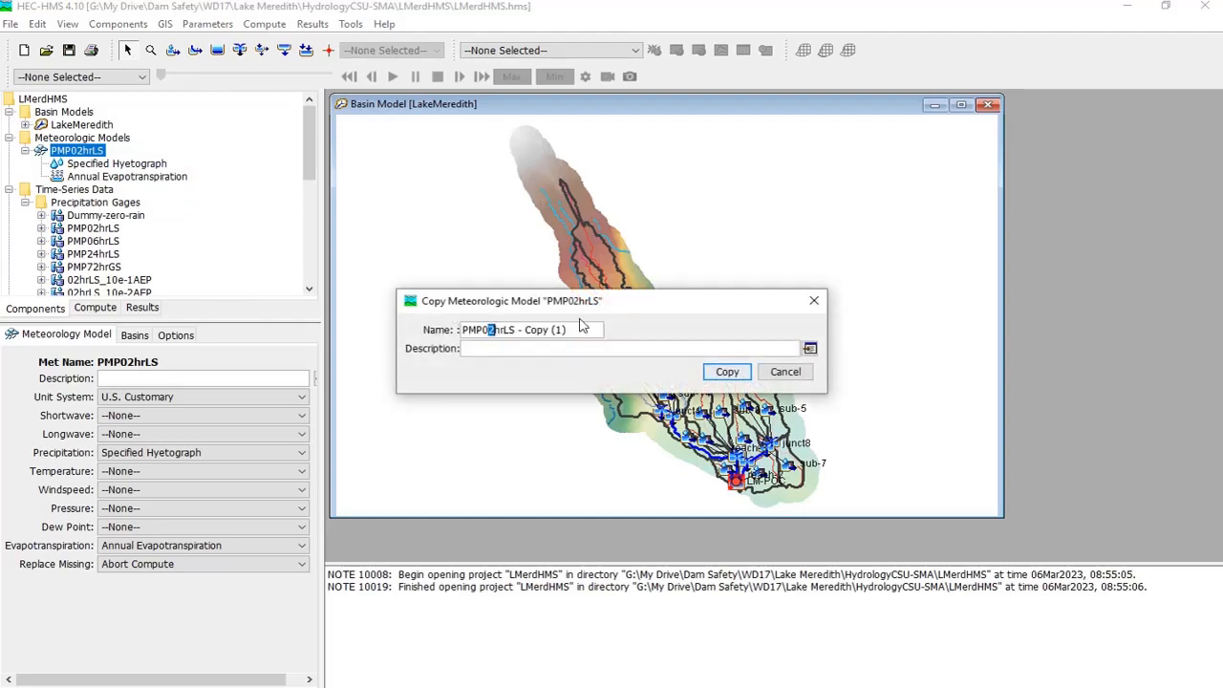
key("Delete")
type("6")
key("Right")
key("Right")
key("Delete")
key("Delete")
key("Delete")
key("Delete")
key("Delete")
key("Delete")
key("Delete")
key("Delete")
key("Delete")
key("Delete")
key("Delete")
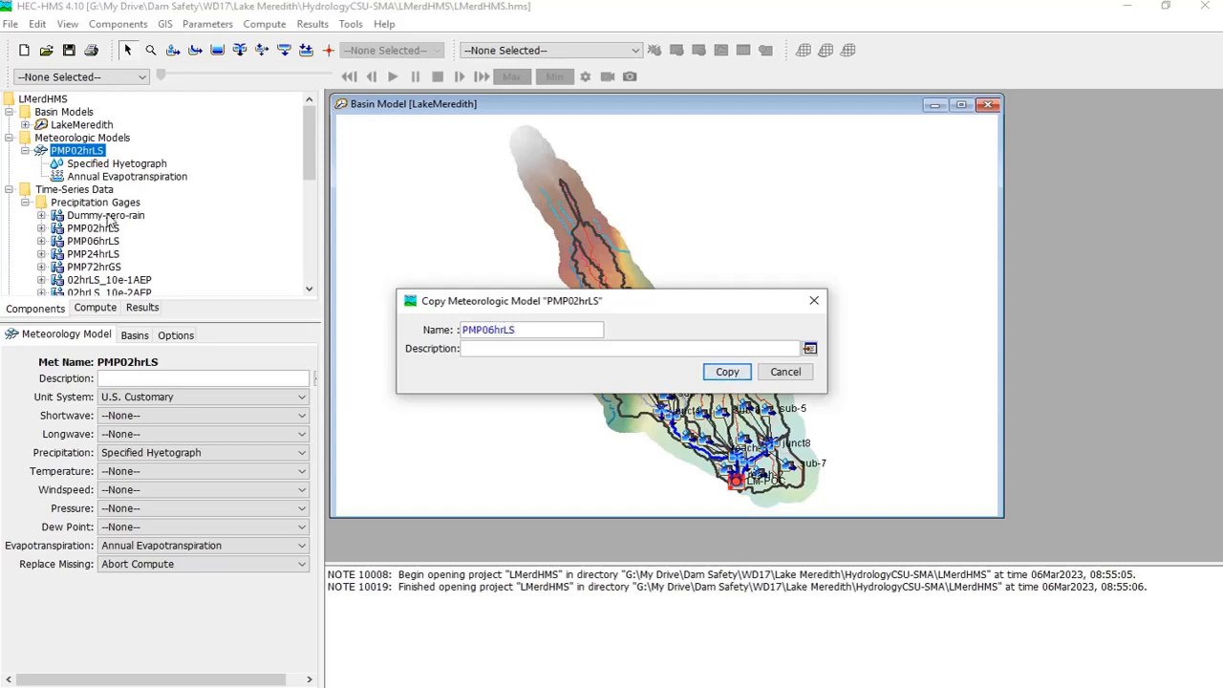
left_click(727, 372)
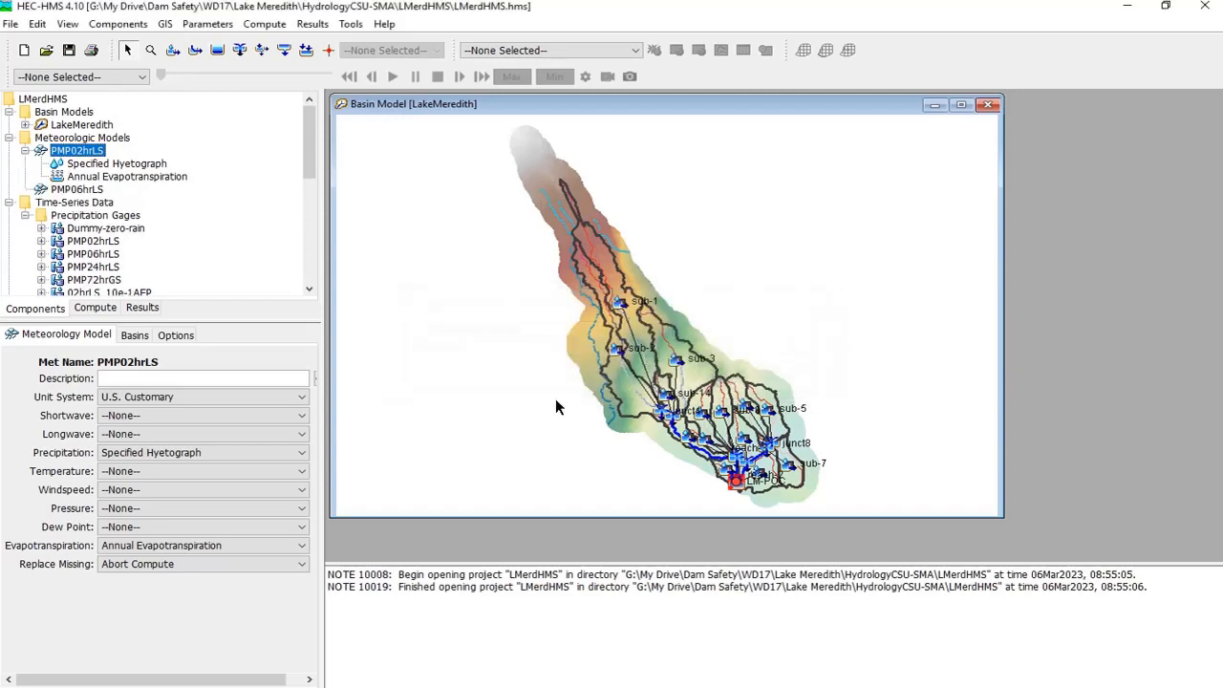
Expand the PMP06hrLS meteorologic model and check its sub-basins' annual evapotranspiration rates
double_click(78, 190)
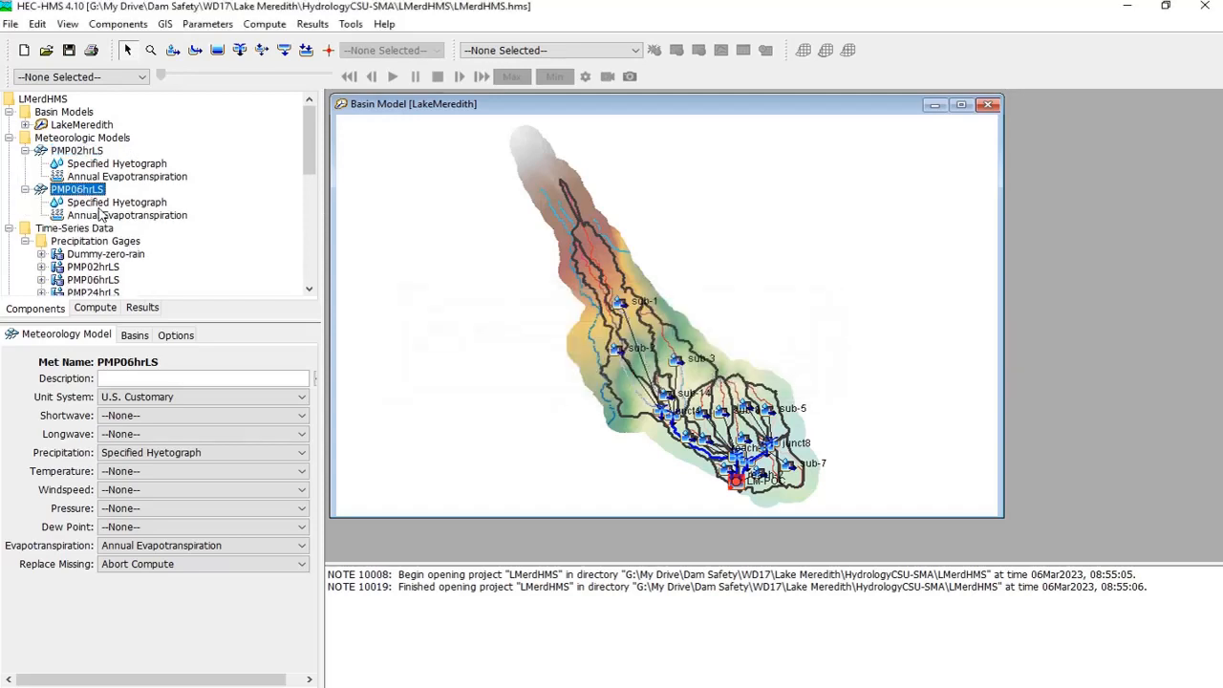
left_click(108, 215)
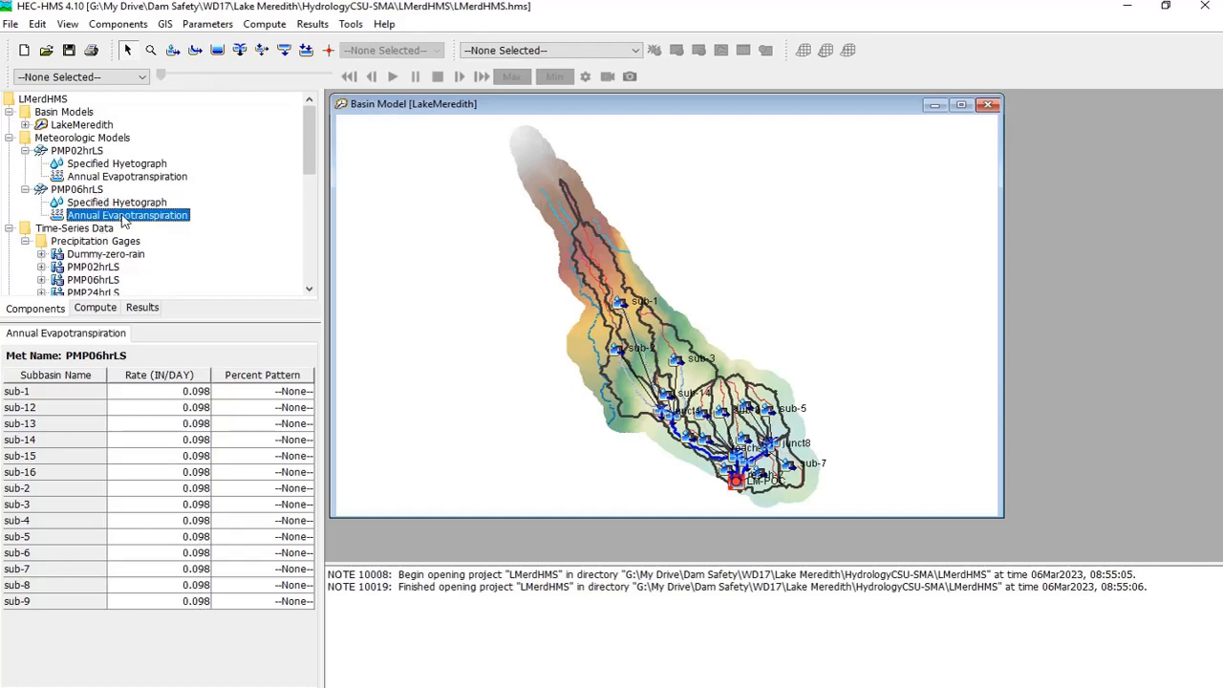
In the PMP06hrLS specified hyetograph, assign the PMP06hrLS gage to sub-12, sub-13, sub-15 and sub-16
left_click(115, 202)
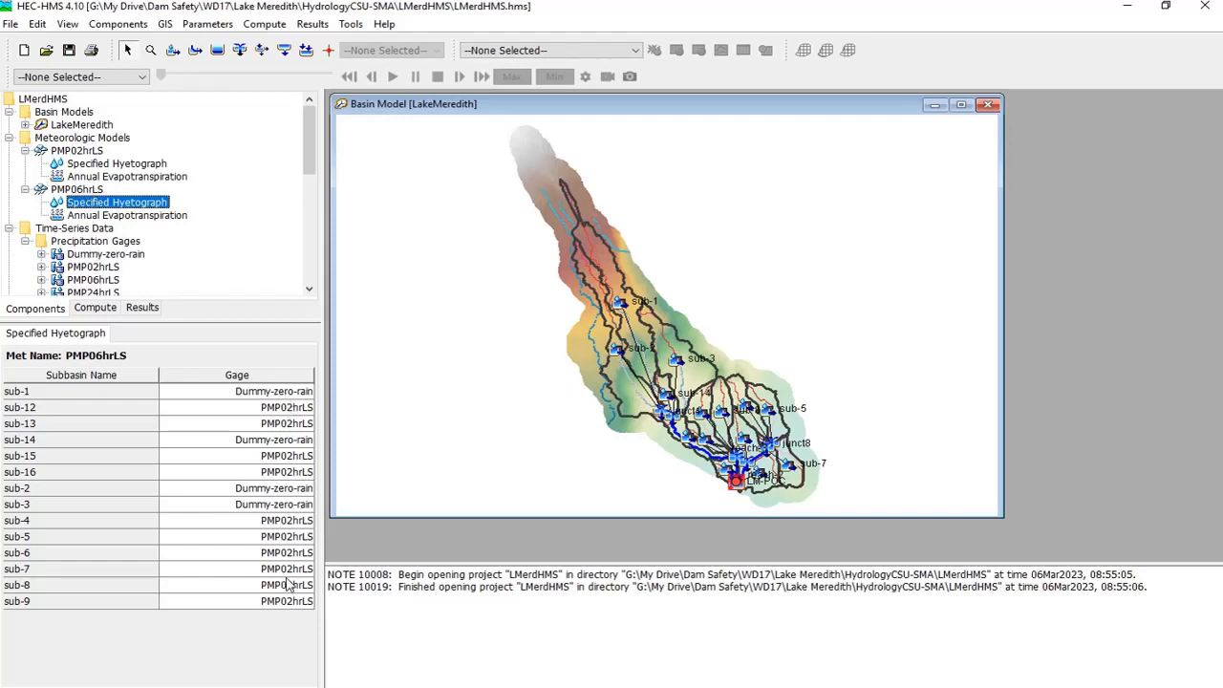
left_click(284, 409)
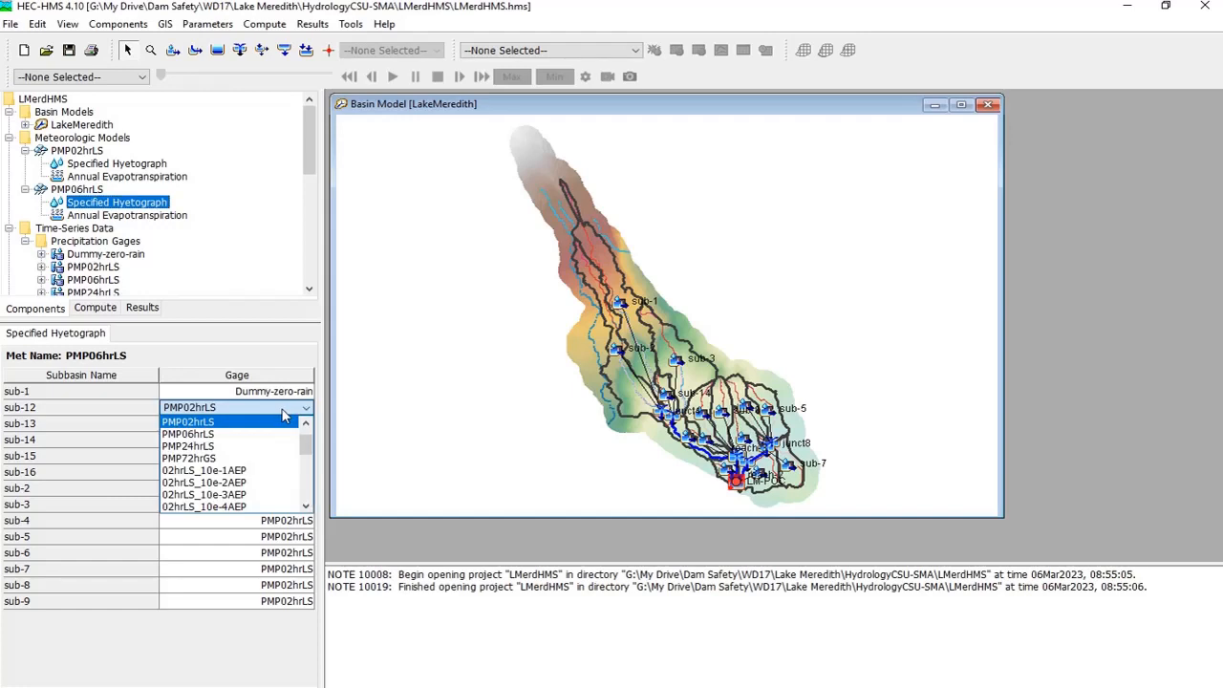
left_click(237, 435)
left_click(279, 426)
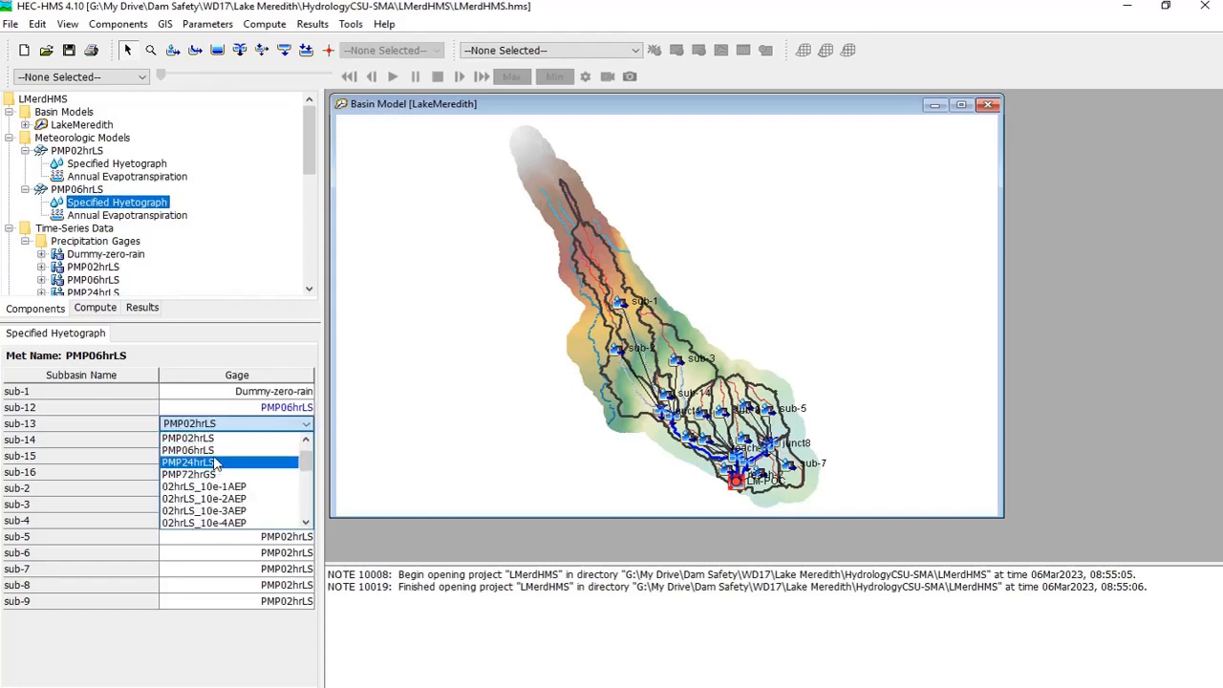
left_click(214, 450)
left_click(268, 456)
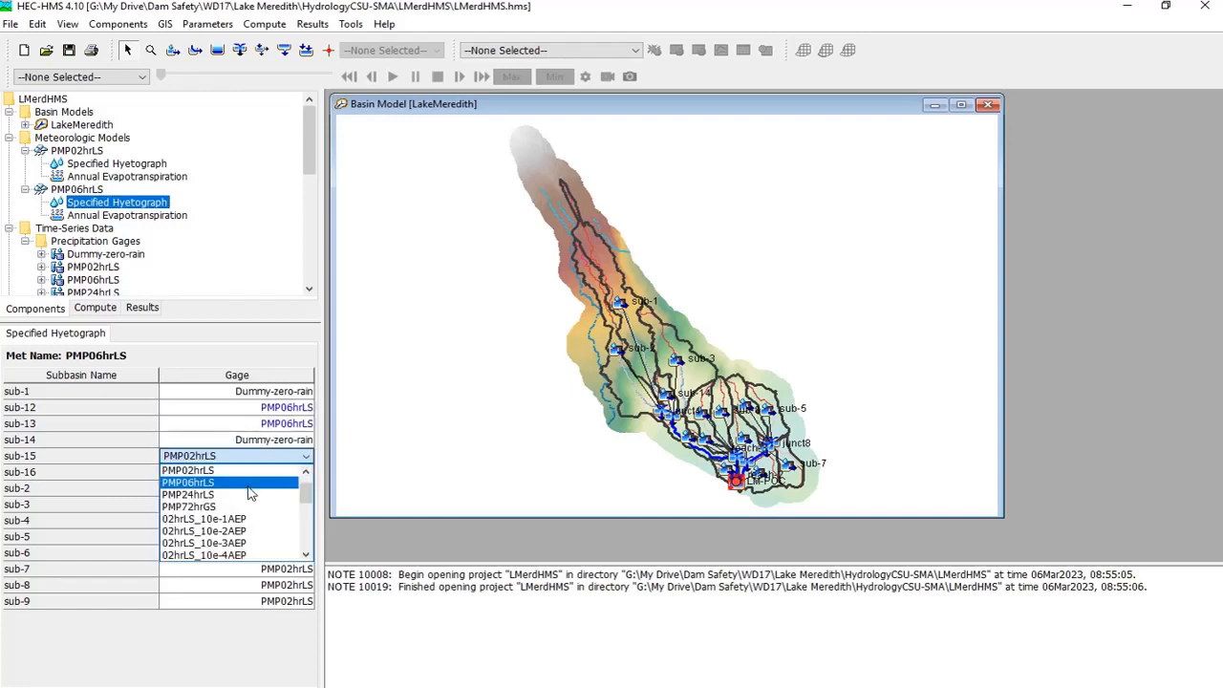
left_click(248, 485)
left_click(278, 471)
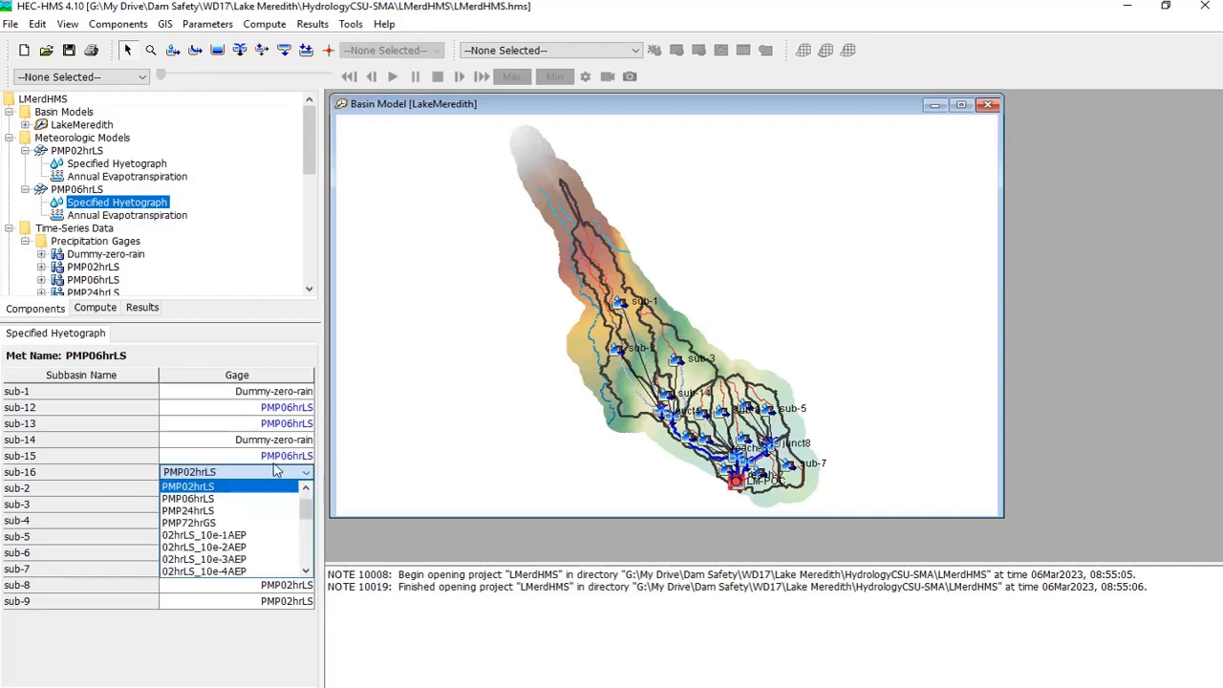
left_click(222, 501)
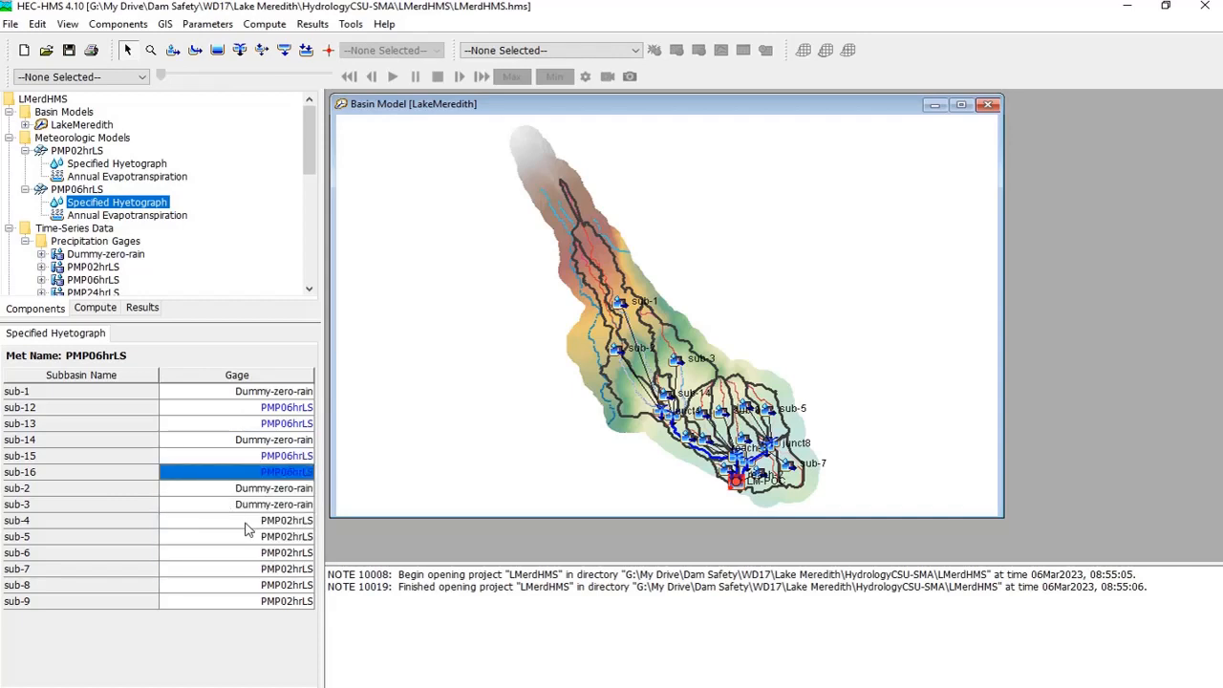
Assign the PMP06hrLS gage to sub-4 through sub-9 in the PMP06hrLS specified hyetograph
left_click(245, 522)
left_click(220, 550)
left_click(230, 537)
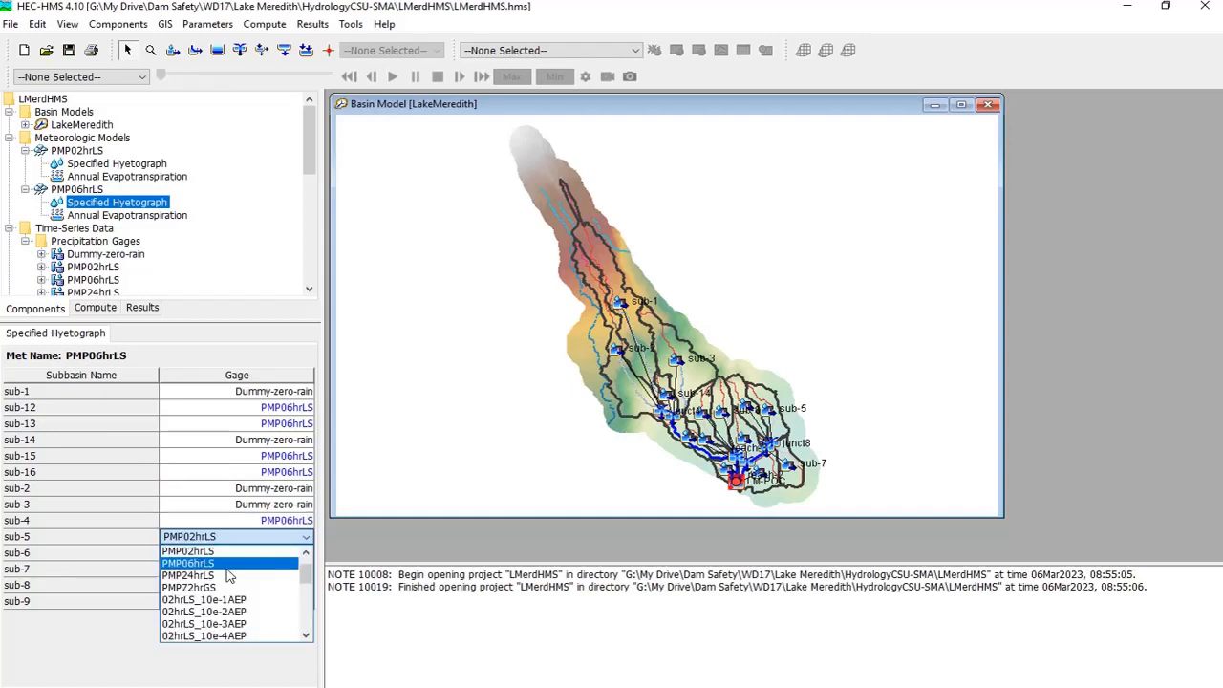
left_click(228, 564)
left_click(250, 555)
left_click(250, 580)
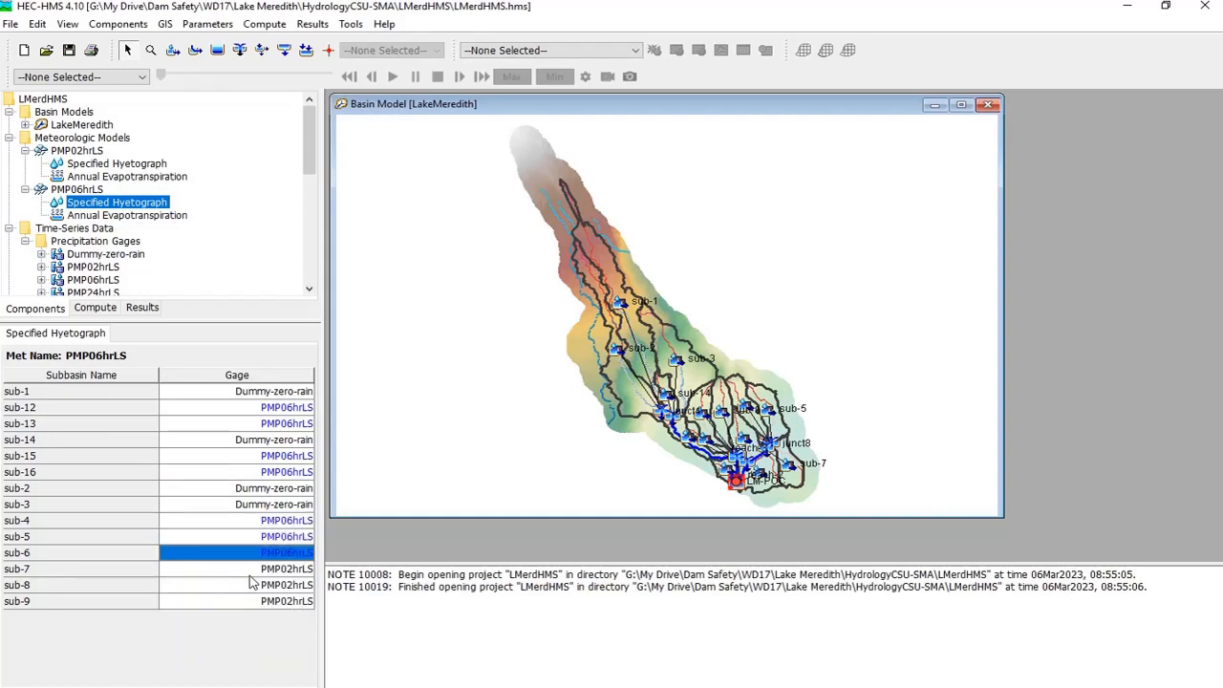
left_click(251, 571)
left_click(253, 587)
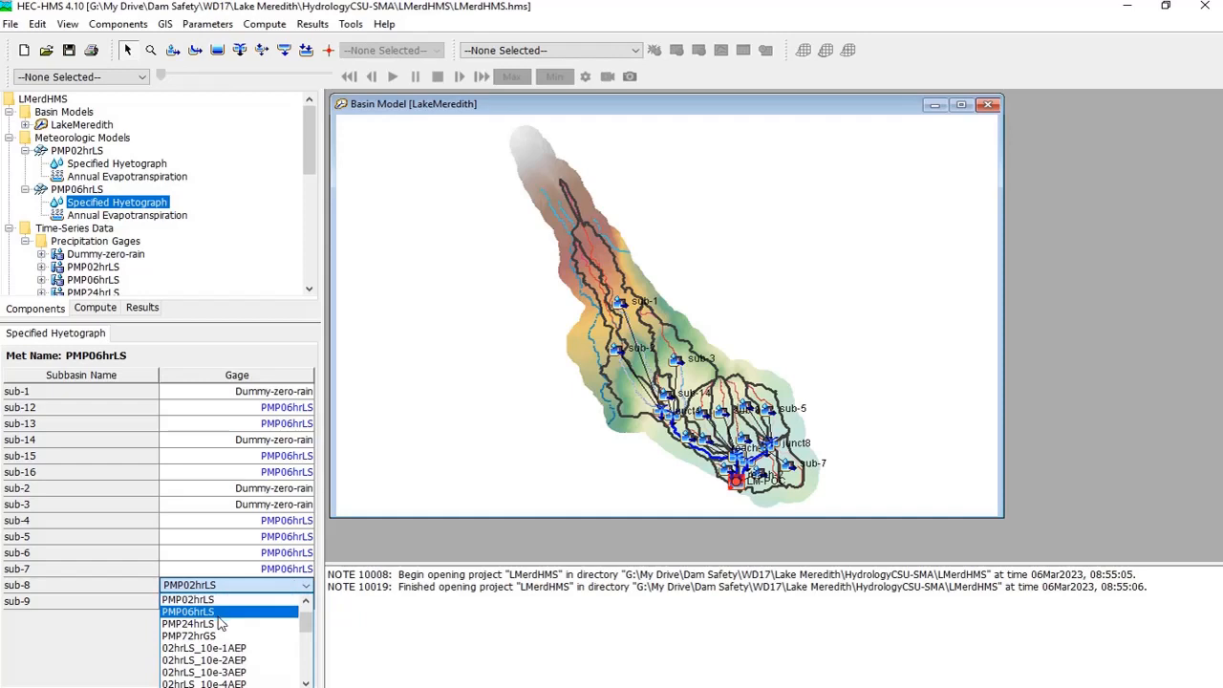
left_click(244, 599)
left_click(239, 601)
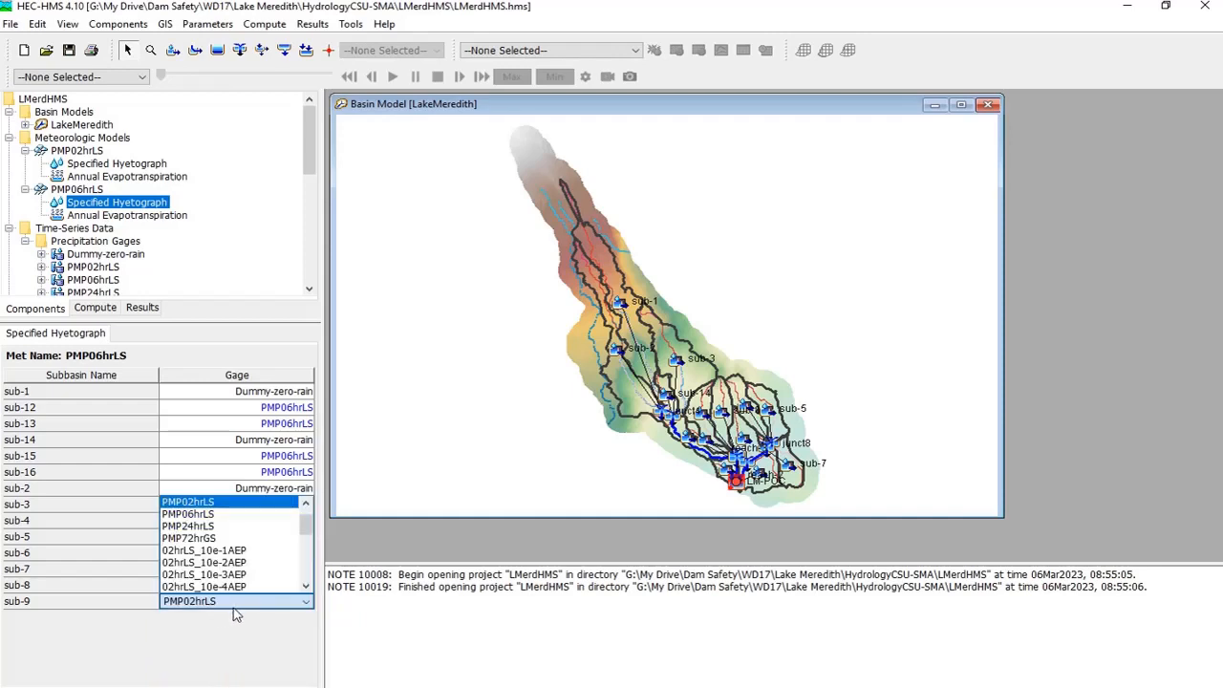
left_click(210, 516)
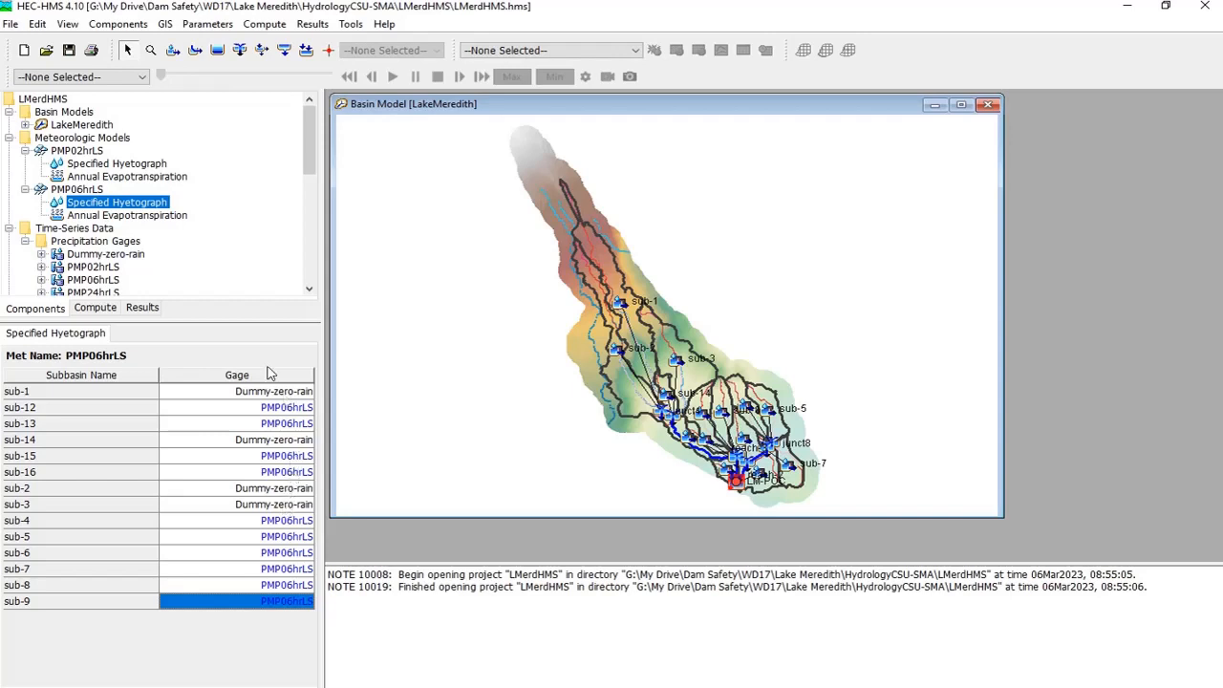
Copy the PMP06hrLS meteorologic model under the name PMP24hrLS
right_click(85, 191)
left_click(139, 202)
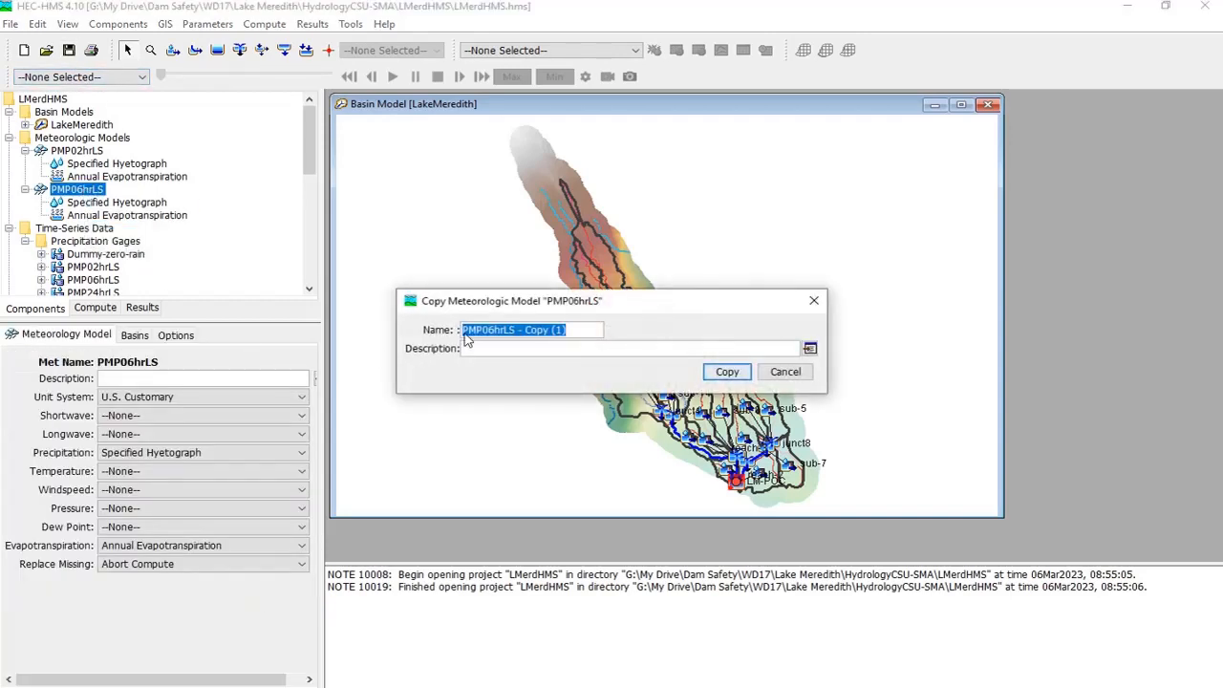
left_click_drag(494, 330, 594, 329)
type("24")
key("BackSpace")
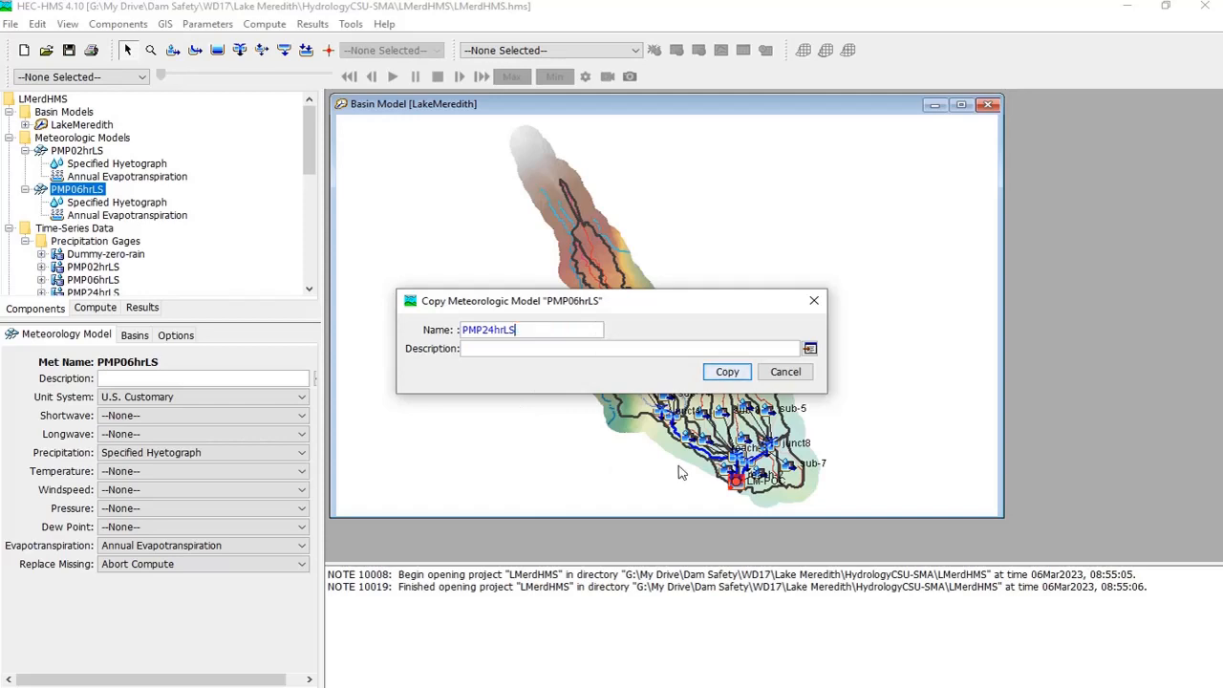
left_click(729, 372)
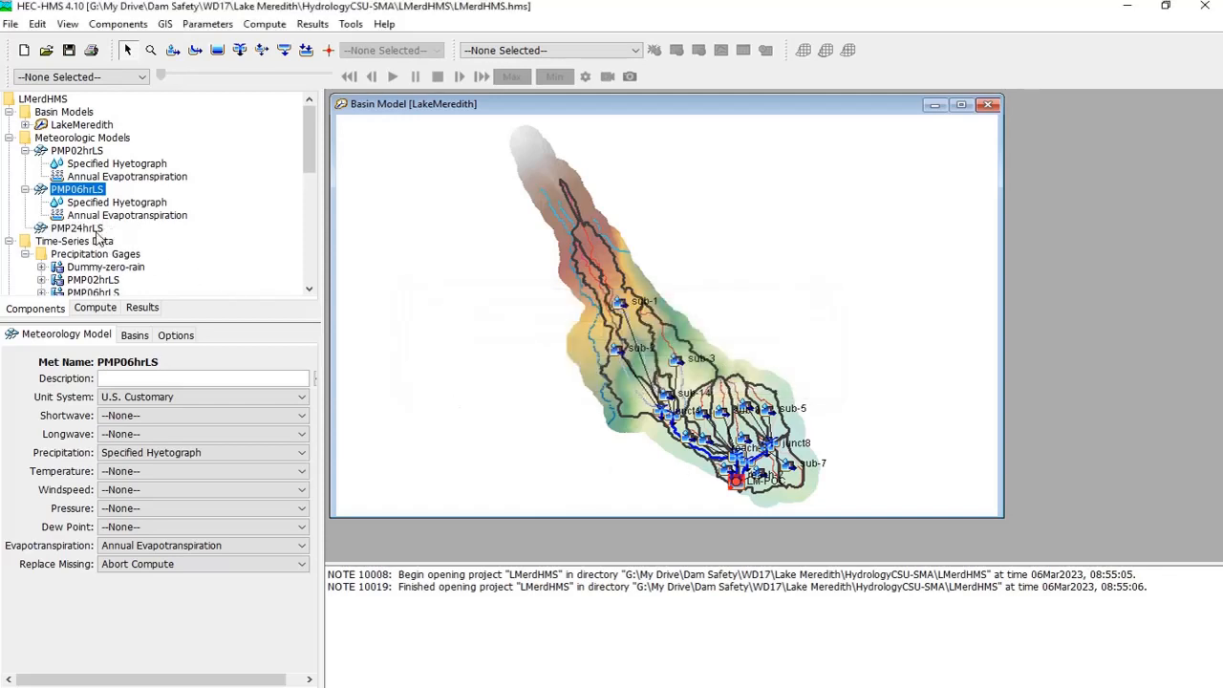
Check PMP24hrLS's evapotranspiration rates and assign the PMP24hrLS gage to sub-12, sub-13, sub-15 and sub-16 in its specified hyetograph
left_click(107, 253)
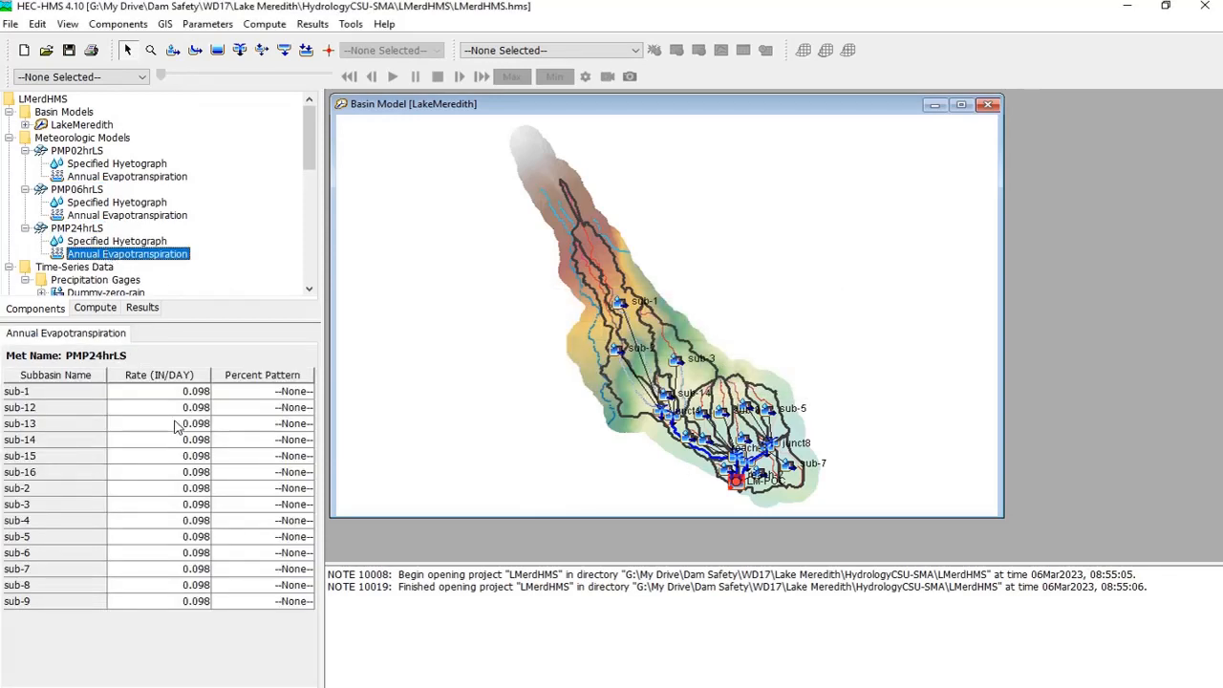
left_click(139, 246)
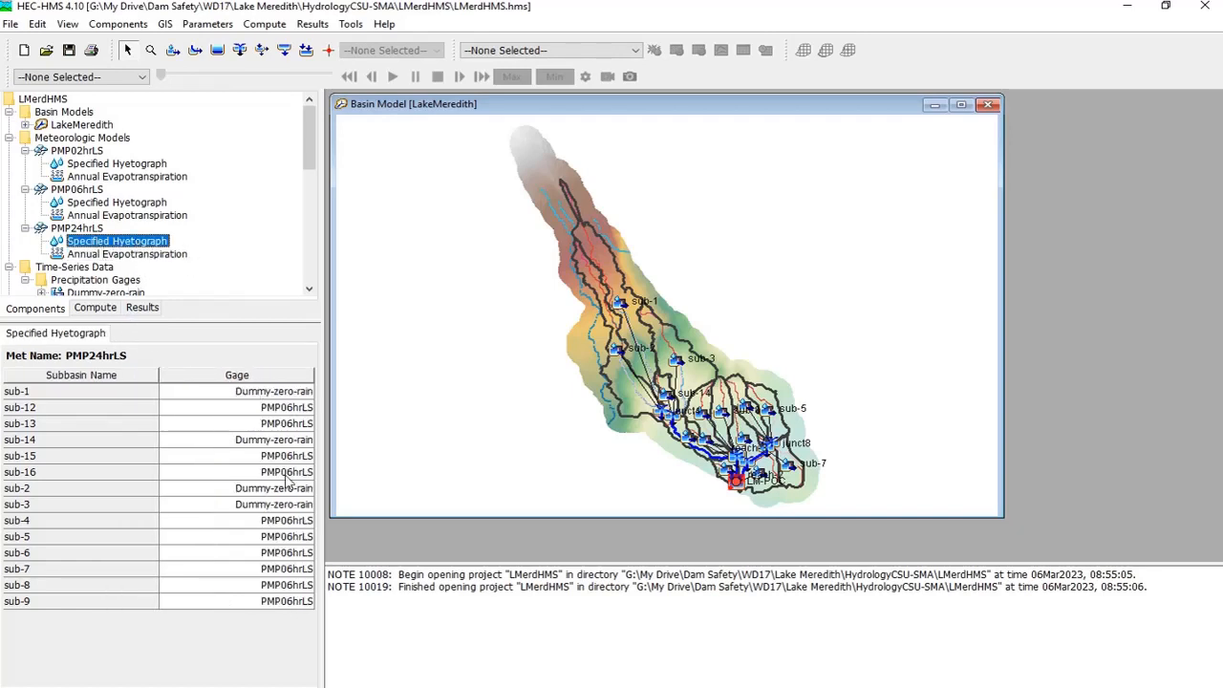
left_click(276, 411)
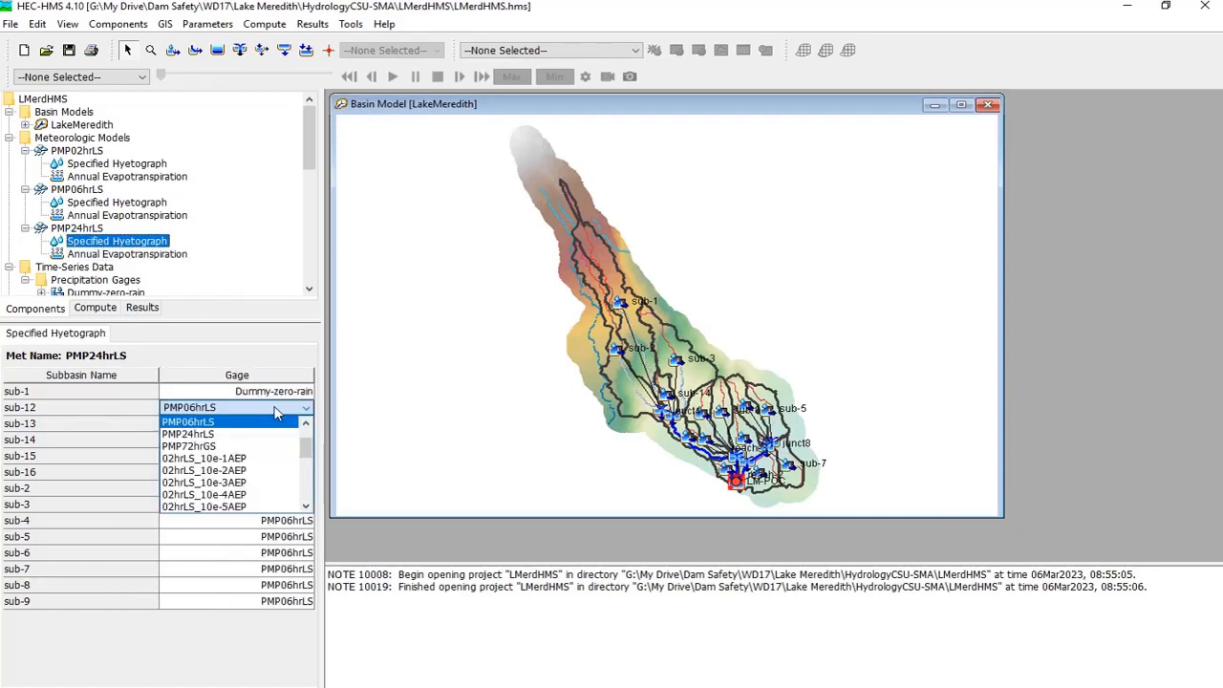
left_click(188, 435)
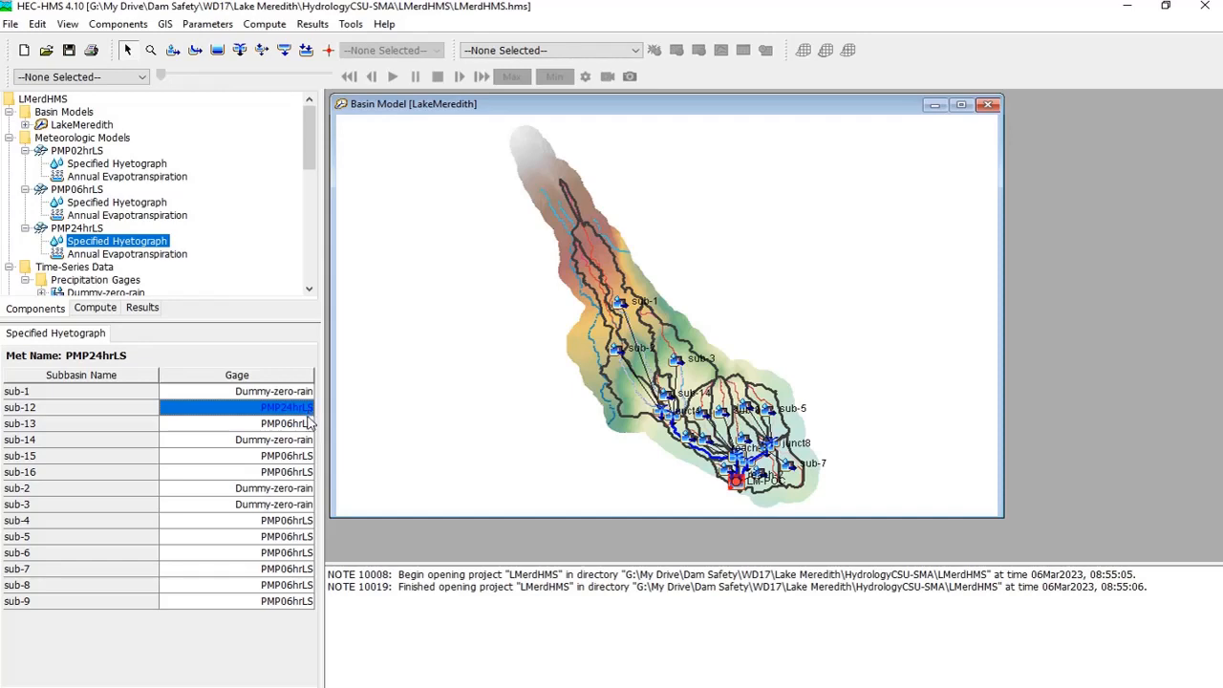
left_click(309, 422)
left_click(227, 451)
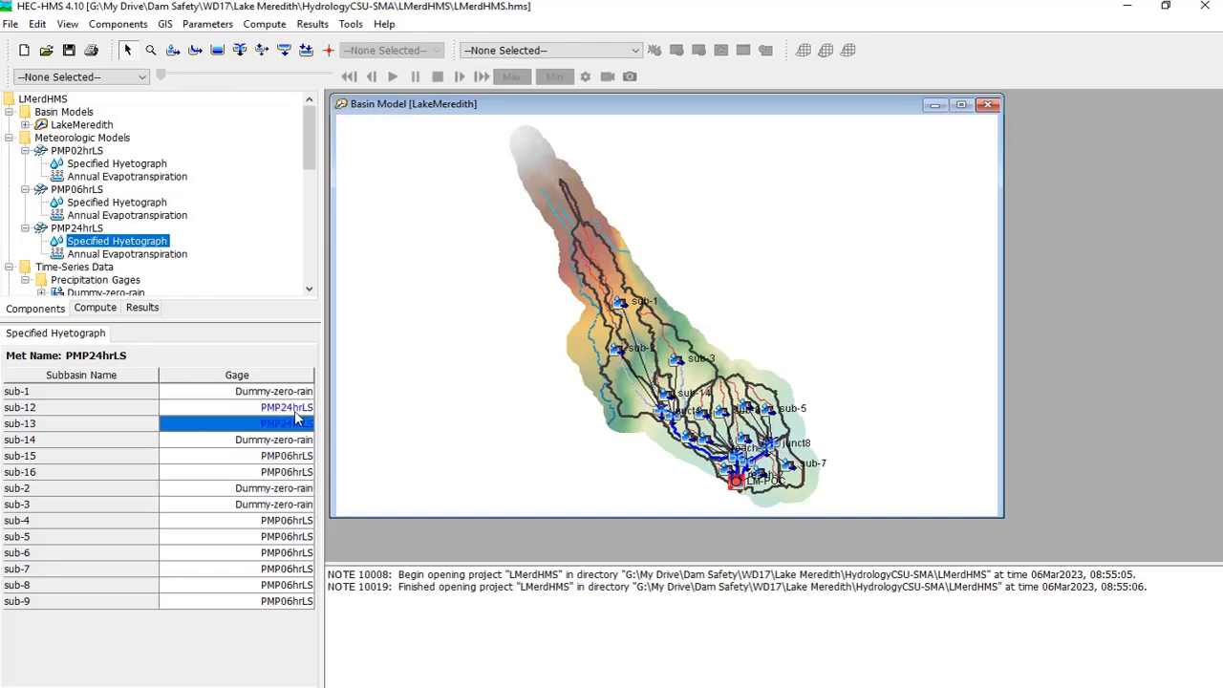
left_click(268, 456)
left_click(228, 485)
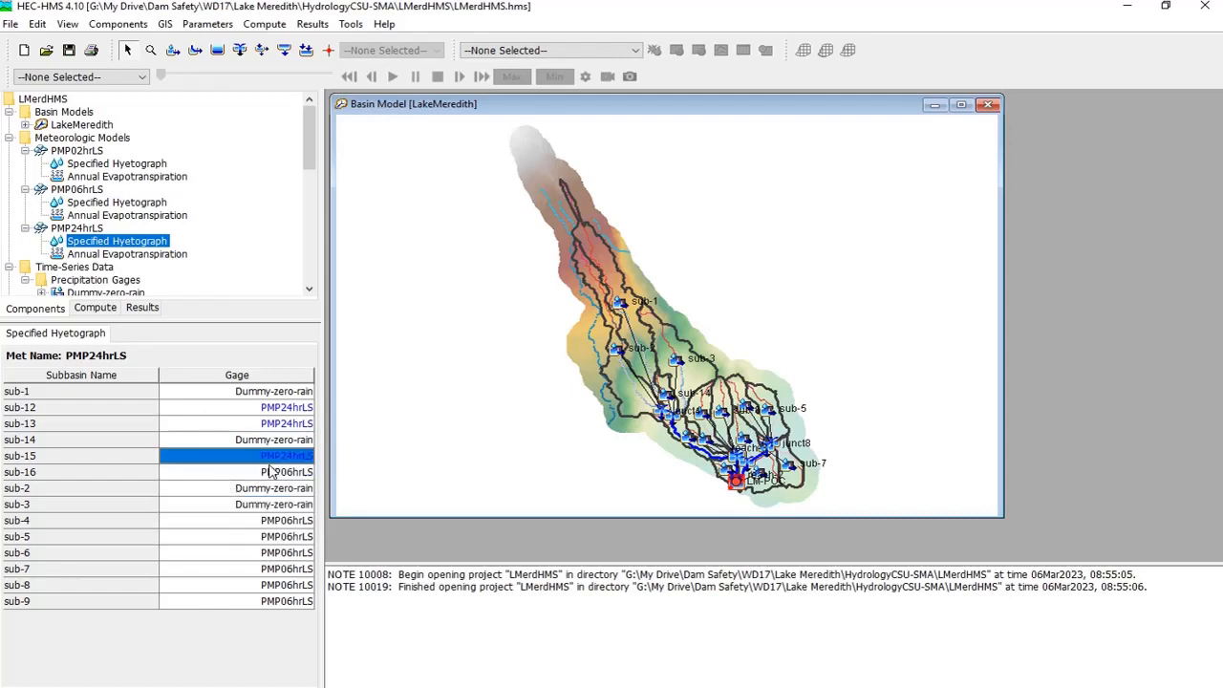
left_click(271, 470)
left_click(228, 502)
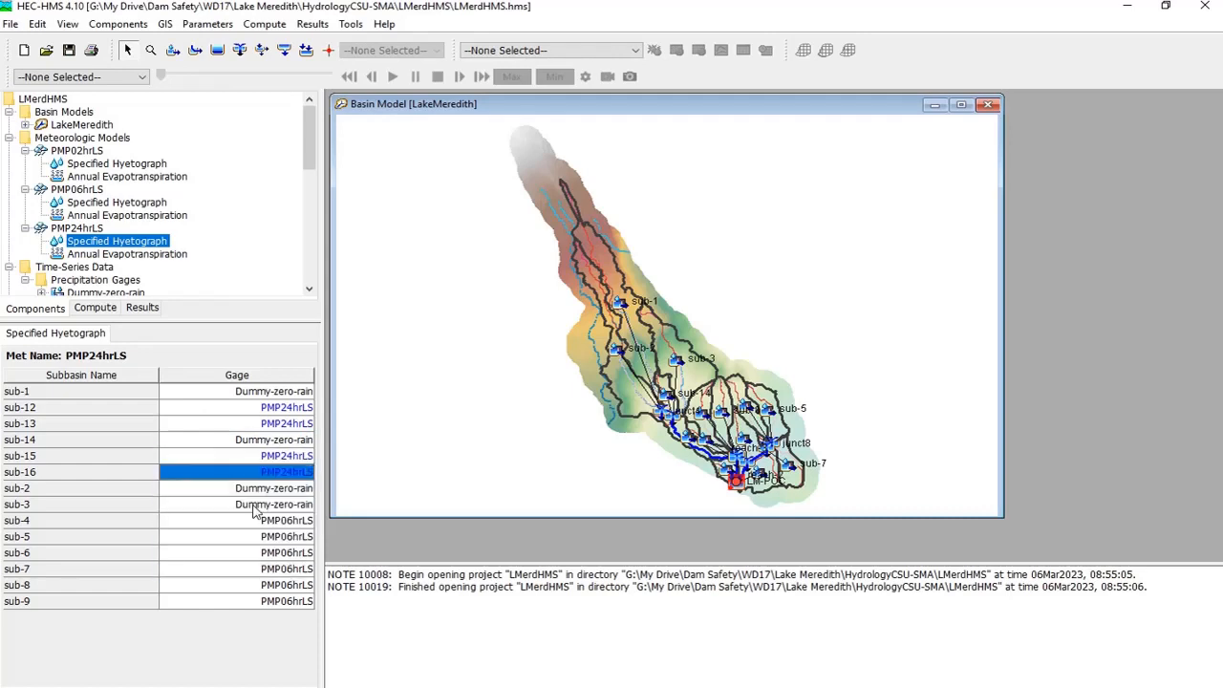
Assign the PMP24hrLS gage to sub-4 through sub-9 in the PMP24hrLS specified hyetograph and save the project
left_click(265, 521)
left_click(215, 552)
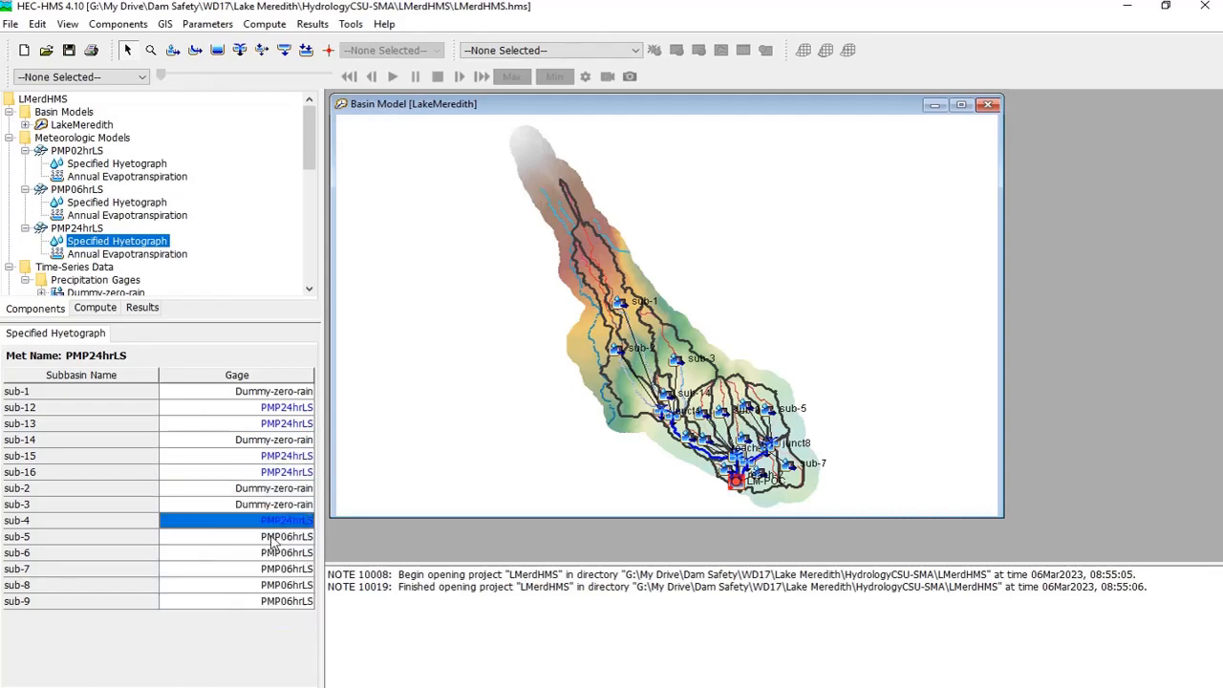
left_click(273, 537)
left_click(234, 568)
left_click(277, 554)
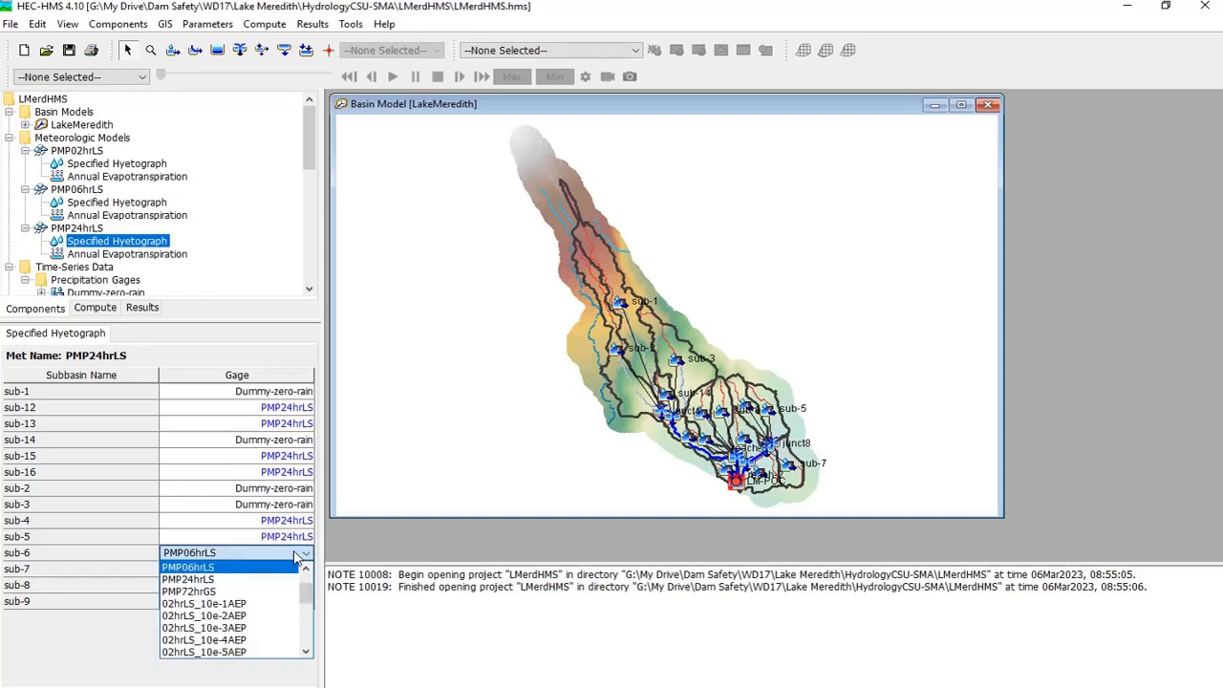
left_click(223, 579)
left_click(287, 569)
left_click(255, 595)
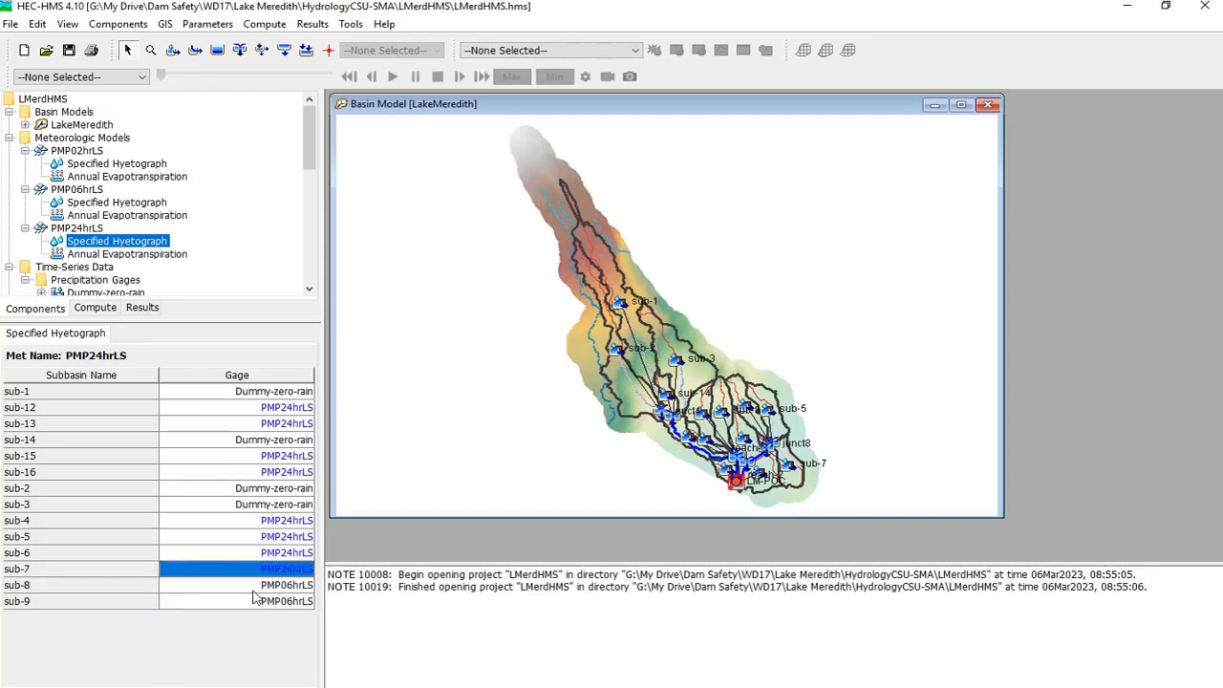
left_click(249, 585)
left_click(224, 612)
left_click(273, 602)
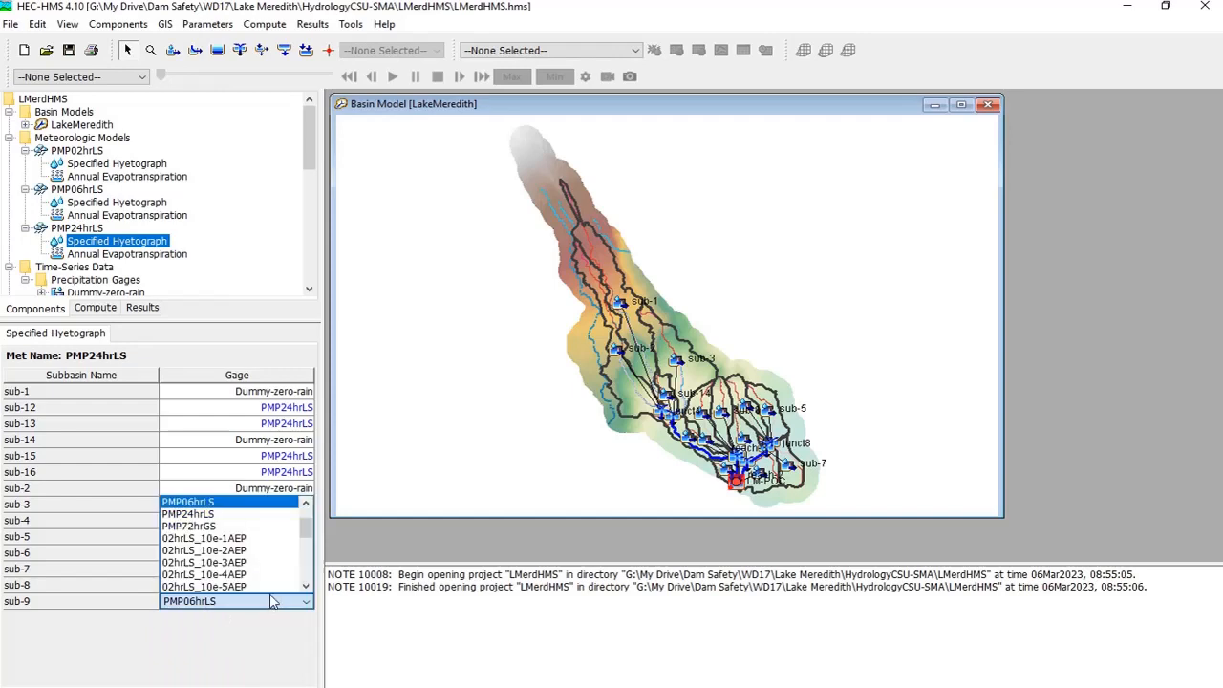
left_click(220, 514)
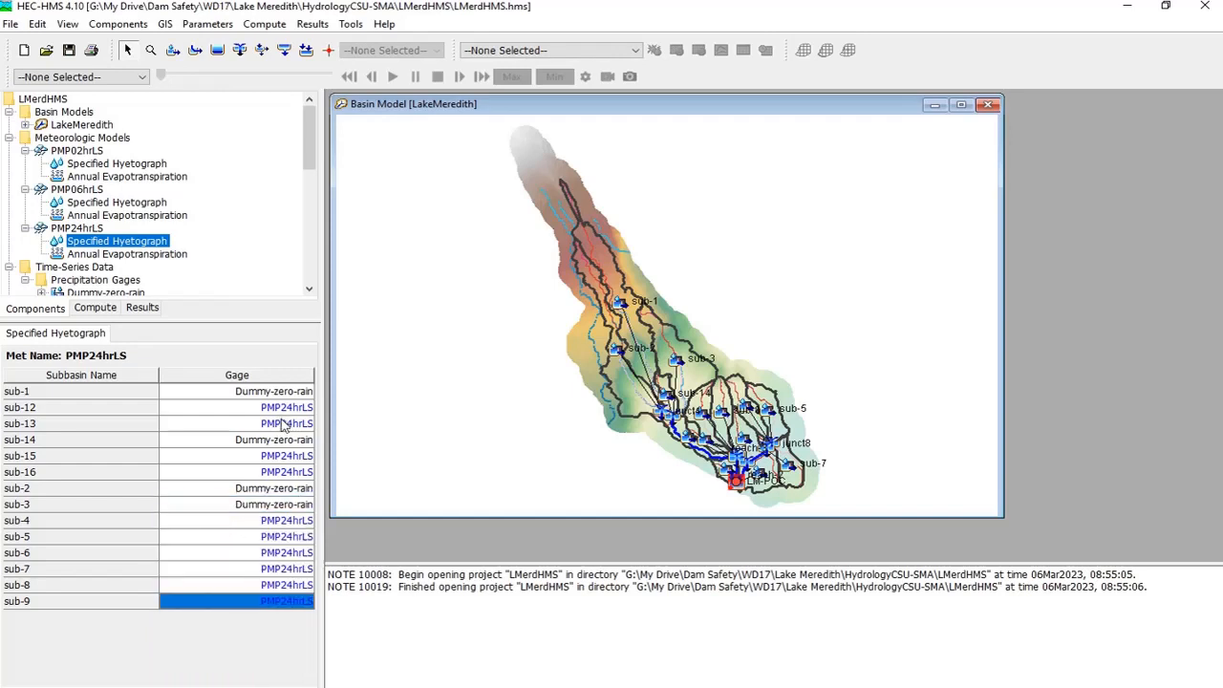
left_click(67, 51)
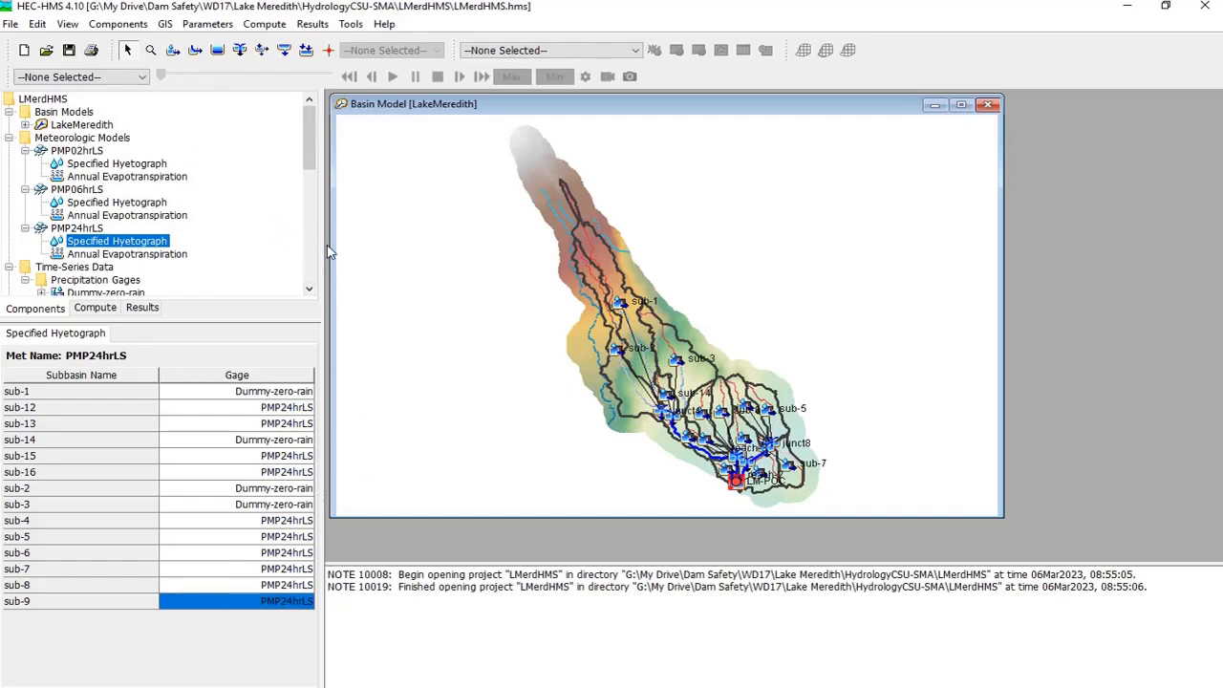
left_click(128, 50)
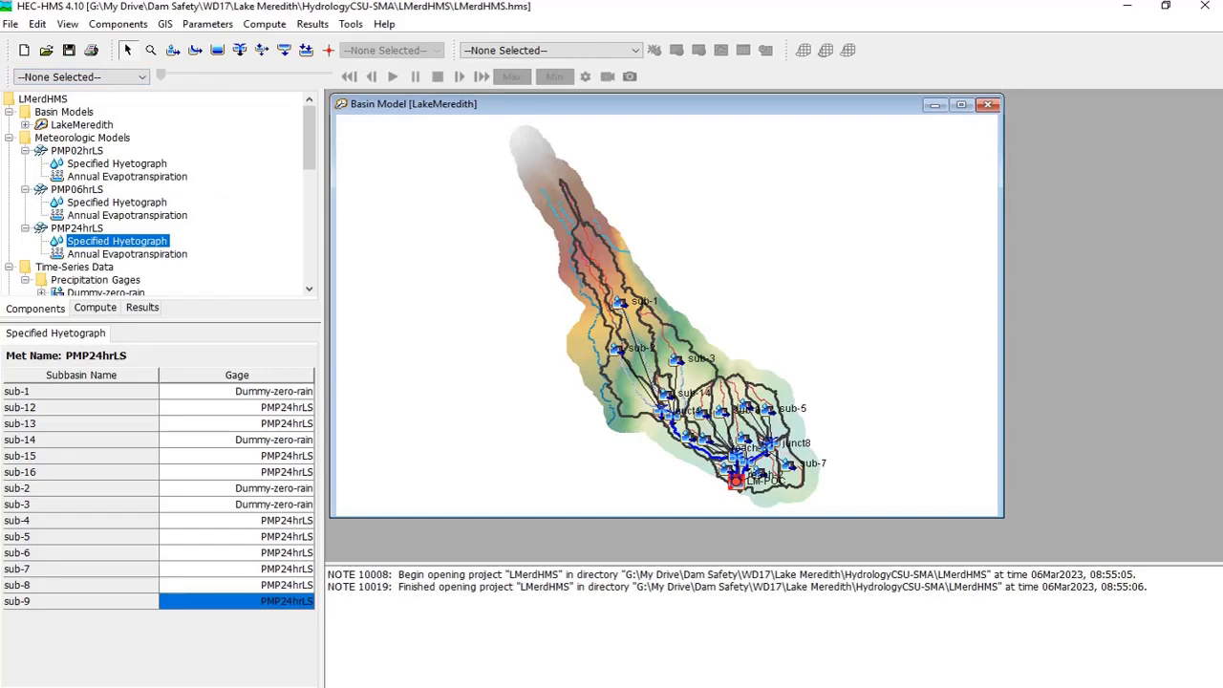
Switch to the Subbasin Properties PDF and examine the partial area map for the REPS MetPortal 2hr LS PF and the stream reaches map
left_click(363, 626)
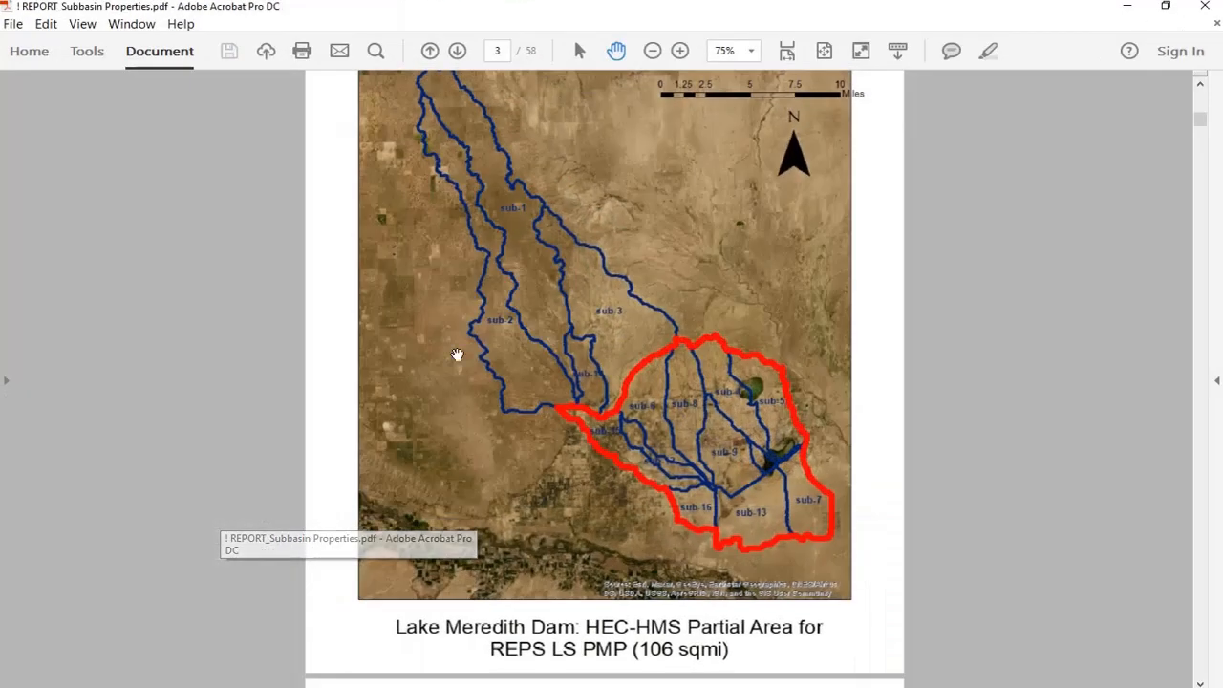
scroll(760, 495, "down", 2, "ctrl")
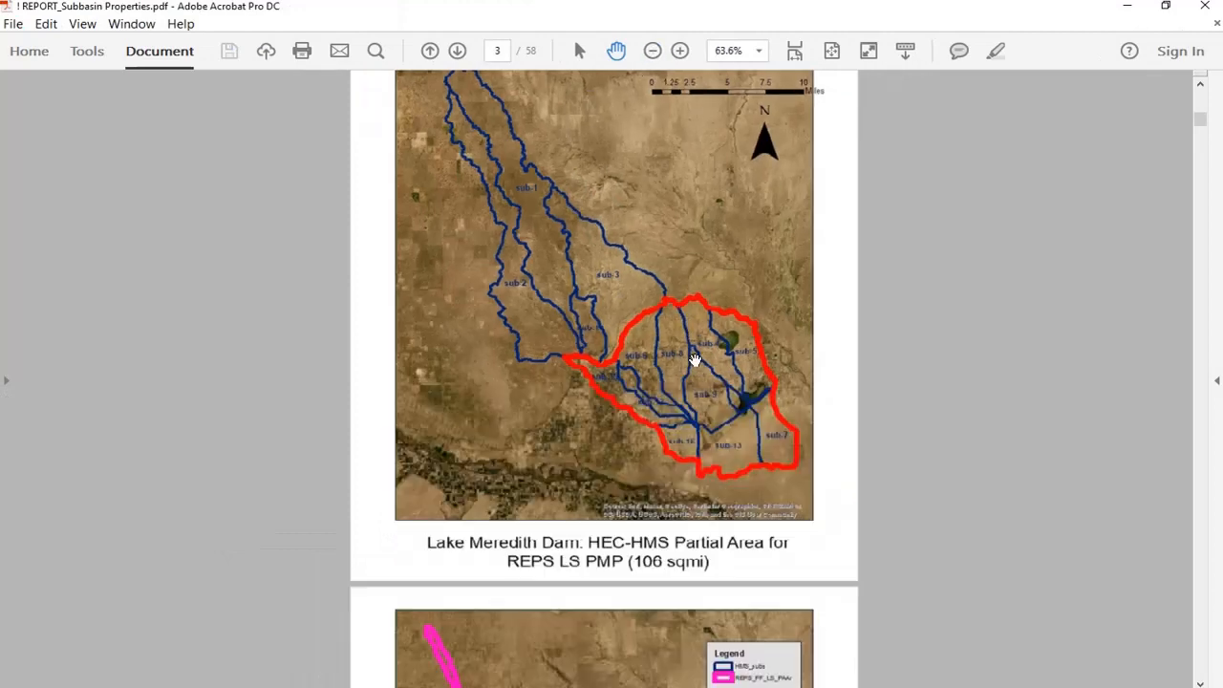
scroll(739, 490, "down", 5)
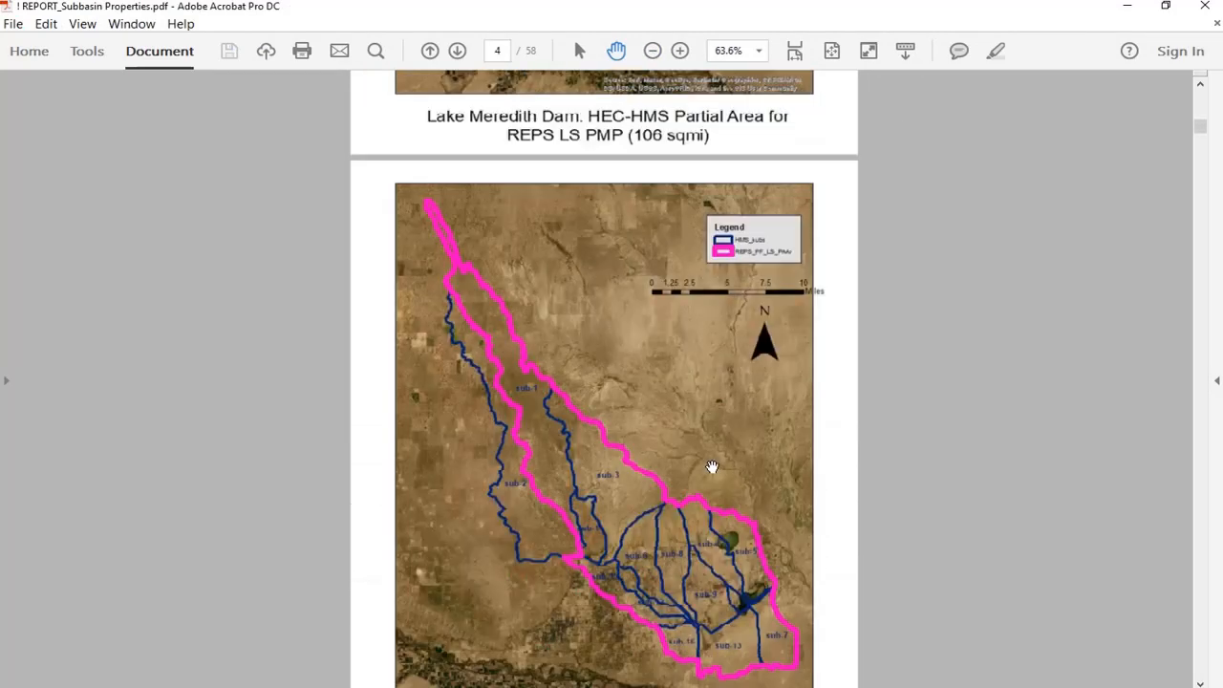
scroll(710, 465, "down", 1)
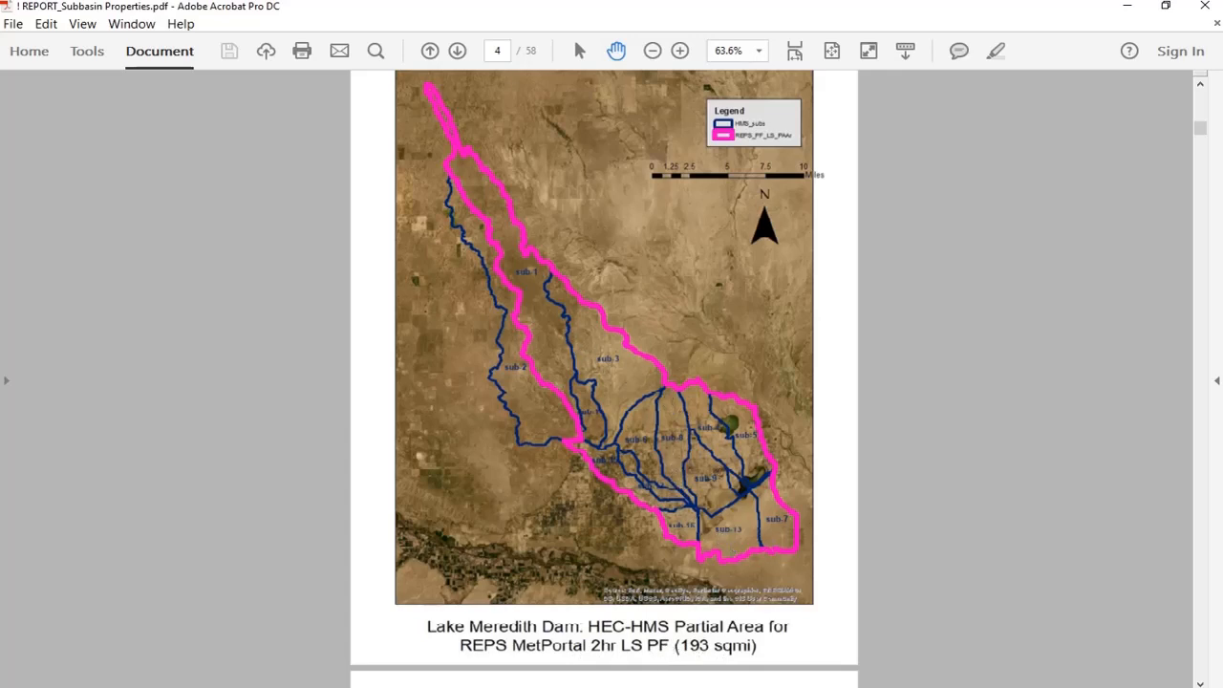
scroll(712, 659, "down", 3)
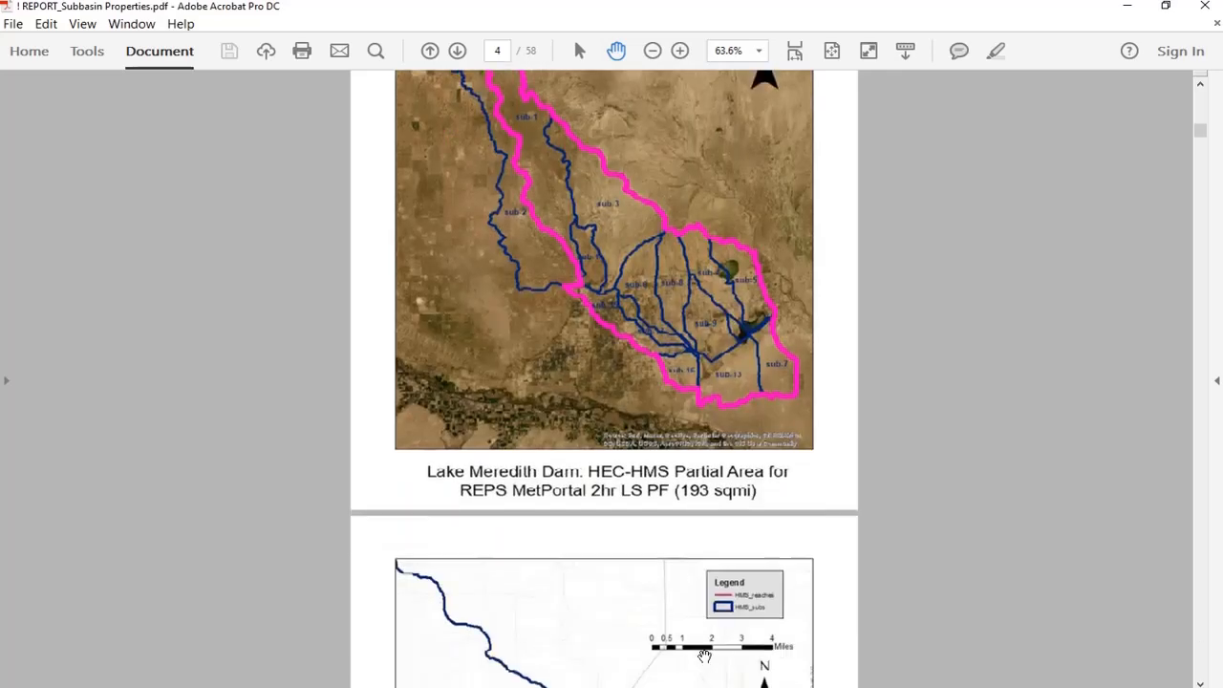
scroll(705, 657, "down", 9)
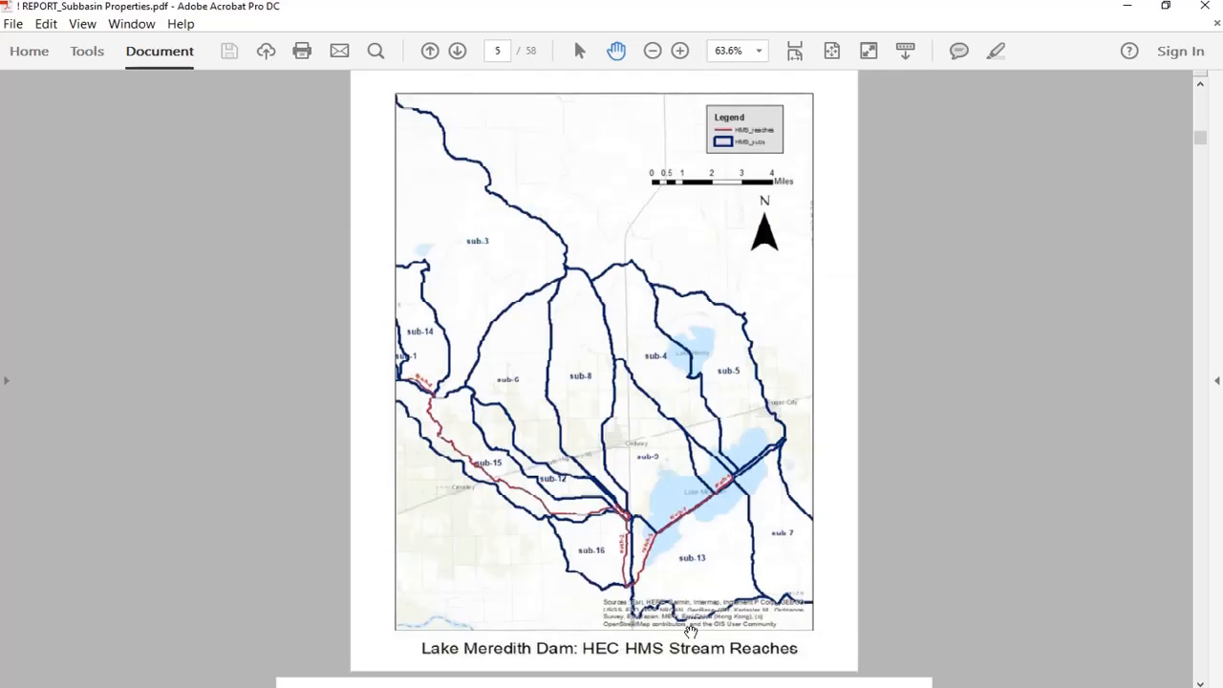
scroll(691, 631, "up", 12)
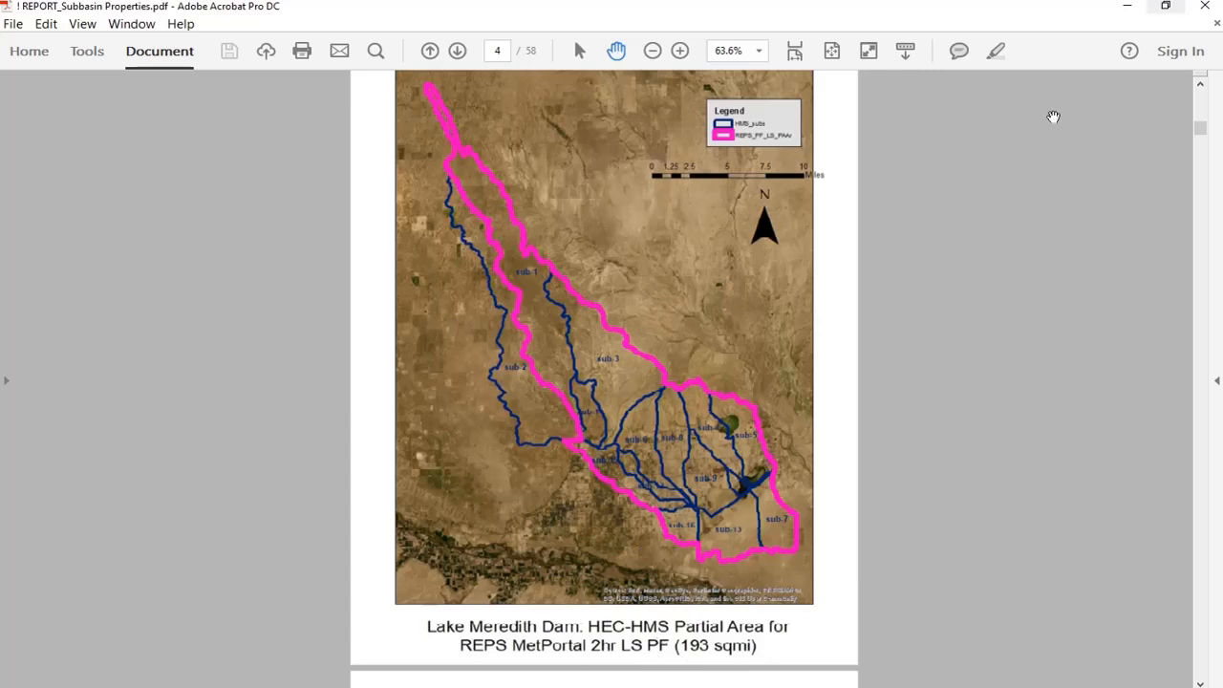
Return to HEC-HMS and create a new meteorologic model named 2hrLS_10e-1AEP
left_click(1128, 12)
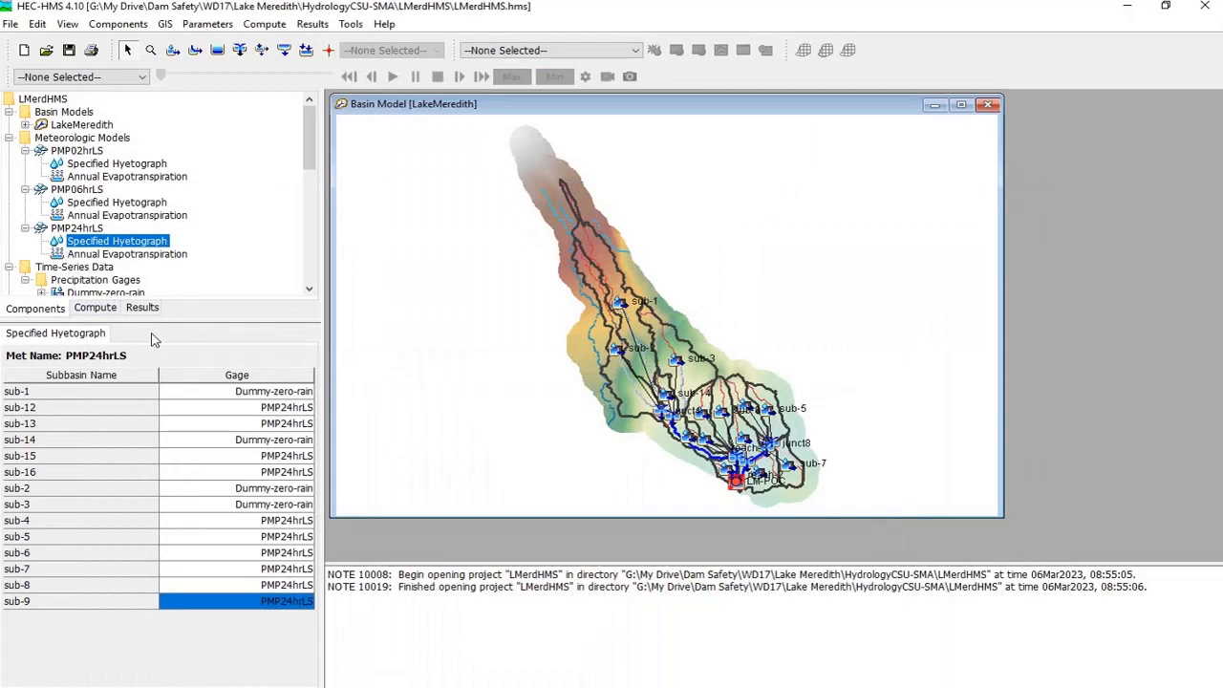
right_click(80, 153)
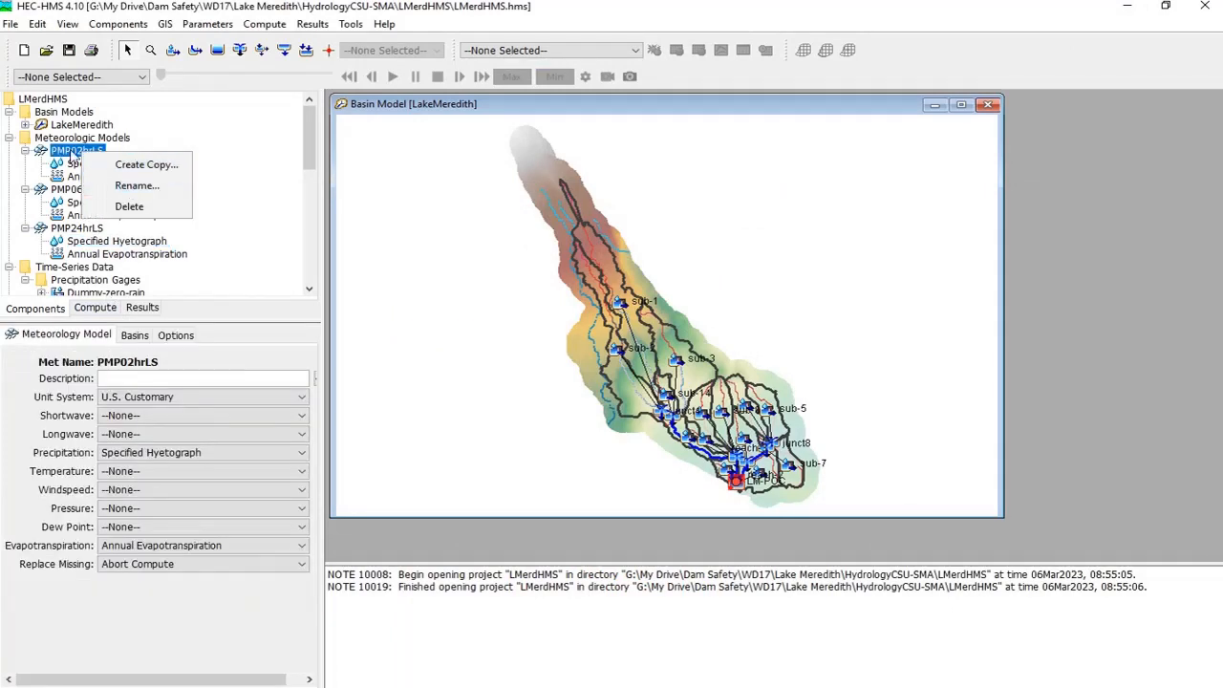
left_click(129, 23)
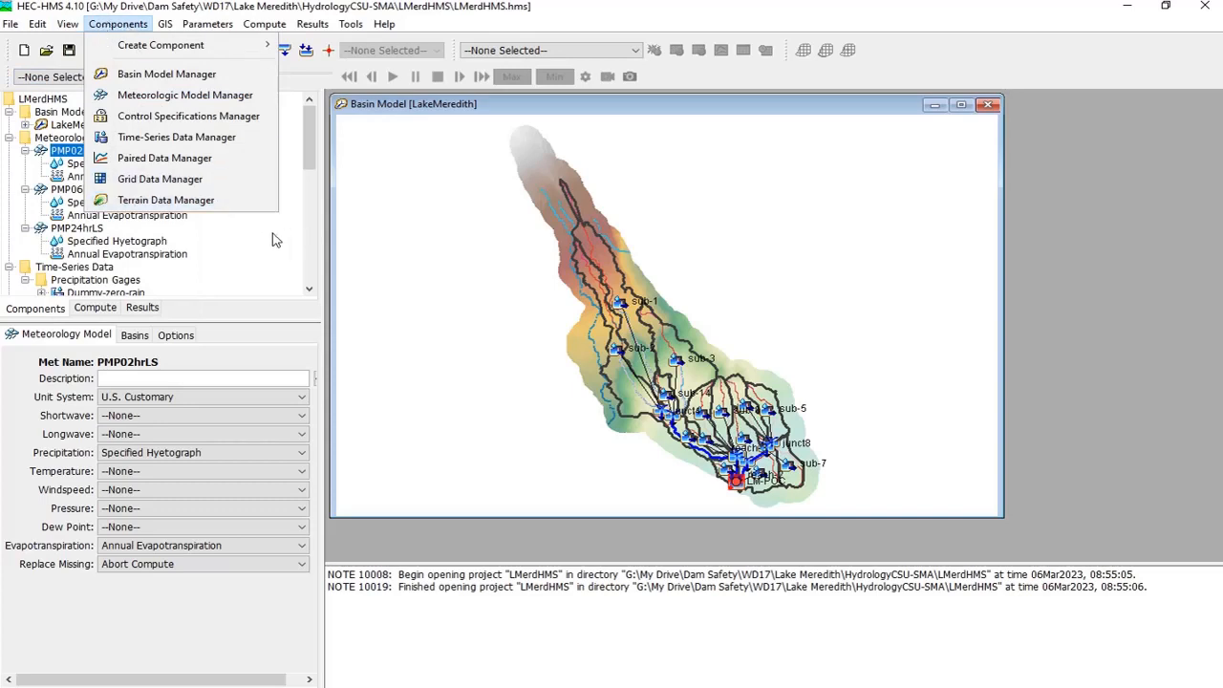
left_click(119, 139)
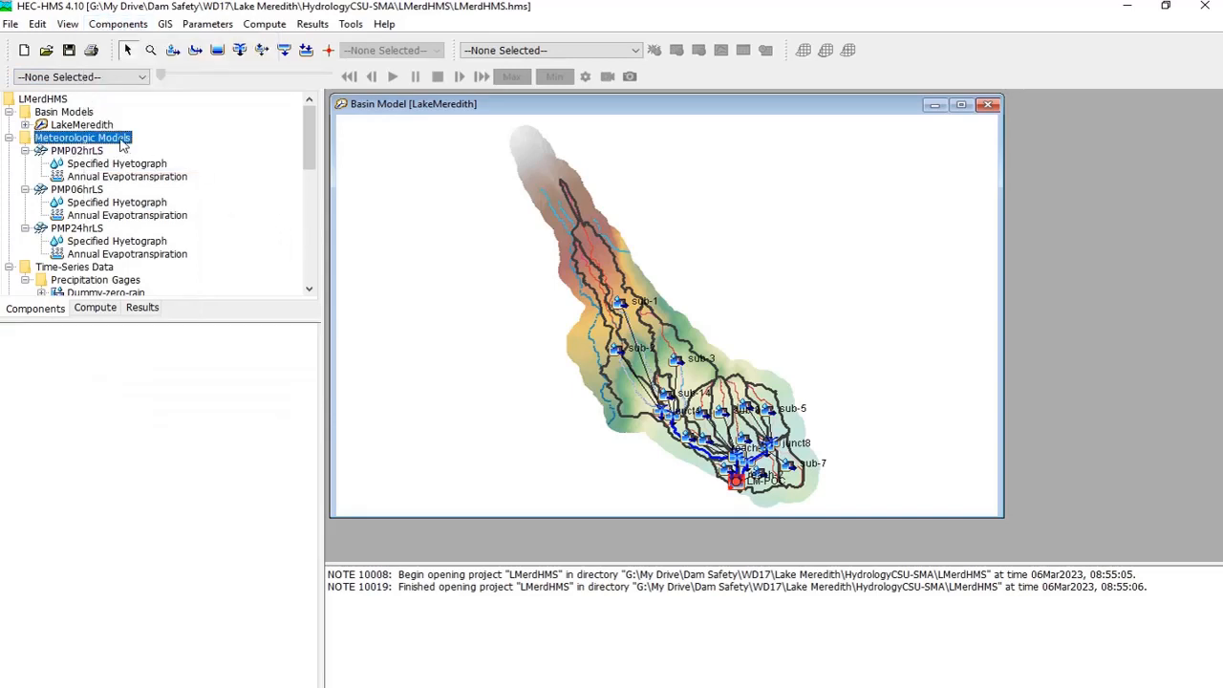
left_click(123, 23)
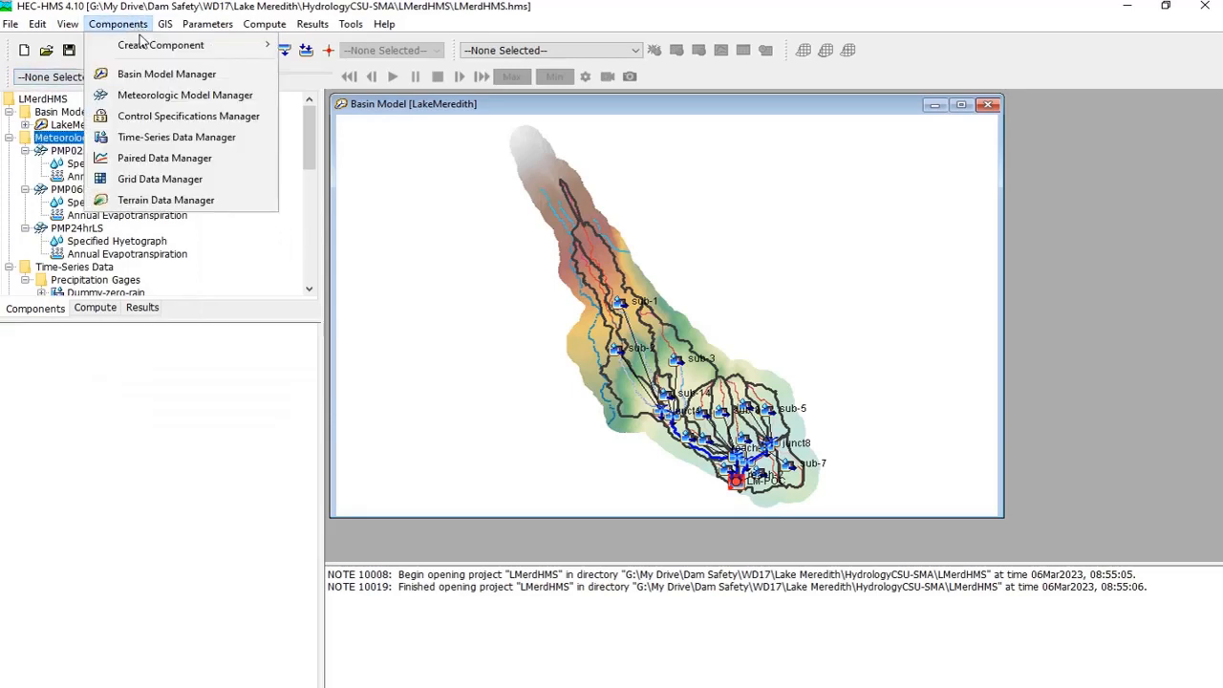
left_click(170, 96)
left_click(392, 170)
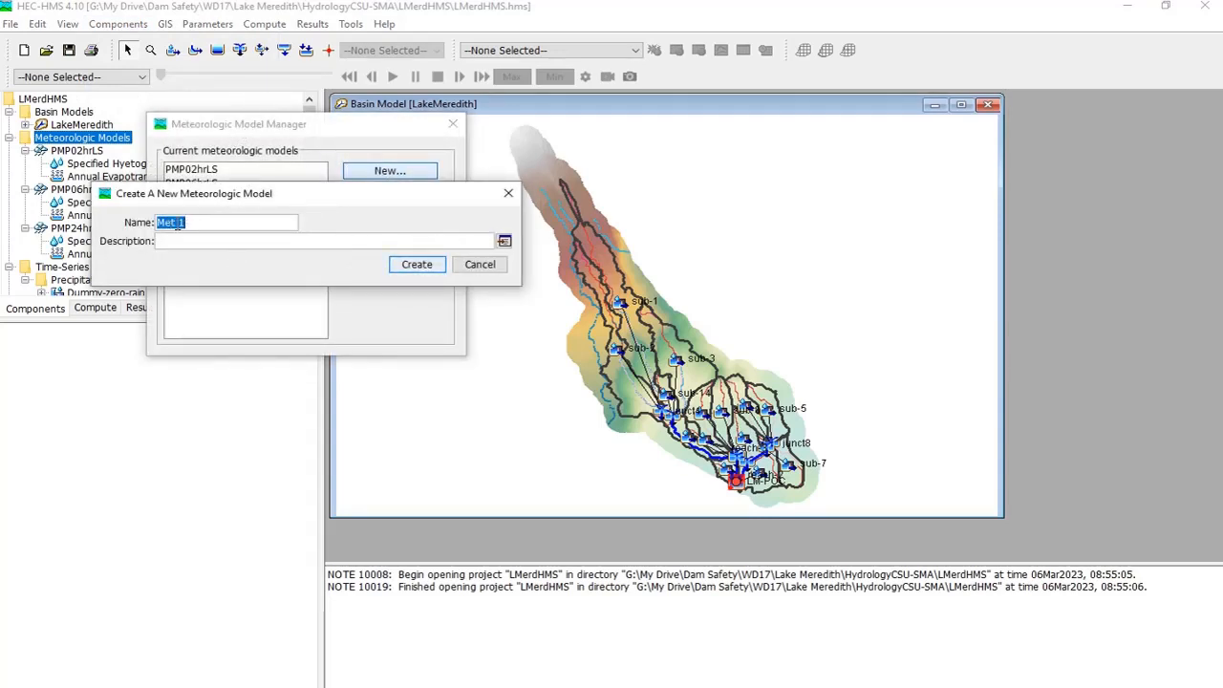
type("2hrLS")
key("BackSpace")
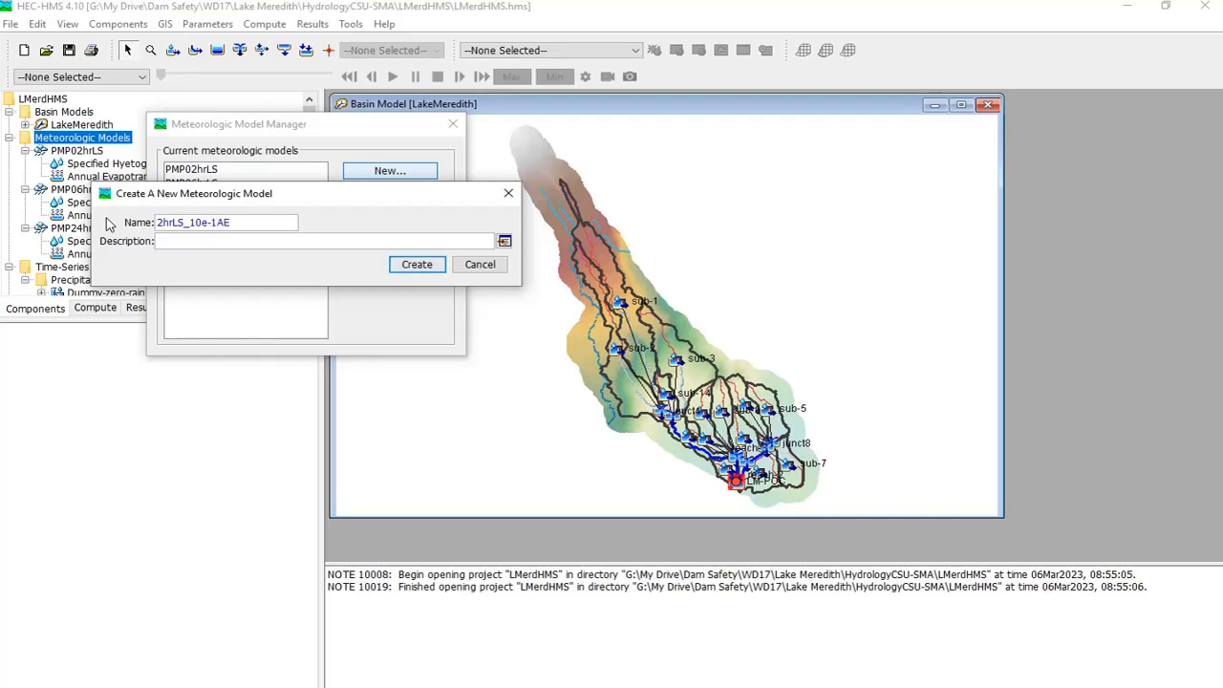
type("P")
key("Return")
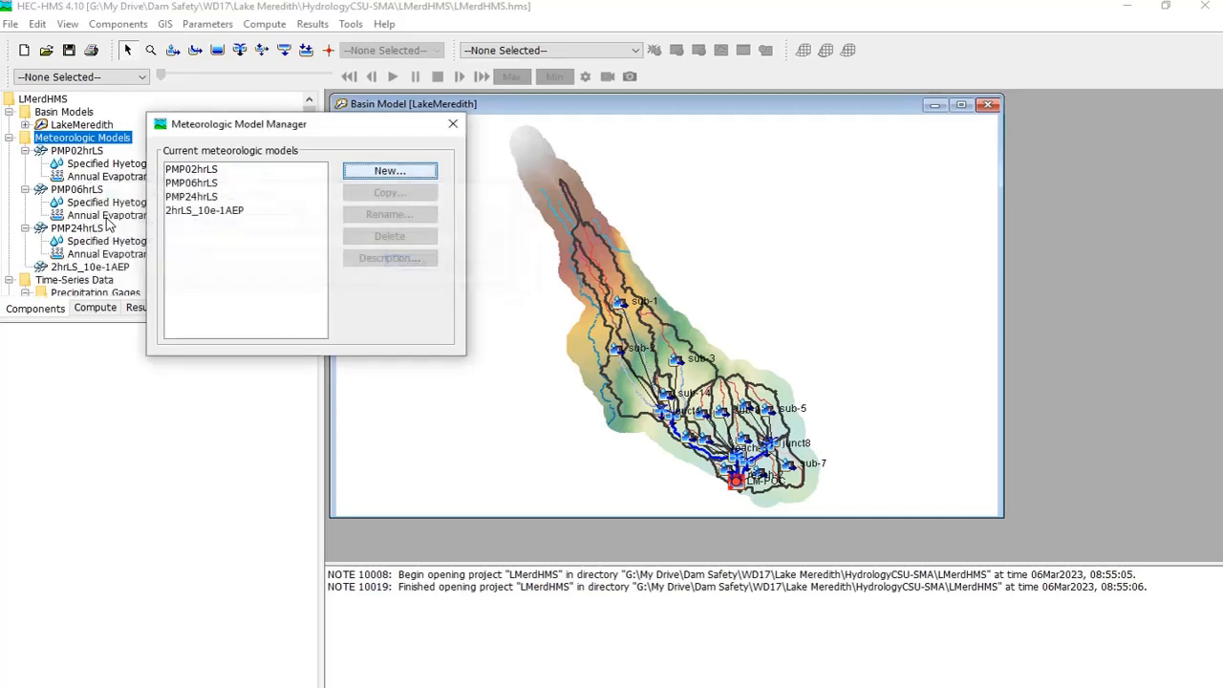
left_click(220, 212)
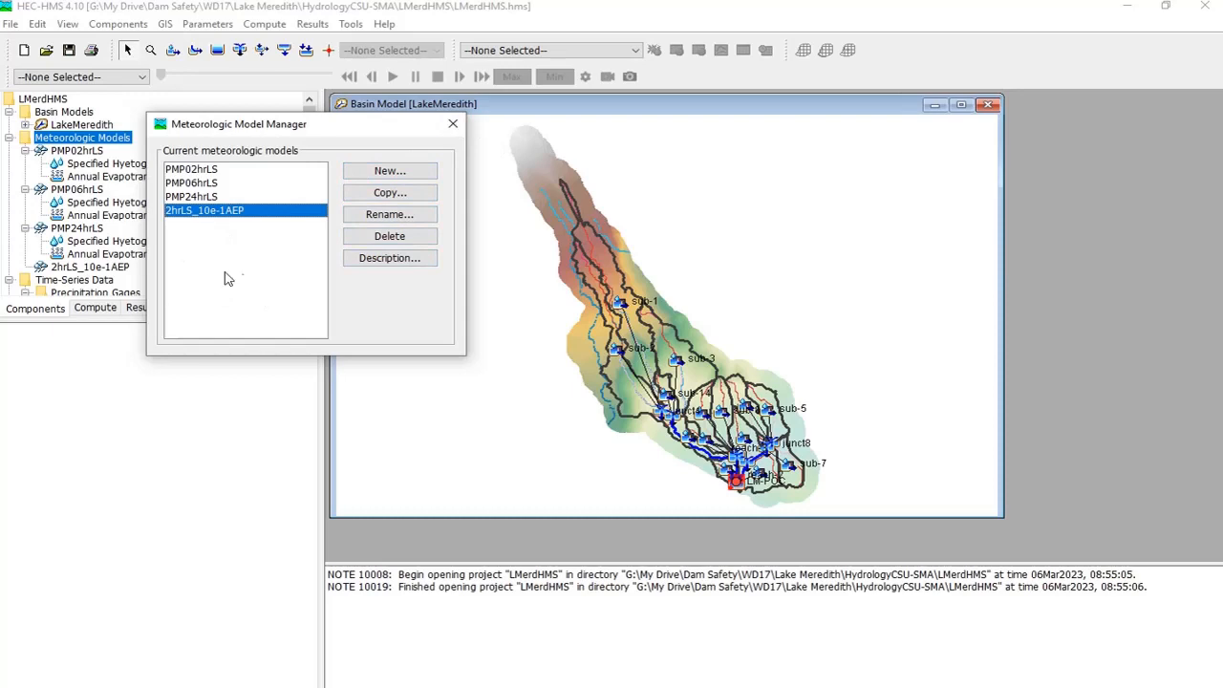
left_click(453, 124)
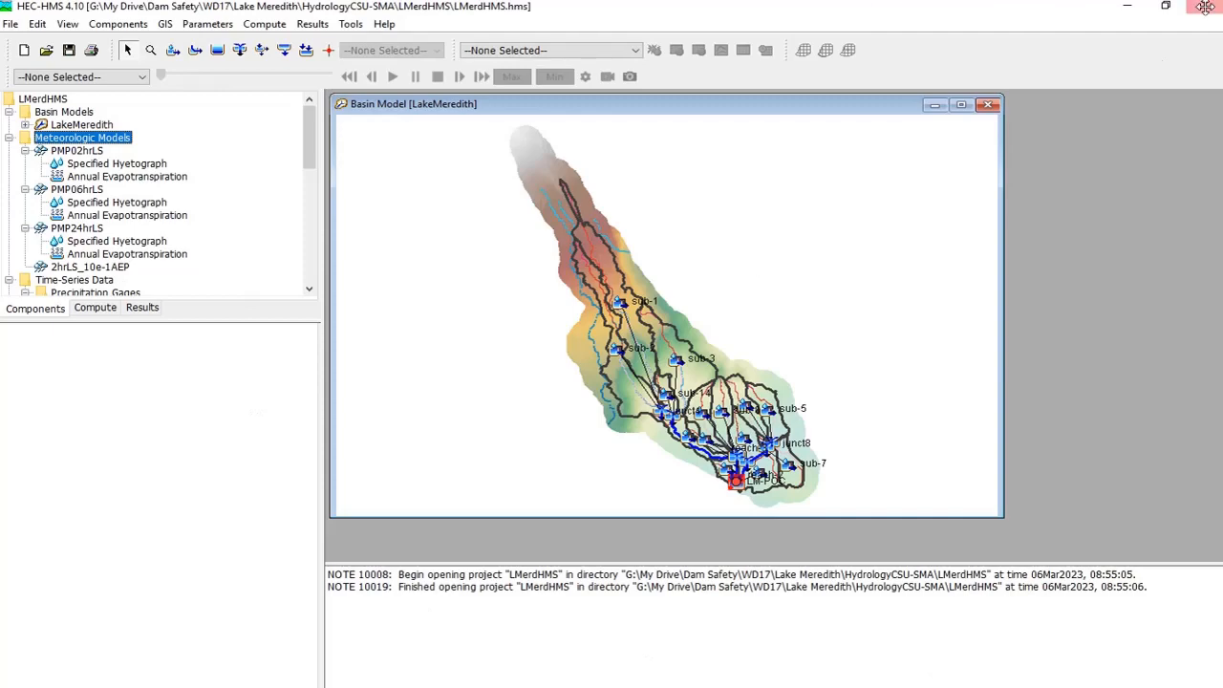
Arrange the HEC-HMS window and the Subbasin Properties PDF side by side
left_click(1165, 5)
left_click_drag(801, 141, 530, 12)
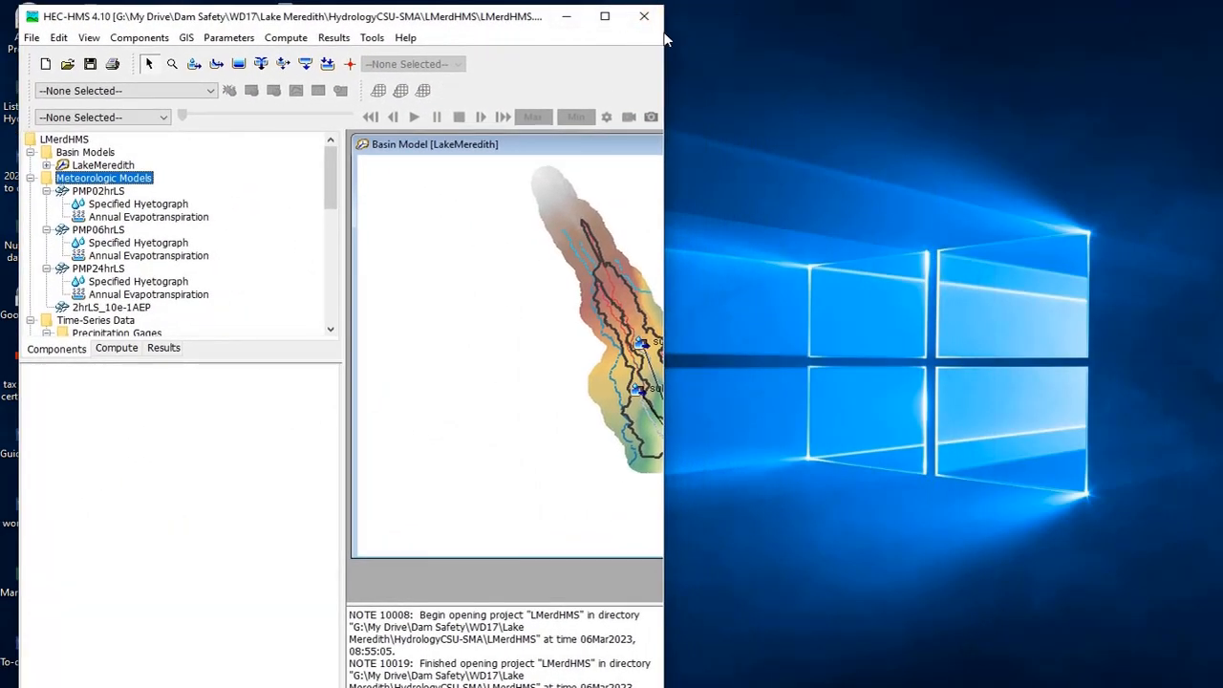
left_click_drag(666, 39, 591, 39)
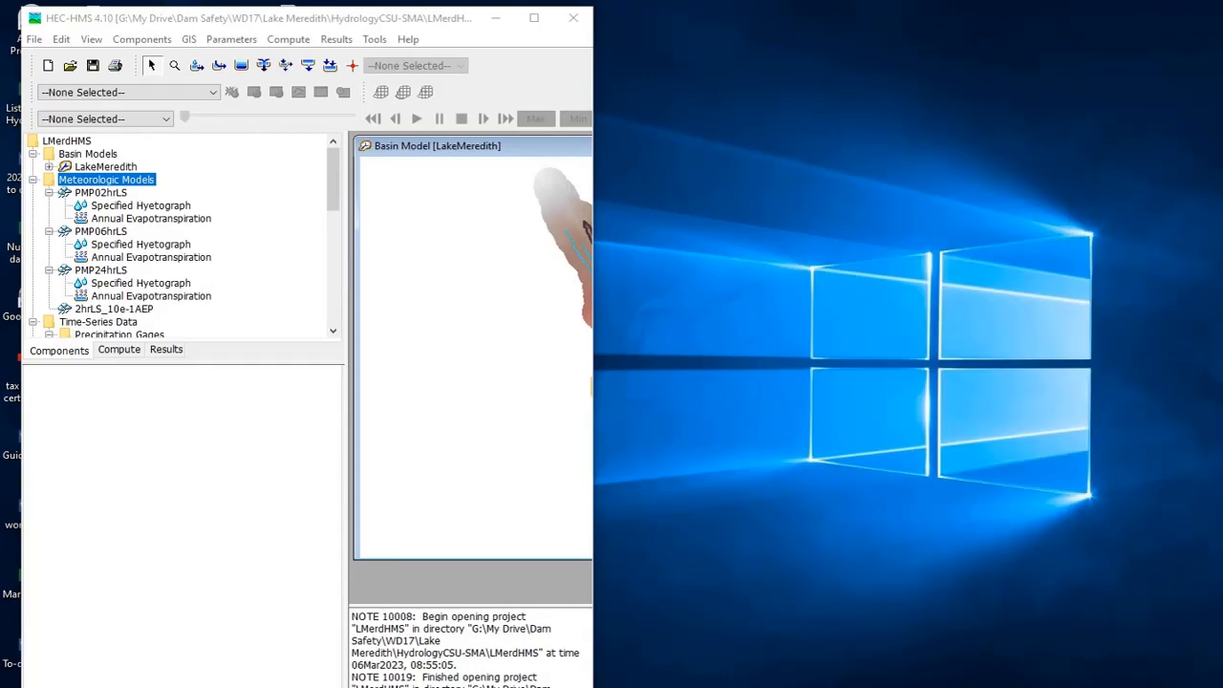
left_click_drag(1222, 67, 764, 18)
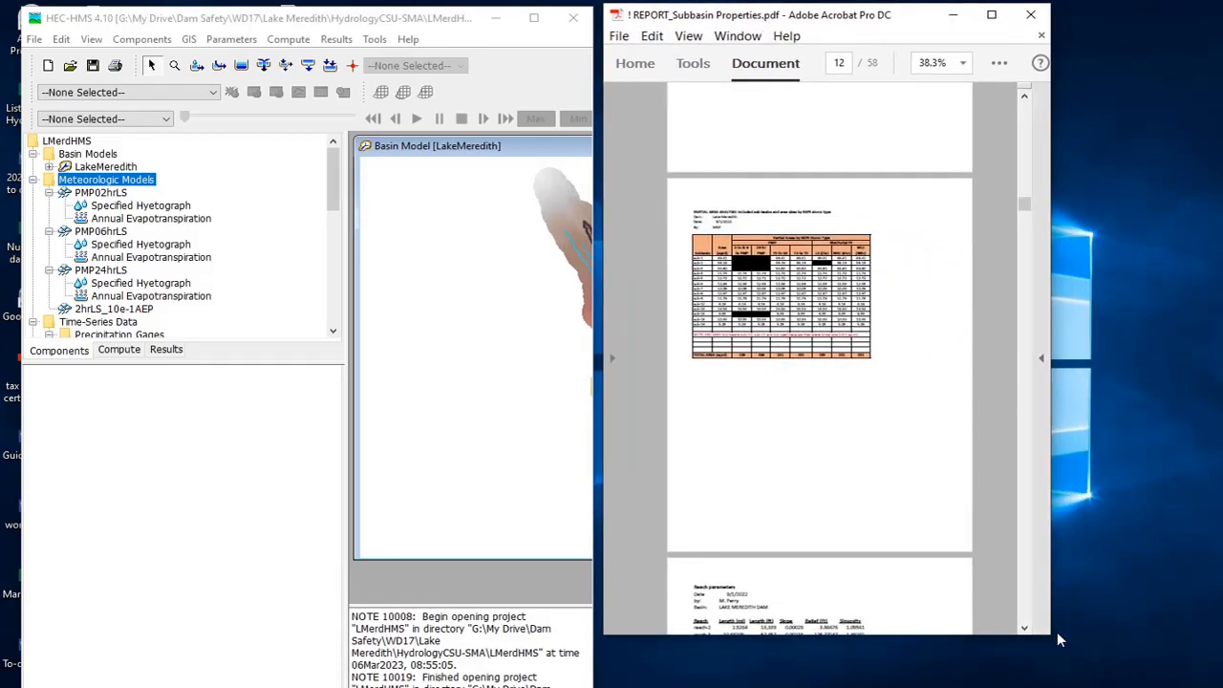
left_click_drag(1049, 636, 1222, 687)
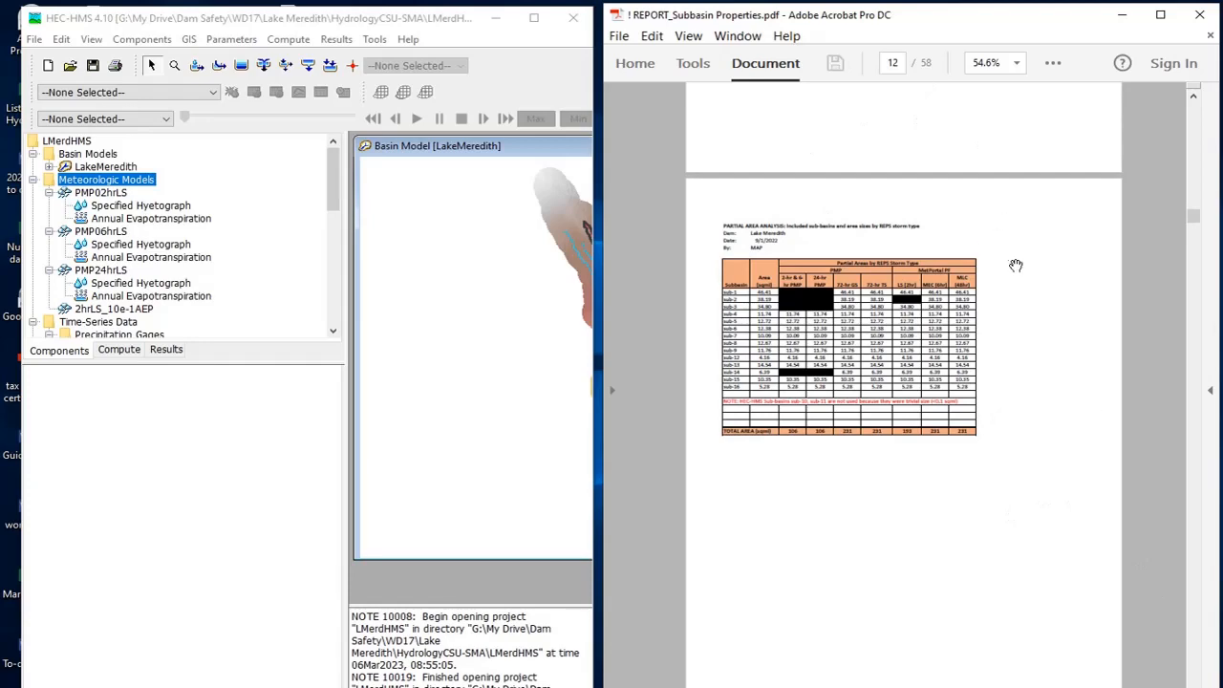
Enlarge the PDF to 125% and examine the LS (2hr) column of the partial area table by REPS storm type
left_click(1017, 63)
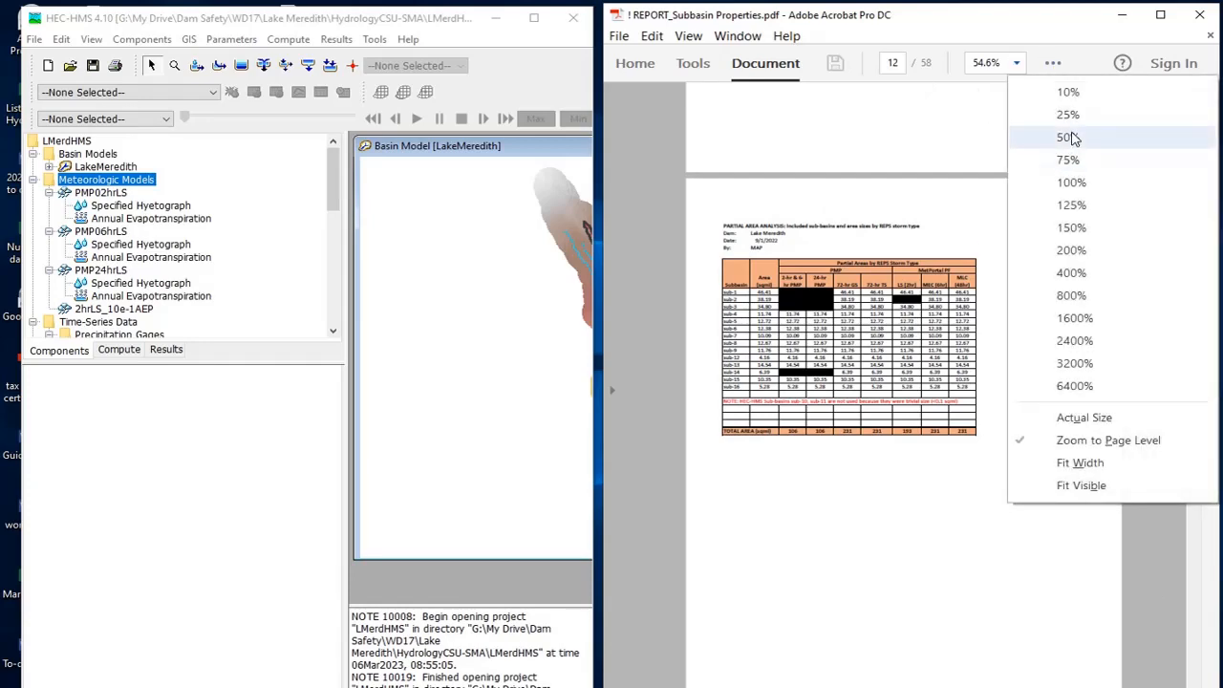
left_click(1063, 185)
left_click_drag(966, 386, 813, 152)
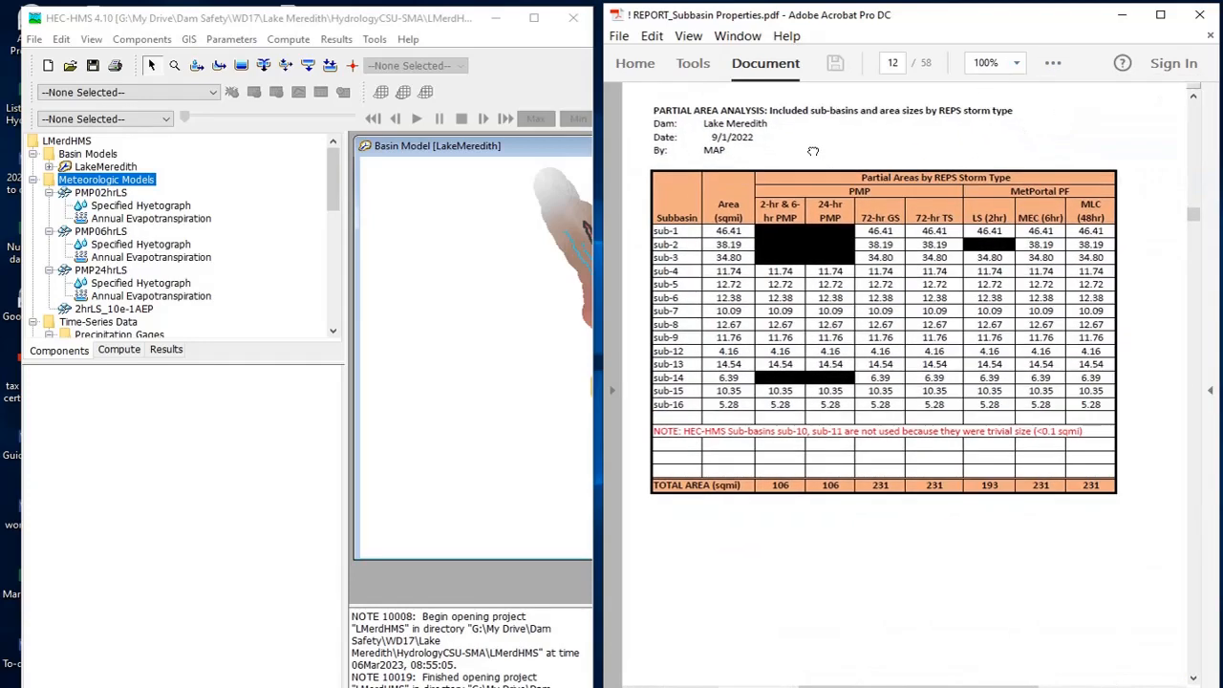
left_click(1017, 63)
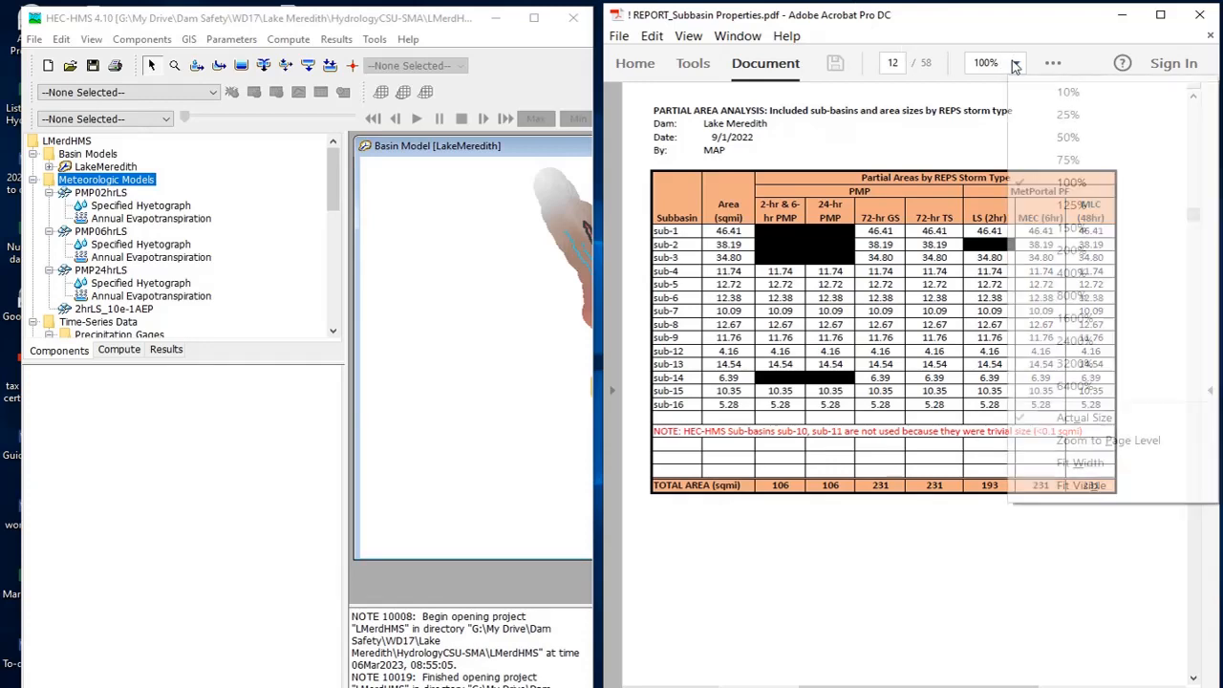
left_click(1070, 205)
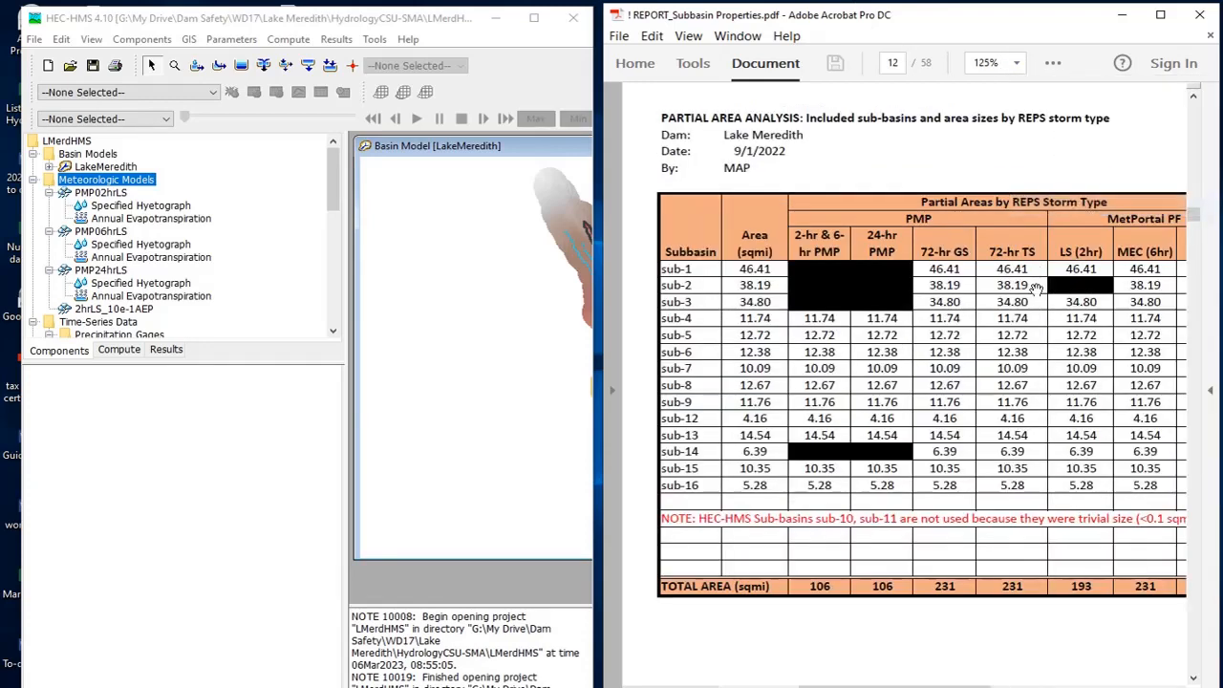
left_click_drag(957, 468, 936, 433)
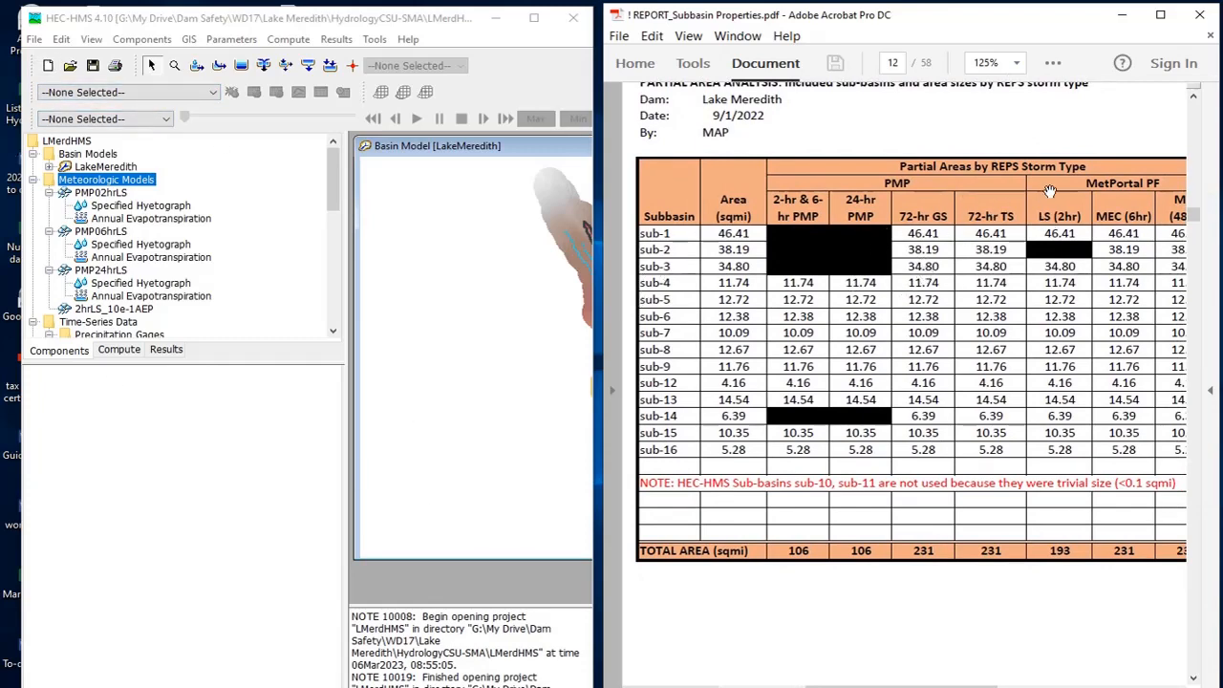
left_click_drag(1056, 187, 1017, 177)
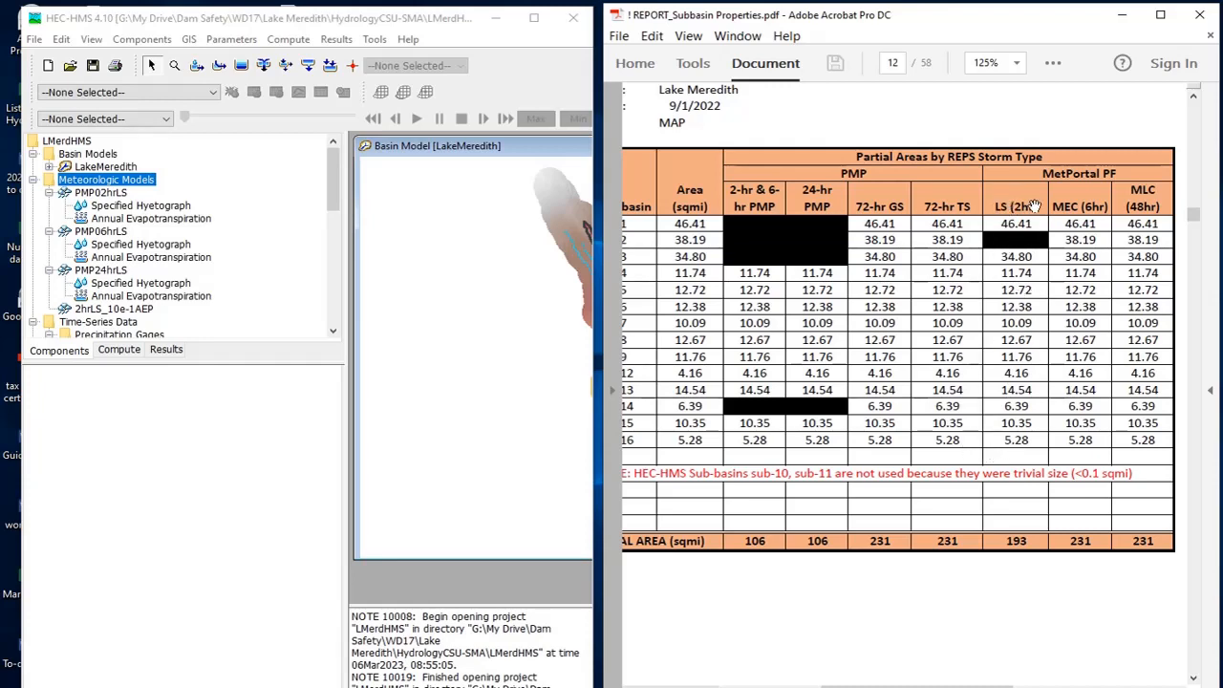
left_click_drag(1019, 259, 1064, 235)
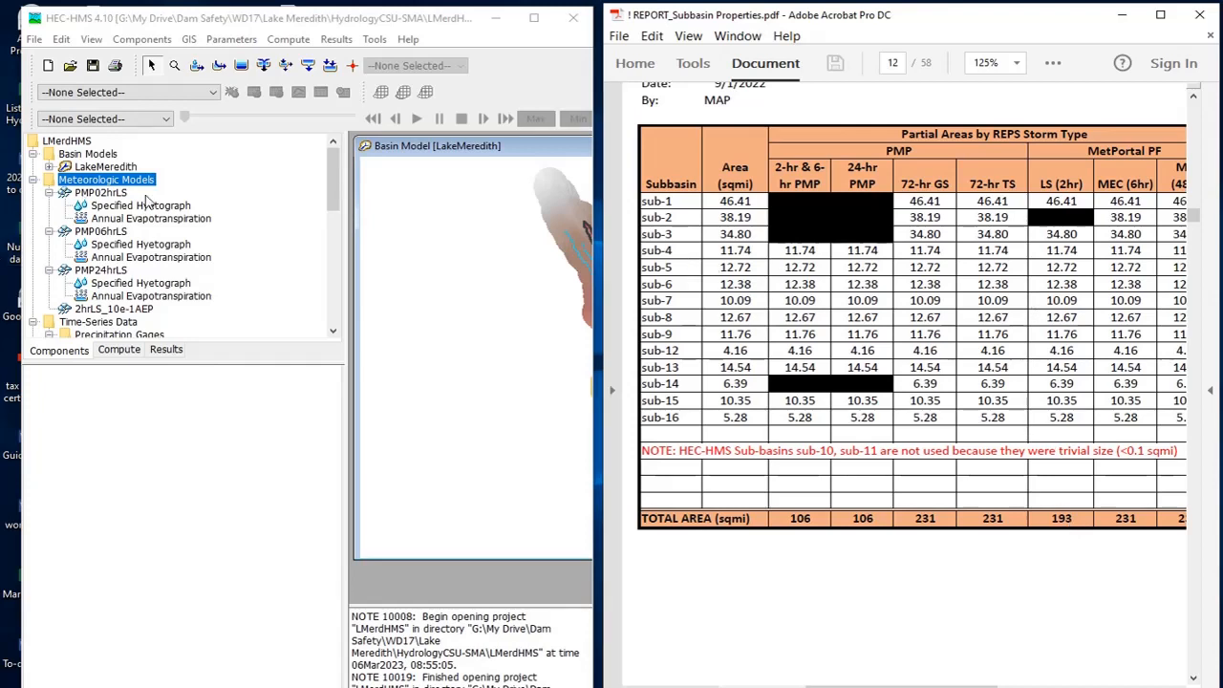
Collapse the three PMP meteorologic models and set the evapotranspiration method of 2hrLS_10e-1AEP to Annual Evapotranspiration, keeping U.S. Customary units
left_click(49, 192)
left_click(49, 206)
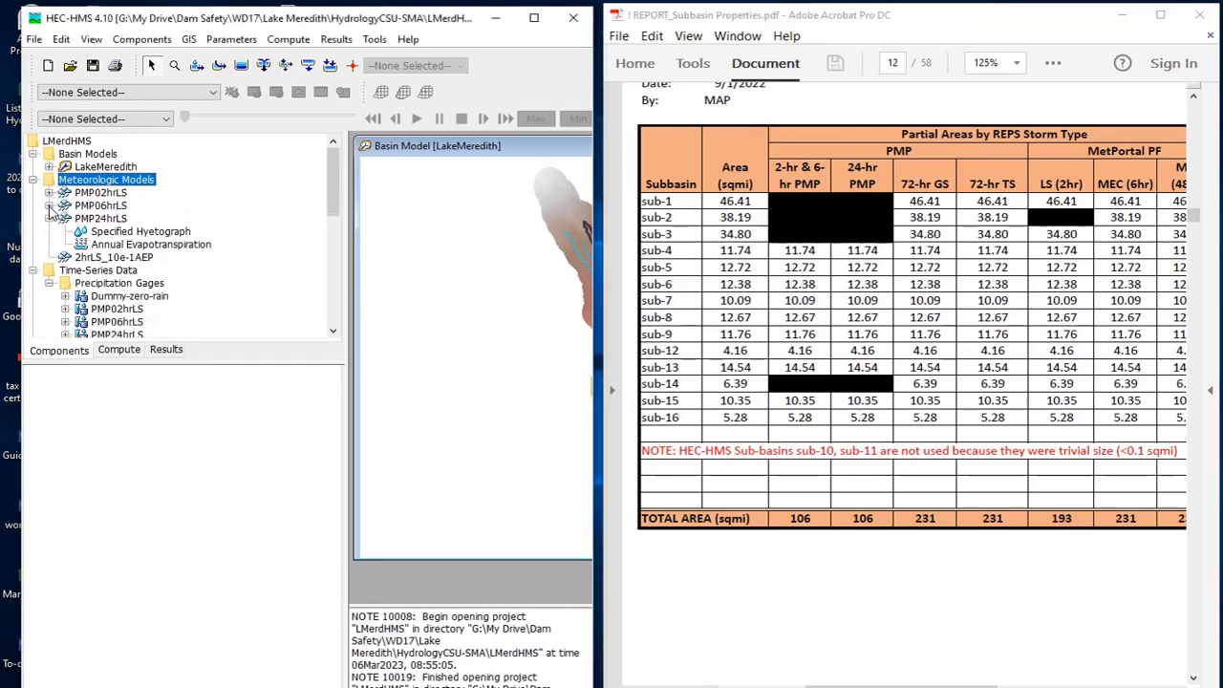
left_click(49, 219)
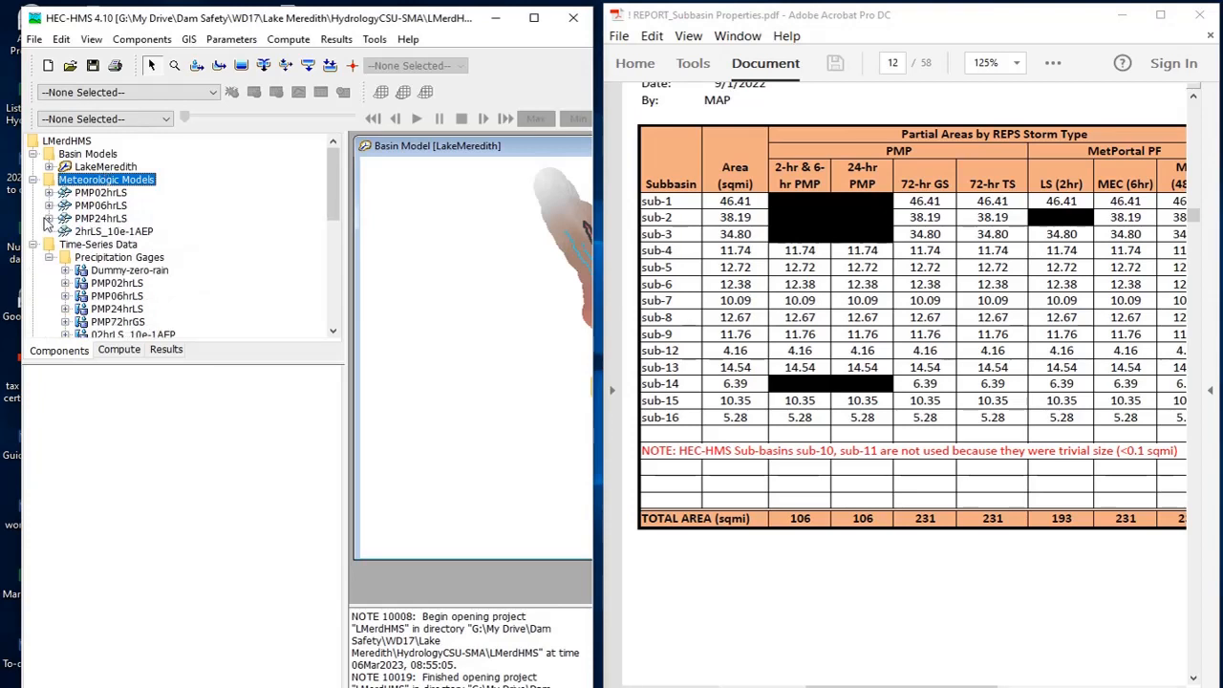
double_click(119, 233)
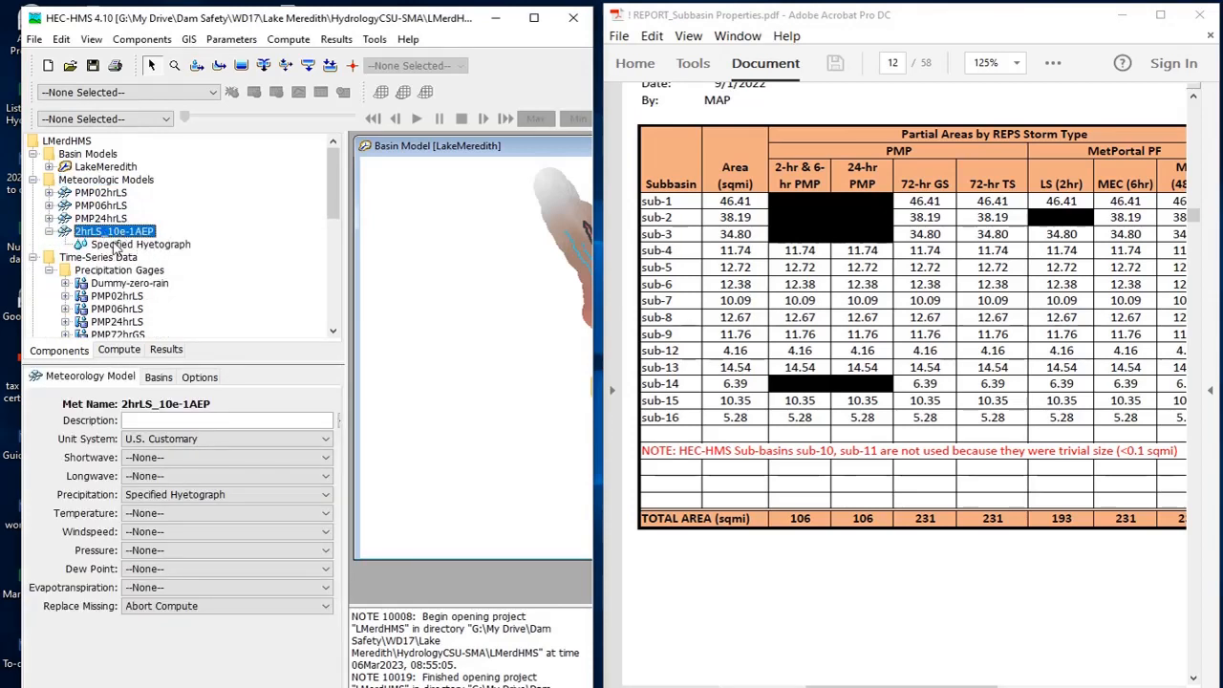
right_click(114, 234)
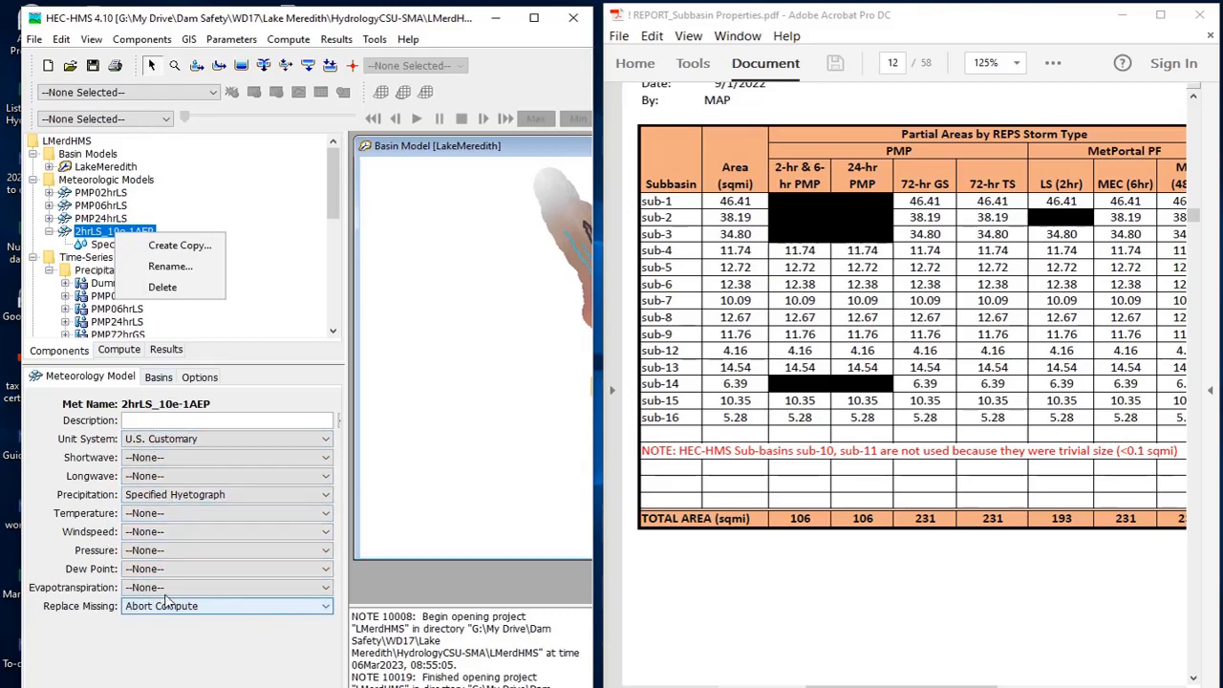
left_click(165, 587)
left_click(178, 499)
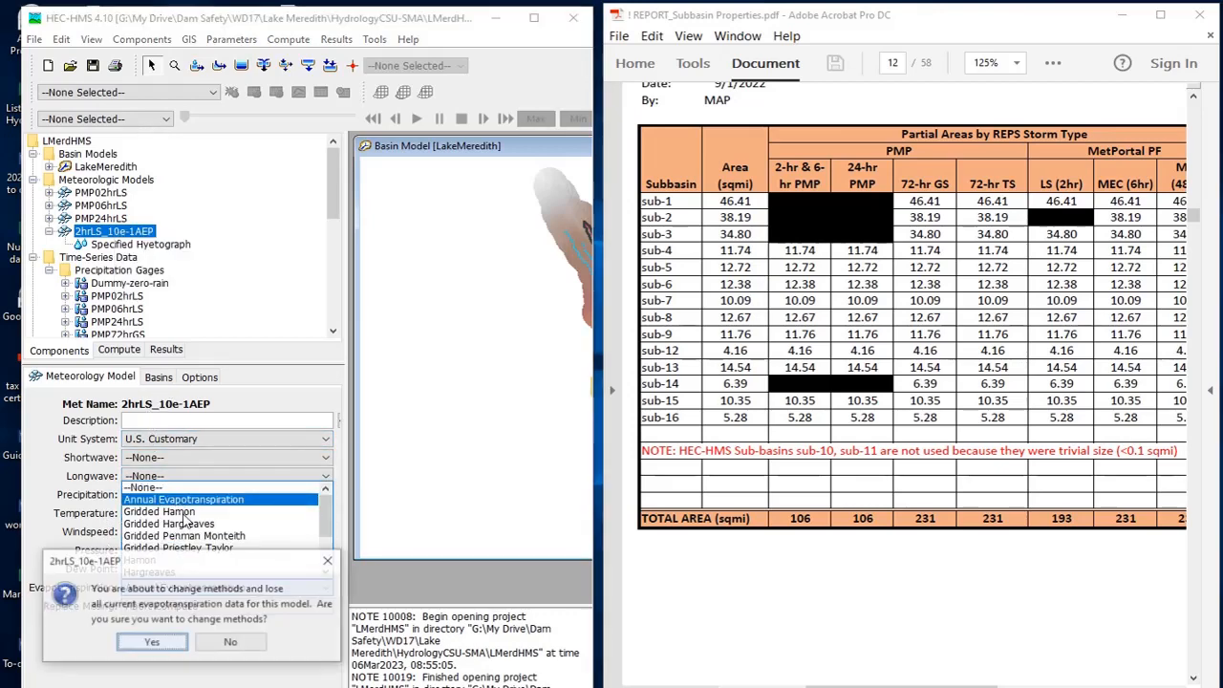
left_click(151, 644)
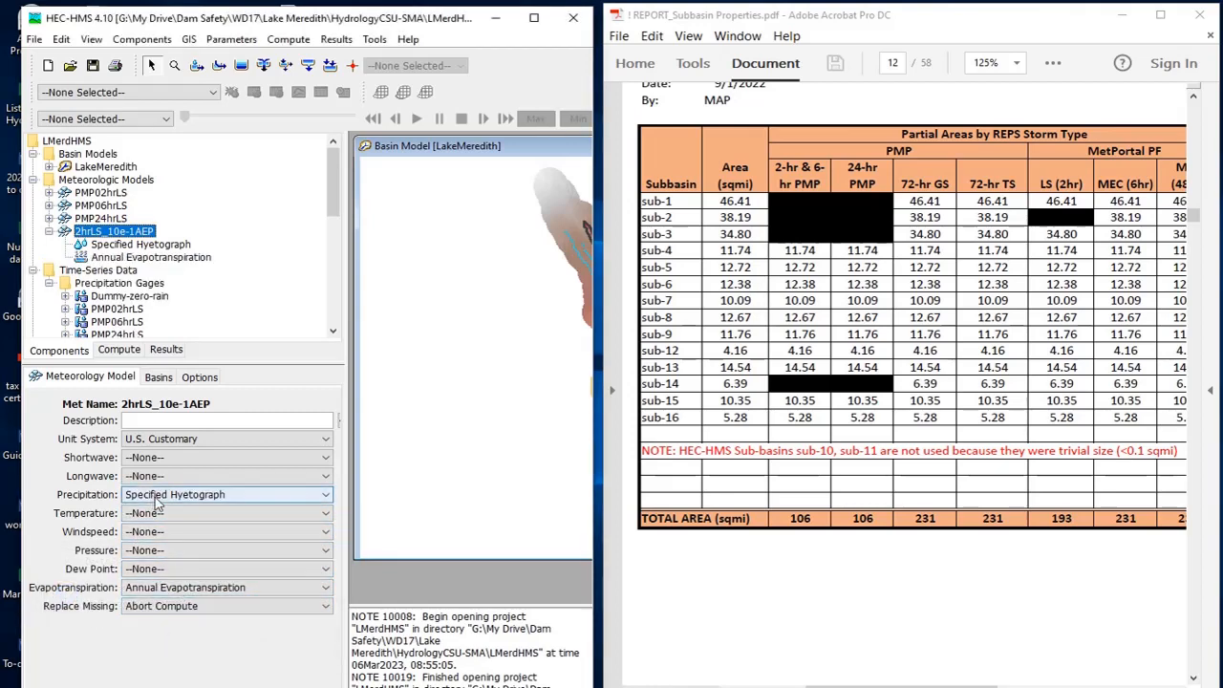
left_click(225, 438)
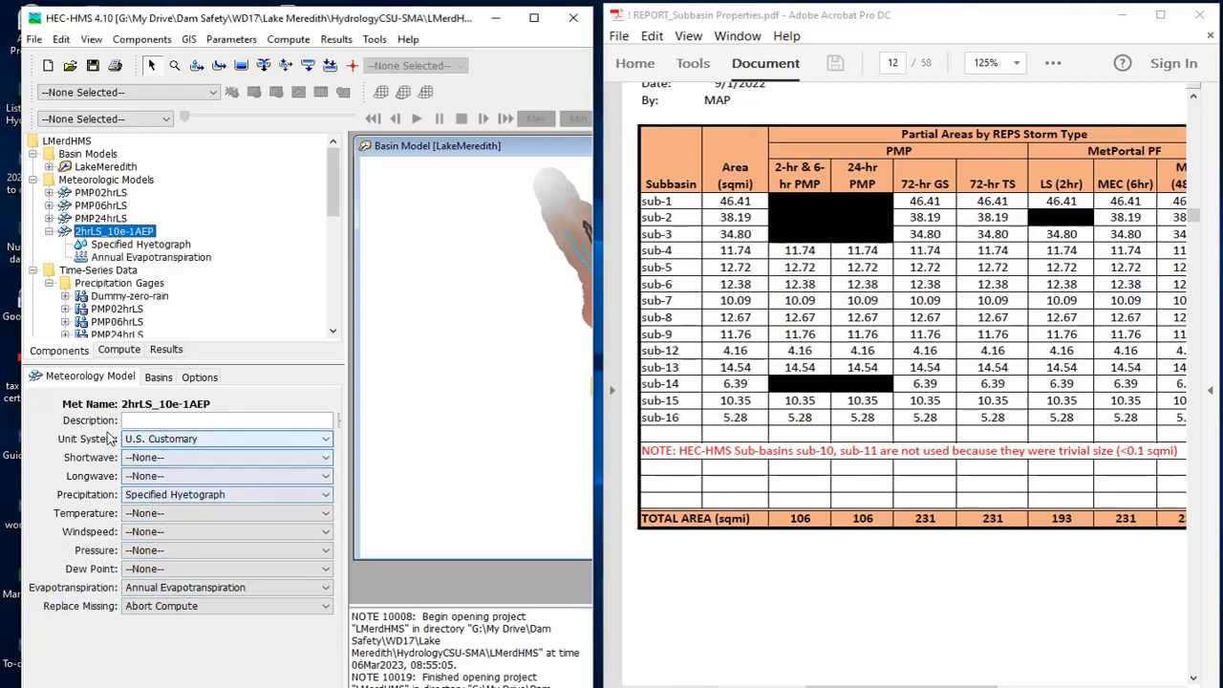
left_click(189, 462)
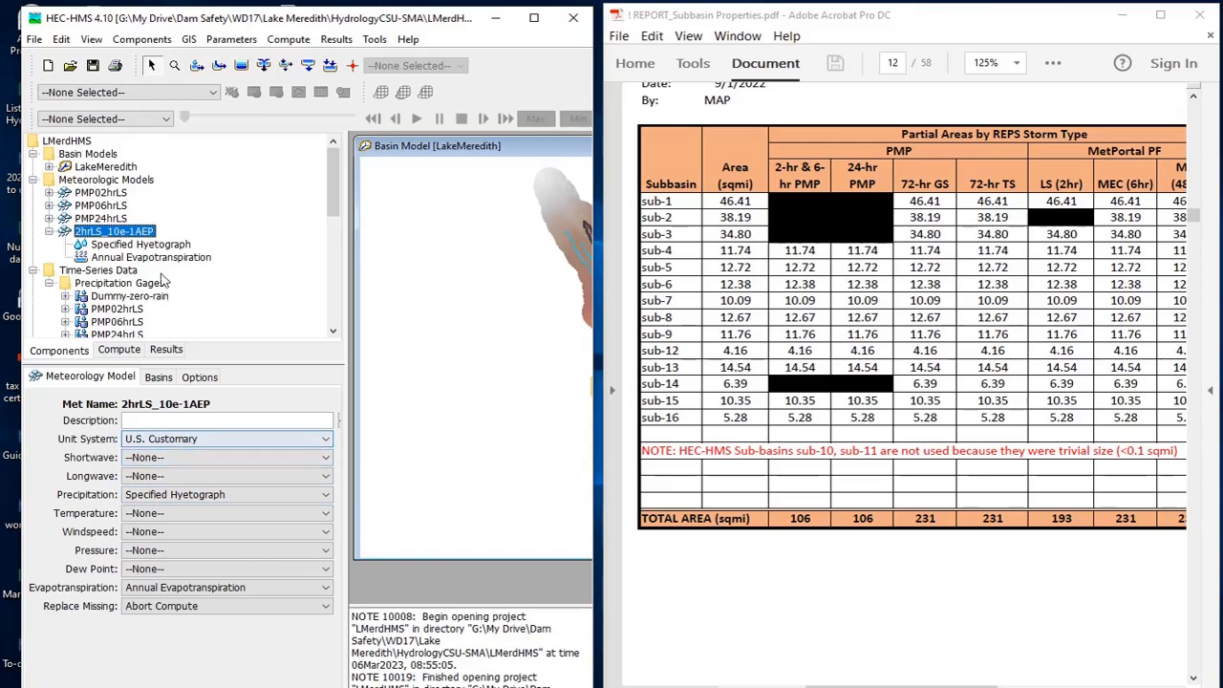
Include the LakeMeredith basin model's sub-basins in the 2hrLS_10e-1AEP meteorologic model
left_click(159, 259)
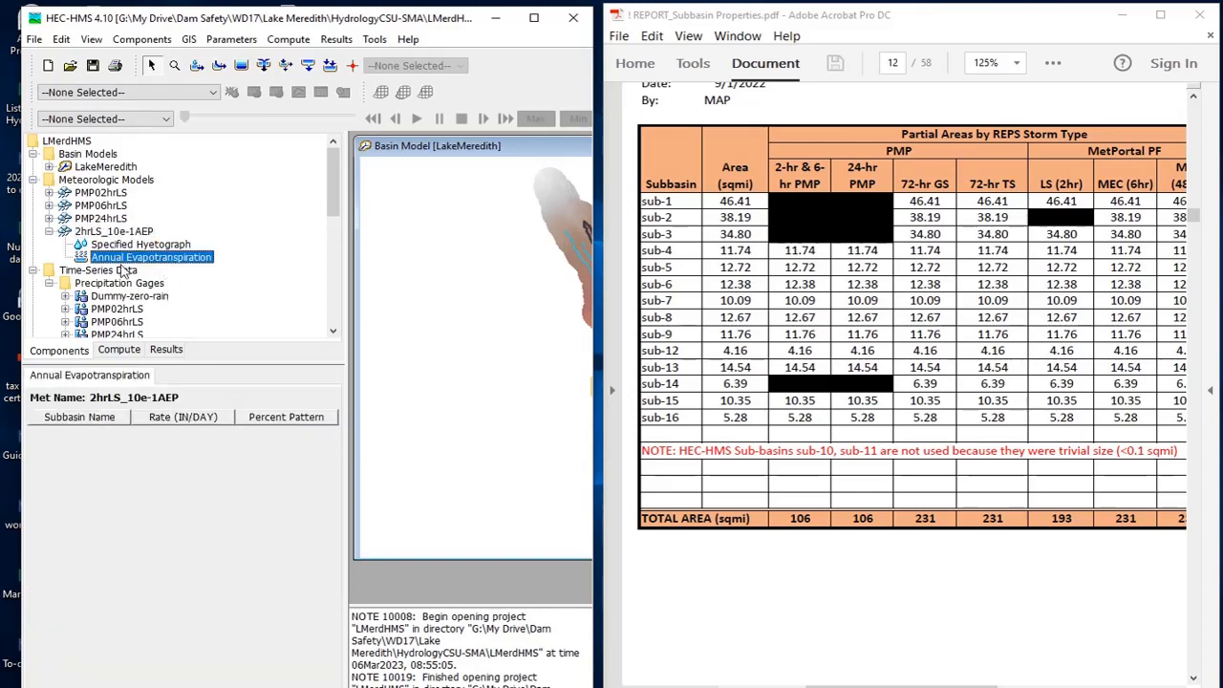
left_click(132, 232)
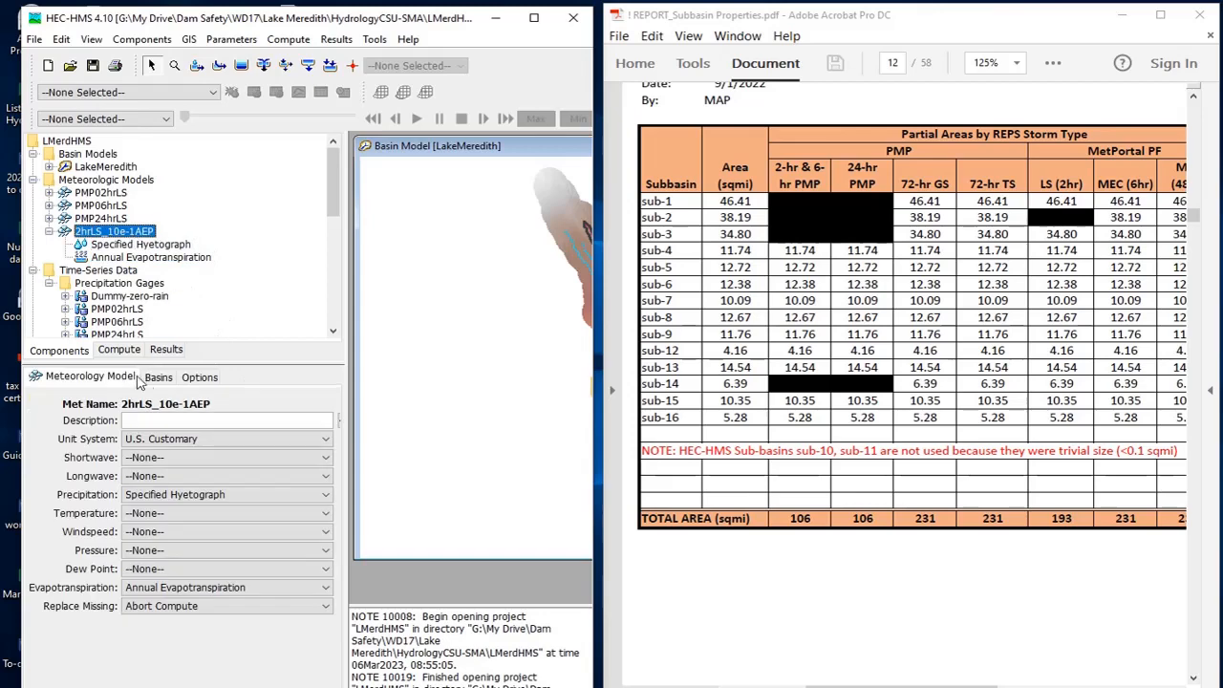
left_click(157, 377)
left_click(241, 438)
left_click(238, 449)
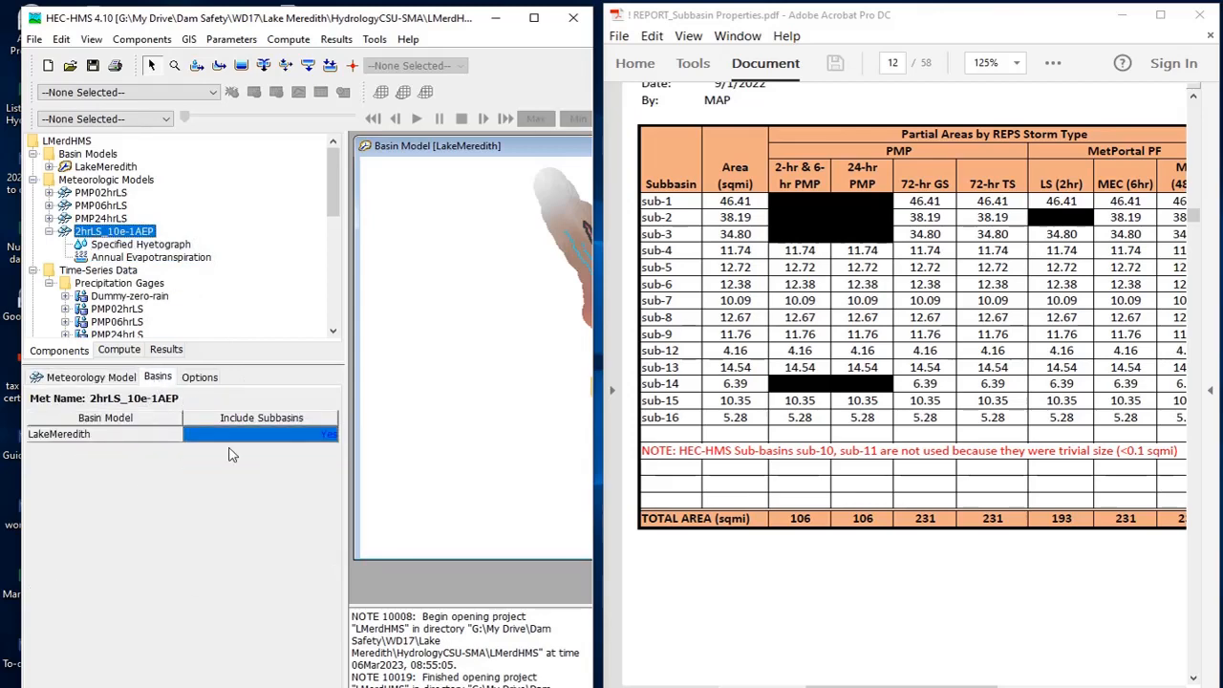
Set sub-1's annual evapotranspiration rate to .098 in/day in 2hrLS_10e-1AEP, then launch Excel and move its window aside
left_click(122, 256)
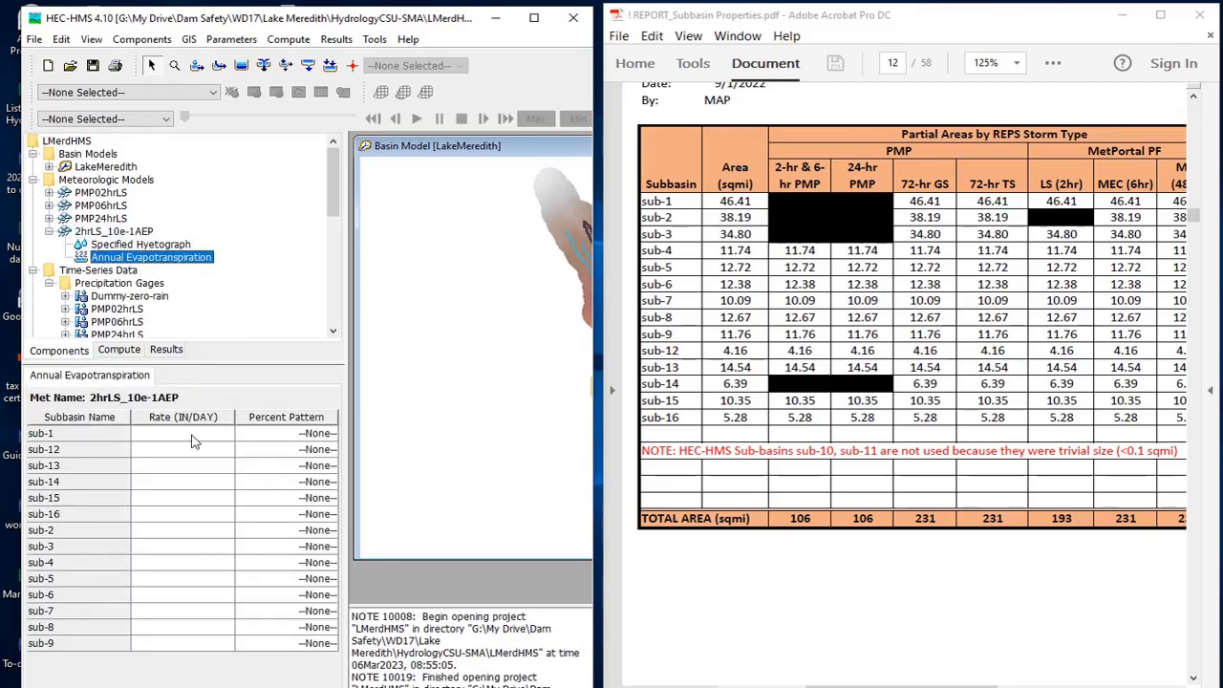
left_click(179, 440)
type(".098")
key("Return")
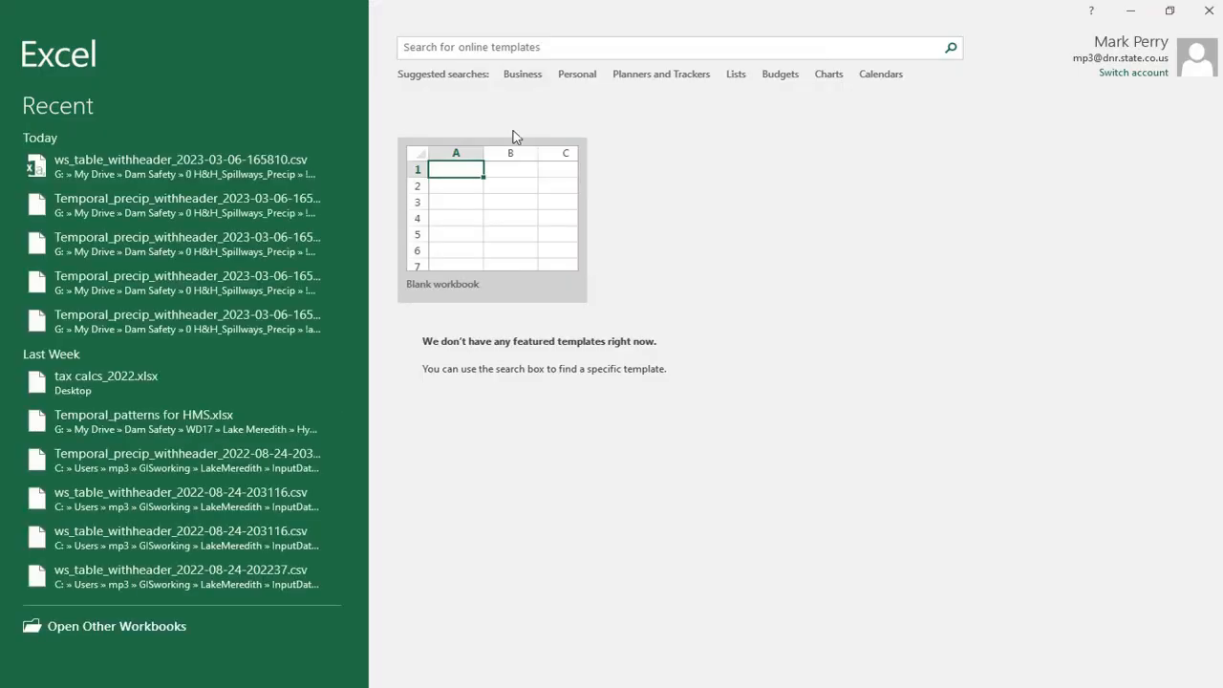
left_click_drag(526, 17, 1222, 19)
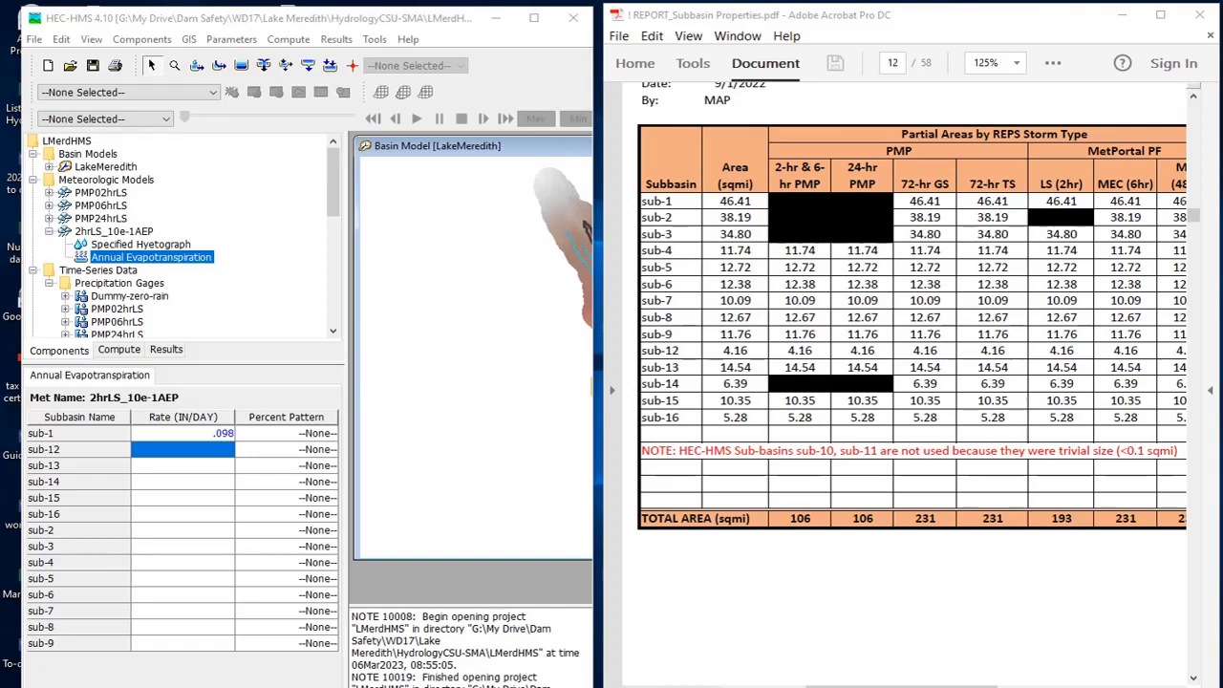
Fill the 0.098 in/day annual evapotranspiration rate into all remaining sub-basins, sub-12 through sub-9, of 2hrLS_10e-1AEP
right_click(190, 454)
left_click(234, 501)
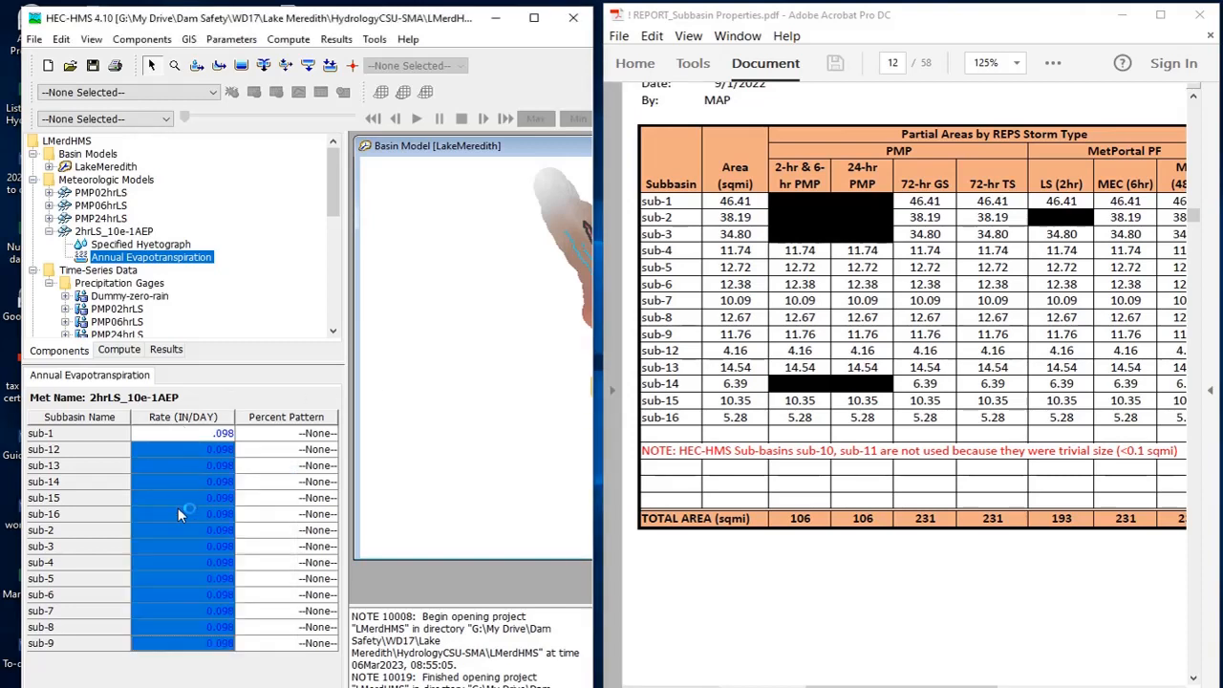
left_click(282, 532)
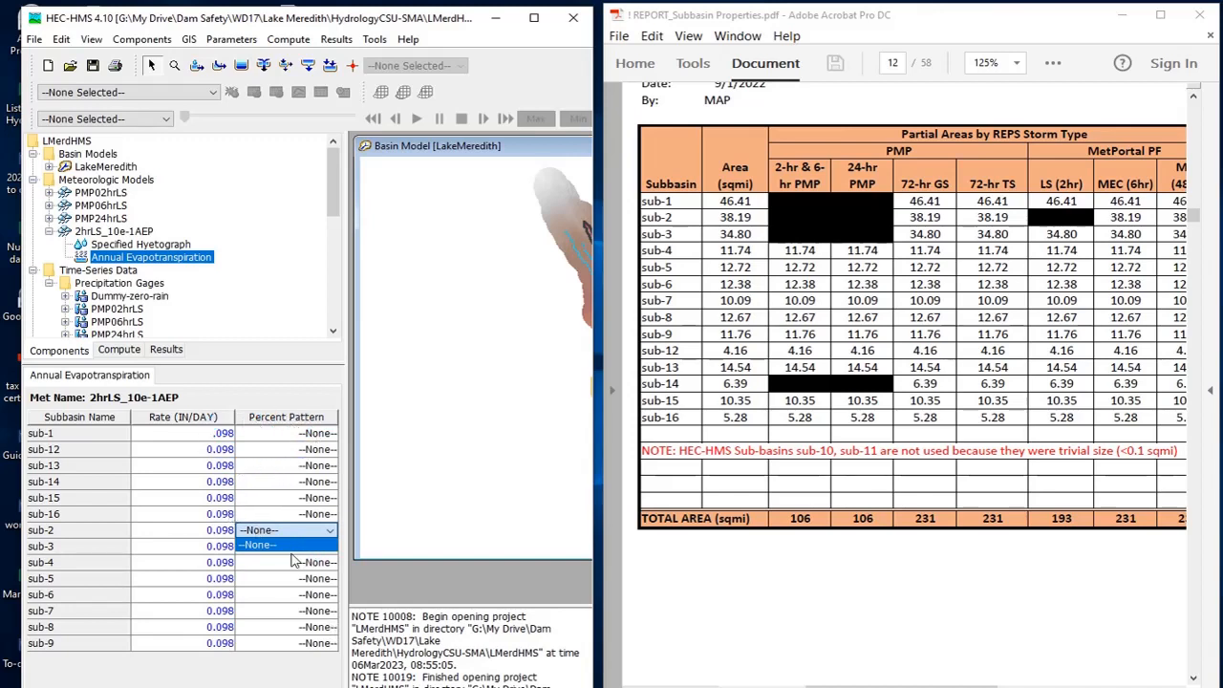
left_click(144, 245)
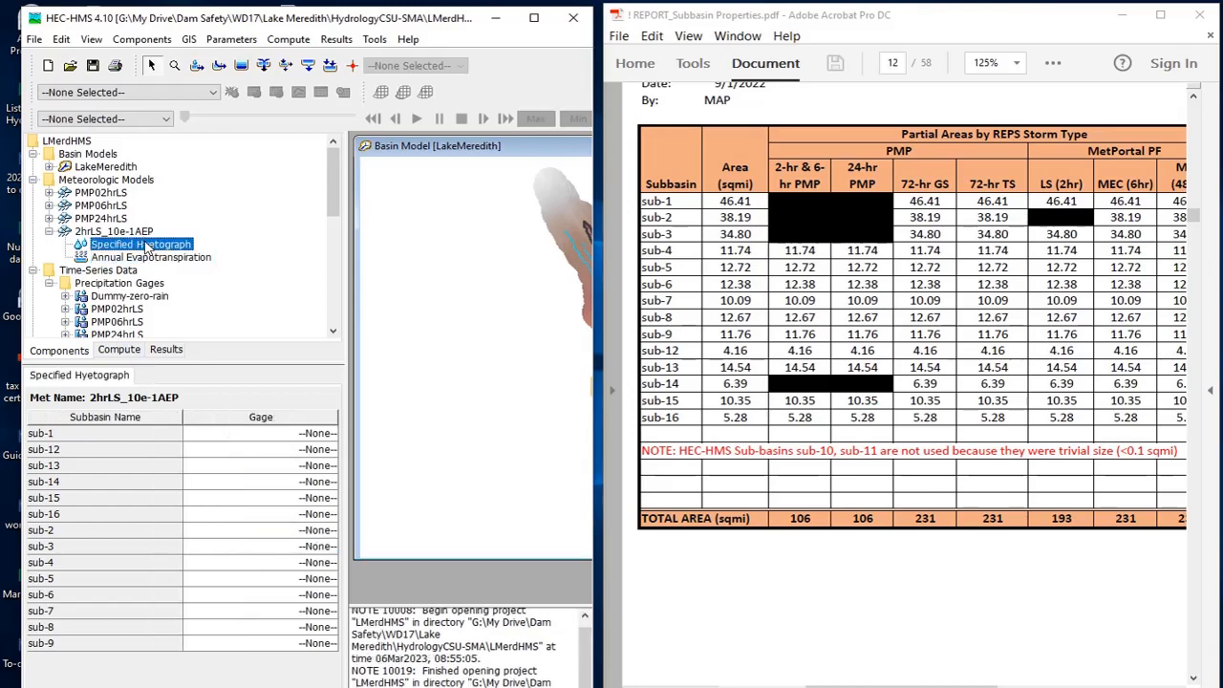
left_click(133, 257)
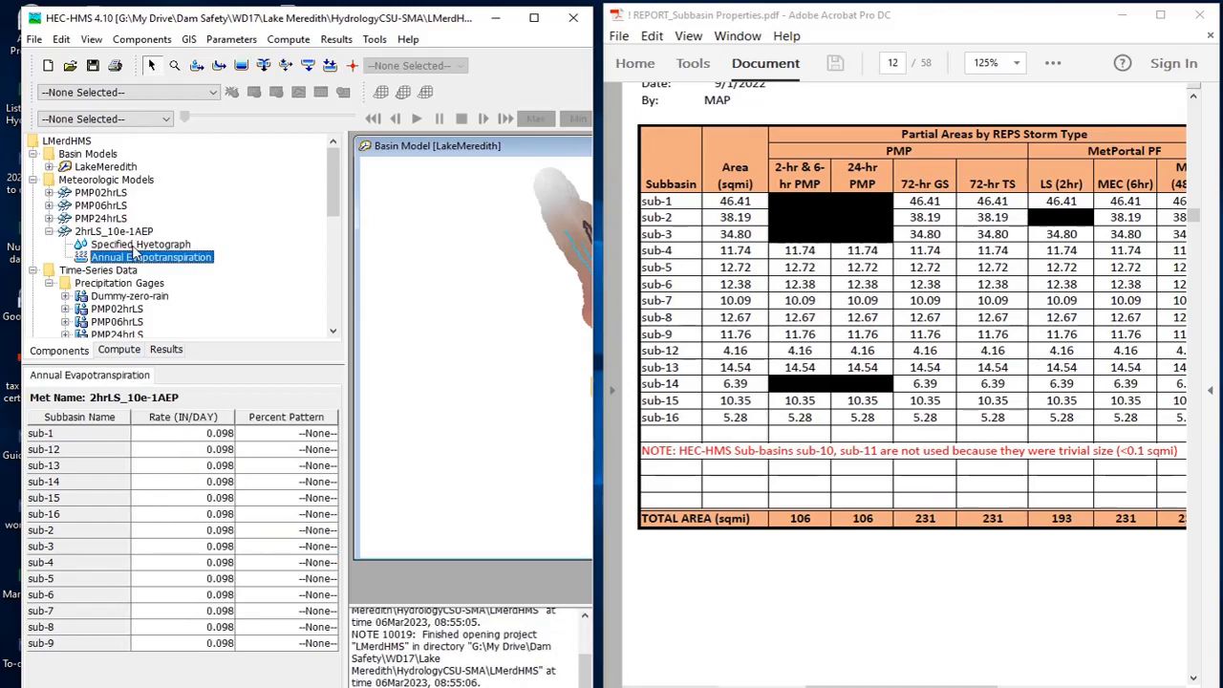
Assign the Dummy-zero-rain gage to sub-2 in the specified hyetograph of 2hrLS_10e-1AEP
left_click(134, 247)
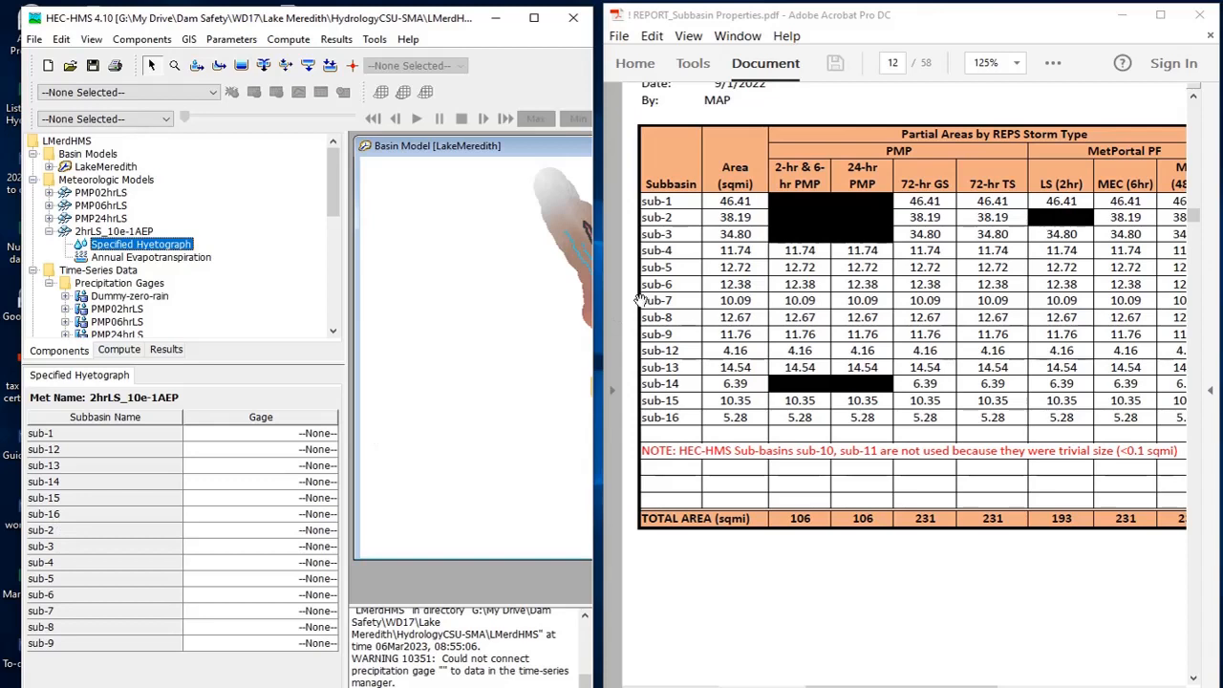
left_click(272, 532)
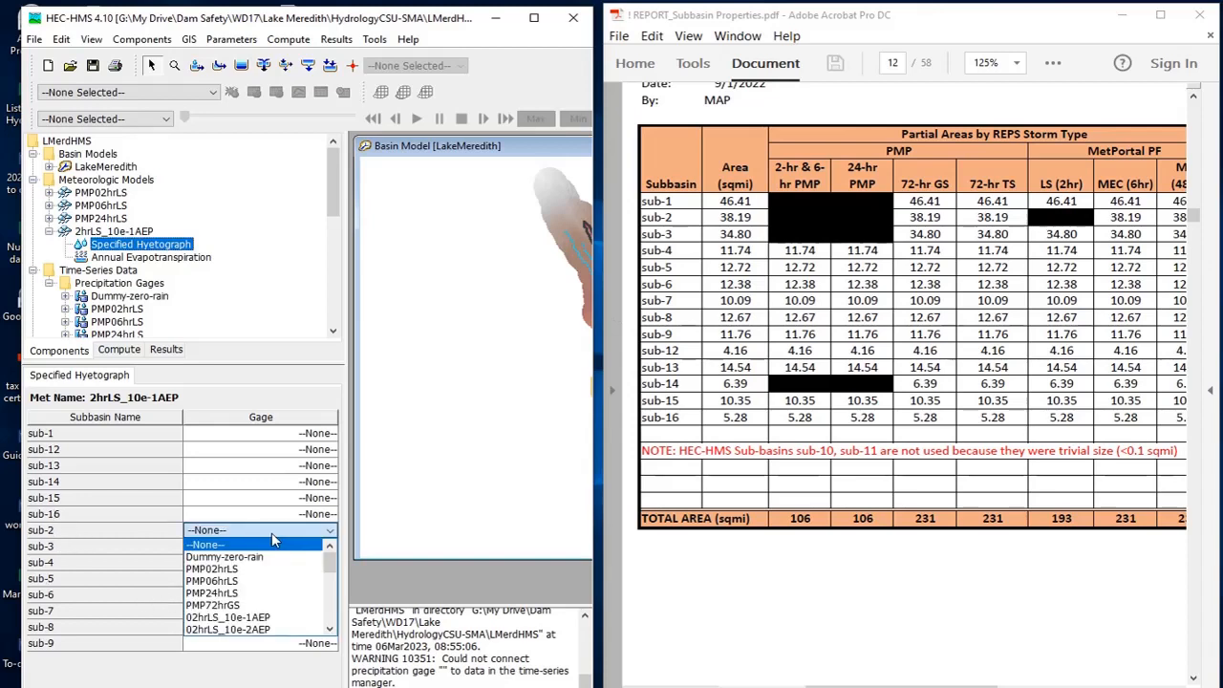
left_click(234, 562)
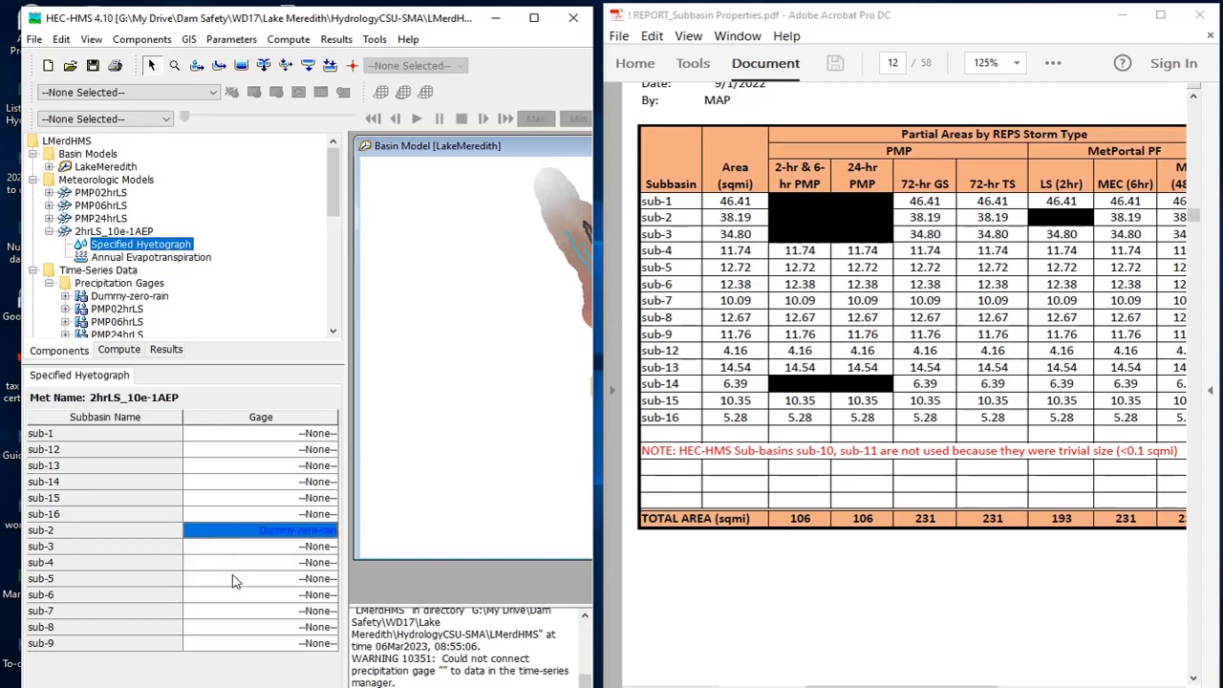
Assign the 02hrLS_10e-1AEP gage to sub-1, sub-12 and sub-13 in the 2hrLS_10e-1AEP specified hyetograph
left_click(287, 434)
scroll(260, 475, "down", 4)
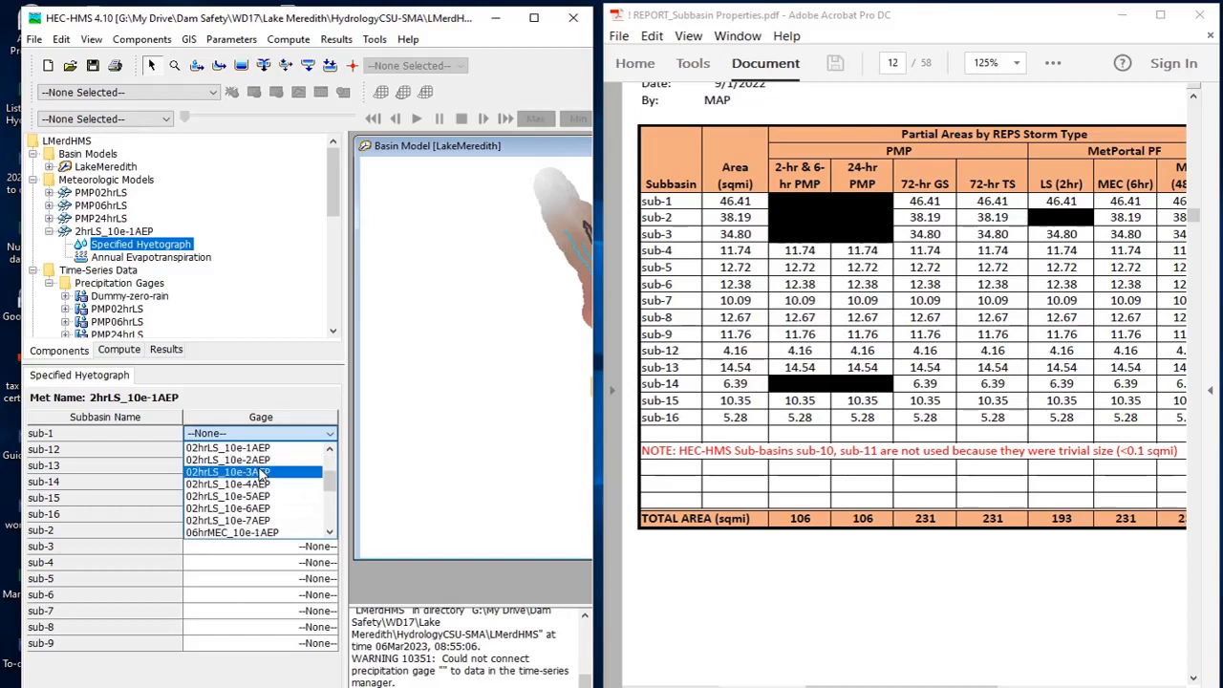
scroll(261, 475, "up", 2)
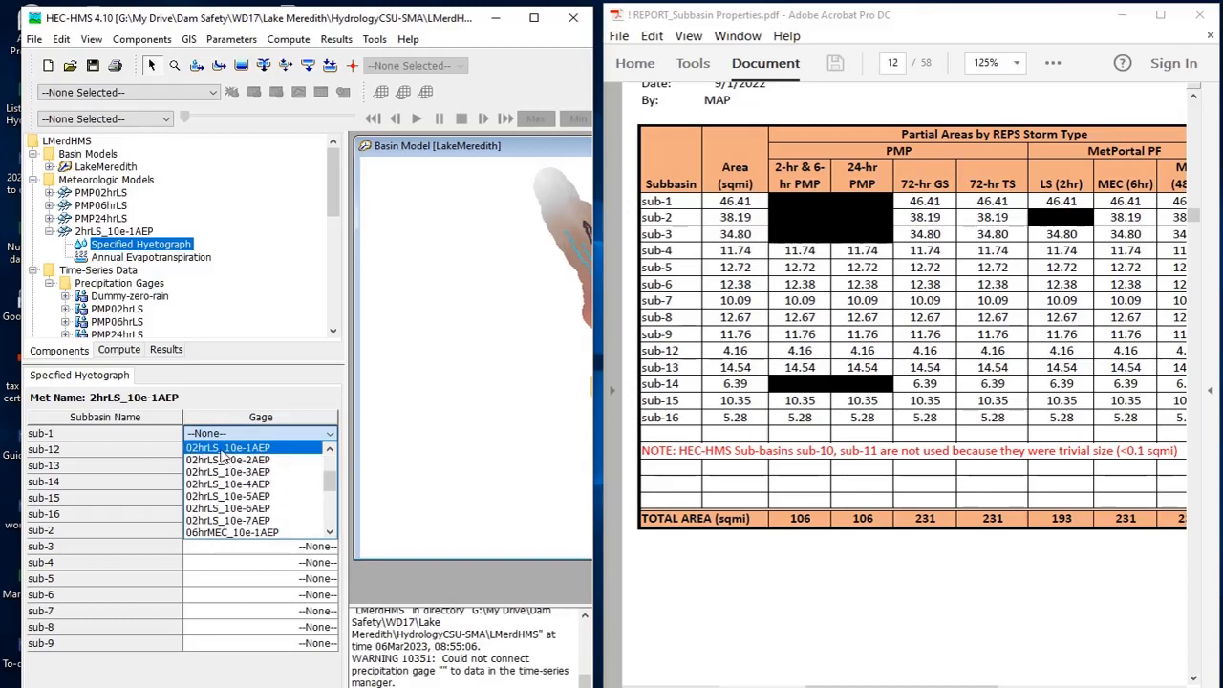
left_click(218, 449)
left_click(279, 451)
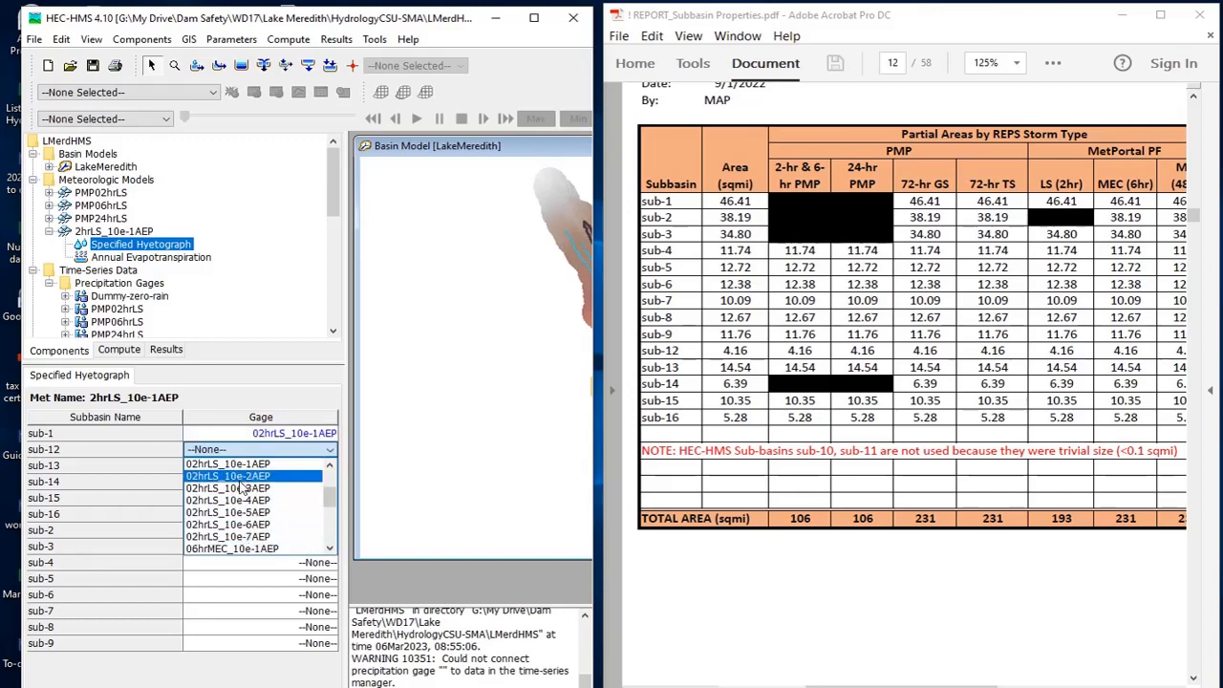
left_click(269, 475)
left_click(270, 468)
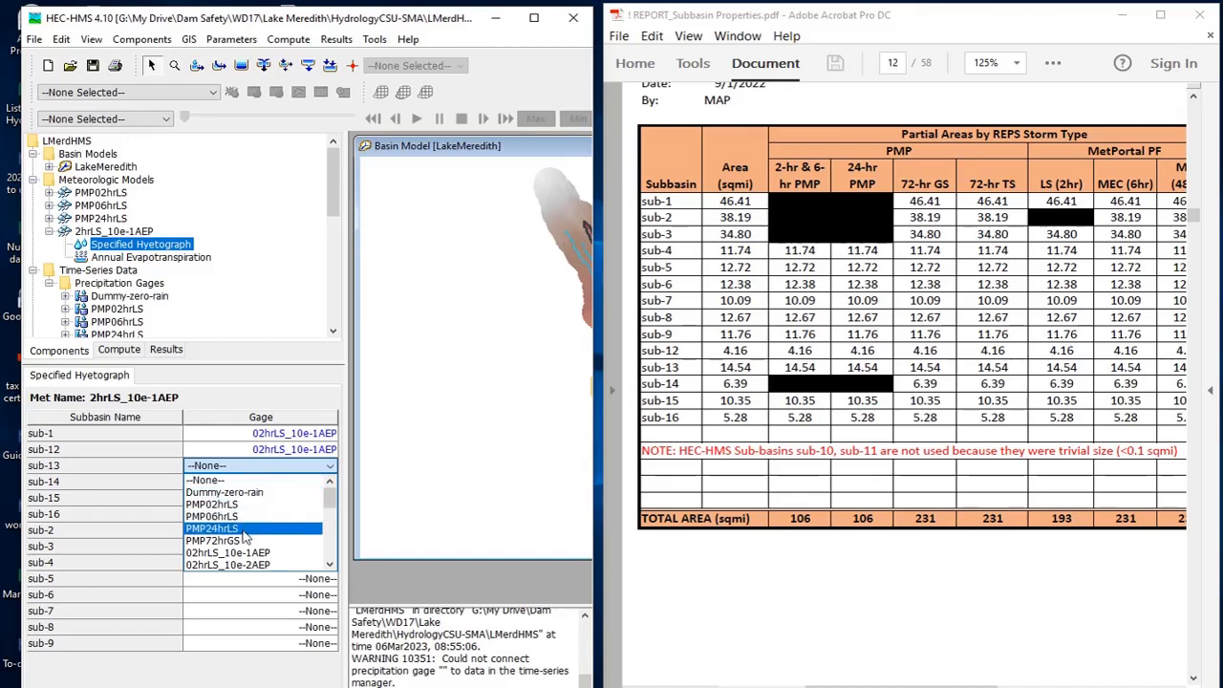
scroll(247, 521, "down", 1)
left_click(246, 521)
Assign the 02hrLS_10e-1AEP gage to sub-14, sub-15 and sub-16 in the 2hrLS_10e-1AEP specified hyetograph
left_click(273, 483)
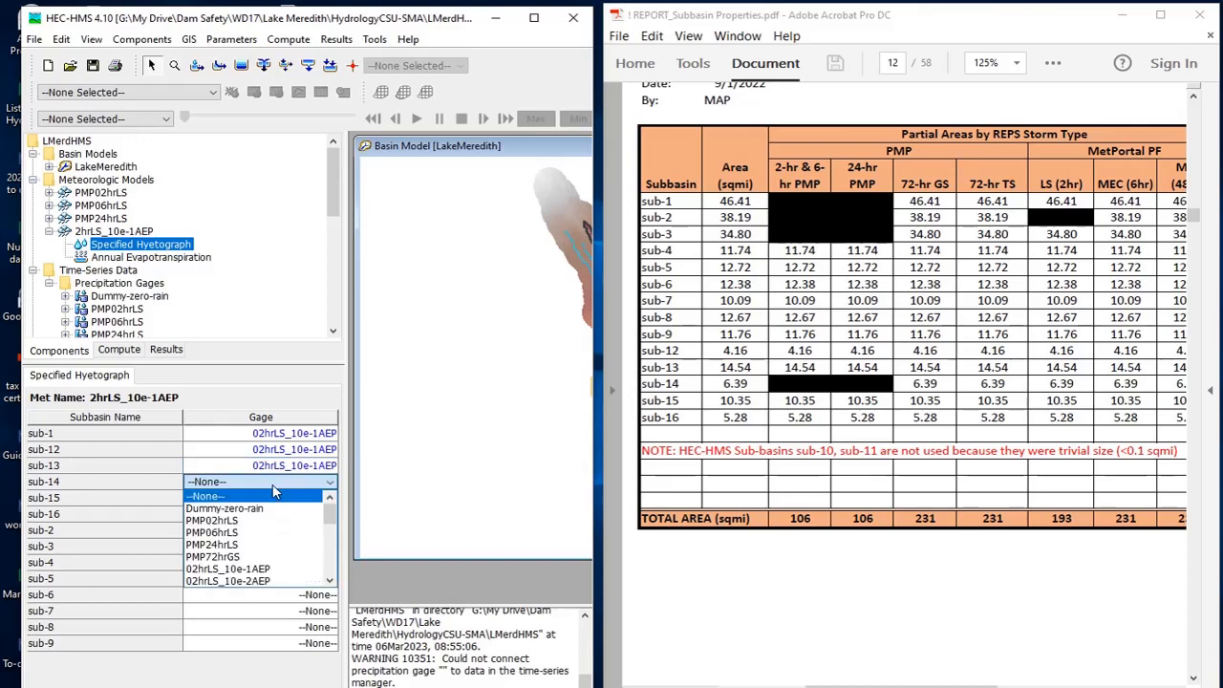
scroll(254, 536, "down", 1)
left_click(254, 534)
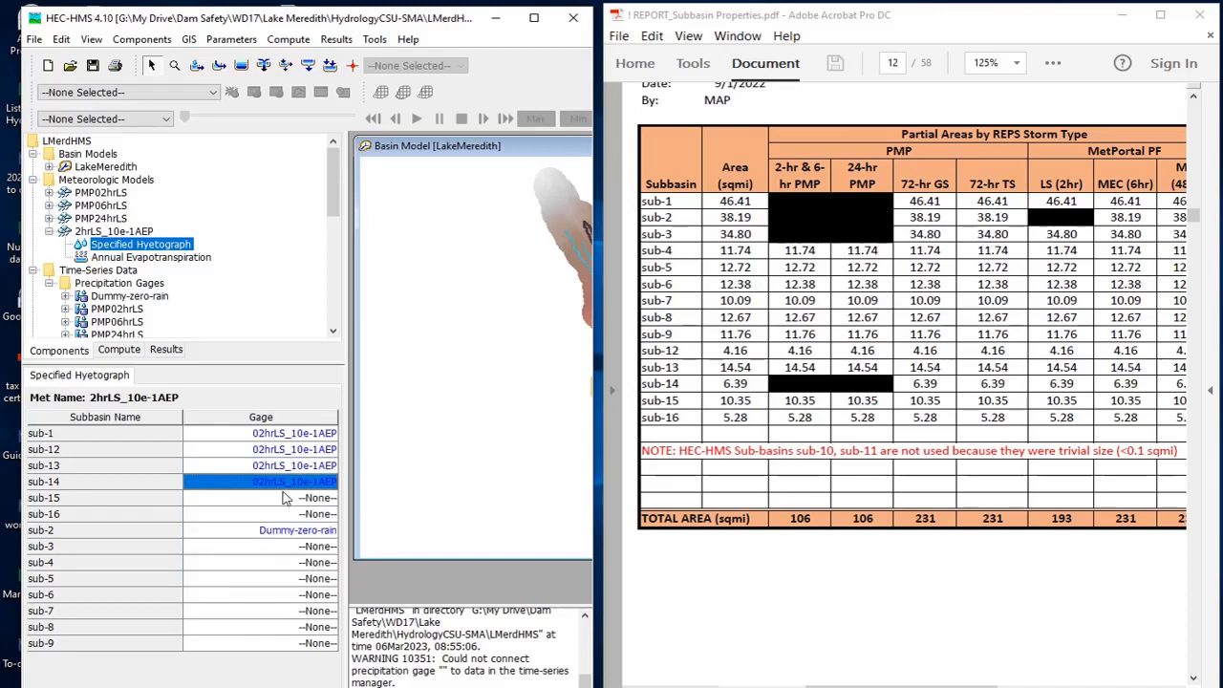
left_click(278, 497)
scroll(244, 554, "down", 1)
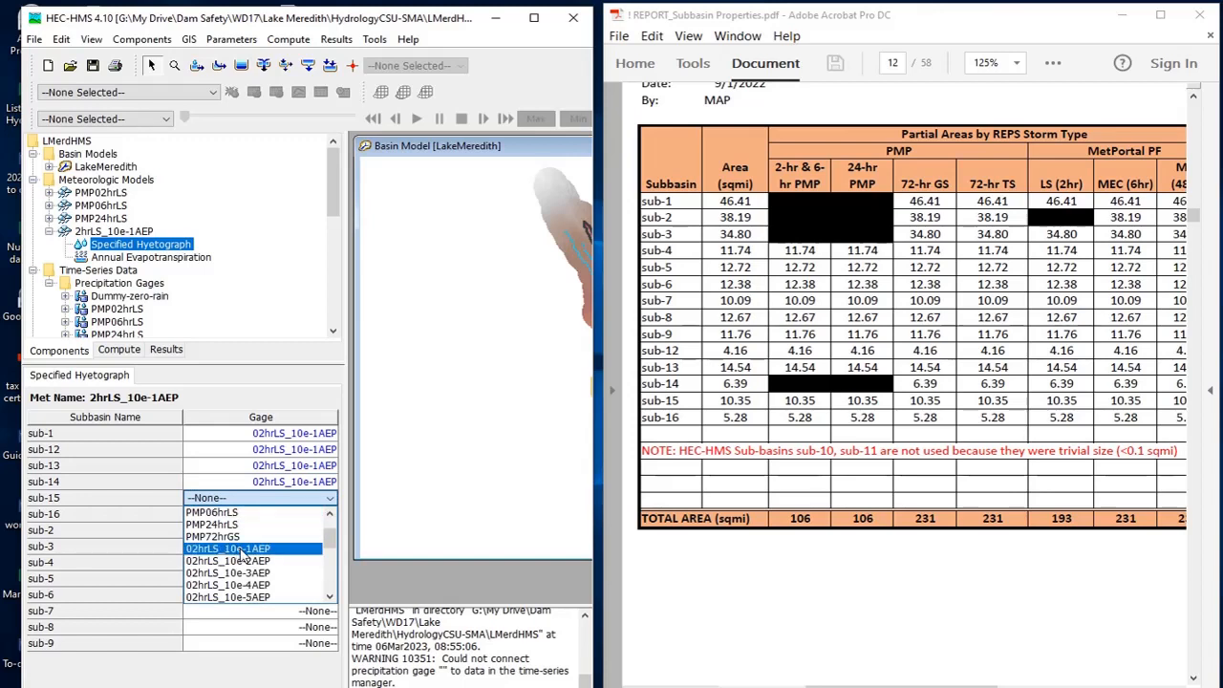
left_click(247, 551)
left_click(261, 519)
scroll(248, 564, "down", 2)
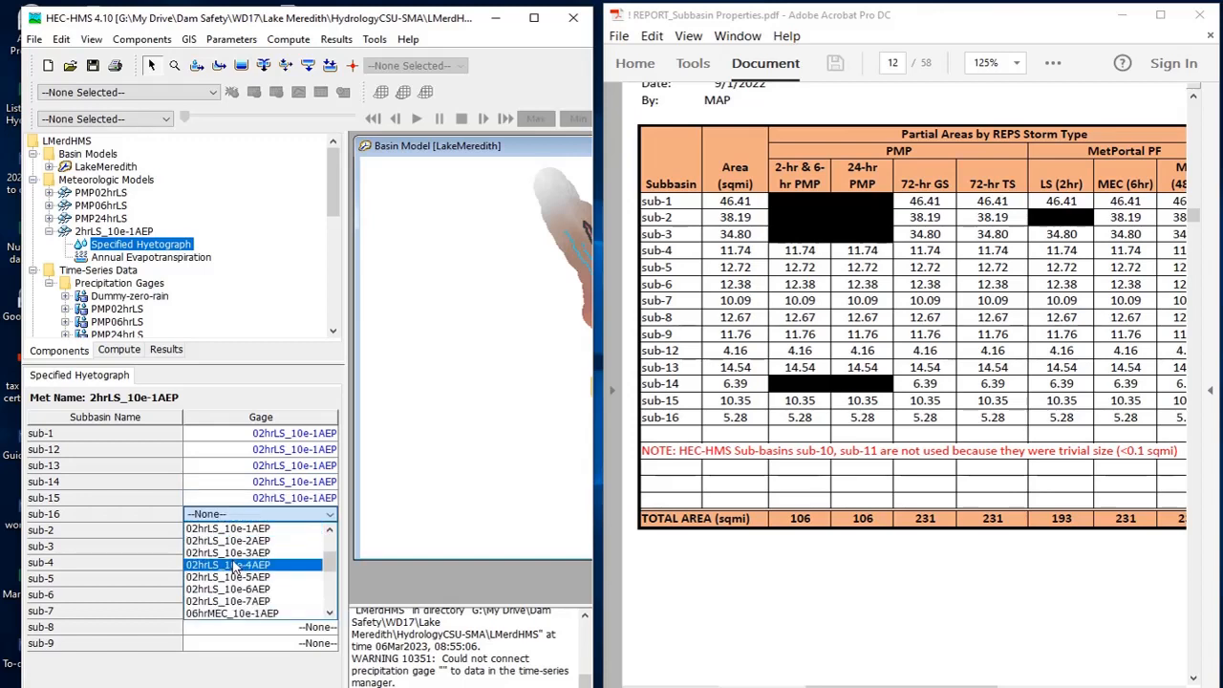
left_click(234, 535)
Assign the 02hrLS_10e-1AEP gage to sub-3, sub-4 and sub-5 in the 2hrLS_10e-1AEP specified hyetograph
left_click(287, 553)
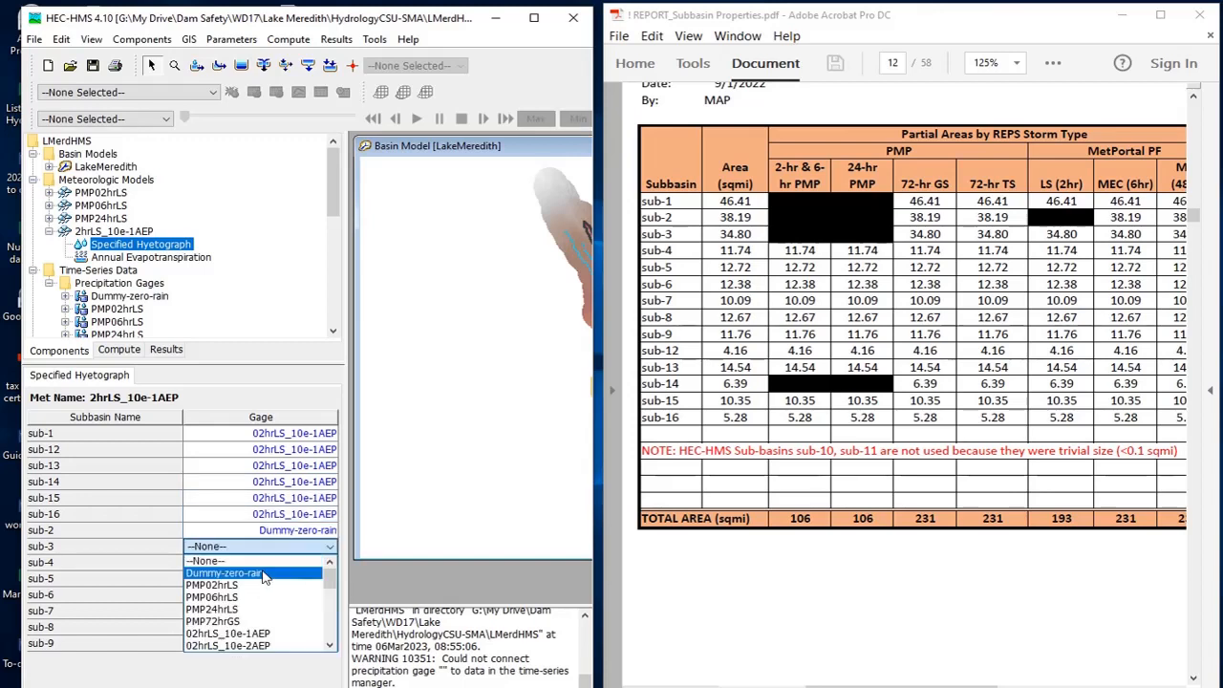
scroll(244, 593, "down", 2)
left_click(247, 597)
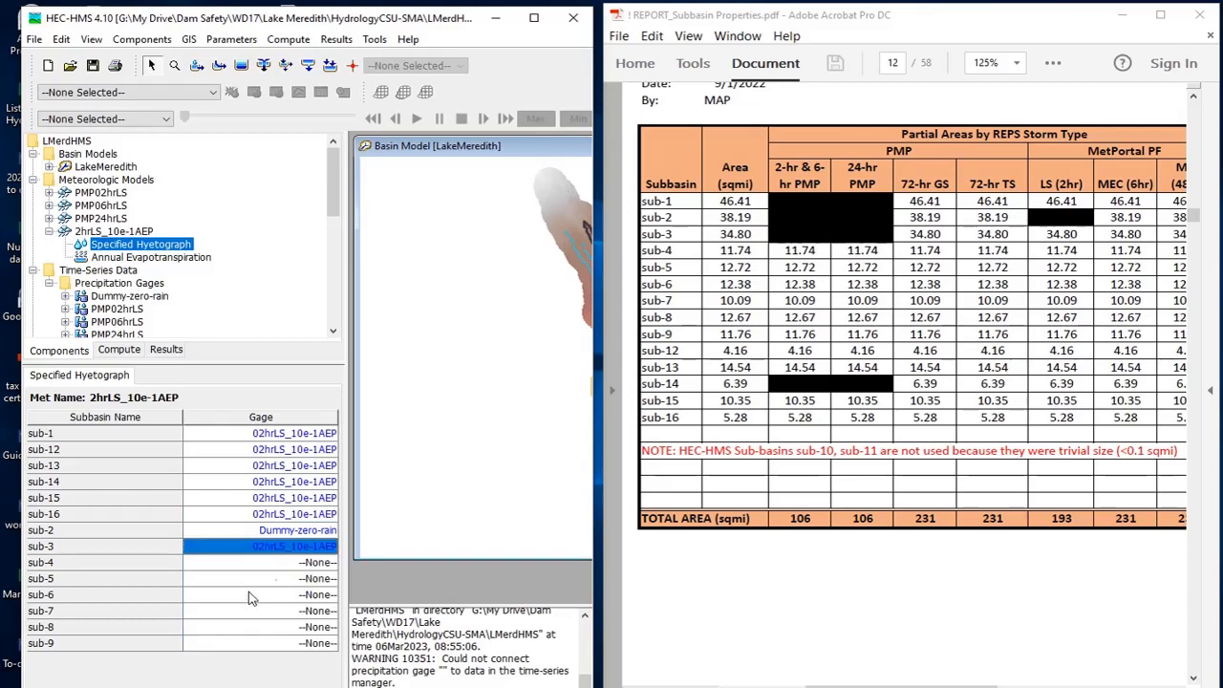
left_click(285, 563)
scroll(254, 621, "down", 2)
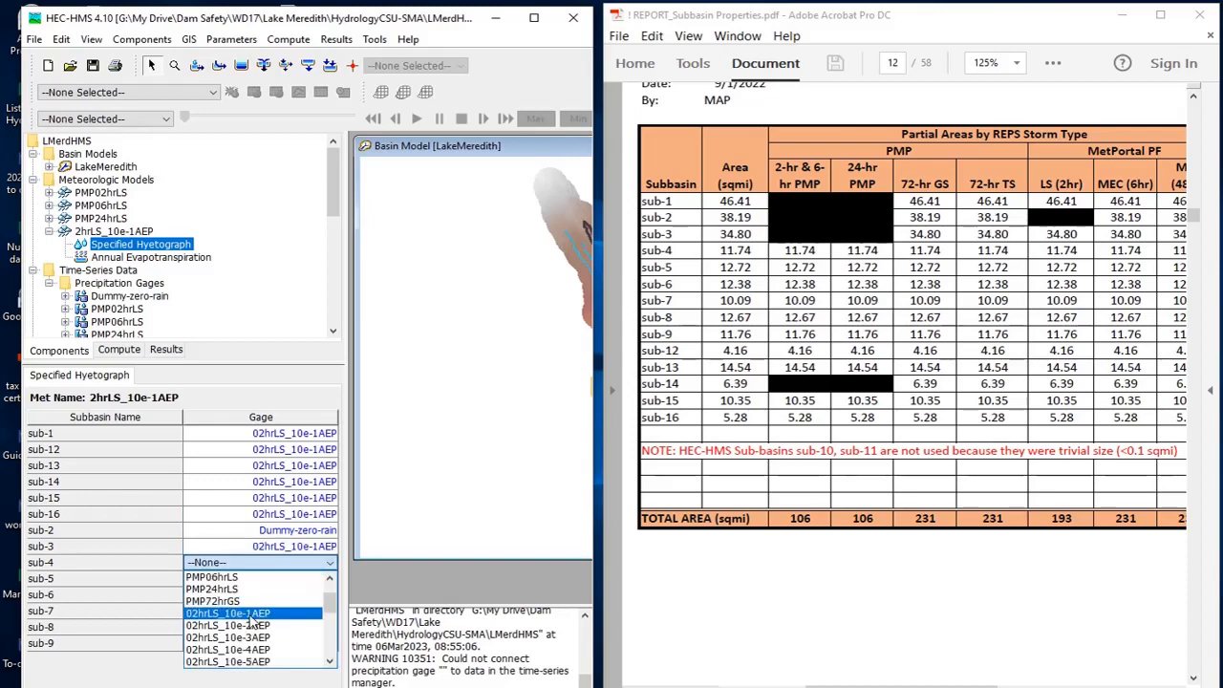
left_click(251, 613)
left_click(272, 579)
scroll(250, 635, "down", 3)
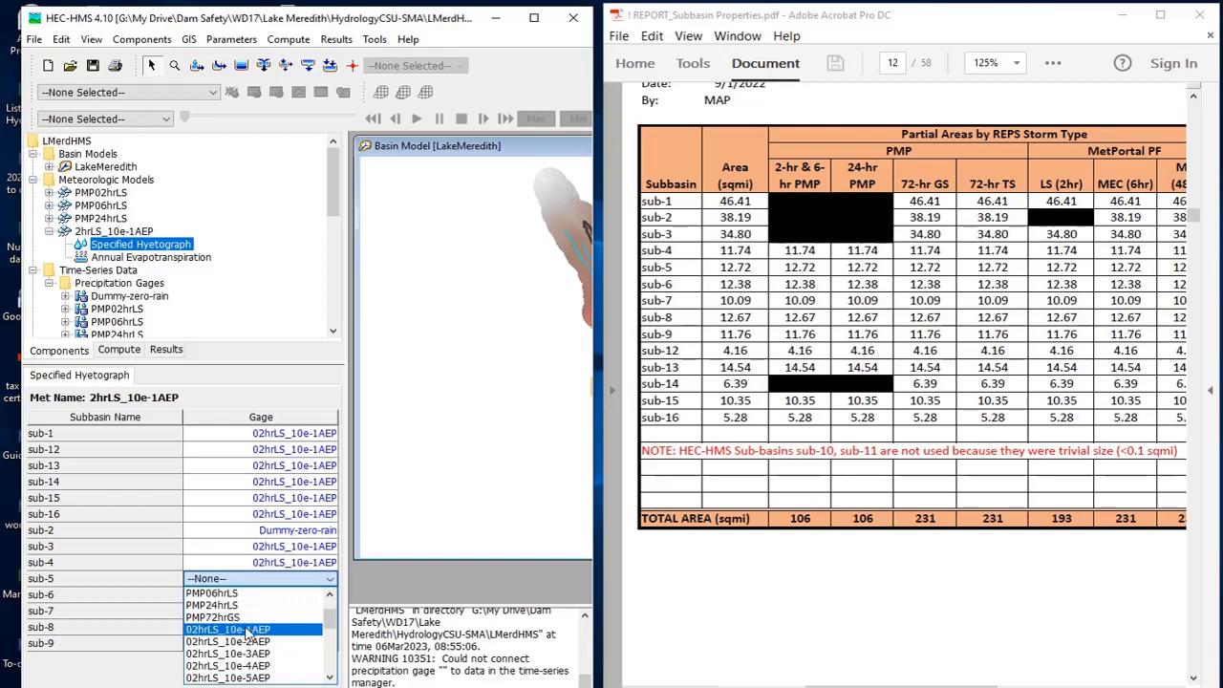
left_click(254, 642)
Assign the 02hrLS_10e-1AEP gage to sub-6 and sub-7 in the 2hrLS_10e-1AEP specified hyetograph
left_click(297, 596)
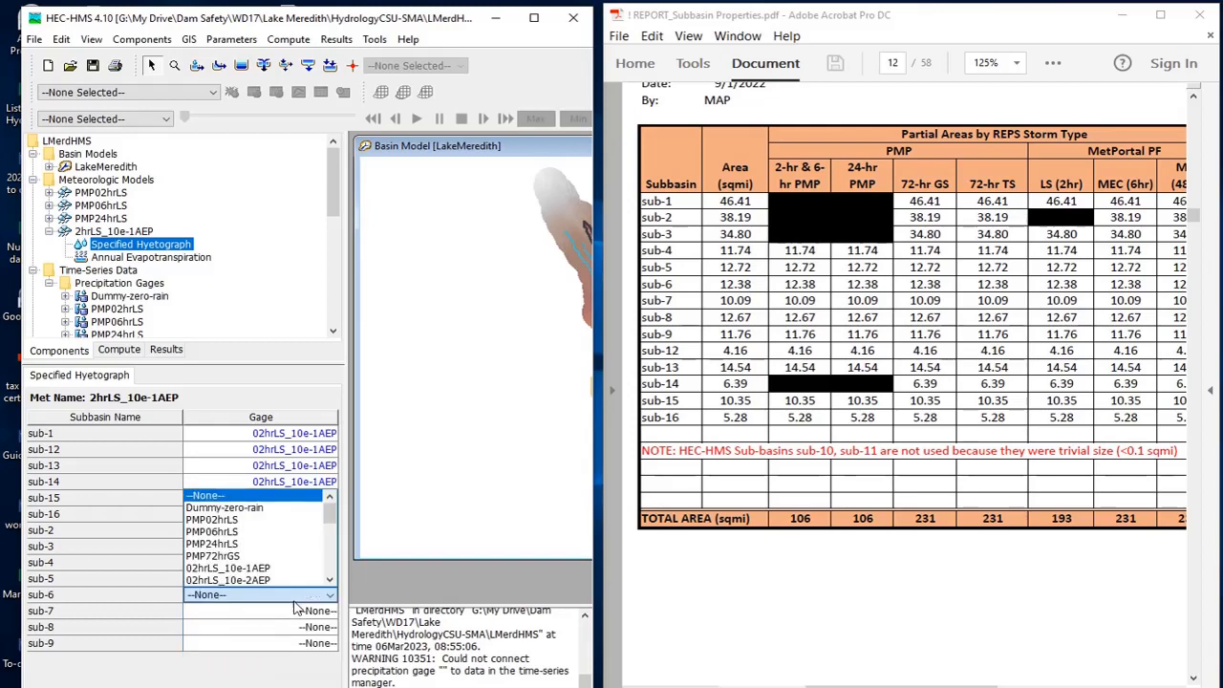
scroll(250, 545, "down", 3)
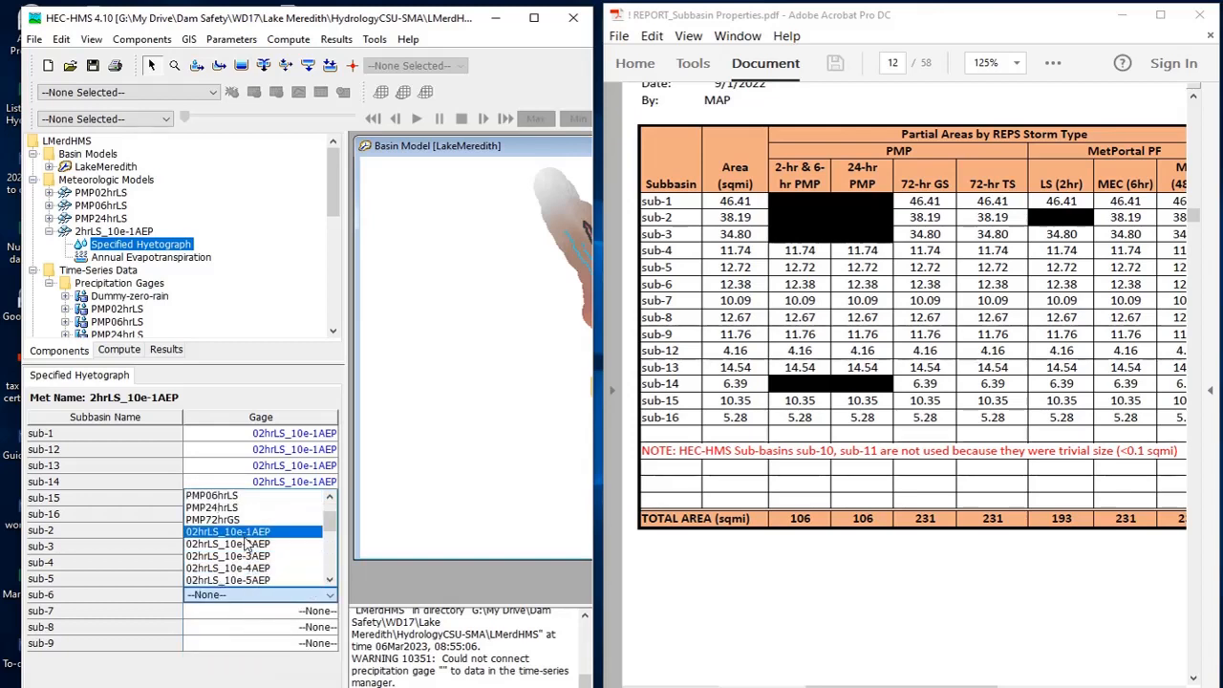
left_click(248, 535)
left_click(289, 612)
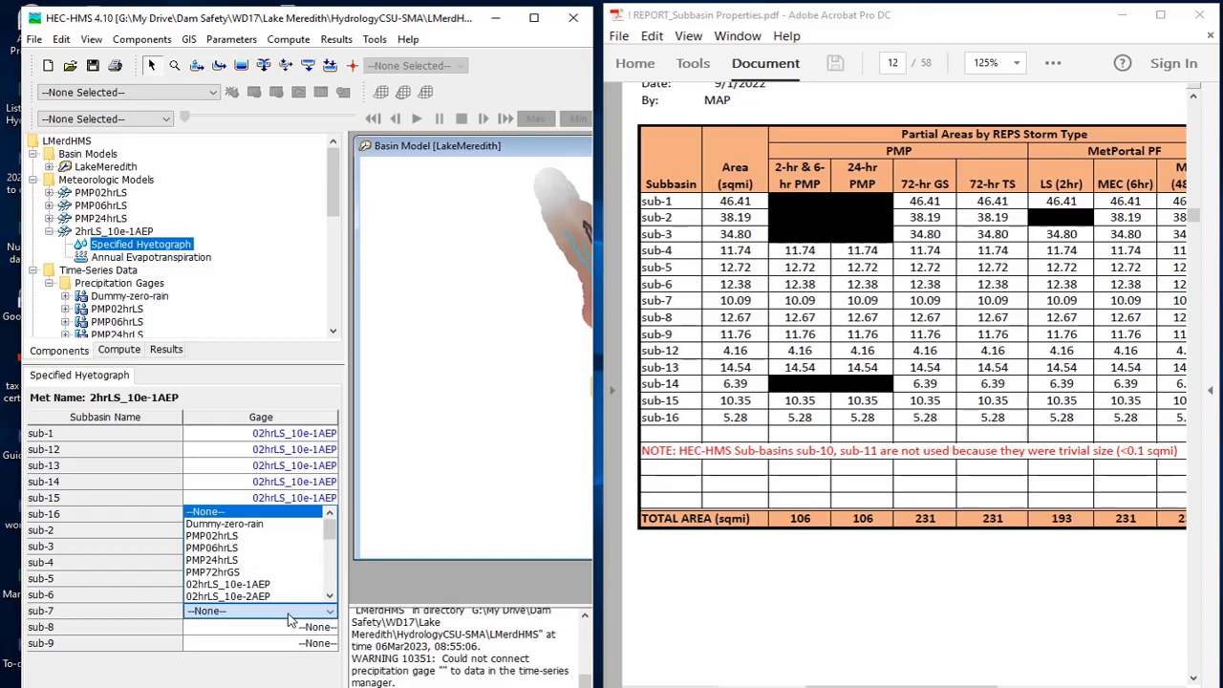
scroll(261, 545, "down", 1)
left_click(256, 548)
Assign the 02hrLS_10e-1AEP gage to sub-8 and sub-9, and review the finished gage assignments of 2hrLS_10e-1AEP
left_click(286, 627)
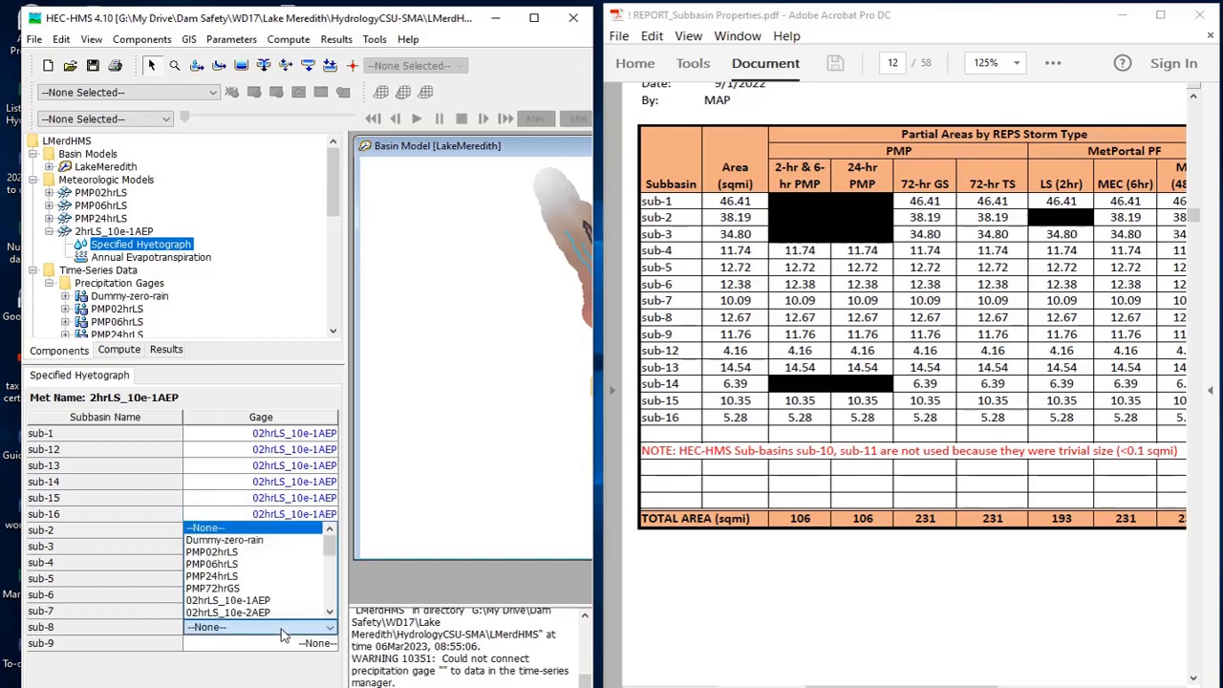
scroll(267, 587, "down", 3)
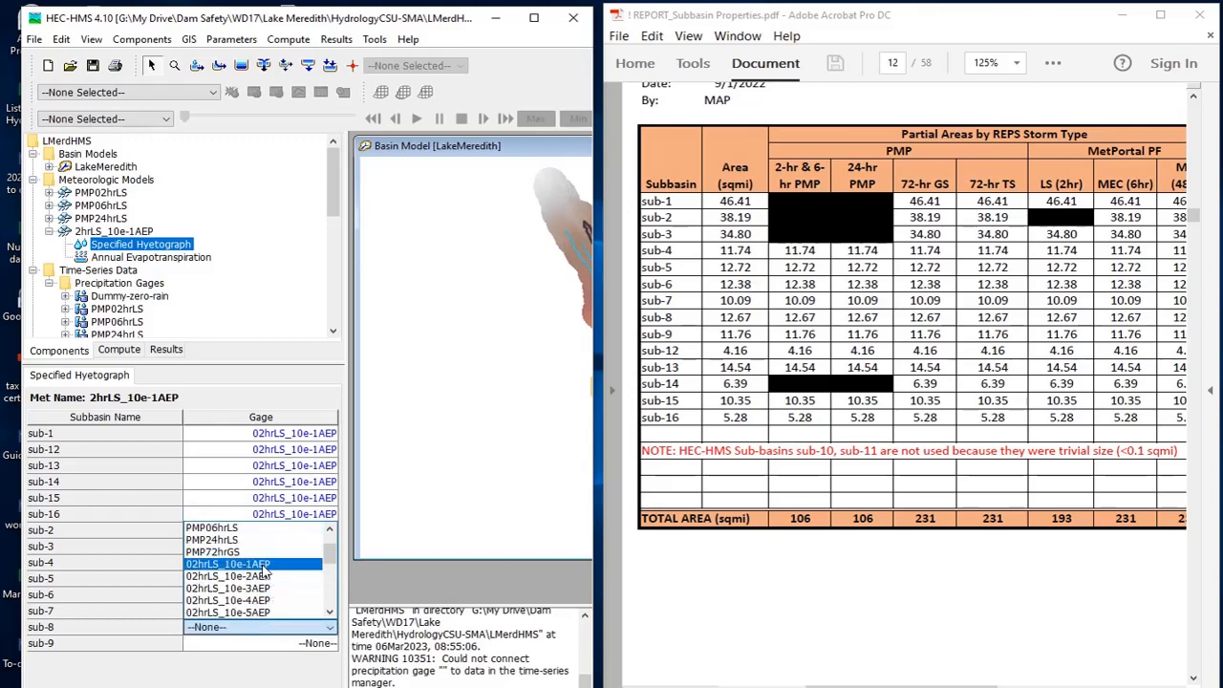
left_click(266, 564)
left_click(302, 646)
scroll(294, 652, "down", 10)
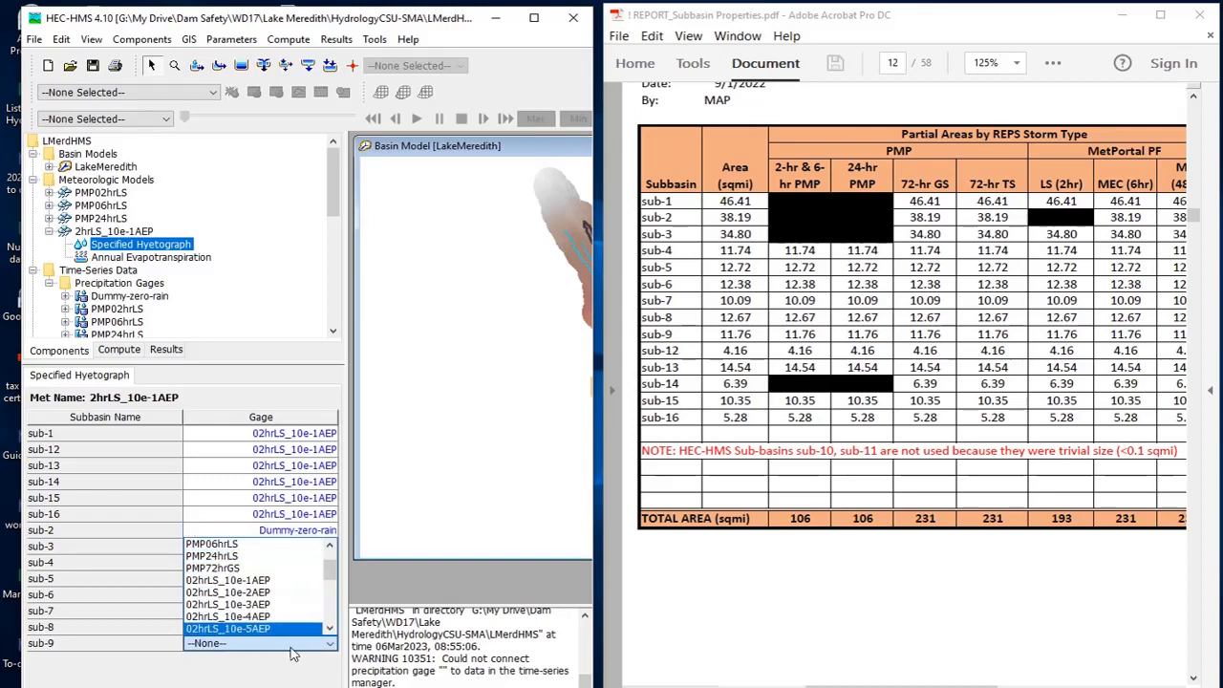
left_click(267, 581)
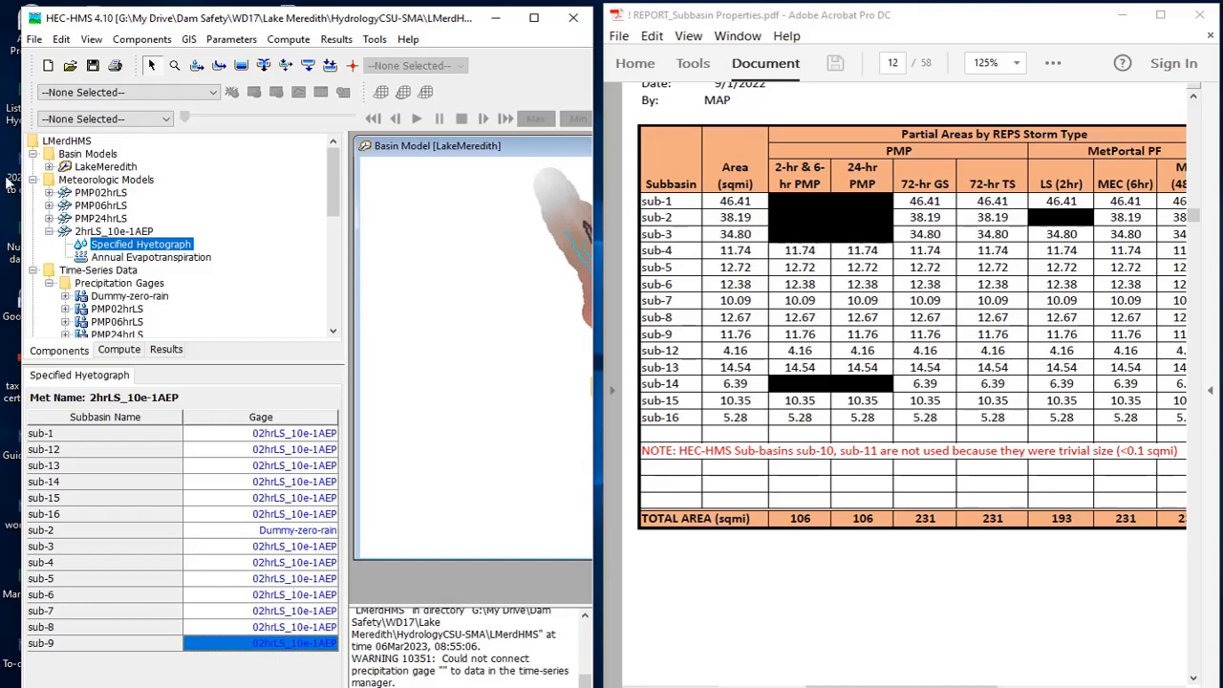
left_click(137, 257)
left_click(135, 247)
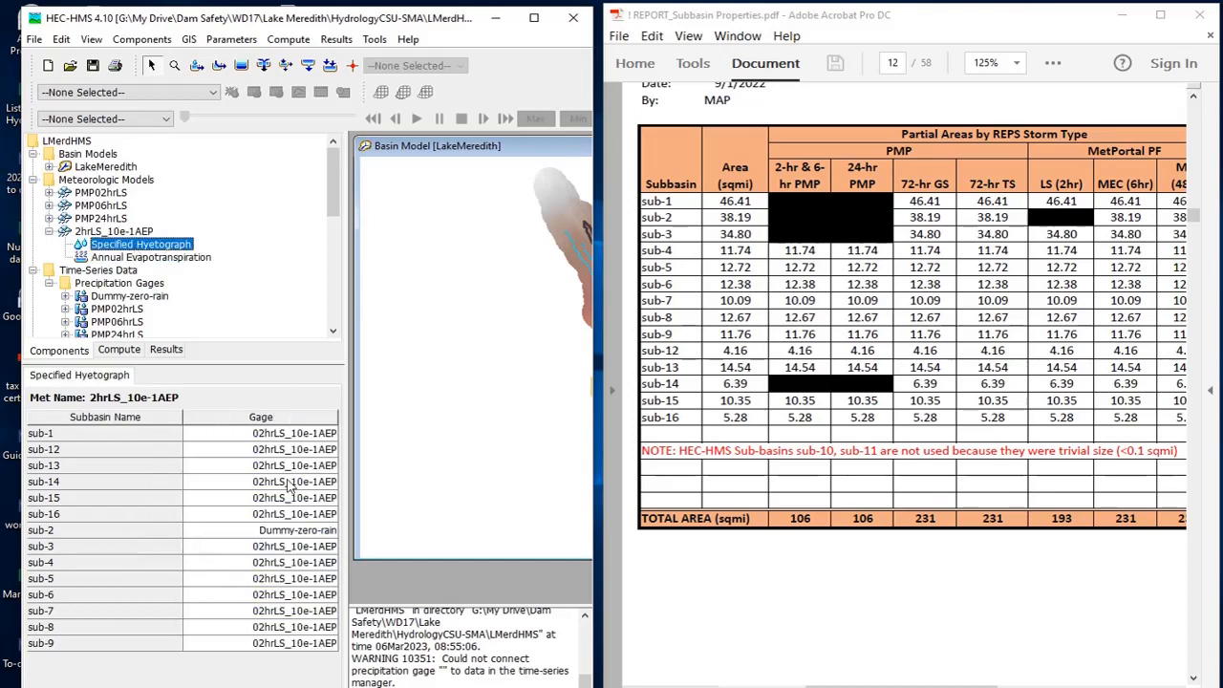
Copy the 2hrLS_10e-1AEP meteorologic model under the name 2hrLS_10e-2AEP
left_click(123, 232)
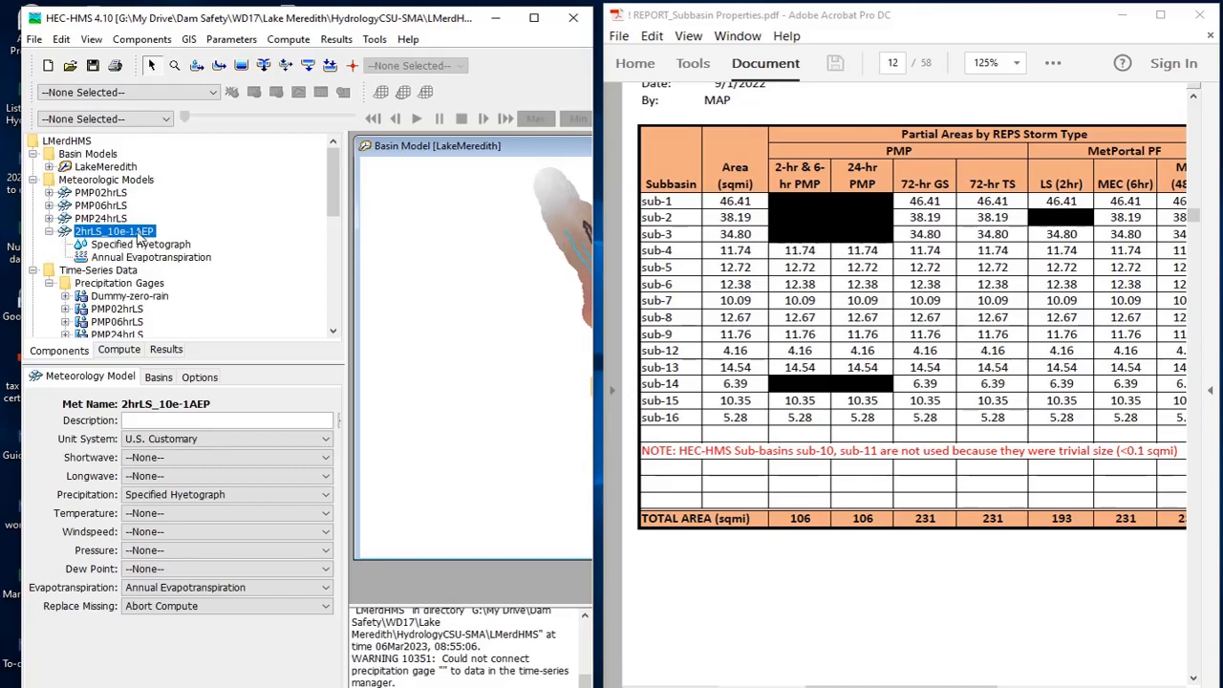
right_click(138, 237)
left_click(174, 246)
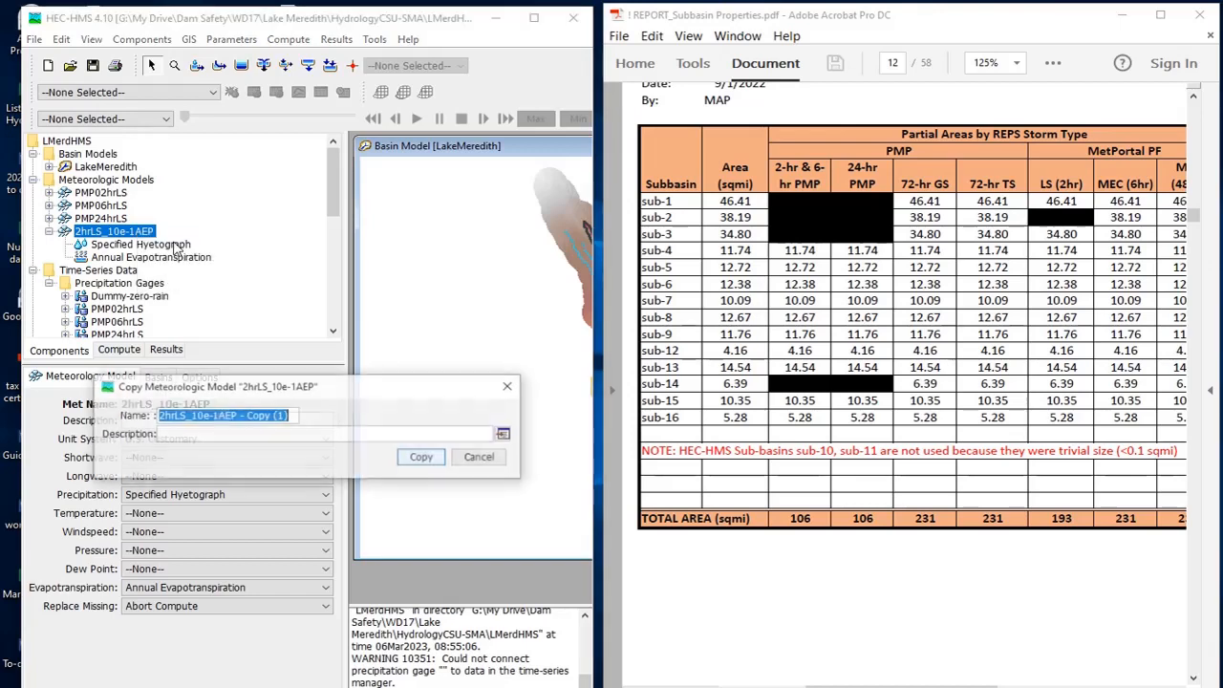
left_click(213, 415)
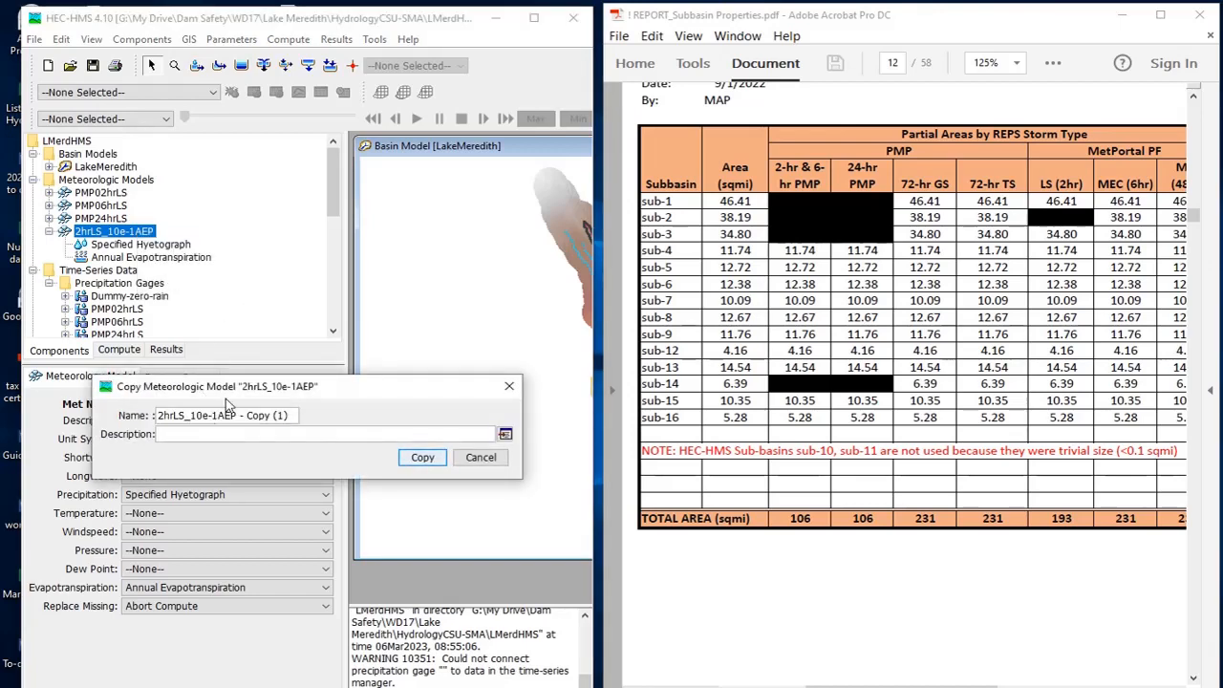
key("BackSpace")
type("2")
key("Delete")
key("Delete")
key("Delete")
key("Delete")
key("Delete")
key("Delete")
key("Delete")
key("Delete")
key("Delete")
key("Delete")
key("Delete")
key("Return")
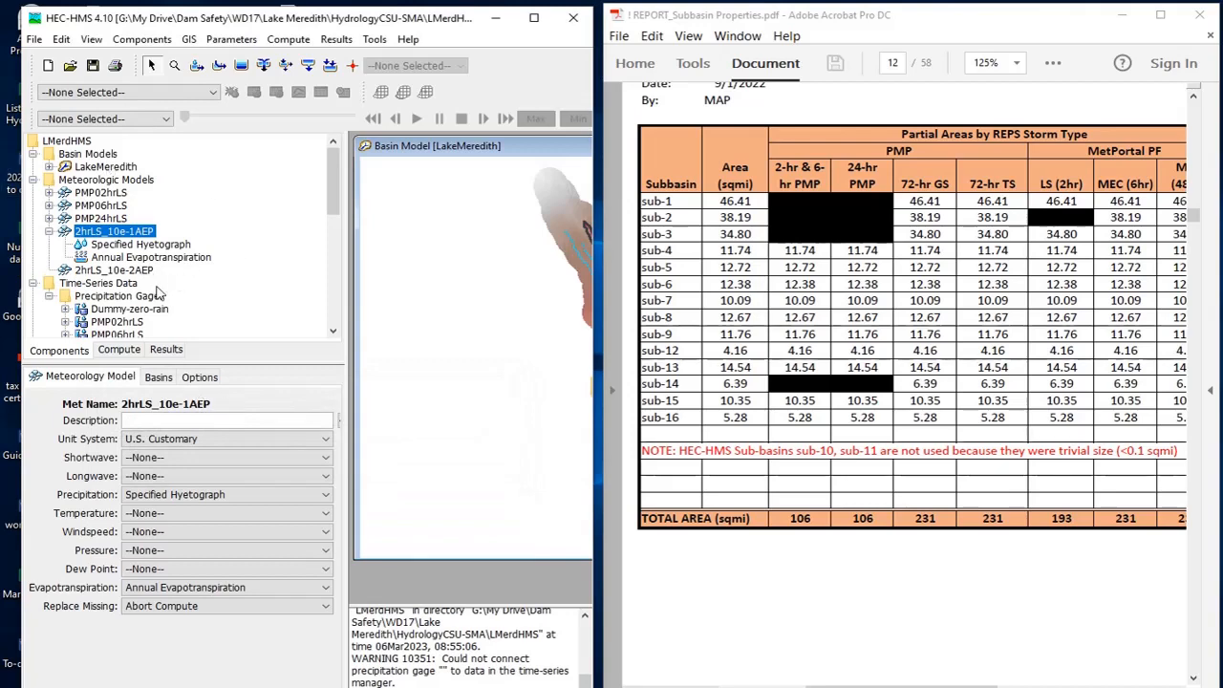
In the specified hyetograph of 2hrLS_10e-2AEP, assign the 02hrLS_10e-2AEP gage to sub-1 and sub-12
double_click(134, 270)
left_click(162, 283)
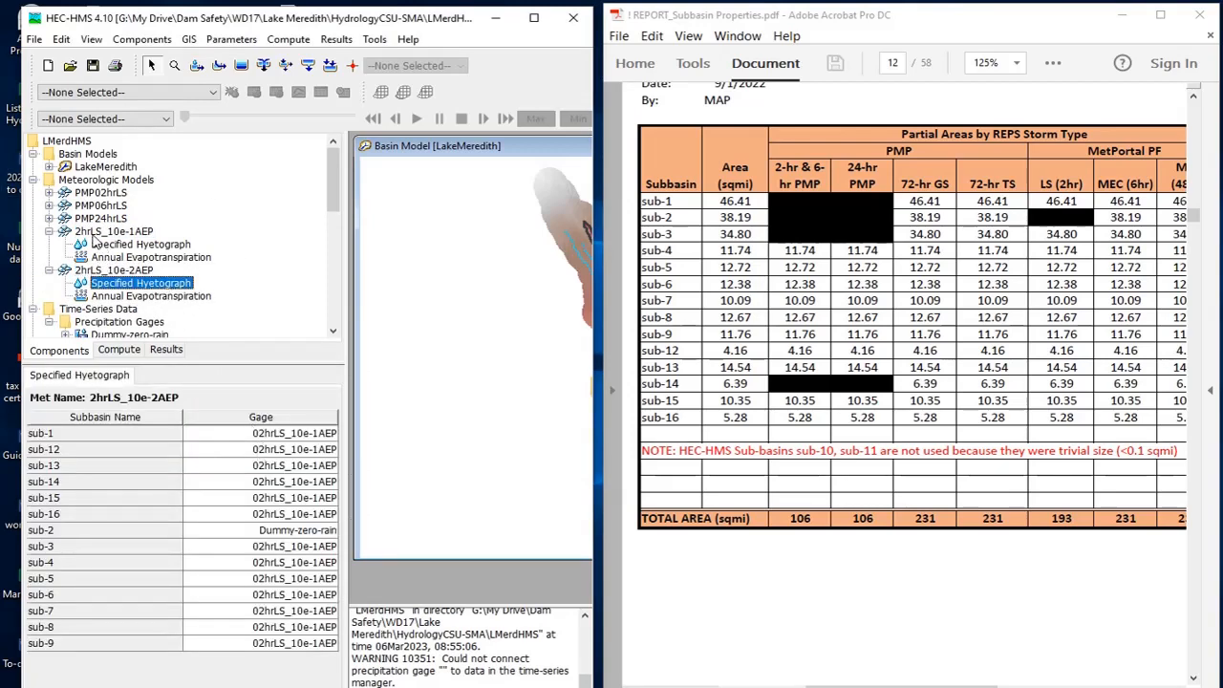
left_click(298, 437)
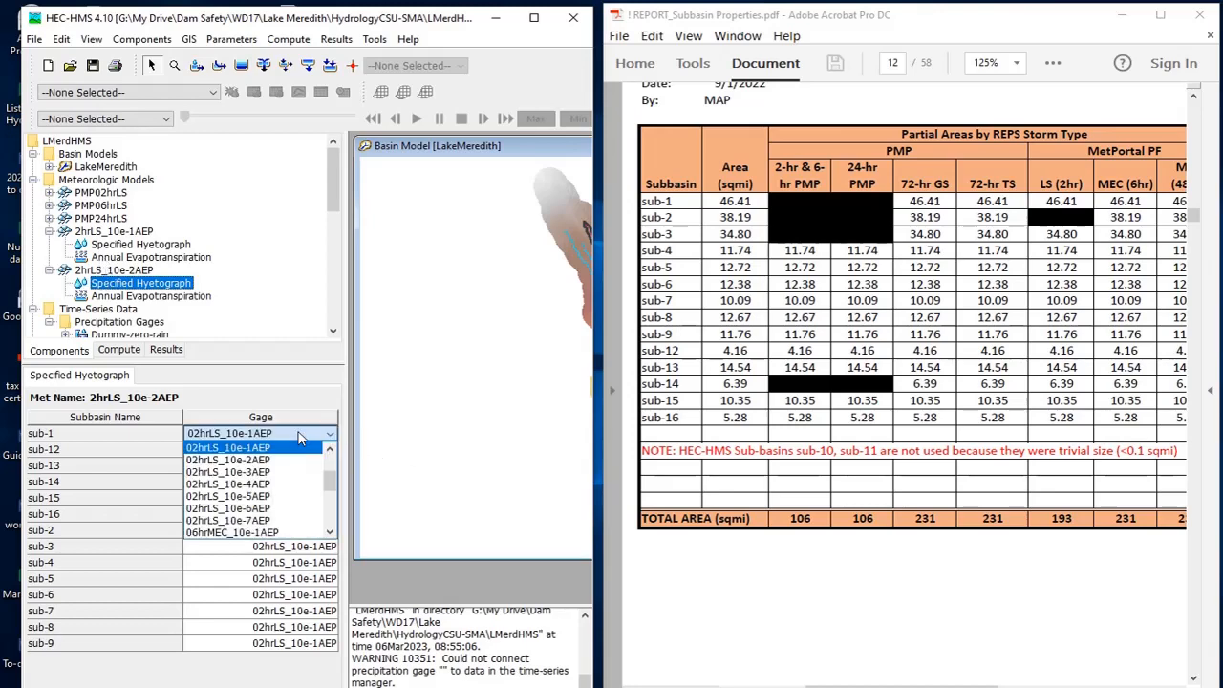
left_click(270, 460)
left_click(273, 450)
left_click(271, 476)
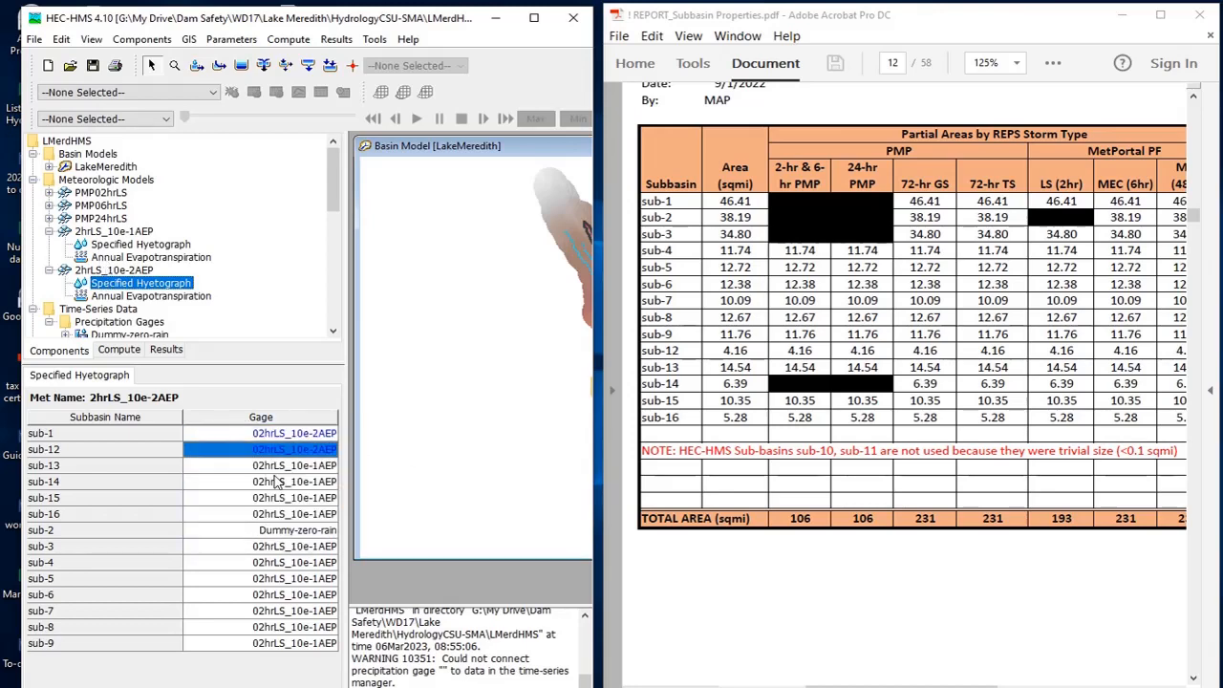
Assign the 02hrLS_10e-2AEP gage to sub-13, sub-14, sub-15 and sub-16 in the 2hrLS_10e-2AEP specified hyetograph
left_click(282, 465)
left_click(292, 492)
left_click(291, 486)
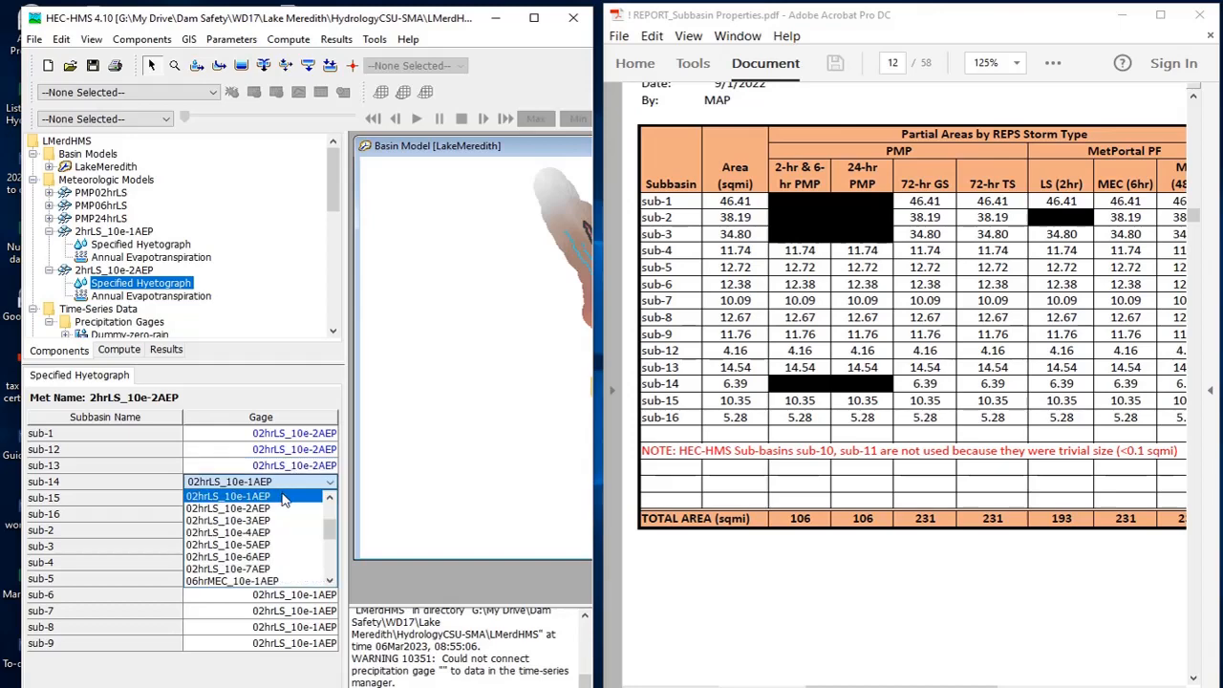
left_click(290, 508)
left_click(306, 503)
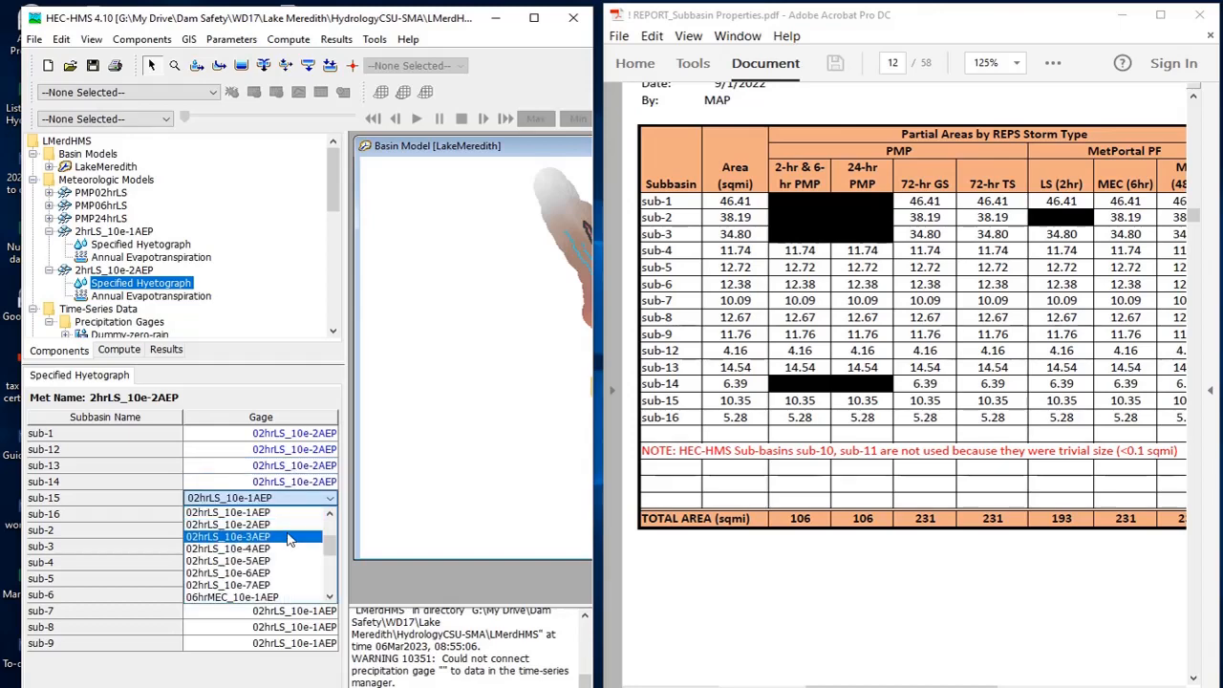
left_click(289, 526)
left_click(310, 517)
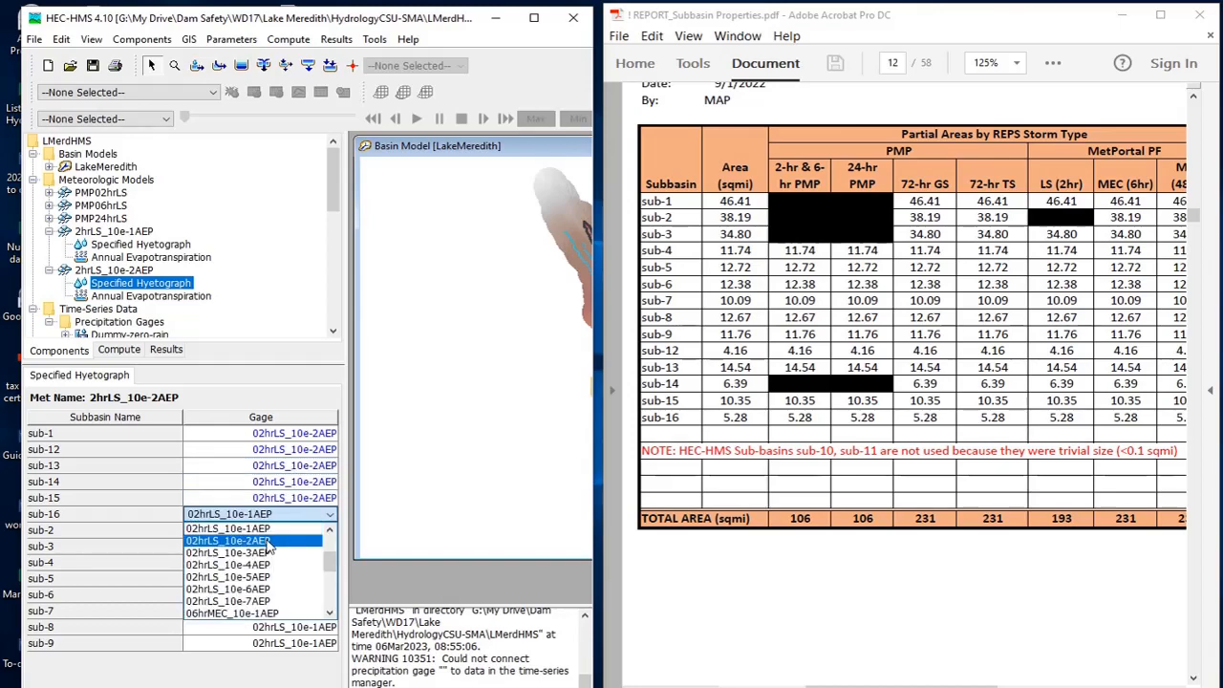
left_click(271, 542)
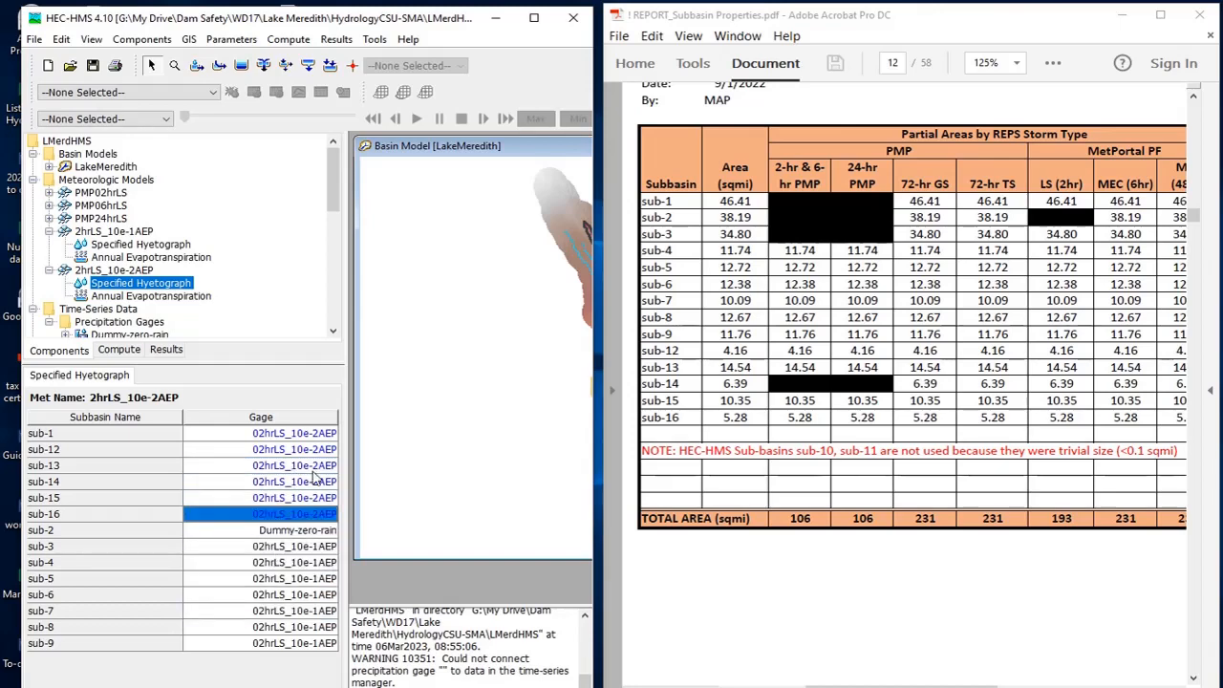
Assign the 02hrLS_10e-2AEP gage to sub-3, sub-4, sub-5 and sub-6, skipping sub-2, in the 2hrLS_10e-2AEP specified hyetograph
left_click(300, 550)
left_click(287, 581)
left_click(290, 564)
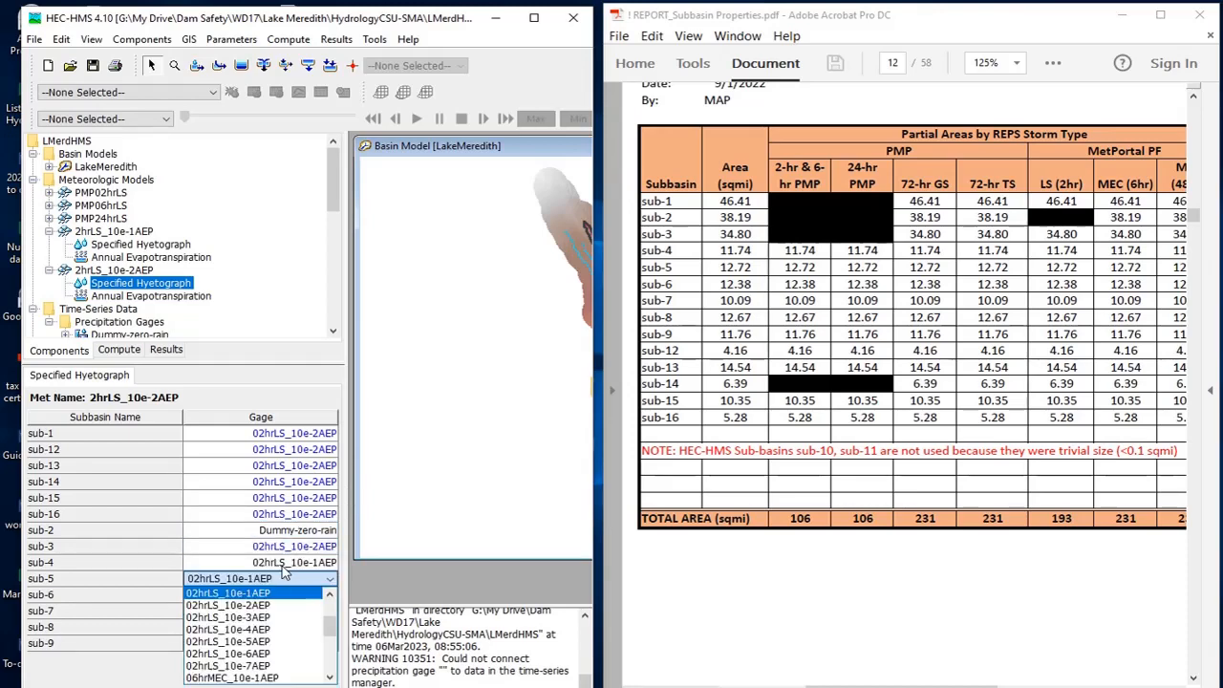
left_click(291, 566)
left_click(292, 566)
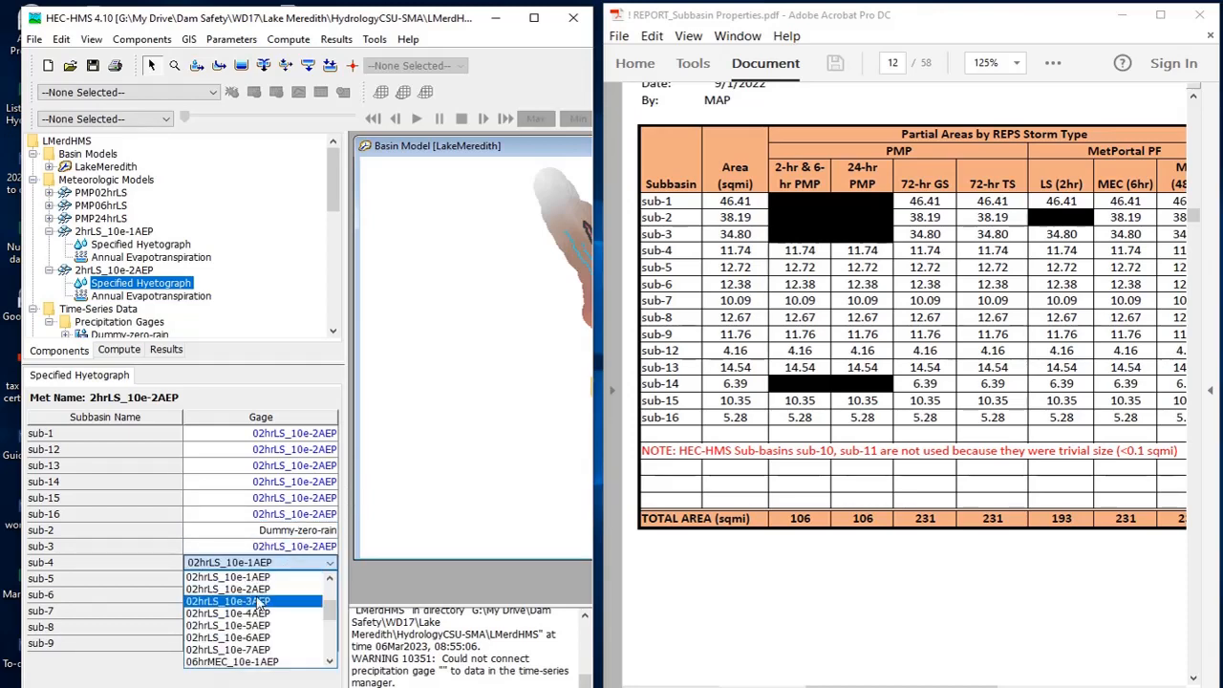
left_click(256, 590)
left_click(315, 595)
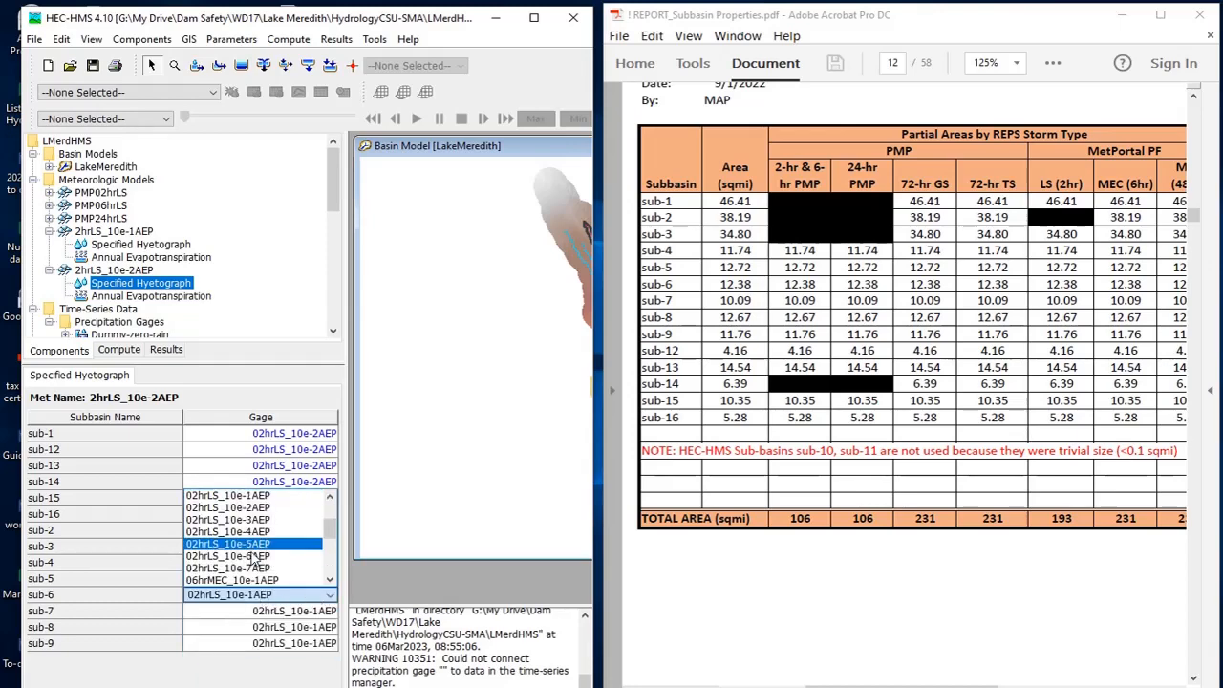
left_click(250, 509)
Assign the 02hrLS_10e-2AEP gage to sub-7, sub-8 and sub-9, and review the gage assignments of 2hrLS_10e-2AEP
left_click(313, 614)
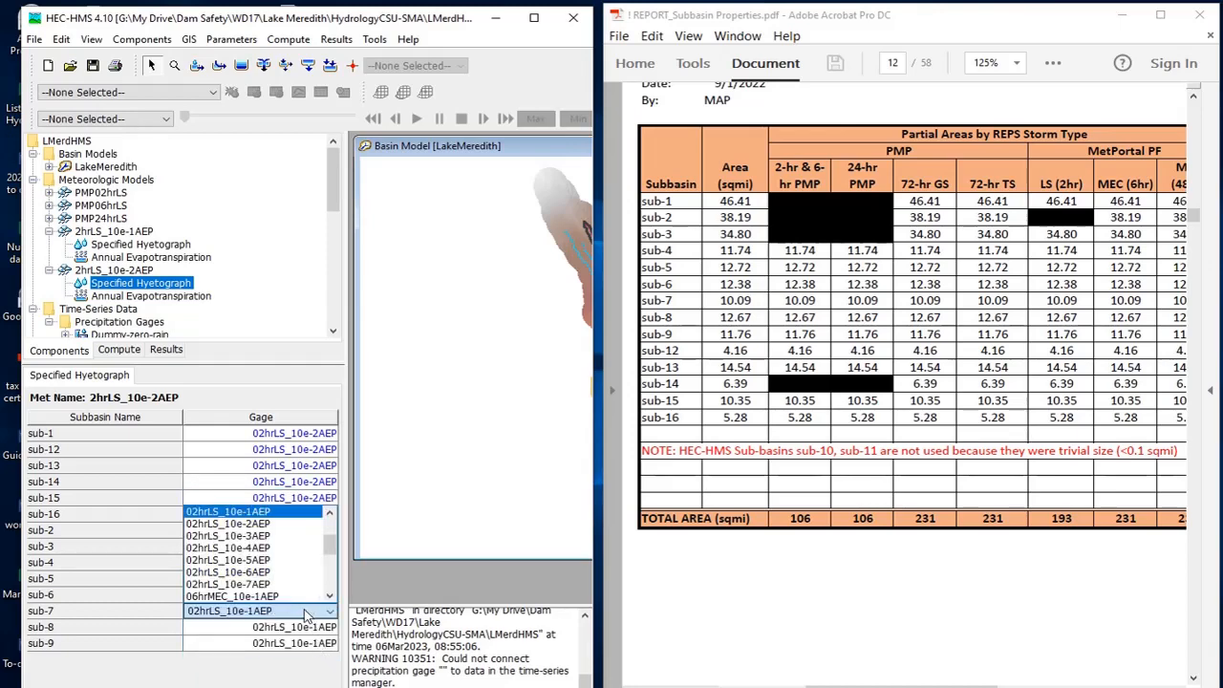
left_click(258, 513)
left_click(308, 627)
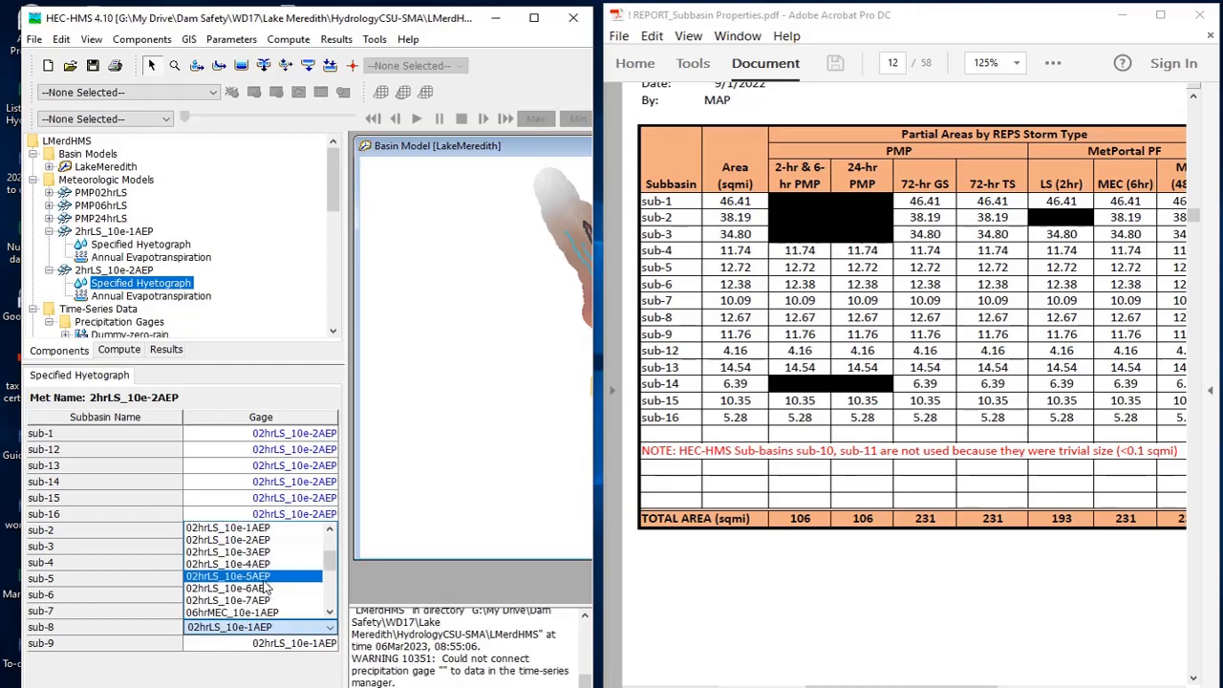
left_click(287, 616)
left_click(310, 642)
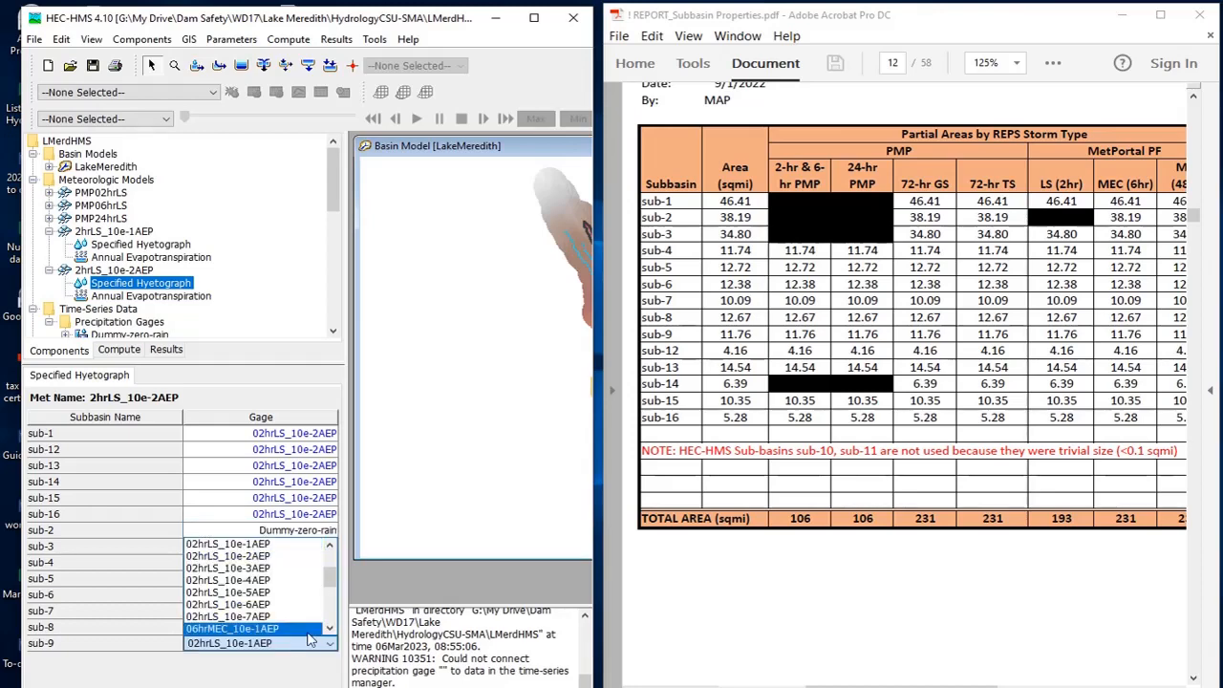
left_click(278, 557)
left_click(131, 271)
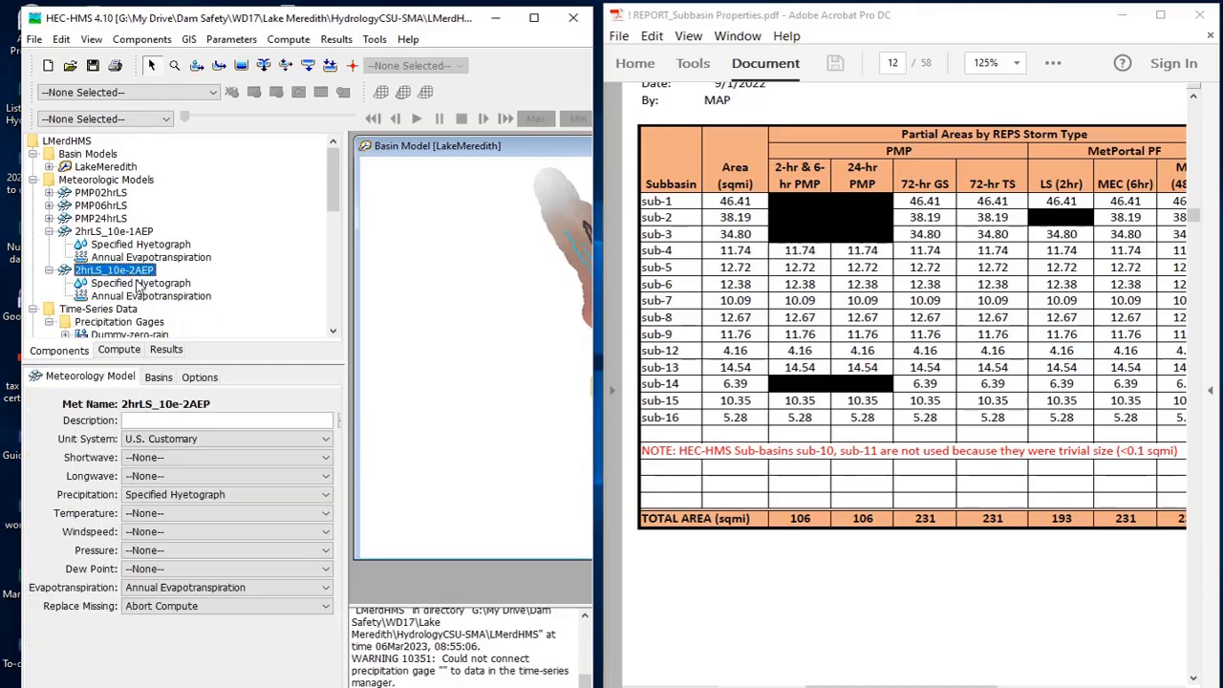
left_click(138, 284)
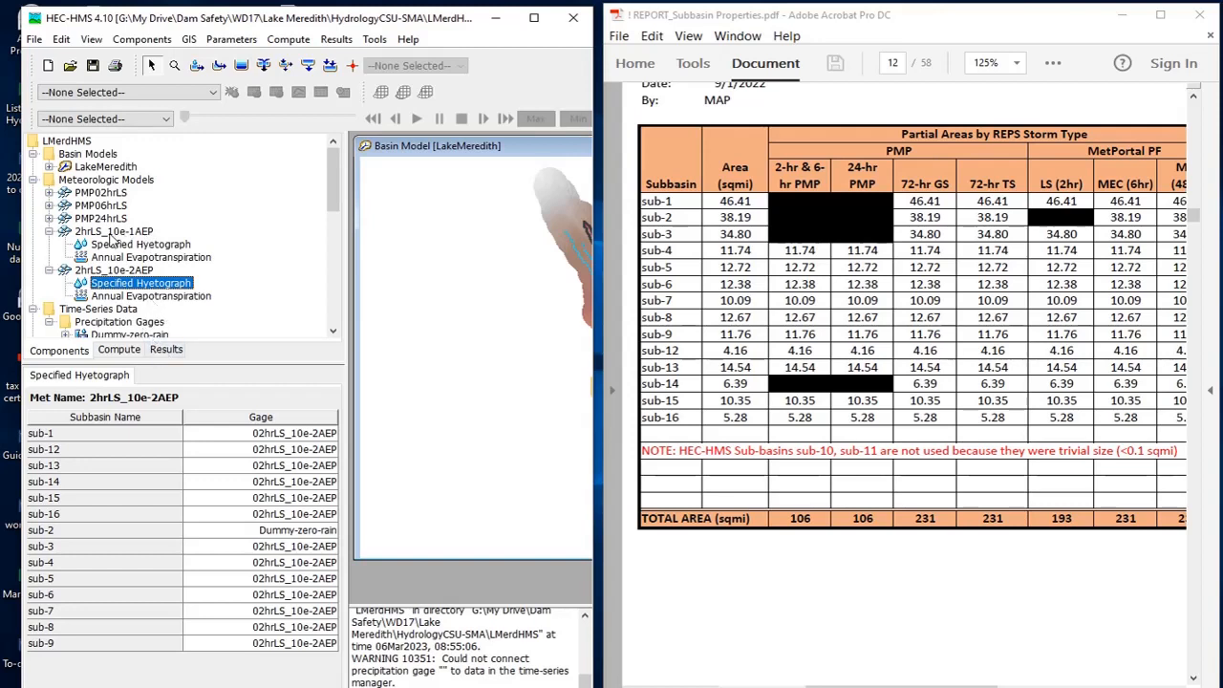
Look over the complete list of meteorologic models and examine the sub-basin gage assignments of PMP72hrGS
left_click(119, 180)
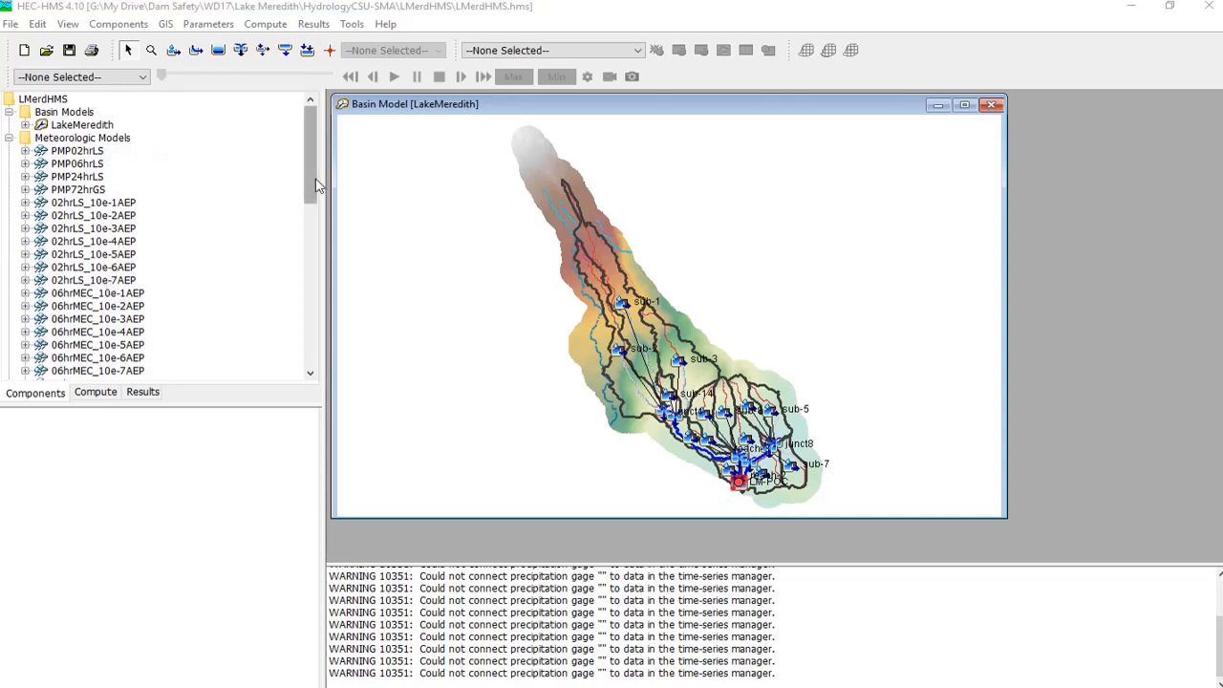
left_click_drag(310, 186, 308, 224)
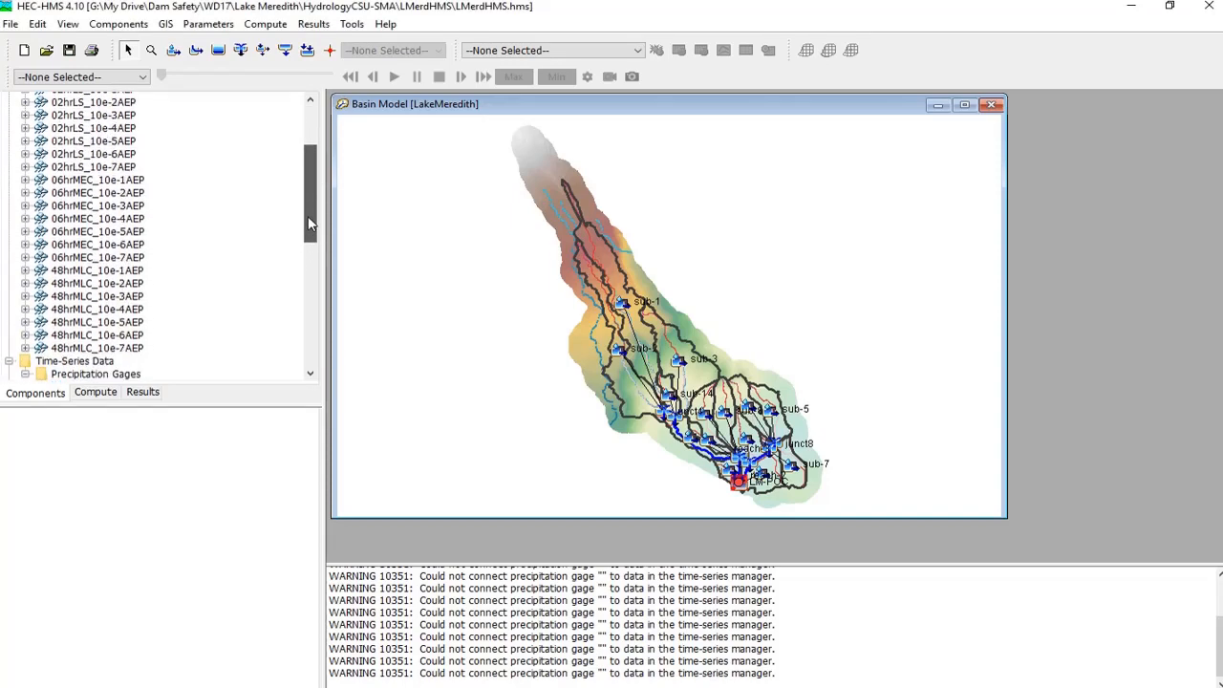
left_click_drag(308, 218, 308, 181)
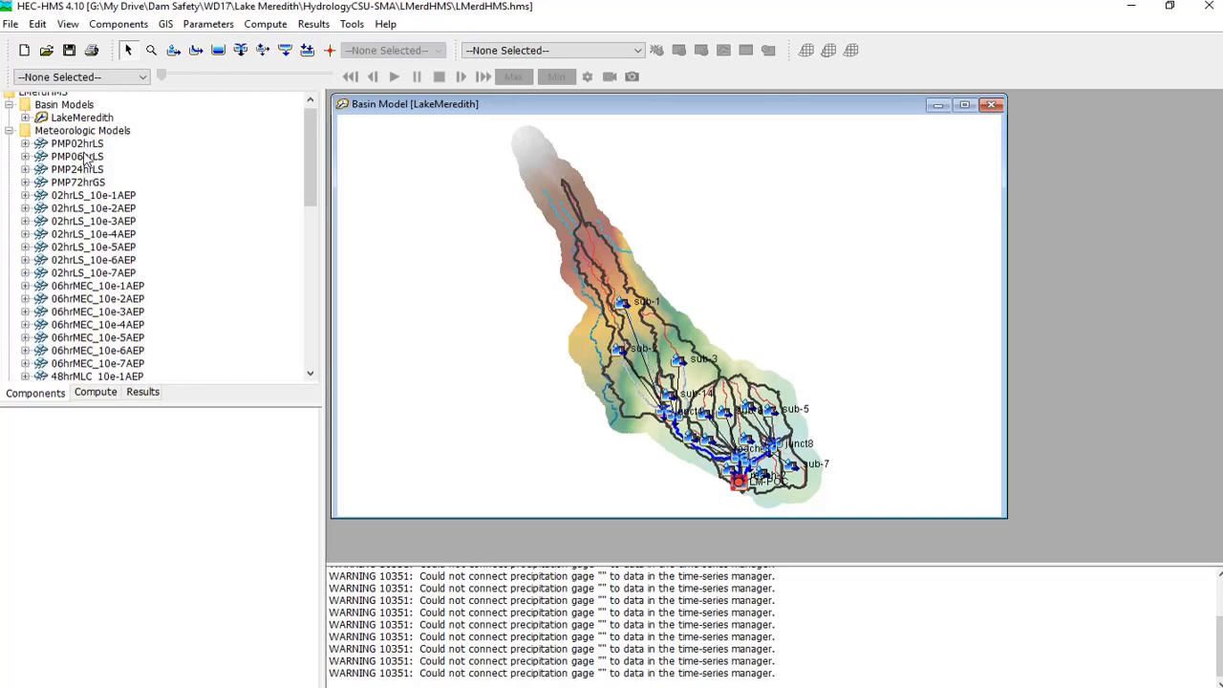
left_click(77, 183)
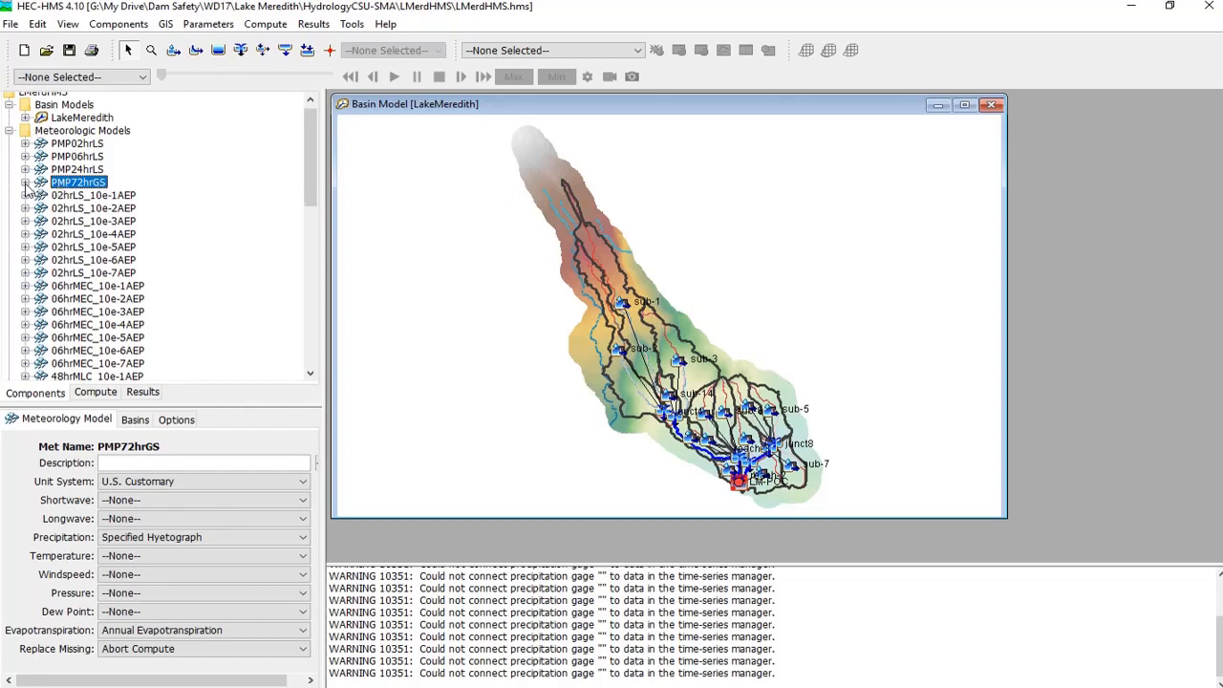
left_click(25, 182)
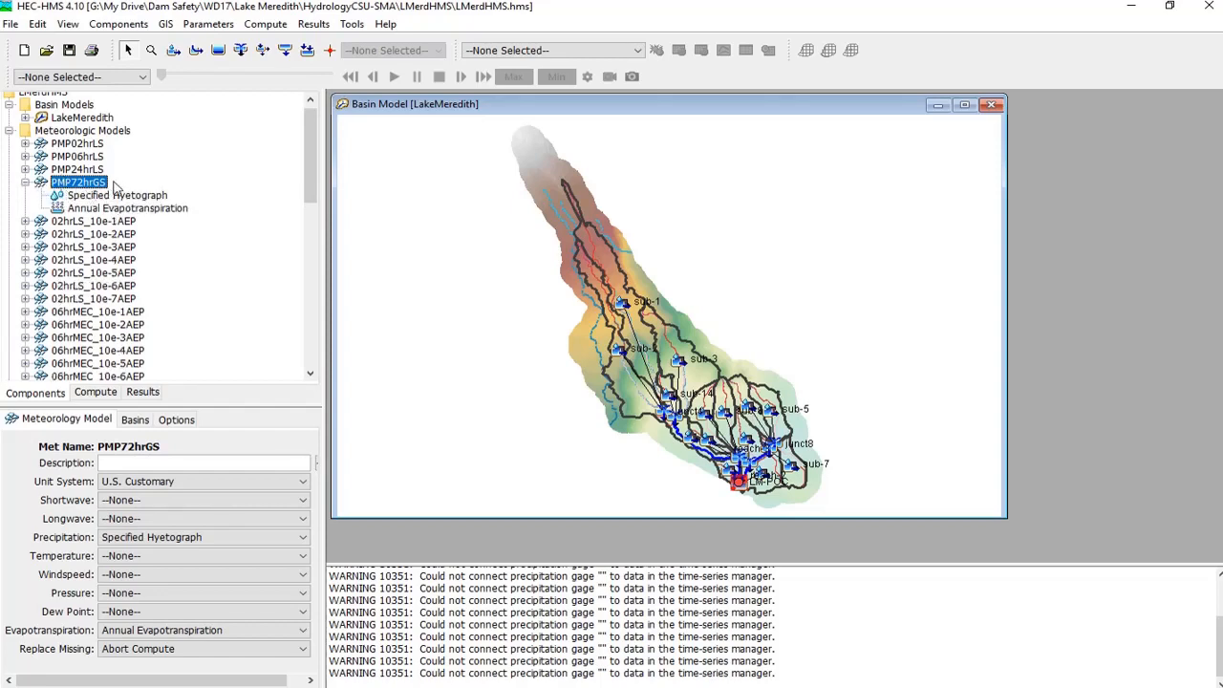
left_click(120, 195)
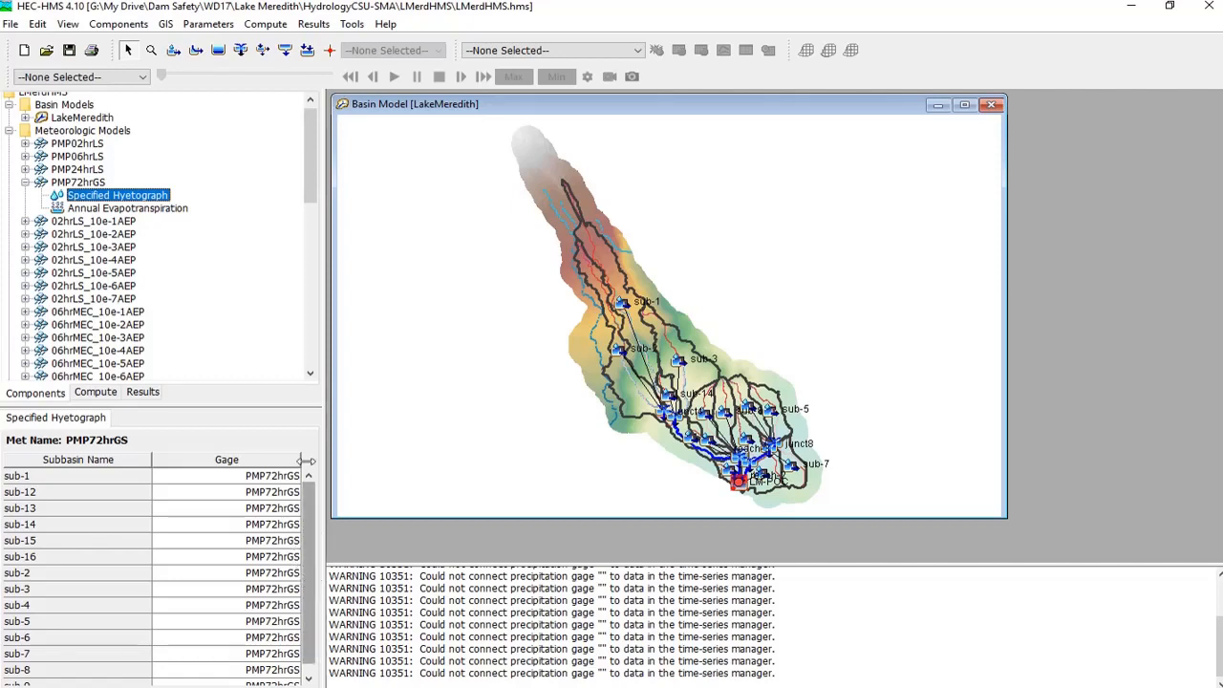
scroll(310, 583, "down", 1)
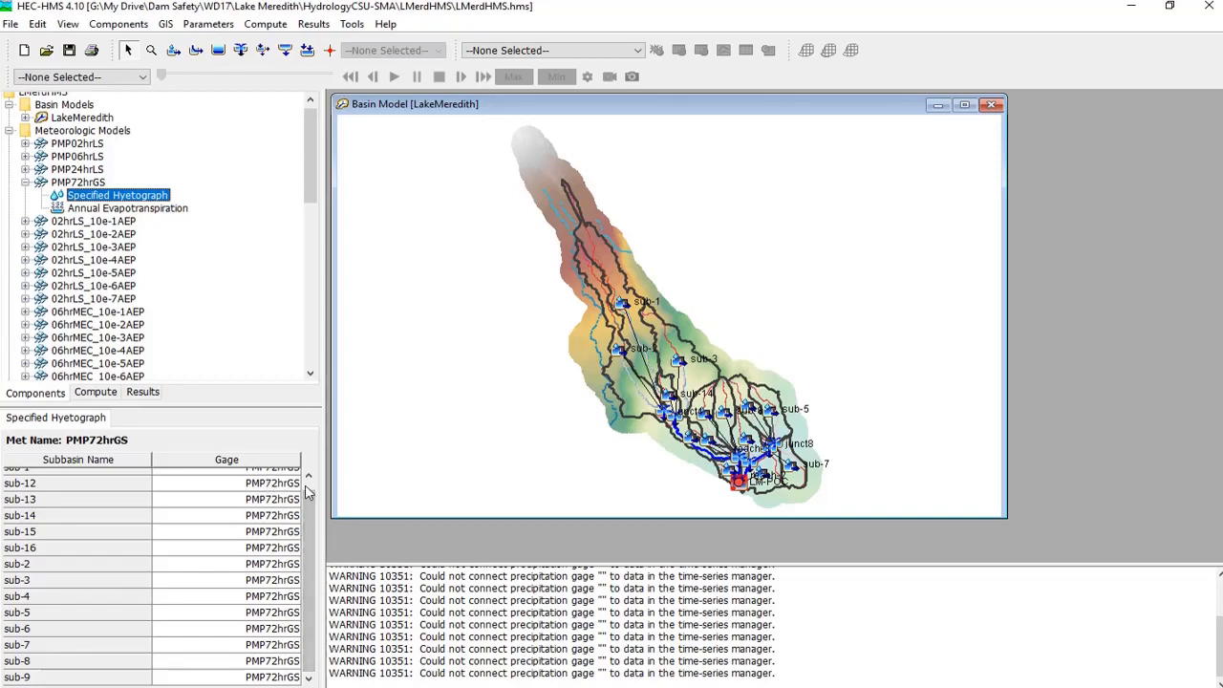
scroll(277, 487, "up", 1)
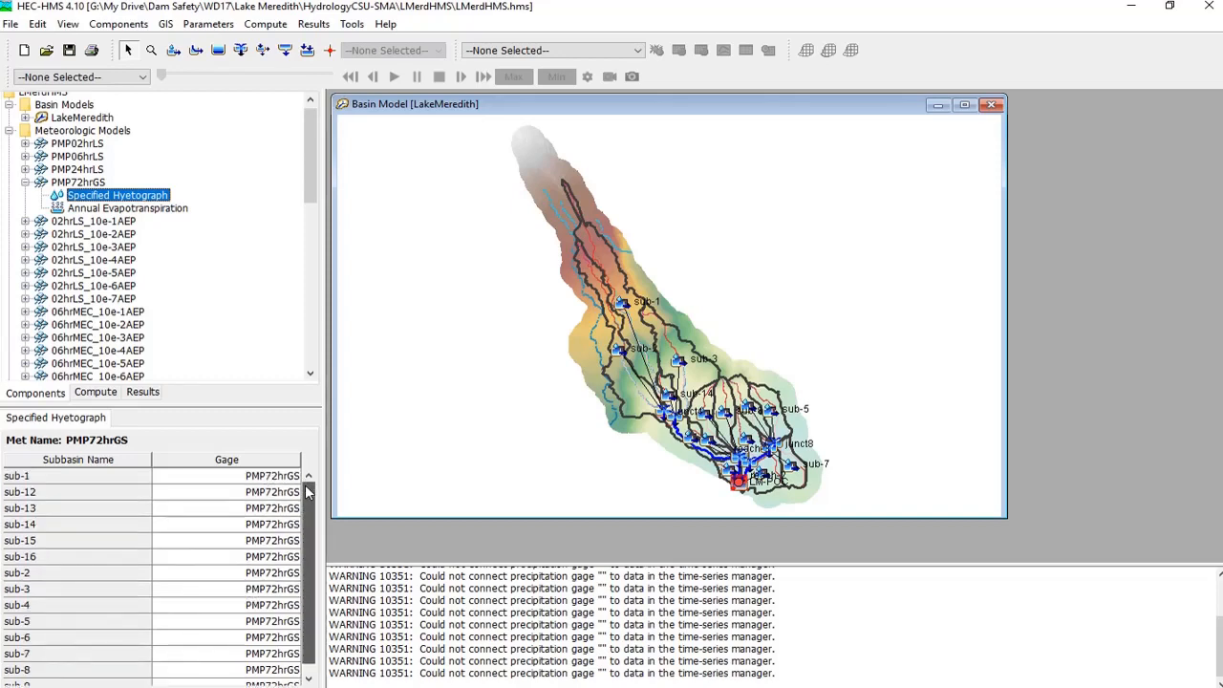
Check whether PMP72hrGS includes the LakeMeredith sub-basins, and recheck its specified hyetograph
left_click(99, 184)
left_click(135, 421)
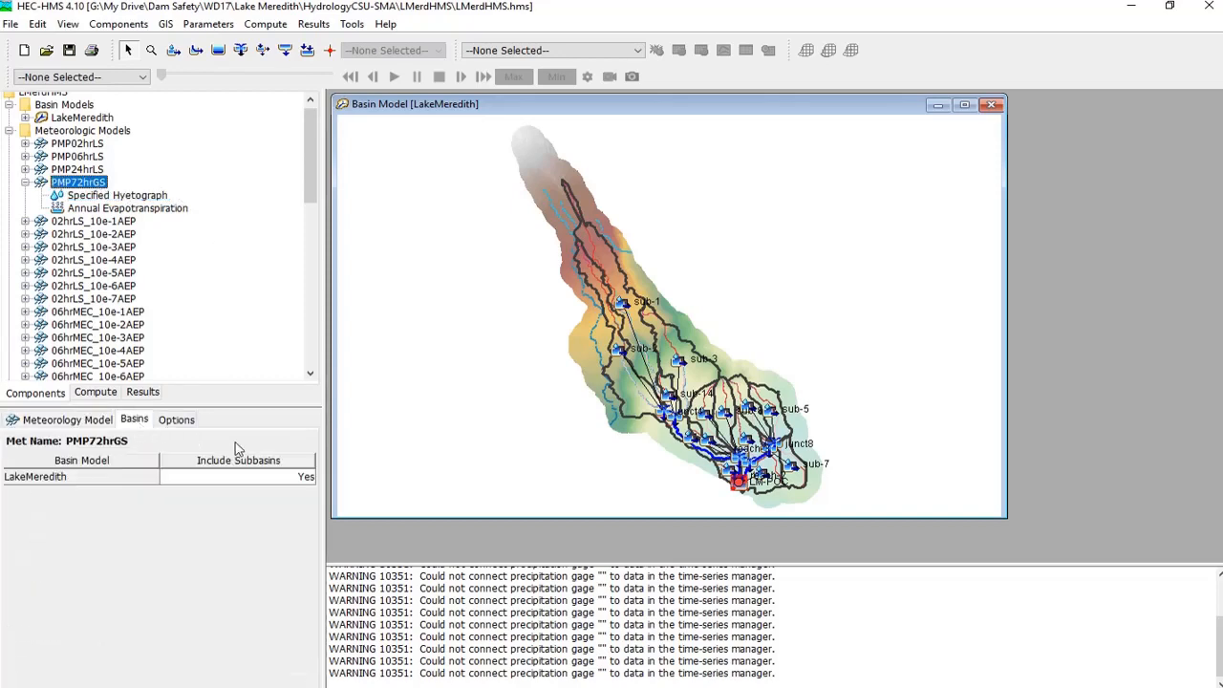
left_click(101, 196)
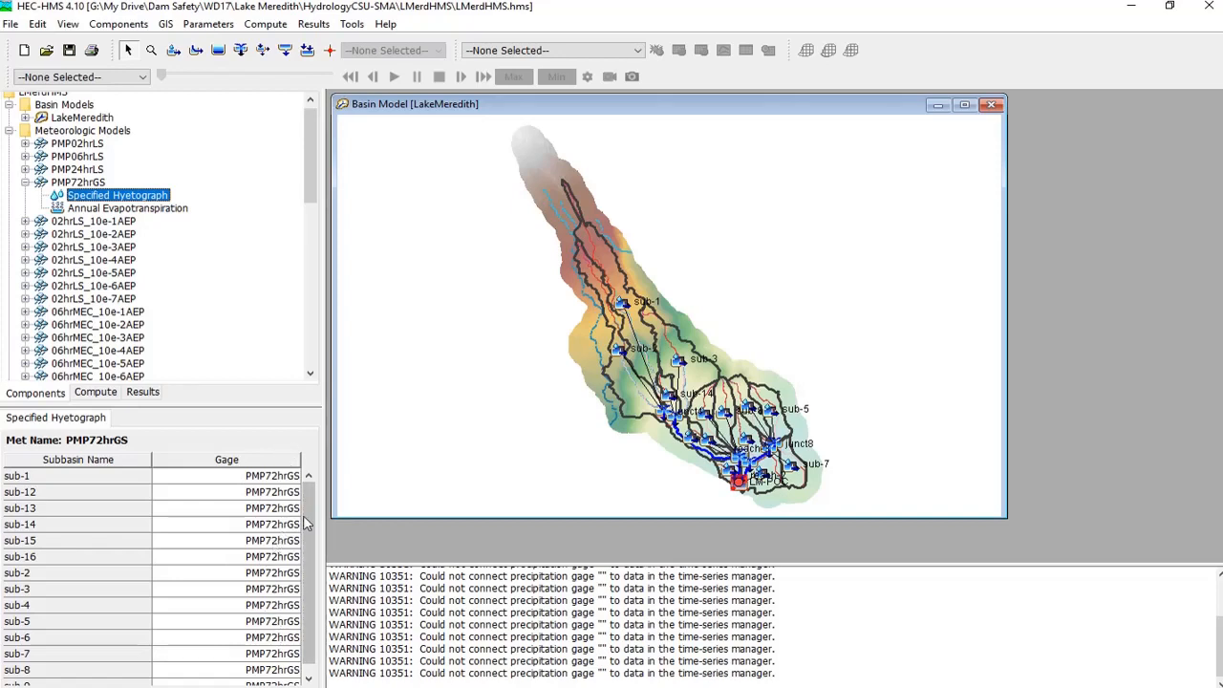
left_click(26, 182)
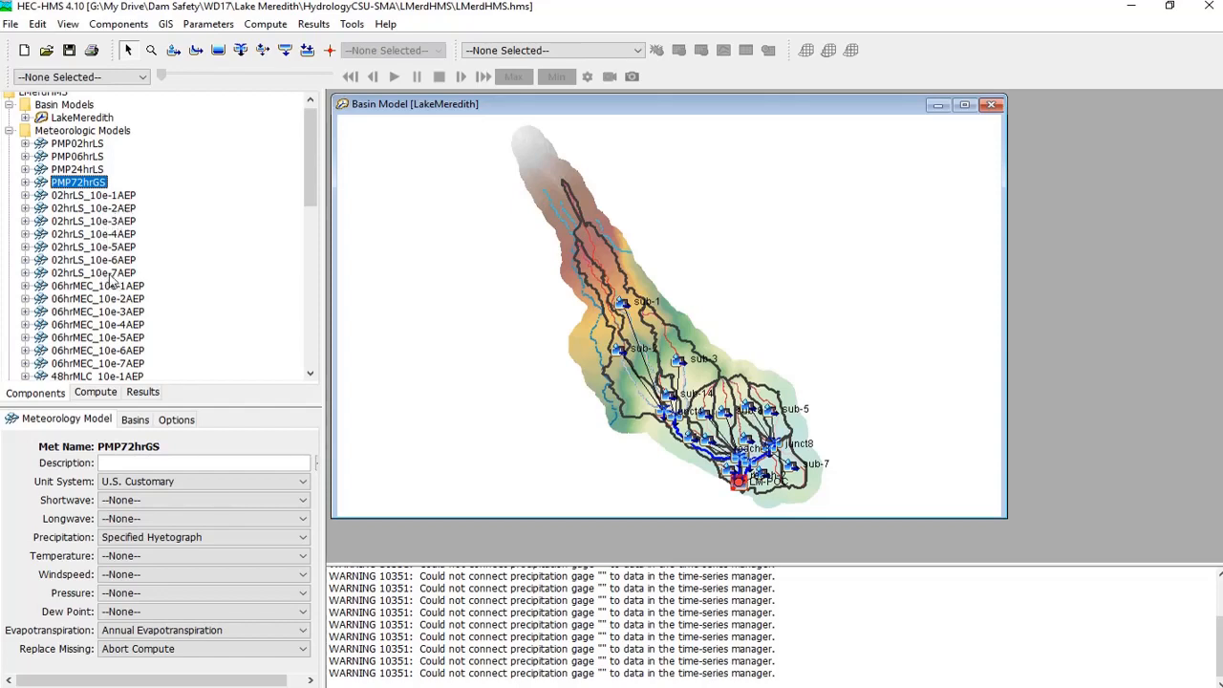
Examine the sub-basin gage assignments in the specified hyetograph of 02hrLS_10e-7AEP
left_click(78, 273)
left_click(25, 273)
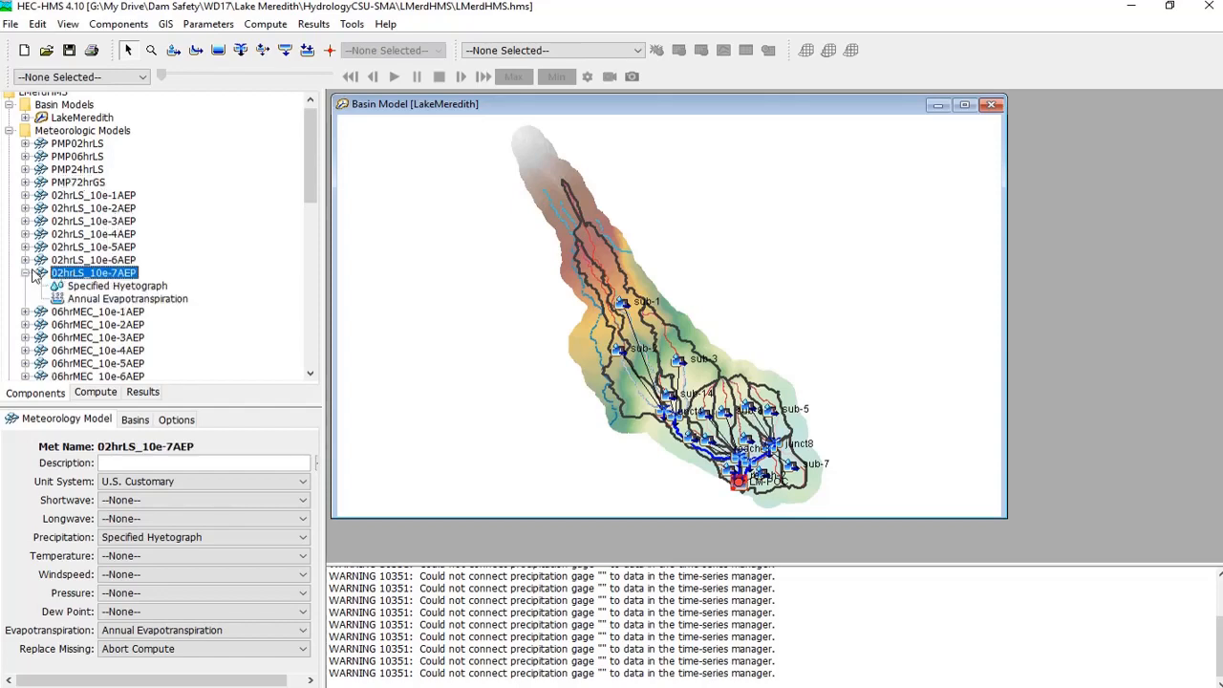
left_click(105, 286)
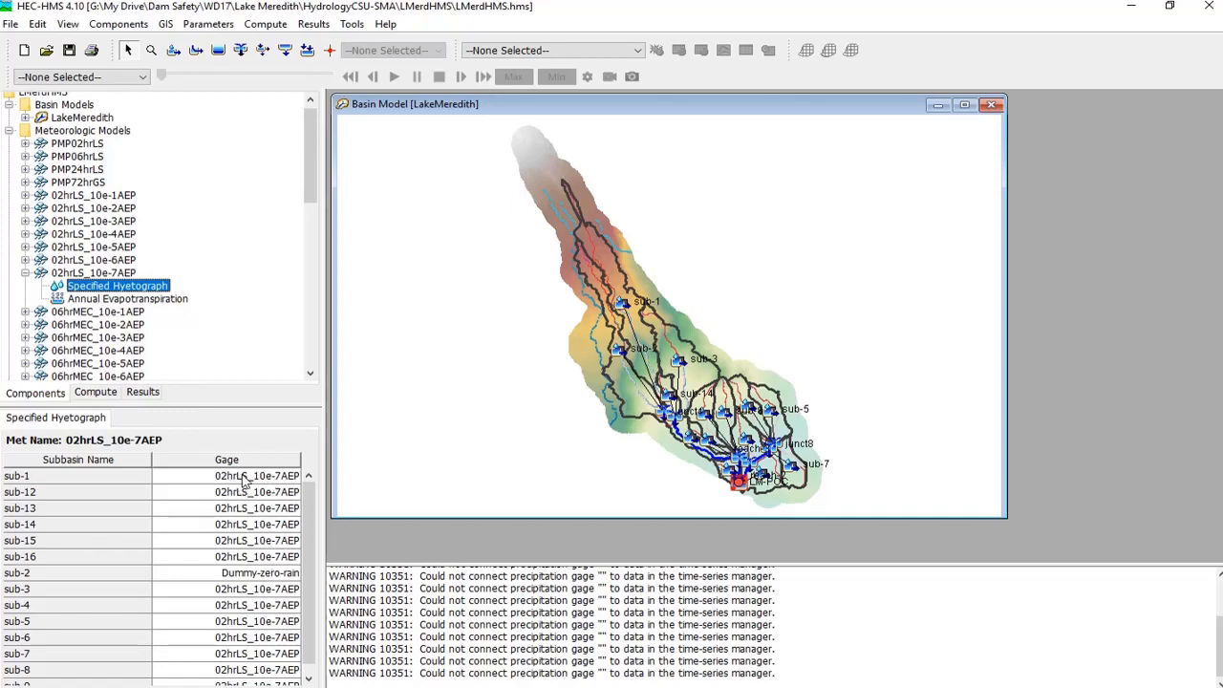
left_click(25, 274)
Look through the 06hrMEC and 48hrMLC meteorologic models, examining the sub-basin gage assignments of 48hrMLC_10e-1AEP
left_click(105, 288)
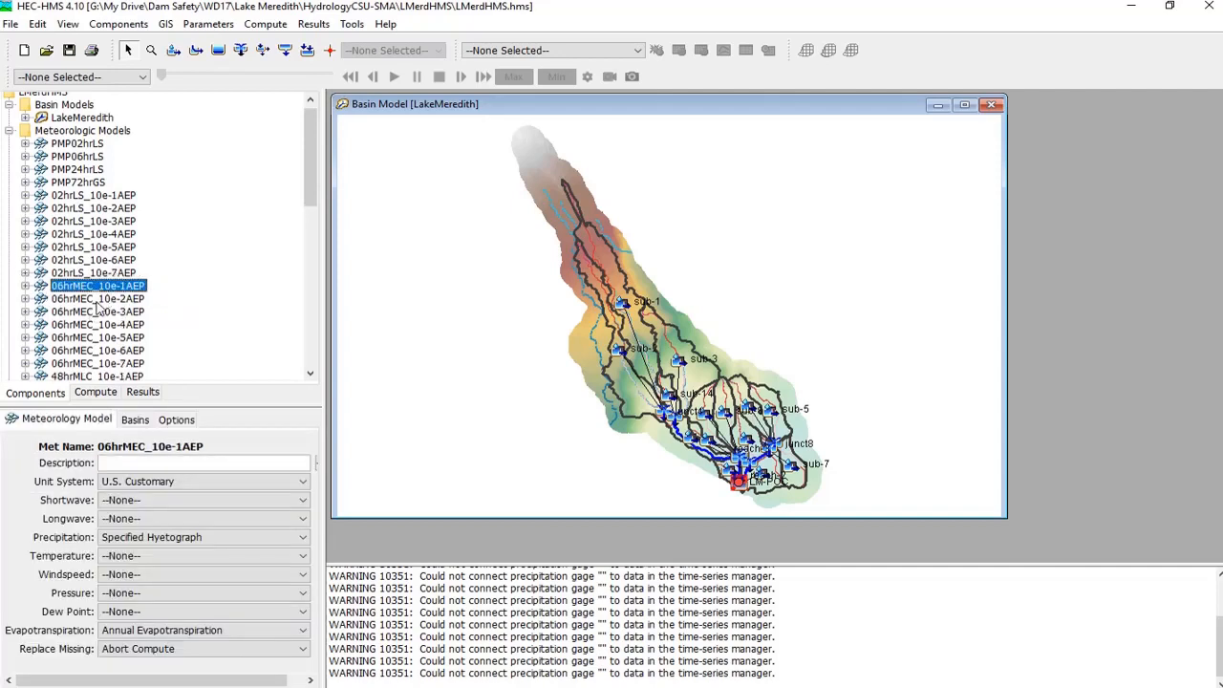
scroll(96, 310, "down", 3)
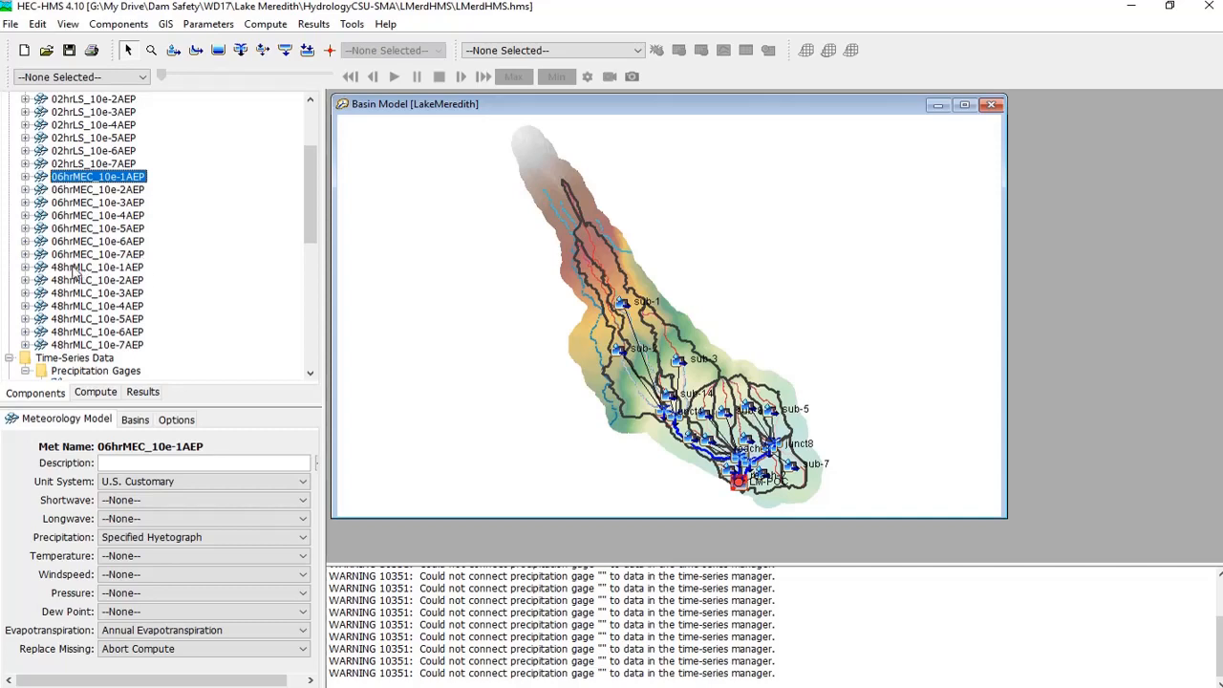
left_click(105, 280)
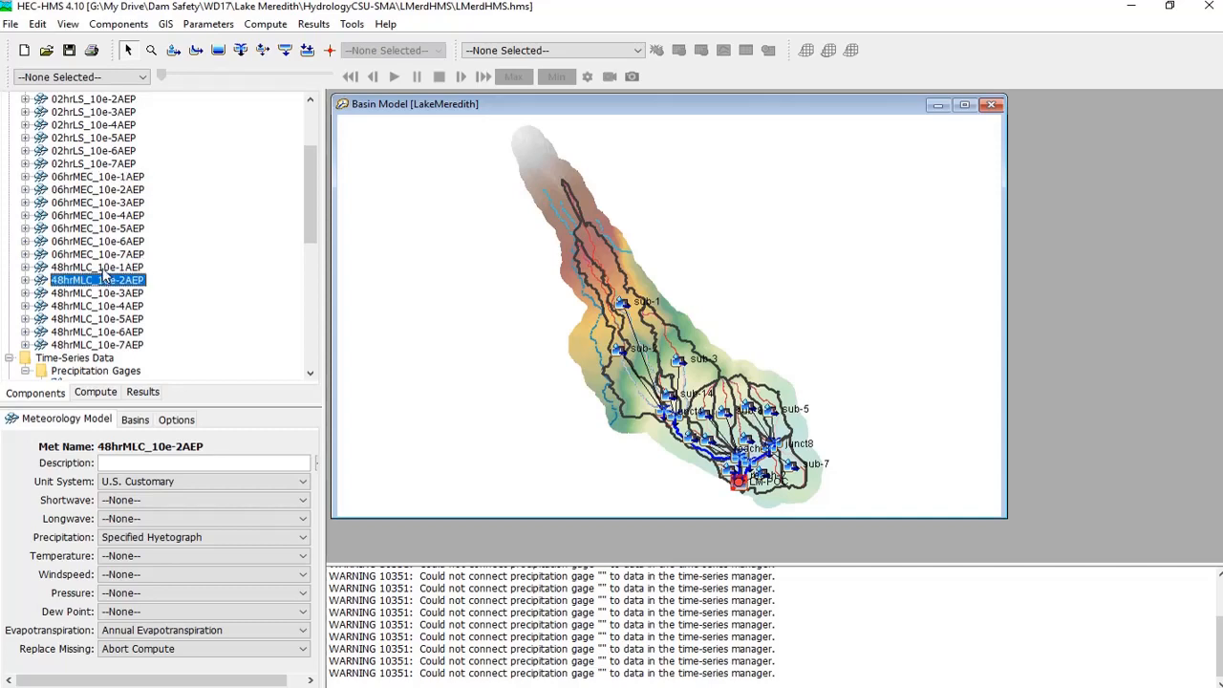
left_click(112, 268)
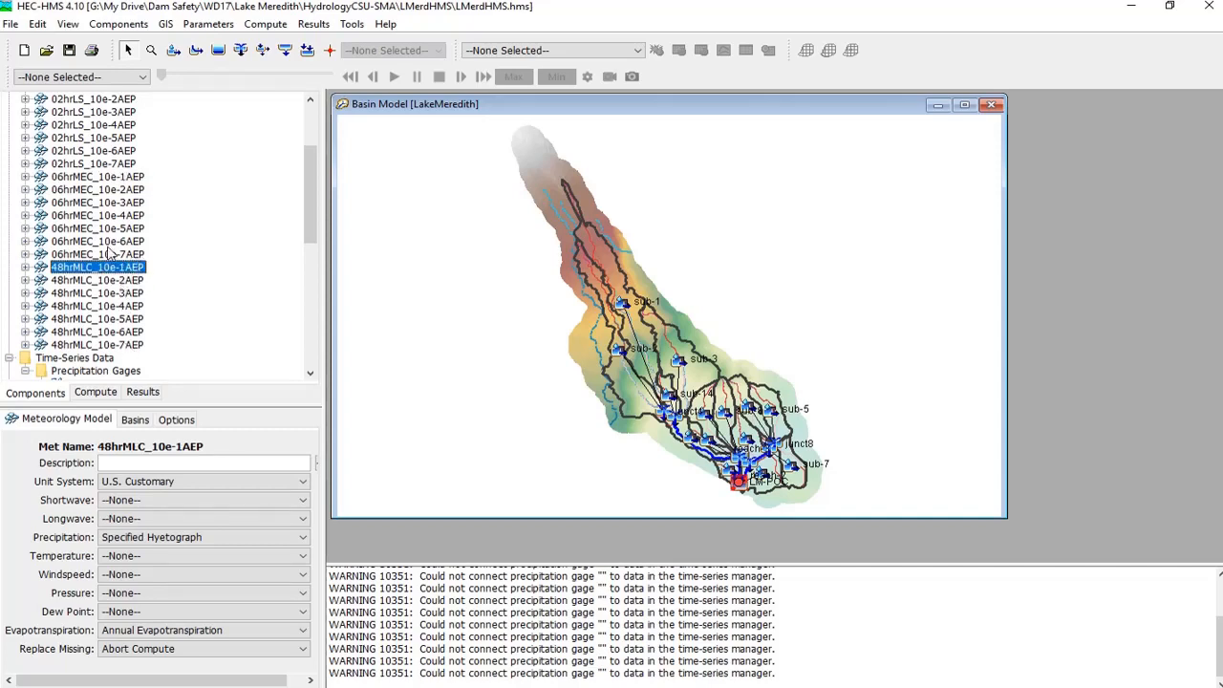
left_click(26, 268)
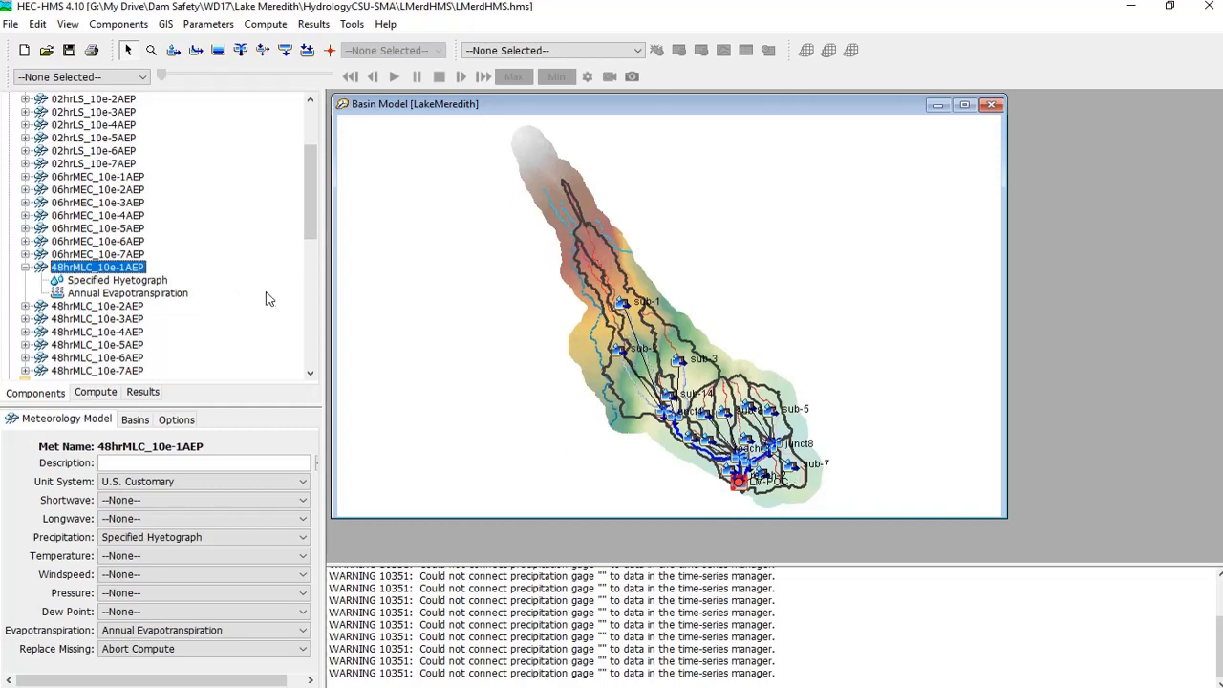
left_click(101, 281)
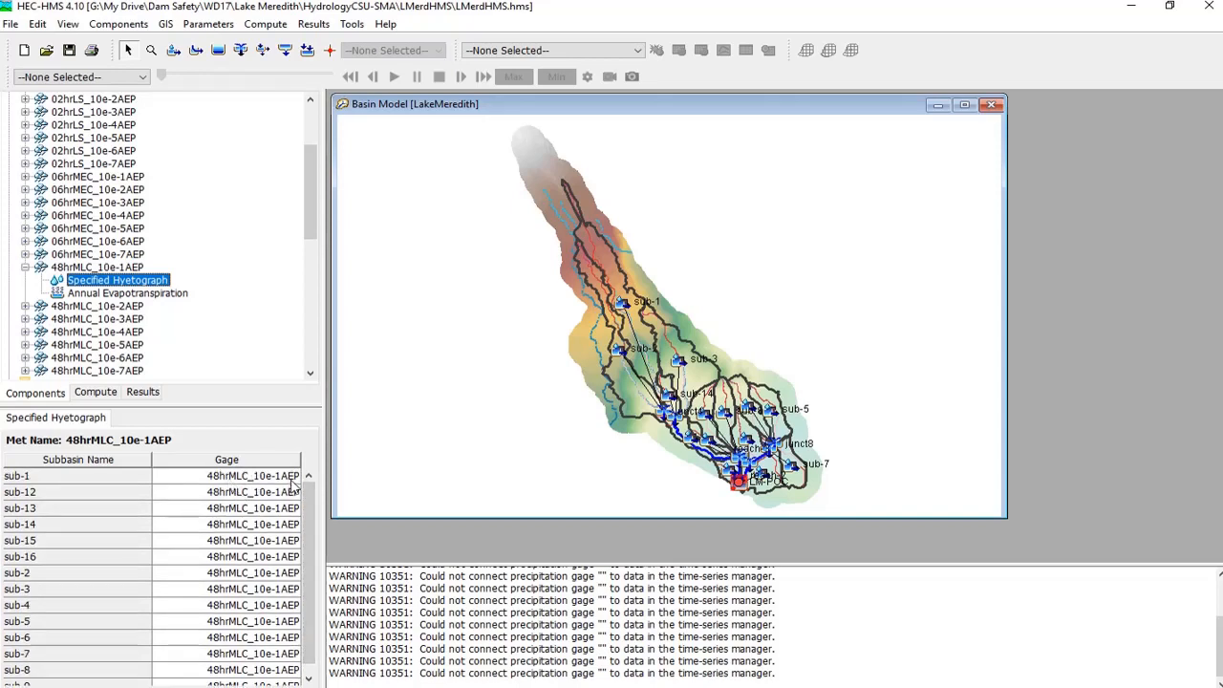
left_click(124, 307)
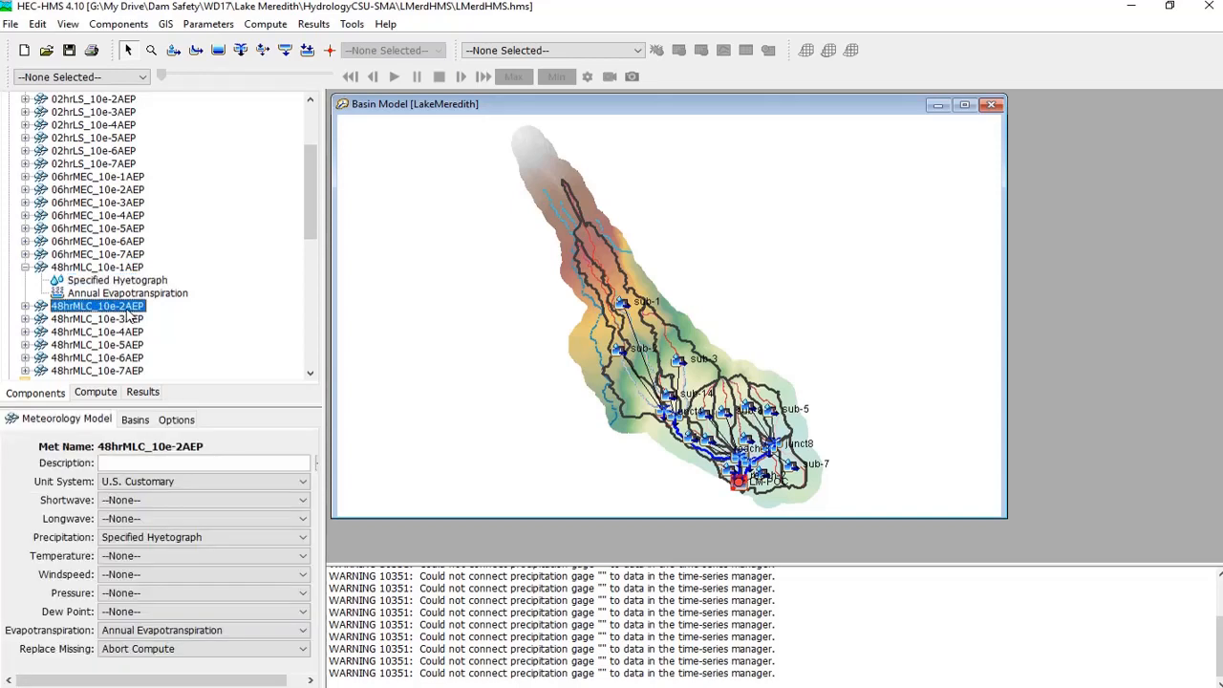
Examine the sub-basin gage assignments in the specified hyetograph of 48hrMLC_10e-2AEP, and collapse the expanded 48hrMLC models
left_click(25, 306)
left_click(116, 319)
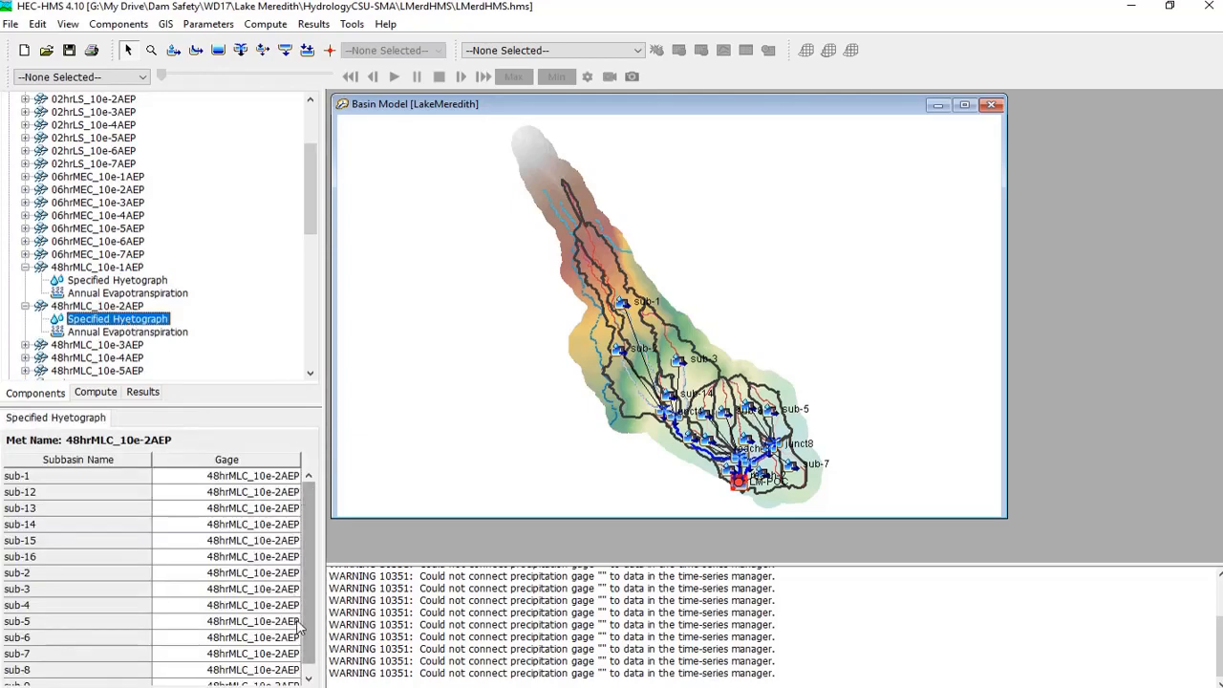
scroll(182, 334, "up", 3)
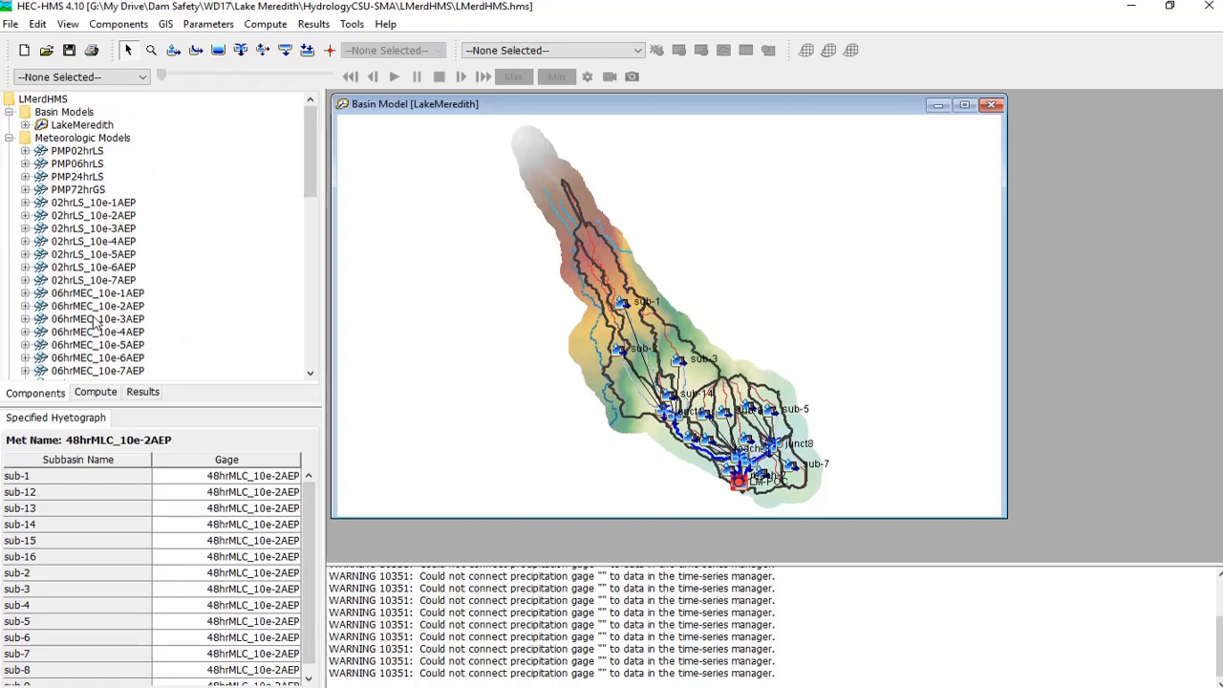
scroll(95, 323, "down", 7)
scroll(95, 215, "up", 4)
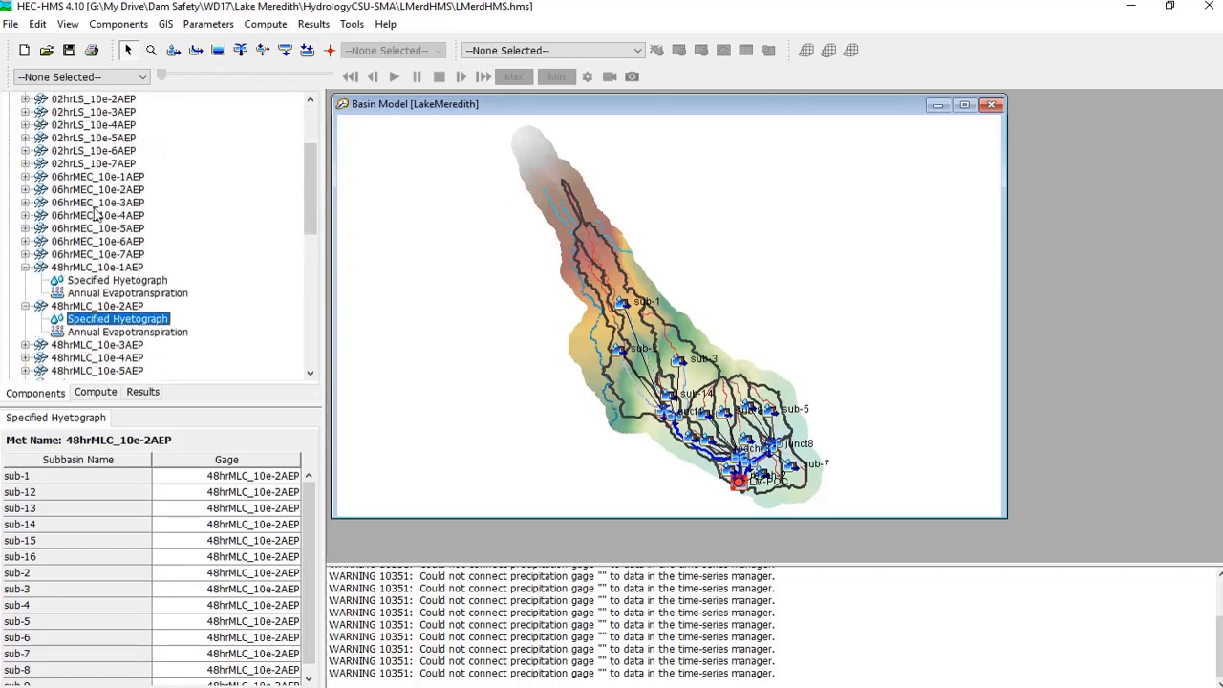
left_click(26, 306)
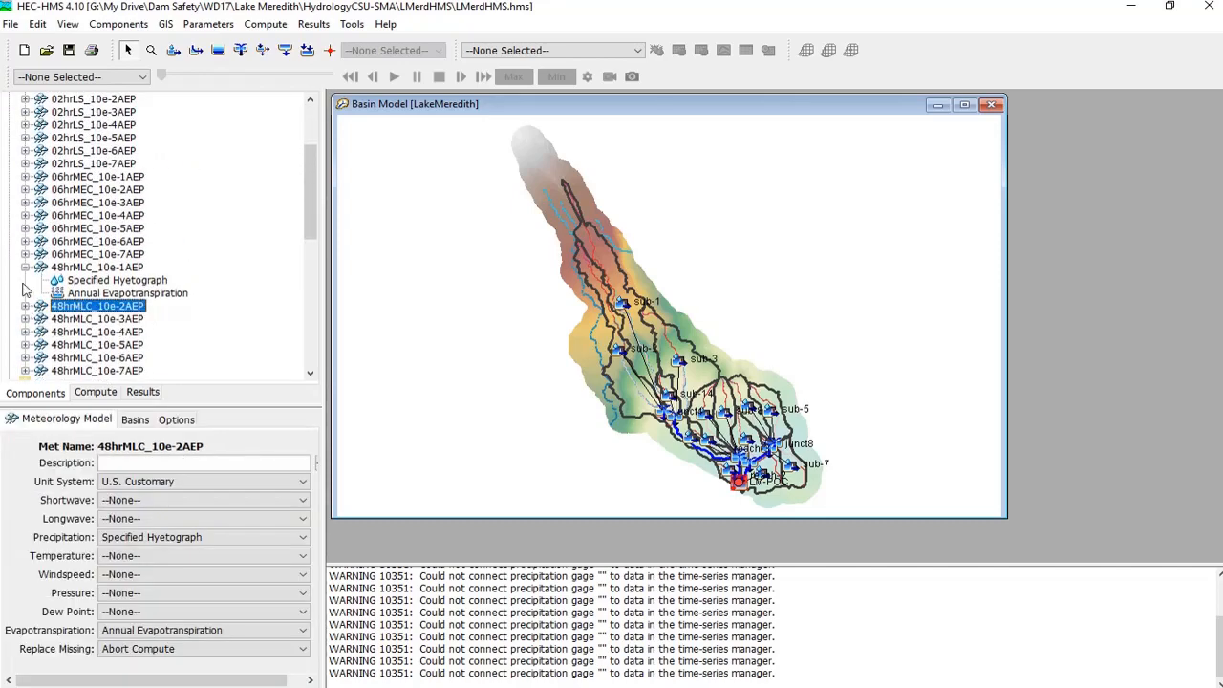
left_click(25, 267)
scroll(124, 306, "up", 3)
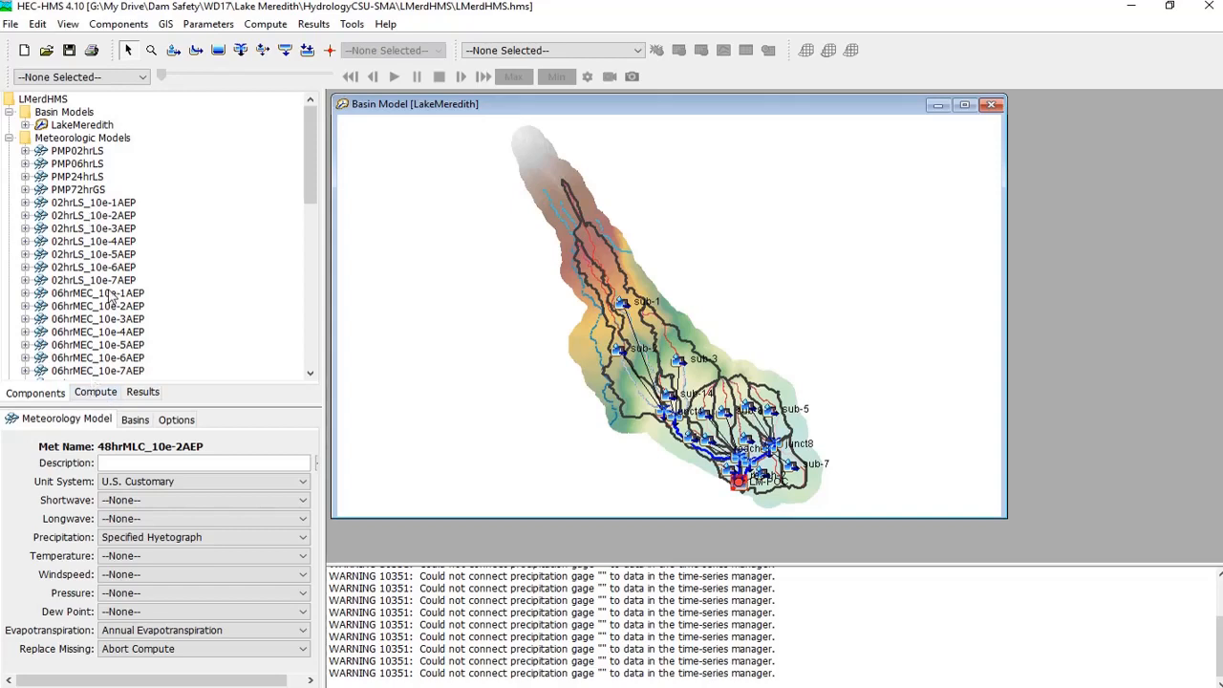
Compare the sub-basin gage assignments in the specified hyetographs of PMP02hrLS and 02hrLS_10e-1AEP, and collapse both models
left_click(98, 393)
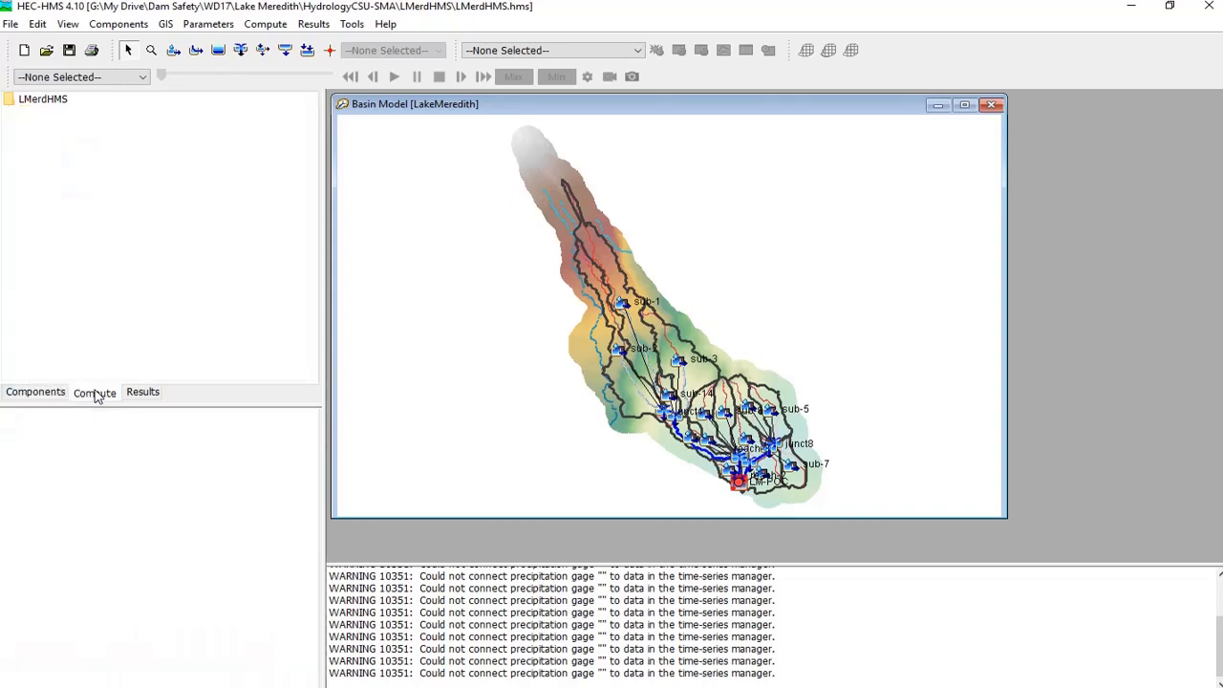
left_click(48, 394)
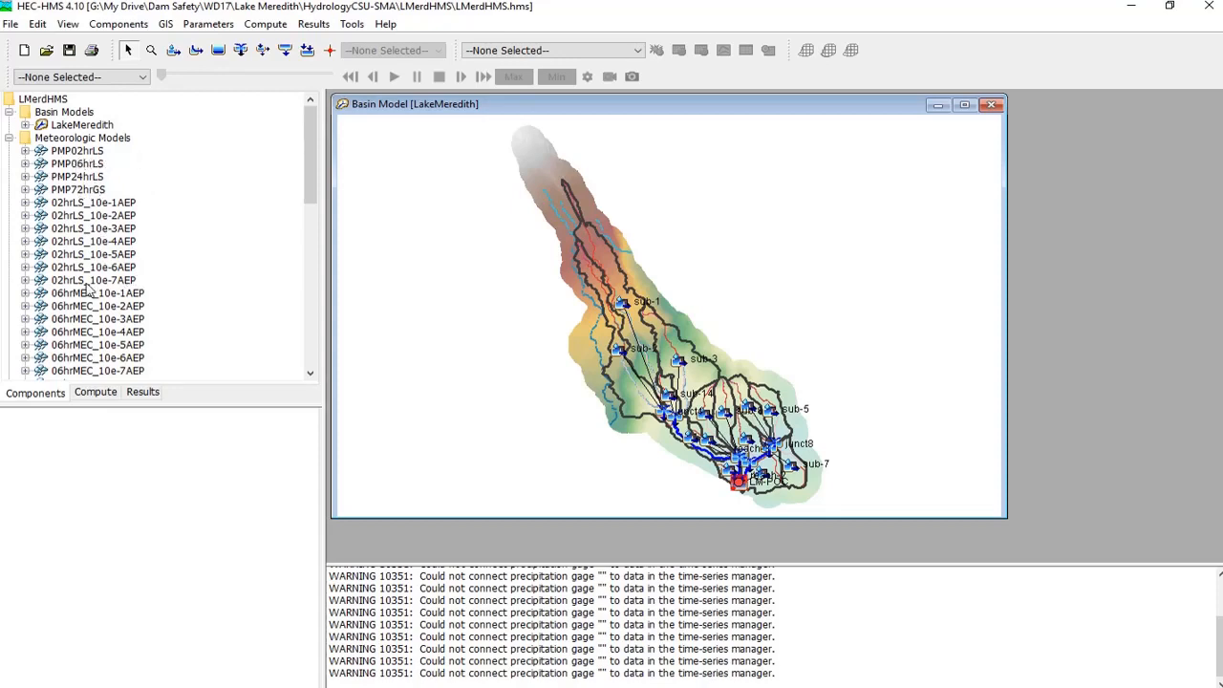
left_click(26, 151)
left_click(83, 152)
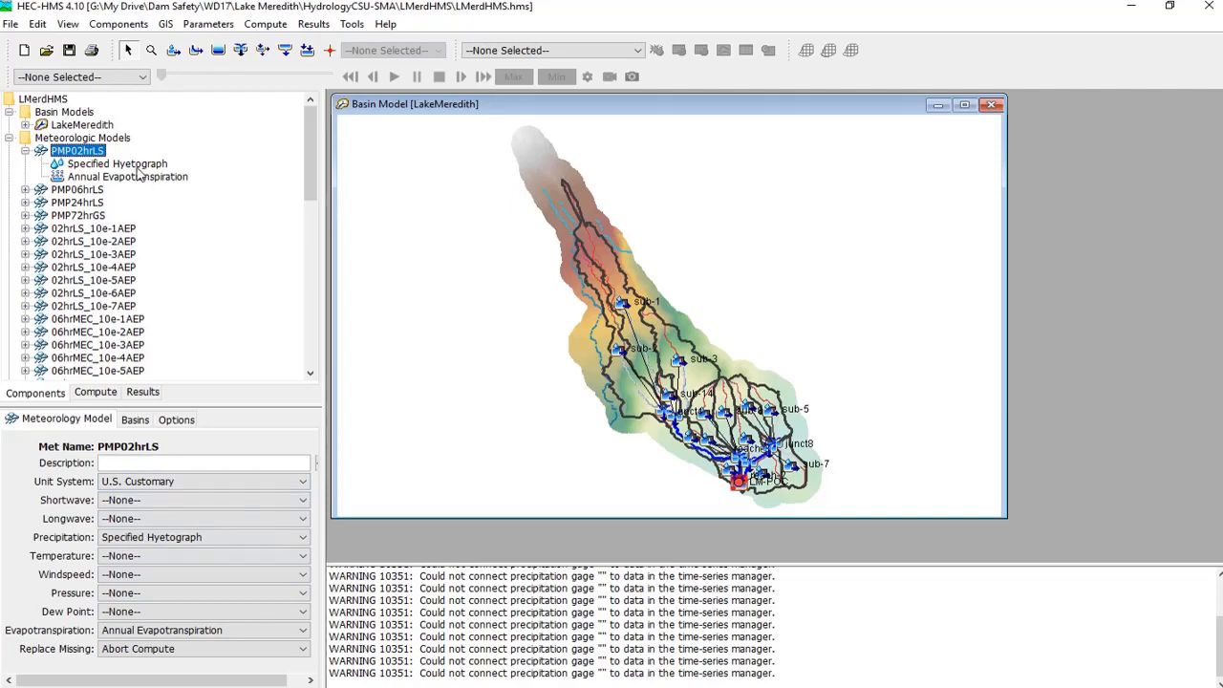
left_click(139, 167)
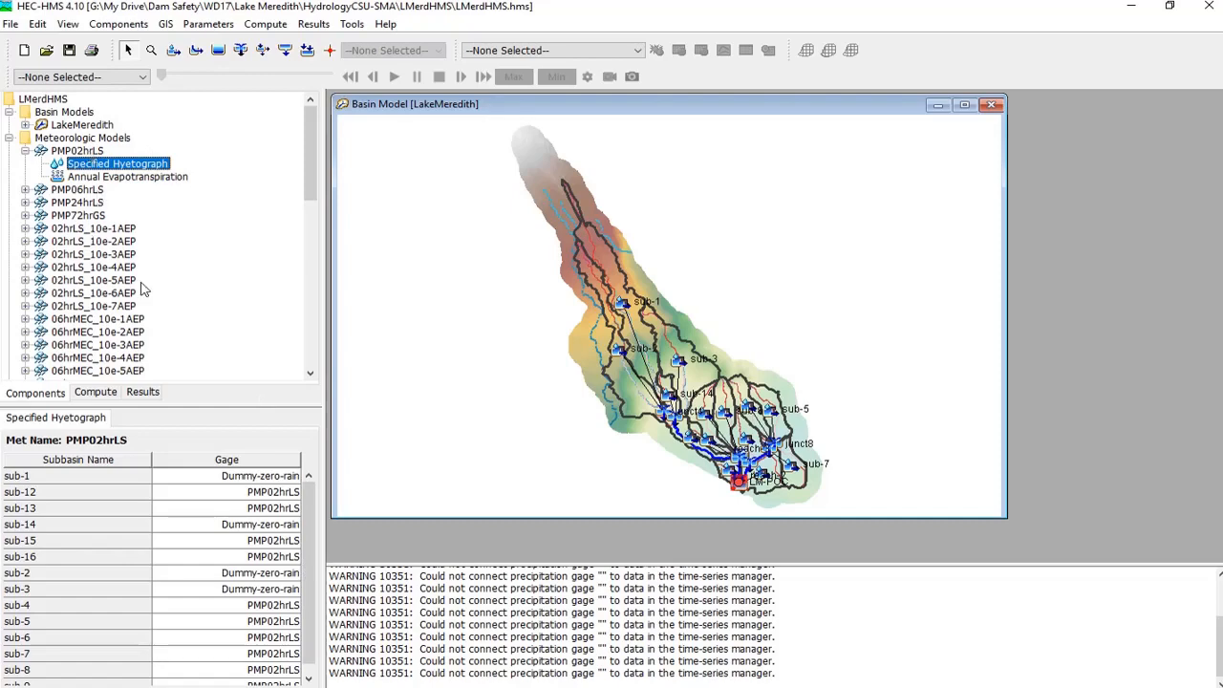
left_click(103, 227)
left_click(26, 228)
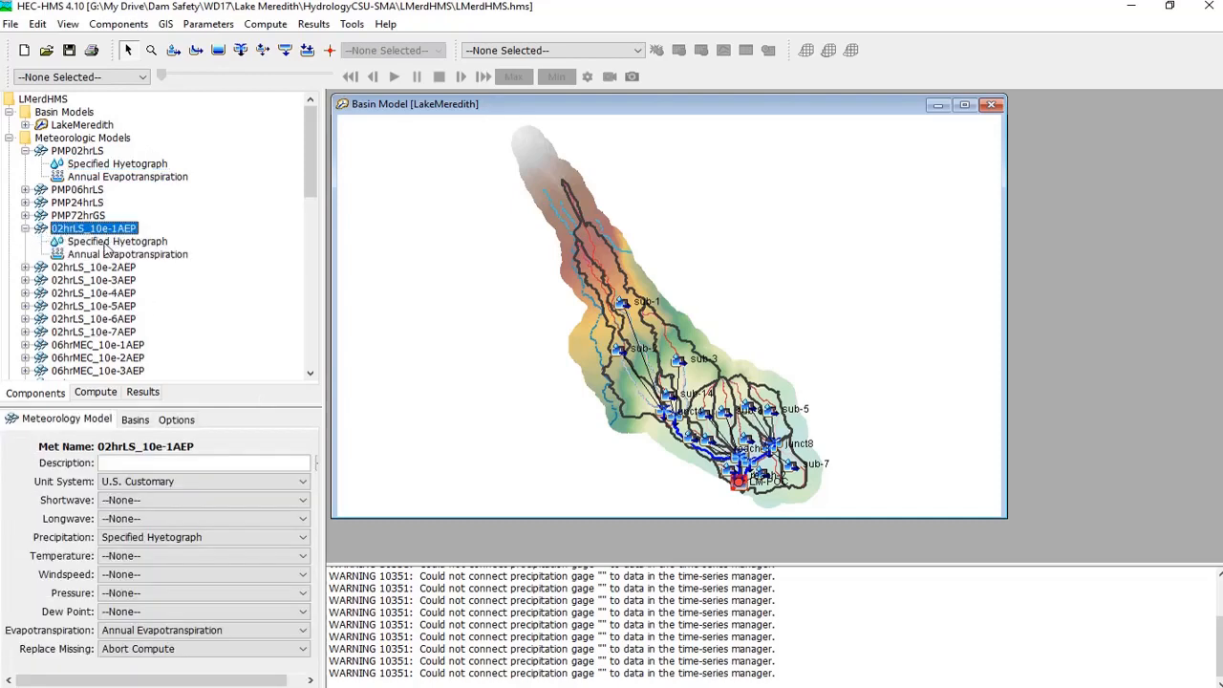
left_click(117, 242)
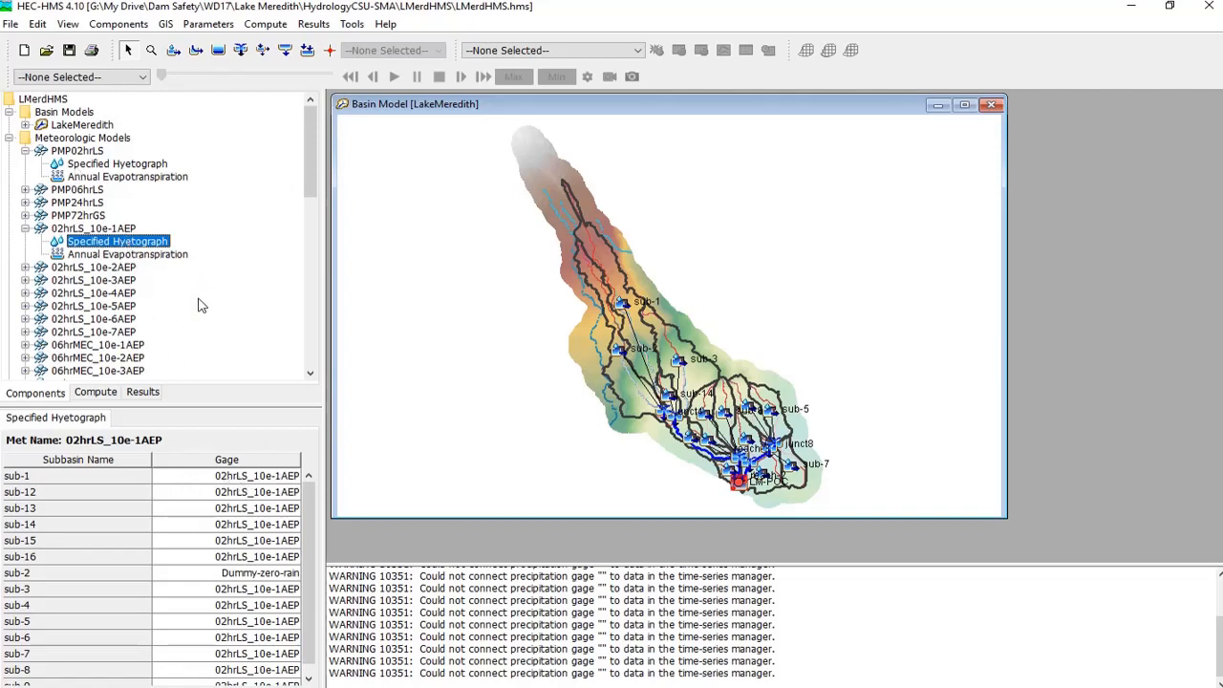
left_click(24, 228)
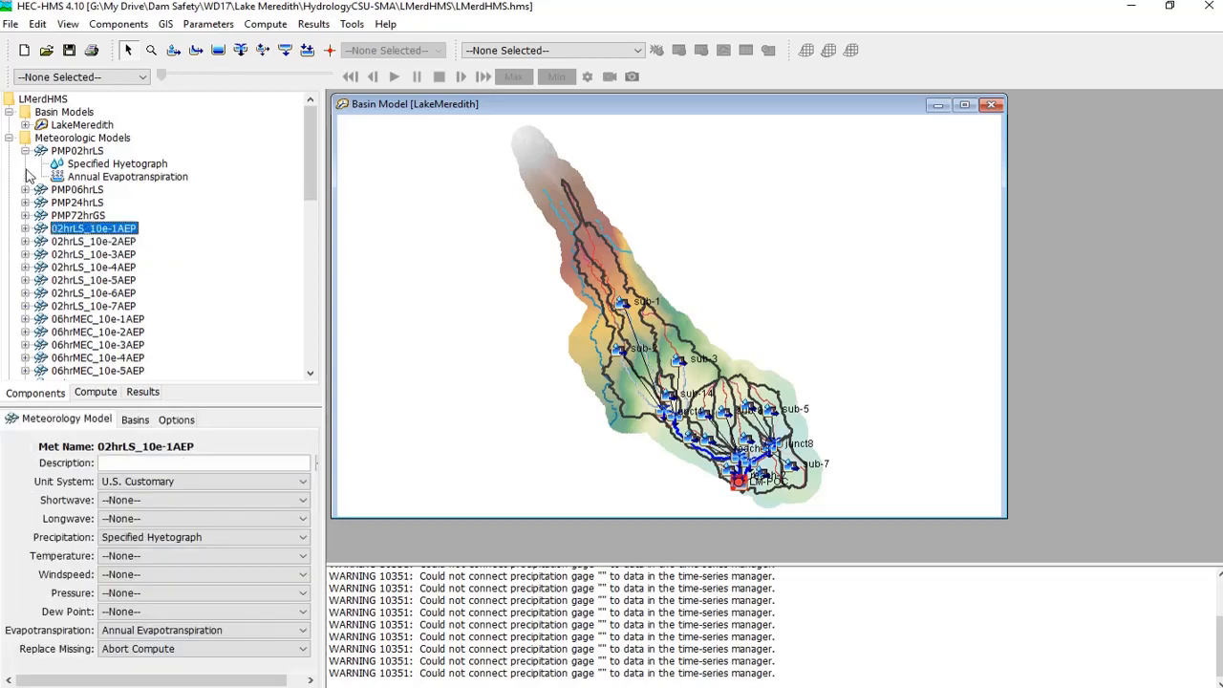
left_click(25, 151)
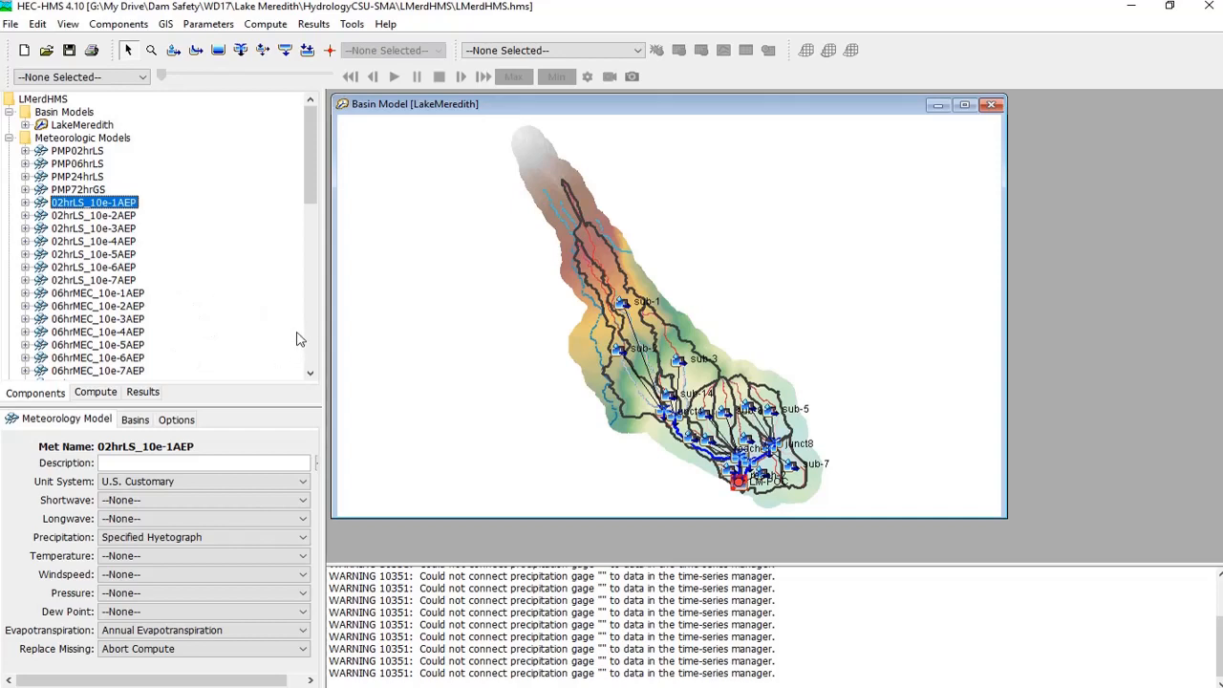
left_click(82, 151)
left_click(82, 140)
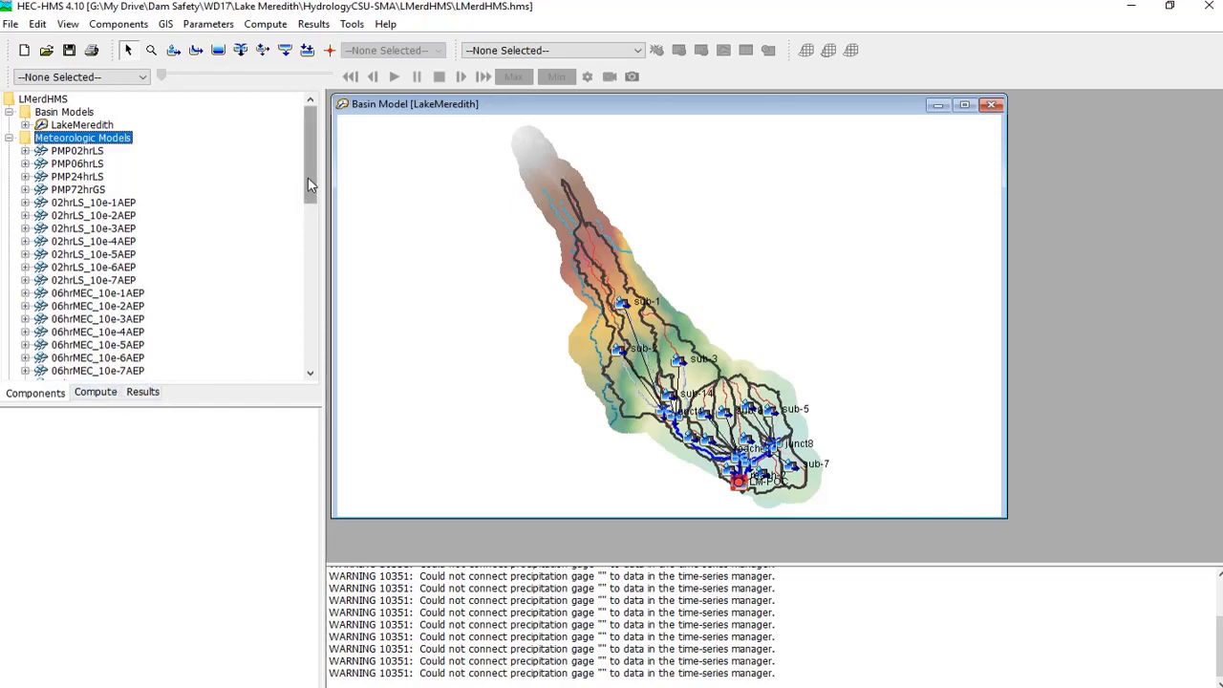
mouse_move(308, 177)
left_mouse_down()
mouse_move(309, 375)
mouse_move(309, 188)
left_mouse_up()
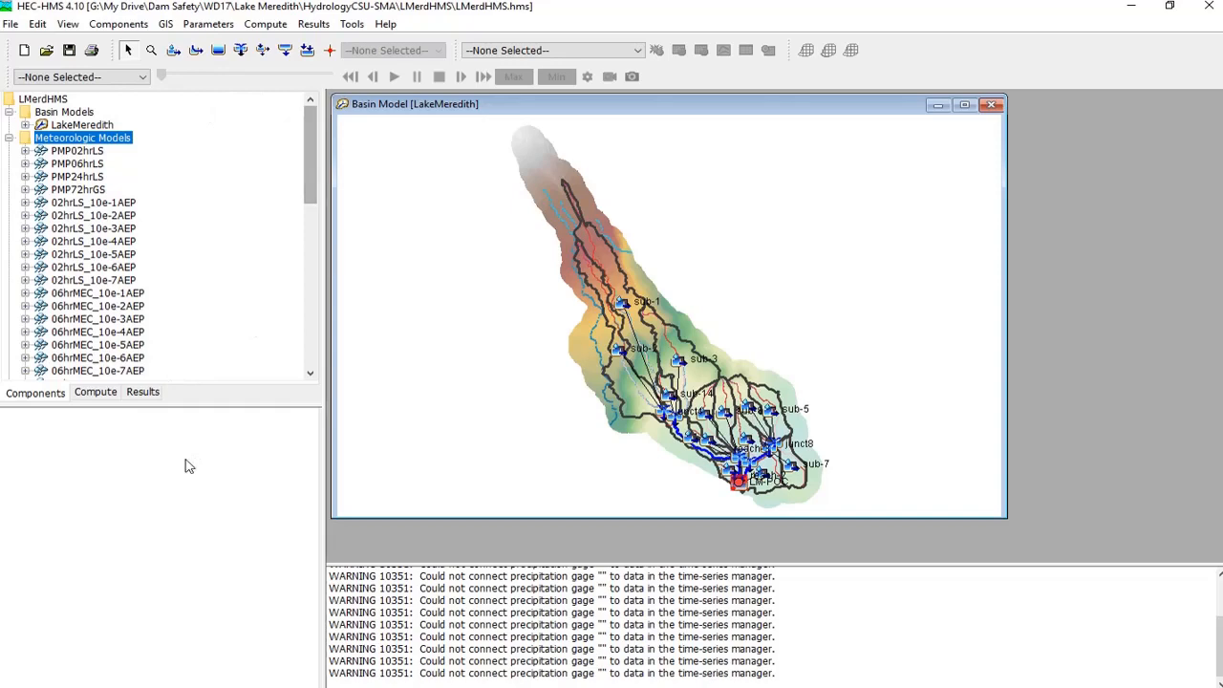
left_click(82, 399)
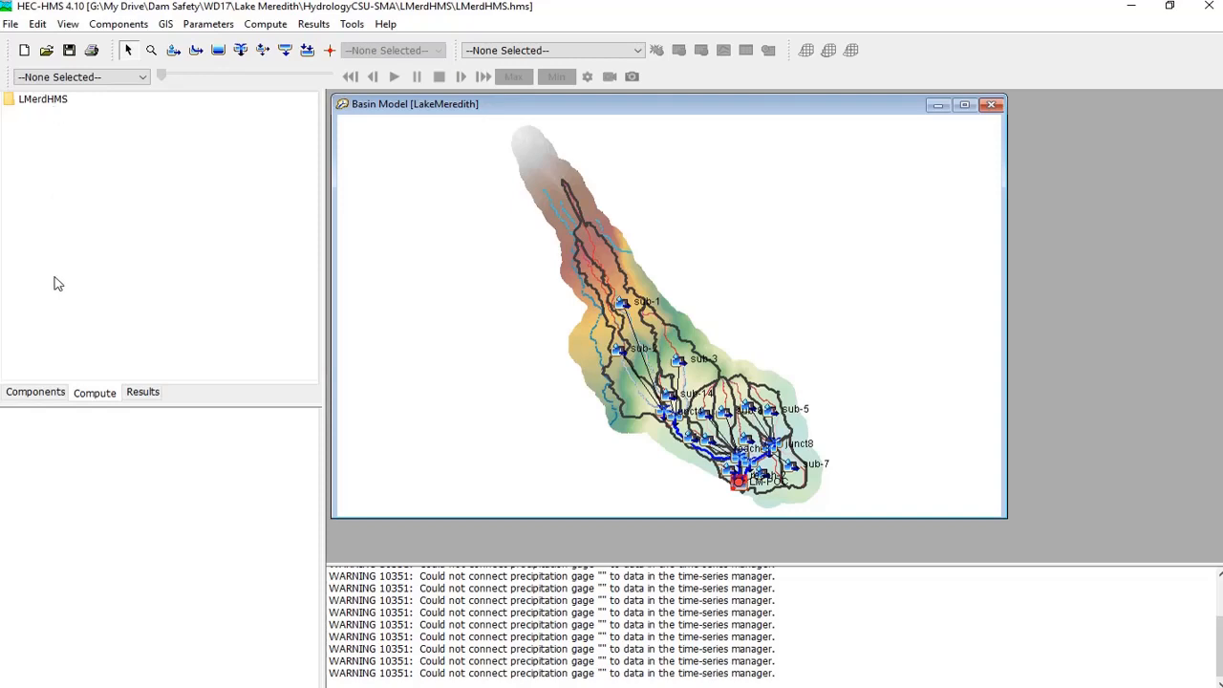
left_click(56, 393)
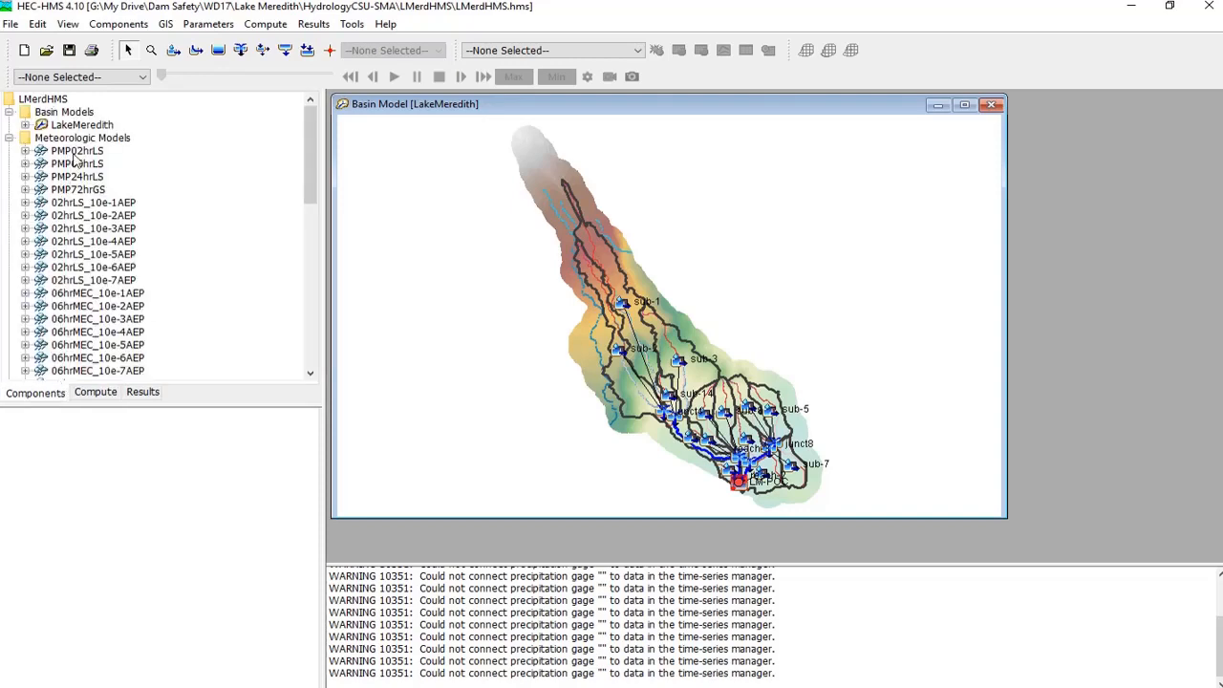
left_click(92, 393)
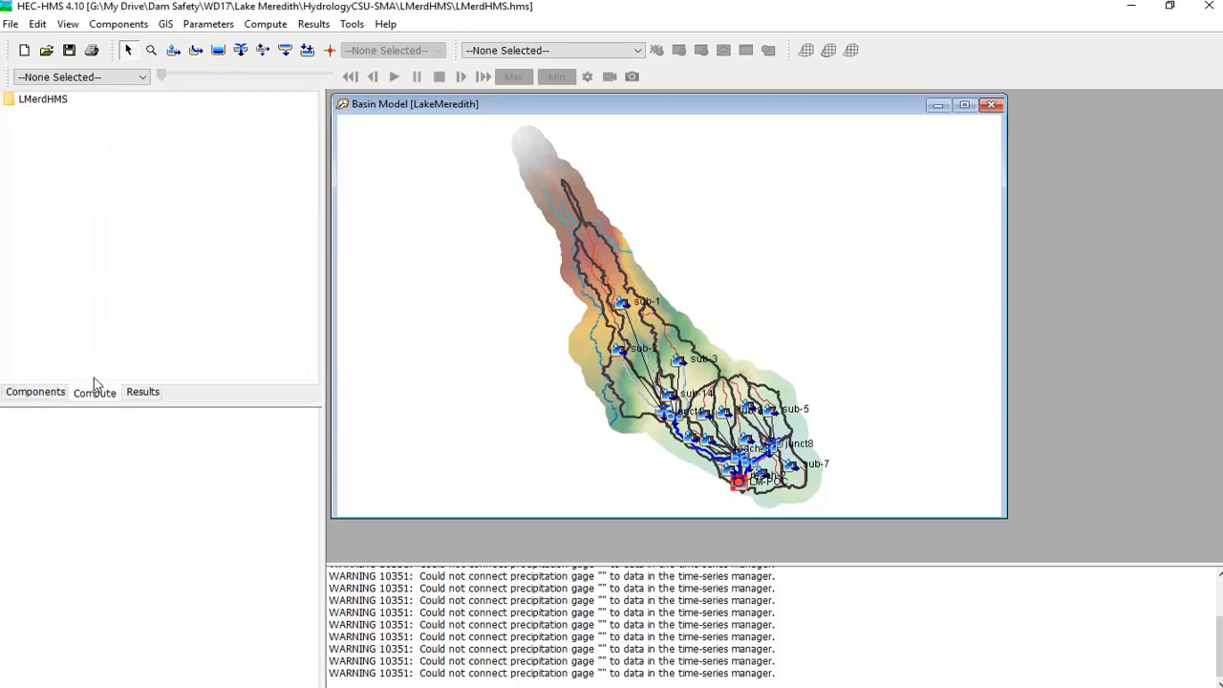
left_click(35, 394)
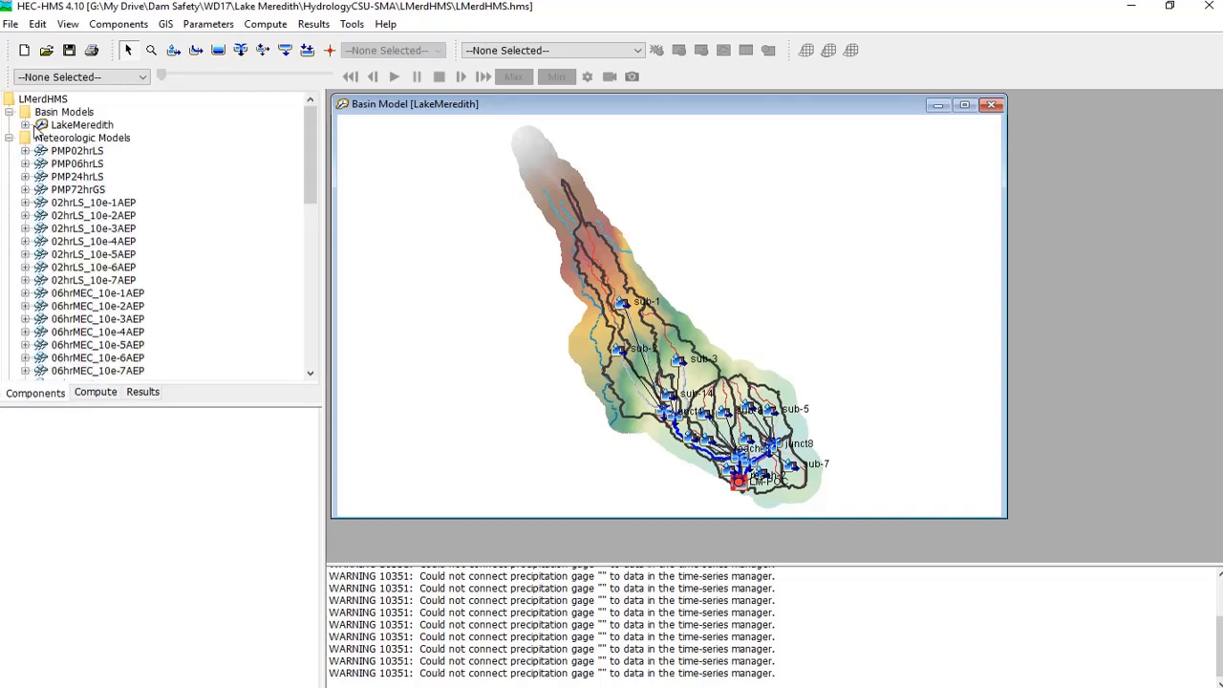
Expand the LakeMeredith basin model to list its elements
left_click(26, 125)
left_click(73, 102)
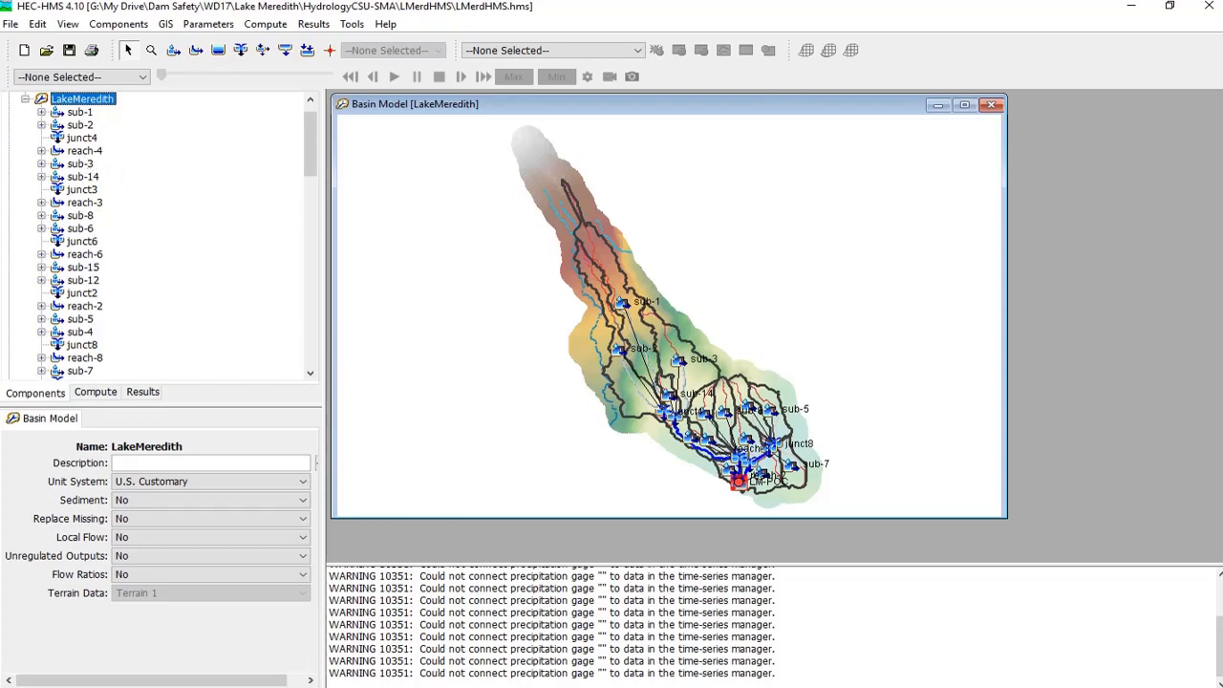
Review the meteorological, canopy and SMA loss parameters by sub-basin in REPORT_parameters.pdf in Adobe Acrobat, and return to HEC-HMS
left_click_drag(1222, 126, 566, 32)
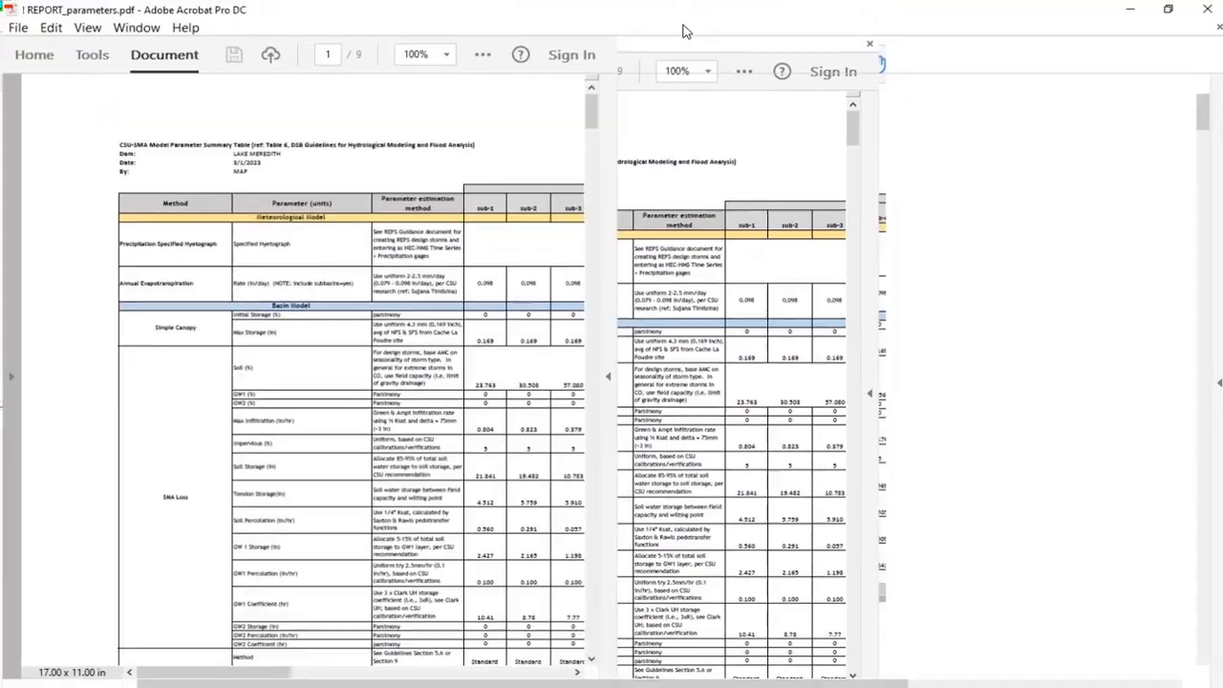
double_click(686, 28)
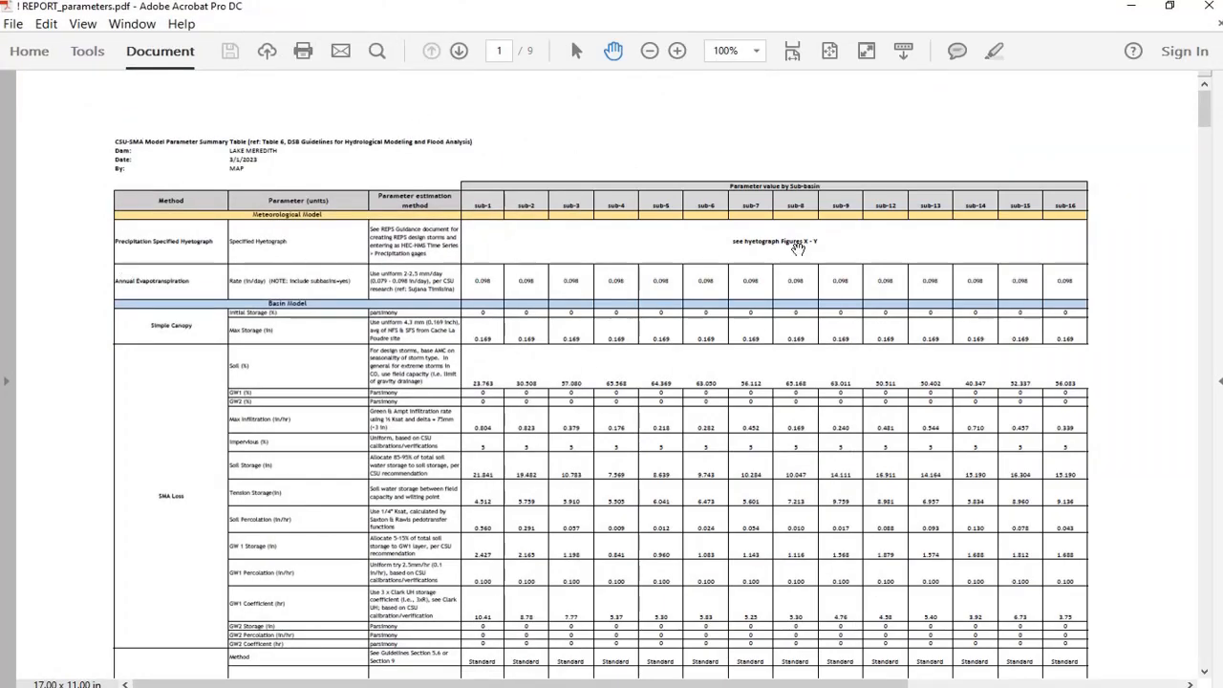
left_click(678, 51)
left_click(677, 51)
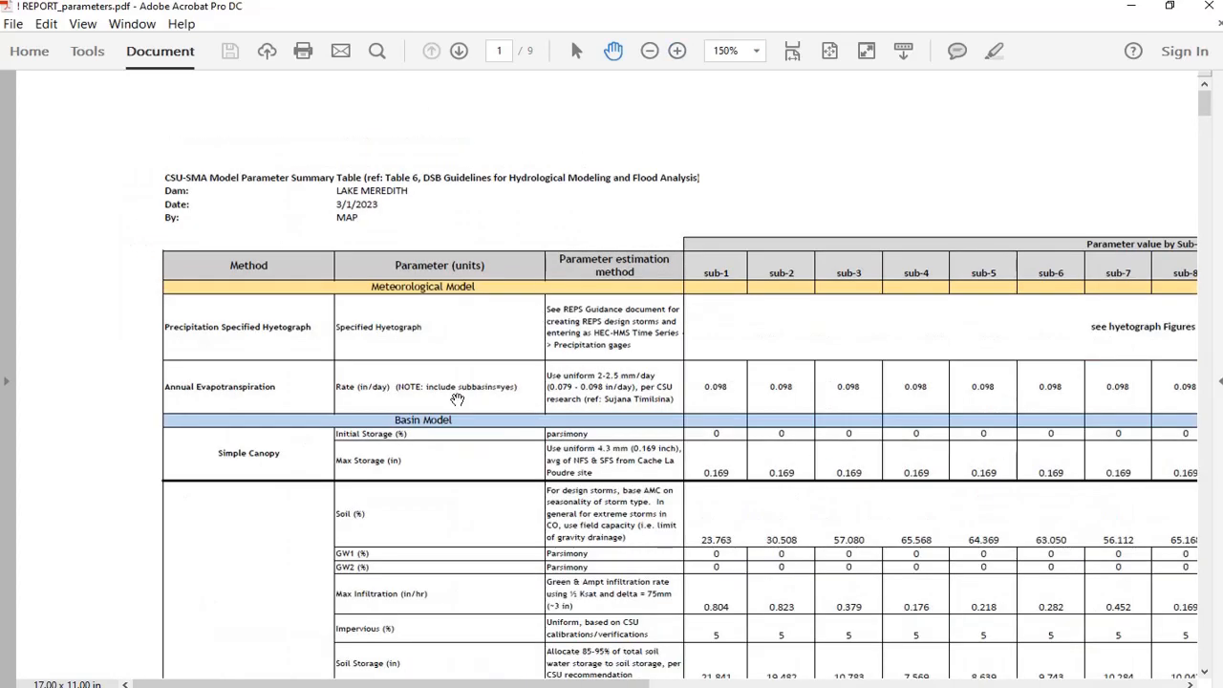
left_click_drag(575, 115, 419, 13)
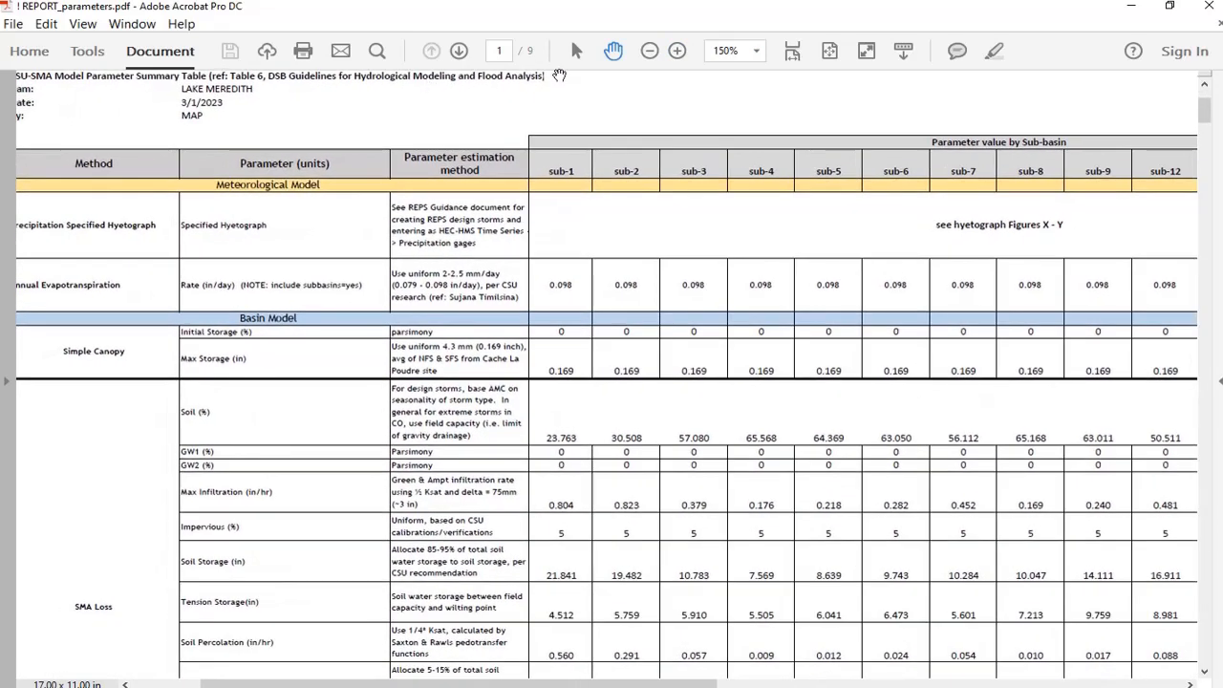
left_click(649, 50)
scroll(420, 484, "down", 3)
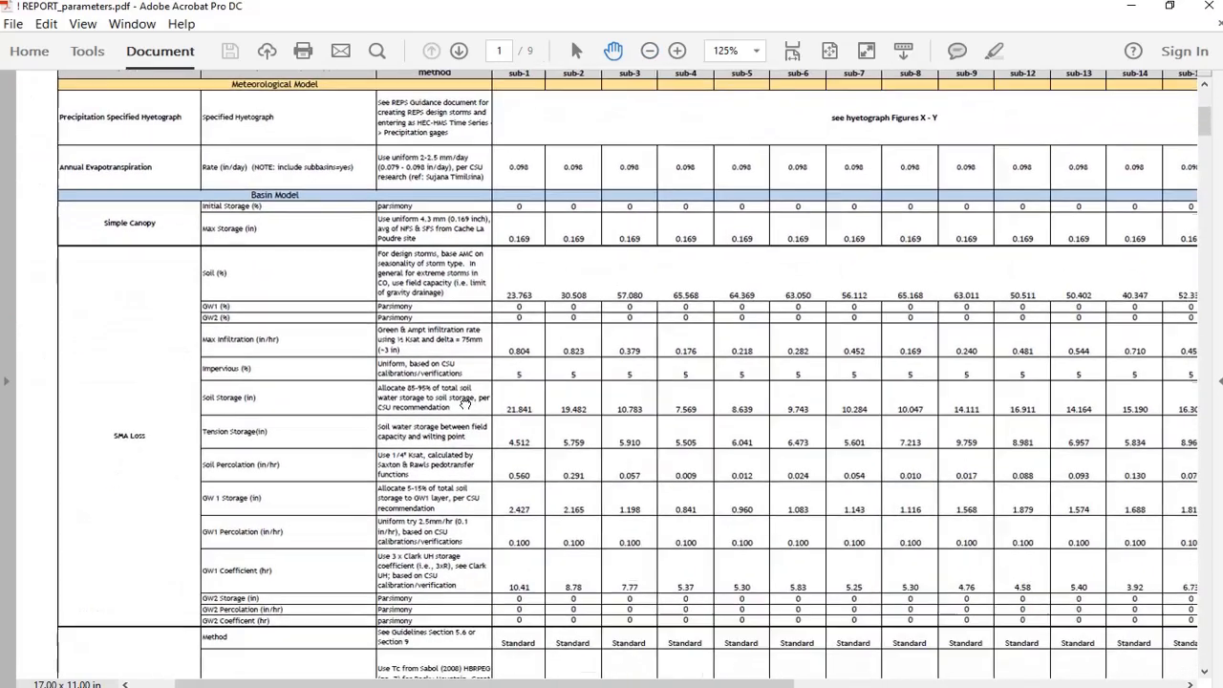
left_click_drag(432, 411, 437, 417)
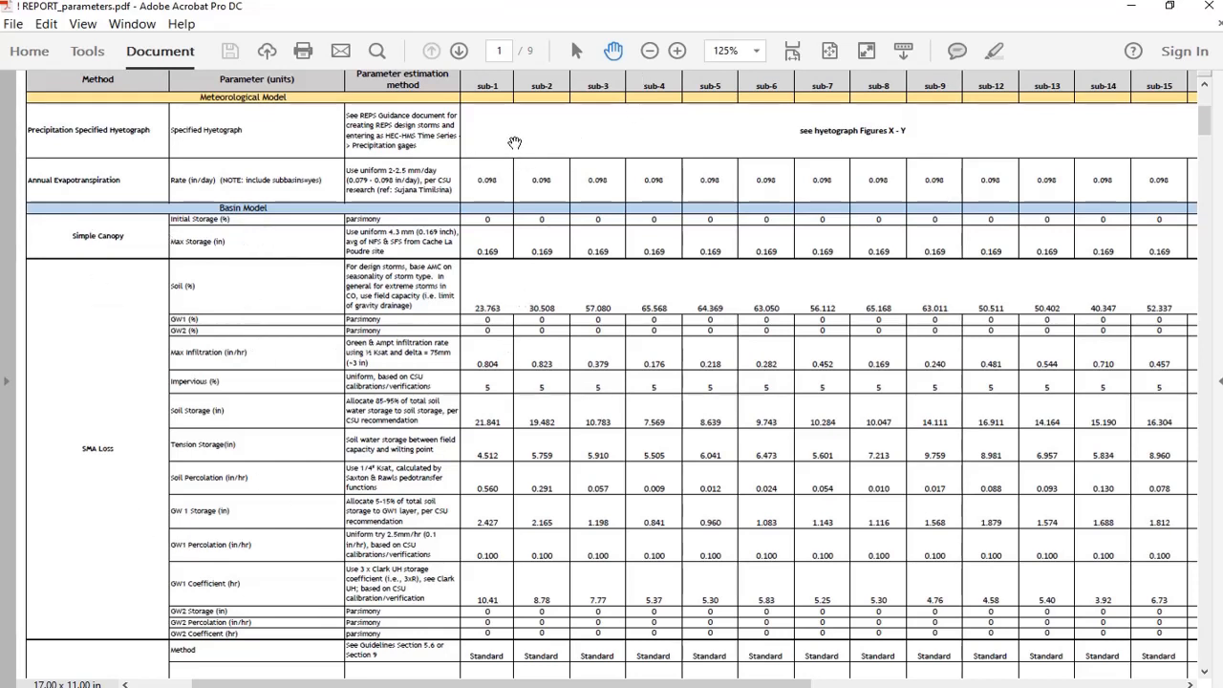
left_click_drag(506, 9, 1222, 34)
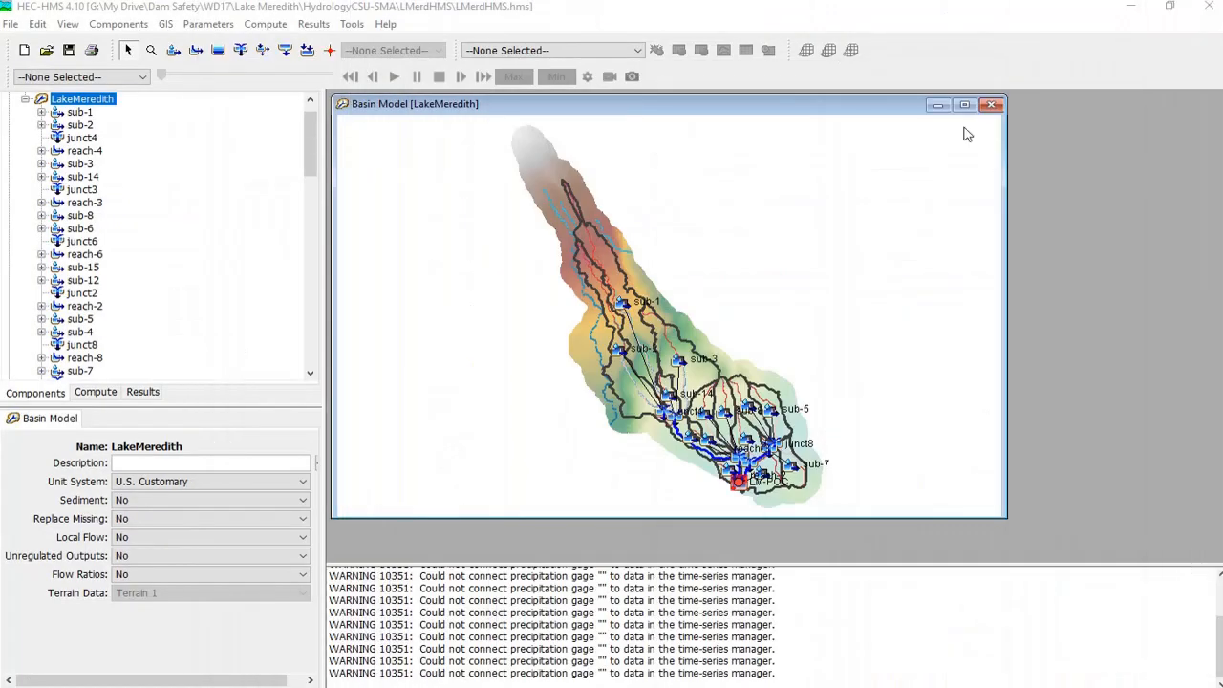
Expand sub-1 in the basin model, and read the example sub-basin method parameters in the hydrology guidelines PDF from section 7.5
left_click(42, 112)
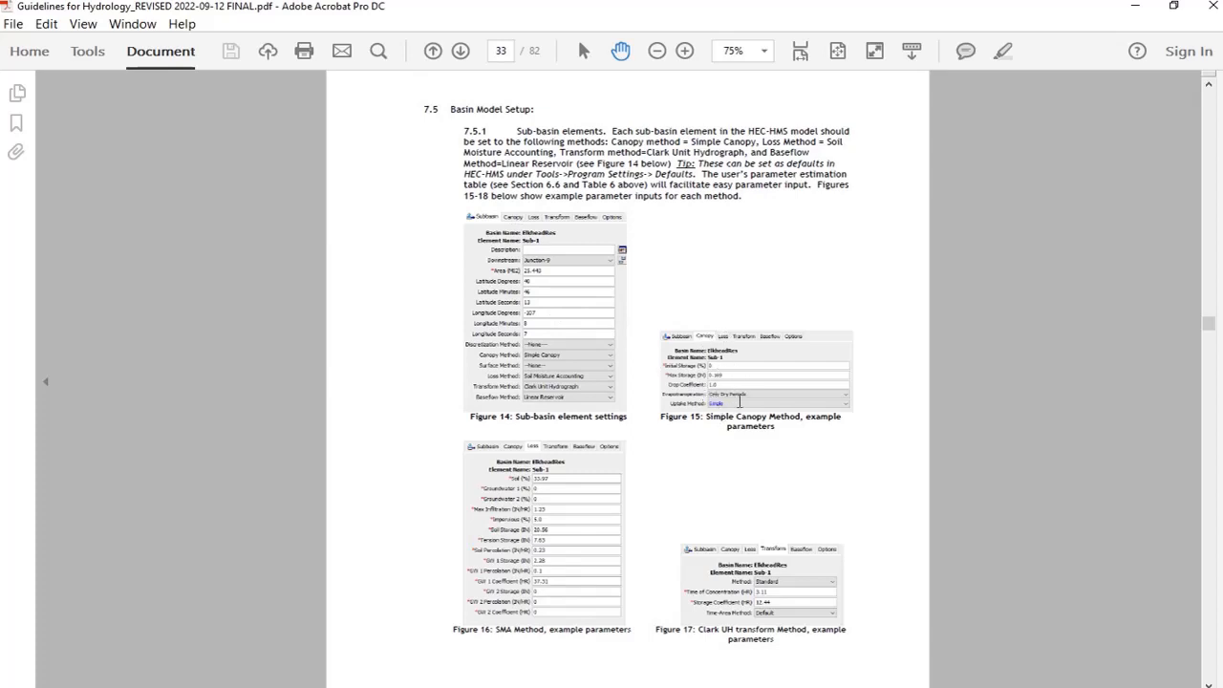
scroll(1021, 593, "down", 10)
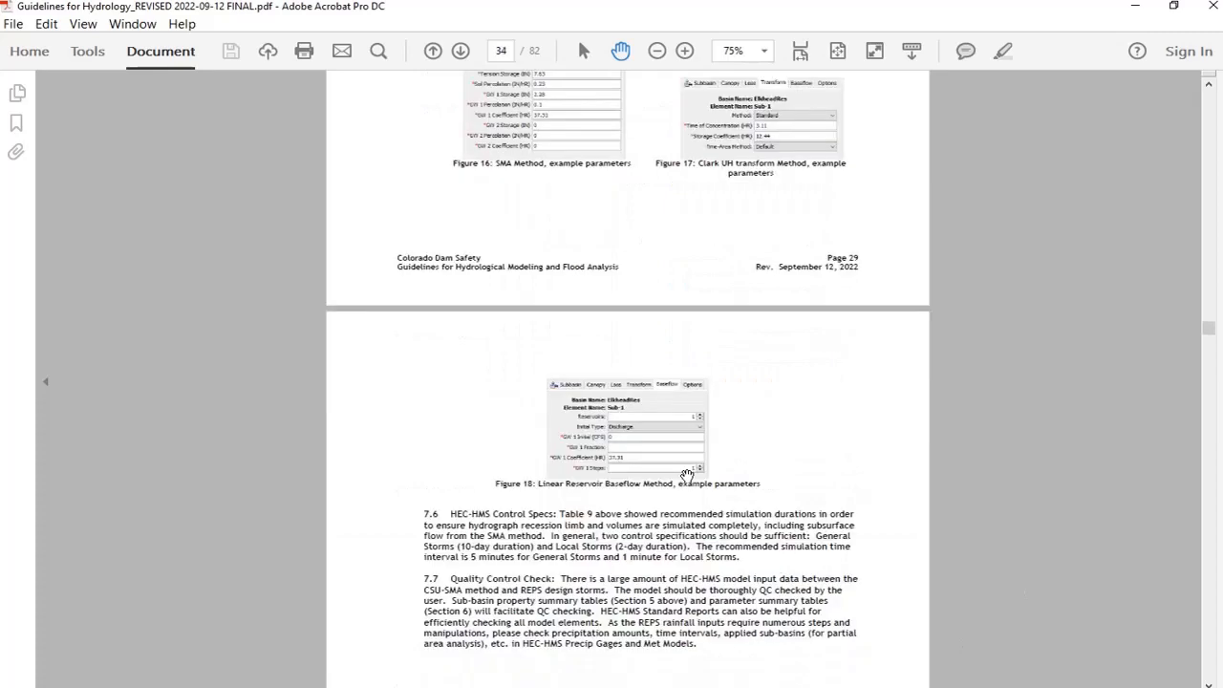
scroll(686, 475, "down", 4)
scroll(685, 475, "up", 3)
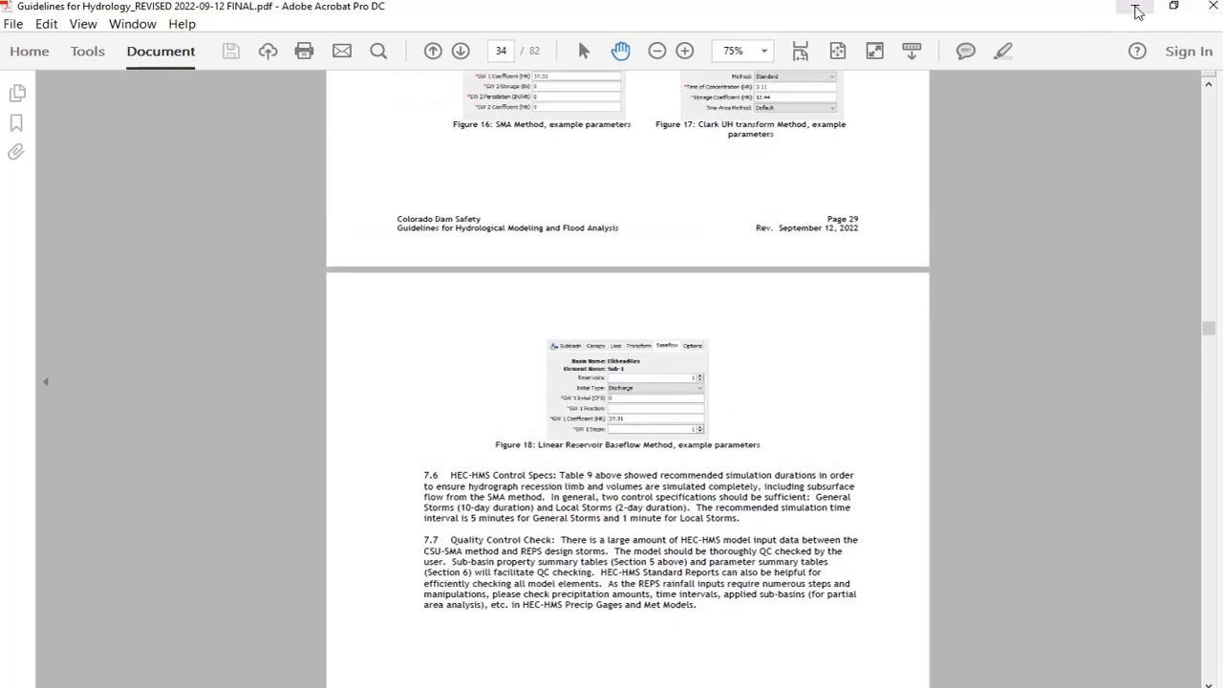
left_click(1138, 9)
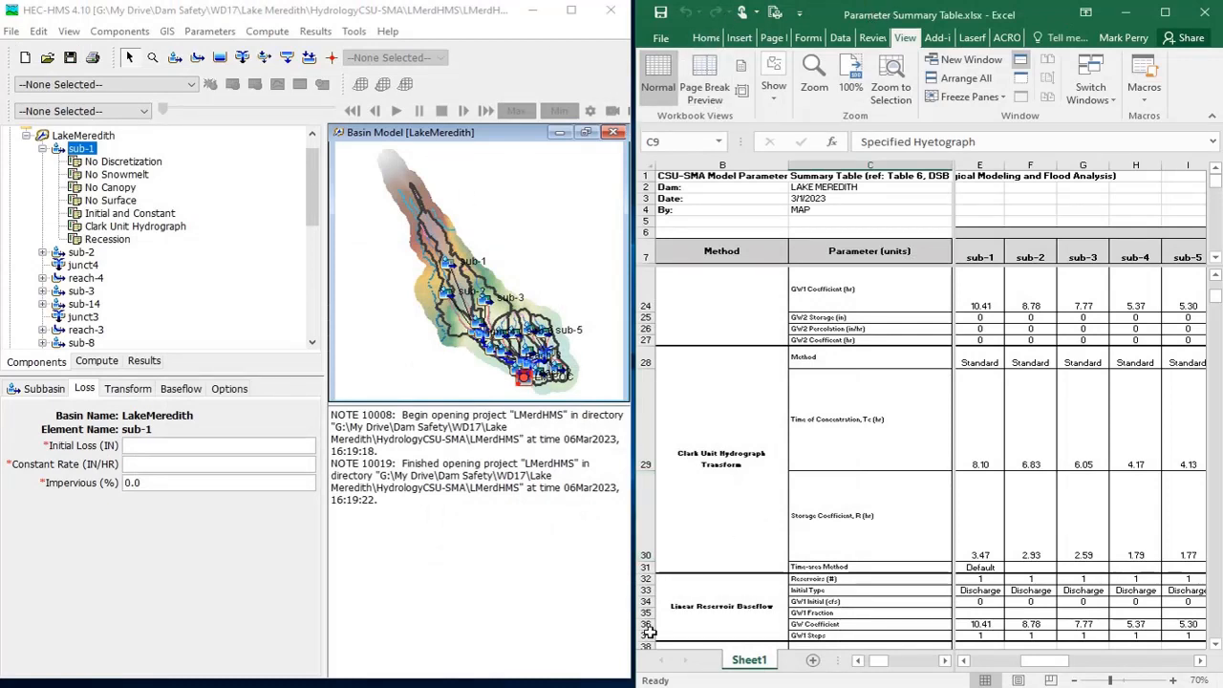
Maximize Parameter Summary Table.xlsx in Excel, remove the window split, and look over the canopy and SMA loss parameters
left_click_drag(607, 677, 609, 683)
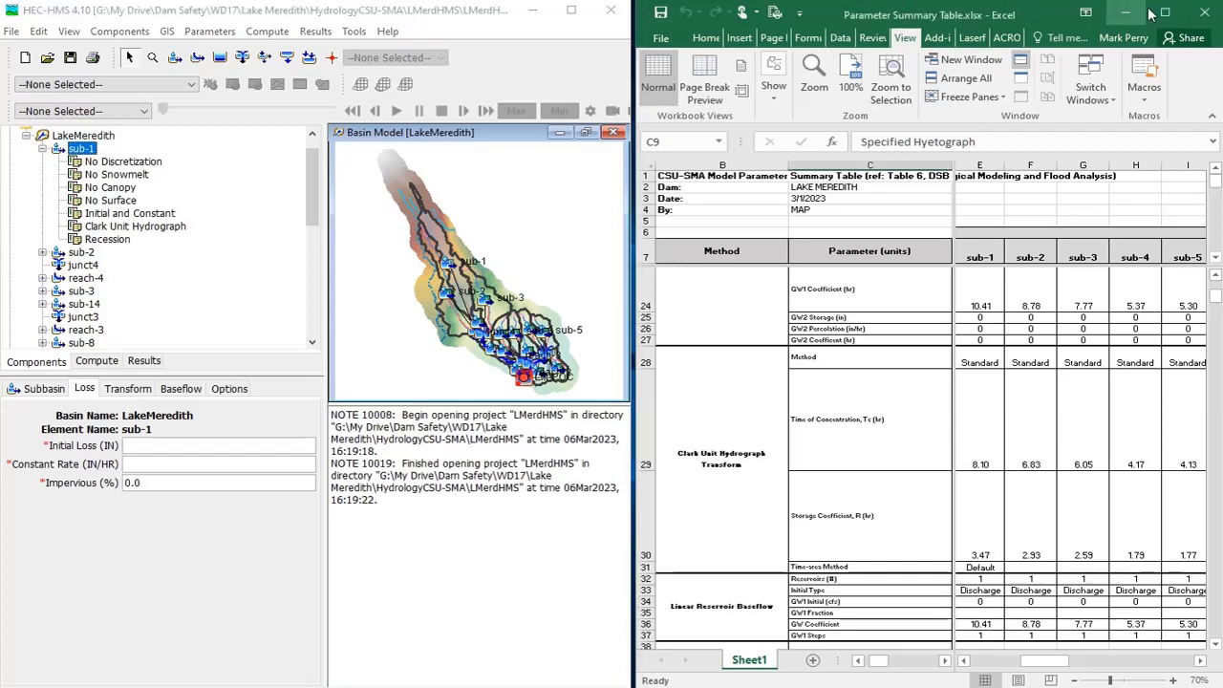
left_click(1166, 13)
scroll(382, 379, "up", 7)
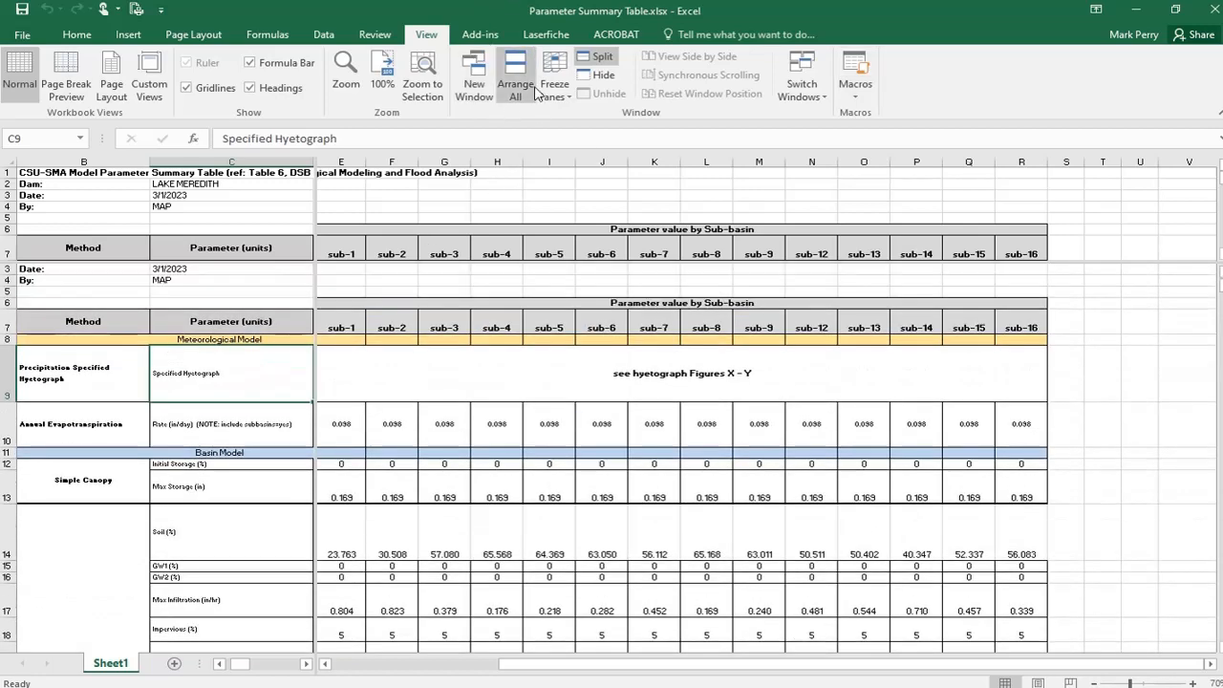
left_click(594, 60)
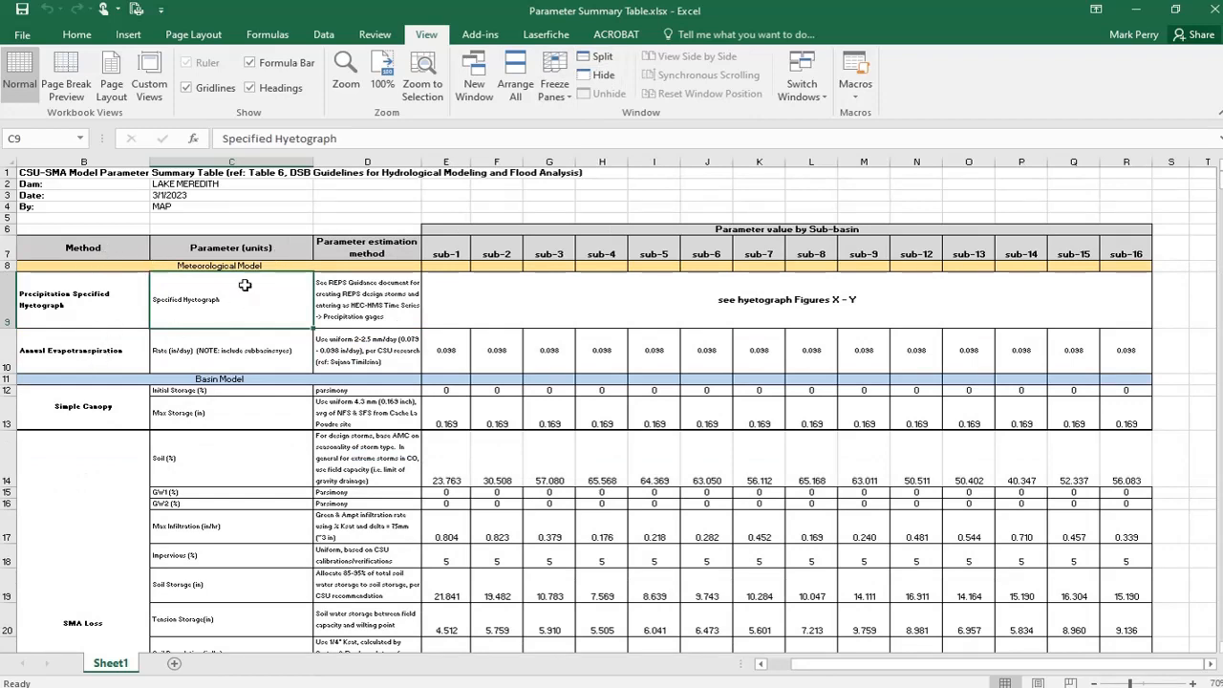
scroll(121, 400, "down", 3)
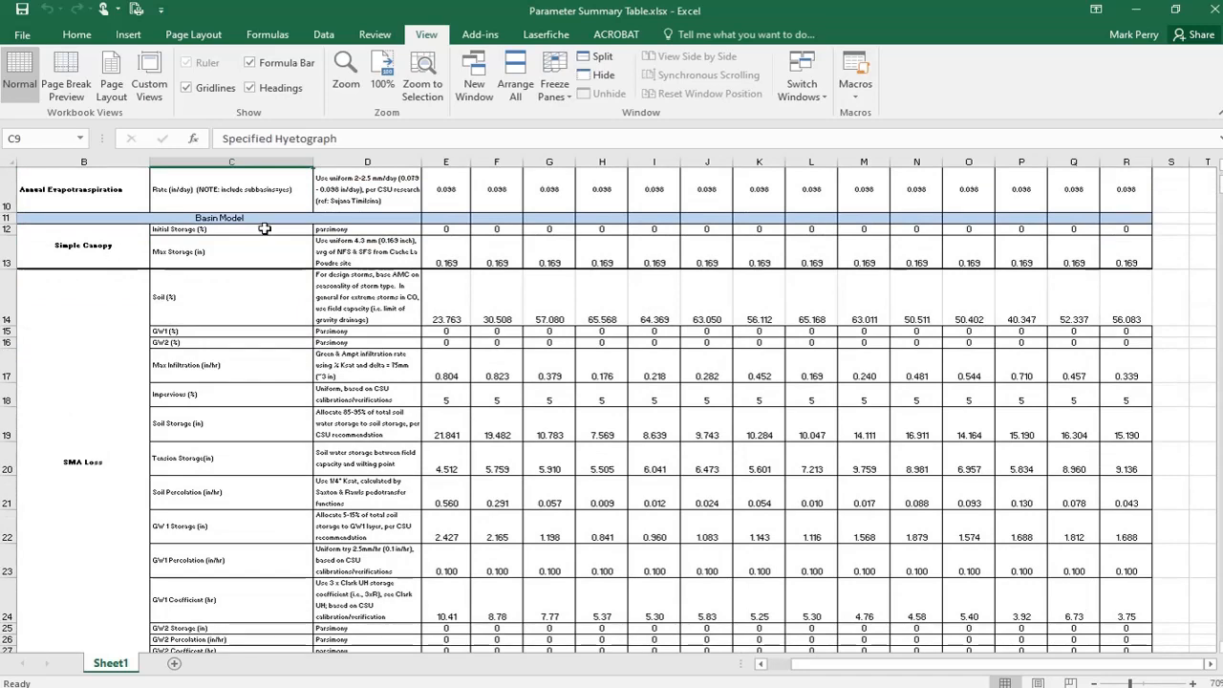
Look over the SMA Loss, Clark Unit Hydrograph, Linear Reservoir Baseflow and Muskingum-Cunge Reach Routing parameters in the summary table
left_click(127, 263)
left_click(117, 418)
scroll(118, 444, "down", 3)
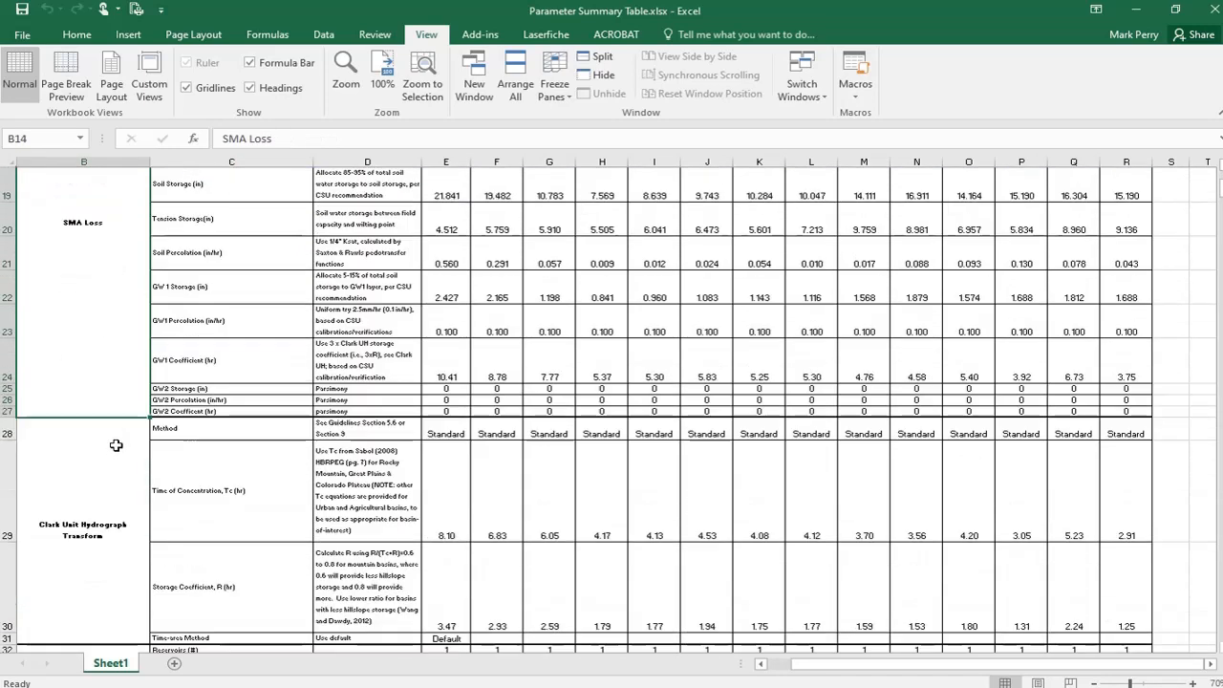
left_click(119, 425)
scroll(118, 425, "down", 3)
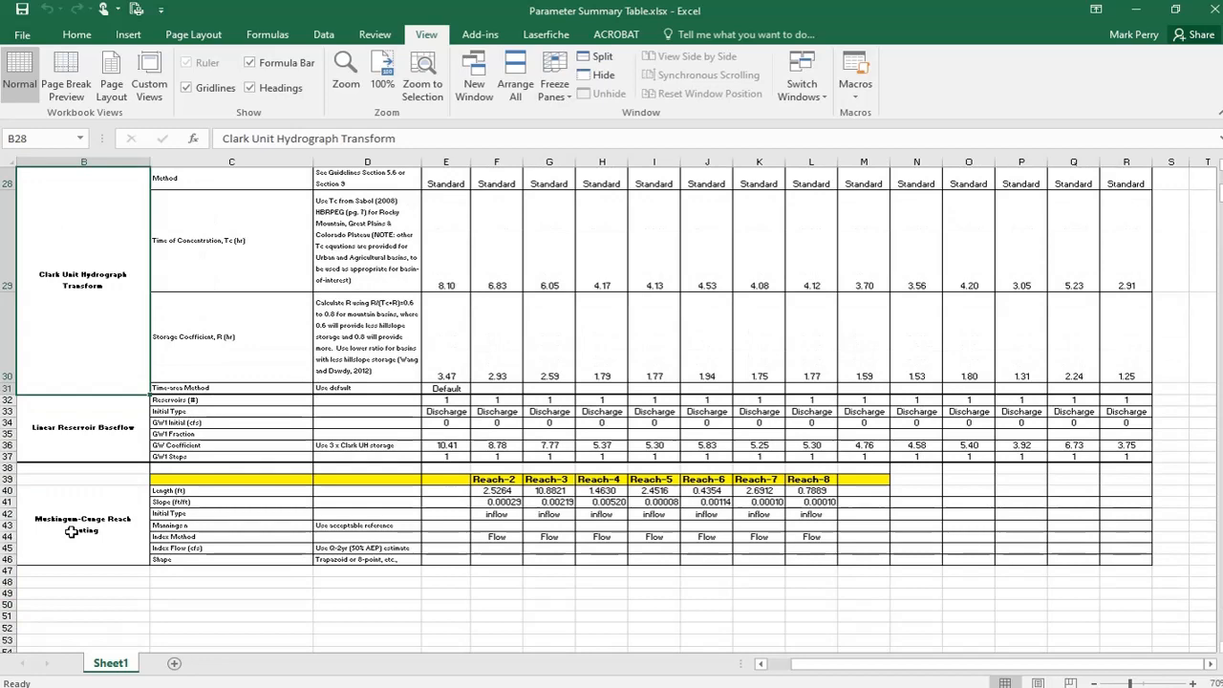
left_click(99, 435)
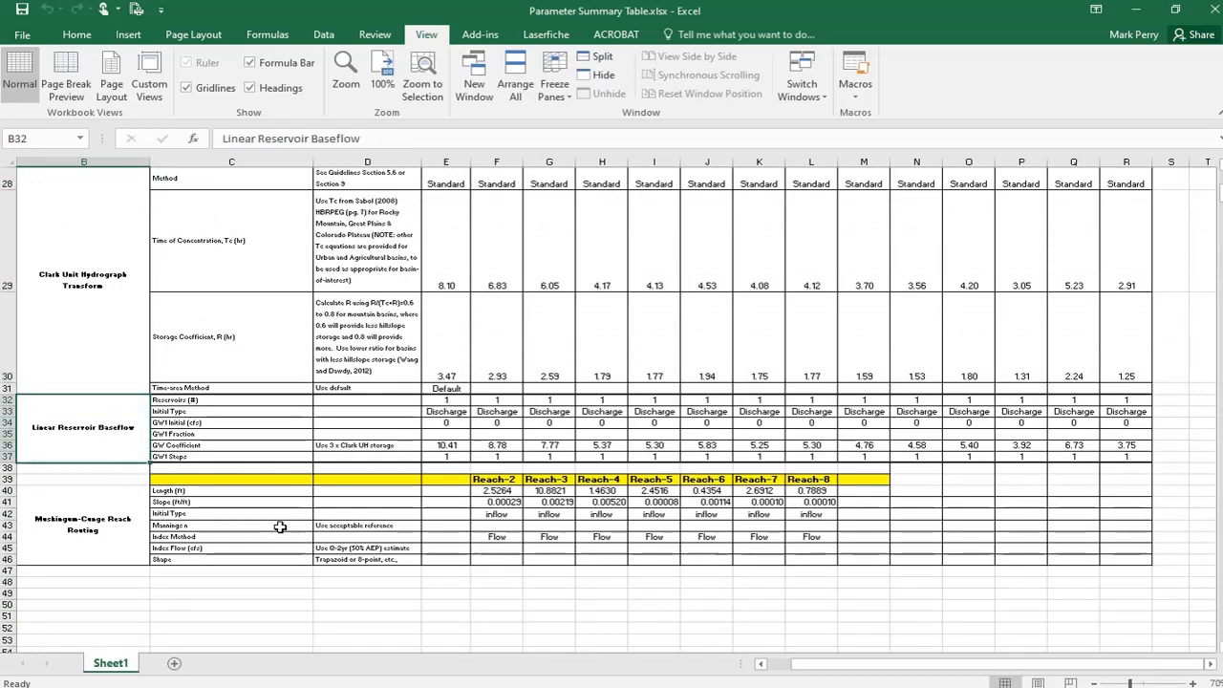
scroll(280, 527, "up", 1)
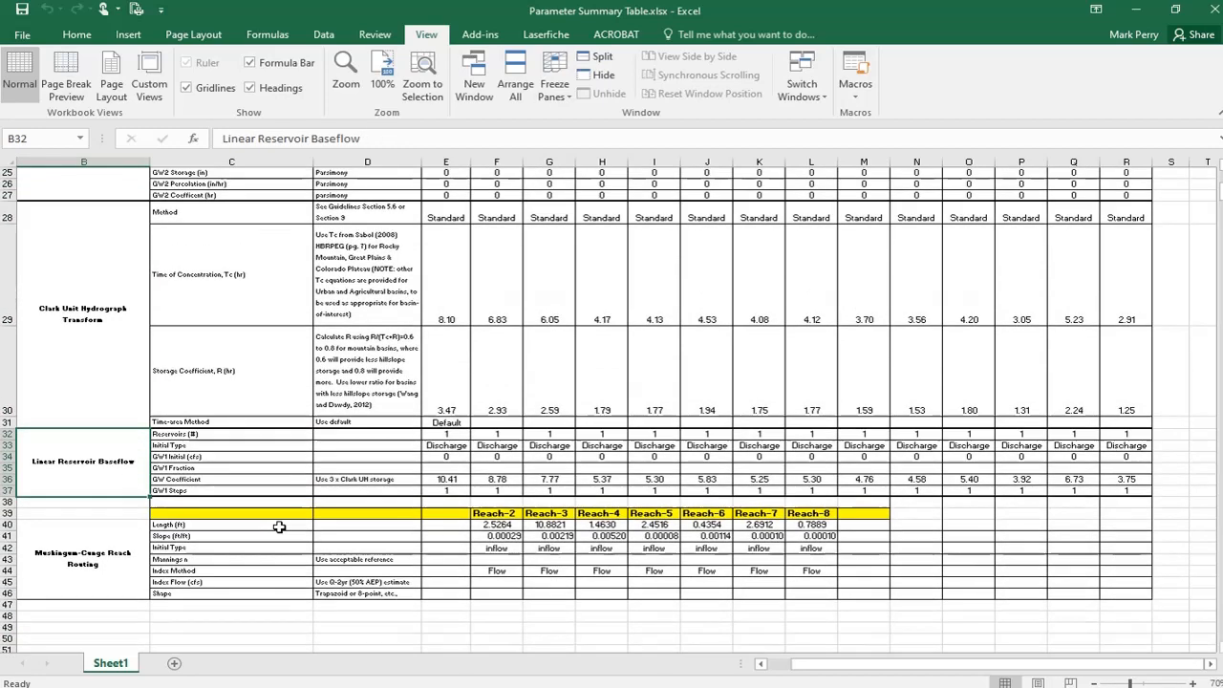
left_click(90, 540)
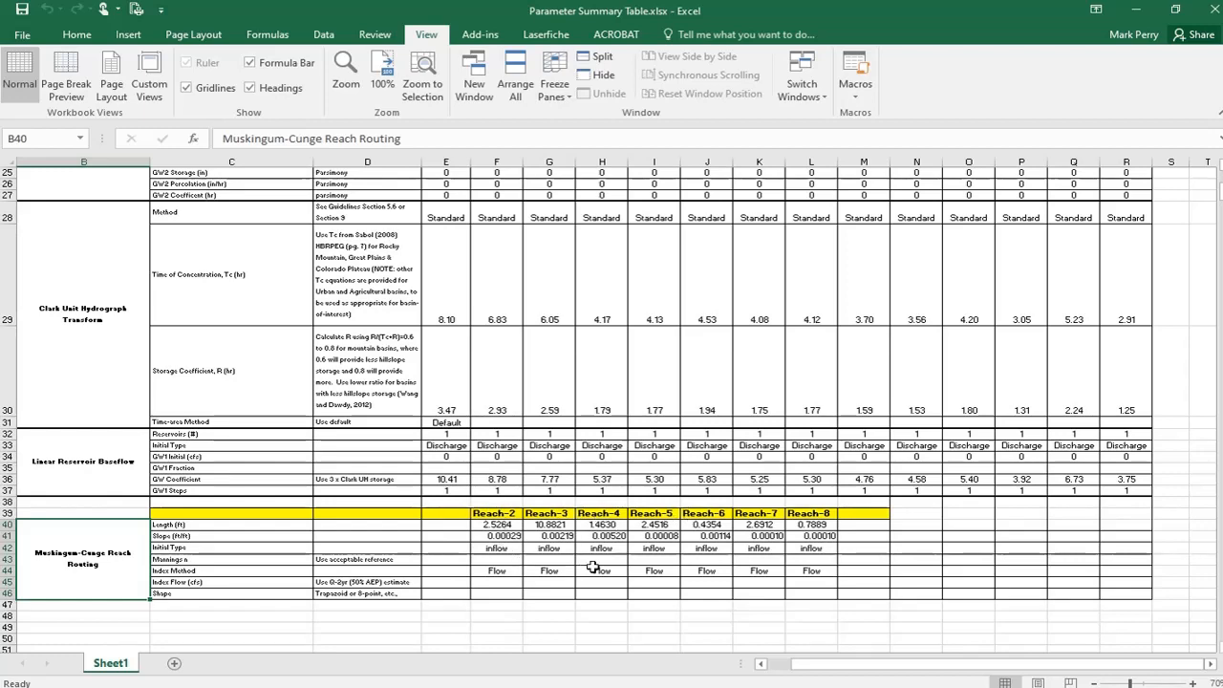
scroll(608, 579, "up", 2)
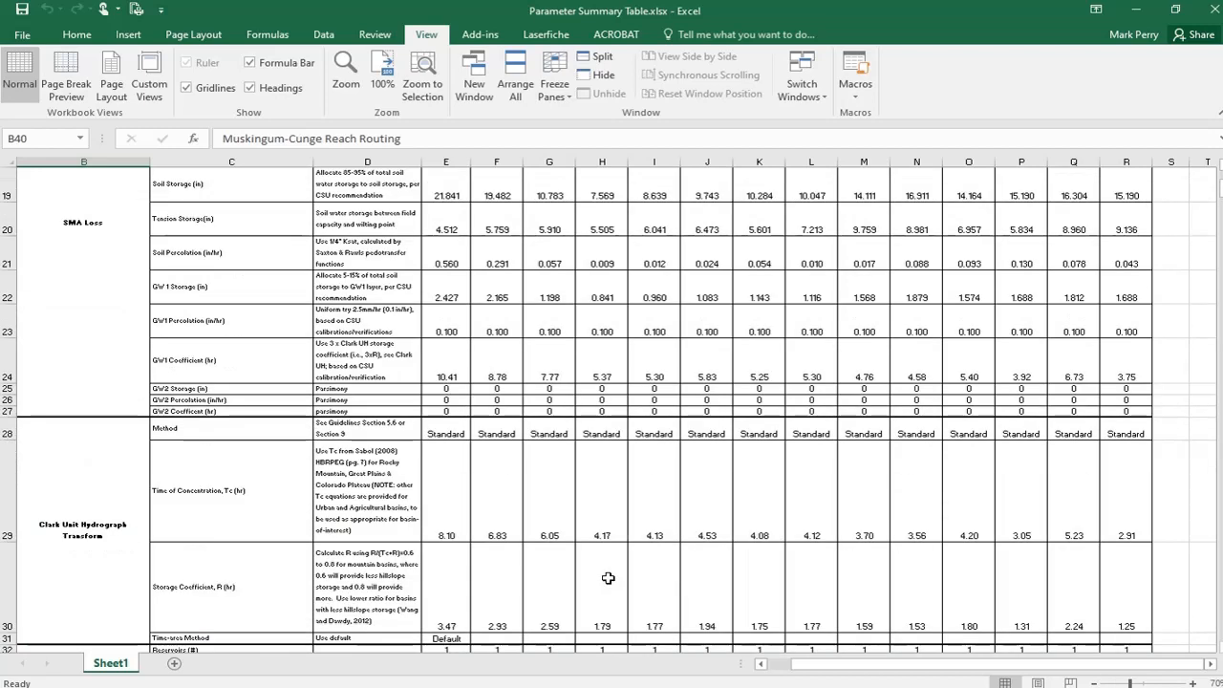
scroll(608, 578, "up", 6)
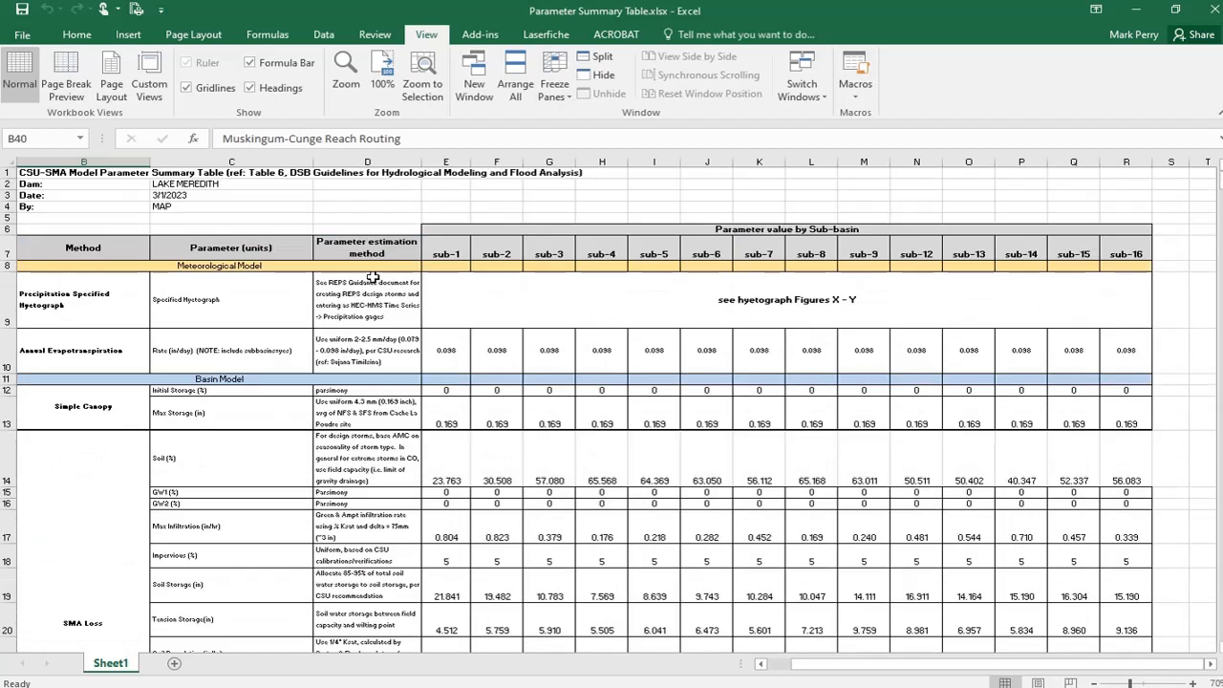
Split the worksheet at cell D9 and restore the Excel window to half-screen size beside HEC-HMS
left_click(349, 282)
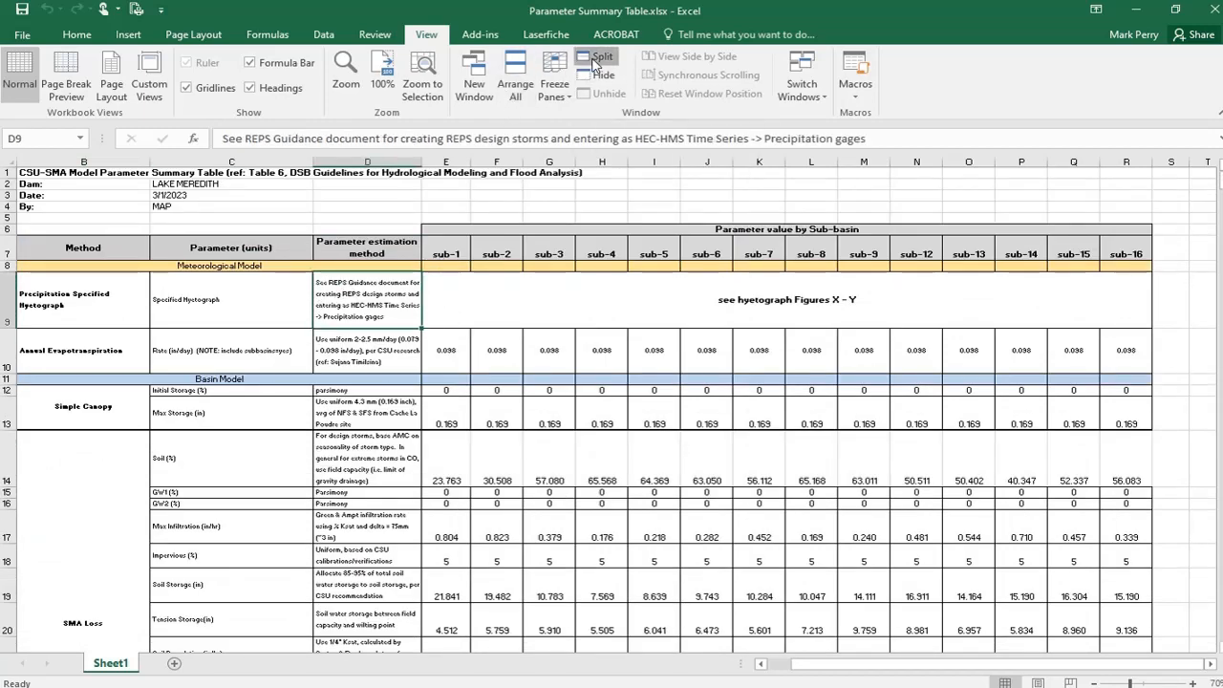
left_click(594, 63)
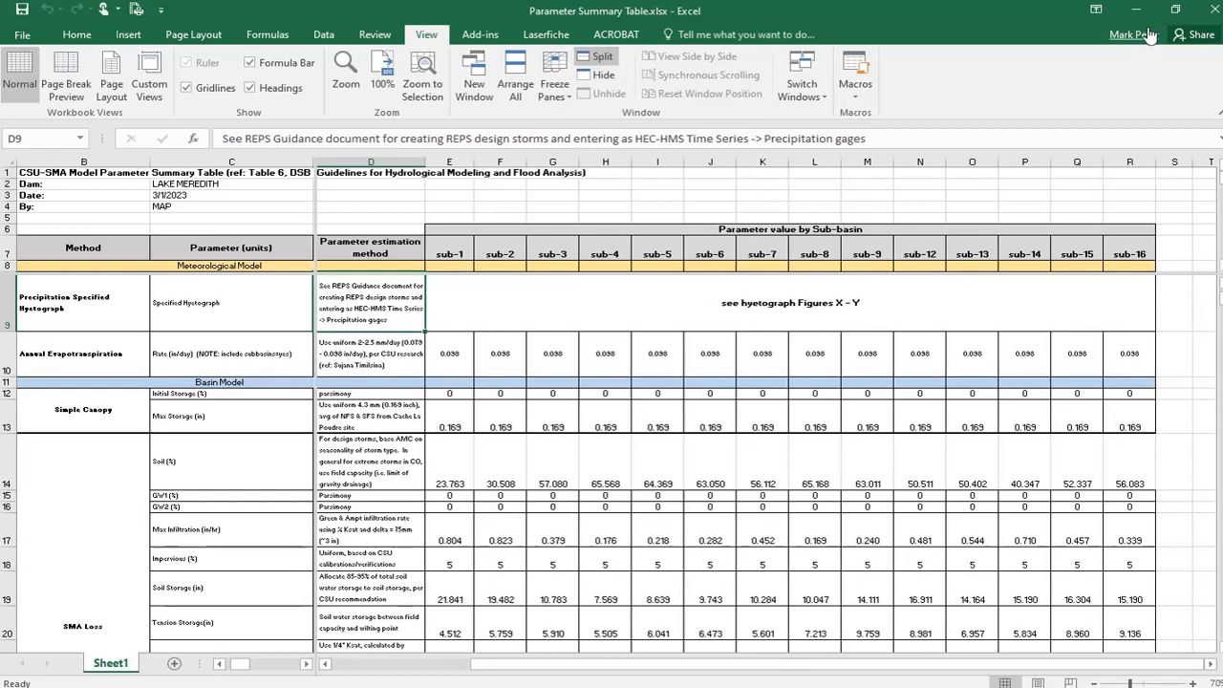
left_click(1175, 10)
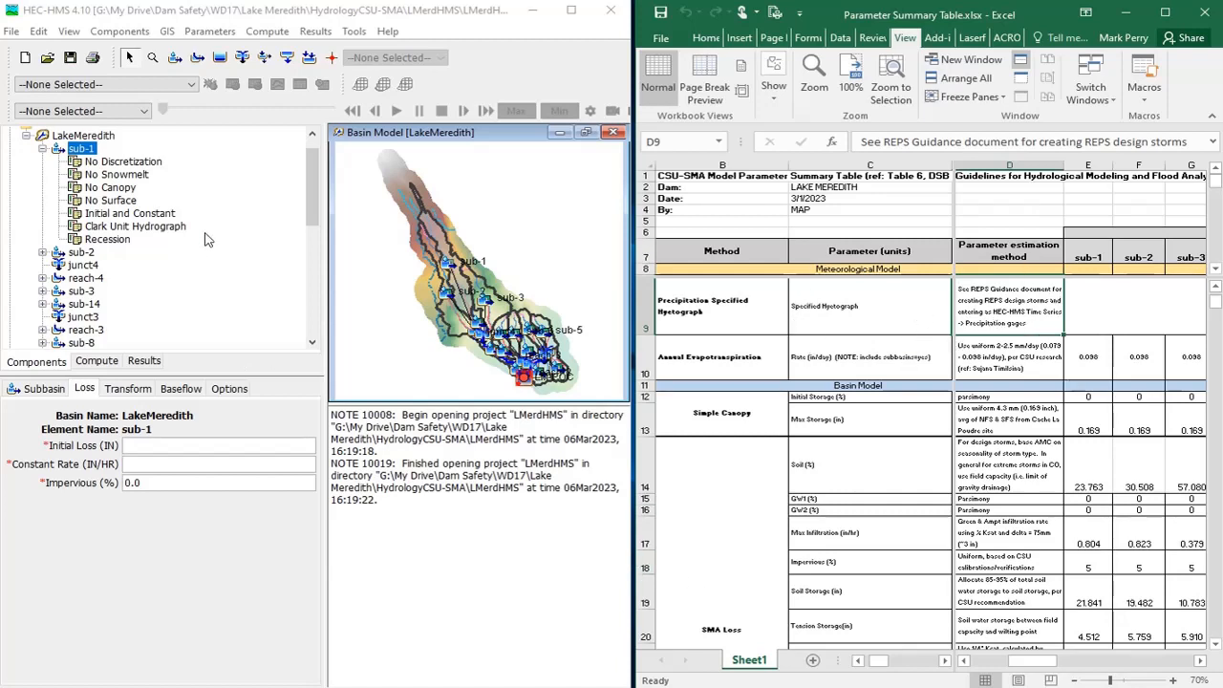
left_click(290, 7)
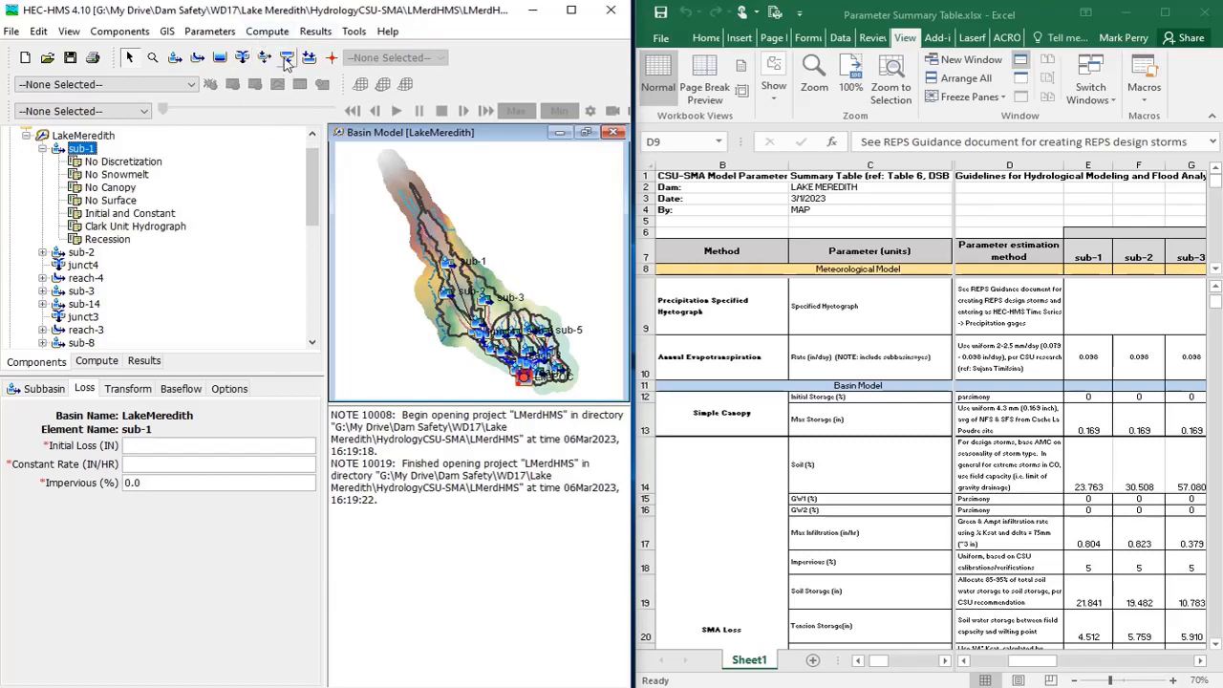
left_click(350, 35)
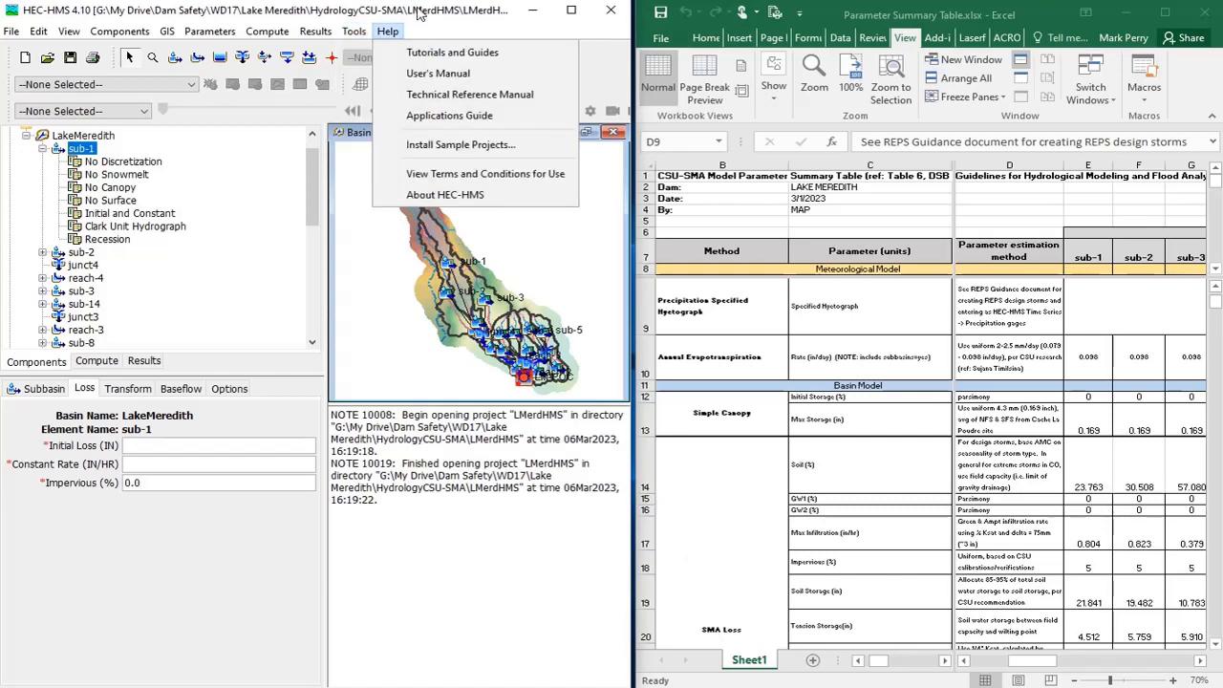
left_click(417, 11)
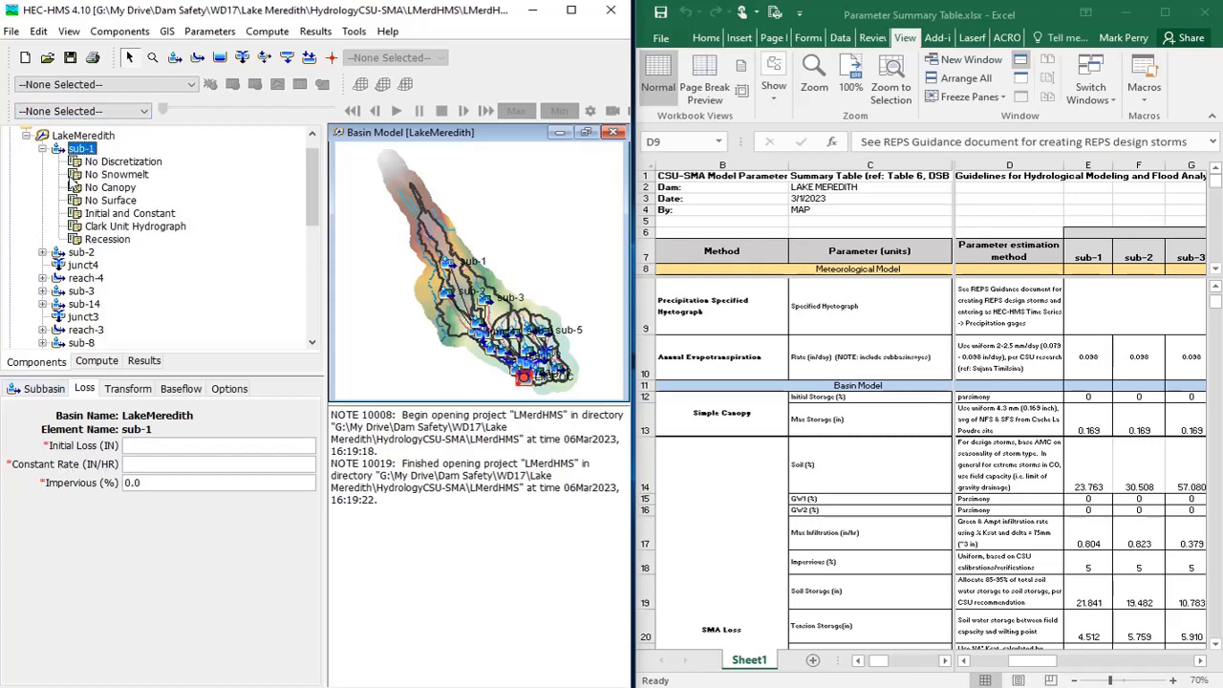
Change sub-1's canopy method to Simple Canopy in HEC-HMS, accepting the loss of its current canopy data
left_click(35, 390)
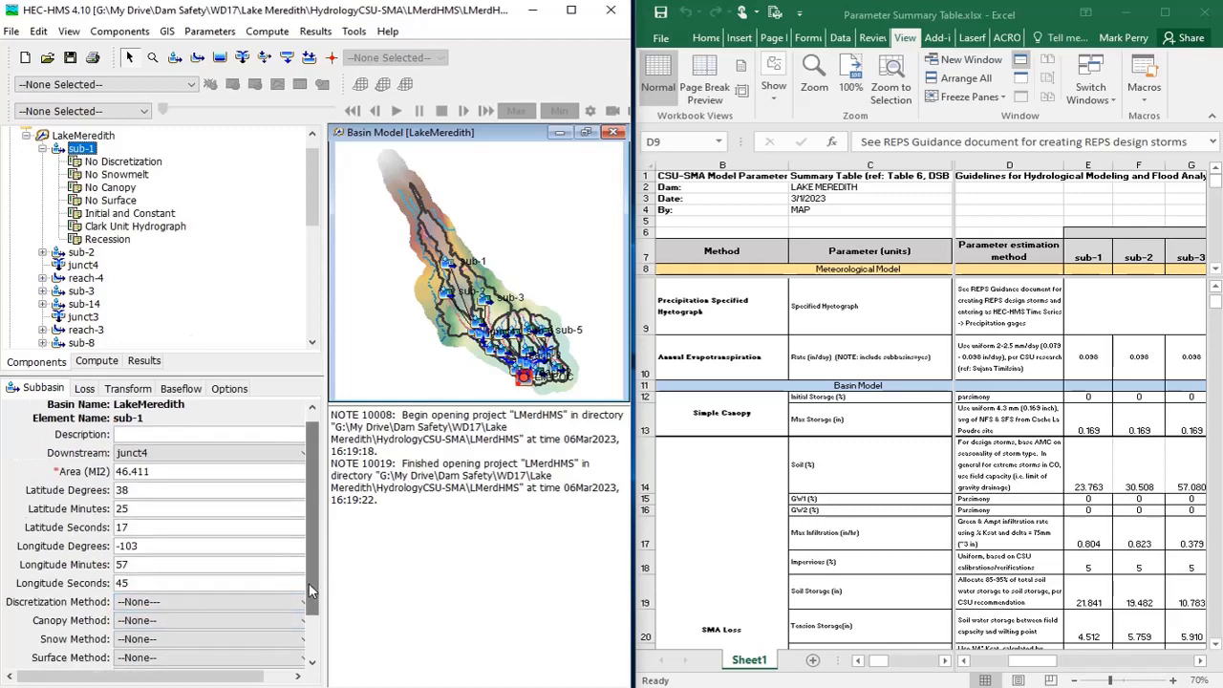
scroll(309, 583, "down", 5)
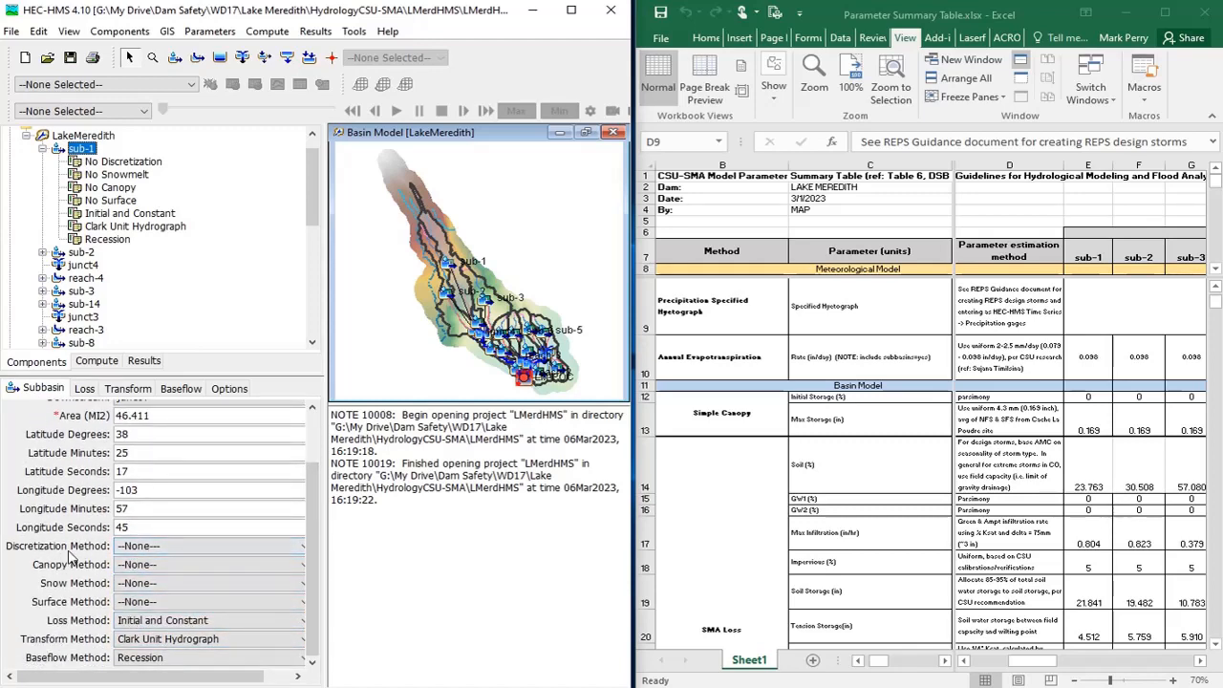
left_click(158, 566)
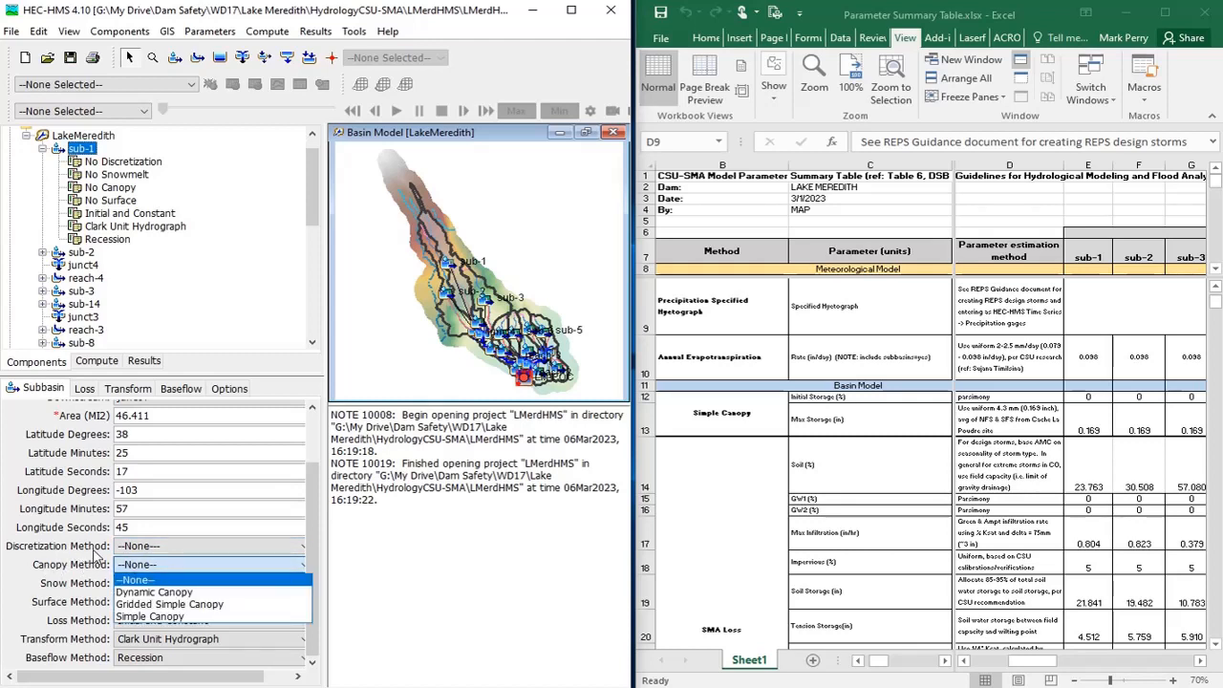
left_click(153, 617)
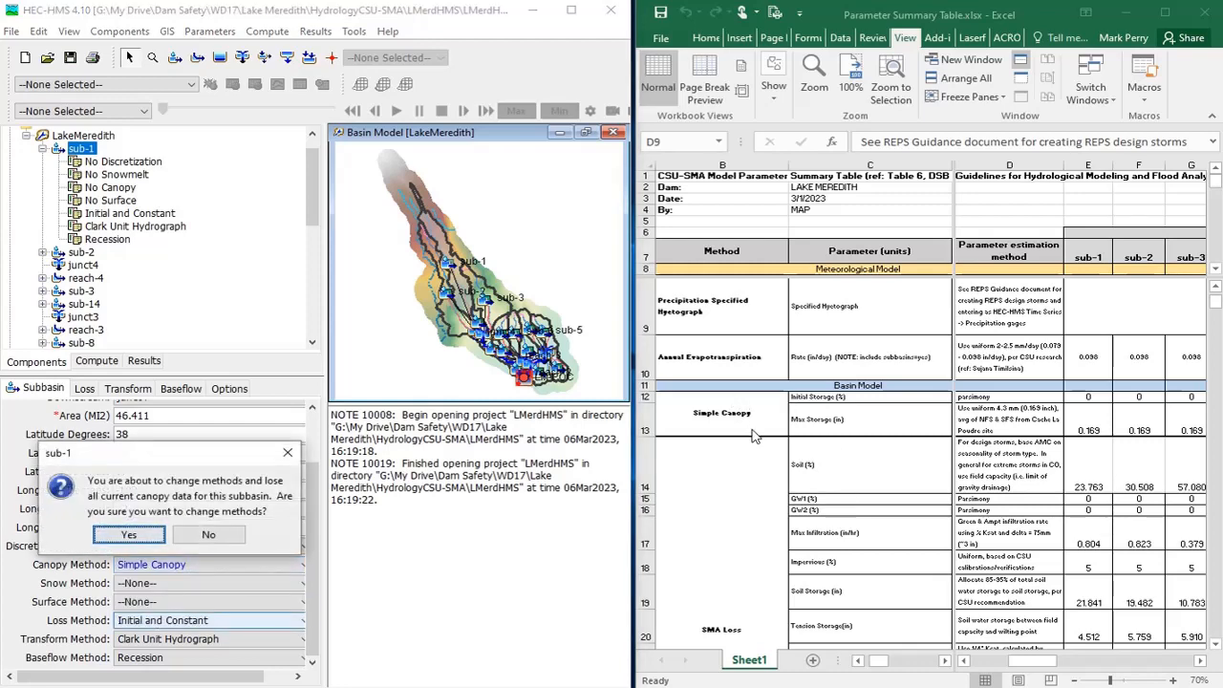
left_click(128, 534)
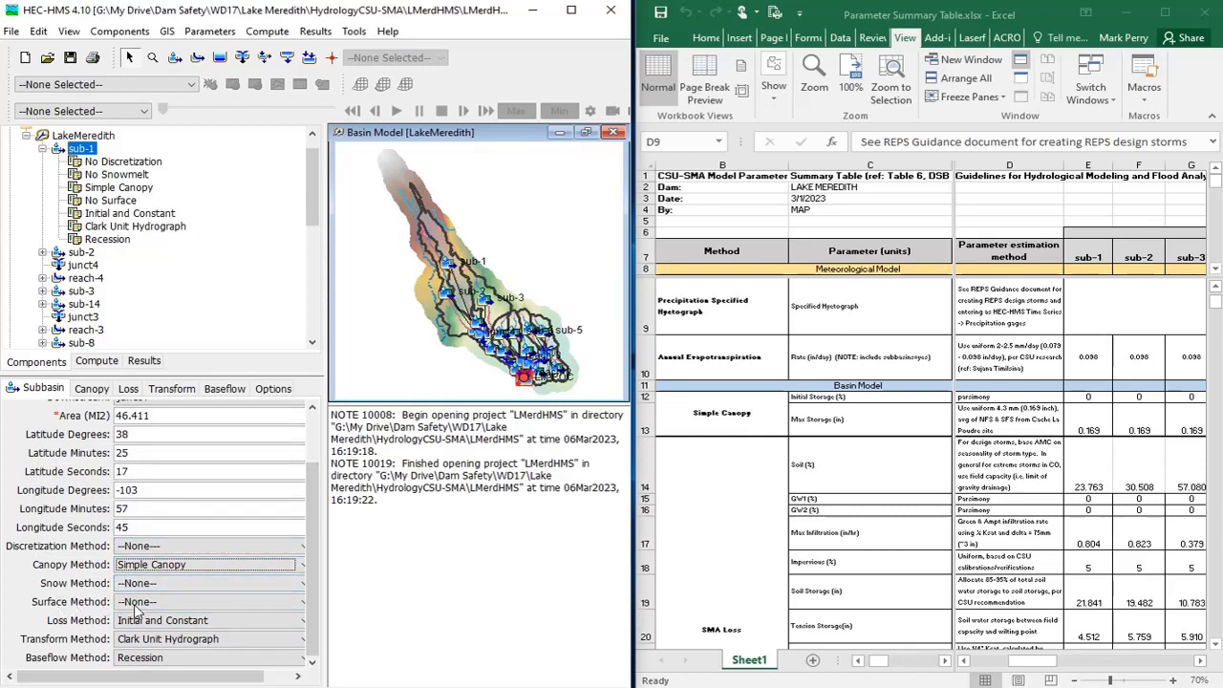
Change sub-1's loss method to Soil Moisture Accounting and confirm the method change
left_click(170, 622)
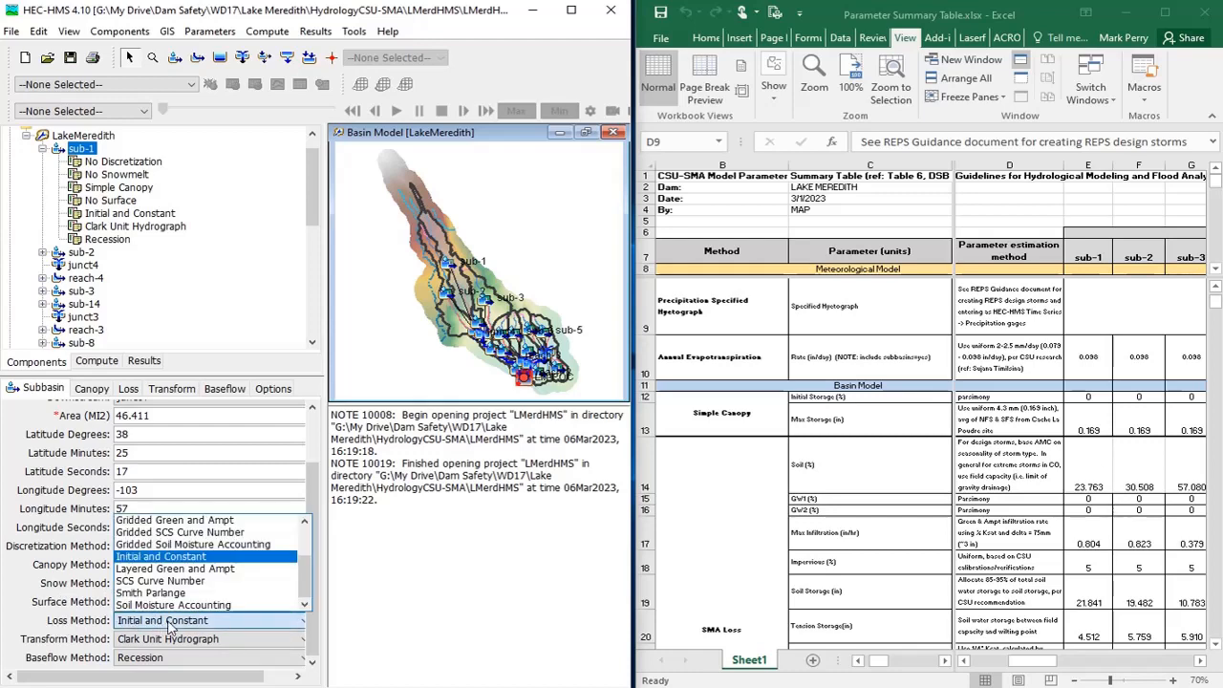
left_click(172, 605)
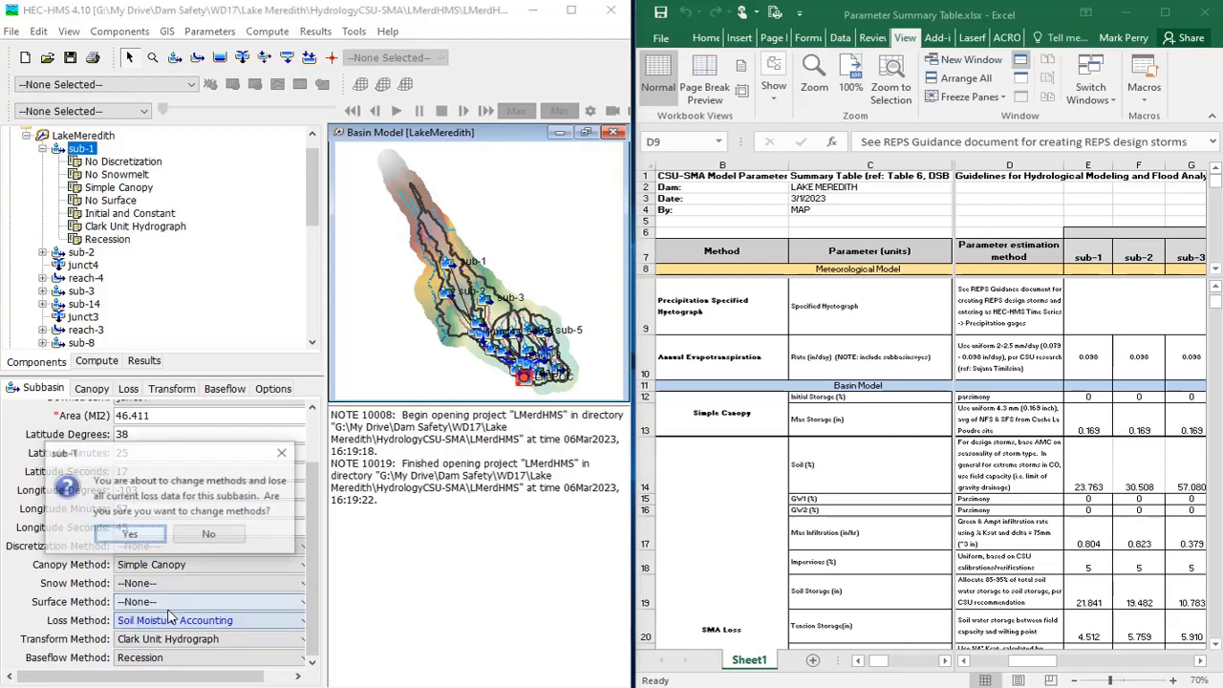
left_click(129, 536)
Change sub-1's baseflow method to Linear Reservoir and confirm the method change
left_click(248, 659)
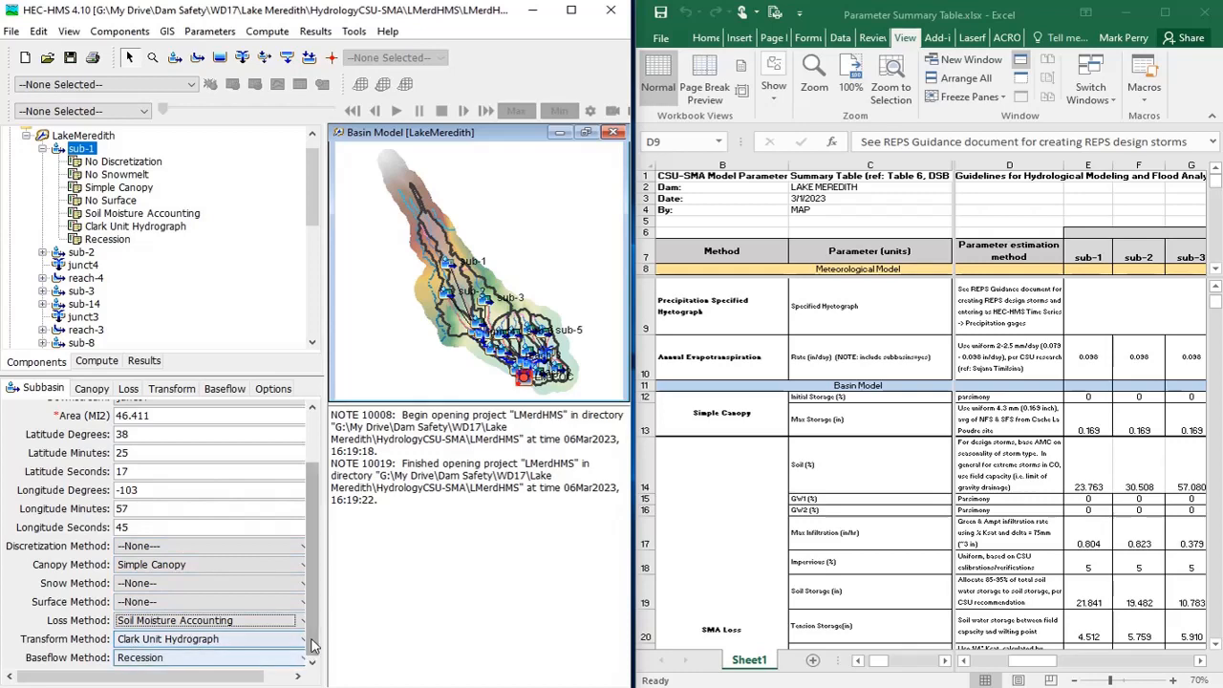
left_click(85, 659)
left_click(175, 659)
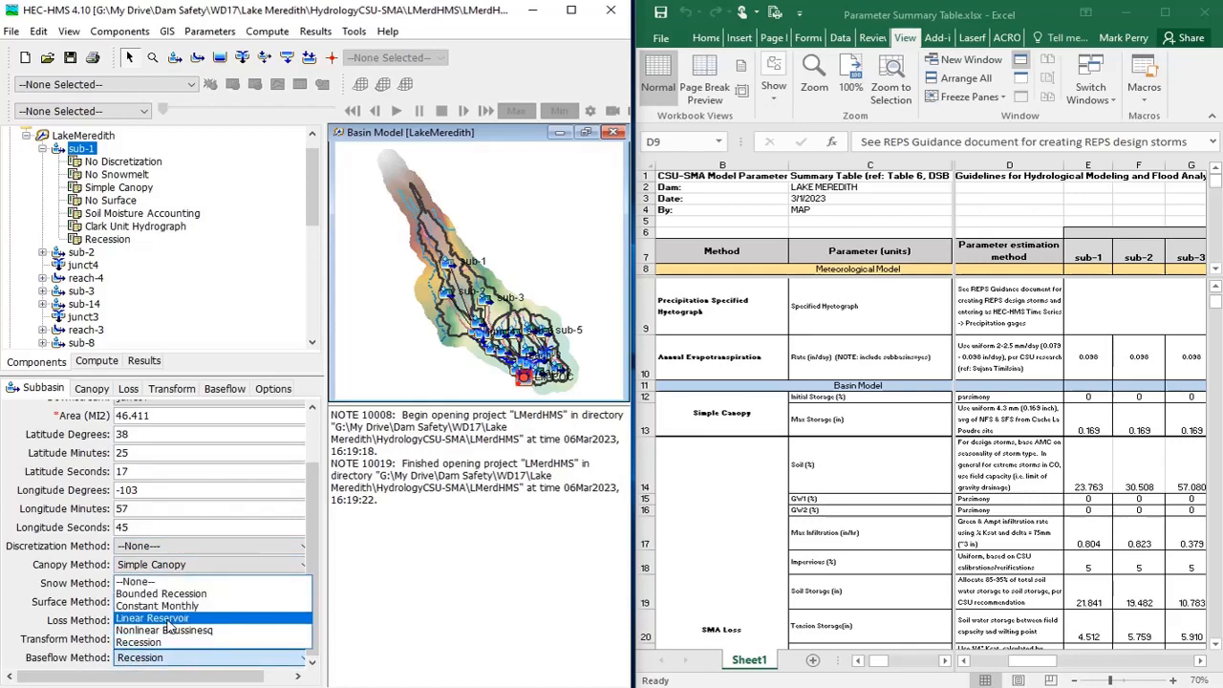
left_click(152, 618)
left_click(129, 536)
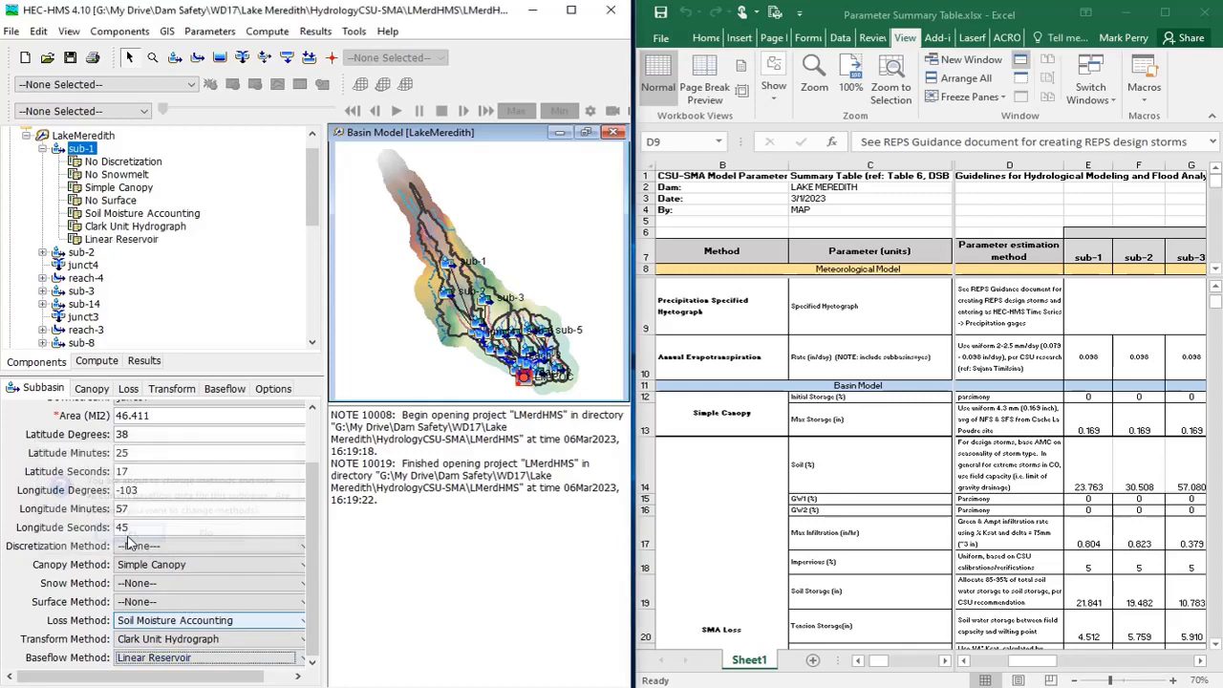
Open sub-1's canopy parameters and highlight the sub-1 column (E) in the Excel summary table
left_click(91, 390)
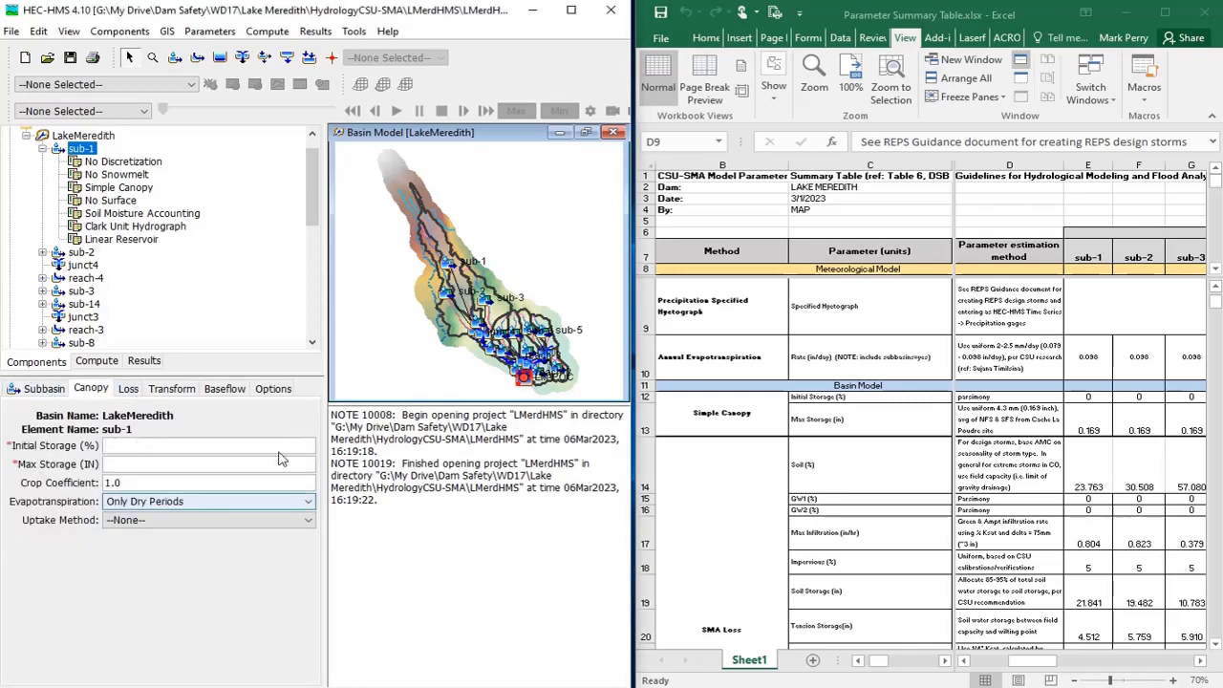
left_click(1104, 258)
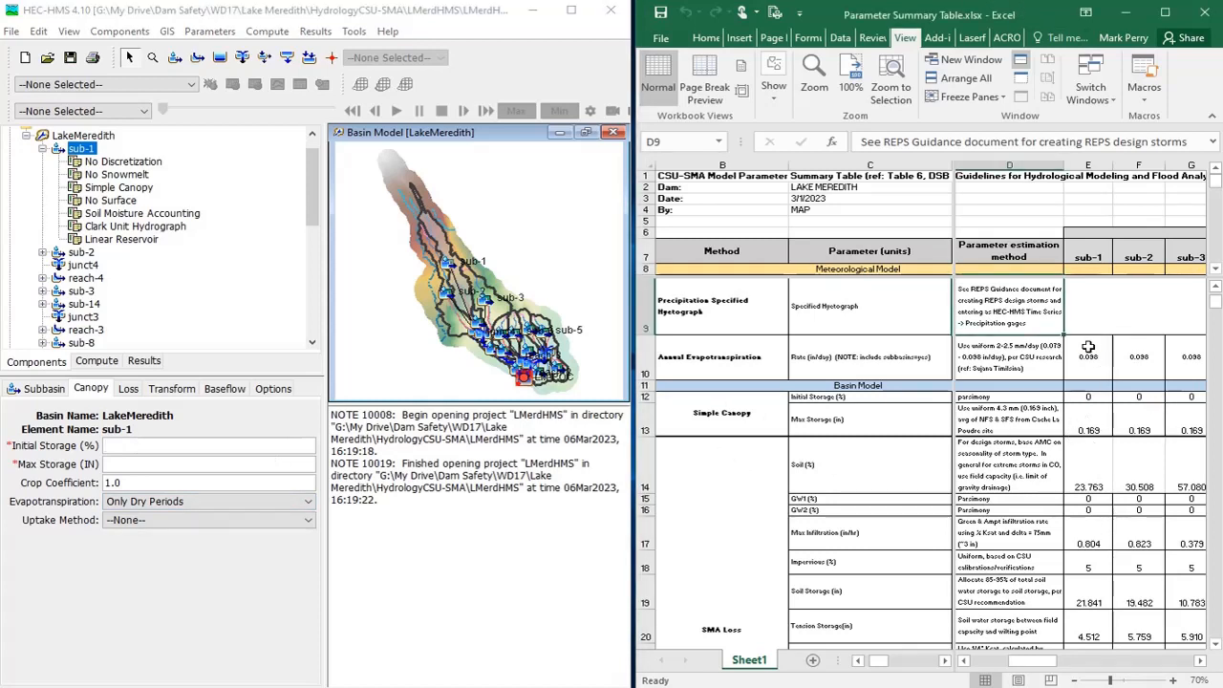
left_click(1105, 255)
left_click(1088, 166)
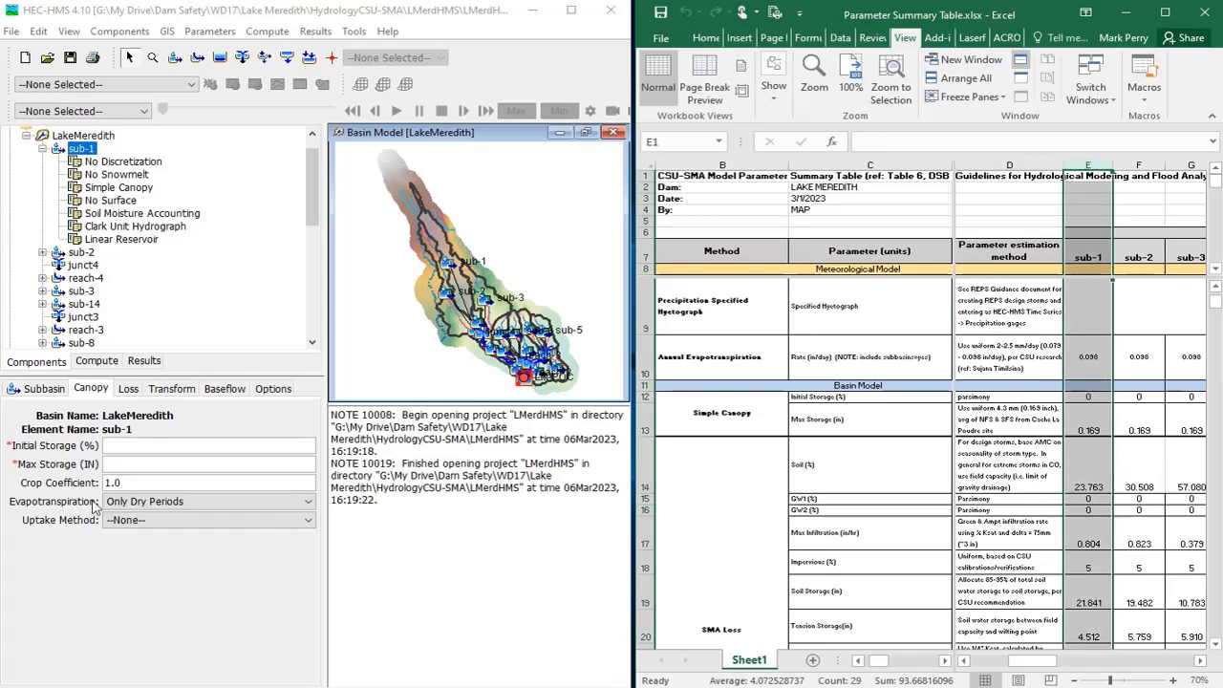
Set sub-1's canopy initial storage to 0%, max storage to .169 in, and uptake method to Simple in HEC-HMS
left_click(158, 446)
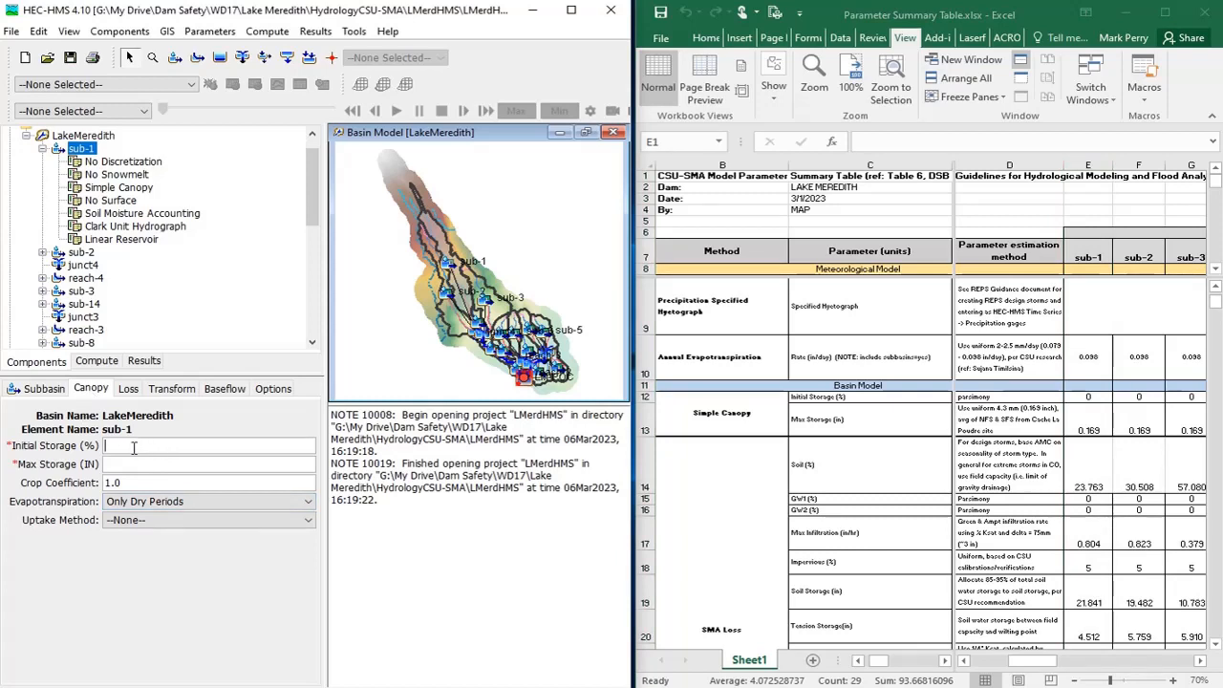
type("0")
key("Tab")
type(".169")
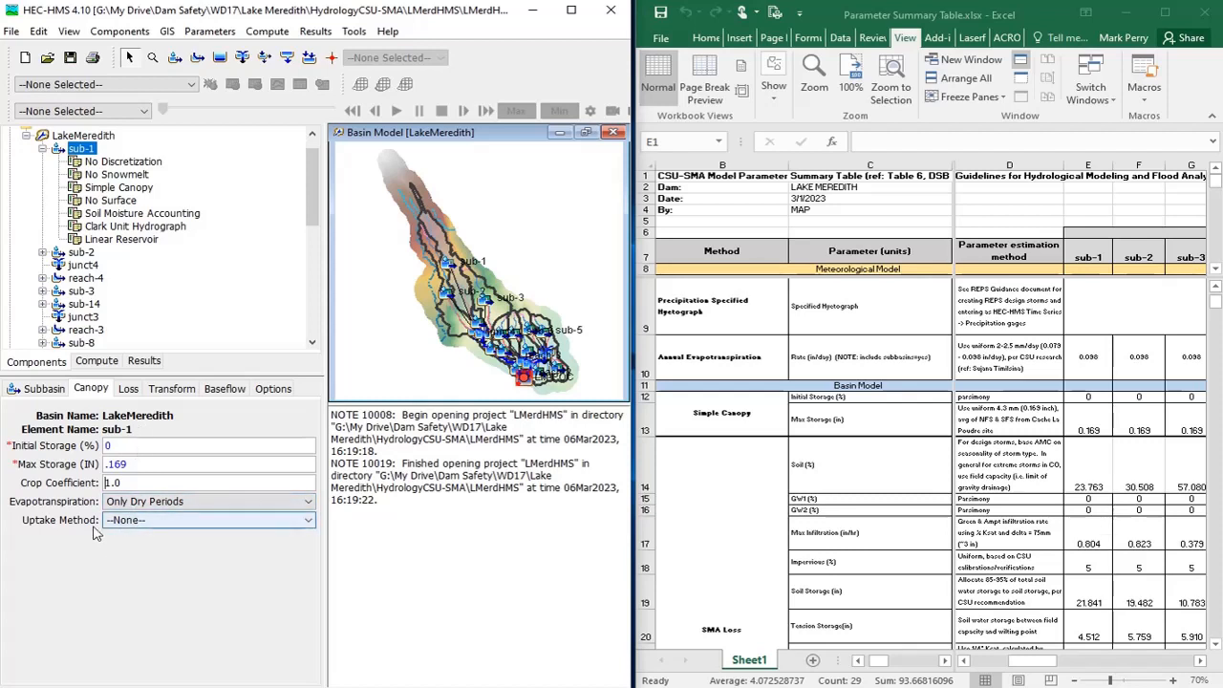
left_click(134, 525)
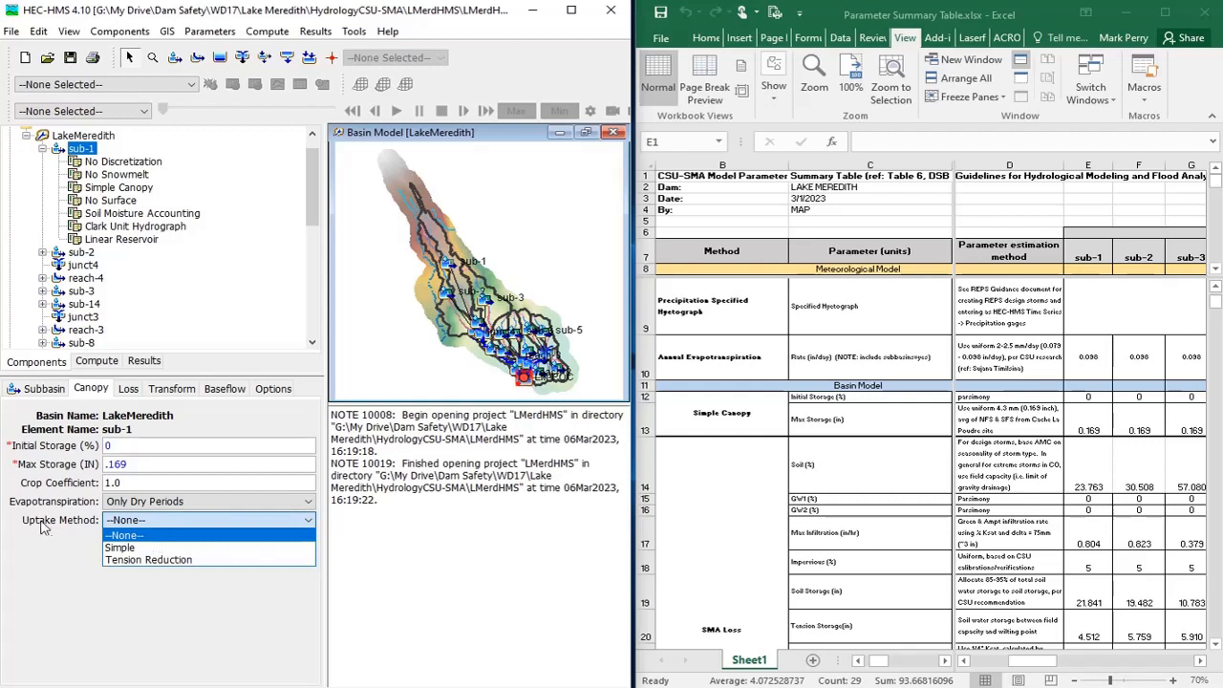
left_click(131, 549)
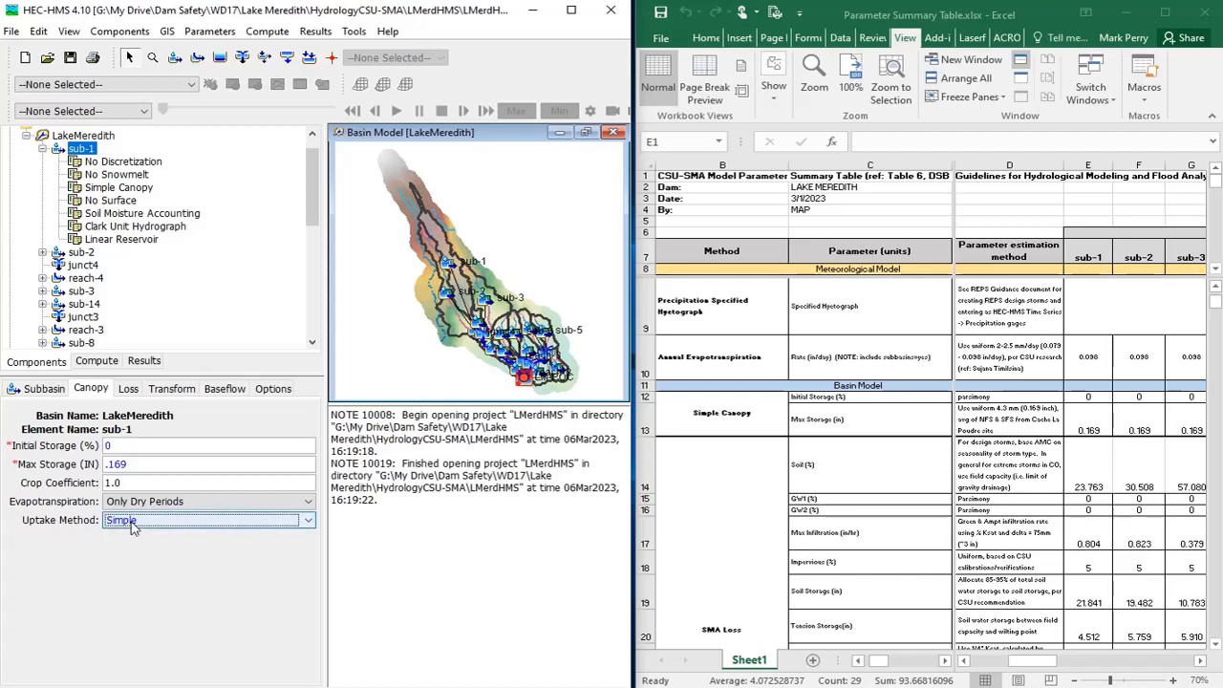
Enter sub-1's SMA loss values: soil 23.763%, groundwater 1 and 2 at 0%, and max infiltration .804 in/hr
left_click(129, 392)
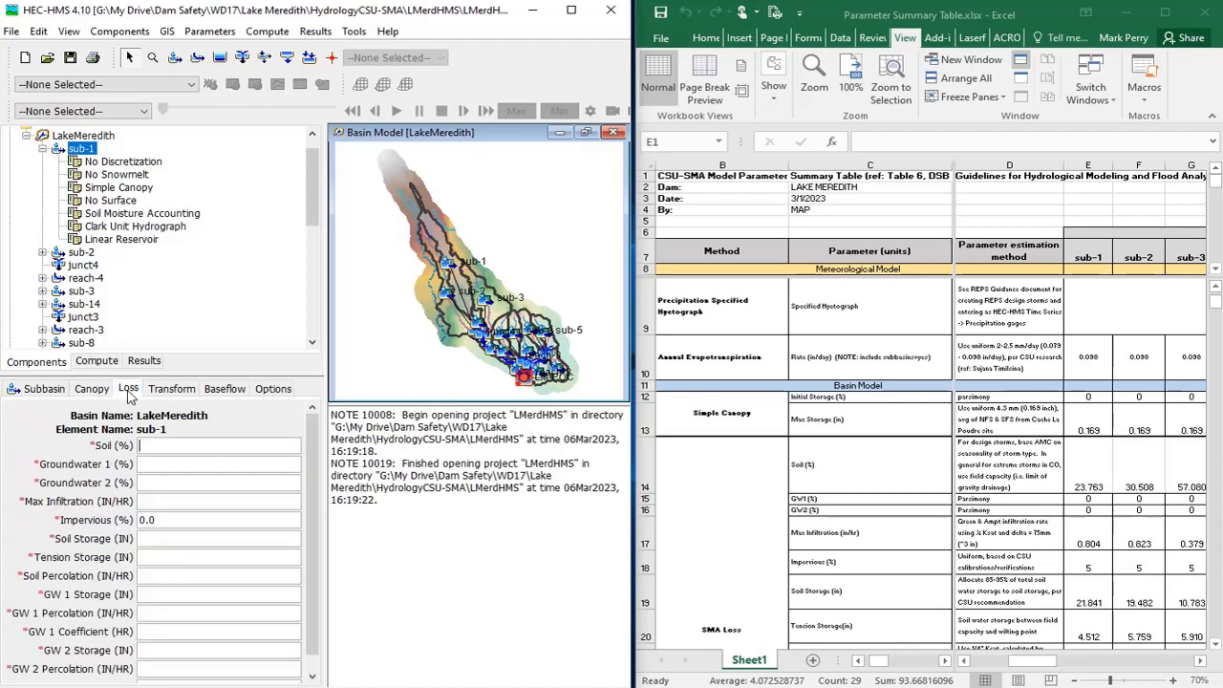
left_click(1074, 485)
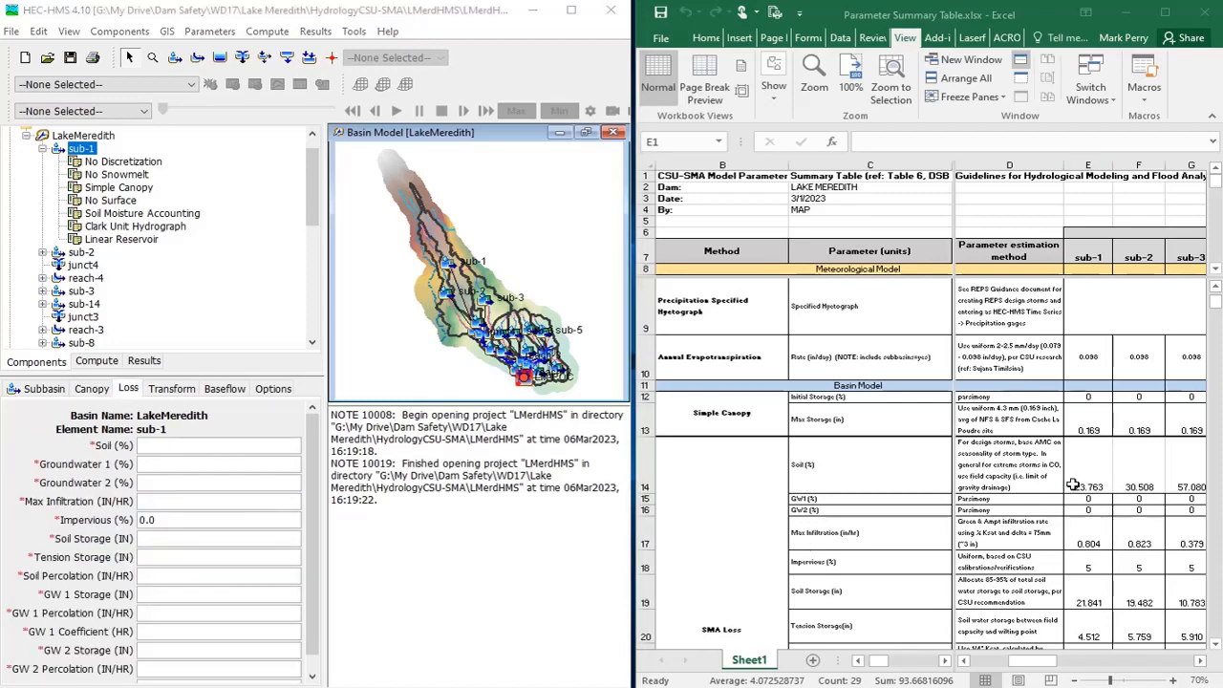
scroll(1073, 484, "down", 2)
scroll(1074, 485, "up", 2)
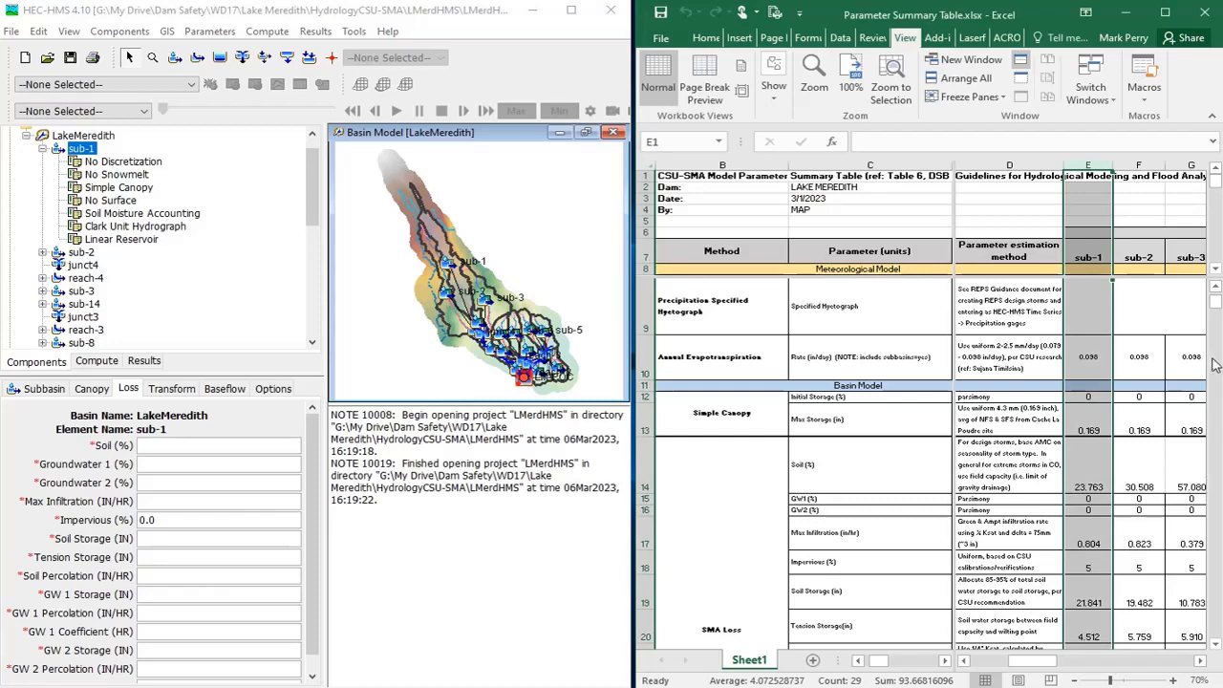
scroll(971, 435, "down", 2)
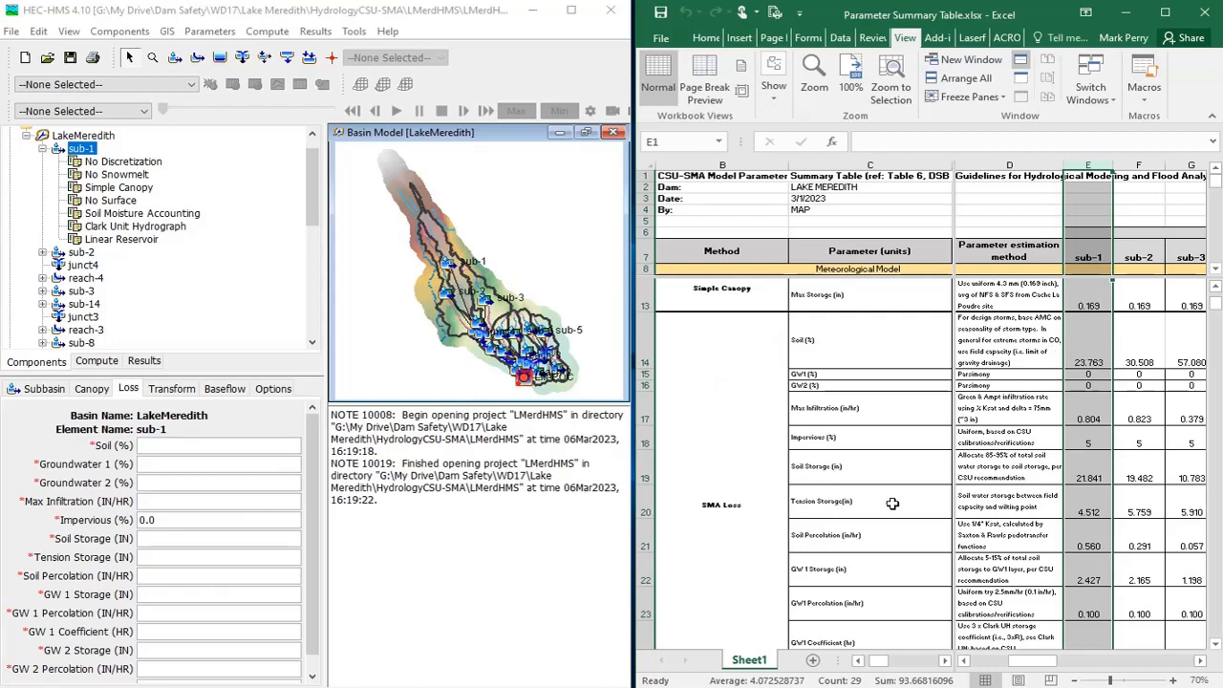
left_click(160, 445)
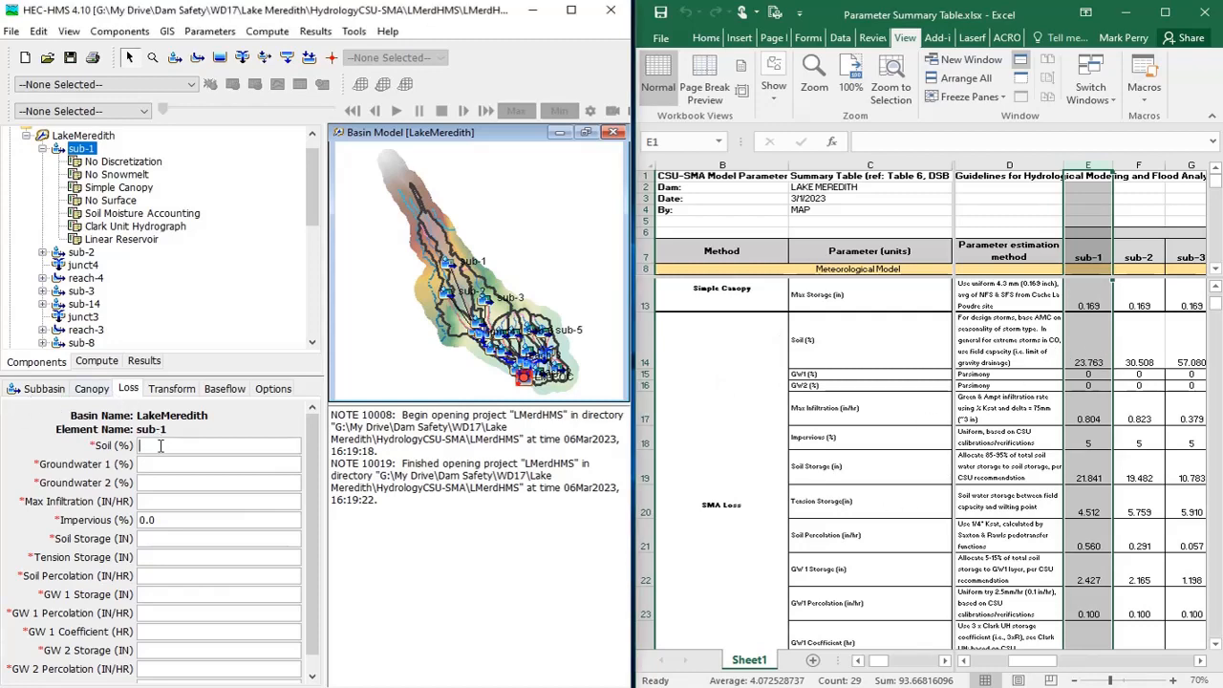
type("23")
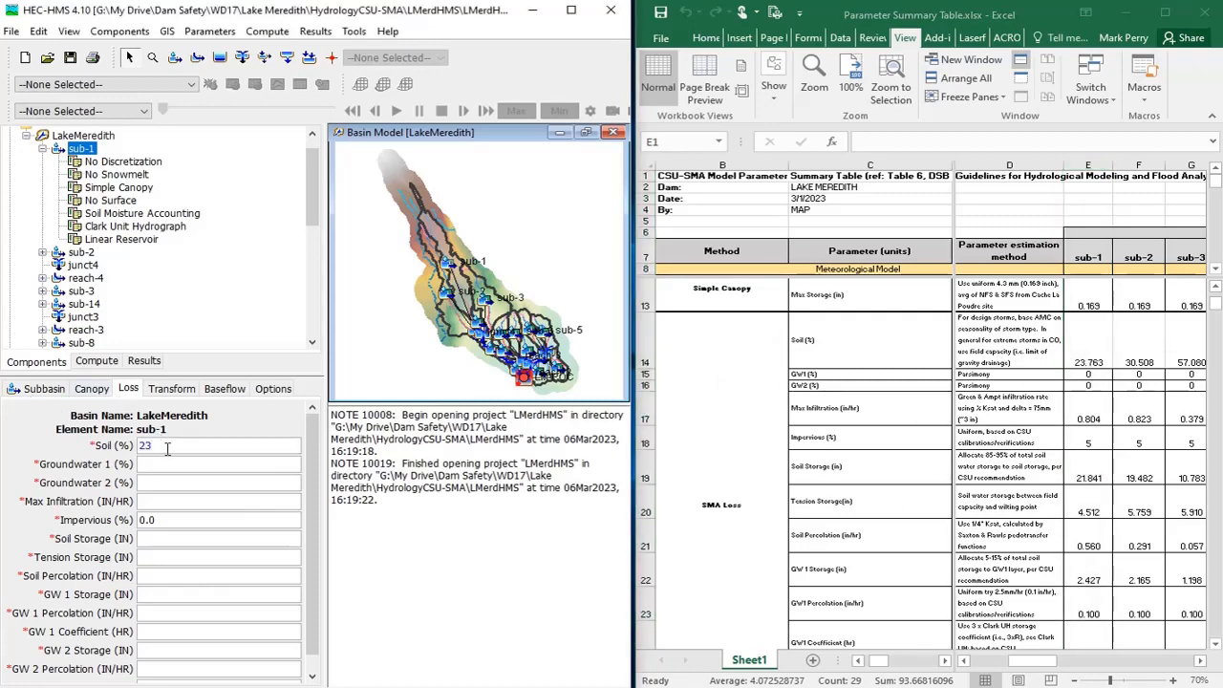
type(".763")
key("Tab")
type("0")
key("Tab")
key("Tab")
type(".804")
key("Tab")
Set sub-1's impervious area to 5%, soil storage to 21.841 in, tension storage to 4.512 in, and soil percolation to .560 in/hr
type("5")
key("Delete")
key("Tab")
type("21.844.5")
type(".")
key("Tab")
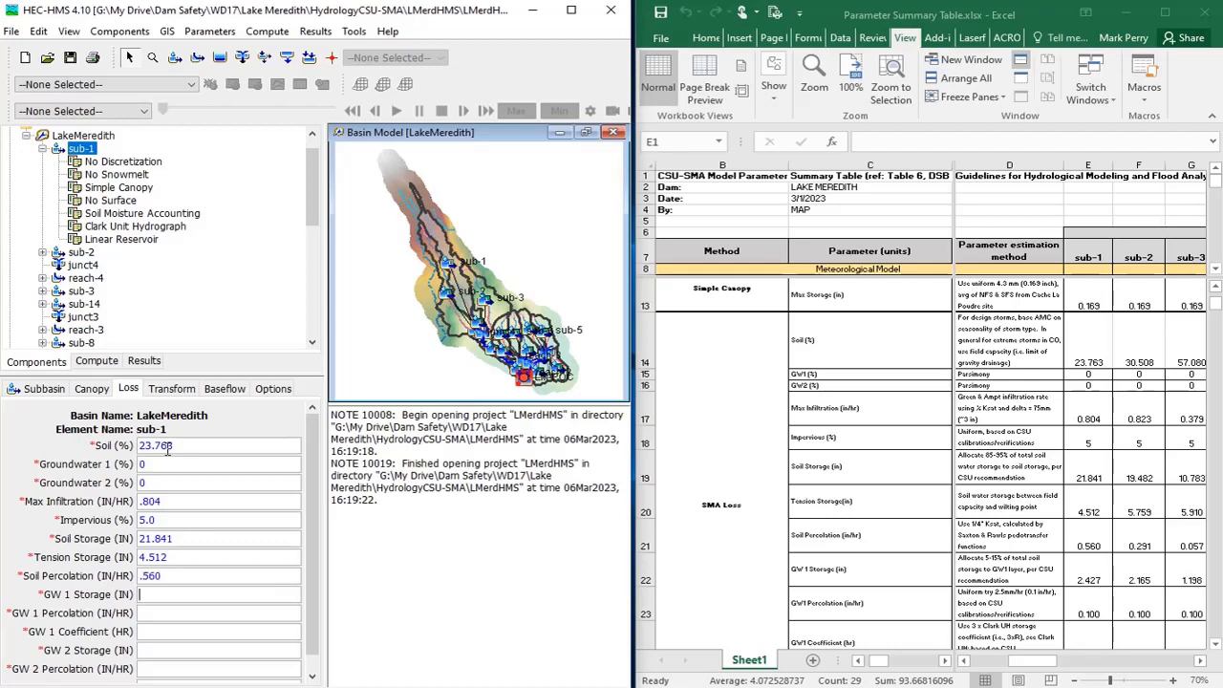
Set sub-1's GW 1 storage to 2.427 in, GW 1 percolation to .1 in/hr, and GW 1 coefficient to 10.41 hr
type("2.2")
type("27")
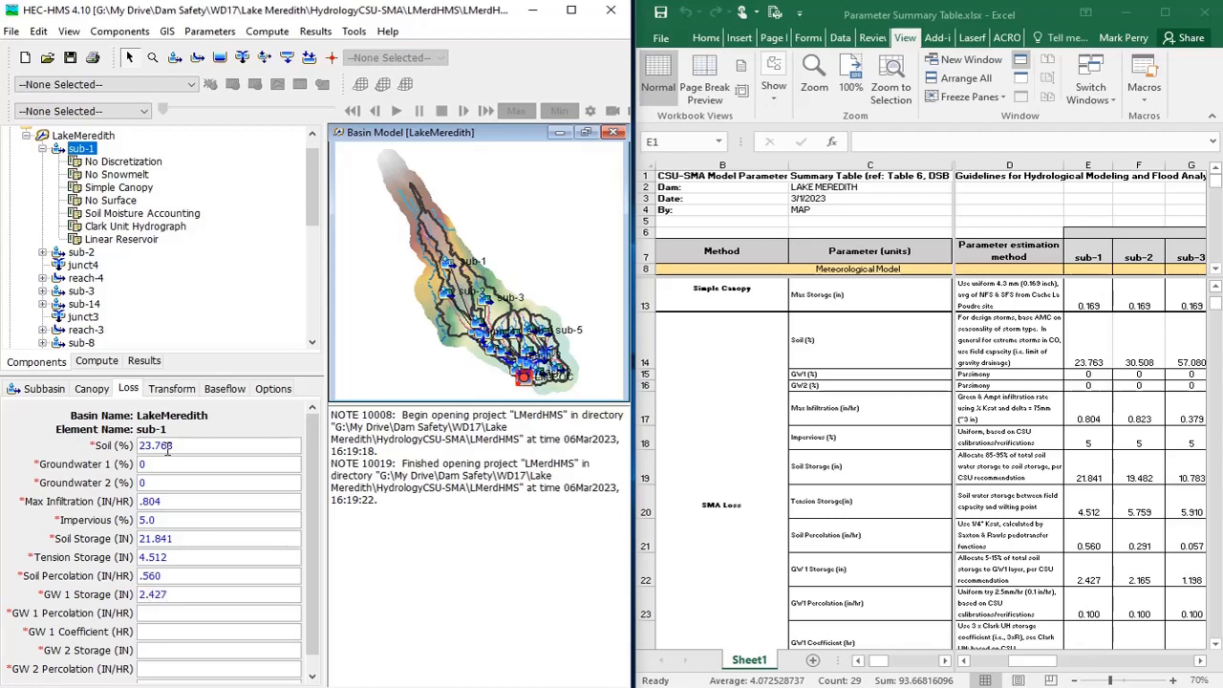
key("Tab")
type(".1")
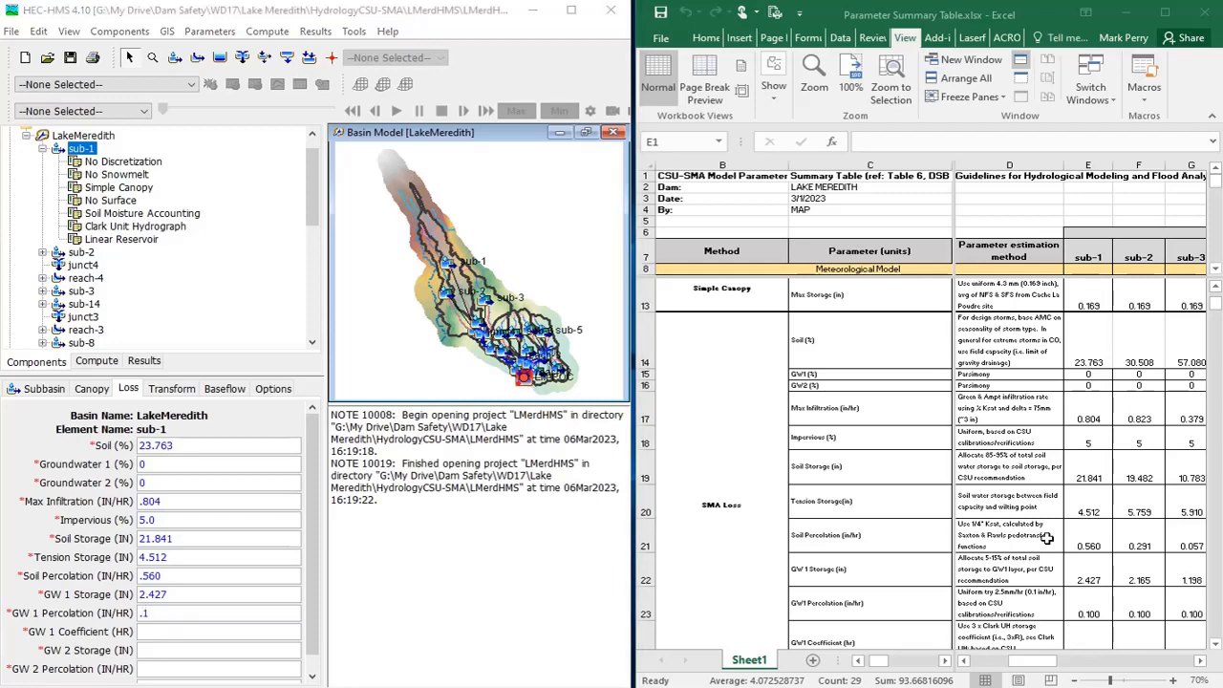
left_click(1088, 165)
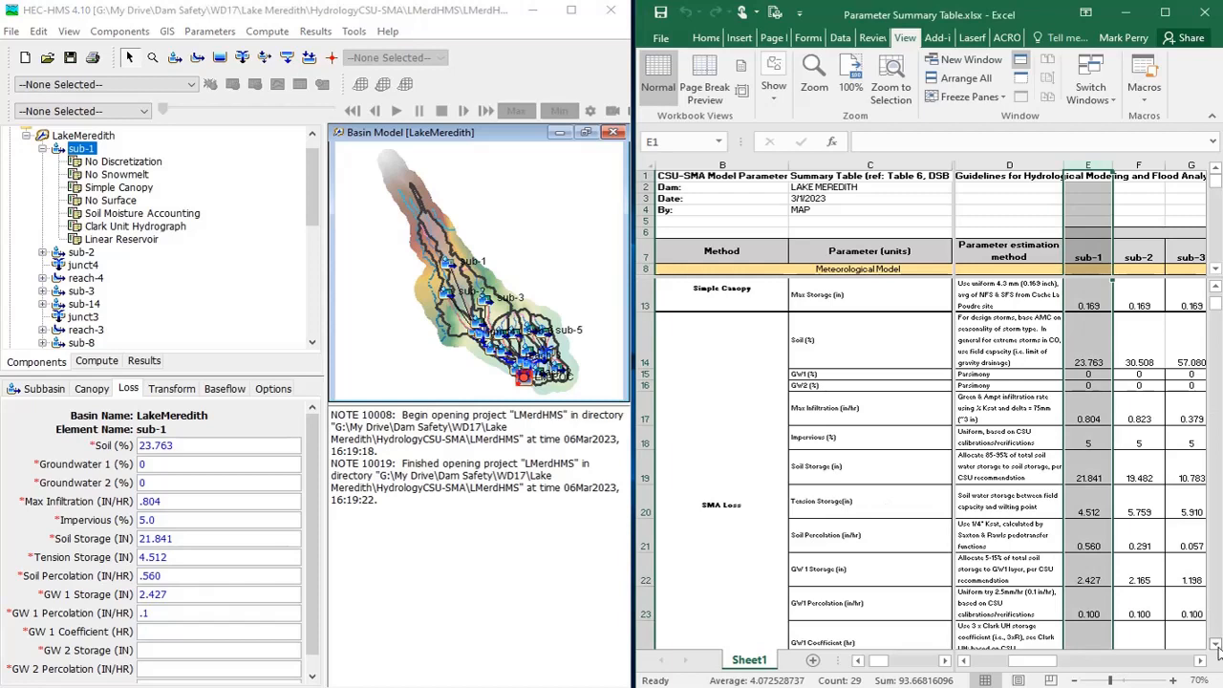
scroll(1218, 650, "down", 2)
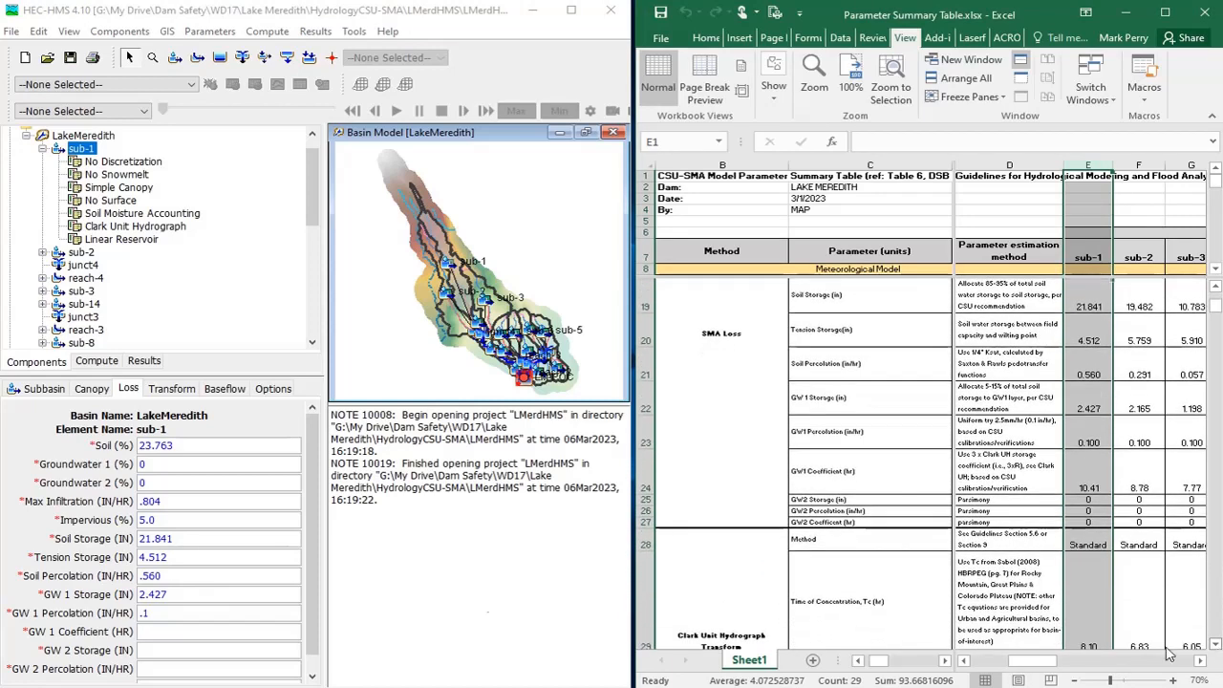
left_click(172, 629)
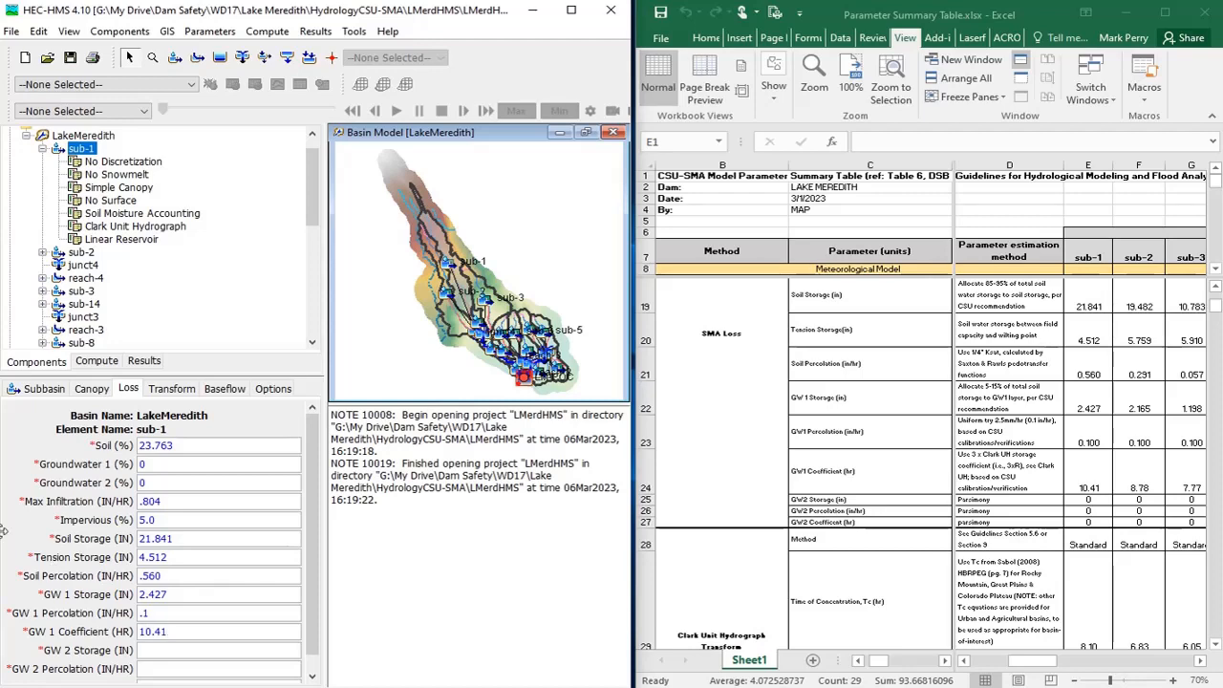
Set sub-1's GW 2 storage and GW 2 percolation to 0 in the loss parameters
scroll(142, 626, "down", 1)
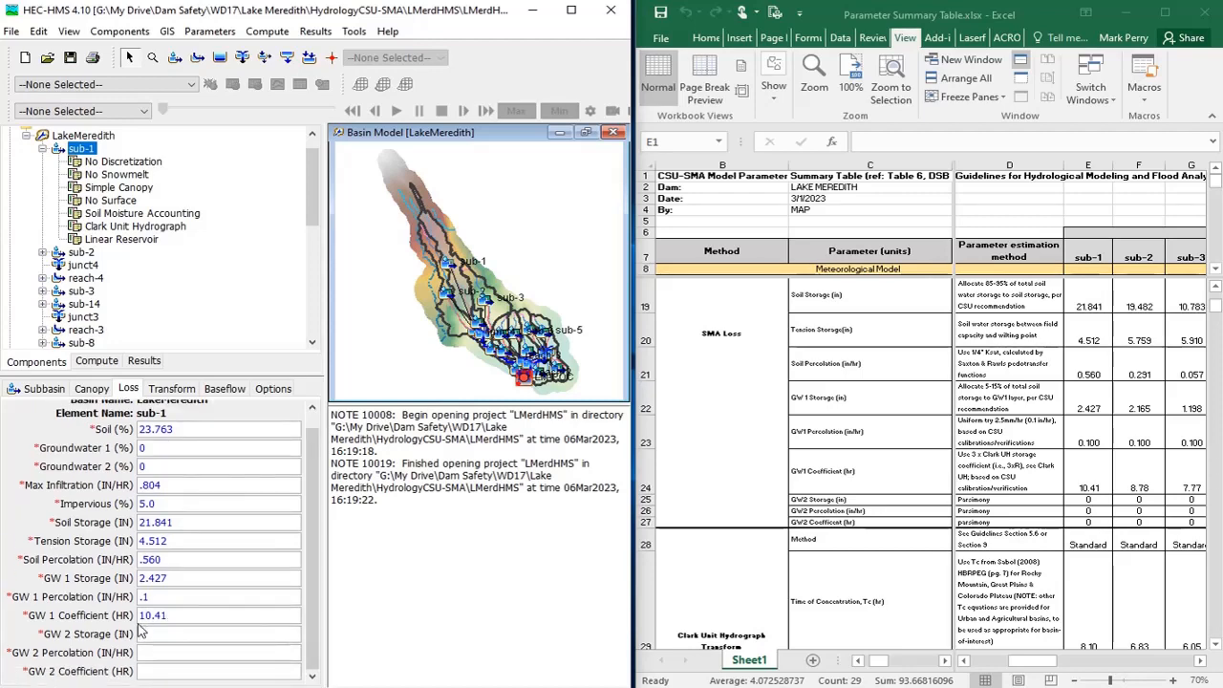
type("0")
left_click(153, 652)
type("0")
scroll(307, 453, "up", 1)
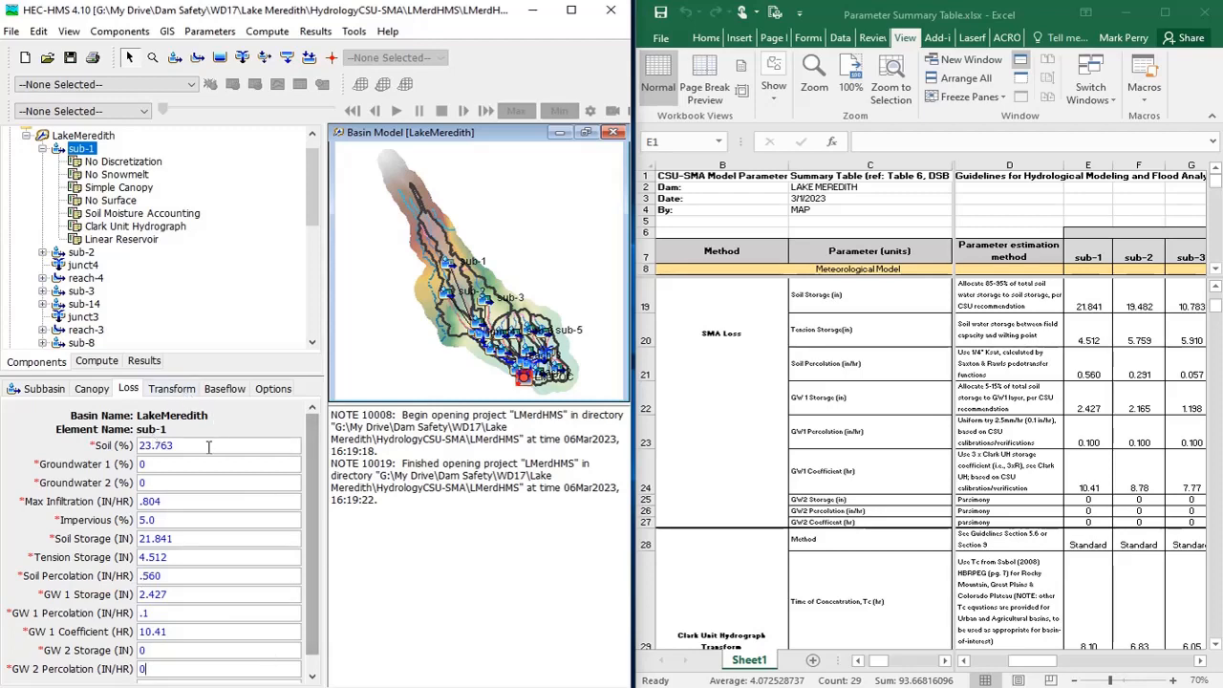
Enter sub-1's Clark transform values from the summary table: time of concentration 8.10 hr and storage coefficient 3.47 hr
left_click(176, 395)
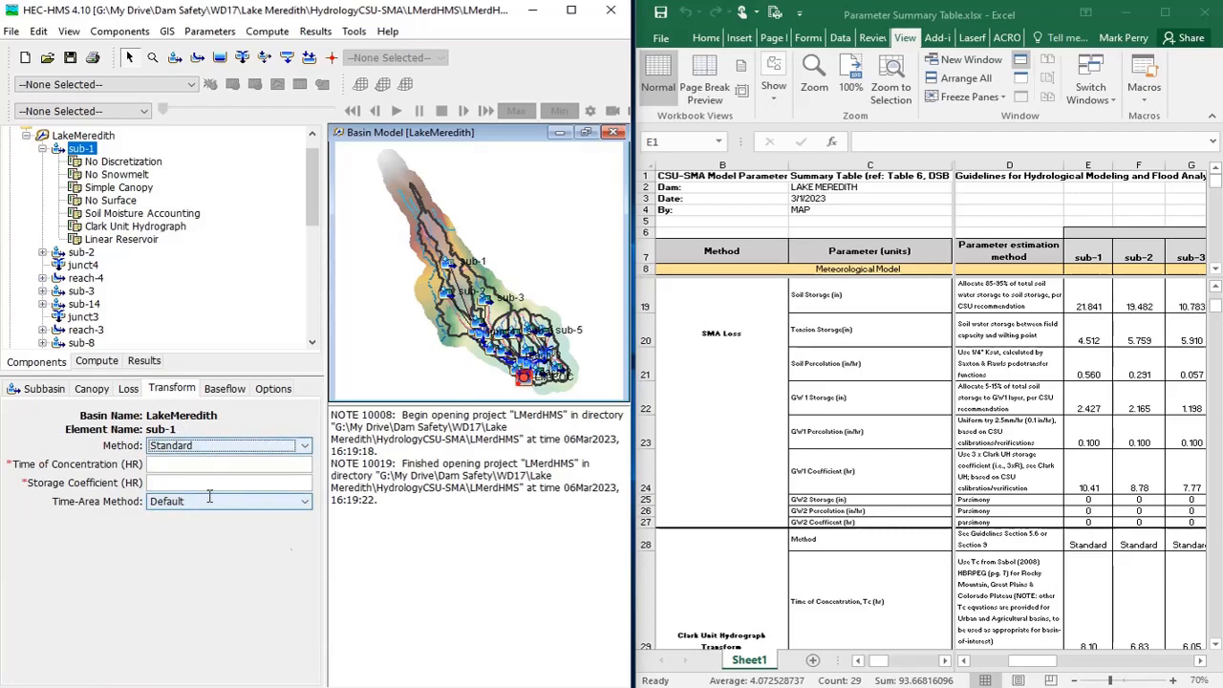
left_click(1214, 647)
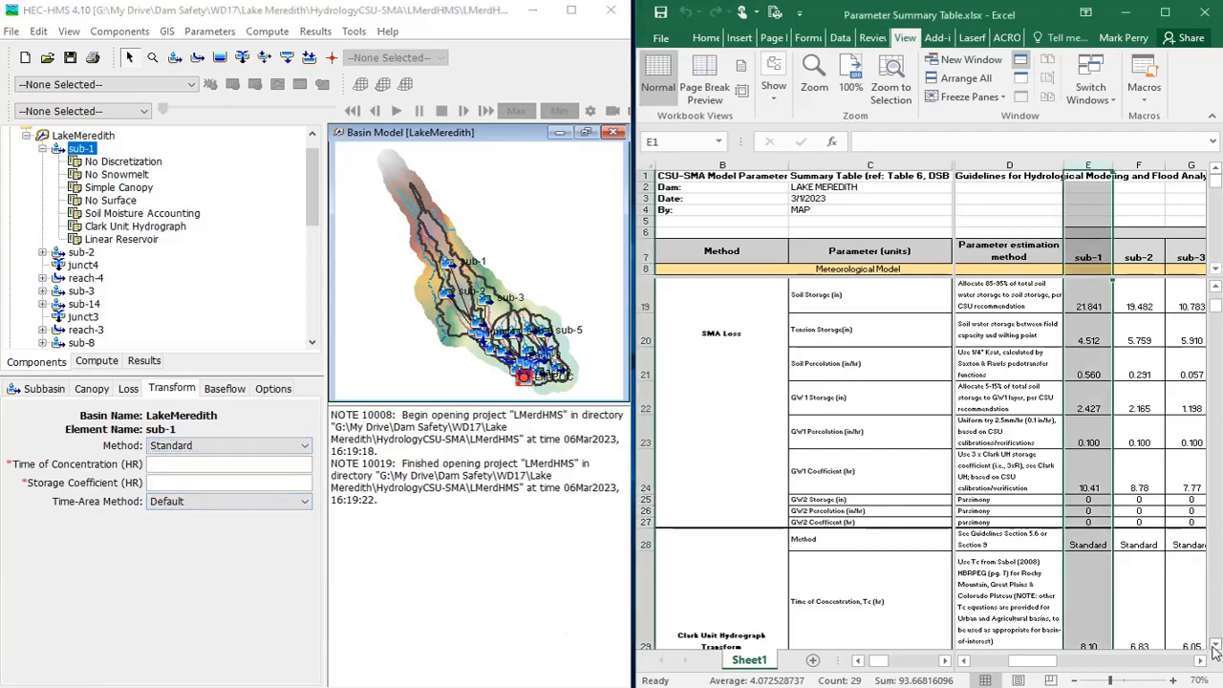
left_click(1215, 647)
left_click(1215, 647)
left_click(1215, 647)
left_click(1214, 647)
left_click(1215, 647)
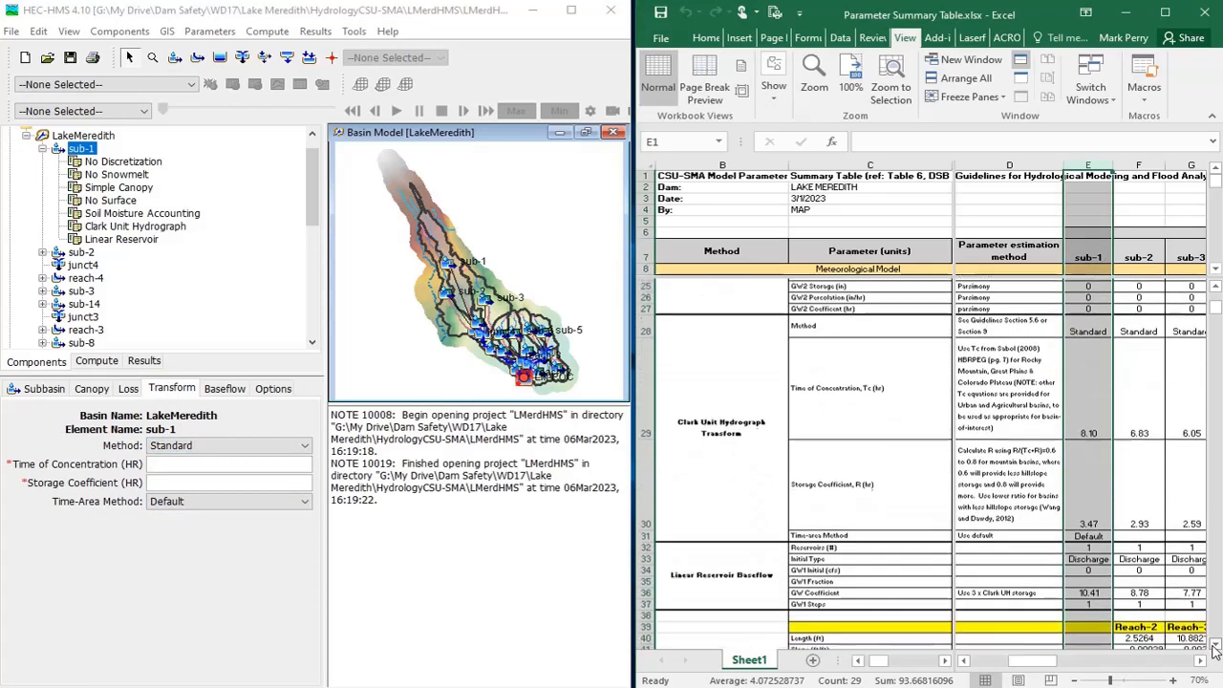
left_click(1215, 647)
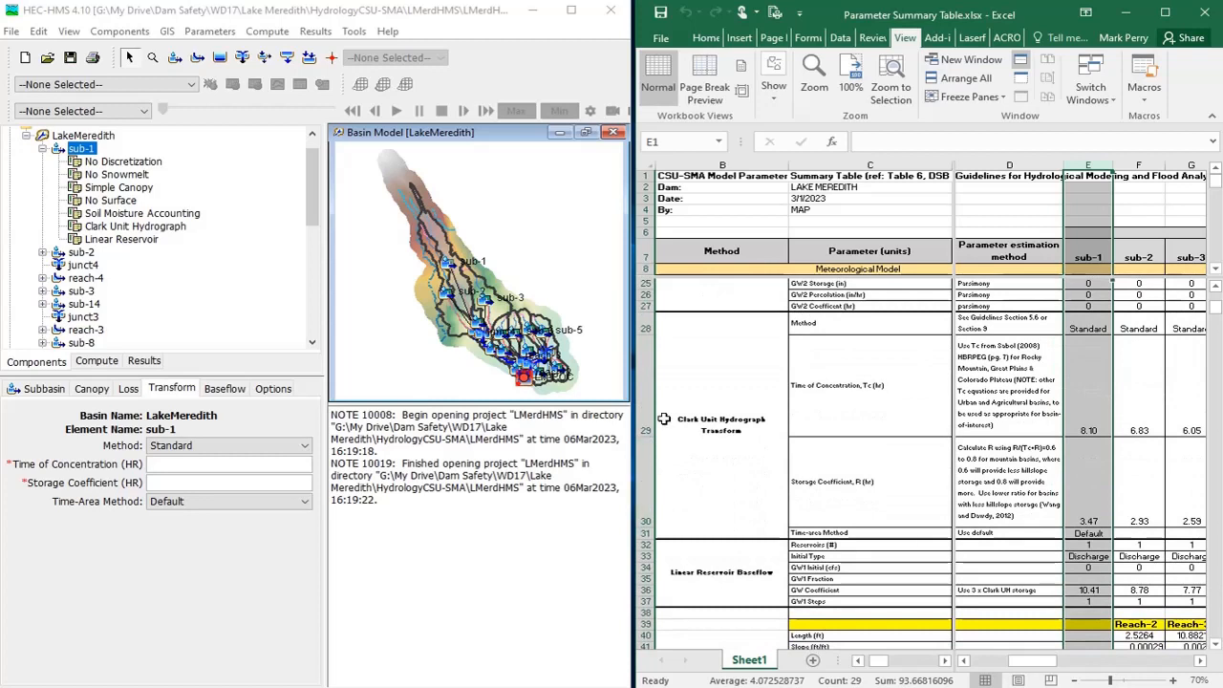
left_click(187, 464)
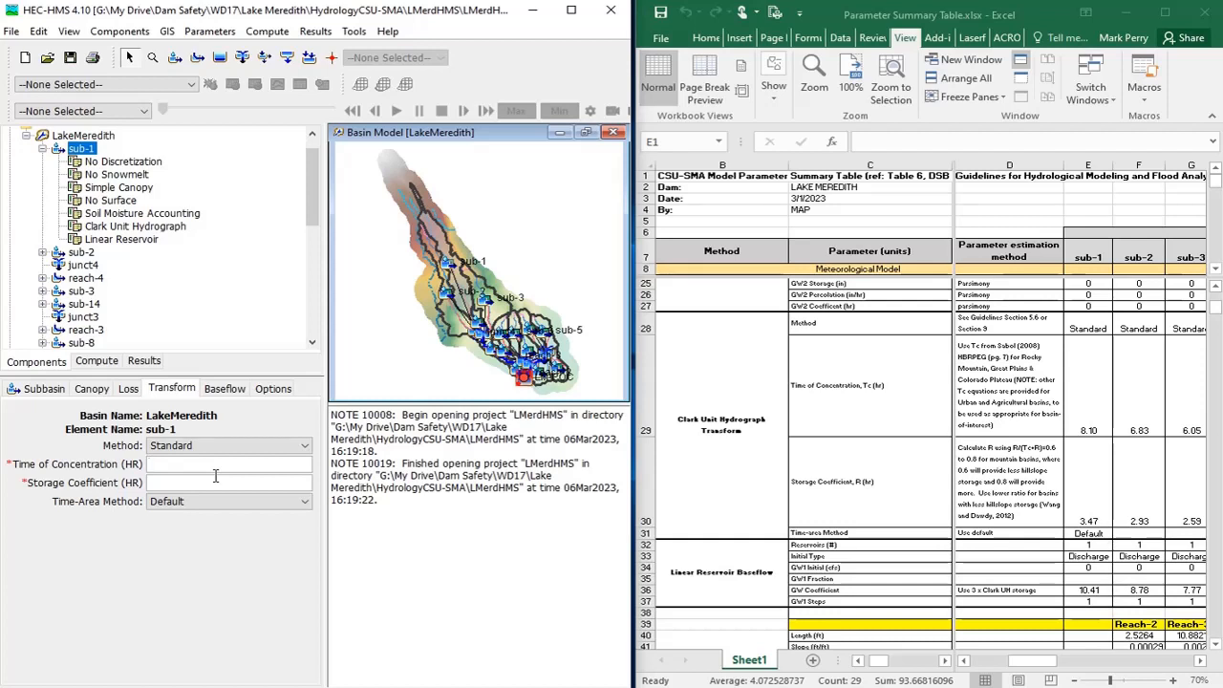
type("8.10")
key("Tab")
type("3.47")
key("Tab")
Enter sub-1's linear reservoir baseflow values, GW 1 initial 0 cfs and GW 1 coefficient 10.41 hr, and collapse sub-1 in the basin tree
left_click(224, 388)
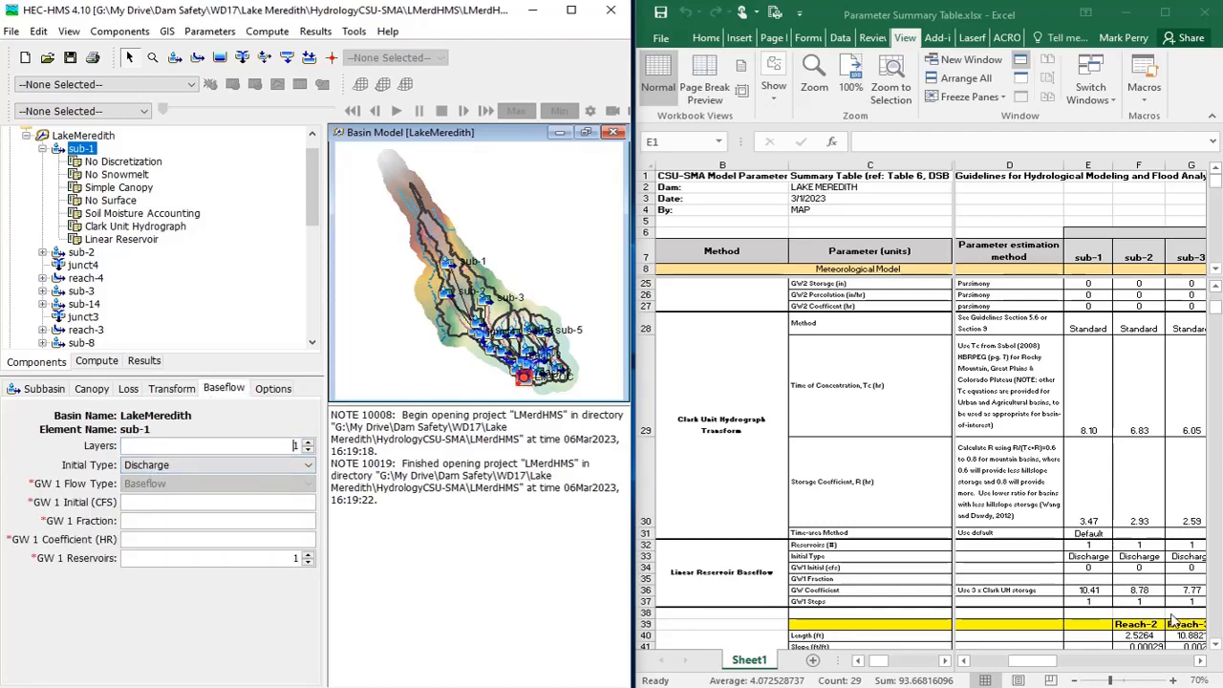
left_click(1215, 647)
left_click(734, 592)
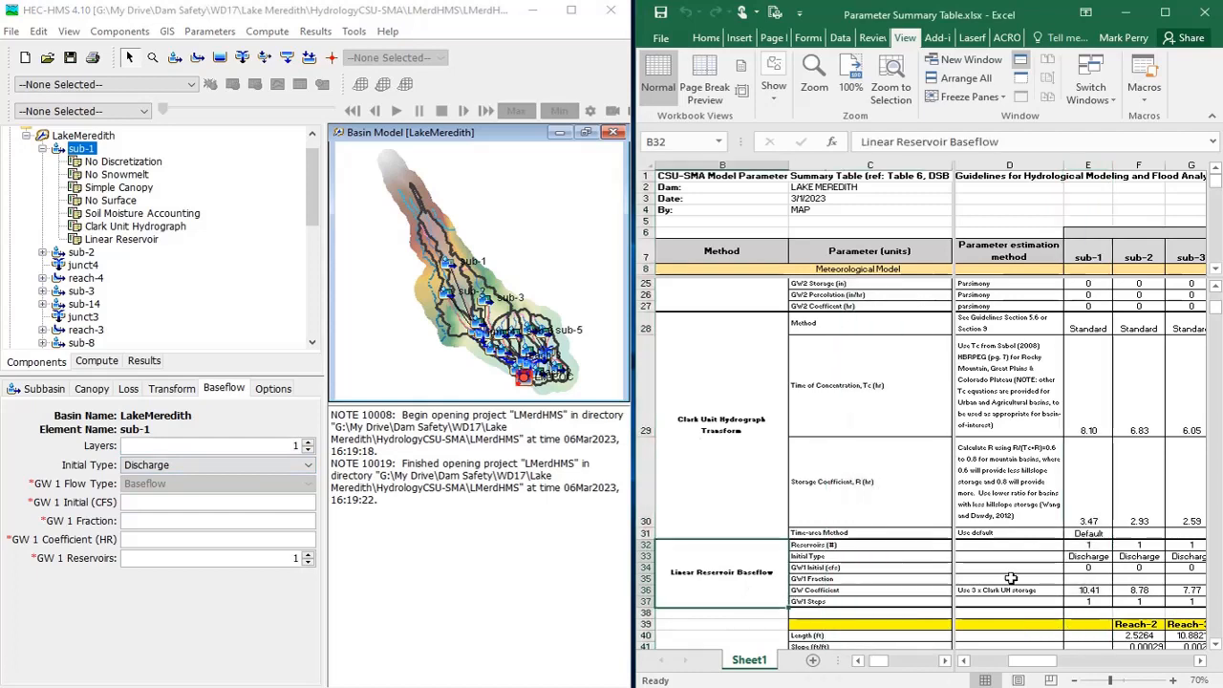
left_click(1094, 546)
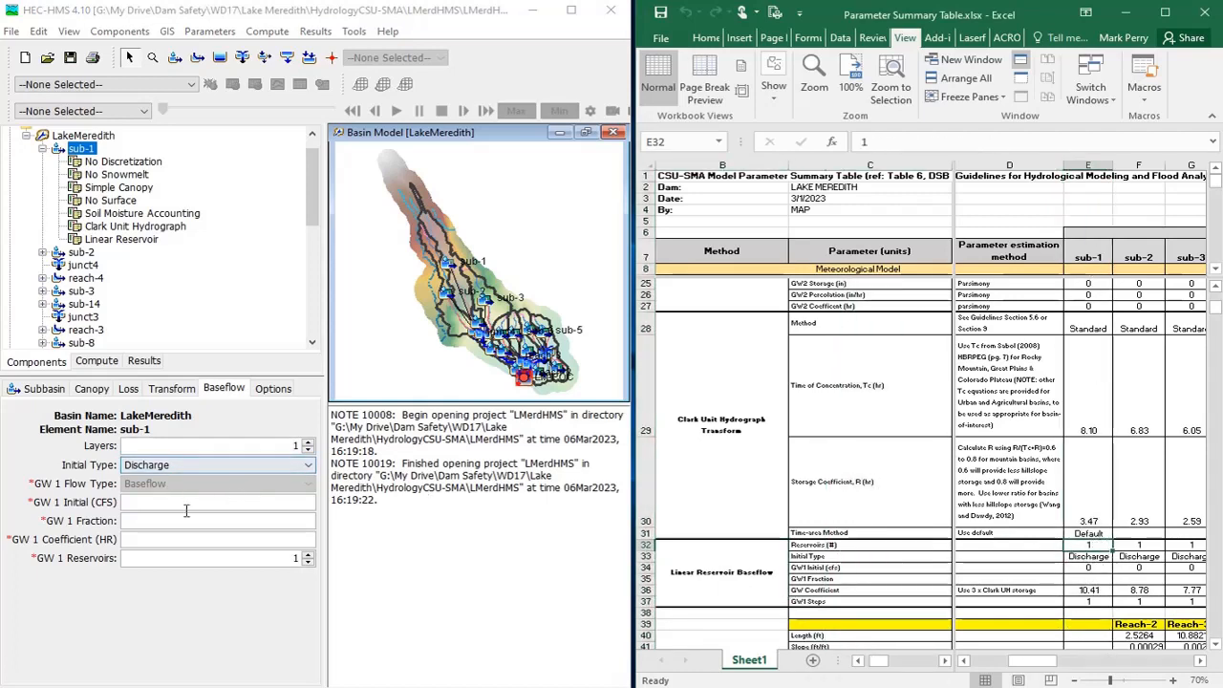
left_click(147, 504)
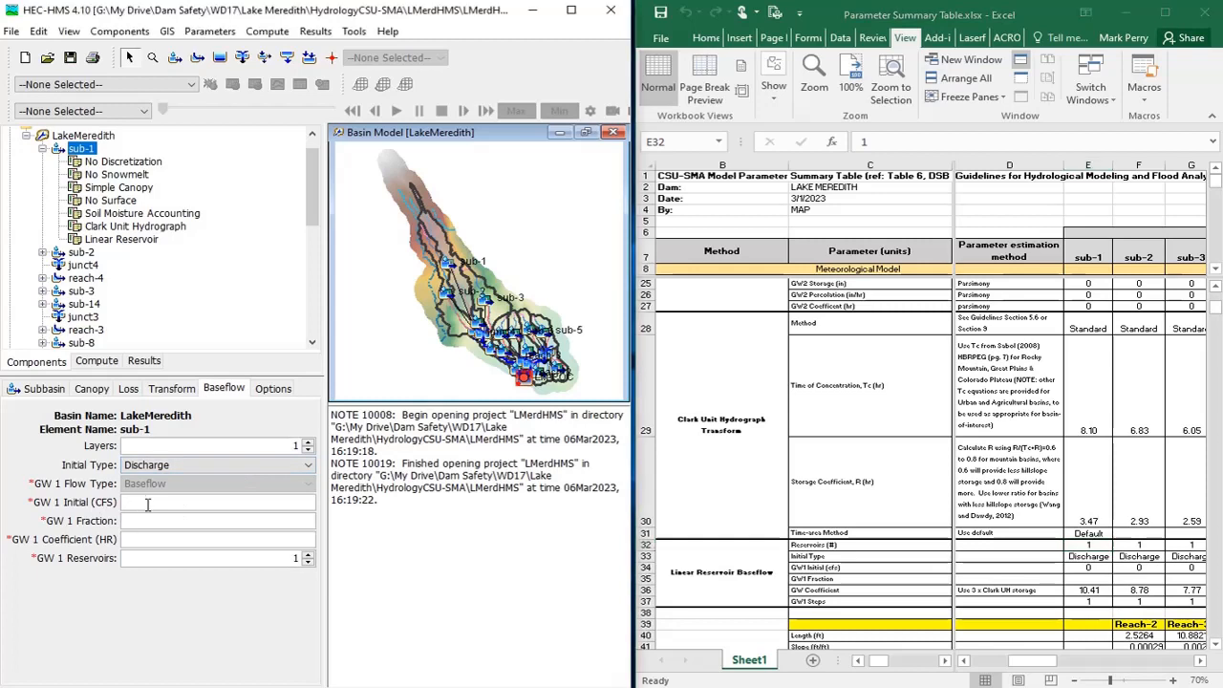
type("0")
key("Tab")
type("10.41")
key("Tab")
left_click(42, 150)
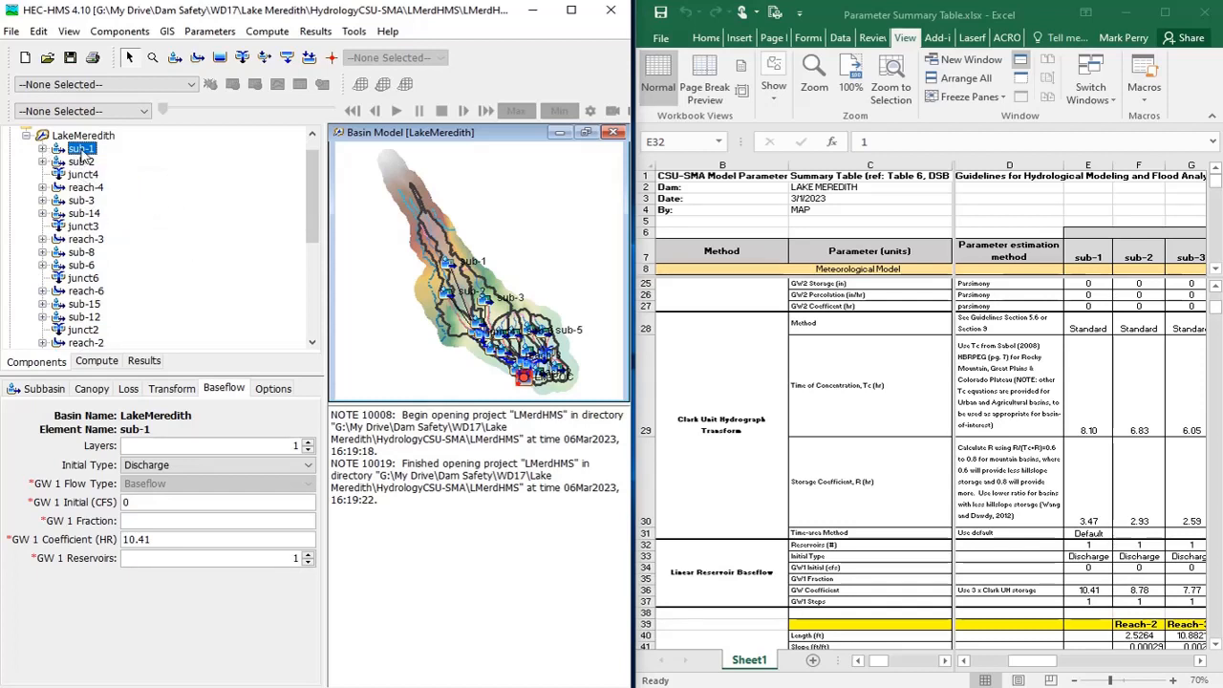
Select reach-4 in HEC-HMS and examine its Muskingum-Cunge routing parameters in the Excel summary table
left_click(1201, 662)
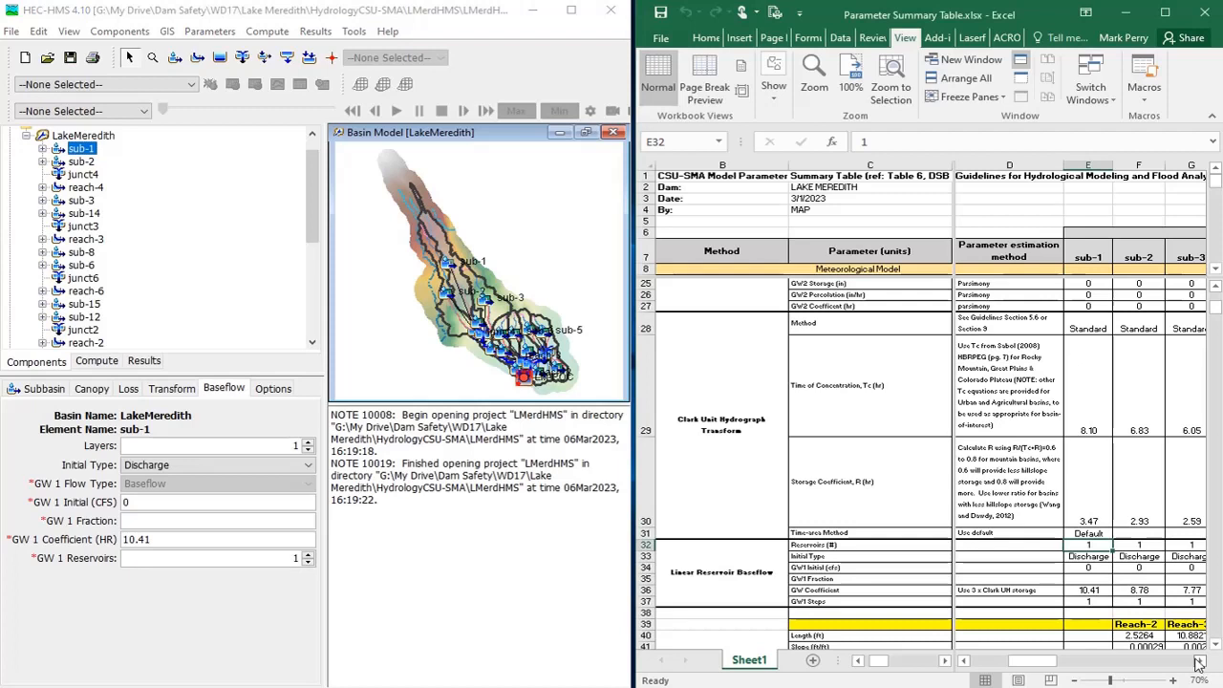
left_click(1200, 662)
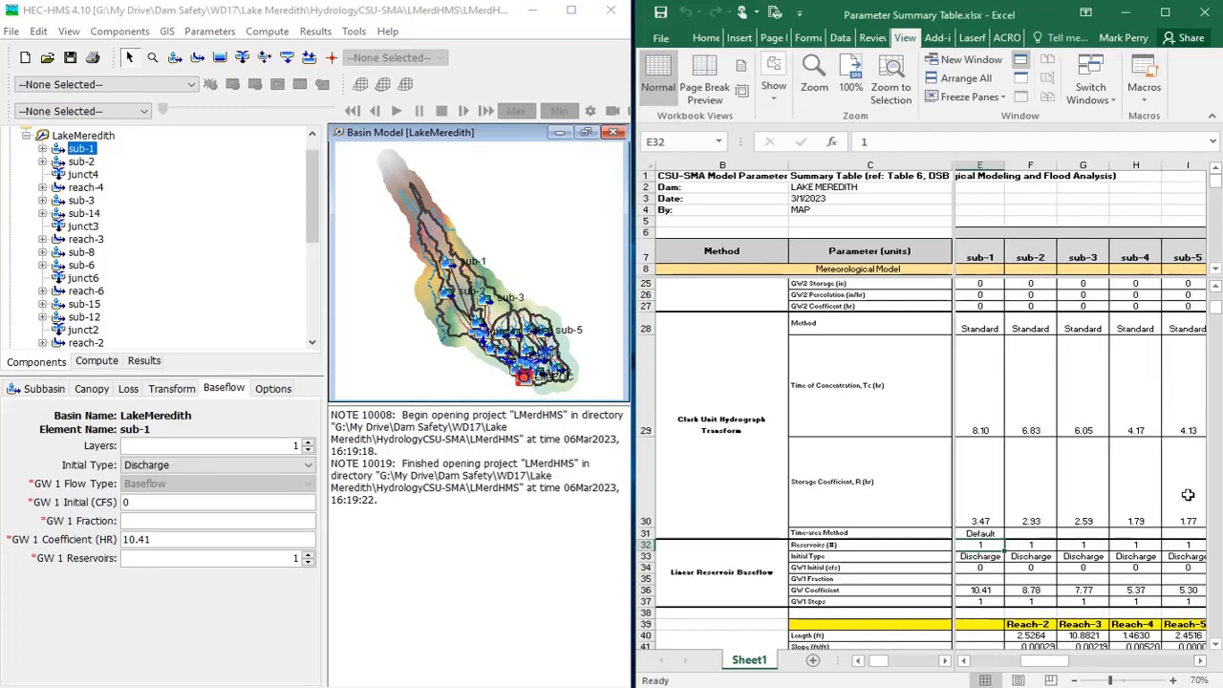
left_click(88, 188)
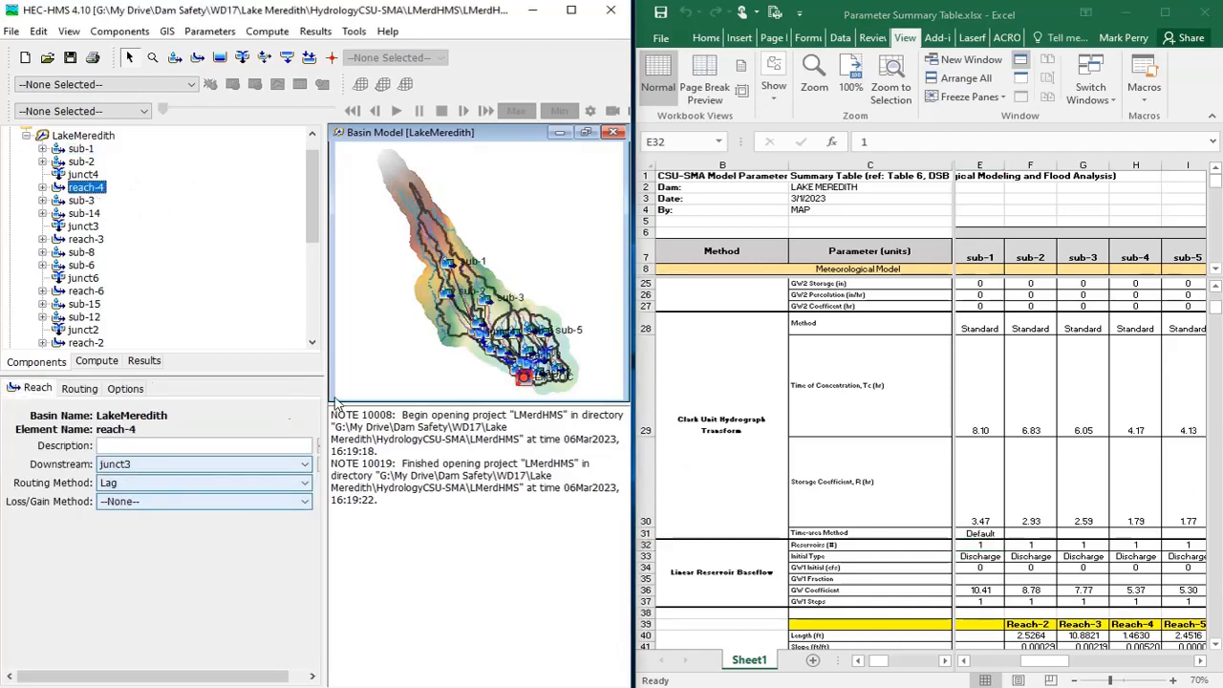
left_click(1217, 647)
left_click(1217, 647)
left_click(1216, 647)
left_click(1217, 647)
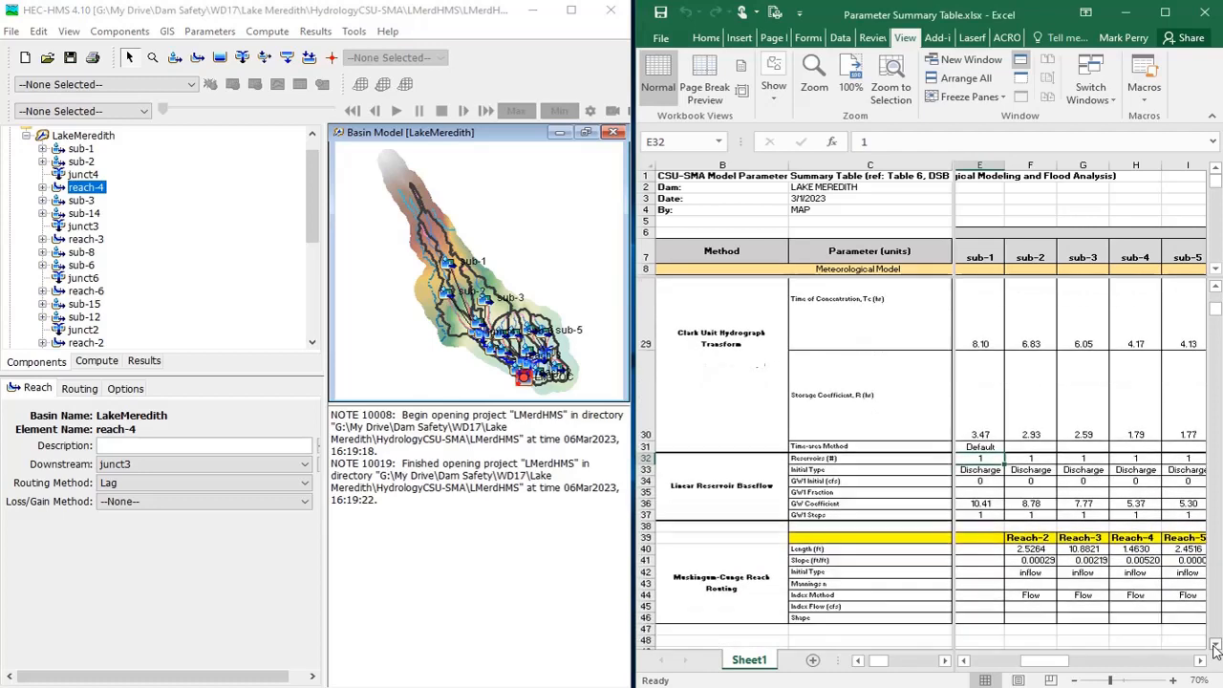
left_click(1217, 647)
left_click(1217, 647)
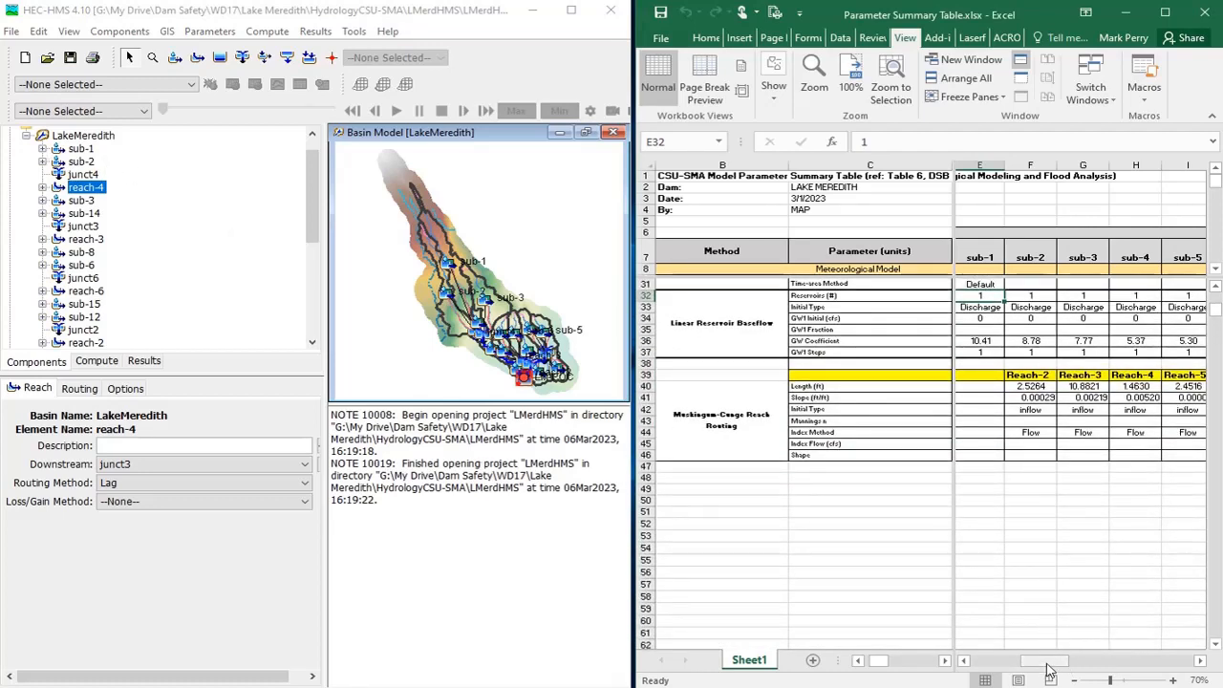
left_click_drag(1049, 669, 1086, 666)
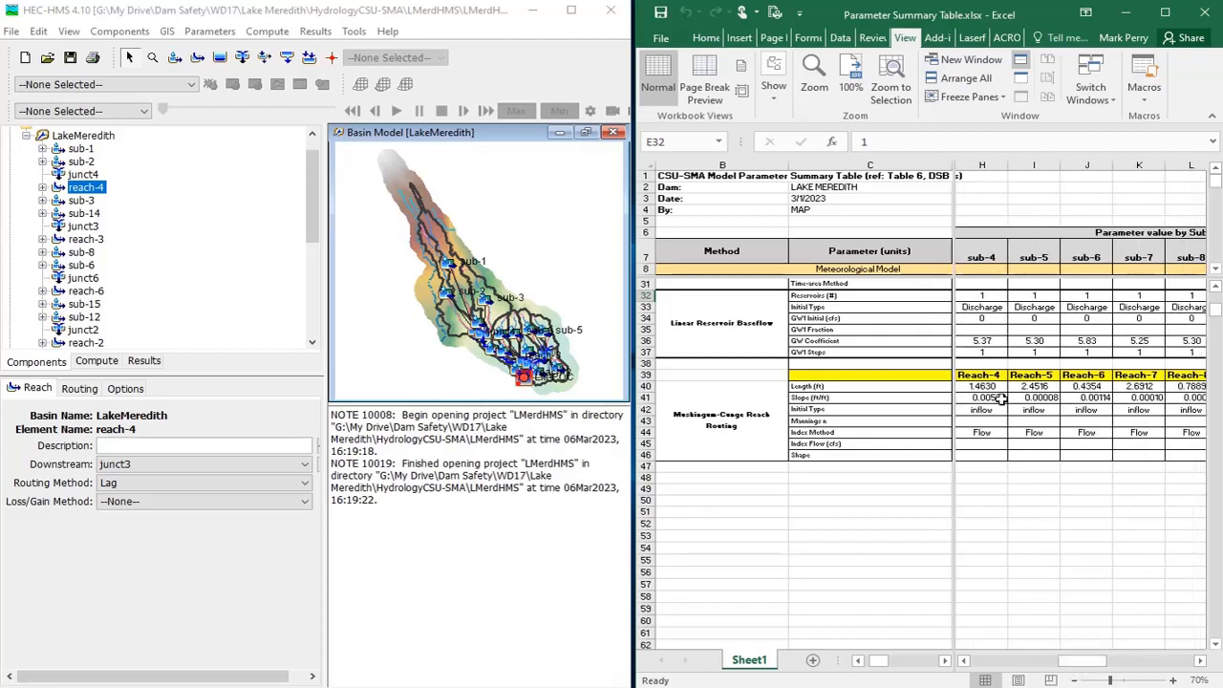
left_click(965, 661)
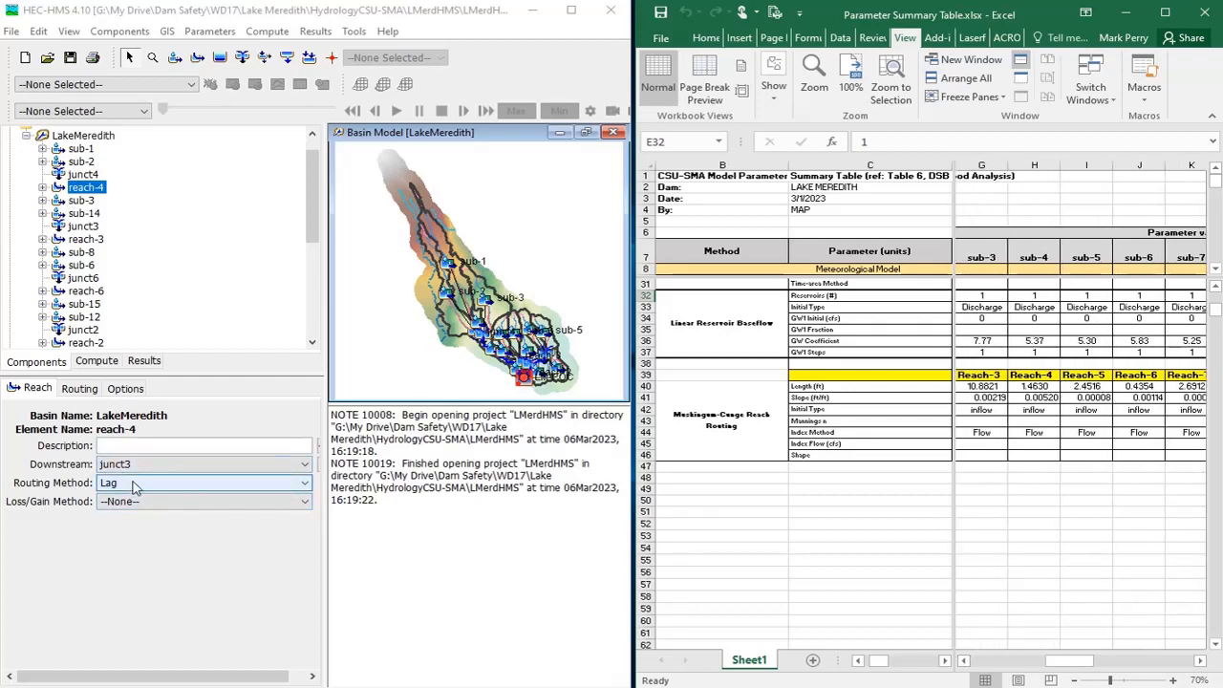
Review reach-4's Lag routing parameters and options, and expand reach-4 in the basin tree
left_click(74, 386)
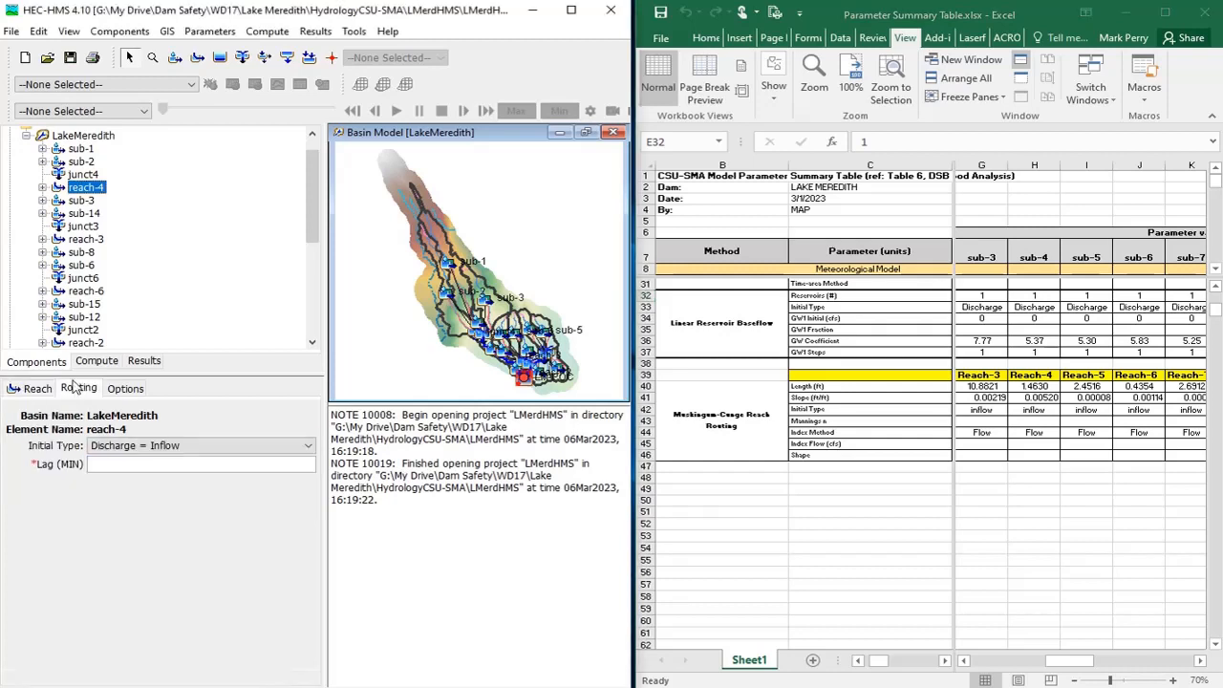
left_click(127, 390)
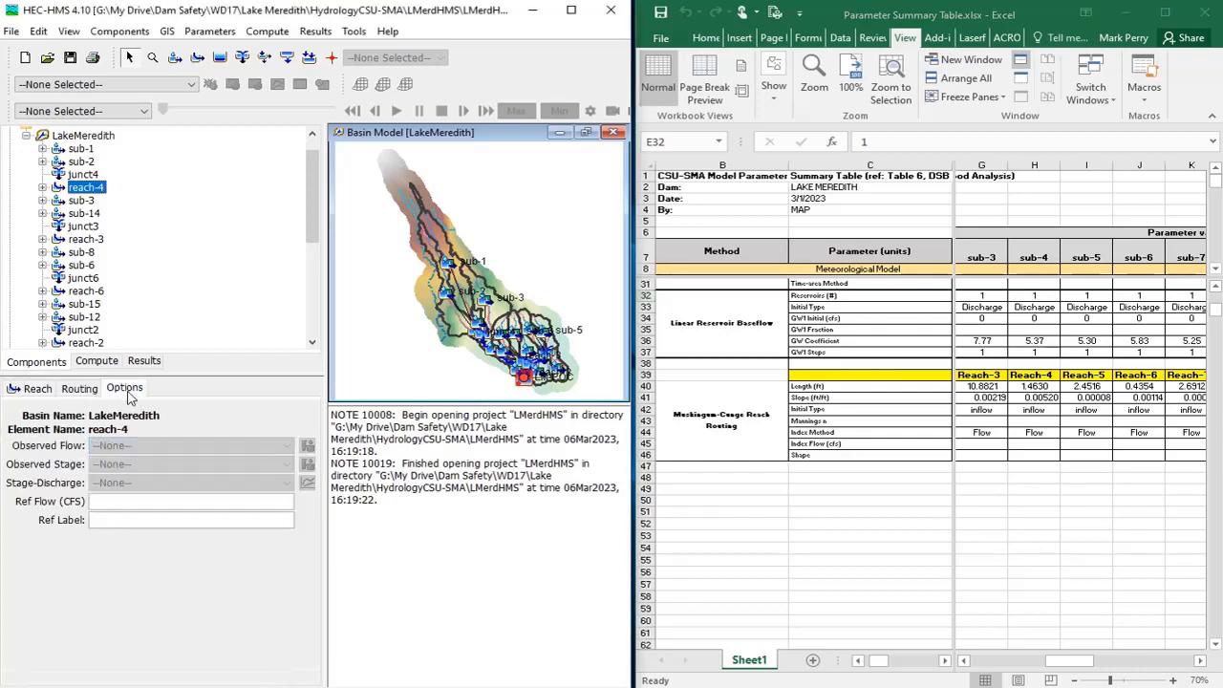
left_click(76, 389)
left_click(38, 389)
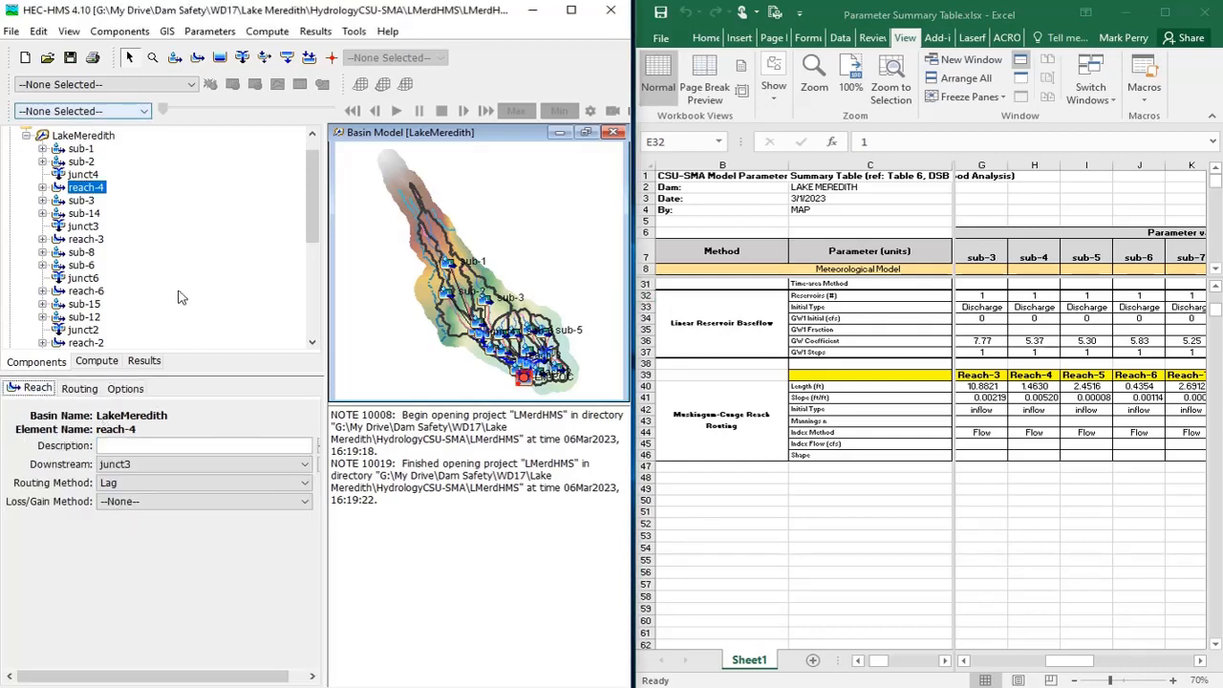
left_click(42, 188)
left_click(93, 200)
left_click(213, 446)
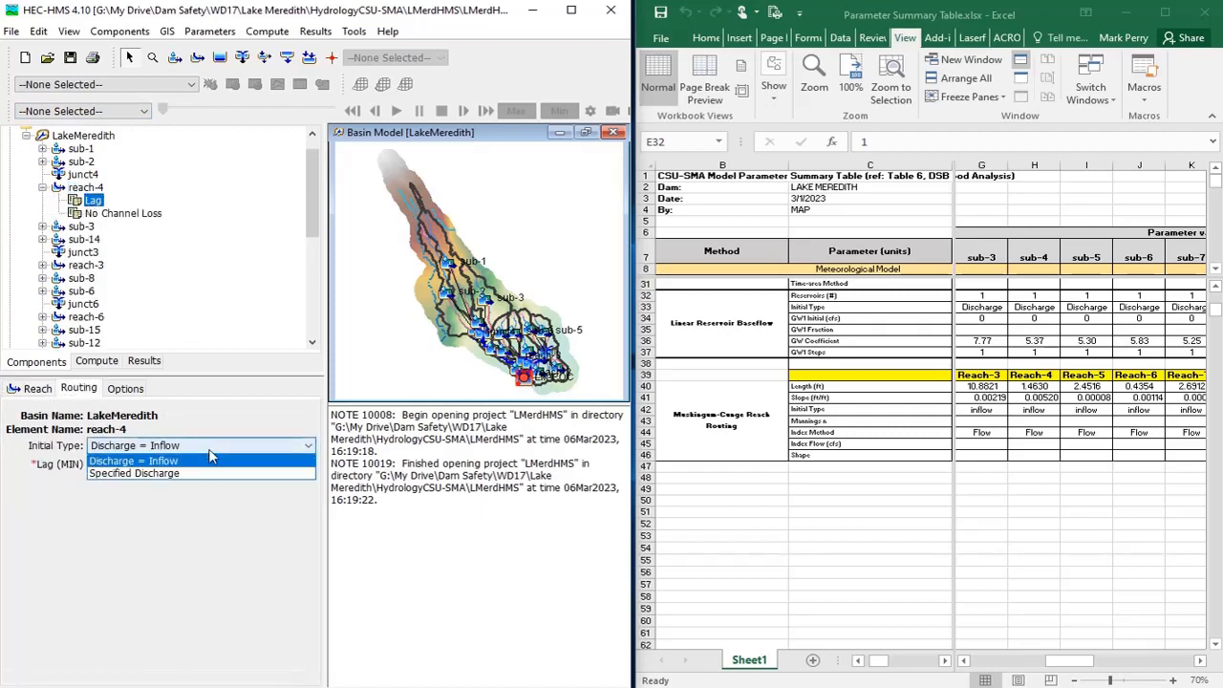
Change reach-4's routing method to Muskingum-Cunge and accept losing the current routing data
left_click(38, 389)
left_click(161, 503)
left_click(159, 485)
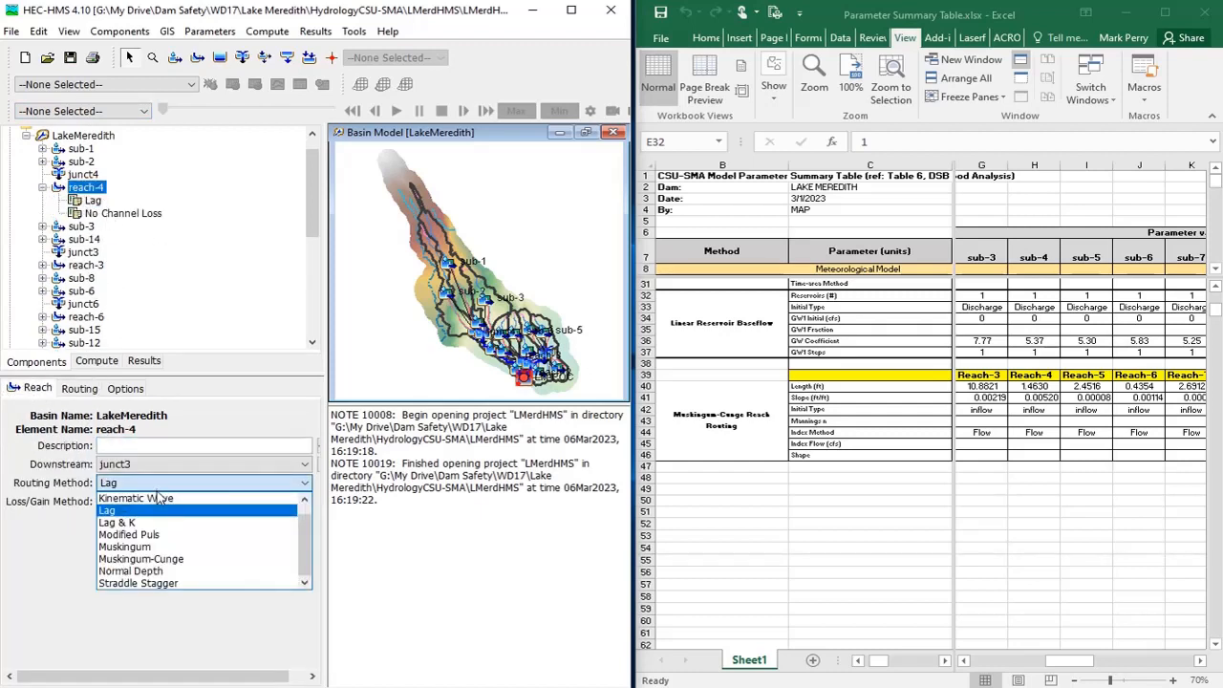
left_click(159, 559)
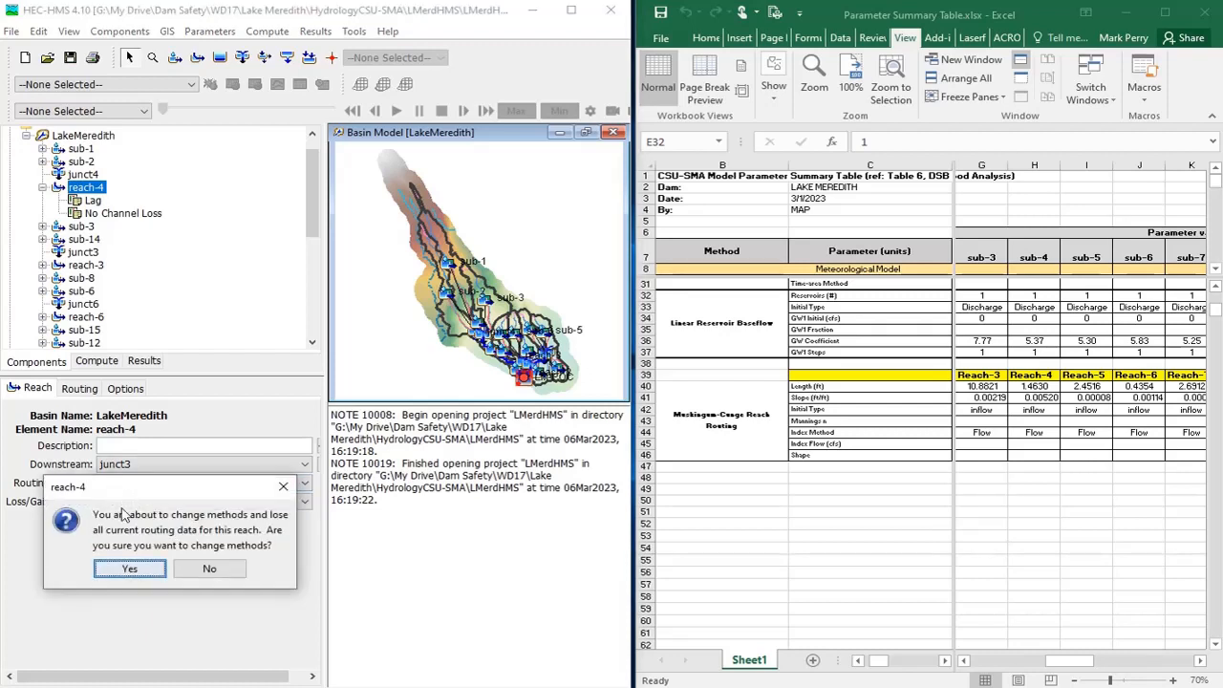
left_click(129, 568)
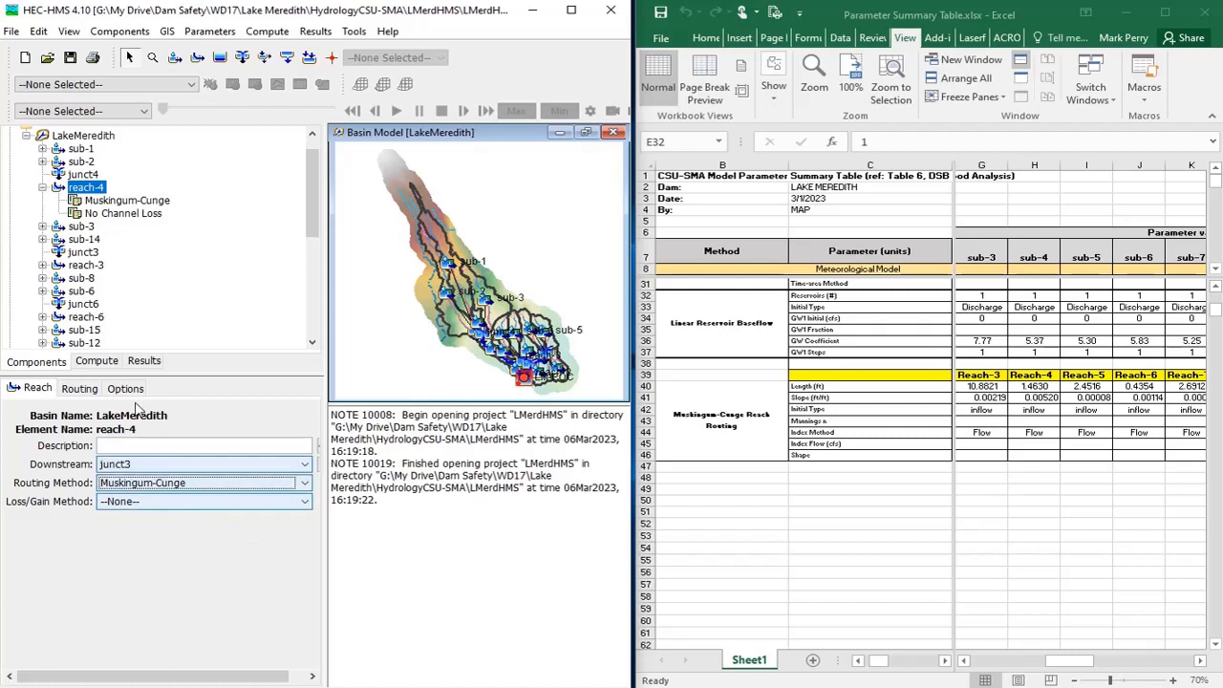
Enter reach-4's Muskingum-Cunge routing values: length 1.4630 ft, slope 0.00520 ft/ft and Manning's n 0.035
left_click(79, 388)
left_click(156, 469)
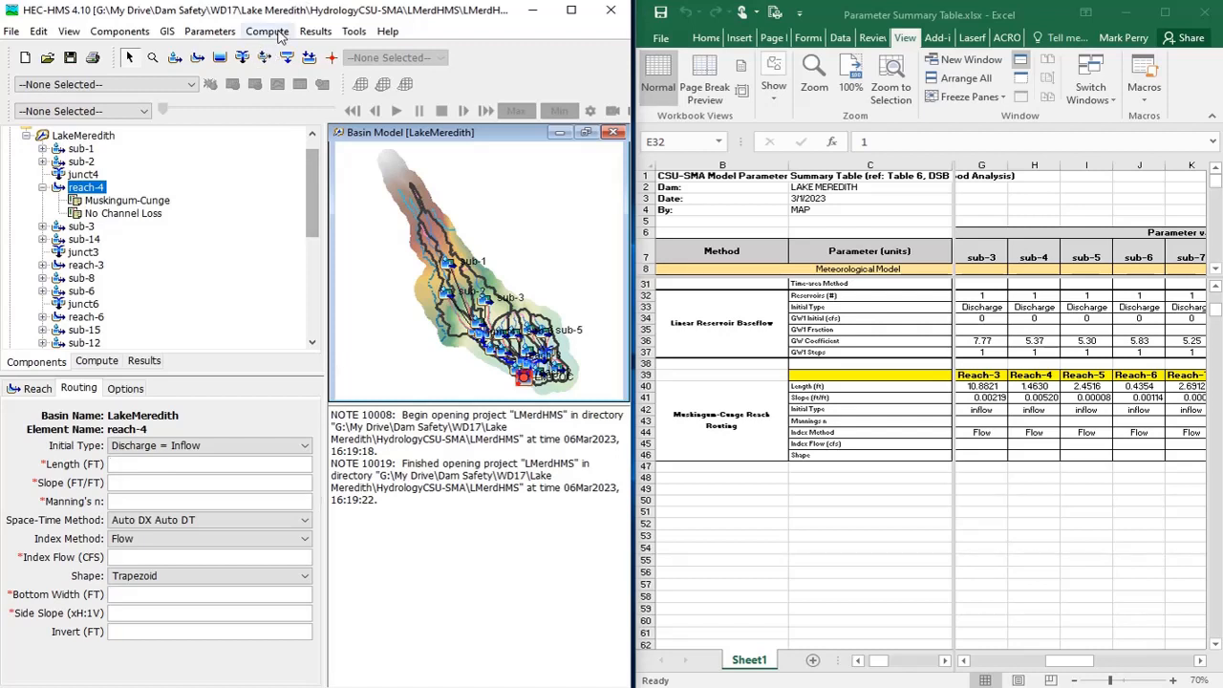
left_click(209, 31)
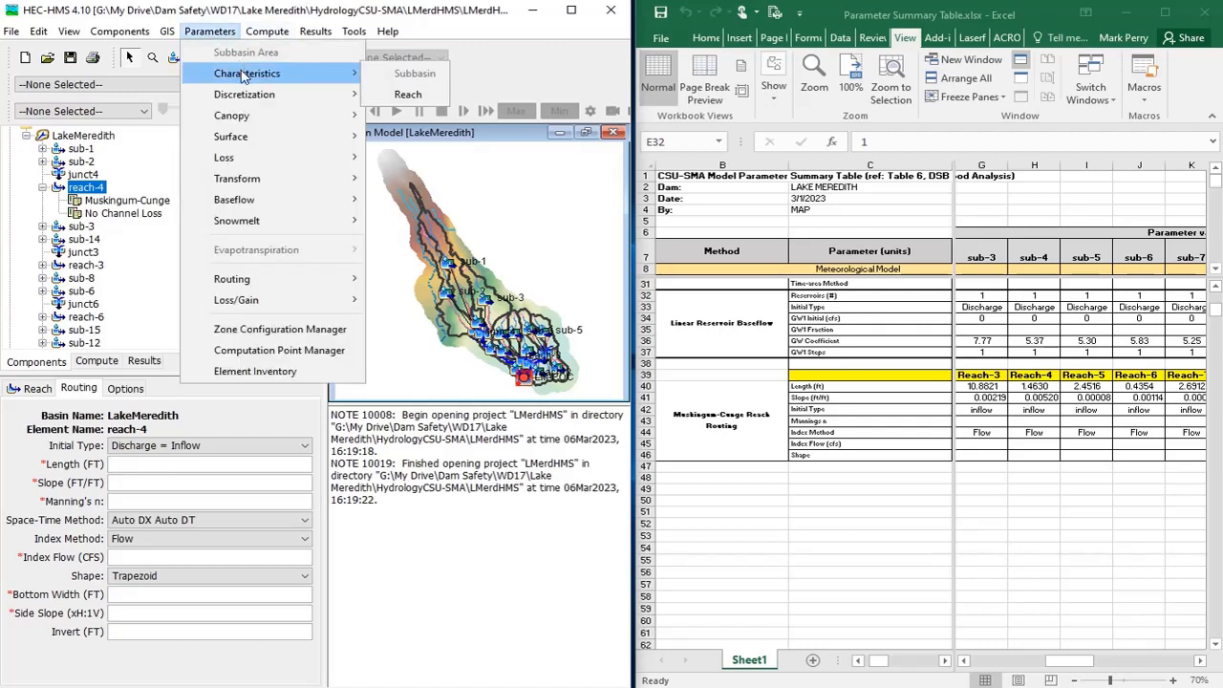
left_click(122, 480)
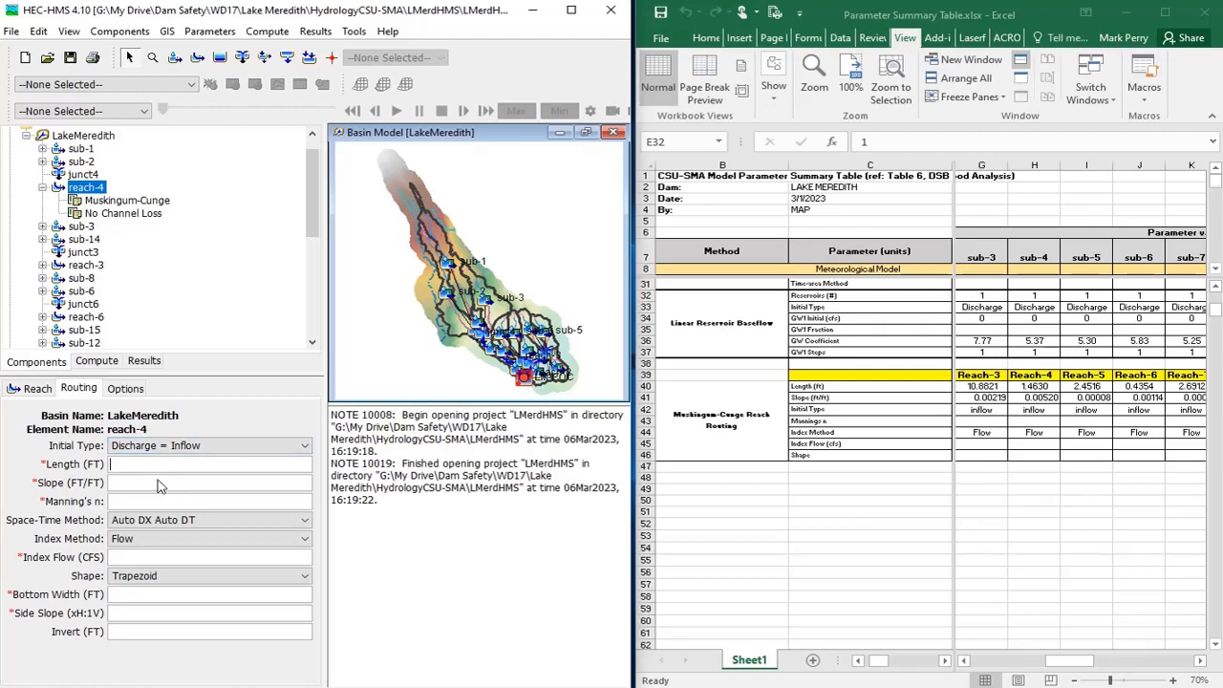
type("1.6")
key("BackSpace")
type("4630")
left_click(158, 482)
type(".00520")
type(".035")
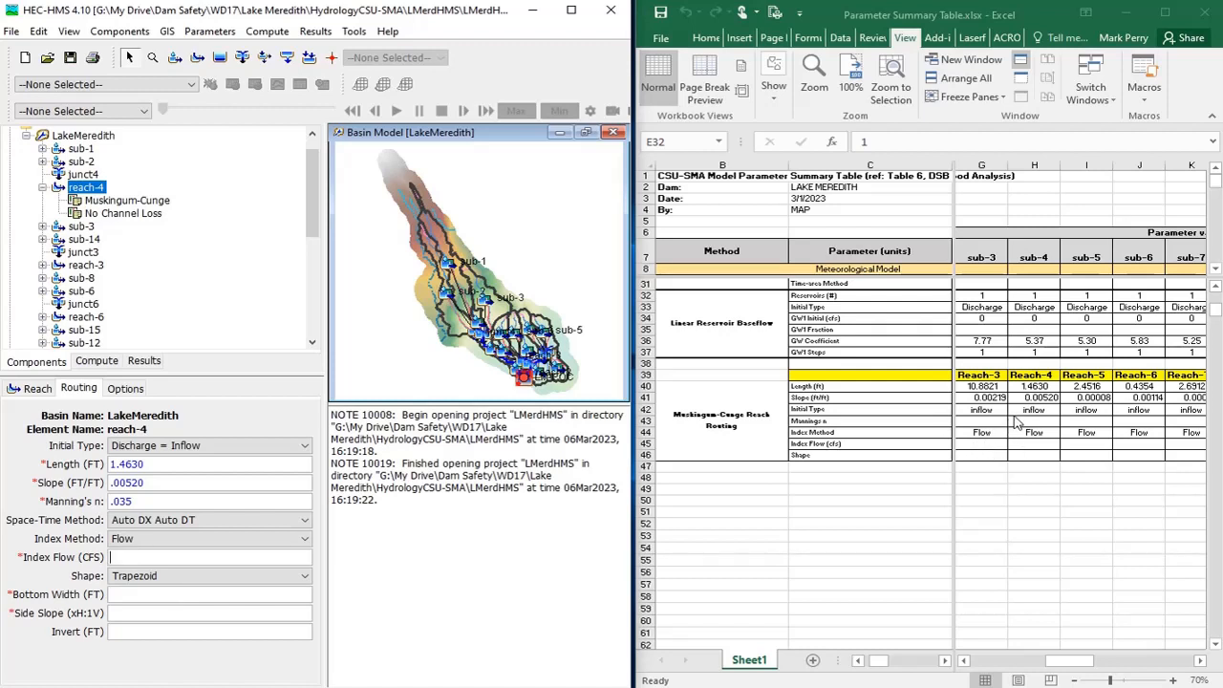
Leave reach-4's bottom width blank and save the project
left_click(186, 593)
left_click(193, 597)
left_click(75, 59)
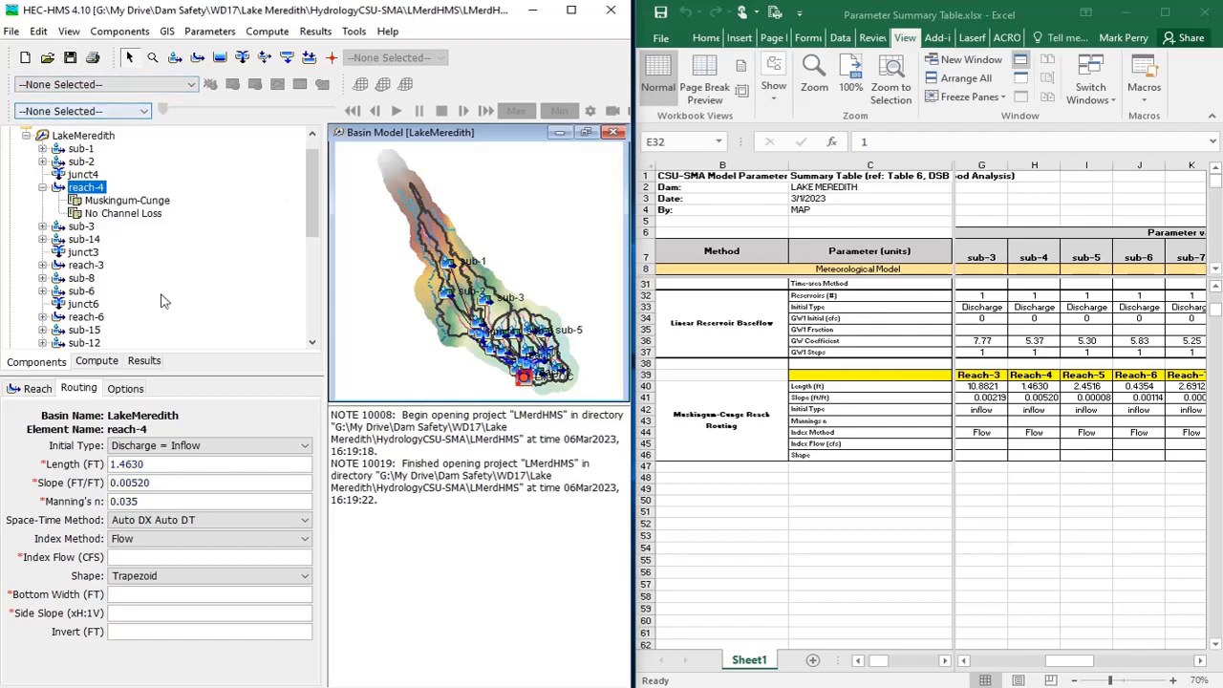
Look through the remaining sub-basins and reaches in the basin tree and check the project's compute items
mouse_move(311, 220)
left_mouse_down()
mouse_move(321, 306)
mouse_move(322, 202)
left_mouse_up()
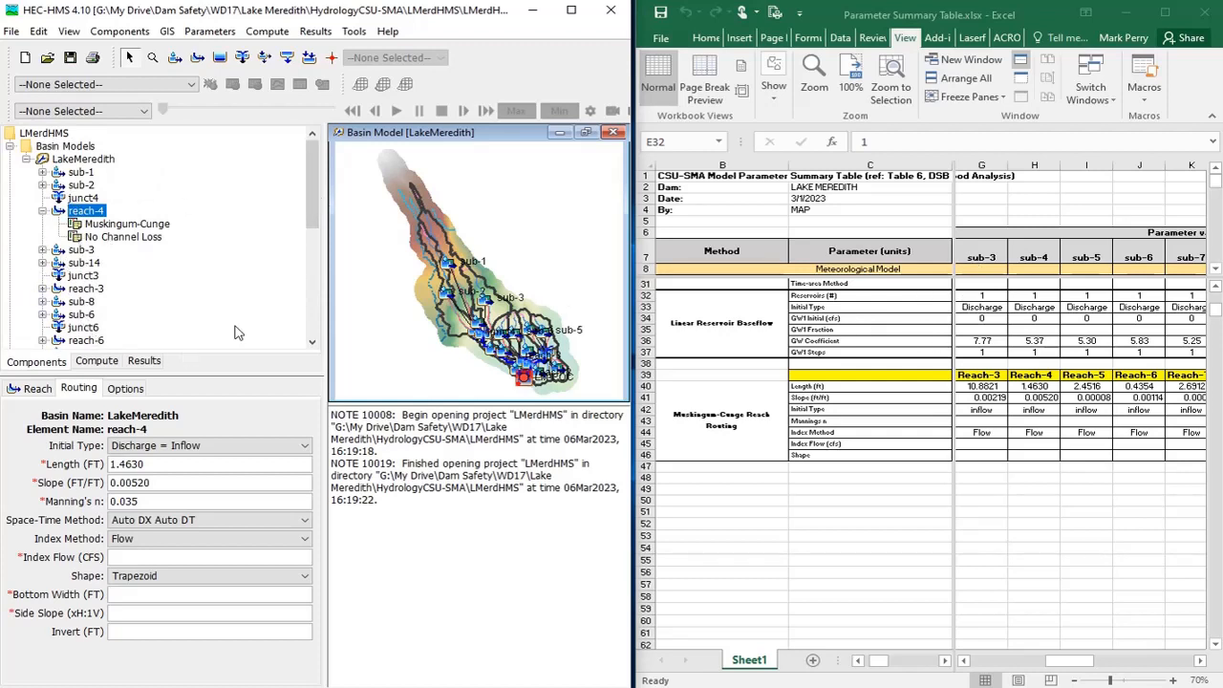
scroll(239, 332, "down", 2)
scroll(239, 333, "down", 2)
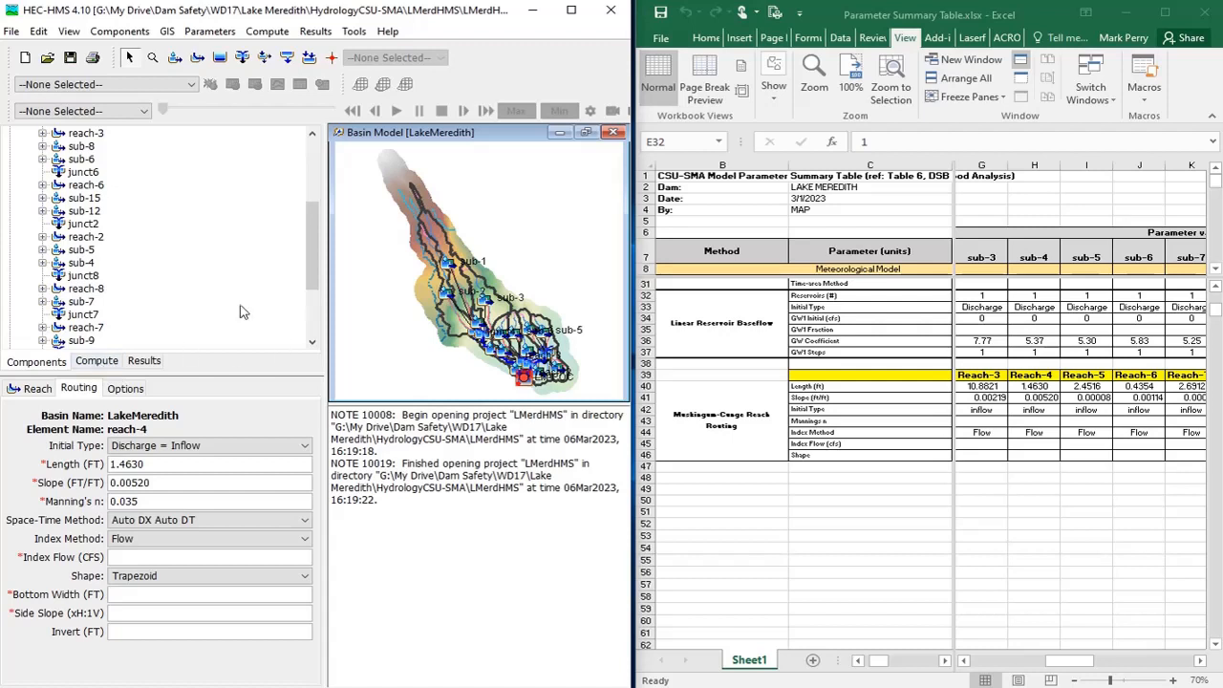
left_click(86, 362)
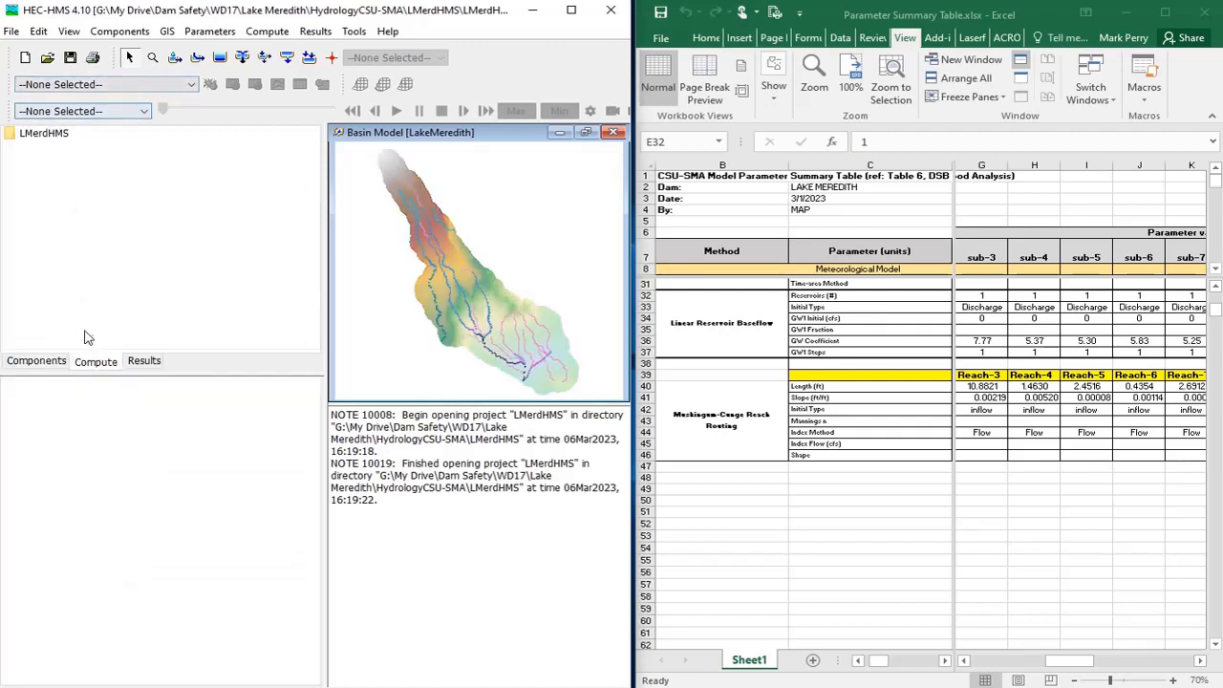
left_click(37, 362)
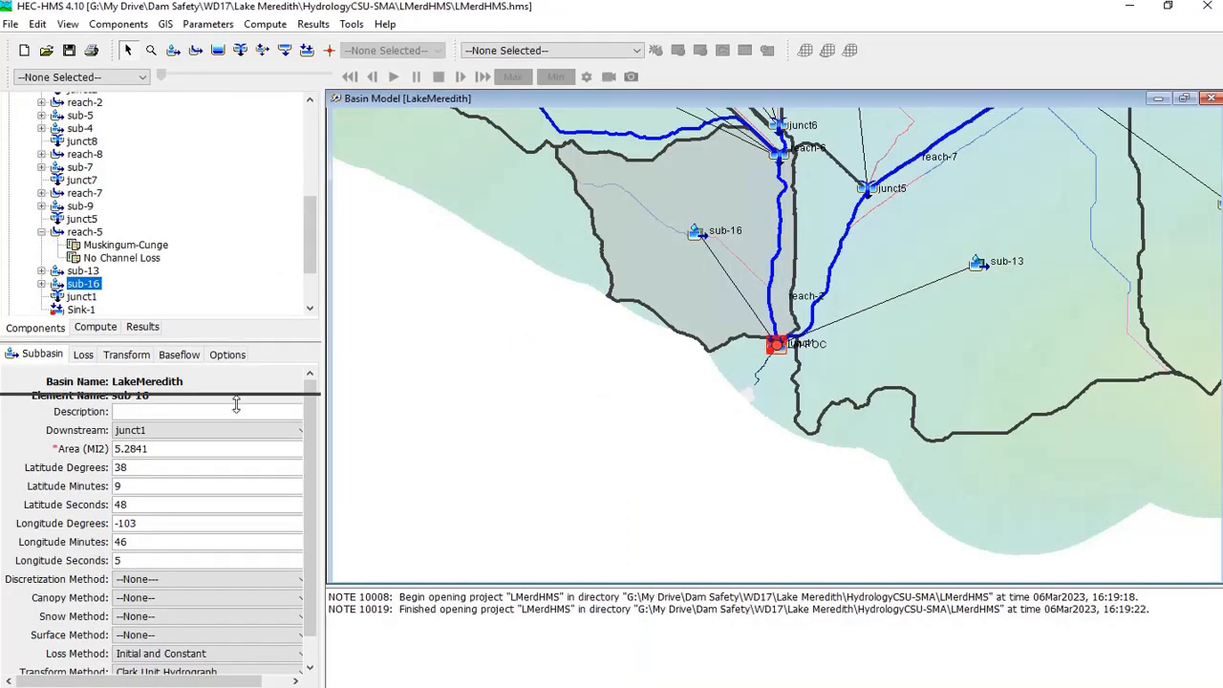
Enlarge the component tree area and expand sub-16 to show its method entries
left_click_drag(236, 405, 236, 461)
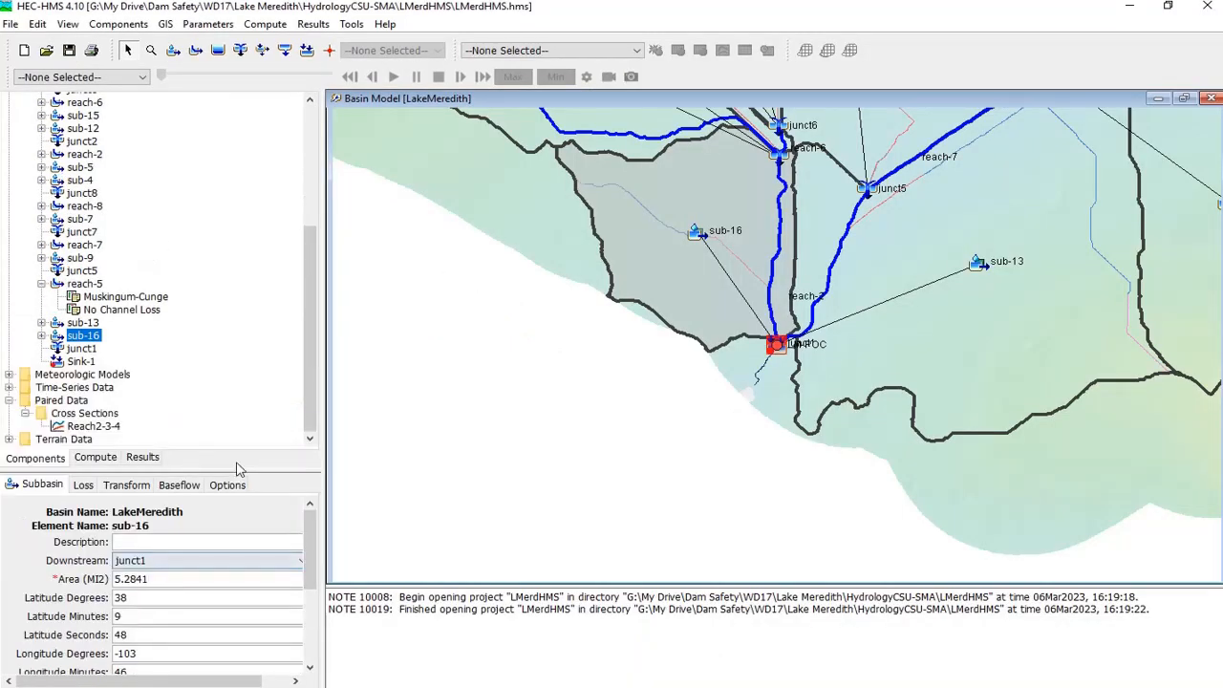
scroll(306, 383, "up", 5)
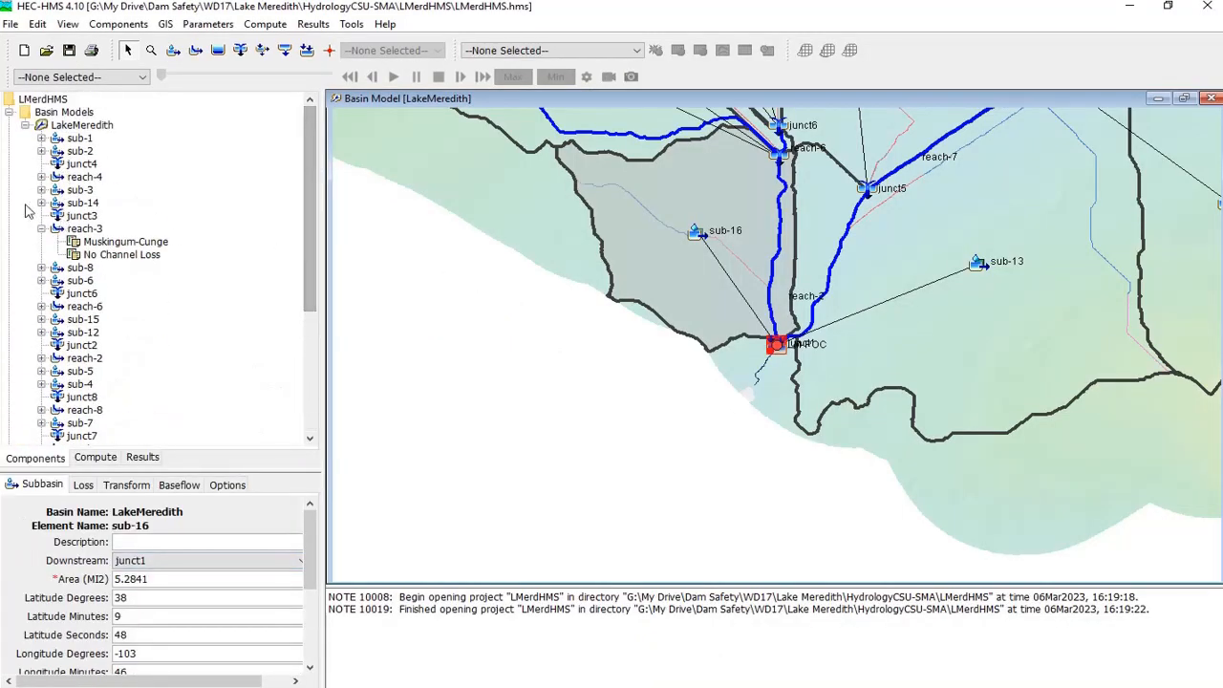
left_click(41, 229)
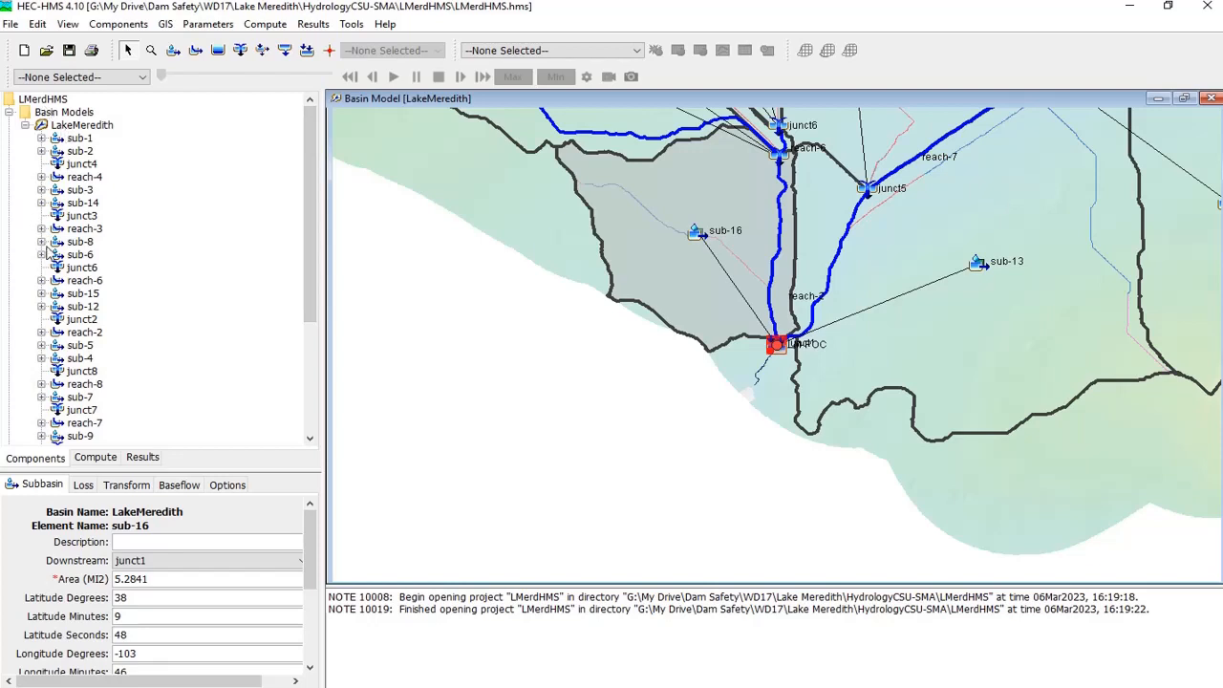
left_click(41, 230)
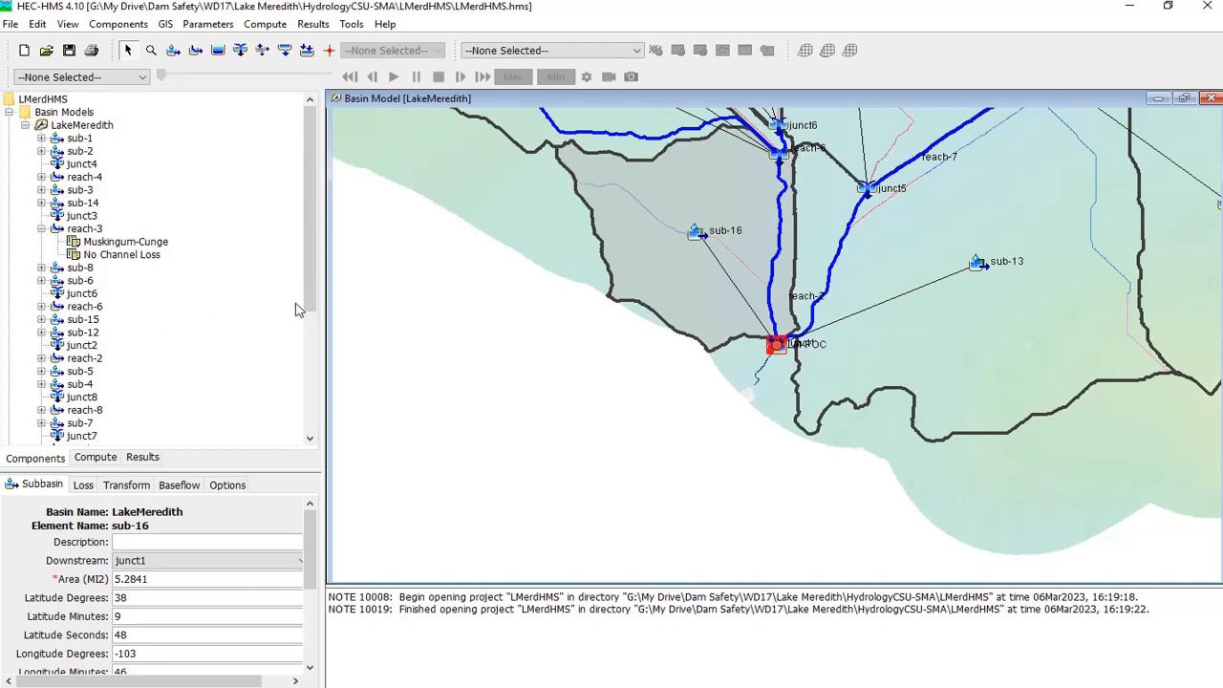
left_click_drag(311, 307, 327, 441)
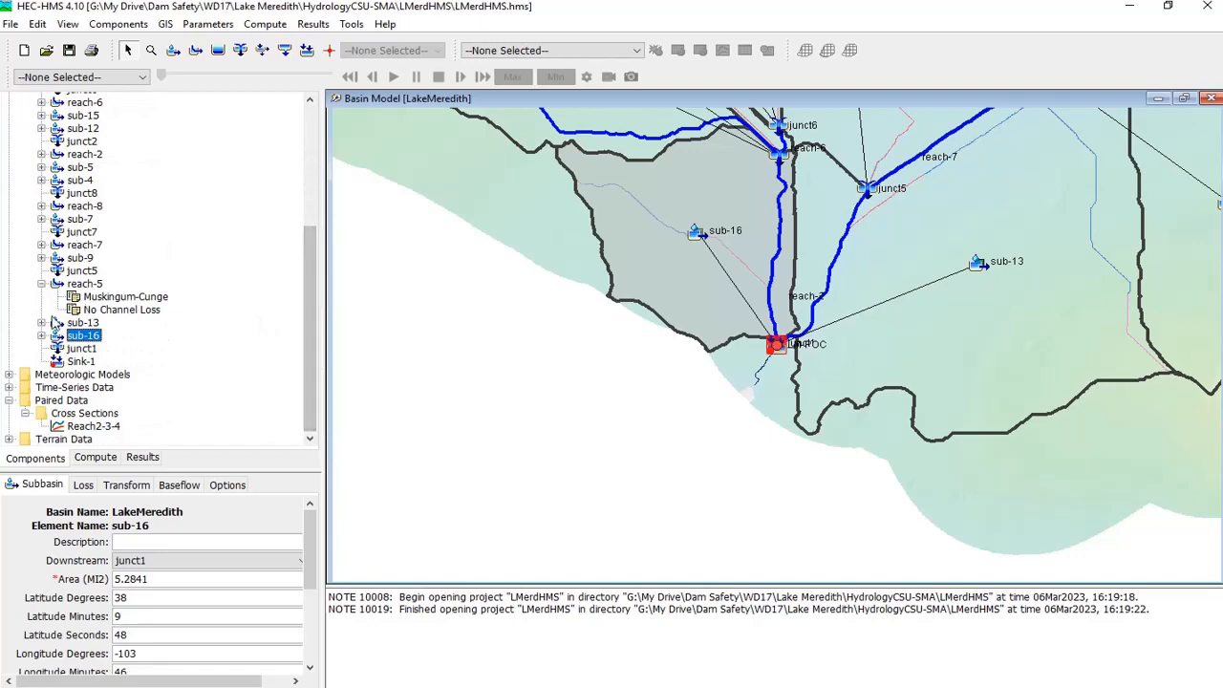
left_click(42, 336)
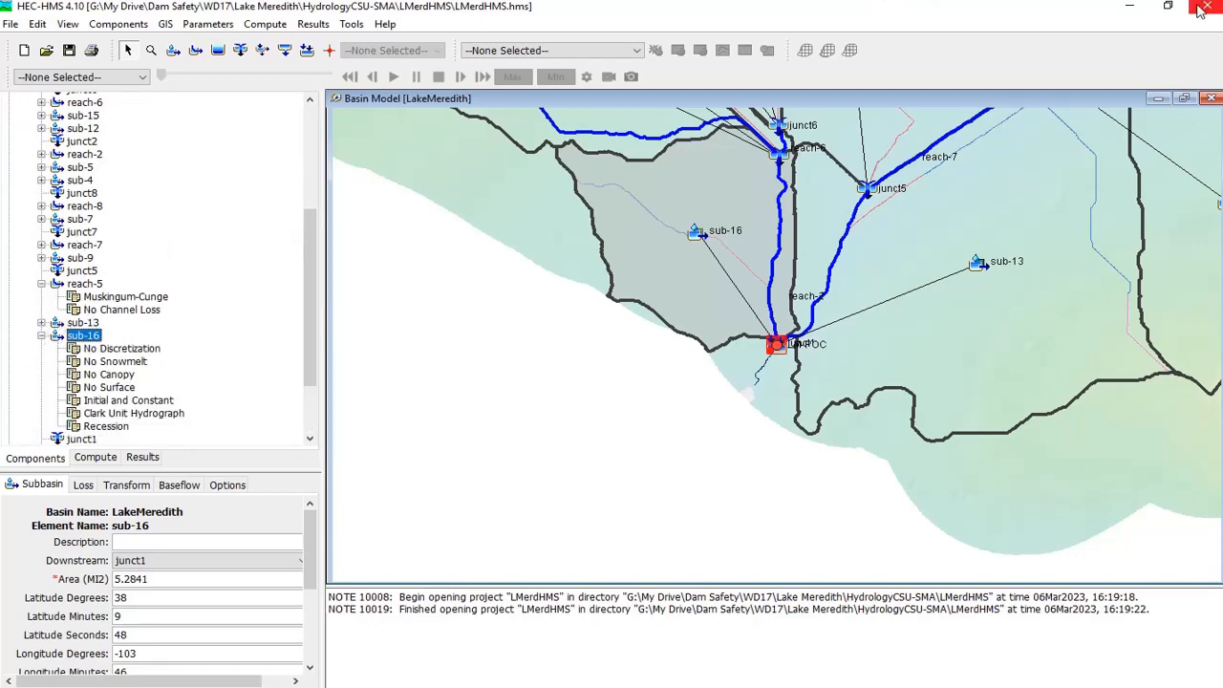
Restore the smaller HEC-HMS window, bring up the Excel parameter summary table beside it, and examine the sub-13 to sub-16 canopy, loss and baseflow values
left_click(1168, 6)
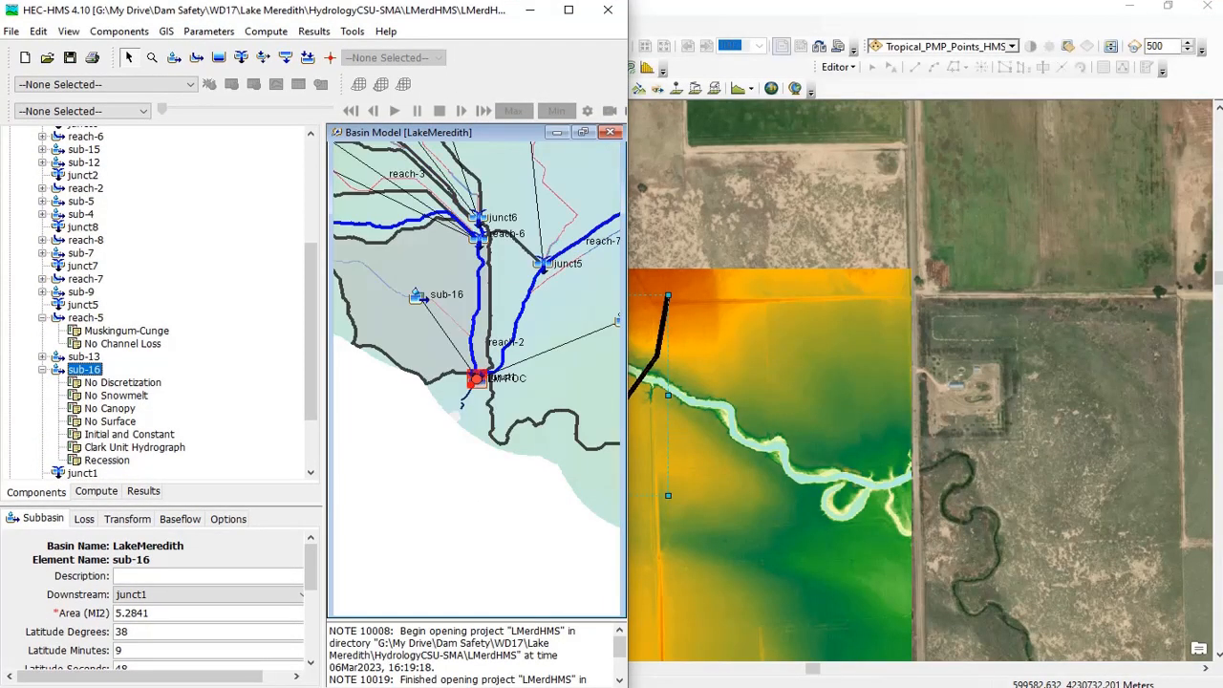
left_click(309, 687)
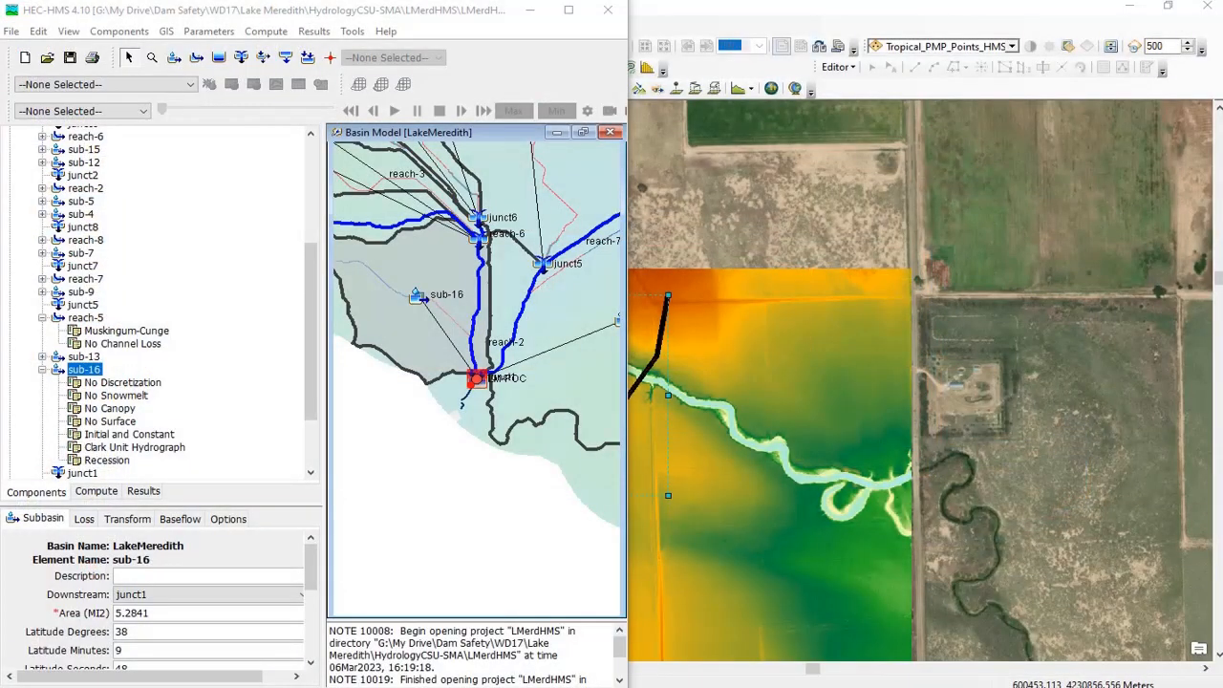
left_click_drag(1222, 88, 927, 15)
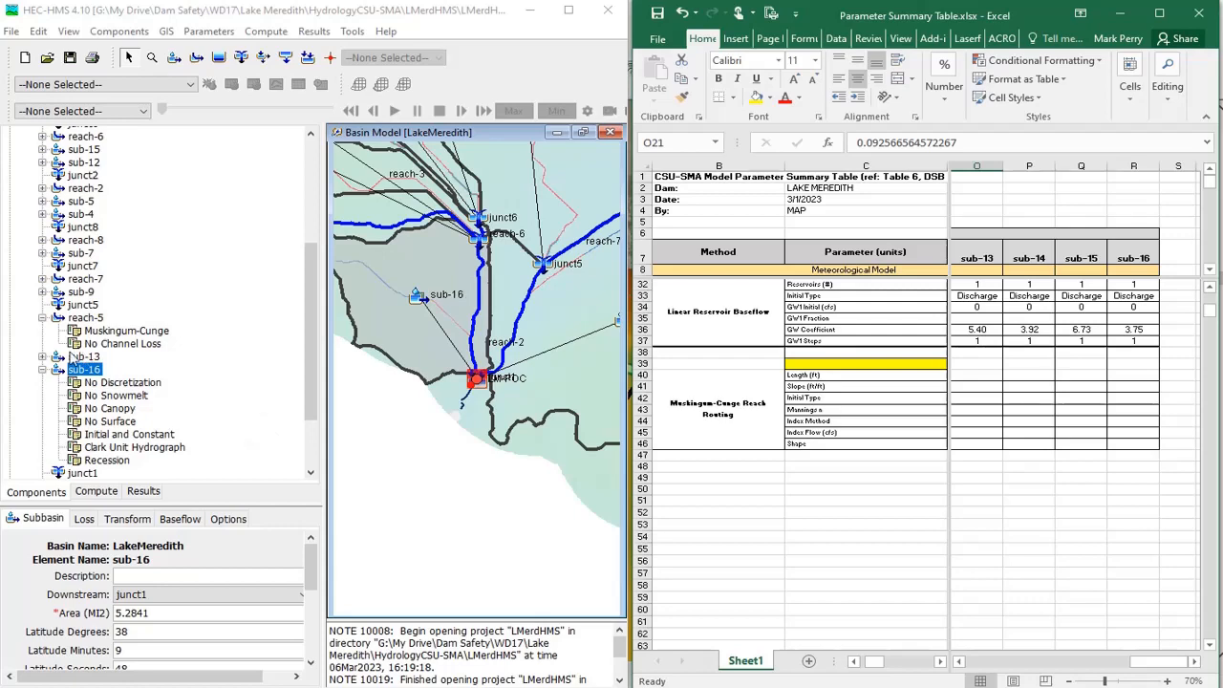
left_click(1115, 315)
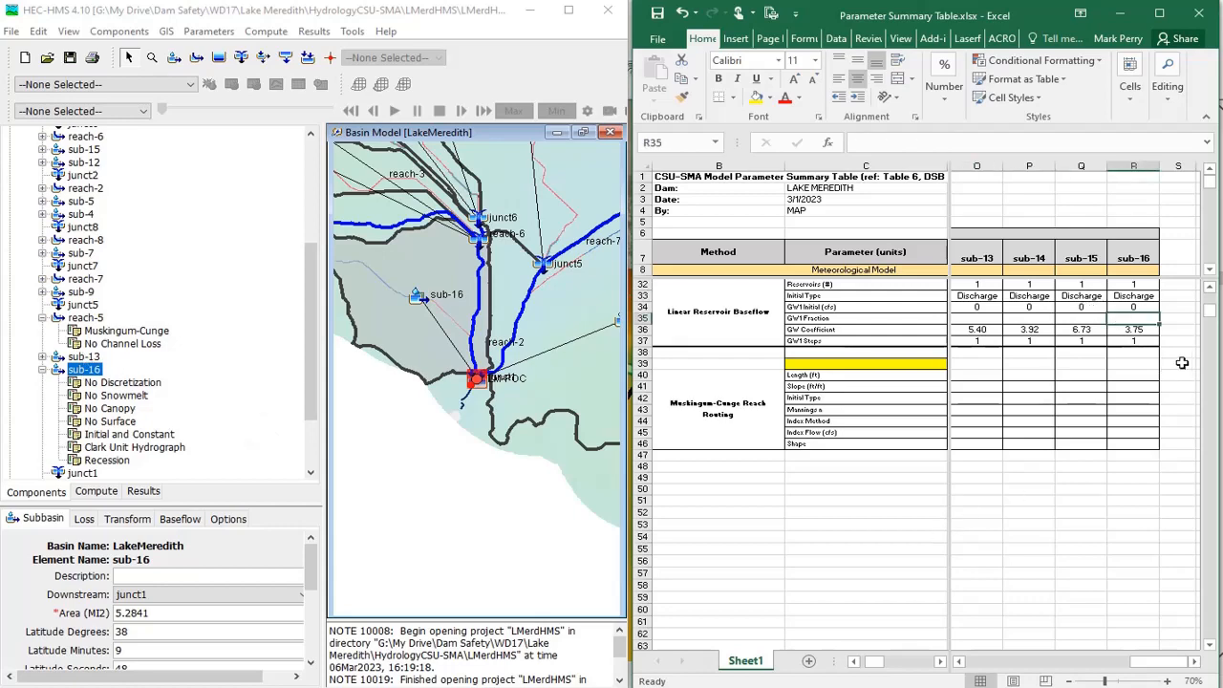
scroll(1099, 383, "up", 4)
scroll(1099, 382, "up", 1)
left_click(675, 179)
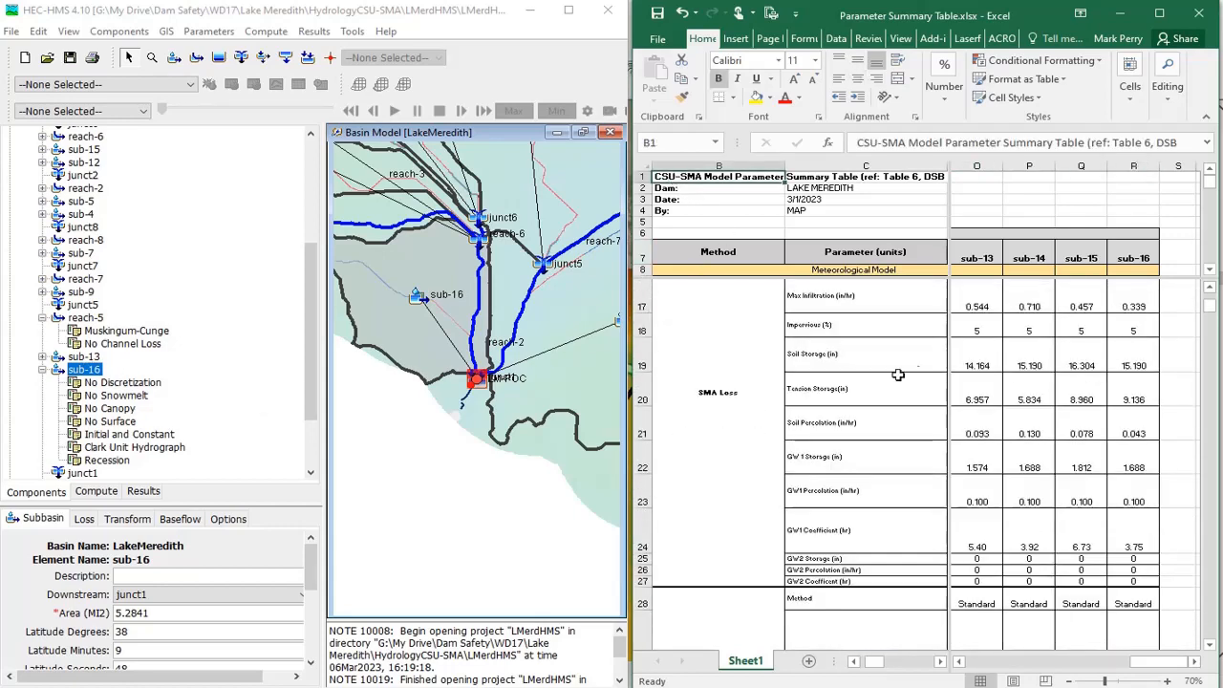
left_click(1097, 346)
scroll(1099, 349, "up", 2)
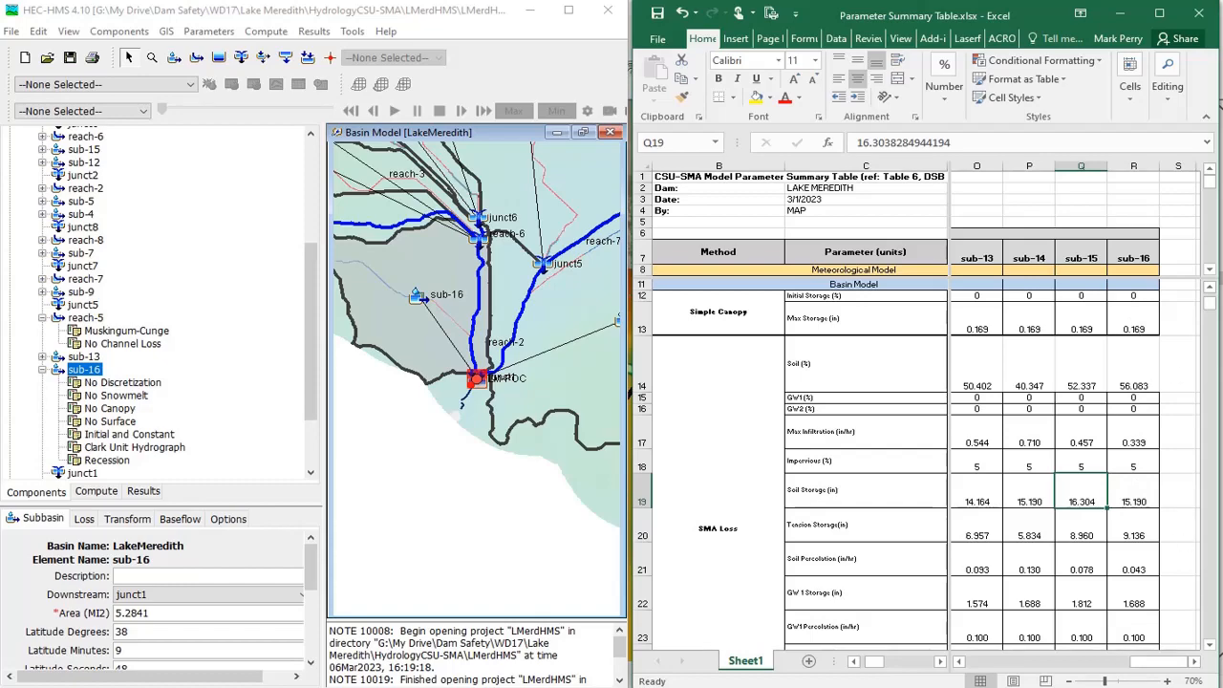
Switch to the hydrology guidelines PDF in Acrobat and review the recommended parameter table from reach routing back to Simple Canopy
left_click(347, 686)
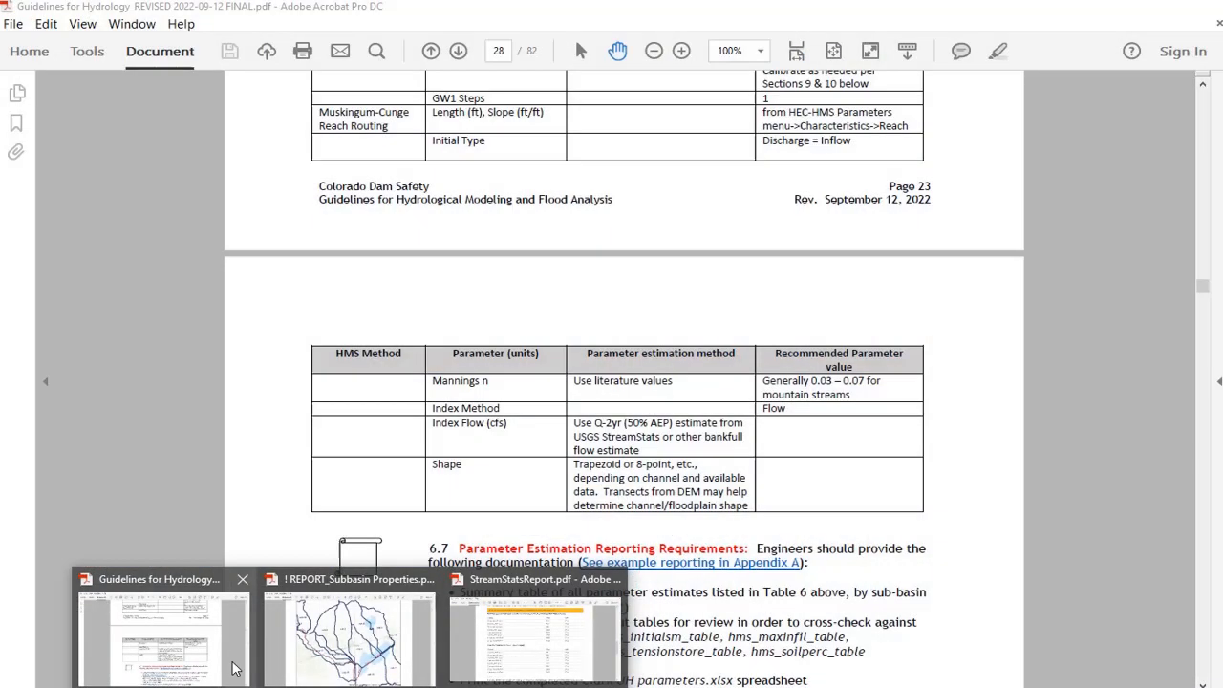
left_click(234, 669)
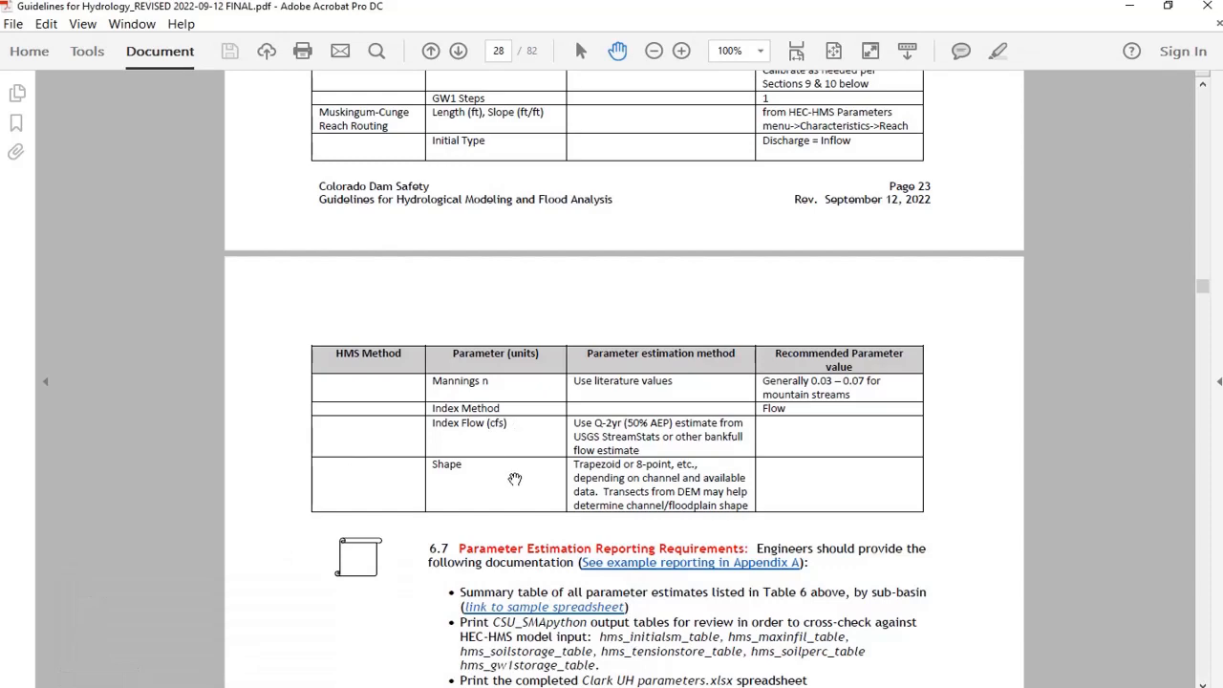
scroll(513, 478, "up", 5)
scroll(492, 479, "down", 5)
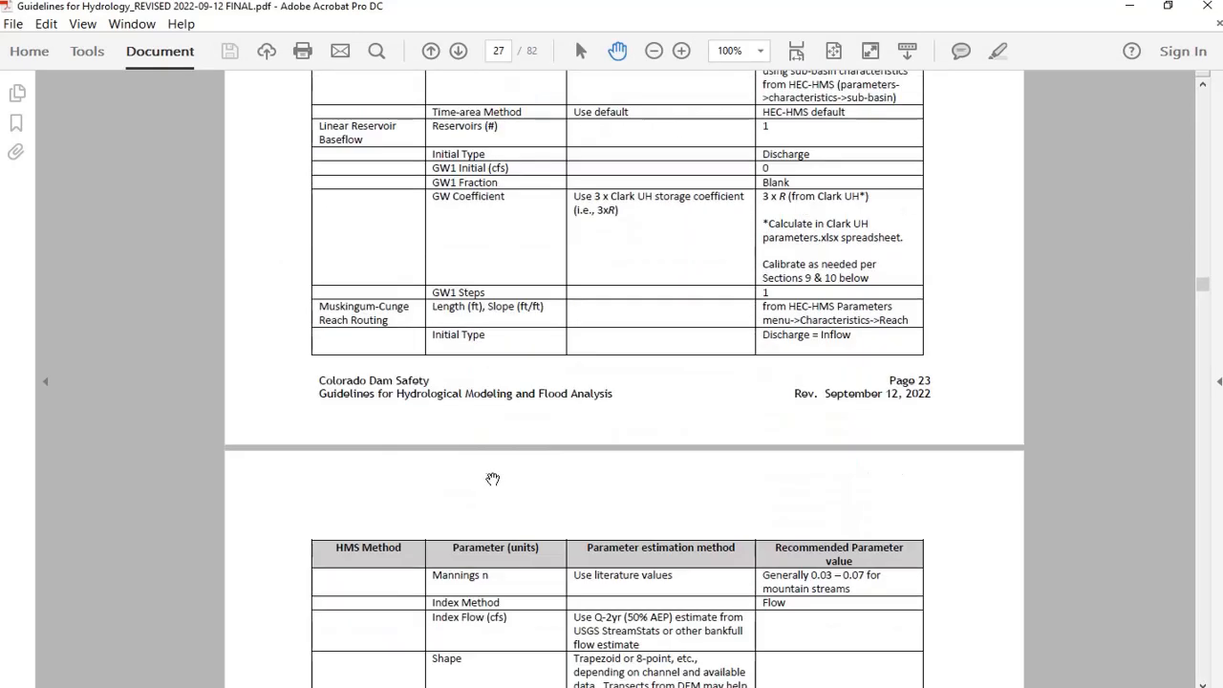
scroll(481, 482, "up", 3)
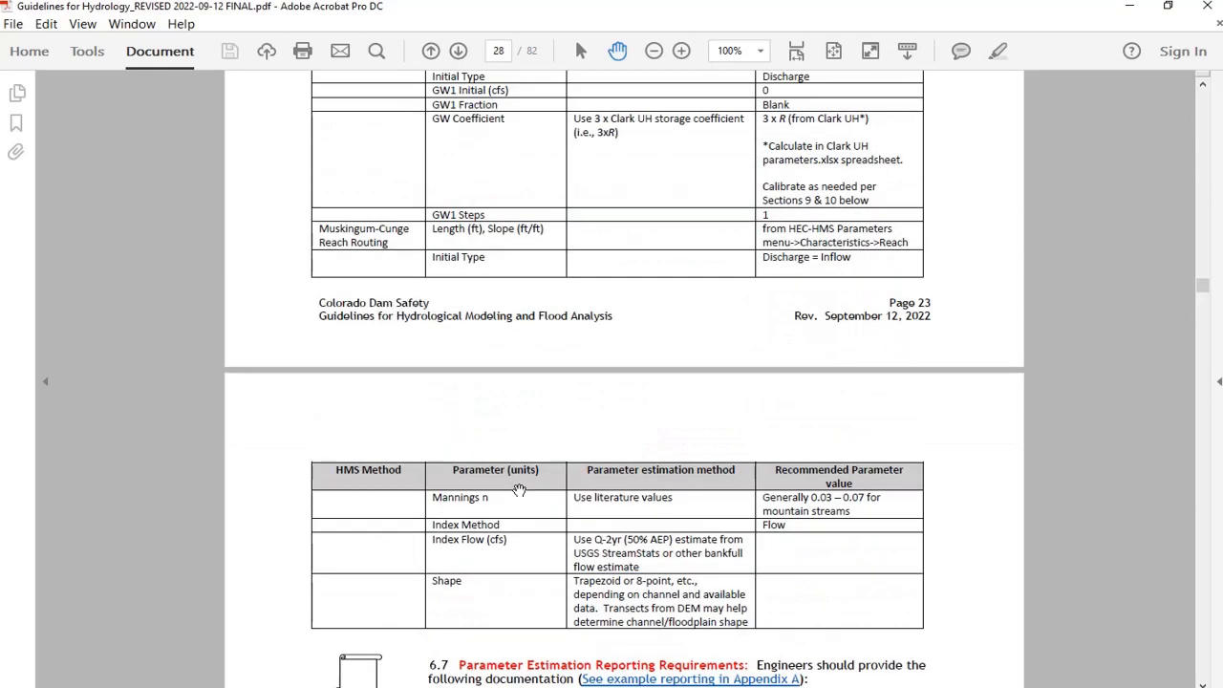
scroll(519, 491, "up", 9)
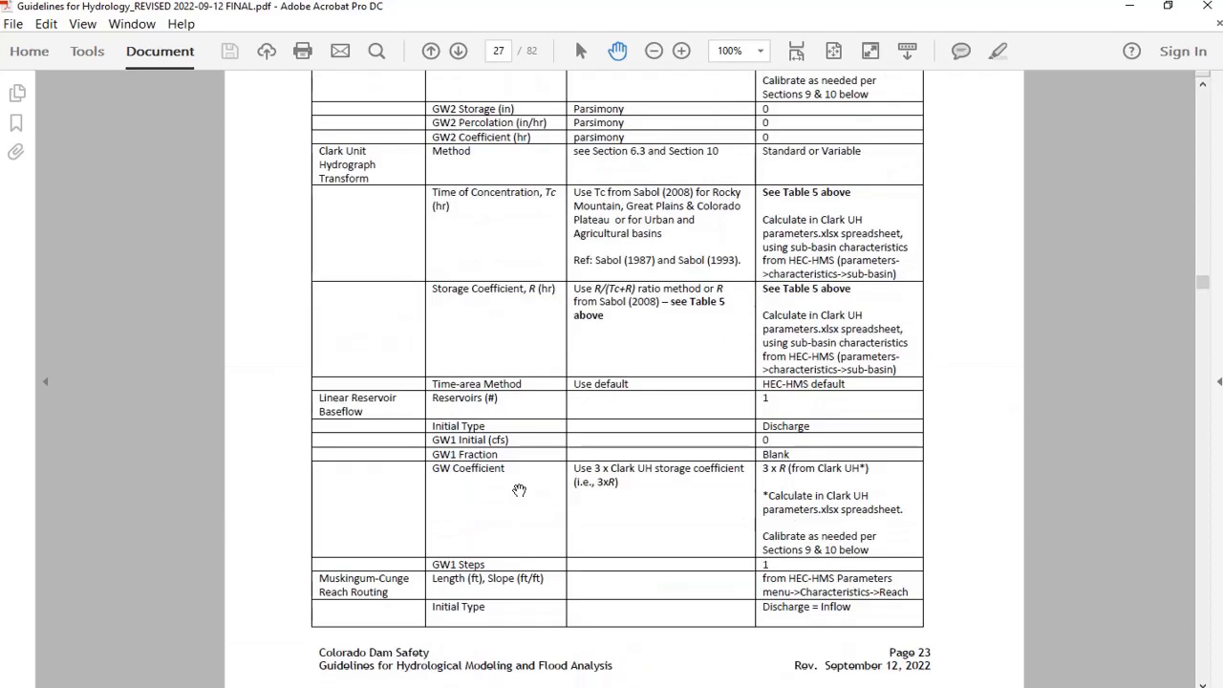
scroll(519, 490, "up", 14)
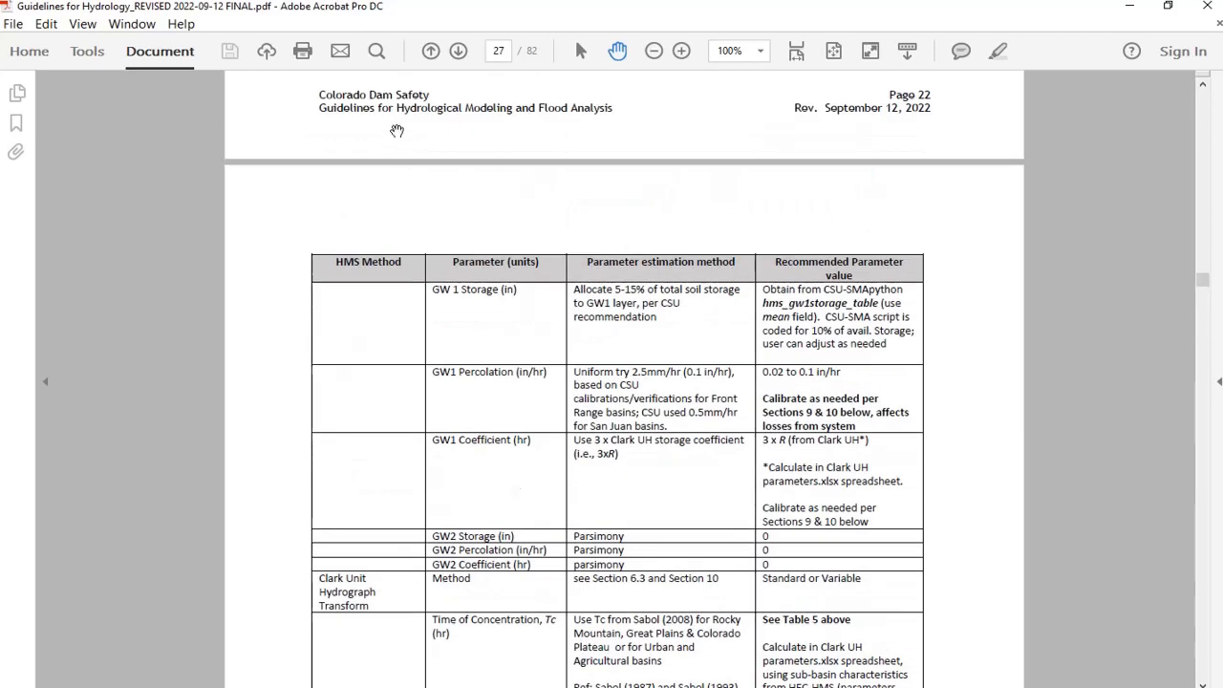
scroll(417, 203, "up", 18)
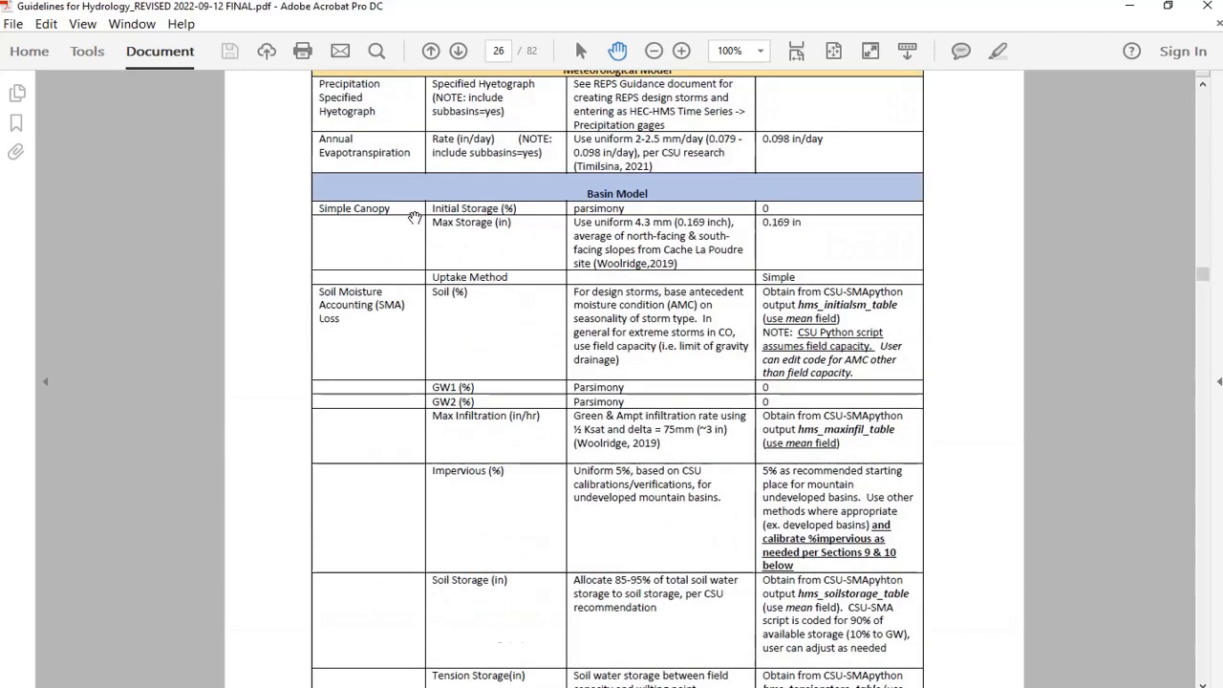
Review Table 6's CSU-SMA parameter list, and highlight the section 6.7 reporting requirement for a summary table of all parameter estimates by sub-basin
scroll(443, 193, "up", 4)
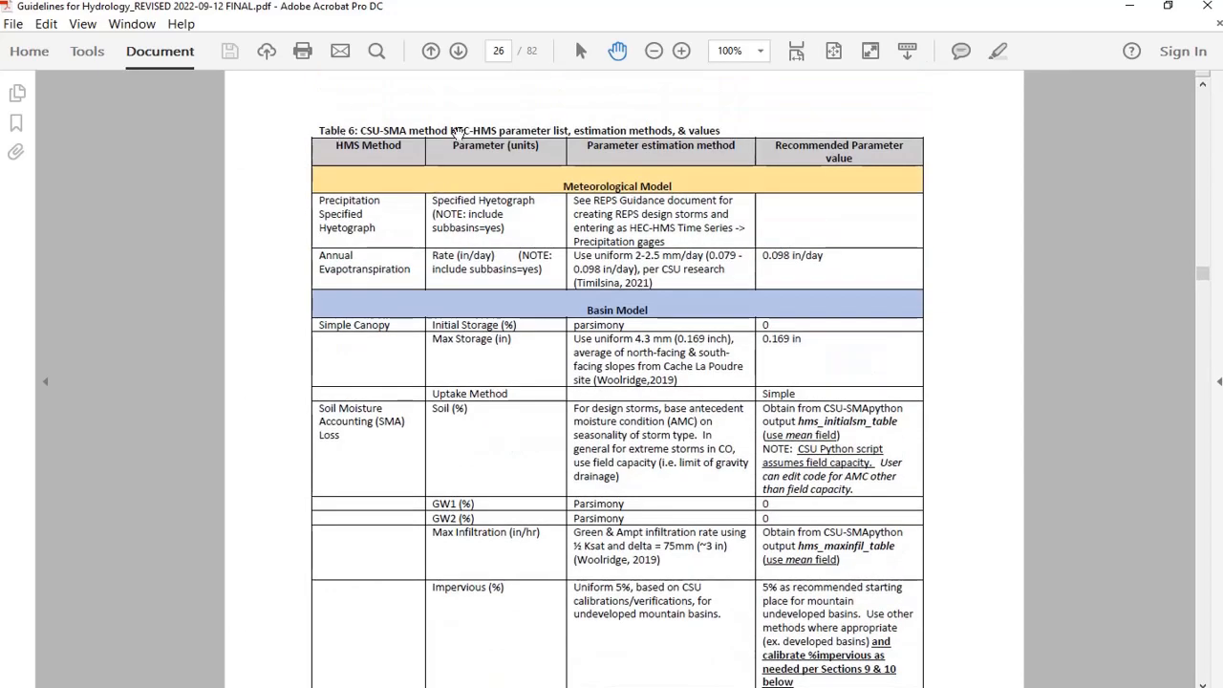
scroll(525, 235, "up", 3)
scroll(525, 236, "up", 6)
scroll(474, 251, "down", 18)
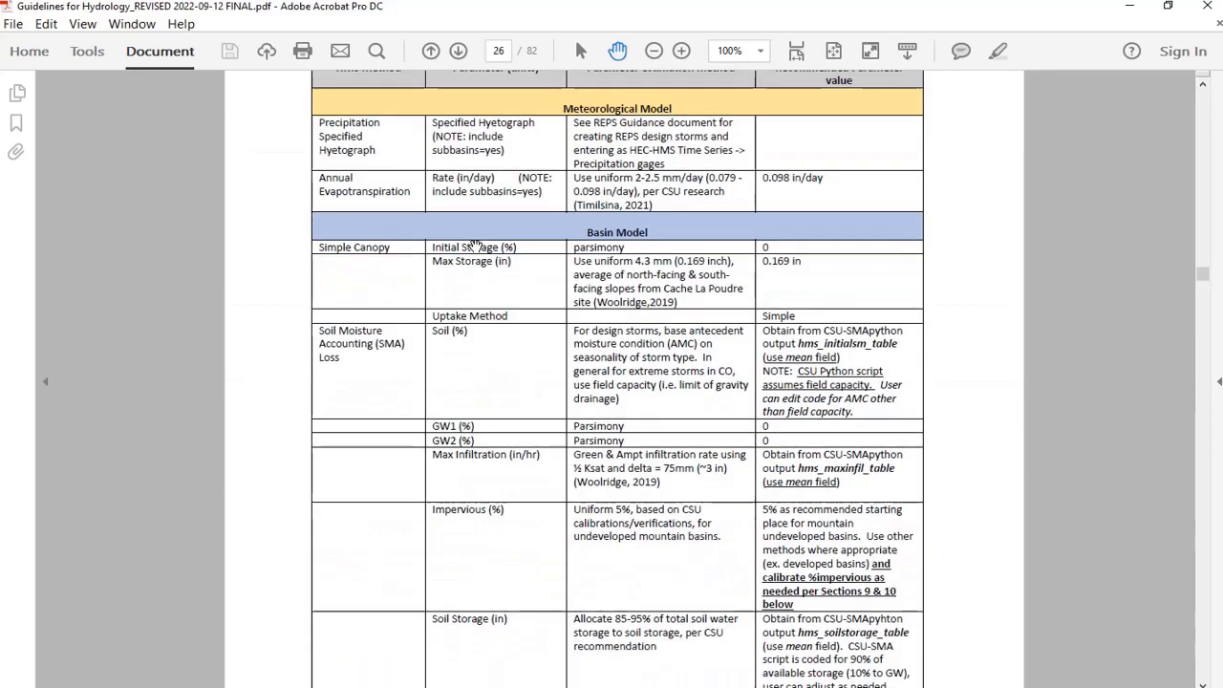
scroll(474, 251, "down", 20)
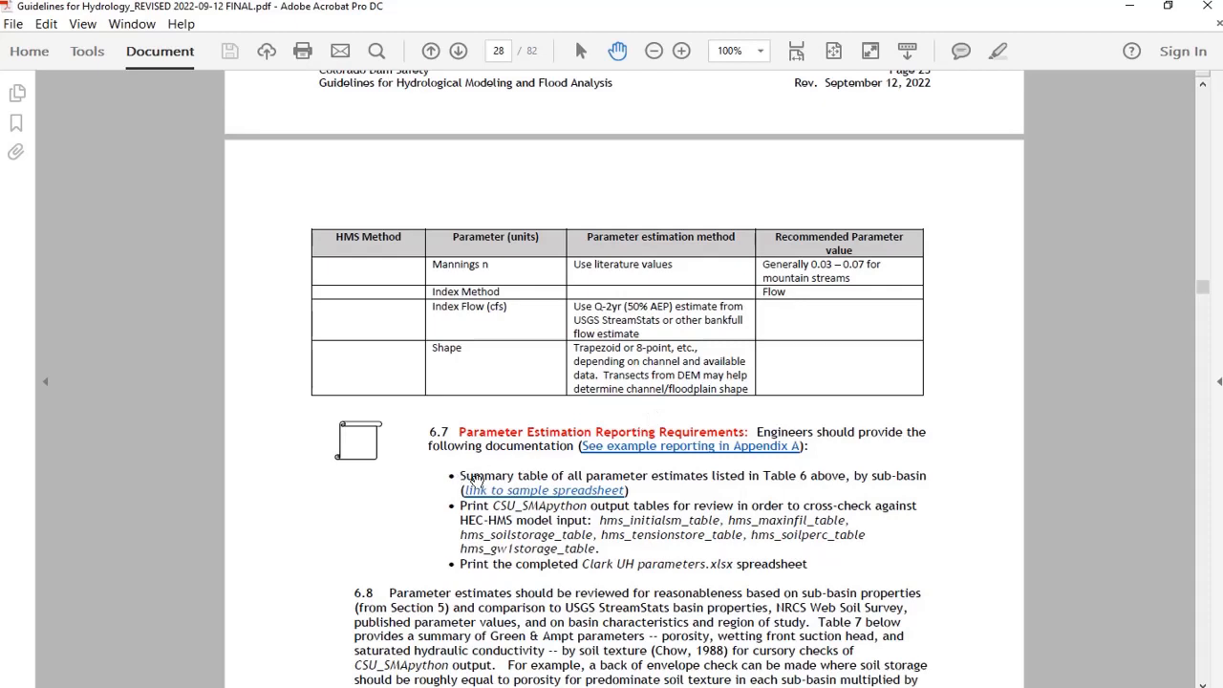
left_click_drag(475, 477, 564, 478)
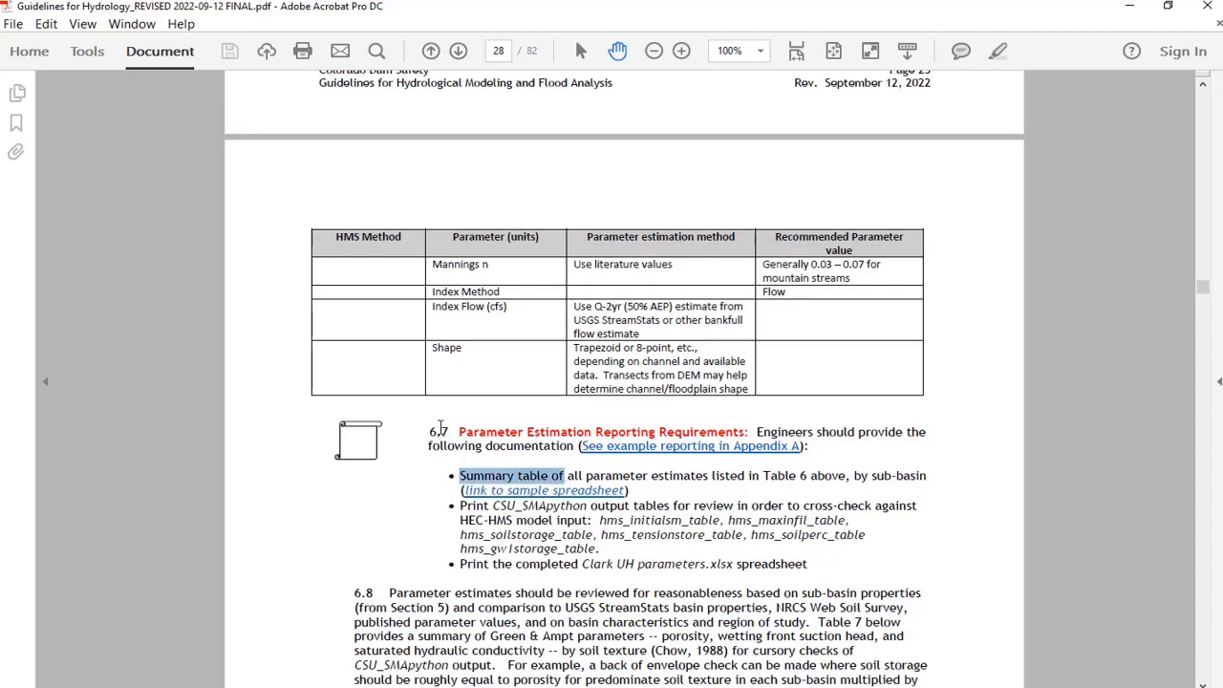
left_click(552, 476)
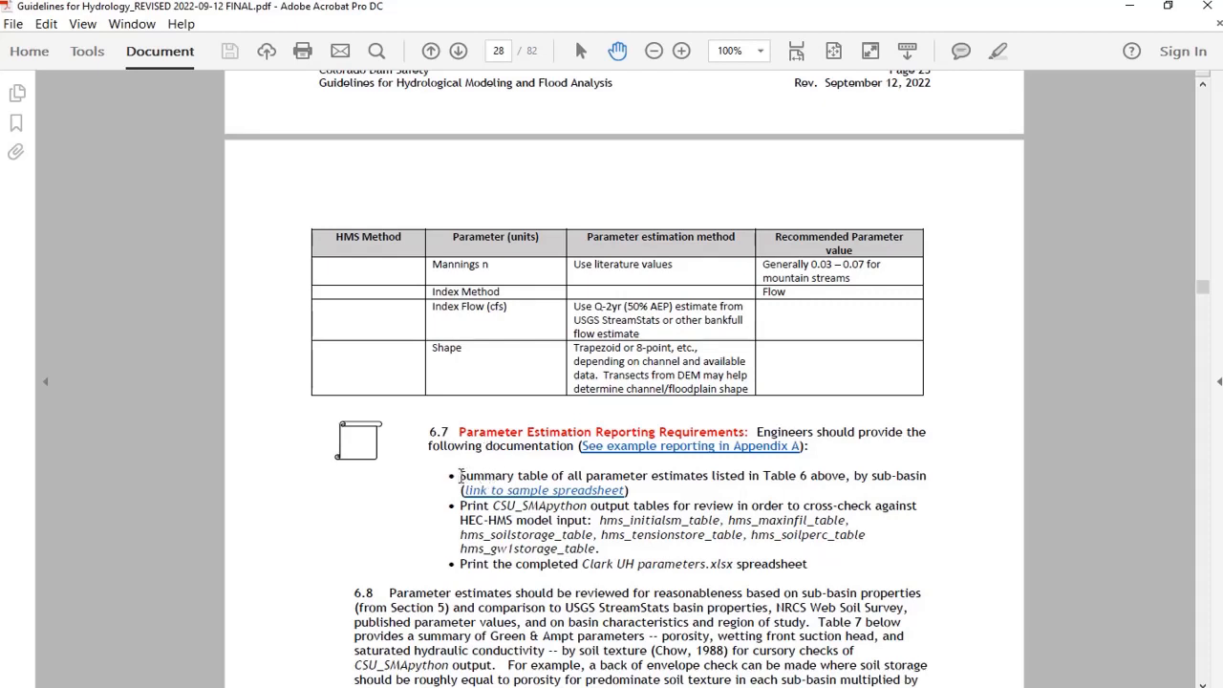
left_click_drag(461, 475, 868, 476)
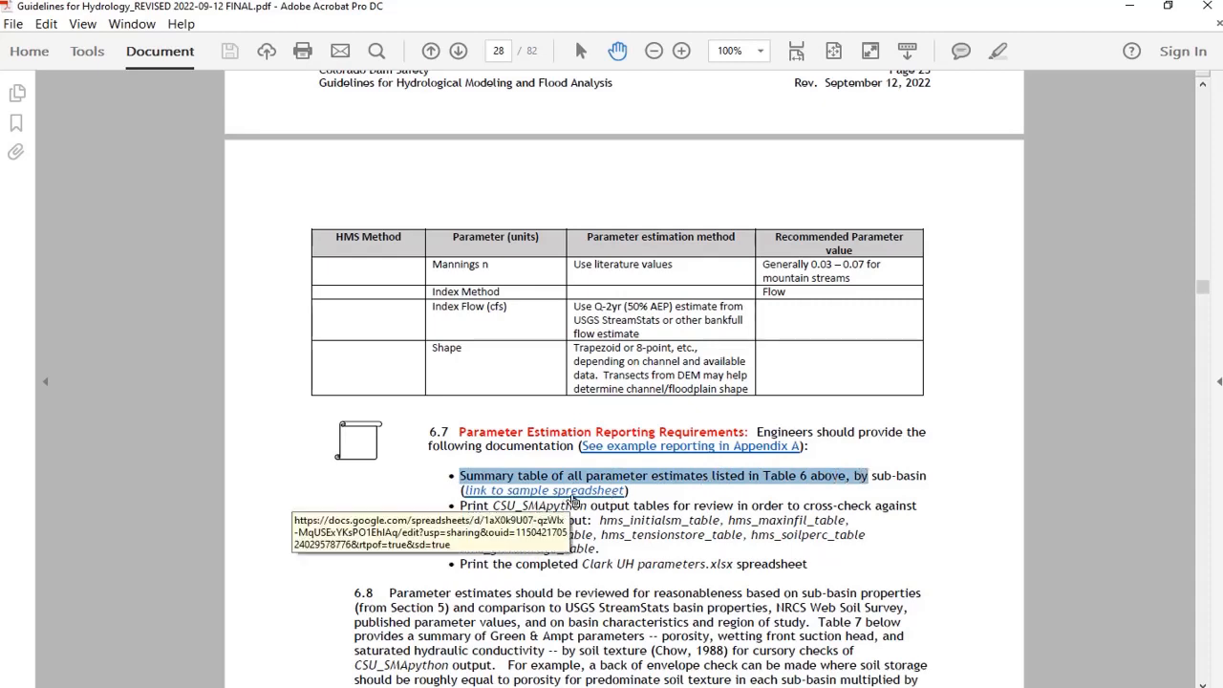
left_click(804, 498)
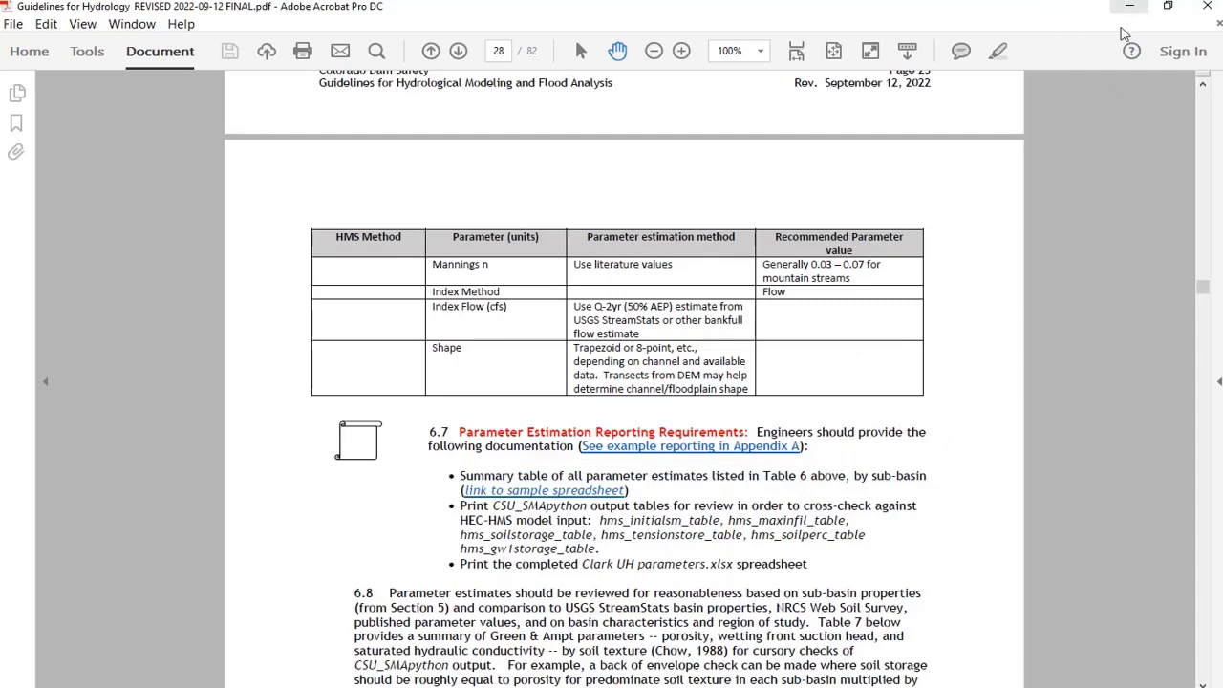
Switch from the guidelines PDF to the HEC-HMS model and bring up the sub-16 column in the Excel parameter summary table
scroll(755, 363, "up", 2)
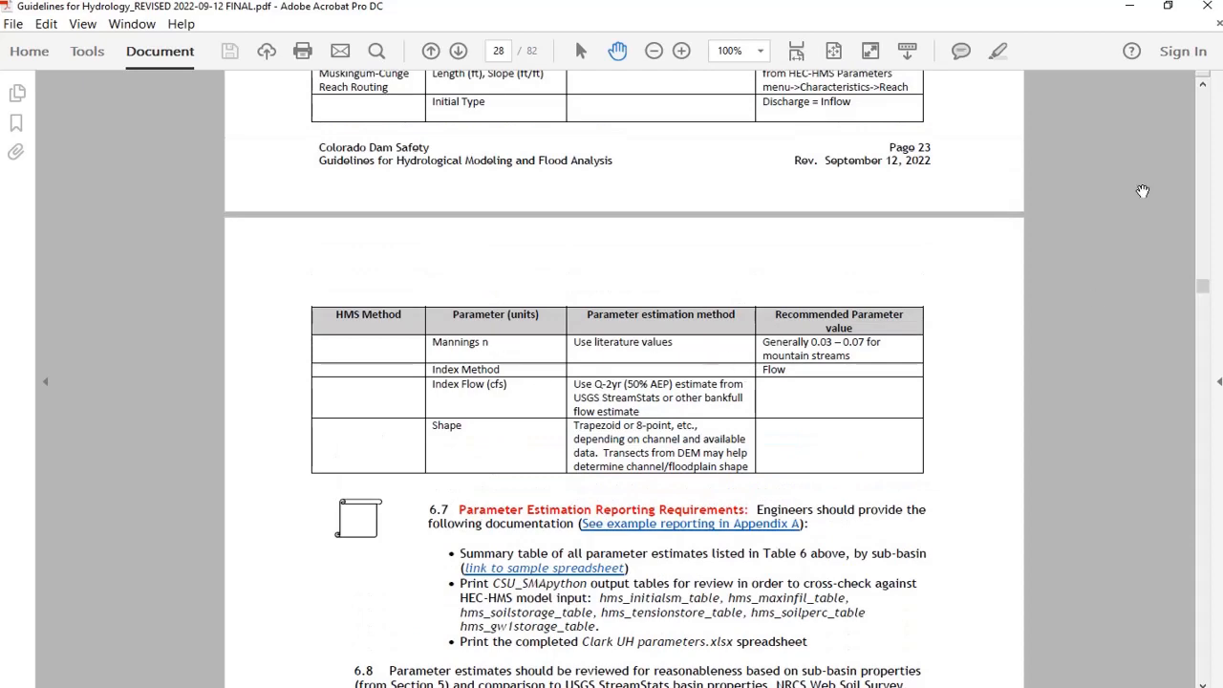
left_click(1130, 6)
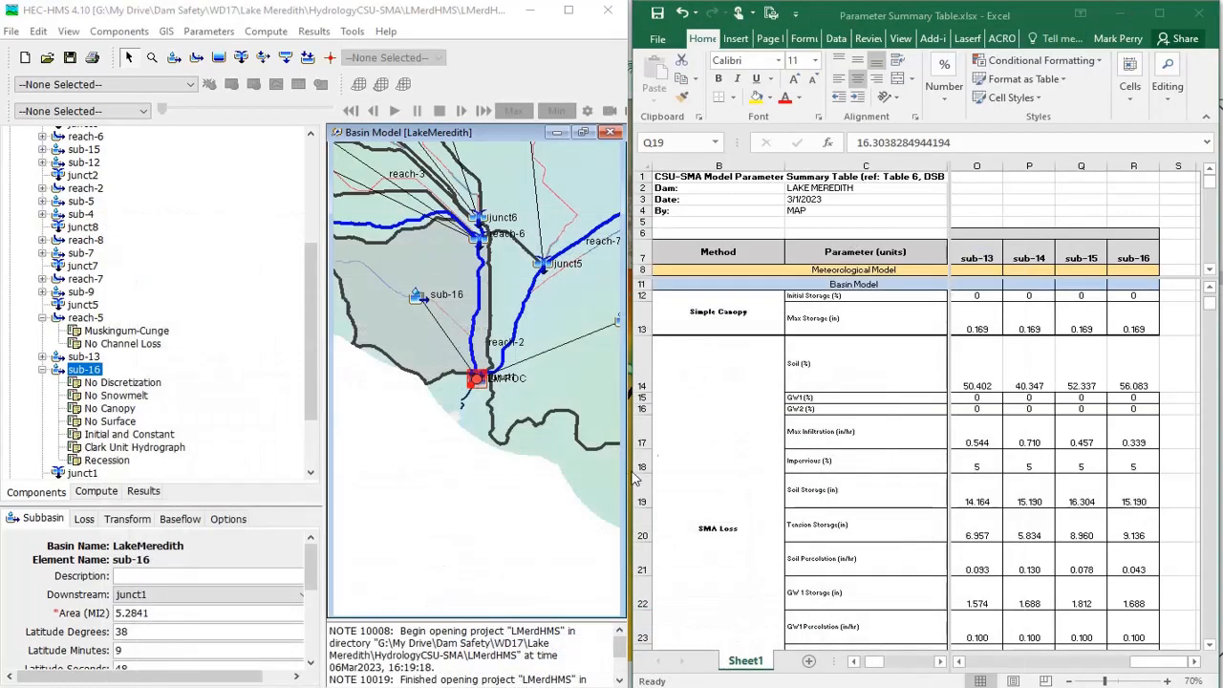
left_click(1106, 444)
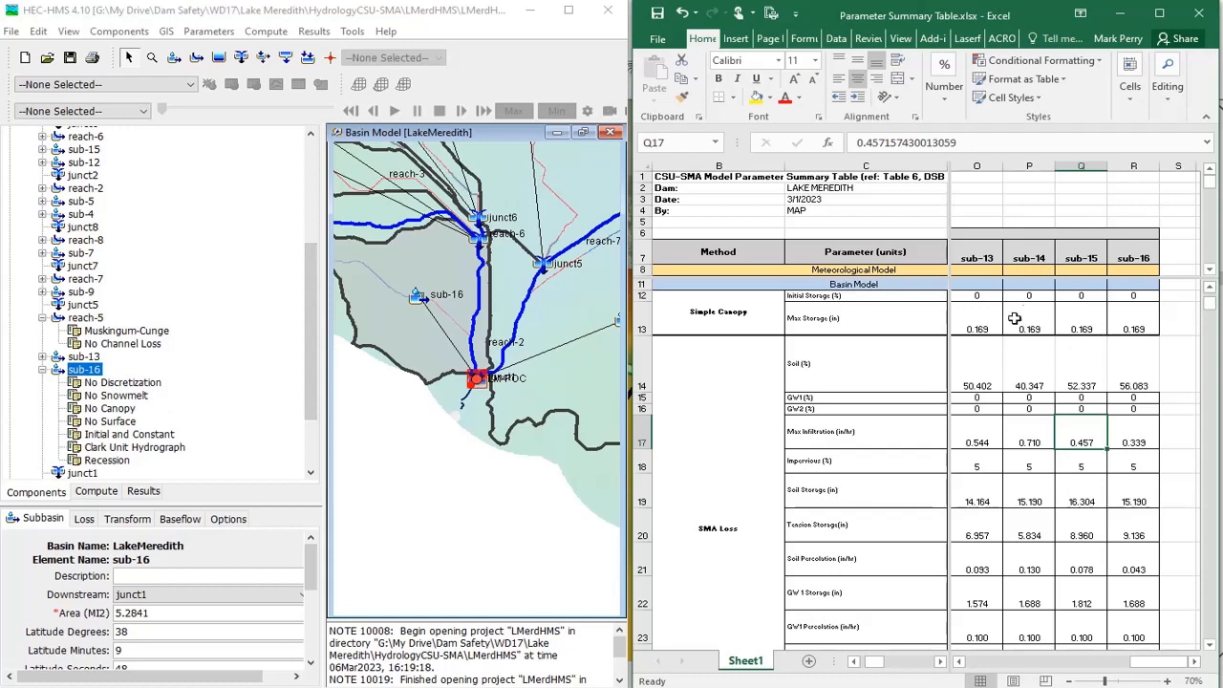
left_click(1194, 663)
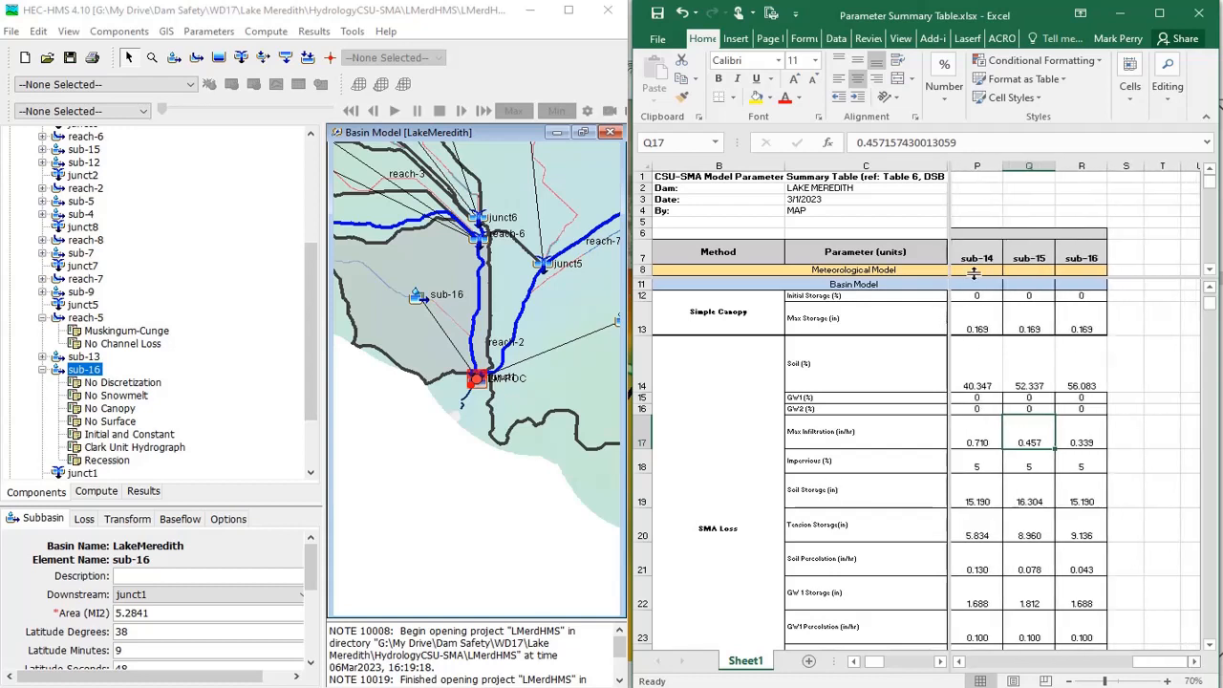
left_click(1194, 664)
left_click(1193, 664)
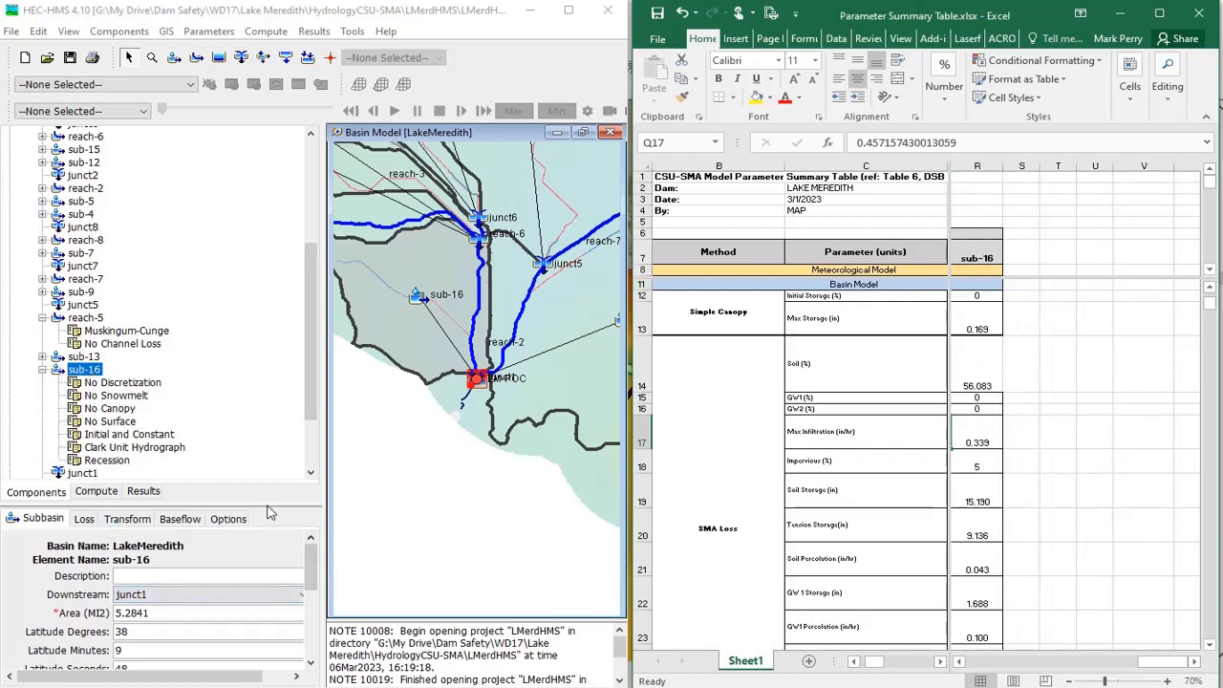
Set the canopy method of subbasin sub-16 to Simple Canopy and confirm the method change
left_click_drag(270, 508, 266, 442)
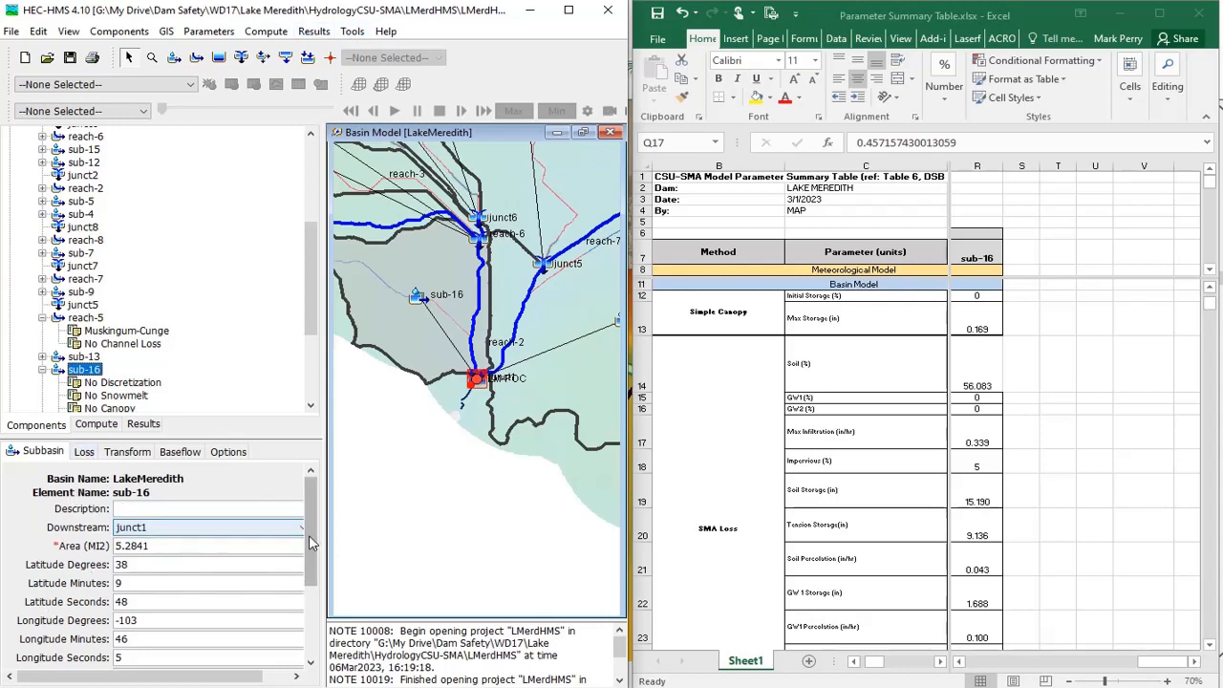
scroll(56, 552, "down", 3)
left_click(167, 565)
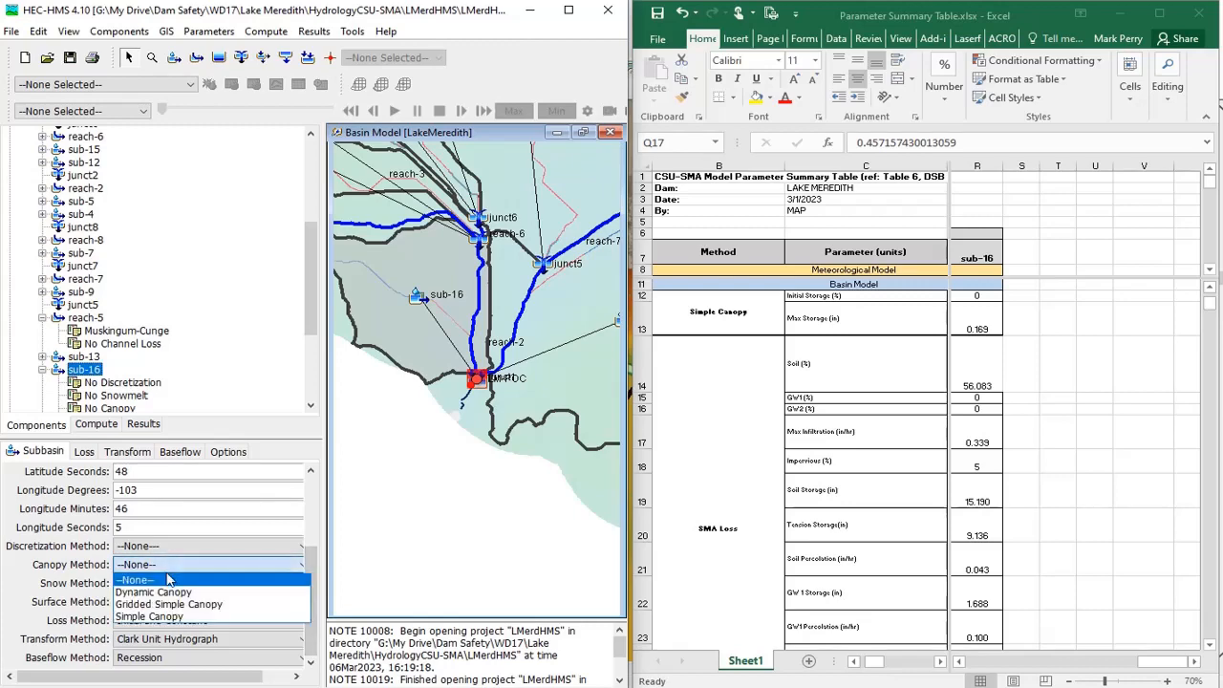
left_click(167, 619)
left_click(128, 534)
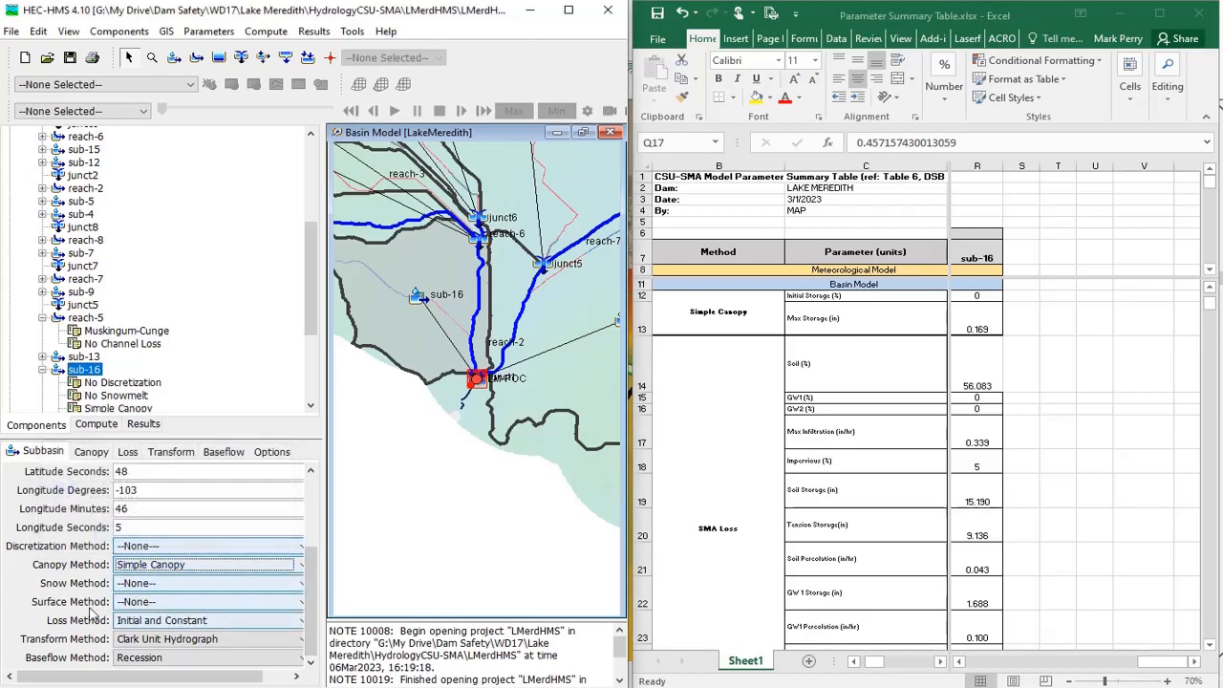
Change sub-16's loss method to Soil Moisture Accounting and its baseflow method to Linear Reservoir, confirming both method changes
left_click(144, 602)
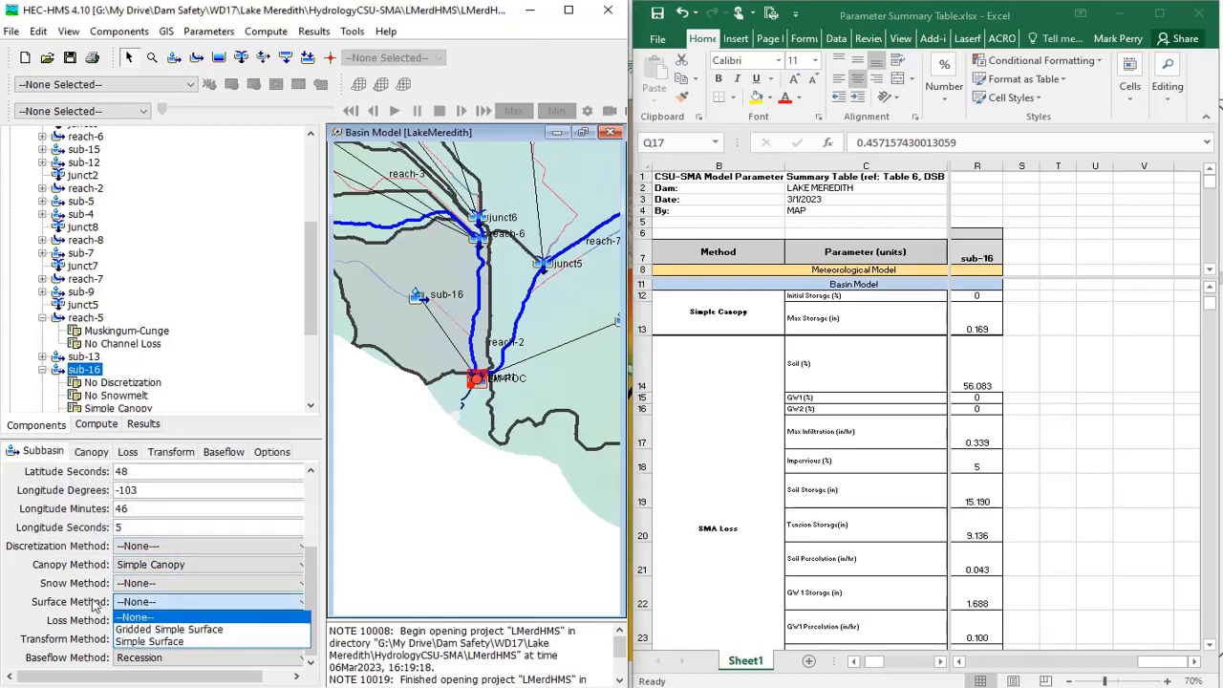
left_click(93, 605)
left_click(177, 620)
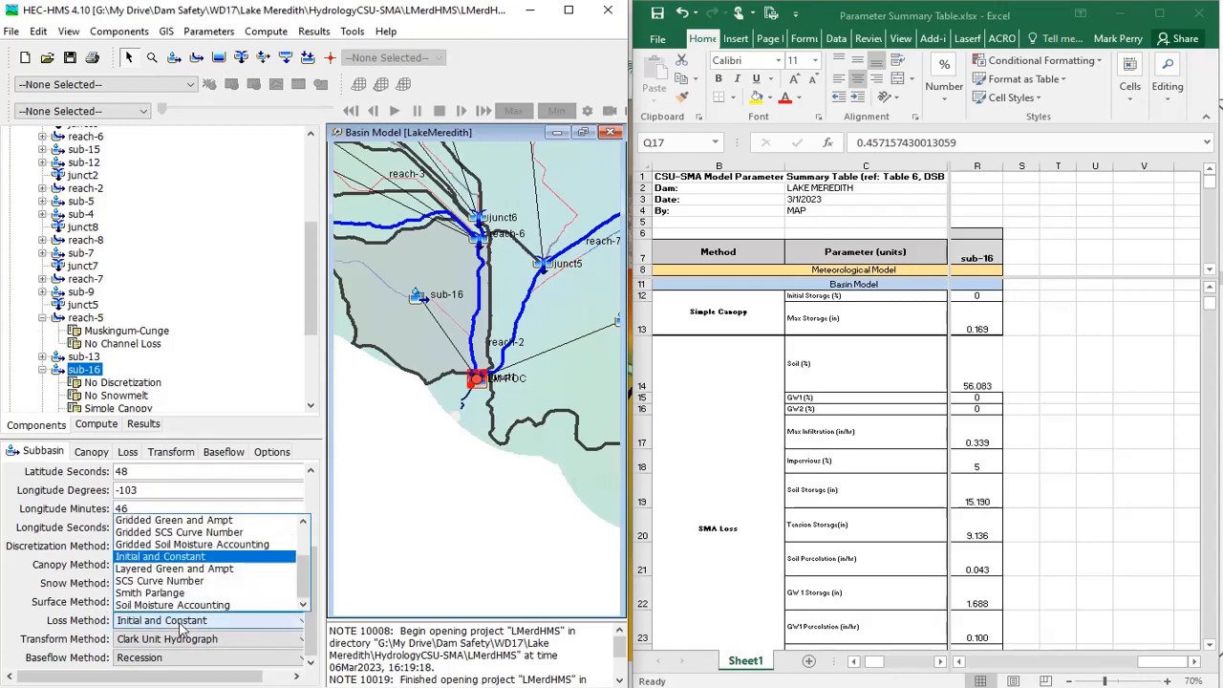
left_click(176, 612)
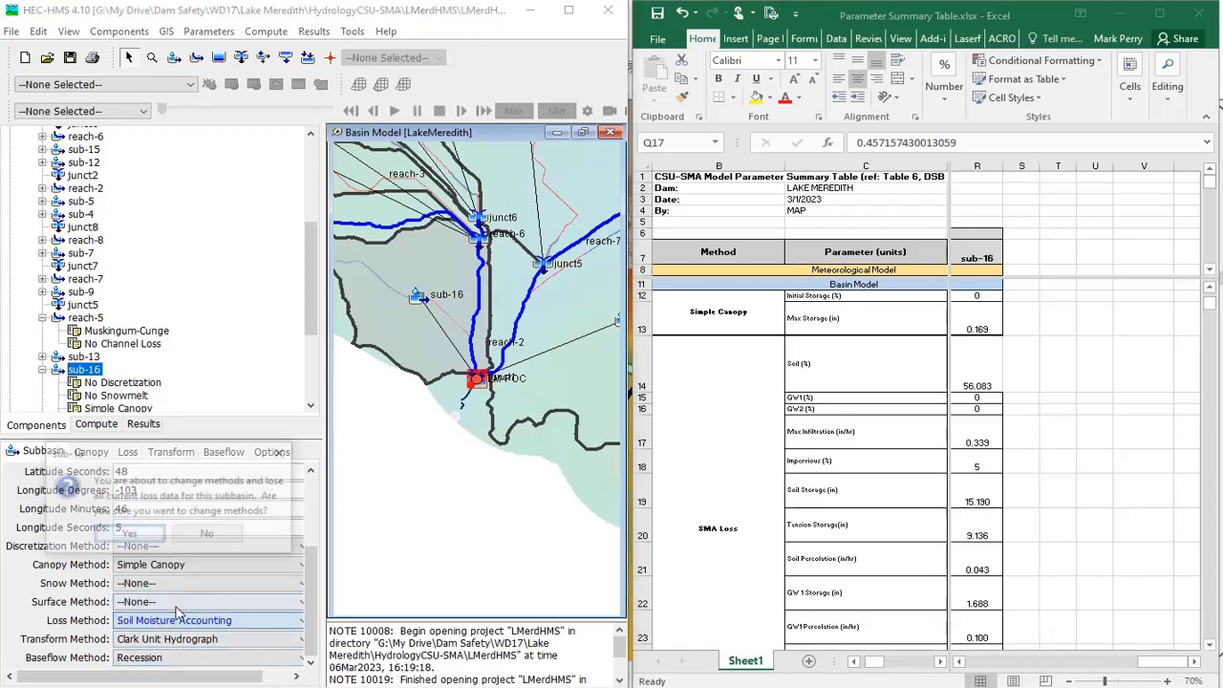
left_click(128, 534)
left_click(143, 657)
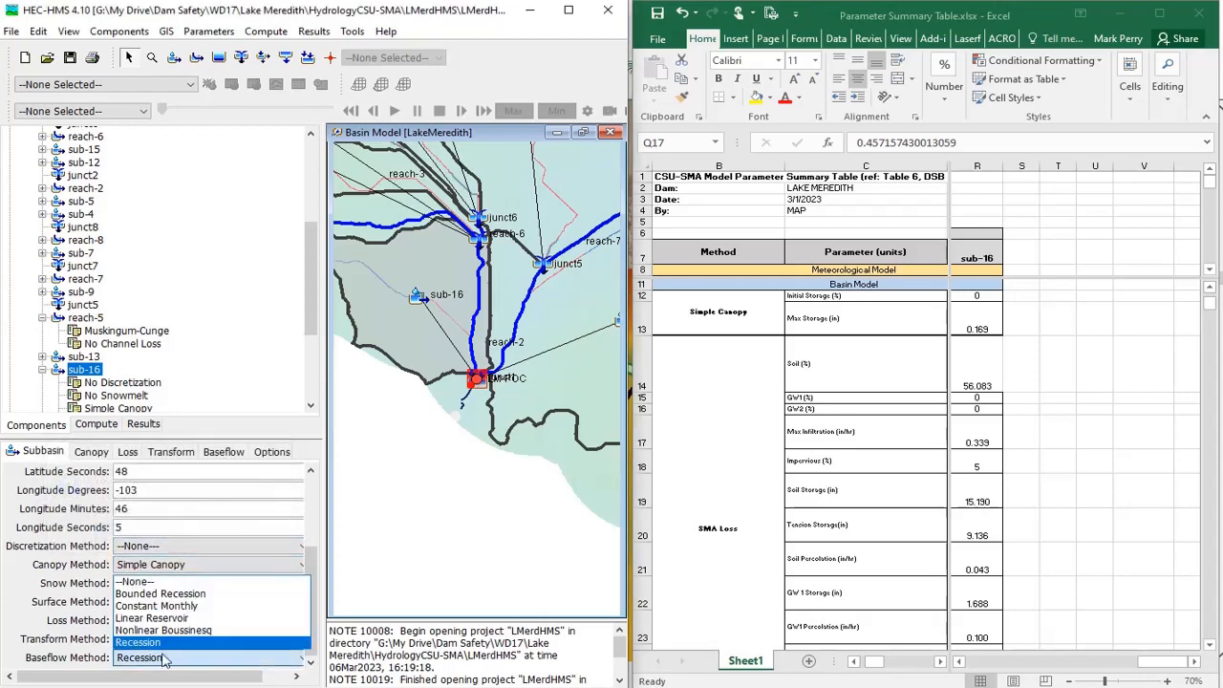
left_click(163, 619)
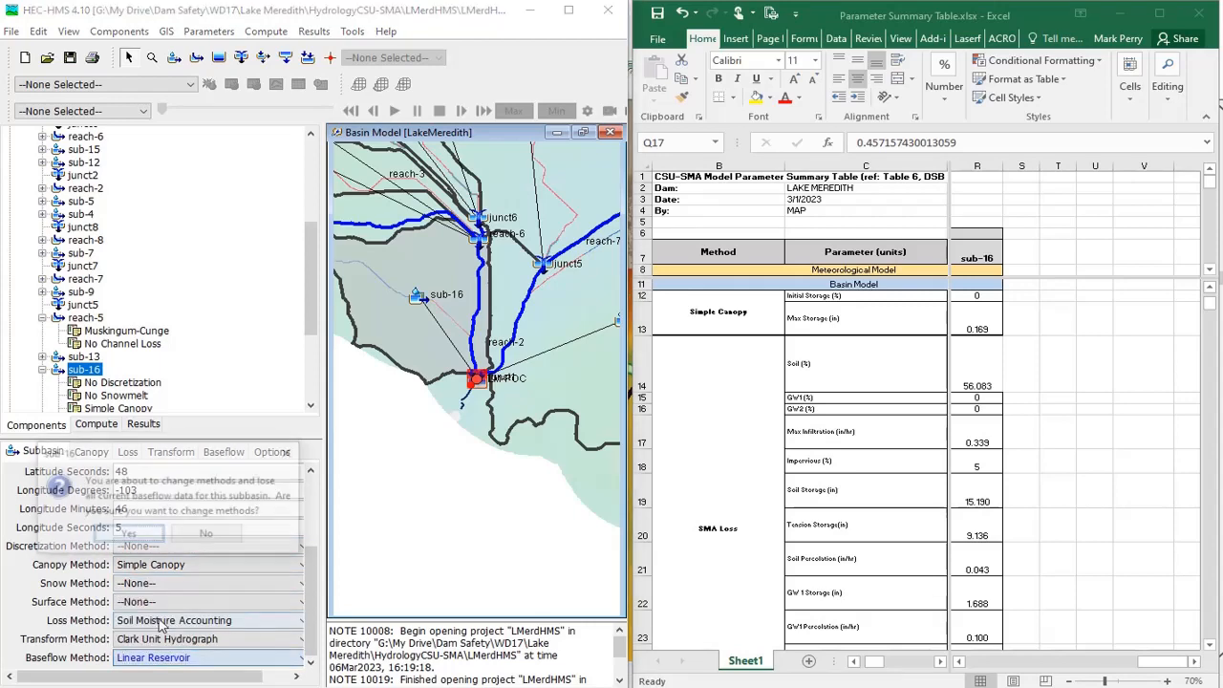
left_click(128, 534)
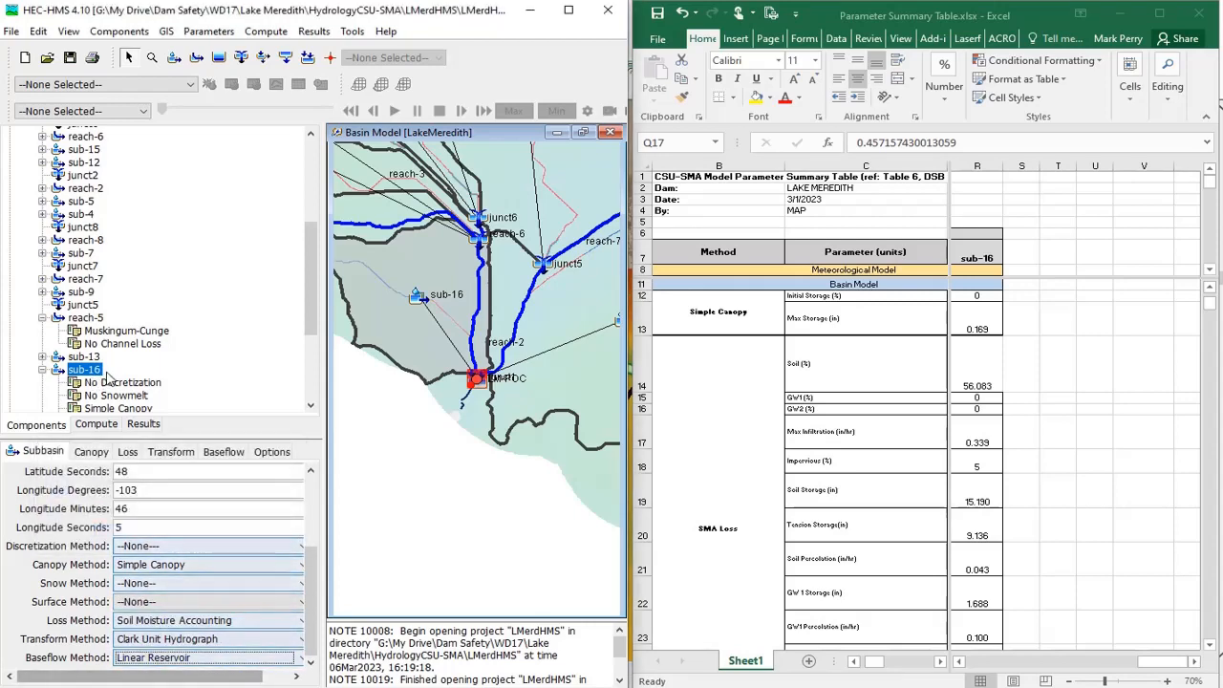
Enter sub-16's canopy parameters: initial storage 0 %, max storage .169 in, and uptake method Simple
left_click_drag(311, 331, 307, 382)
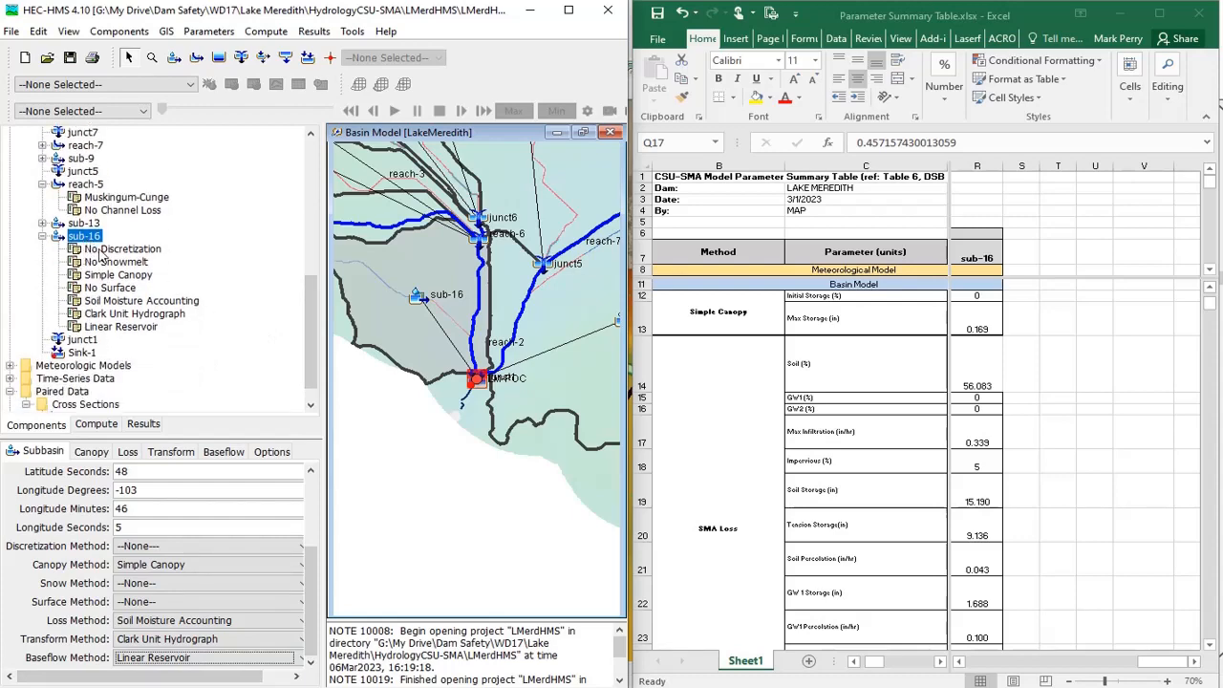
left_click(91, 452)
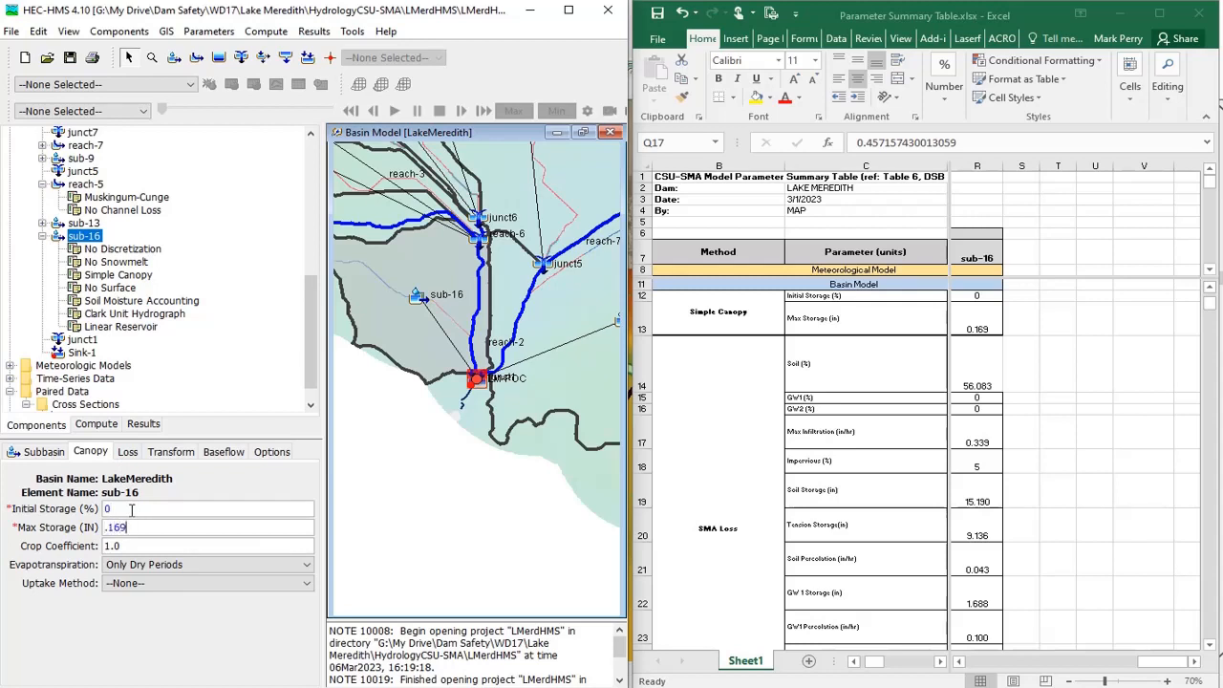
left_click(127, 583)
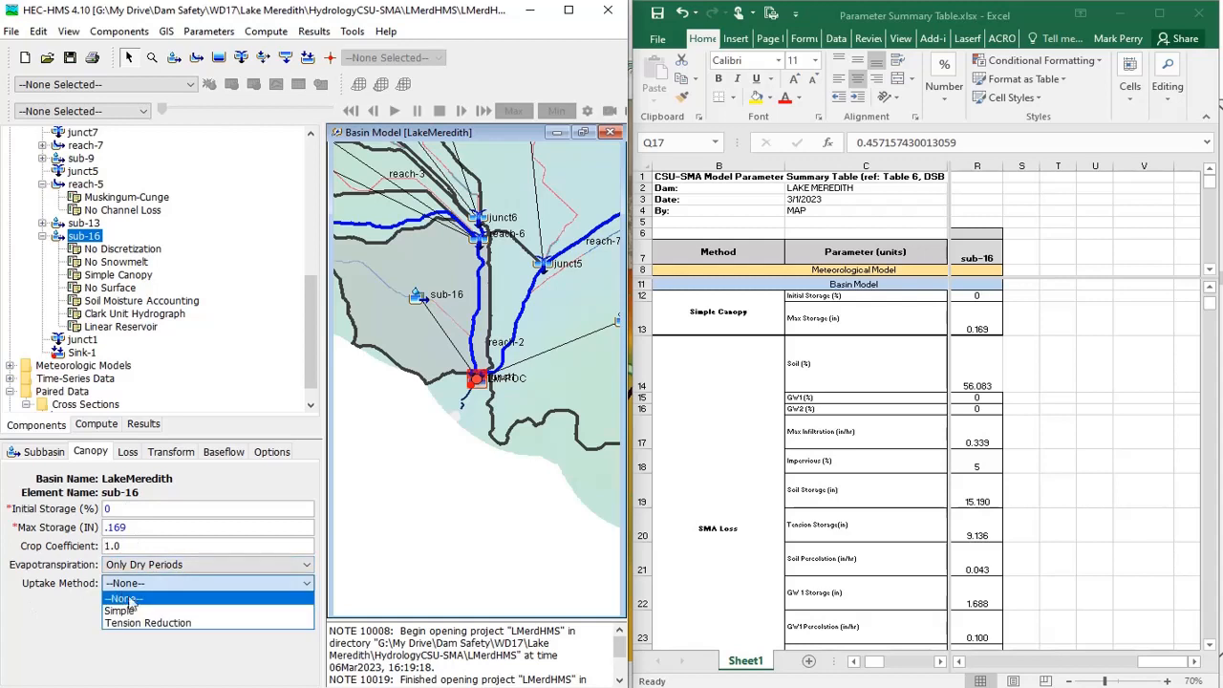
left_click(133, 610)
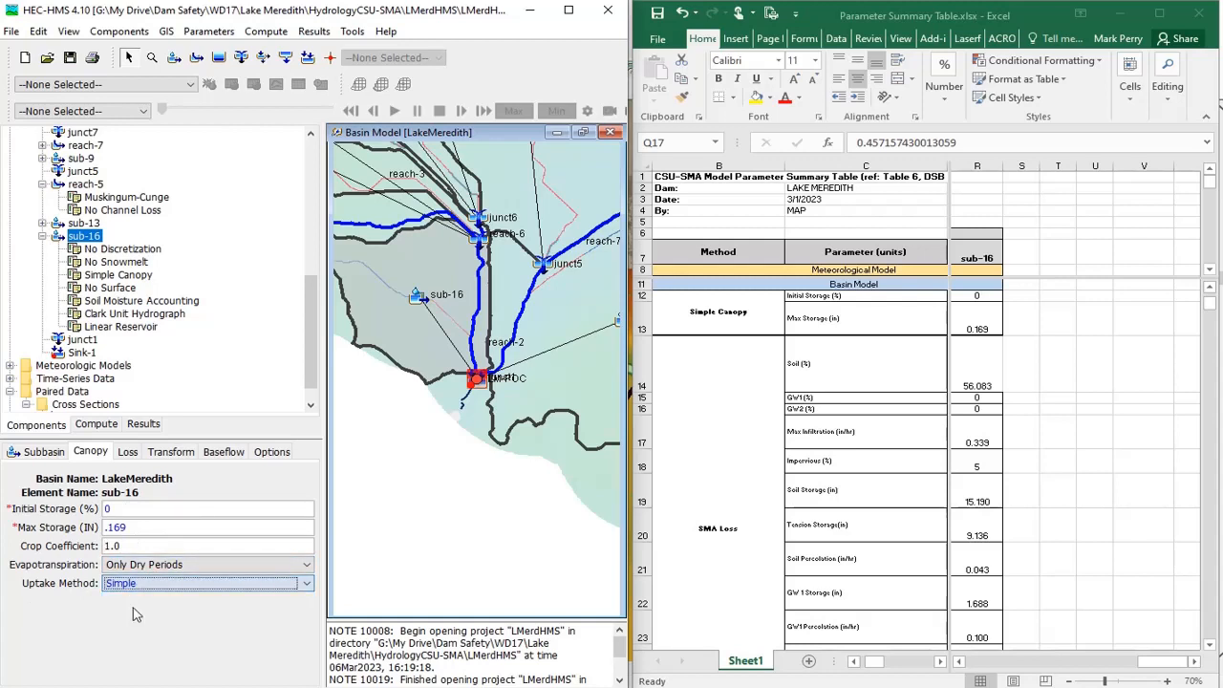
Enter sub-16's loss values: soil 56.083, groundwater 1/2 0, max infiltration .339, impervious 5.0, soil storage 15.190, tension storage 9.136, soil percolation 0.043, GW 1 storage 1.688
left_click(132, 454)
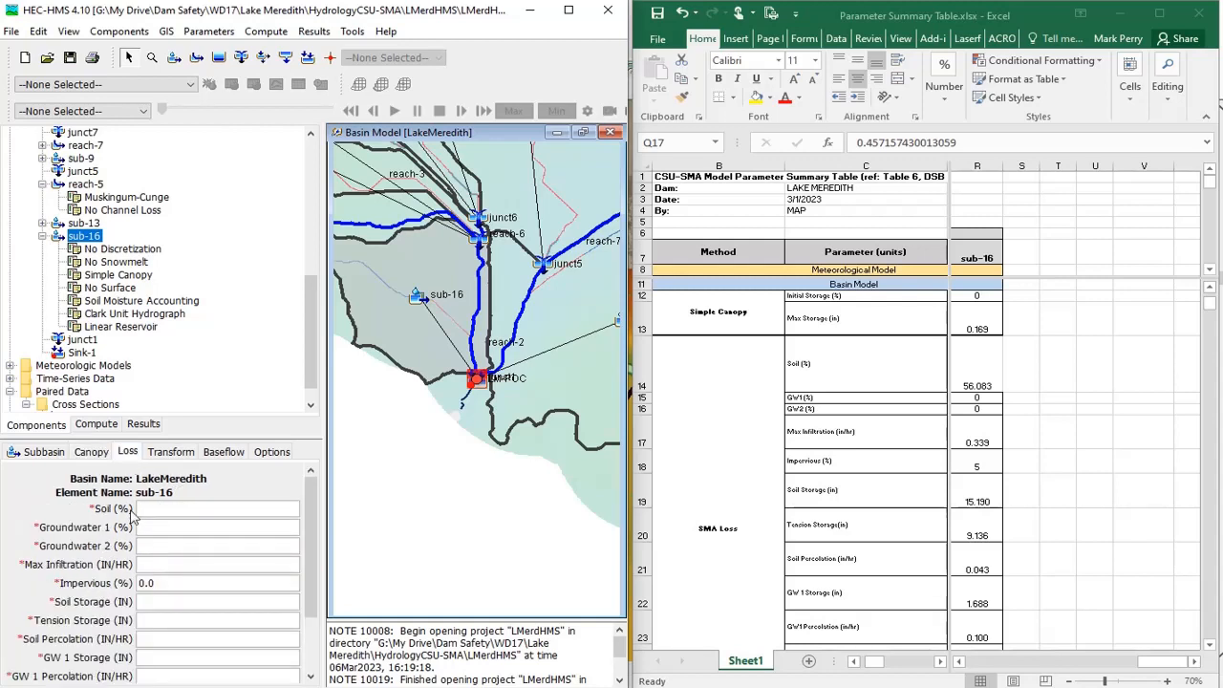
left_click(970, 386)
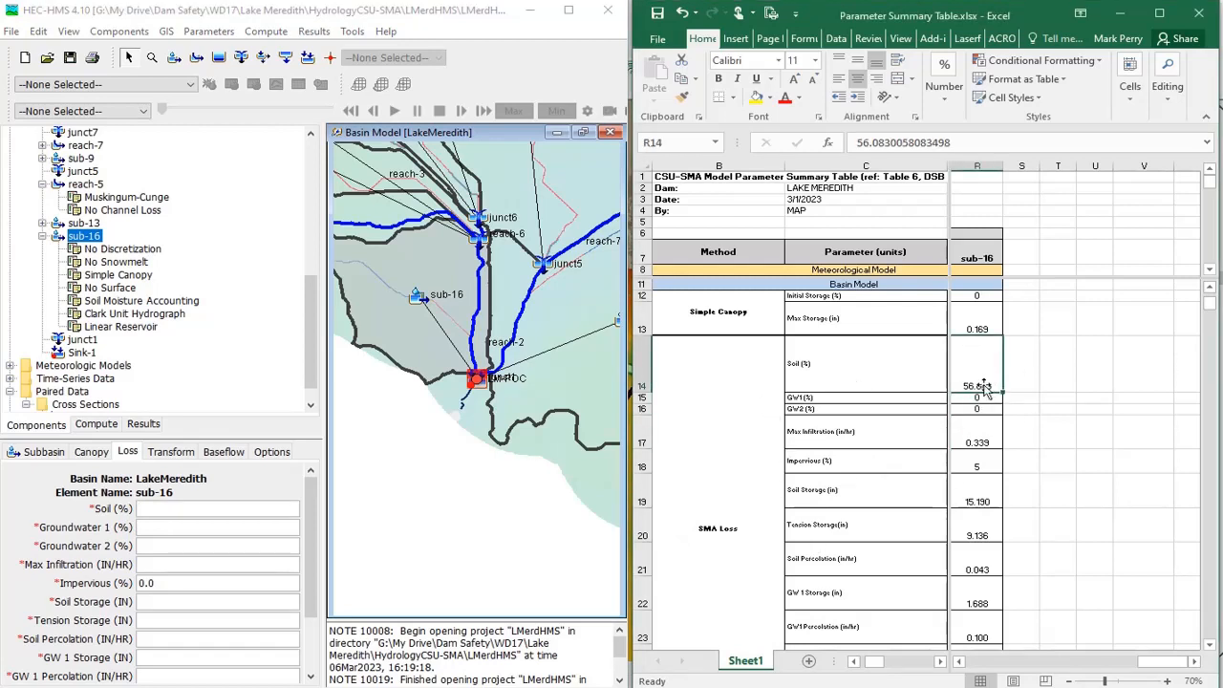
left_click(178, 507)
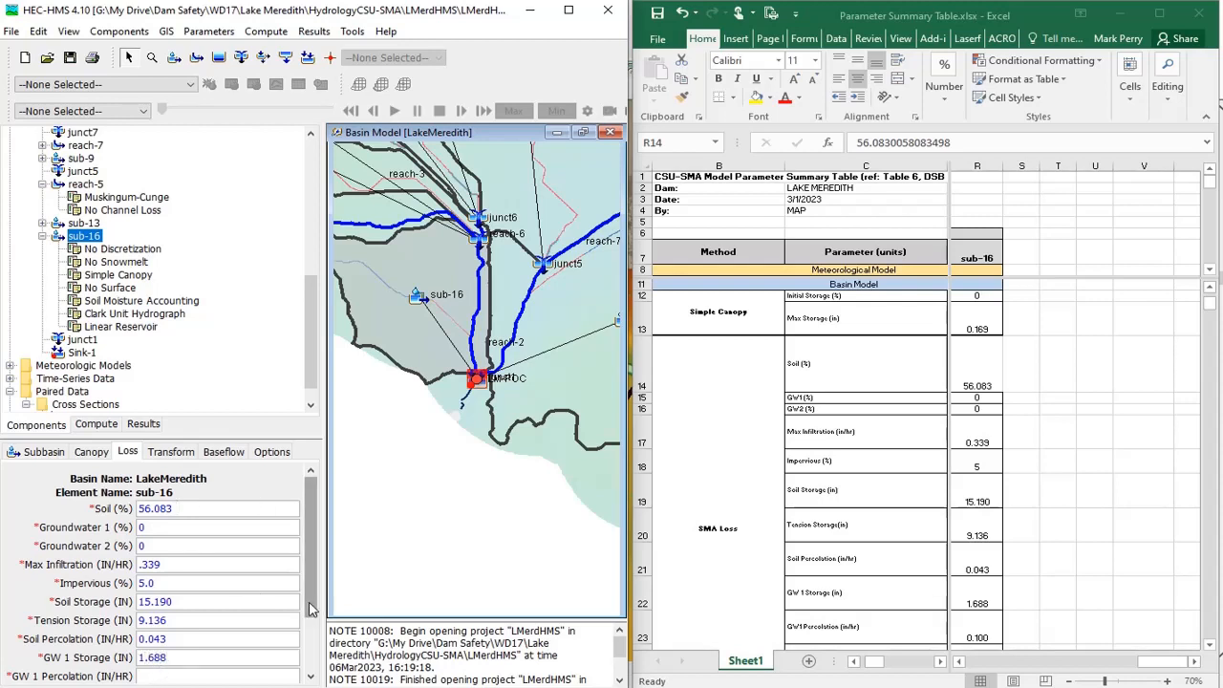
Complete sub-16's loss parameters from the table: GW 1 percolation .1, GW 1 coefficient 3.75, and GW 2 storage, percolation and coefficient 0
left_click_drag(310, 607, 311, 683)
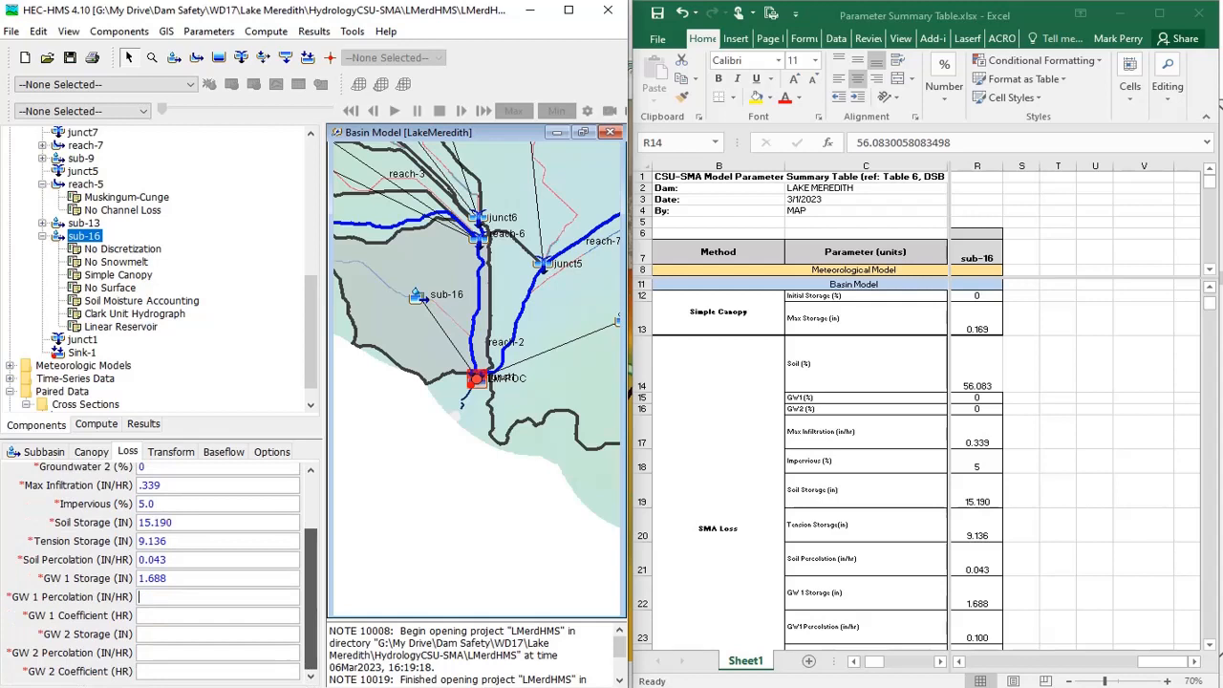
left_click(149, 597)
type(".1")
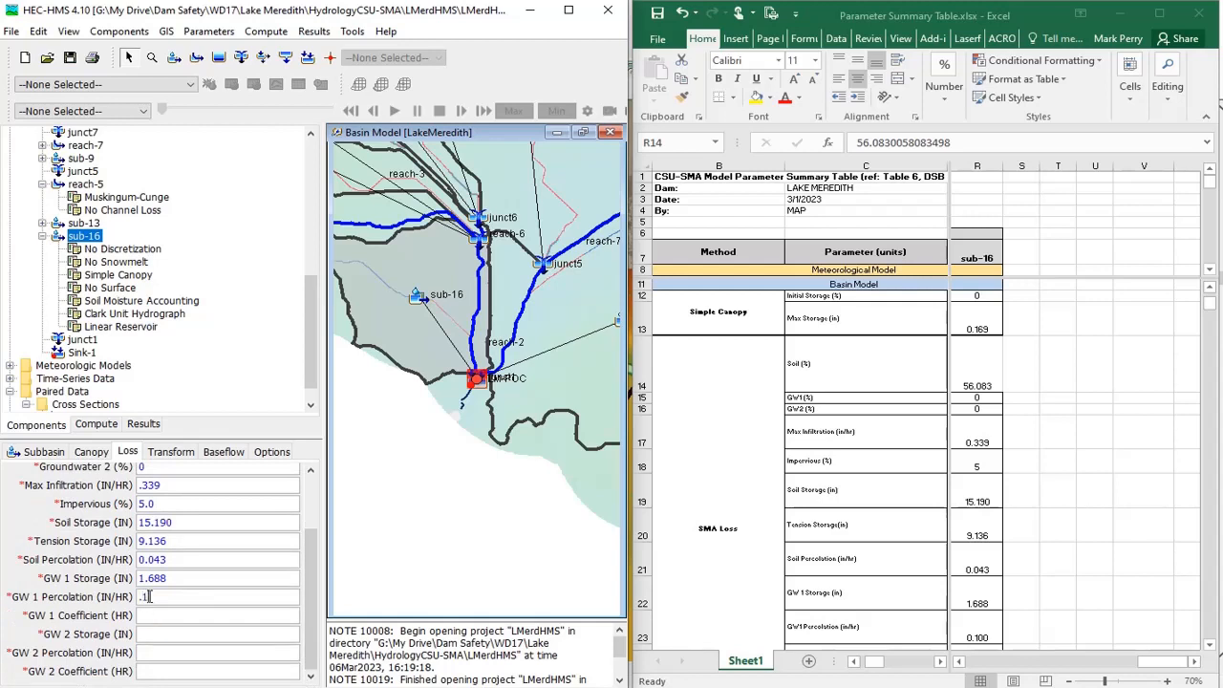
left_click(1212, 650)
left_click(1212, 650)
left_click(1212, 650)
left_click(1212, 650)
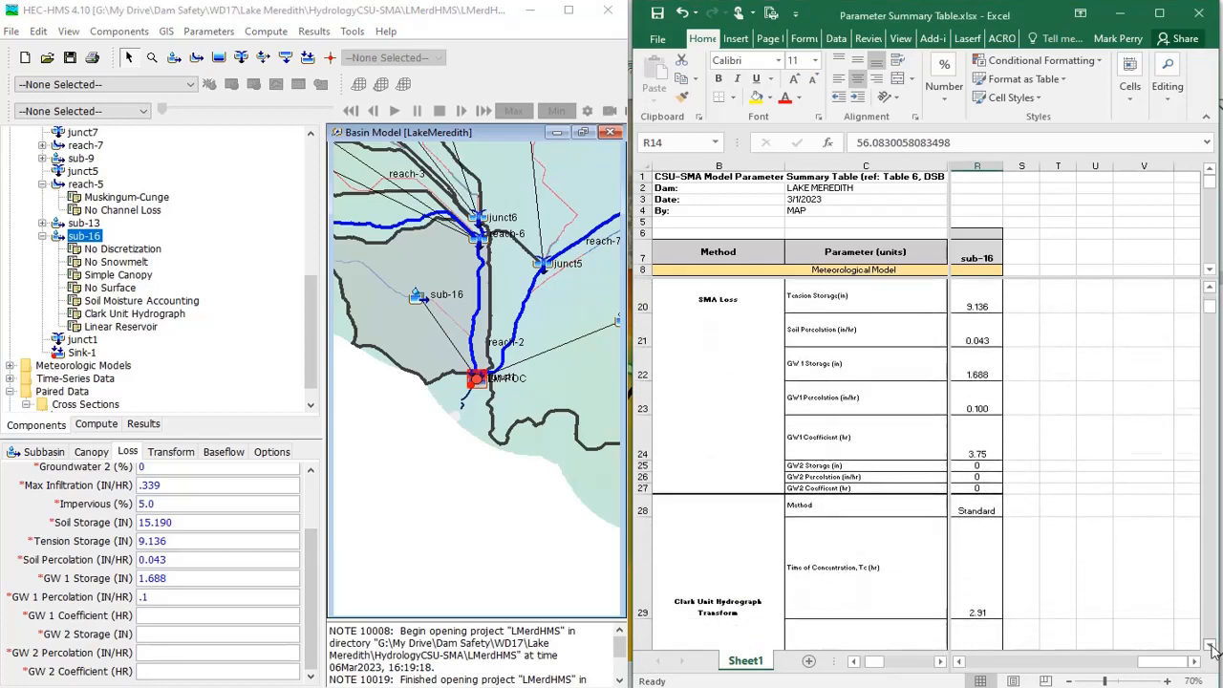
left_click(1211, 650)
left_click(1212, 650)
left_click(1212, 650)
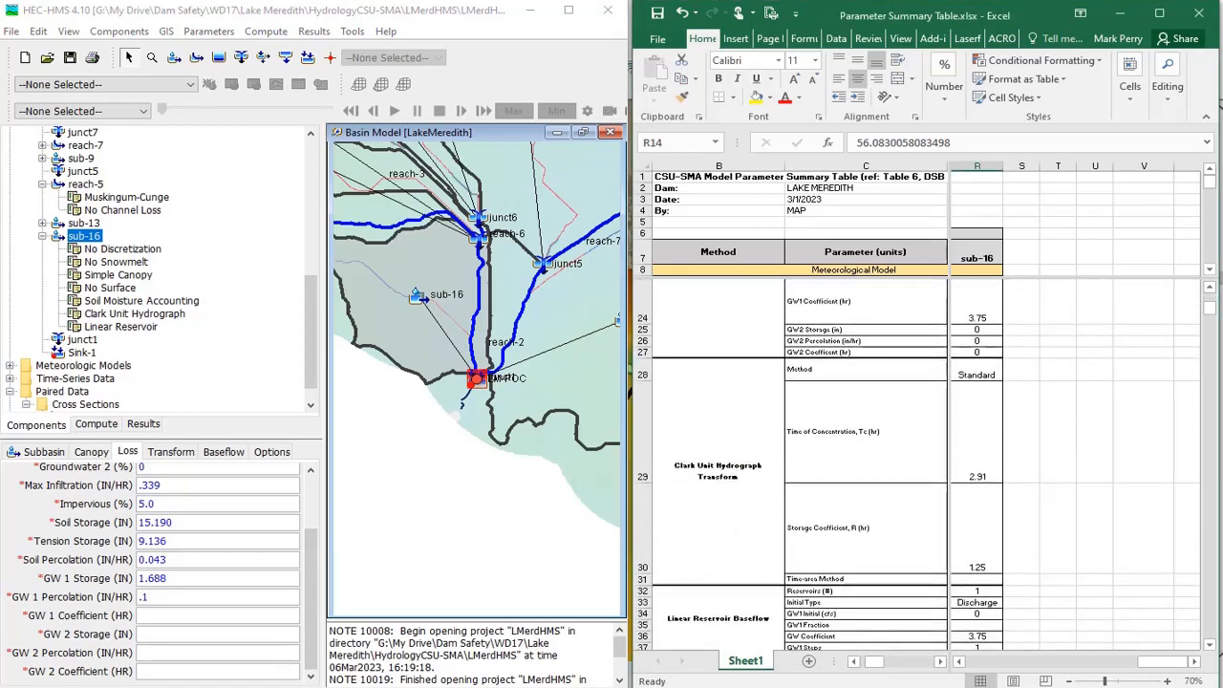
left_click(160, 622)
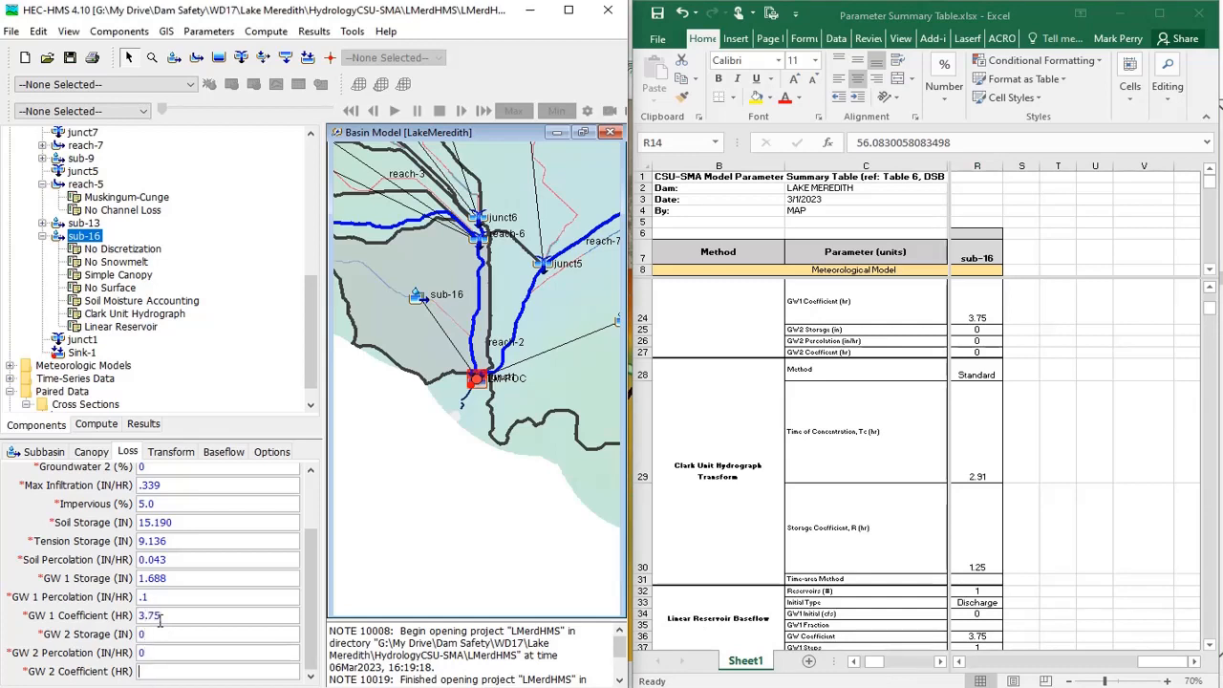
Enter sub-16's transform time of concentration 2.91 and storage coefficient 1.25, plus baseflow GW 1 initial 0 and GW 1 coefficient 3.75
left_click(173, 451)
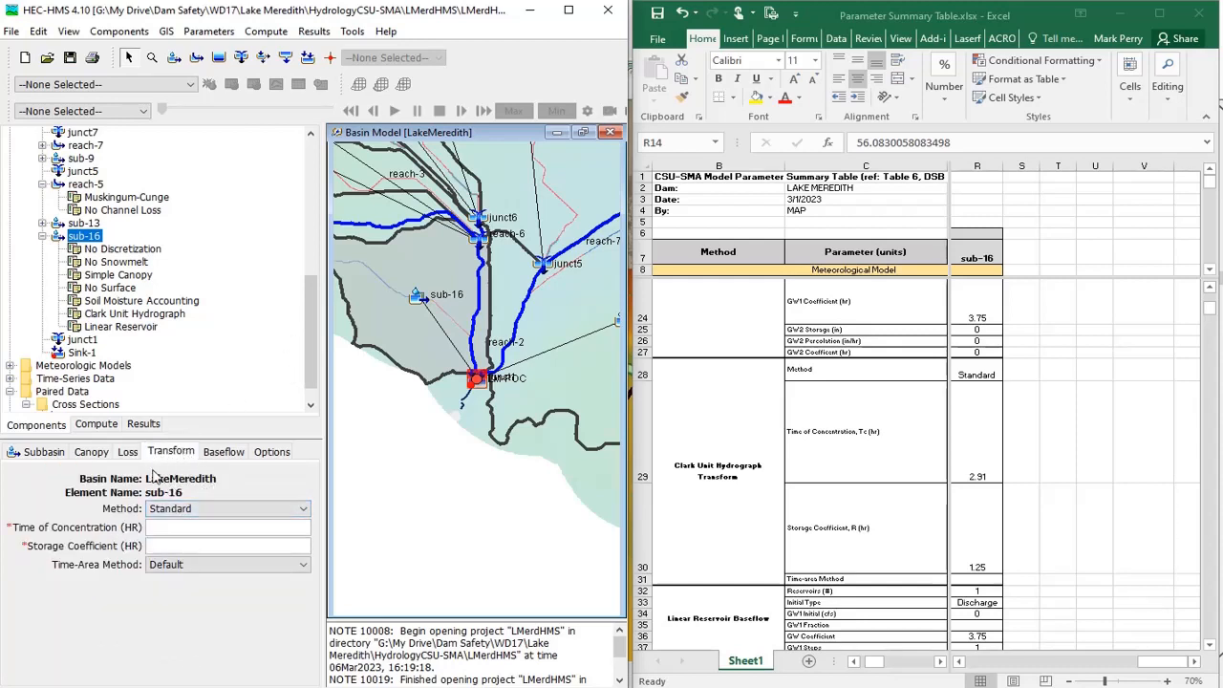
left_click(178, 532)
left_click(226, 453)
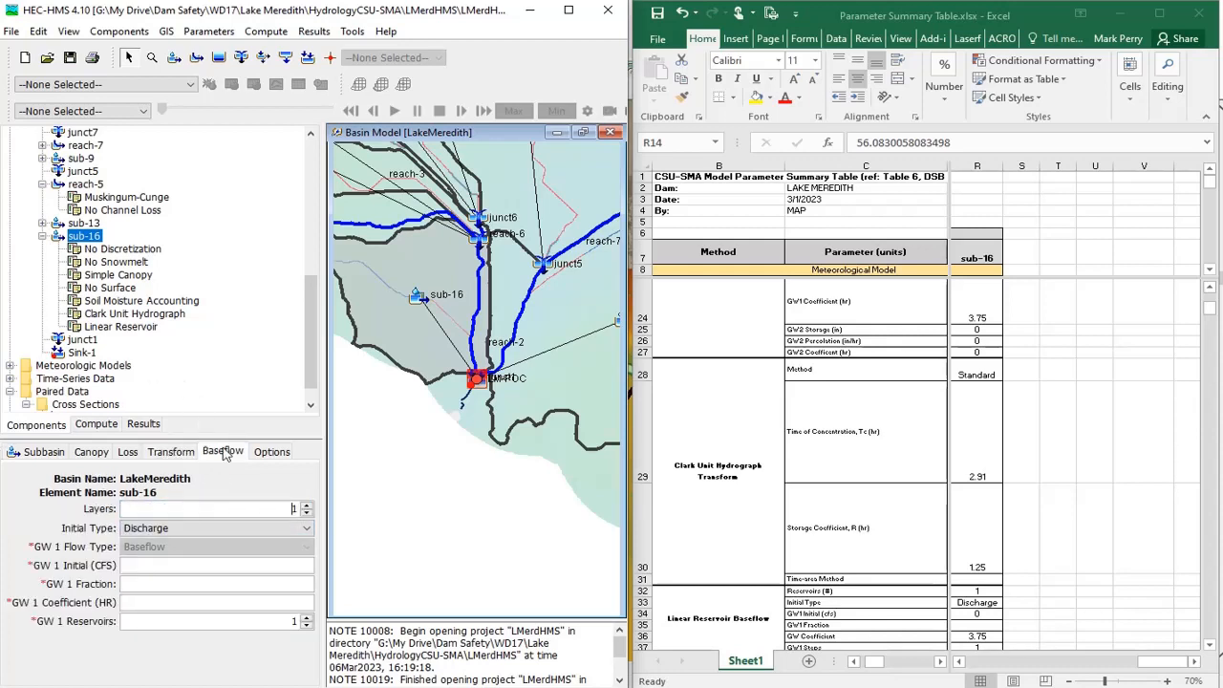
left_click(188, 568)
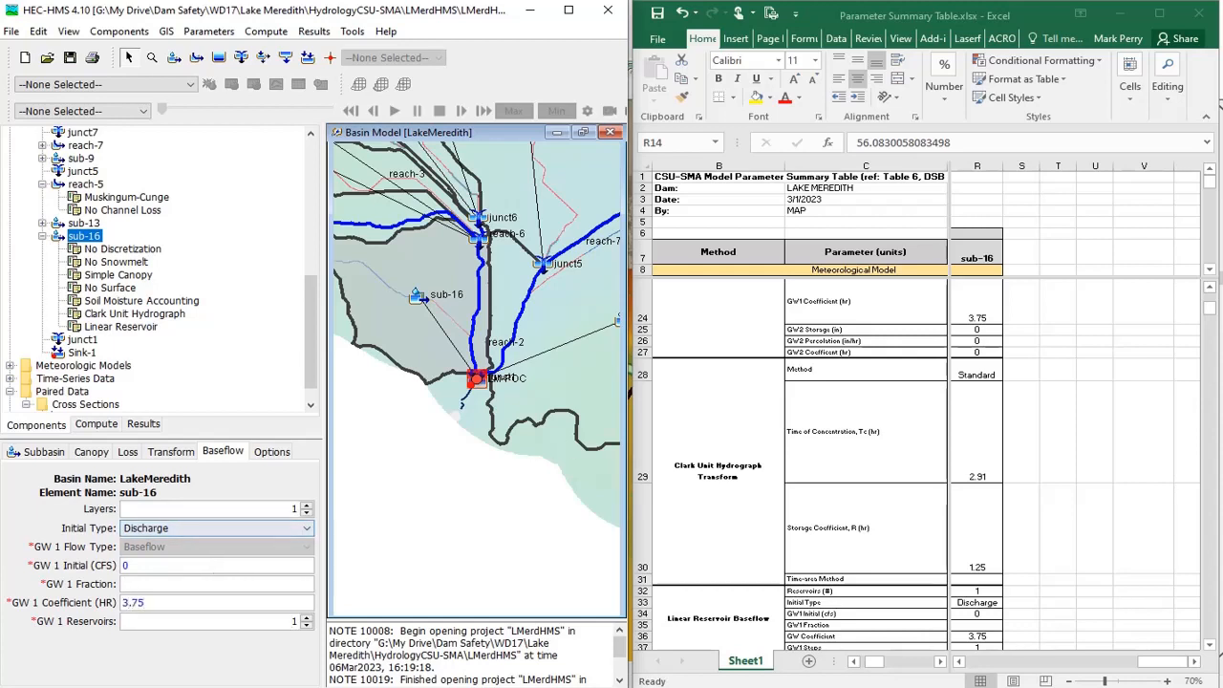
left_click(1209, 646)
left_click(1209, 646)
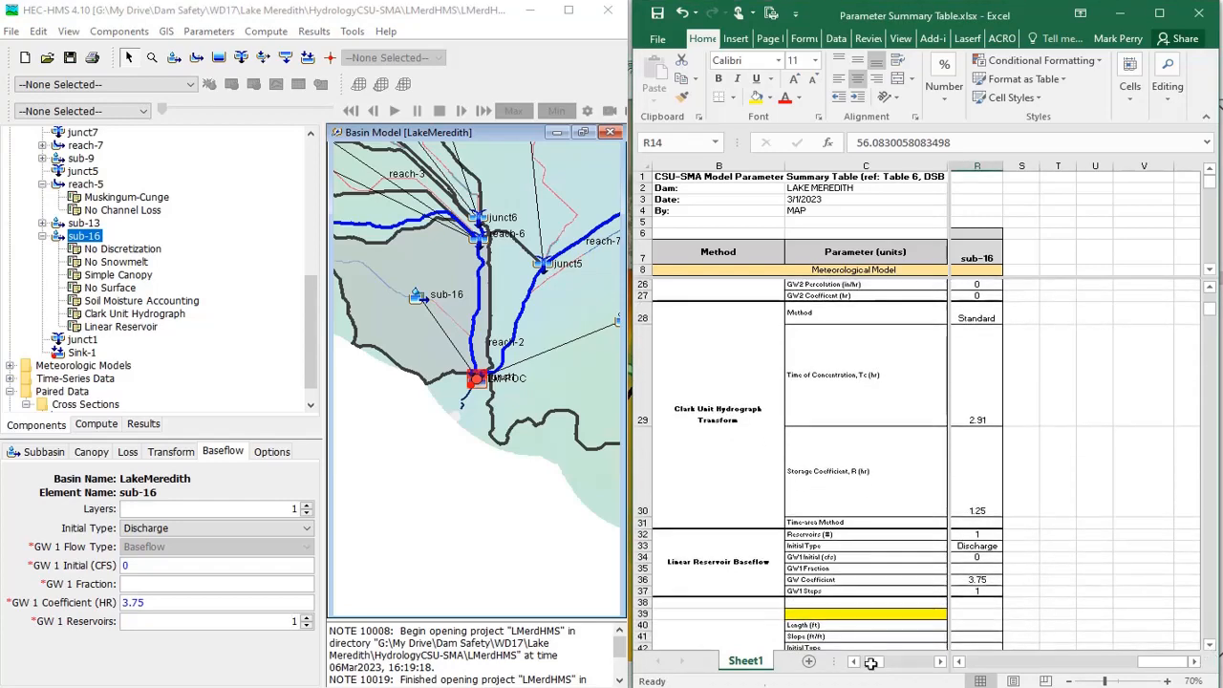
left_click(271, 453)
left_click(224, 452)
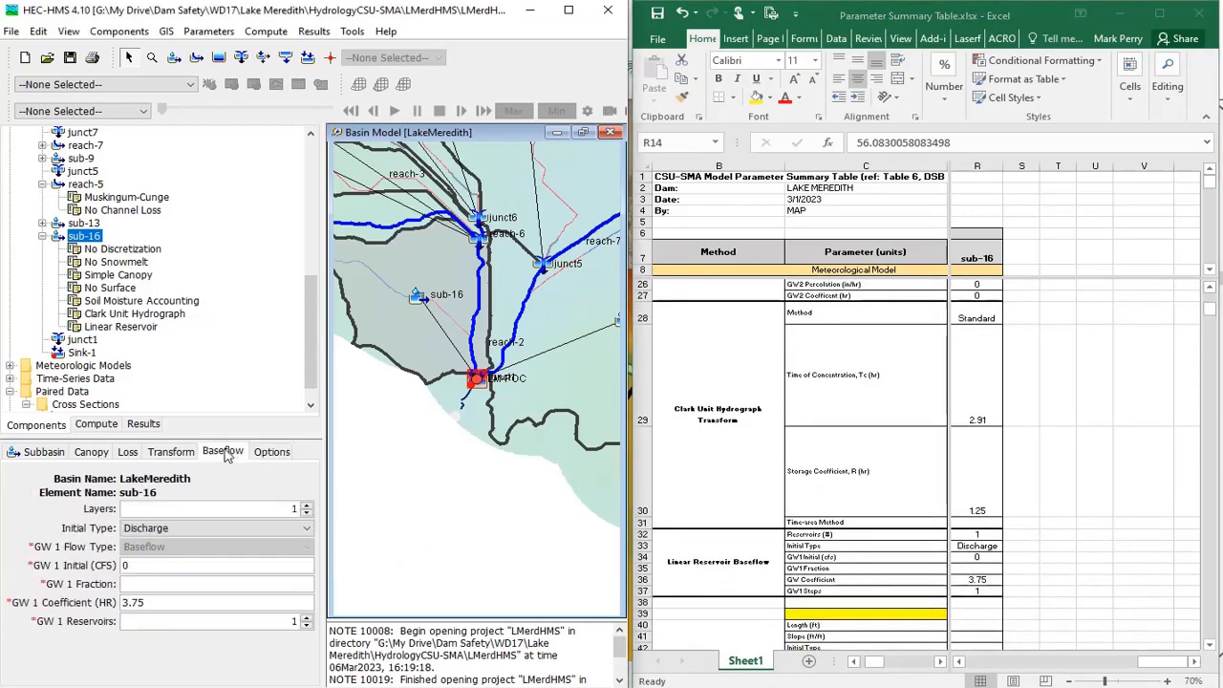
left_click(42, 236)
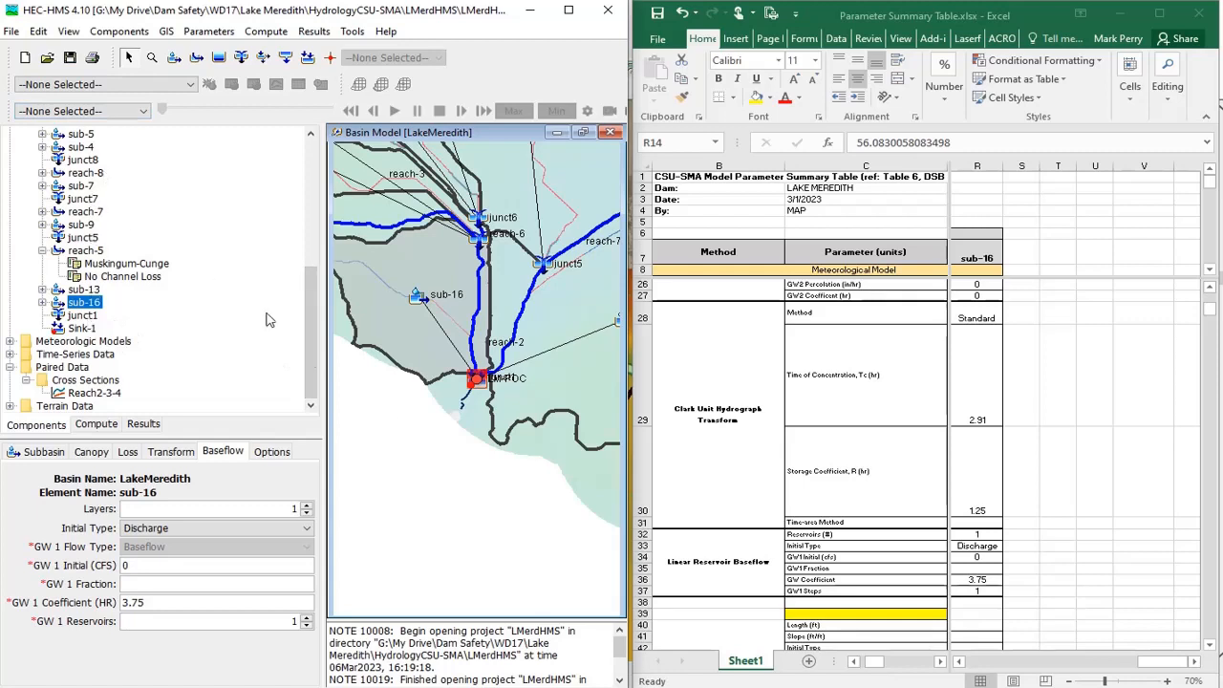
left_click(1020, 384)
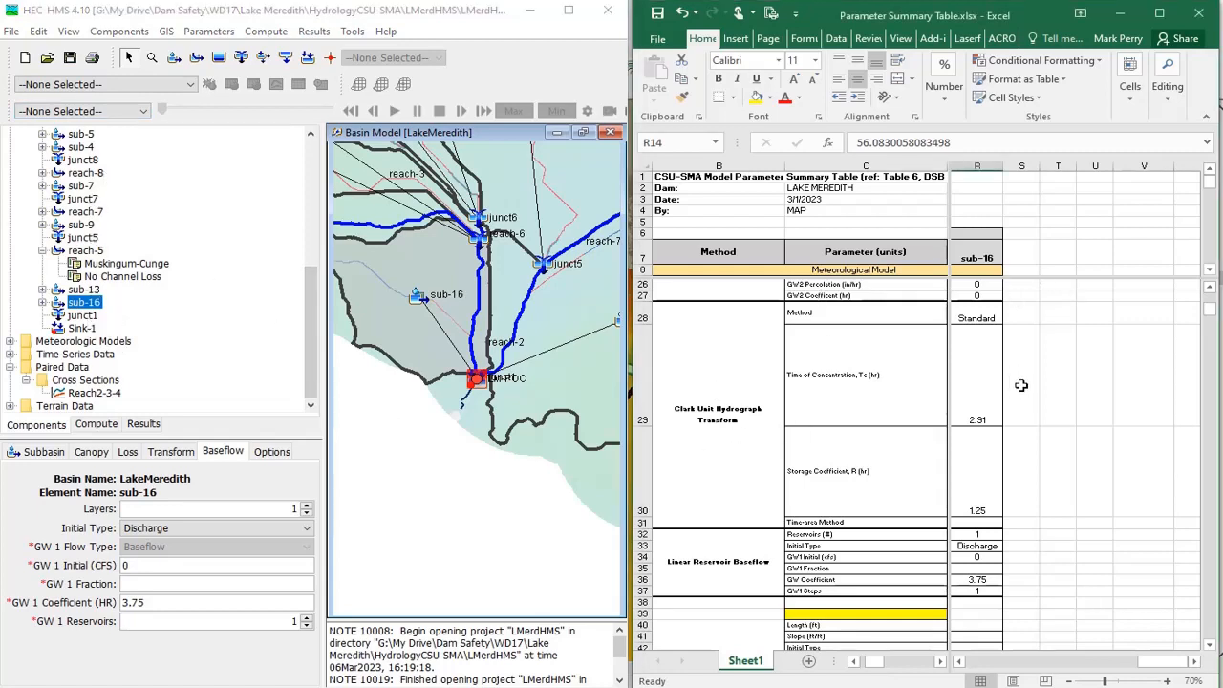
left_click(1021, 385)
left_click(1085, 391)
left_click(1010, 391)
left_click(974, 395)
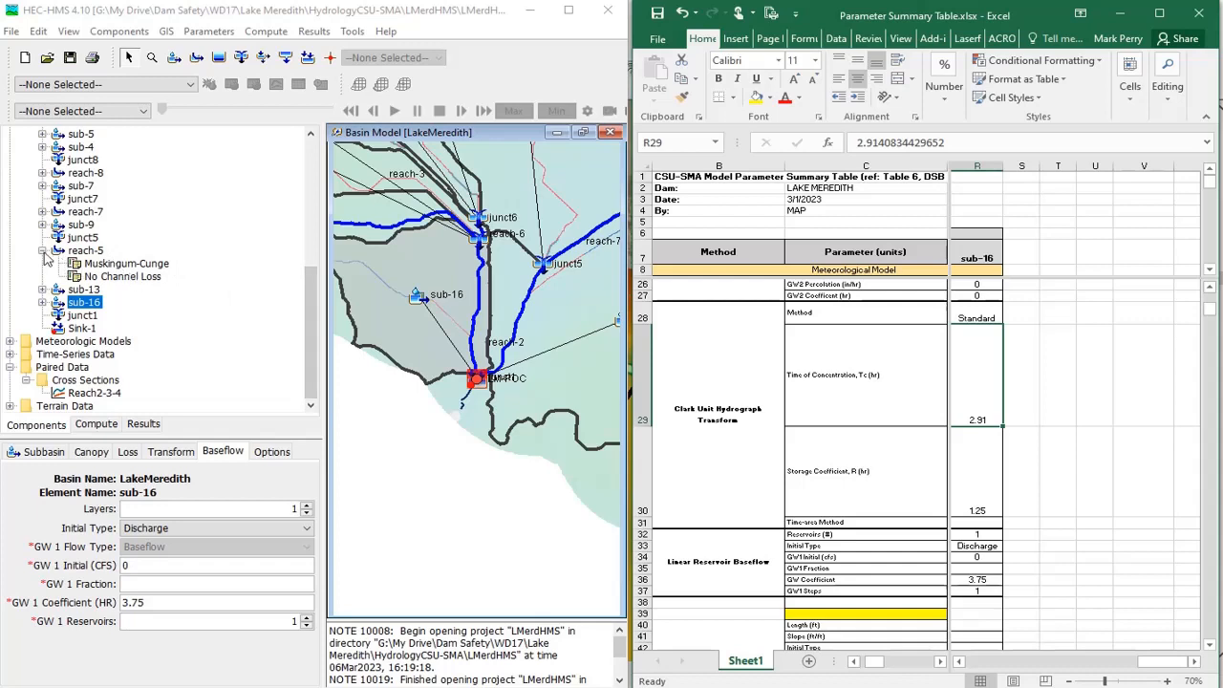
left_click_drag(312, 330, 313, 280)
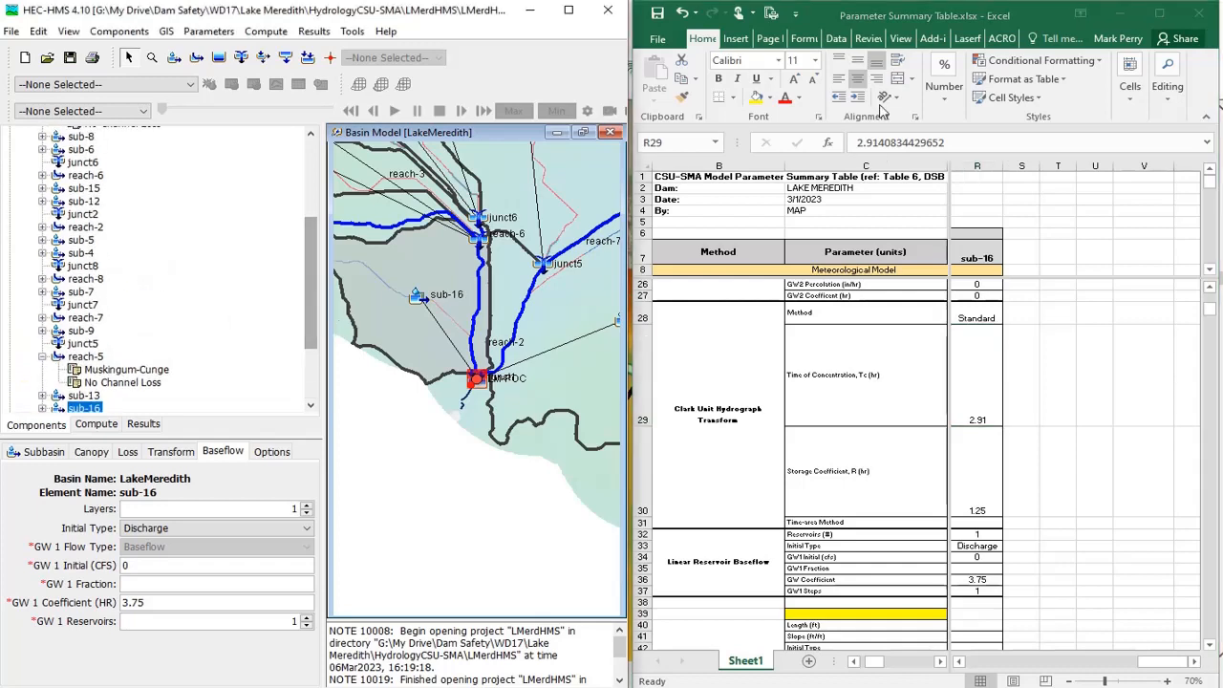
Minimize the parameter spreadsheet, maximize HEC-HMS, and expand reach-3 in the LakeMeredith basin model tree
left_click(923, 16)
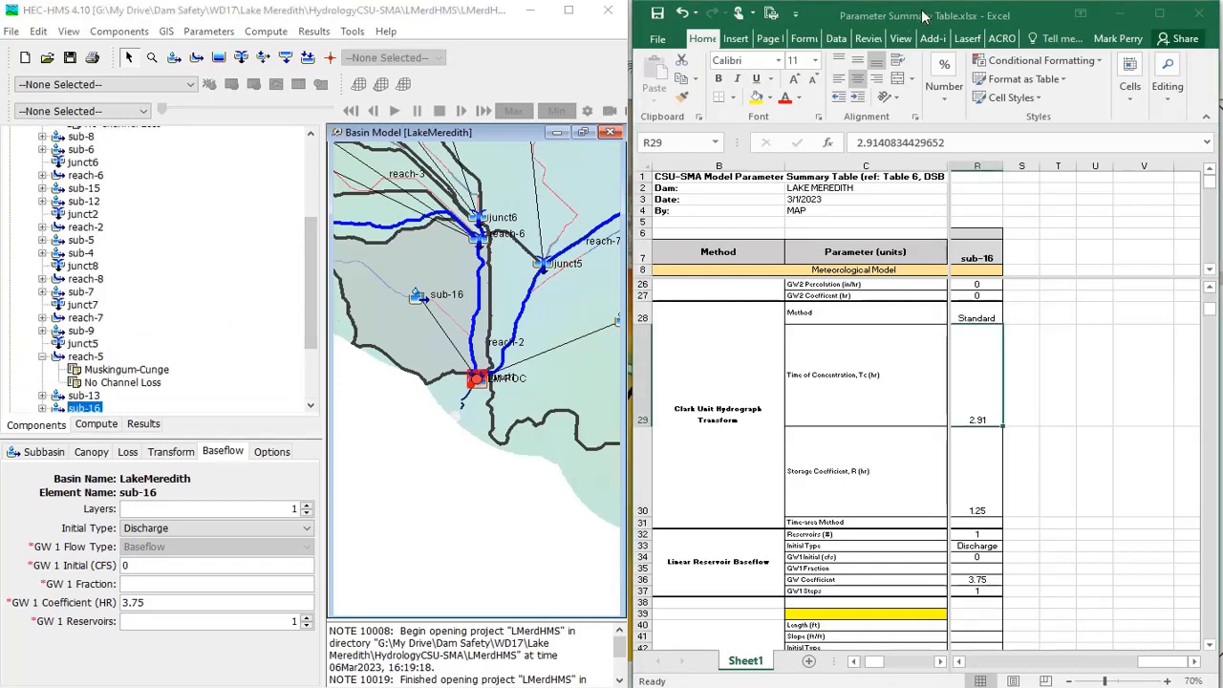
left_click(1123, 15)
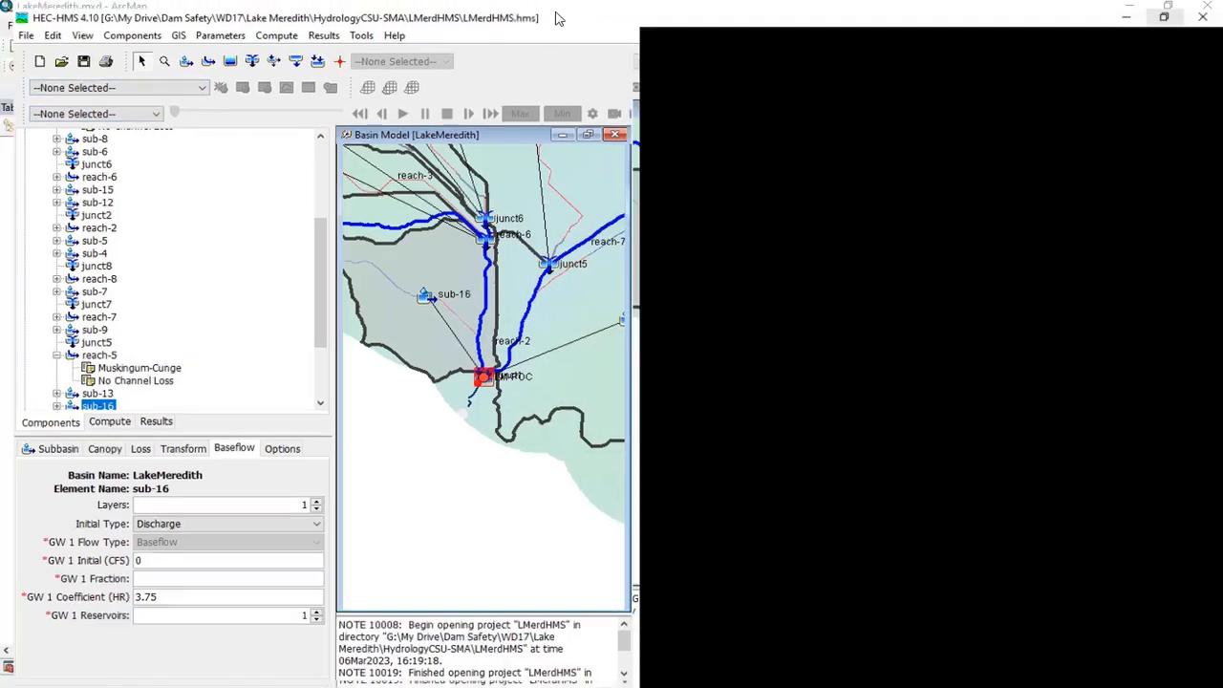
left_click_drag(308, 265, 307, 192)
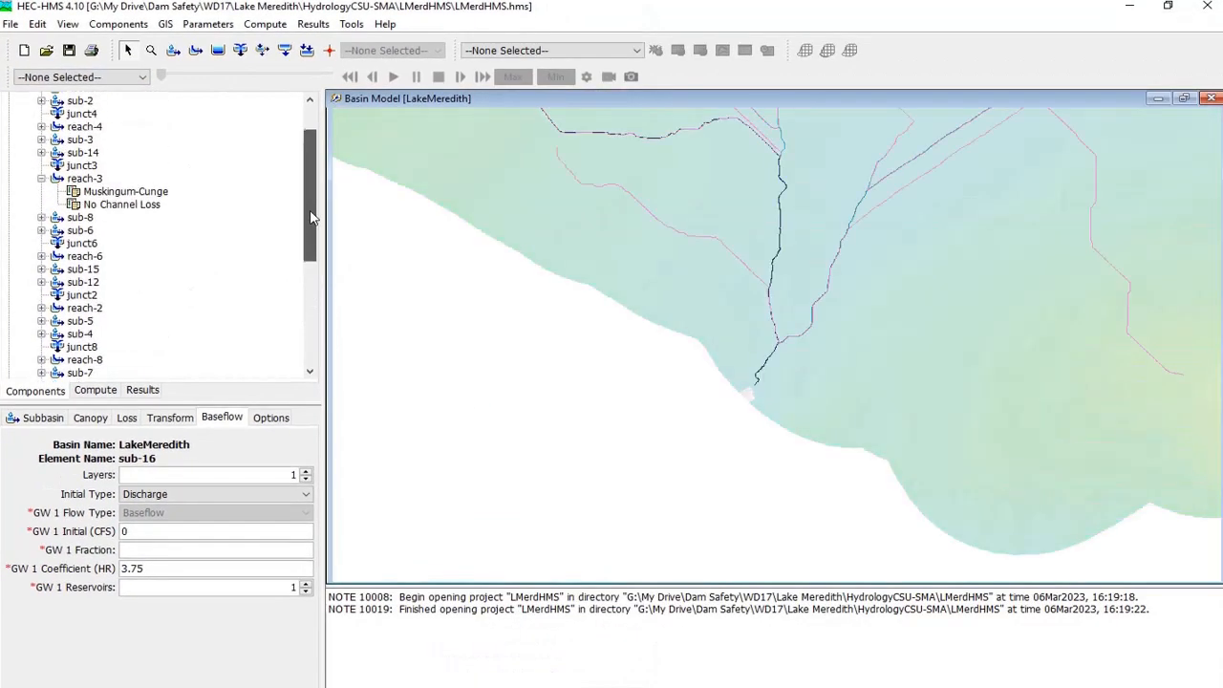
left_click(41, 230)
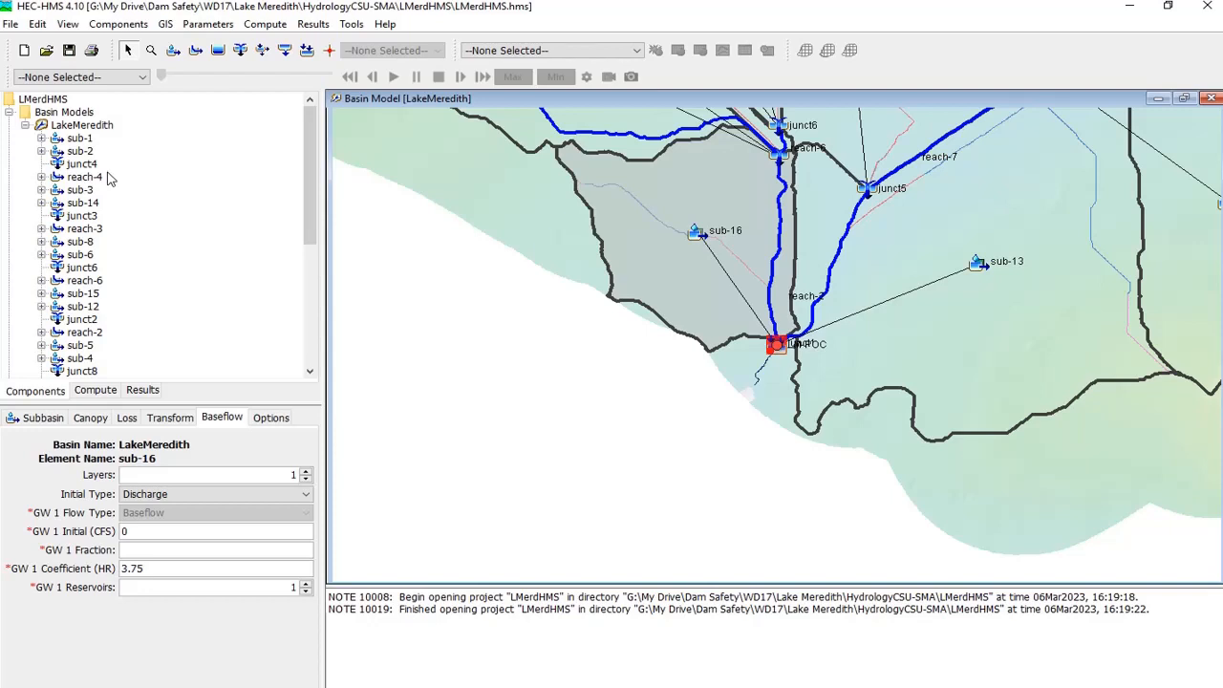
left_click(41, 228)
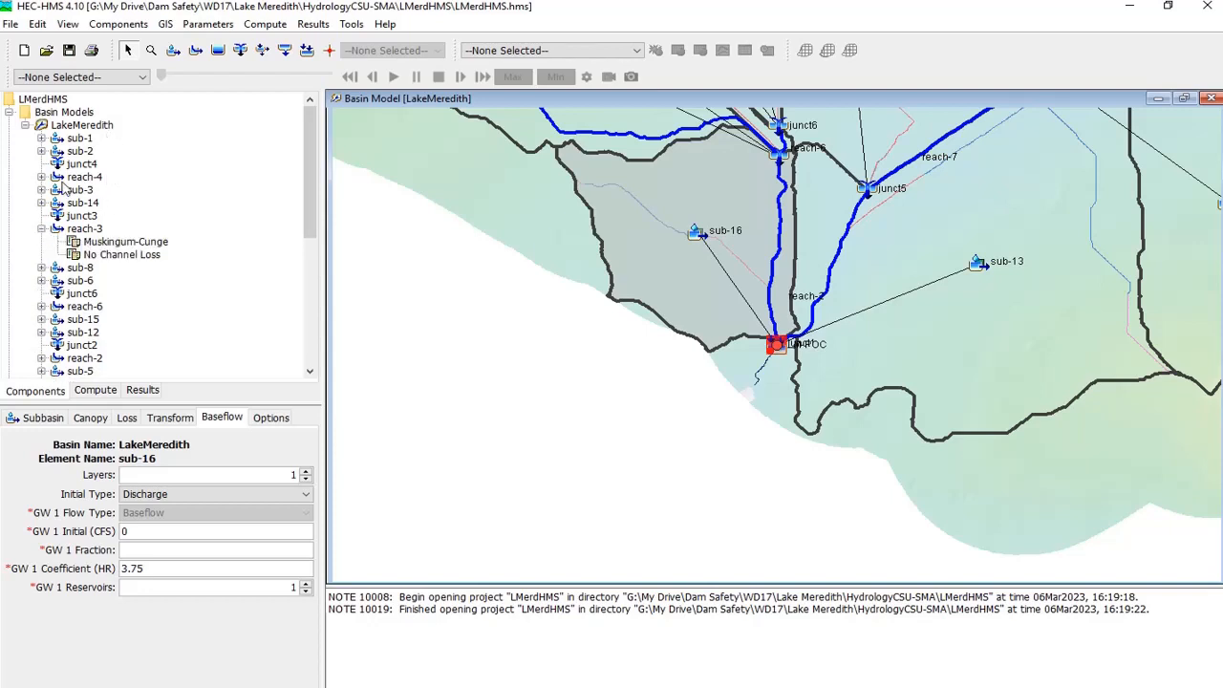
Examine the reach network on the full basin map and on the stream reaches map in the Subbasin Properties report
scroll(656, 410, "up", 3)
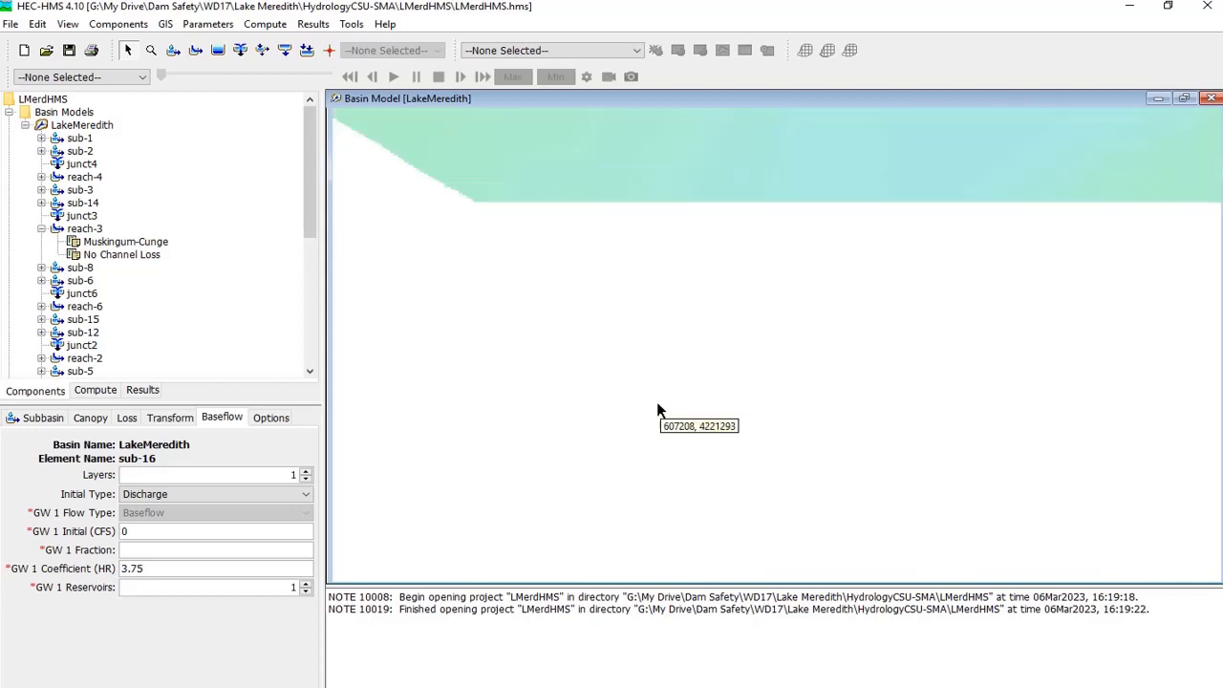
scroll(657, 406, "down", 4)
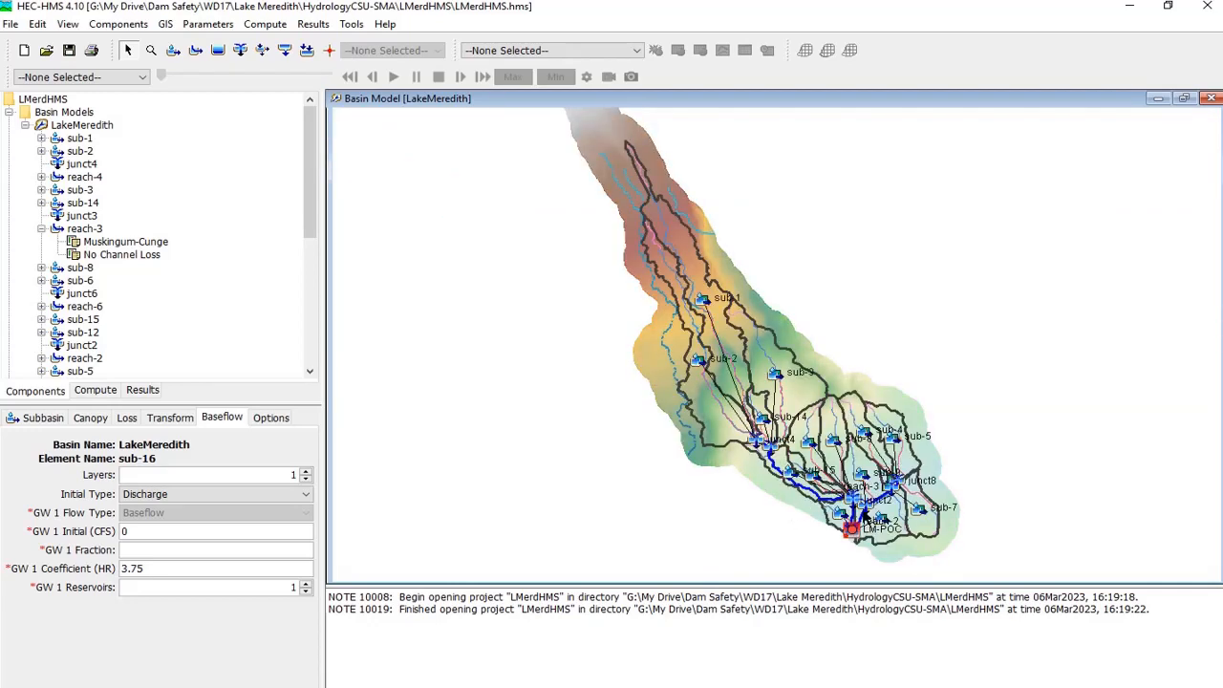
scroll(835, 519, "up", 2)
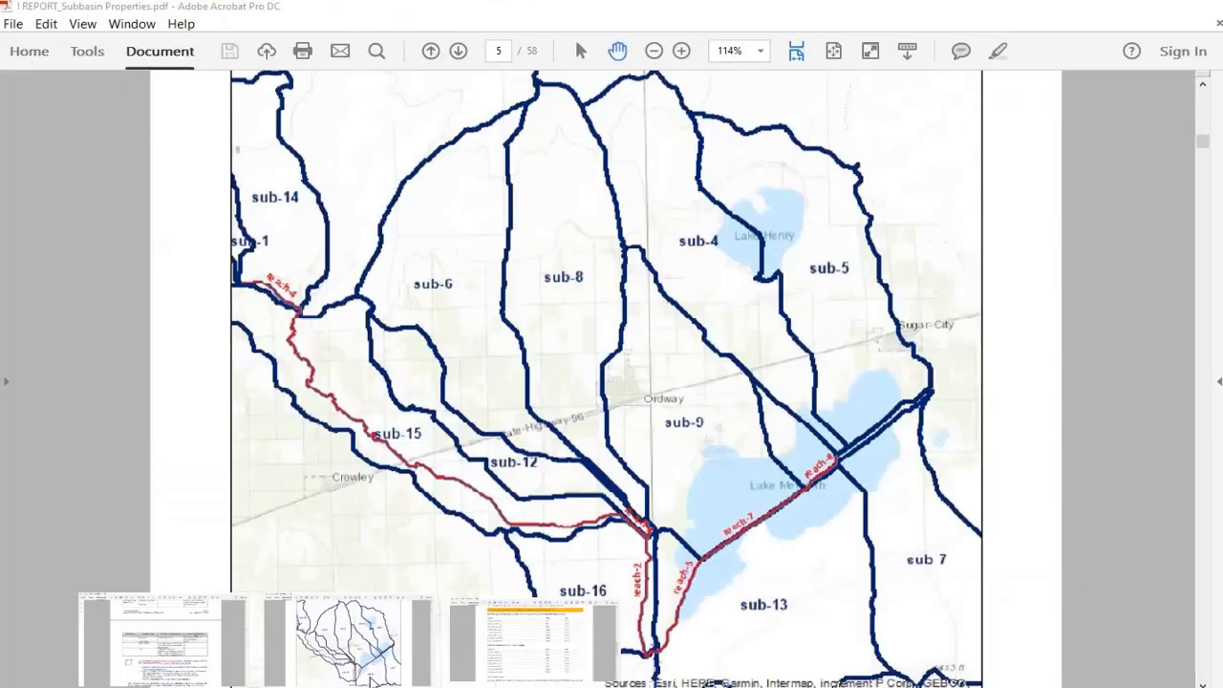
left_click(372, 680)
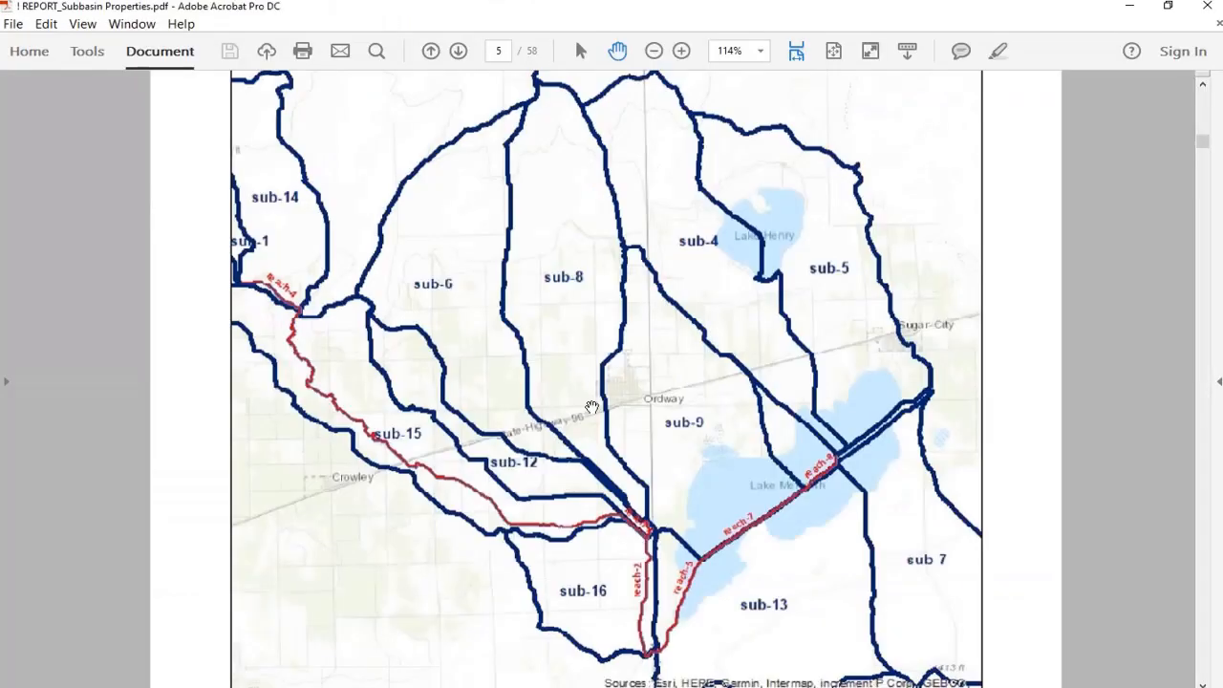
left_click(653, 52)
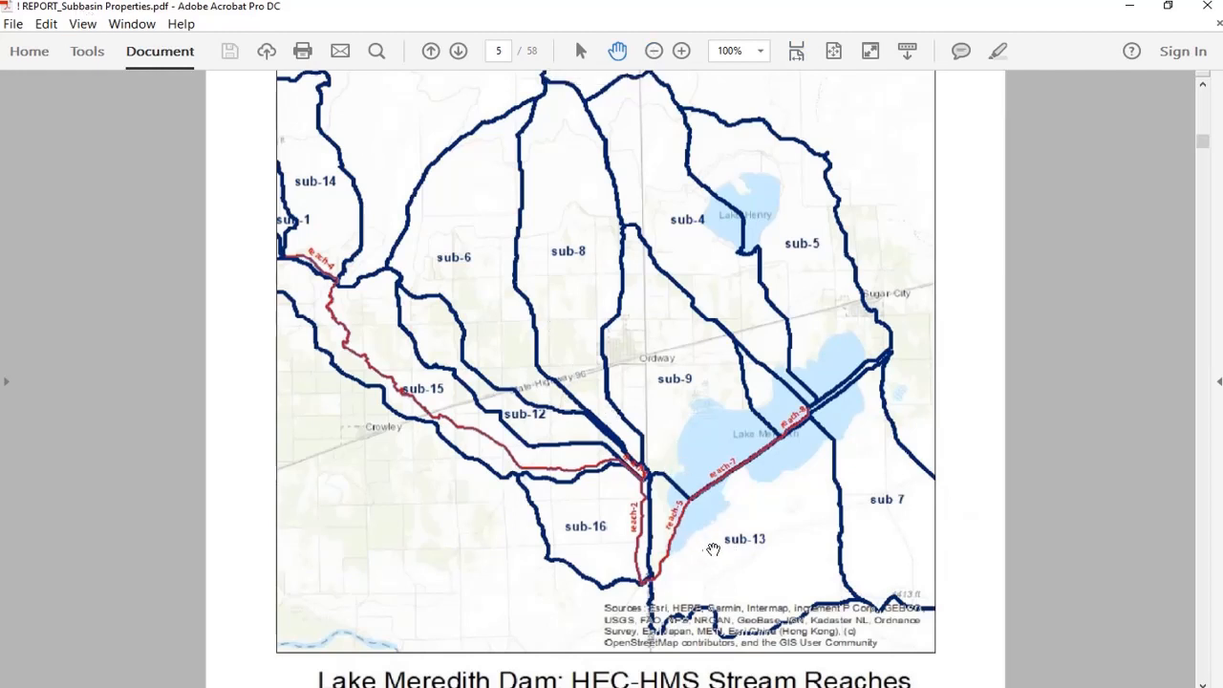
scroll(652, 585, "down", 1)
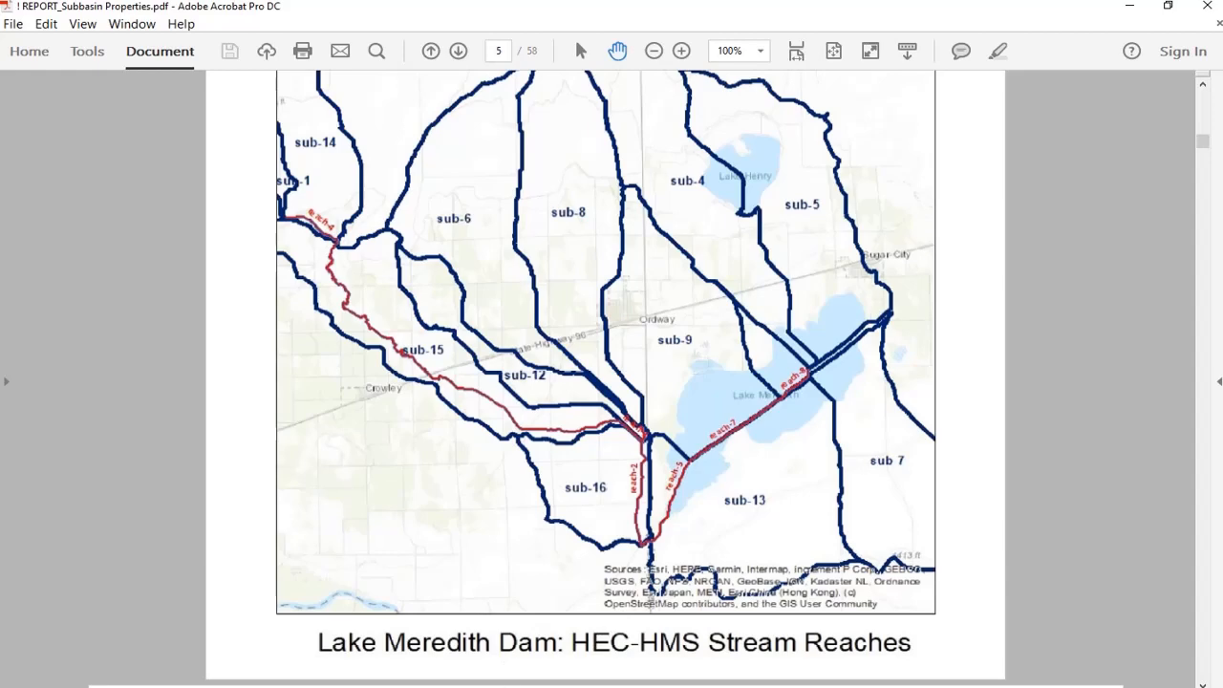
Switch back to HEC-HMS and open the reach-3 element's properties
mouse_move(726, 687)
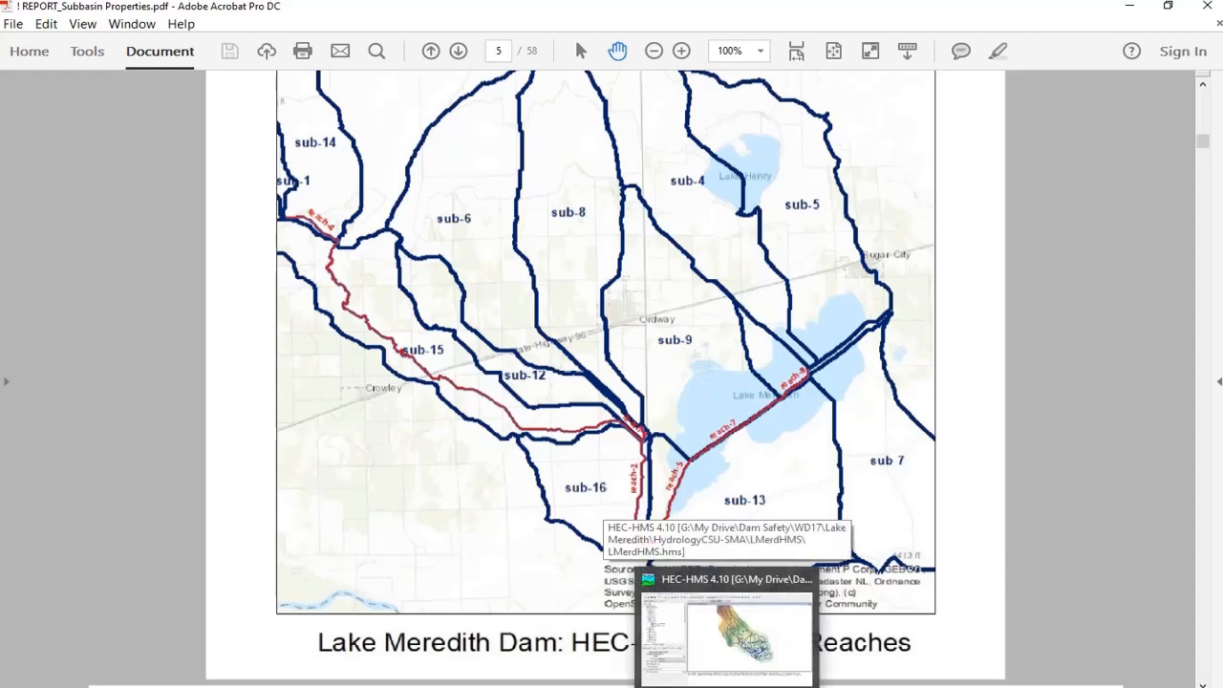
left_click(726, 631)
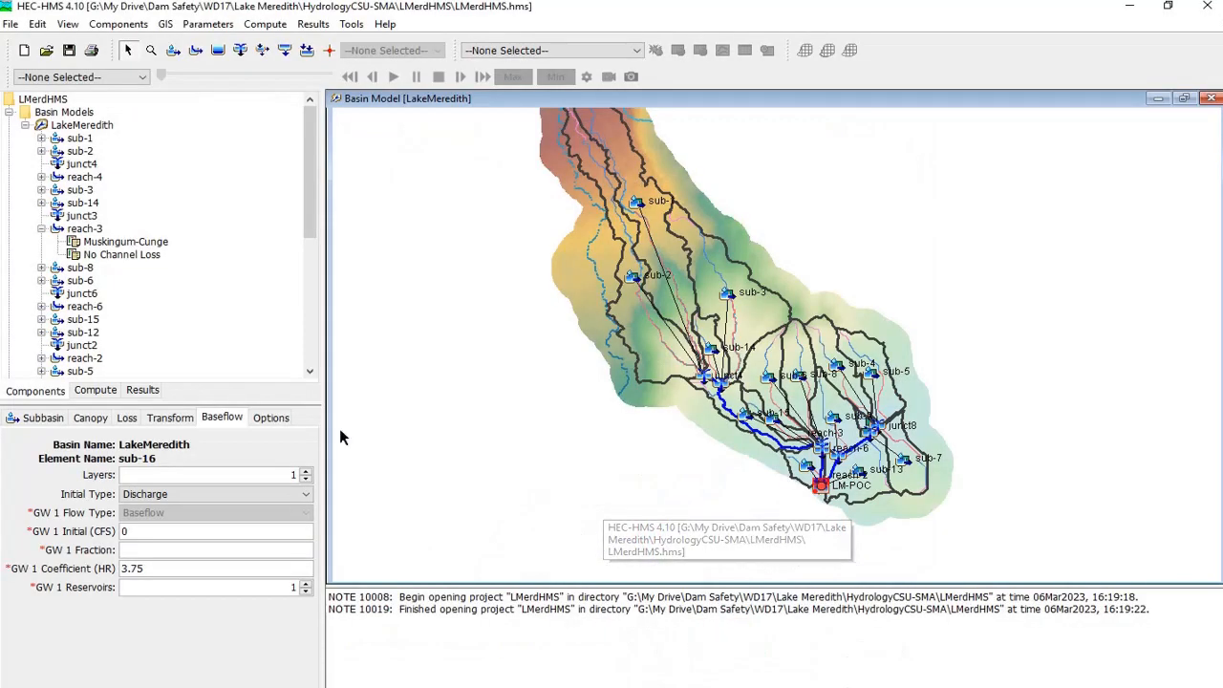
left_click(82, 232)
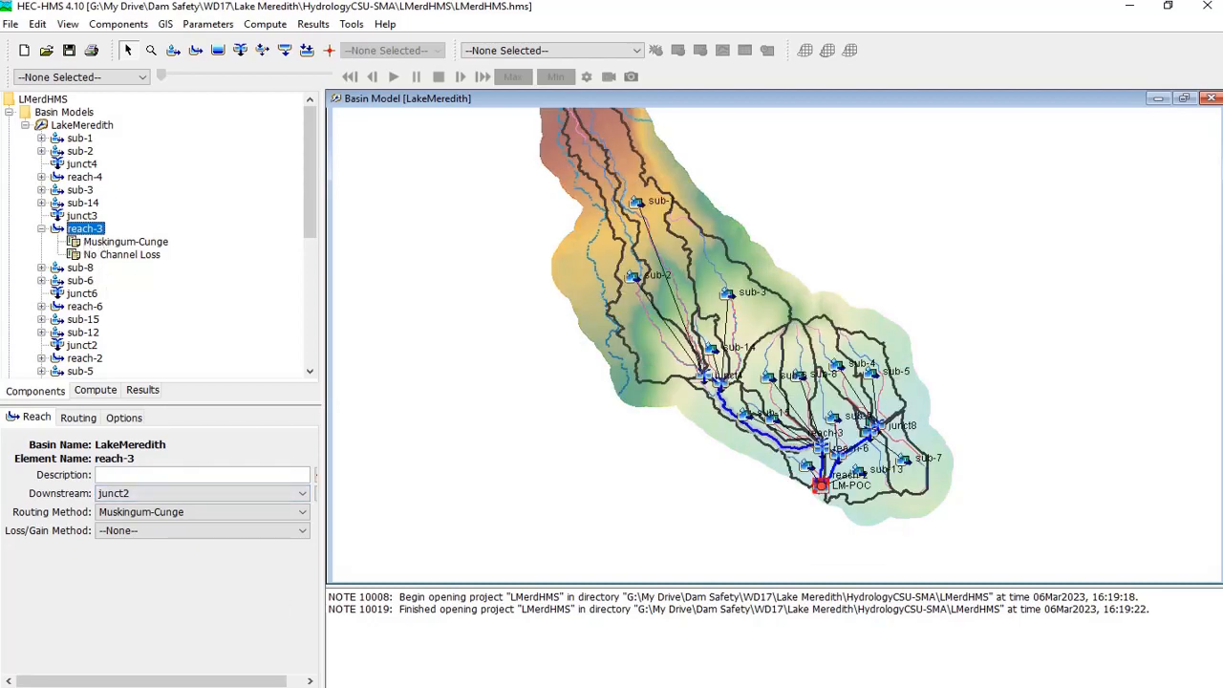
Switch to the Guidelines for Hydrology PDF and examine the Muskingum-Cunge reach routing rows of the parameter table
left_click(205, 631)
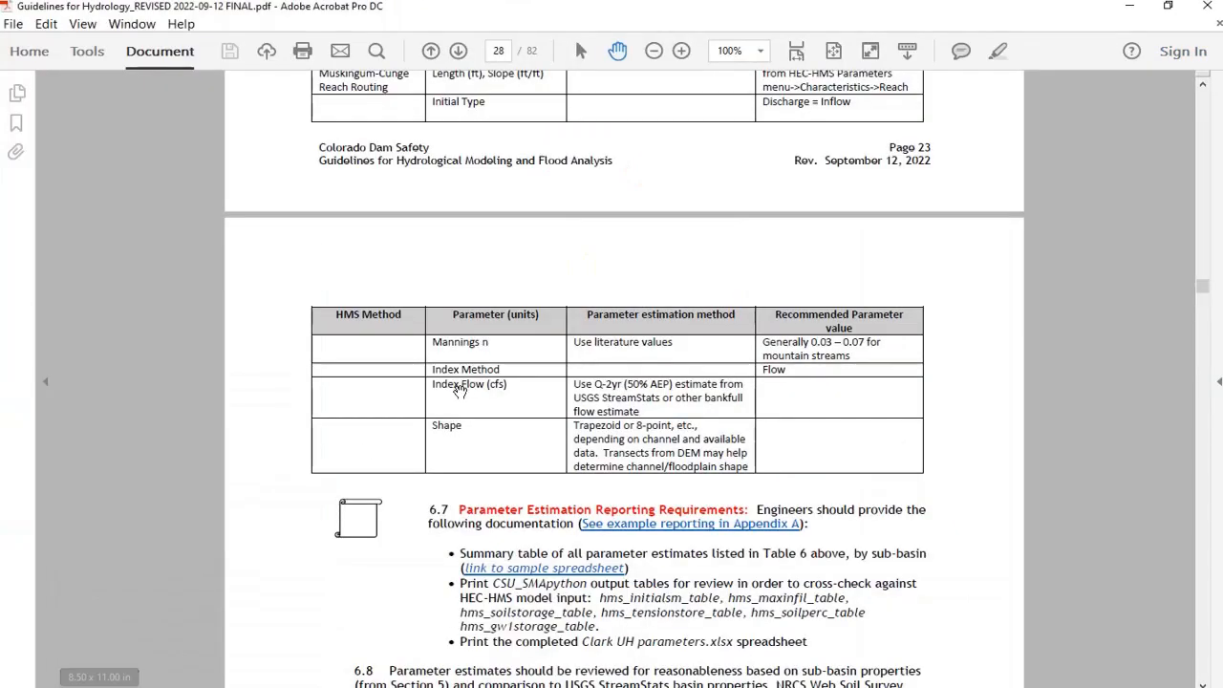
scroll(522, 433, "up", 1)
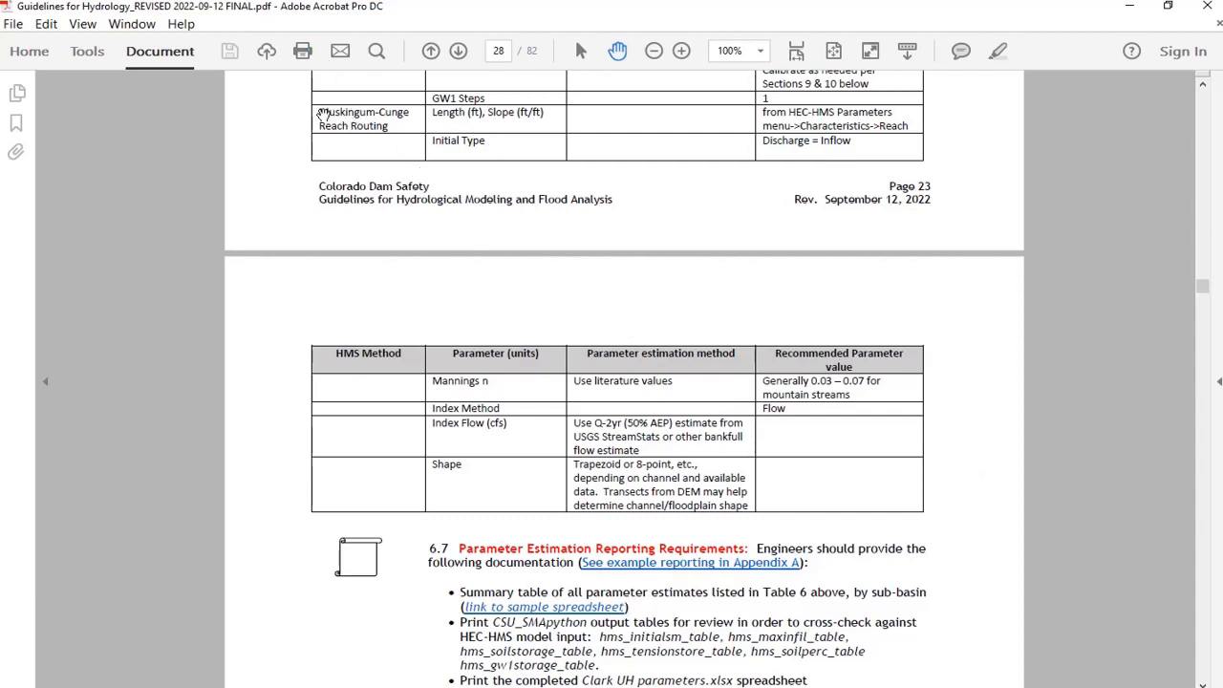
left_click_drag(320, 112, 393, 127)
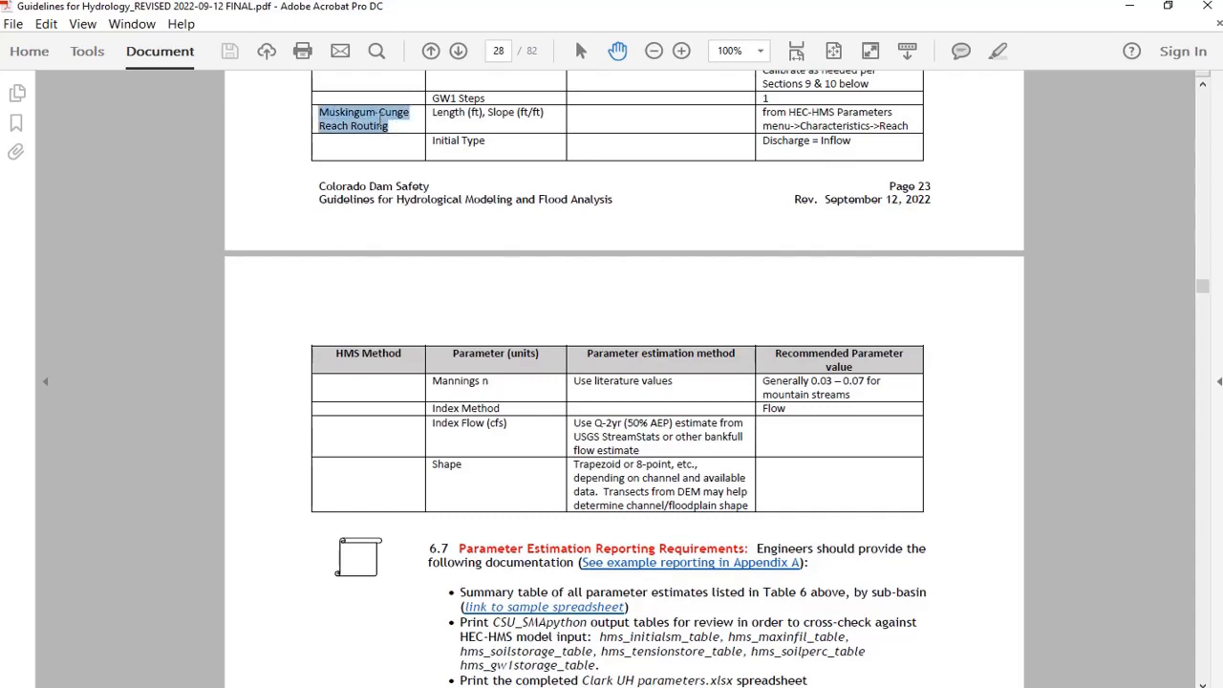
left_click(381, 123)
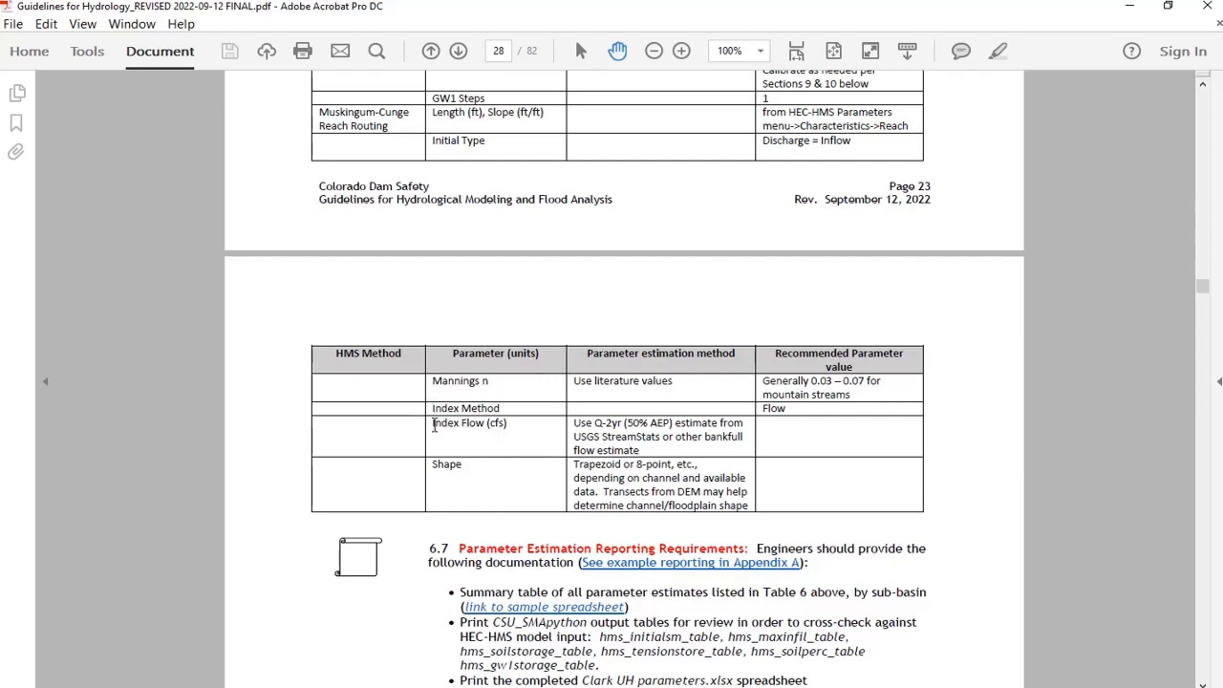
Read the guideline table's estimation methods for index flow, including Q-2yr (50% AEP), and for channel shape, including 8-point
left_click_drag(573, 423, 643, 449)
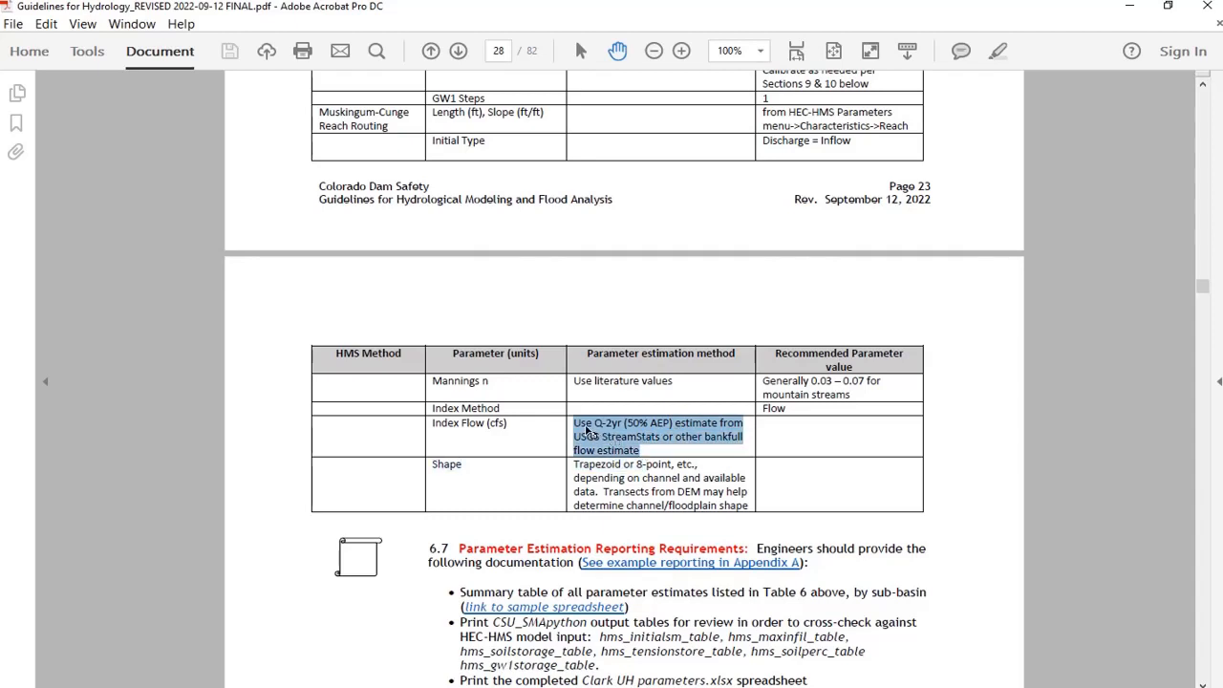
left_click(597, 421)
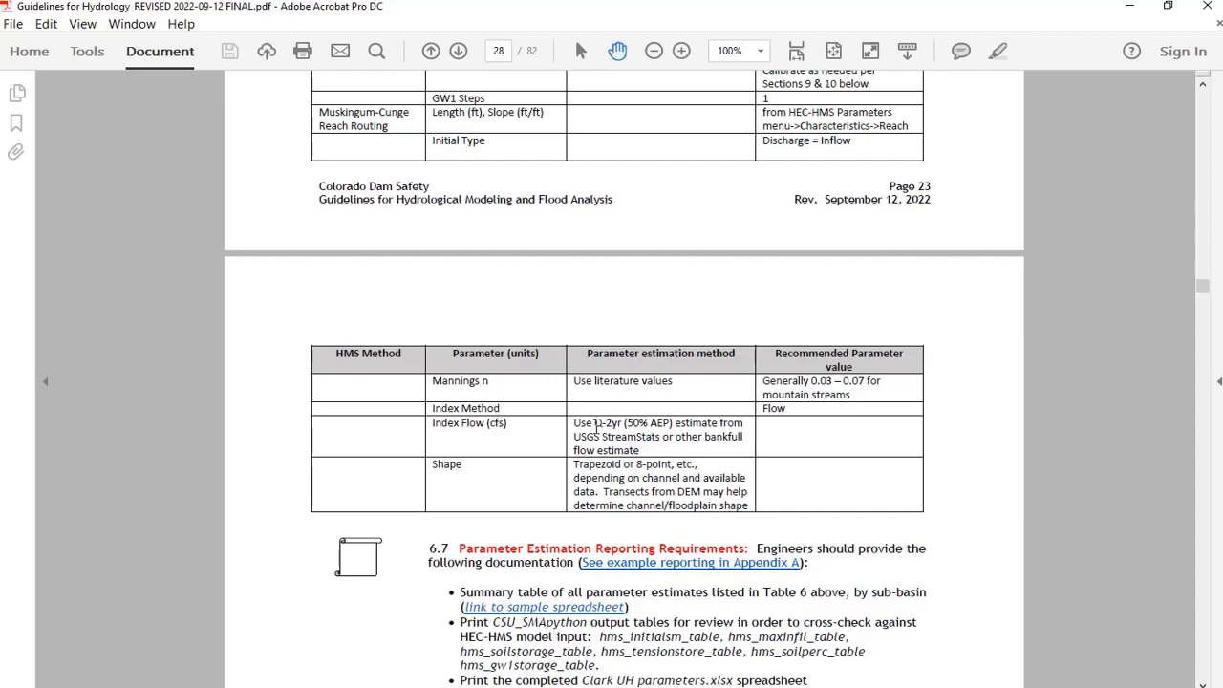
left_click_drag(596, 423, 675, 424)
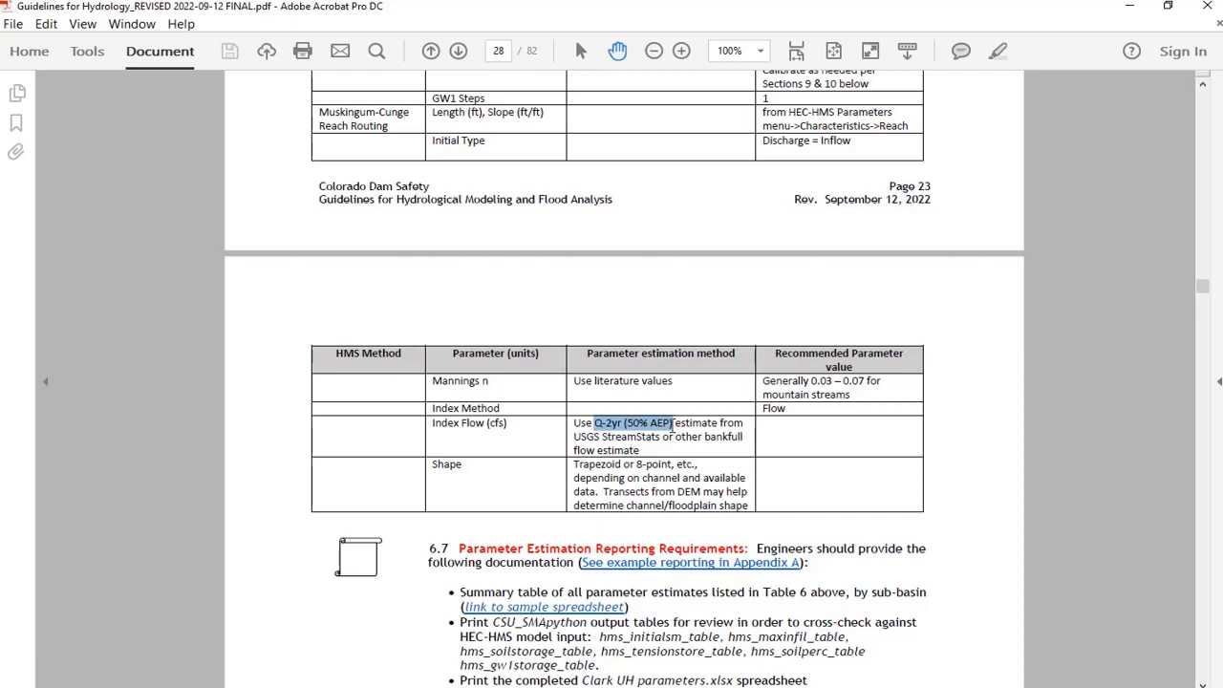
left_click(591, 424)
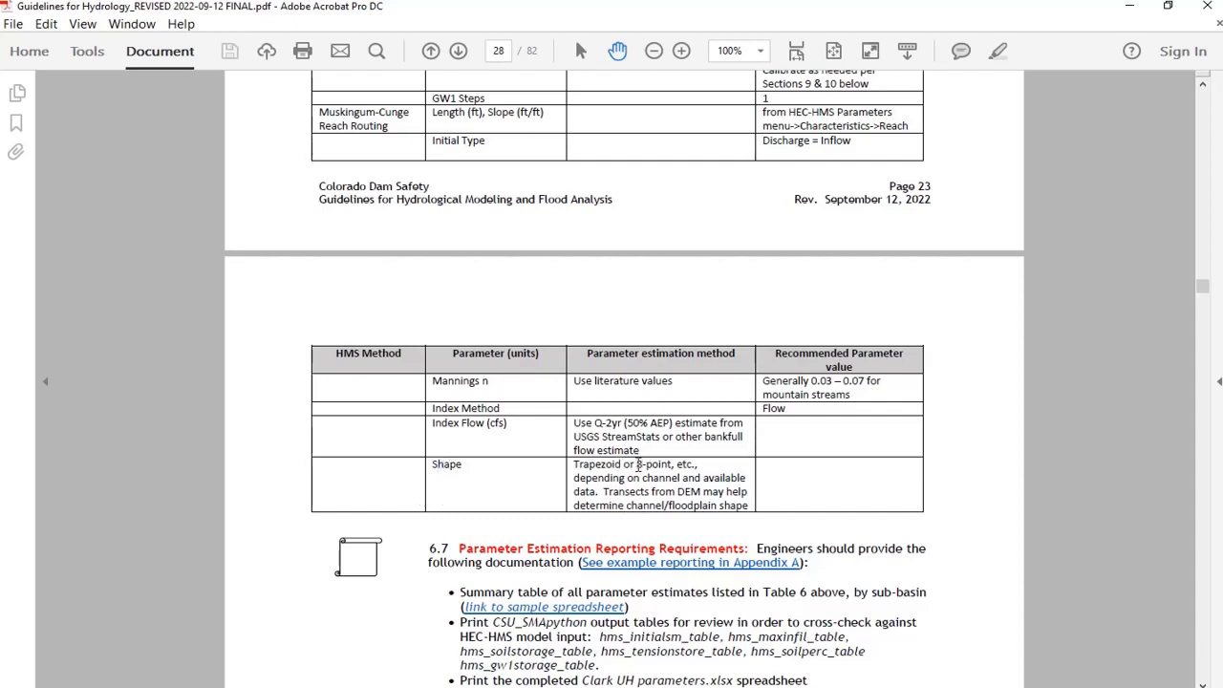
left_click_drag(636, 464, 676, 465)
left_click(604, 485)
Switch to ArcMap and examine the transect line drawn across the channel on the sub-15 elevation raster
left_click(775, 680)
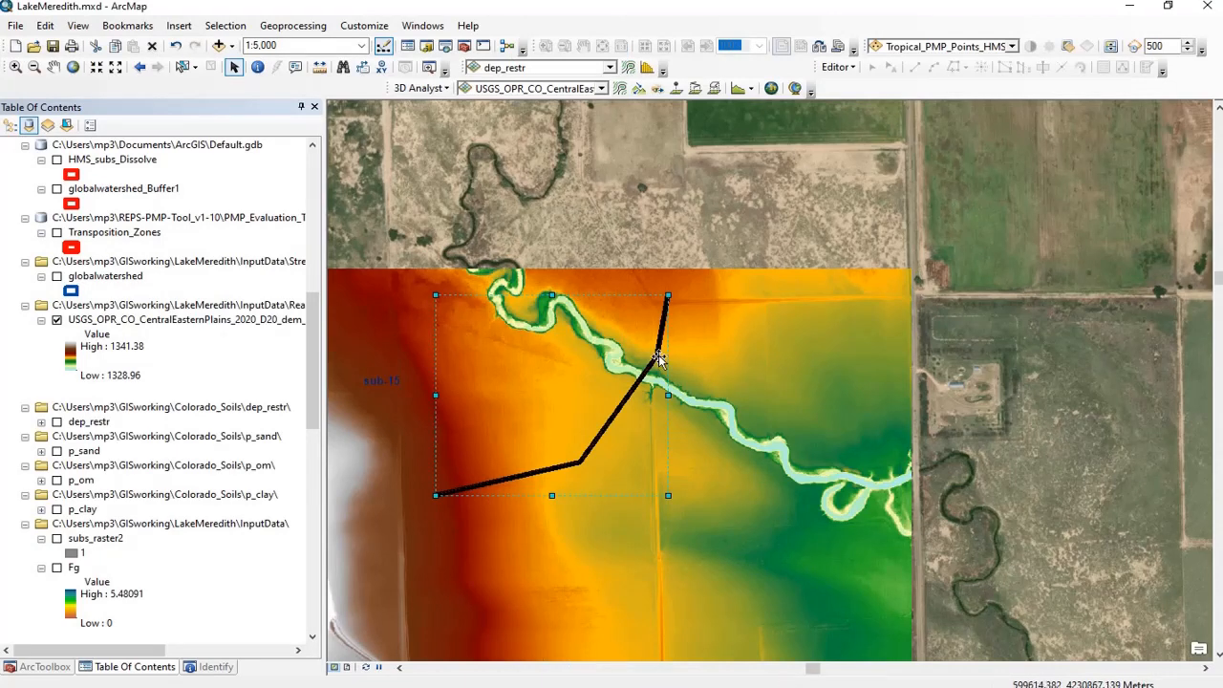
left_click(943, 335)
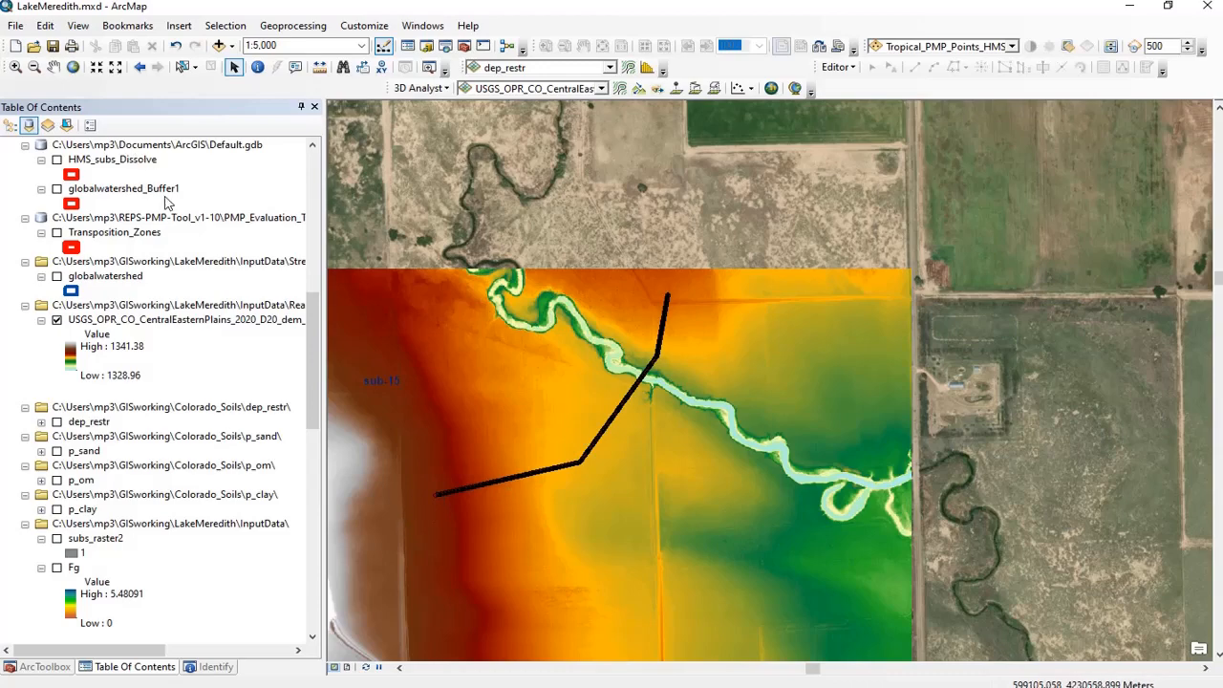
Bring the Colorado Hazard Mapping LiDAR download page on screen in Chrome and examine the regional dataset coverage
left_click_drag(1222, 17, 456, 121)
double_click(456, 120)
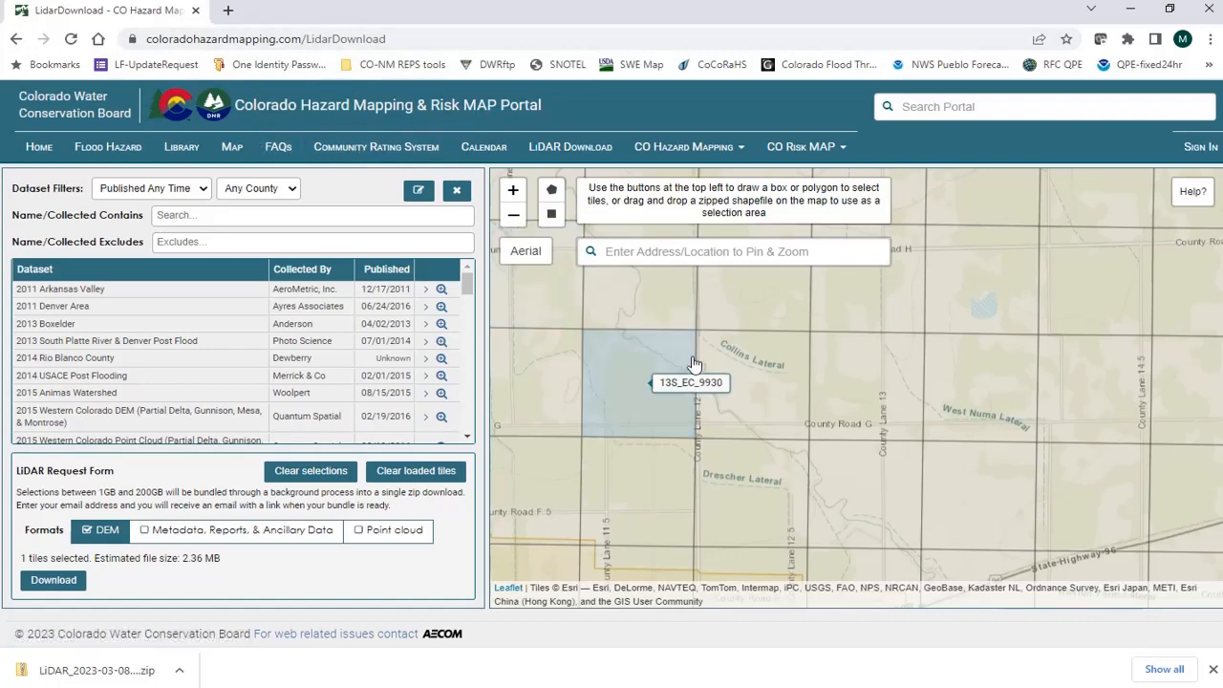
left_click(670, 435)
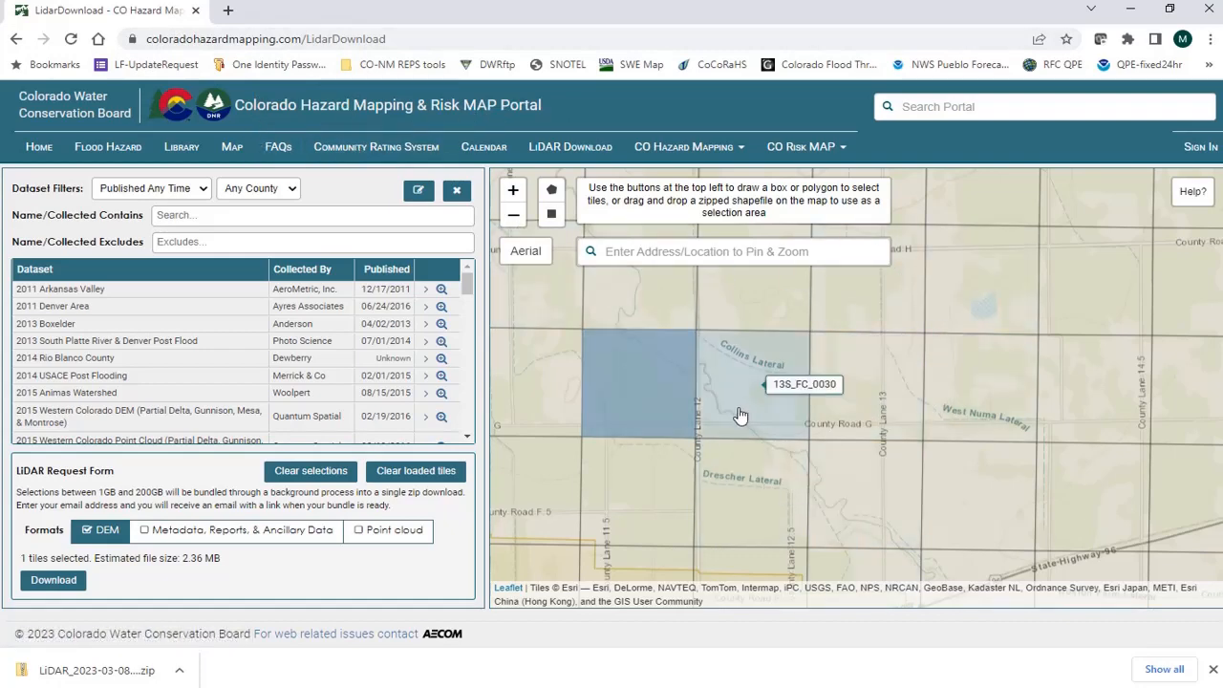
scroll(741, 416, "down", 5)
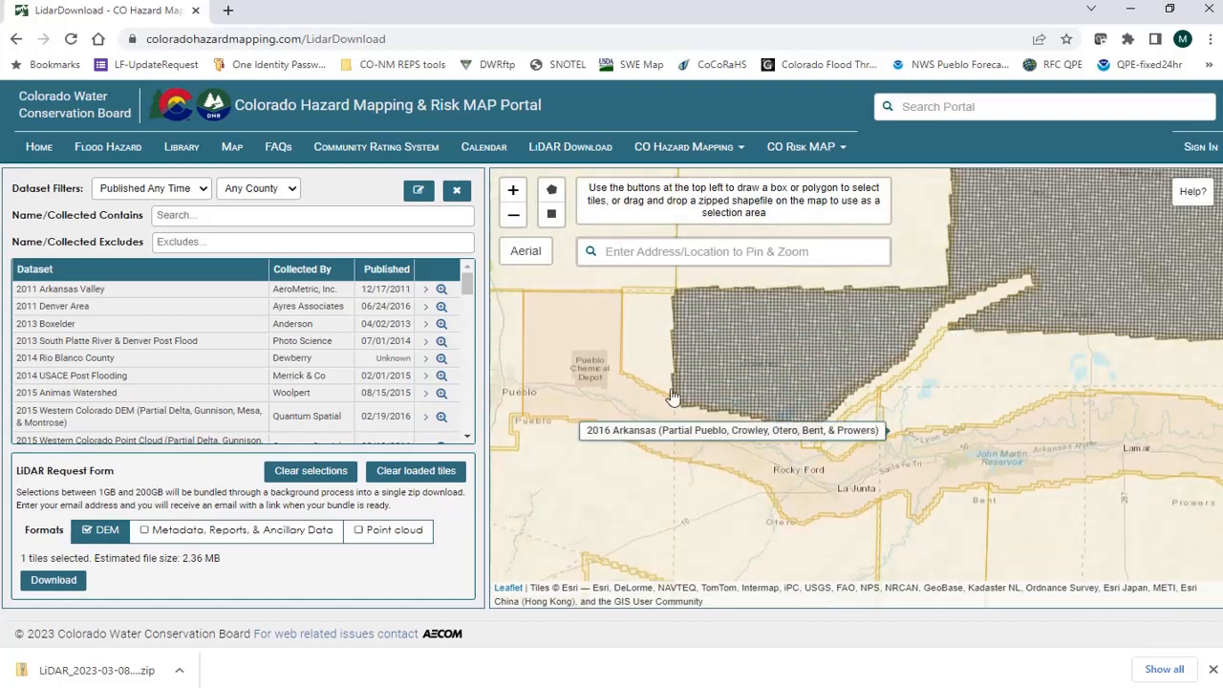
right_click(727, 358)
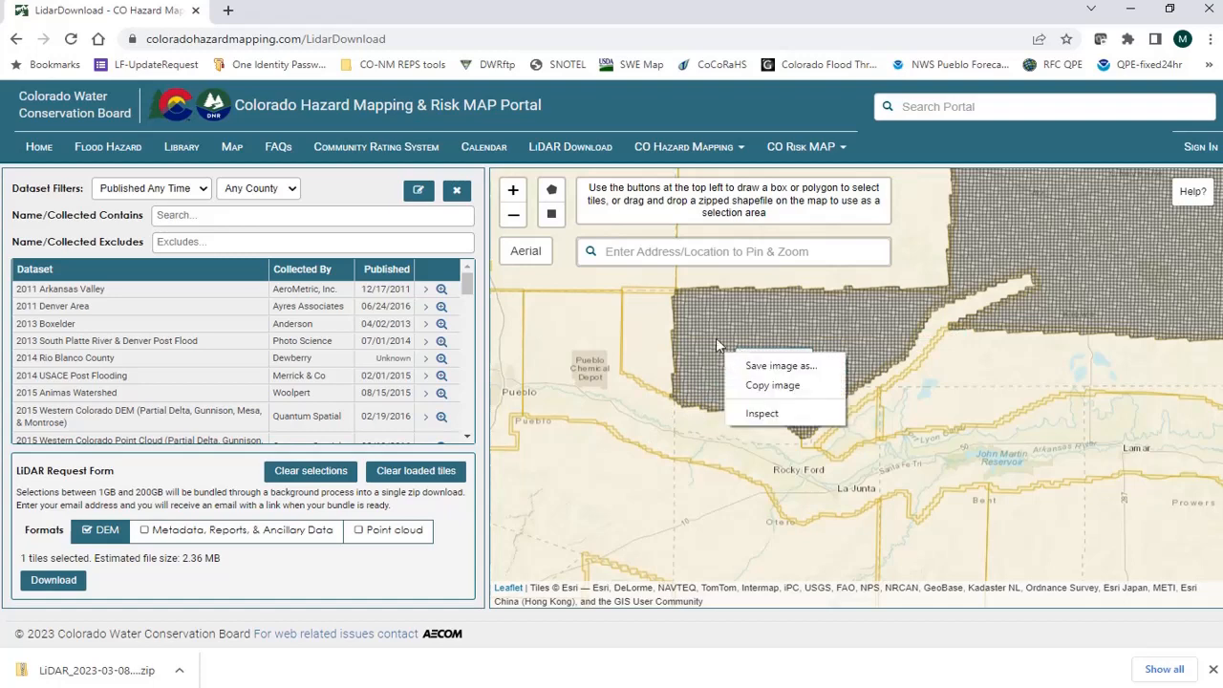
left_click(669, 389)
scroll(611, 390, "down", 1)
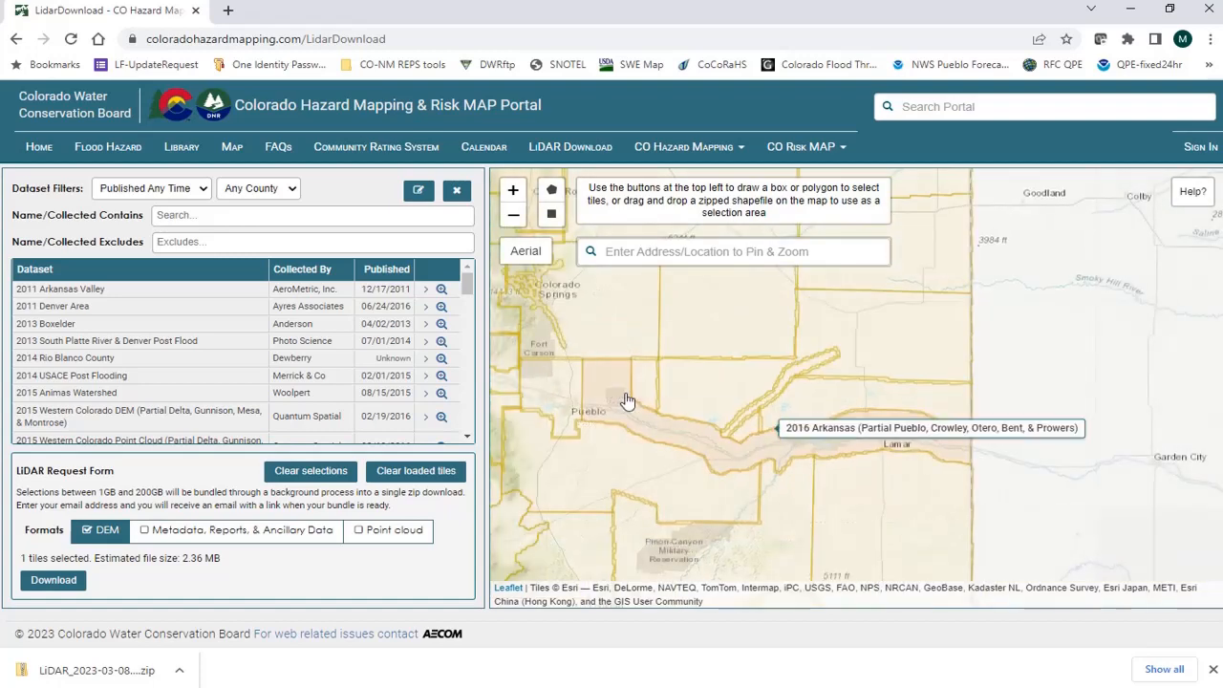
Locate LiDAR tile 13S_EC_9930 near Crowley in the download map's tile grid
left_click(701, 396)
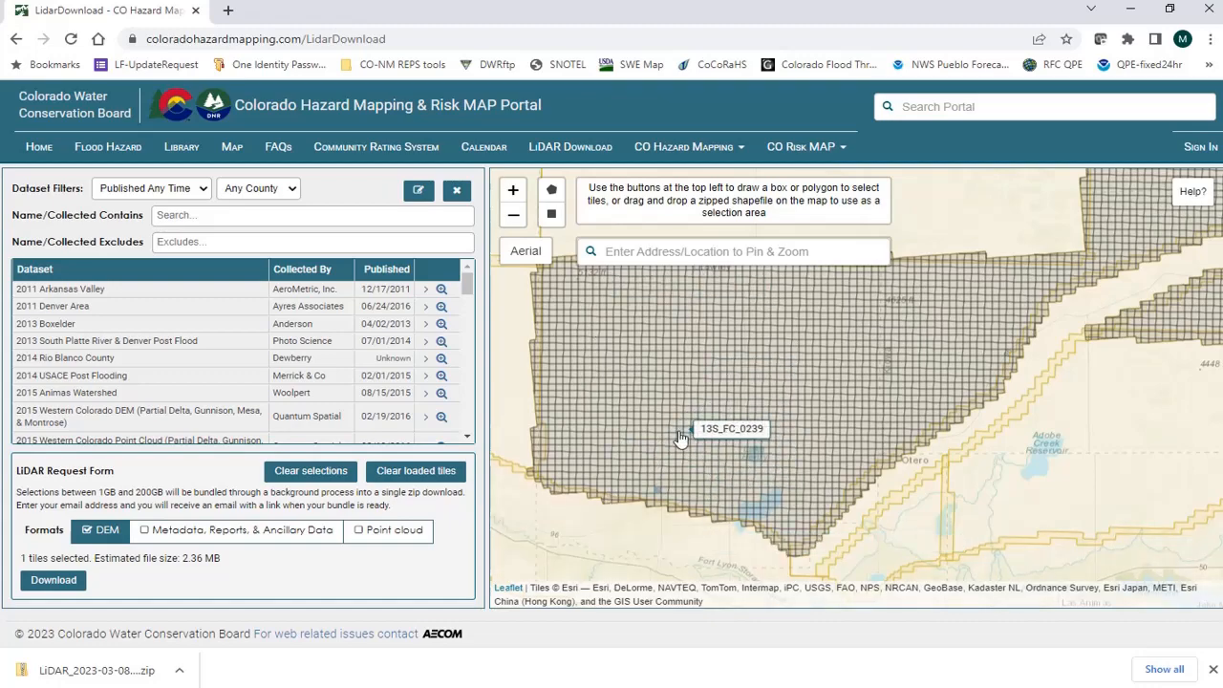
scroll(700, 466, "up", 1)
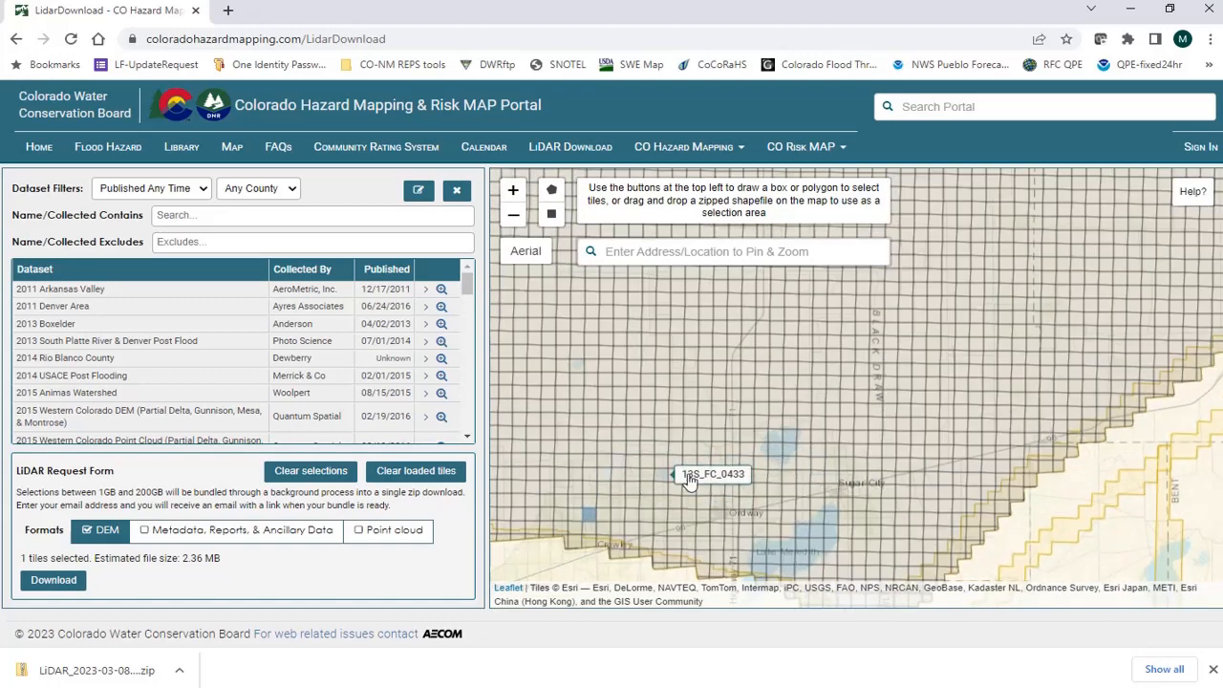
left_click_drag(661, 528, 746, 502)
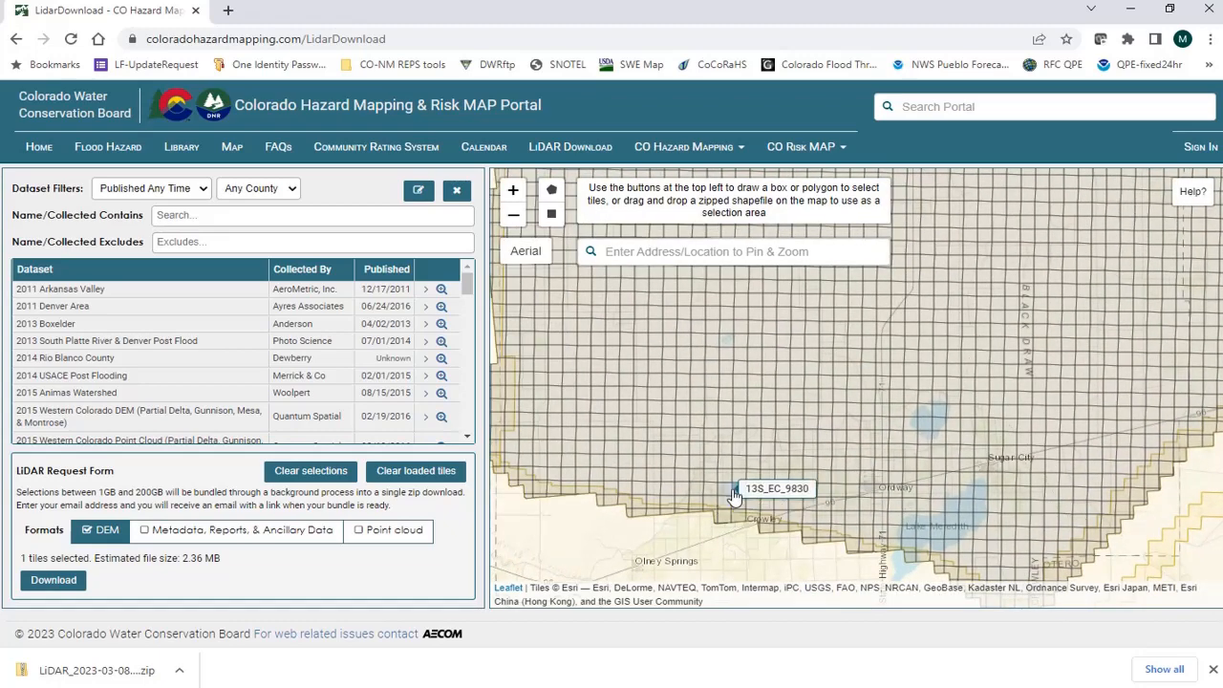
scroll(740, 497, "up", 1)
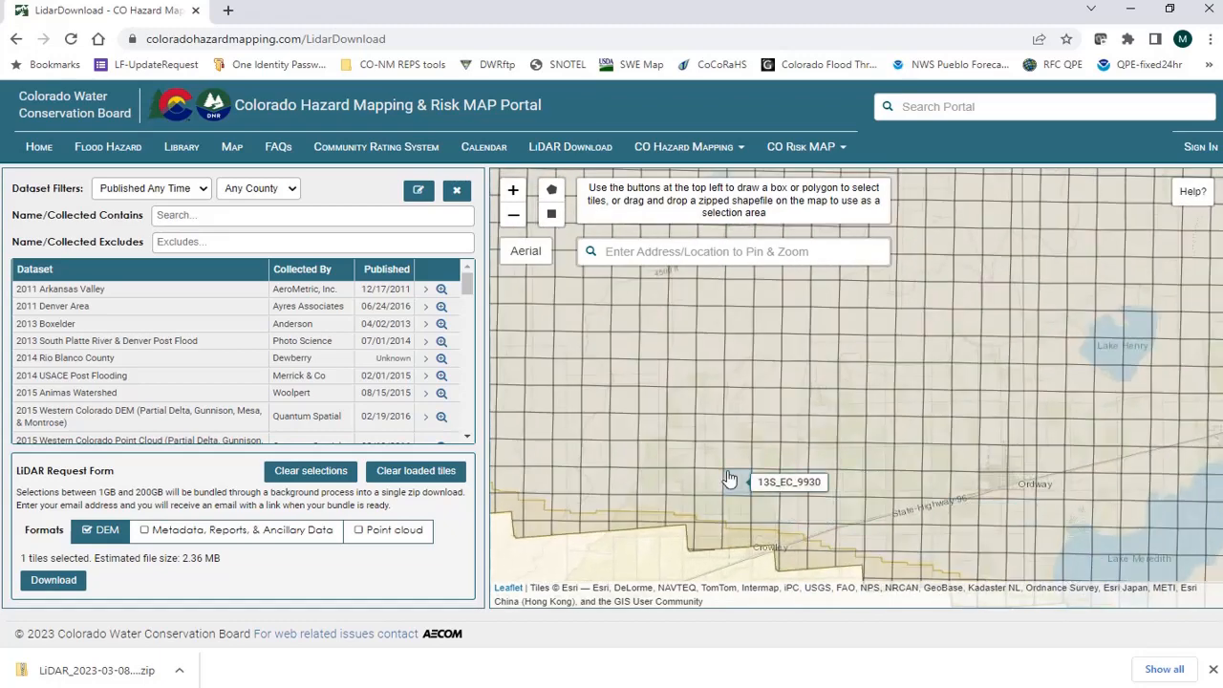
Check the stream reaches map in the Subbasin Properties report against the tile location, then return to the LiDAR page
left_click(351, 687)
left_click(371, 634)
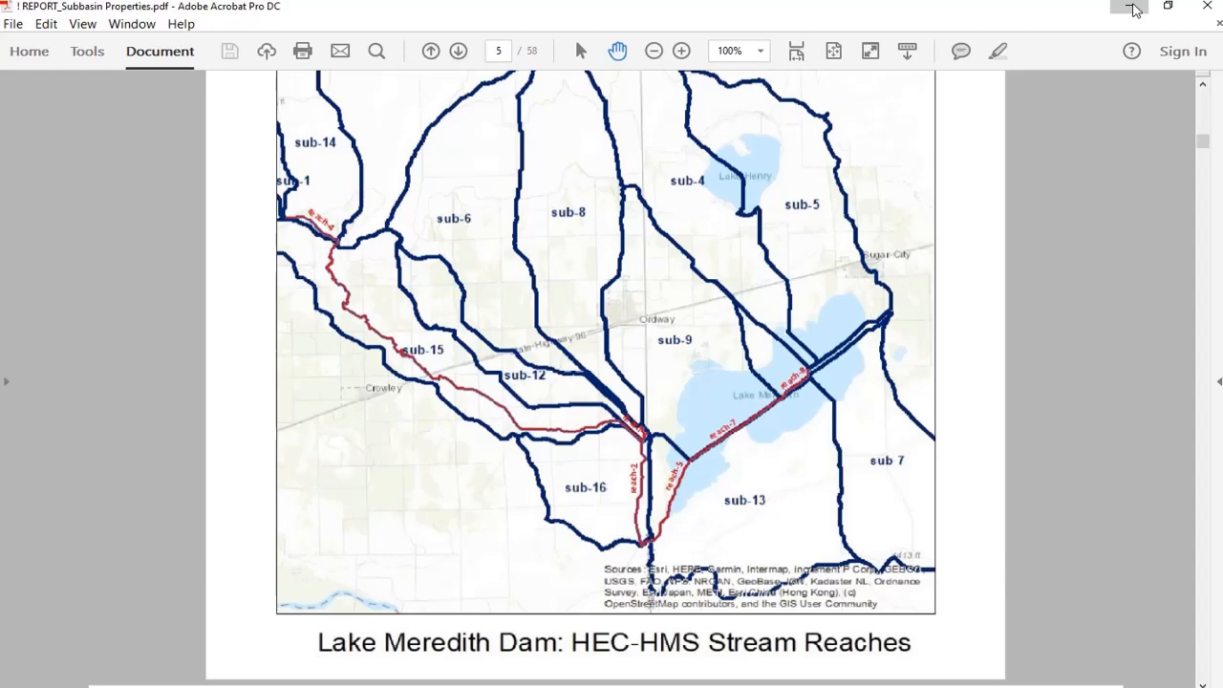
left_click(1131, 7)
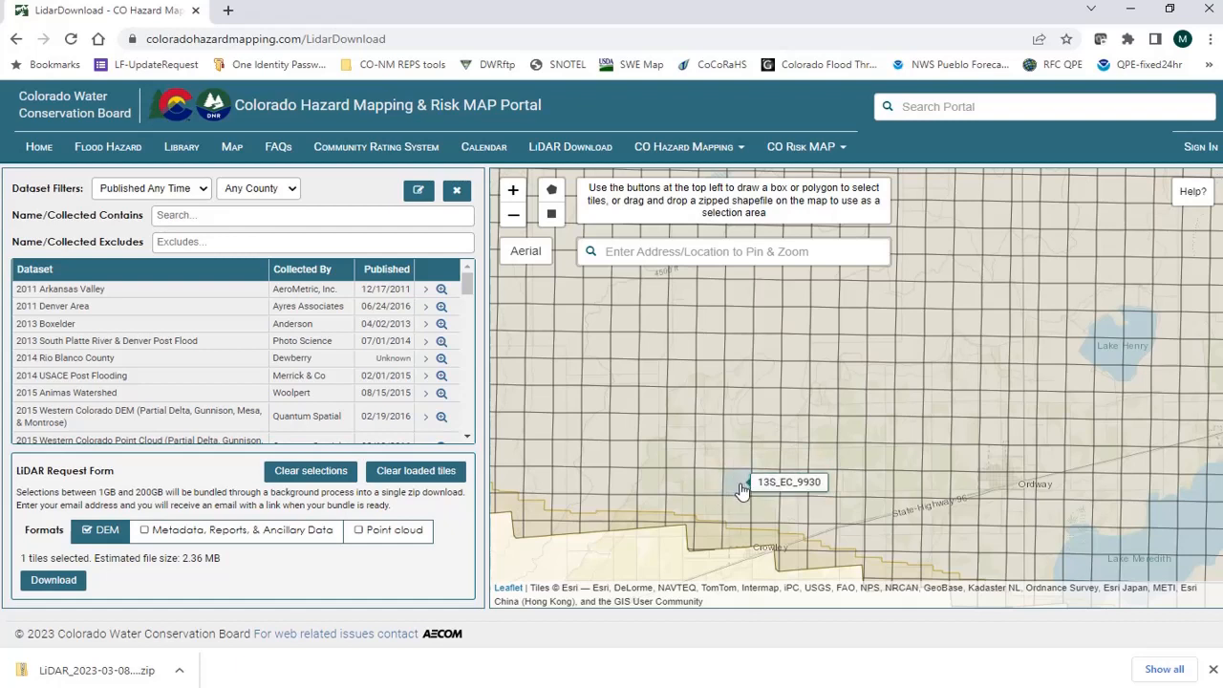
Examine the selected LiDAR tile 13S_EC_9930 and its surroundings up close on the download map, then switch to ArcMap
scroll(743, 491, "up", 4)
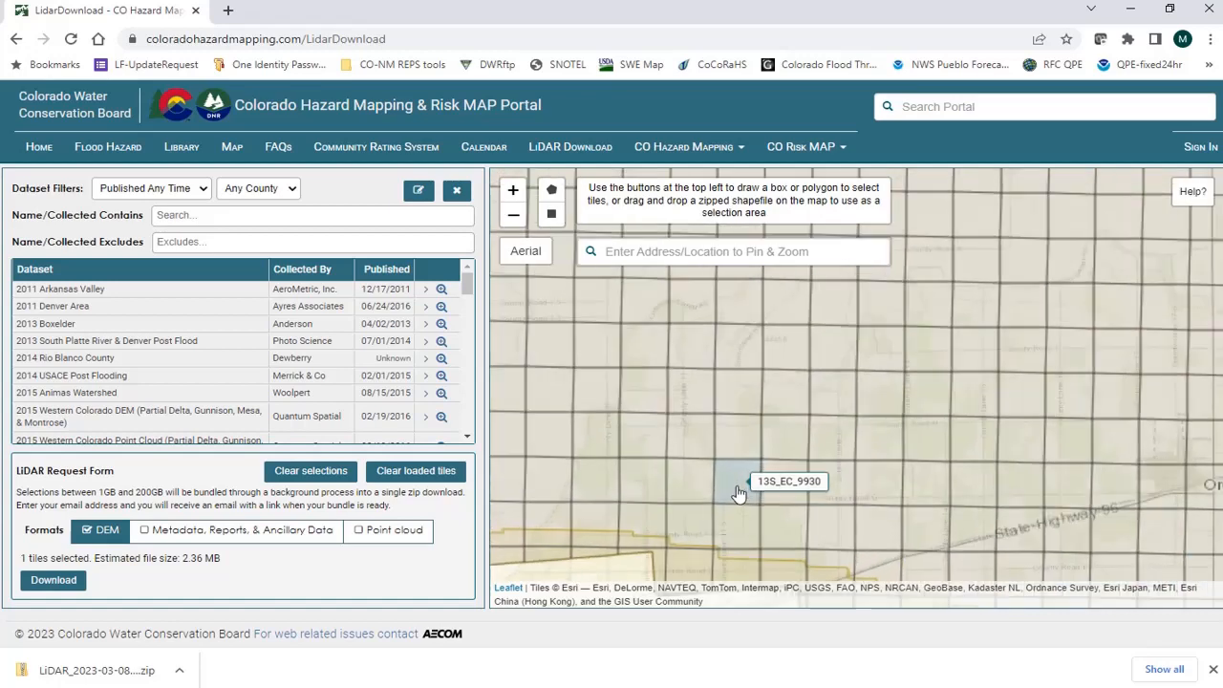
left_click_drag(742, 504, 751, 443)
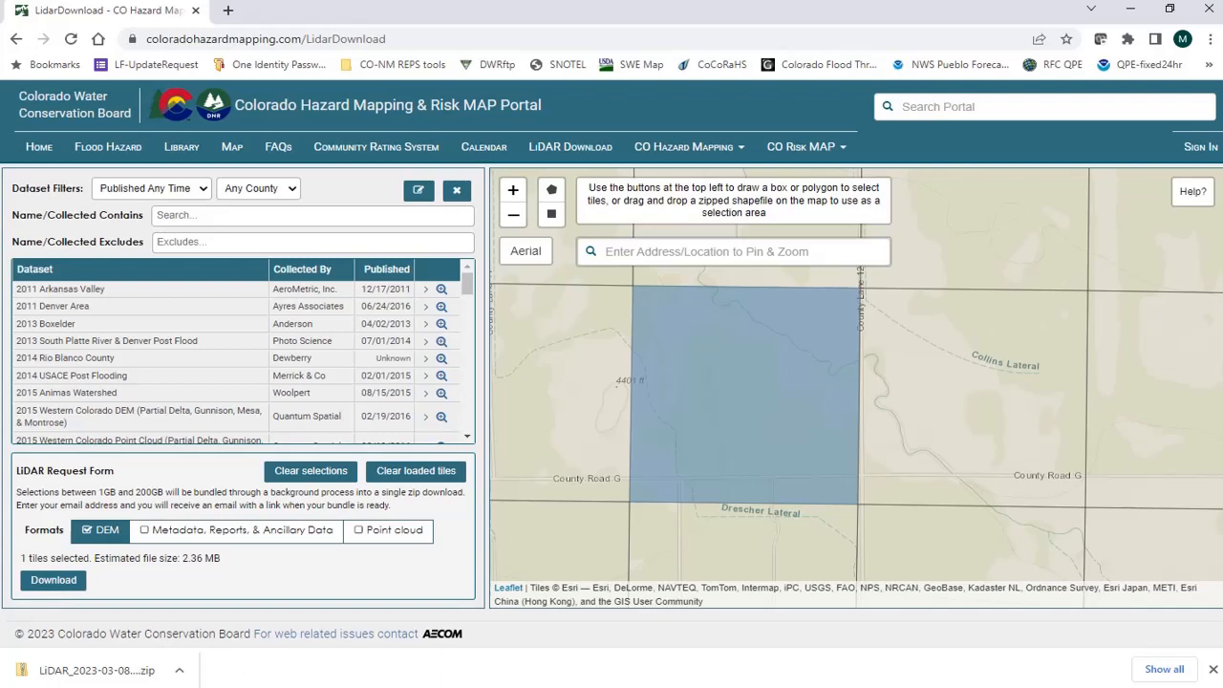
mouse_move(685, 687)
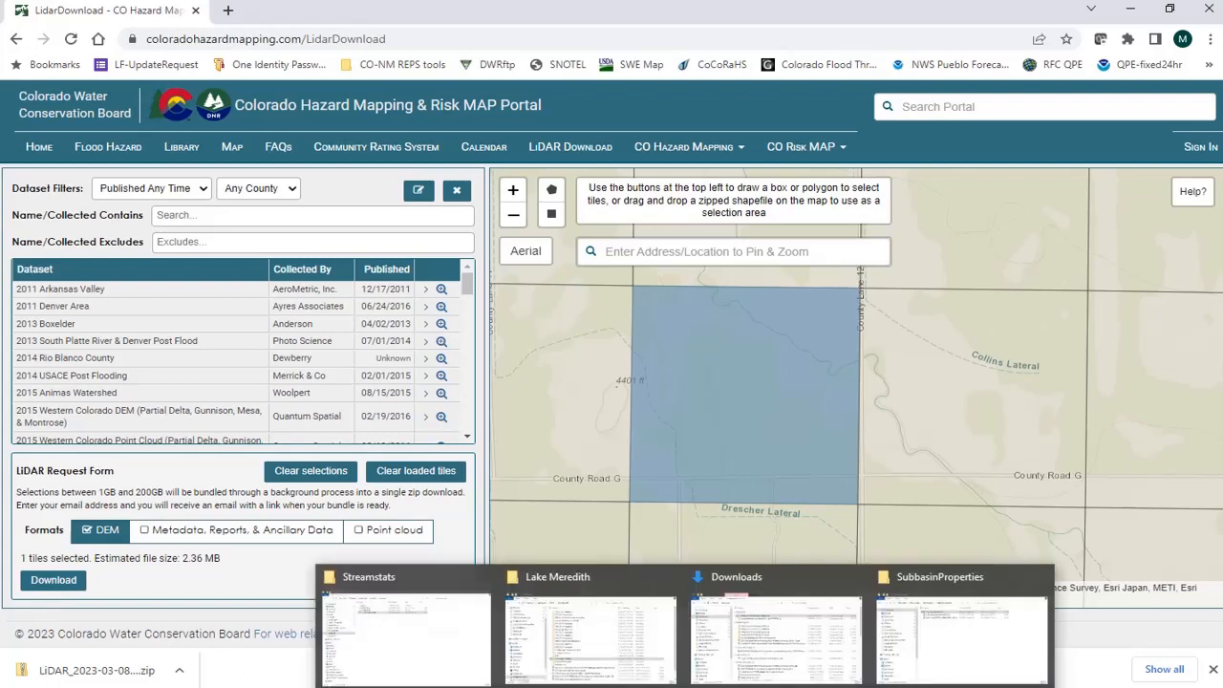
left_click(665, 686)
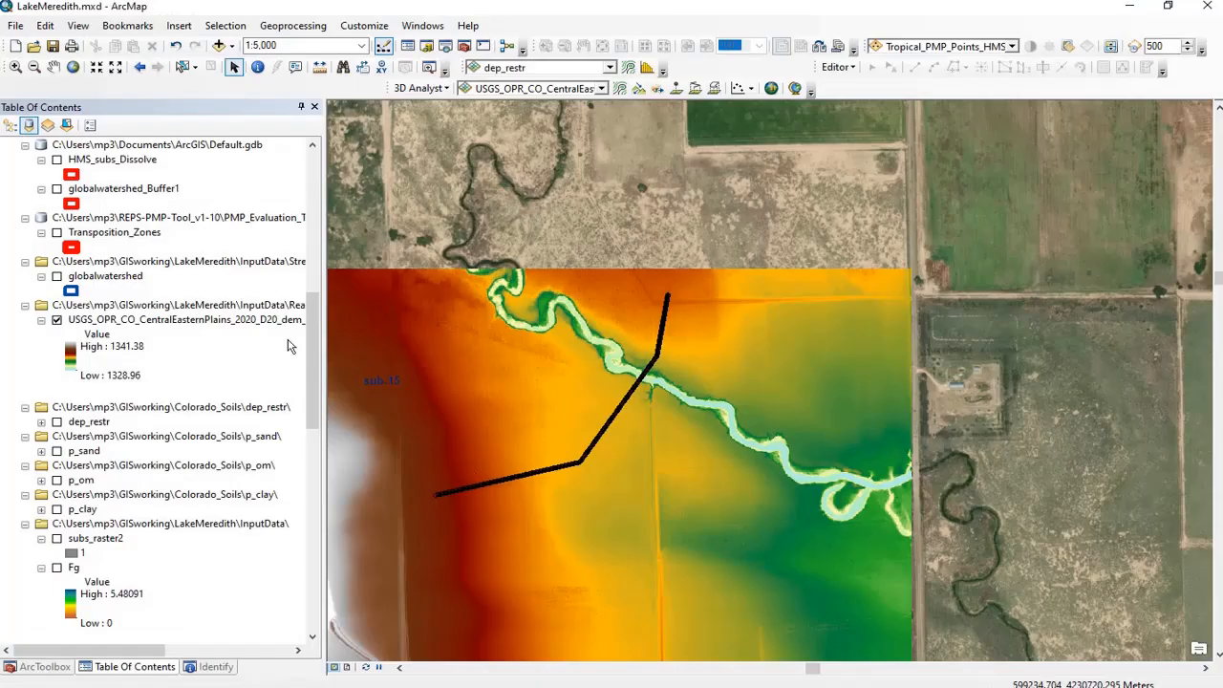
Locate USGS_OPR_CO_CentralEasternPlains_2020_D20_dem_13S_EC_9930.tif in the ReachLidar folder through Add Data, without adding it again
left_click(219, 45)
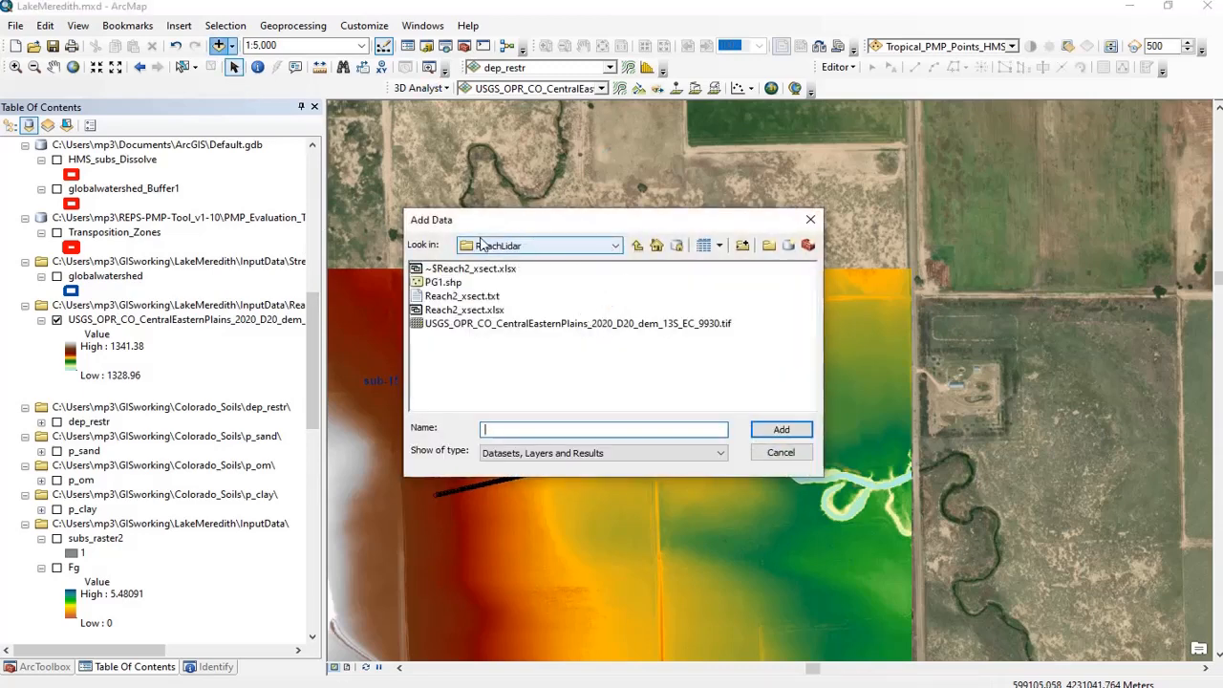
left_click(443, 325)
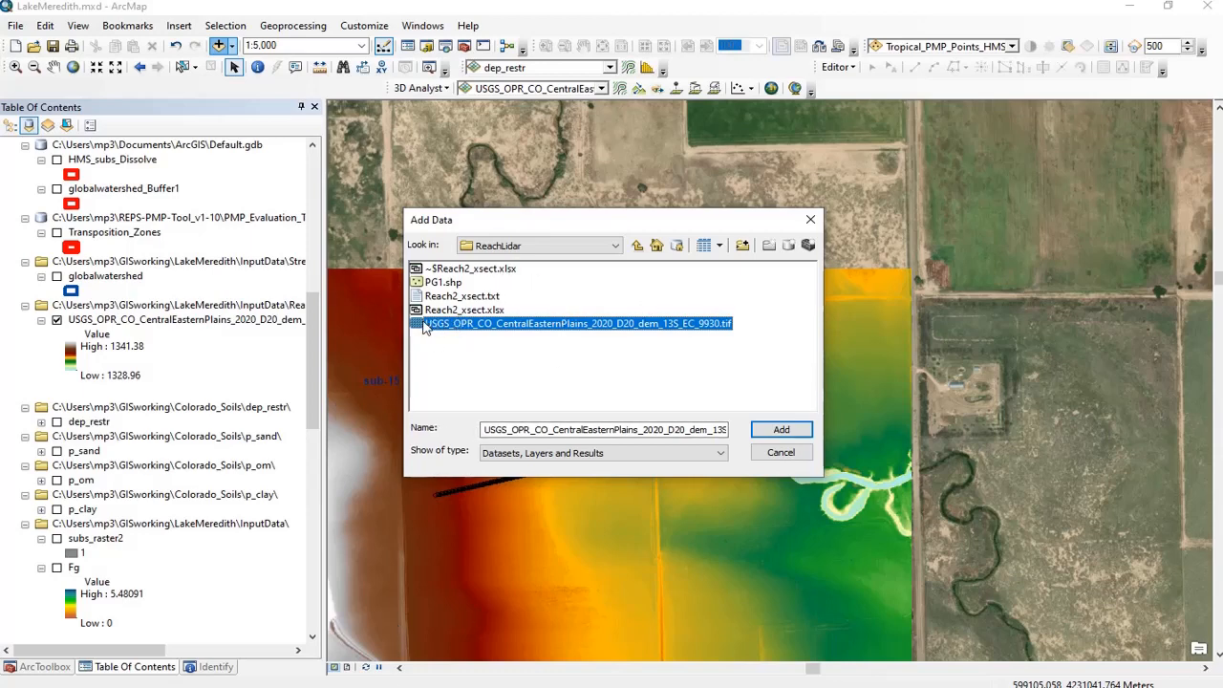
left_click(799, 455)
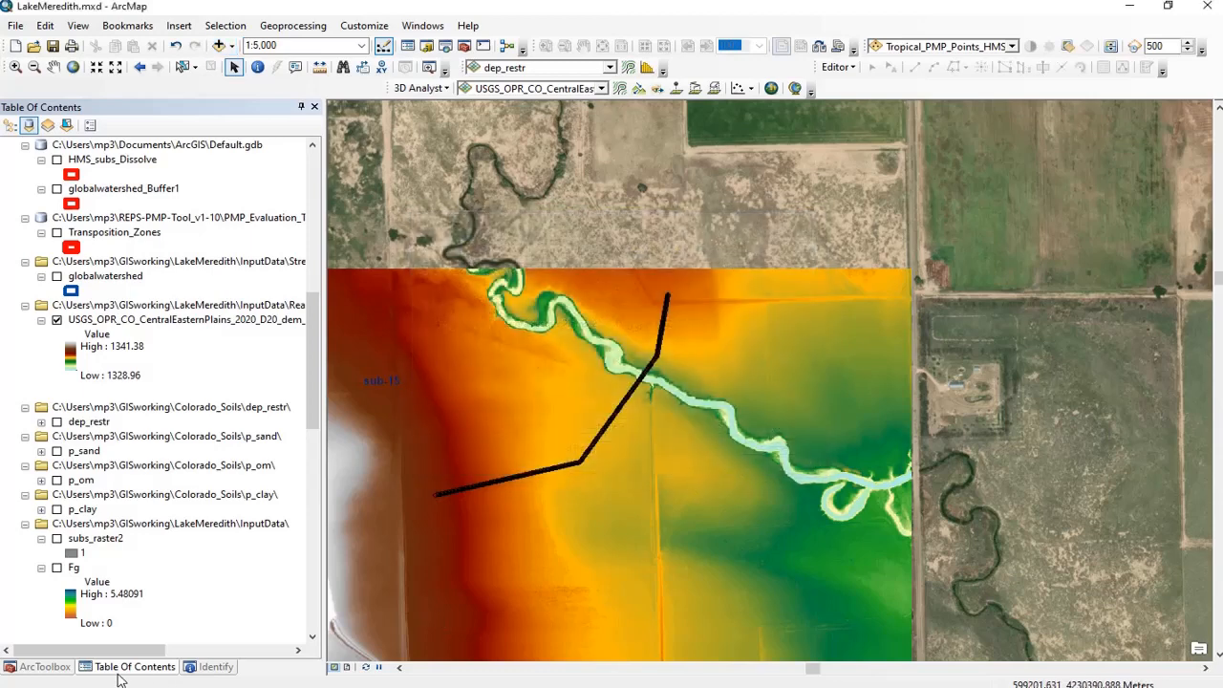
Start the Define Projection tool with USGS_OPR_CO_CentralEasternPlains_2020_D20_dem_13S_EC_9930.tif as the input dataset
left_click(48, 667)
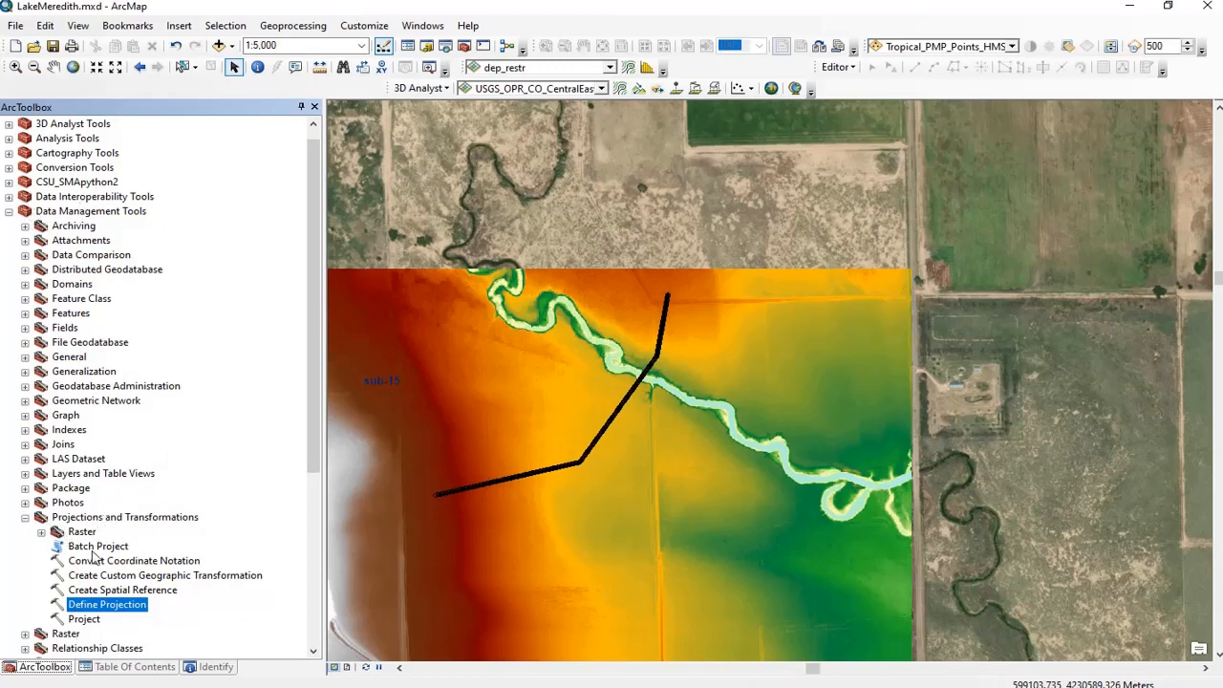
right_click(130, 612)
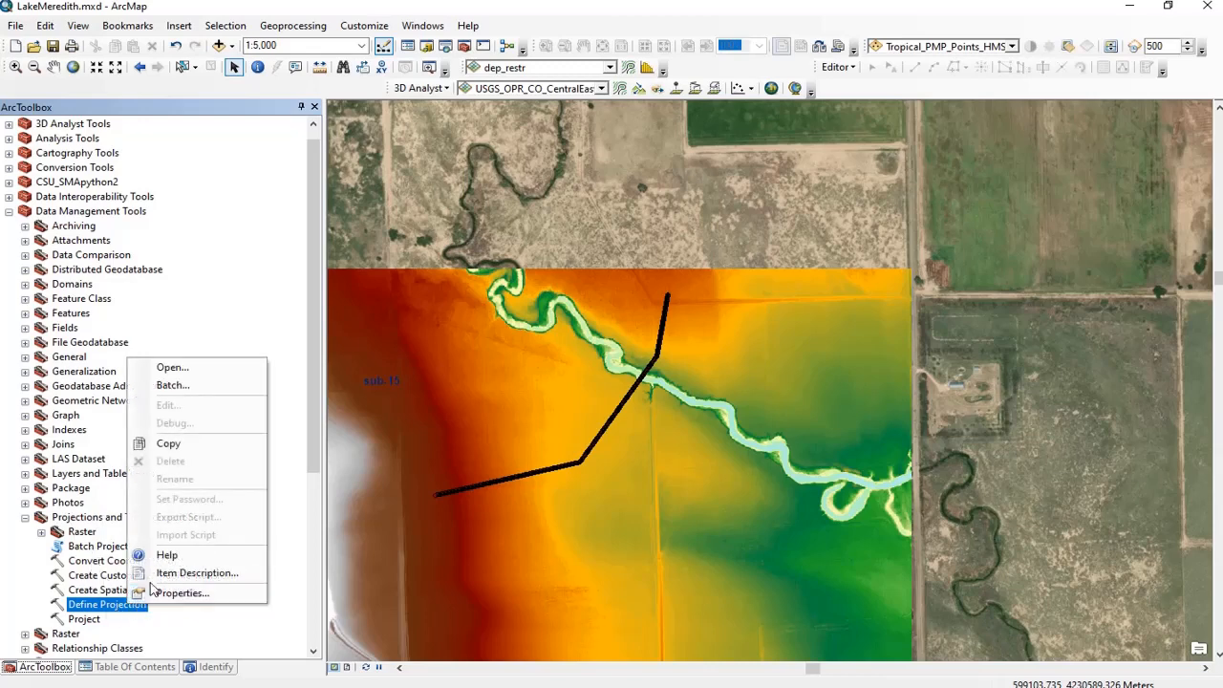
double_click(92, 606)
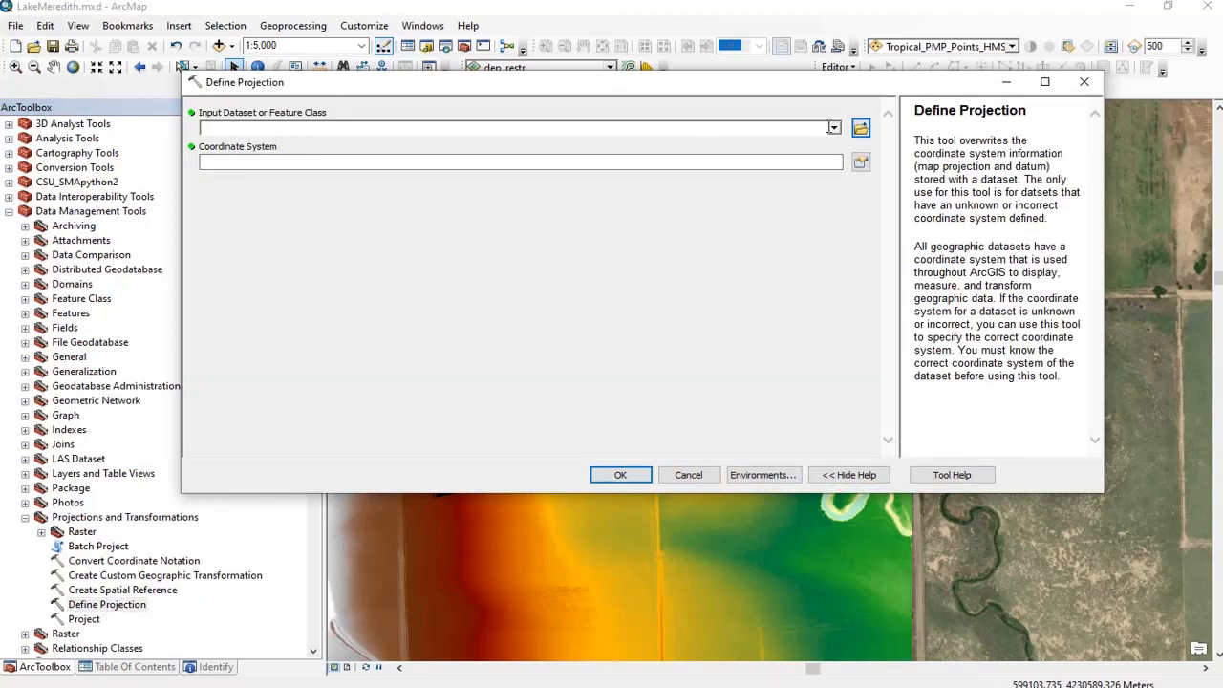
left_click(833, 129)
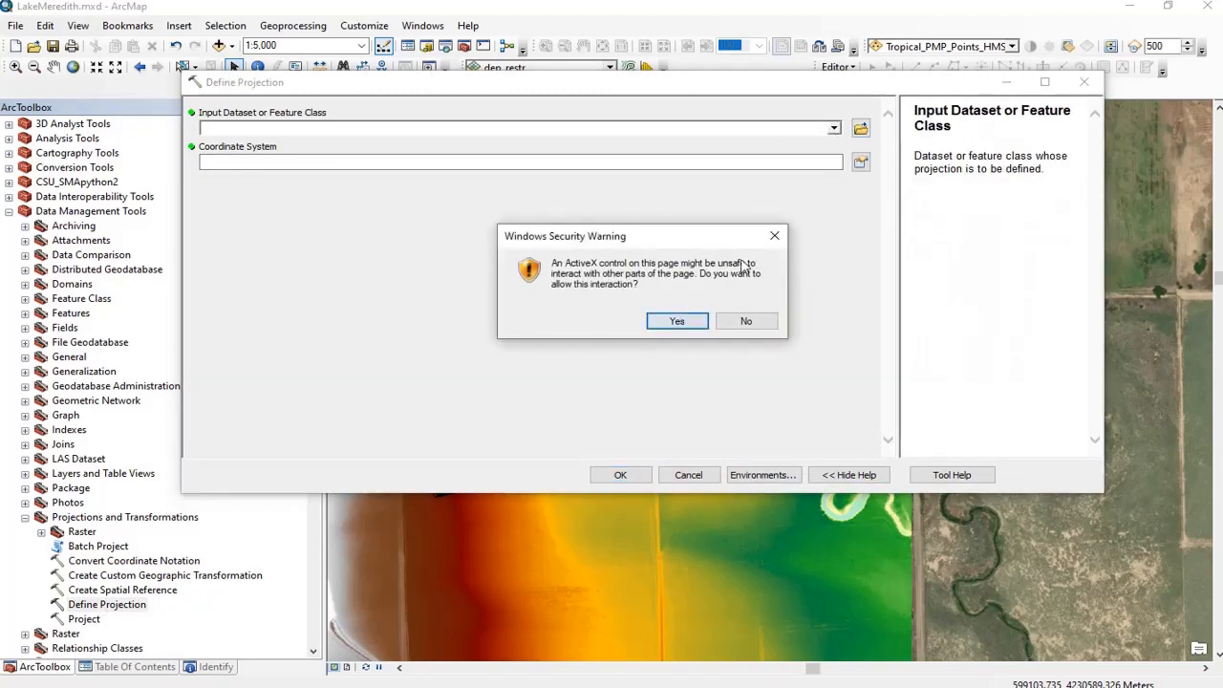
left_click(675, 321)
left_click(833, 128)
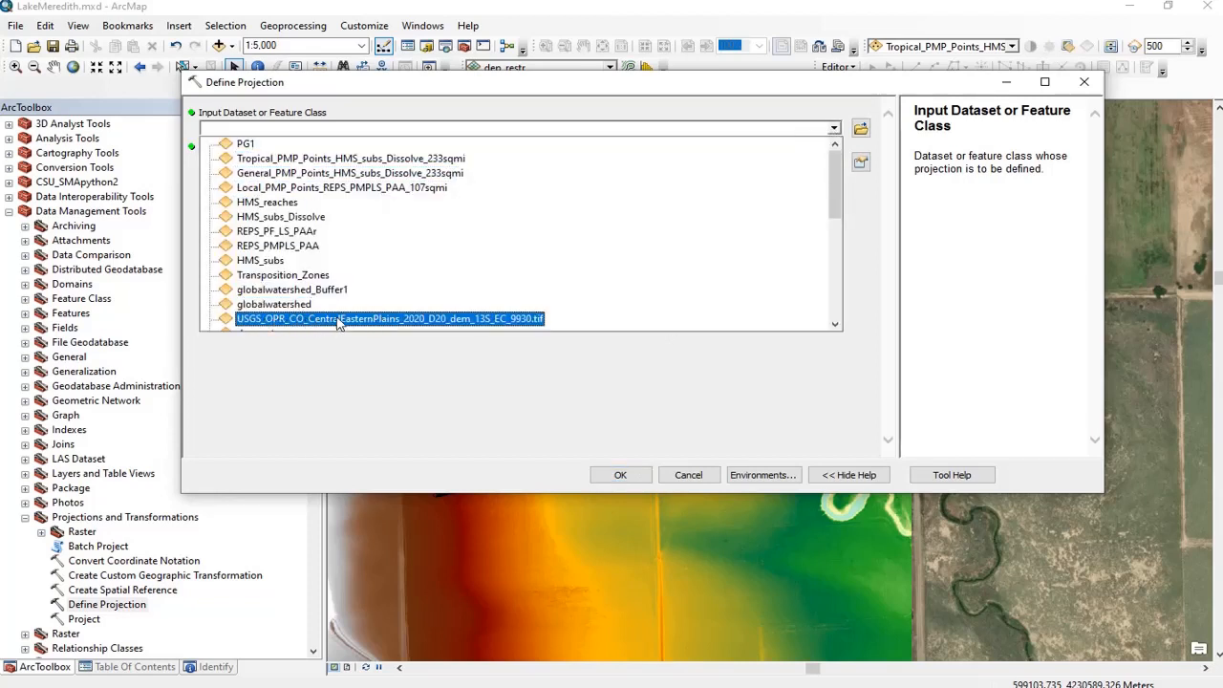
scroll(377, 325, "down", 2)
left_click(373, 237)
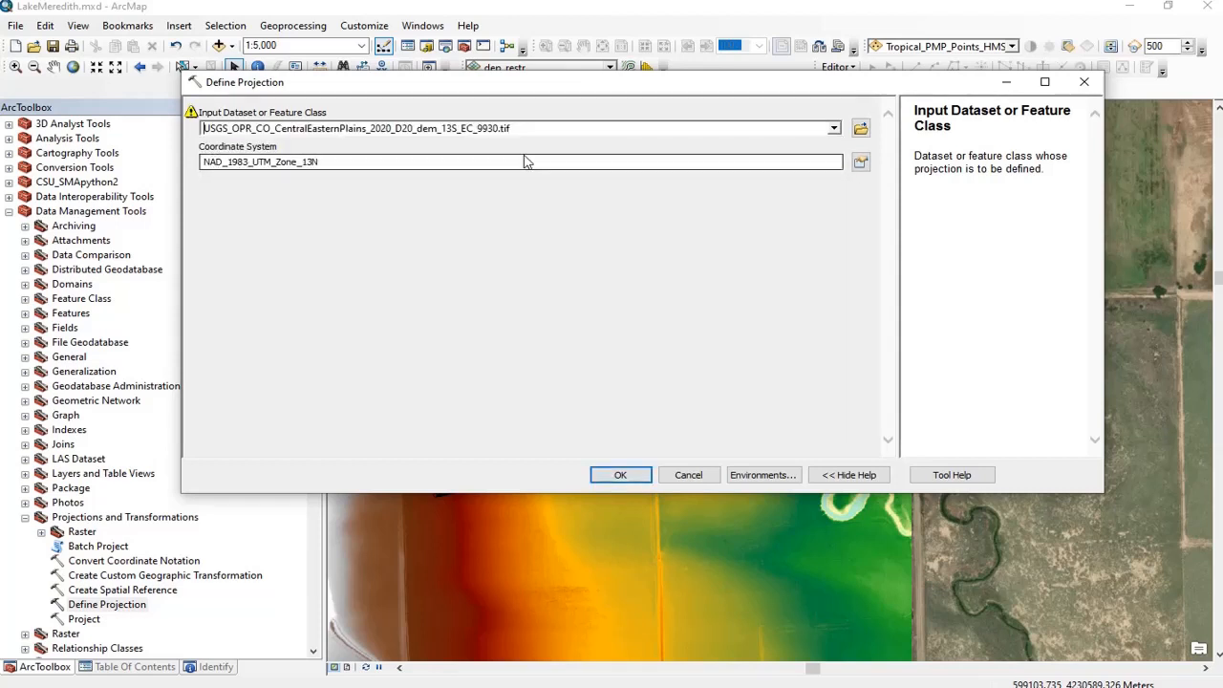
Choose NAD 1983 UTM Zone 13N as the projected coordinate system for the LiDAR raster, then close Define Projection without running it
left_click(860, 162)
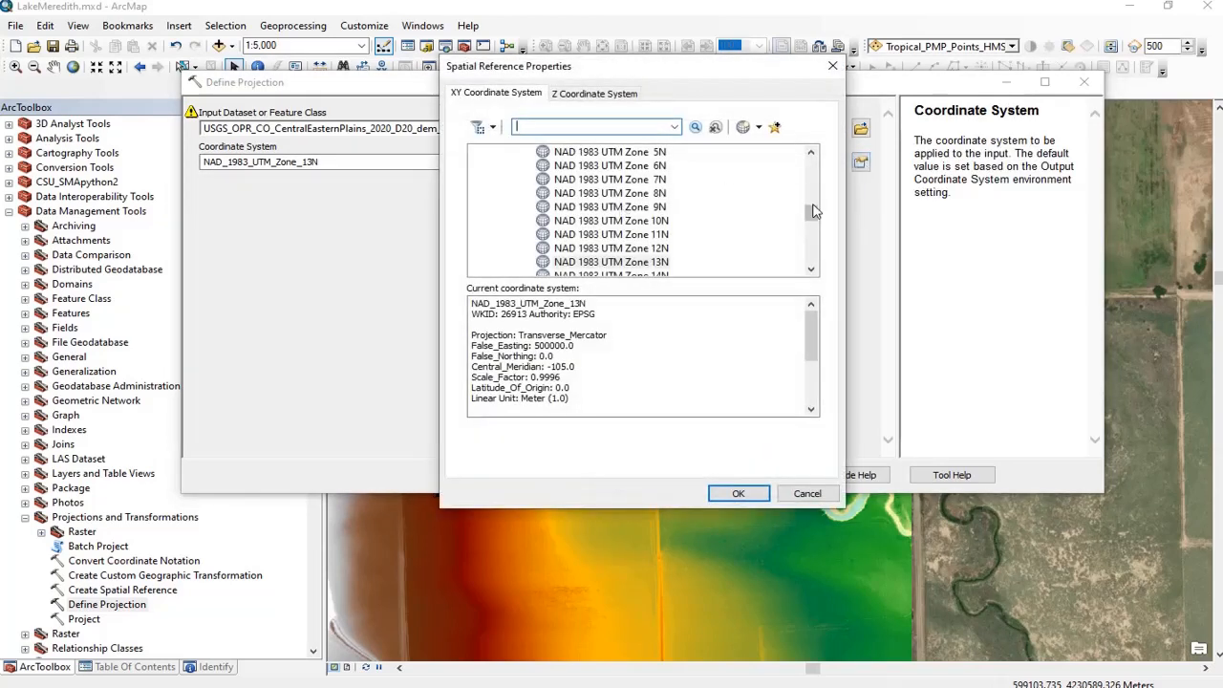
left_click_drag(811, 212, 811, 177)
left_click(531, 248)
left_click(495, 248)
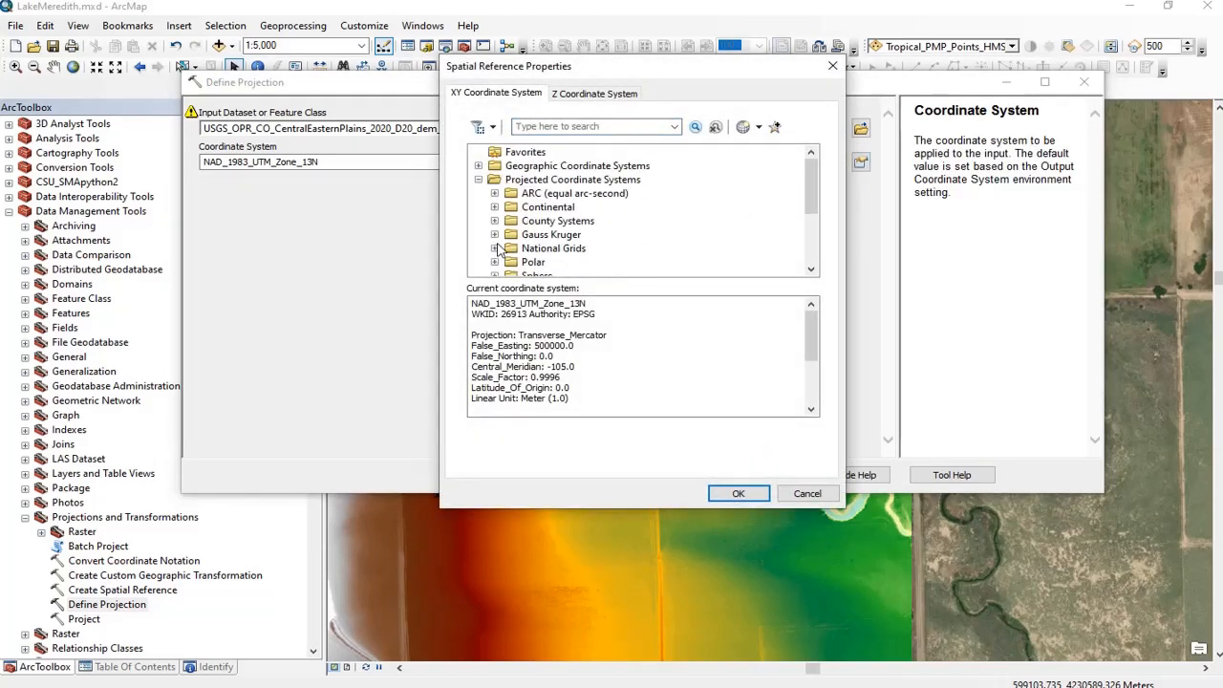
left_click(479, 180)
left_click(478, 180)
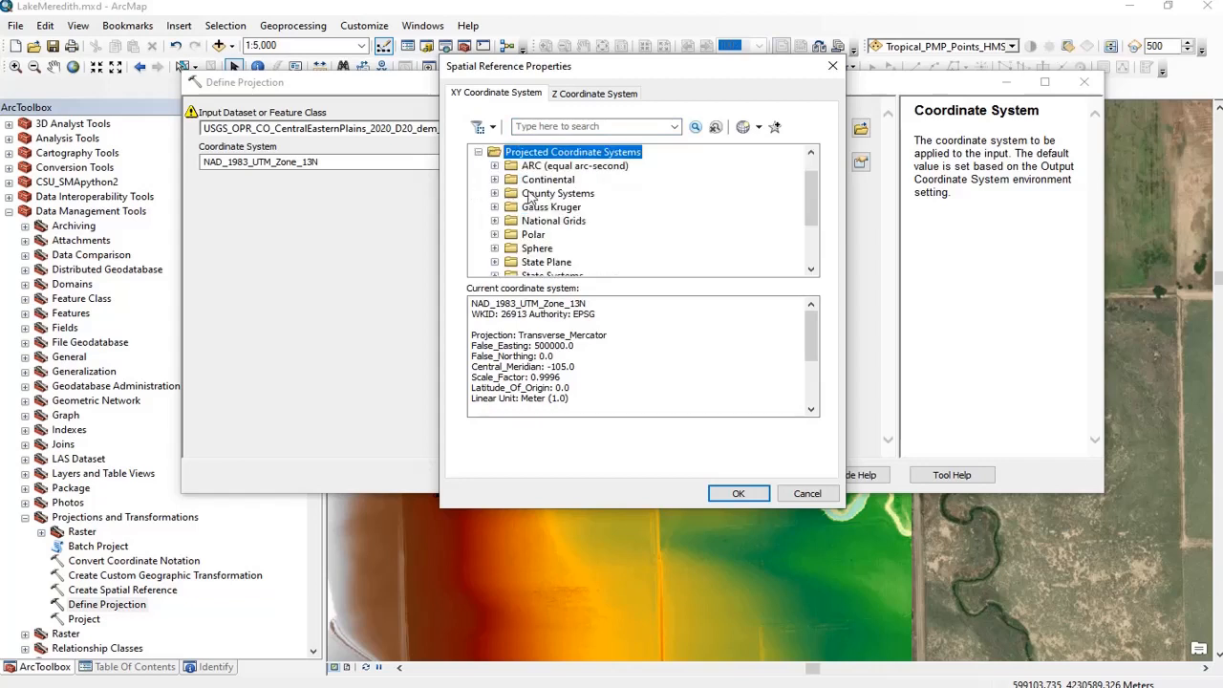
scroll(533, 230, "down", 3)
left_click(532, 221)
double_click(533, 221)
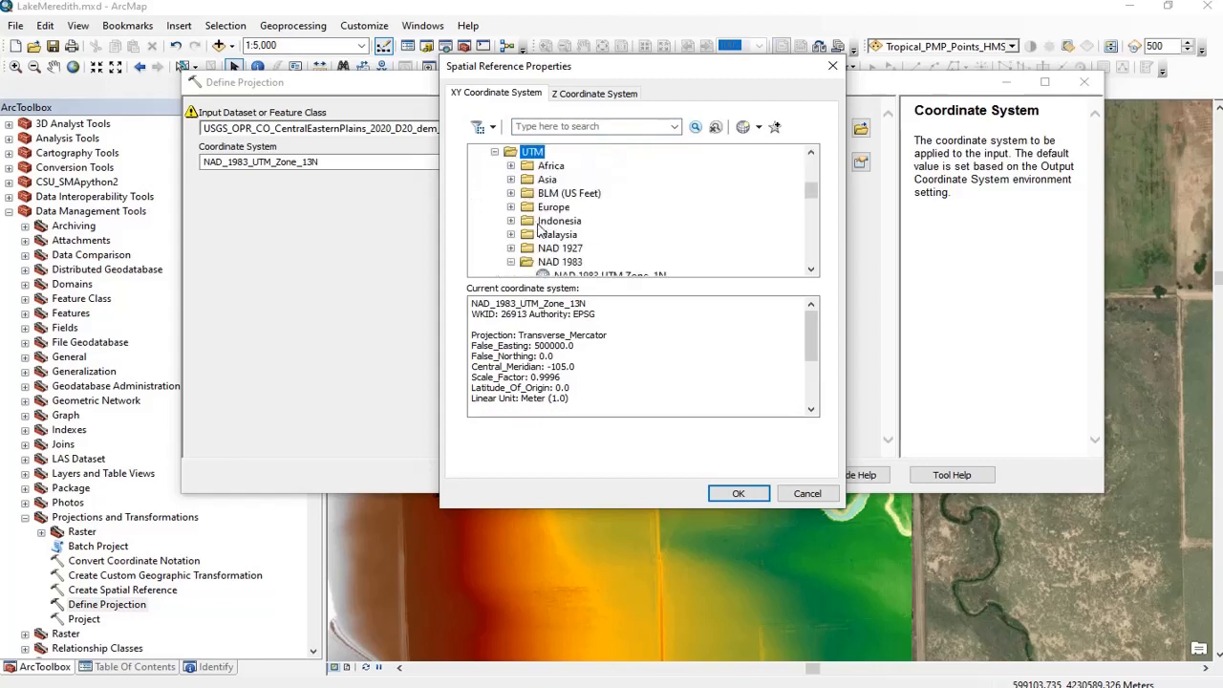
left_click(573, 263)
scroll(578, 263, "down", 5)
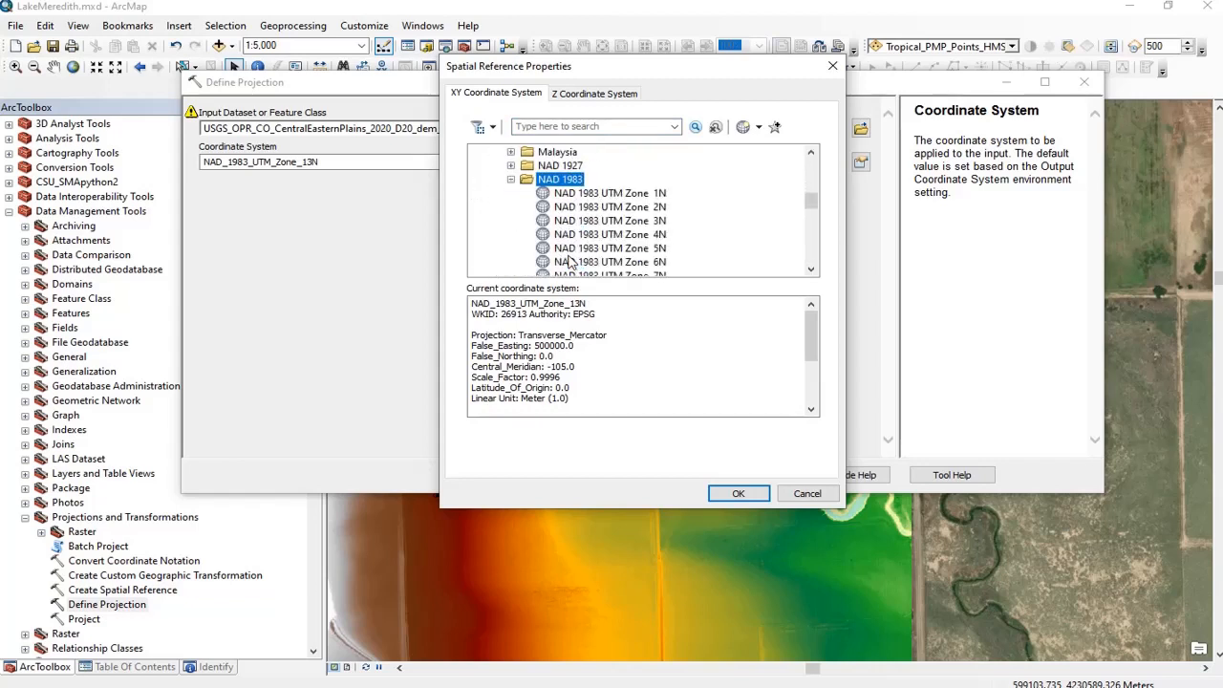
left_click(641, 235)
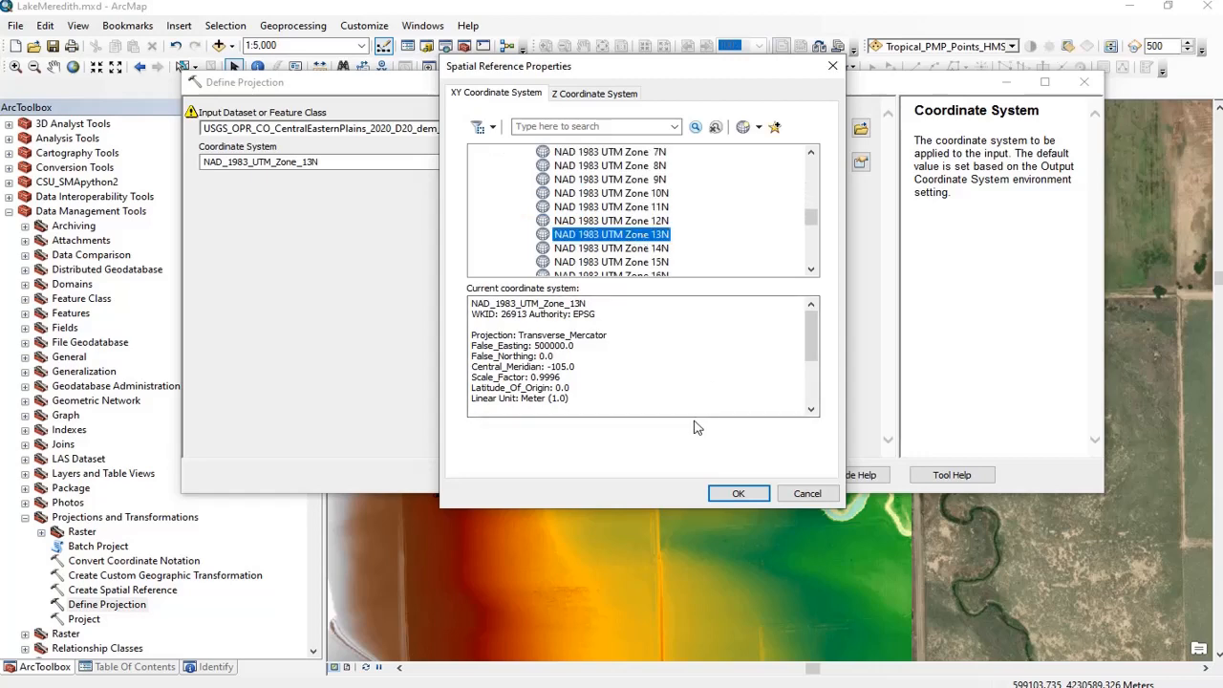
left_click(738, 494)
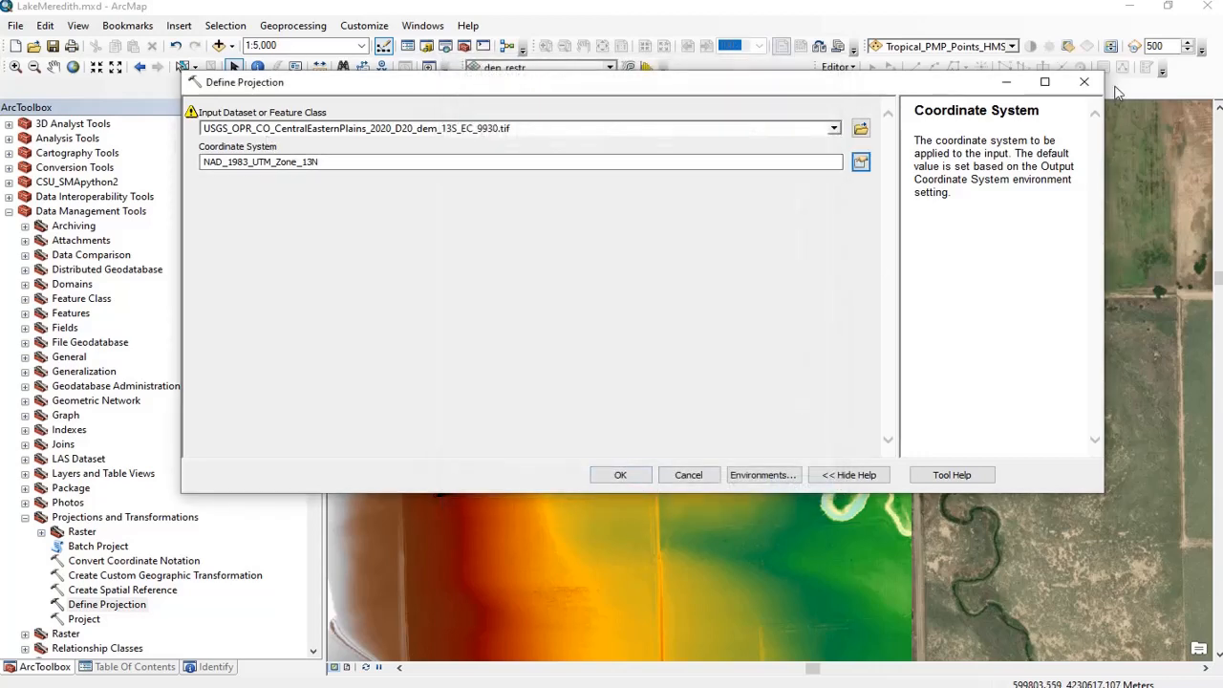
left_click(1084, 82)
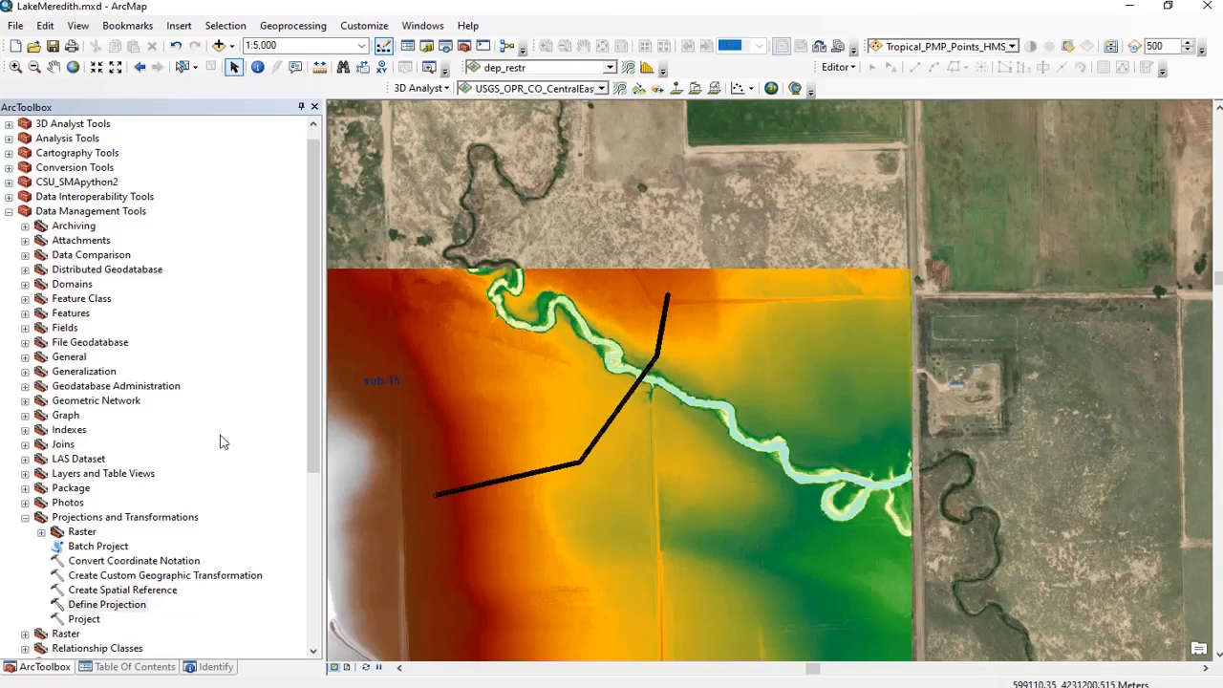
Collapse the Data Management toolset and check that the 3D Analyst extension is enabled
left_click(53, 66)
left_click_drag(519, 444, 718, 315)
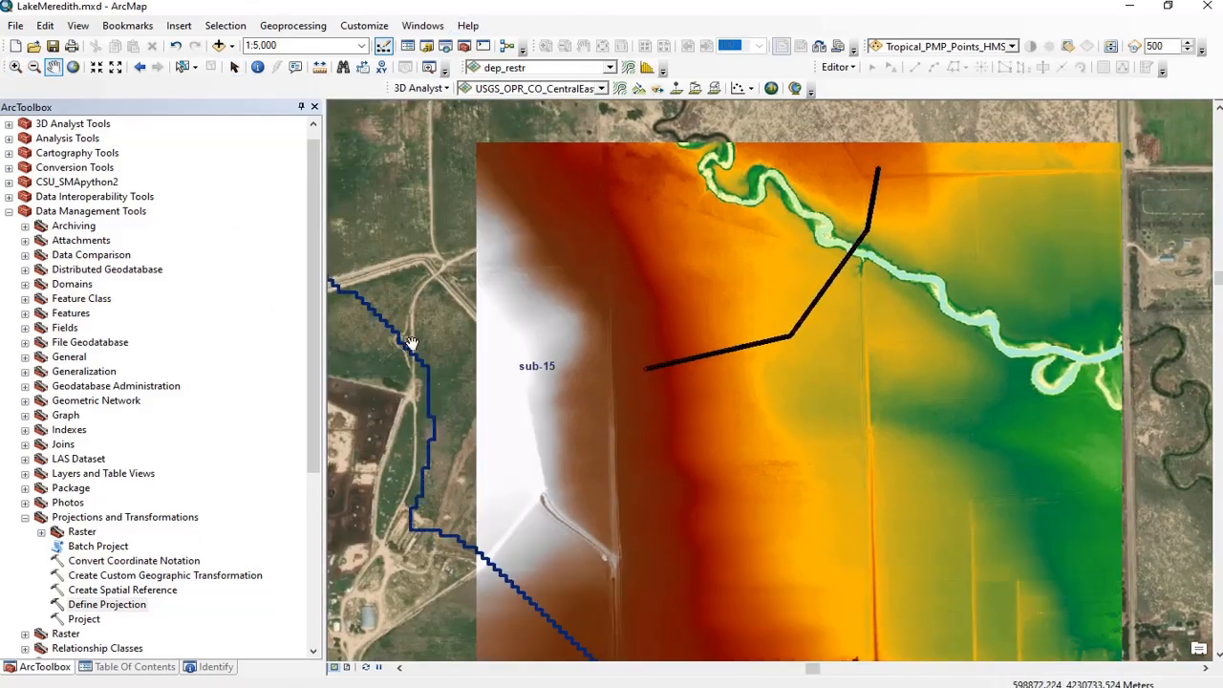
left_click(9, 211)
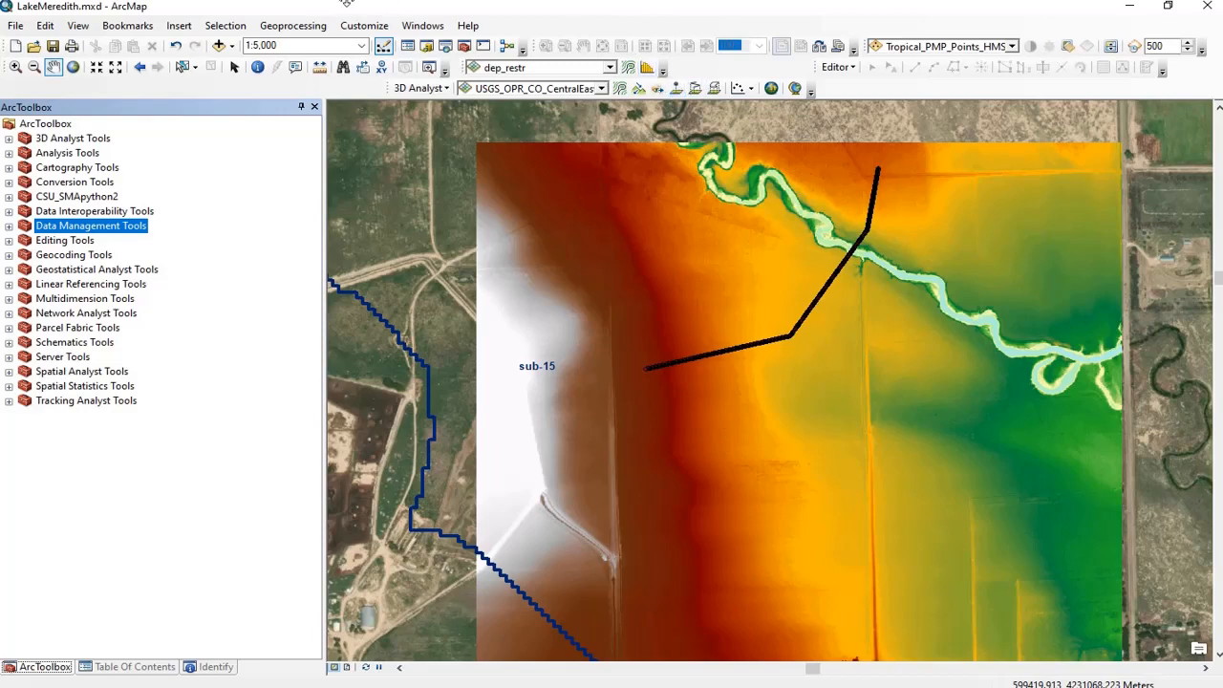
left_click(364, 25)
mouse_move(379, 50)
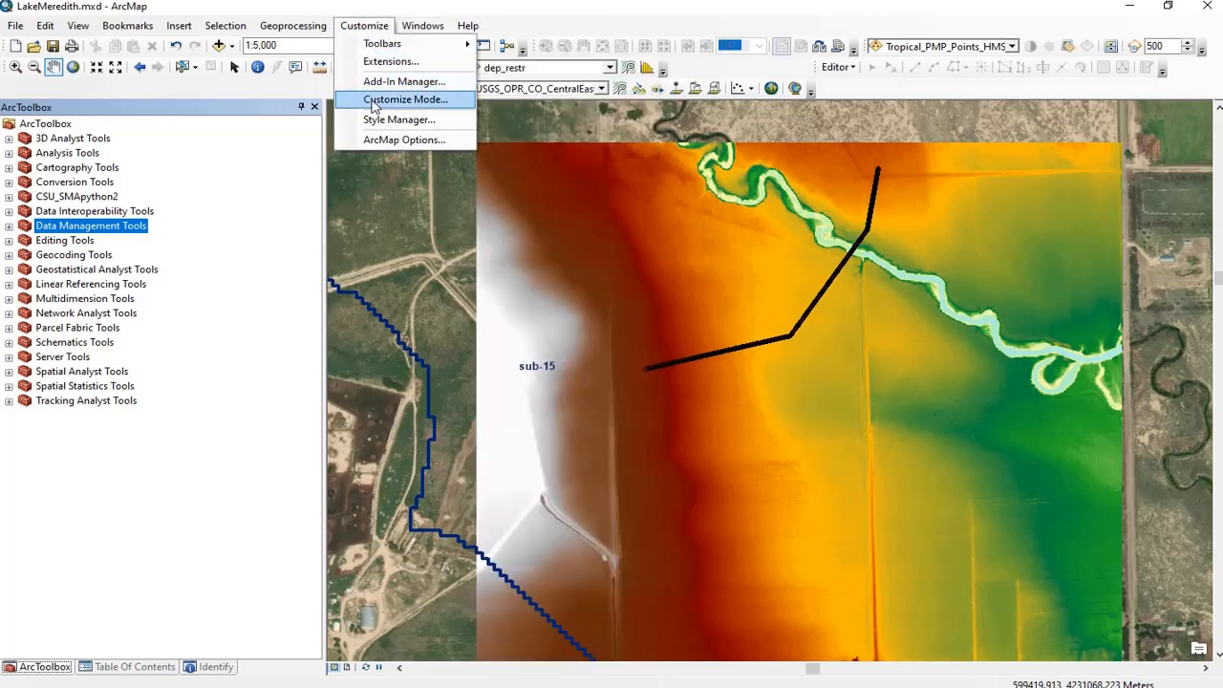
left_click(380, 62)
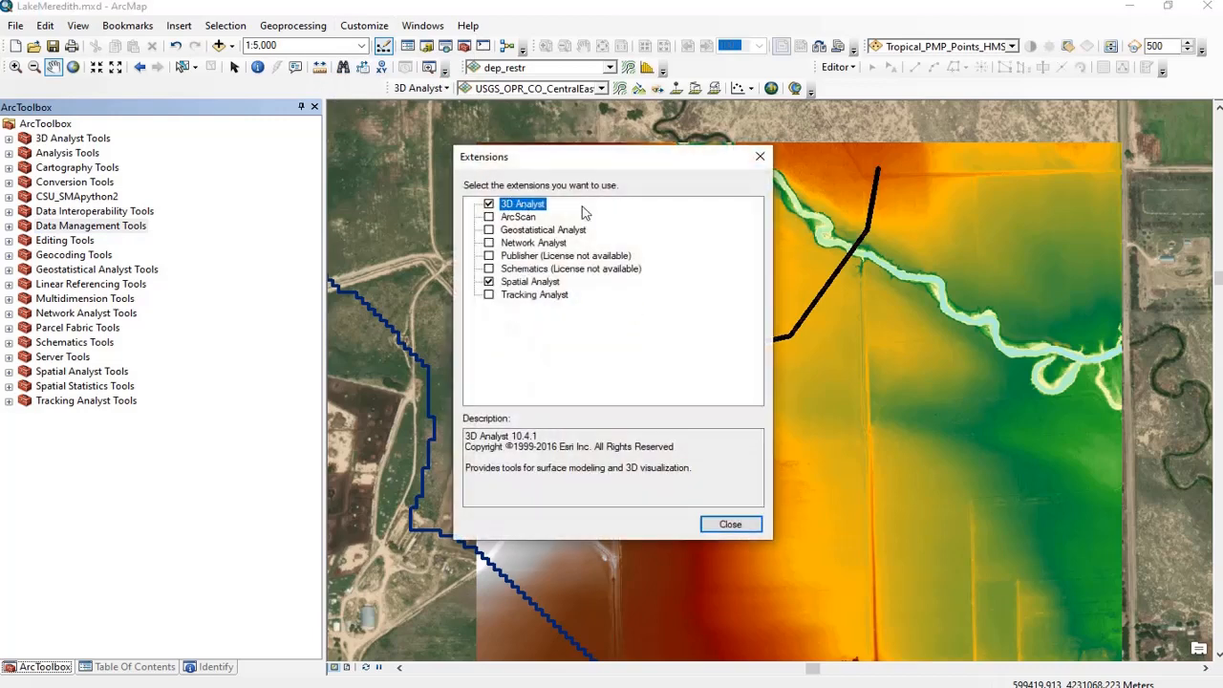
left_click(728, 524)
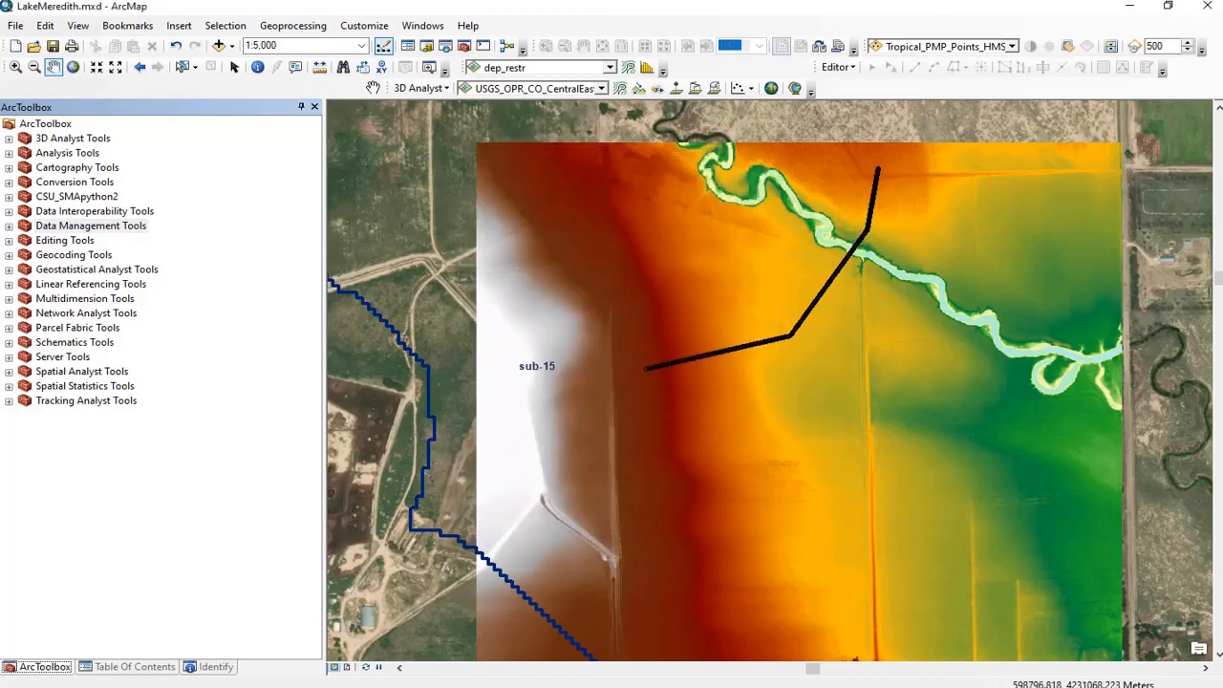
Check the list of available toolbars for the 3D Analyst toolbar
left_click(353, 27)
left_click(355, 27)
right_click(699, 69)
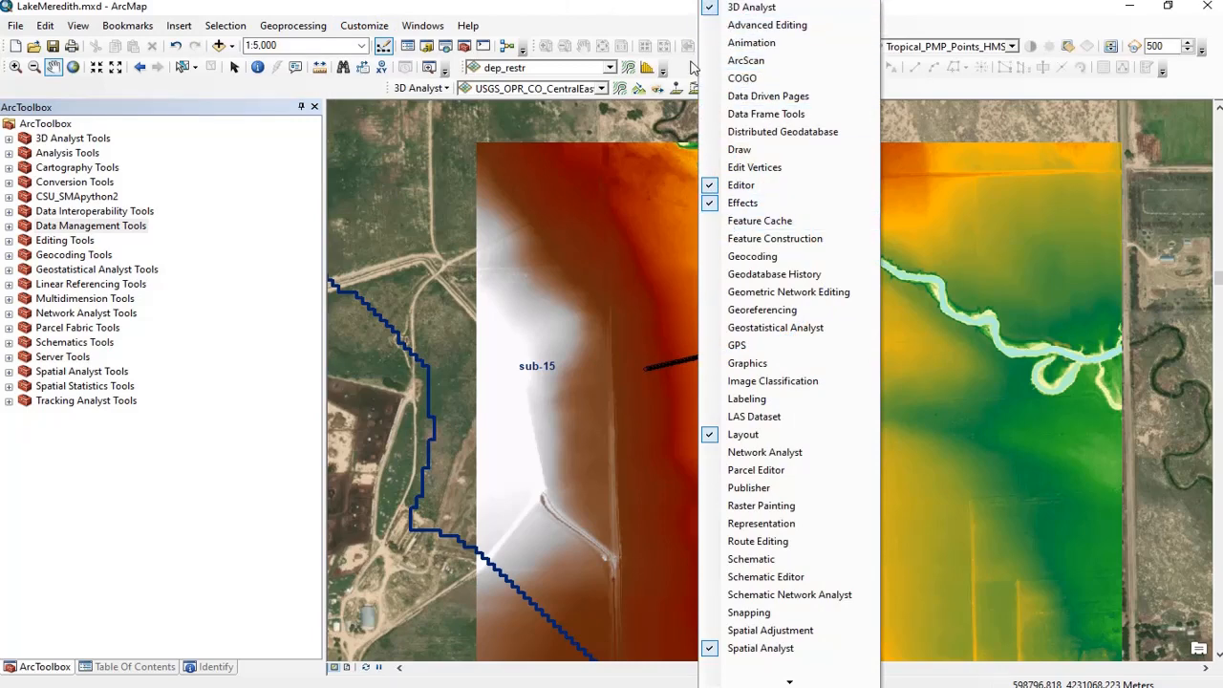
left_click(681, 75)
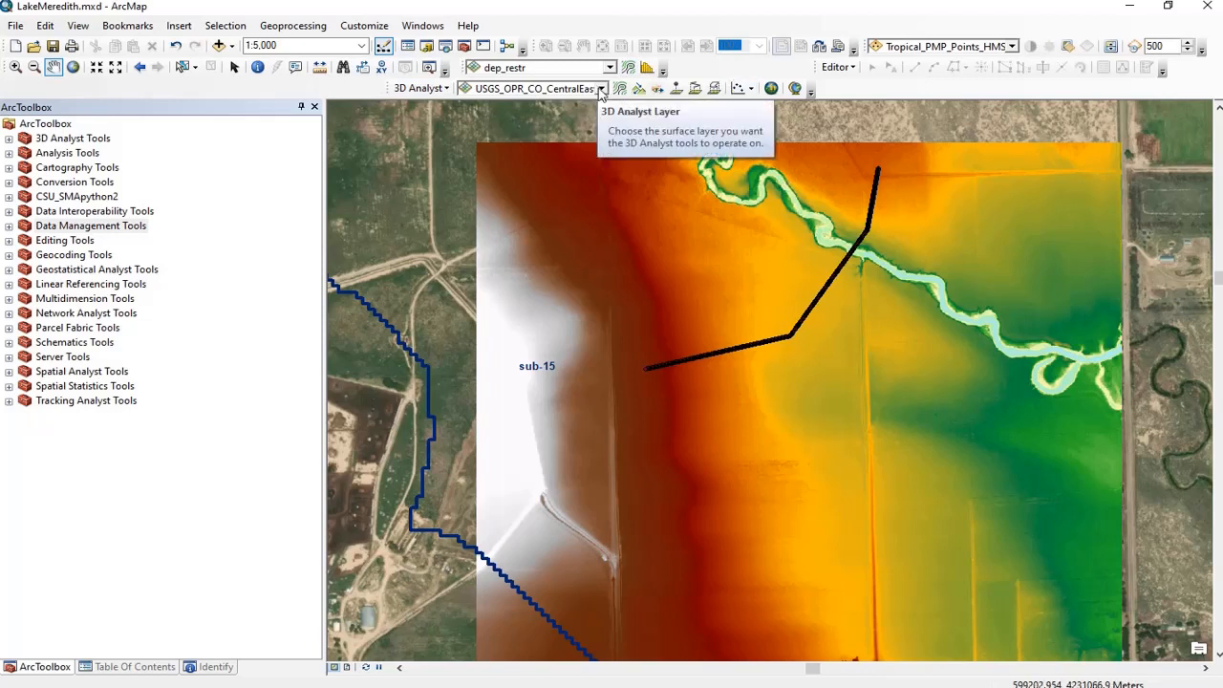
Check that the USGS LiDAR DEM is the 3D Analyst surface layer and identify the Interpolate Line tool
left_click(601, 89)
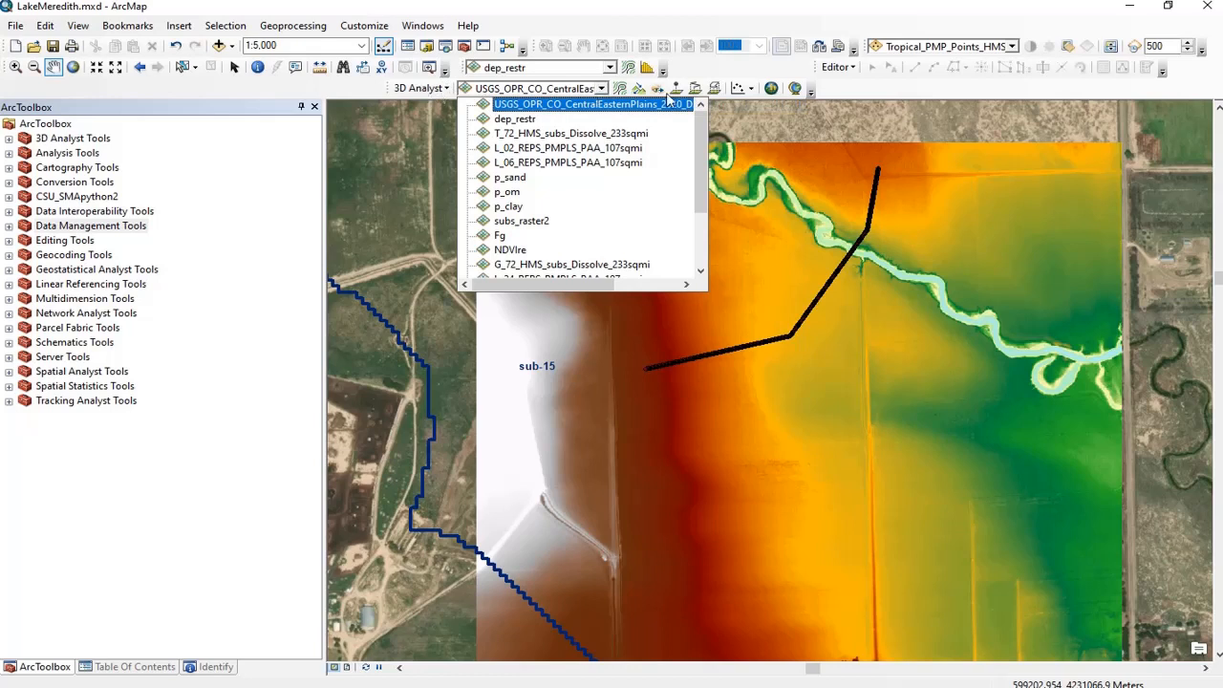
left_click(862, 90)
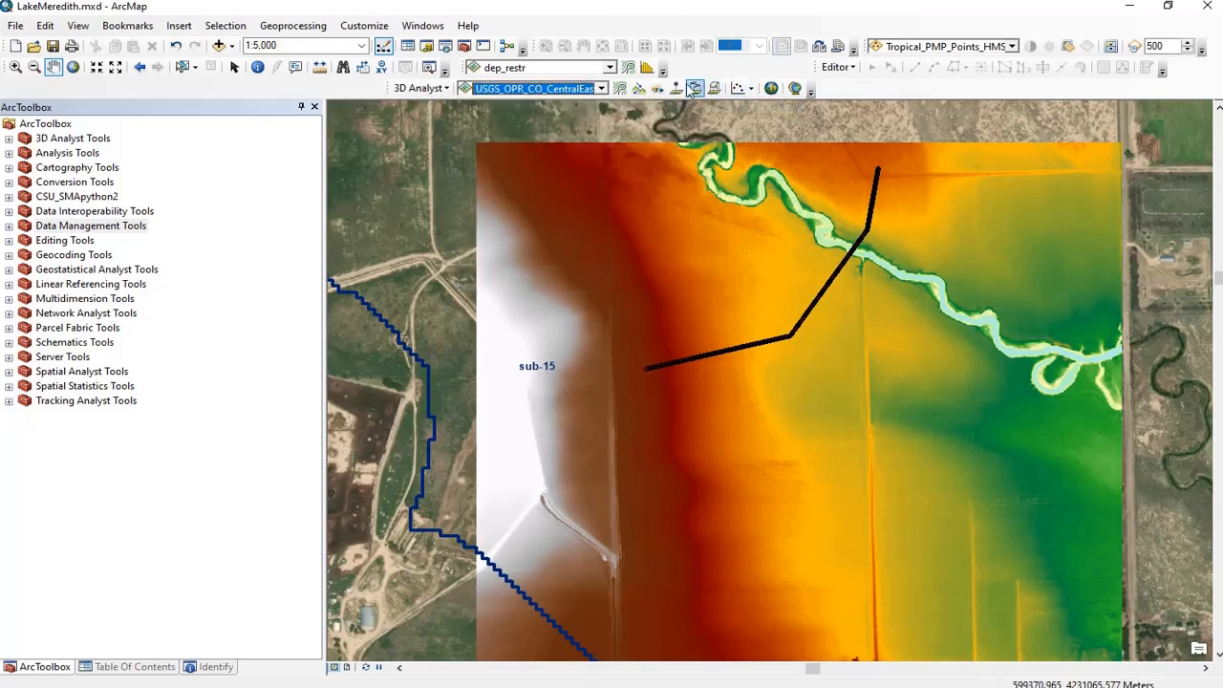
left_click(695, 88)
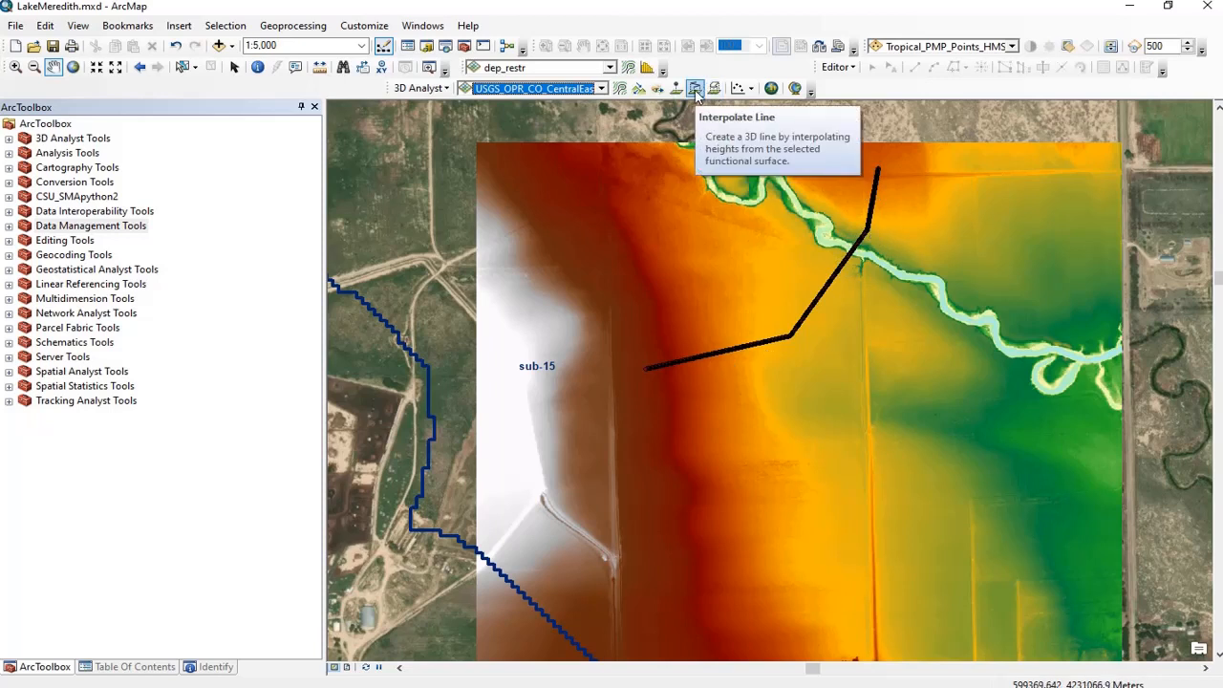
Check the save location for profile graph data in the 3D Analyst options, then close the options without changing it
left_click(421, 88)
left_click(454, 105)
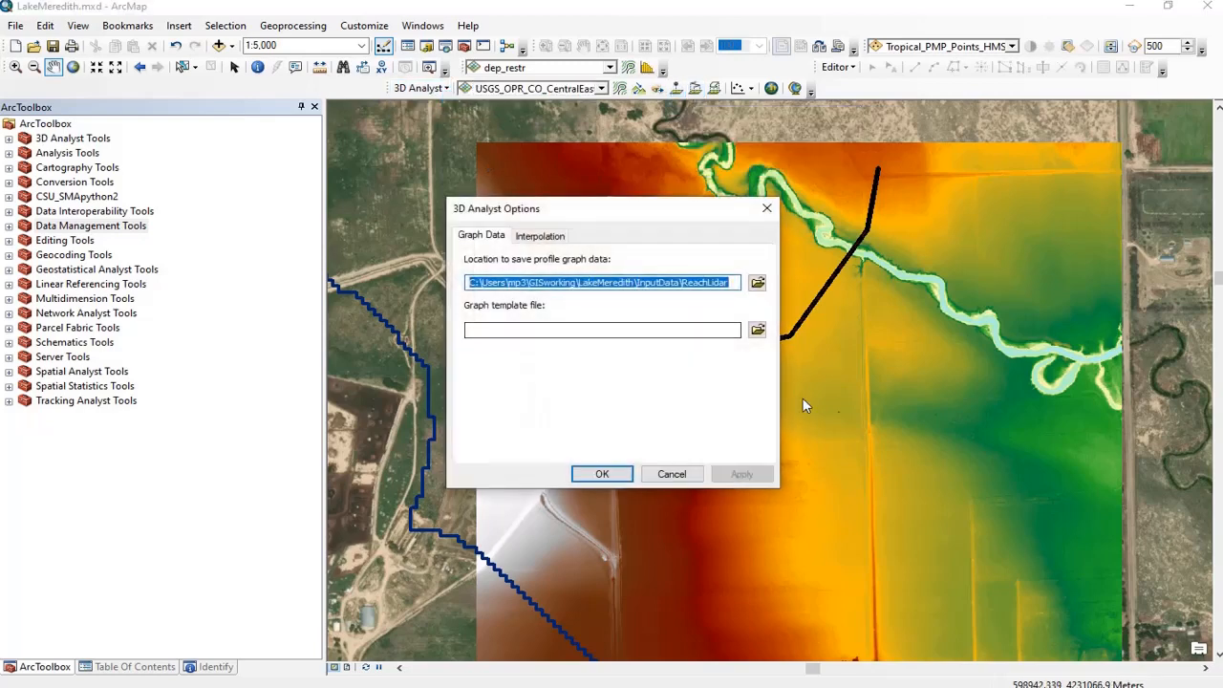
left_click(757, 286)
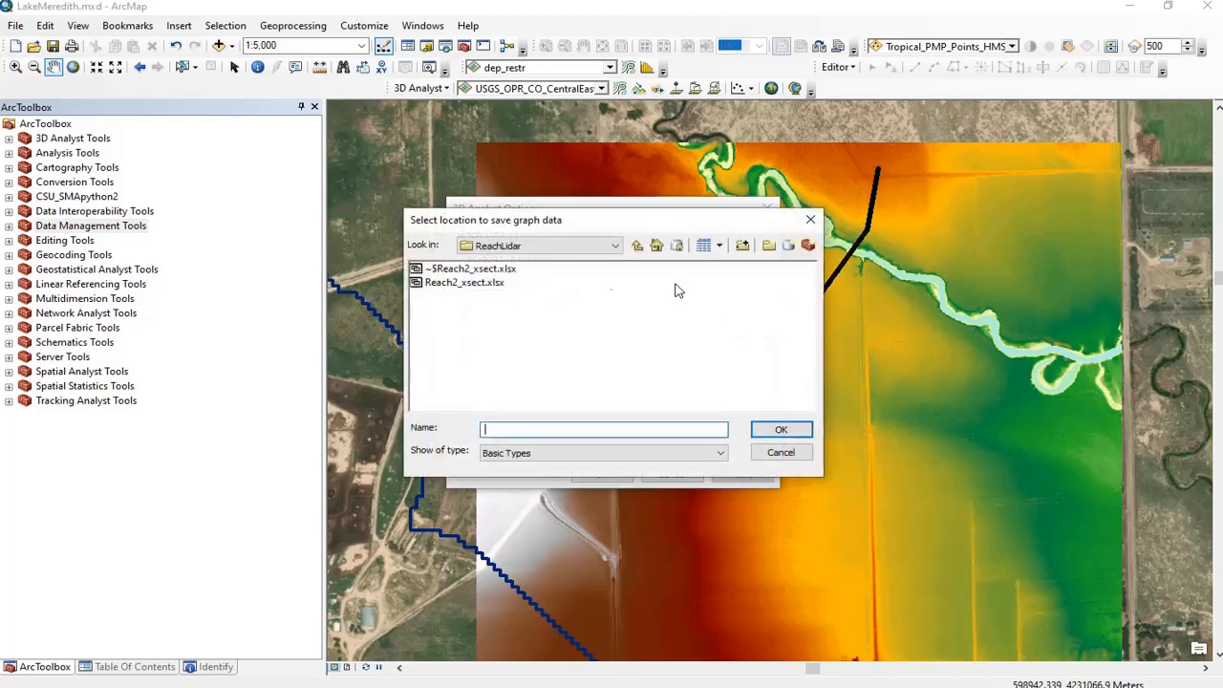
left_click(615, 247)
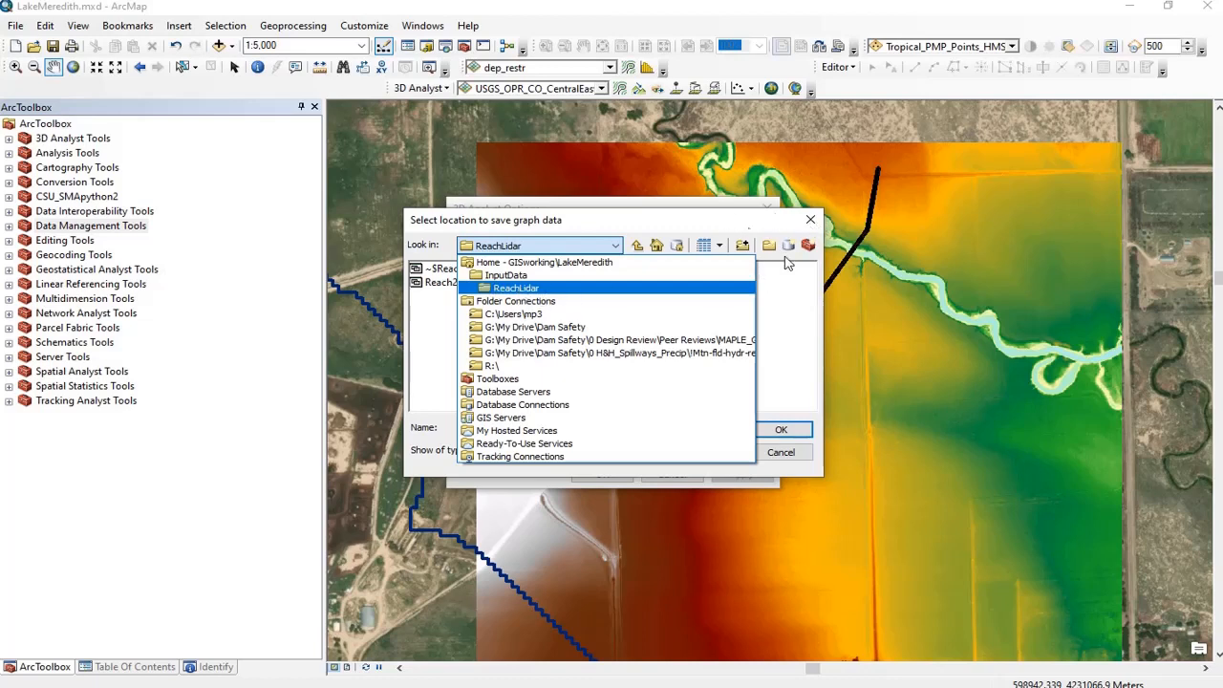
left_click(783, 453)
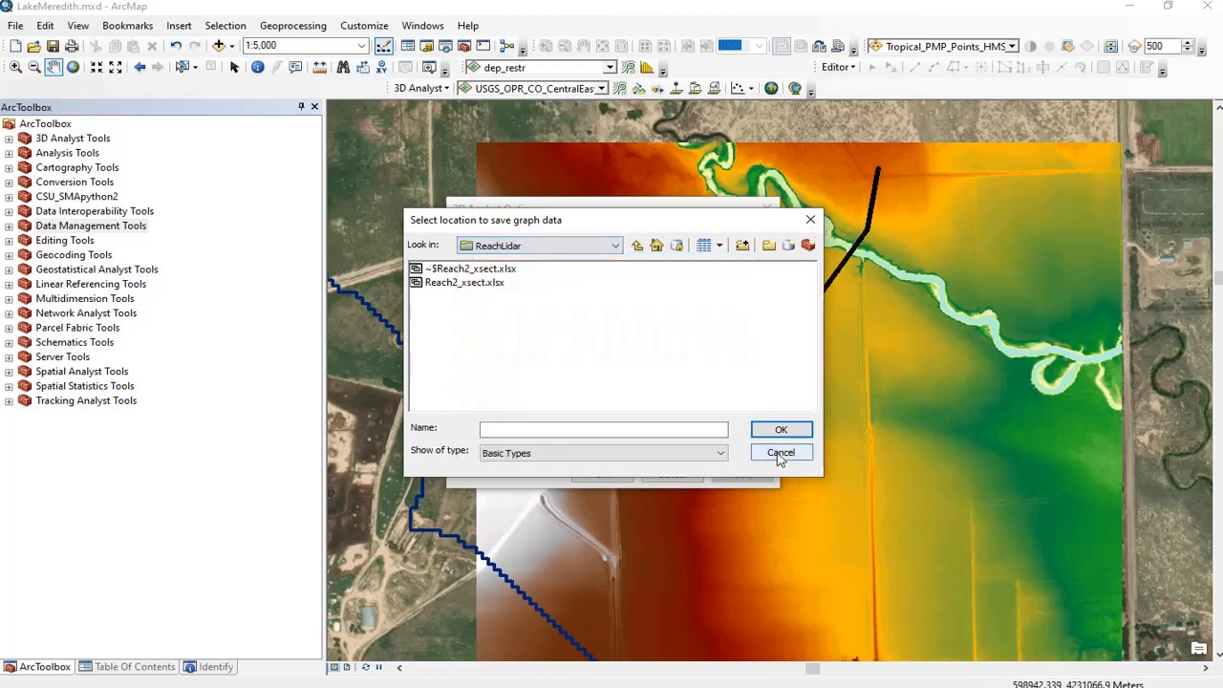
left_click(781, 453)
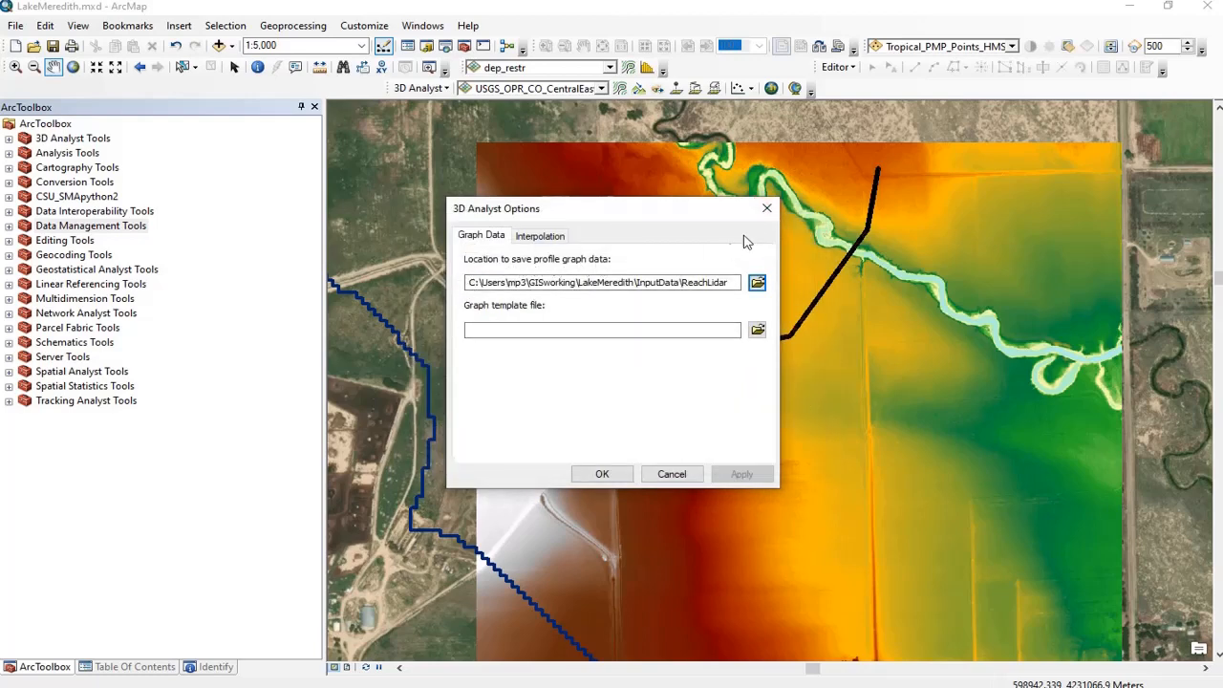
left_click(767, 207)
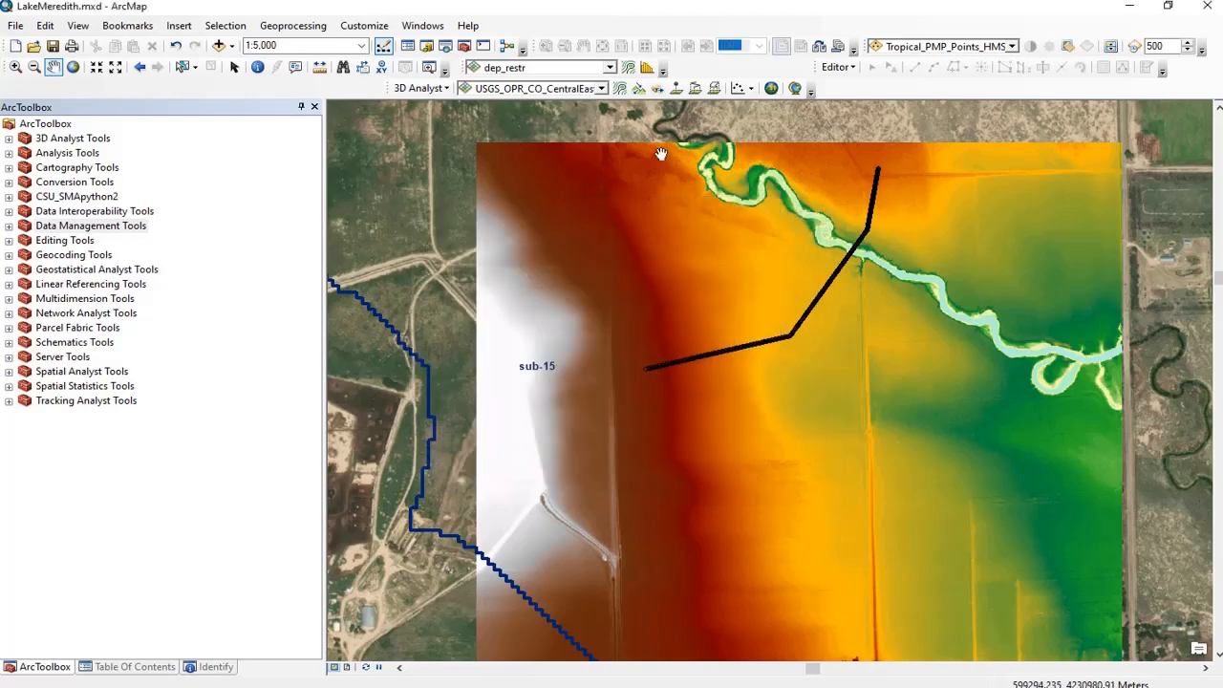
Select the interpolated cross-section line on the map, generate its profile graph, and close the graph after viewing it beside the line
left_click(752, 89)
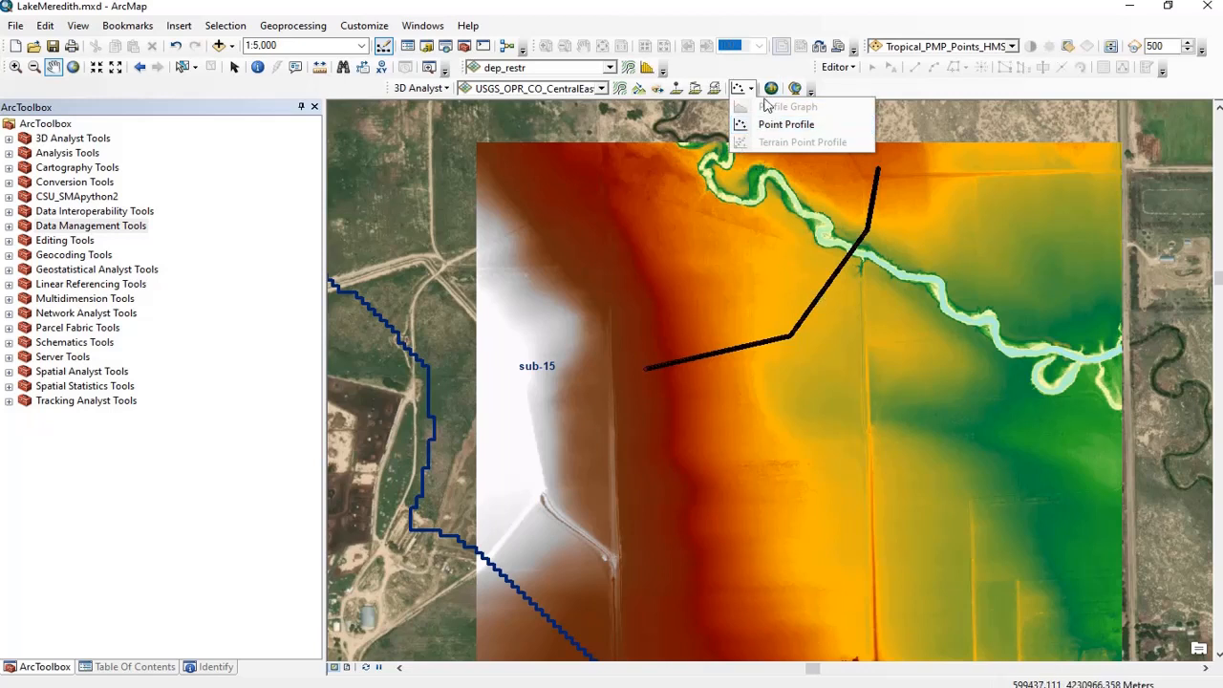
left_click(724, 62)
left_click(234, 66)
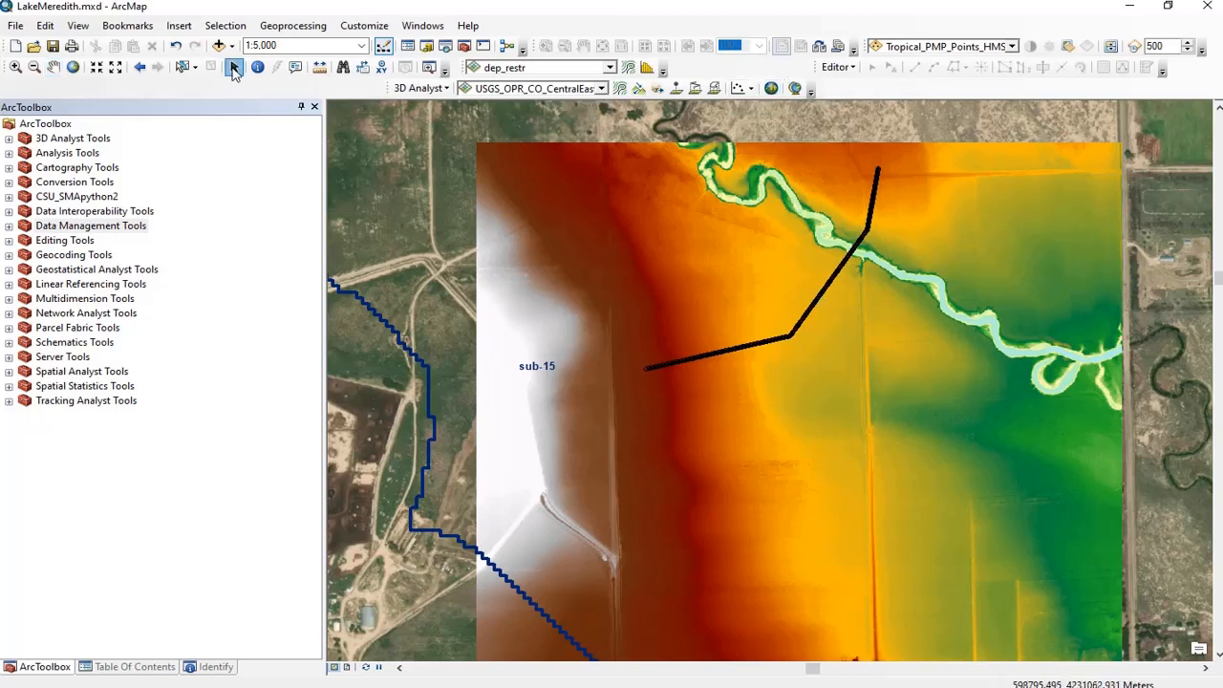
left_click(790, 344)
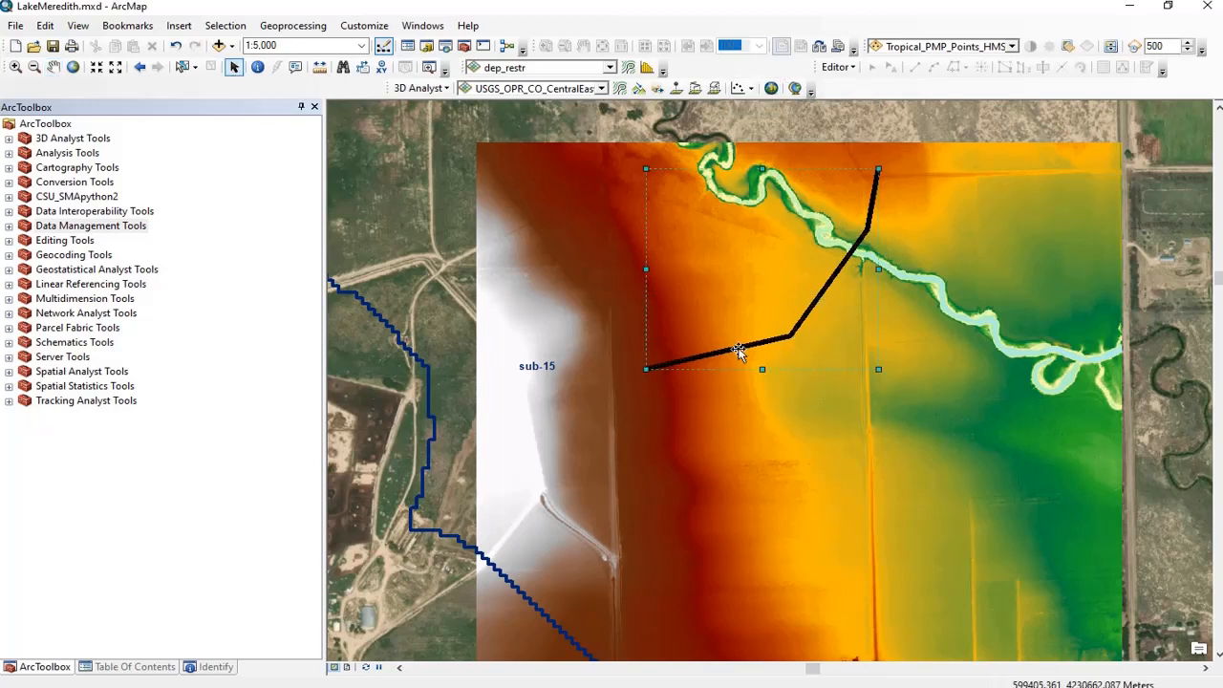
left_click(752, 88)
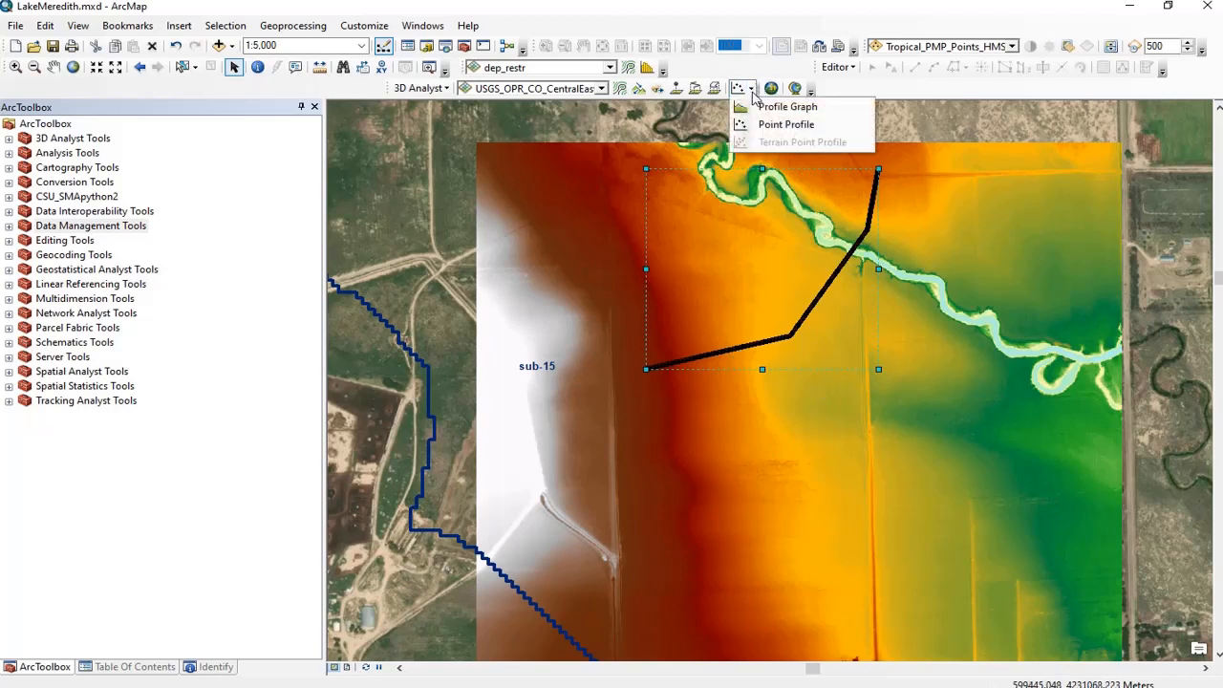
left_click(763, 108)
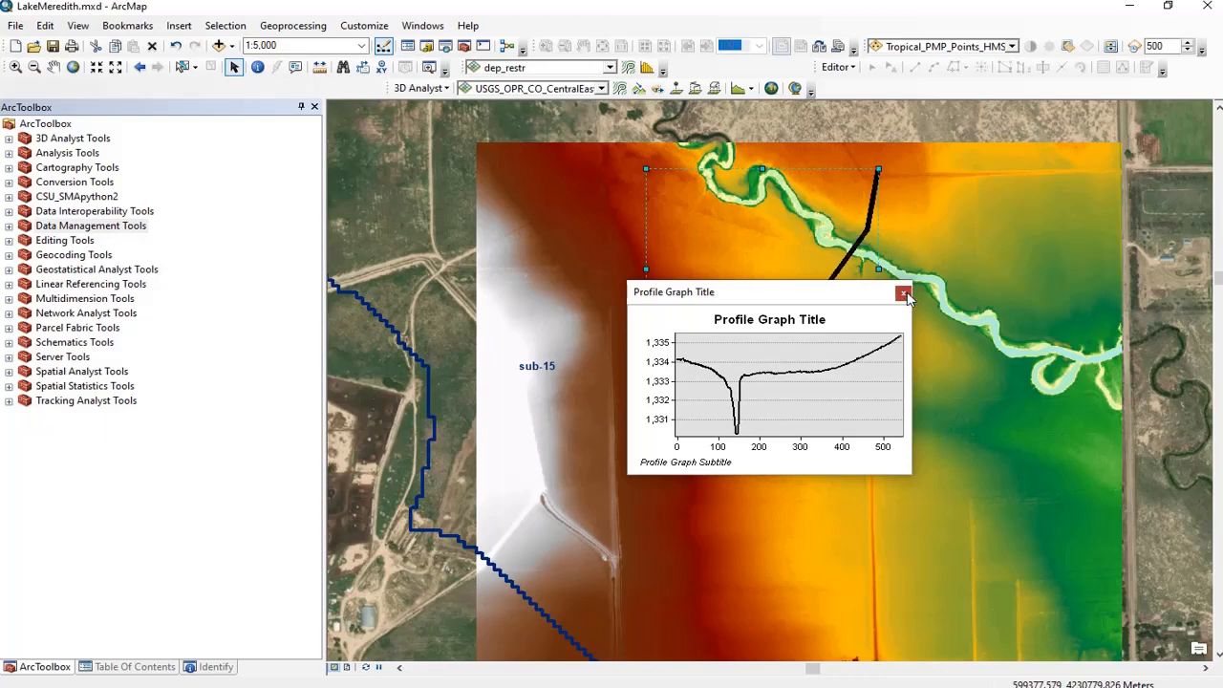
left_click_drag(838, 290, 585, 417)
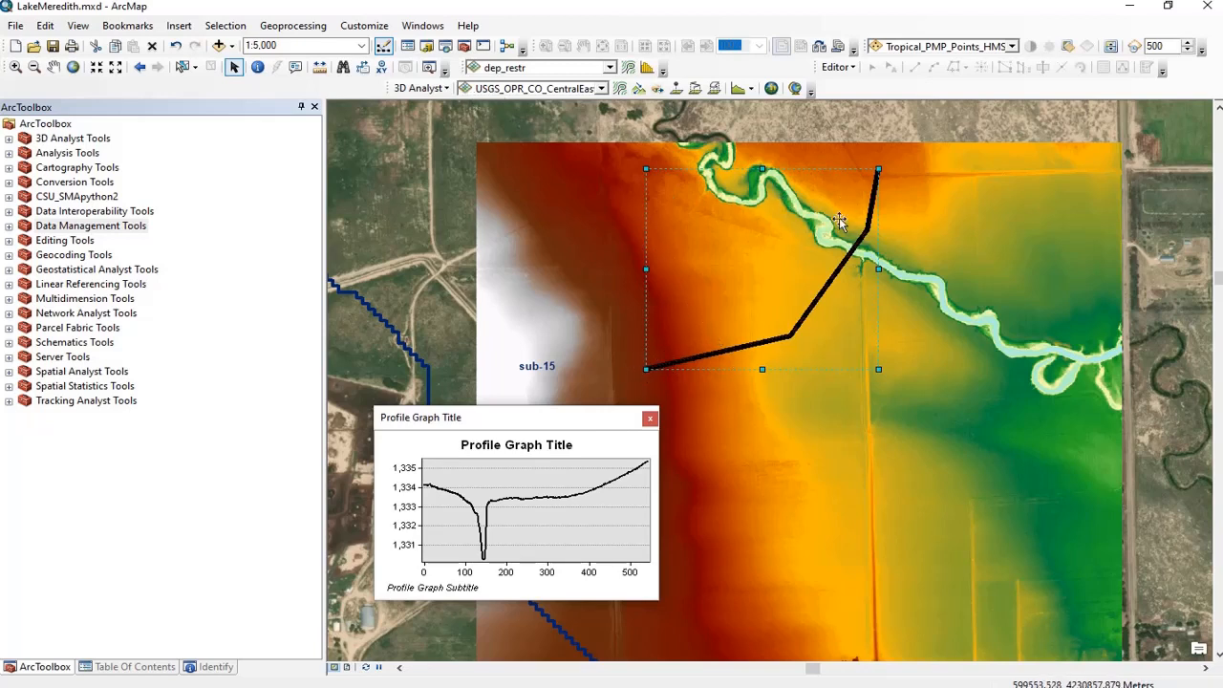
left_click(650, 420)
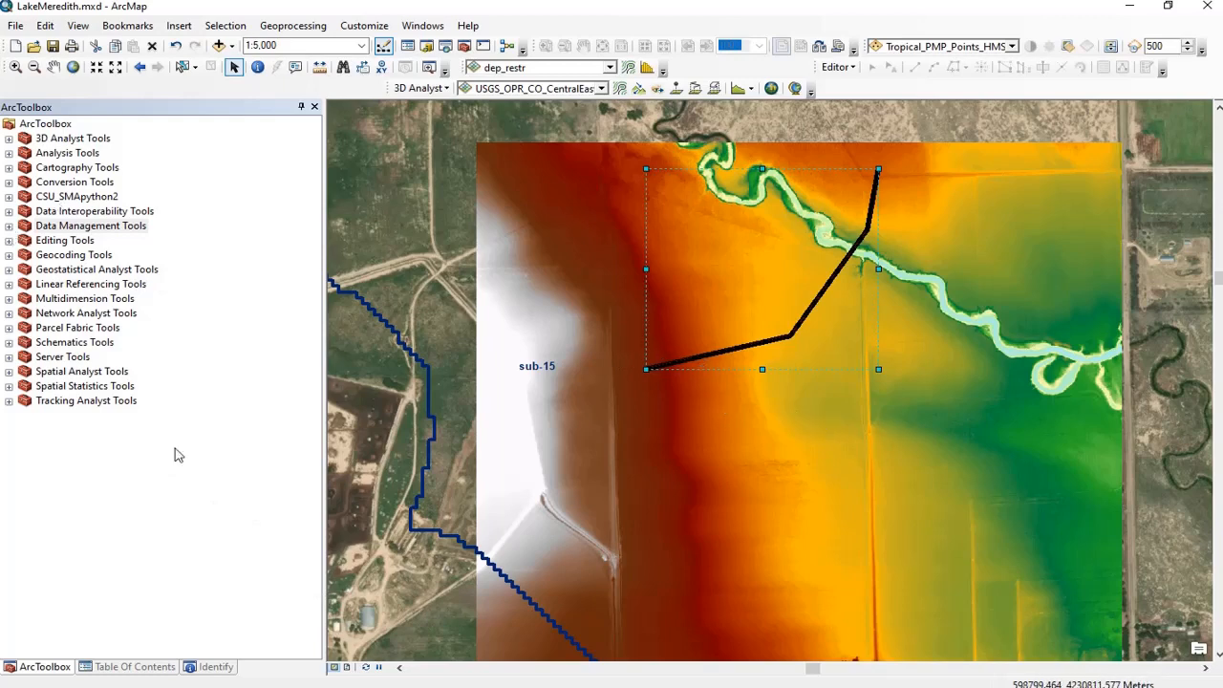
Make the PG1 profile point layer visible and open its attribute table
left_click(132, 666)
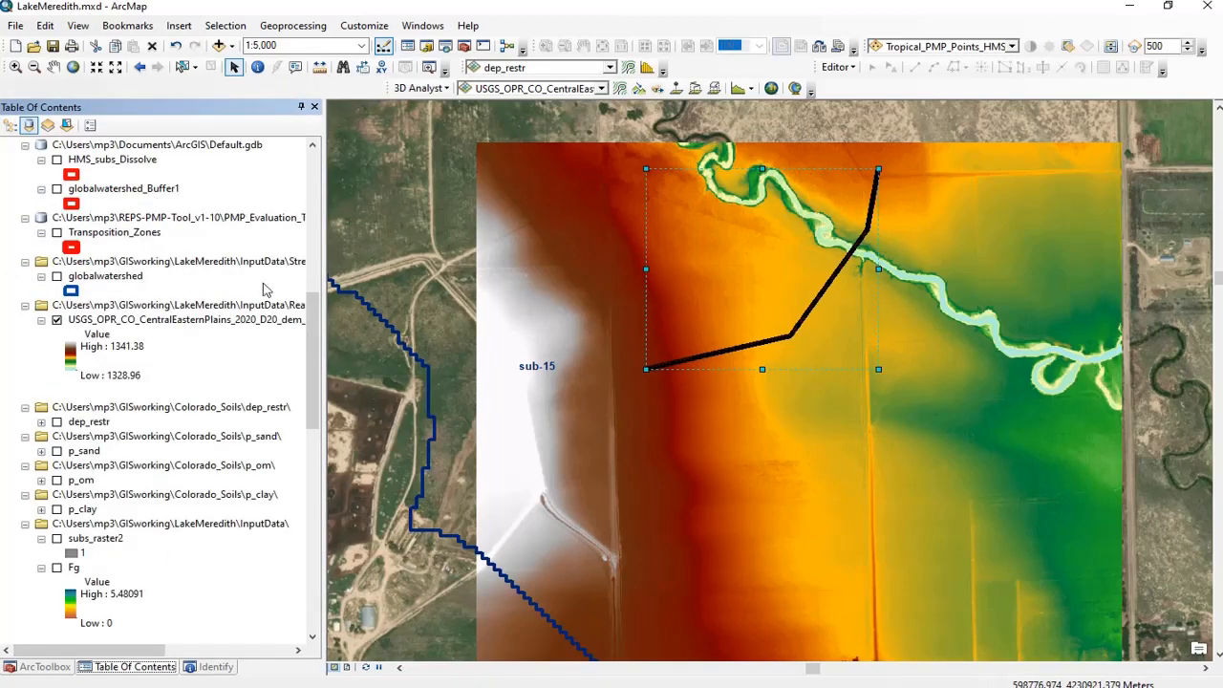
left_click_drag(311, 343, 311, 202)
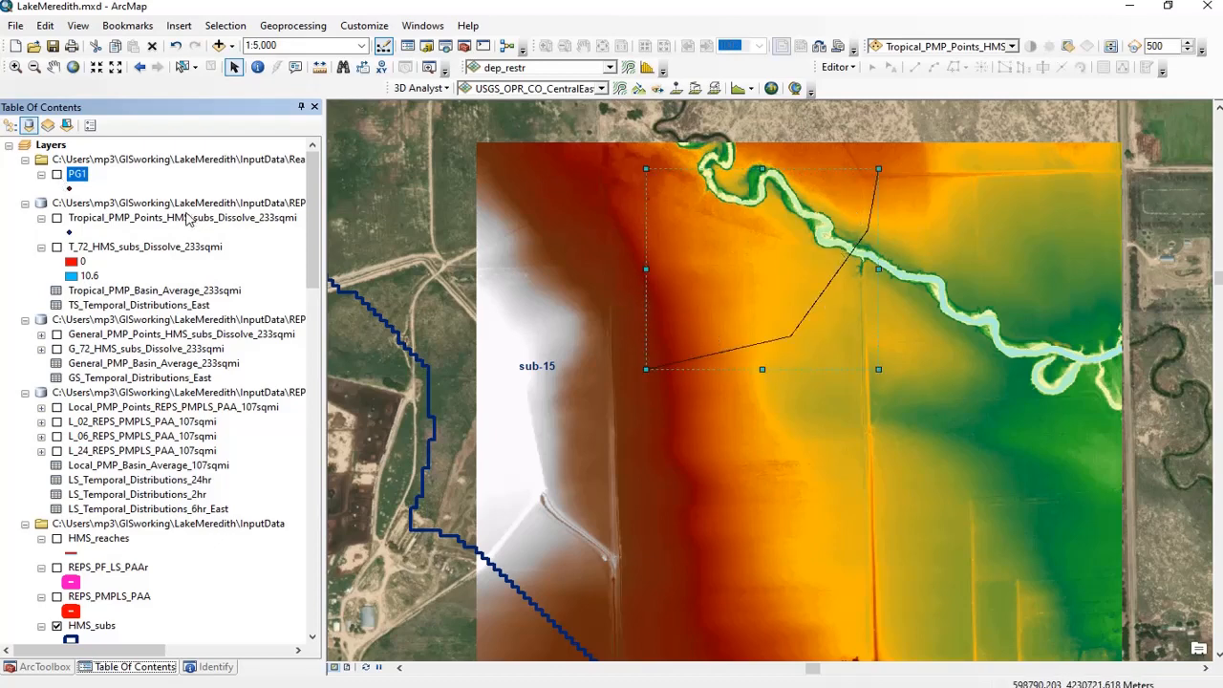
left_click(58, 176)
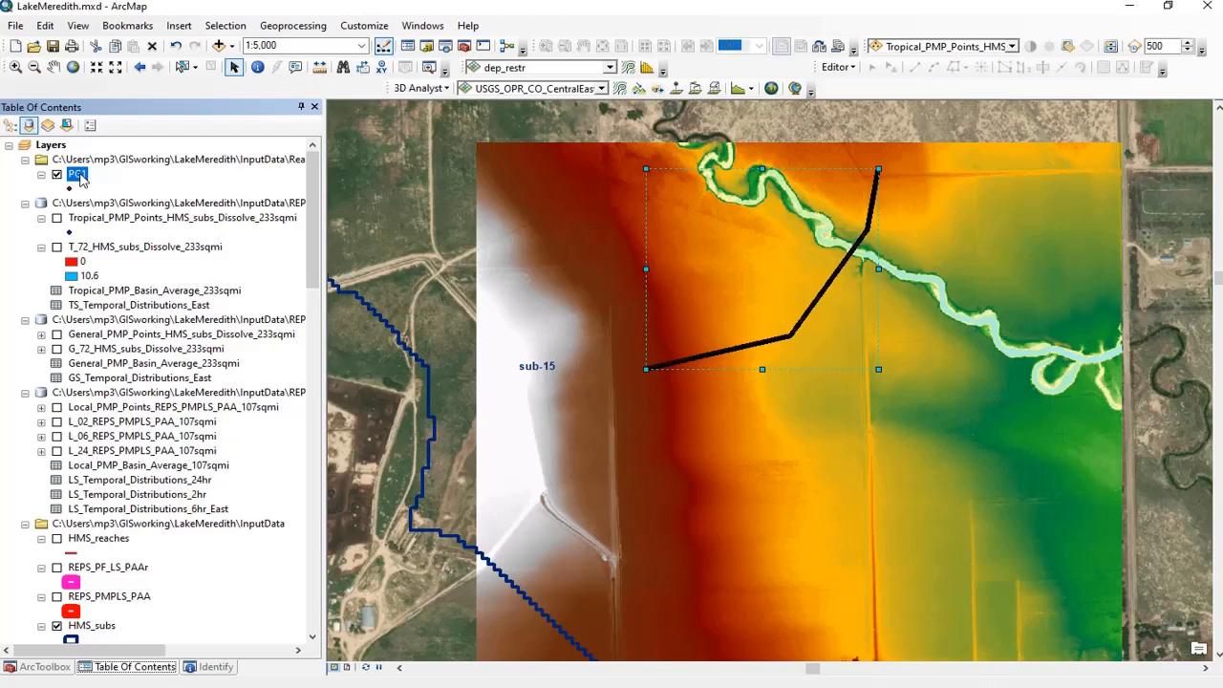
right_click(80, 179)
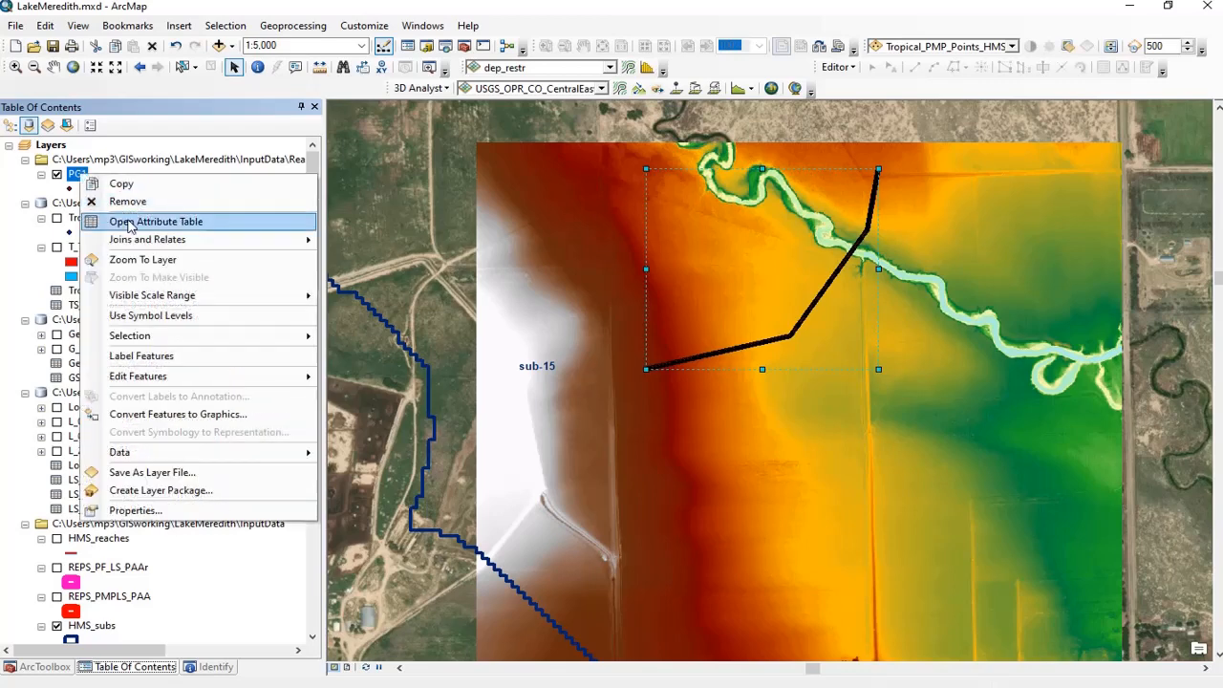
left_click(129, 224)
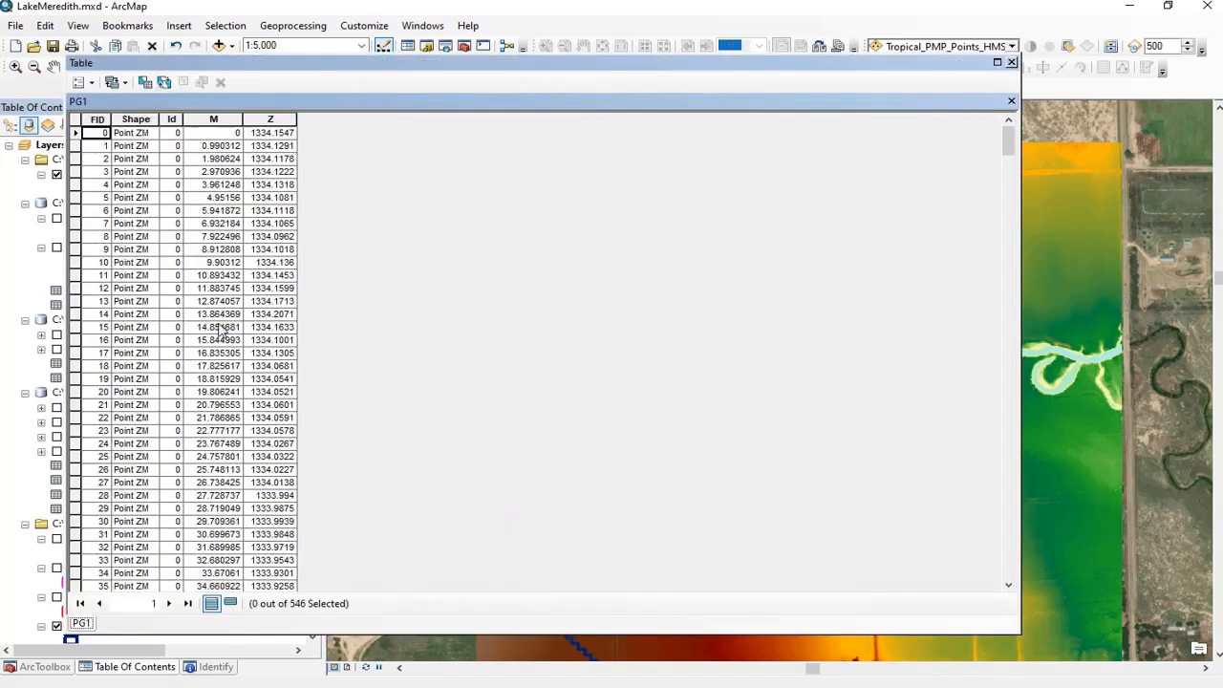
Examine the M and Z columns of the PG1 attribute table for the station and elevation data
left_click(273, 119)
left_click(220, 119)
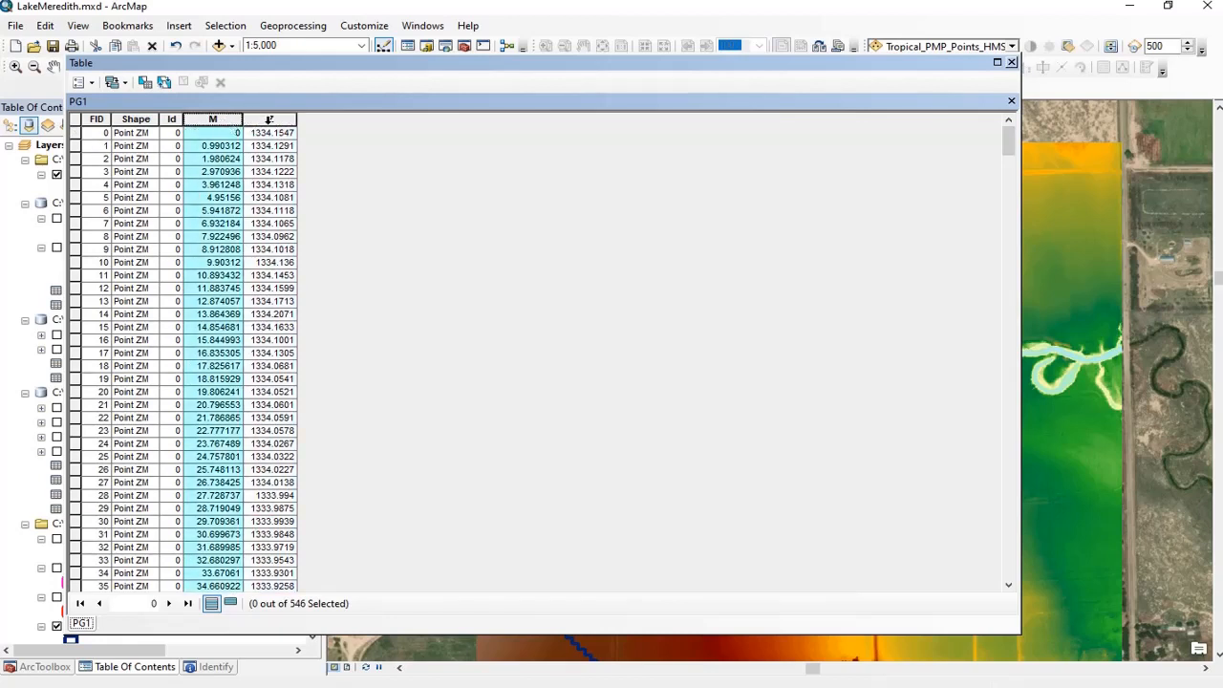
left_click(216, 119)
left_click(270, 120)
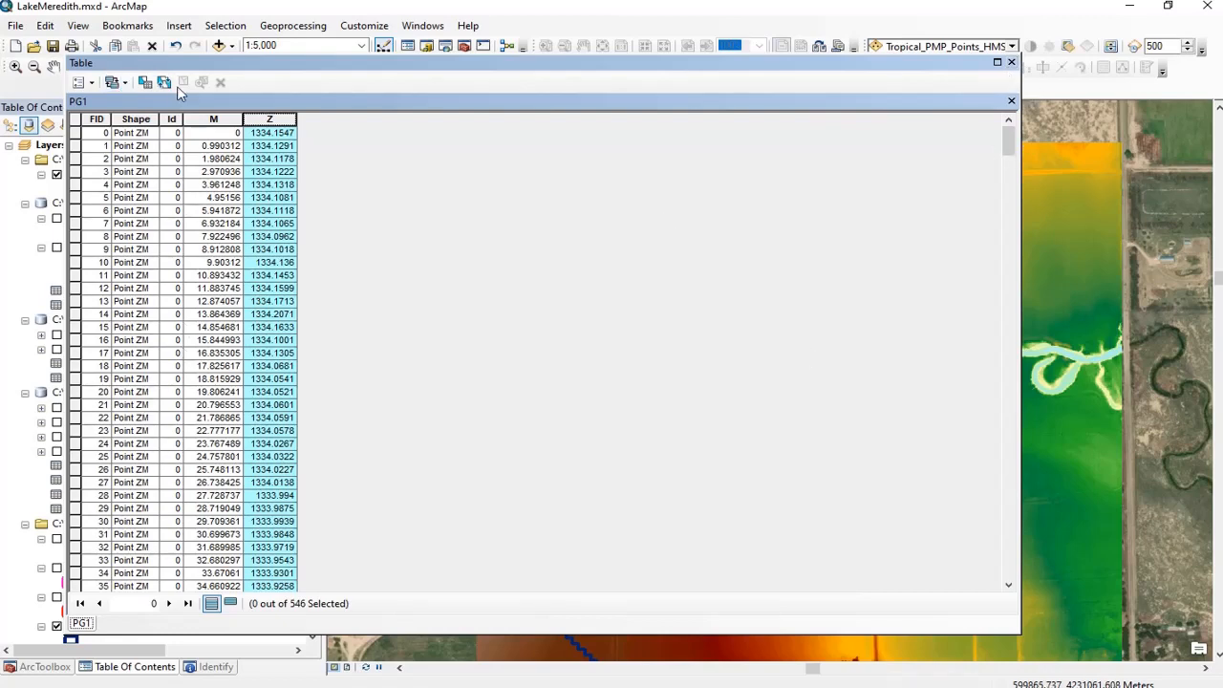
Set up a text-file export of all PG1 records as Export_Output.txt in the ReachLidar folder, then cancel the export and close the table
left_click(91, 83)
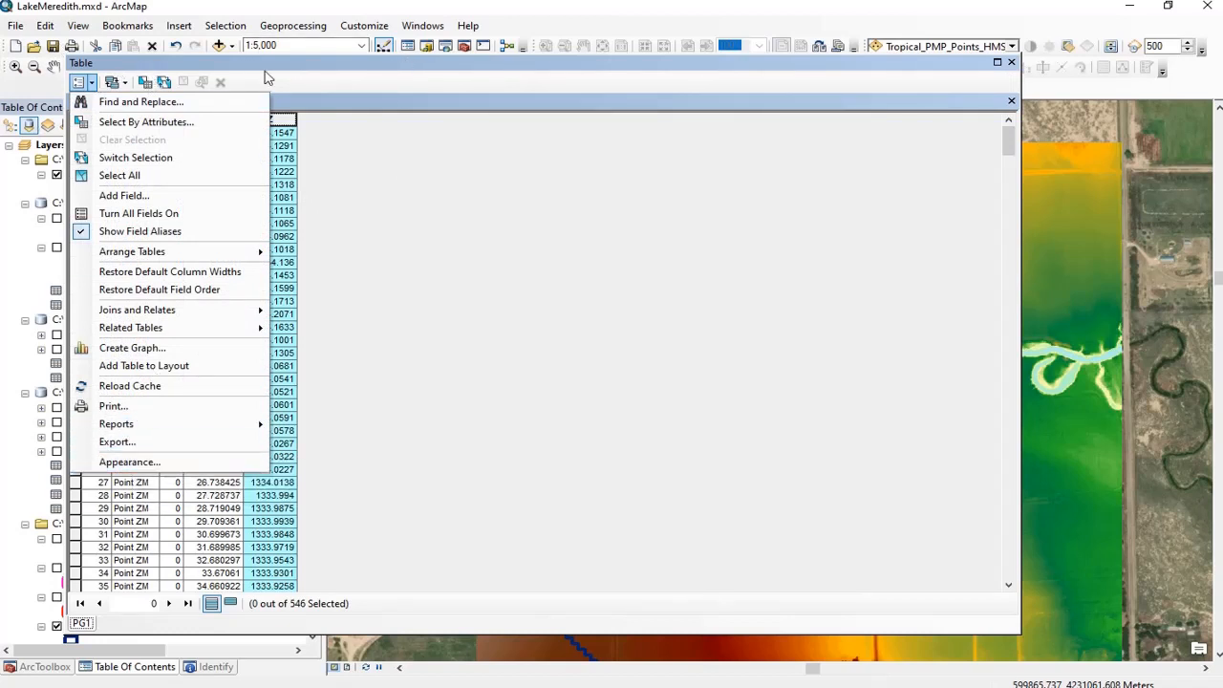
left_click(113, 442)
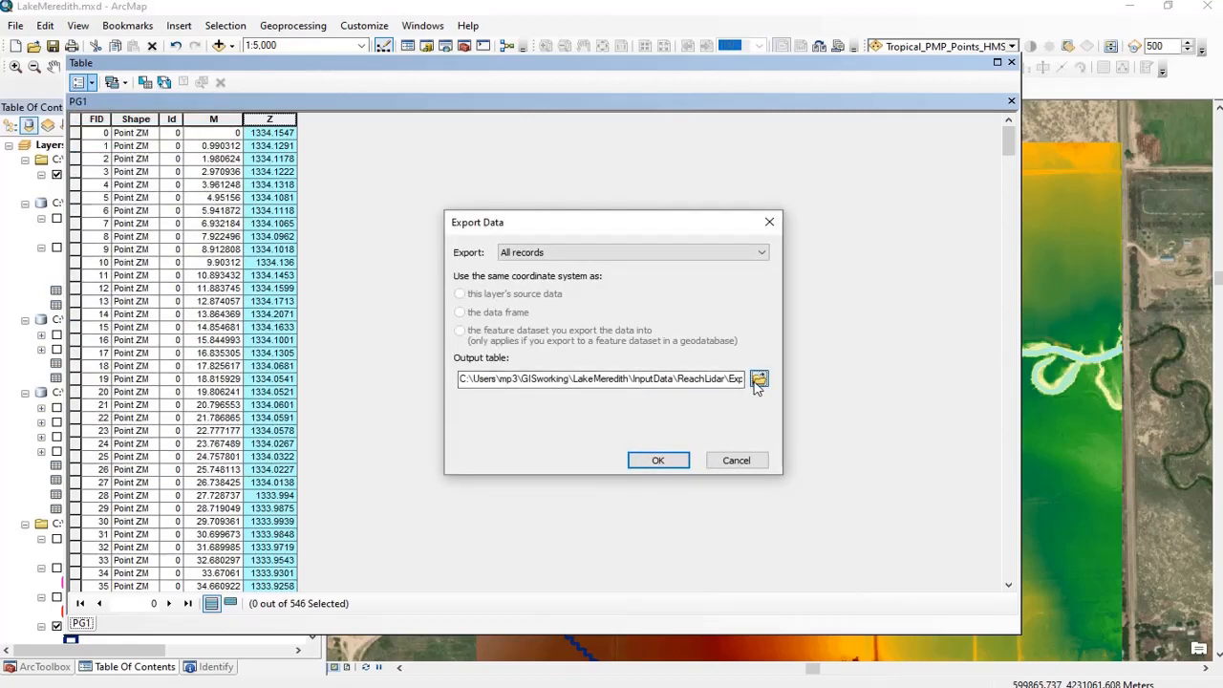
left_click(758, 380)
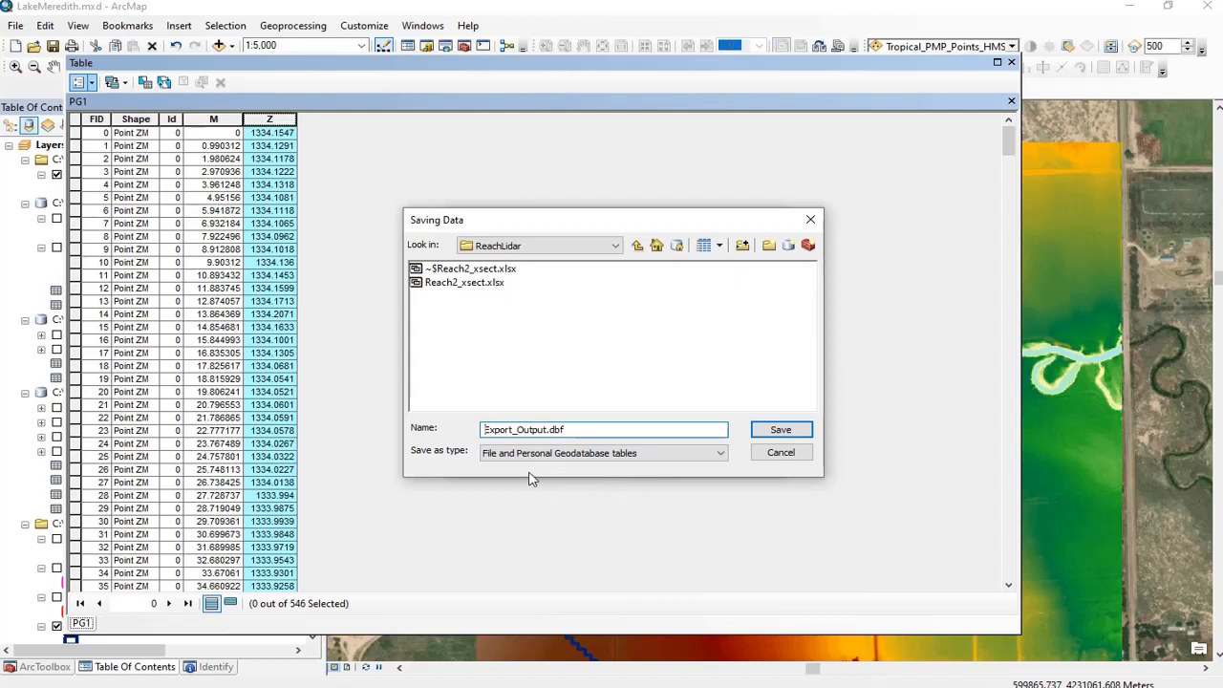
left_click(721, 453)
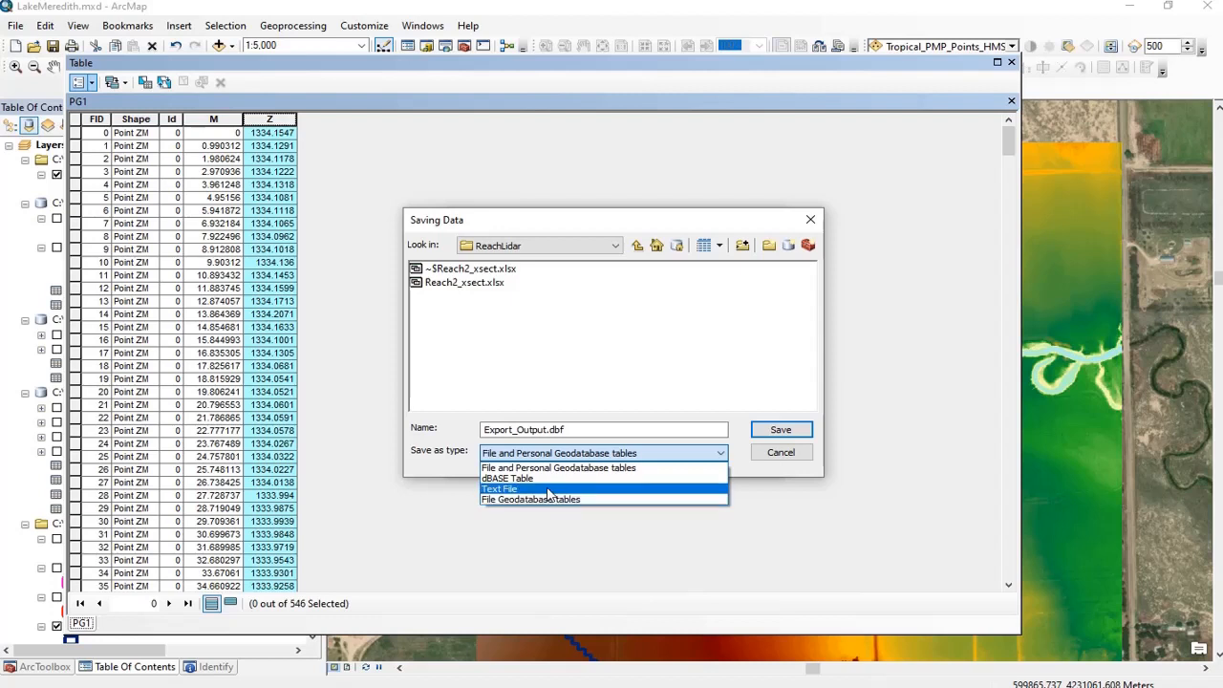
left_click(504, 488)
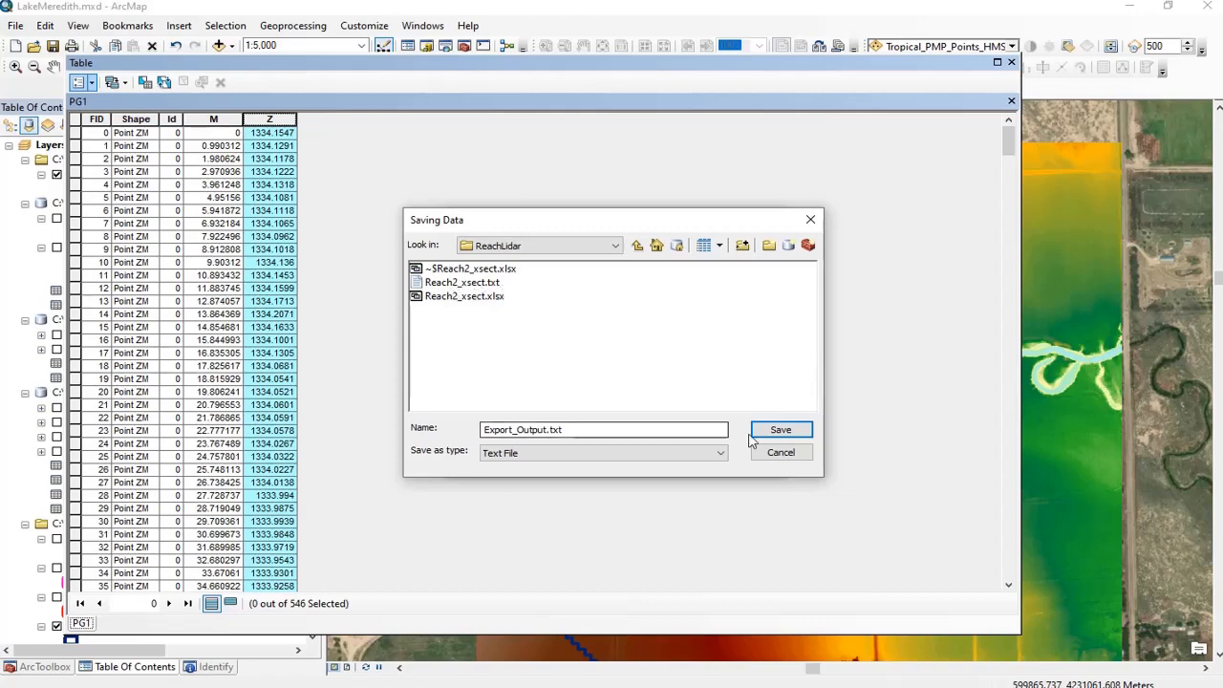
left_click(780, 431)
left_click(738, 463)
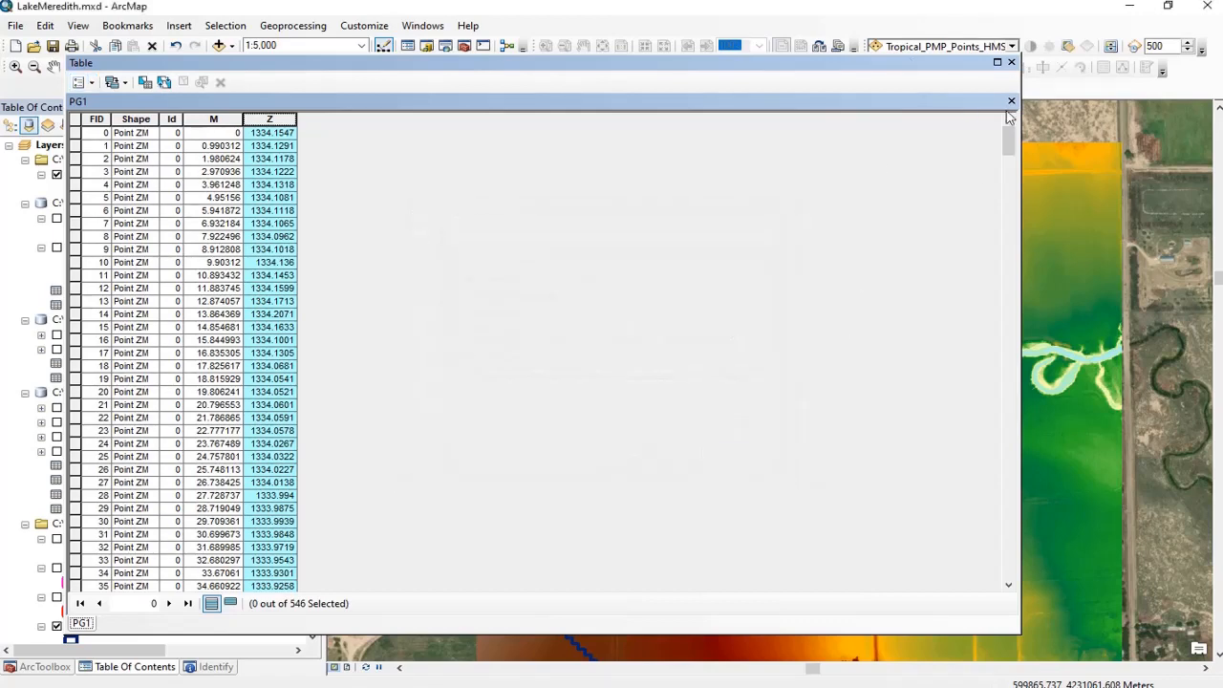
left_click(1012, 64)
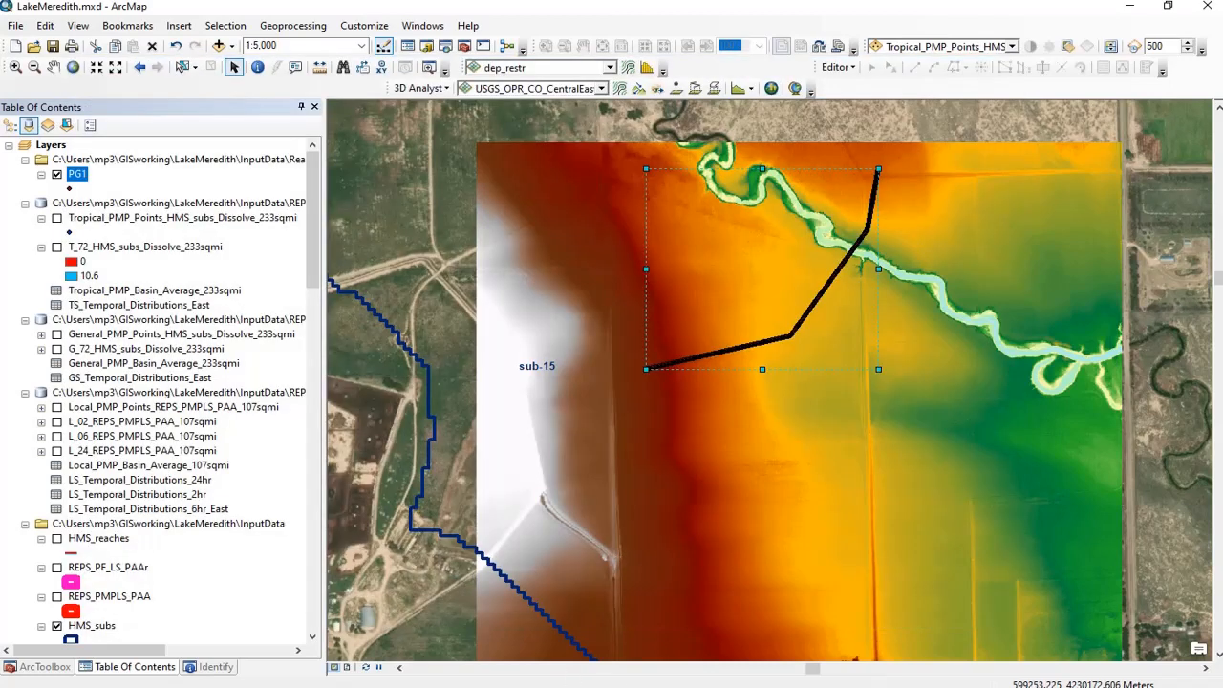
Switch to the Reach2_xsect.xlsx workbook in Excel and remove its window split
mouse_move(277, 655)
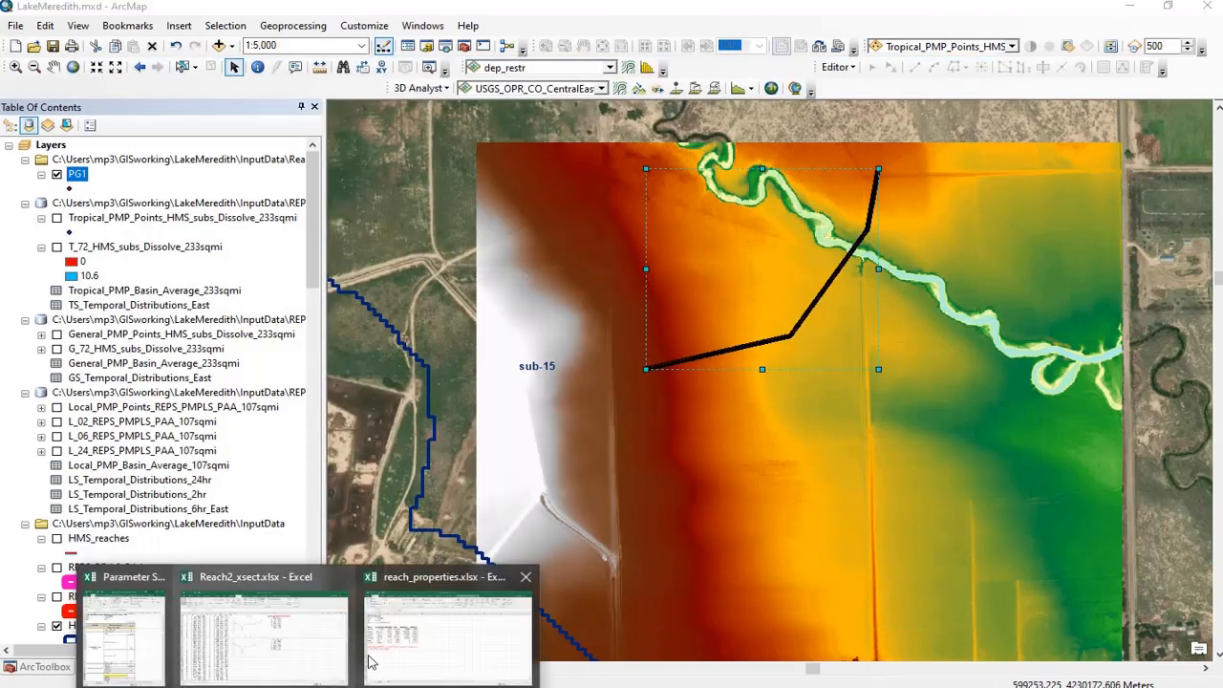
left_click(339, 666)
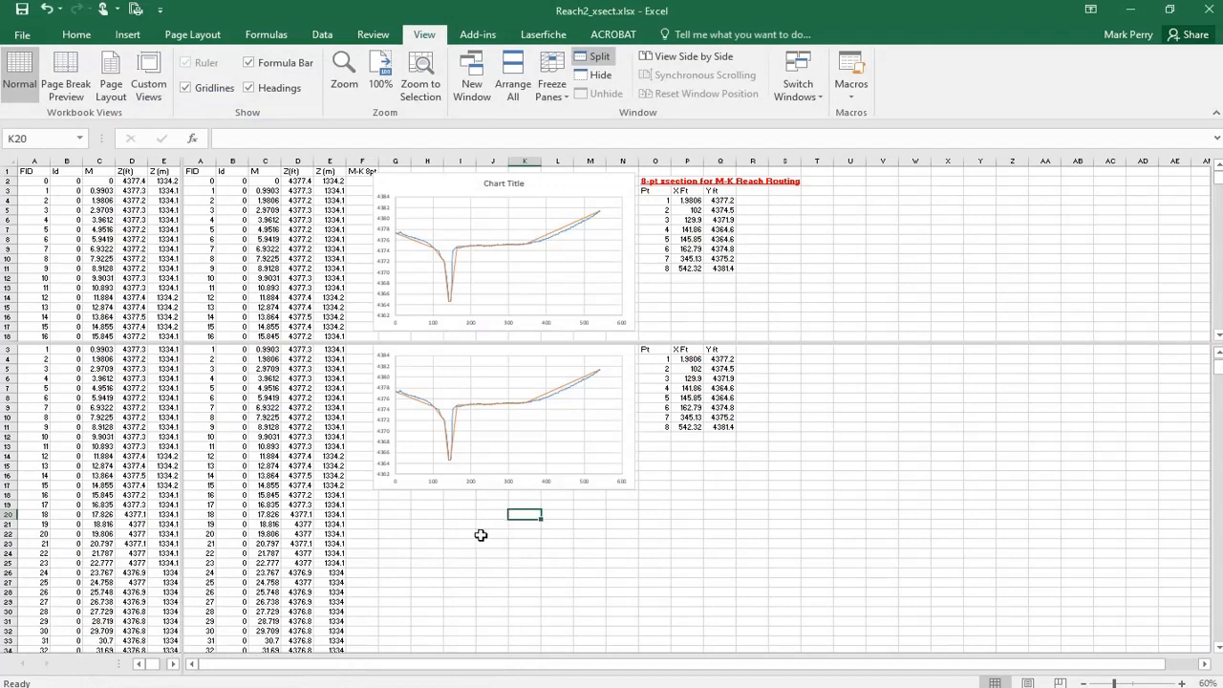
left_click(375, 304)
scroll(453, 393, "up", 2)
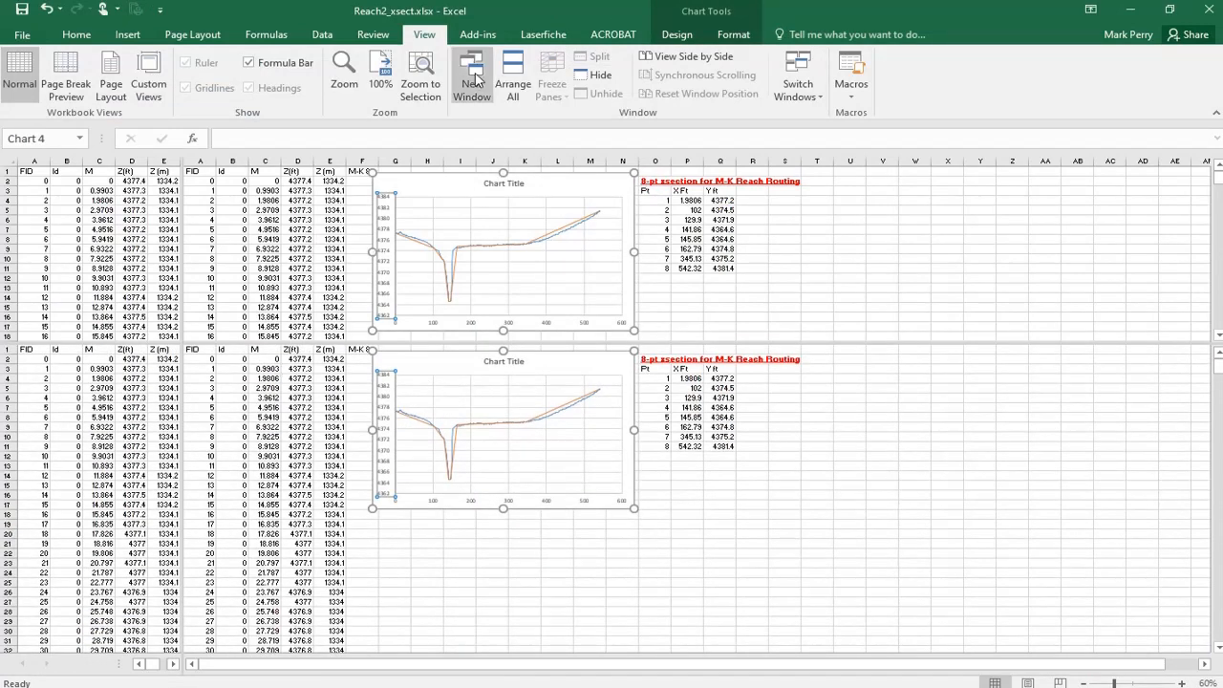
left_click(290, 230)
left_click(600, 55)
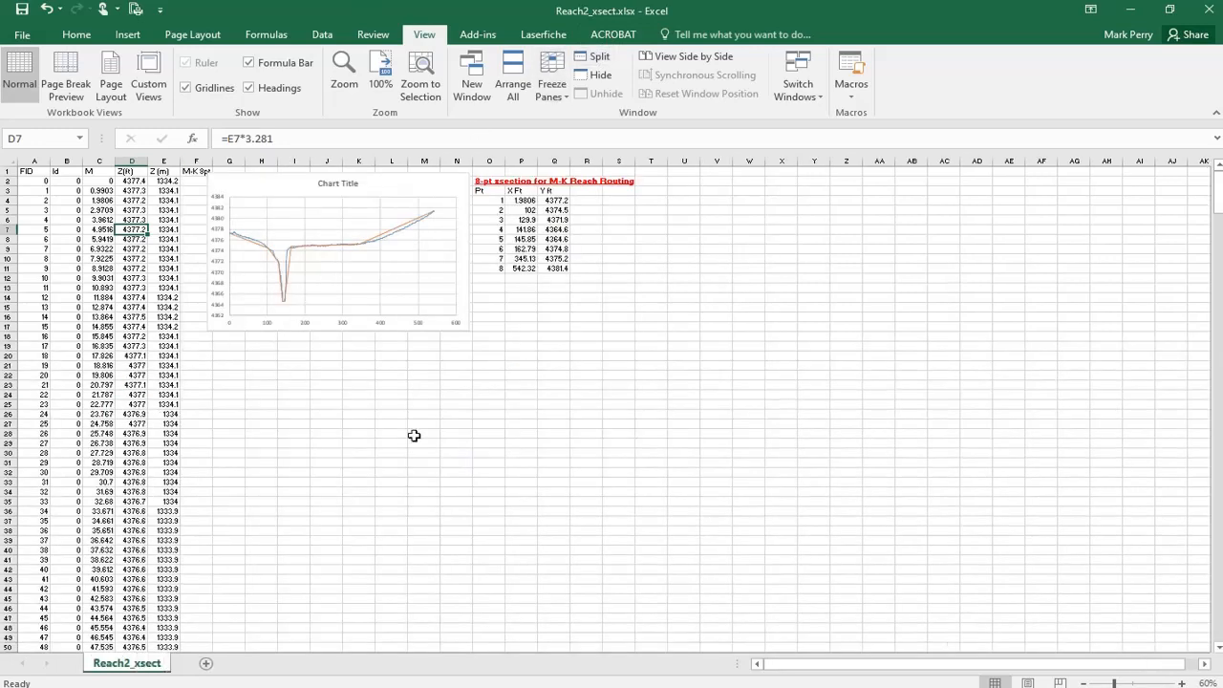
Enlarge the worksheet to 90% and examine the Z(ft) and M columns of the cross-section data
left_click(1182, 684)
left_click(1182, 684)
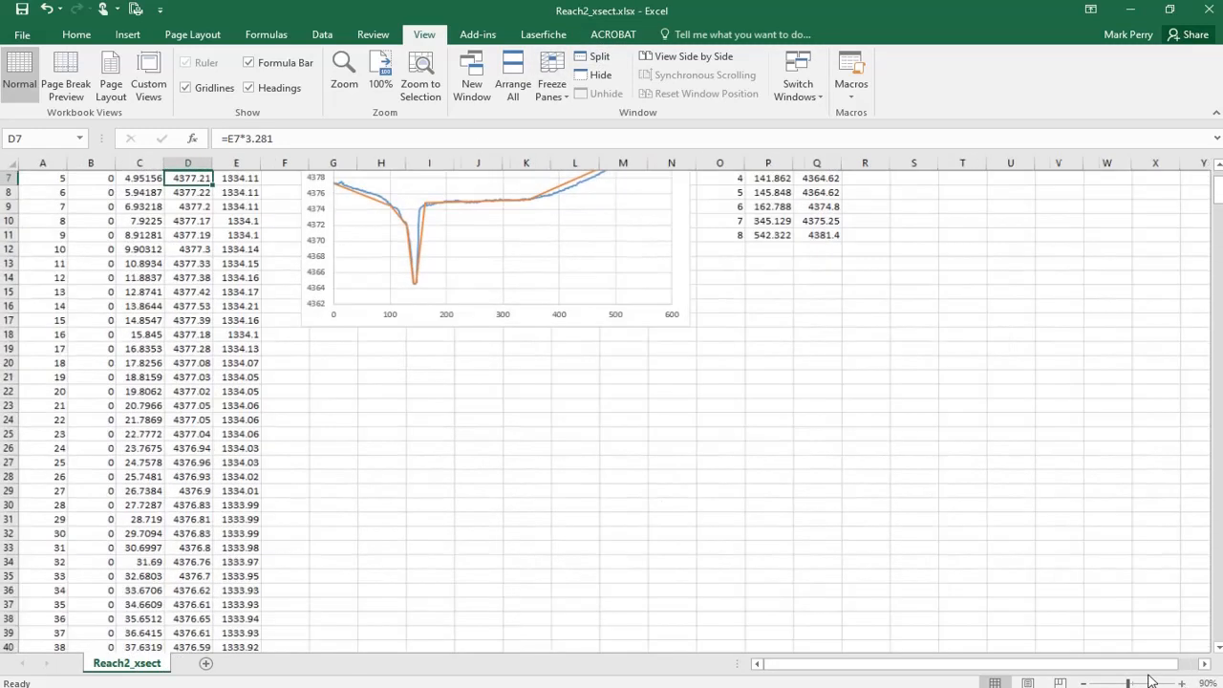
scroll(320, 468, "up", 2)
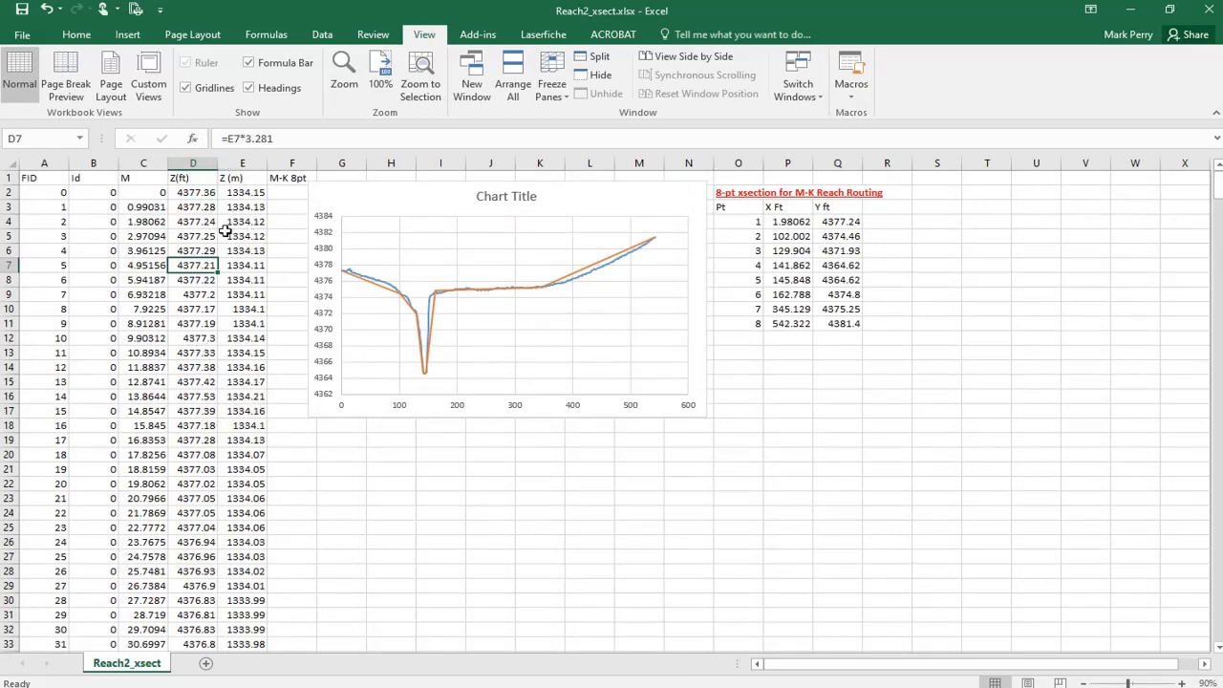
left_click(181, 178)
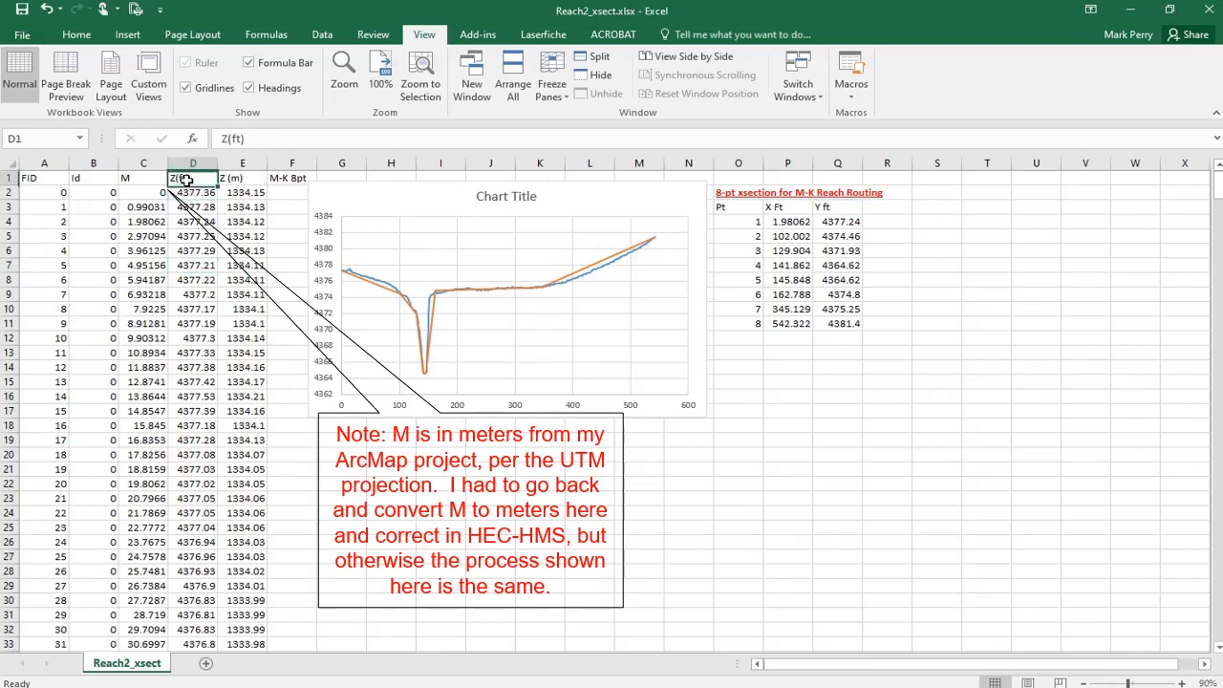
left_click(146, 194)
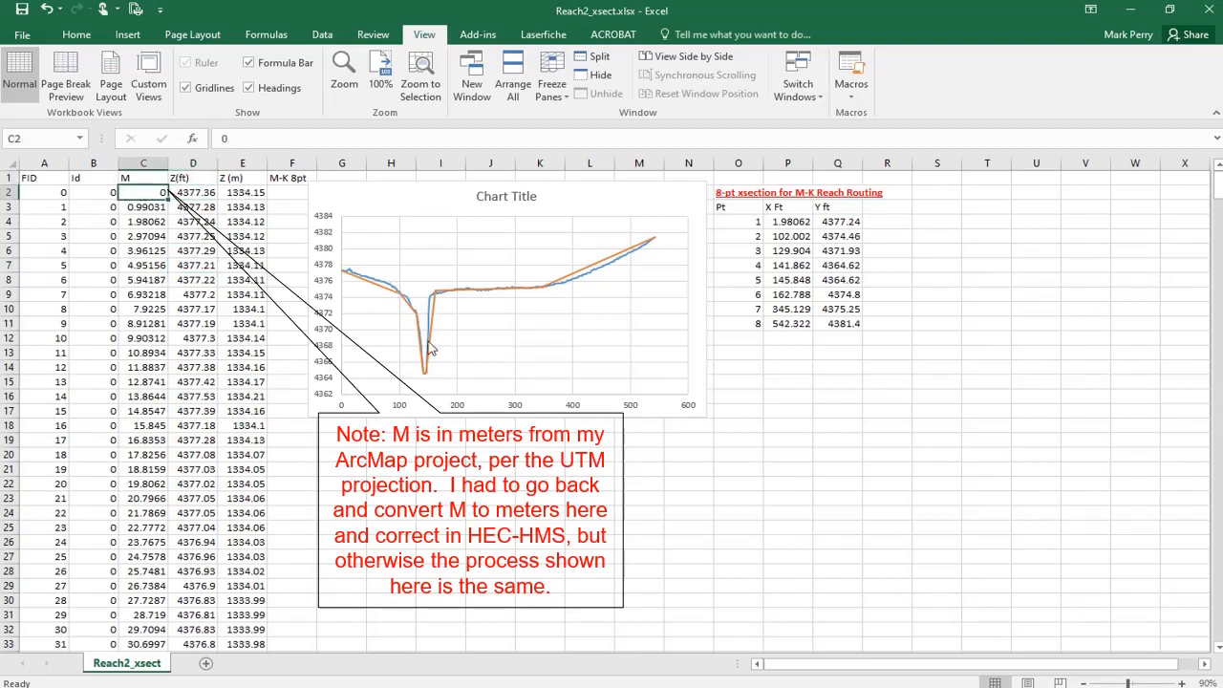
Switch to ArcMap and generate a profile graph of the cross-section line from the USGS LiDAR raster
left_click(379, 289)
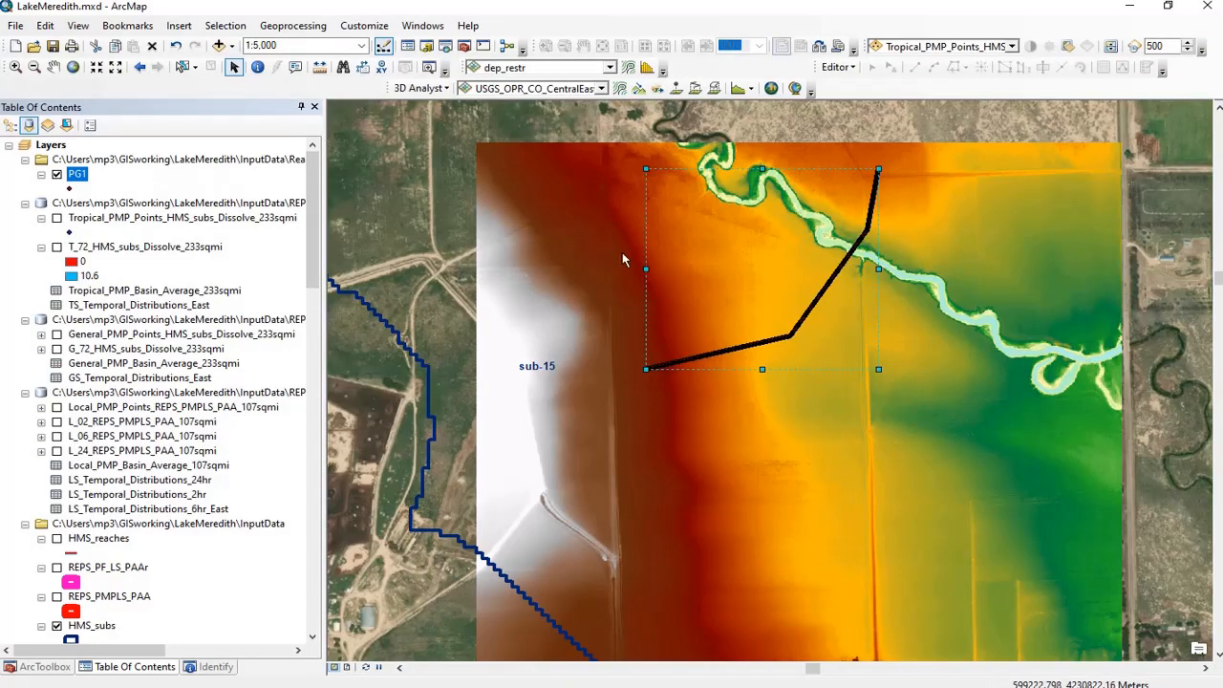
left_click(738, 87)
left_click_drag(779, 298, 683, 244)
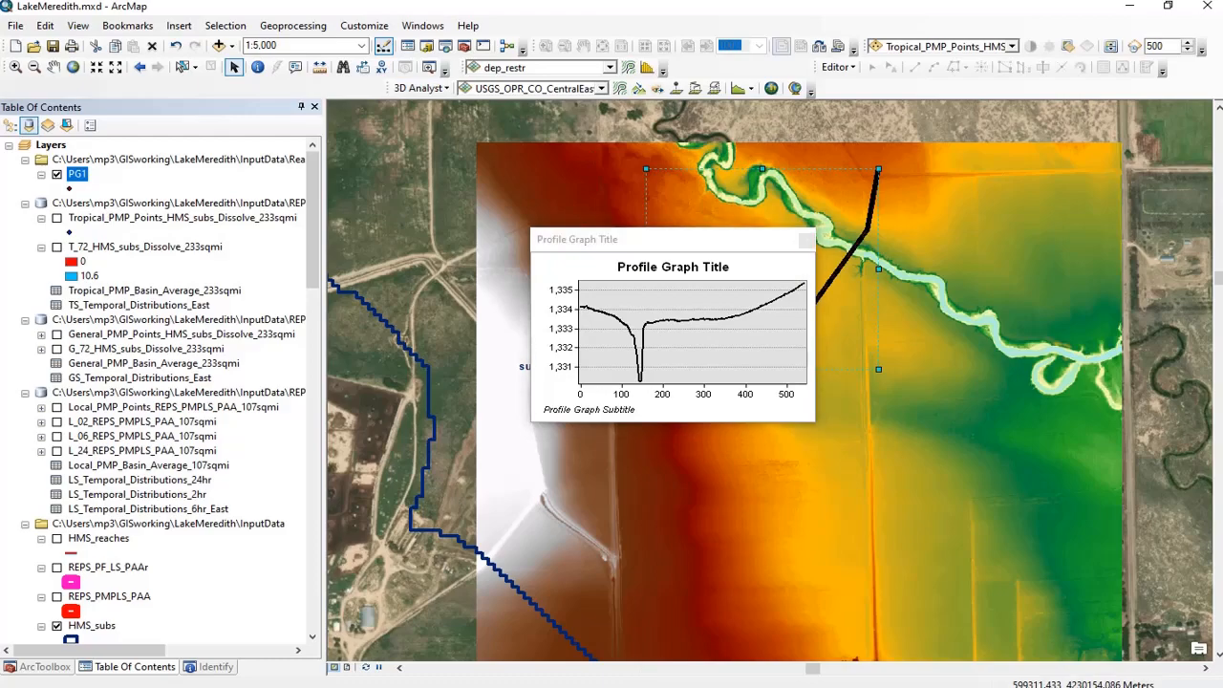
Return to Reach2_xsect.xlsx in Excel and examine the M-K 8pt column for the rows marked as cross-section points
mouse_move(309, 686)
left_click(263, 621)
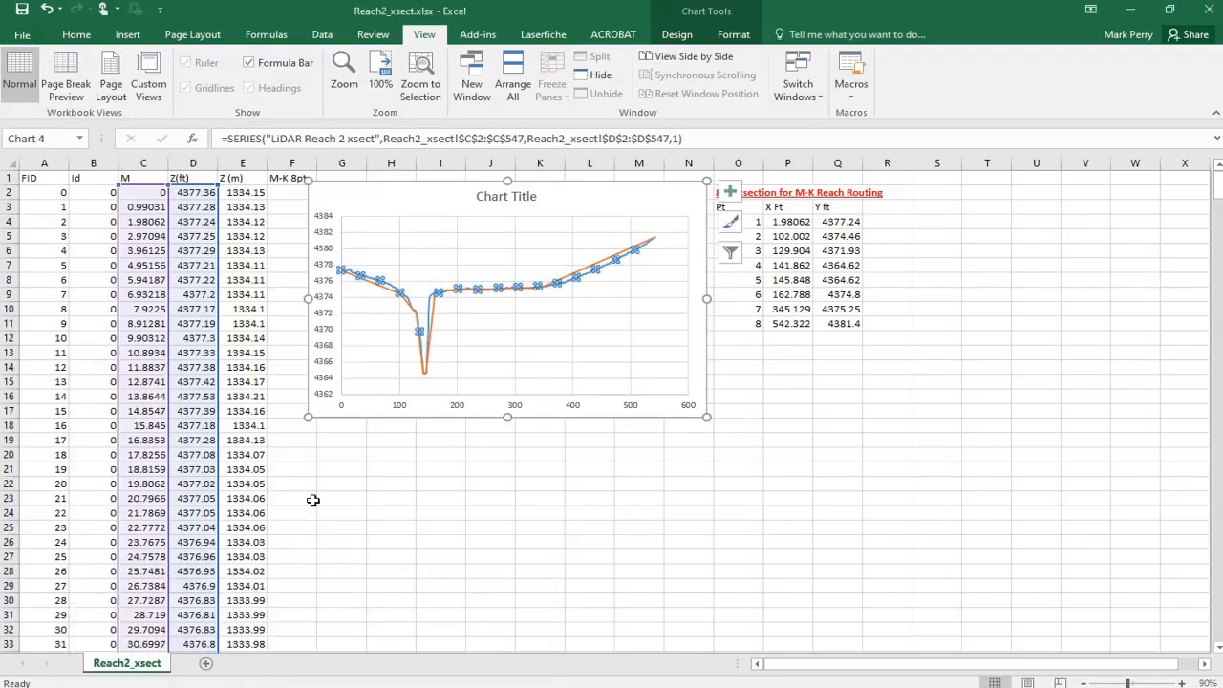
left_click(494, 520)
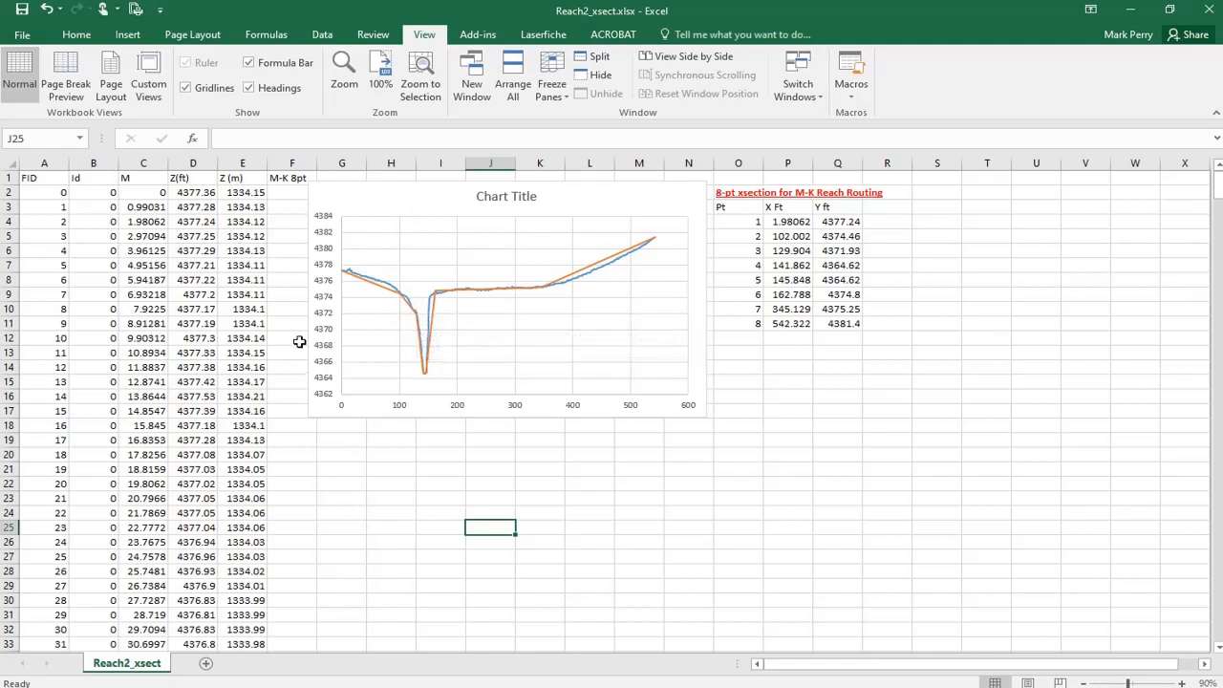
left_click(289, 179)
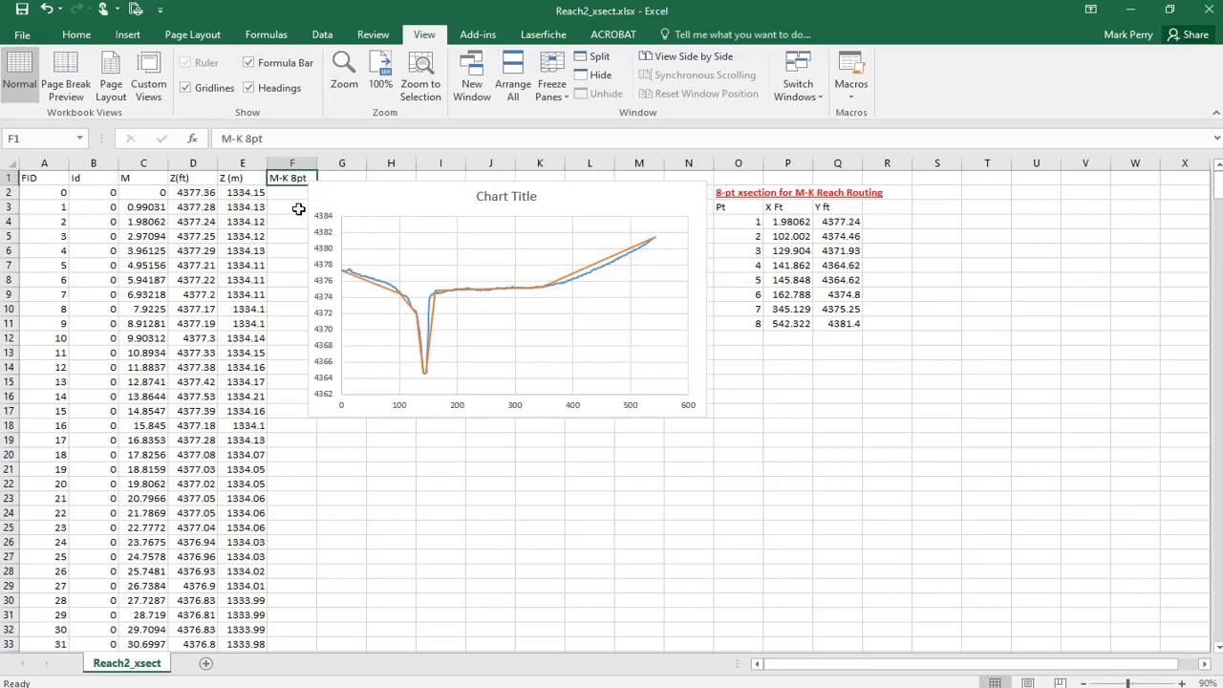
left_click(289, 163)
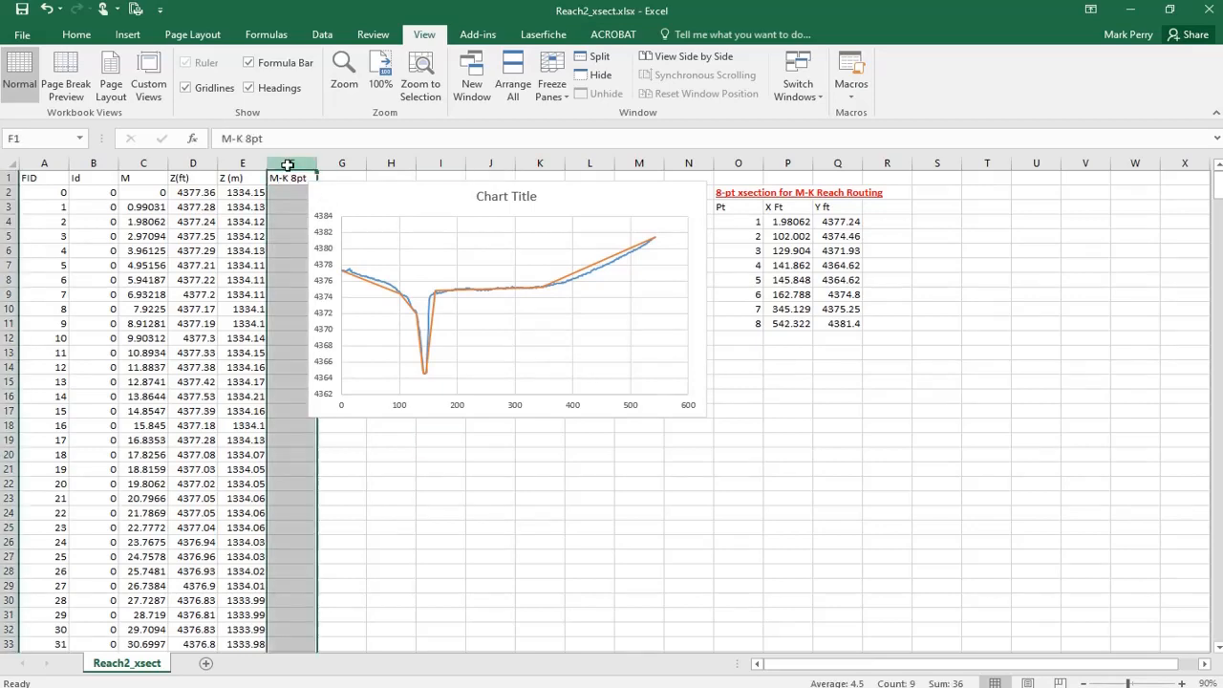
left_click(292, 280)
scroll(287, 377, "down", 20)
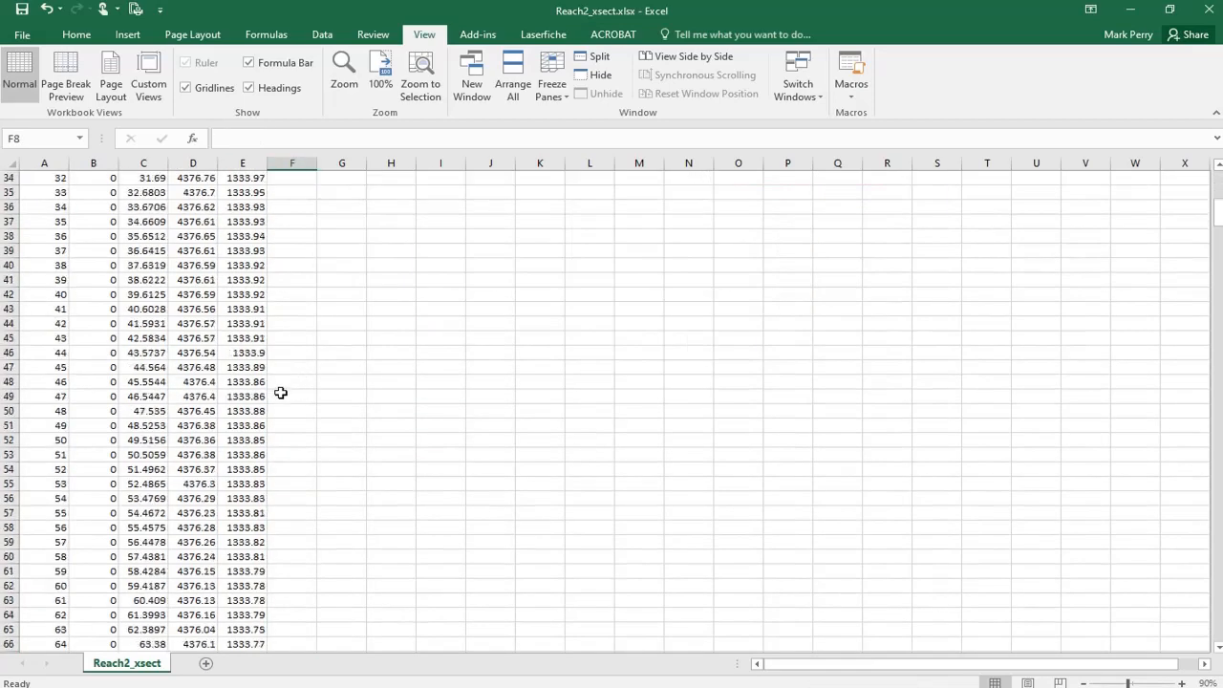
scroll(293, 502, "down", 20)
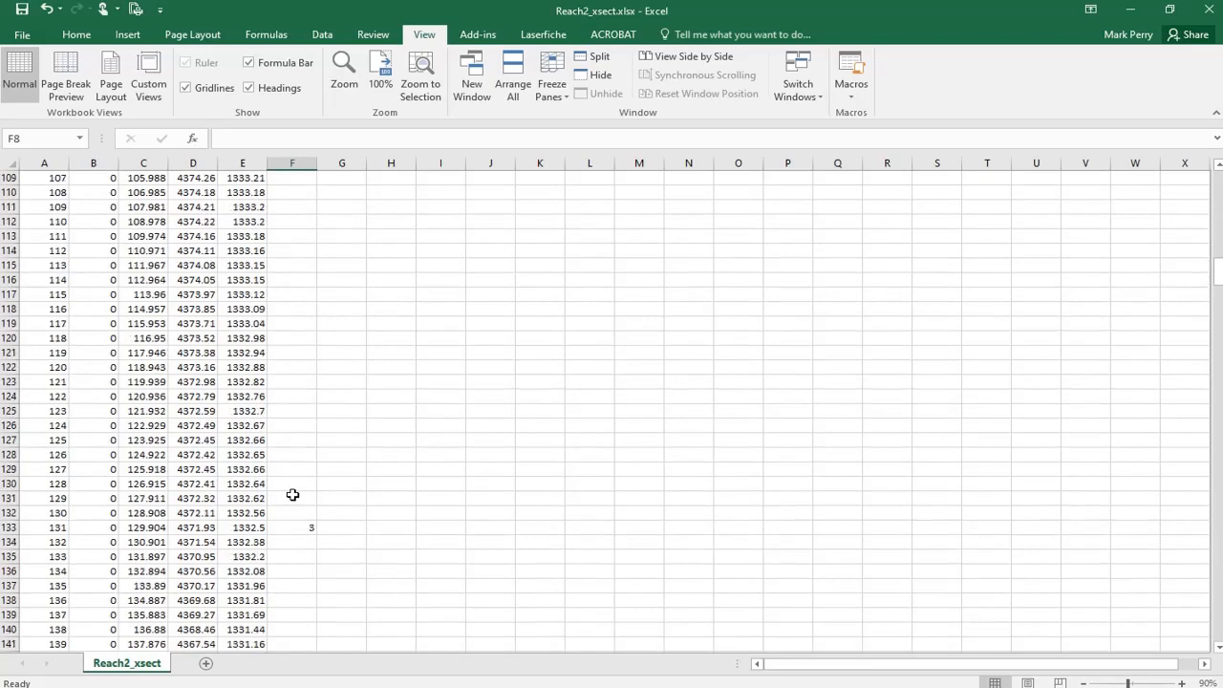
scroll(288, 492, "down", 5)
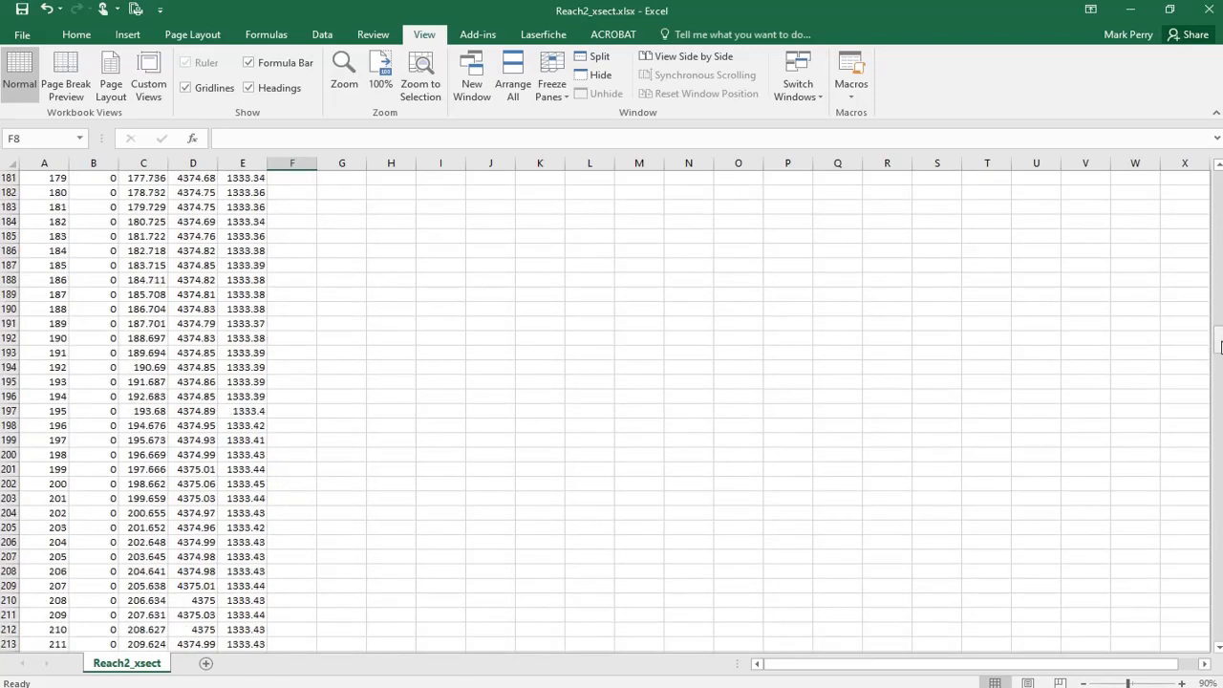
left_click_drag(1219, 341, 1218, 184)
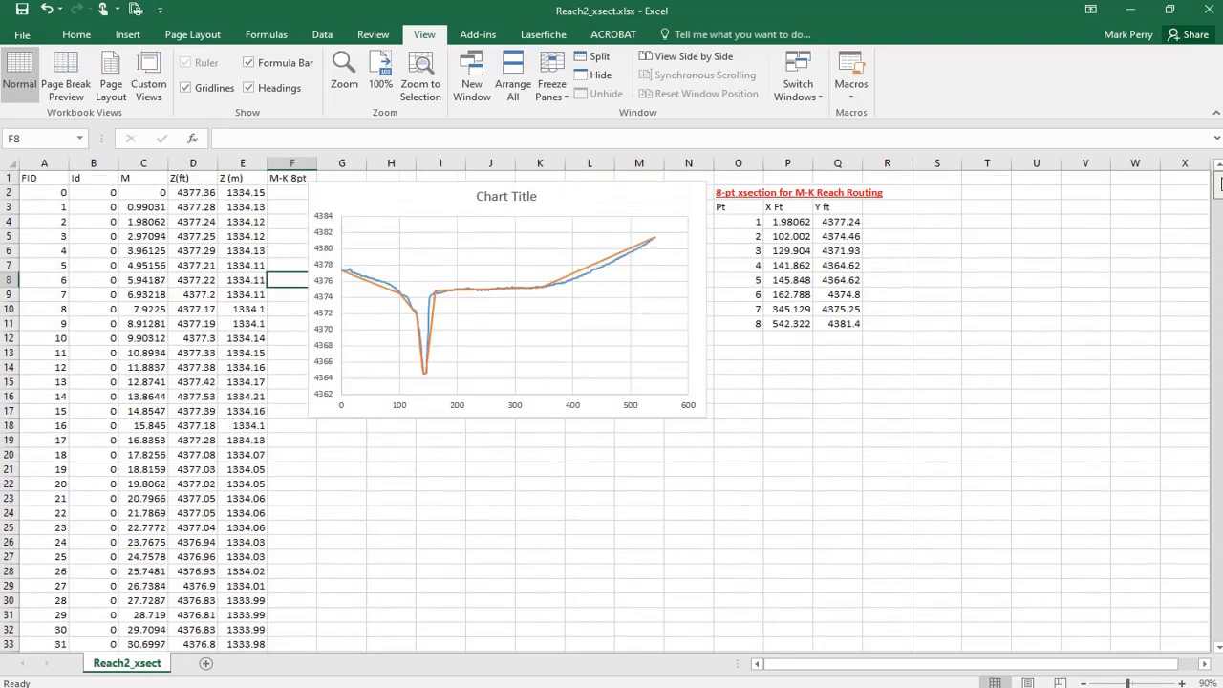
Review the X Ft and Y ft coordinates in the 8-pt xsection for M-K Reach Routing table
left_click(780, 224)
left_click_drag(728, 206, 786, 325)
left_click(786, 325)
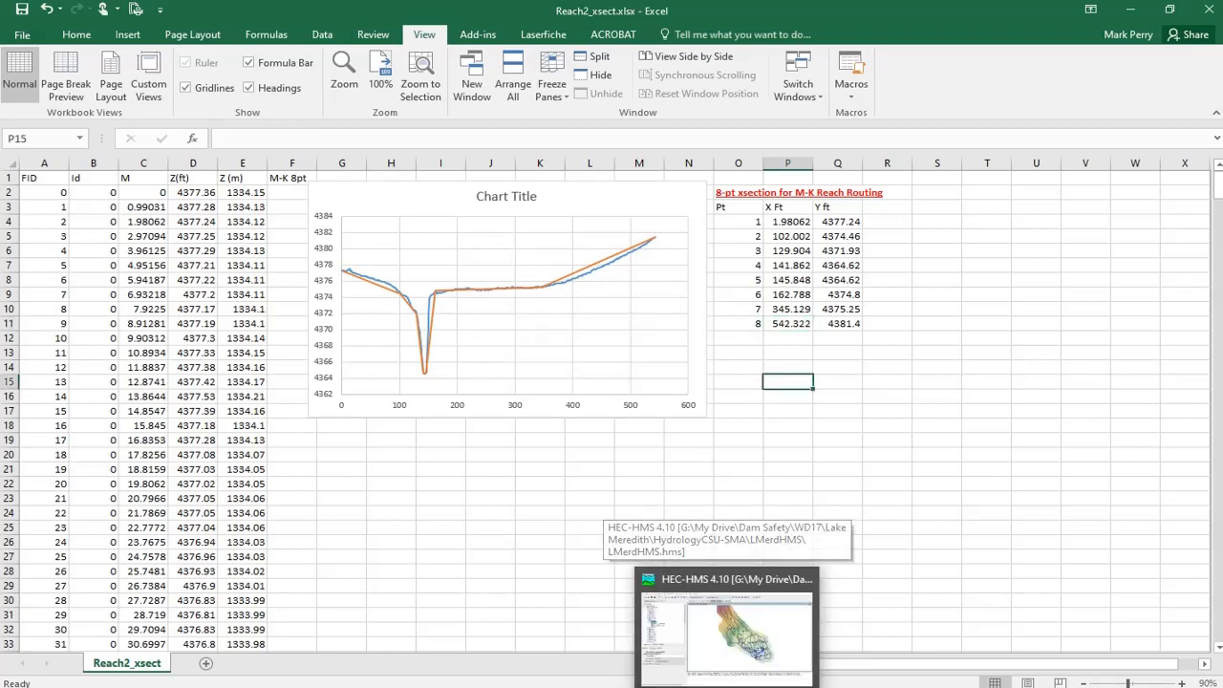
Switch to HEC-HMS, reduce it to a half-screen window, and bring up Parameter Summary Table.xlsx beside it
left_click(724, 634)
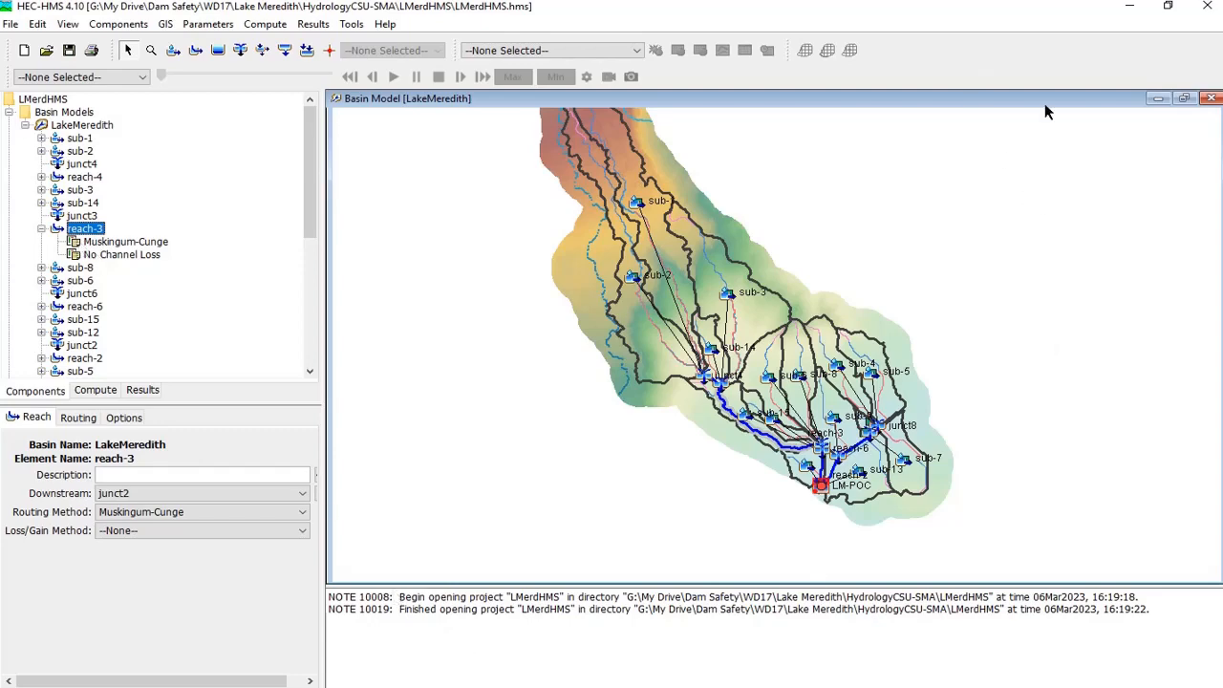
left_click(1168, 5)
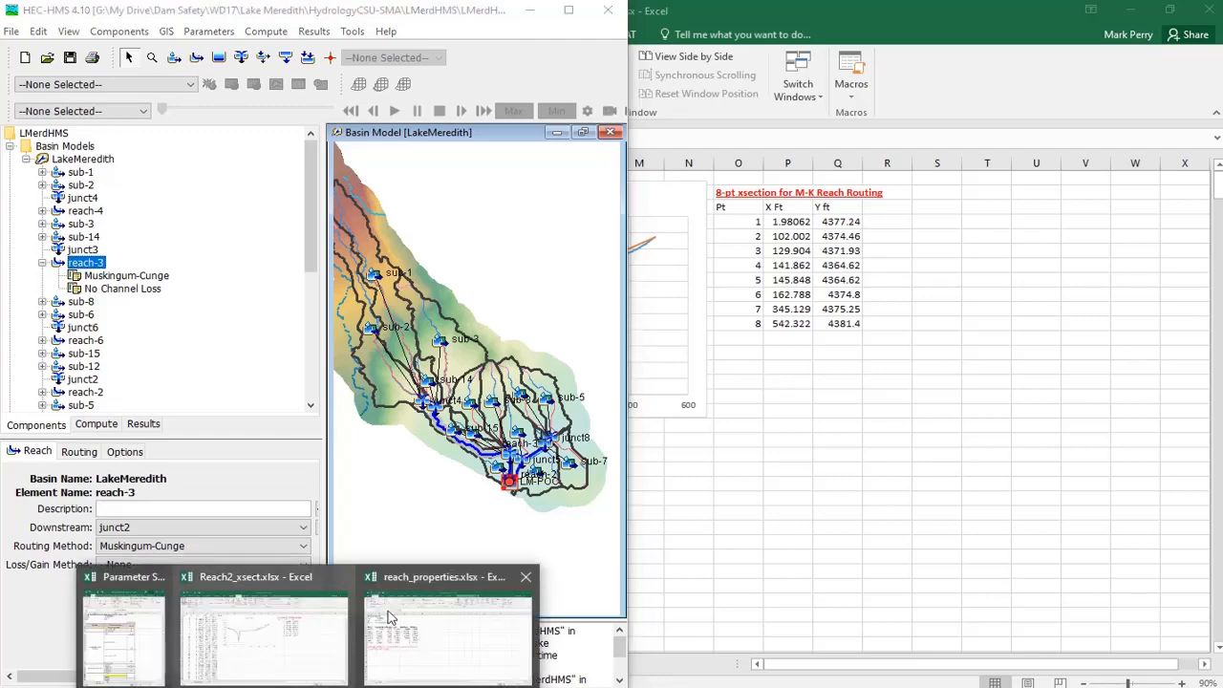
mouse_move(299, 667)
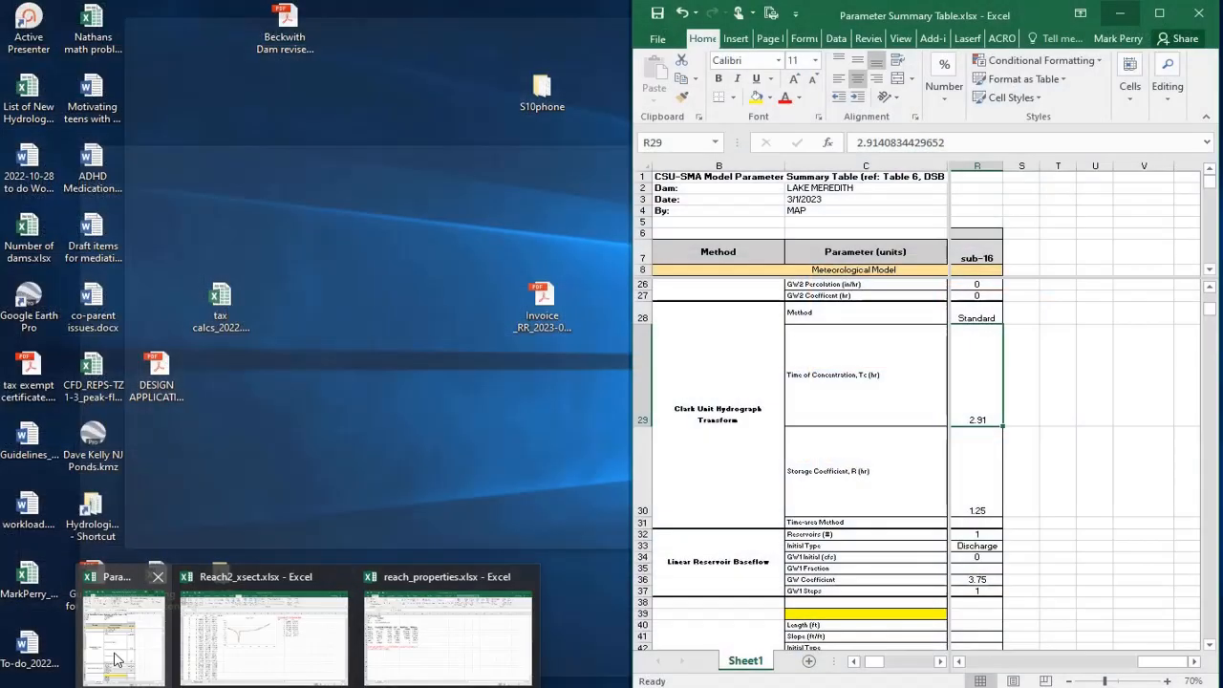
left_click(115, 650)
Examine the Muskingum-Cunge Reach Routing section of the Parameter Summary Table across Reach-3 to Reach-8
left_click(716, 493)
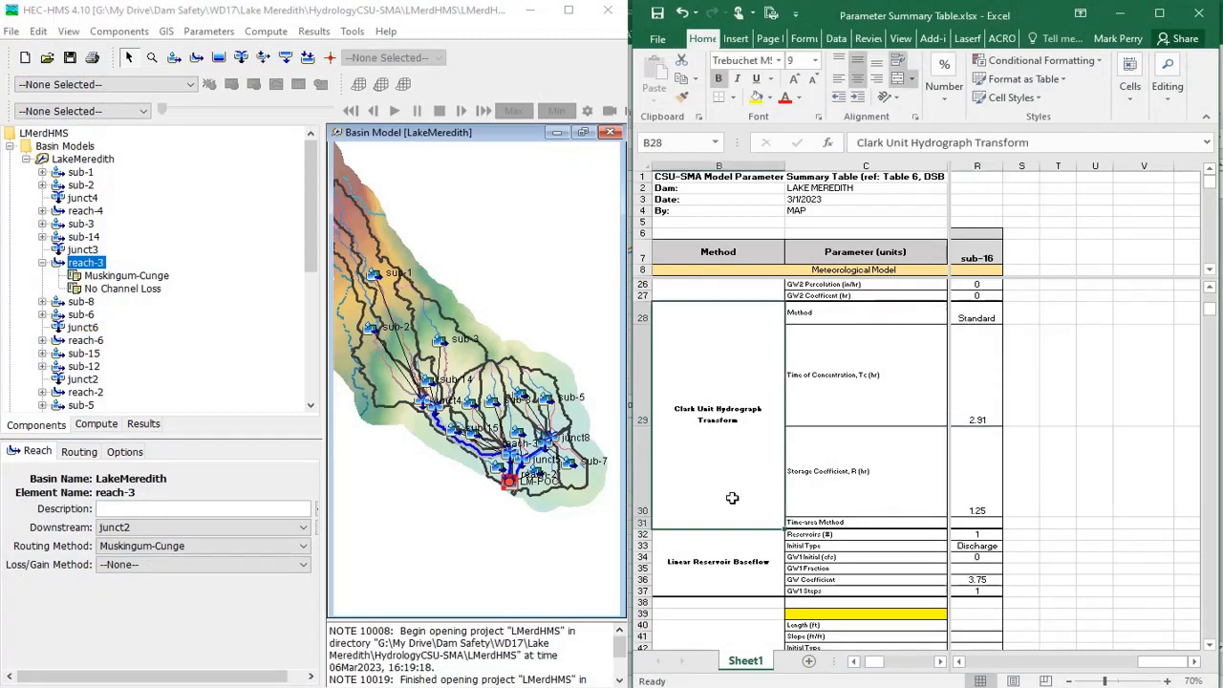
scroll(737, 507, "down", 5)
scroll(762, 536, "up", 2)
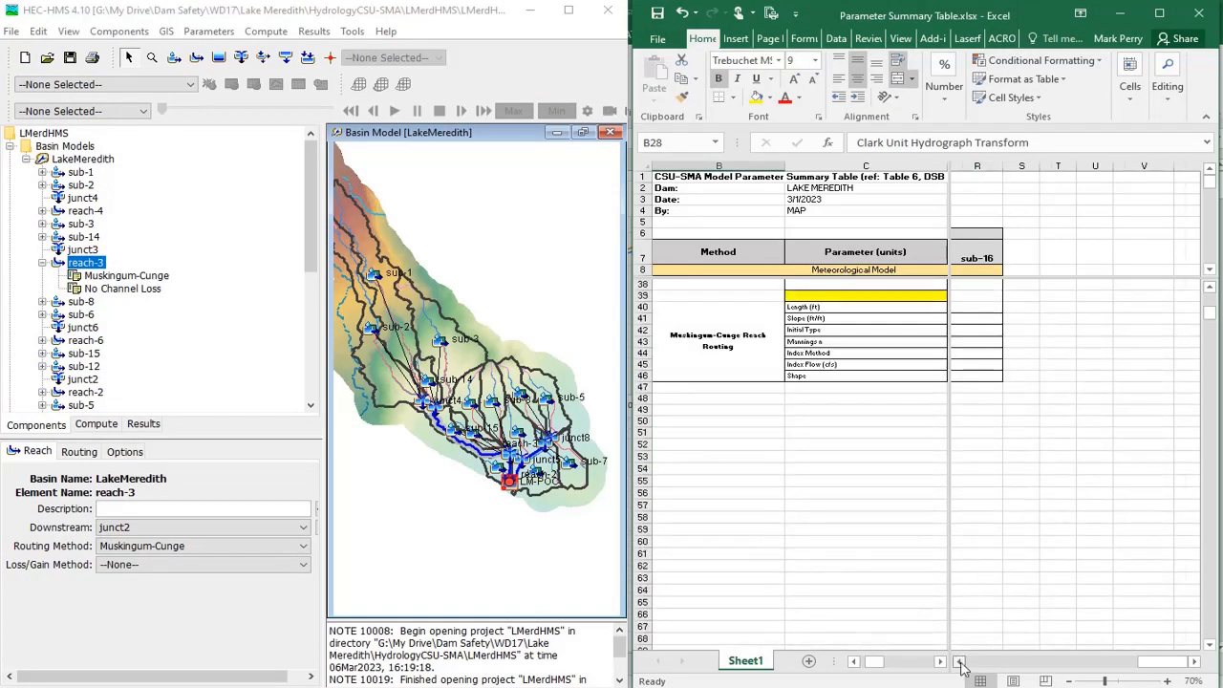
left_click(961, 662)
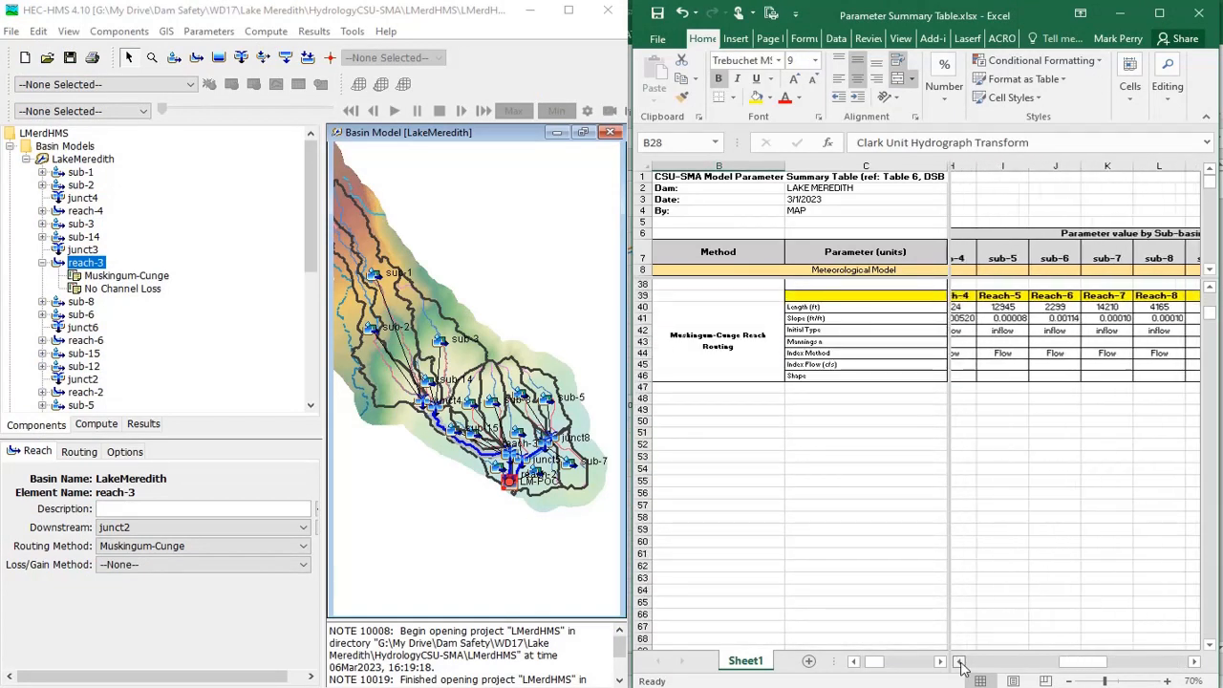
left_click(960, 661)
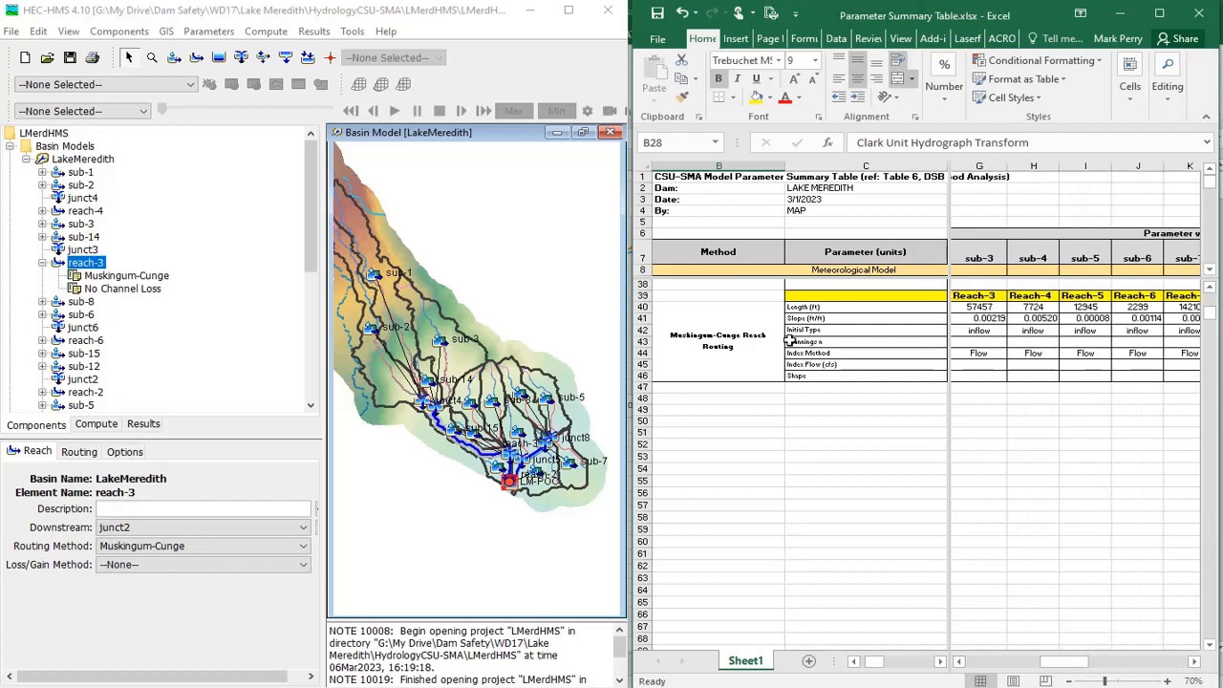
left_click(1194, 661)
left_click(1194, 661)
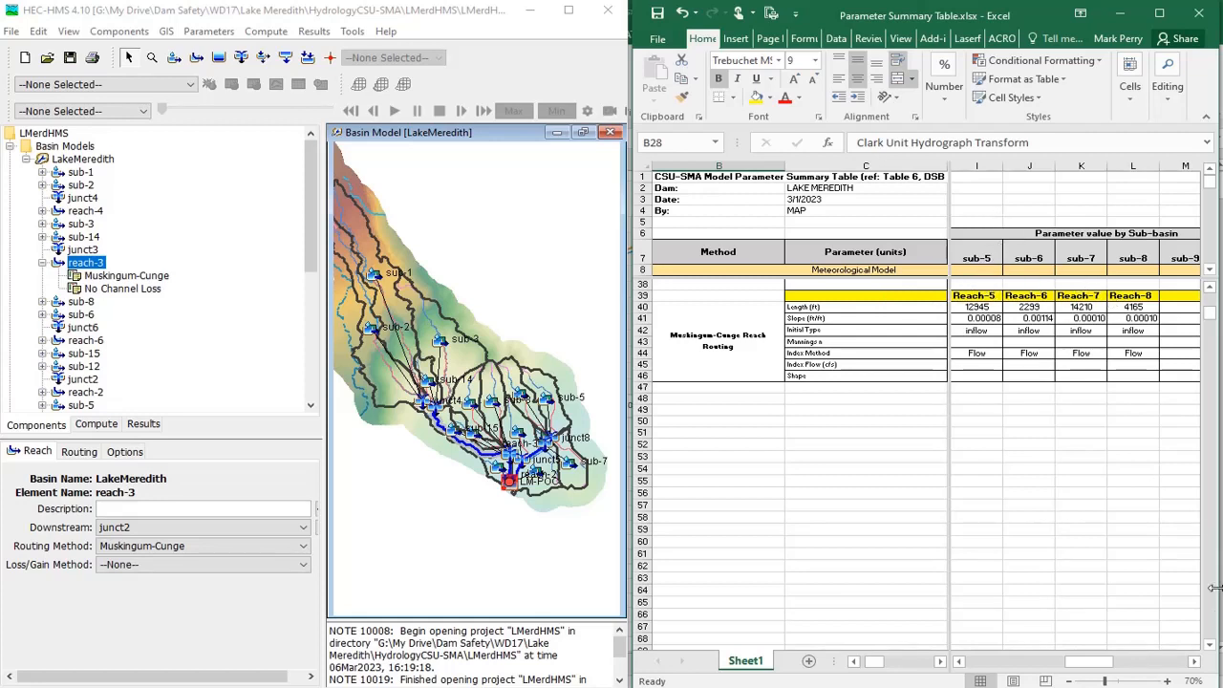
left_click(960, 663)
left_click(960, 662)
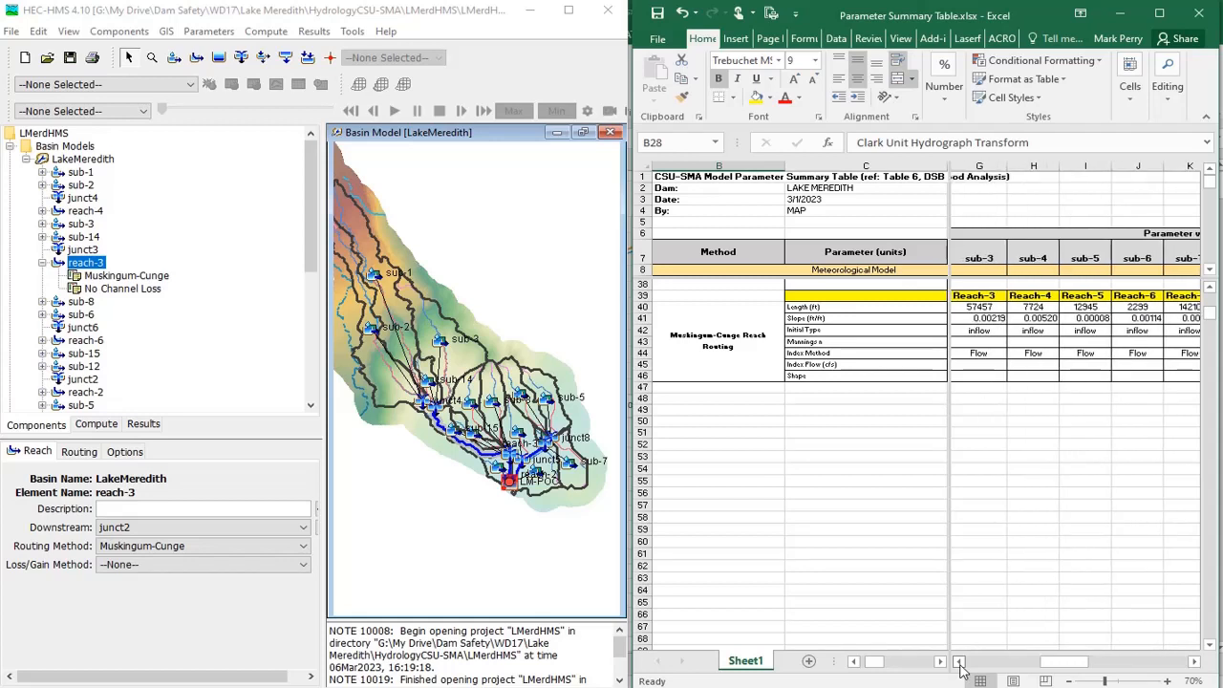
Compare the Reach-3 length in feet in the summary table with the length in reach-3's Muskingum-Cunge routing parameters in HEC-HMS
left_click(979, 306)
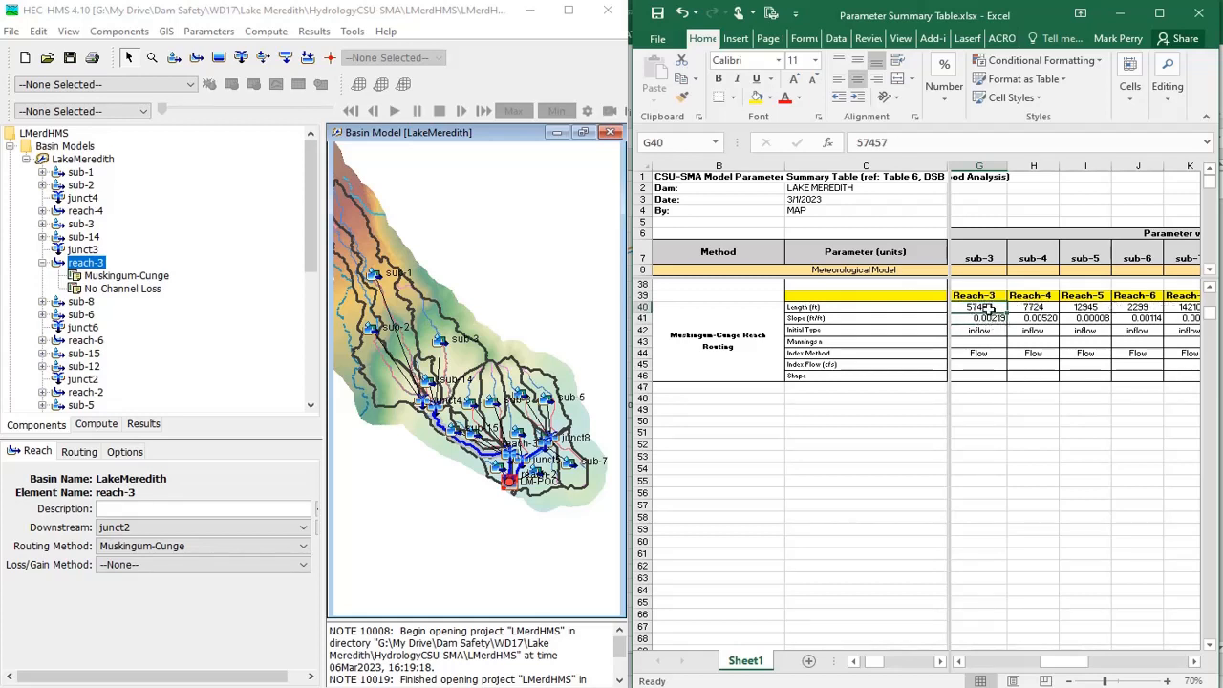
left_click(852, 307)
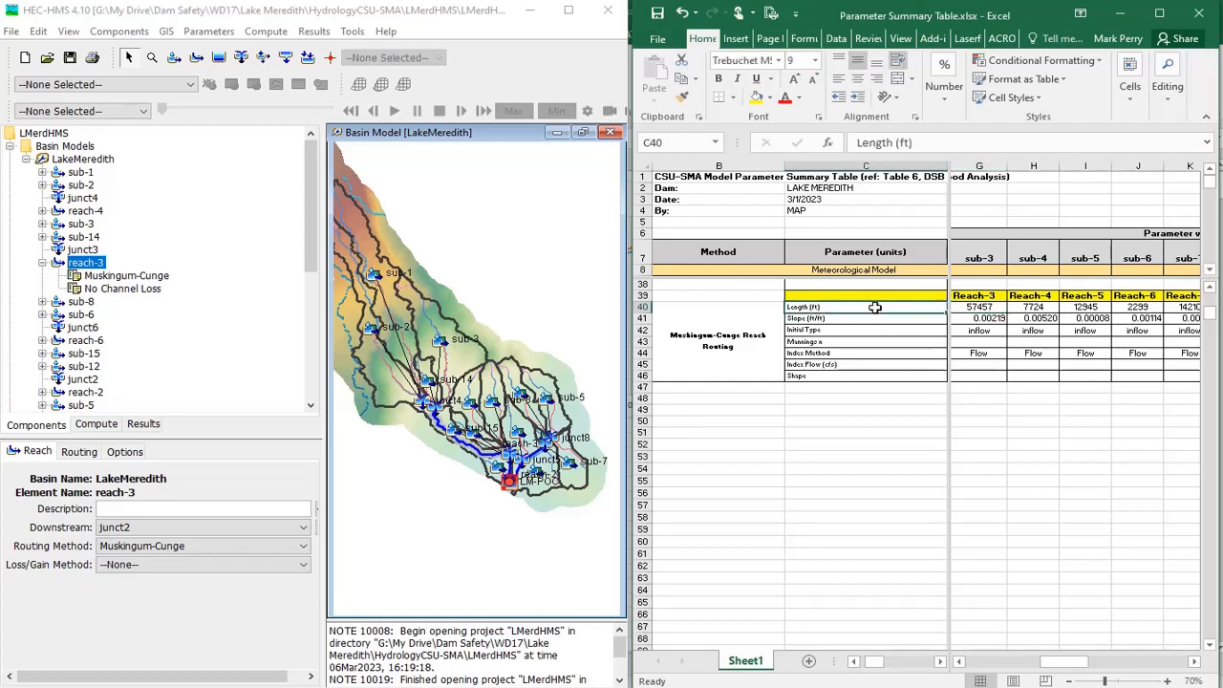
left_click(102, 276)
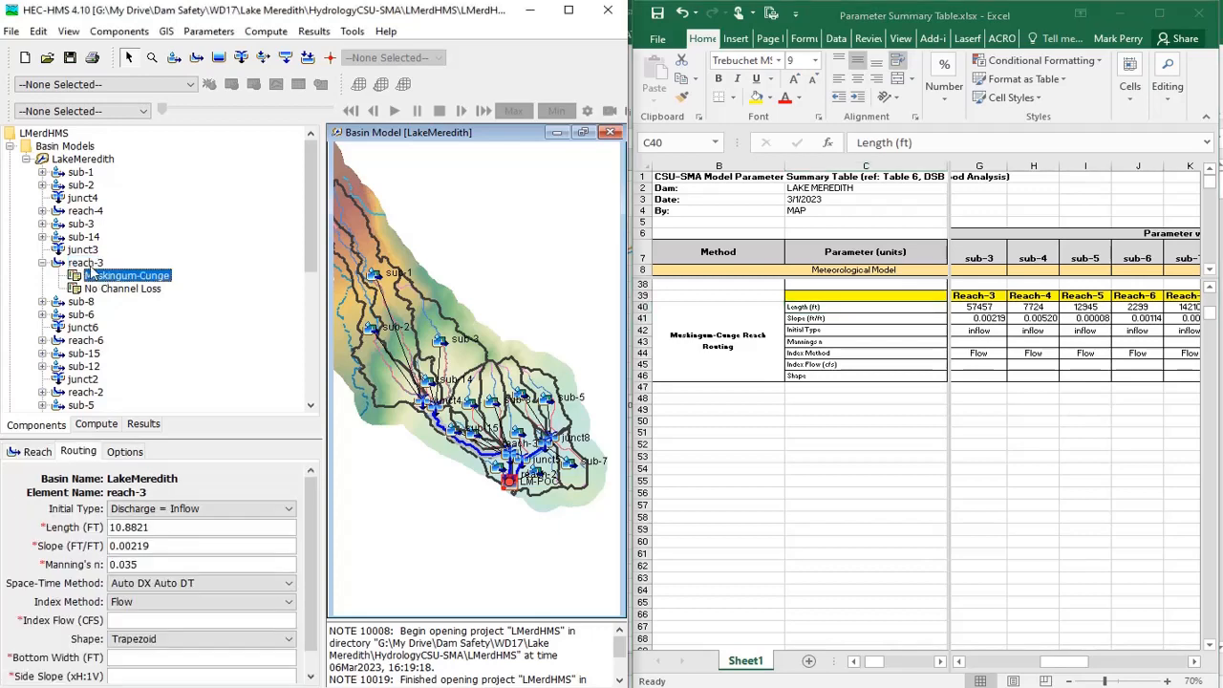
left_click(86, 268)
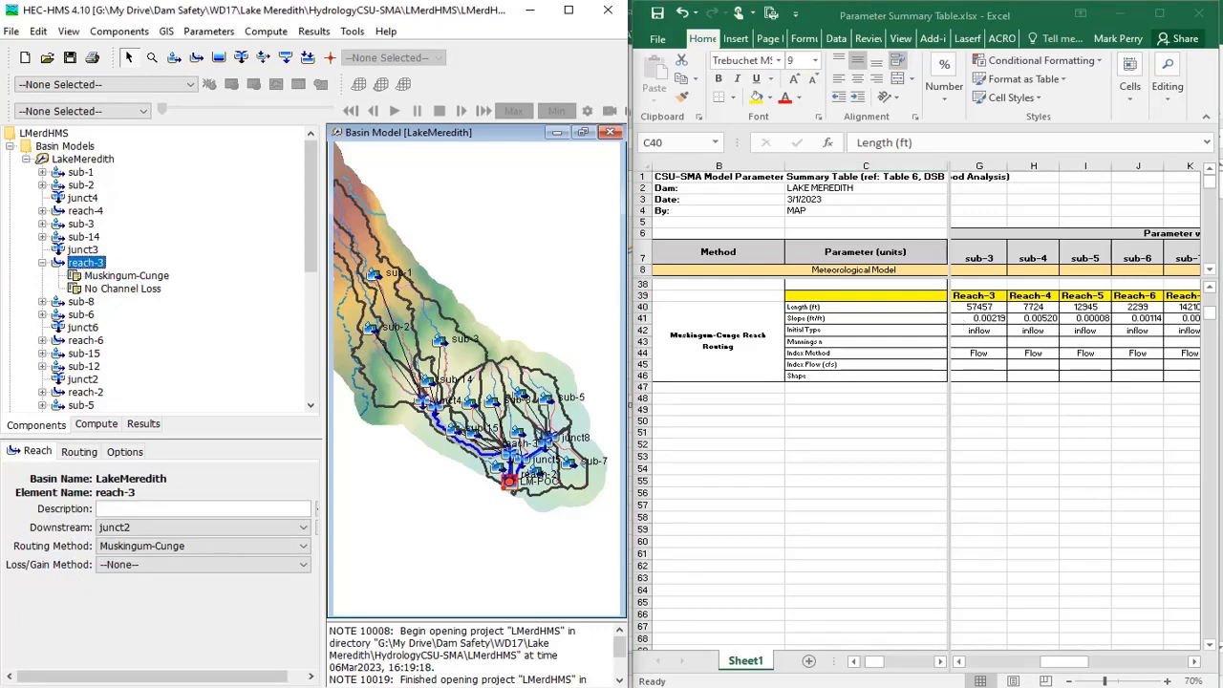
Check the reach length conversion formula in reach_properties.xlsx and return to HEC-HMS
left_click(350, 687)
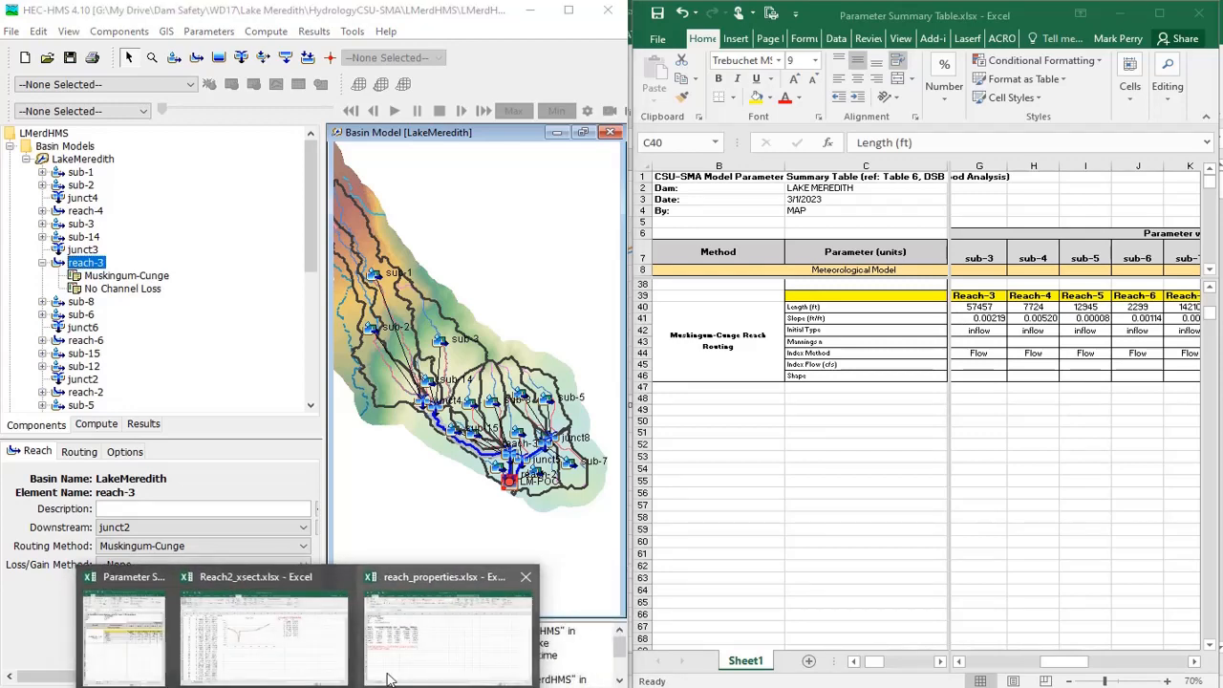
left_click(383, 669)
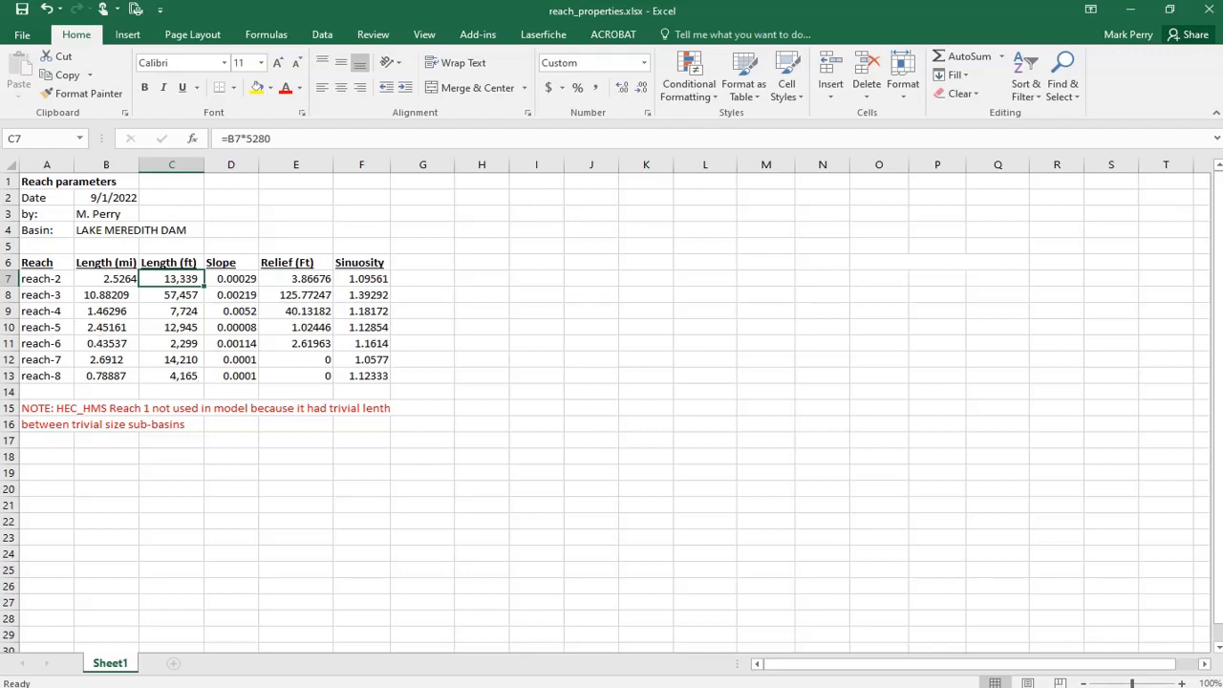
key("alt+Tab")
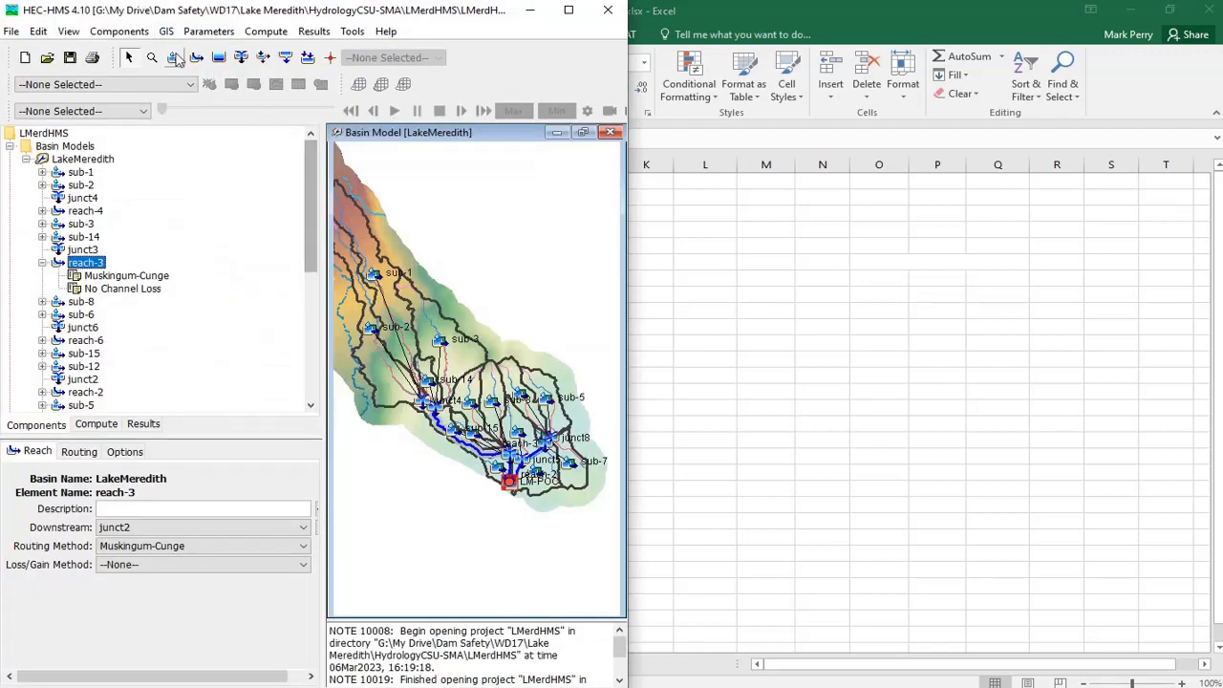
View the computed reach characteristics for reach-3 in HEC-HMS and close the table
left_click(206, 31)
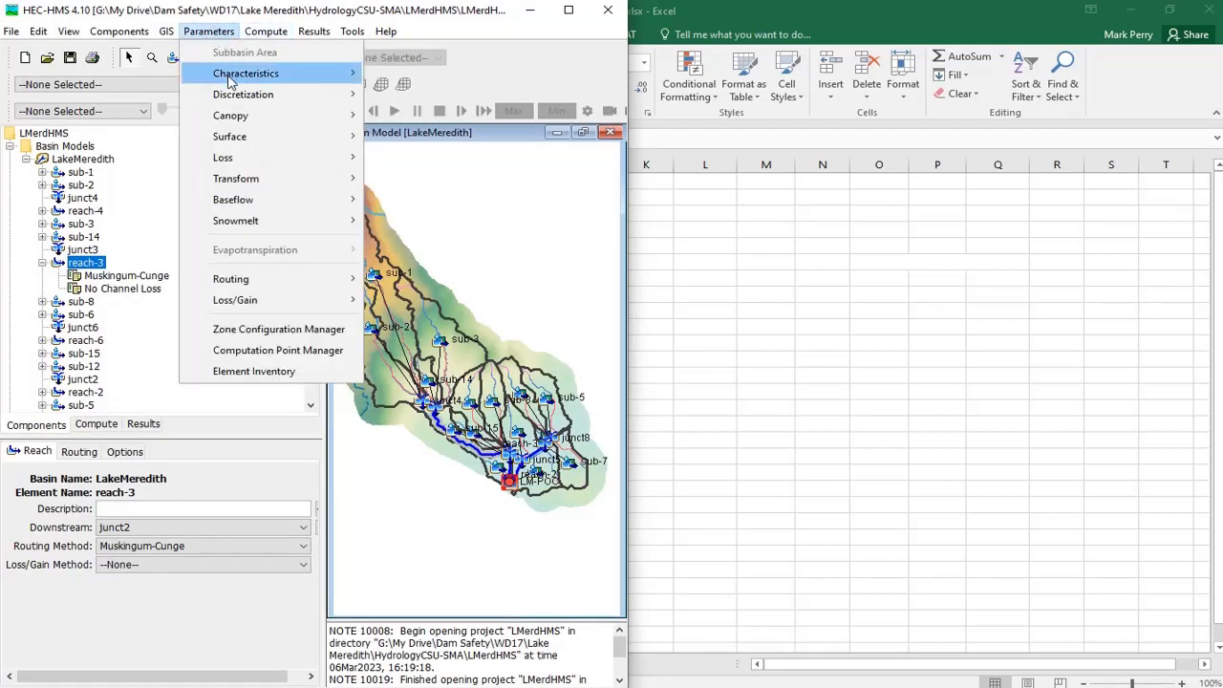
mouse_move(325, 73)
left_click(406, 94)
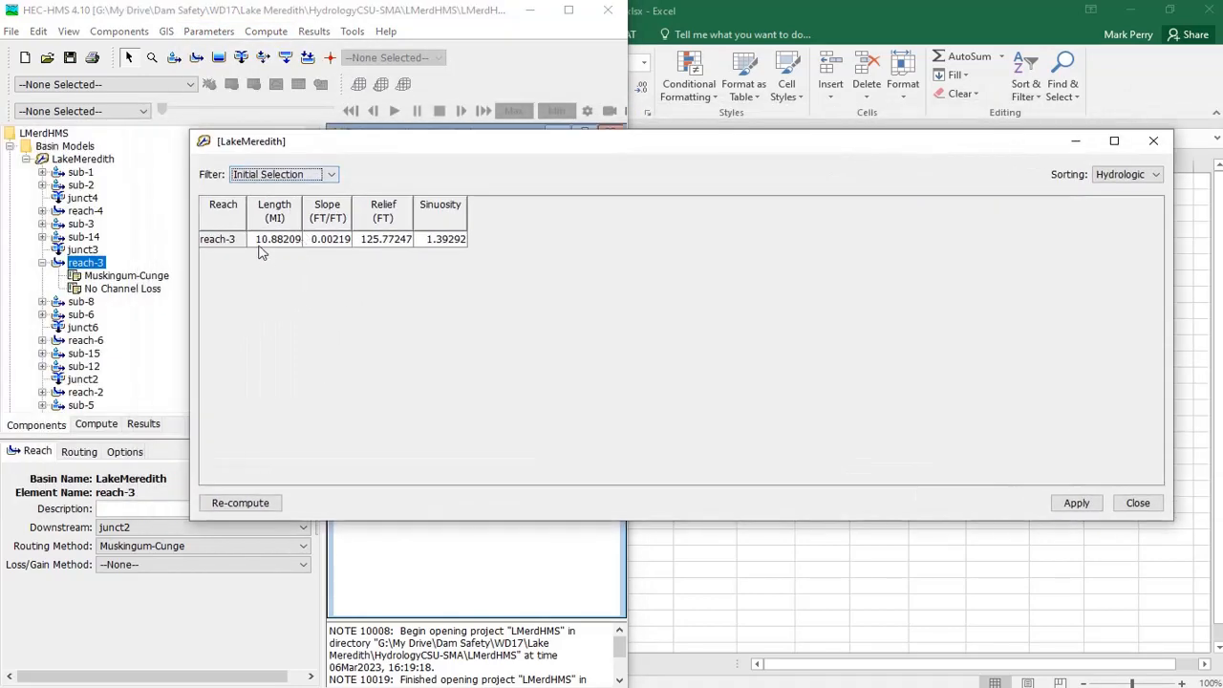
left_click(1154, 141)
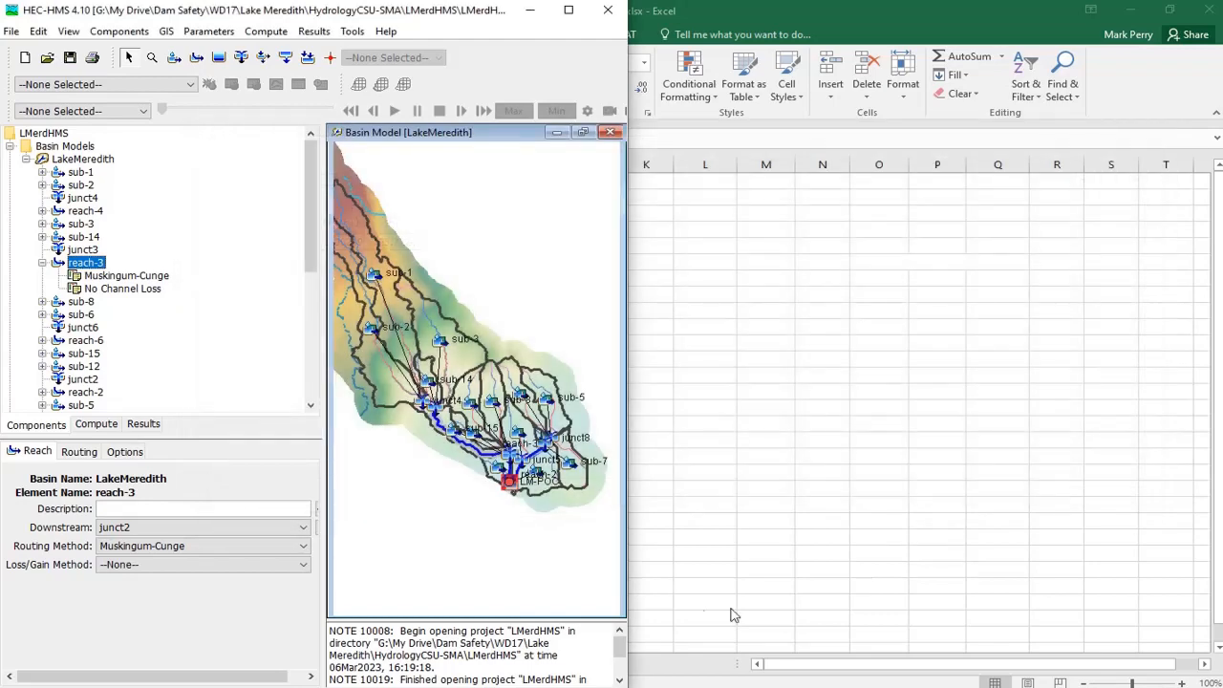
Switch to reach_properties.xlsx, review its Length (mi) and Length (ft) columns, and return to the Parameter Summary Table
mouse_move(265, 615)
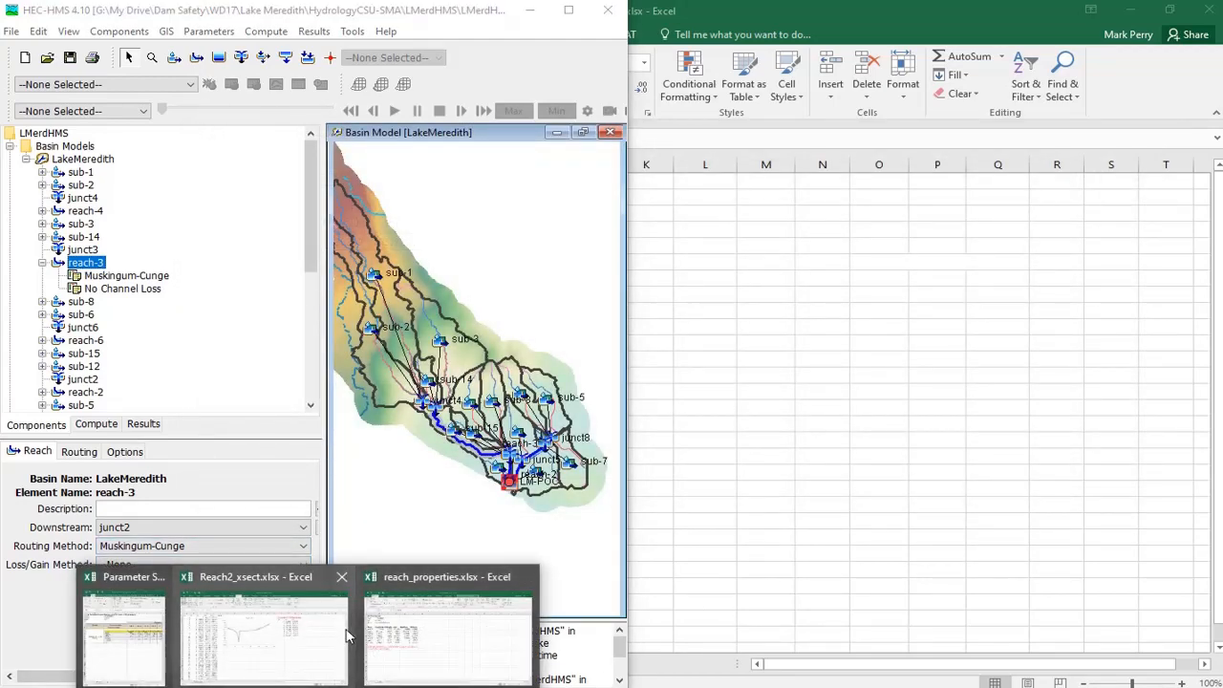
left_click(418, 659)
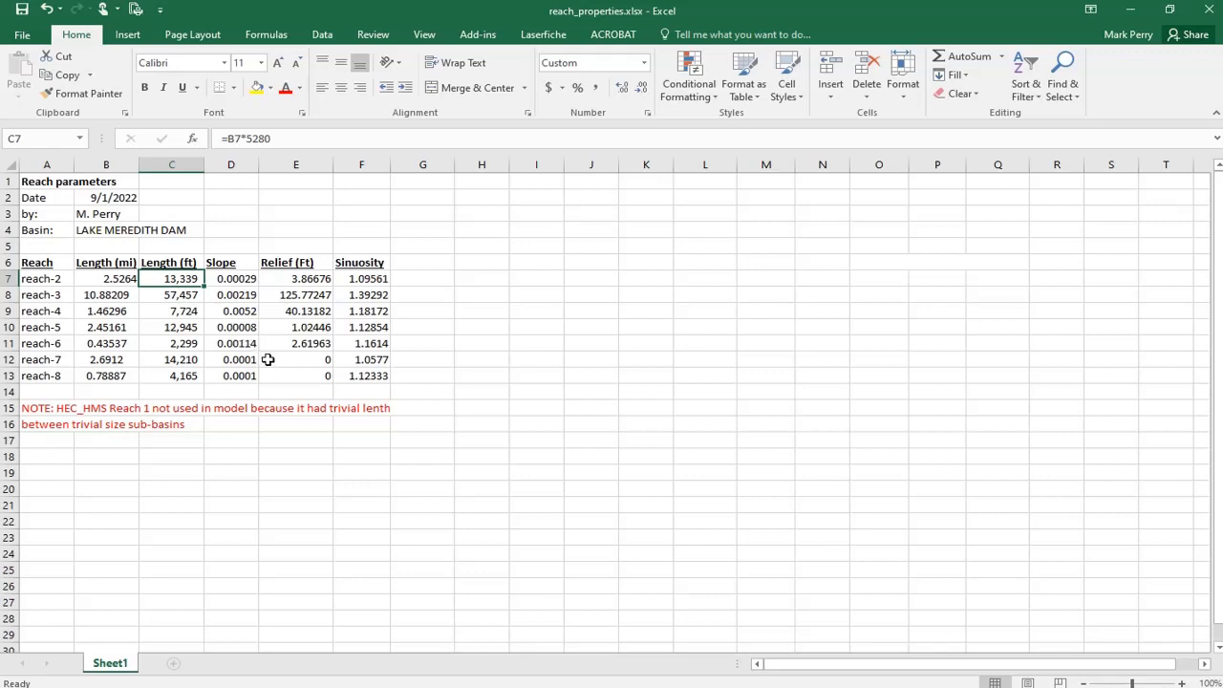
left_click(103, 266)
left_click(183, 263)
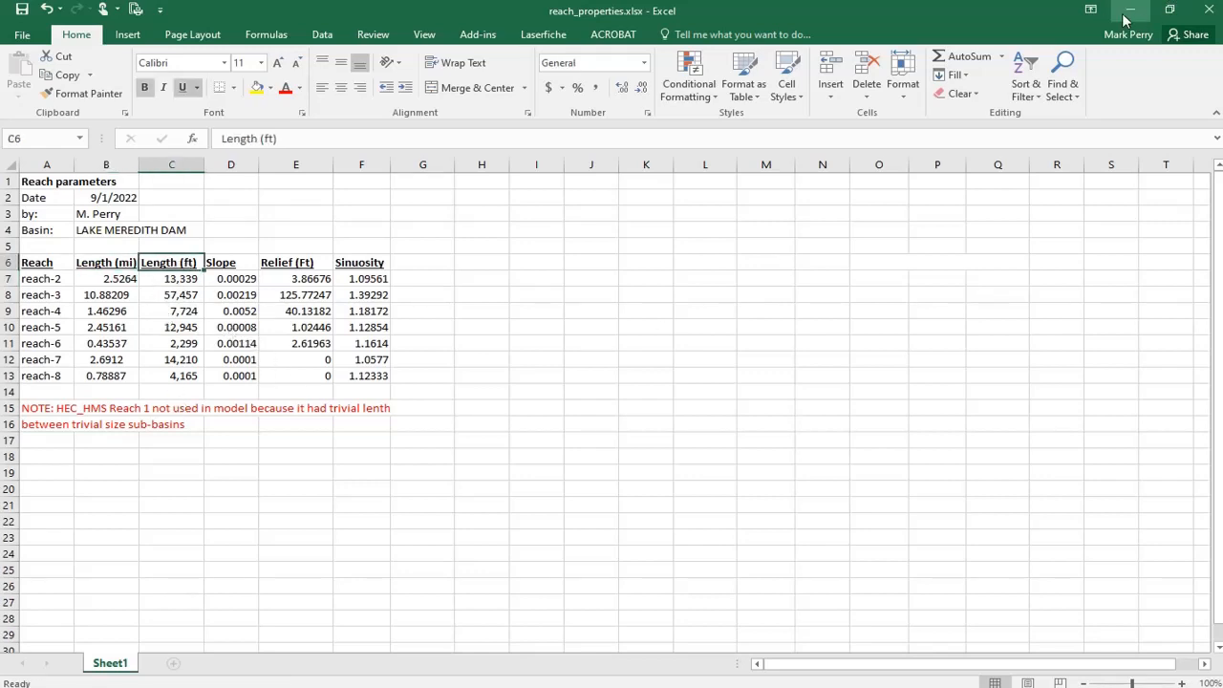
left_click(1200, 9)
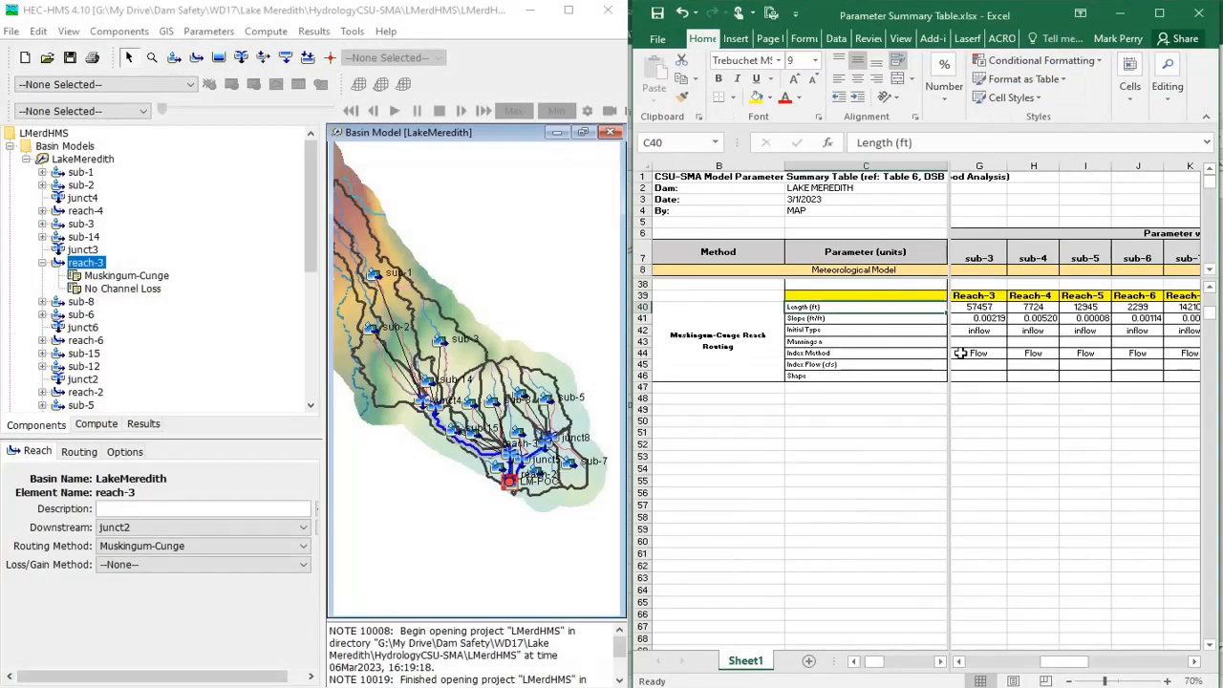
Set reach-3's Muskingum-Cunge length to 57457 ft, matching the summary table, and its Manning's n to 0.03
left_click(985, 366)
left_click(980, 306)
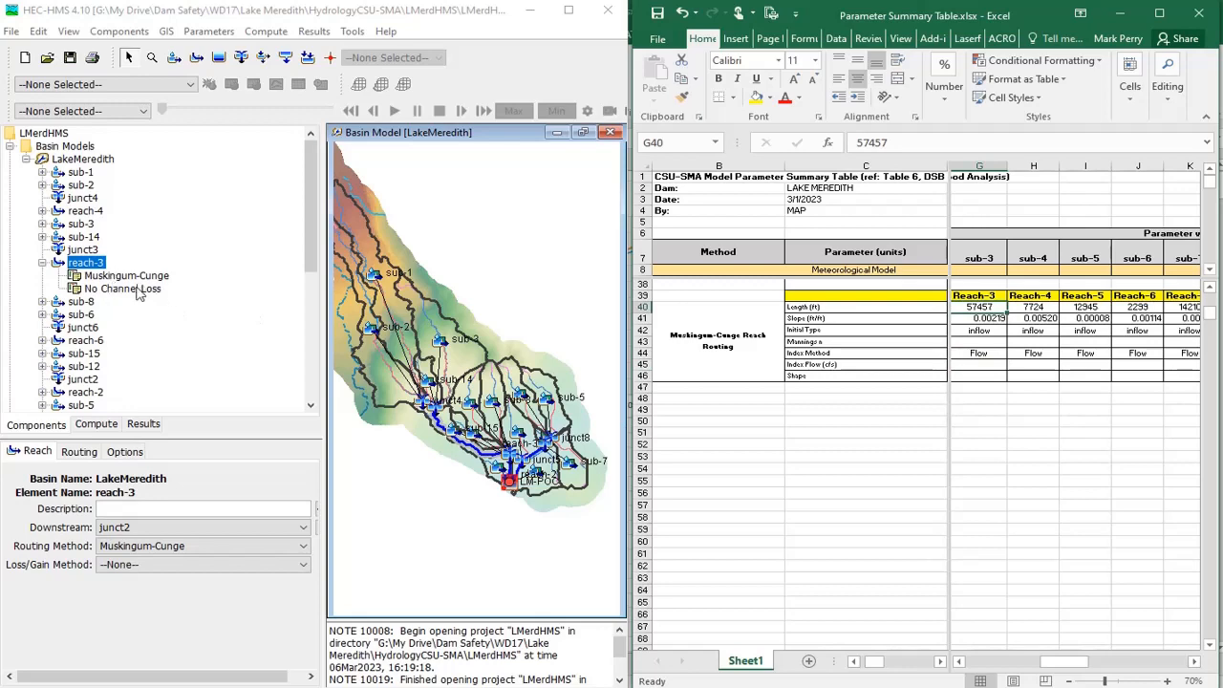
left_click(109, 277)
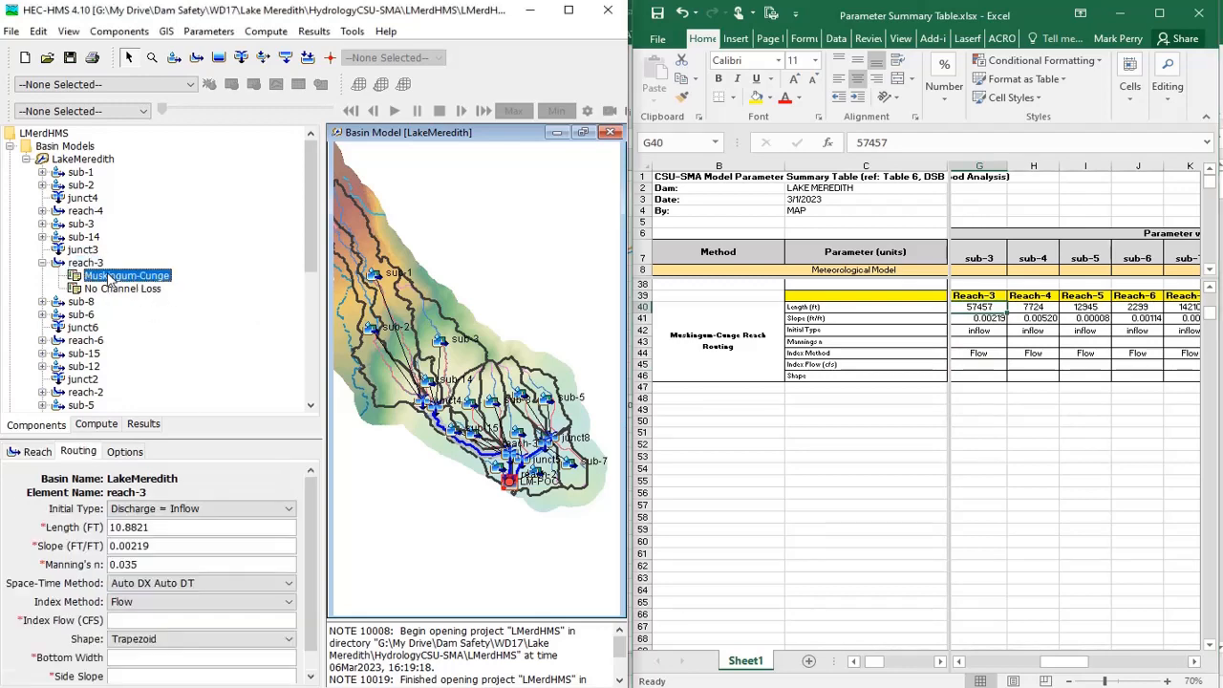
left_click(88, 263)
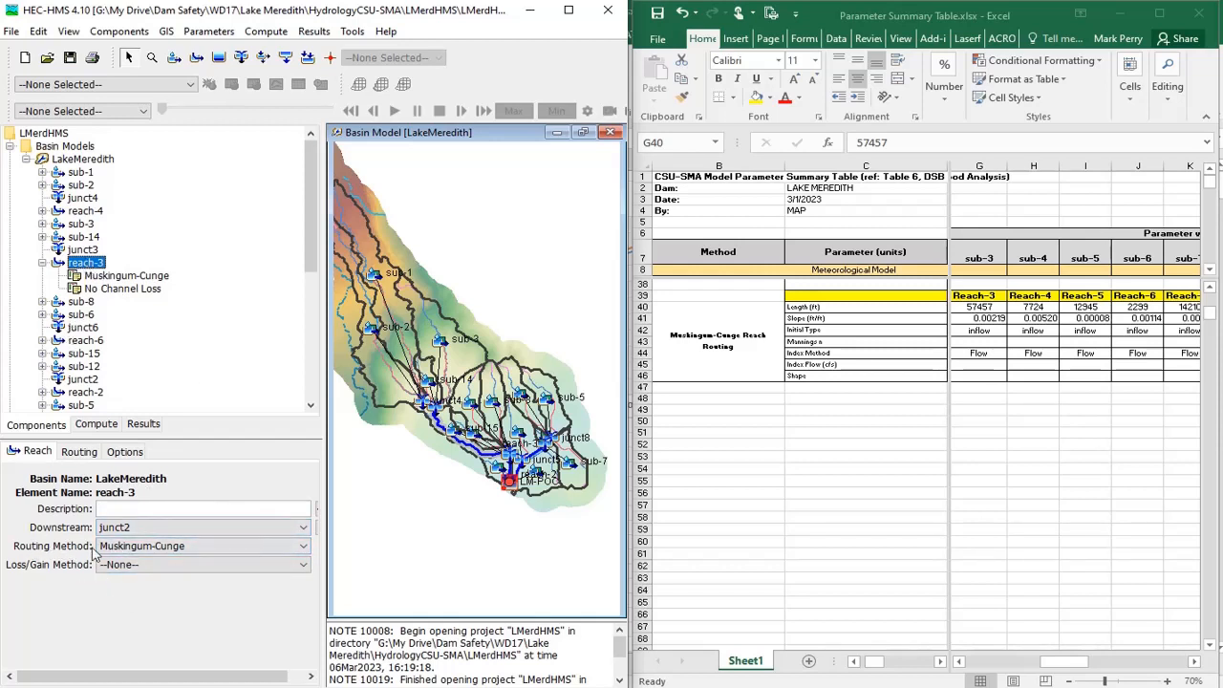
left_click(142, 548)
left_click(141, 548)
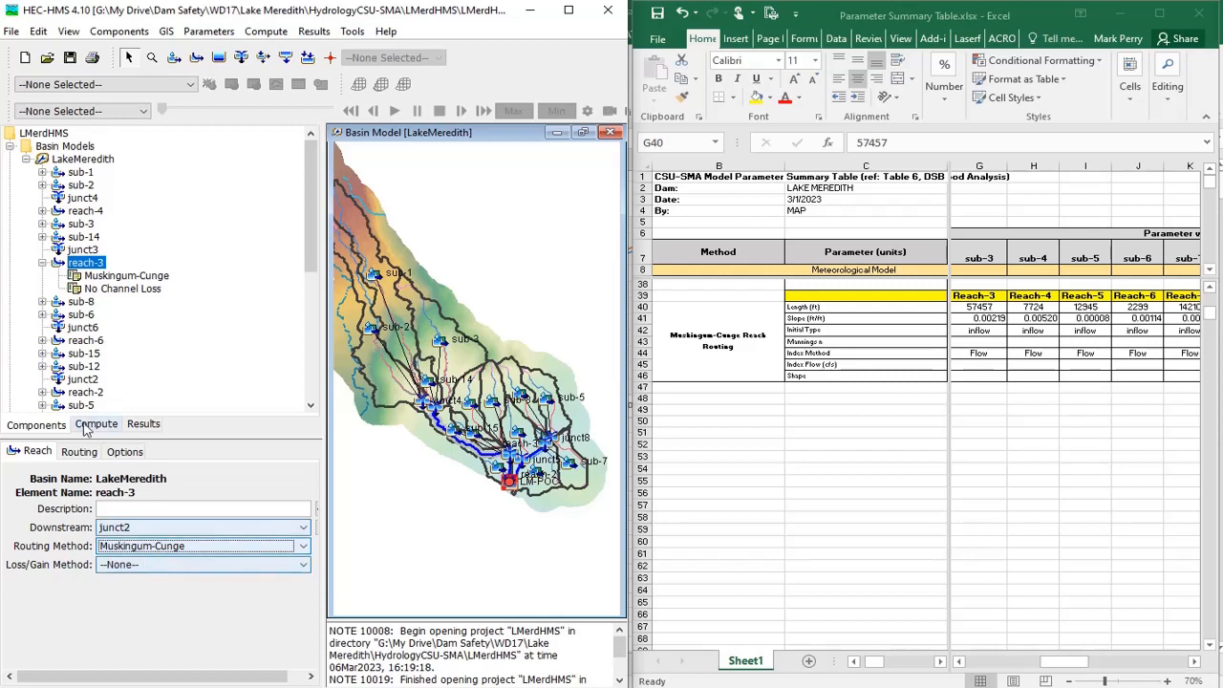
left_click(79, 454)
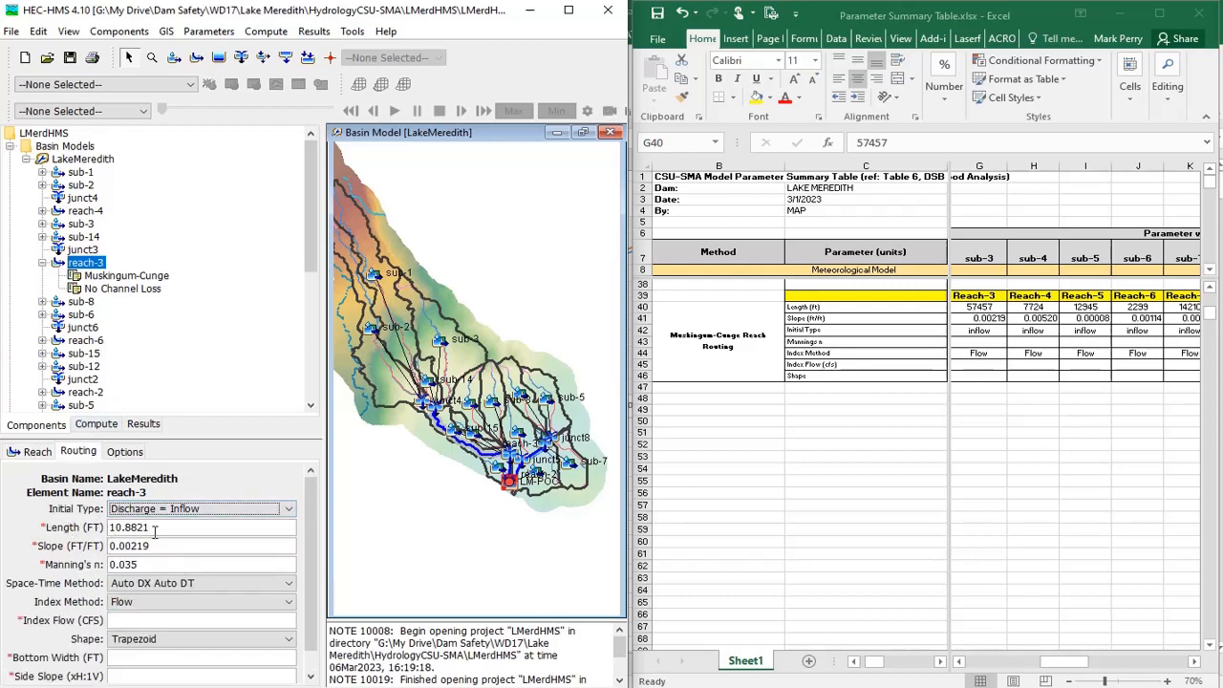
left_click_drag(111, 528, 176, 529)
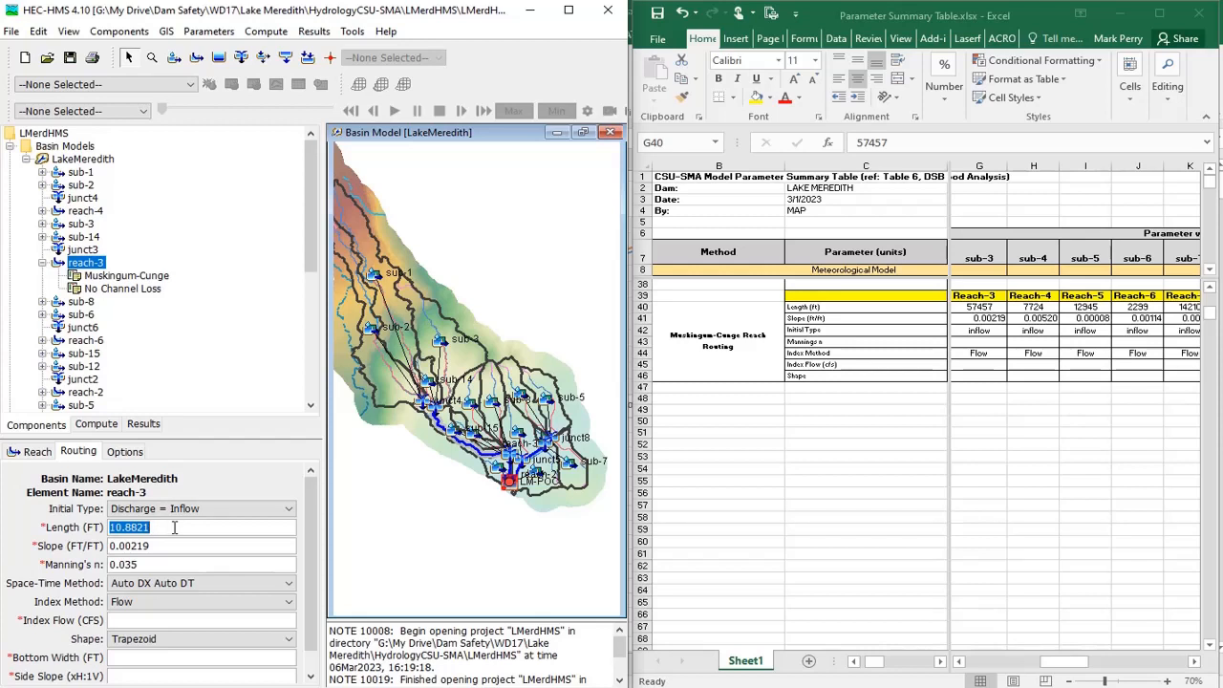
type("57457")
key("Tab")
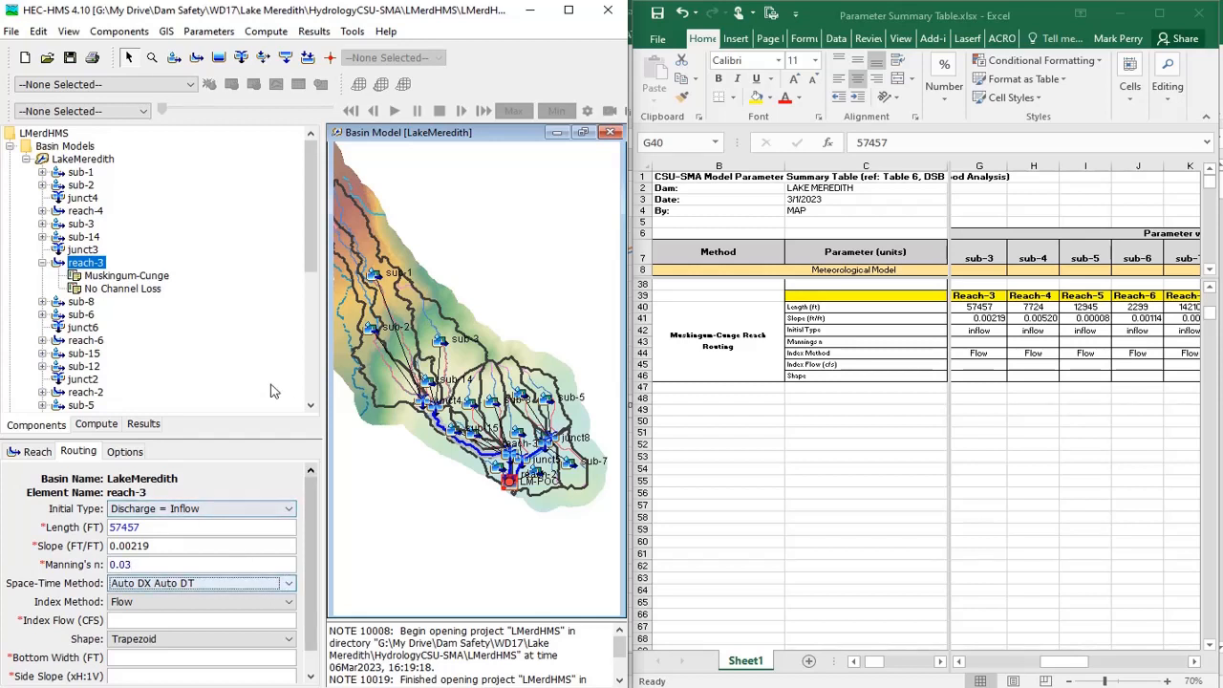
Enlarge reach-3's routing editor to fit all parameters and switch to StreamStatsReport.pdf in Adobe Acrobat
left_click_drag(277, 447, 281, 374)
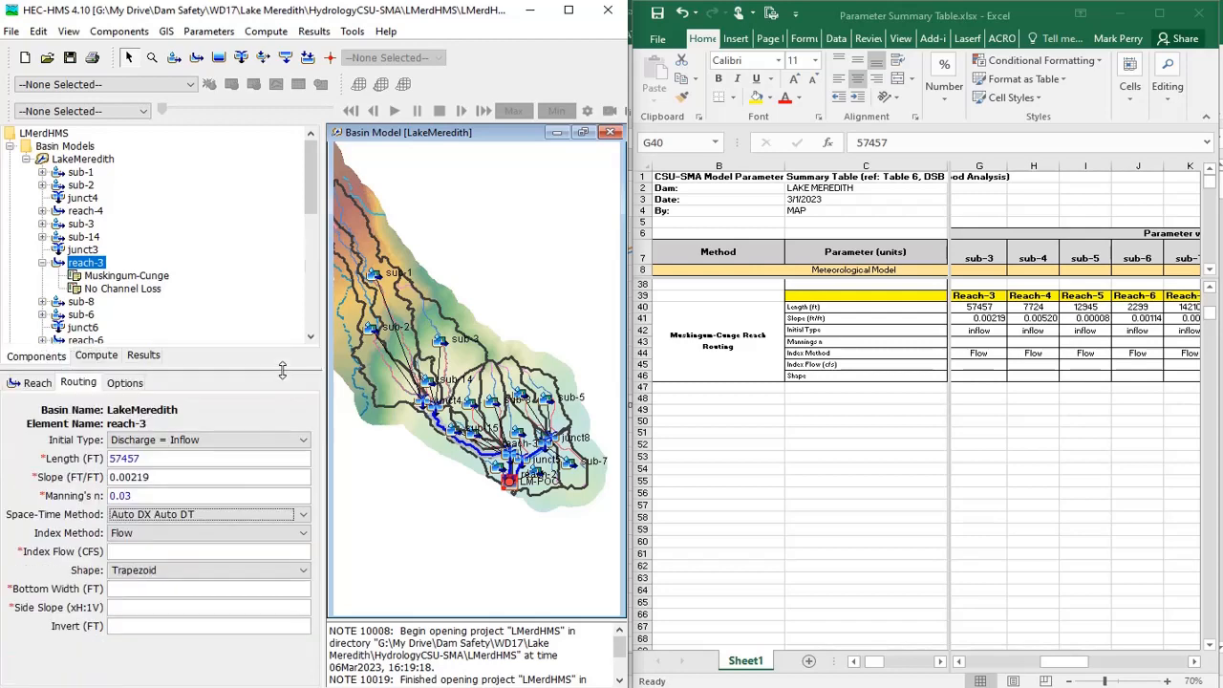
left_click(150, 497)
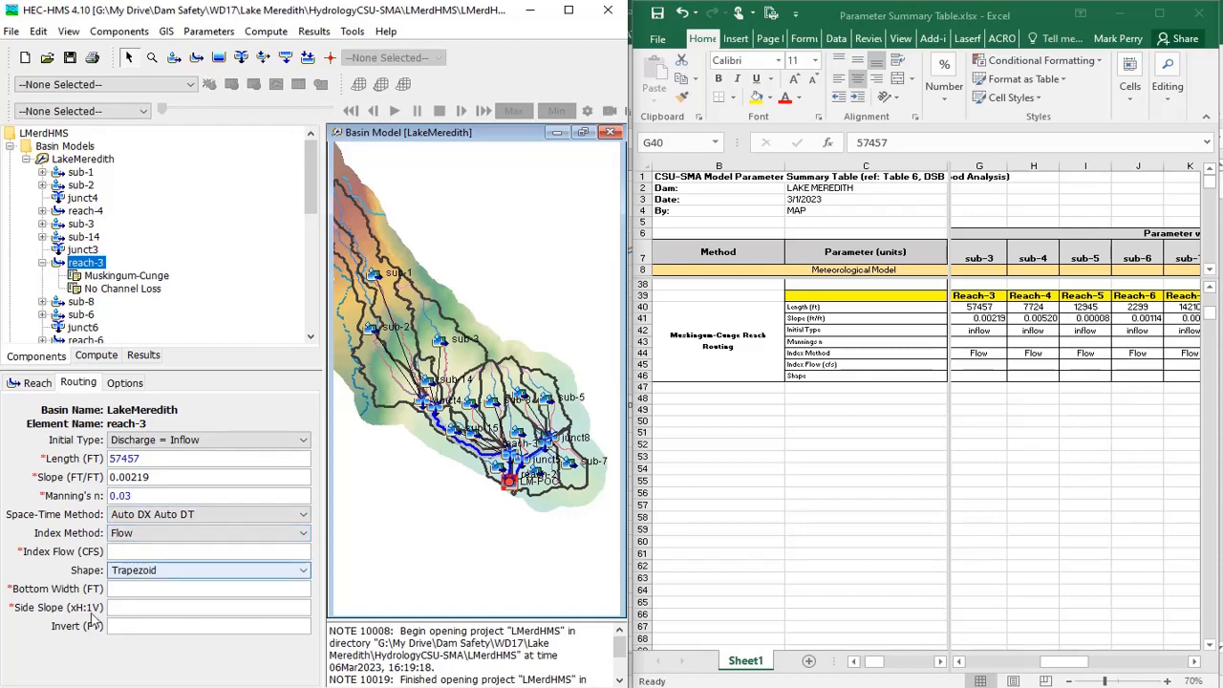
left_click(353, 687)
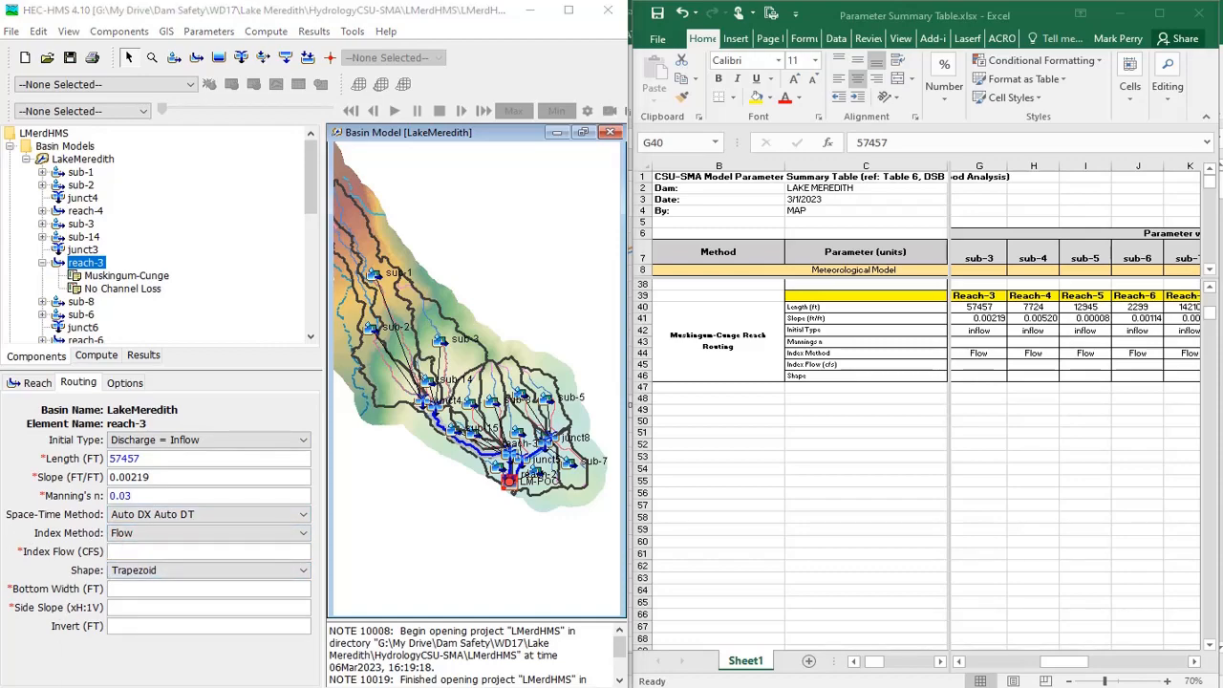
left_click(549, 657)
left_click_drag(1222, 41, 386, 44)
double_click(386, 44)
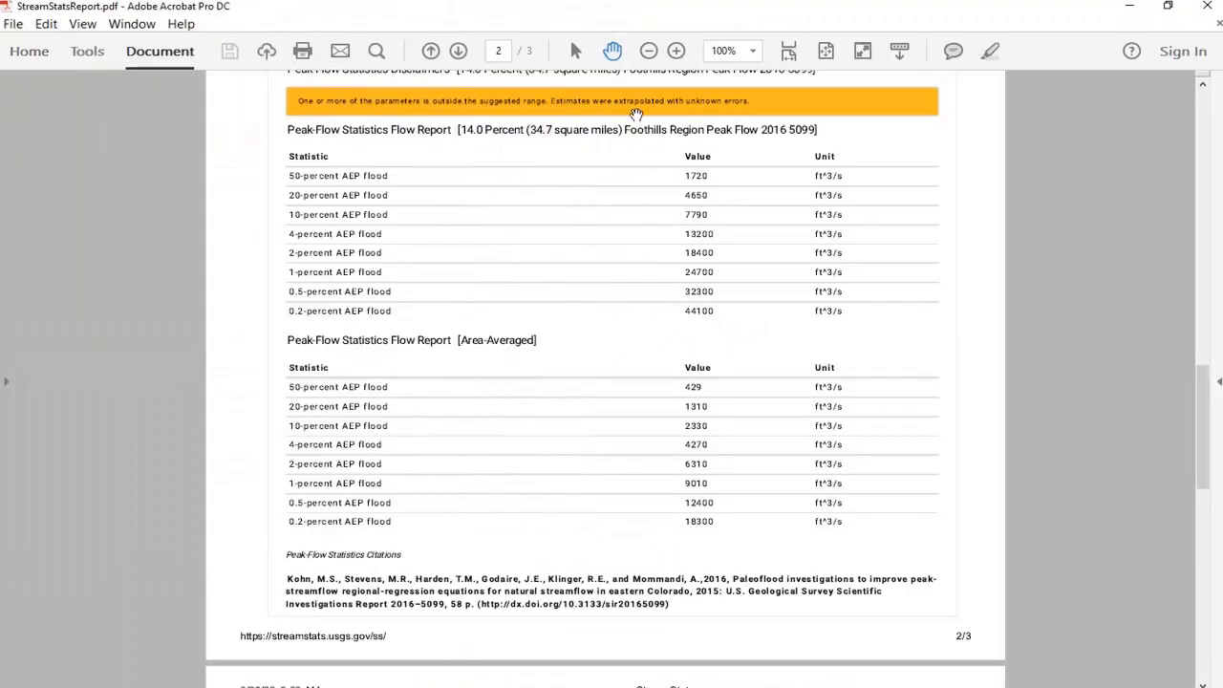
Review the Plains, Foothills and Area-Averaged peak-flow tables and look up the area-averaged 50-percent AEP flood
left_click(649, 50)
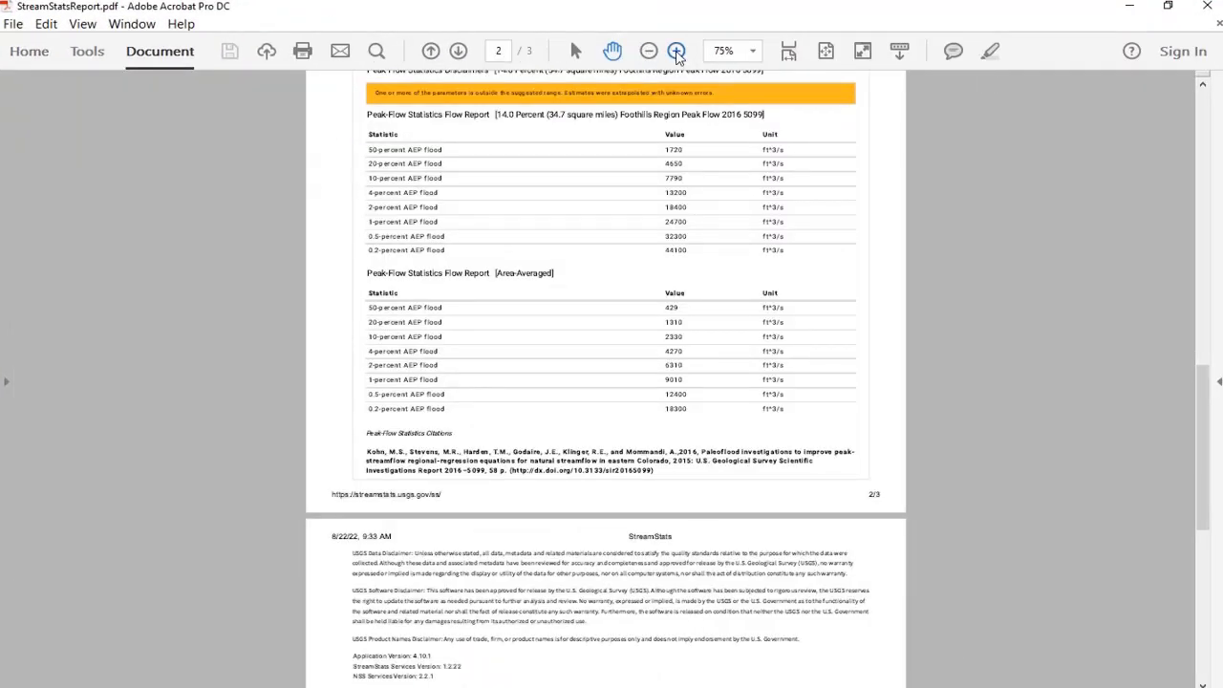
left_click(676, 53)
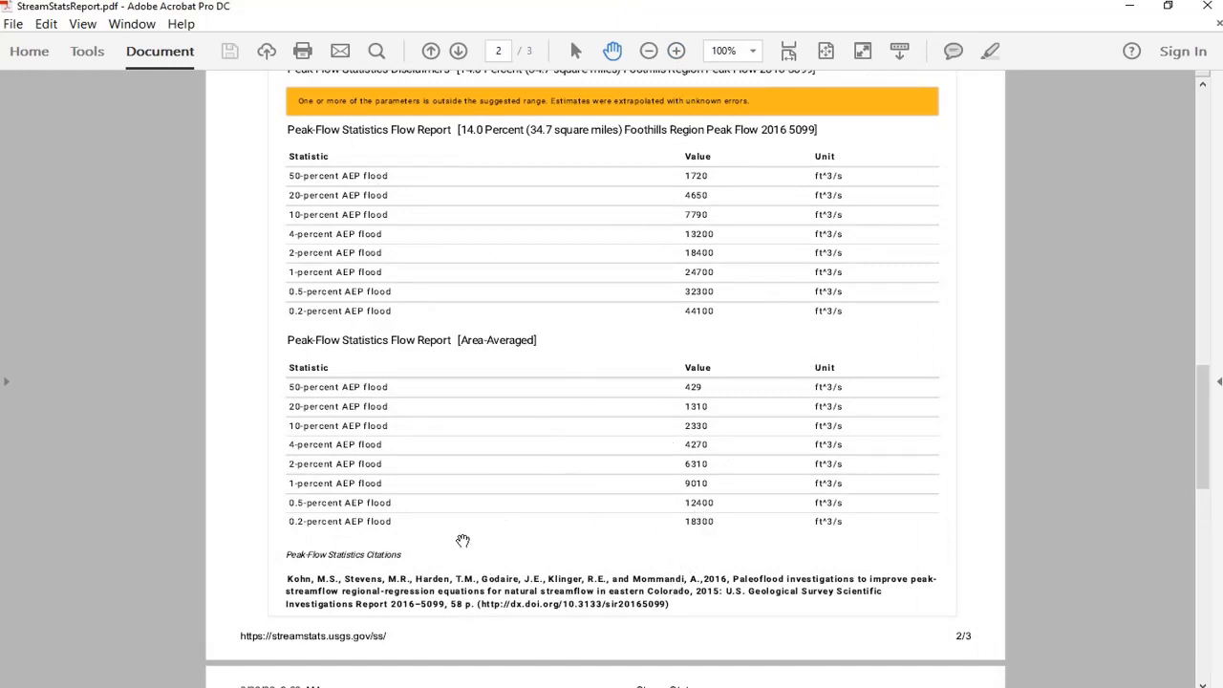
scroll(391, 465, "up", 5)
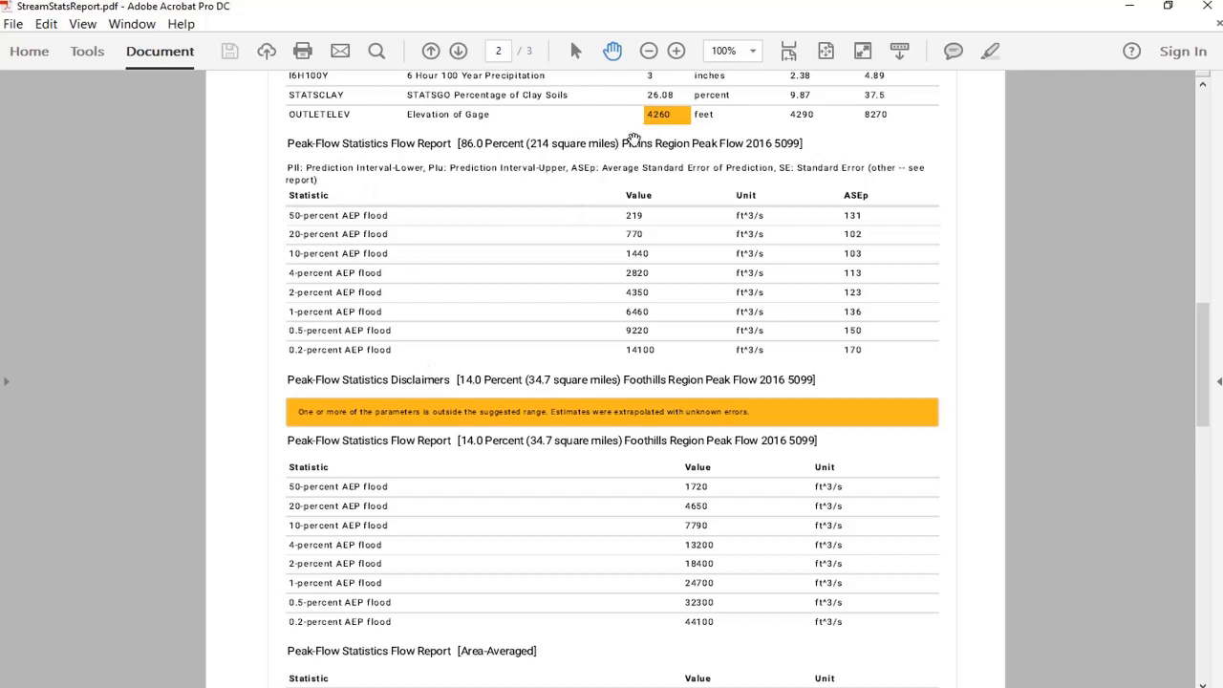
left_click_drag(631, 138, 736, 140)
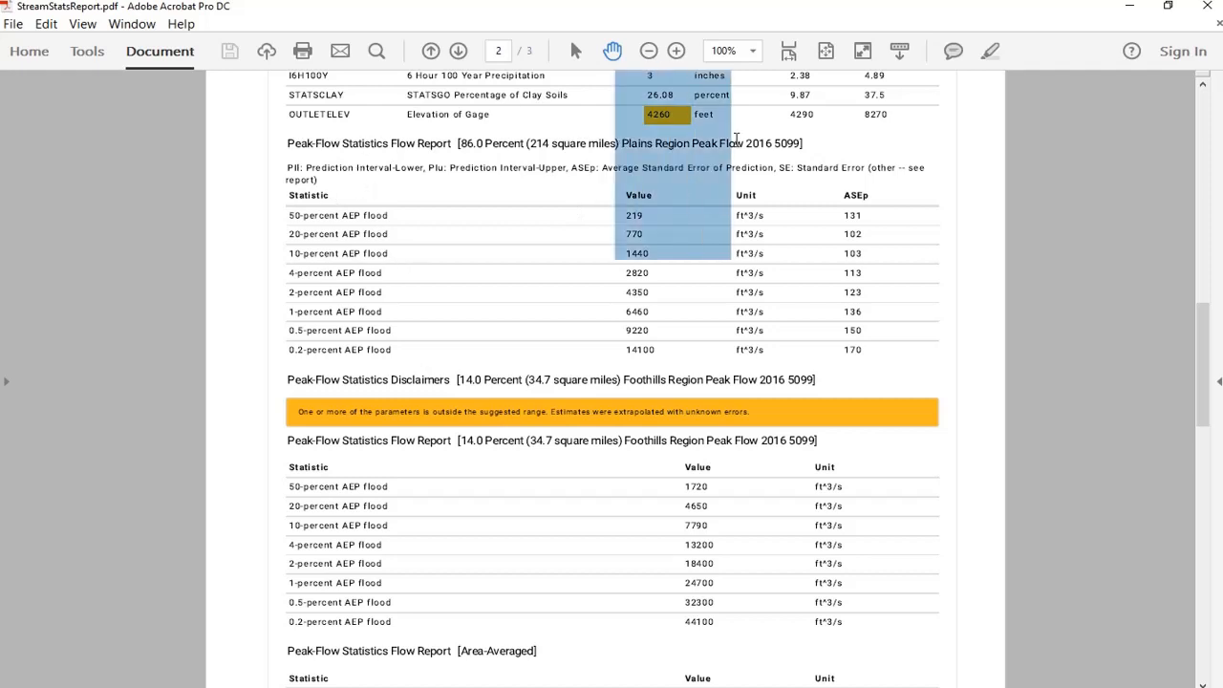
left_click(580, 342)
scroll(611, 411, "down", 6)
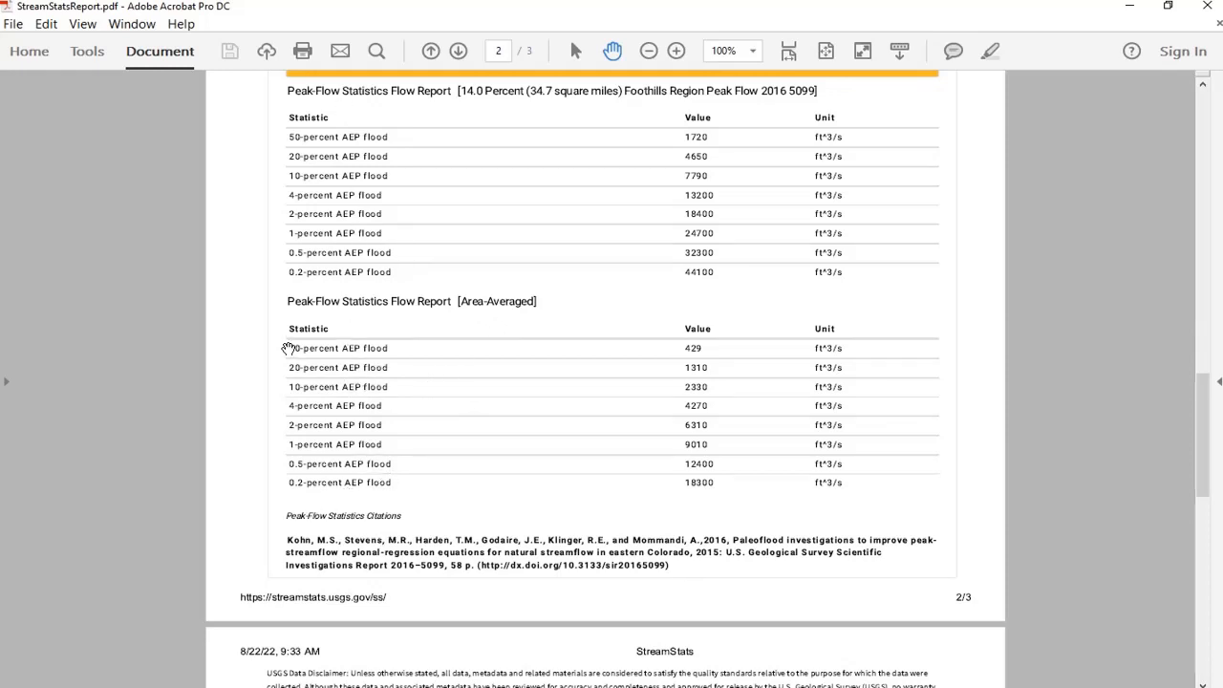
left_click_drag(294, 348, 378, 346)
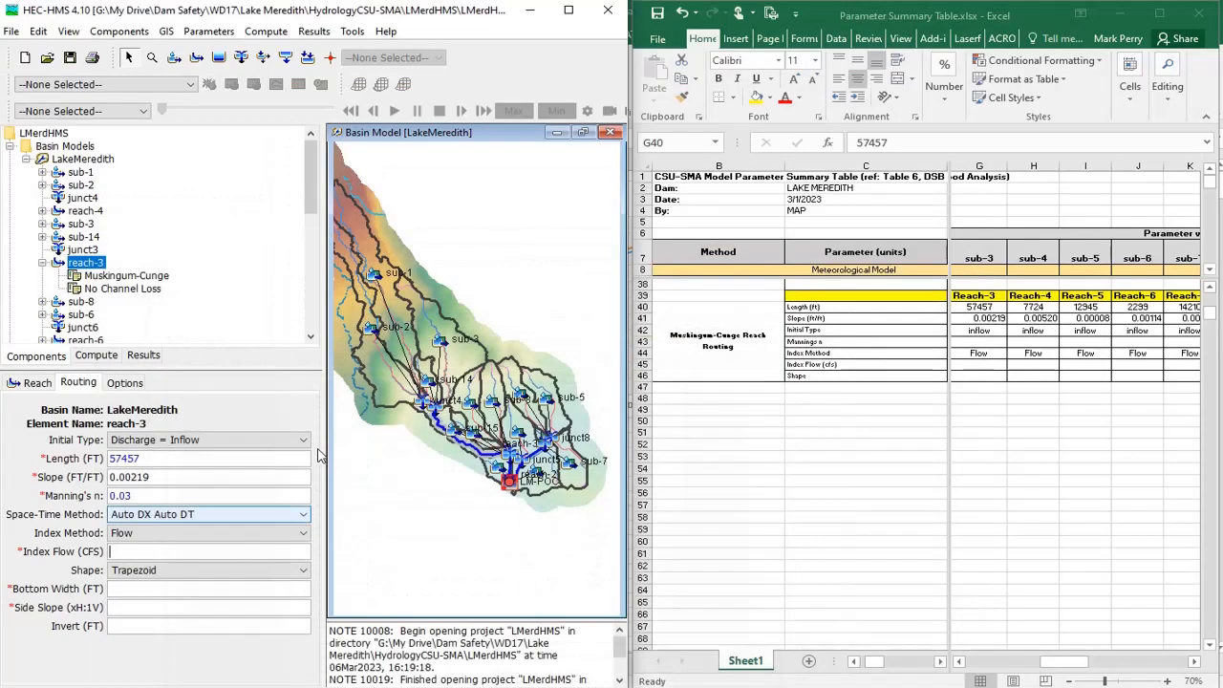
Return to HEC-HMS and set reach-3's index flow to 429 CFS
left_click(1130, 6)
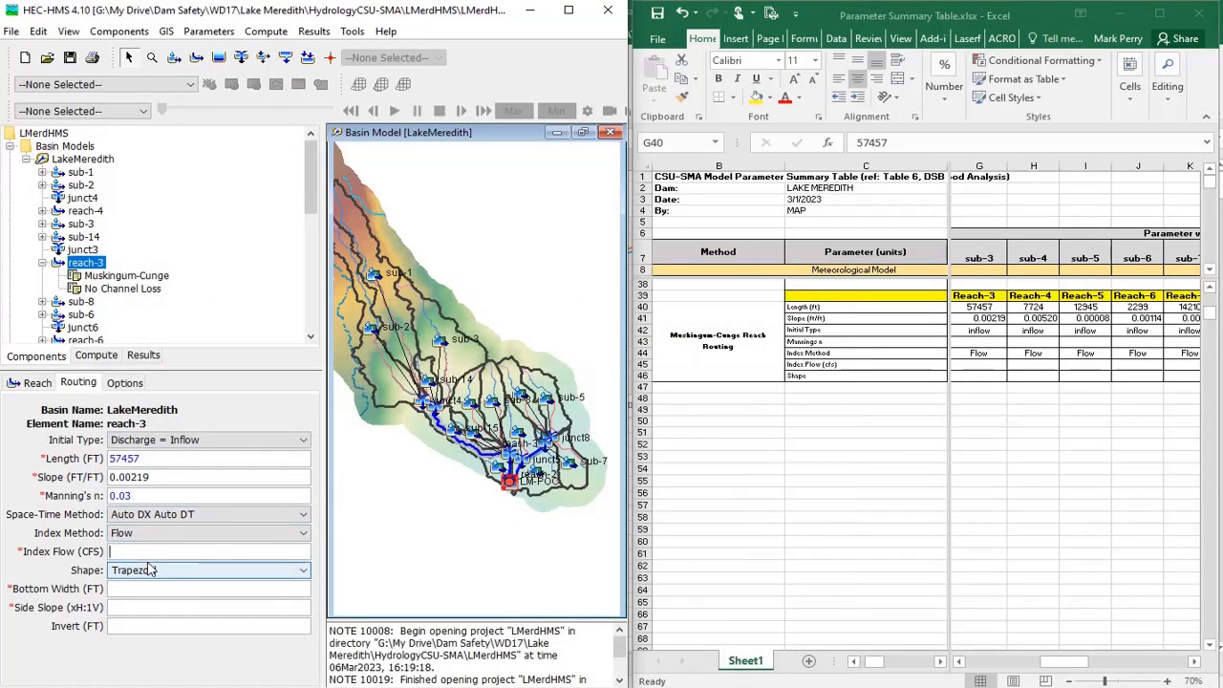
type("429")
key("Tab")
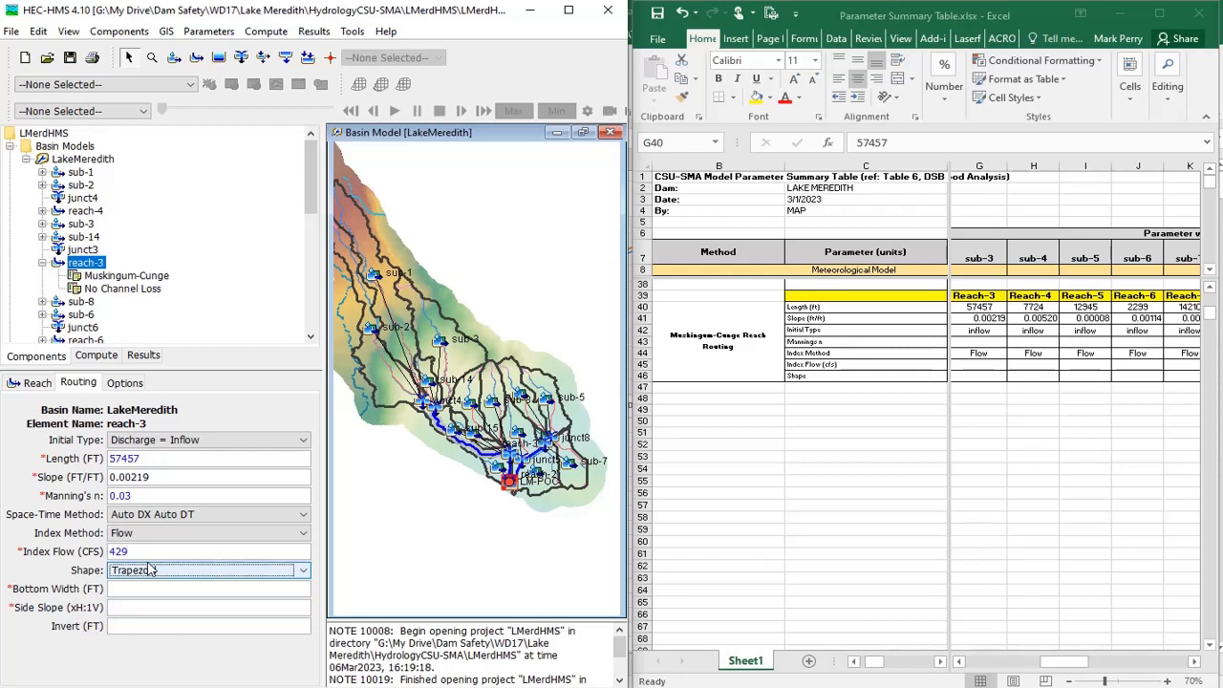
Change reach-3's channel shape to Eight Point and set the left and right Manning's n to 0.035
left_click(149, 570)
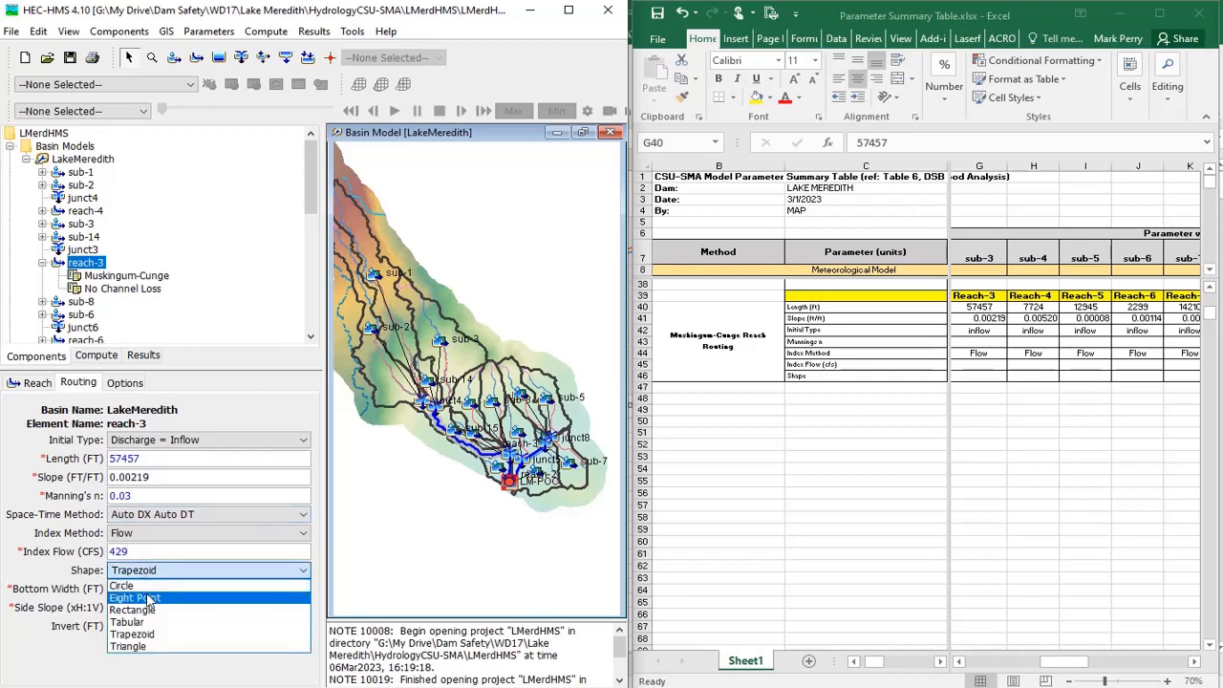
left_click(148, 599)
left_click(122, 593)
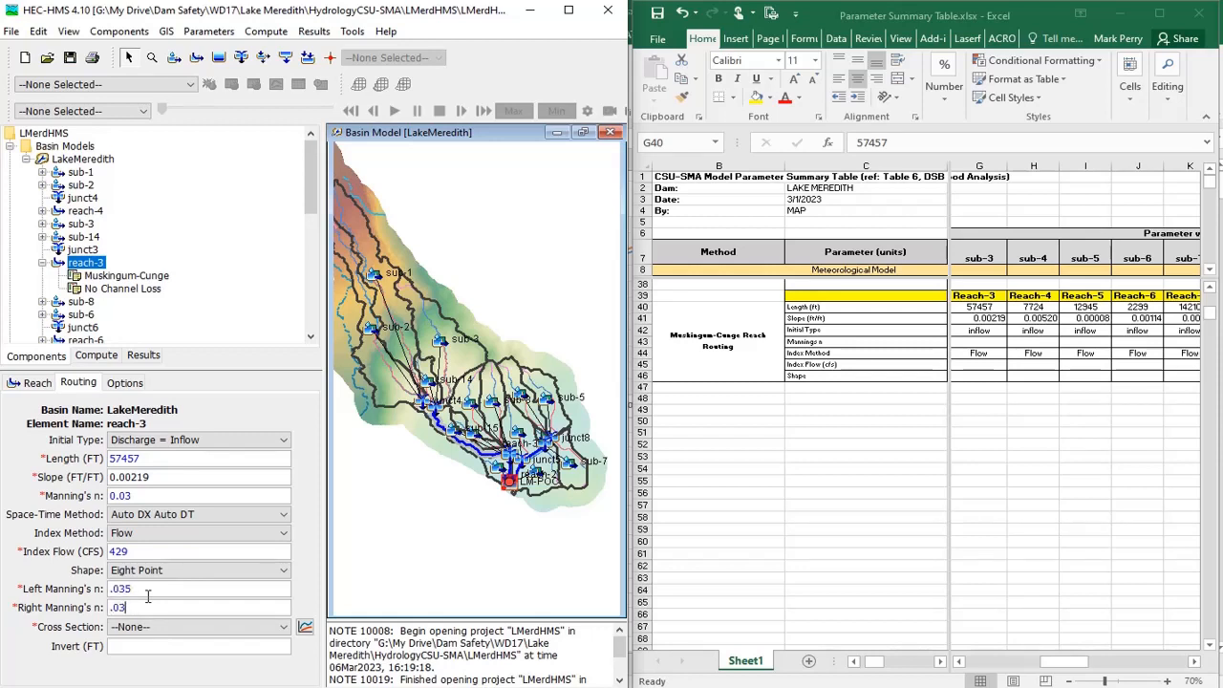
type("5")
key("Tab")
left_click(140, 604)
Assign the Reach2-3-4 cross section to reach-3 and check the reach's options, leaving the invert blank
left_click(143, 627)
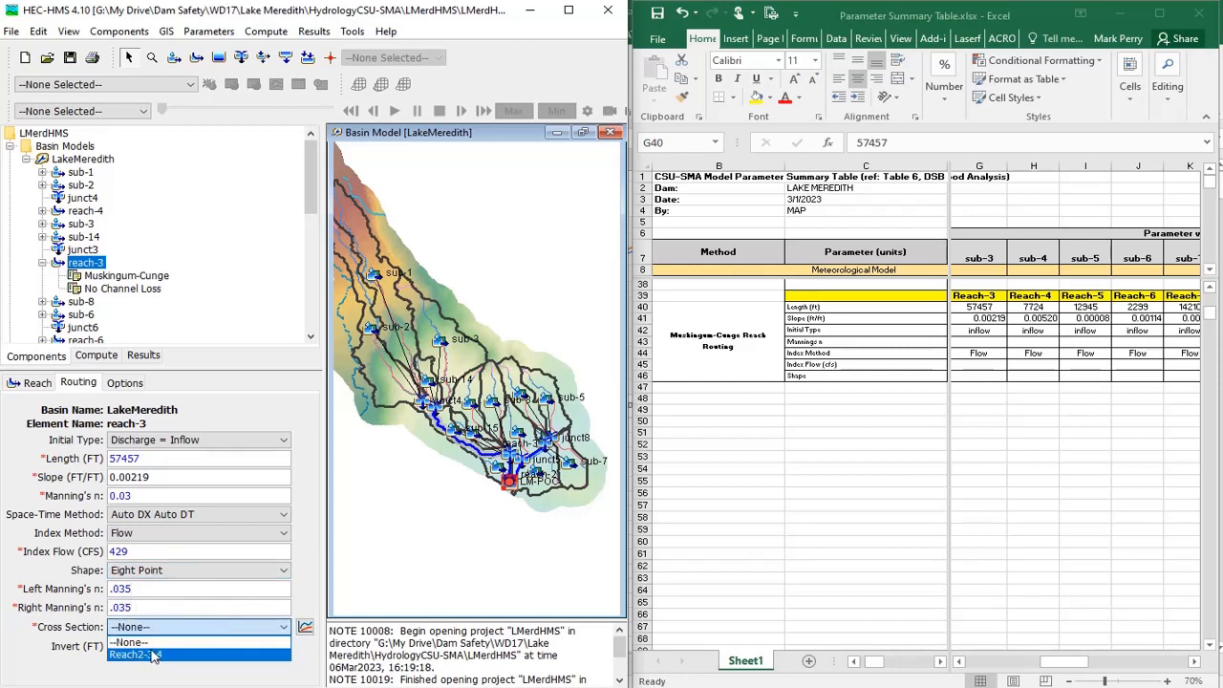
left_click(153, 657)
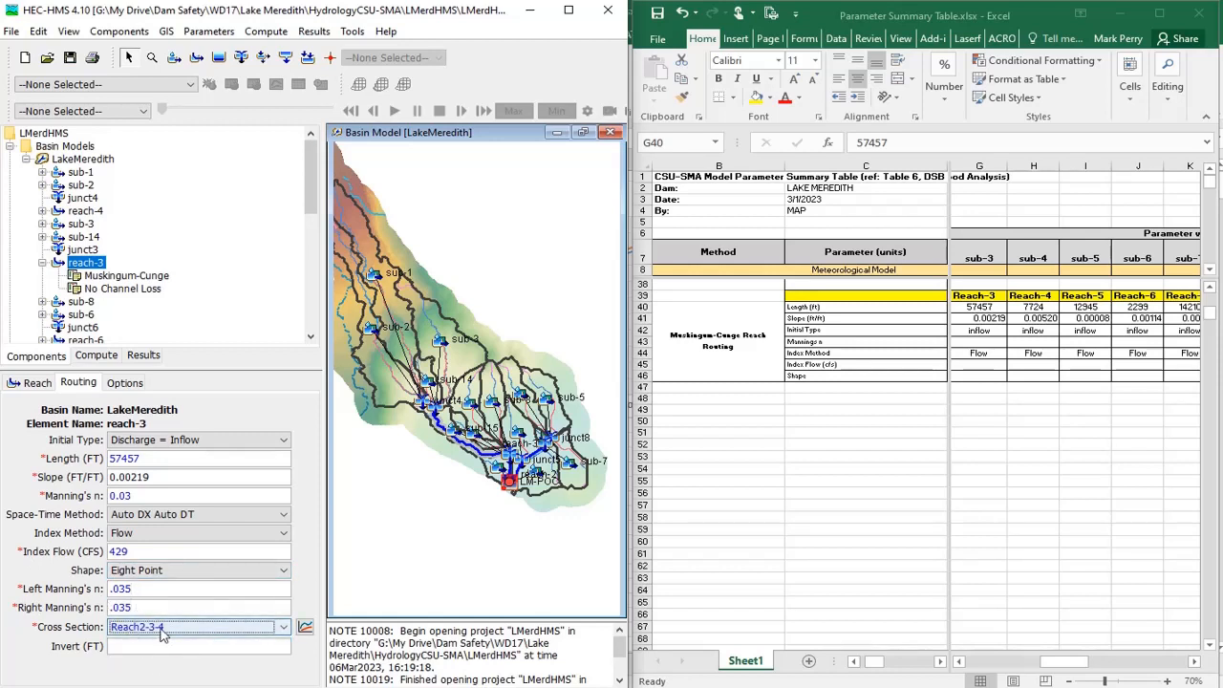
left_click(159, 647)
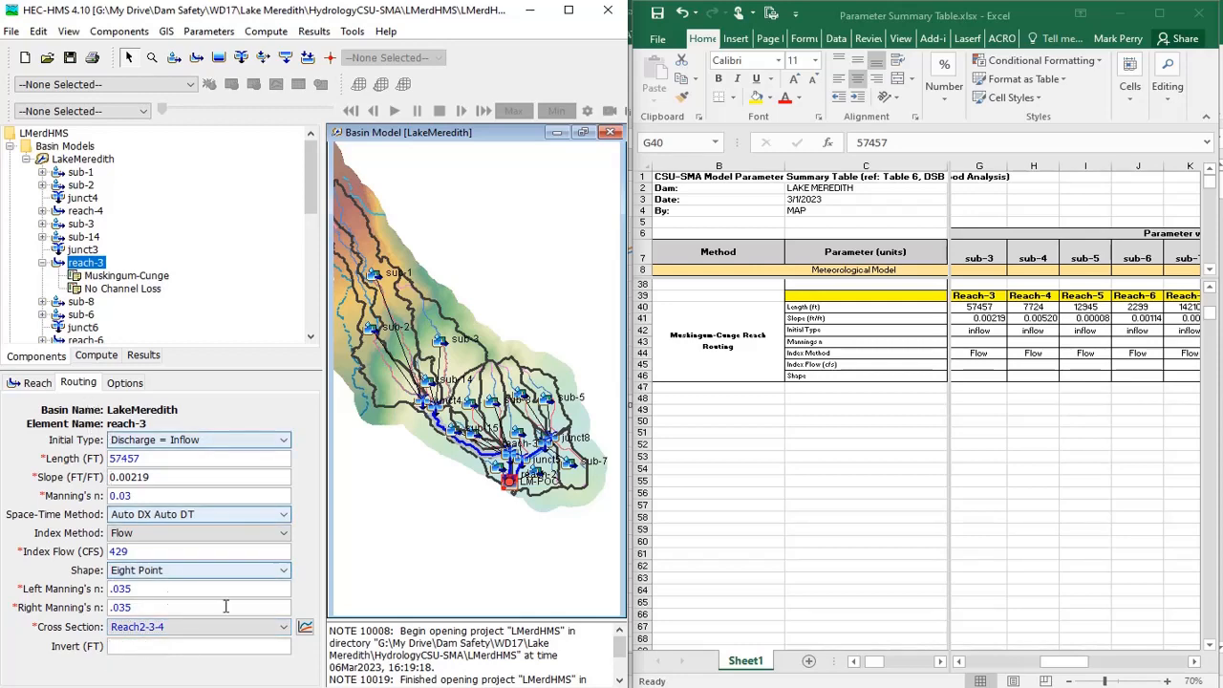
left_click(123, 383)
left_click(79, 383)
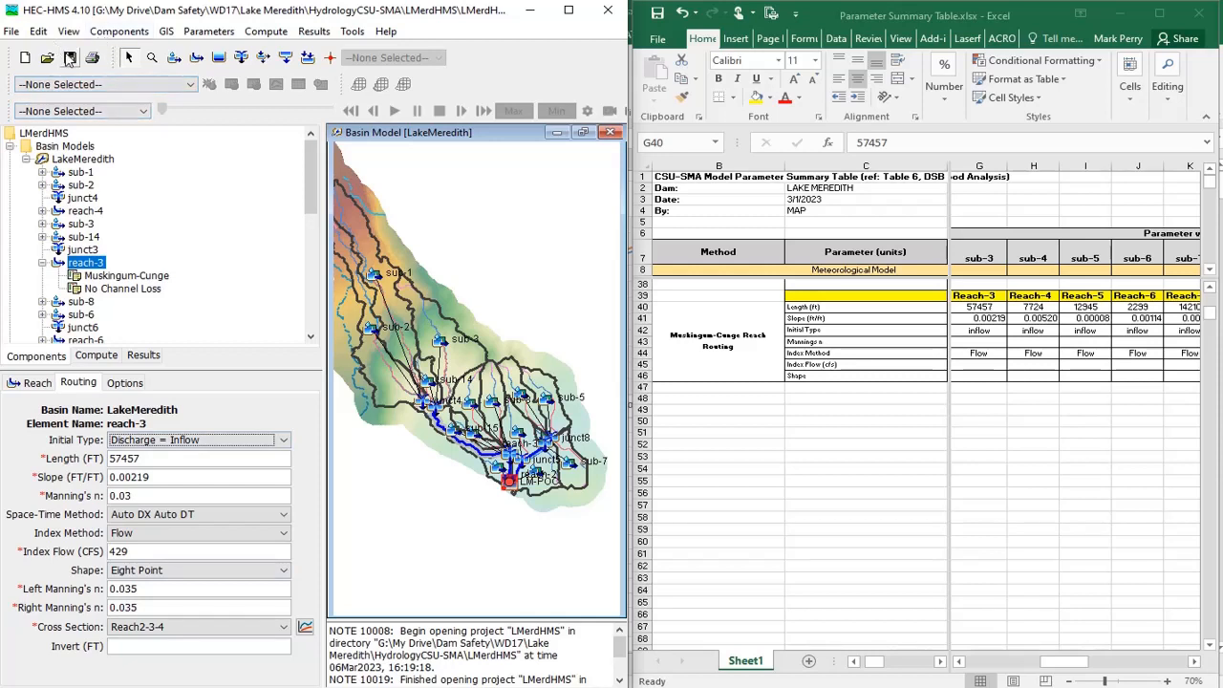
Look through the Cross Sections data type in the Paired Data Manager and close the manager
left_click(130, 31)
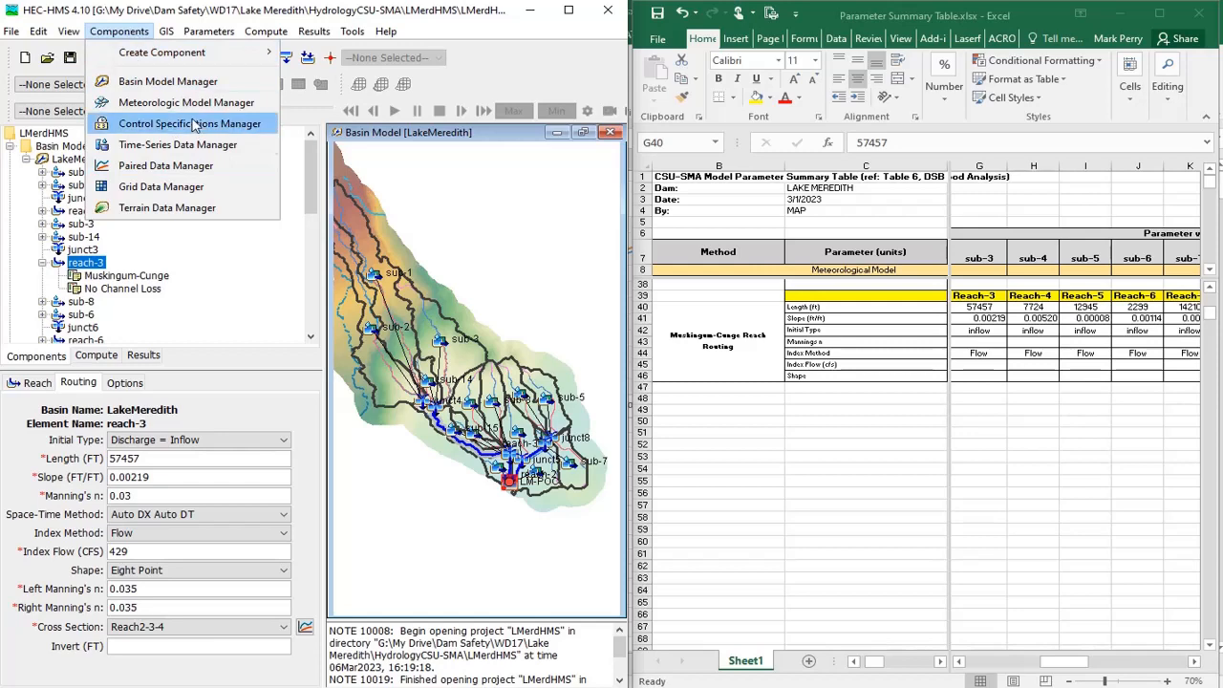
left_click(136, 169)
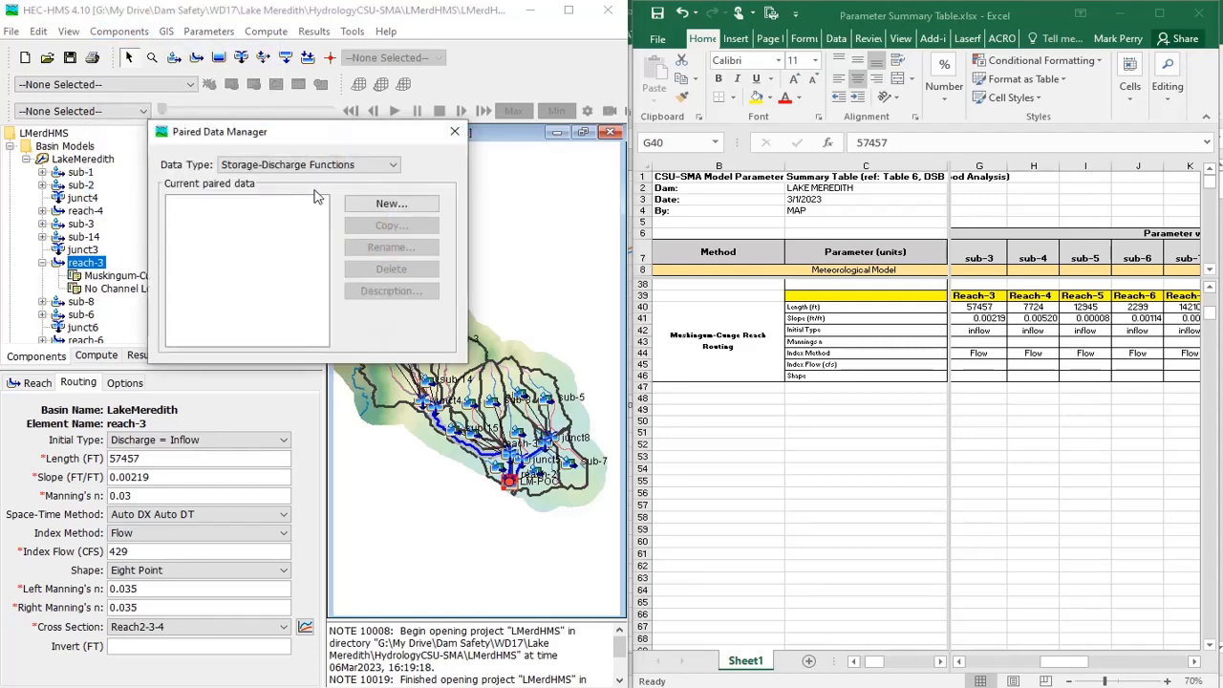
left_click(367, 166)
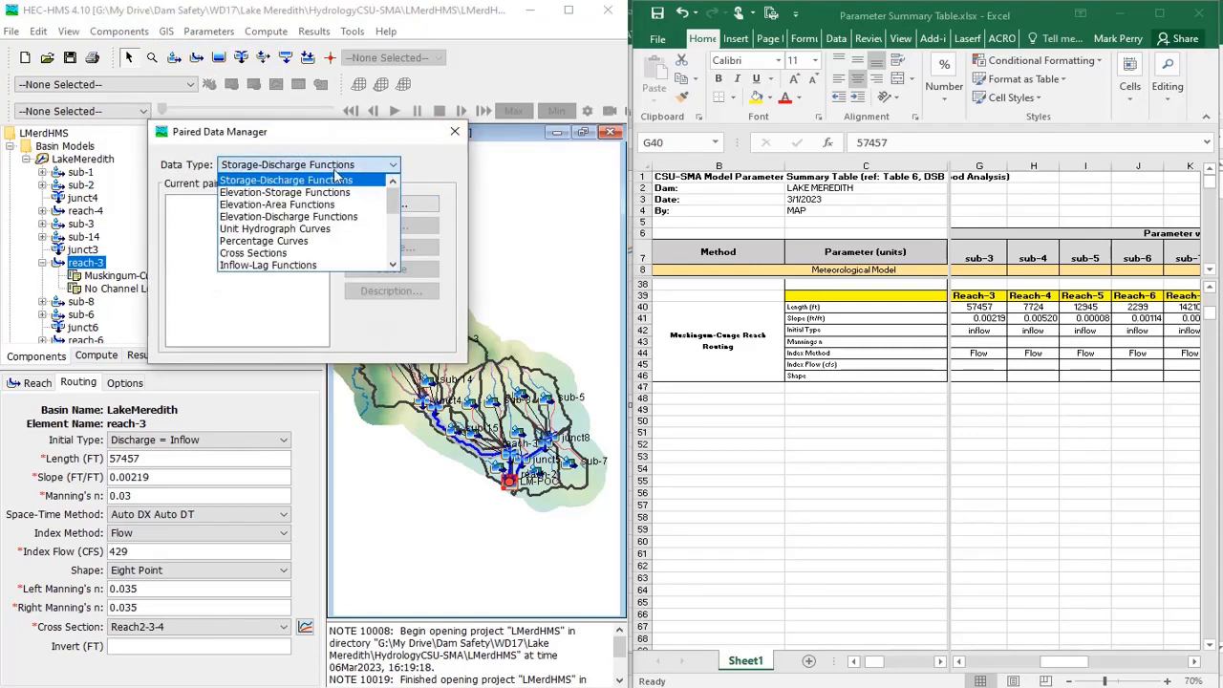
left_click(280, 255)
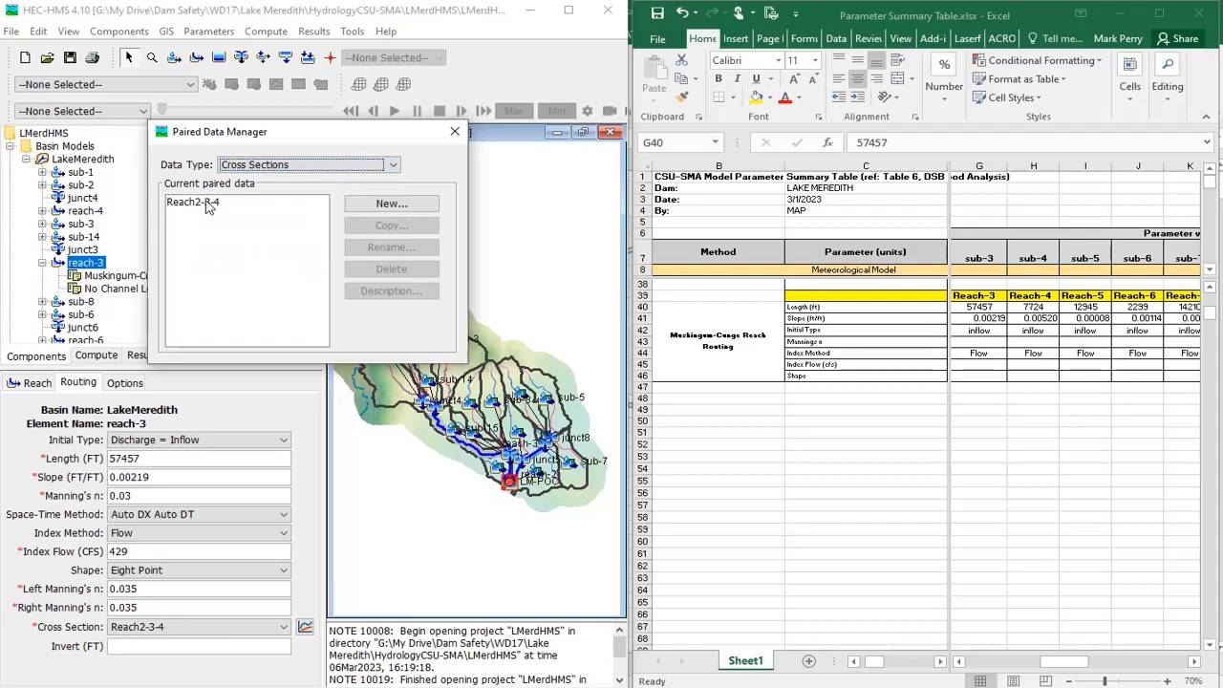
left_click(455, 131)
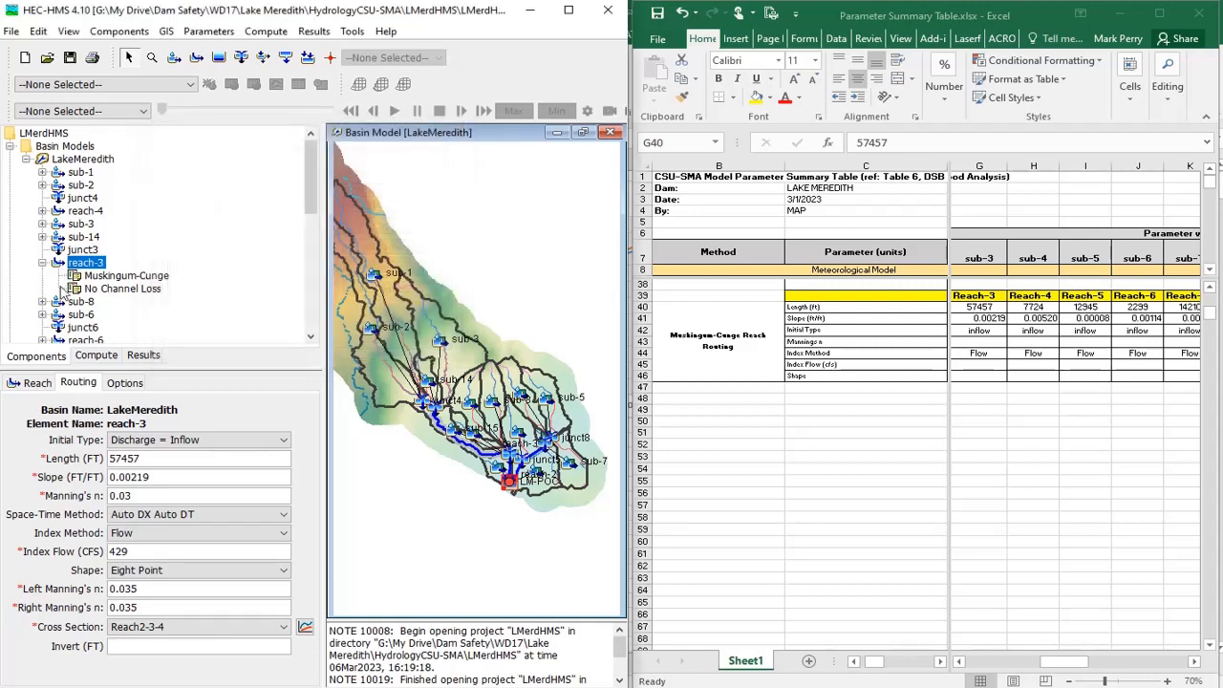
Collapse the LakeMeredith basin model and view the station-elevation table of the Reach2-3-4 cross section in Paired Data
left_click(42, 262)
left_click(25, 158)
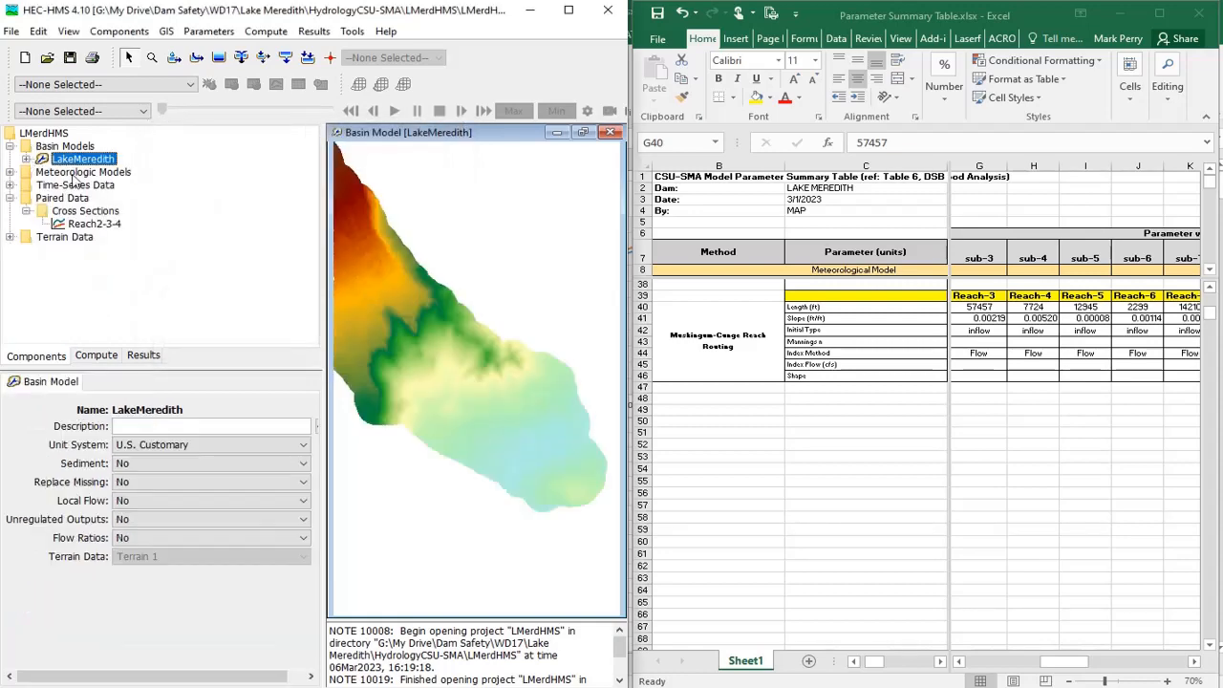
left_click(25, 210)
left_click(10, 198)
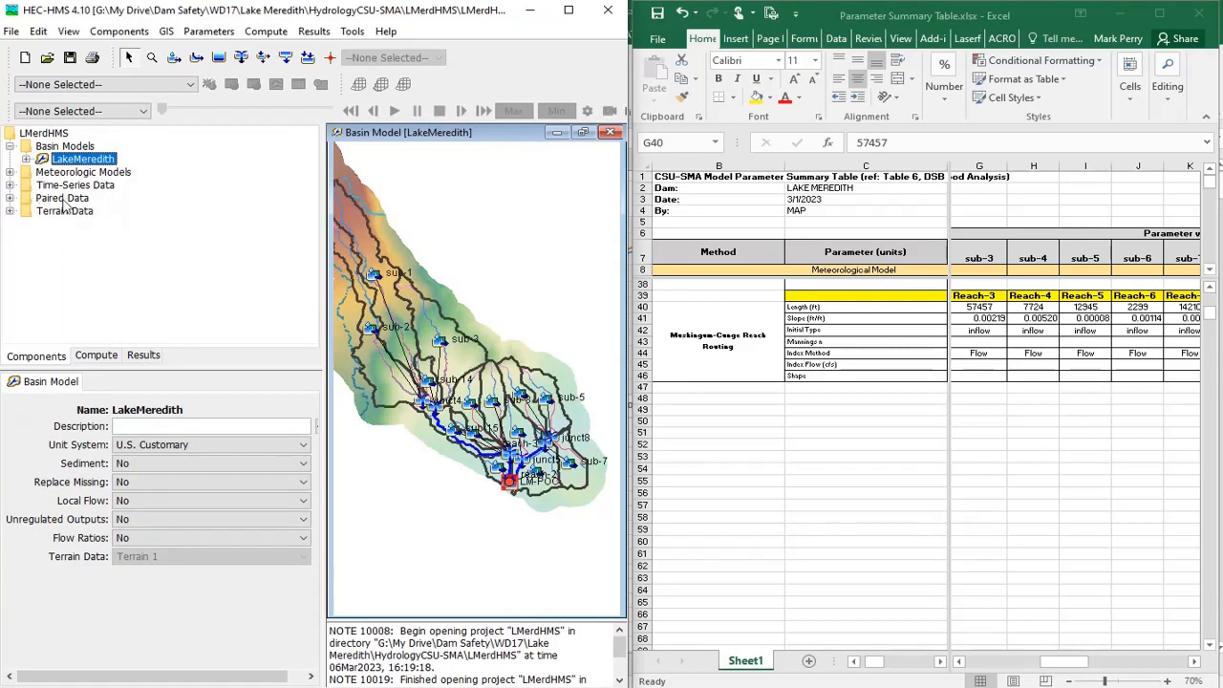
left_click(10, 198)
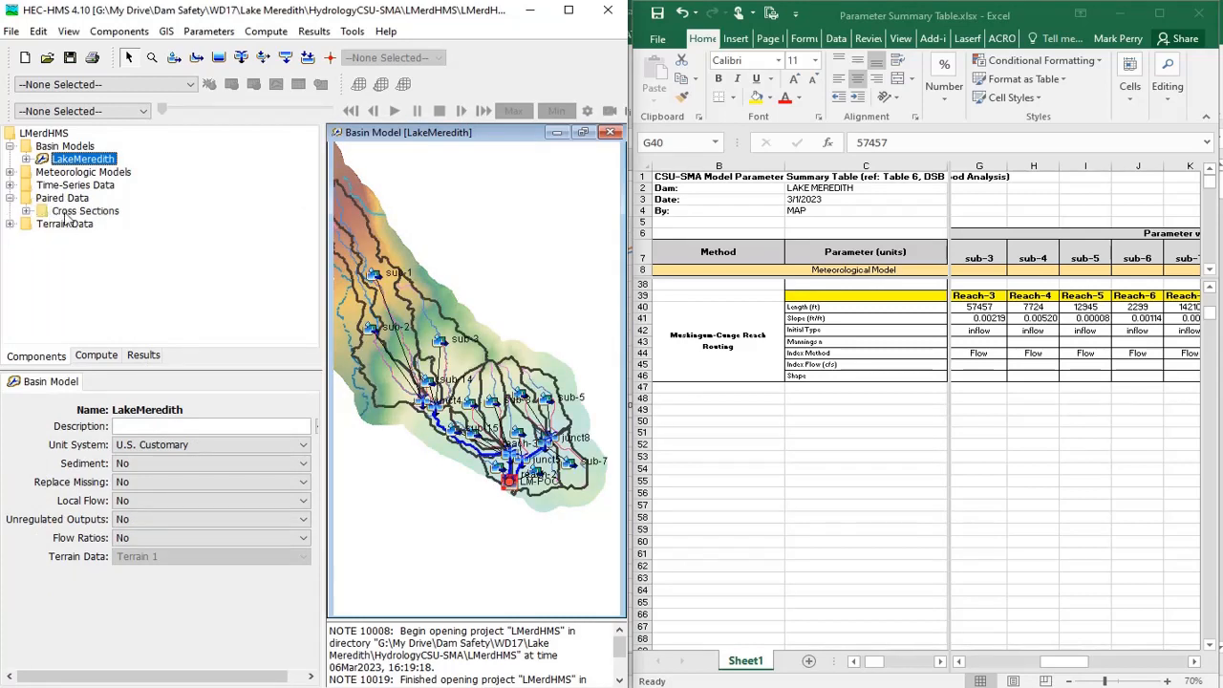
left_click(26, 210)
left_click(88, 223)
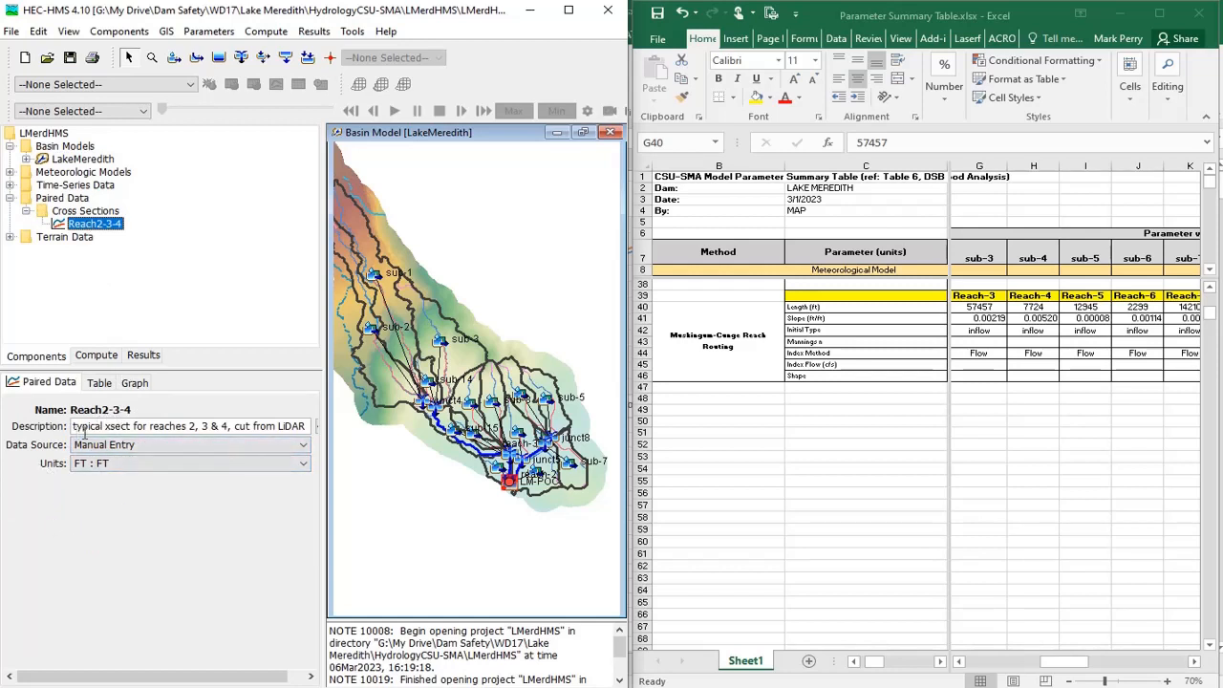
left_click(103, 383)
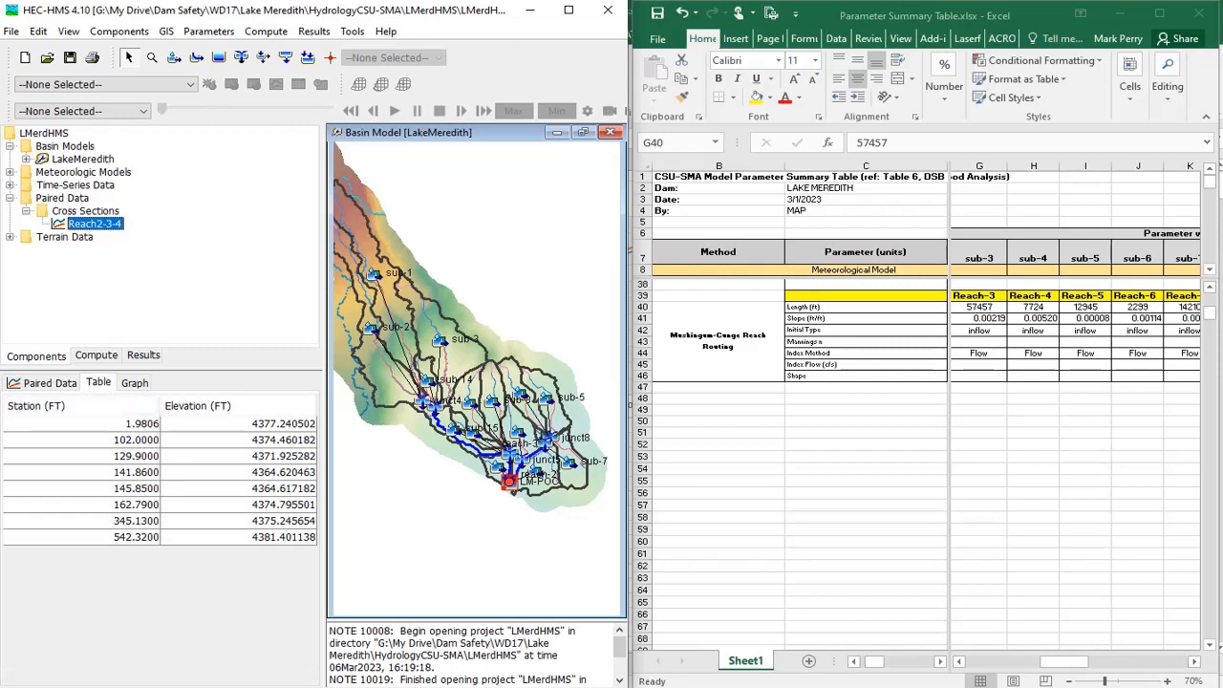
Switch to the Reach2_xsect workbook in Excel, place its window beside HEC-HMS, and shift the cross-section chart slightly within the sheet
mouse_move(306, 686)
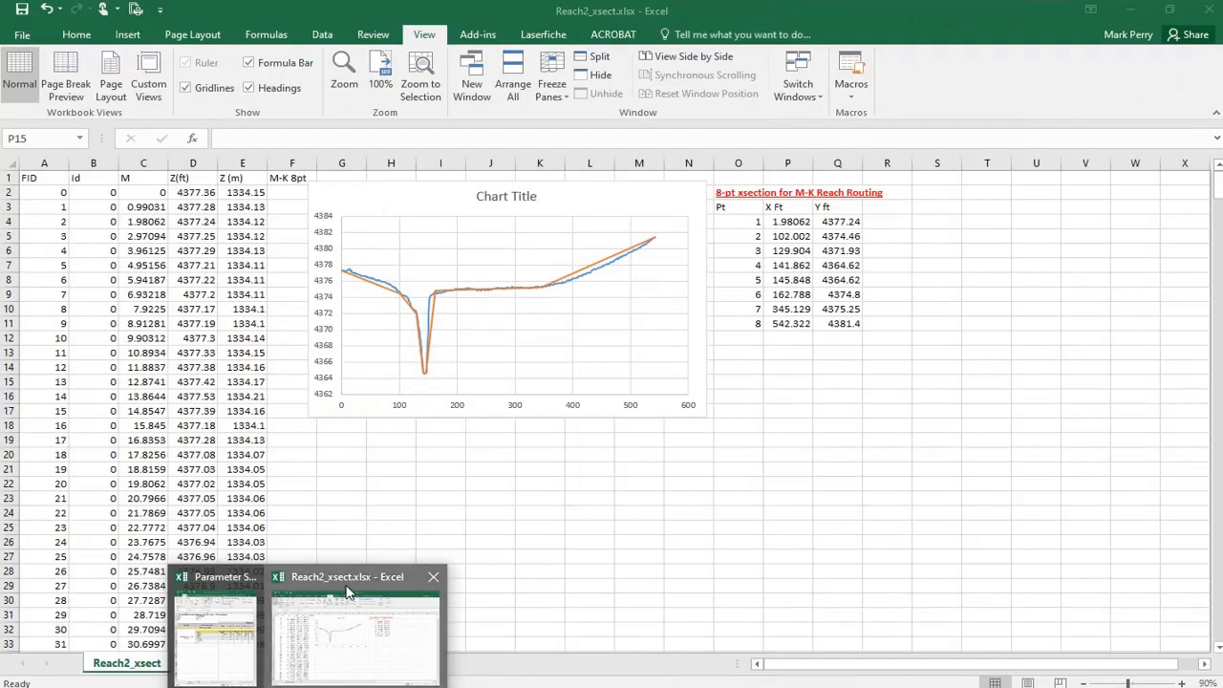
left_click(277, 660)
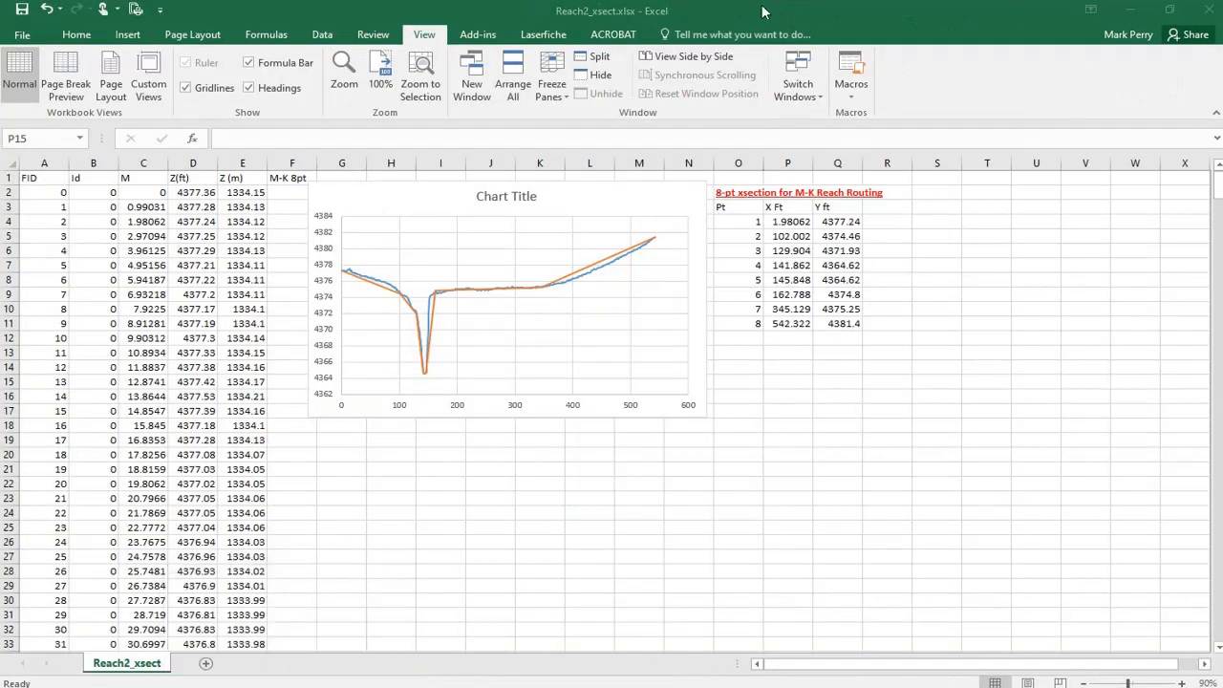
left_click(1159, 17)
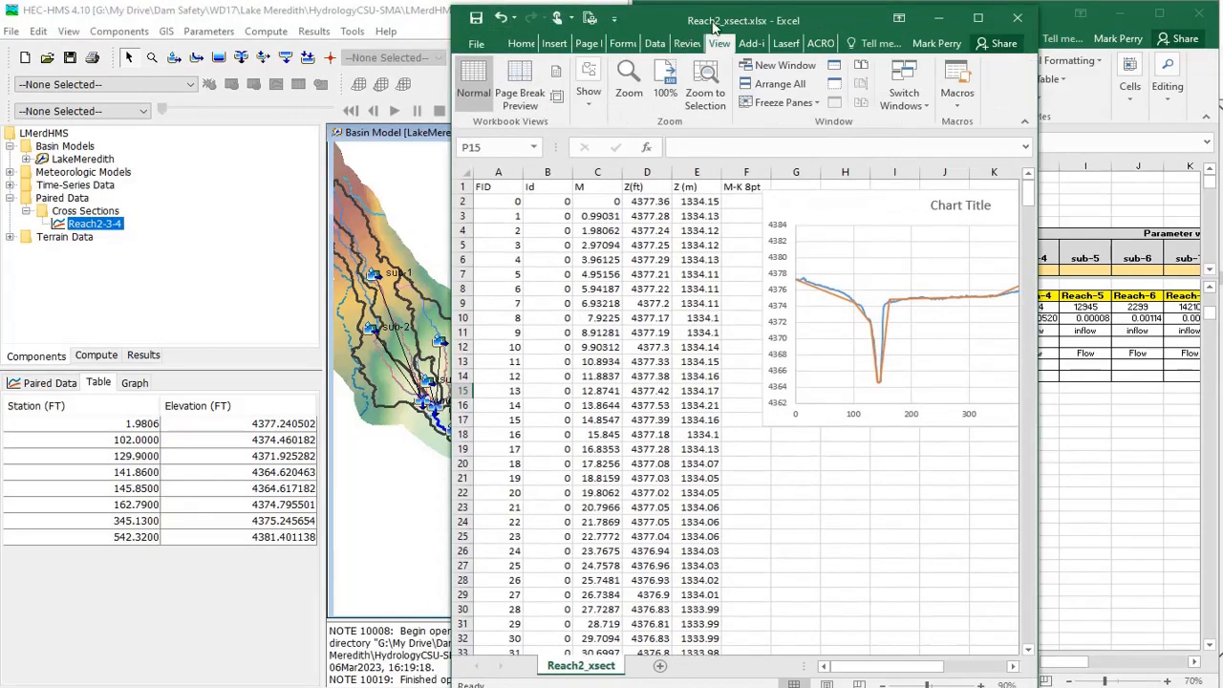
left_click_drag(723, 15, 911, 15)
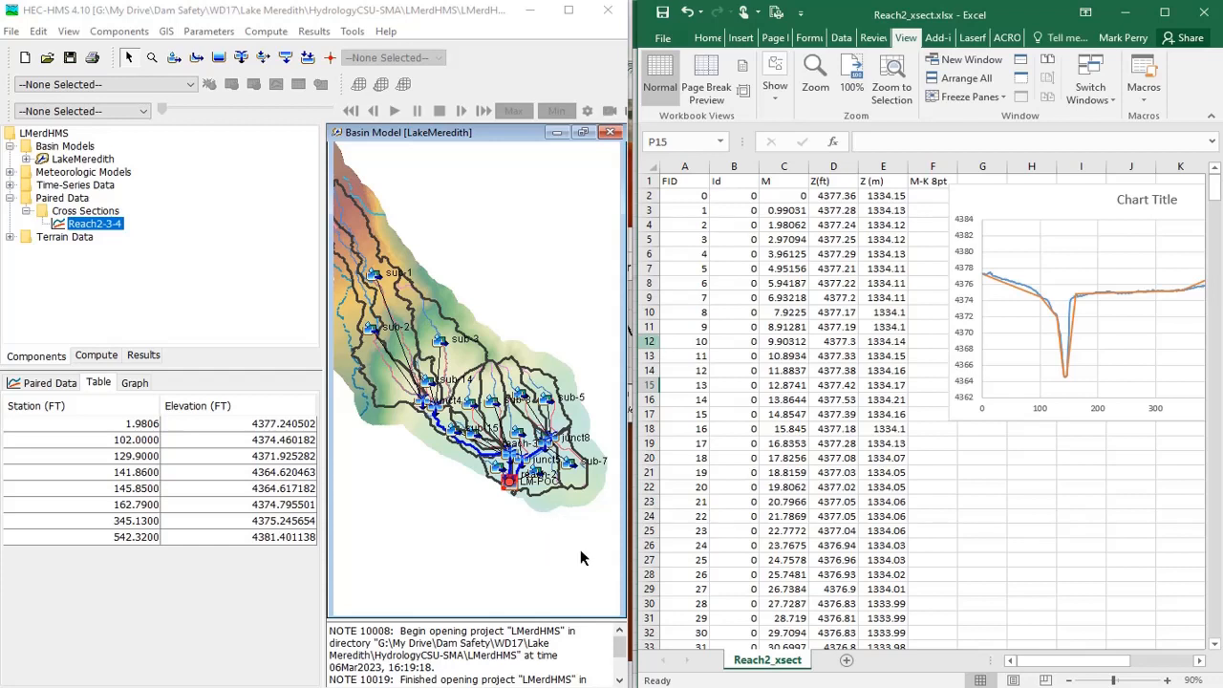
left_click_drag(959, 196, 915, 204)
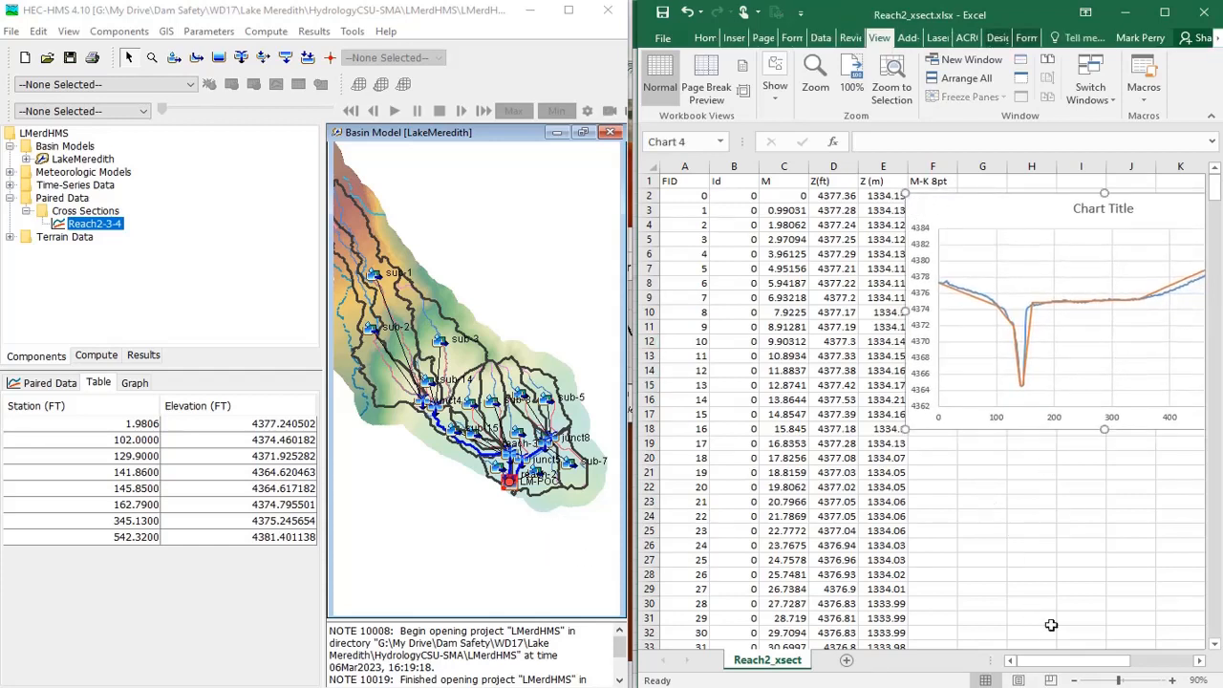
Select the eight X and Y points in the Reach2_xsect workbook, check them against the Reach2-3-4 table, and view that cross section's graph
left_click_drag(1114, 674, 1182, 667)
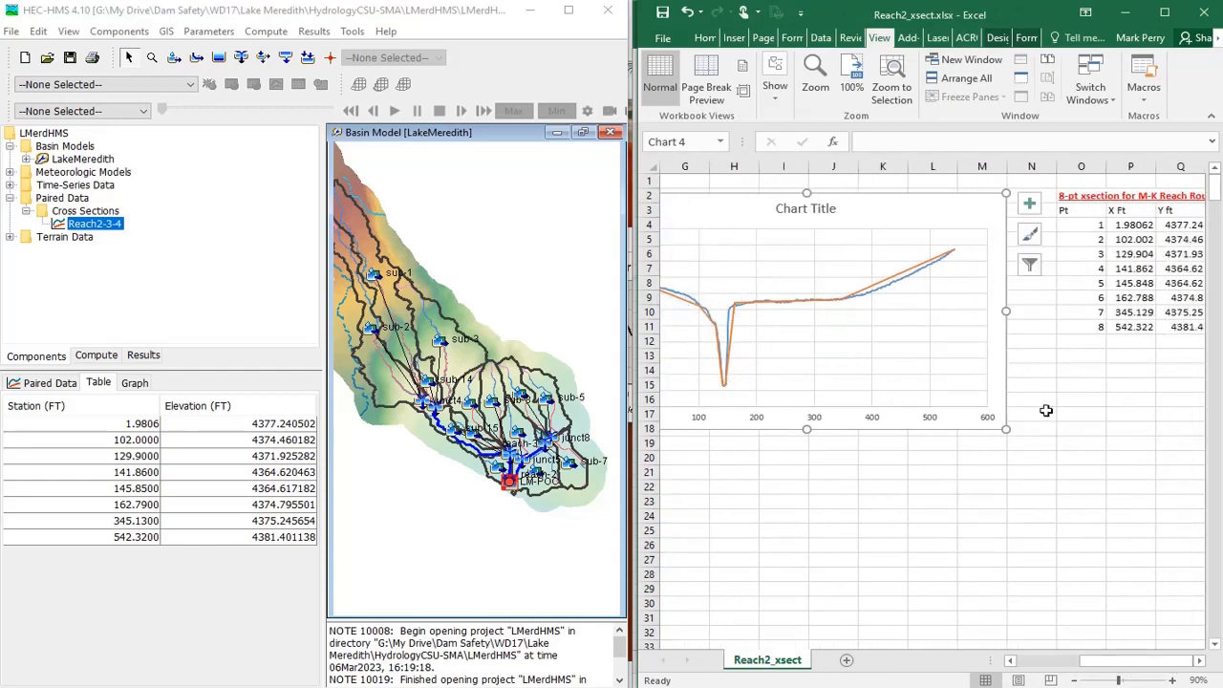
scroll(1031, 229, "right", 2)
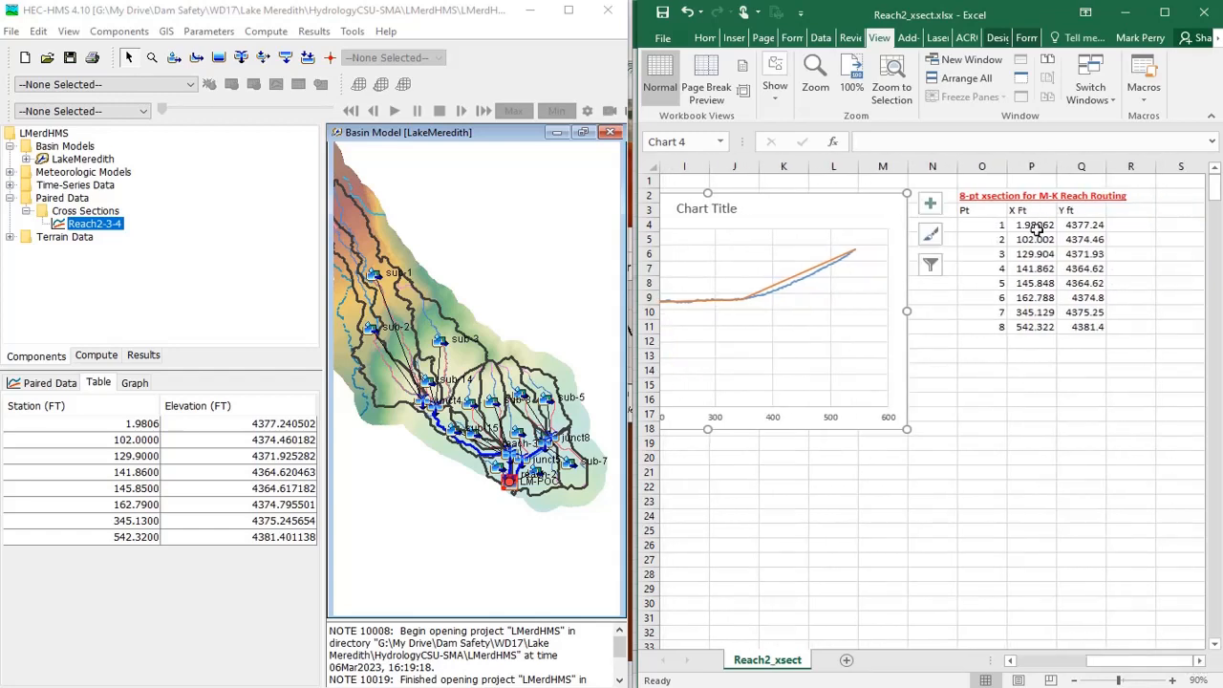
left_click(1035, 225)
left_click_drag(1035, 225, 1090, 327)
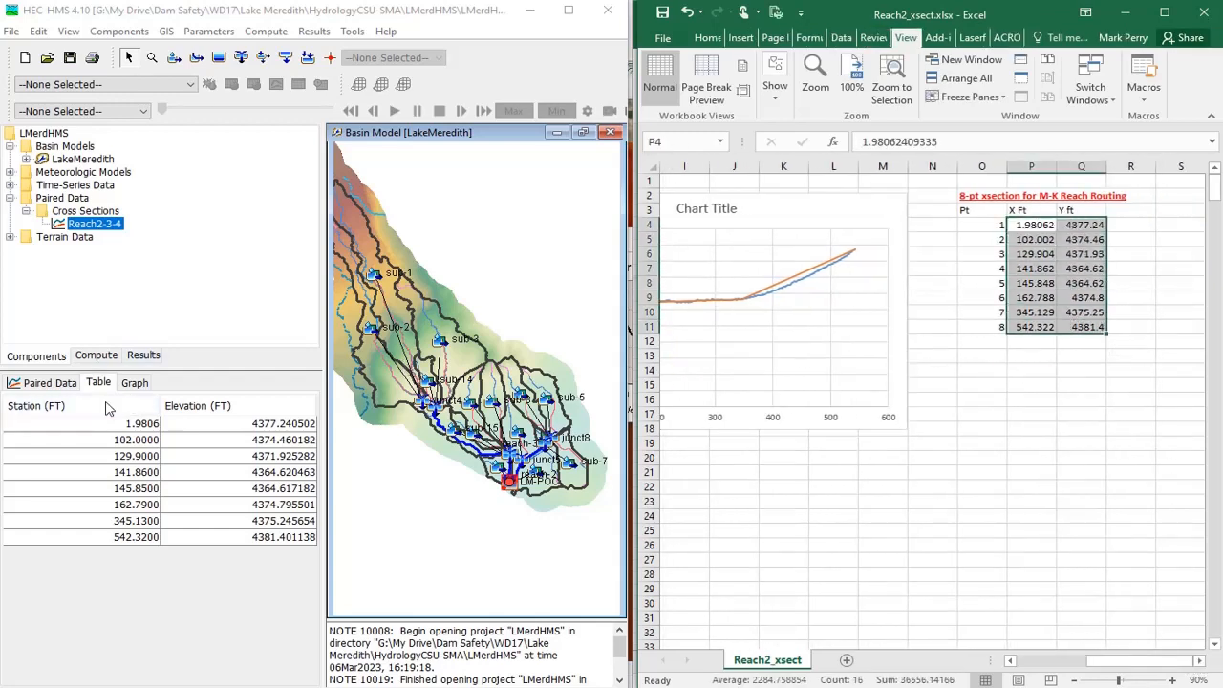
left_click(132, 427)
left_click(134, 383)
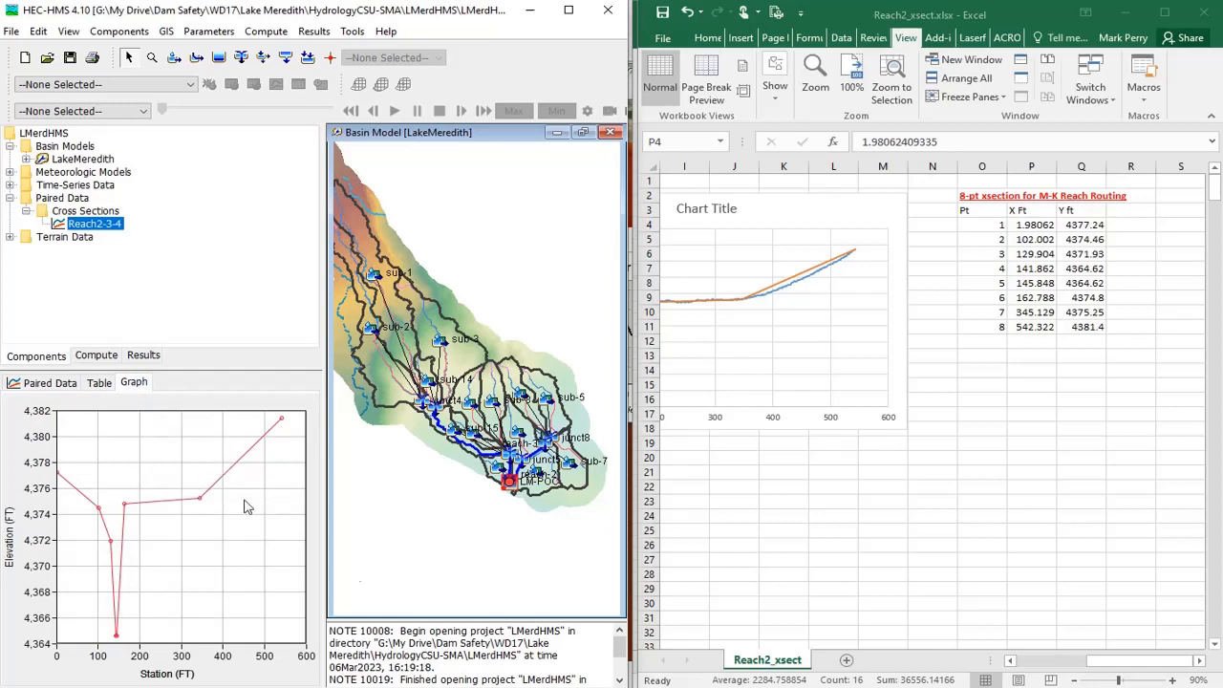
Compare the workbook's cross-section chart with the Reach2-3-4 graph and save the HEC-HMS project
left_click(1083, 669)
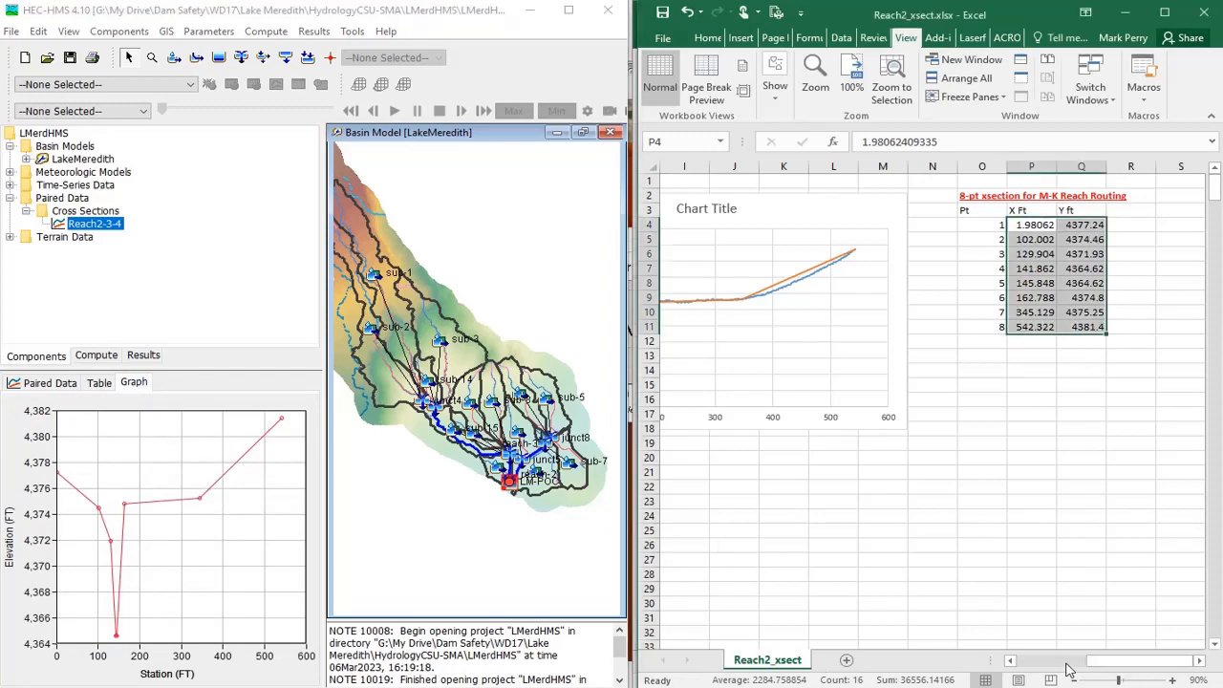
left_click(1010, 661)
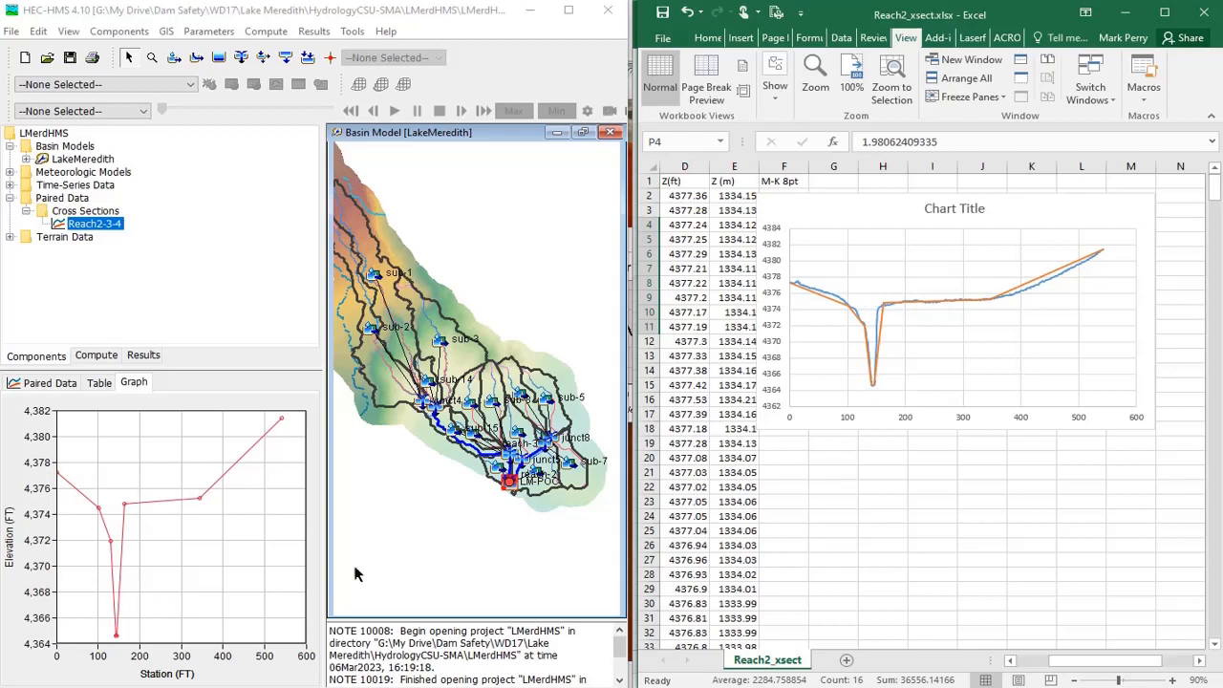
left_click(883, 473)
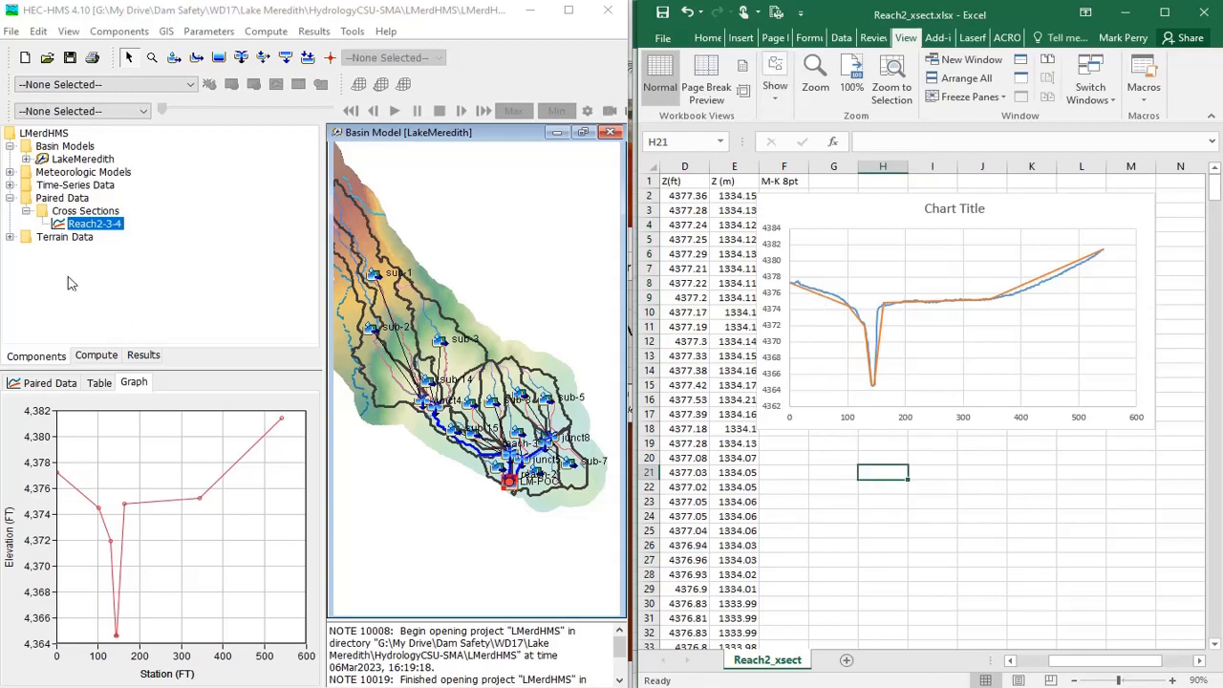
left_click(71, 58)
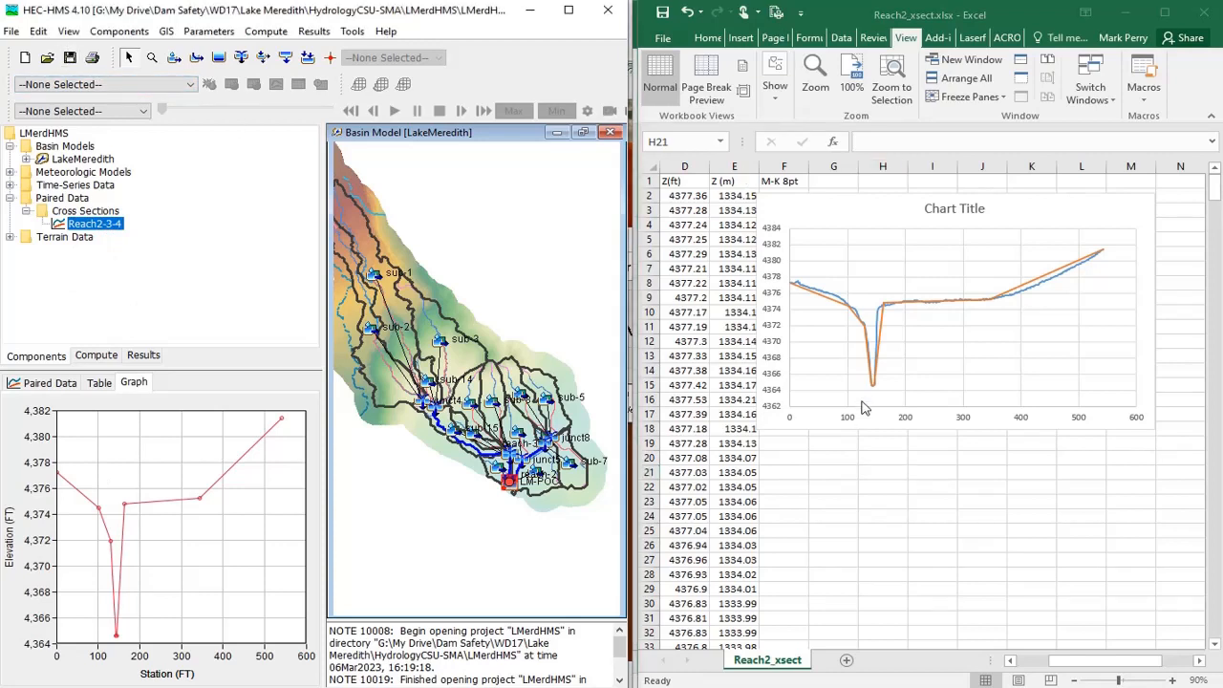
mouse_move(769, 687)
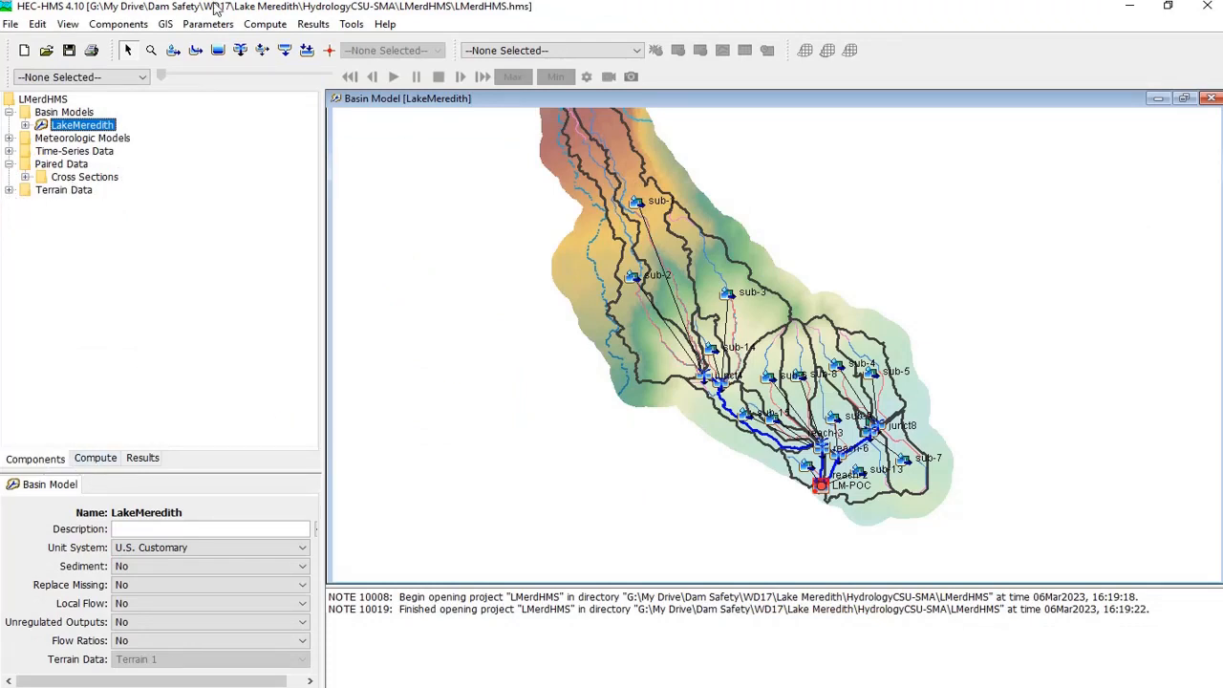
Create a new control specification named LocalStorm in the Control Specifications Manager
left_click(108, 28)
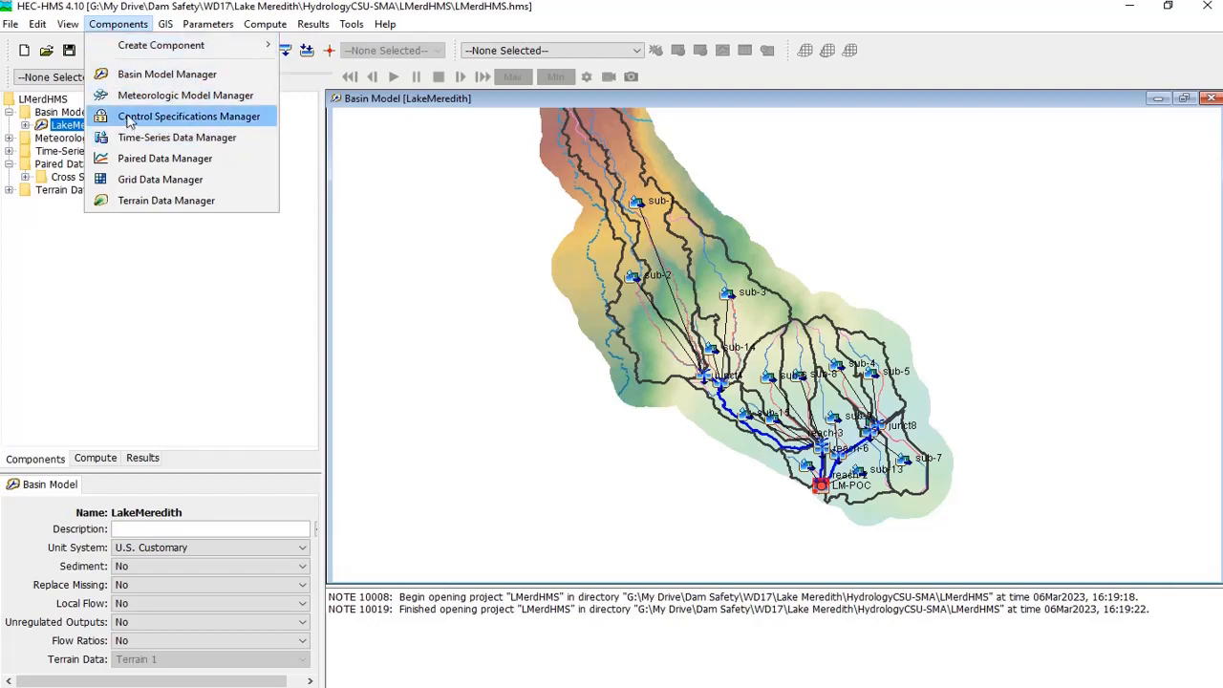
left_click(129, 119)
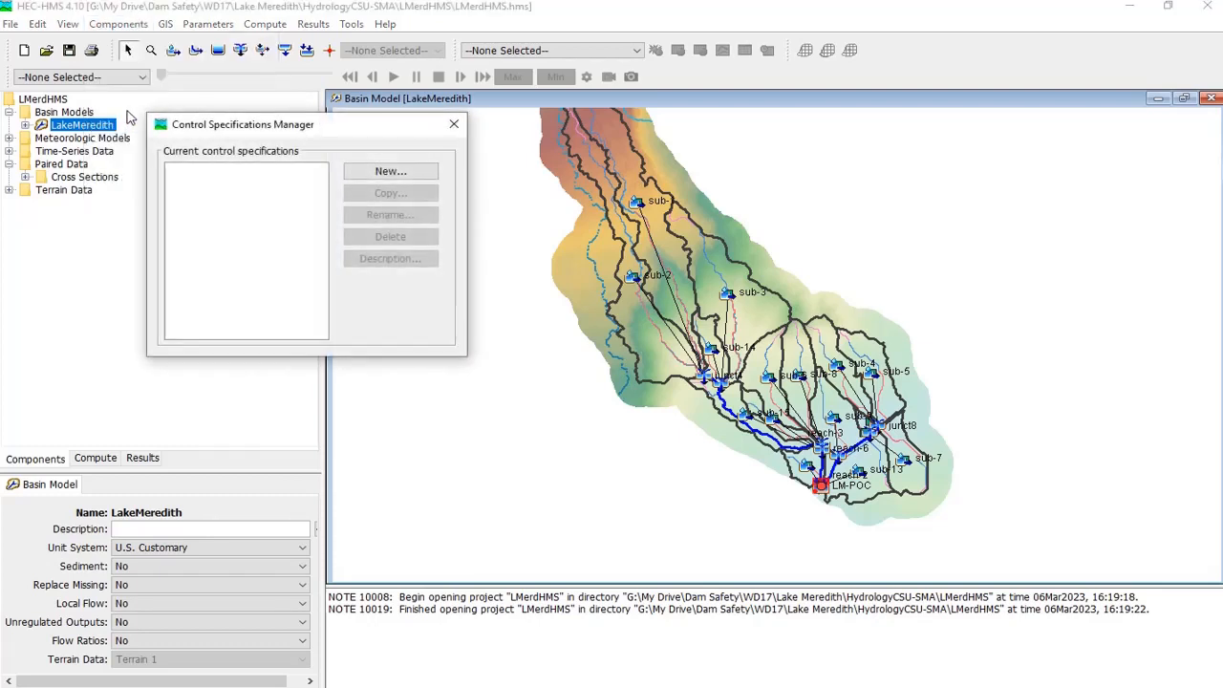
left_click(419, 175)
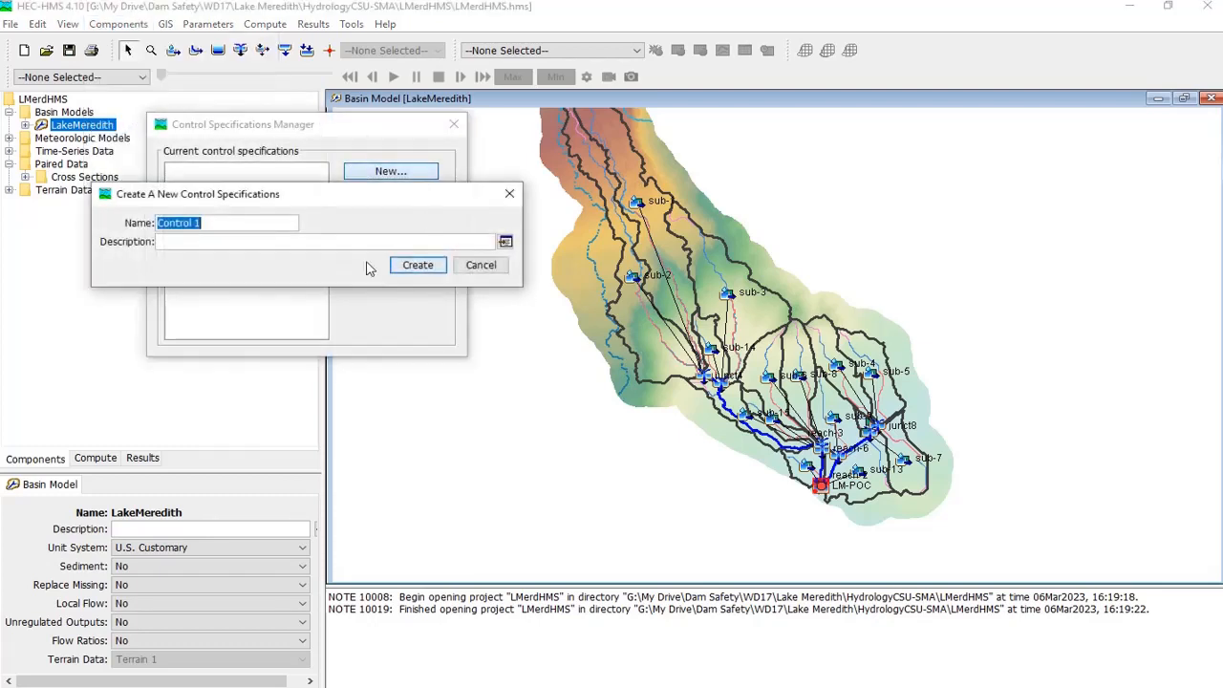
type("L")
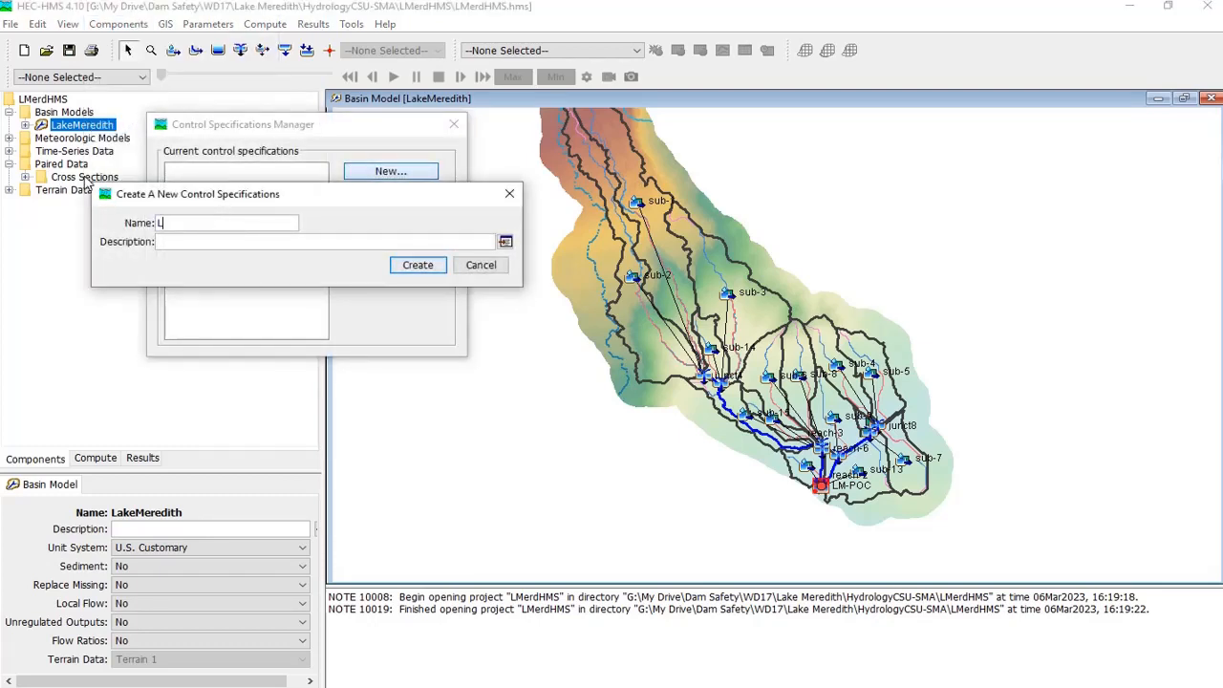
type("ocalStorm")
left_click(417, 265)
Create a second control specification named GeneralStorm and close the Control Specifications Manager
left_click(390, 172)
type("General")
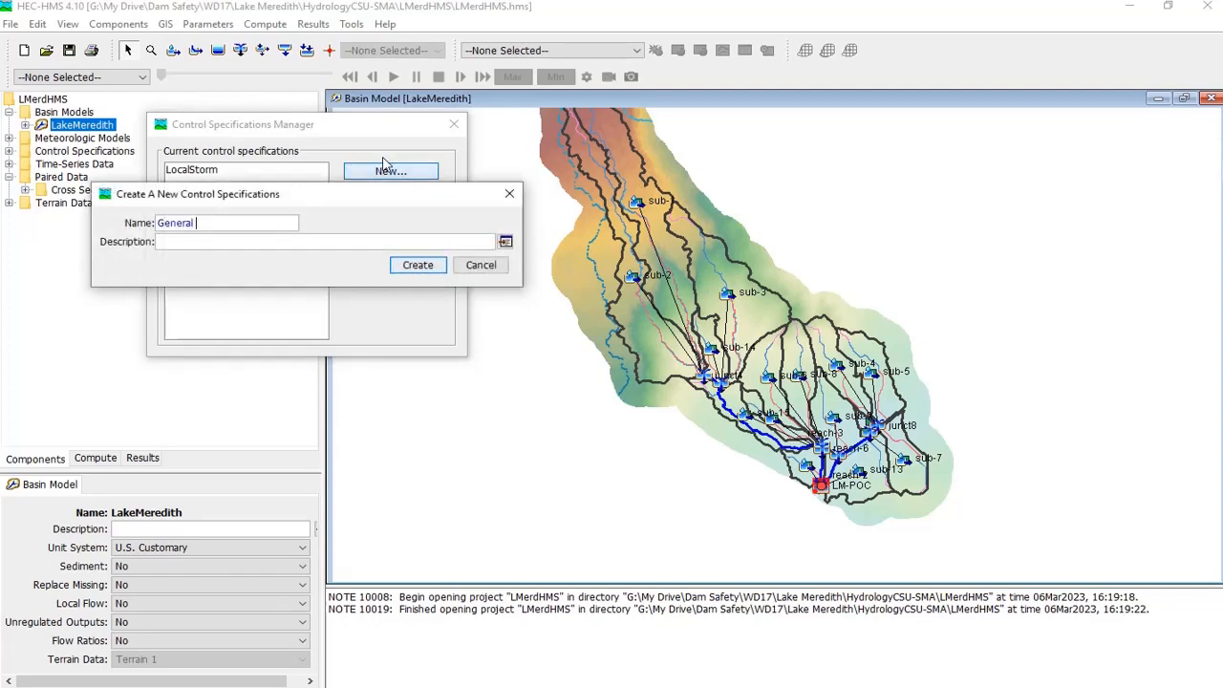
key("BackSpace")
type("Storm")
left_click(418, 264)
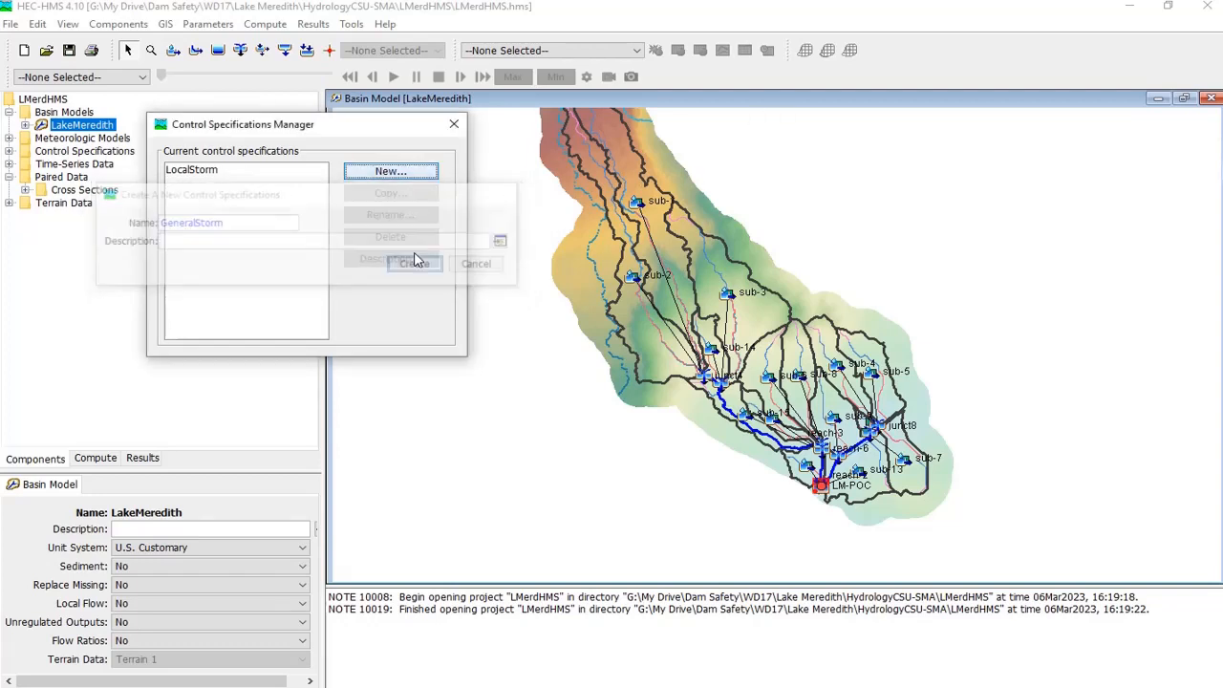
left_click(454, 125)
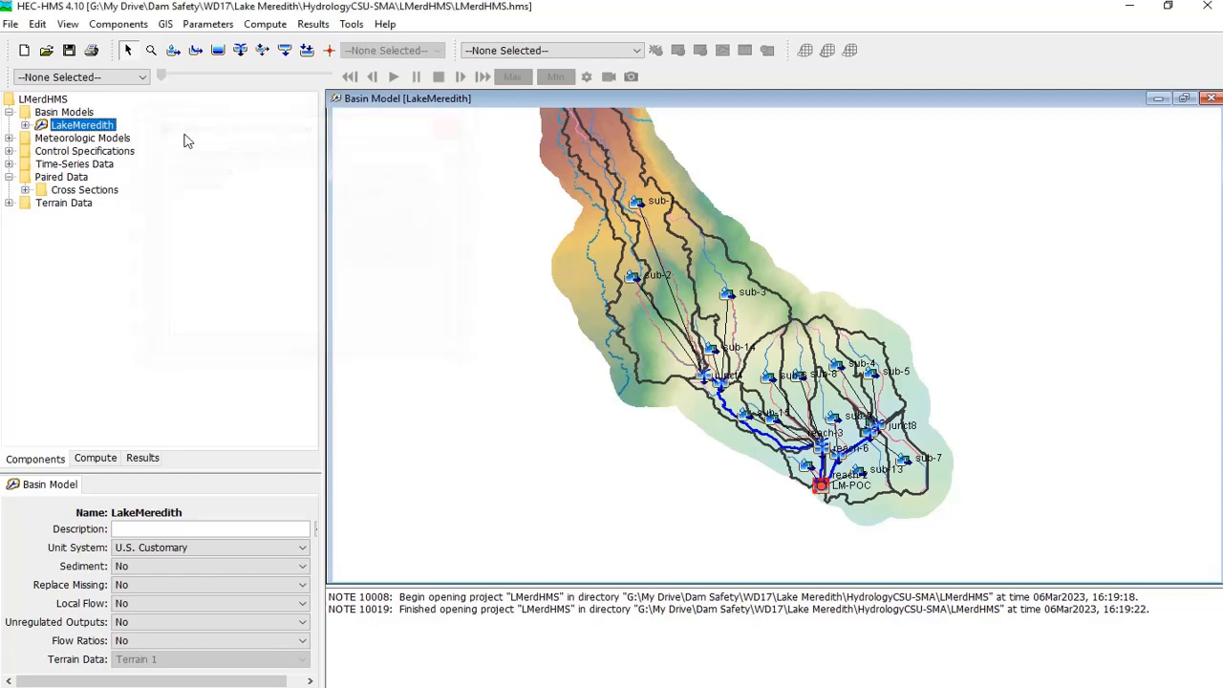
Set the GeneralStorm control specification to start 01Jan2000 at 00:00 and end 11Jan2000 at 00:00
left_click(8, 151)
left_click(82, 164)
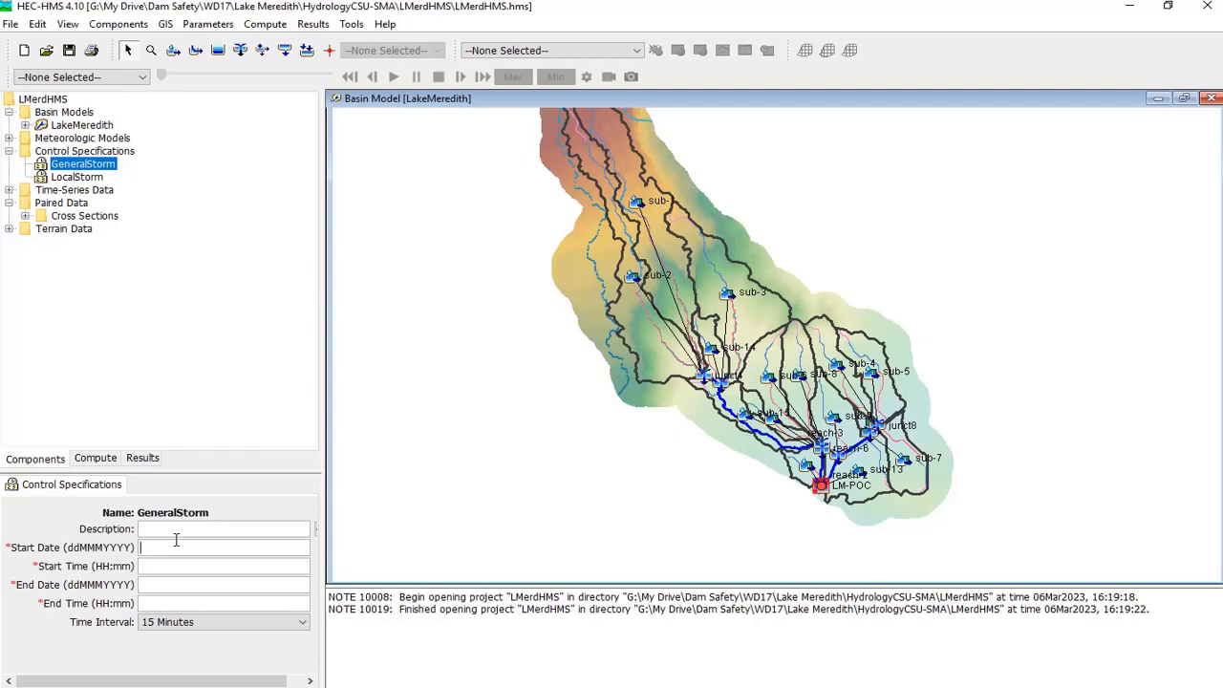
type("01")
type("Jan2000")
type("00")
type(":00")
type("11")
type("jan2000")
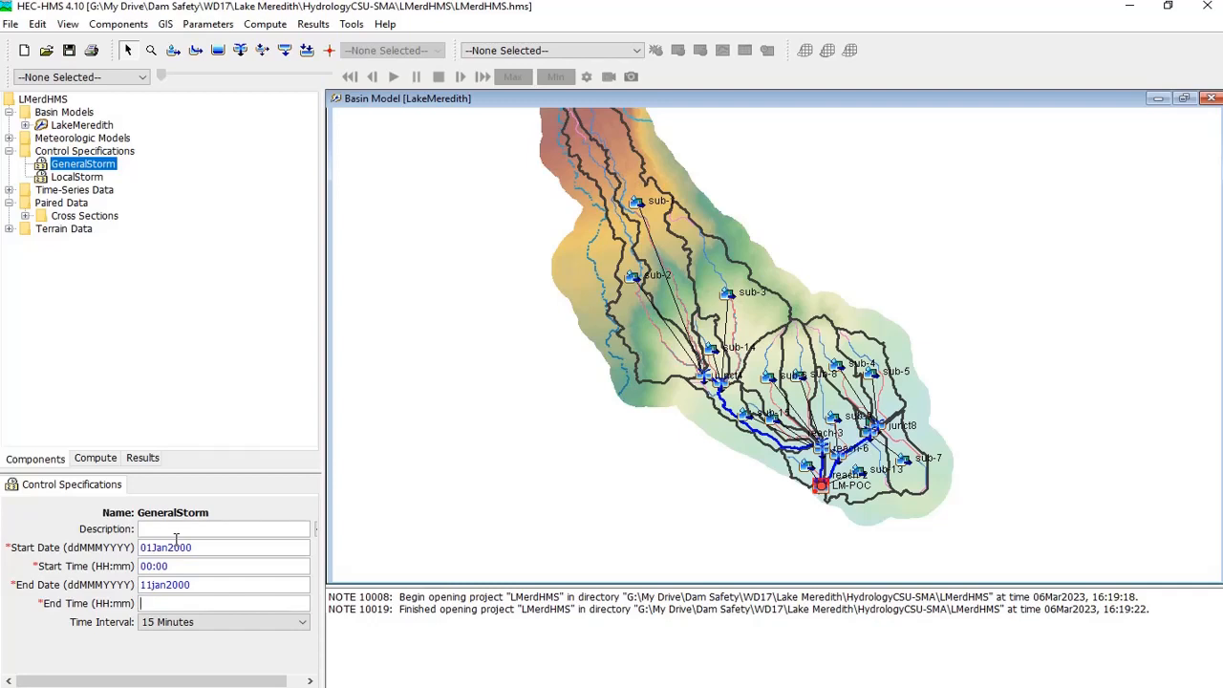
type("00:00")
key("Tab")
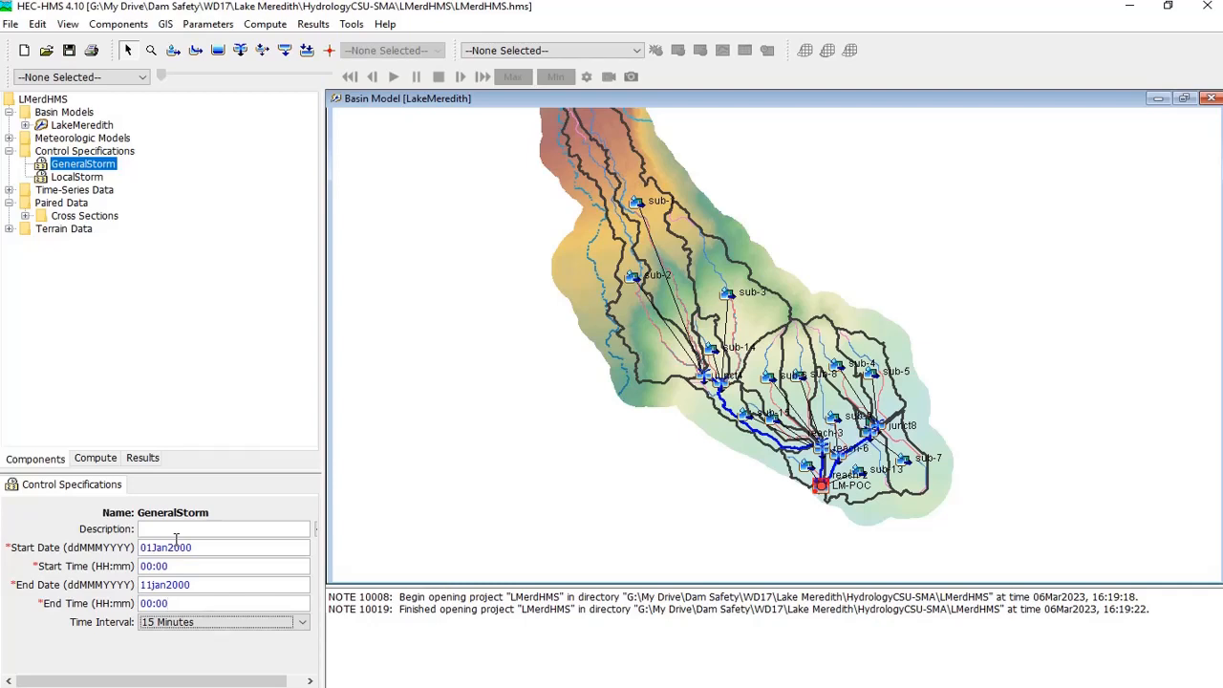
Set the GeneralStorm time interval to 5 minutes
left_click(210, 623)
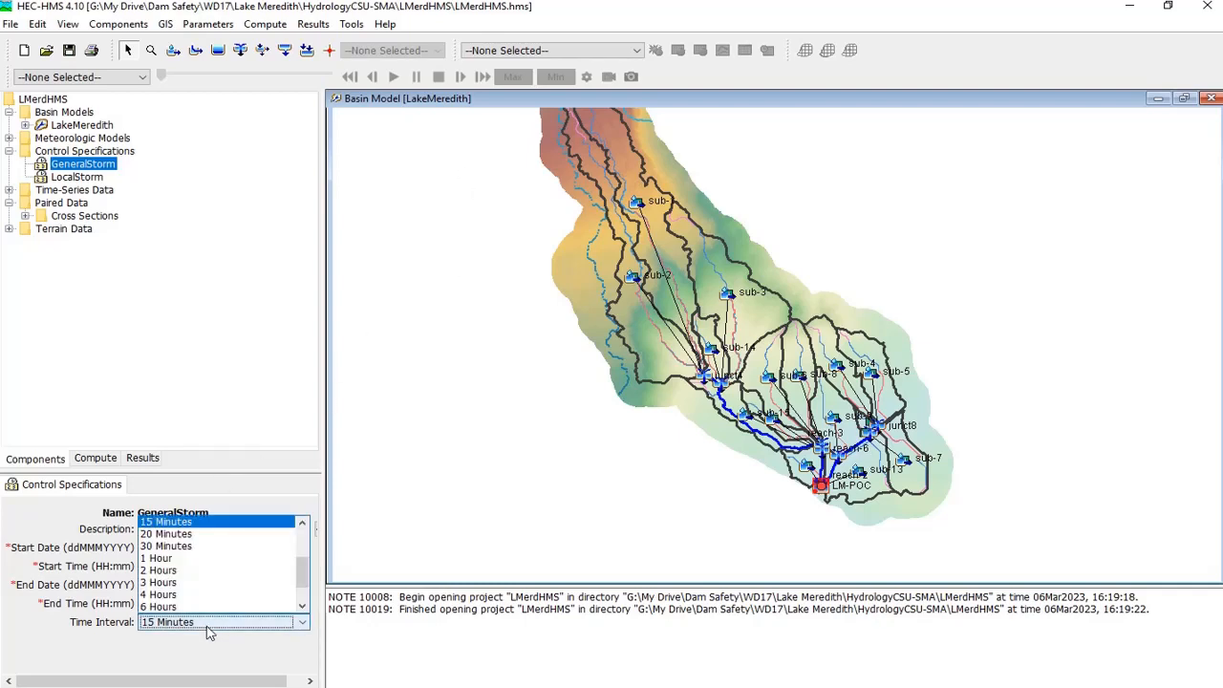
scroll(163, 546, "up", 3)
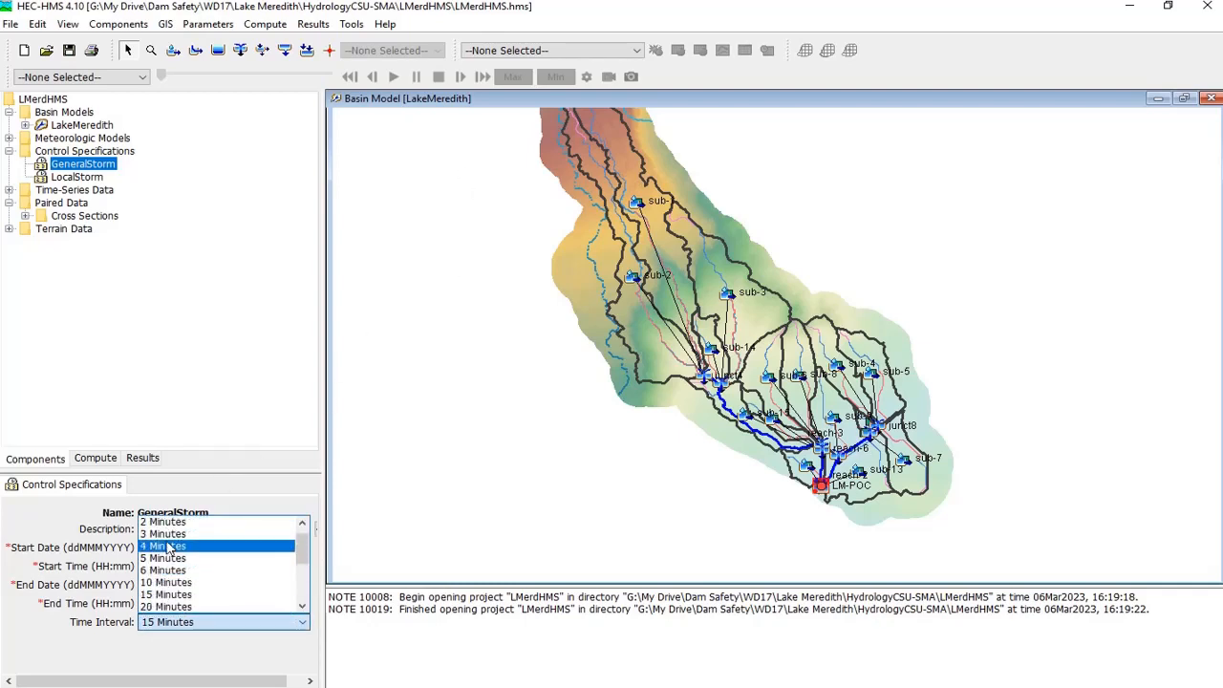
left_click(164, 568)
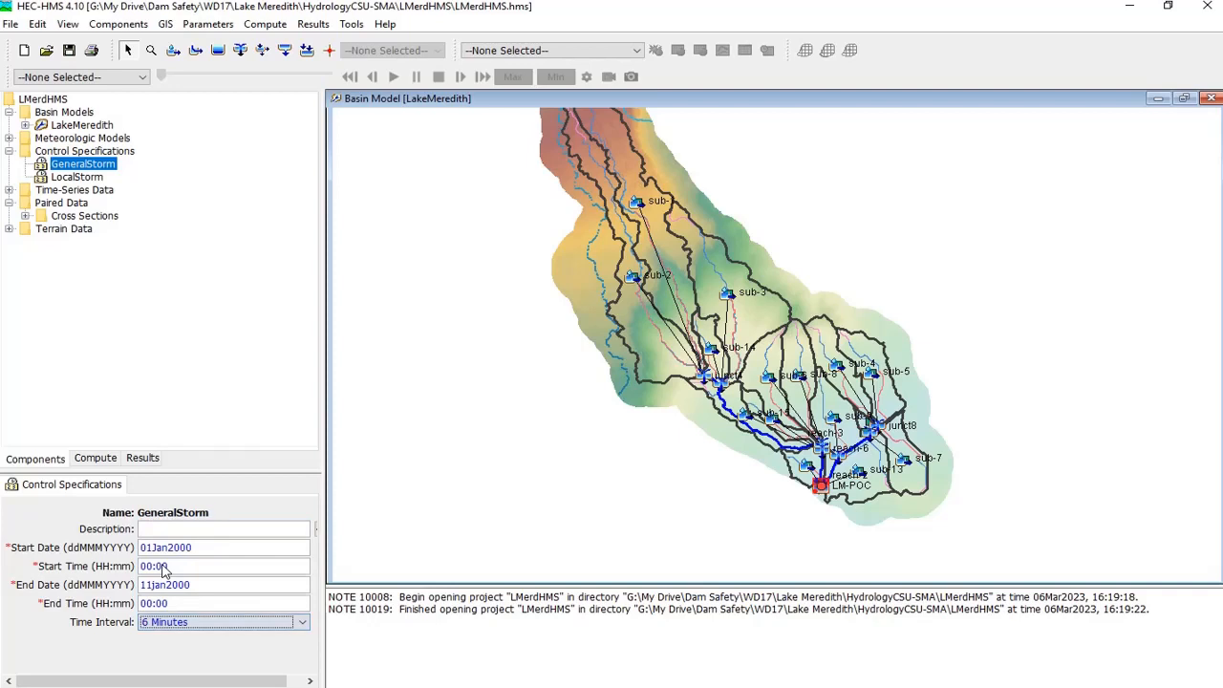
left_click(179, 622)
left_click(178, 558)
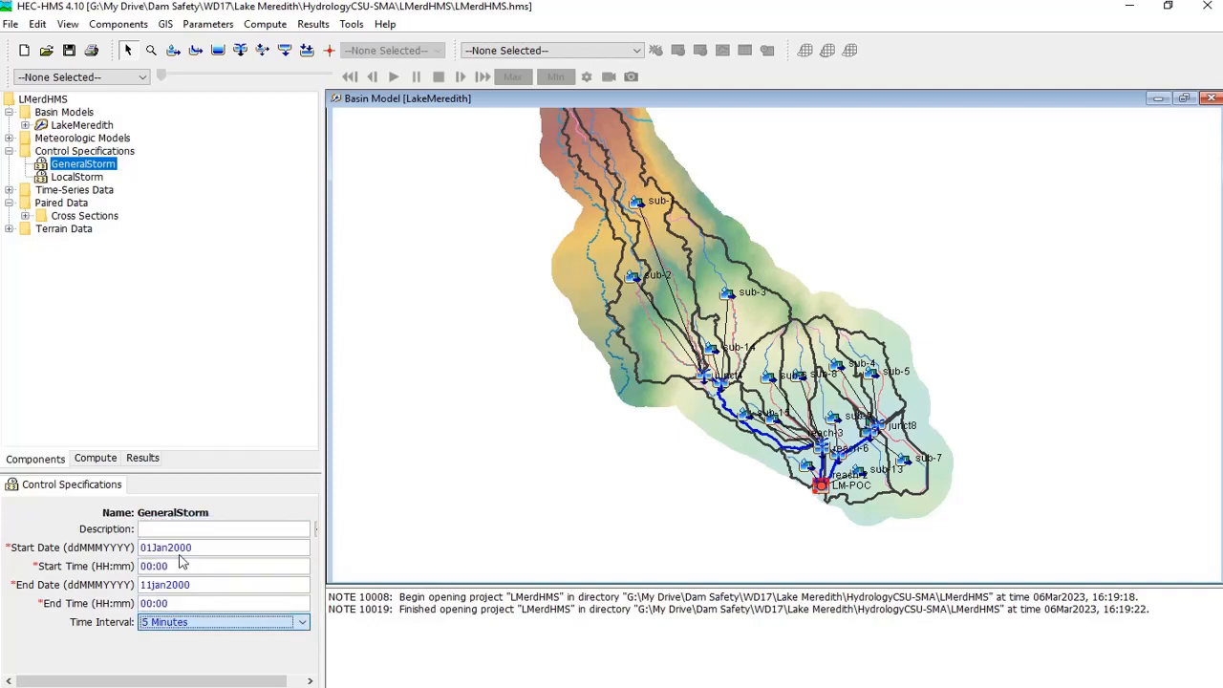
Set the LocalStorm control specification to start 01Jan2000 at 00:00 and end 03Jan2000 at 00:00
left_click(84, 178)
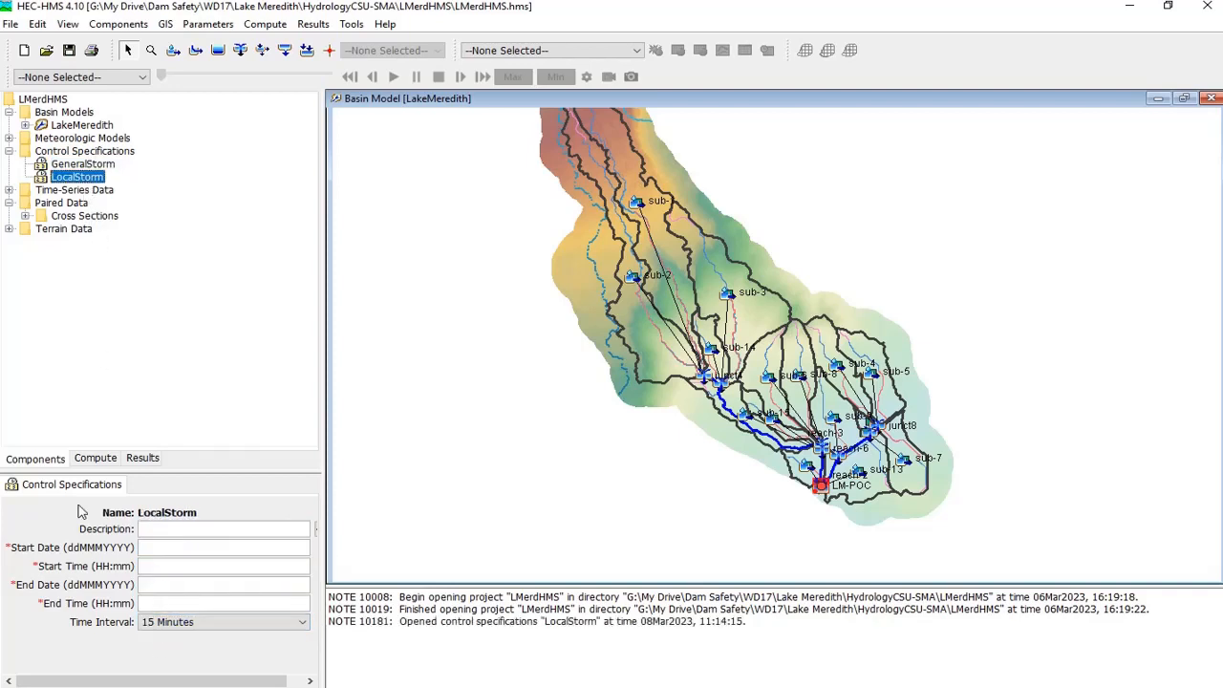
left_click(165, 547)
type("01jan200000:0002")
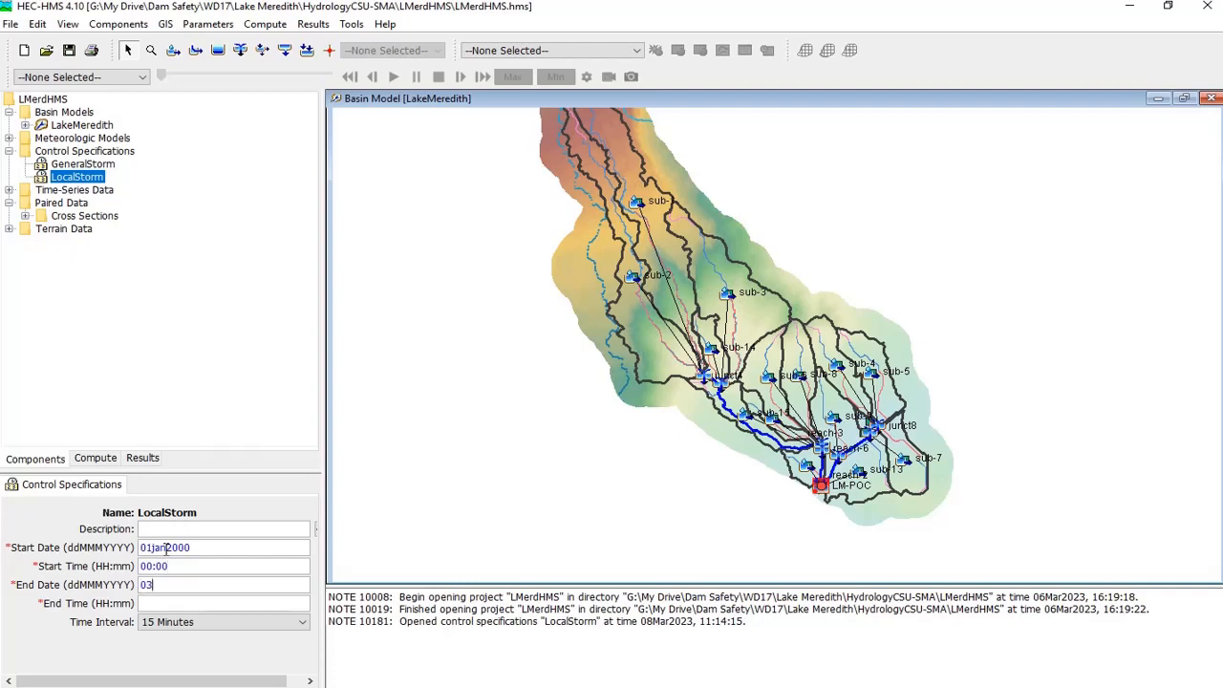
type("jan2000")
type("00")
type(":00")
key("Tab")
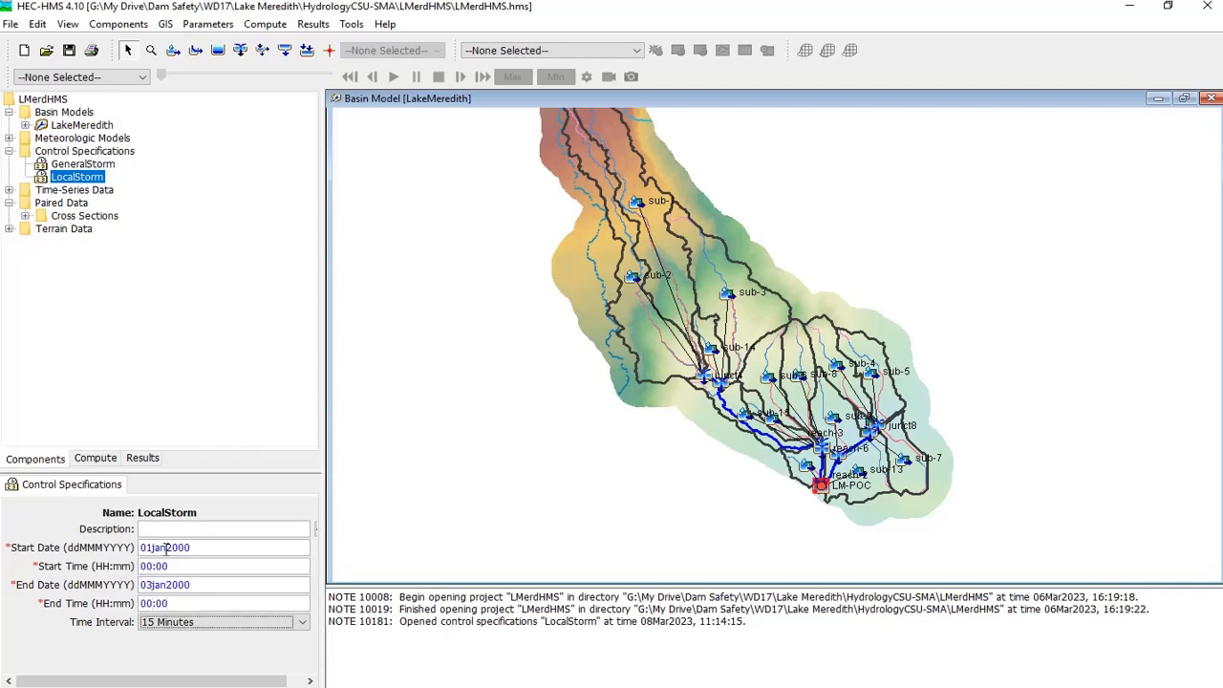
Set the LocalStorm time interval to 1 minute and save the project
left_click(292, 621)
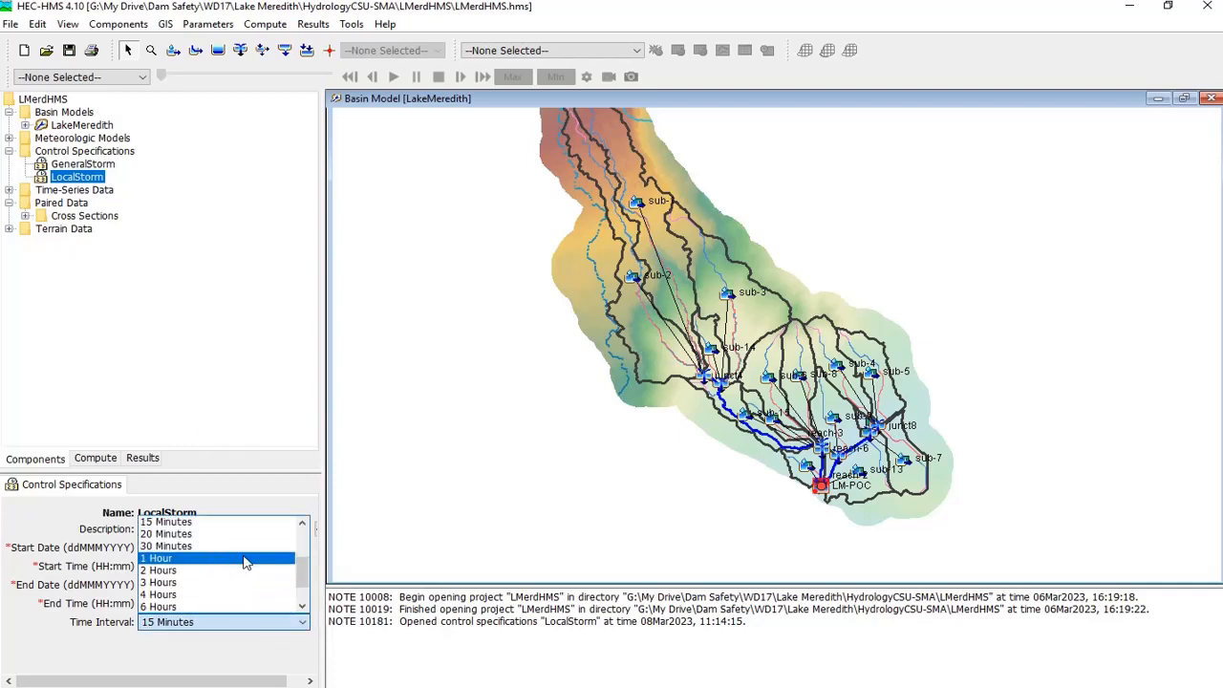
scroll(218, 553, "up", 3)
left_click(216, 525)
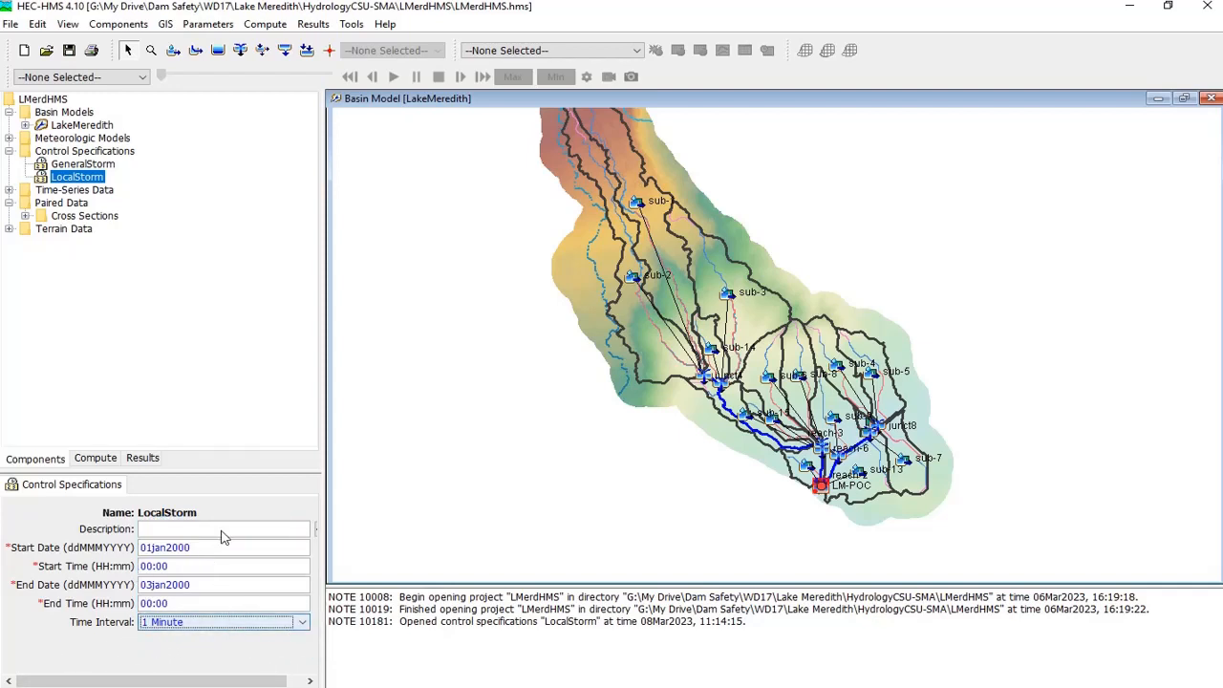
left_click(69, 52)
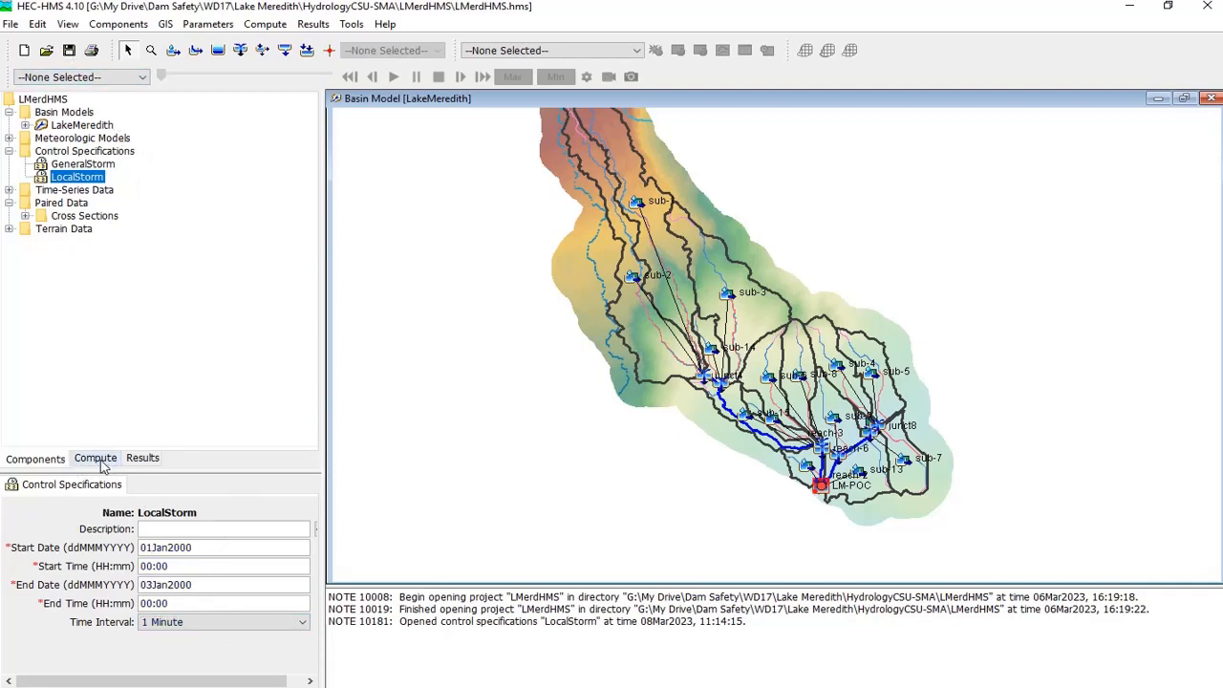
left_click(102, 460)
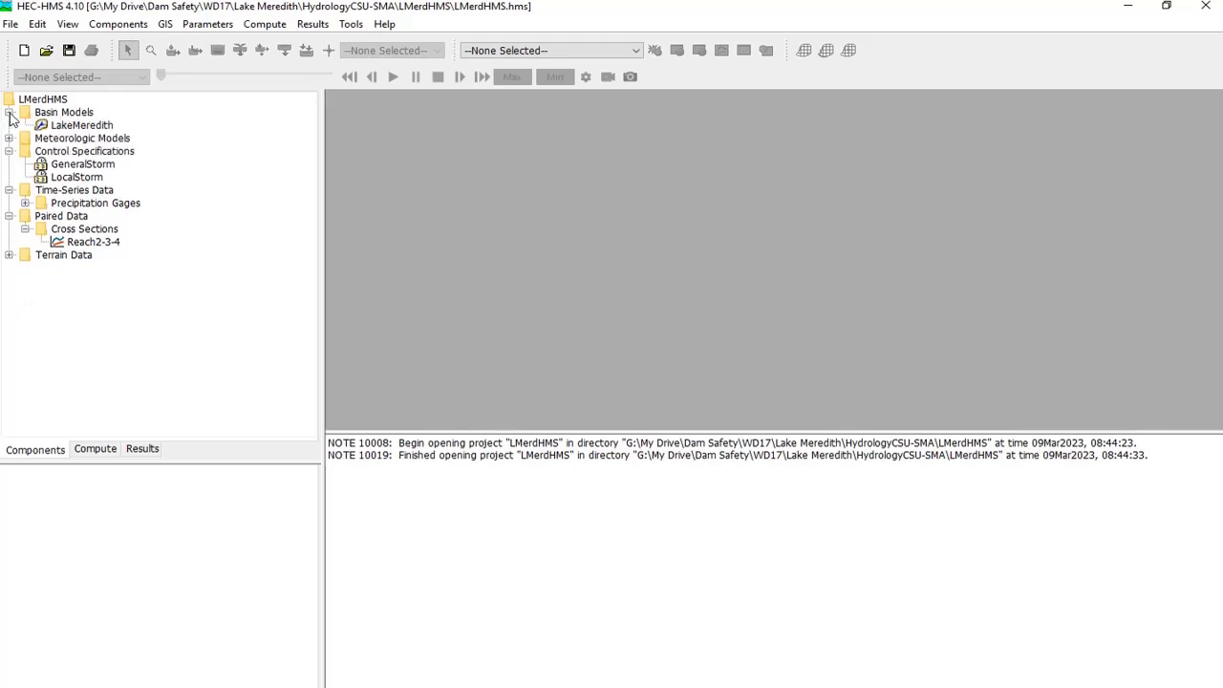
Open the LakeMeredith basin model, enlarge its map window and review the subbasins, reaches and junctions it contains
double_click(68, 132)
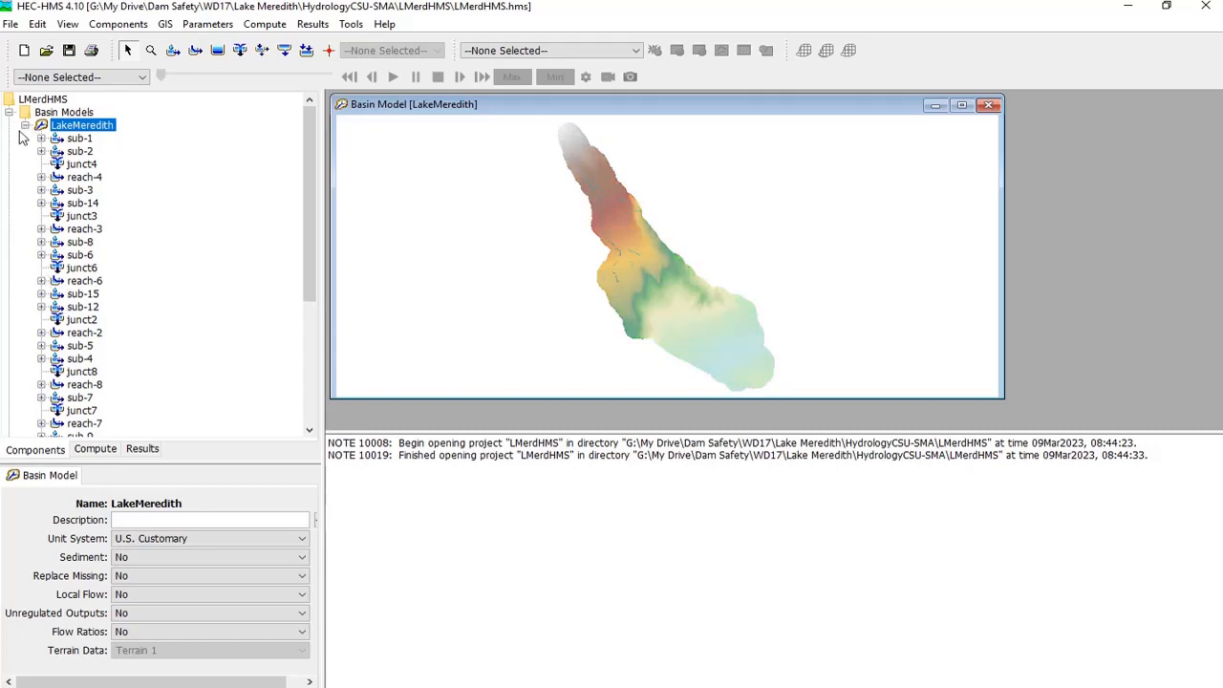
scroll(240, 322, "down", 3)
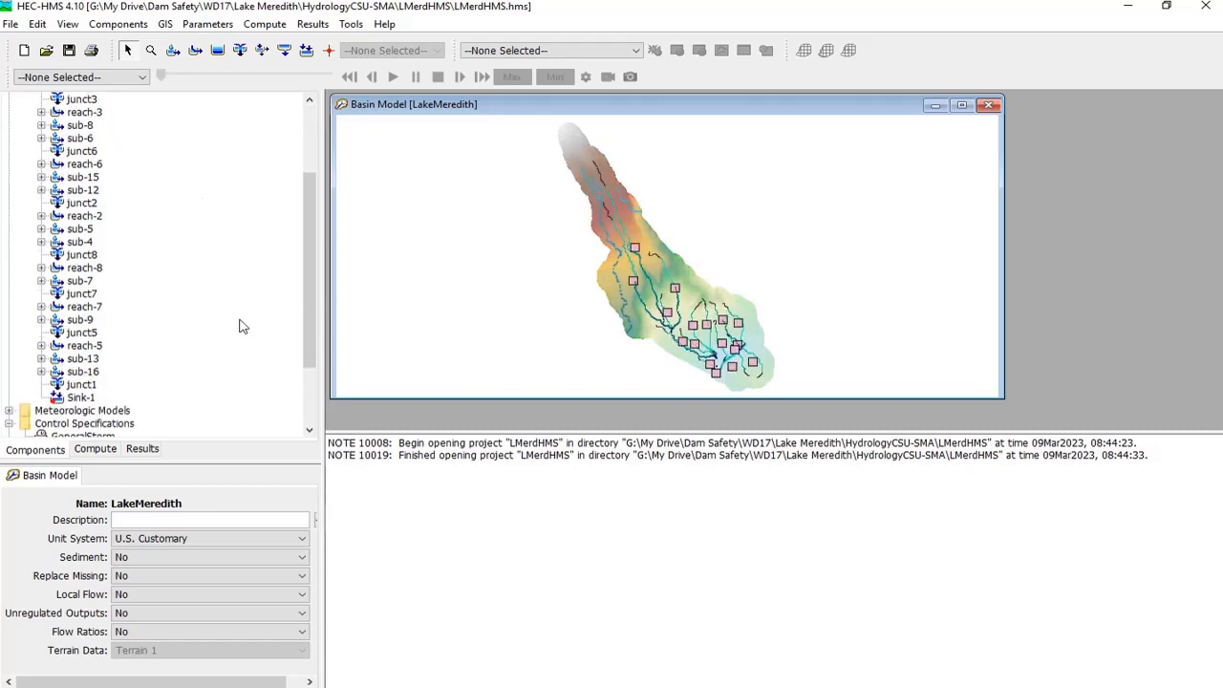
left_click_drag(630, 399, 634, 413)
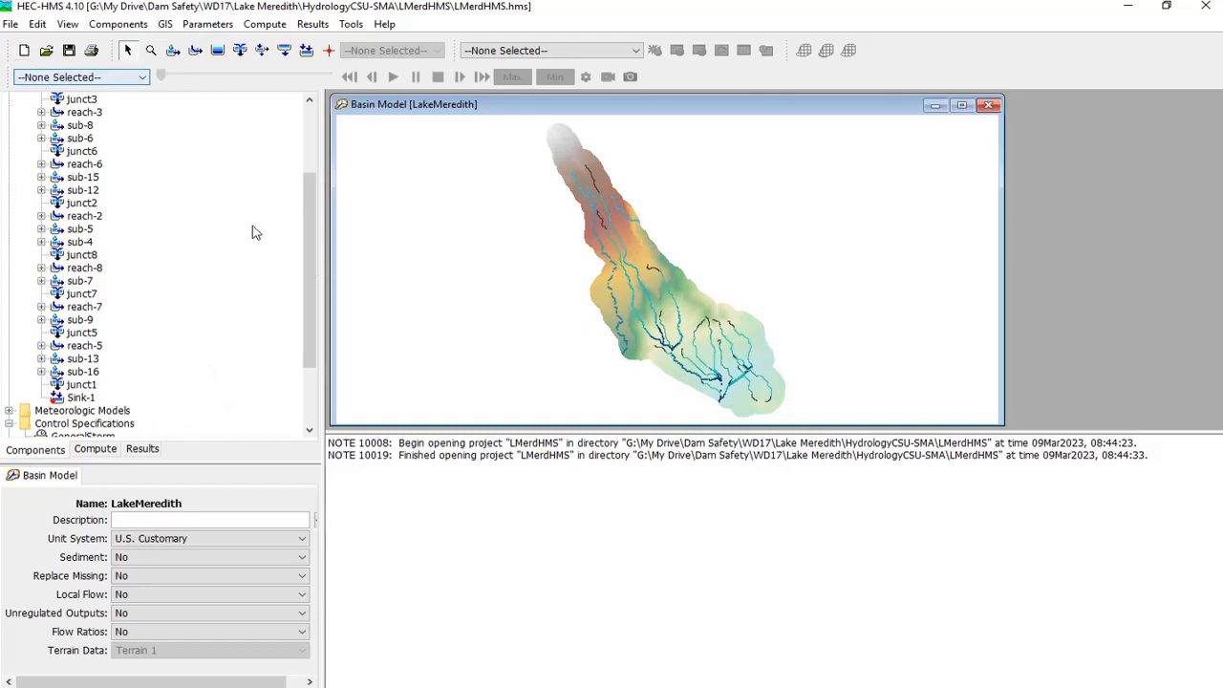
left_click_drag(309, 252, 309, 153)
left_click(25, 125)
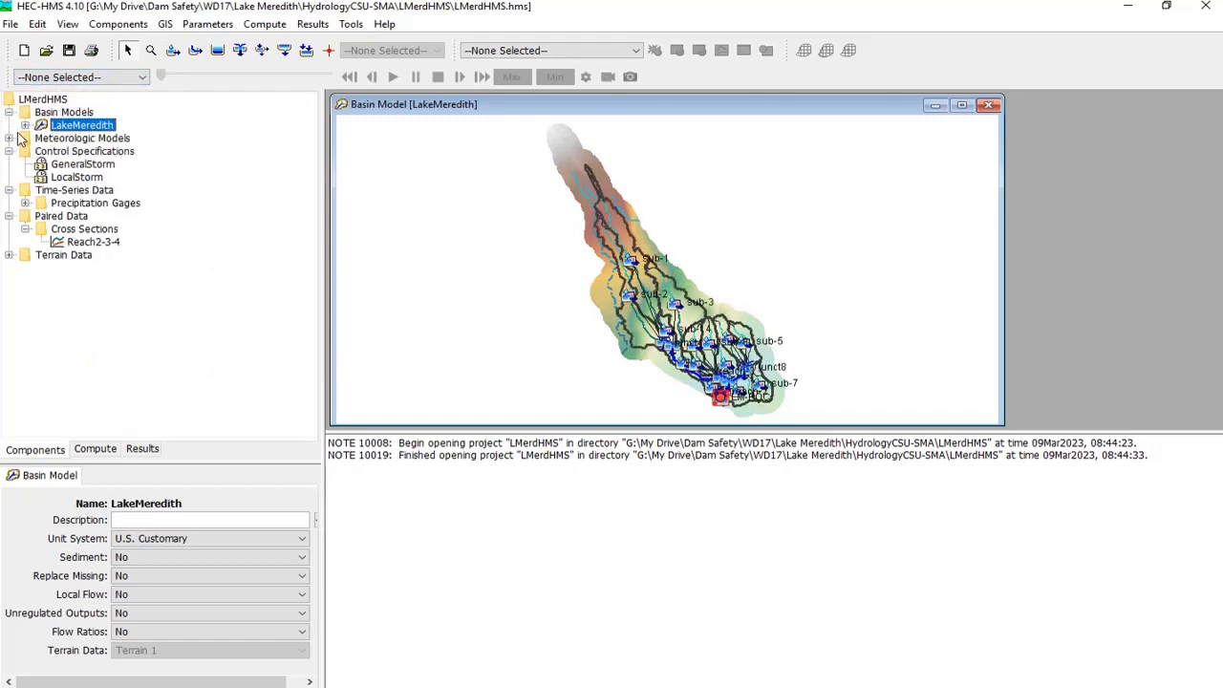
Review the list of meteorologic models, from the PMP storms through the 48hrMLC AEP storms
left_click(9, 139)
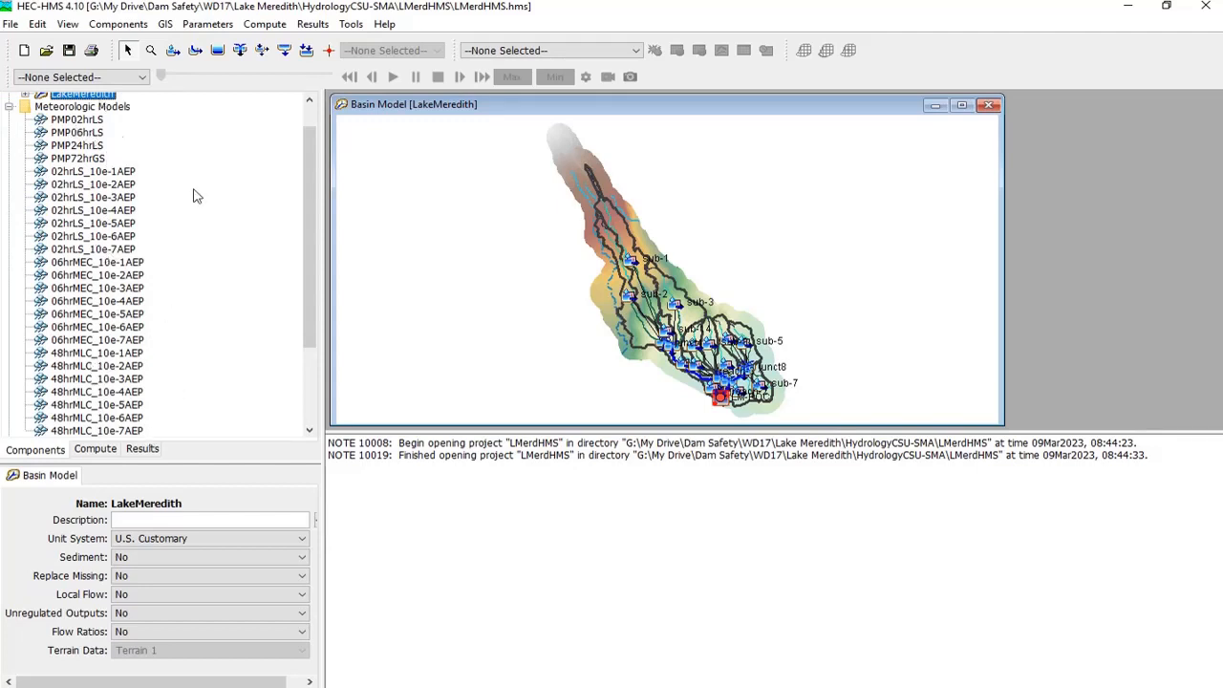
left_click_drag(310, 323, 303, 277)
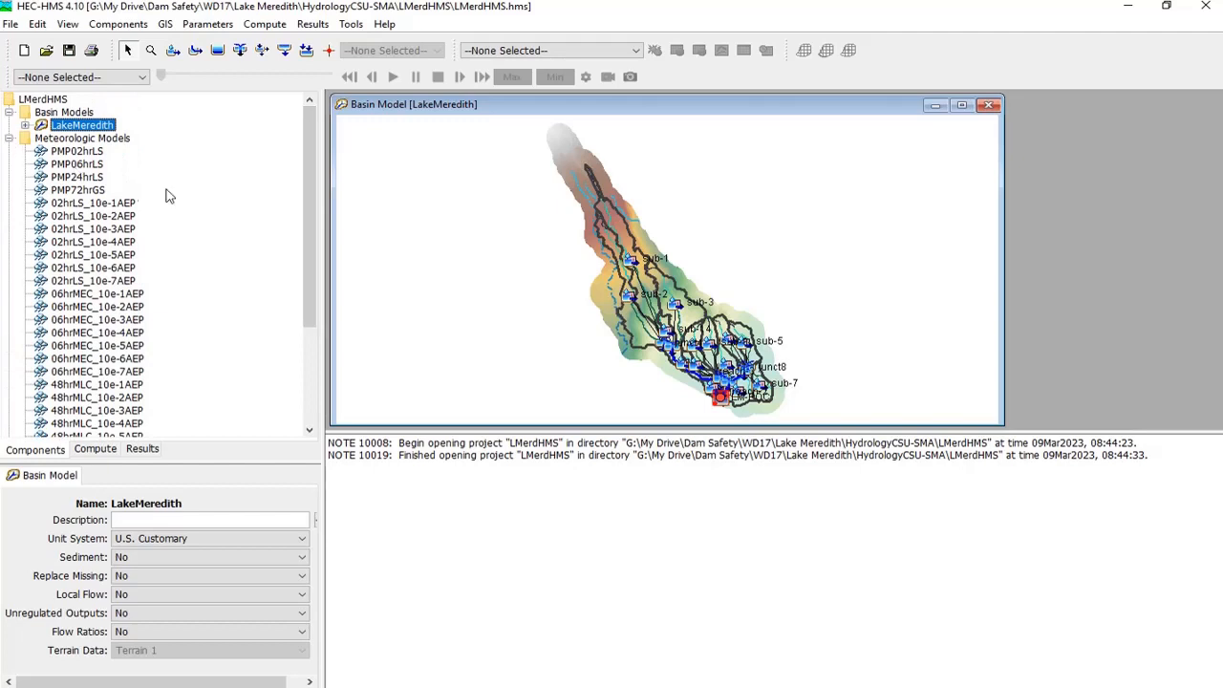
scroll(95, 272, "down", 1)
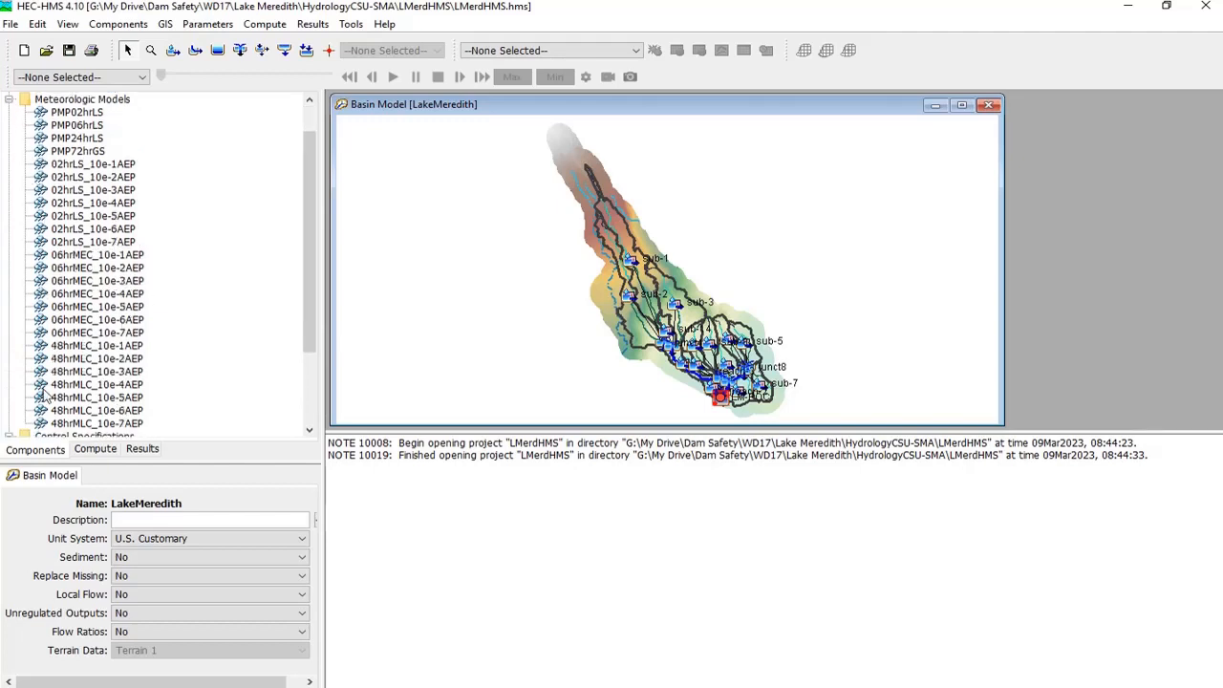
left_click(9, 100)
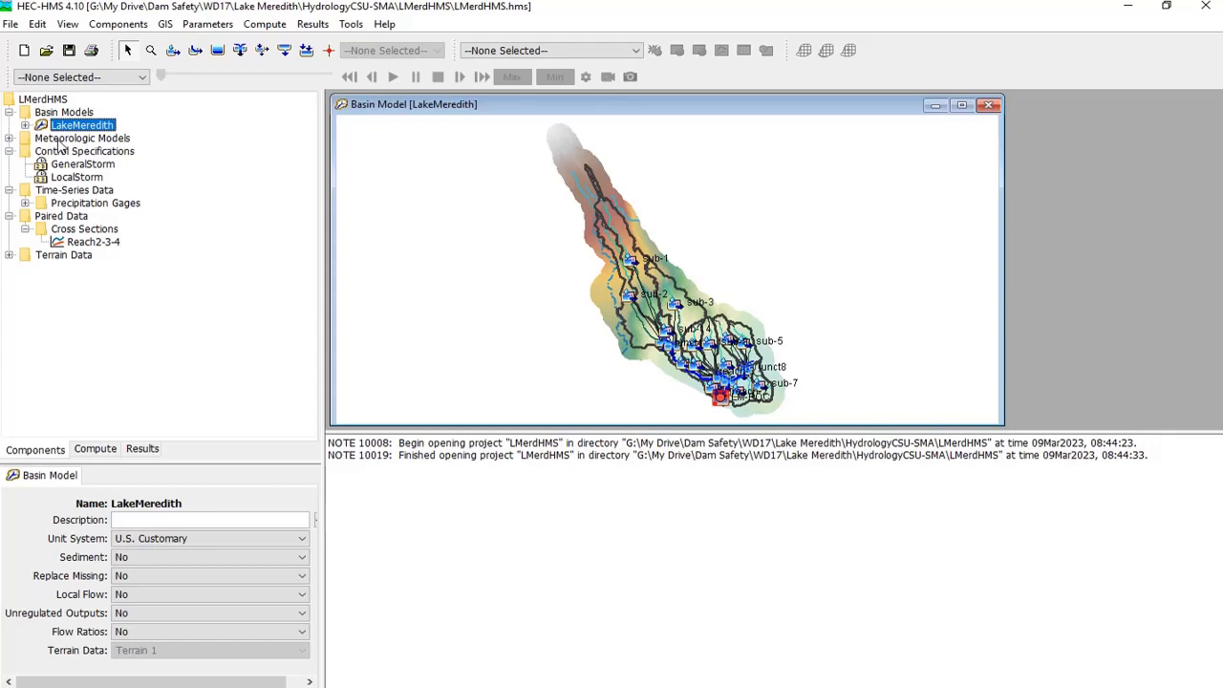
left_click(8, 139)
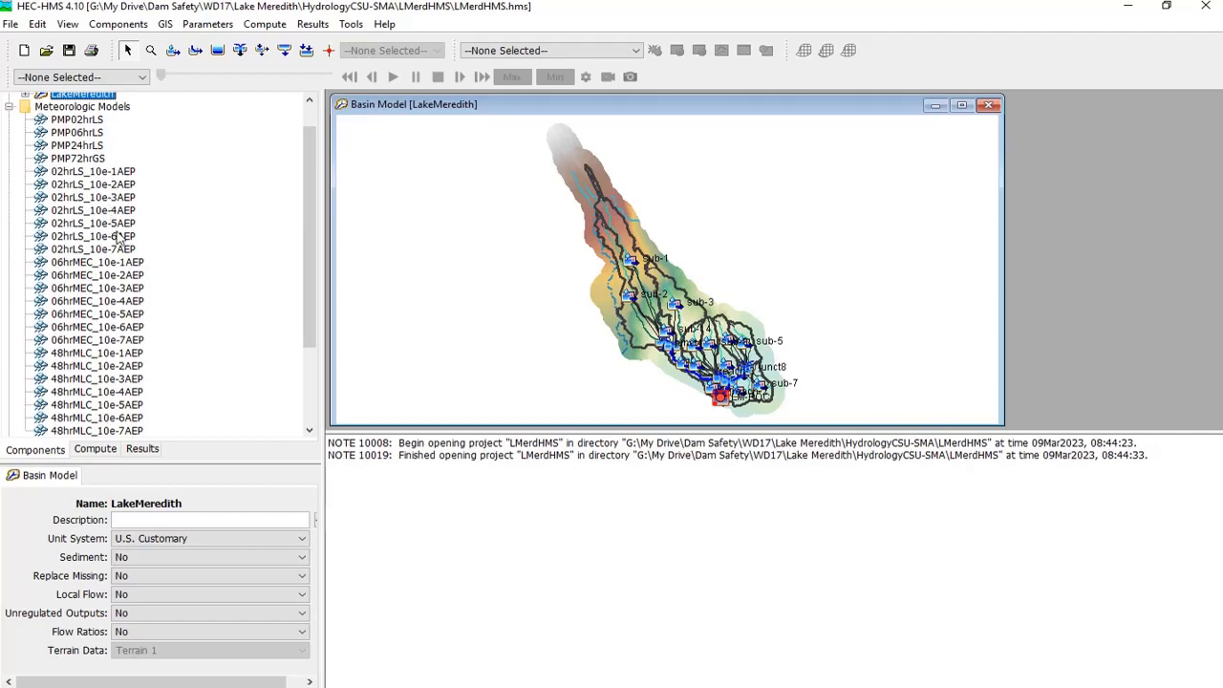
left_click(10, 107)
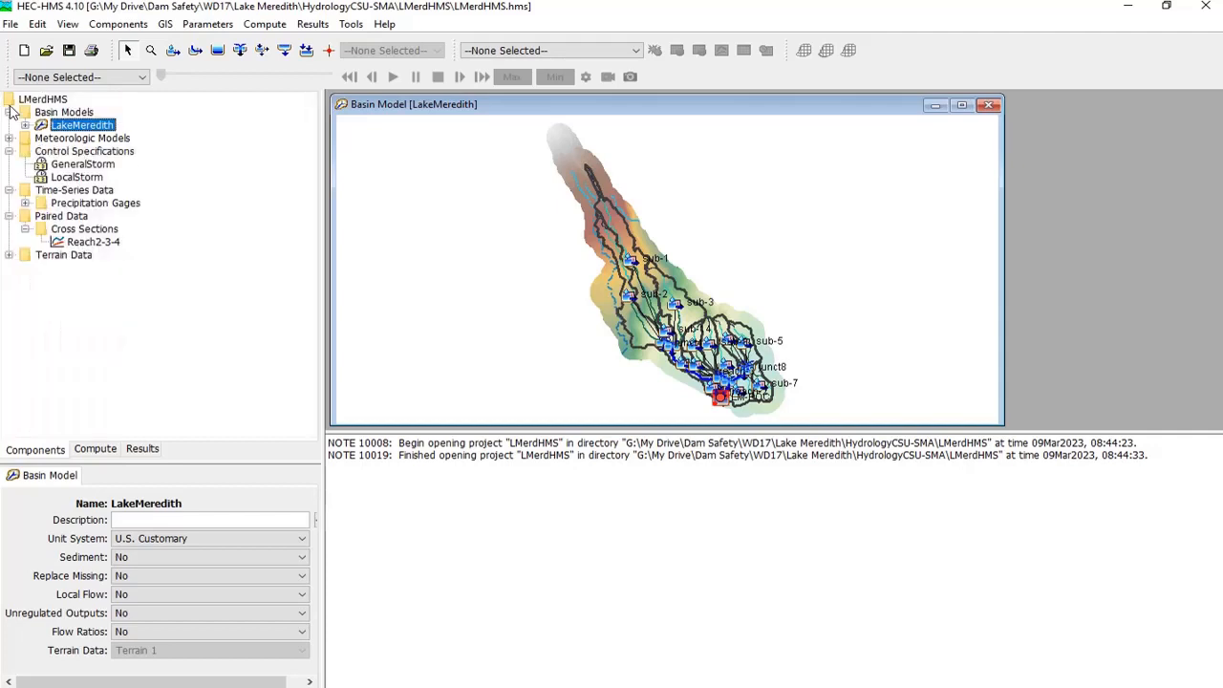
Review the GeneralStorm and LocalStorm control specifications and the list of precipitation gages
left_click(65, 165)
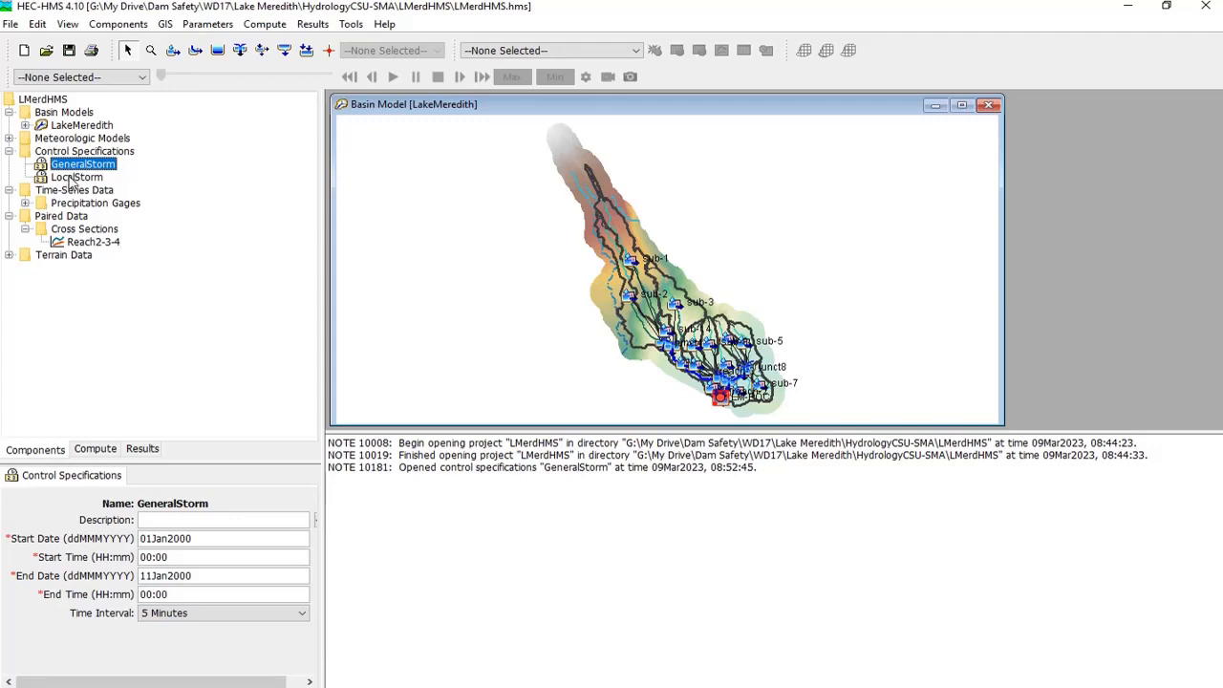
left_click(71, 179)
left_click(71, 191)
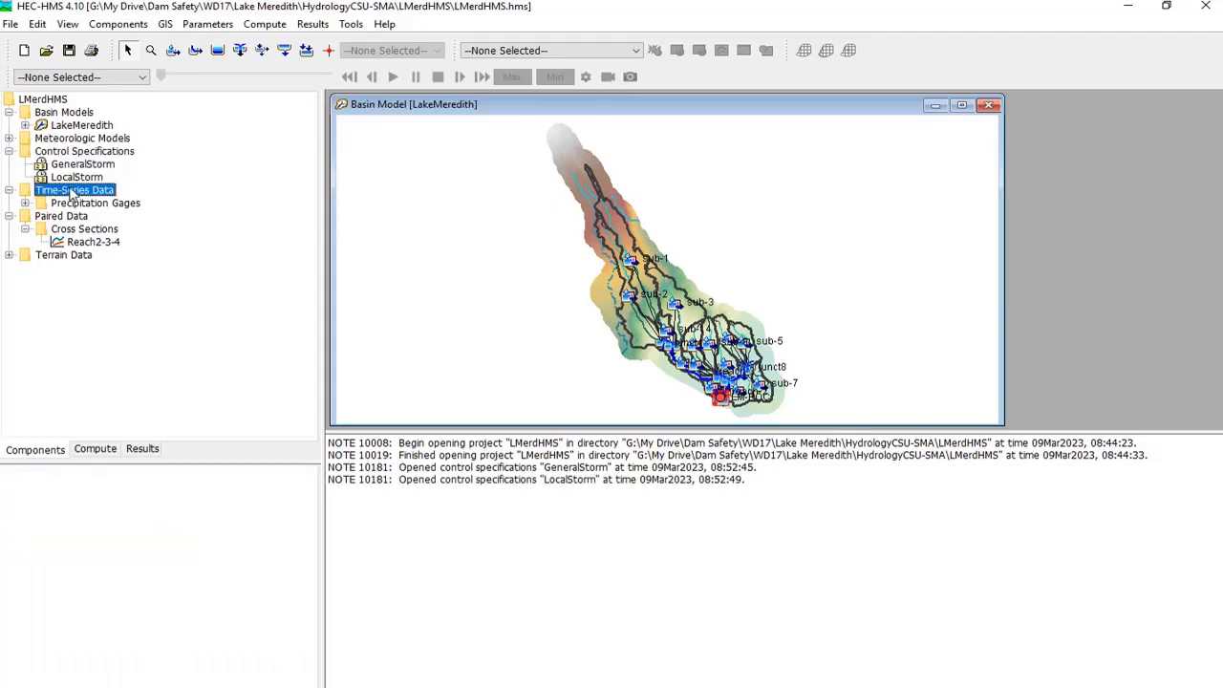
left_click(26, 202)
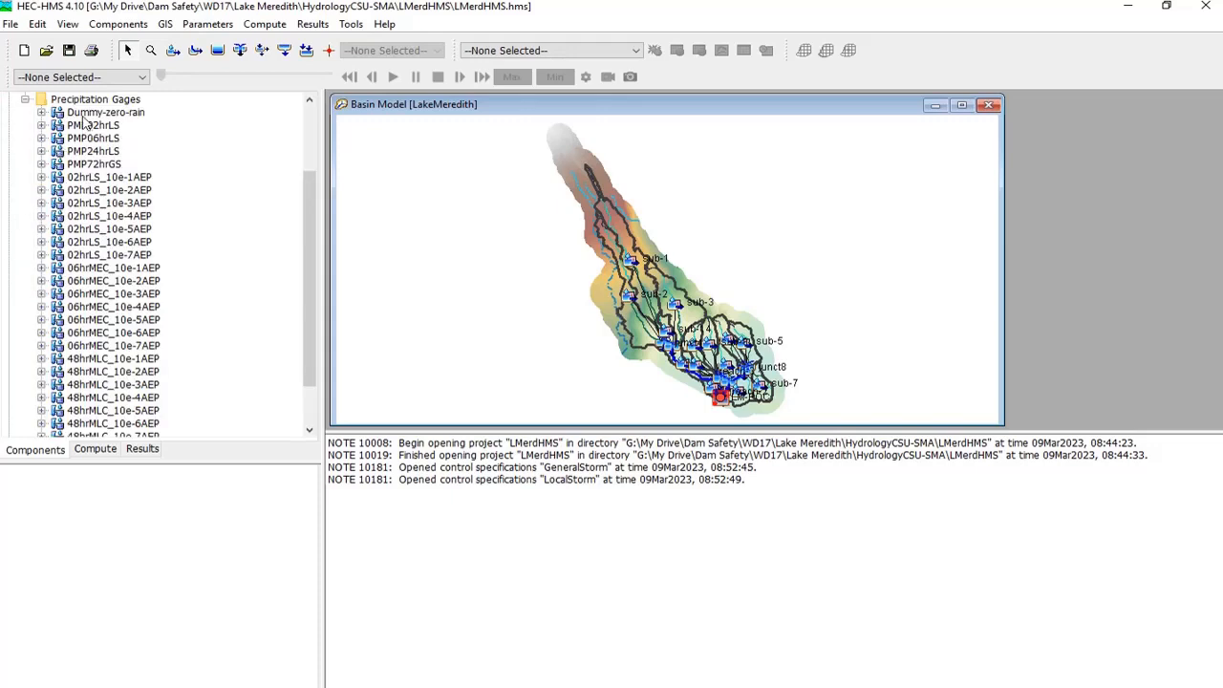
scroll(86, 349, "down", 2)
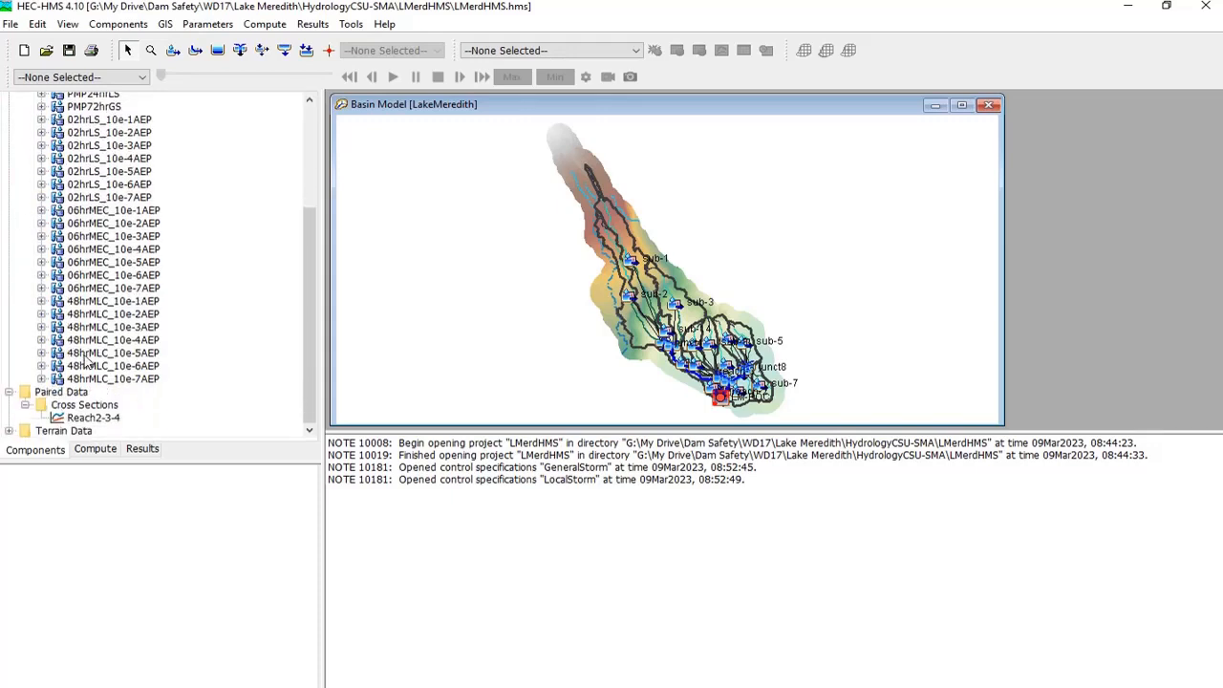
scroll(89, 362, "up", 5)
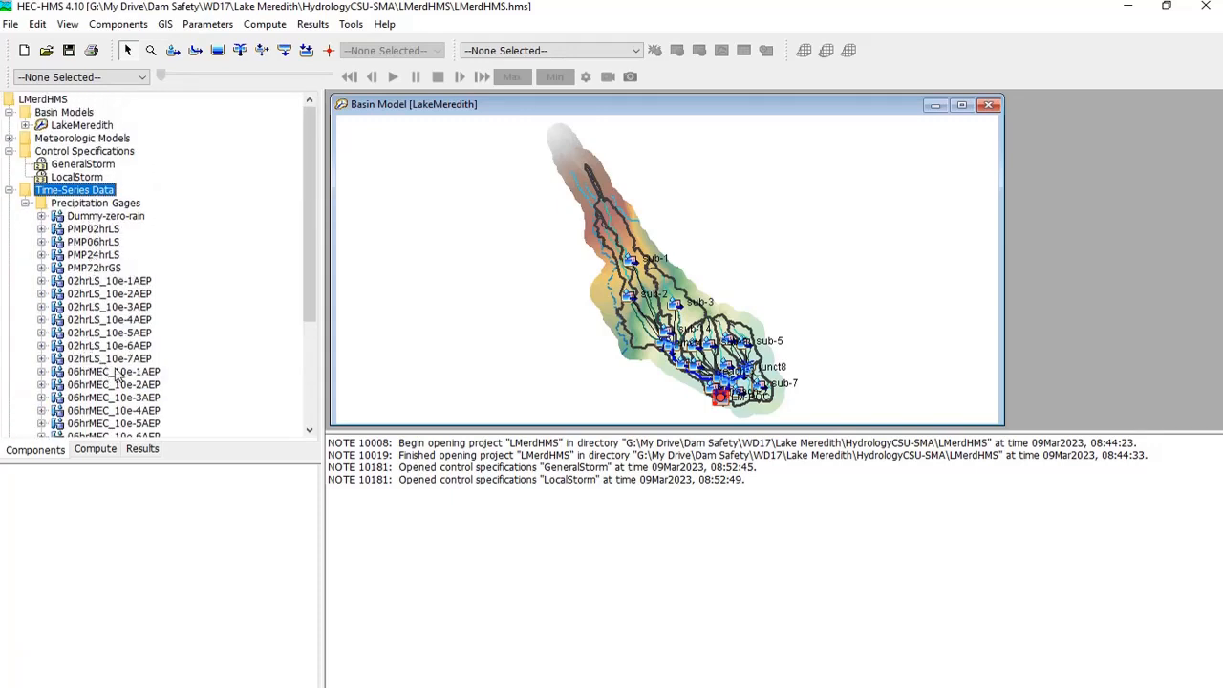
left_click(25, 203)
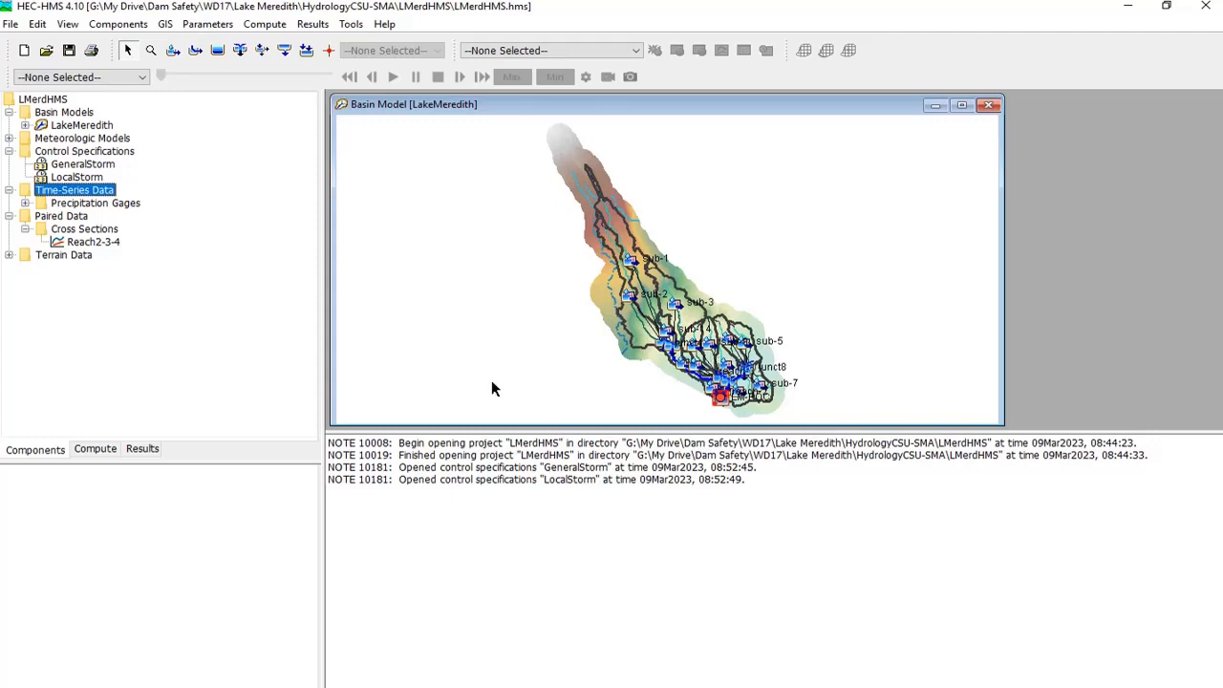
Review the Reach2-3-4 cross section in the paired data and the project's terrain data
left_click(55, 218)
left_click(79, 231)
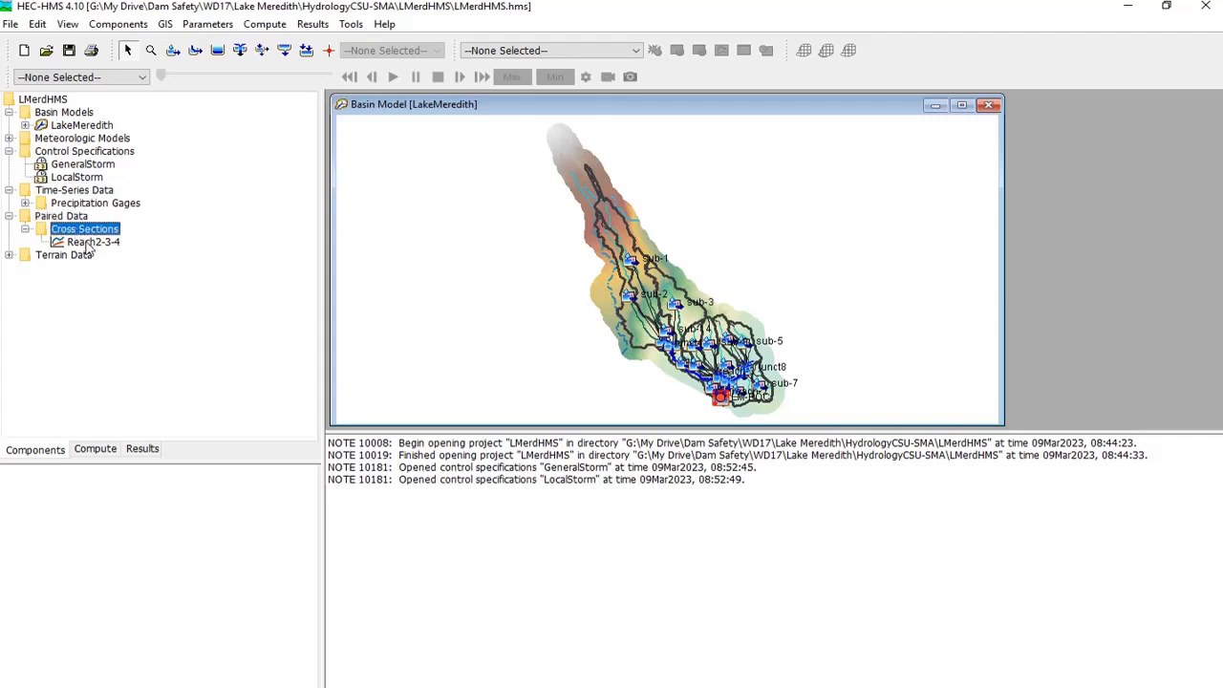
left_click(88, 245)
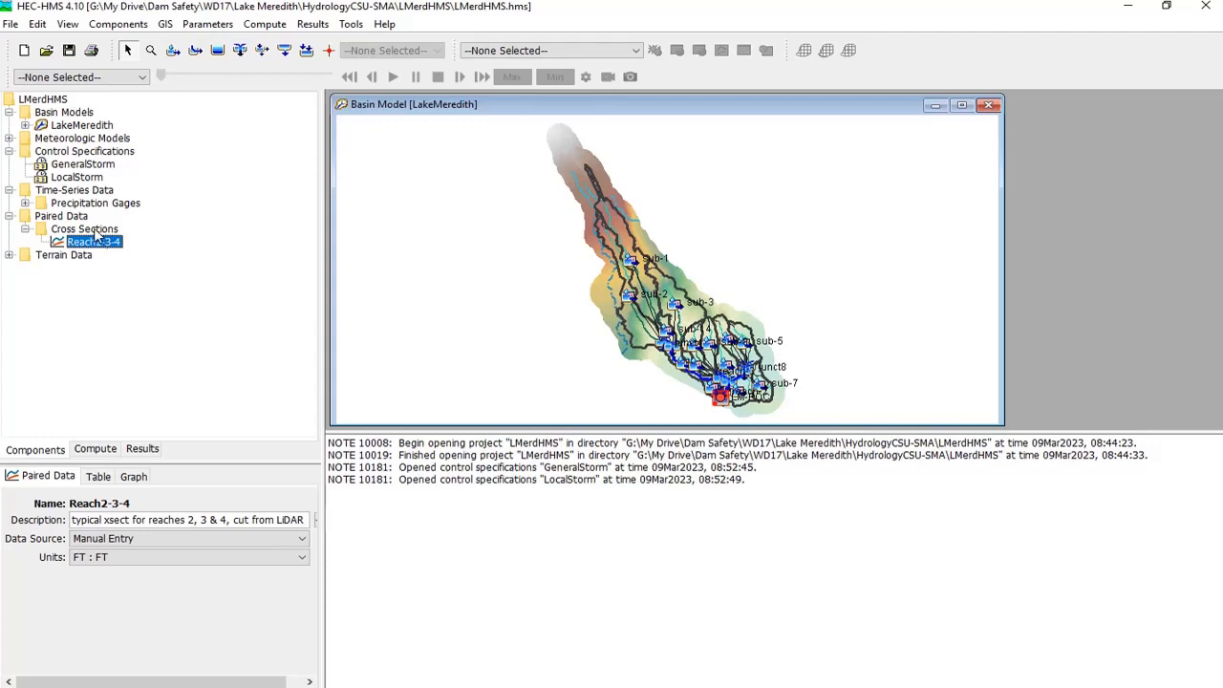
left_click(80, 258)
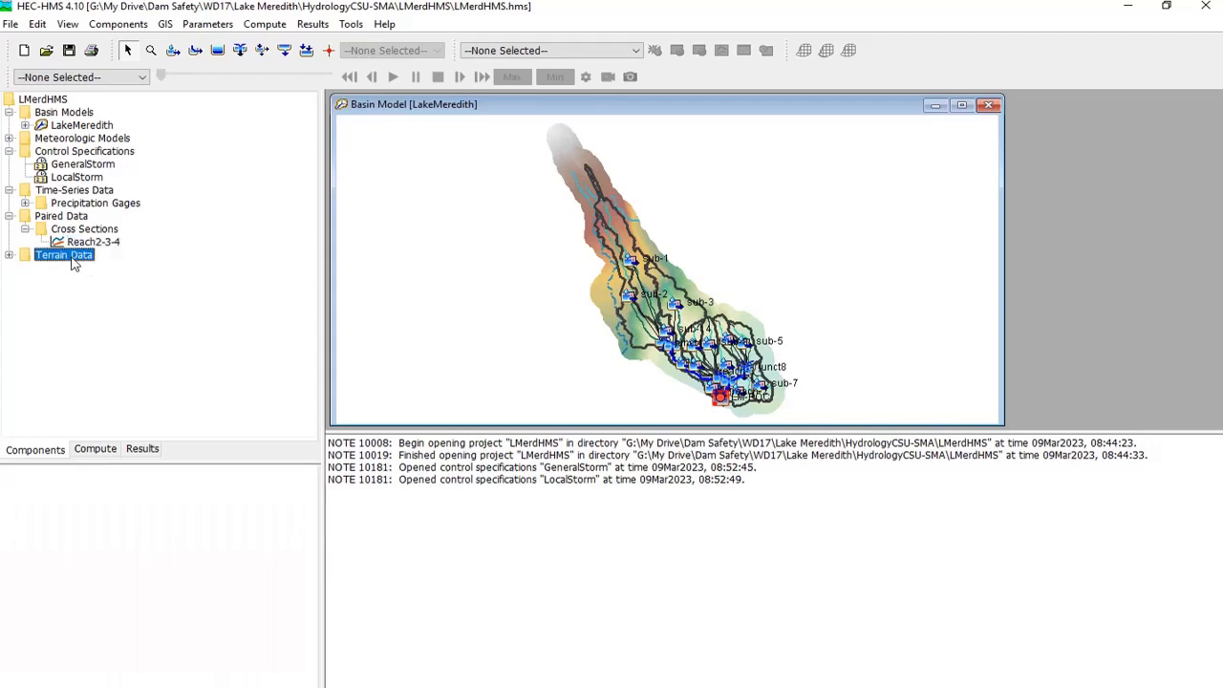
left_click(8, 256)
left_click(9, 255)
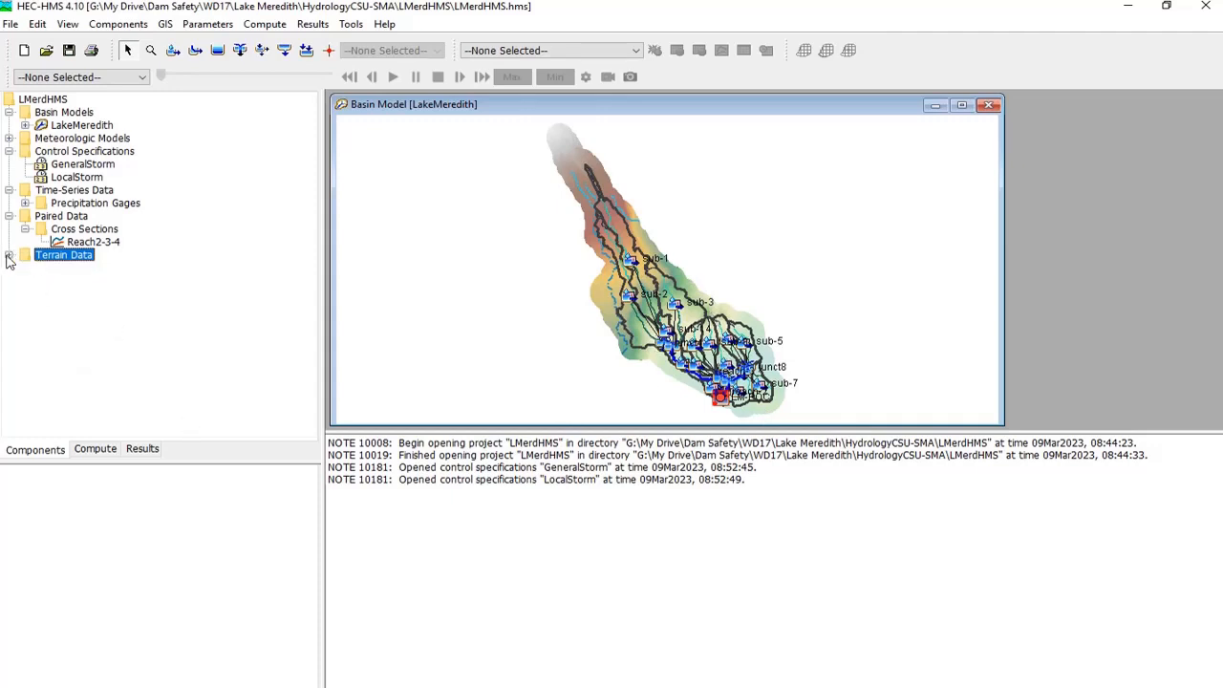
Start creating a simulation run and name it PMP_02hrLS
left_click(99, 451)
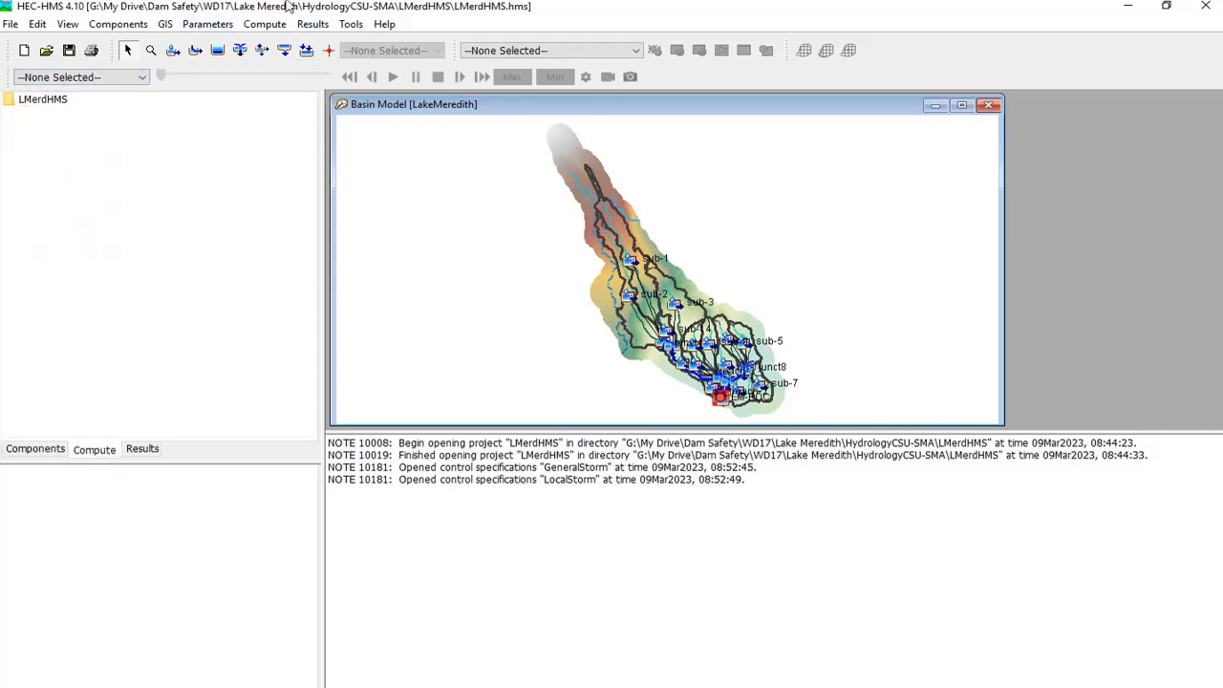
left_click(266, 27)
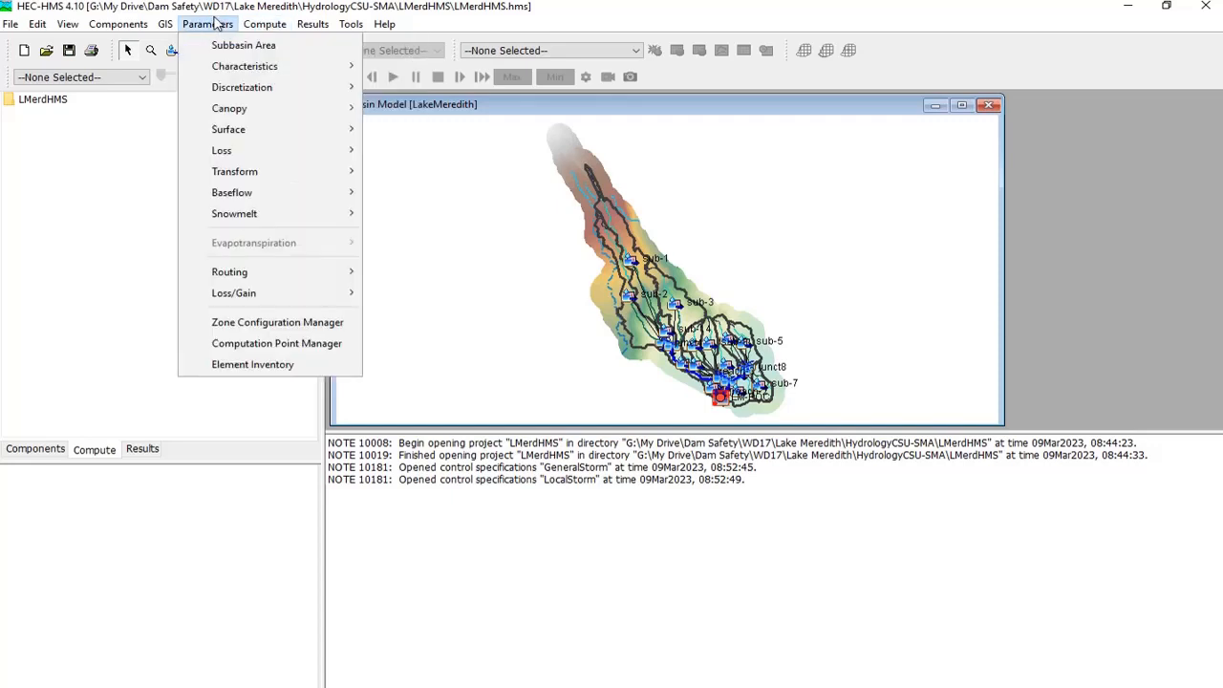
mouse_move(277, 46)
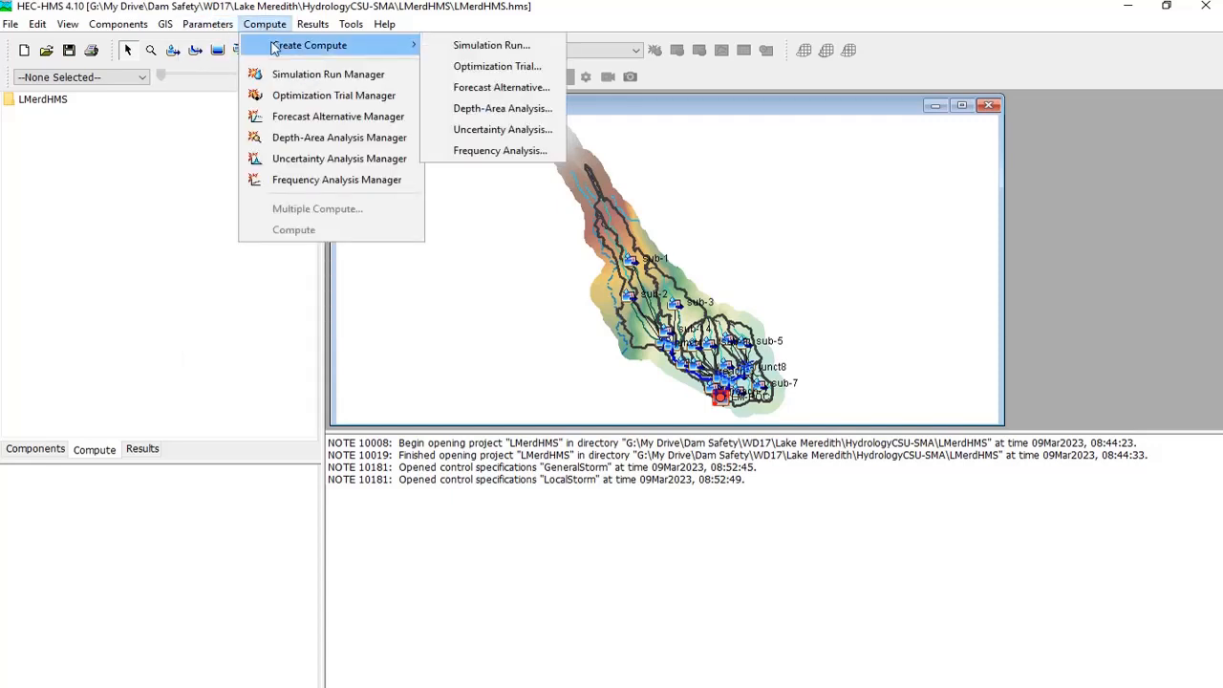
left_click(460, 47)
left_click_drag(265, 156, 165, 141)
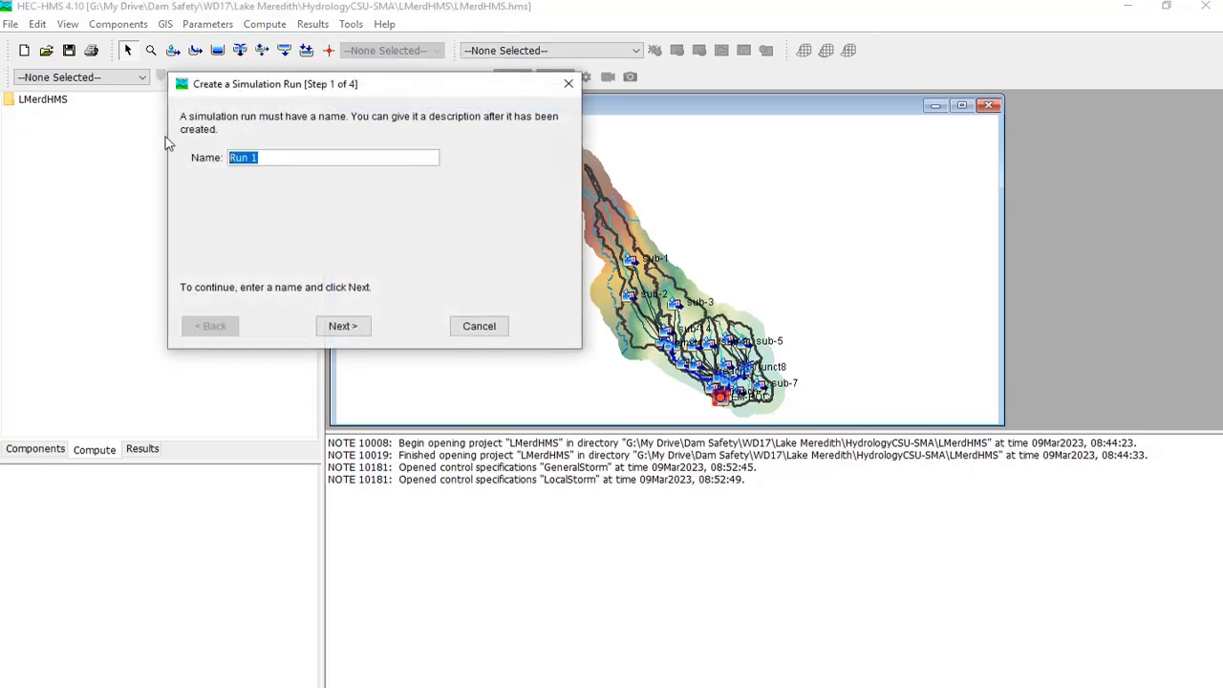
type("0")
type("MP_02hrLS")
left_click(352, 327)
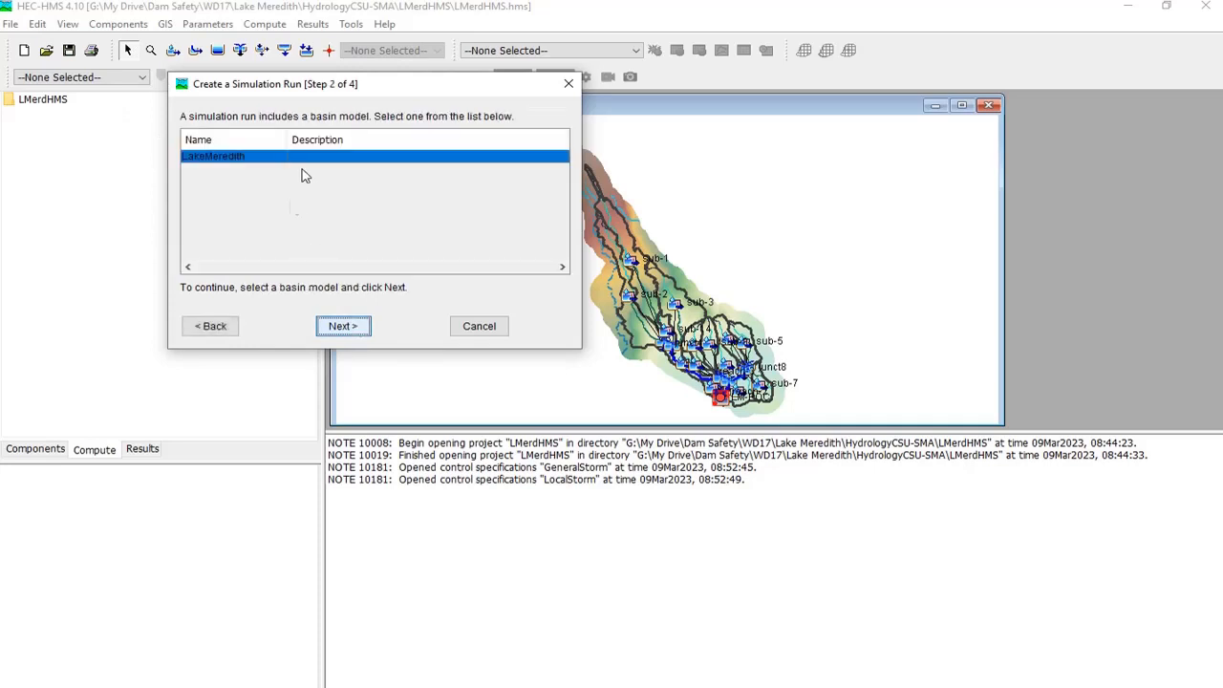
Assign the LakeMeredith basin model, PMP02hrLS meteorologic model and LocalStorm control specification to the new run and finish creating it
left_click(343, 326)
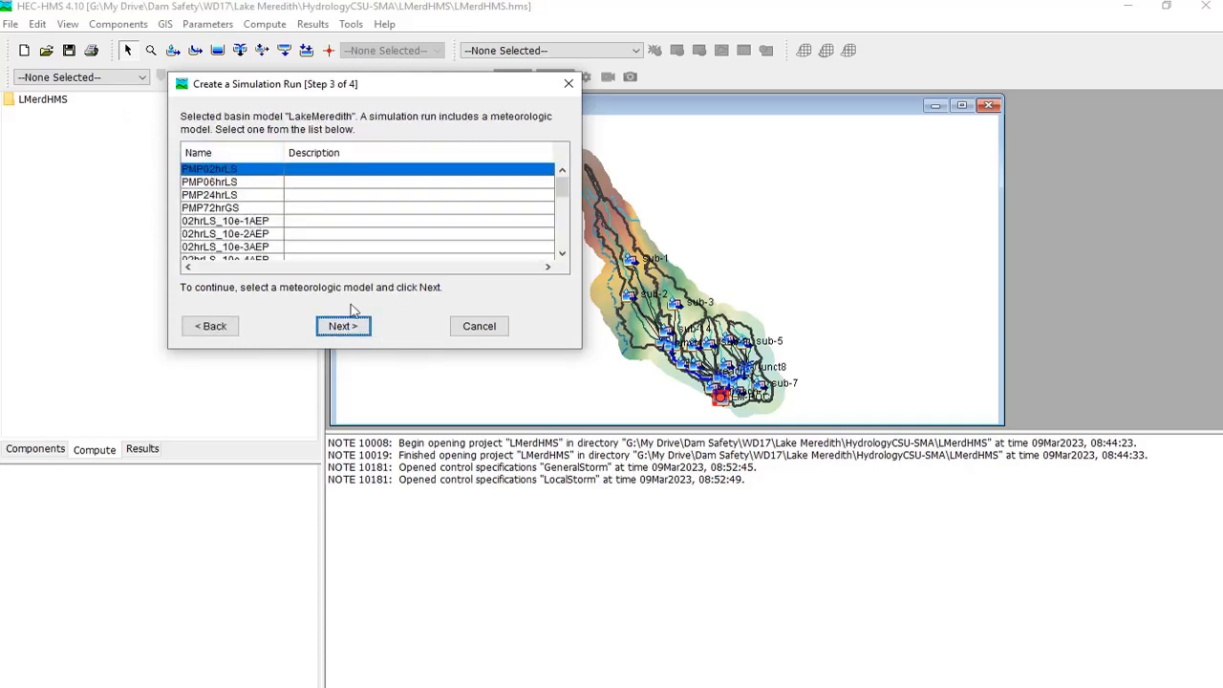
left_click(345, 325)
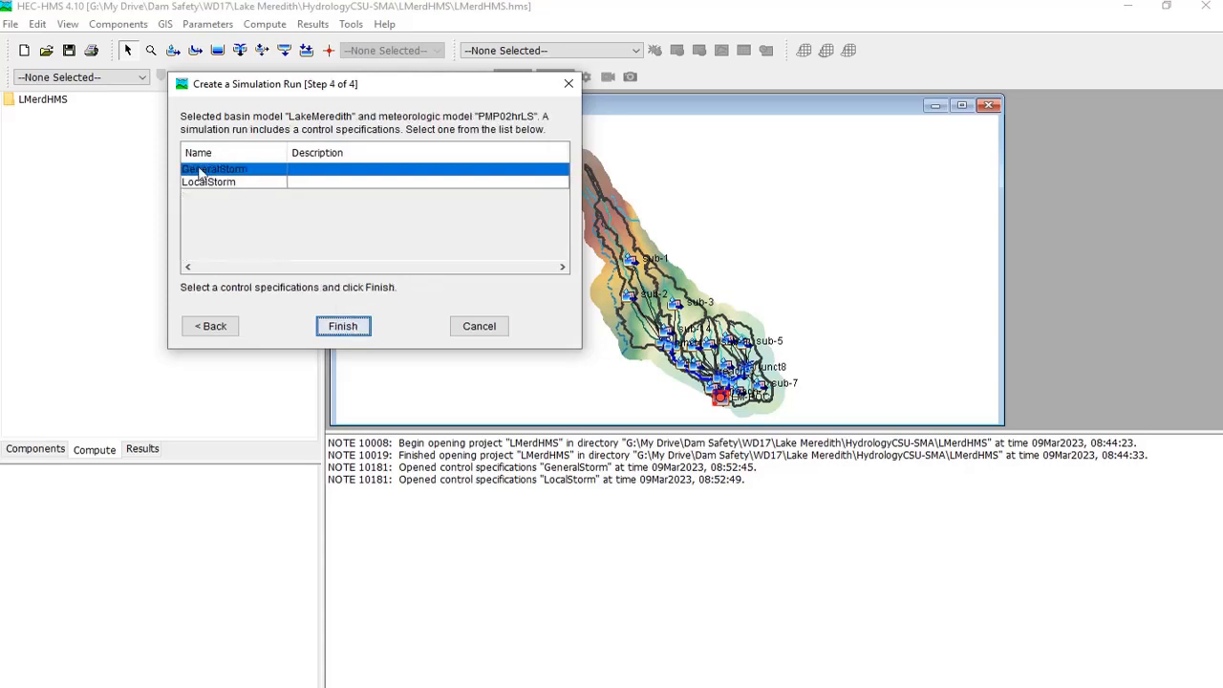
left_click(218, 188)
left_click(354, 334)
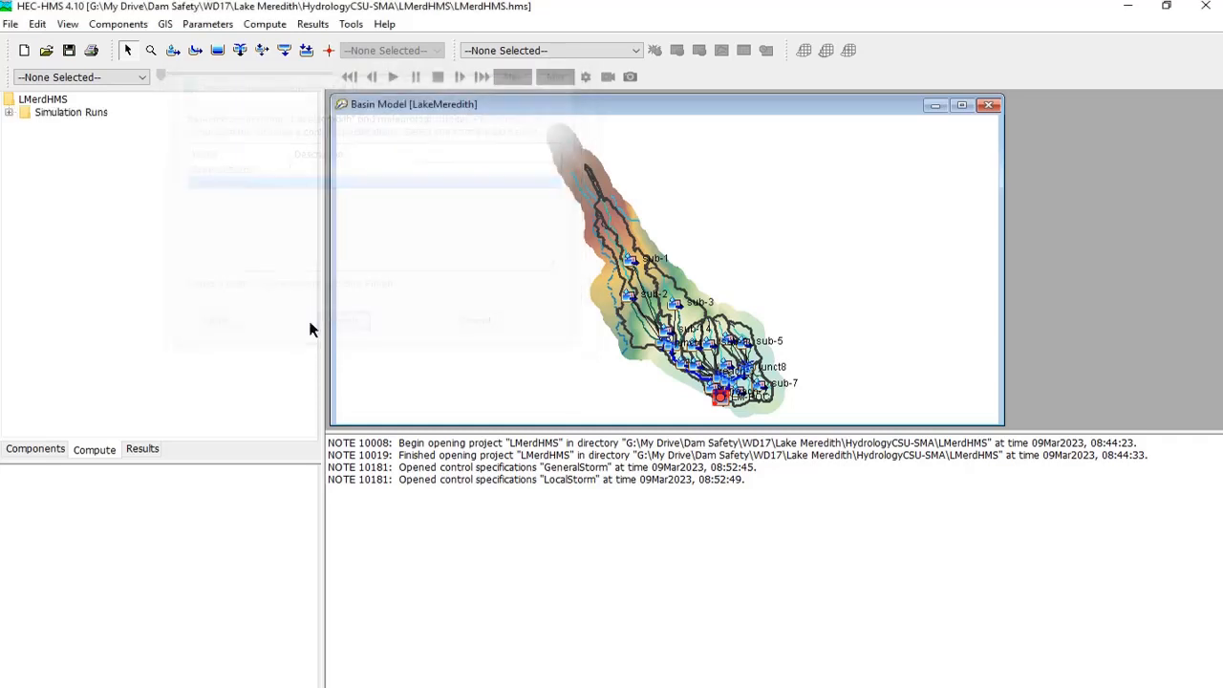
Select the PMP_02hrLS simulation run as the current run and display its settings
left_click(8, 113)
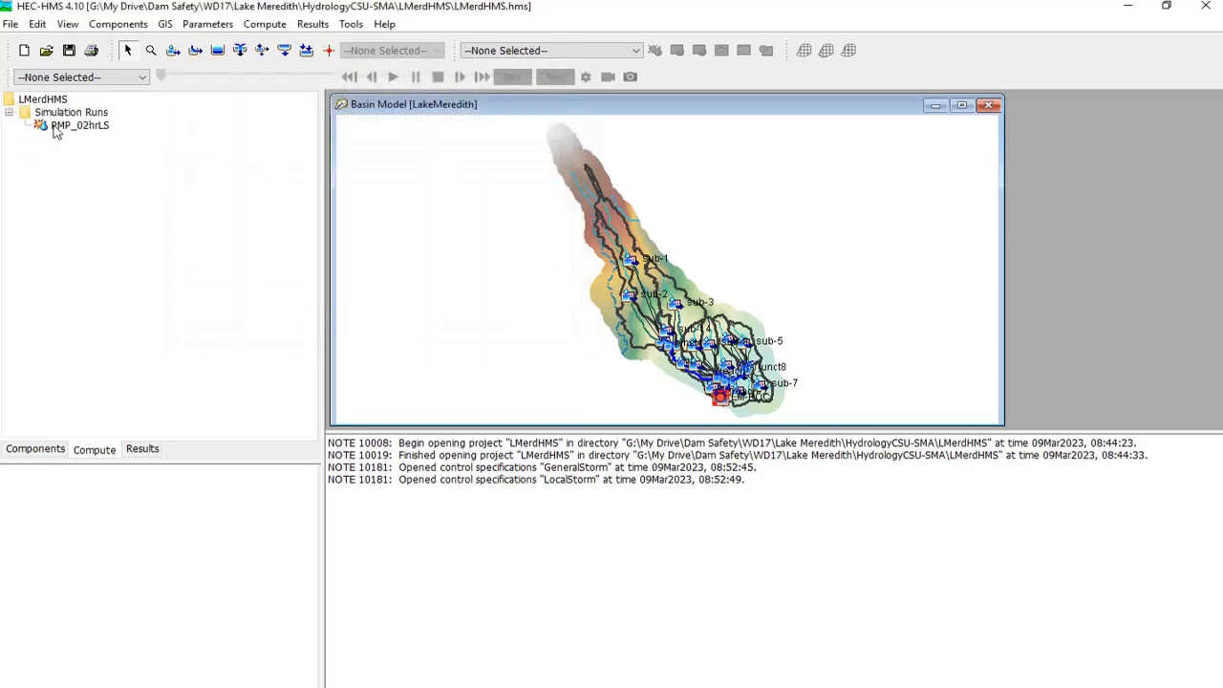
left_click(59, 126)
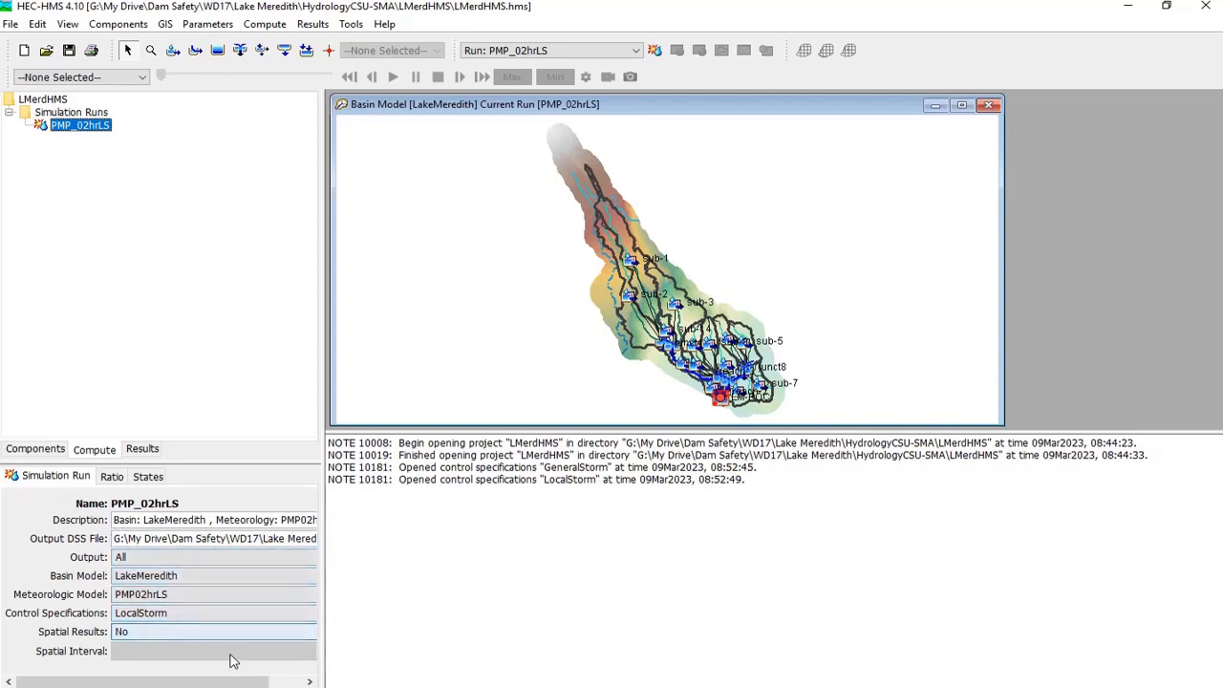
right_click(83, 126)
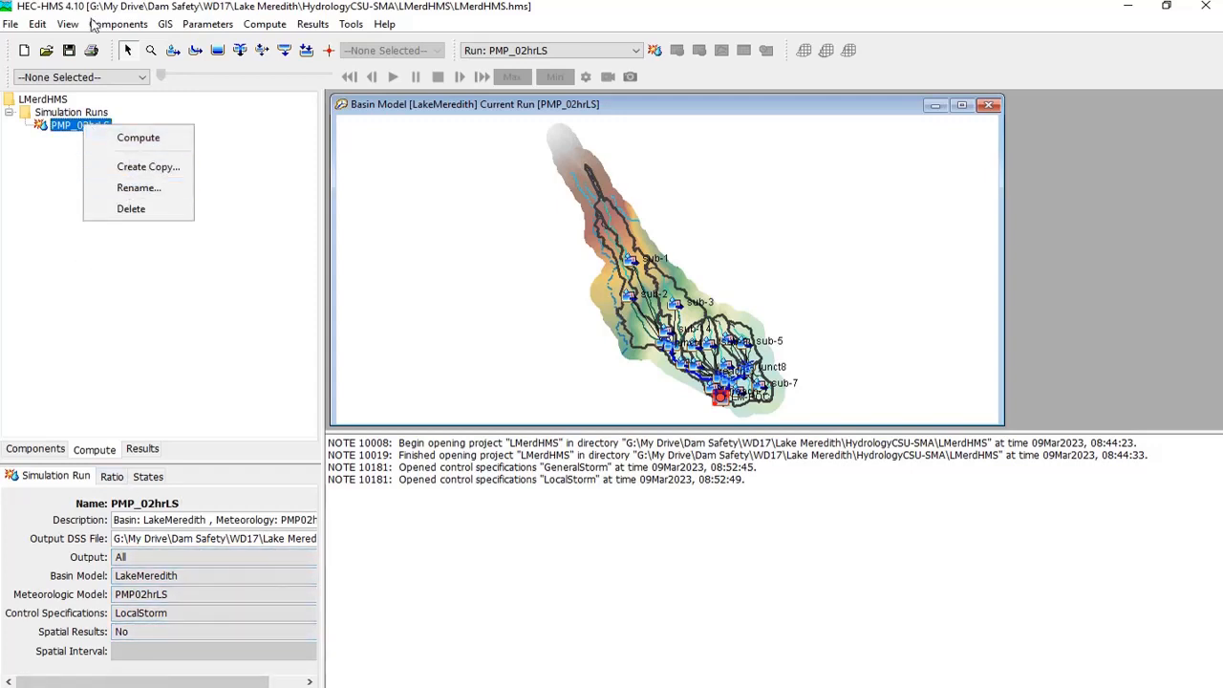
left_click(115, 24)
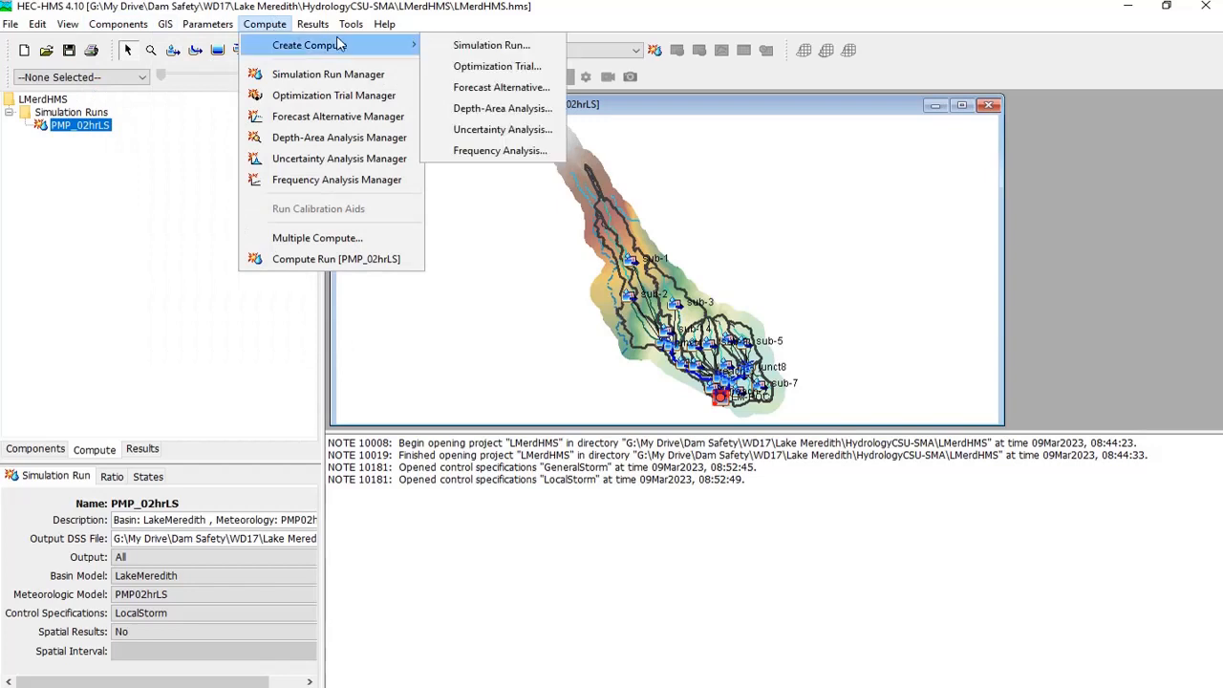
left_click(68, 198)
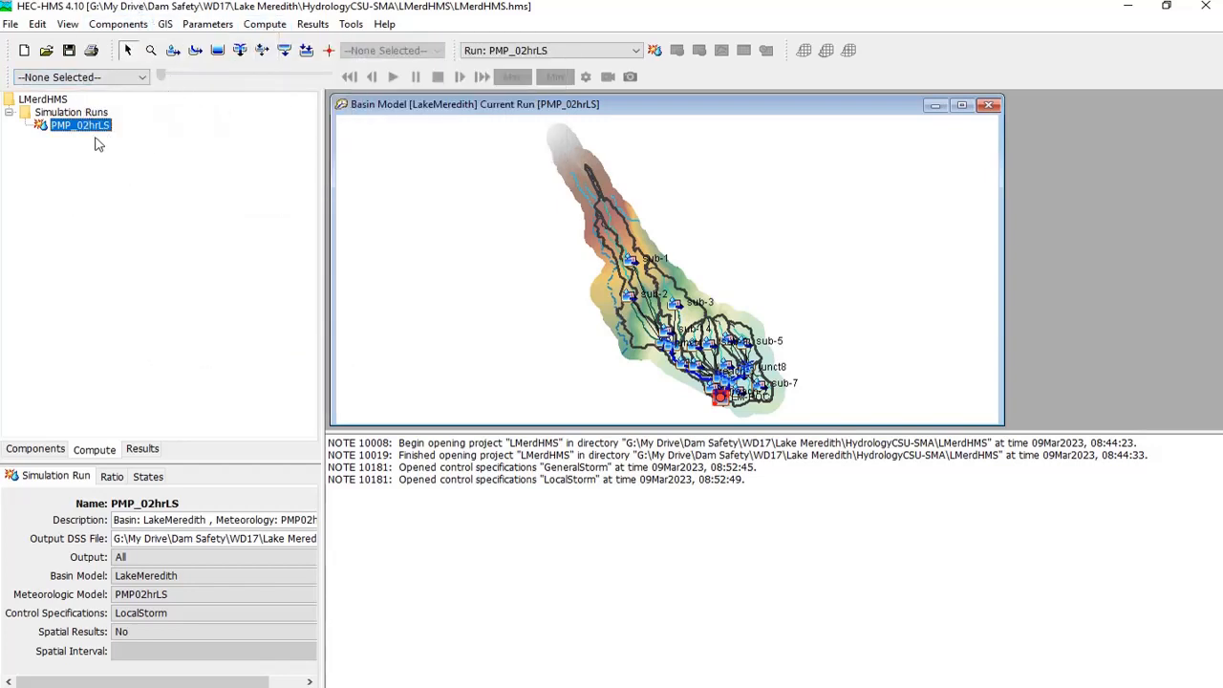
left_click(264, 24)
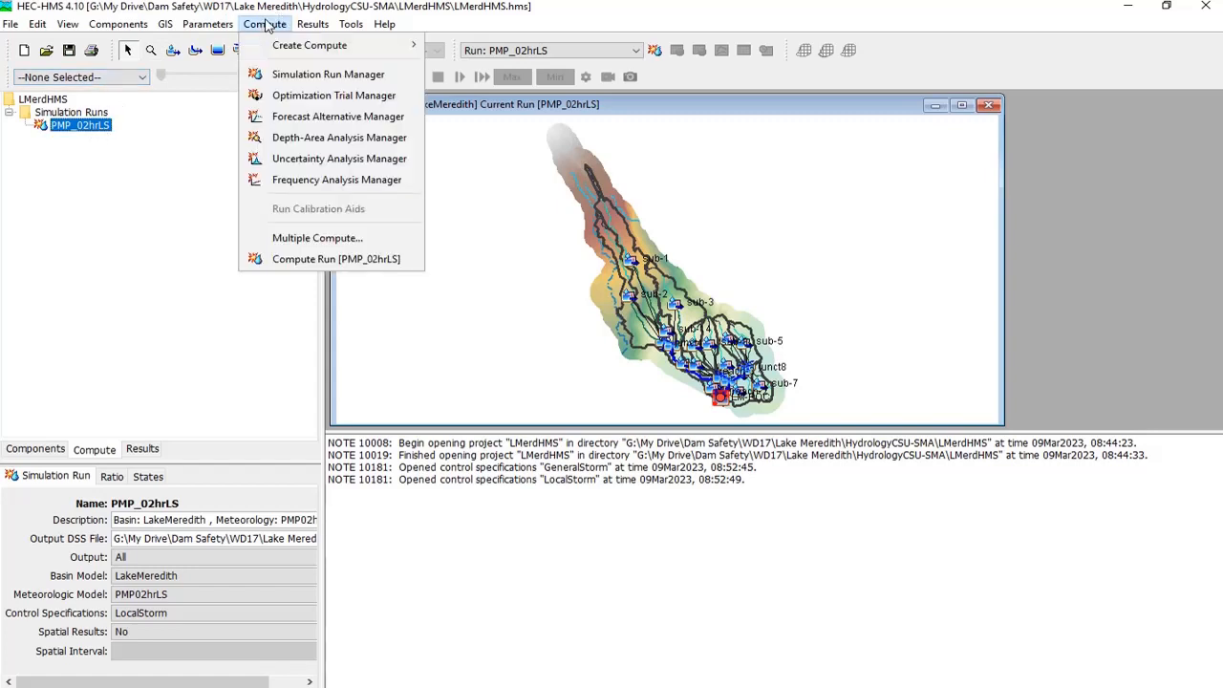
mouse_move(295, 53)
left_click(81, 126)
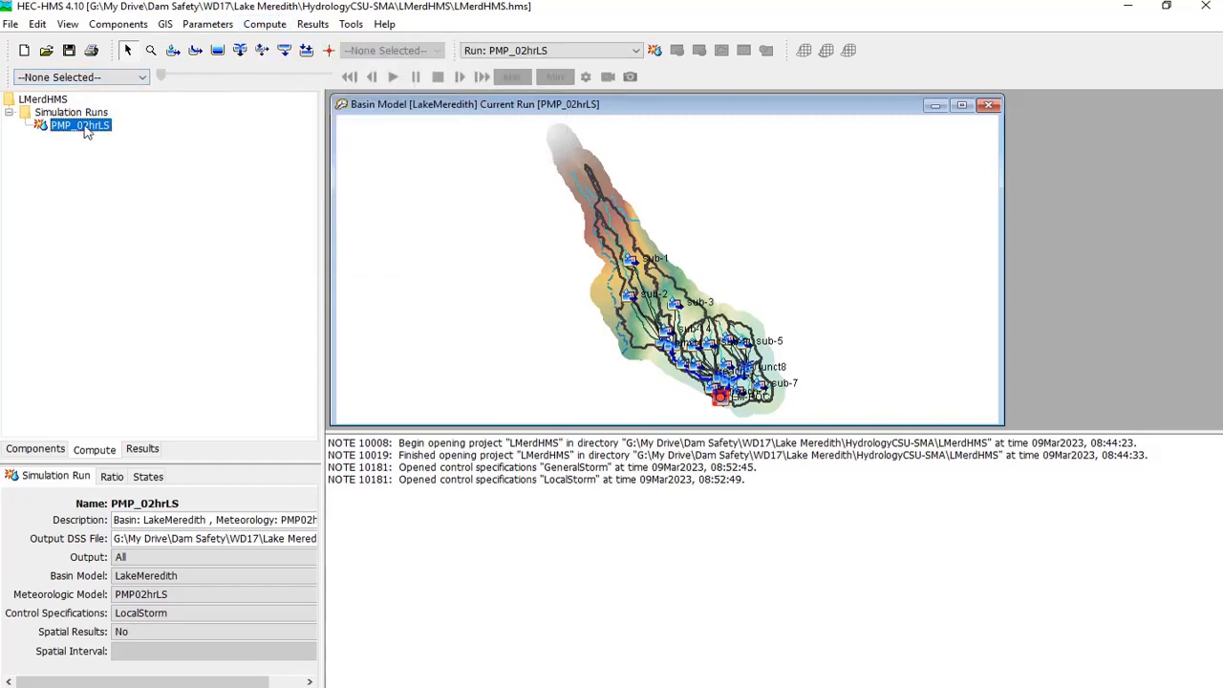
Copy the PMP_02hrLS simulation run and name the copy PMP_06hrLS
right_click(83, 125)
left_click(148, 167)
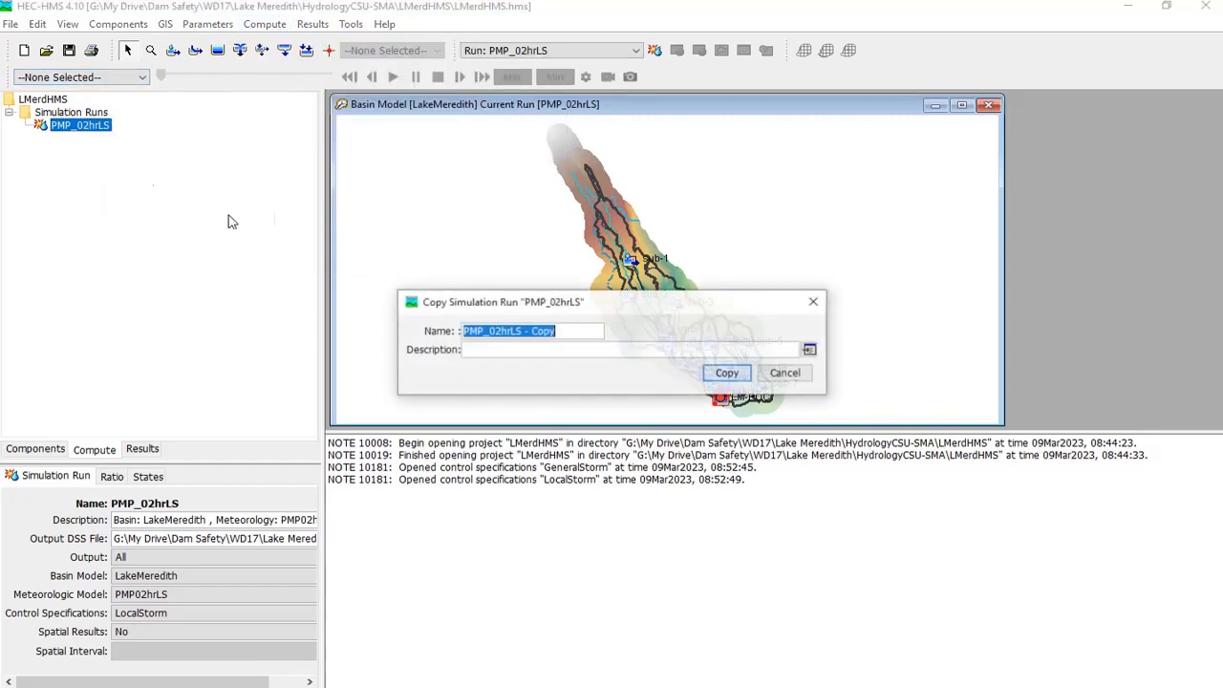
left_click(489, 331)
left_click_drag(491, 331, 498, 332)
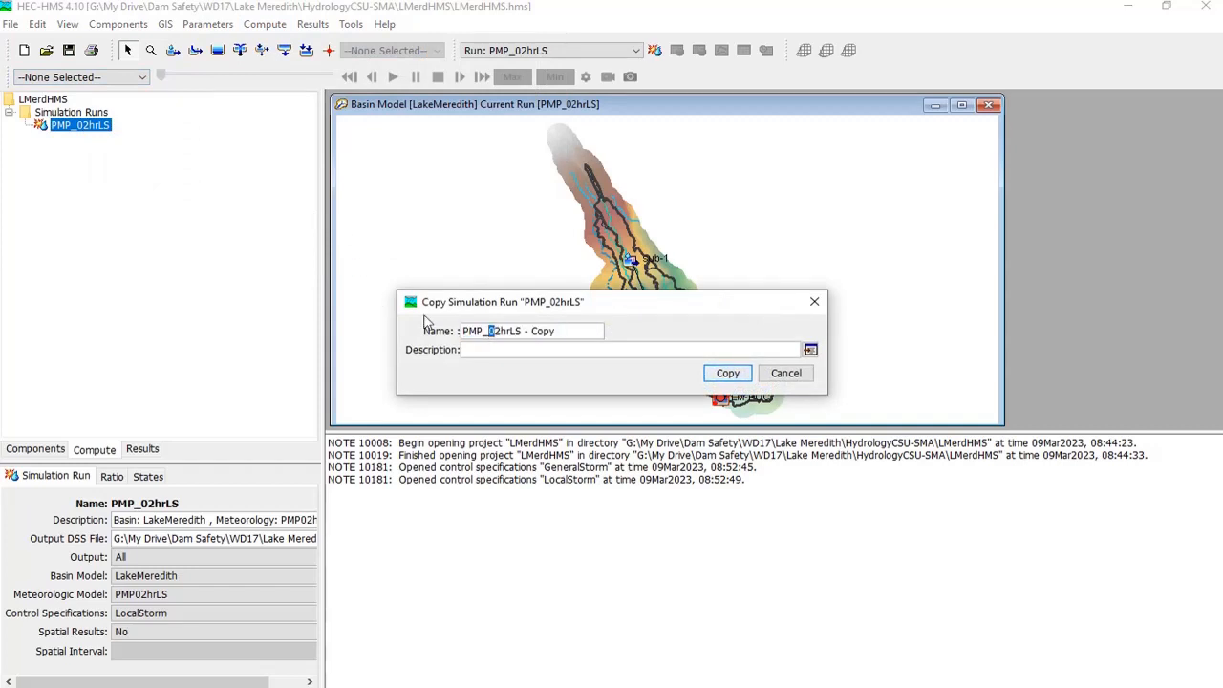
key("Right")
key("Delete")
type("6")
key("Right")
key("Right")
key("Left")
key("BackSpace")
type("h")
key("Right")
key("Right")
key("Right")
key("Delete")
key("Delete")
key("Delete")
key("Delete")
key("Delete")
key("Delete")
key("Delete")
key("Return")
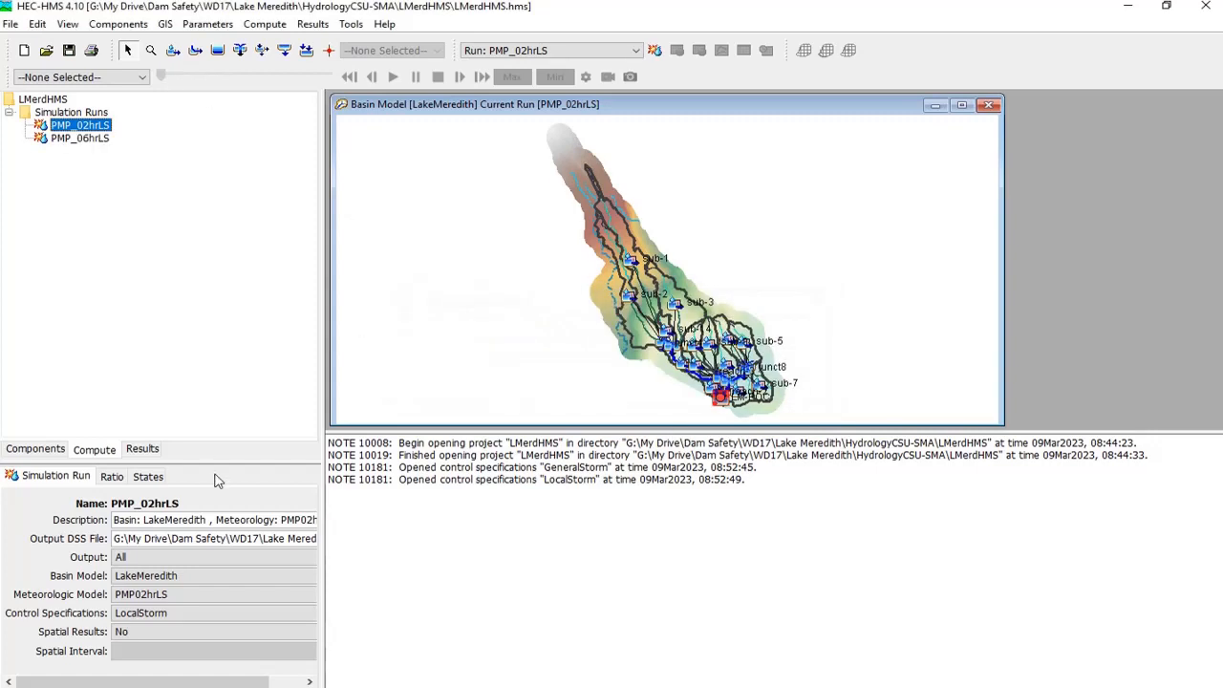
Assign the PMP06hrLS meteorologic model to the PMP_06hrLS simulation run, widening the settings area to show its fields fully
left_click(83, 138)
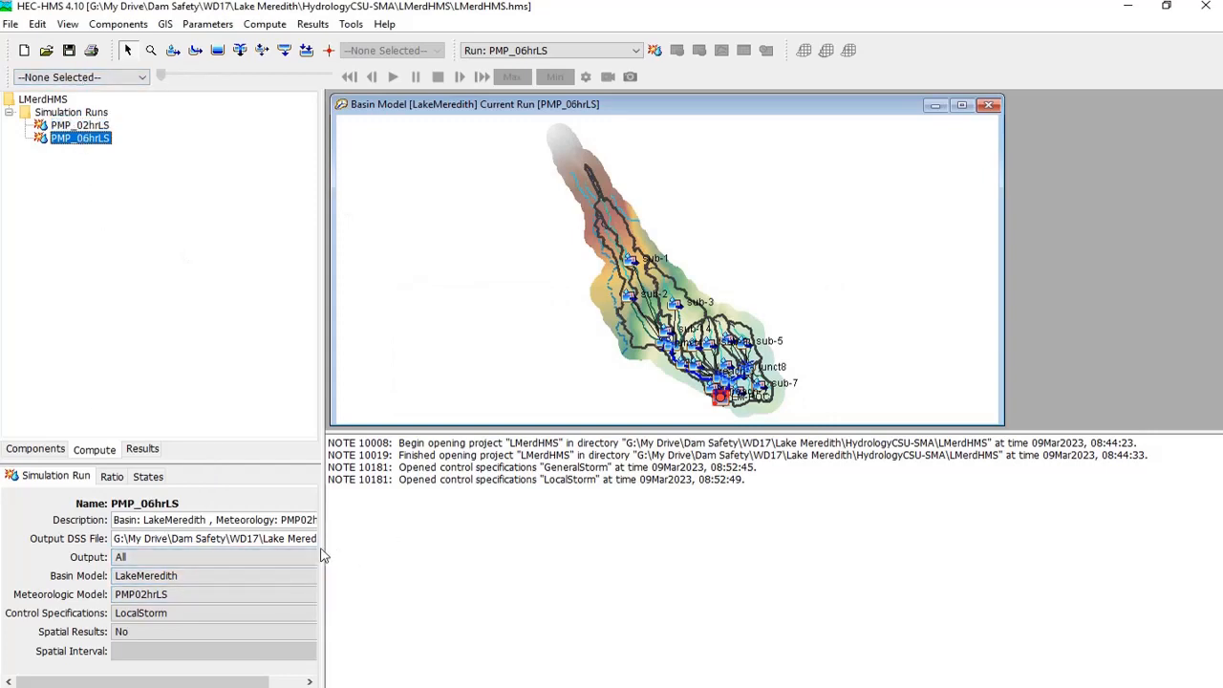
left_click_drag(323, 555, 425, 555)
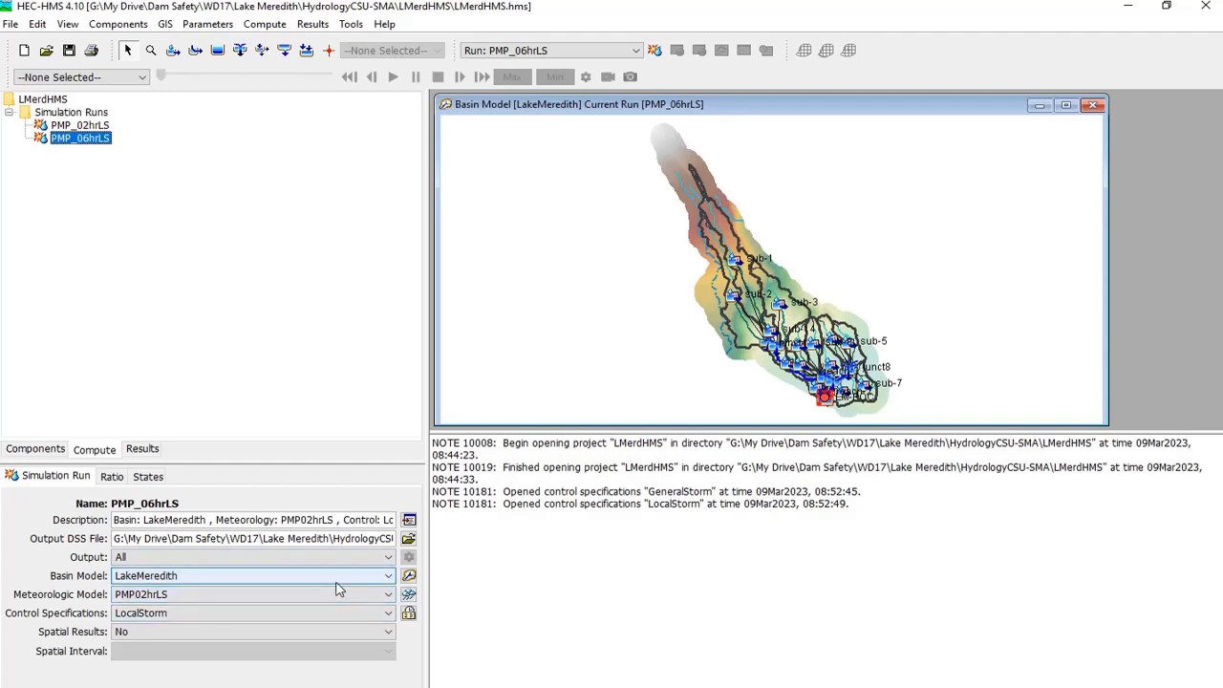
left_click(266, 595)
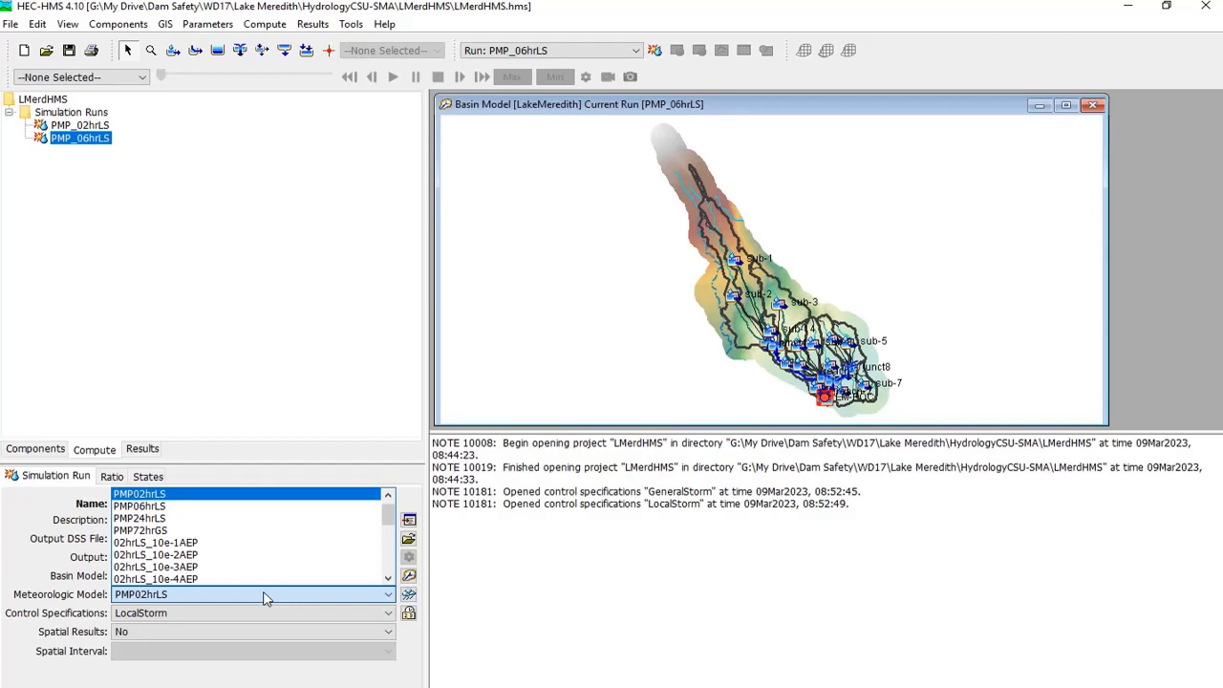
left_click(196, 509)
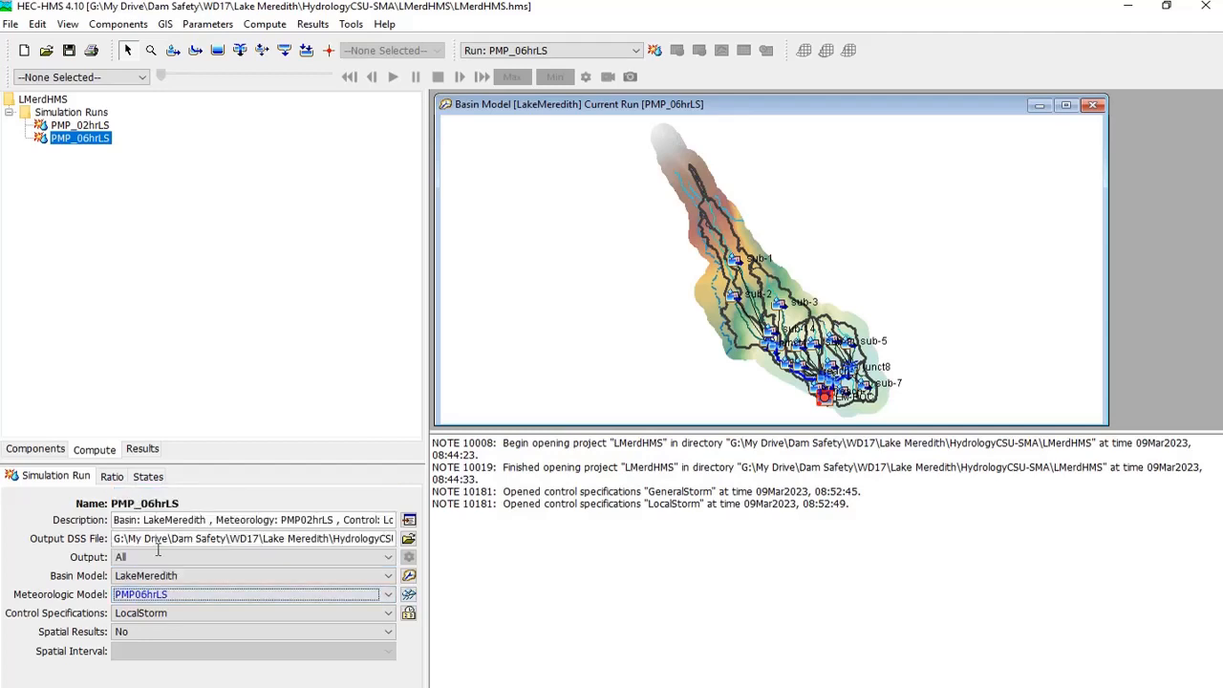
left_click(245, 393)
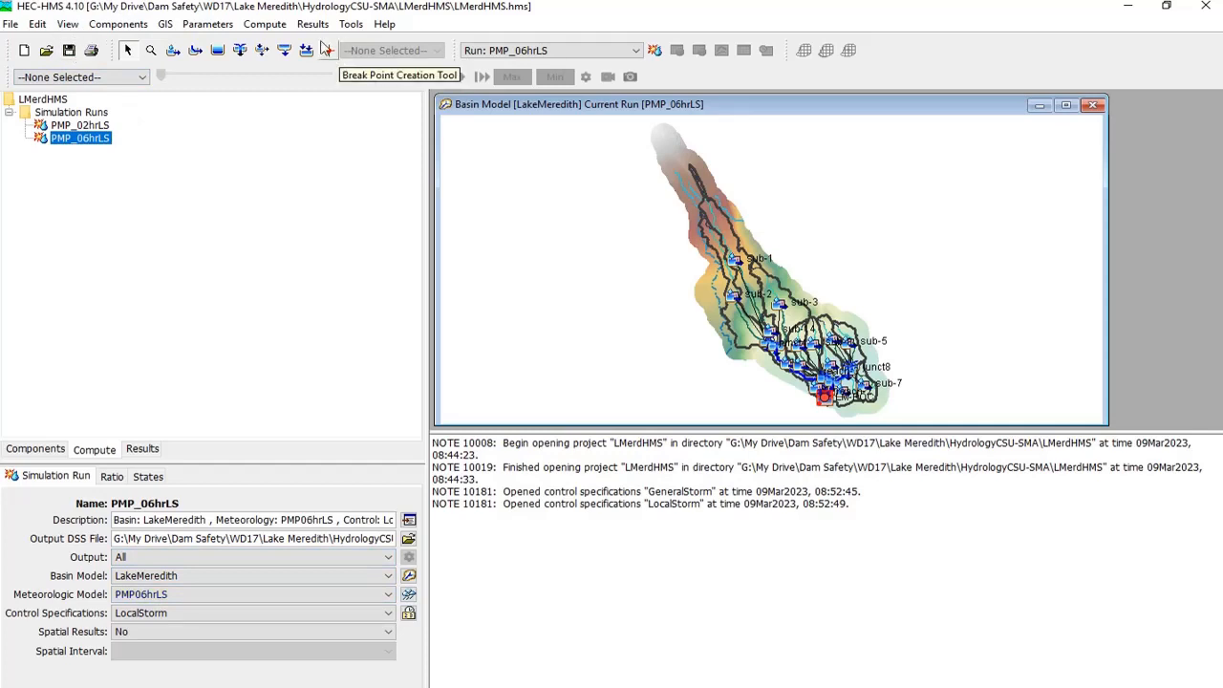
Start creating a simulation run and name it 02hrLS_10e-1AEP
left_click(265, 24)
mouse_move(325, 47)
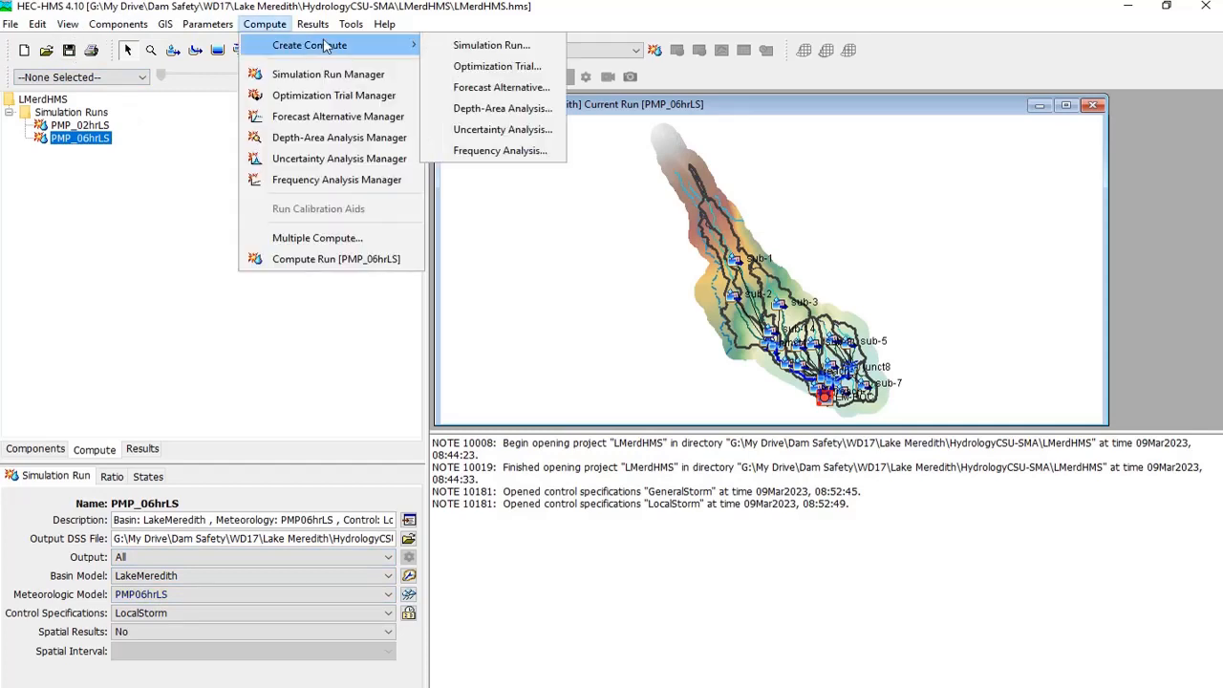
left_click(470, 46)
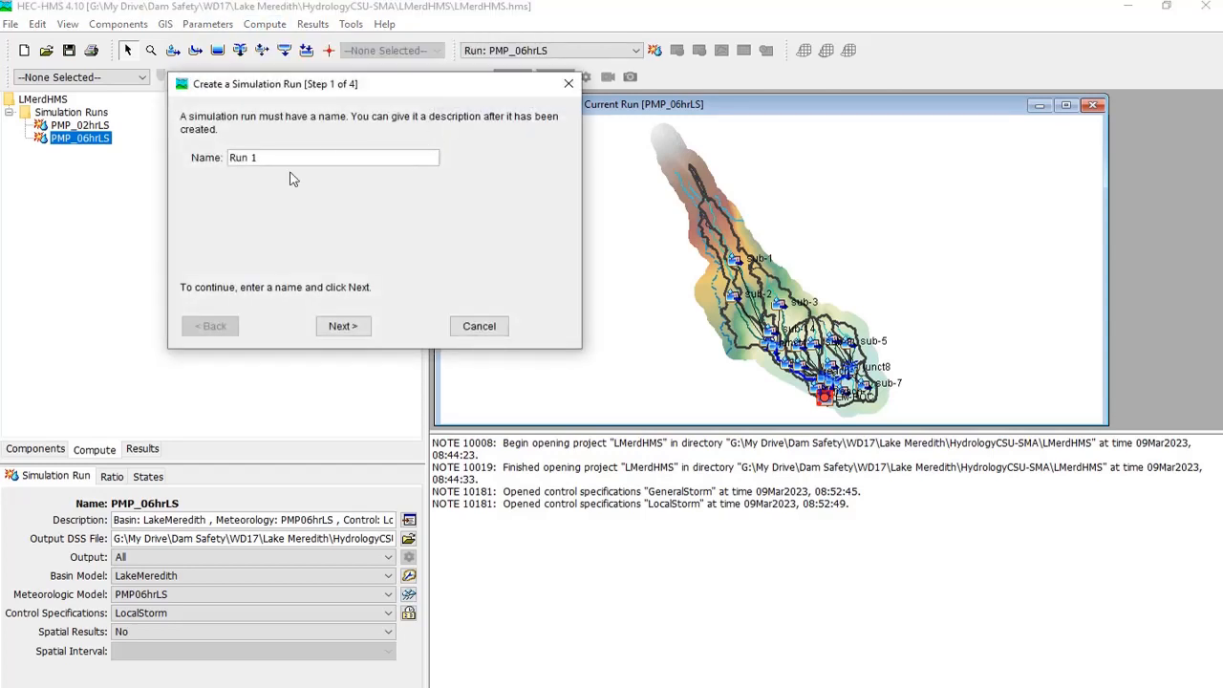
left_click_drag(284, 159, 107, 91)
type("10e-1AEP")
left_click(337, 323)
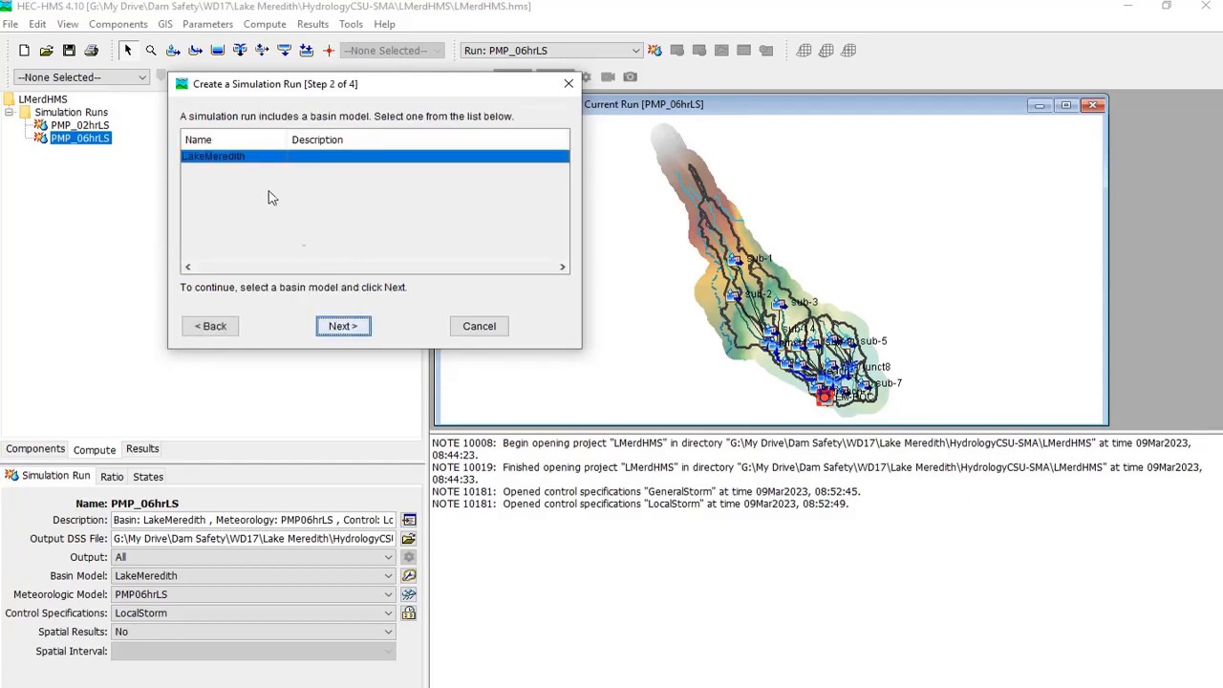
Assign the LakeMeredith basin model, 02hrLS_10e-1AEP meteorologic model and LocalStorm control specification to the new run and finish creating it
left_click(341, 326)
left_click(240, 223)
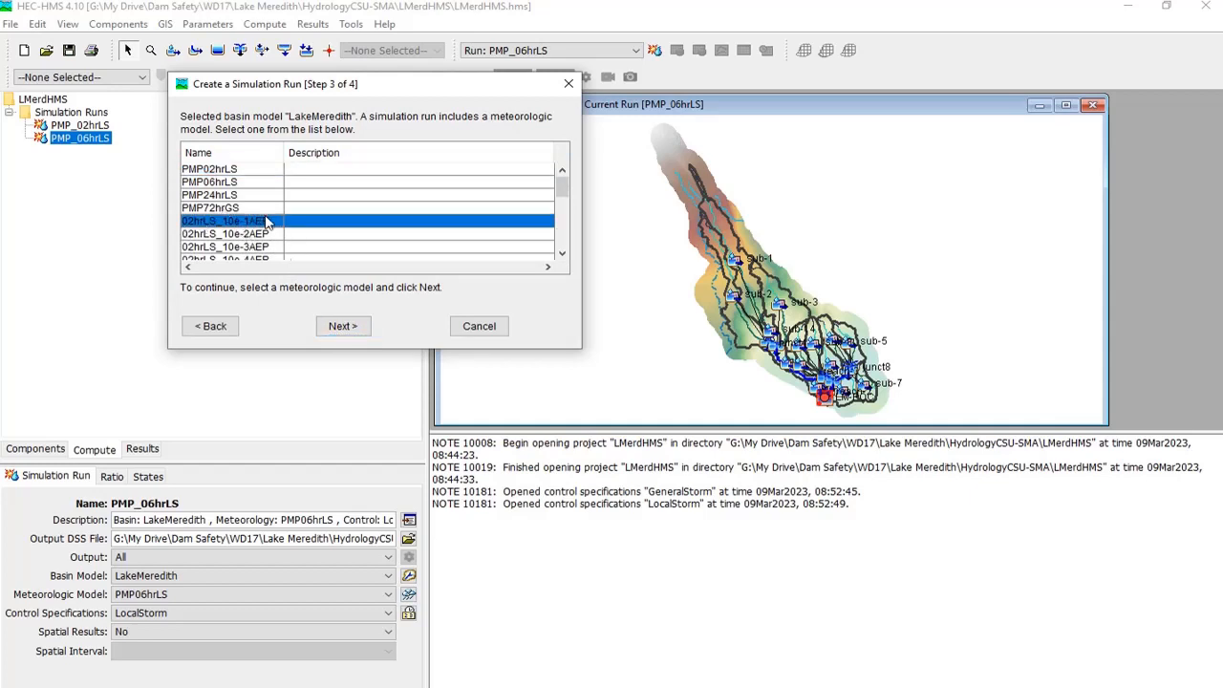
left_click(341, 329)
left_click(239, 195)
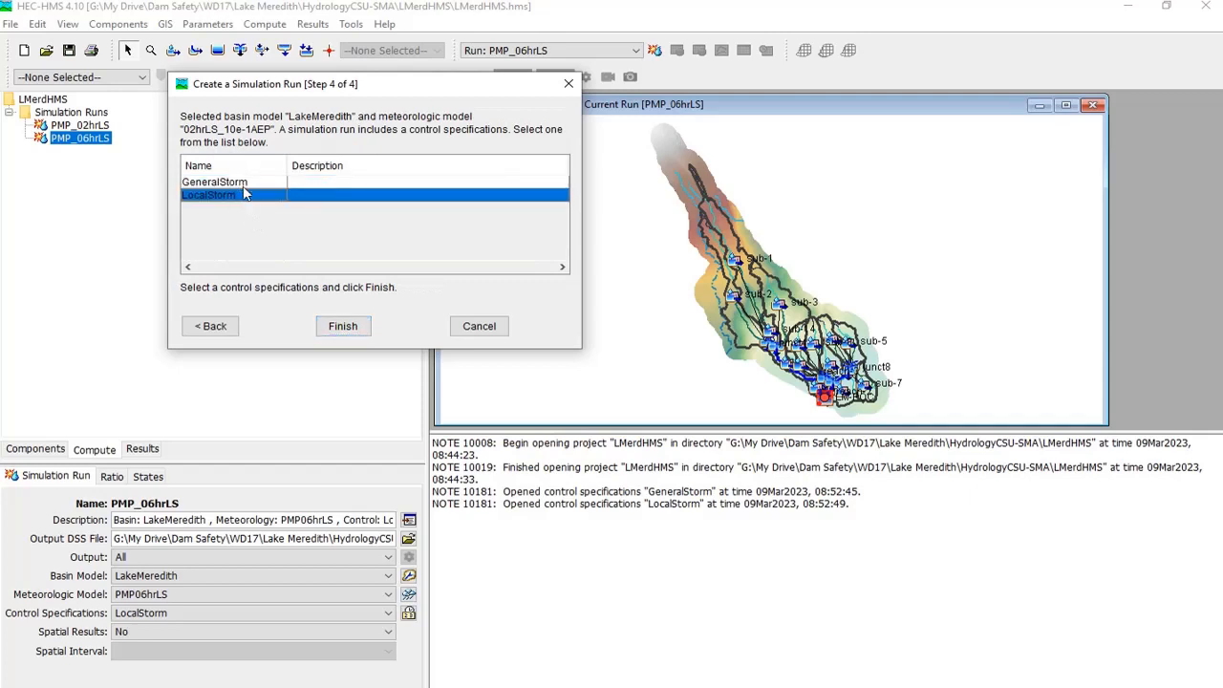
left_click(346, 329)
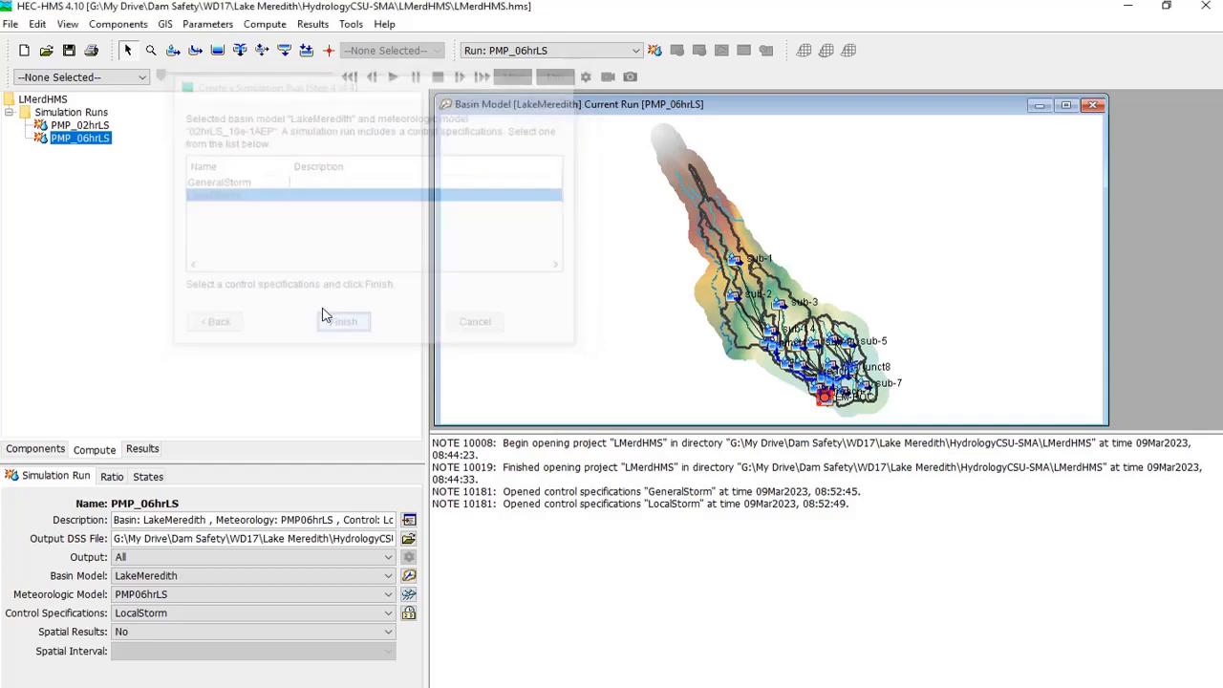
Copy the 02hrLS_10e-1AEP simulation run and name the copy 02hrLS_10e-2AEP
right_click(92, 153)
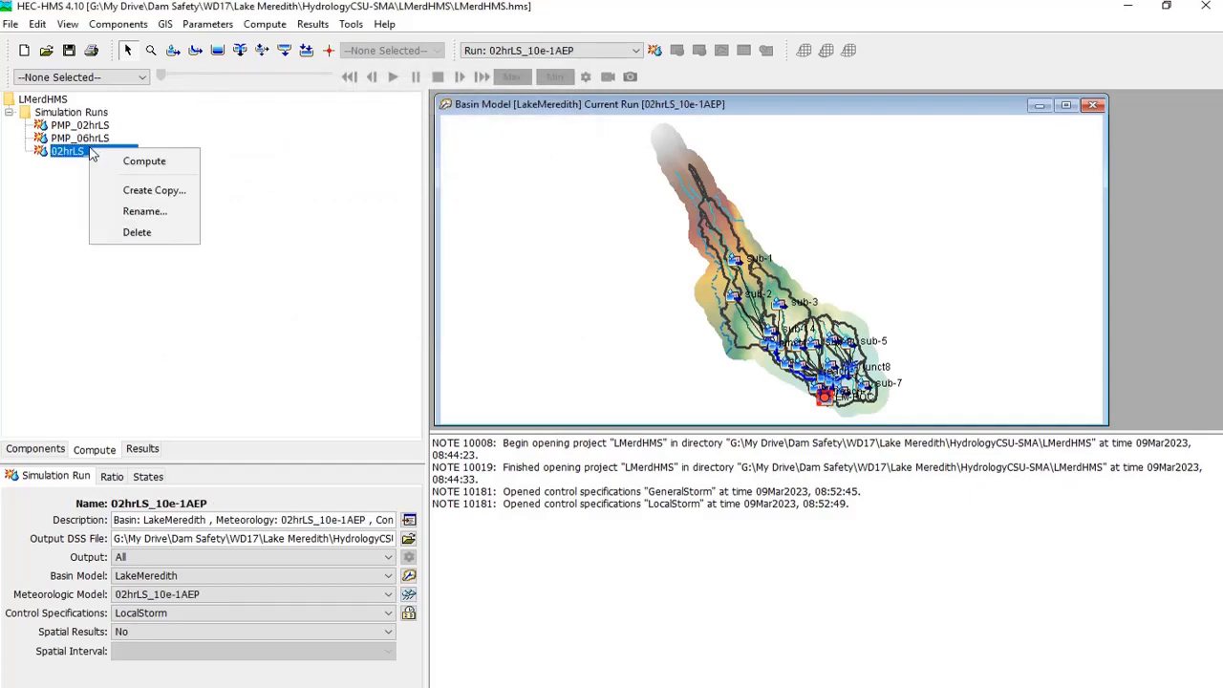
left_click(153, 190)
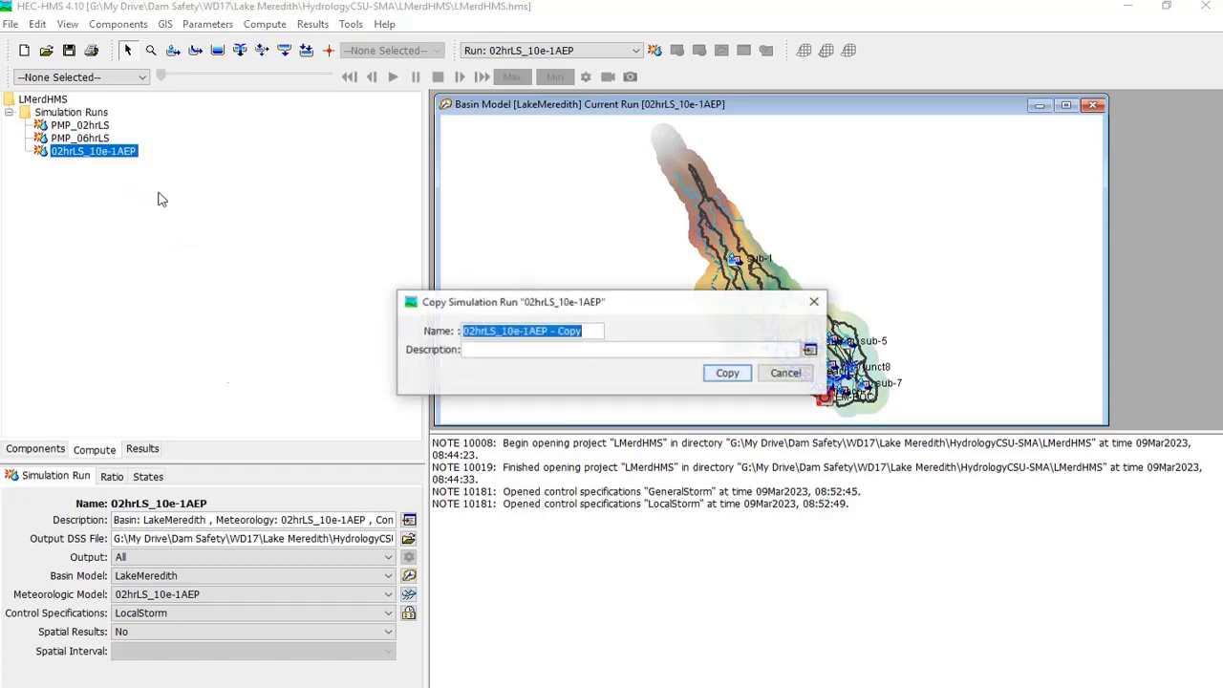
left_click(524, 331)
type("2")
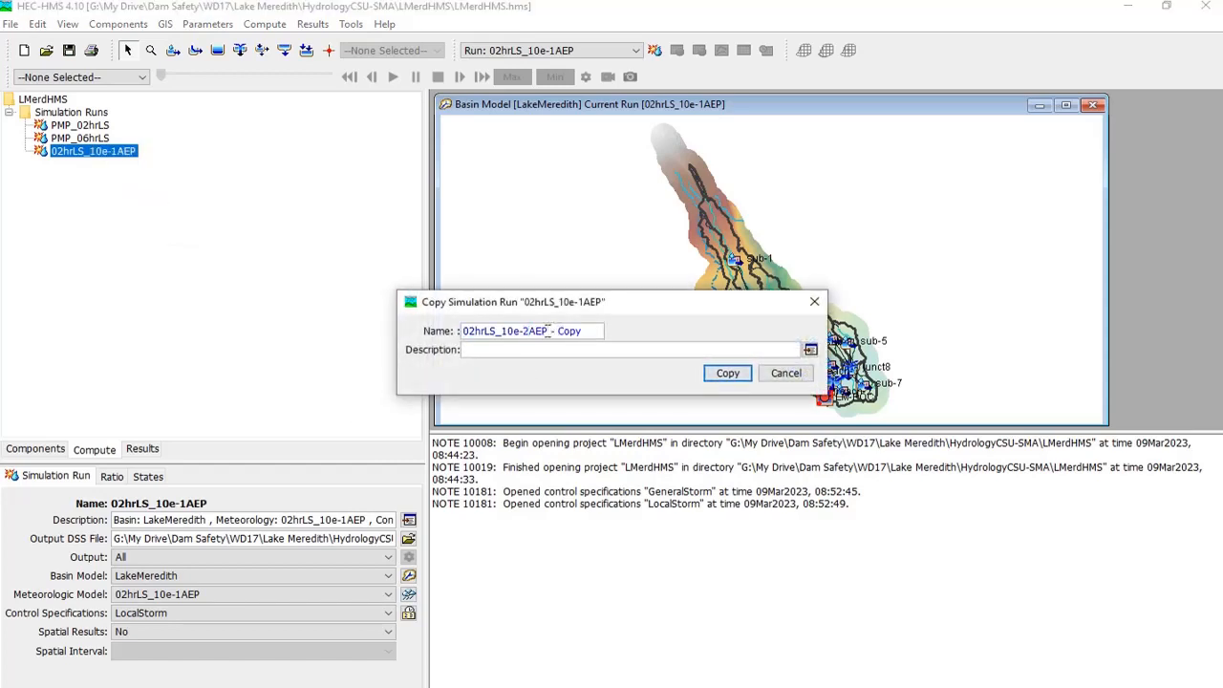
left_click_drag(547, 331, 634, 339)
key("BackSpace")
left_click(728, 373)
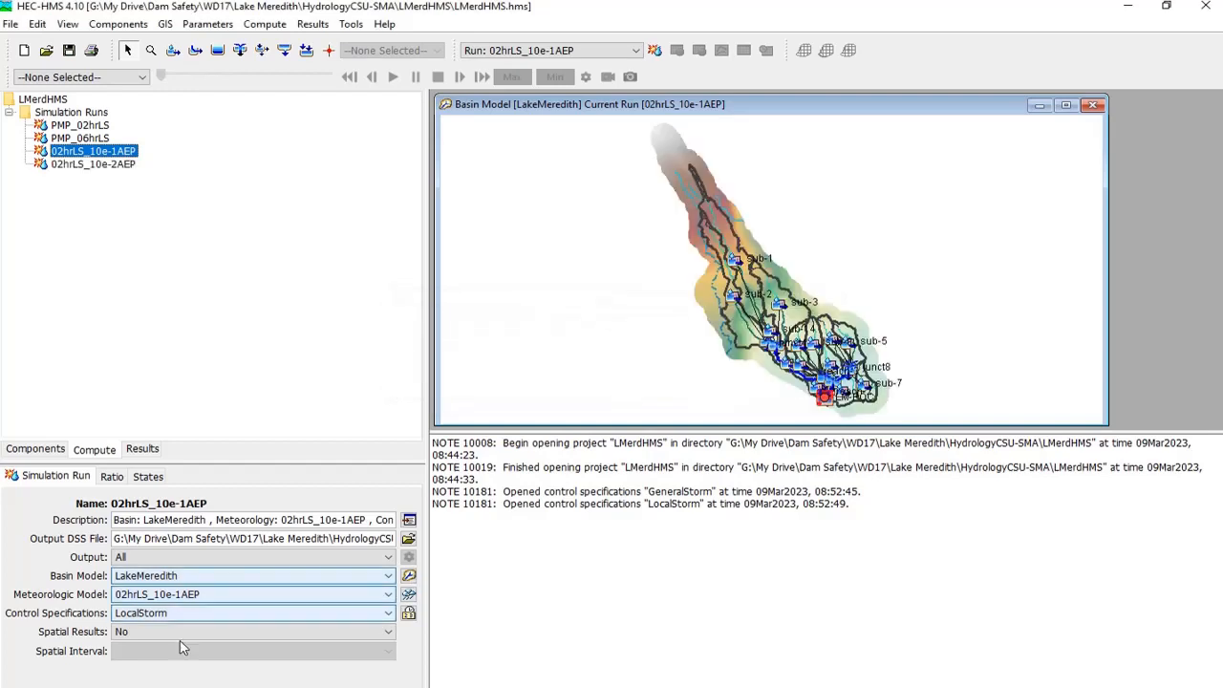
left_click(232, 594)
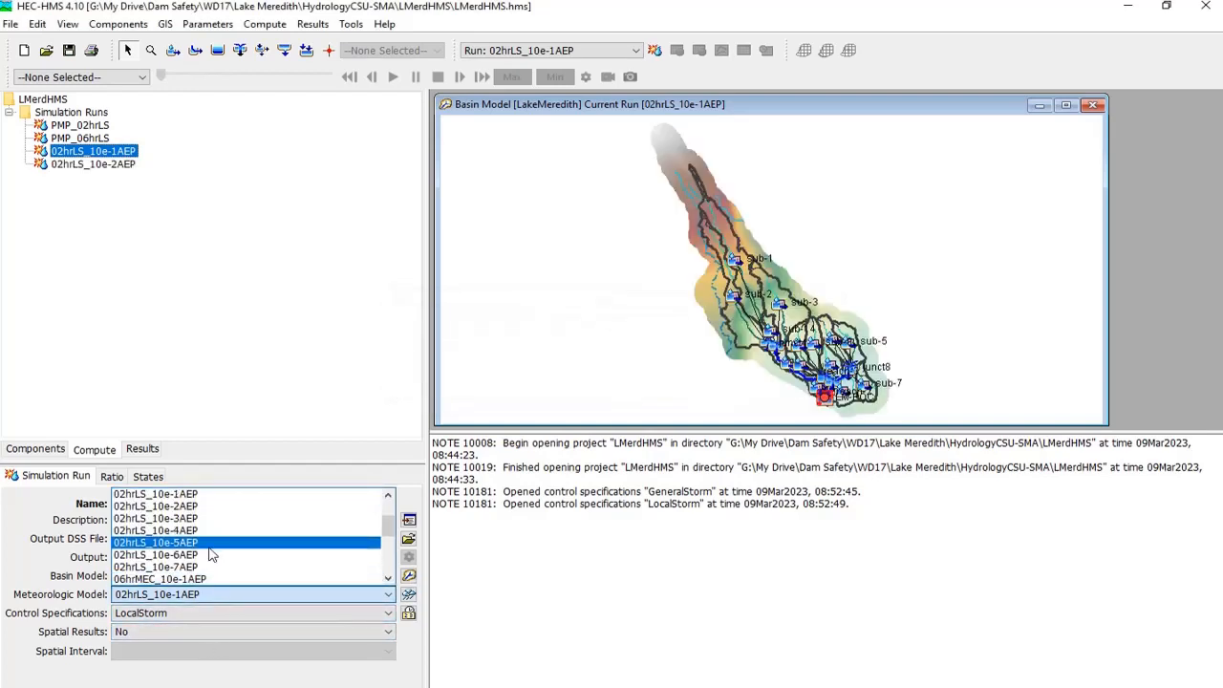
left_click(218, 457)
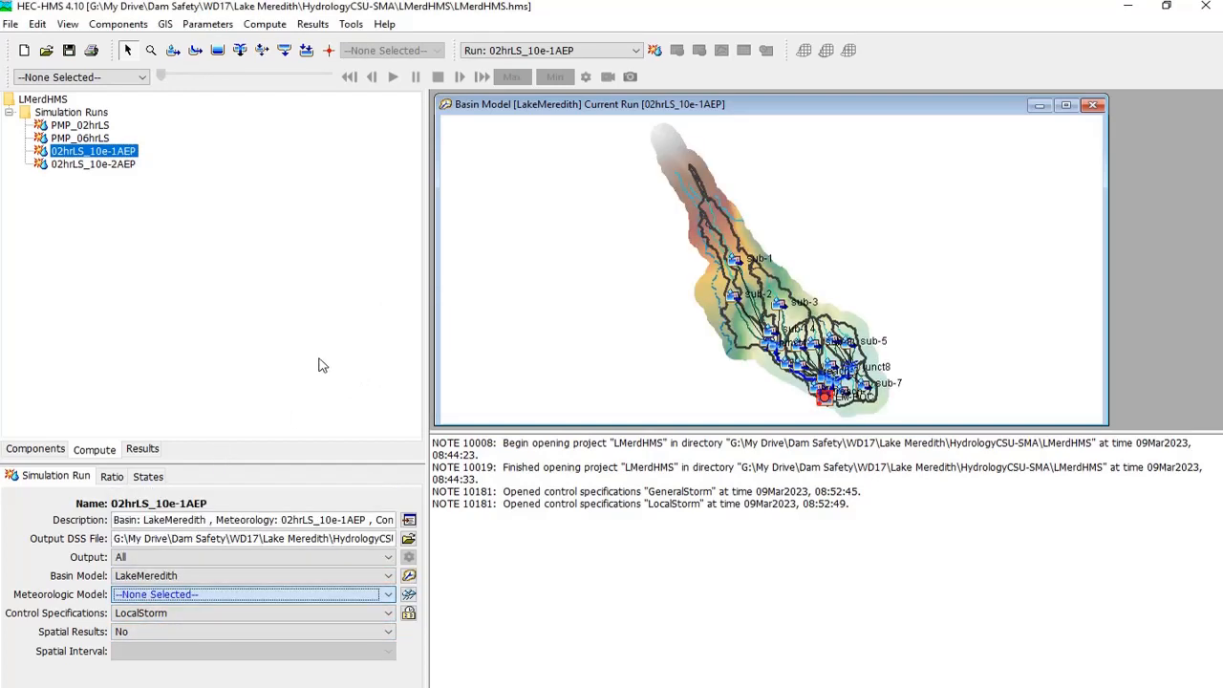
left_click(110, 162)
key("Up")
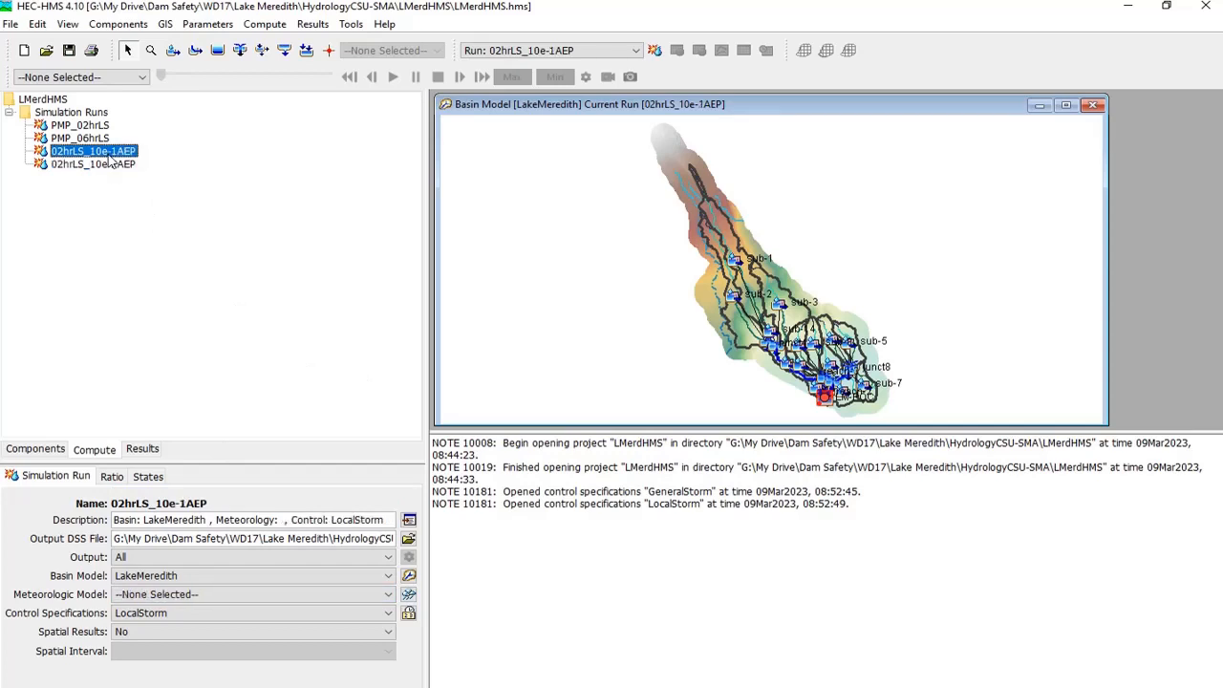
left_click(181, 594)
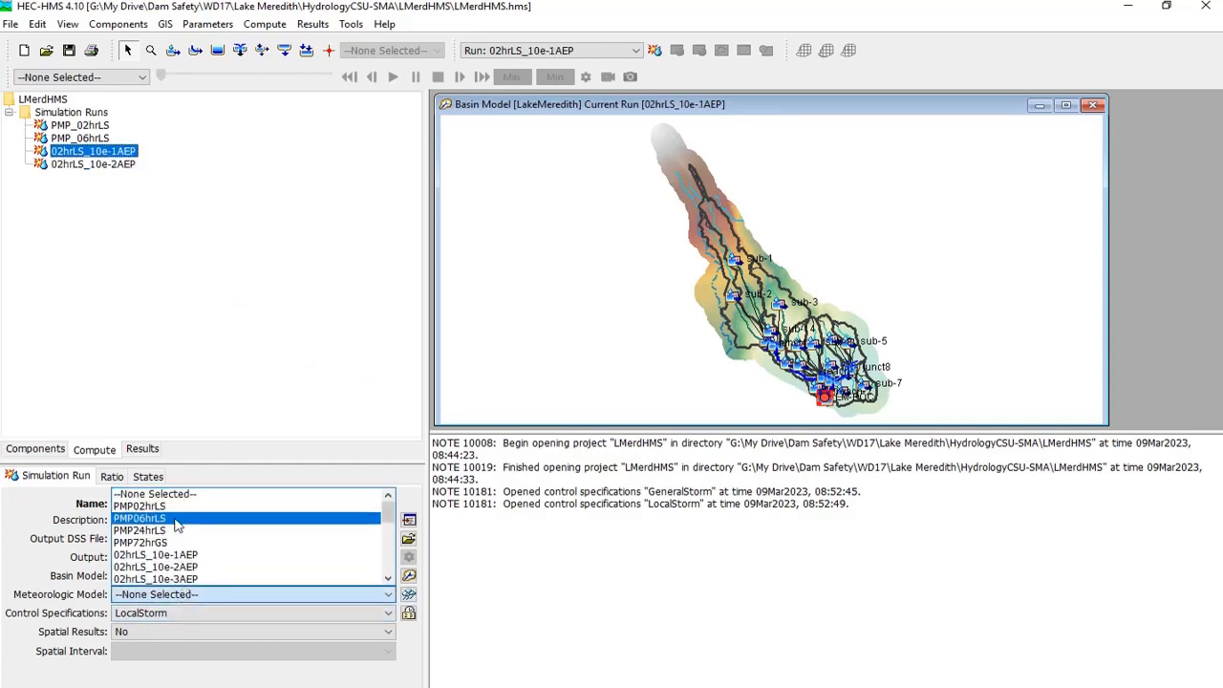
left_click(179, 557)
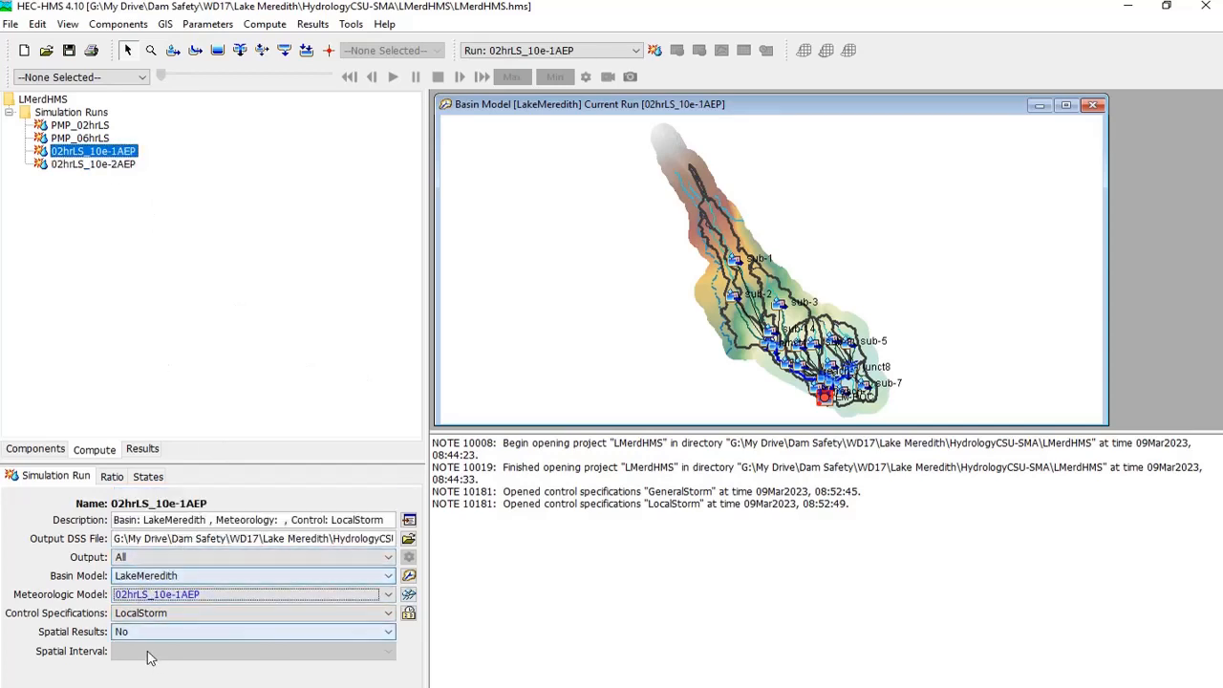
Assign the 02hrLS_10e-2AEP meteorologic model to the 02hrLS_10e-2AEP simulation run and save the project
left_click(114, 167)
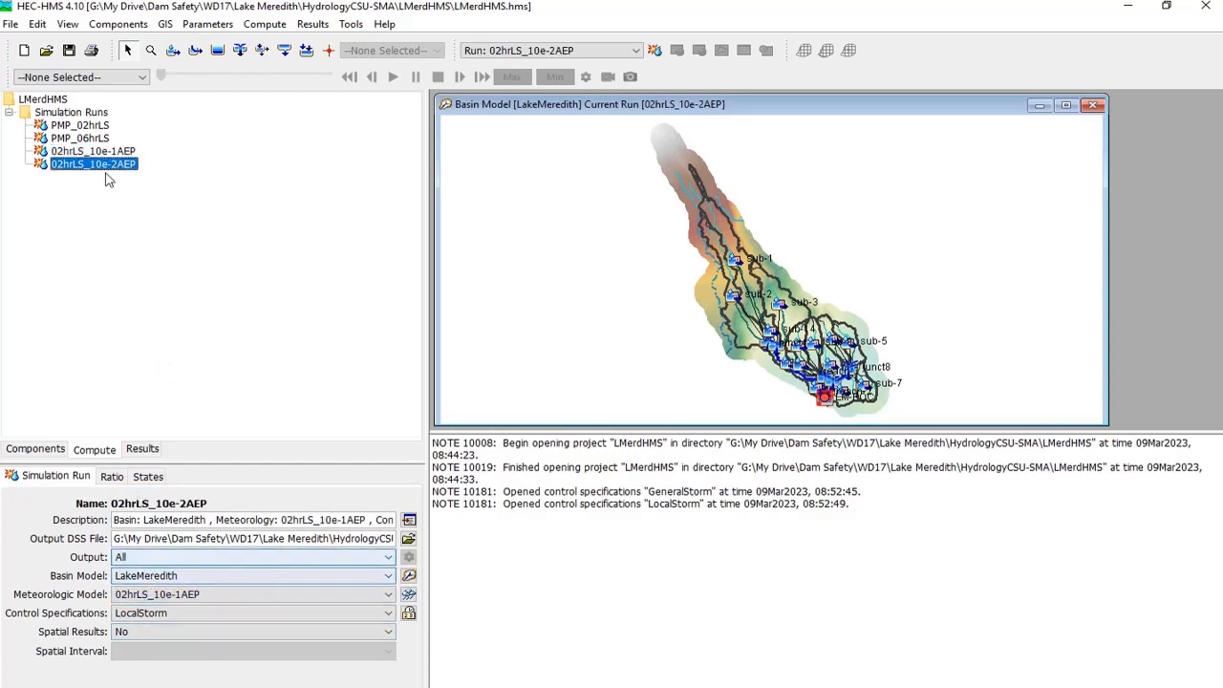
left_click(191, 595)
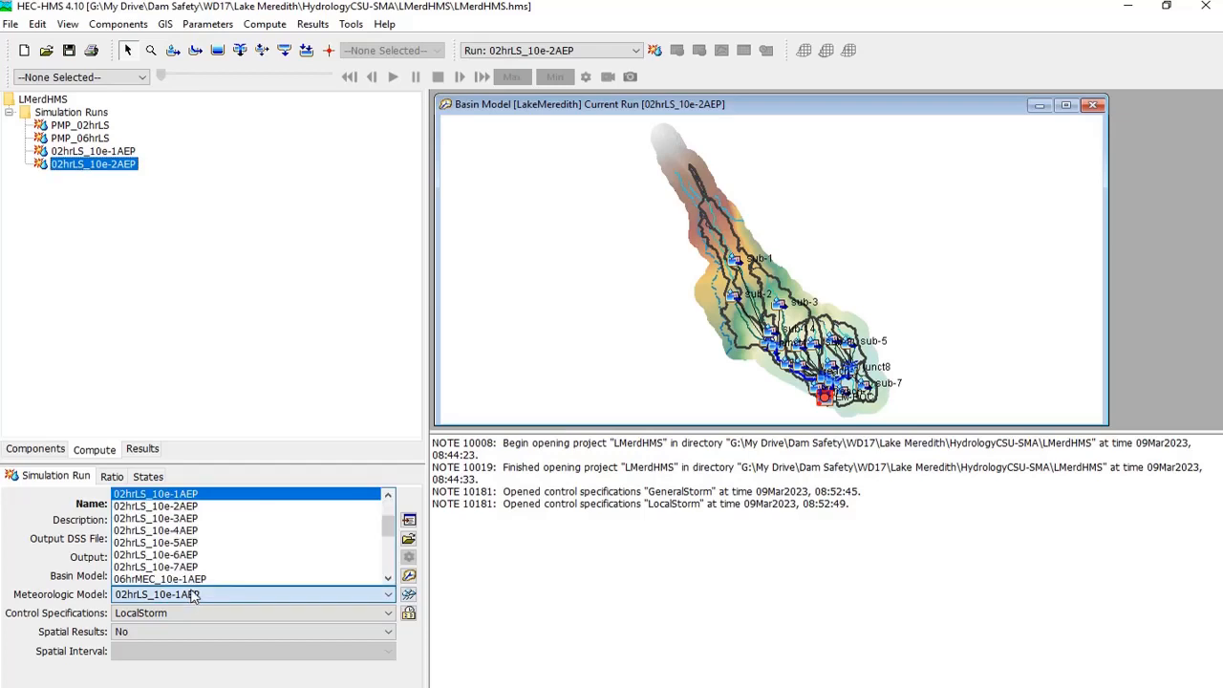
left_click(188, 509)
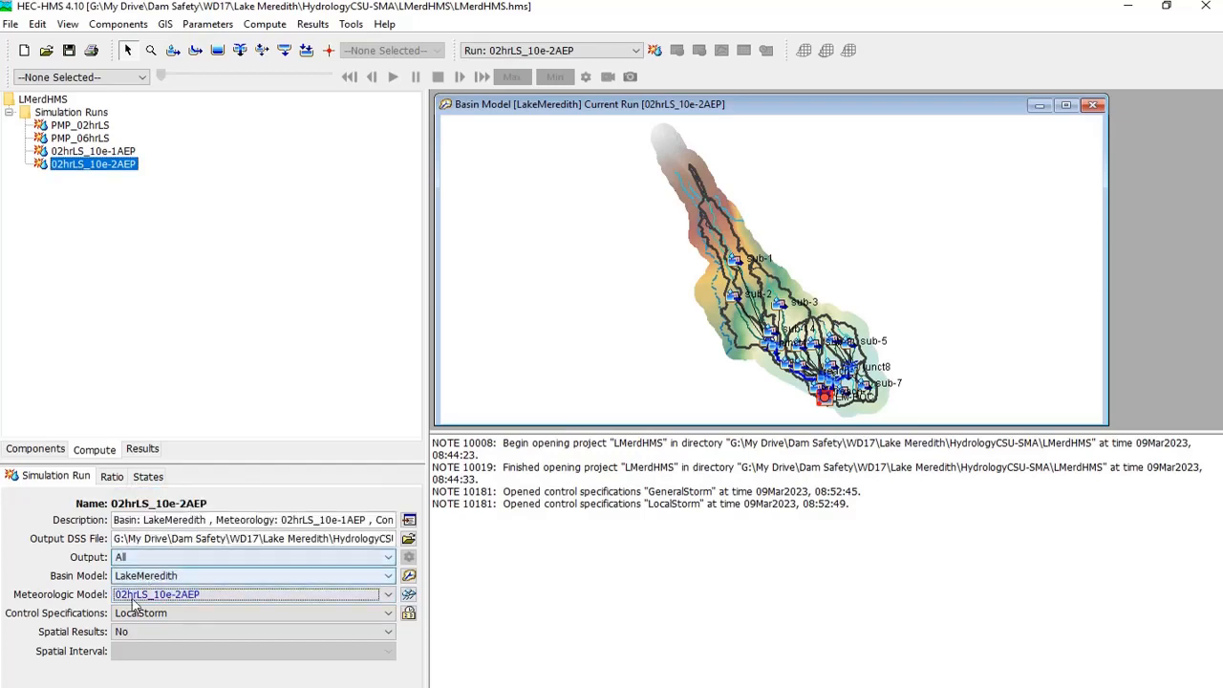
left_click(245, 252)
left_click(74, 53)
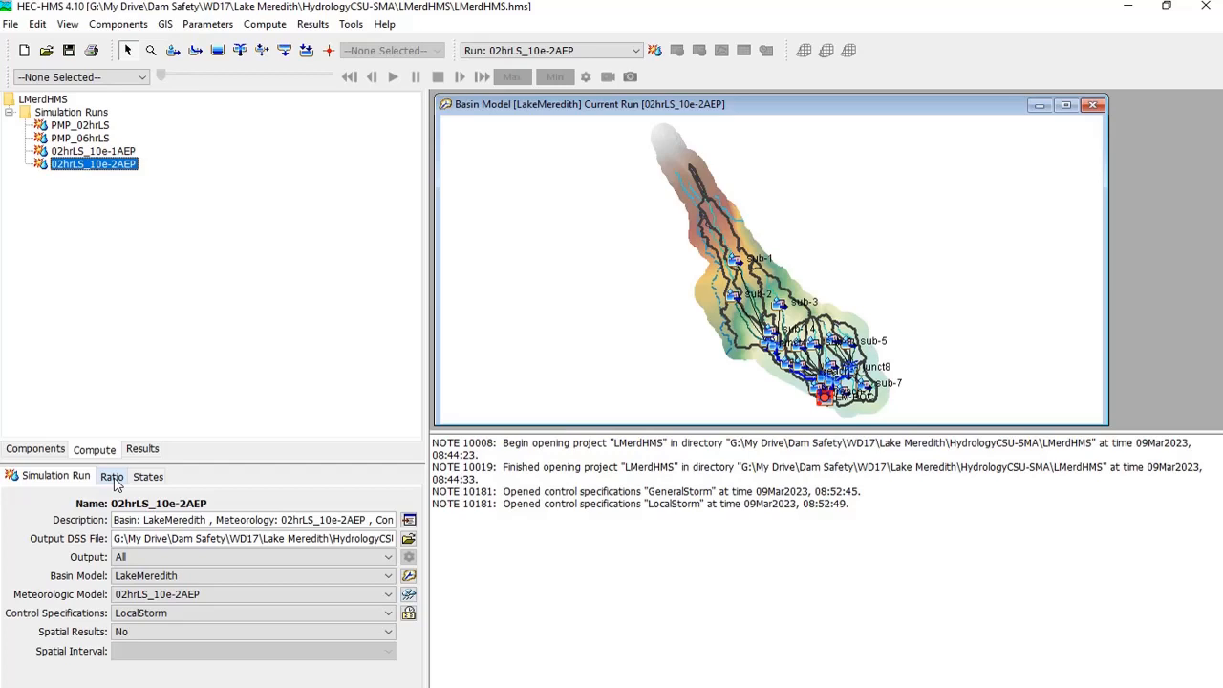
Review the ratio method options available for the 02hrLS_10e-2AEP simulation run
left_click(113, 477)
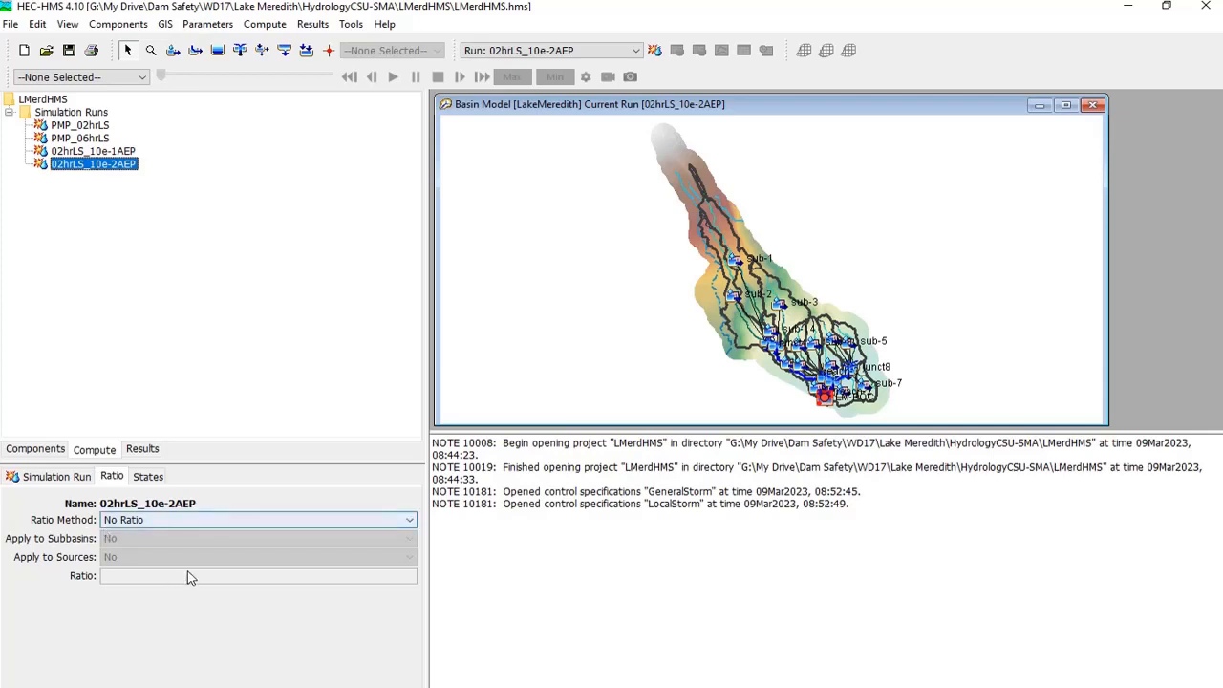
left_click(156, 521)
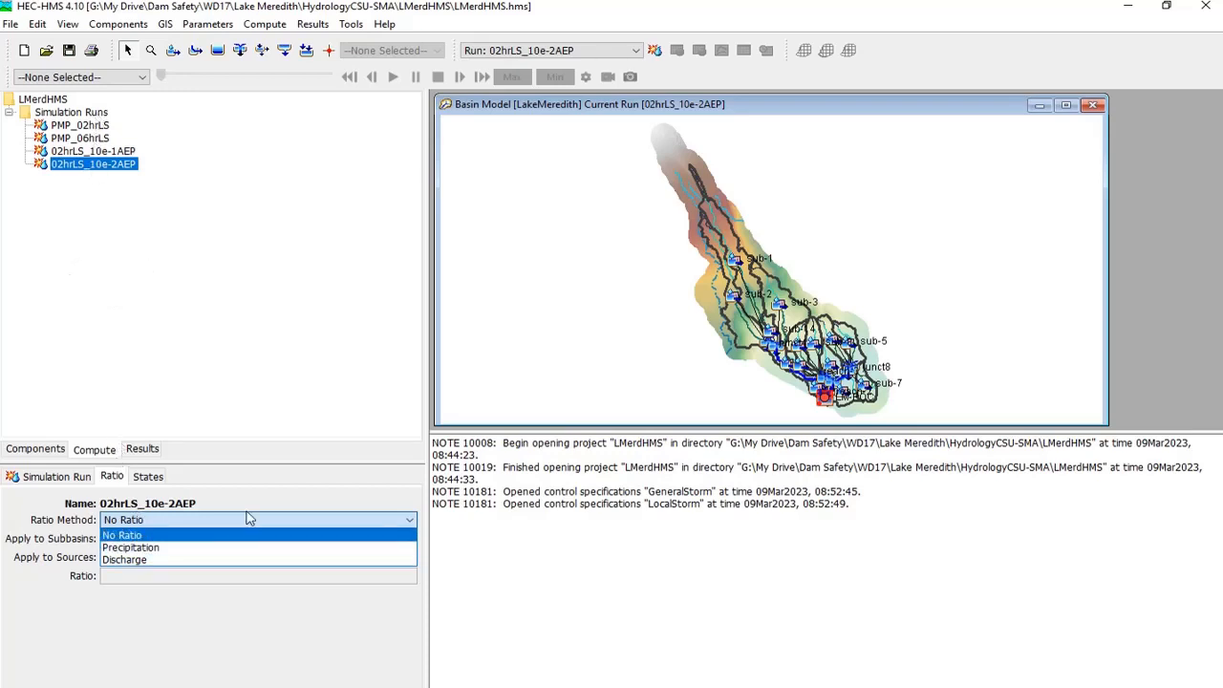
left_click(101, 140)
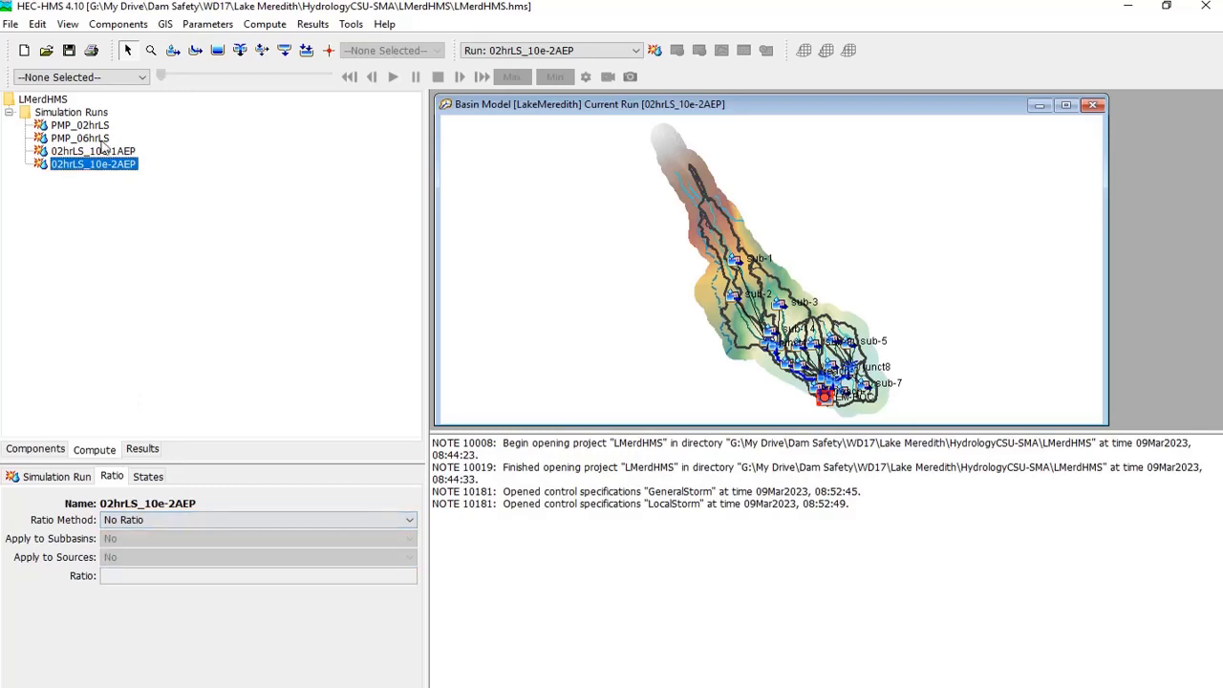
Set the PMP_06hrLS simulation run's ratio method to Precipitation with a ratio of 1.07
left_click(101, 139)
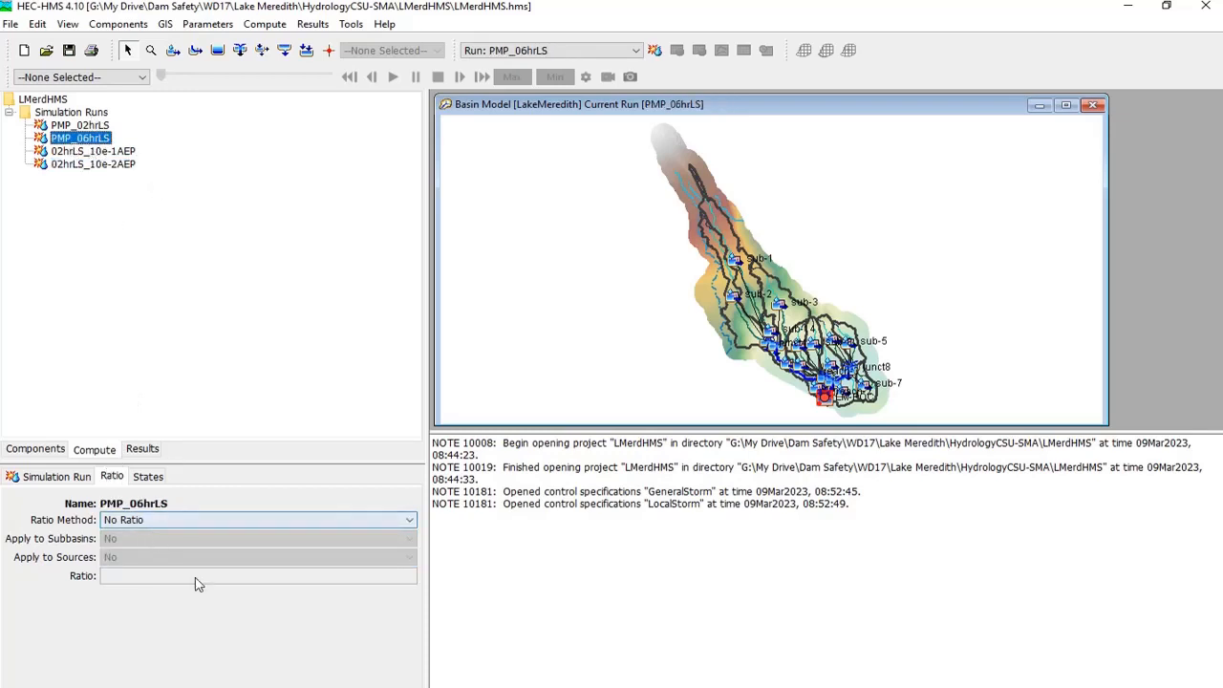
left_click(180, 521)
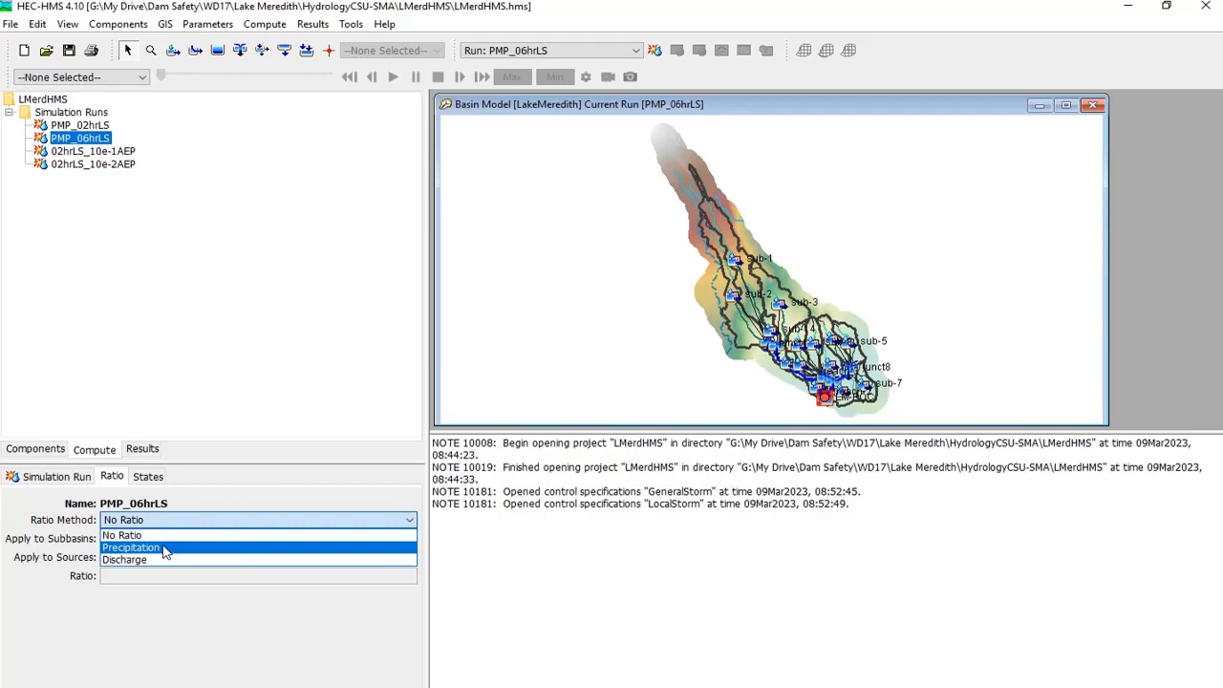
left_click(164, 549)
left_click(155, 575)
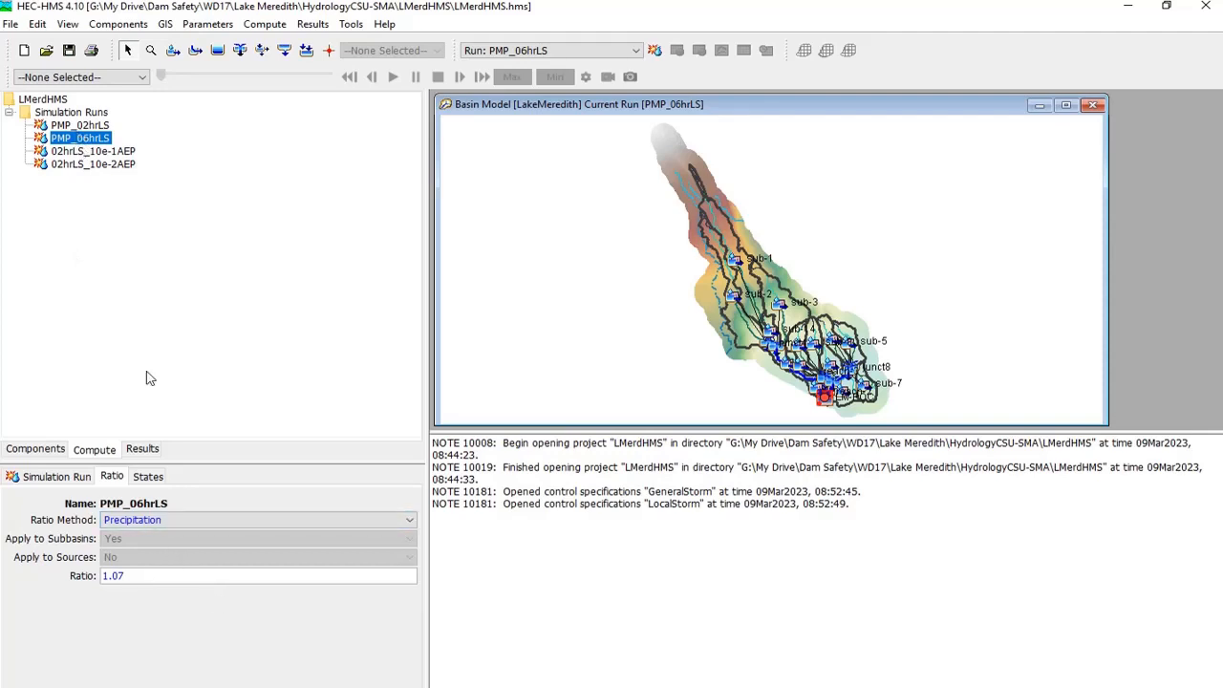
Erase the ratio value entered for PMP_06hrLS and display the ratio settings of the PMP_02hrLS run
key("BackSpace")
key("BackSpace")
key("BackSpace")
key("BackSpace")
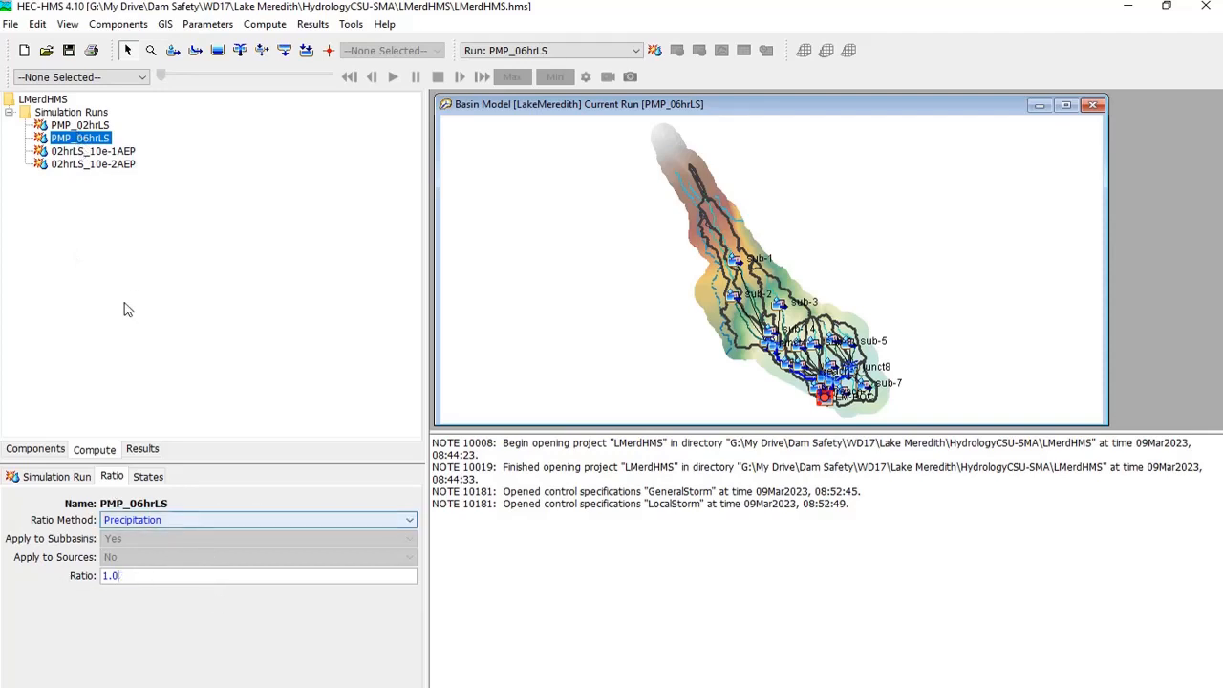
left_click(72, 128)
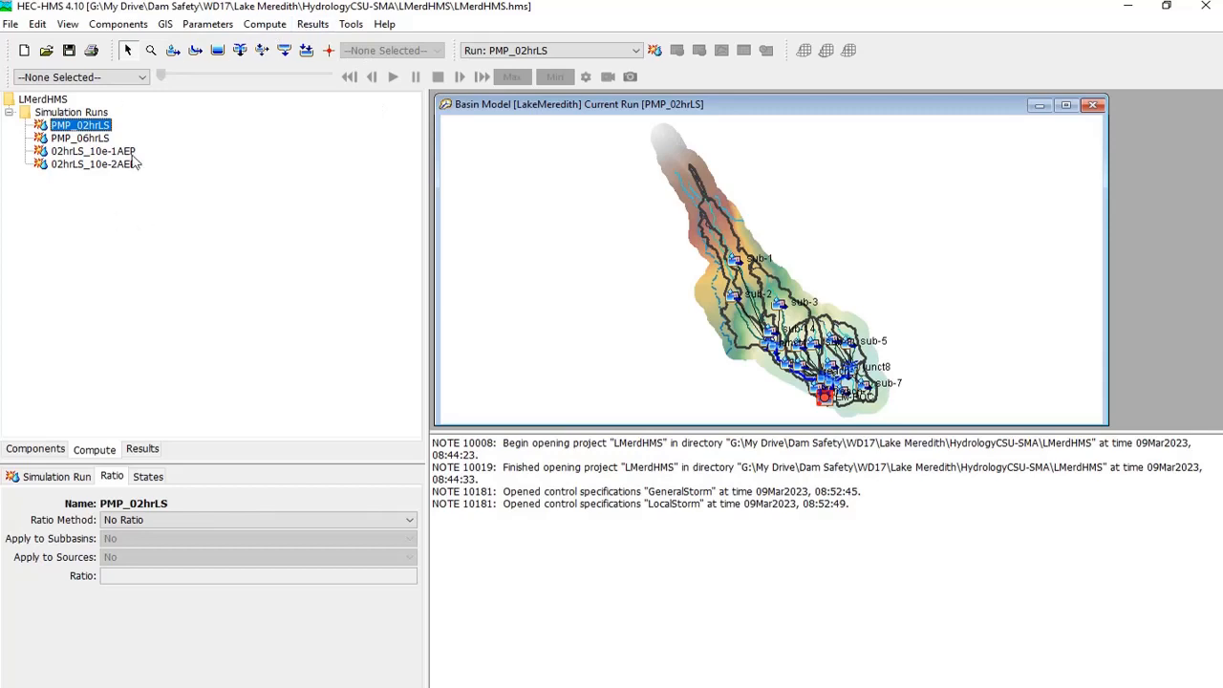
Select all simulation runs for a multiple compute, and dismiss the dialog without computing them
left_click(264, 25)
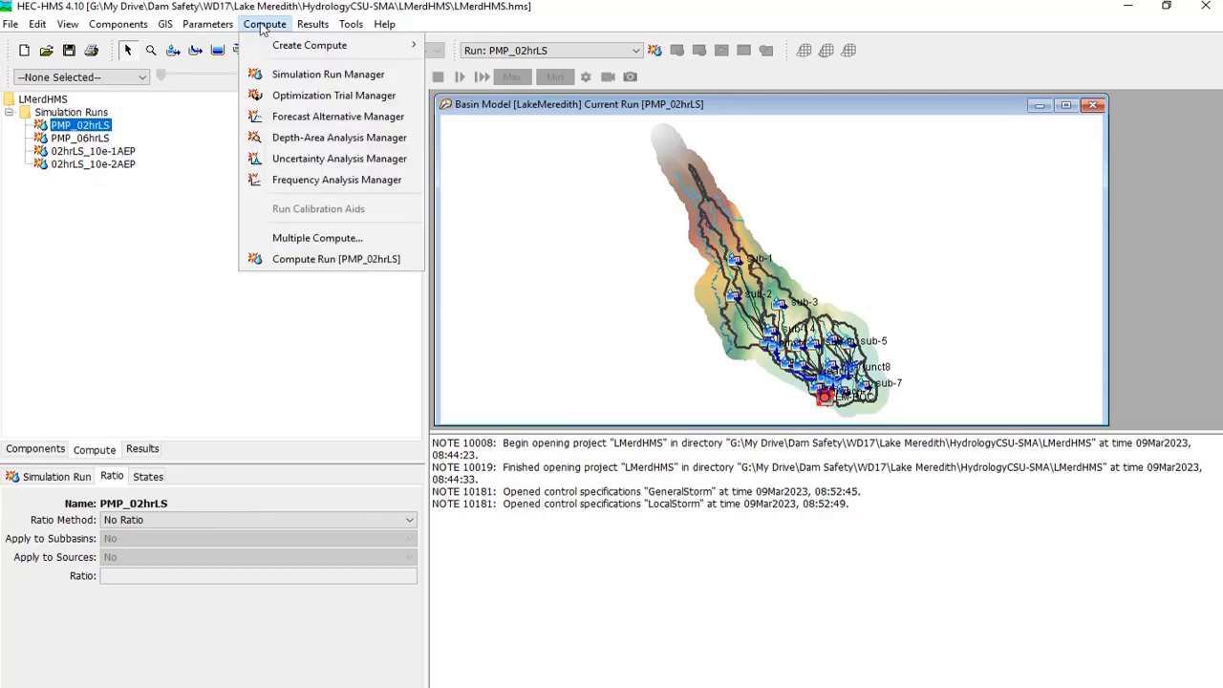
left_click(286, 241)
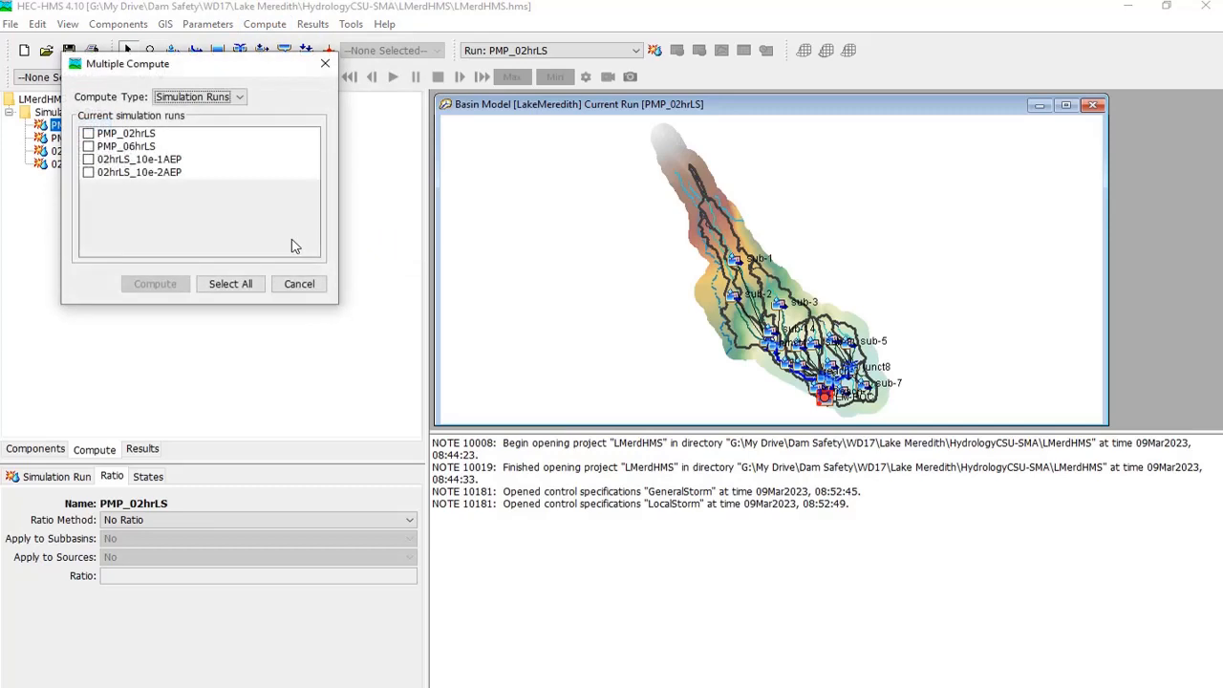
left_click(228, 286)
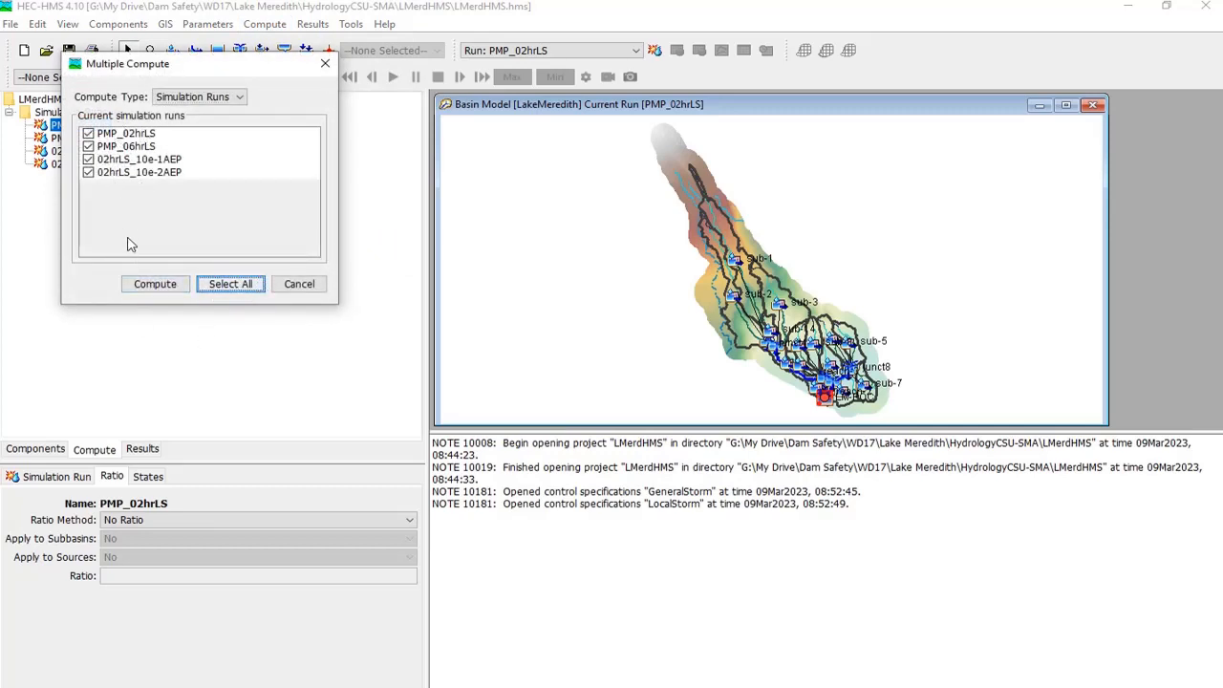
left_click(325, 65)
Examine the Muskingum-Cunge routing parameters of reach-4 in the LakeMeredith basin model
left_click(143, 450)
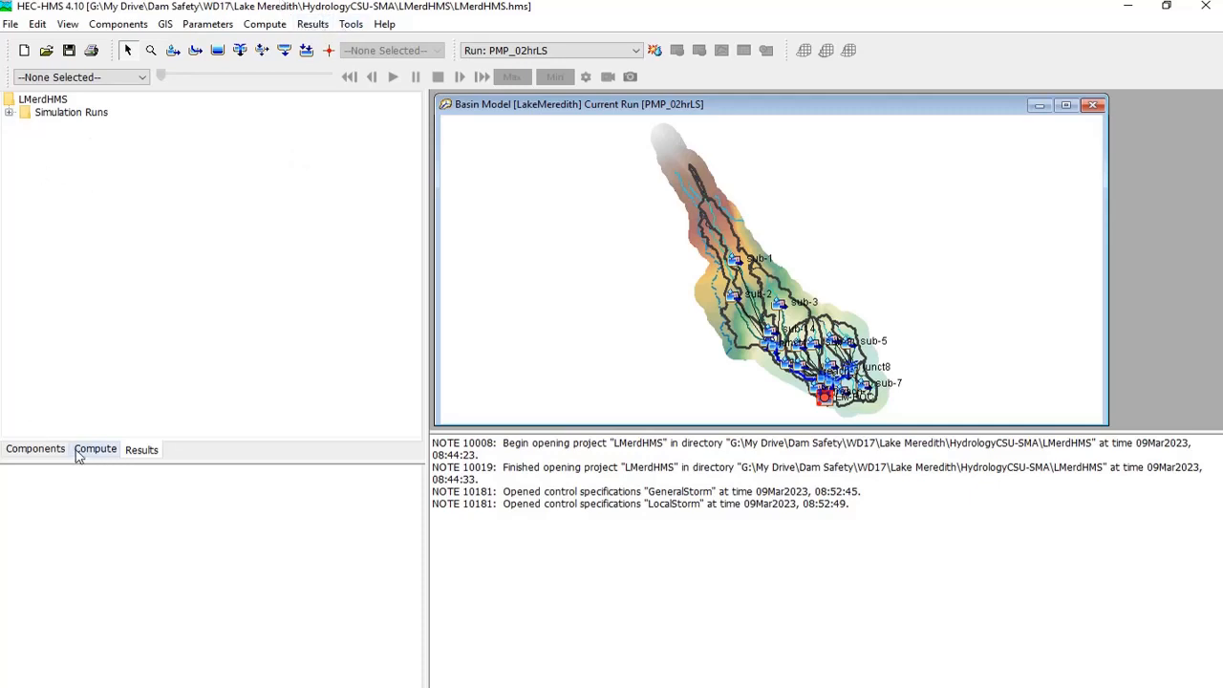
left_click(43, 451)
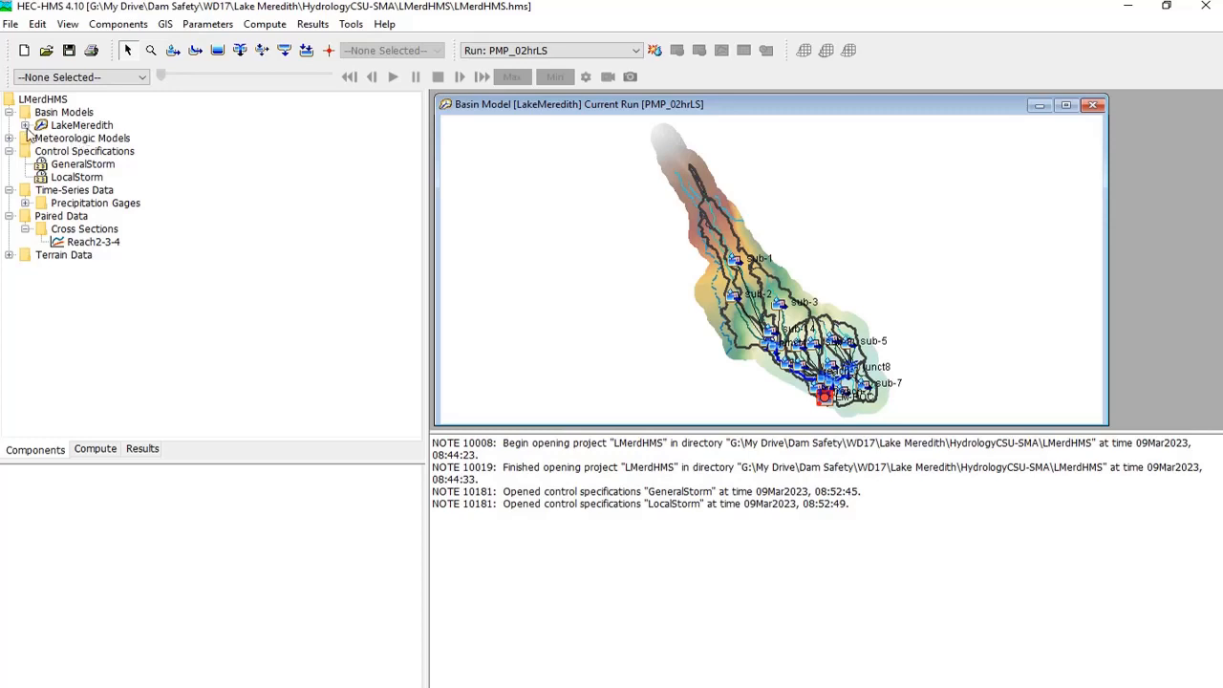
left_click(25, 126)
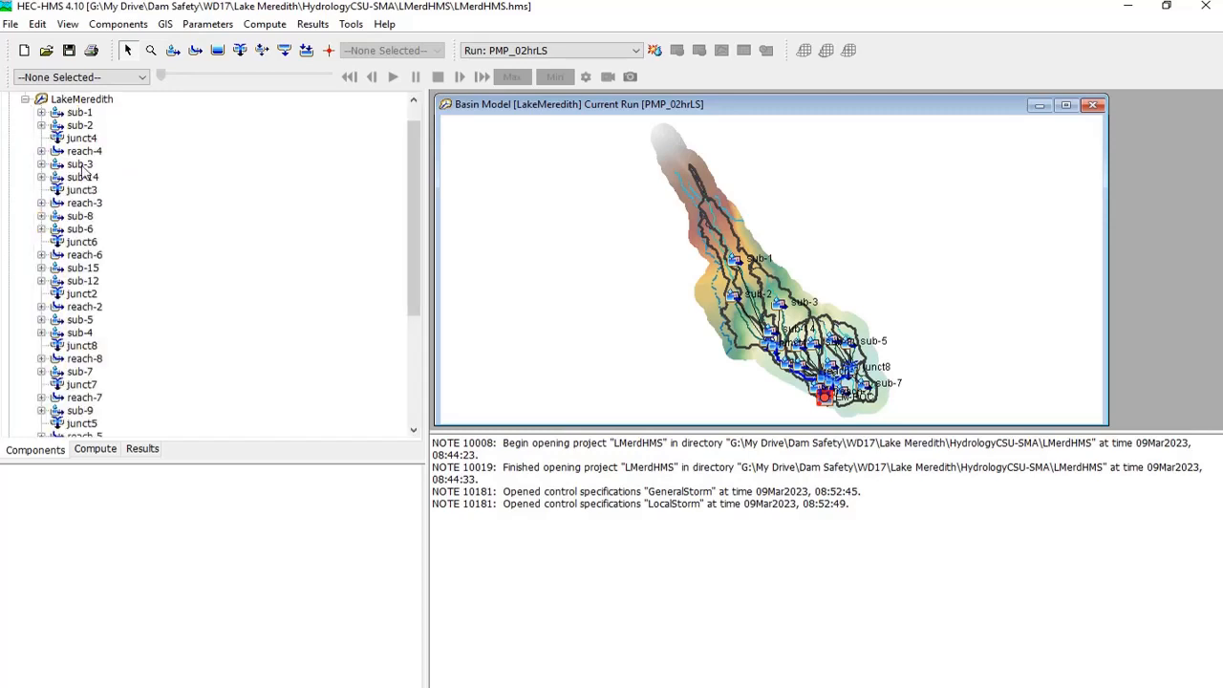
left_click(41, 255)
left_click(84, 151)
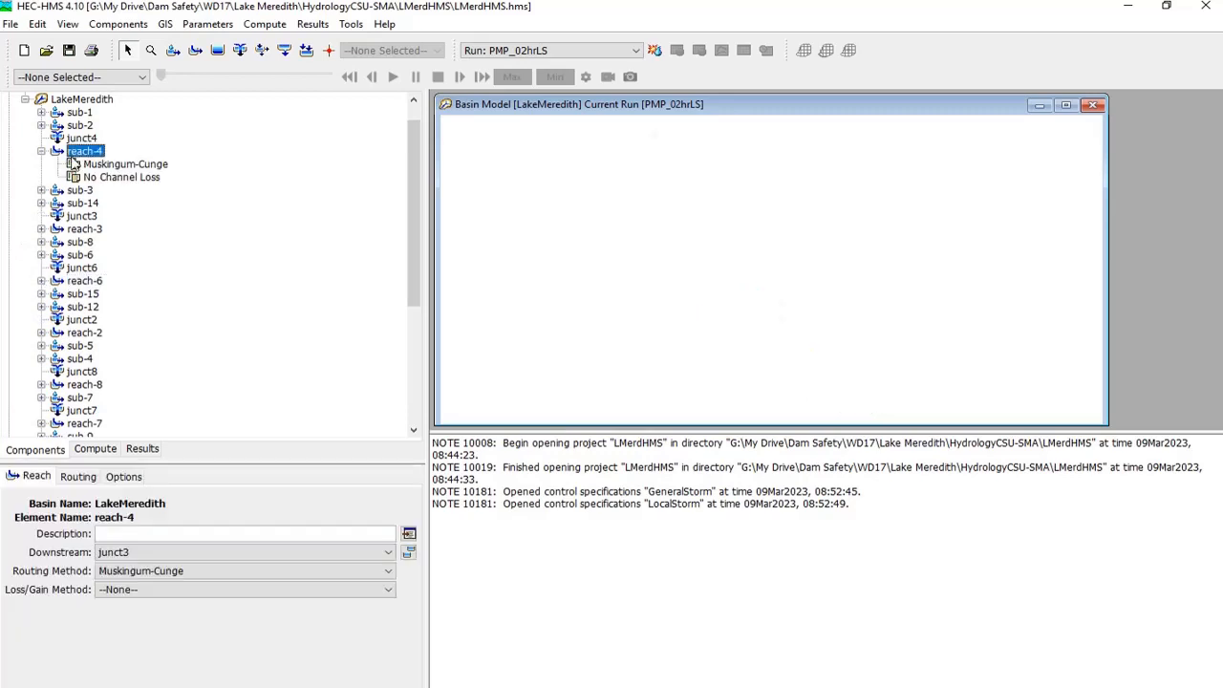
left_click(125, 165)
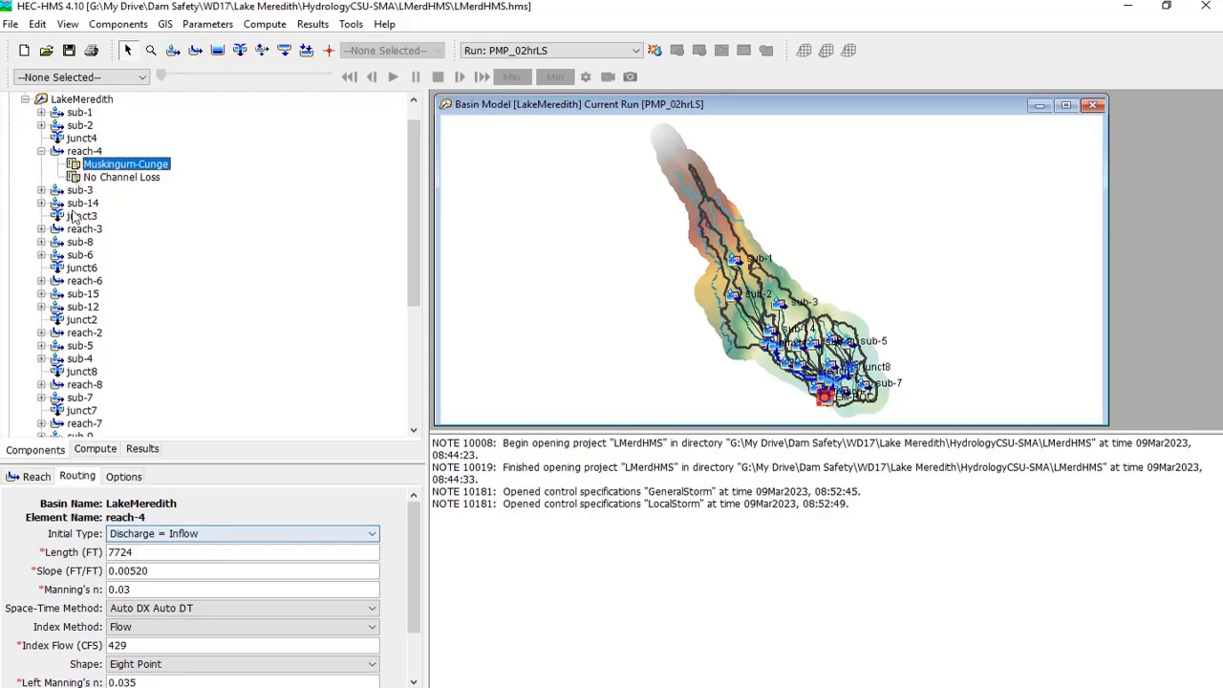
left_click(41, 151)
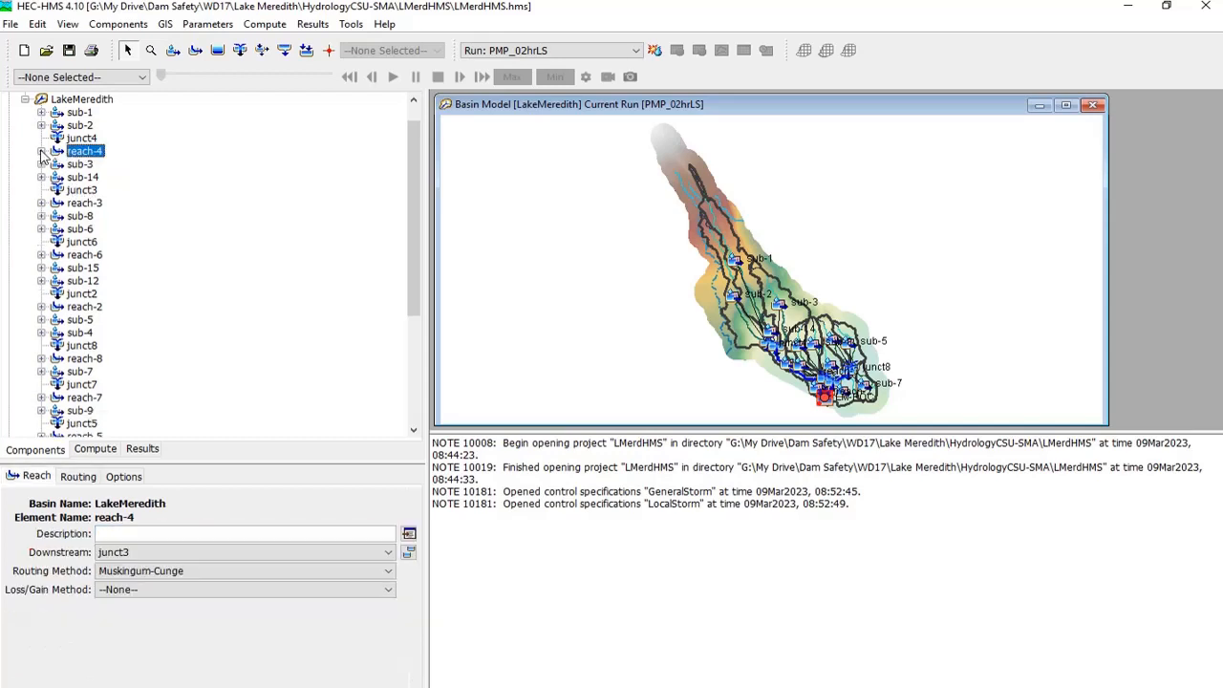
Examine the station-elevation table of the Reach2-3-4 cross section in the paired data
scroll(103, 376, "down", 5)
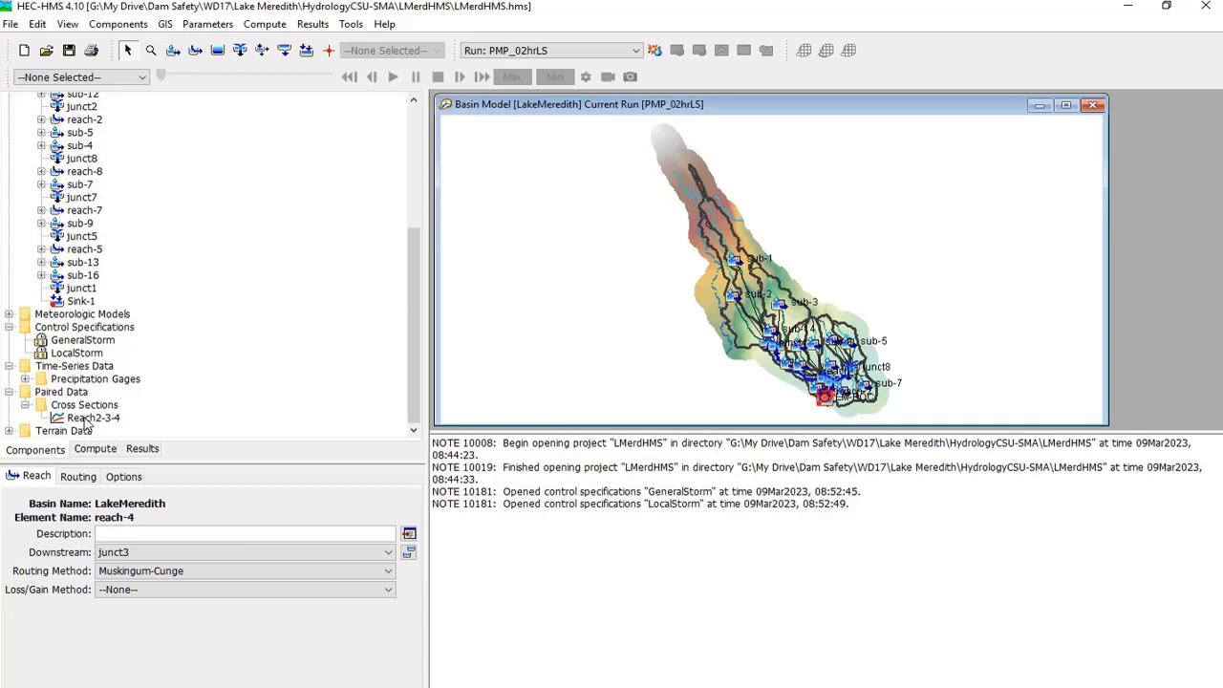
left_click(88, 420)
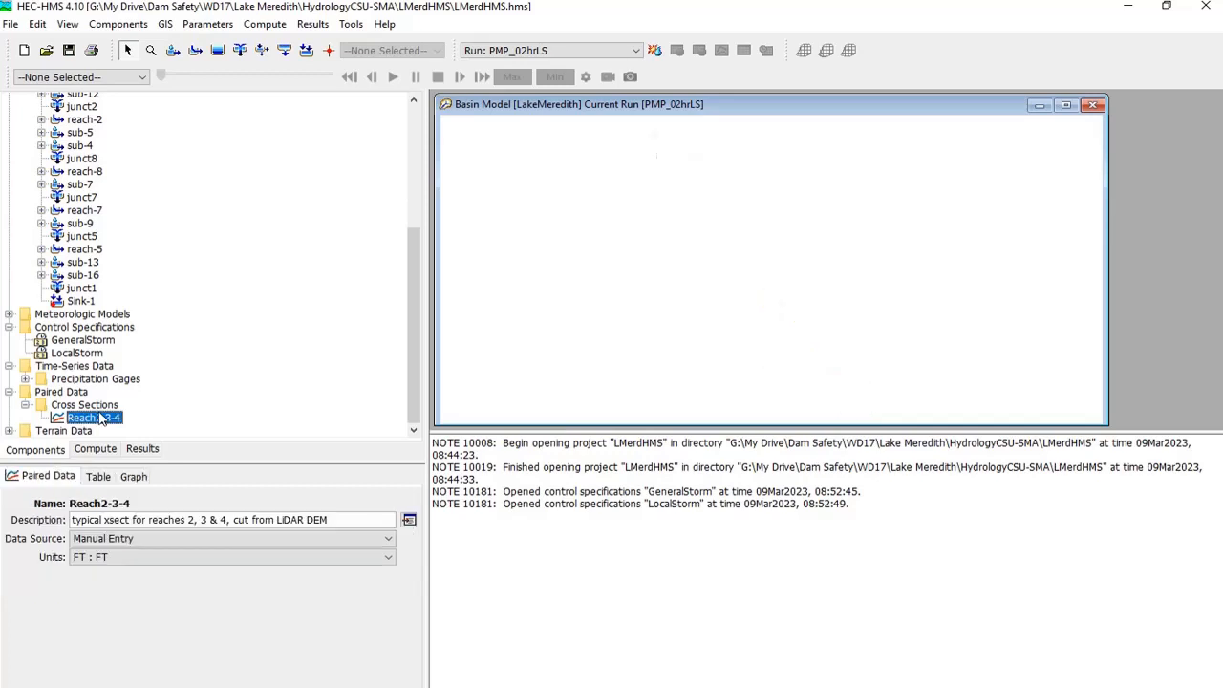
left_click(97, 476)
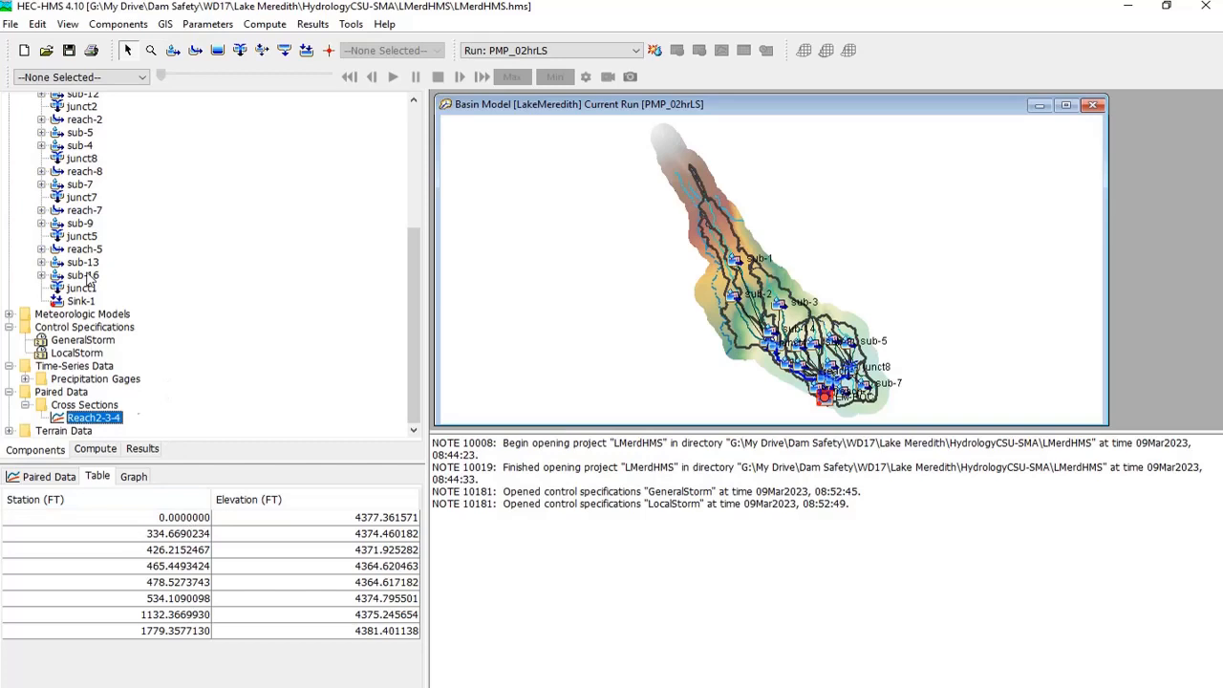
scroll(91, 284, "up", 3)
scroll(91, 284, "up", 3)
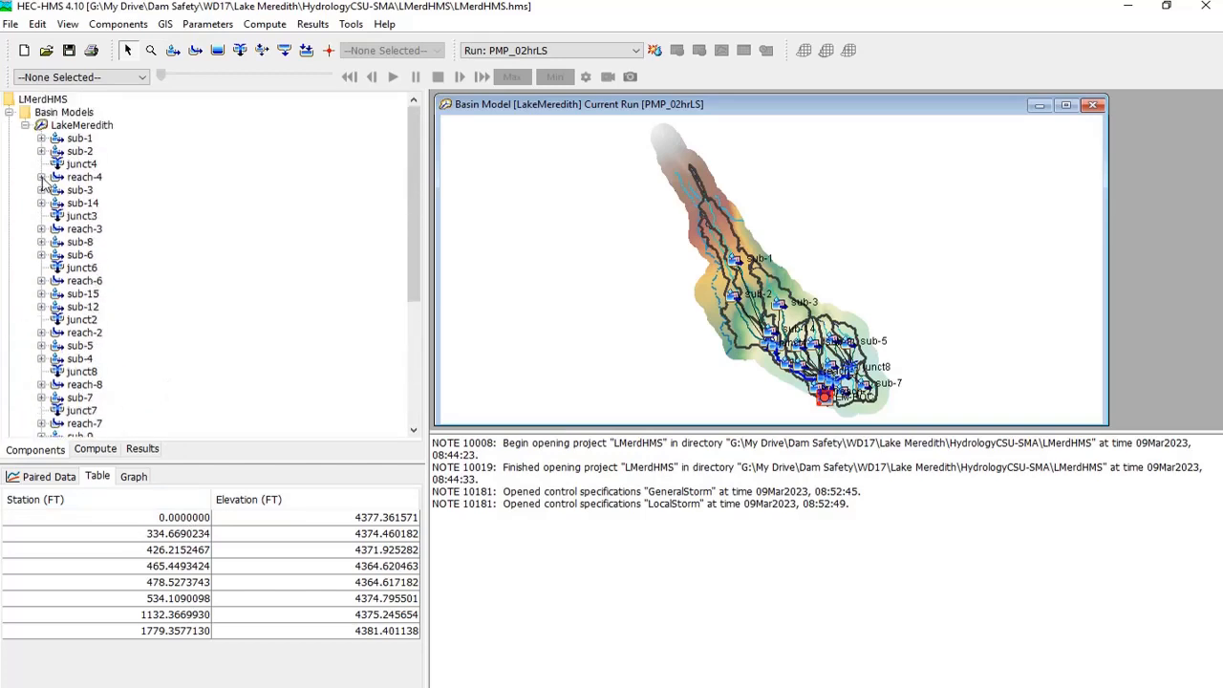
left_click(24, 126)
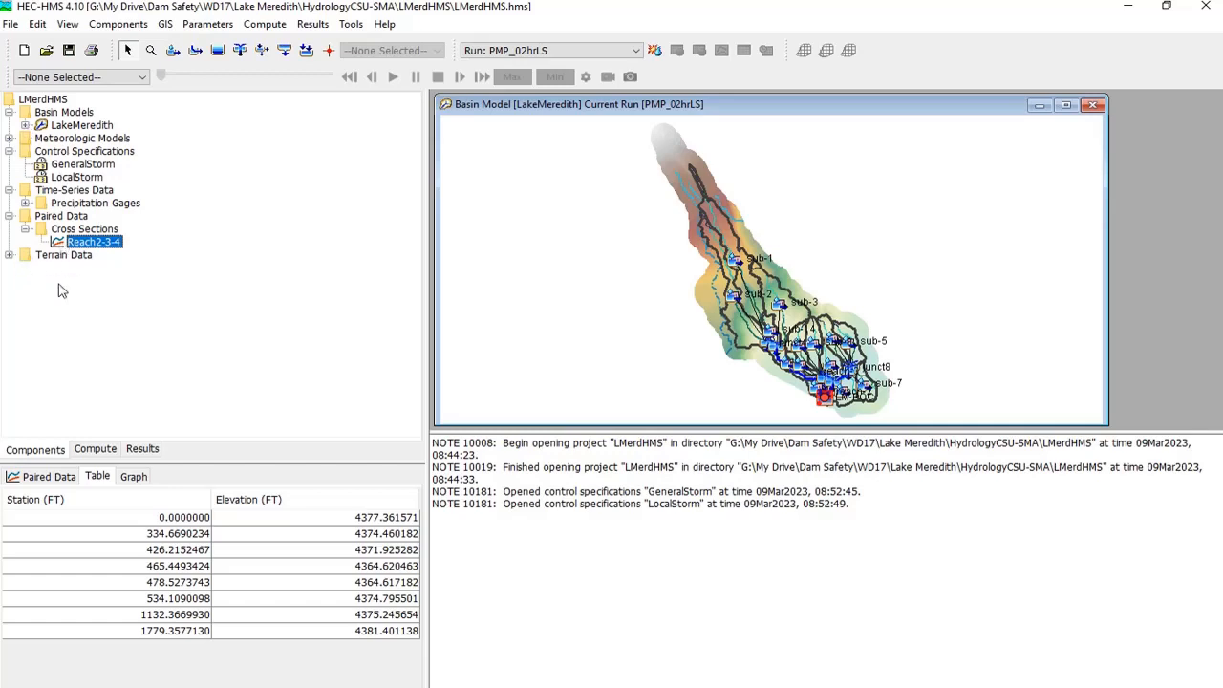
left_click(95, 451)
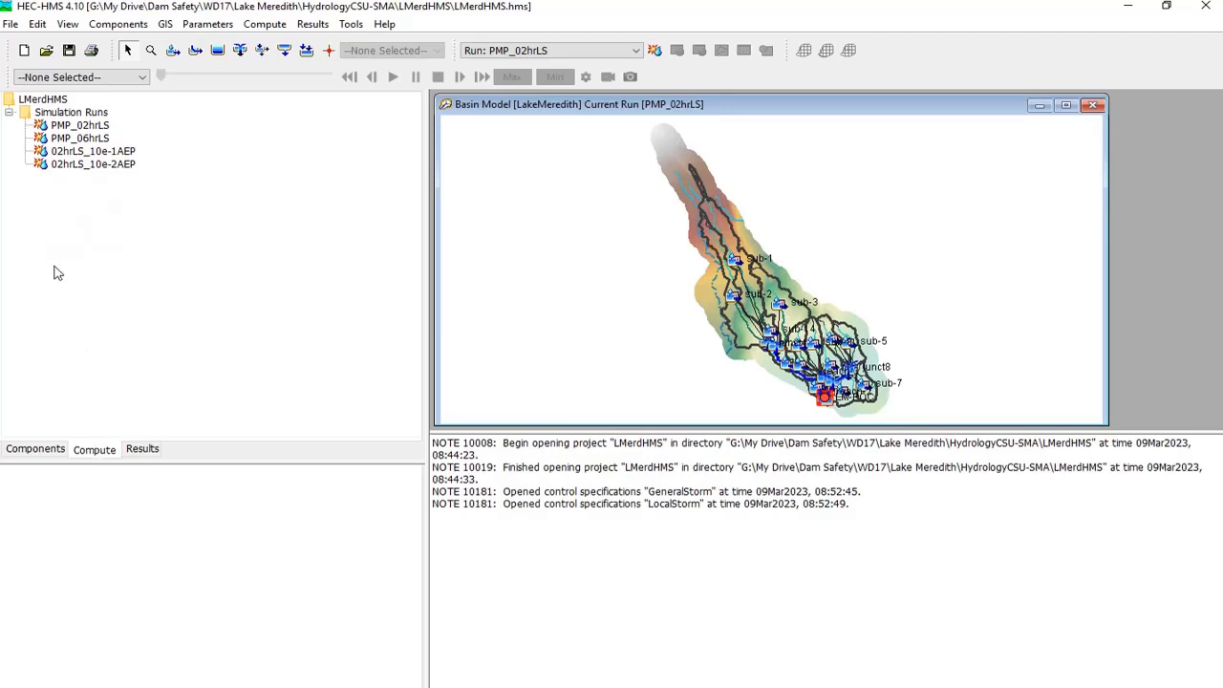
left_click(27, 453)
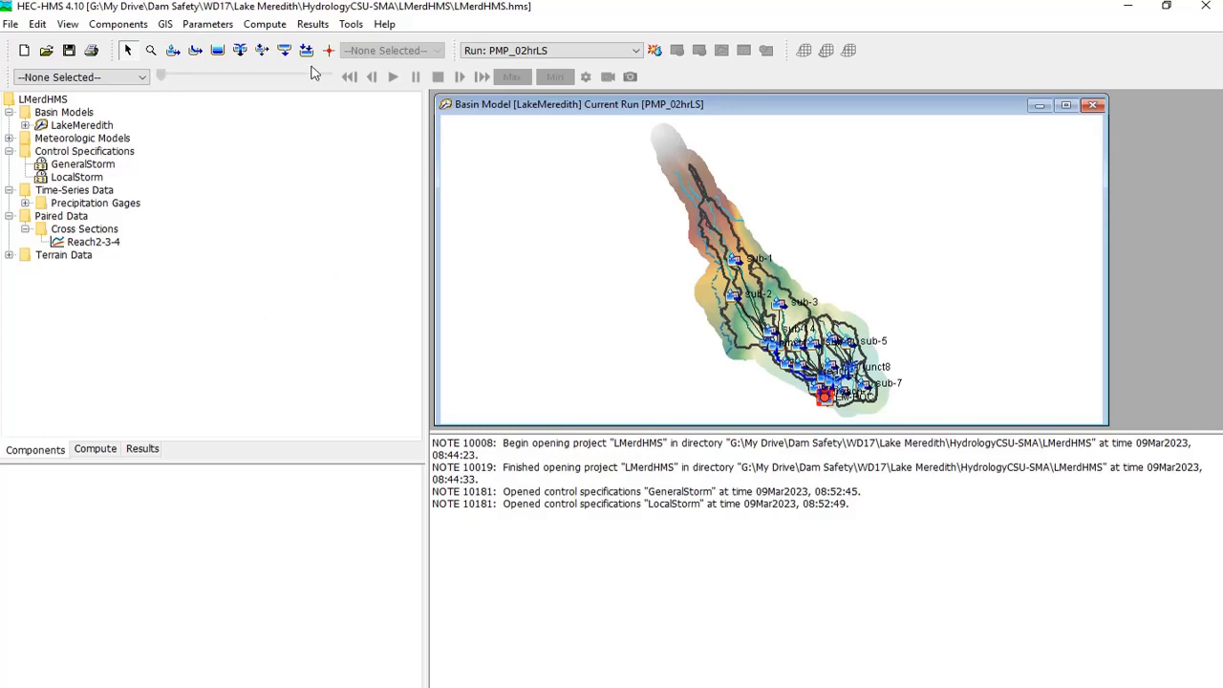
left_click(351, 24)
mouse_move(488, 135)
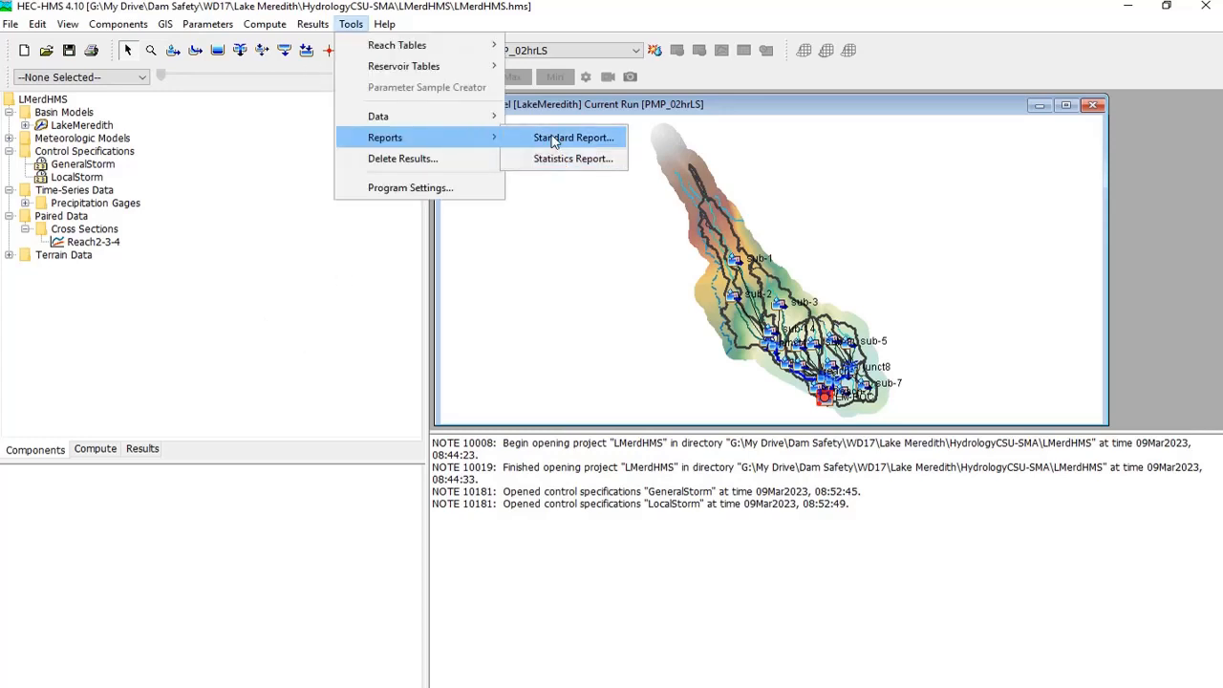
left_click(125, 404)
left_click(67, 219)
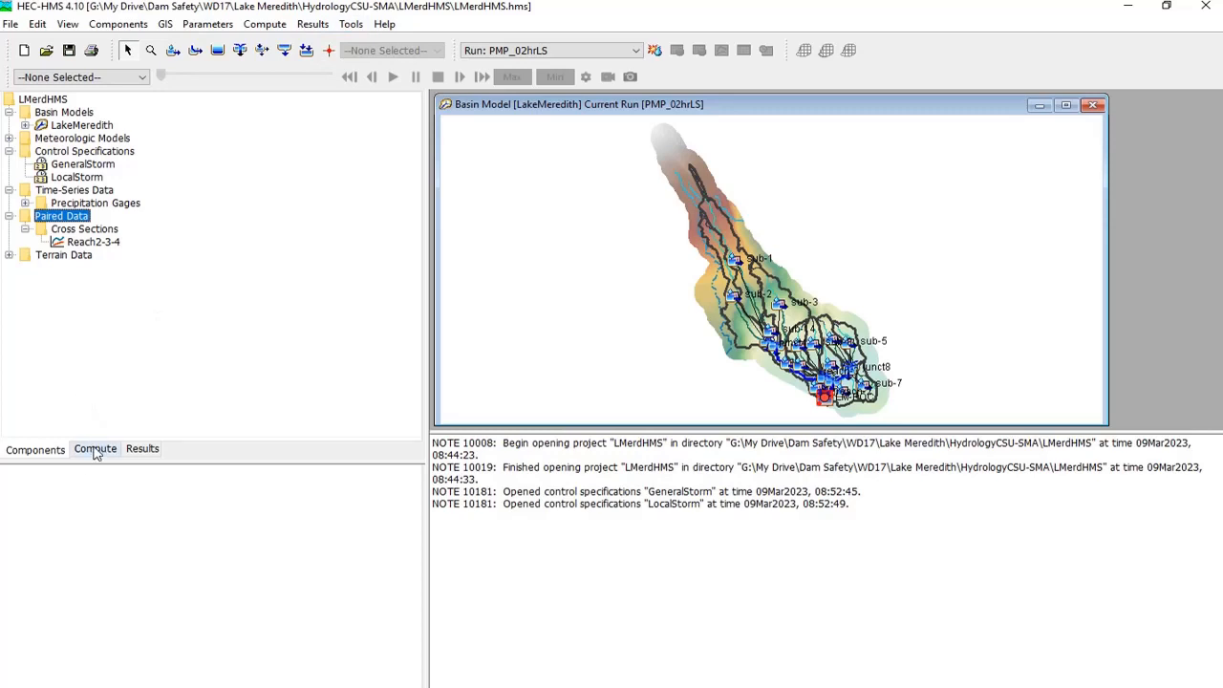
Review the Standard Report settings for the PMP_02hrLS run and close them without generating a report
left_click(351, 24)
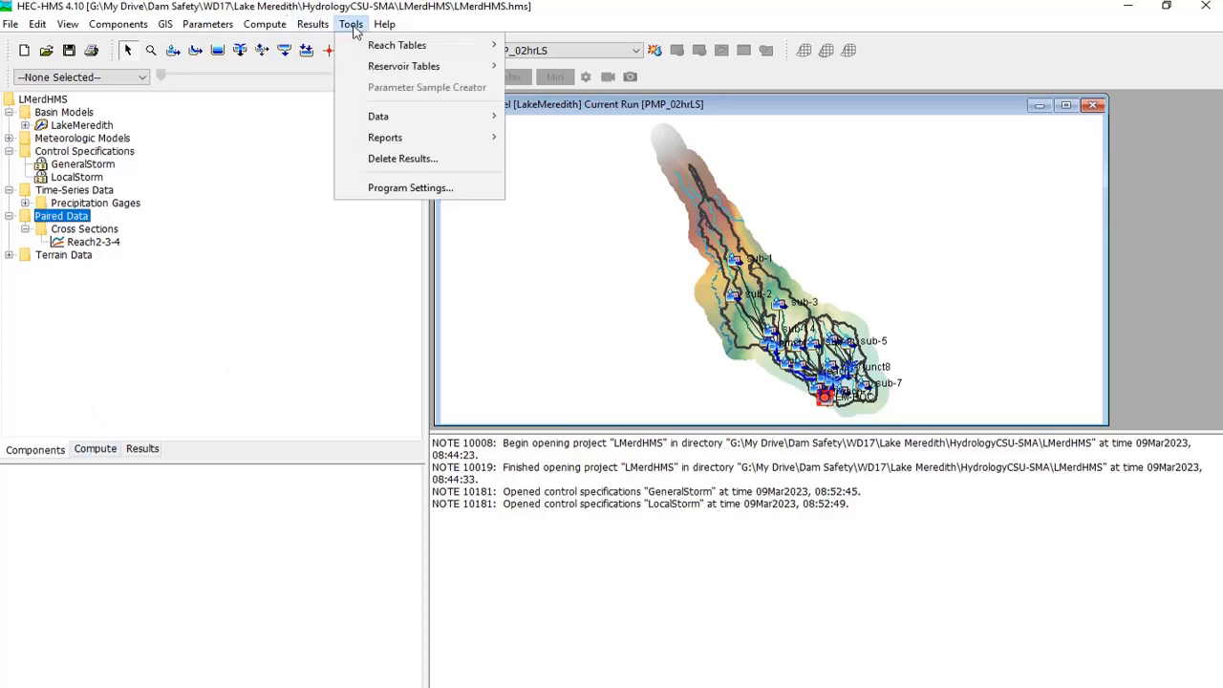
mouse_move(390, 139)
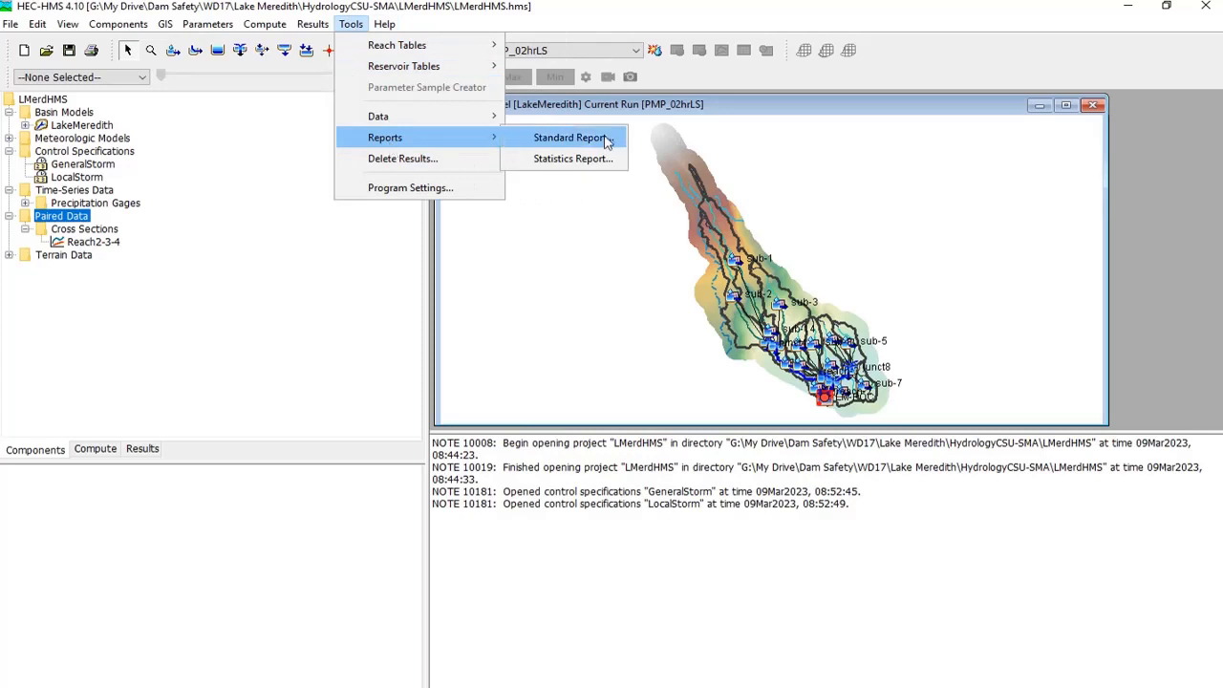
left_click(606, 142)
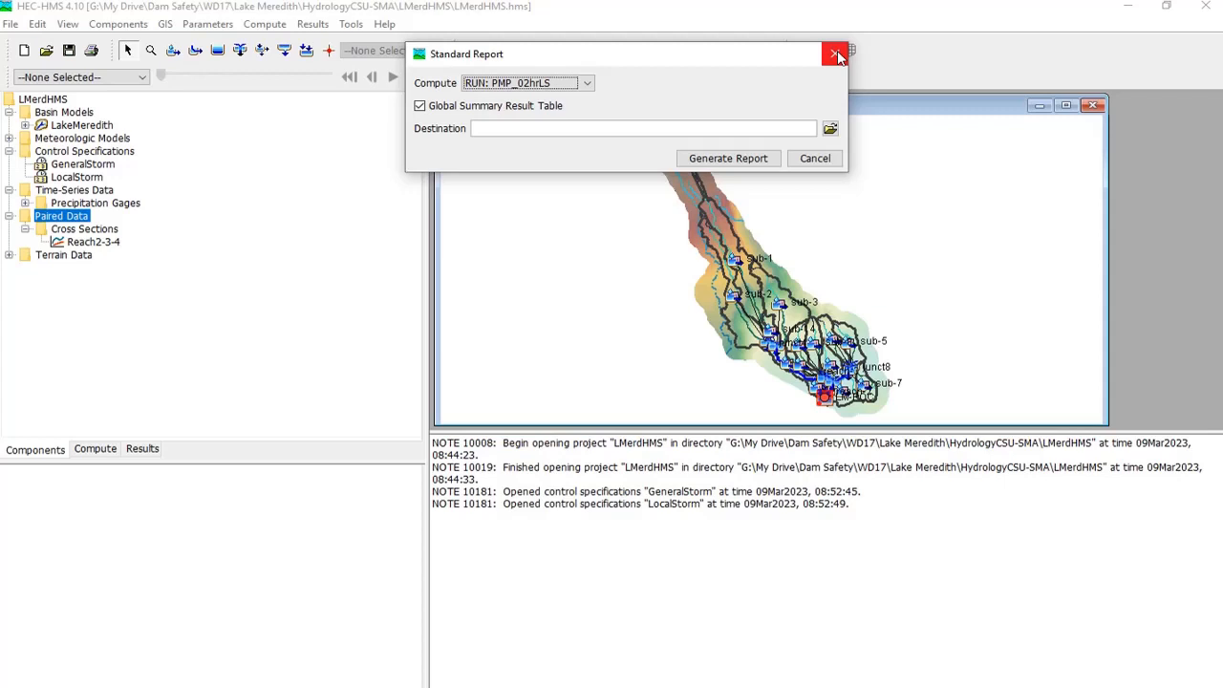
left_click(837, 55)
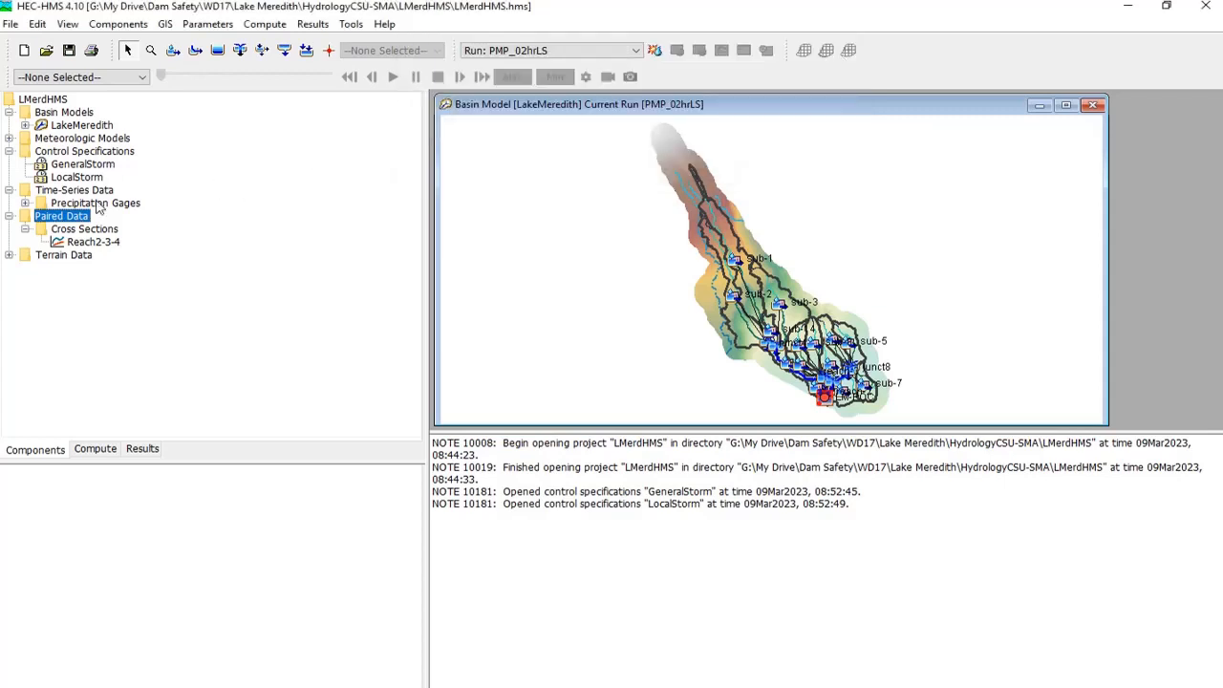
Examine the time window, table and precipitation graph of the PMP02hrLS precipitation gage
left_click(26, 203)
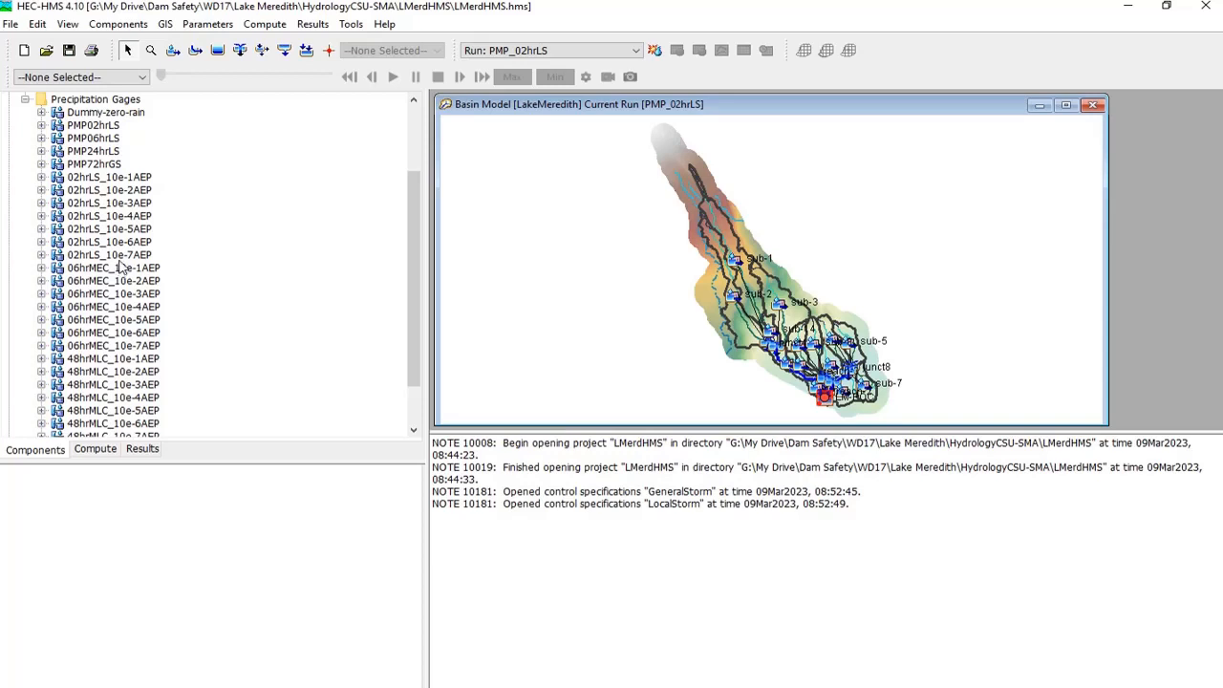
left_click(41, 125)
left_click(114, 138)
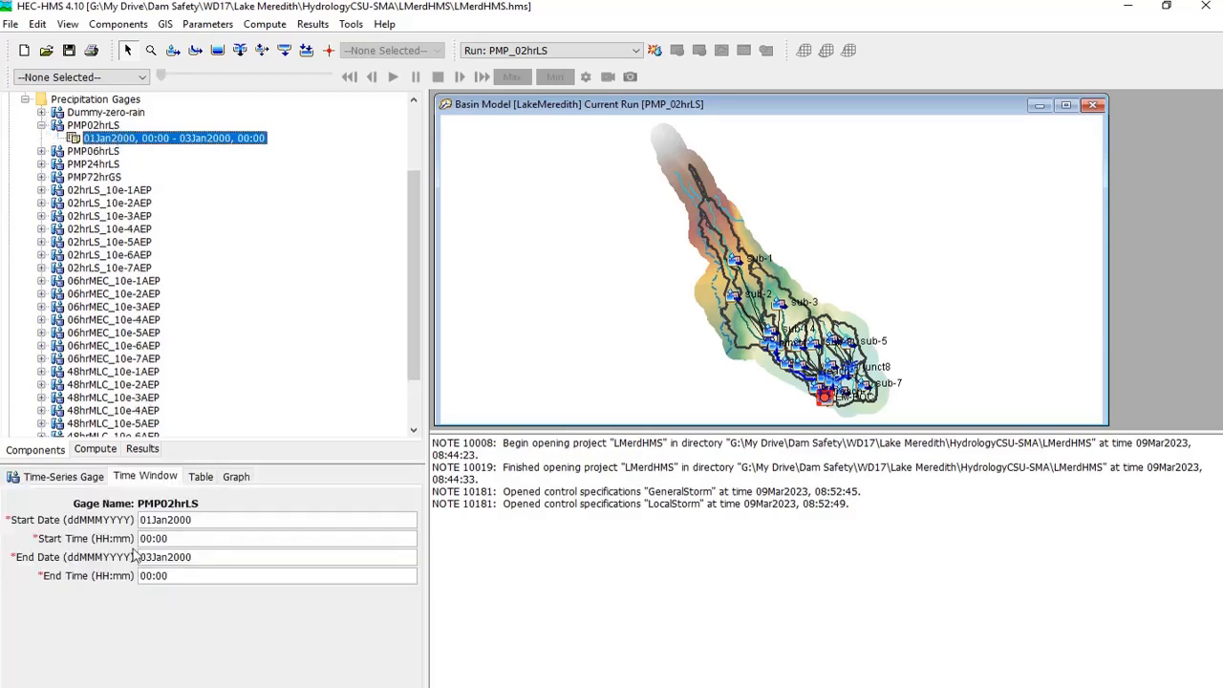
left_click(201, 476)
left_click(234, 476)
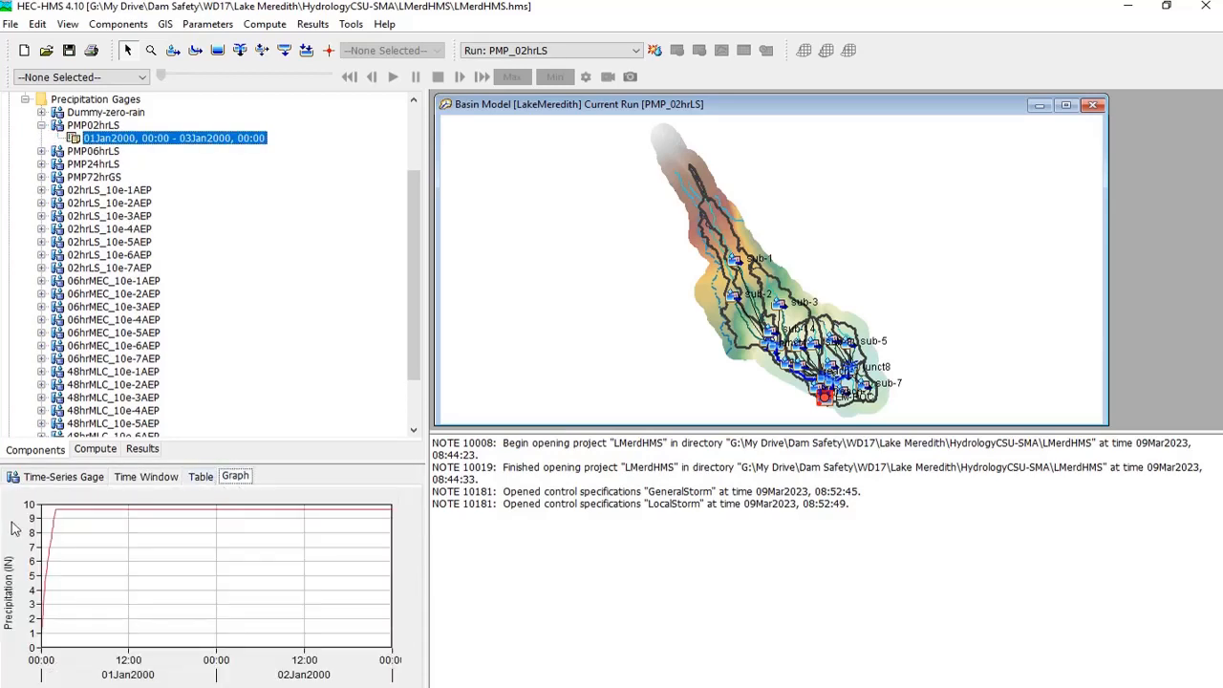
left_click(41, 125)
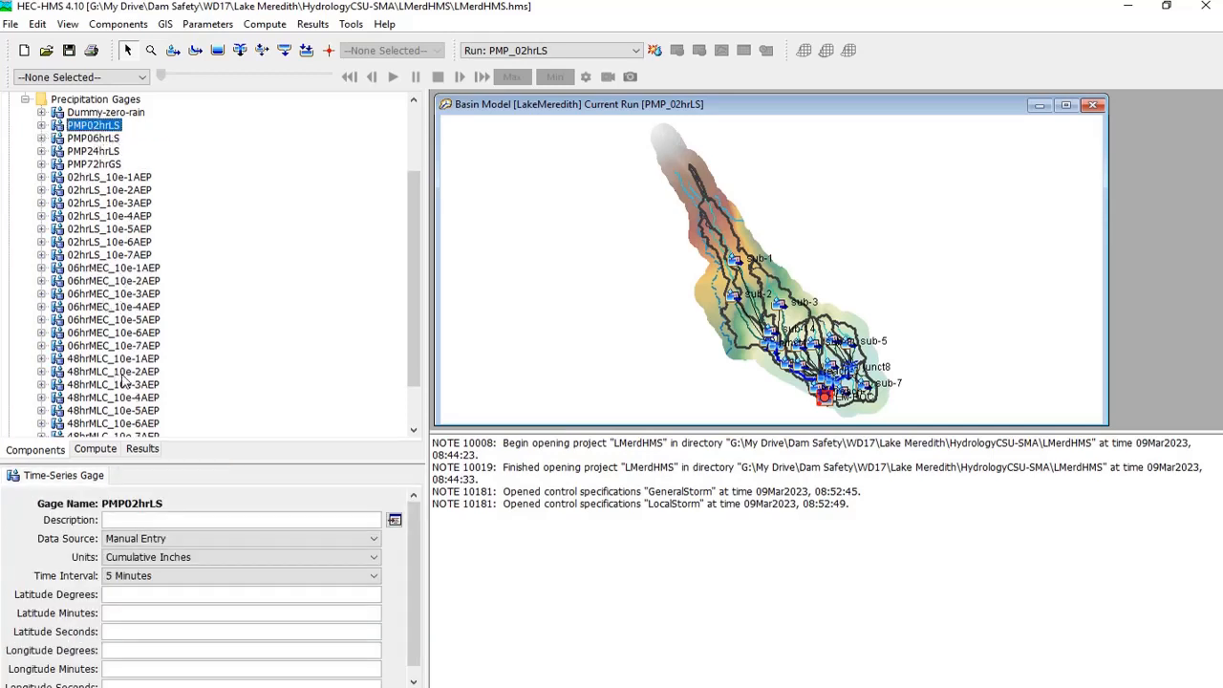
Examine the gages assigned to the subbasins in the PMP02hrLS meteorologic model's specified hyetograph
scroll(81, 425, "up", 3)
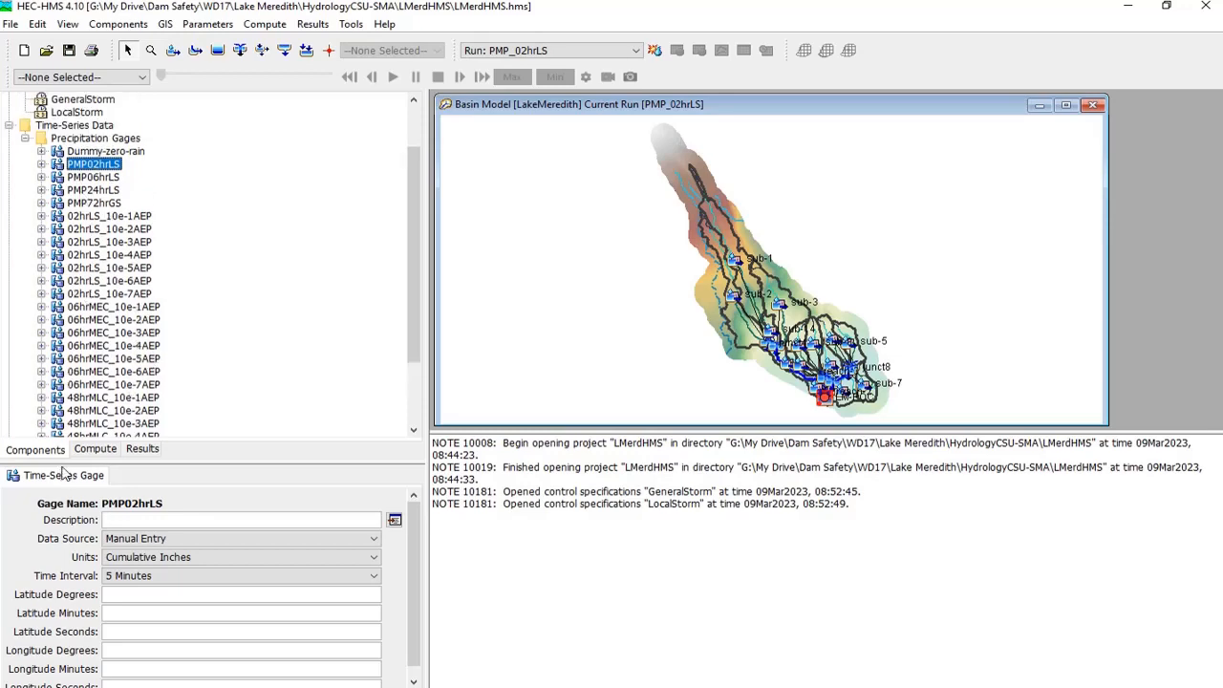
left_click(50, 140)
left_click(10, 138)
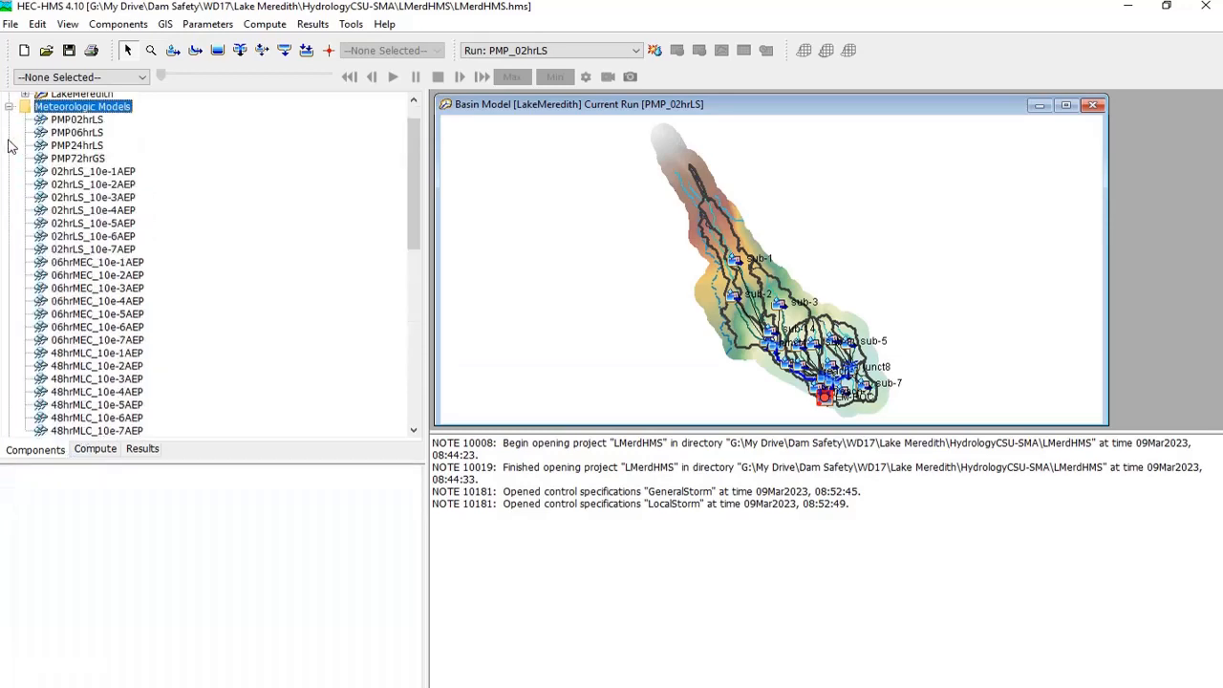
double_click(78, 121)
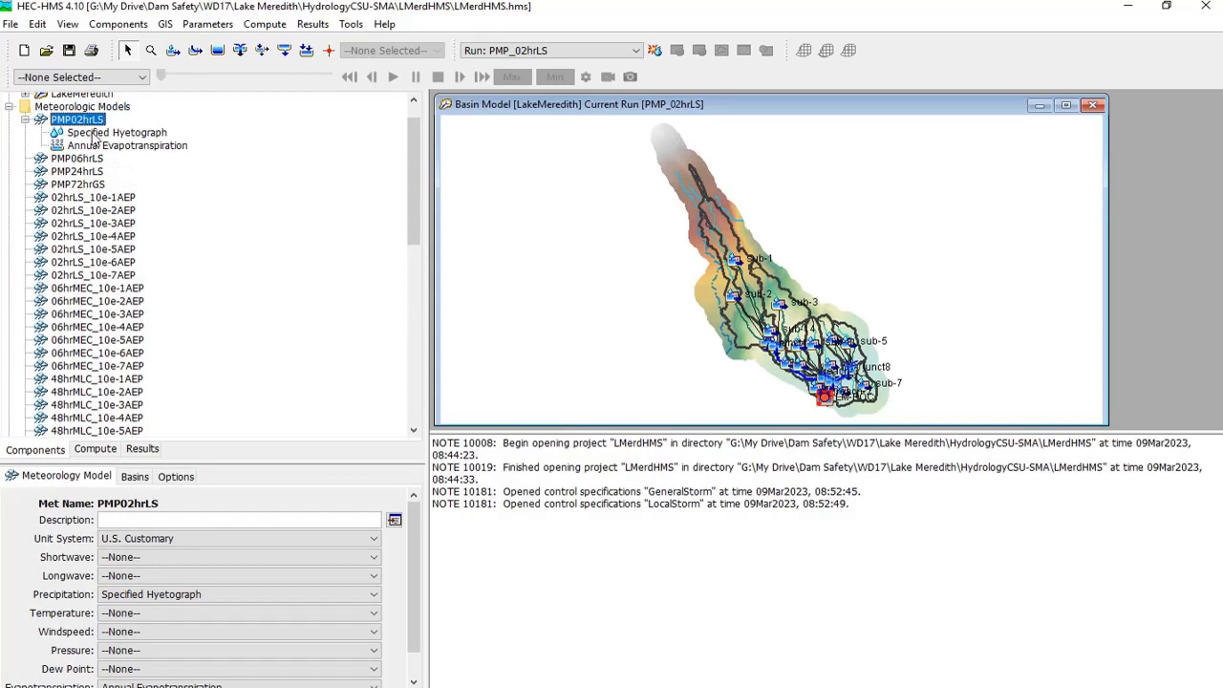
left_click(93, 134)
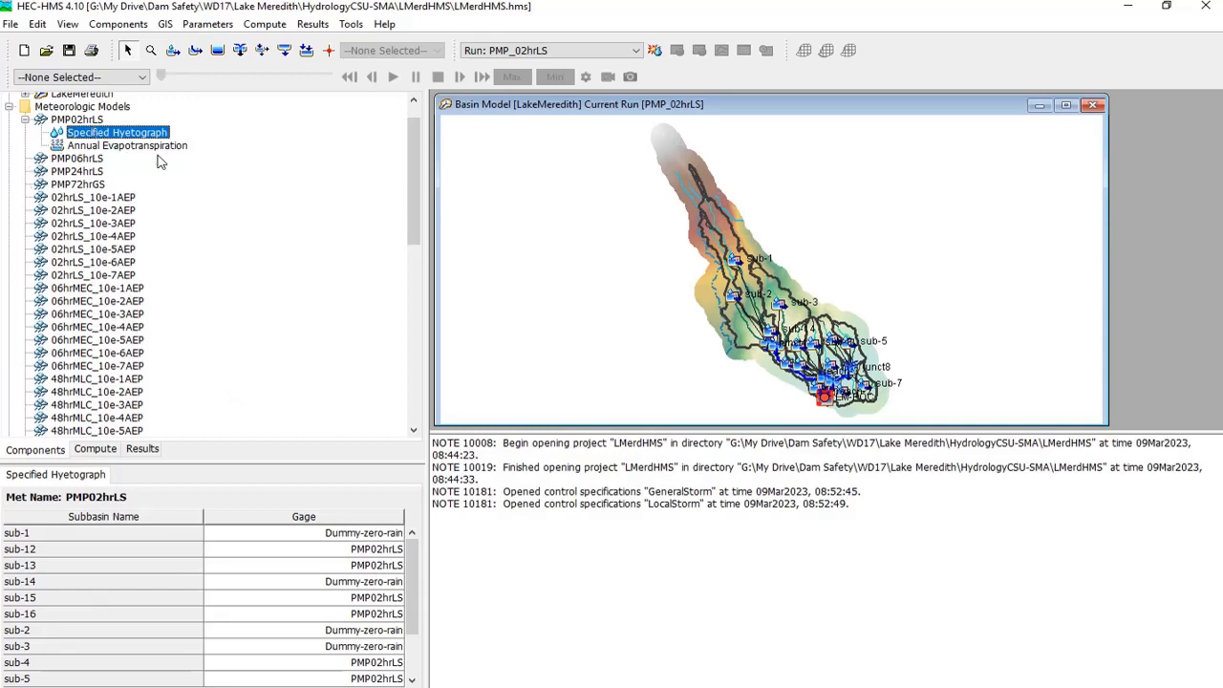
left_click(27, 121)
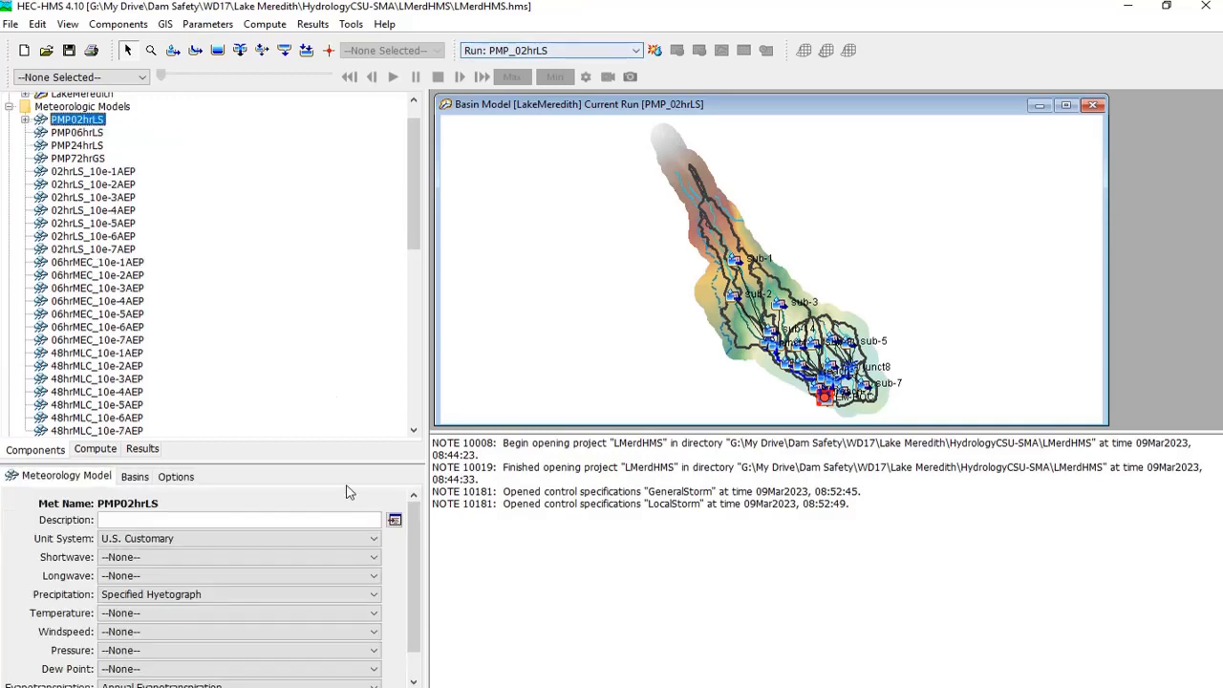